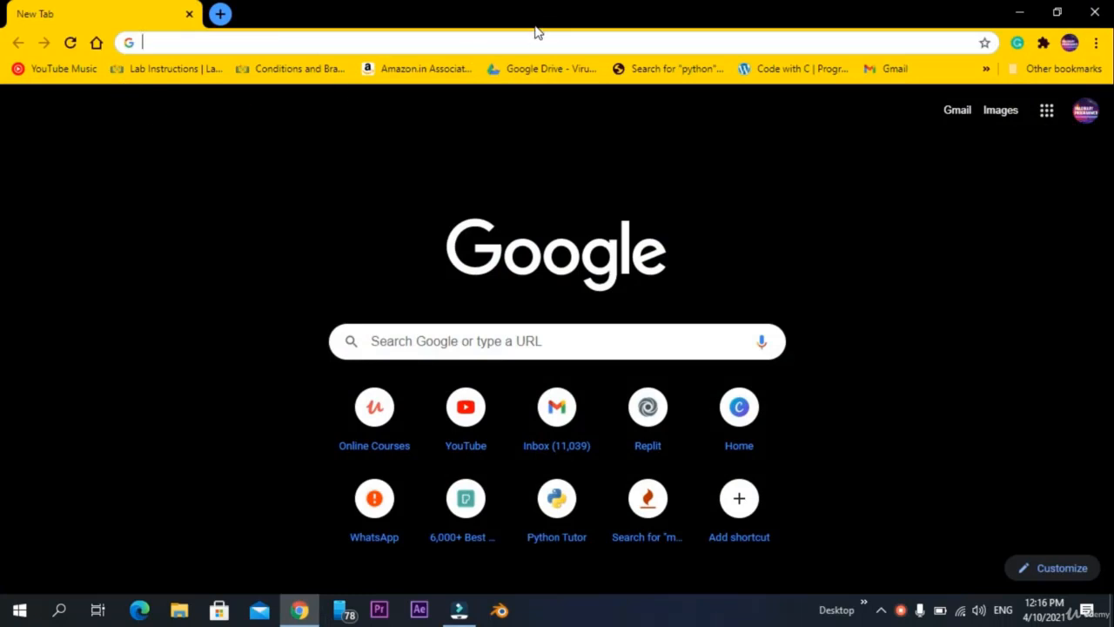
# Search Google for "download videoscribe" and open the "Whiteboard Animation Free Trial - VideoScribe" result
pyautogui.write('d')
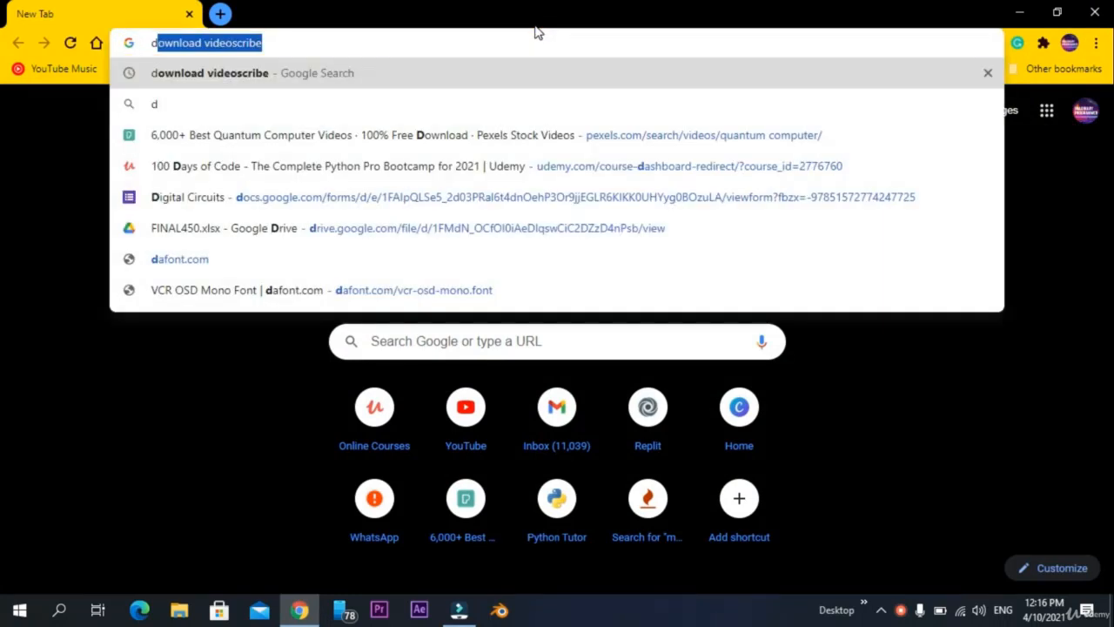
pyautogui.write('o')
pyautogui.press('Return')
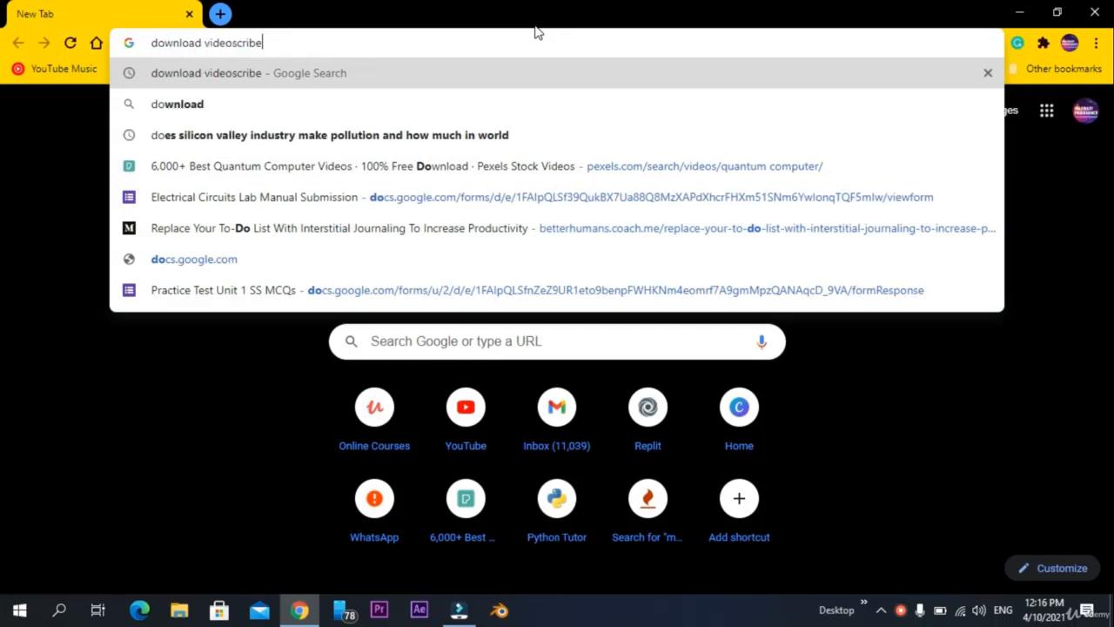
pyautogui.scroll(-2, 372, 372)
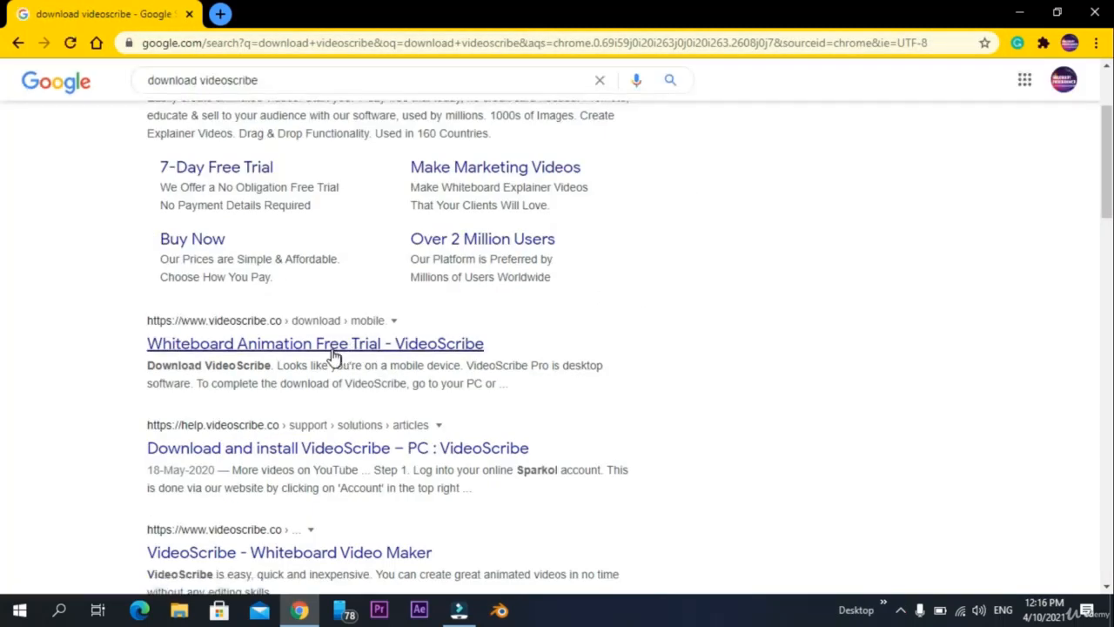
pyautogui.click(332, 348)
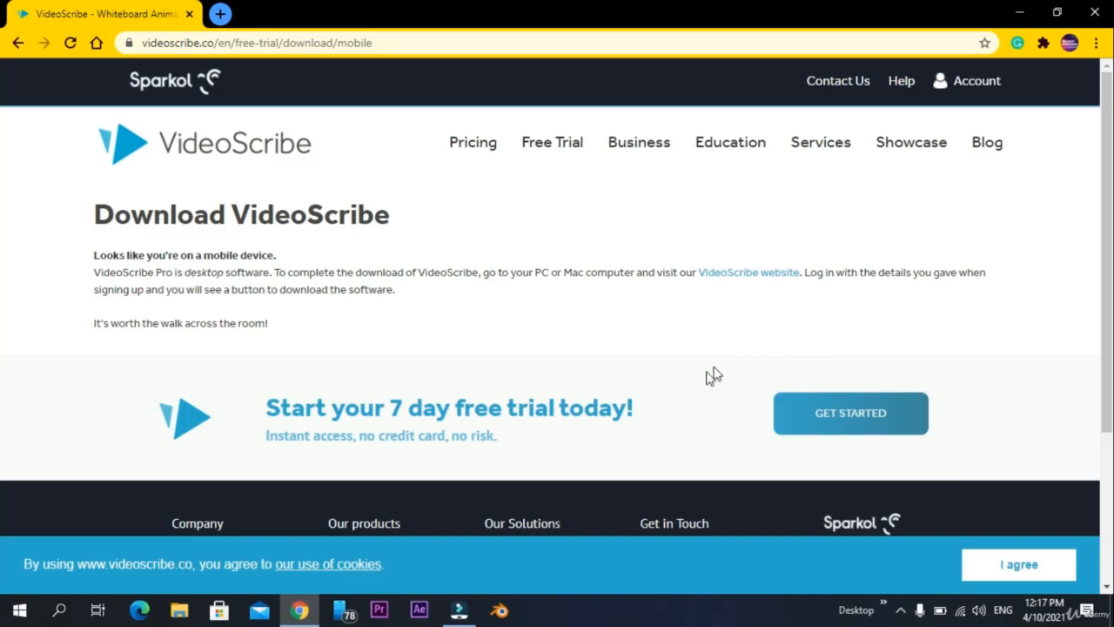
# Sign up for the 7-day free trial, agreeing to Sparkol's terms and conditions, and create the free account
pyautogui.click(842, 416)
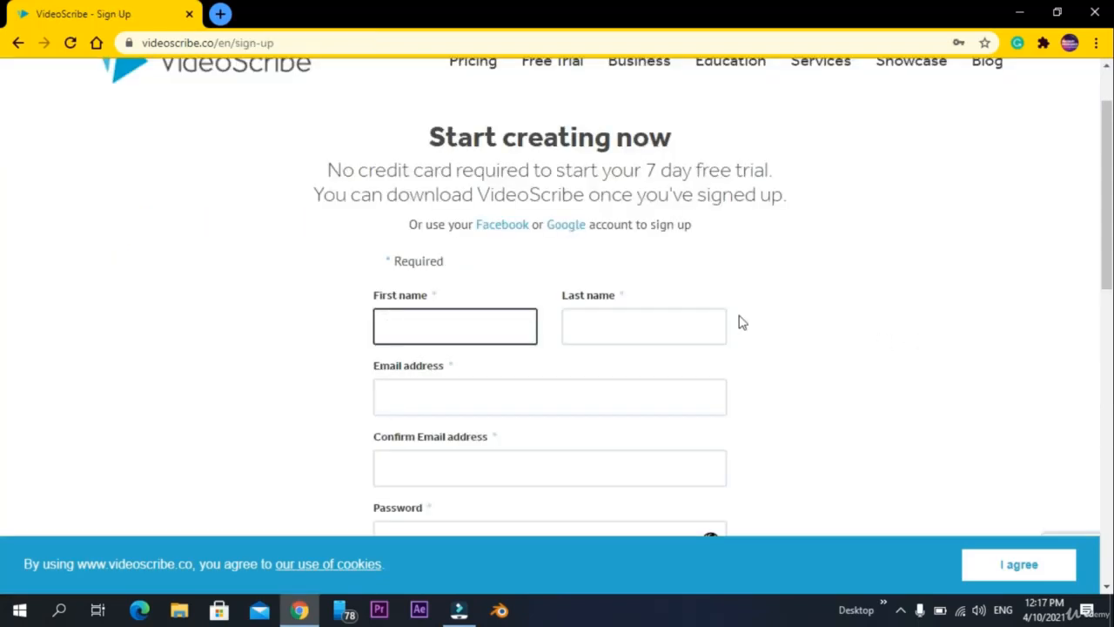
pyautogui.scroll(-2, 967, 266)
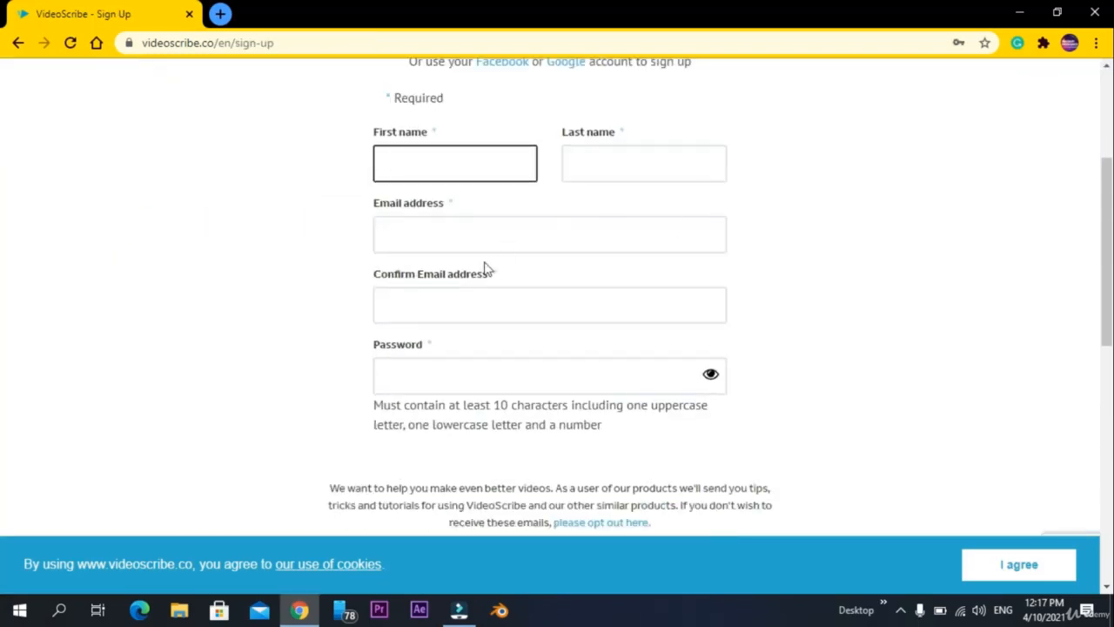
pyautogui.scroll(-2, 679, 387)
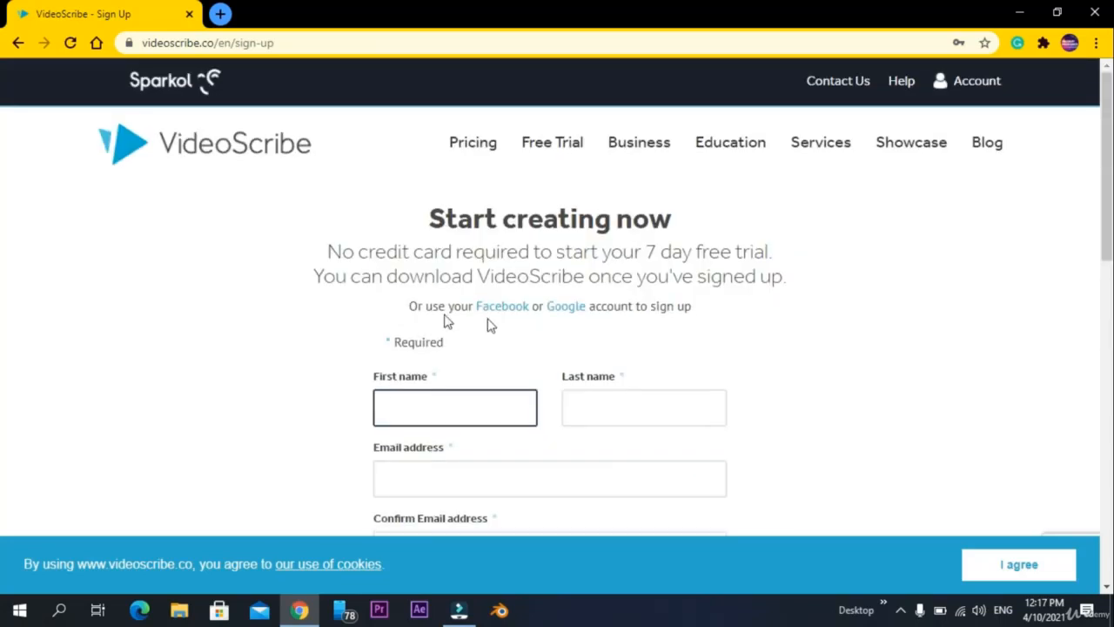
pyautogui.scroll(-1, 530, 348)
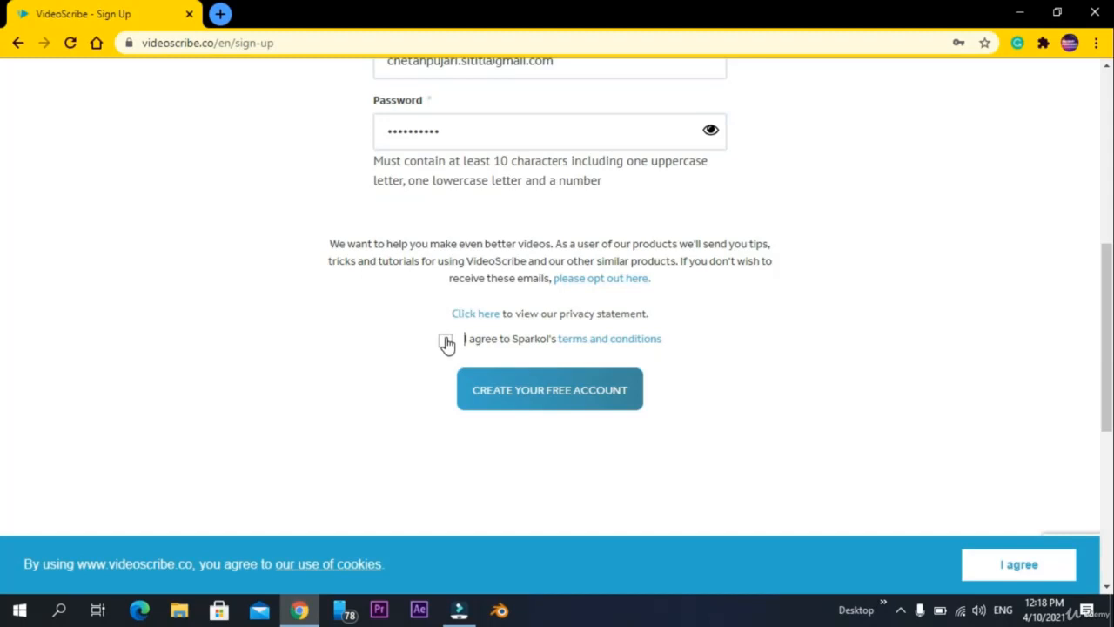
pyautogui.click(444, 341)
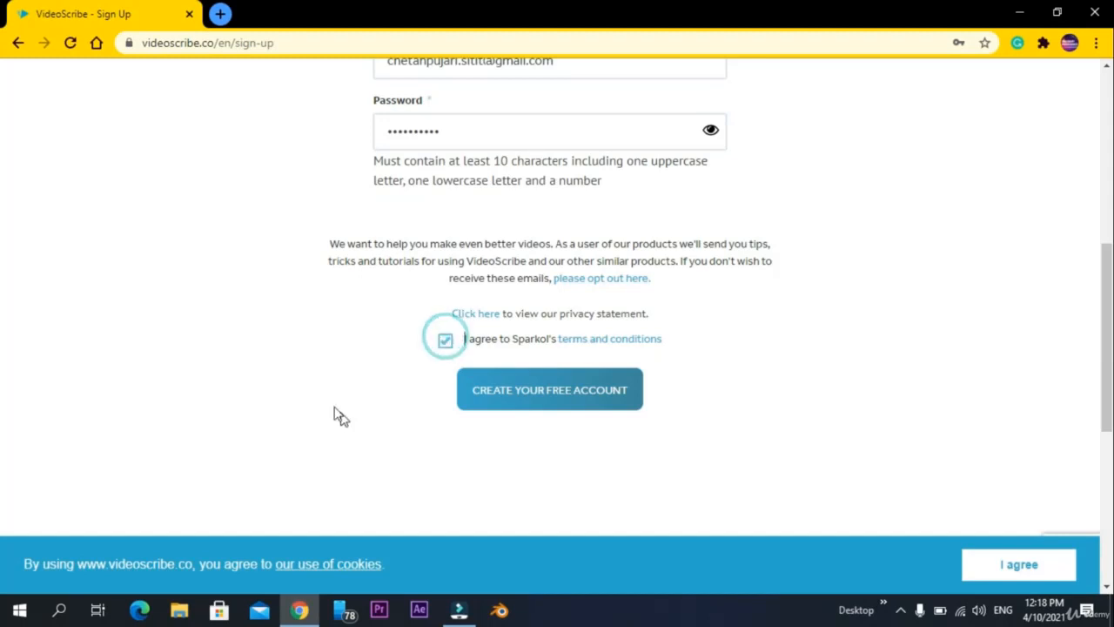
pyautogui.click(538, 402)
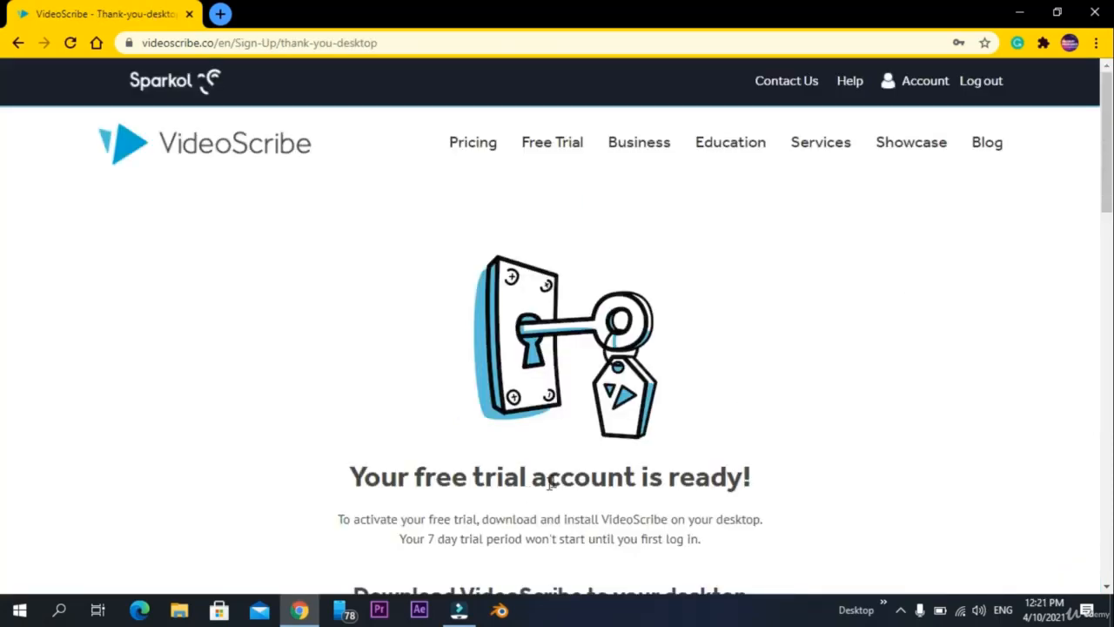
# Start downloading the Windows (64-bit) VideoScribe desktop installer from the free trial page
pyautogui.scroll(-2, 790, 389)
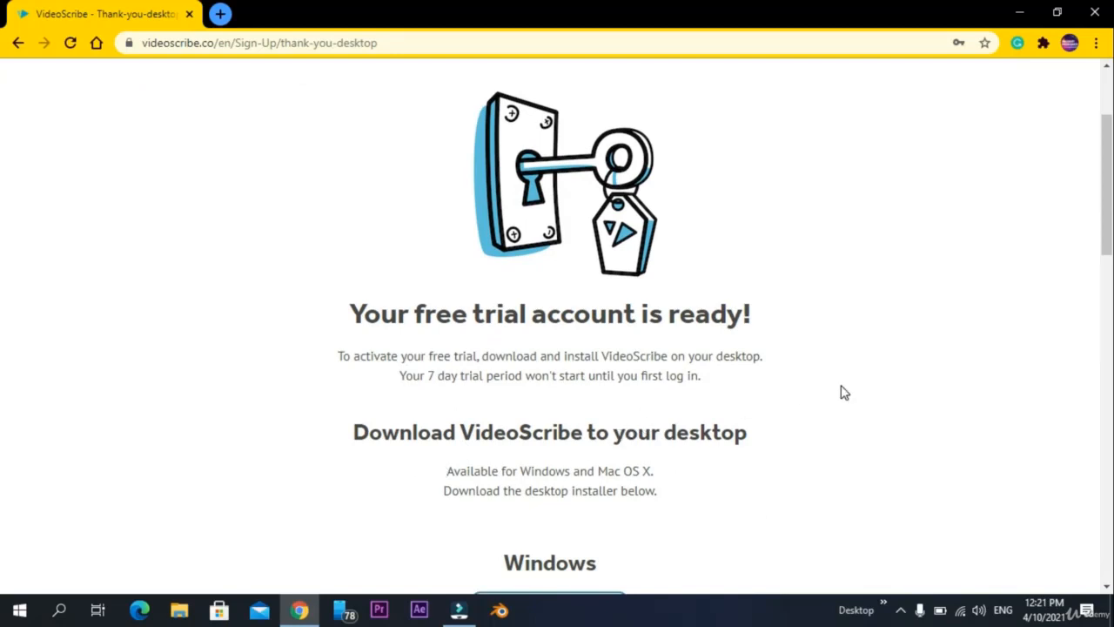
pyautogui.scroll(-1, 875, 345)
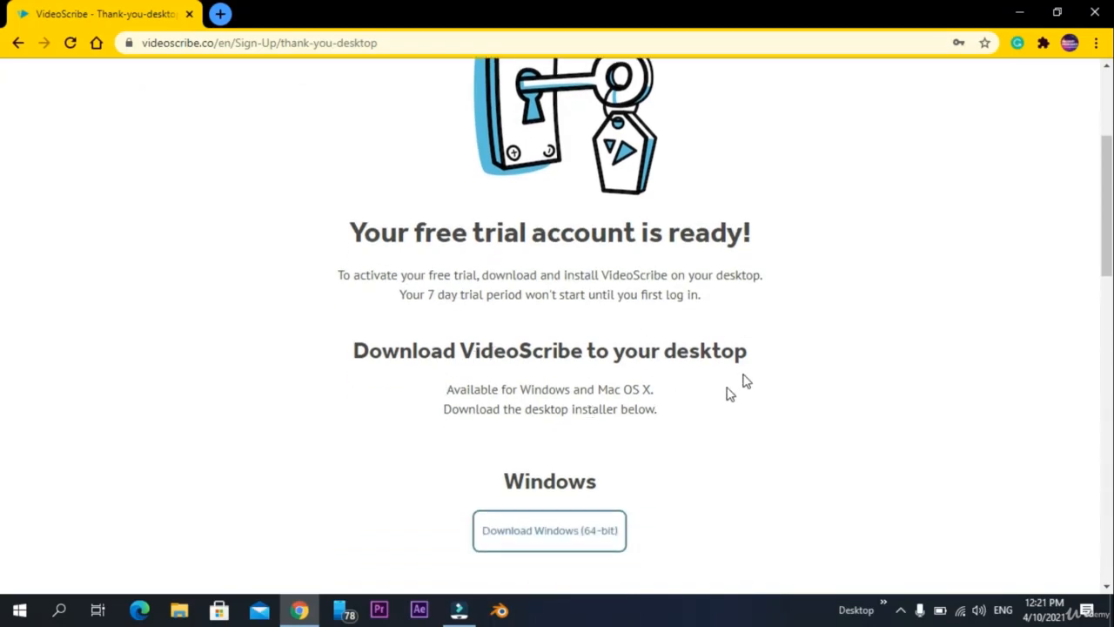
pyautogui.scroll(-1, 720, 396)
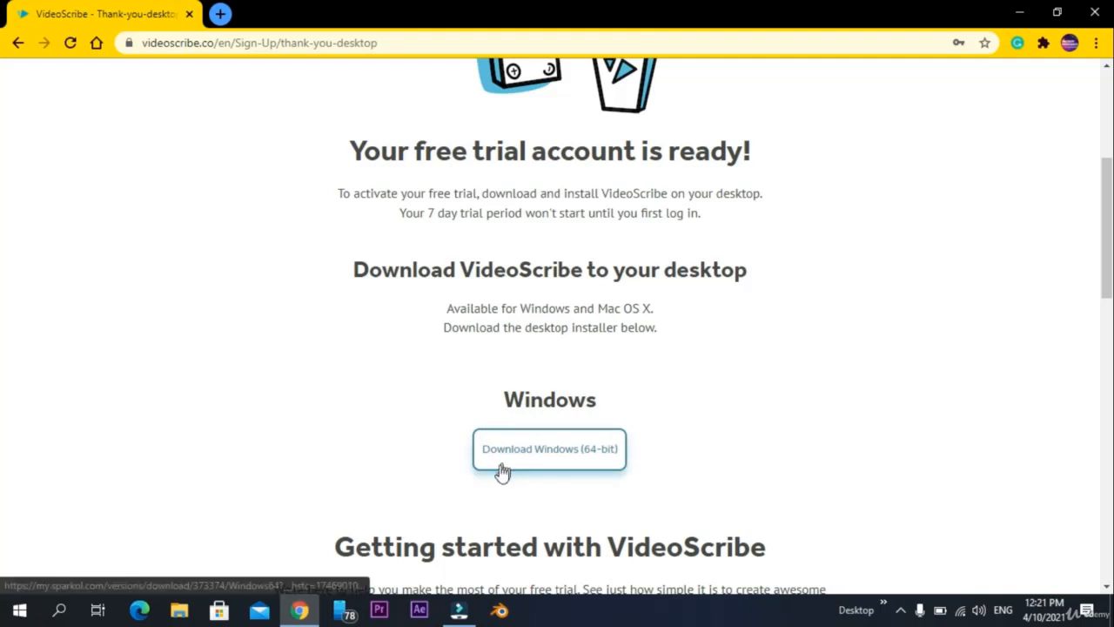
pyautogui.scroll(-2, 728, 408)
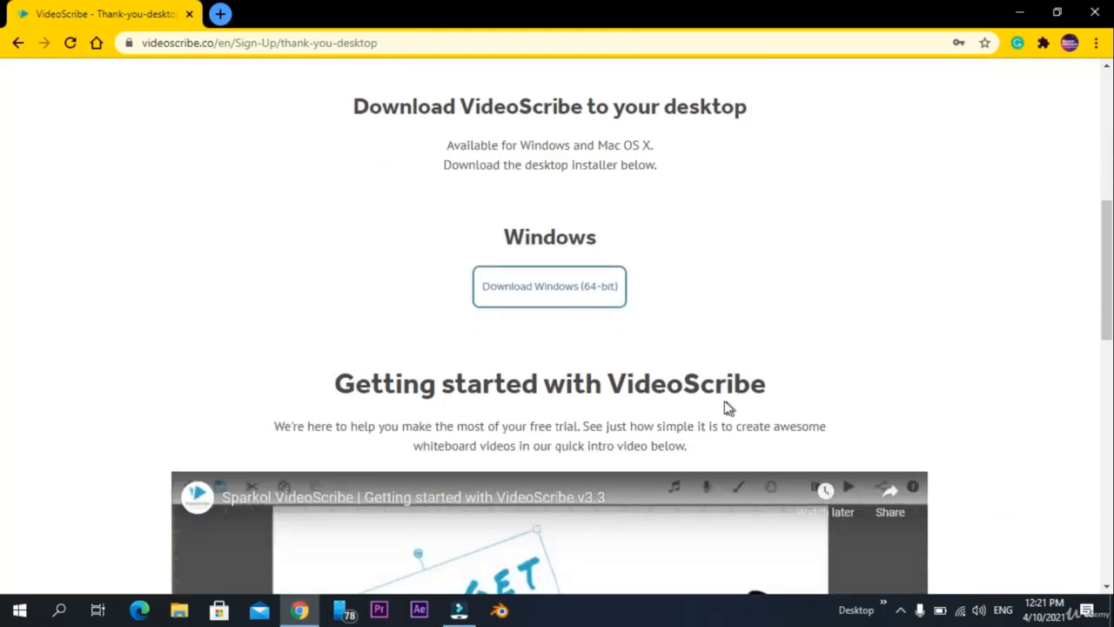
pyautogui.click(555, 308)
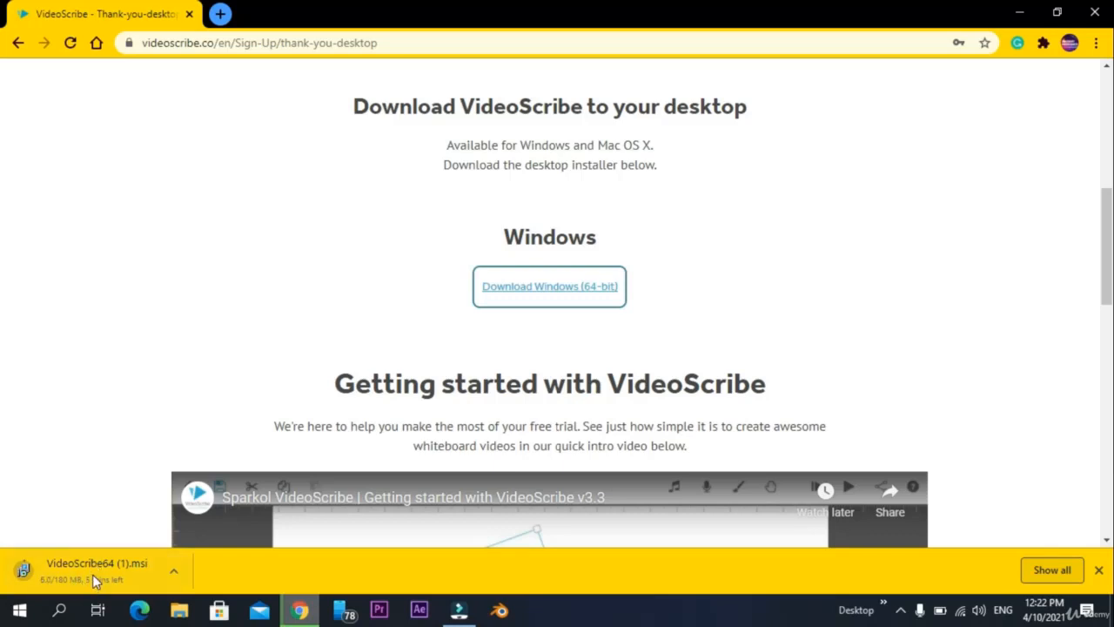
# Cancel the running download of VideoScribe64 (1).msi
pyautogui.click(175, 566)
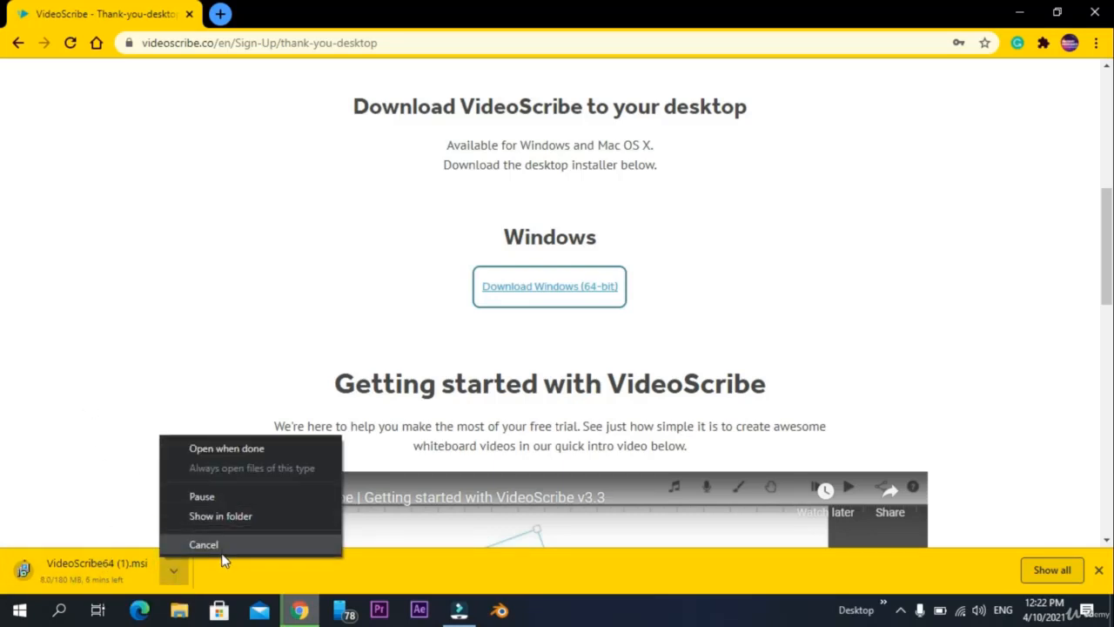
pyautogui.click(218, 548)
pyautogui.scroll(3, 219, 487)
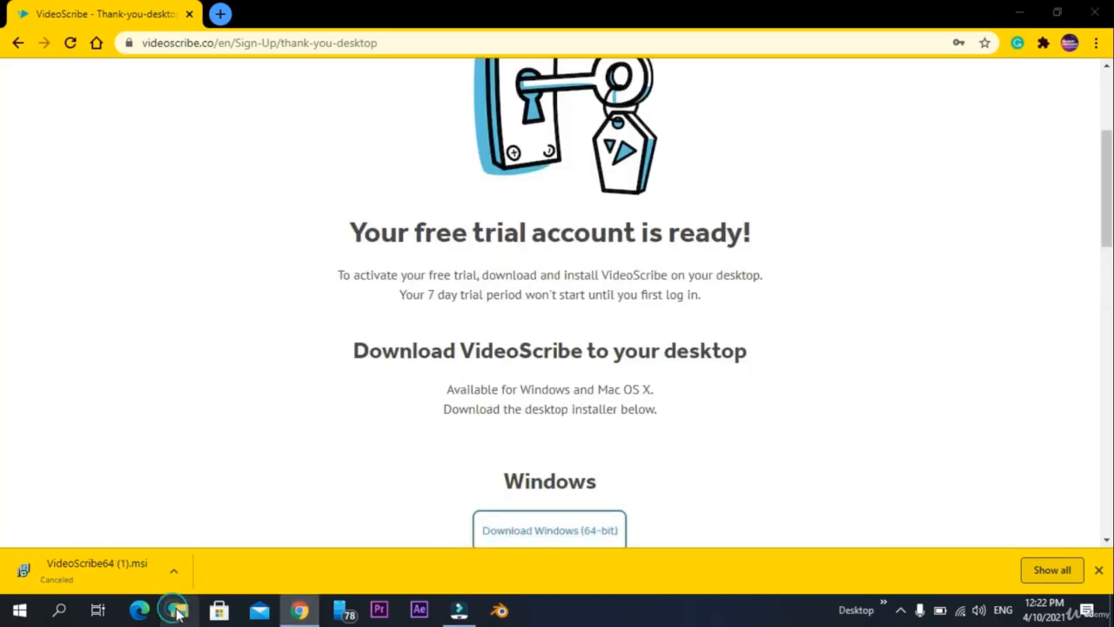
# Switch to File Explorer, run VideoScribe64.msi from the Downloads folder and minimize the folder window
pyautogui.click(179, 611)
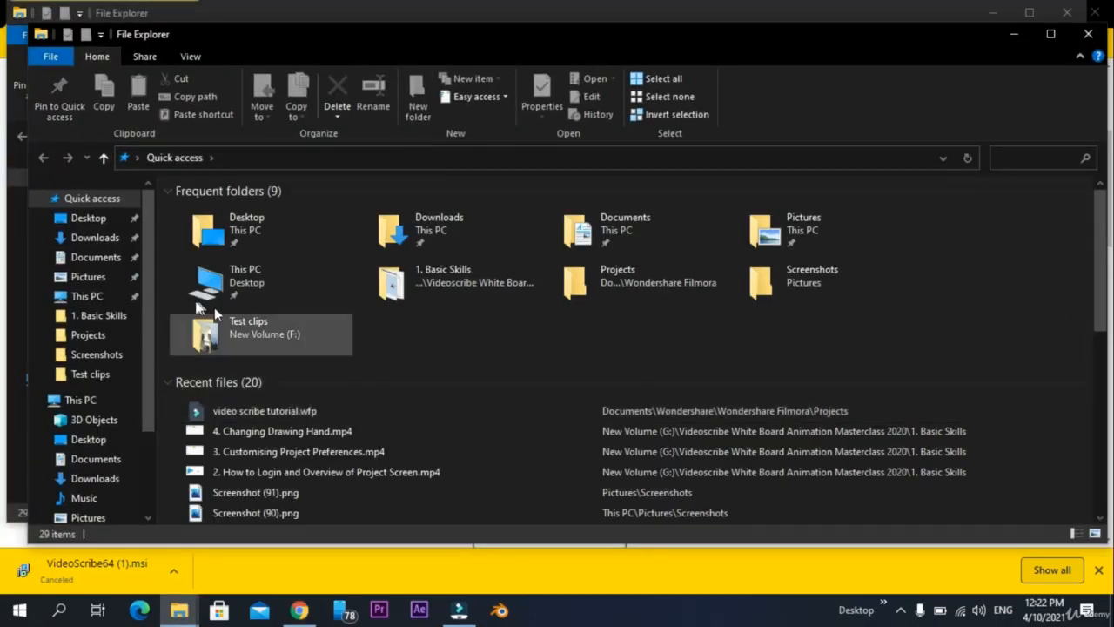
pyautogui.click(95, 237)
pyautogui.click(810, 233)
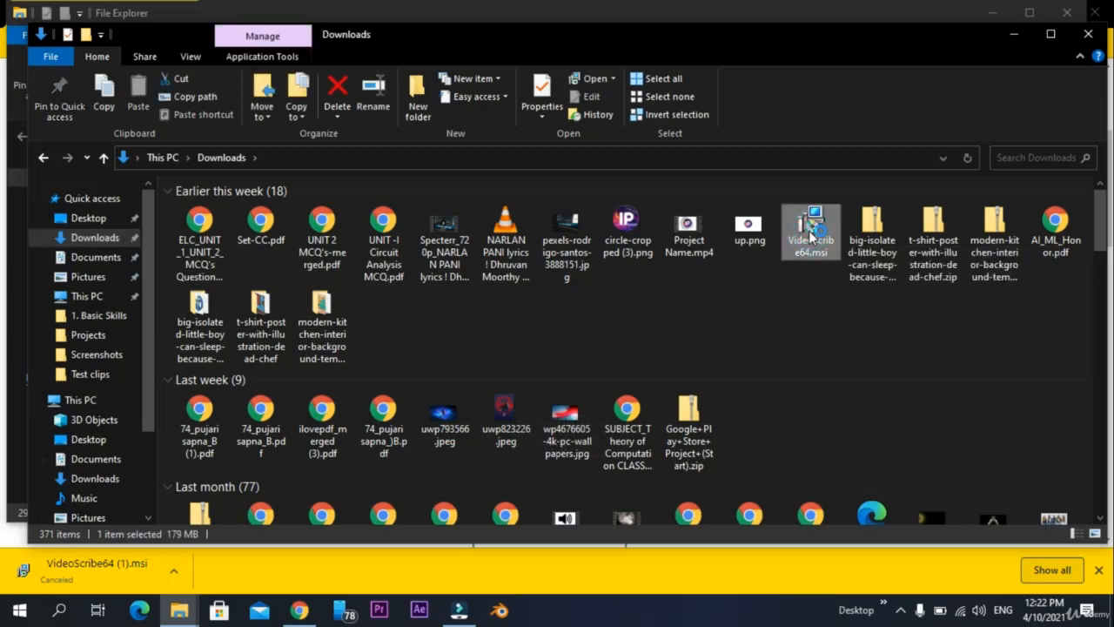
pyautogui.doubleClick(809, 233)
pyautogui.click(1012, 34)
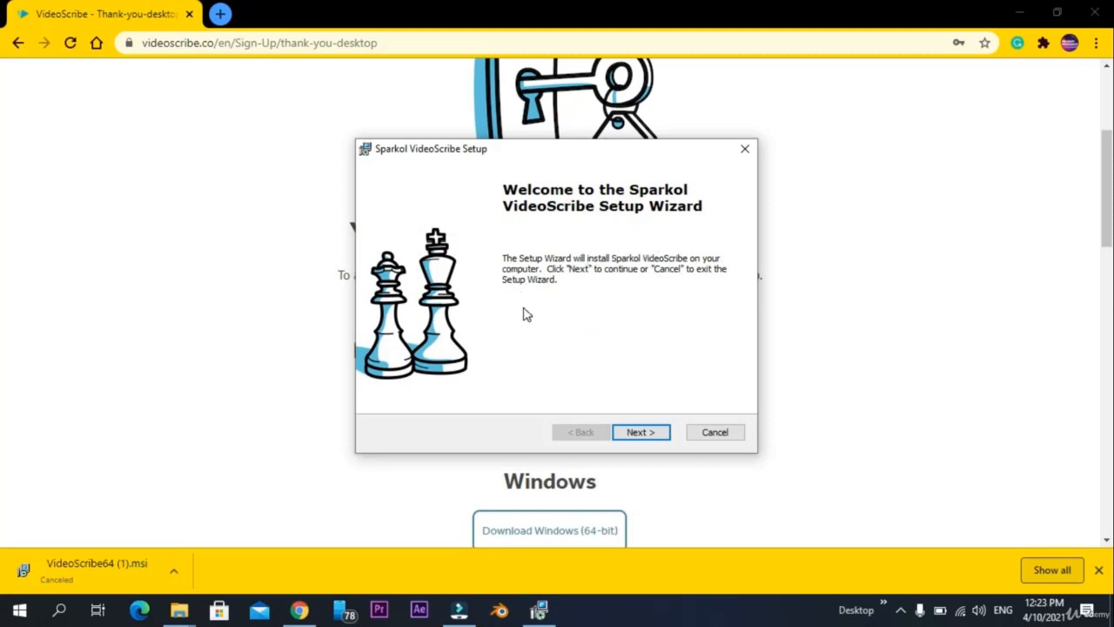
# Install Sparkol VideoScribe in the default folder, overwriting the existing path, and finish setup with the launch option enabled
pyautogui.click(642, 435)
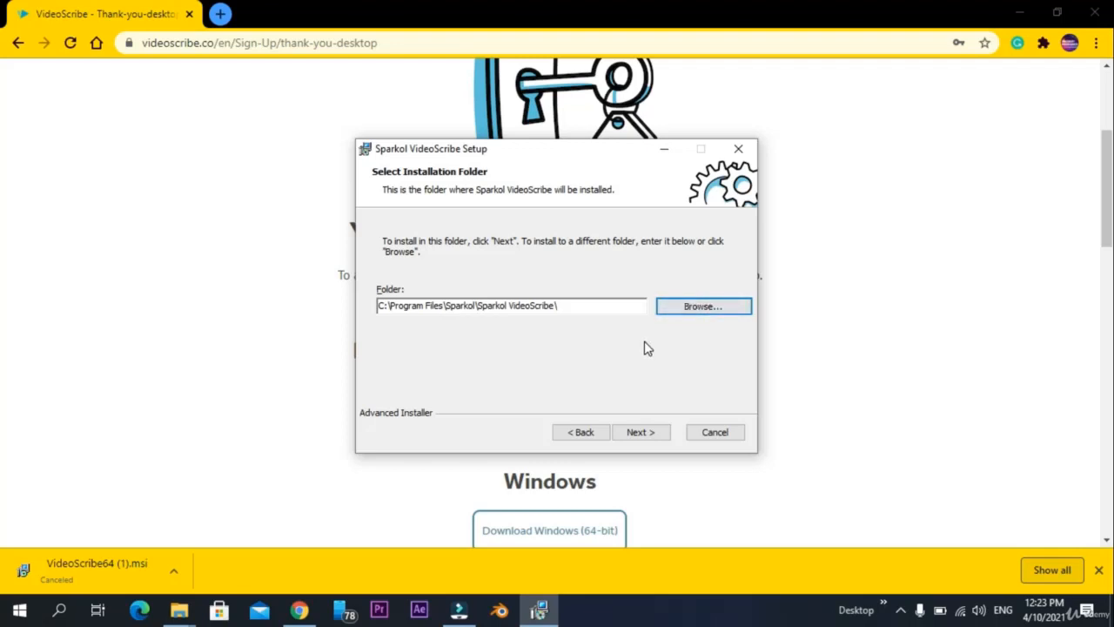
pyautogui.click(638, 433)
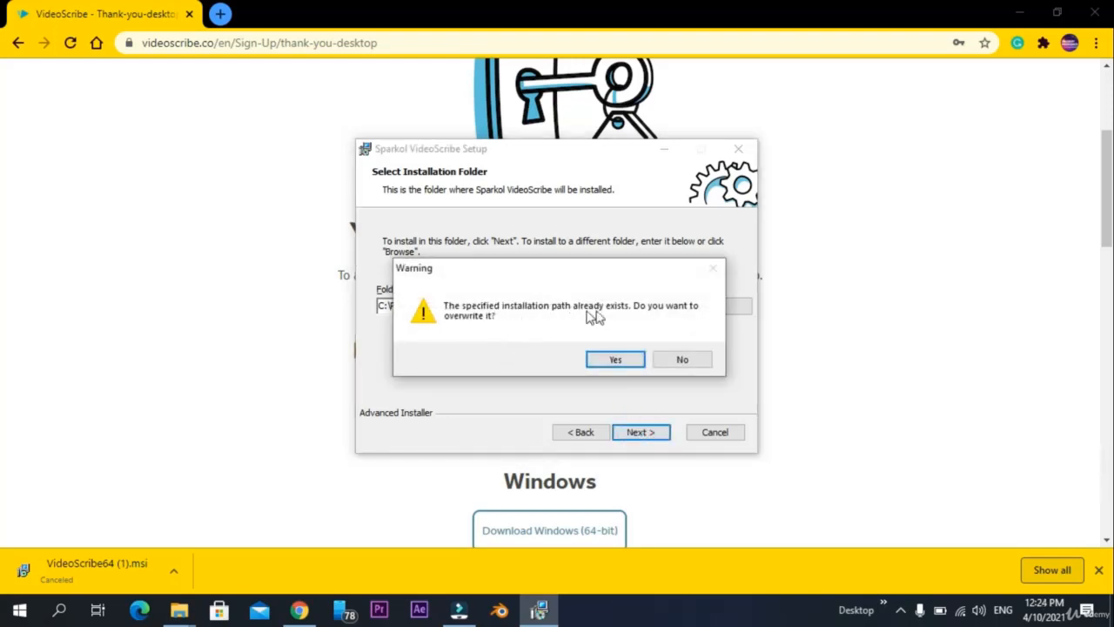
pyautogui.click(607, 361)
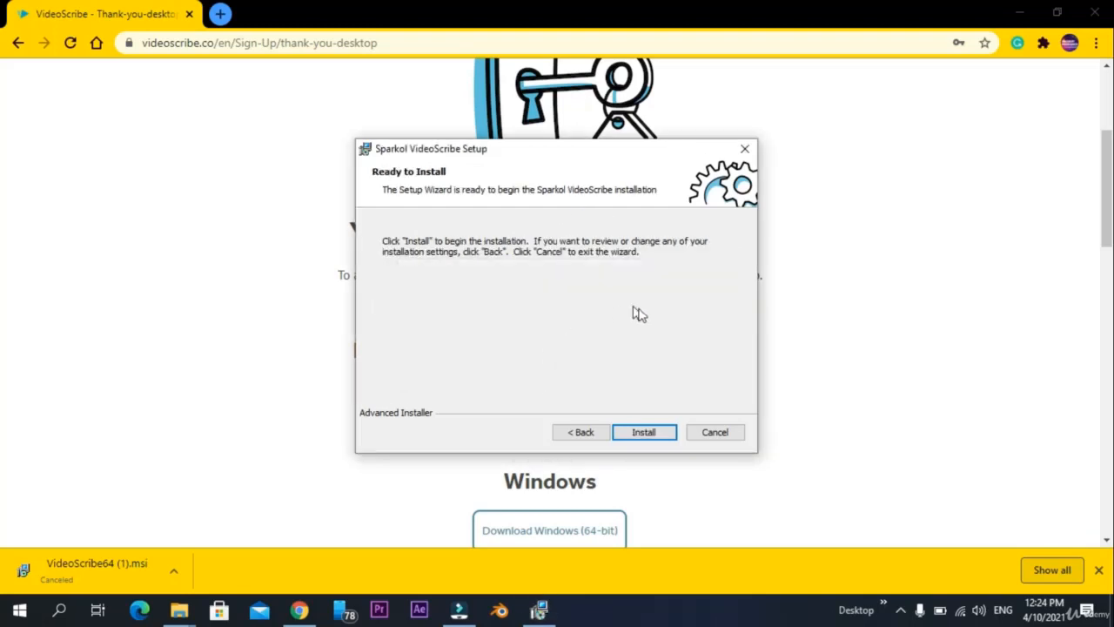
pyautogui.click(659, 426)
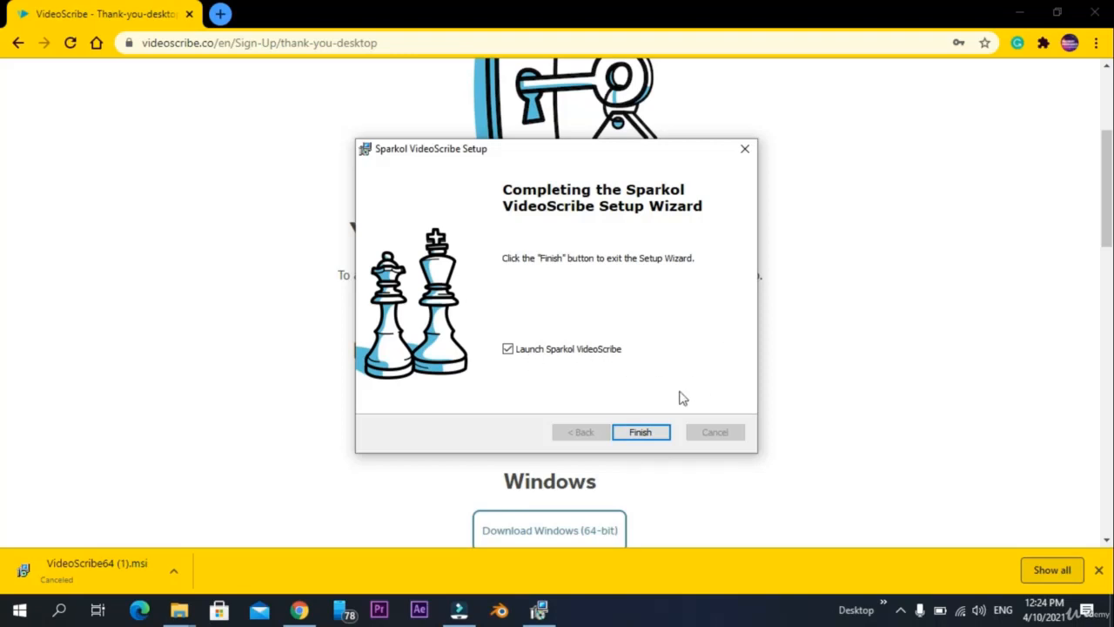
pyautogui.click(640, 433)
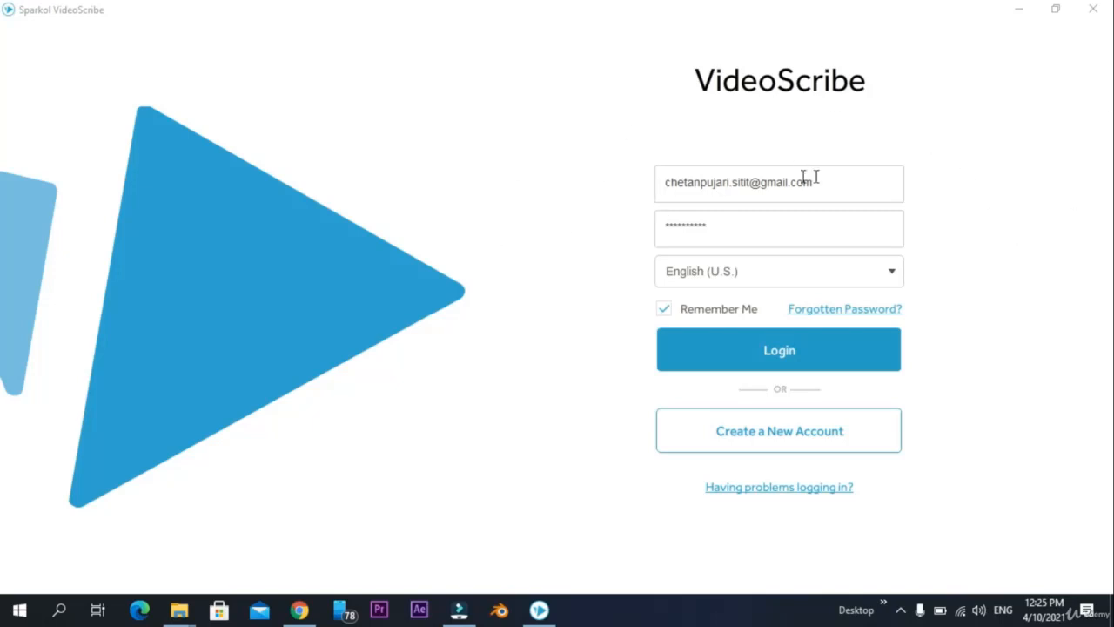
# Choose English (U.S.) as the VideoScribe language and log in with the remembered account details
pyautogui.click(798, 283)
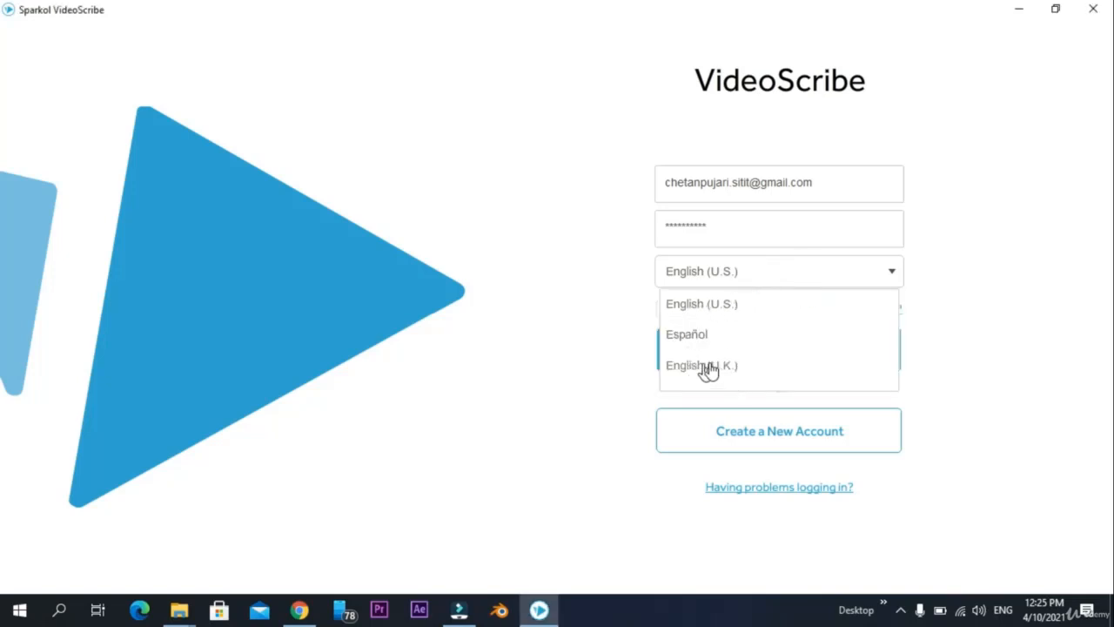
pyautogui.click(724, 305)
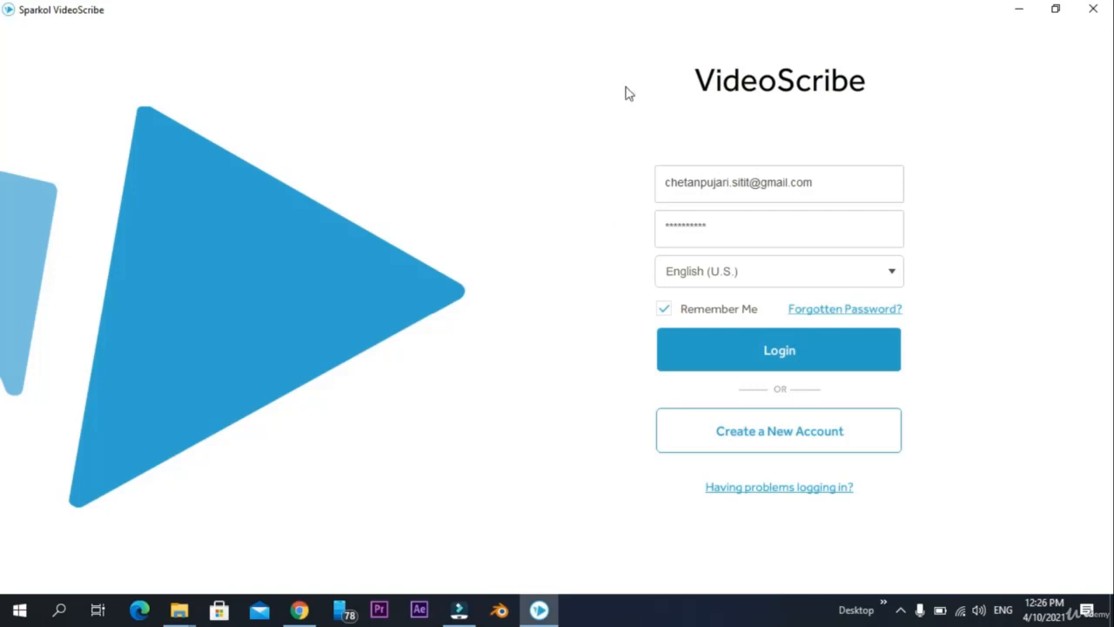
pyautogui.click(796, 361)
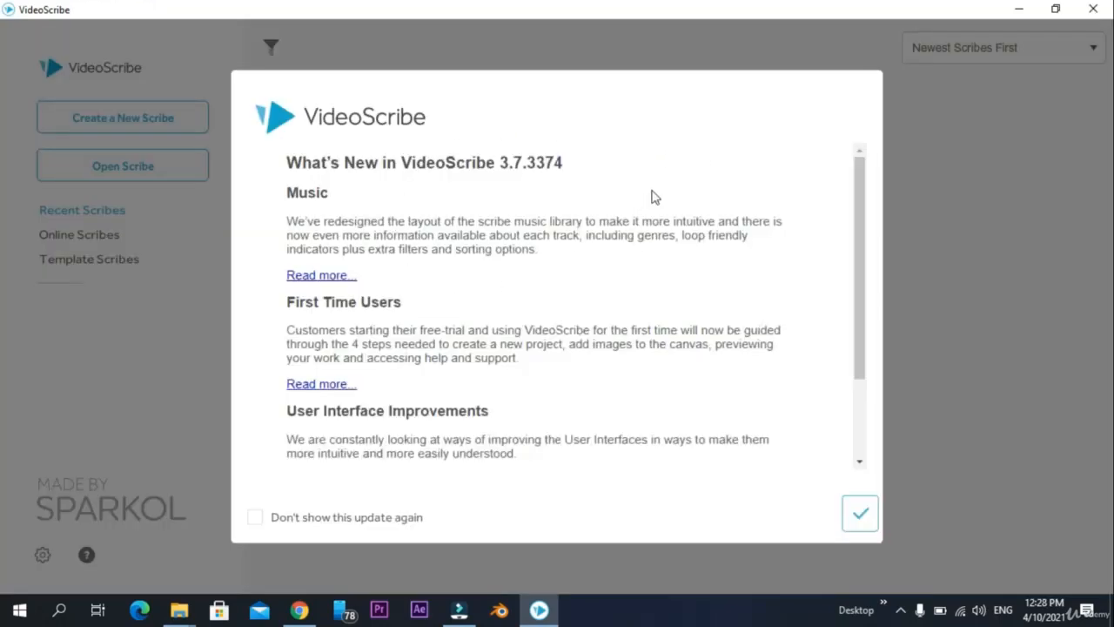
# Read through the What's New notes and dismiss them with "Don't show this update again" enabled
pyautogui.scroll(-3, 552, 251)
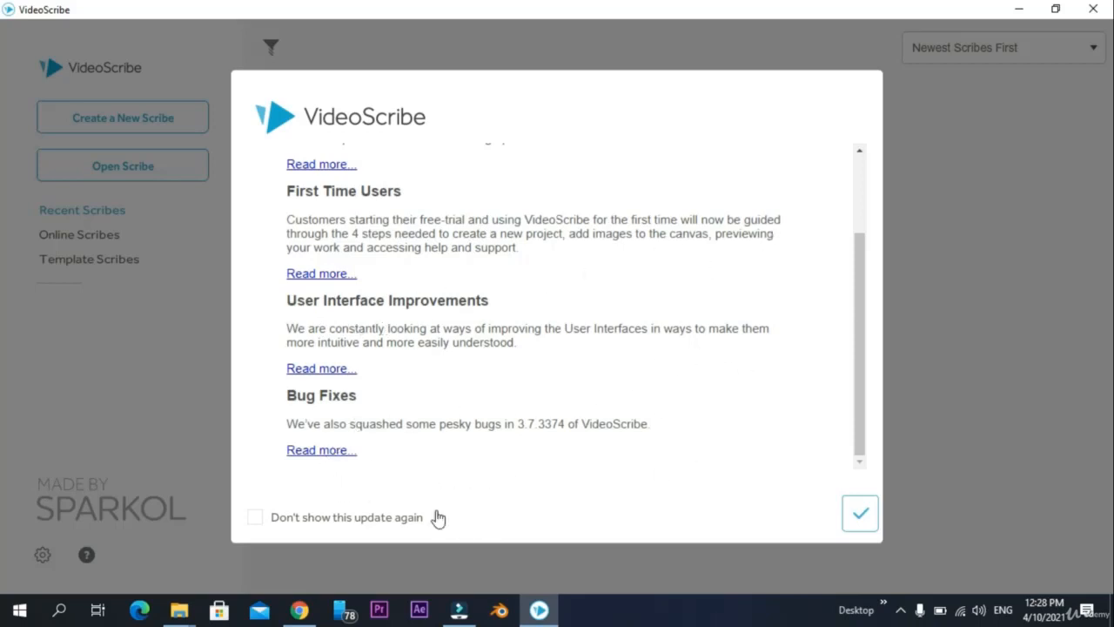
pyautogui.click(252, 527)
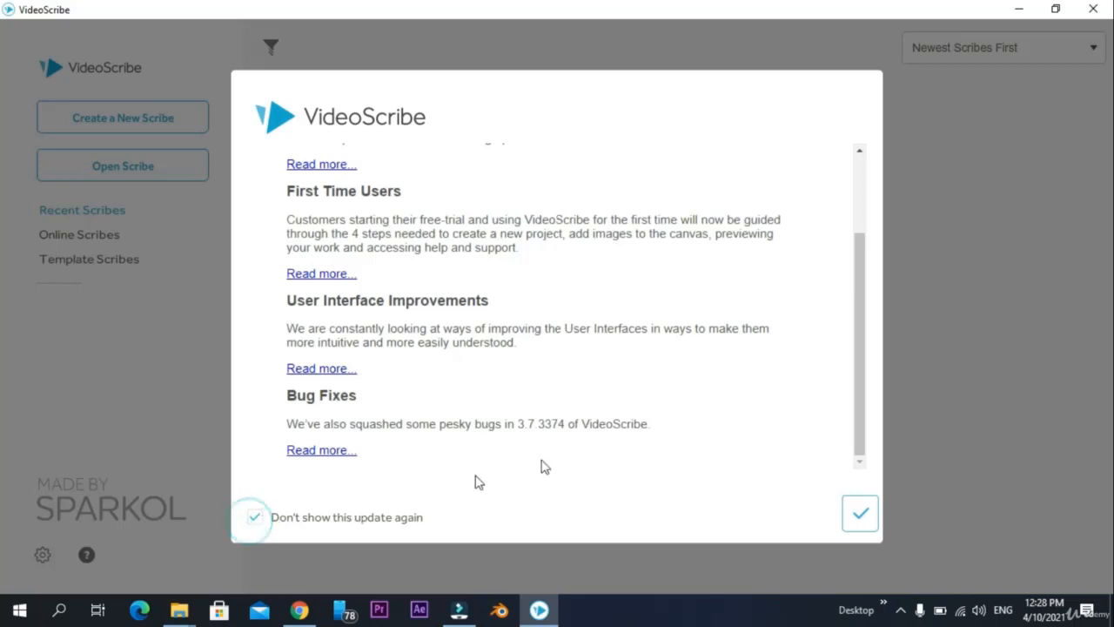
pyautogui.click(858, 532)
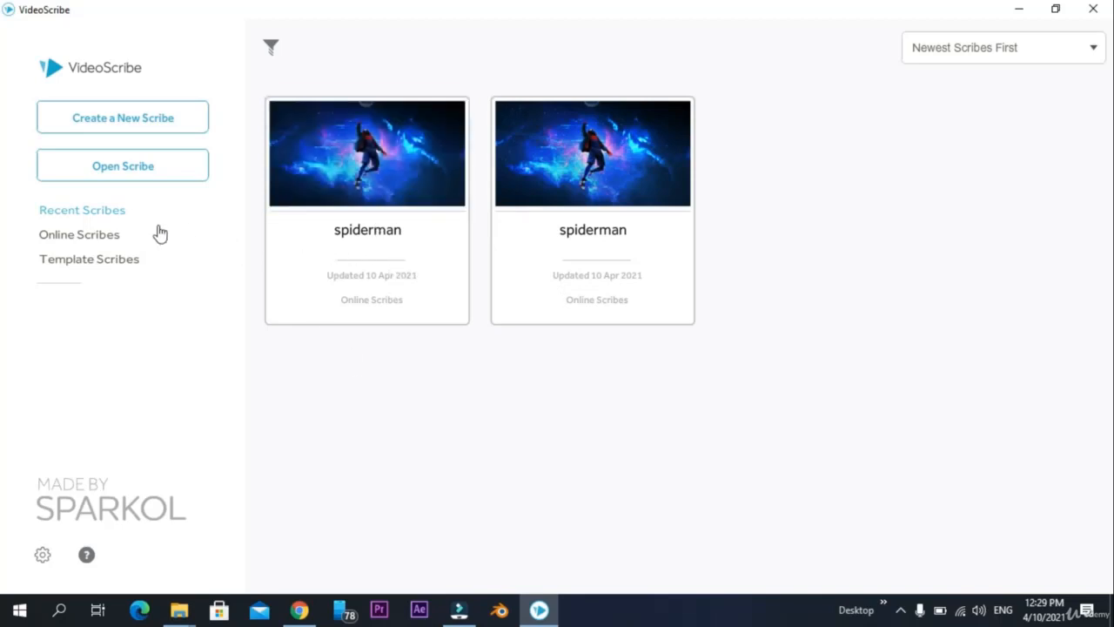
# Look through the online scribes and page through the available template scribes
pyautogui.click(100, 241)
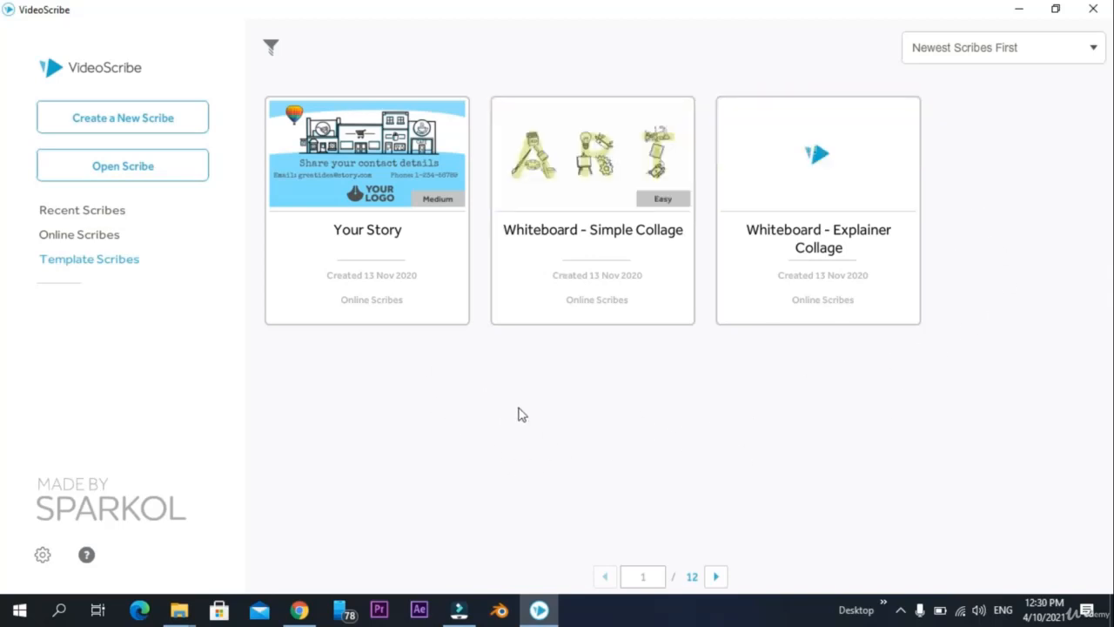
pyautogui.click(716, 576)
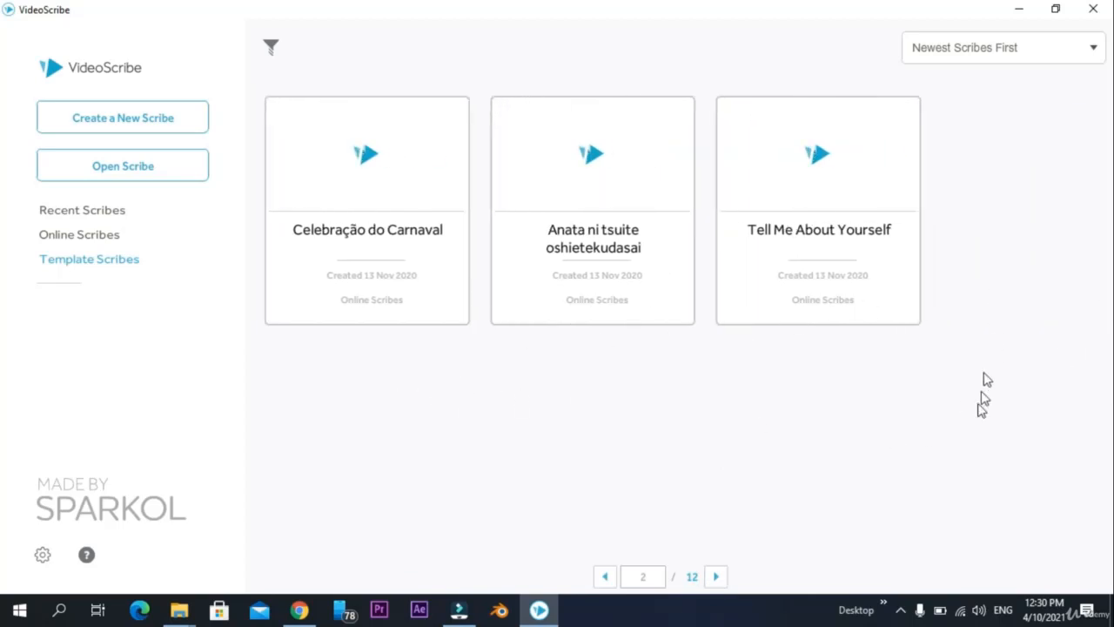
pyautogui.click(715, 576)
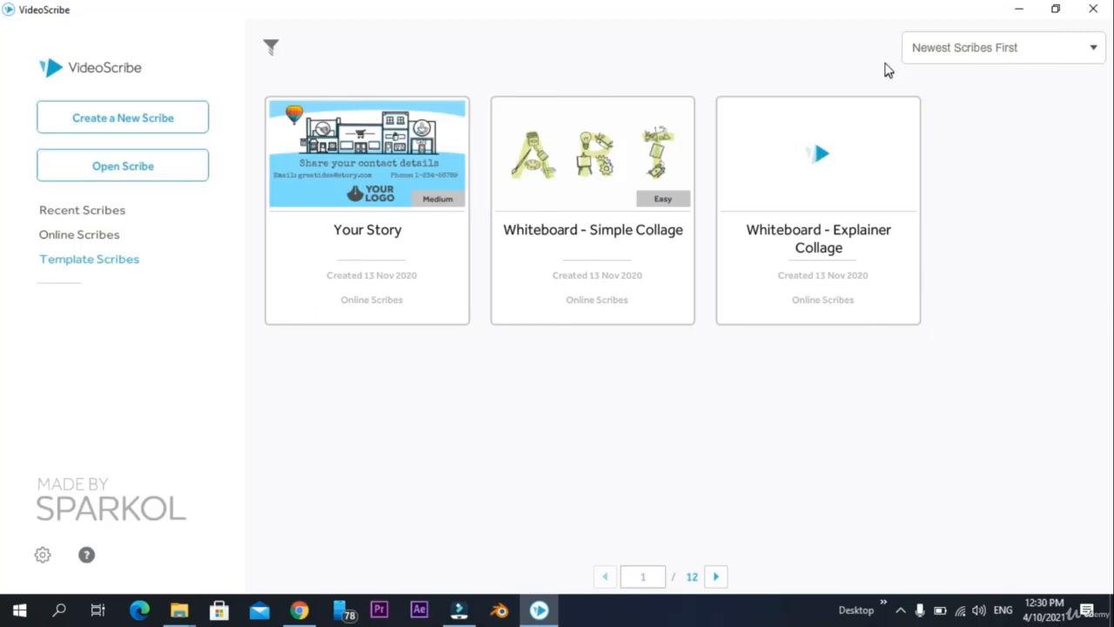
# Sort the template scribes by Scribes A-Z and return the order to Newest Scribes First
pyautogui.click(940, 57)
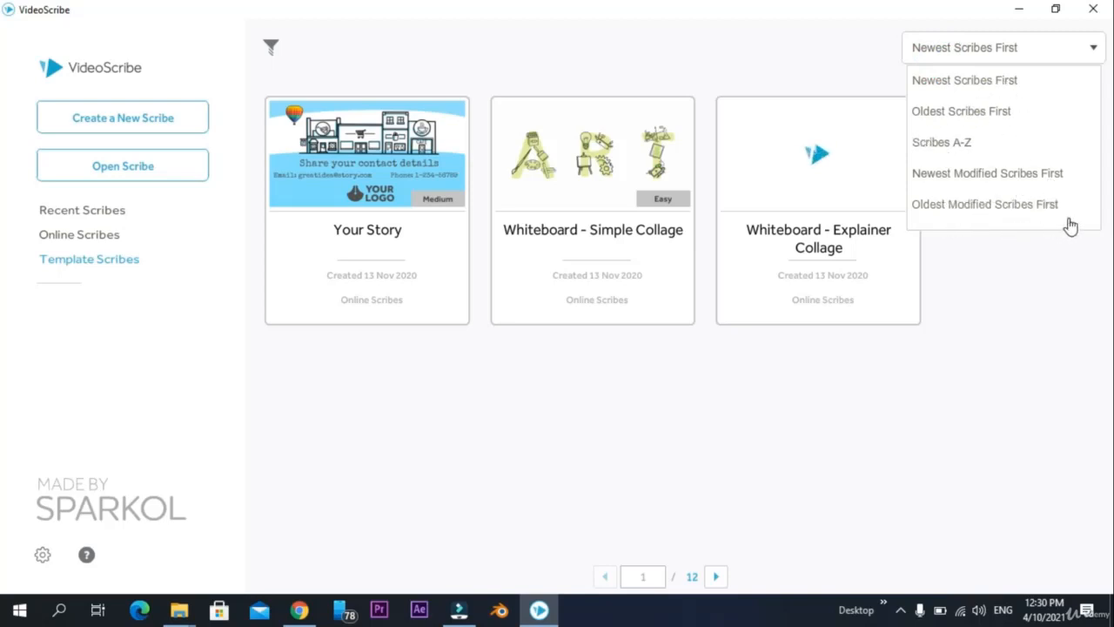
pyautogui.click(940, 148)
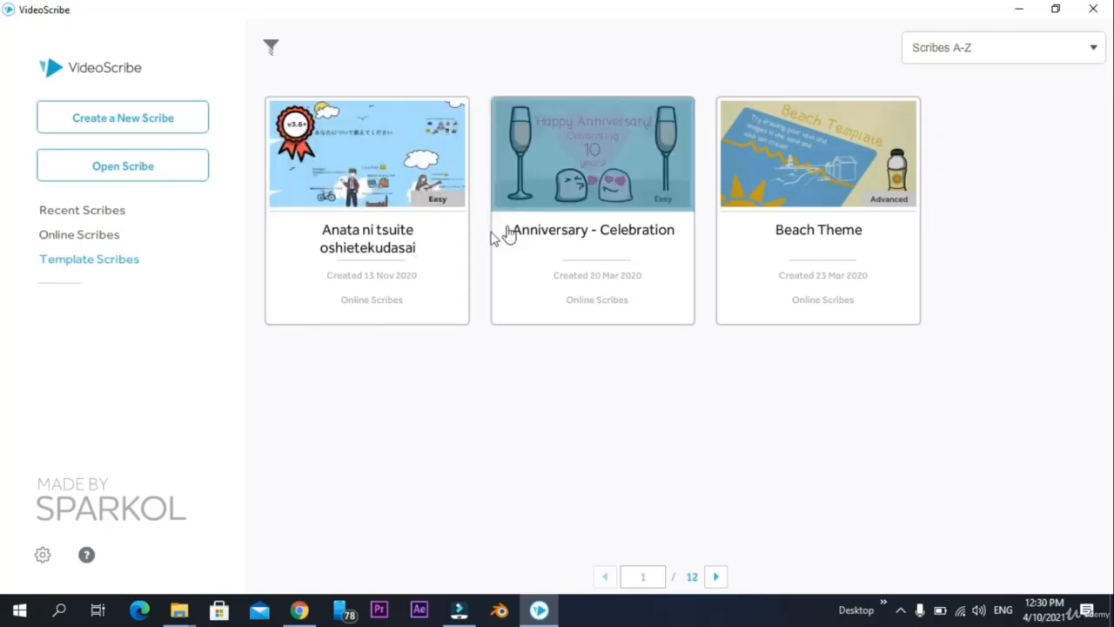
pyautogui.click(978, 46)
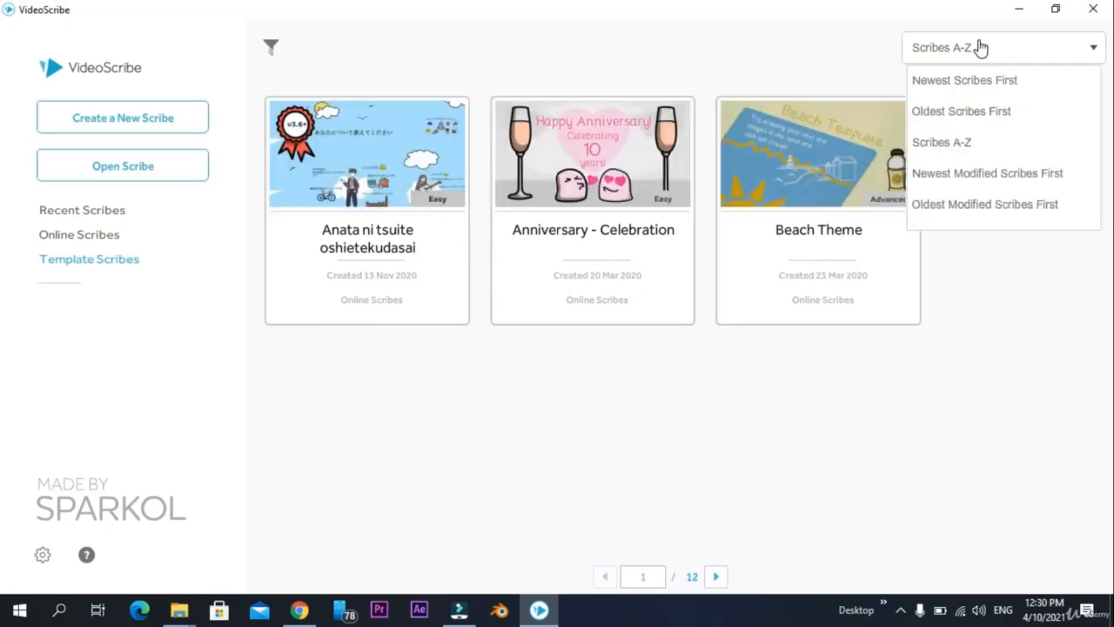
pyautogui.click(976, 80)
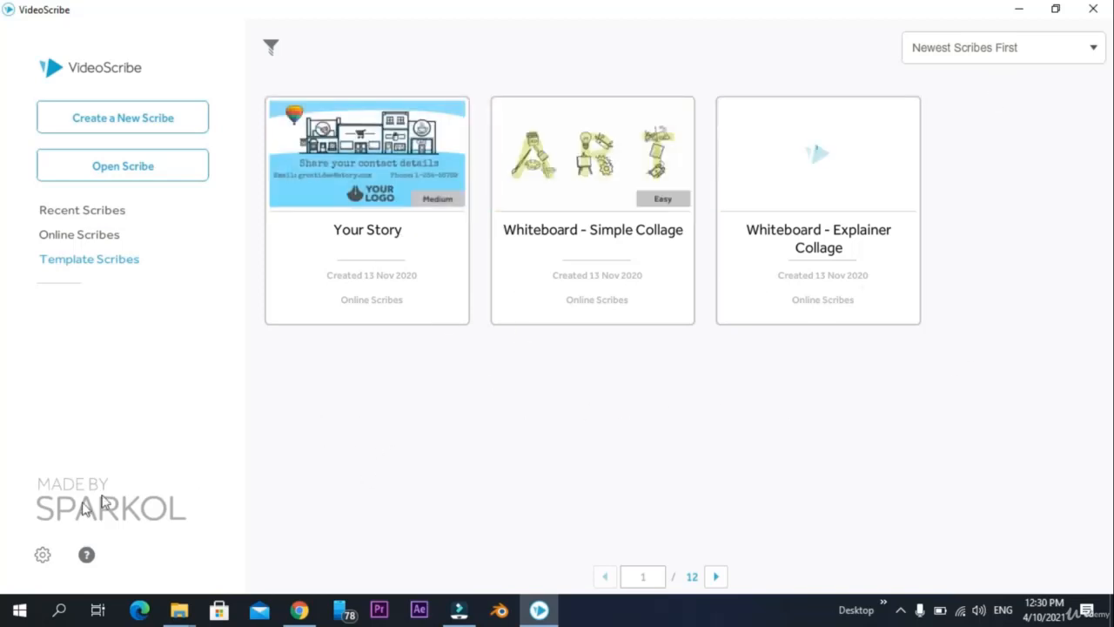
# Check the About information, and review the user preferences with their language options, keeping English (U.S.) and accepting the defaults
pyautogui.click(86, 557)
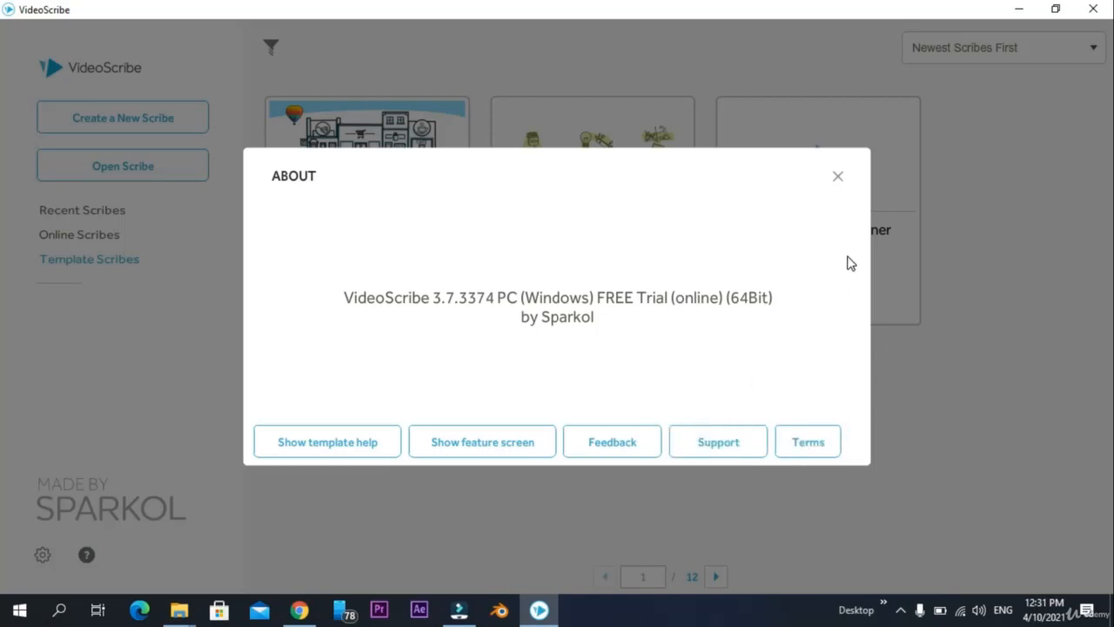
pyautogui.click(837, 178)
pyautogui.click(42, 553)
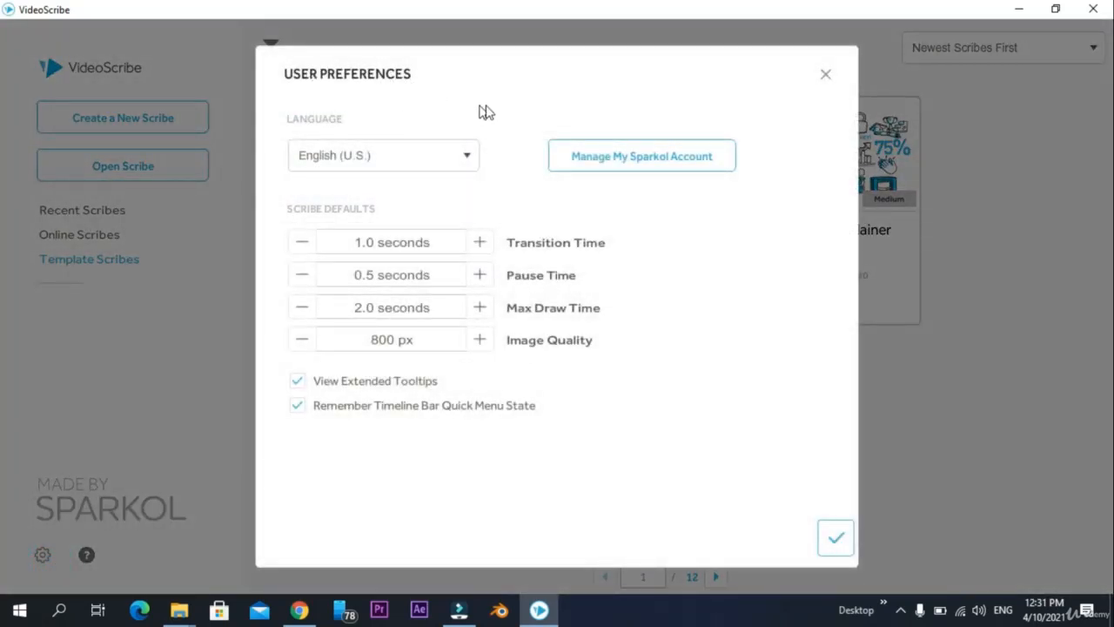
pyautogui.click(447, 160)
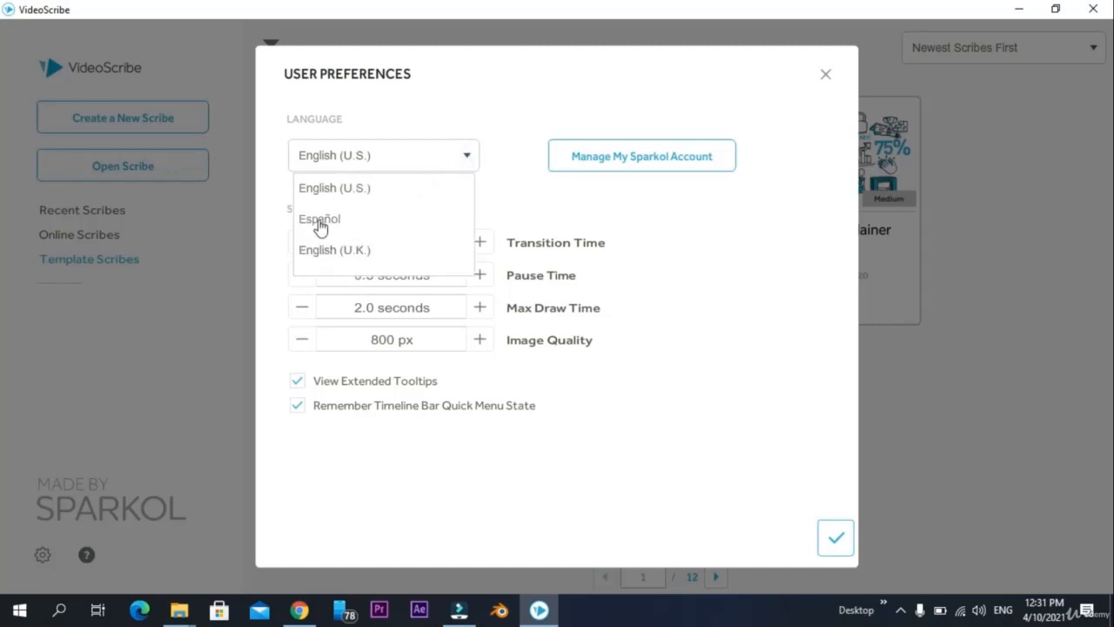
pyautogui.click(764, 224)
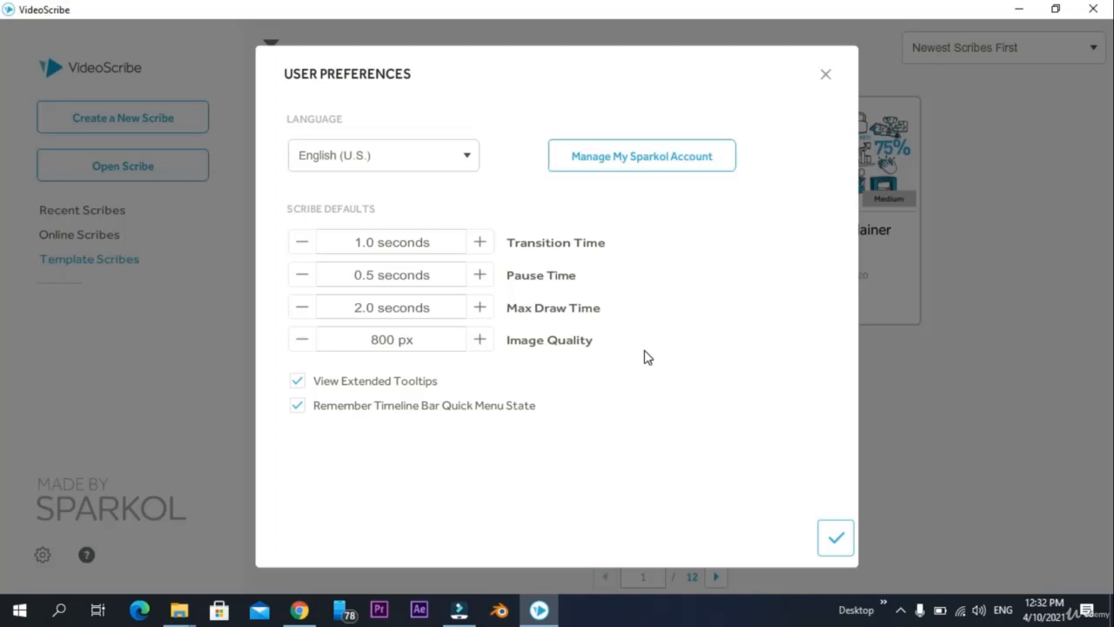
pyautogui.click(835, 539)
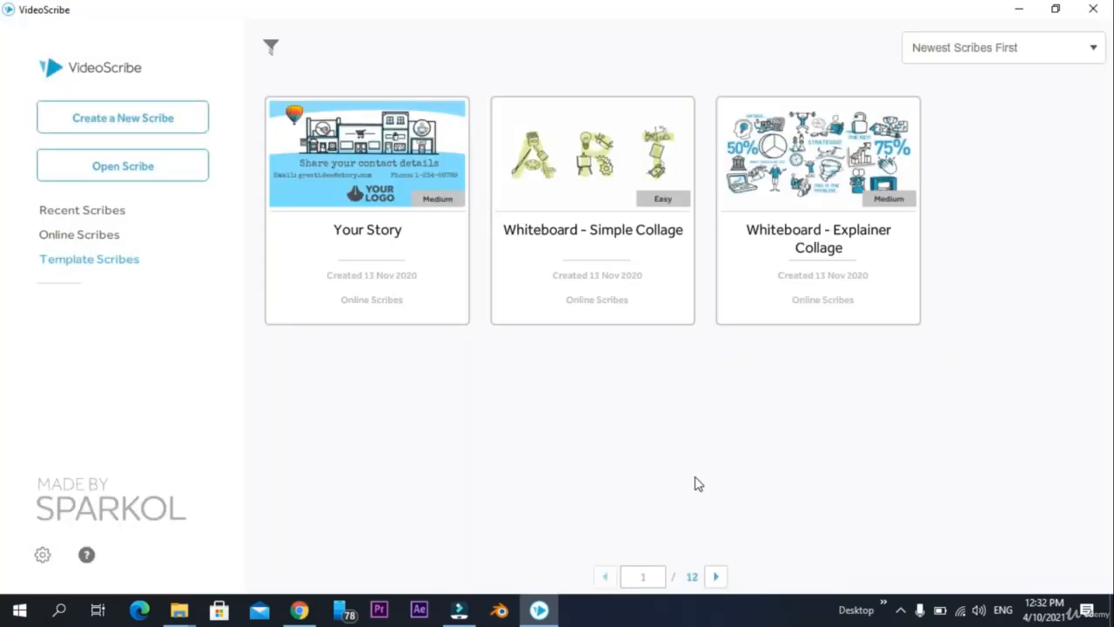
# Filter the recent scribes by the keyword spiderman and permanently delete a spiderman scribe
pyautogui.click(275, 56)
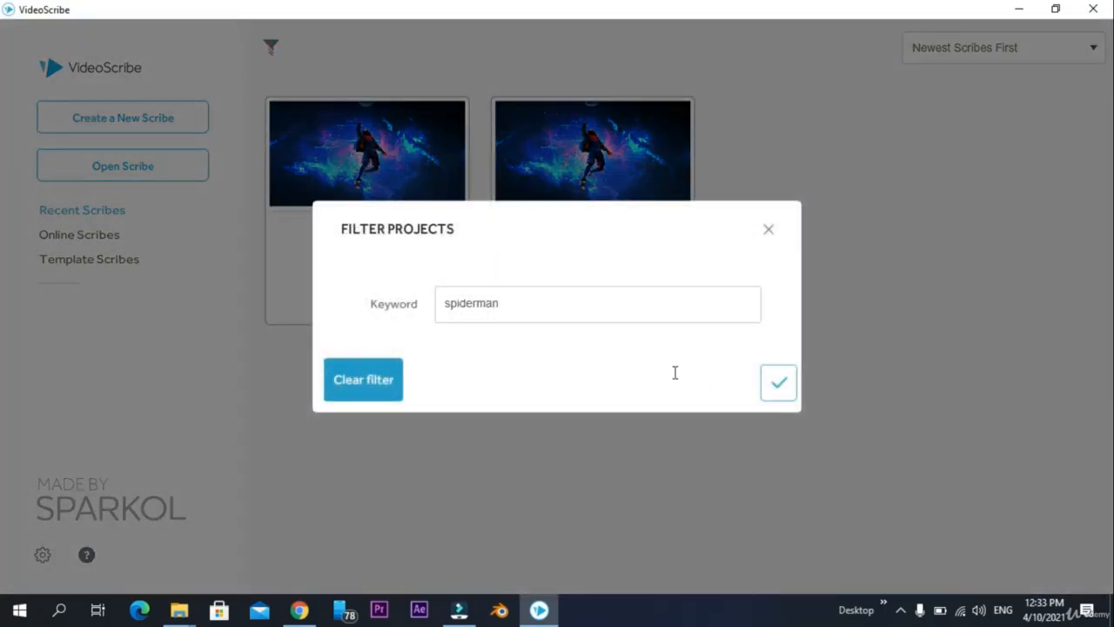
pyautogui.click(778, 394)
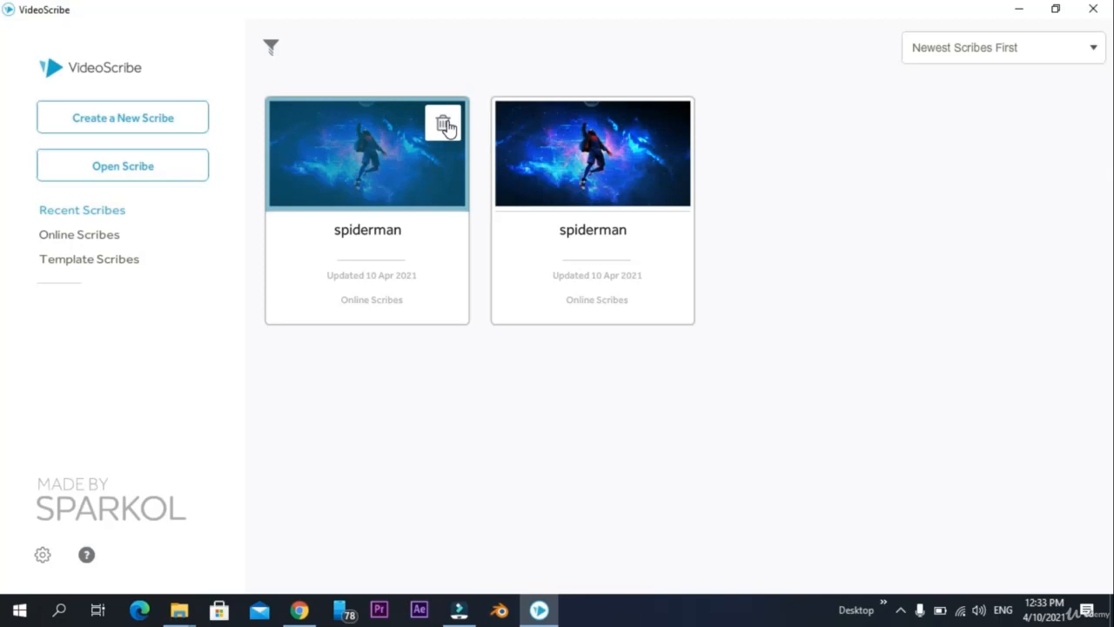
pyautogui.click(444, 124)
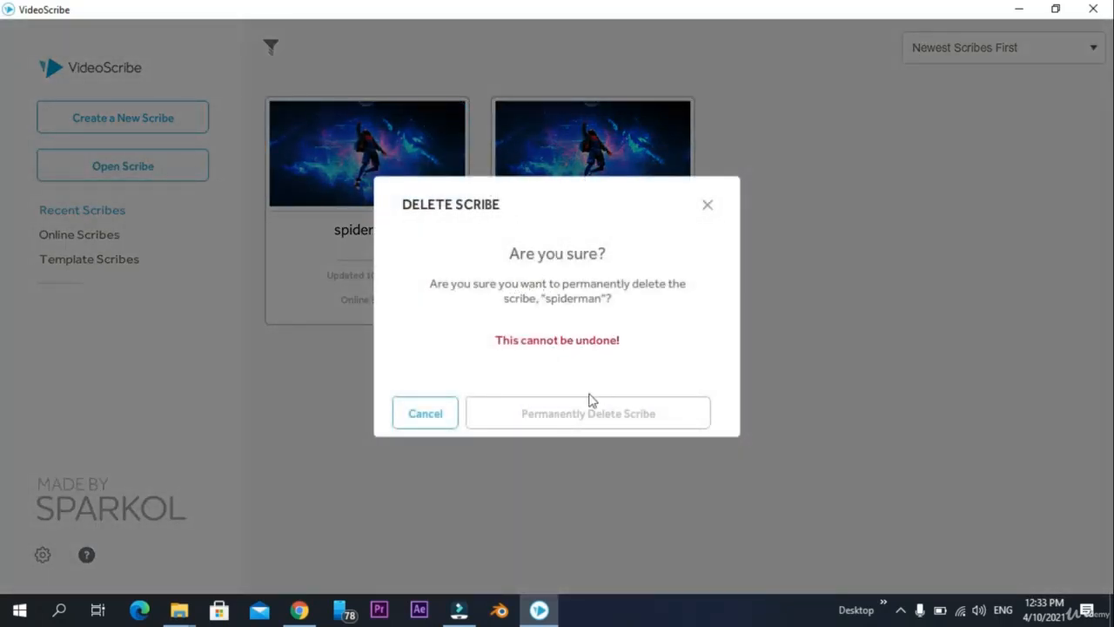
pyautogui.click(560, 422)
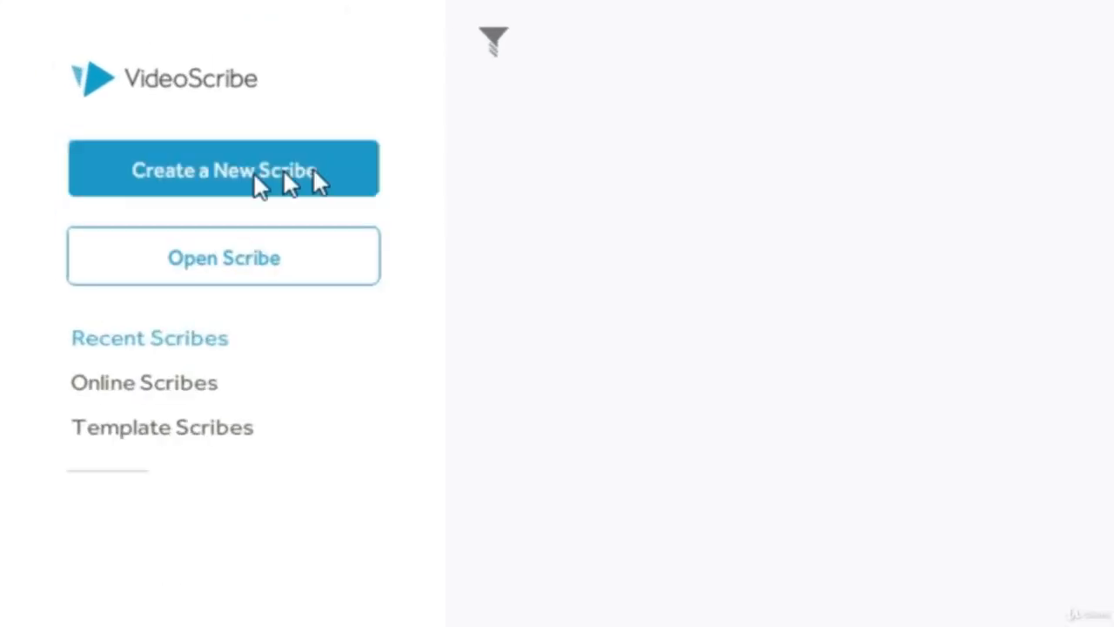
# Create a new blank scribe and check the About information from its editor
pyautogui.click(185, 182)
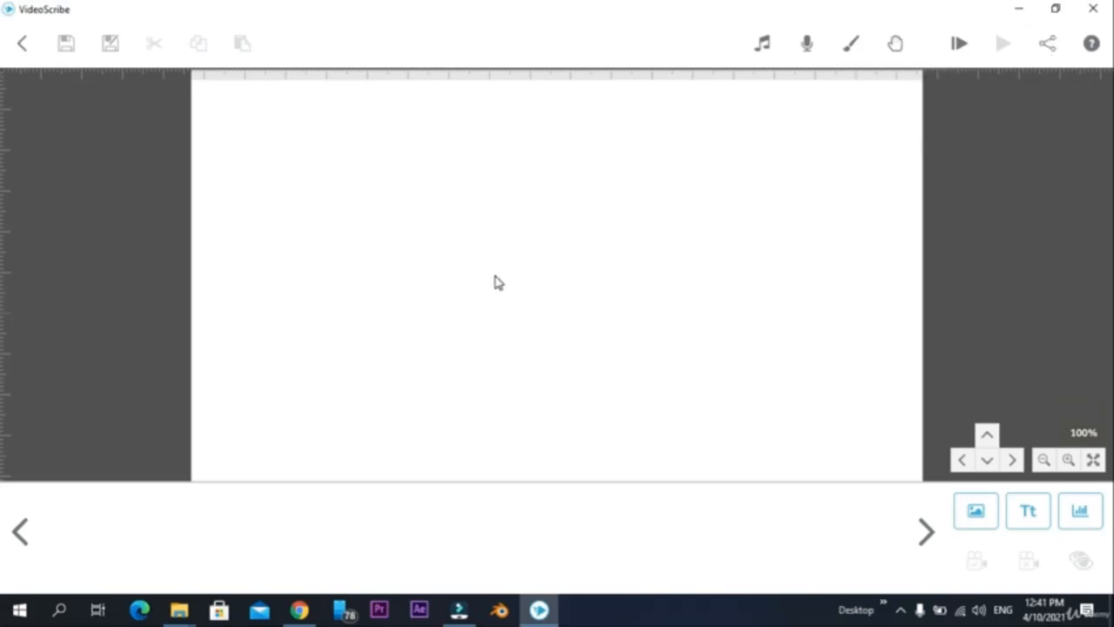
pyautogui.click(833, 178)
pyautogui.click(1092, 43)
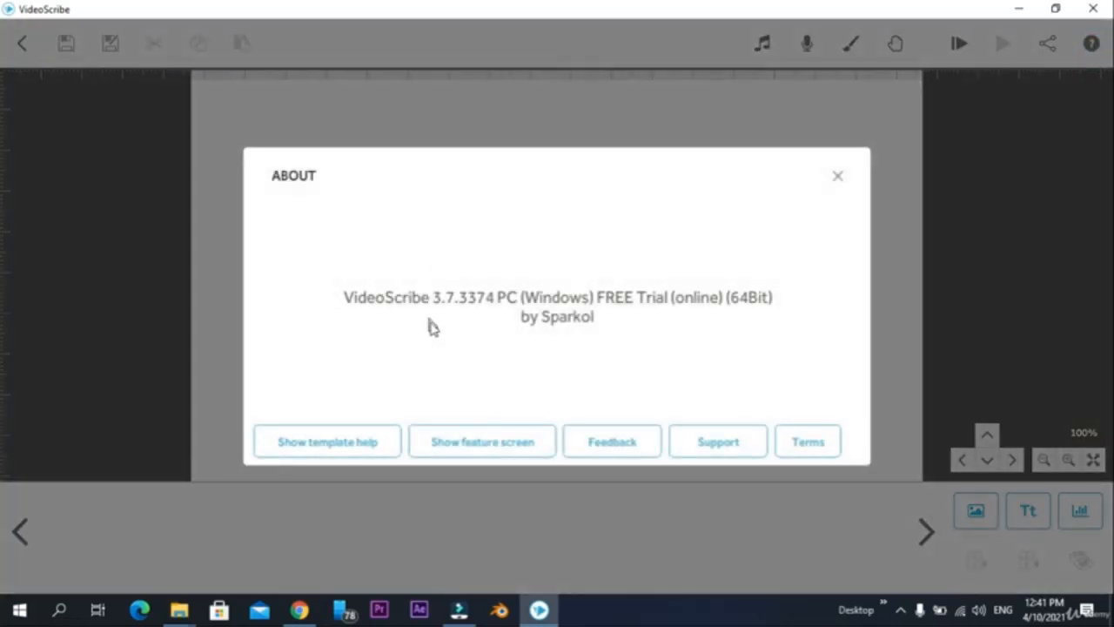
pyautogui.click(838, 177)
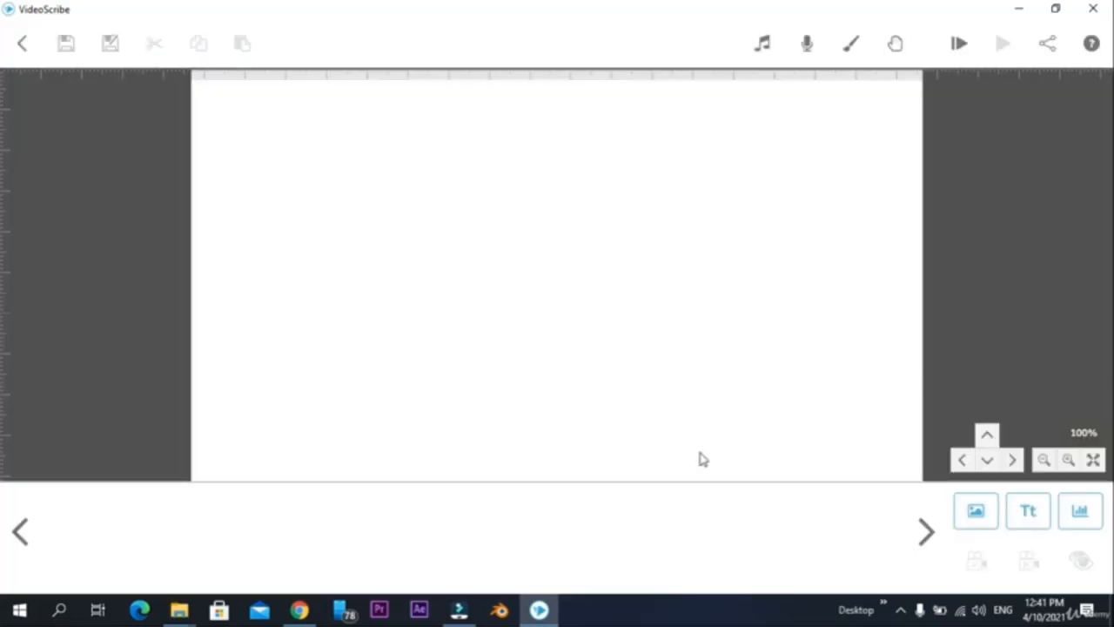
# Browse the image library categories and add the recently used superhero image to the canvas
pyautogui.click(978, 512)
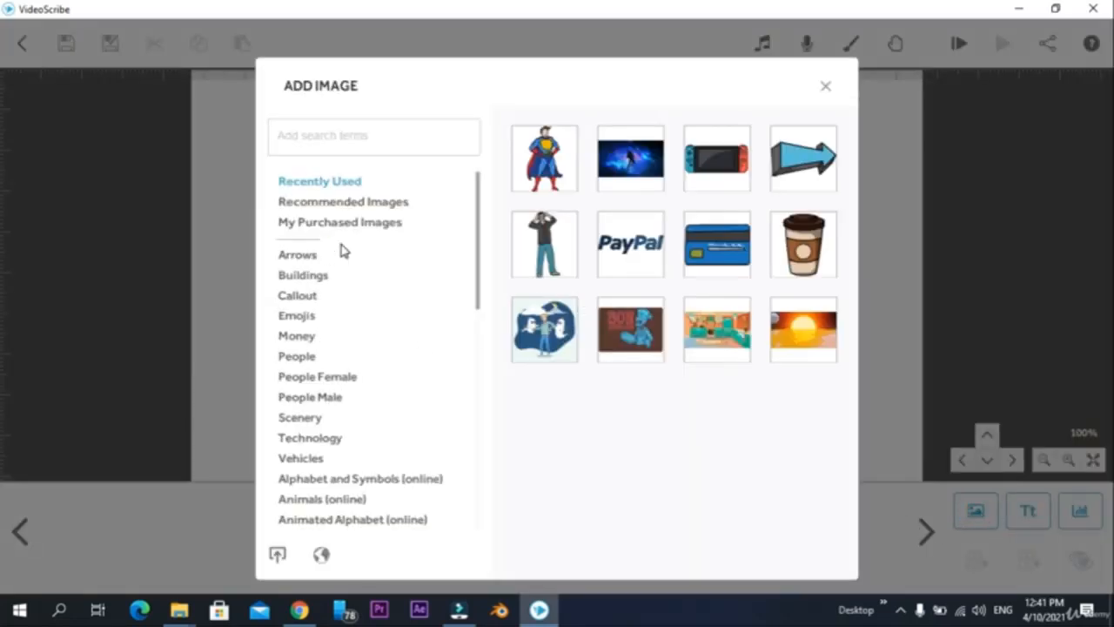
pyautogui.scroll(-3, 353, 353)
pyautogui.scroll(-12, 352, 354)
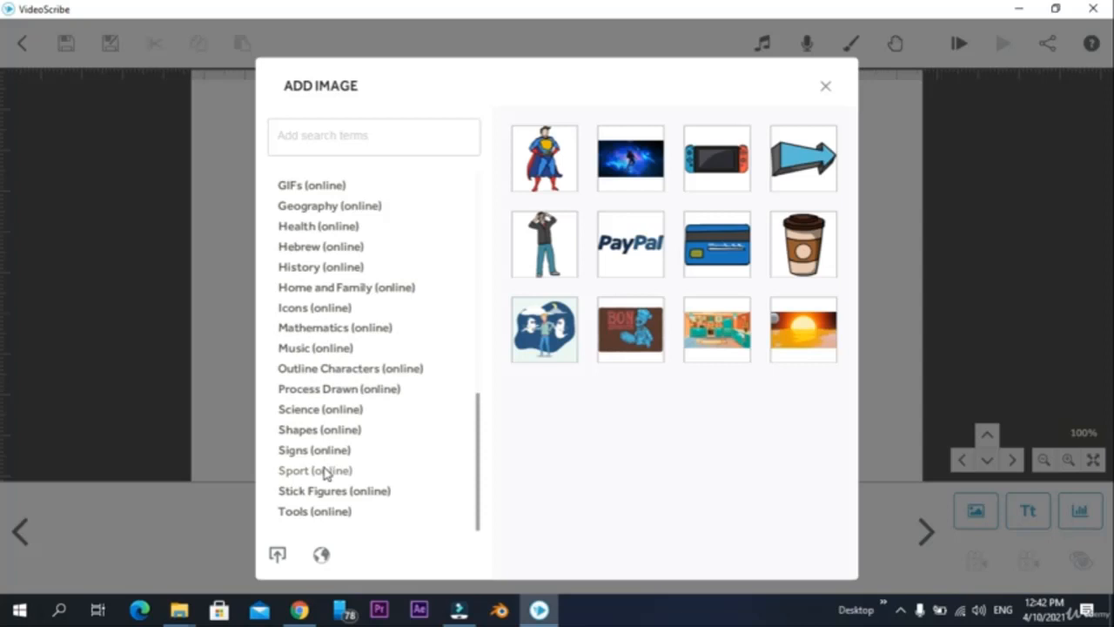
pyautogui.scroll(10, 335, 338)
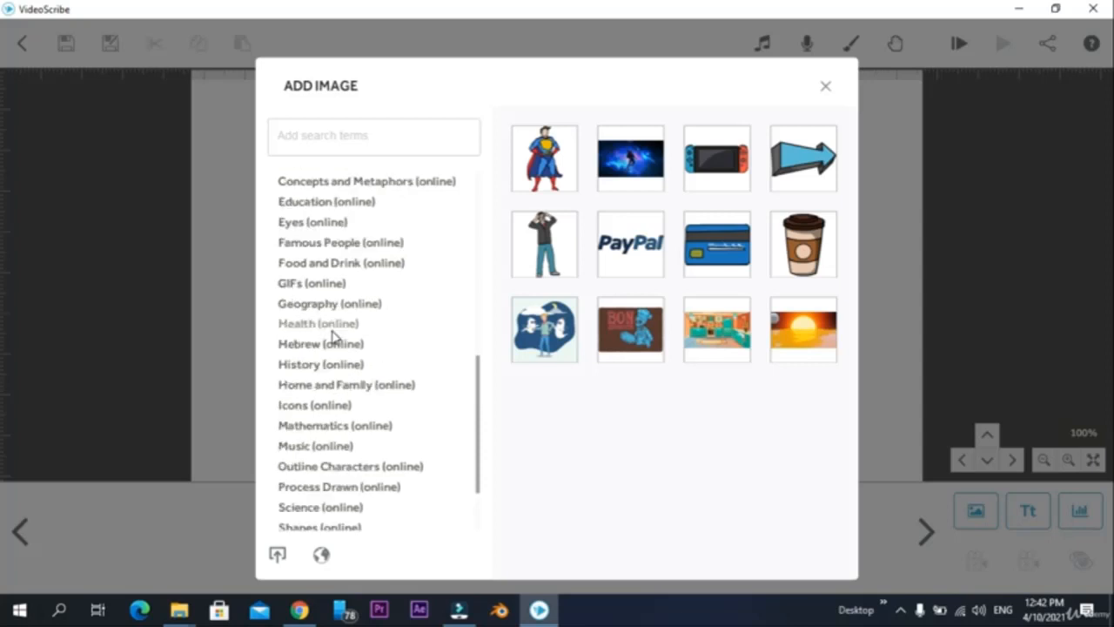
pyautogui.click(537, 167)
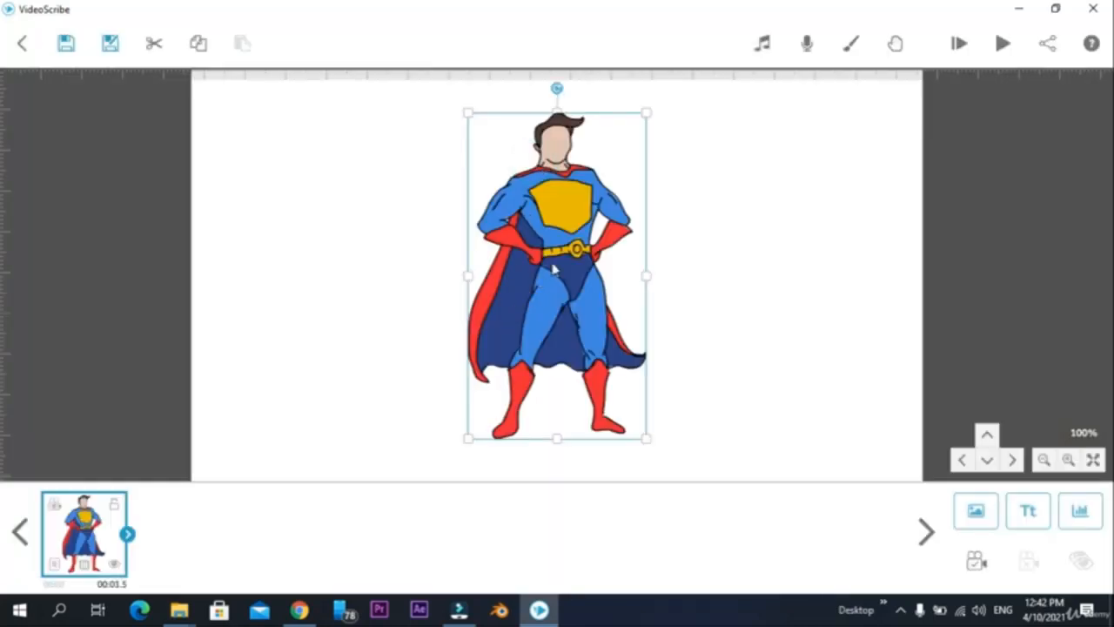
# Move the superhero image to the left of the canvas centre and scale it down proportionally
pyautogui.moveTo(553, 269); pyautogui.dragTo(454, 296)
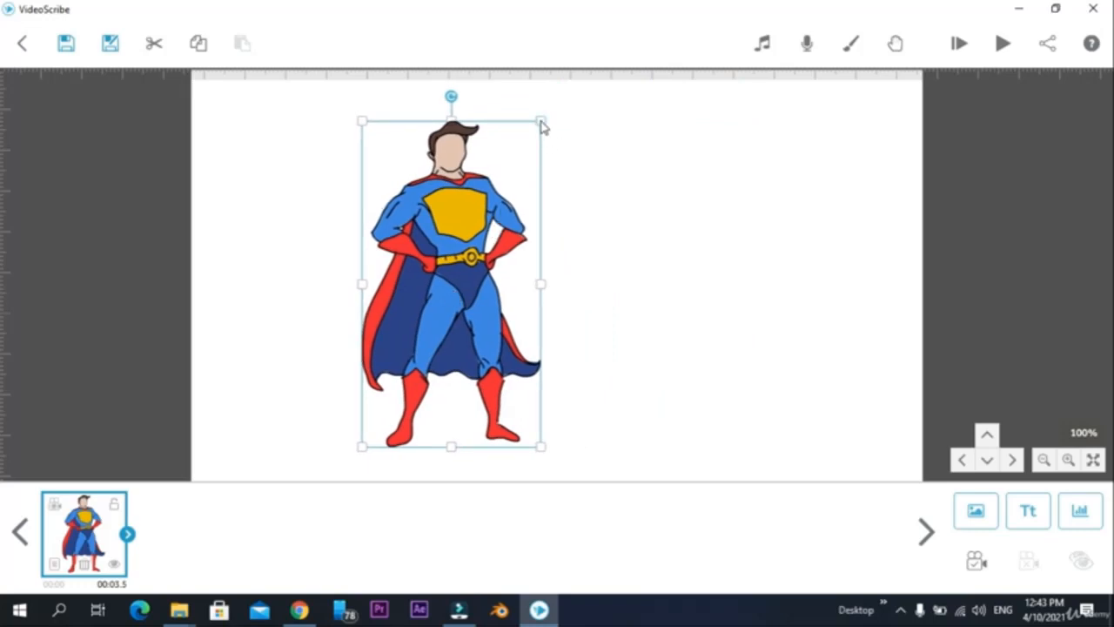
pyautogui.moveTo(540, 124); pyautogui.dragTo(648, 150)
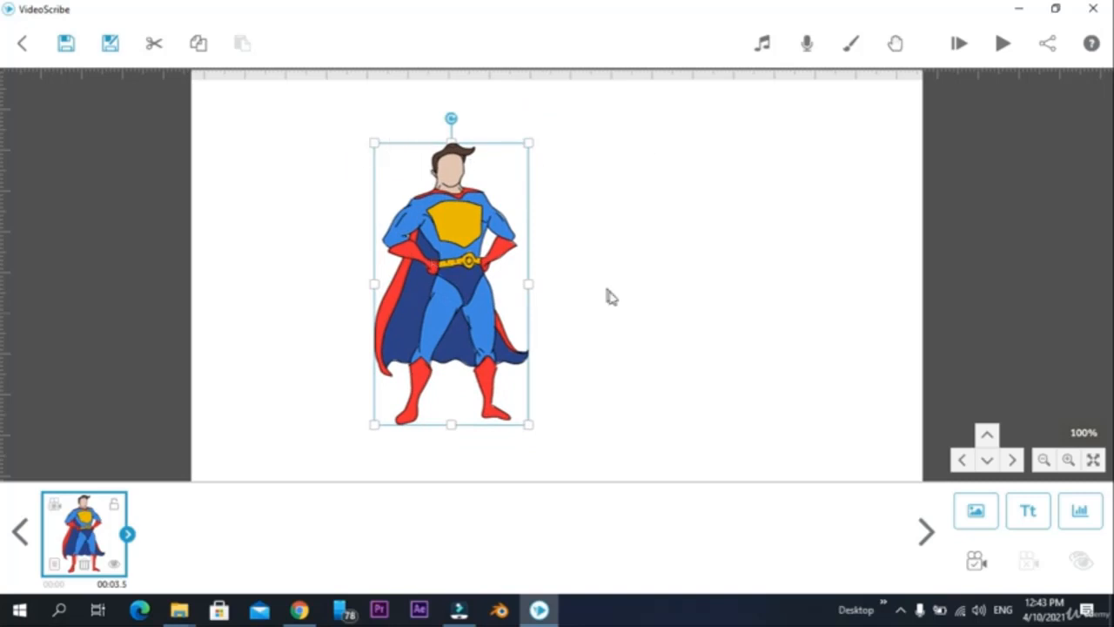
# Stretch the superhero image horizontally, narrow it back to natural proportions and rotate it very slightly clockwise
pyautogui.click(528, 286)
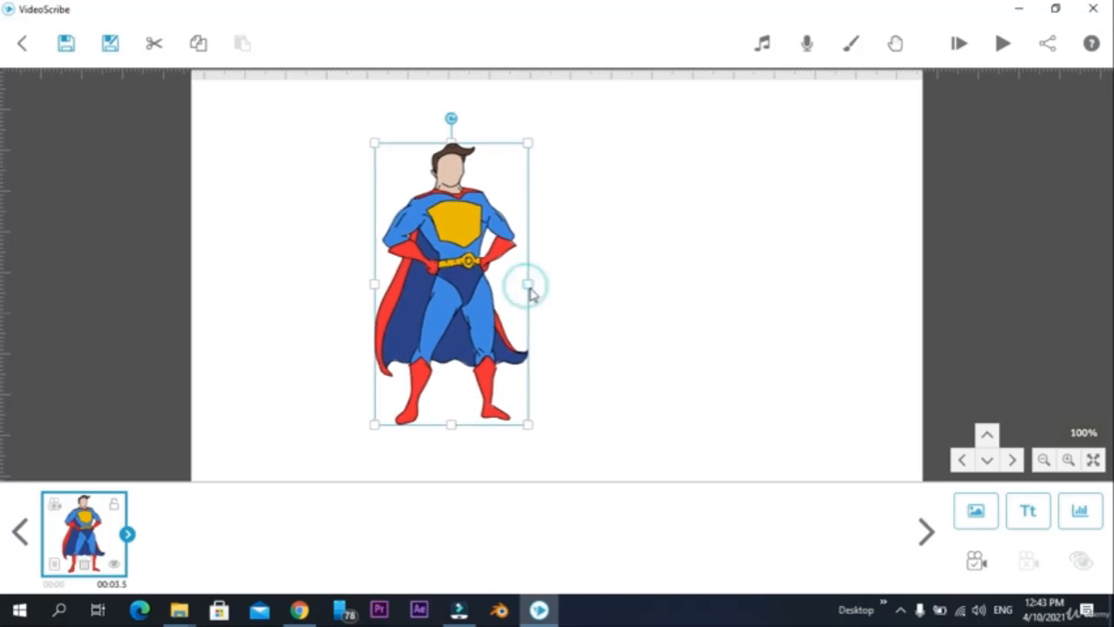
pyautogui.moveTo(530, 290); pyautogui.dragTo(695, 305)
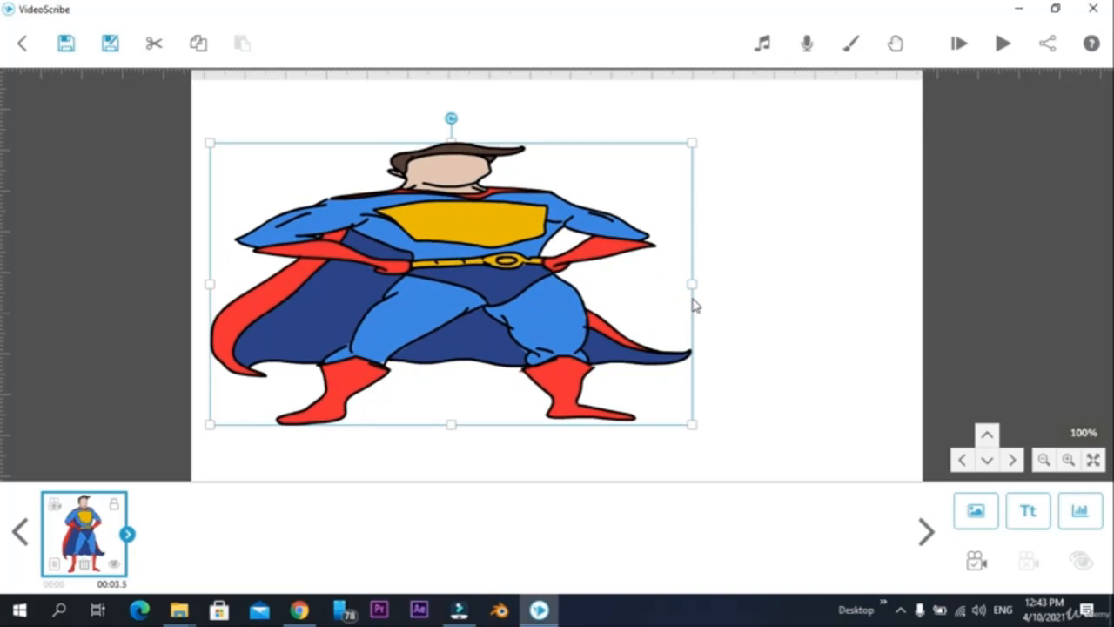
pyautogui.rightClick(735, 295)
pyautogui.click(791, 484)
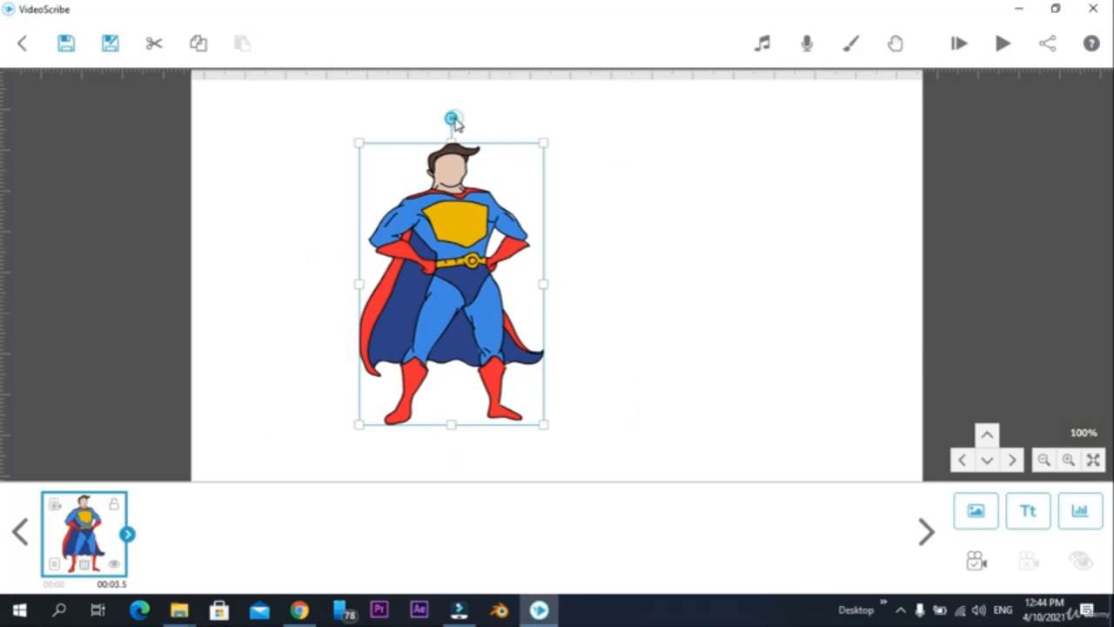
pyautogui.moveTo(451, 118); pyautogui.dragTo(600, 133)
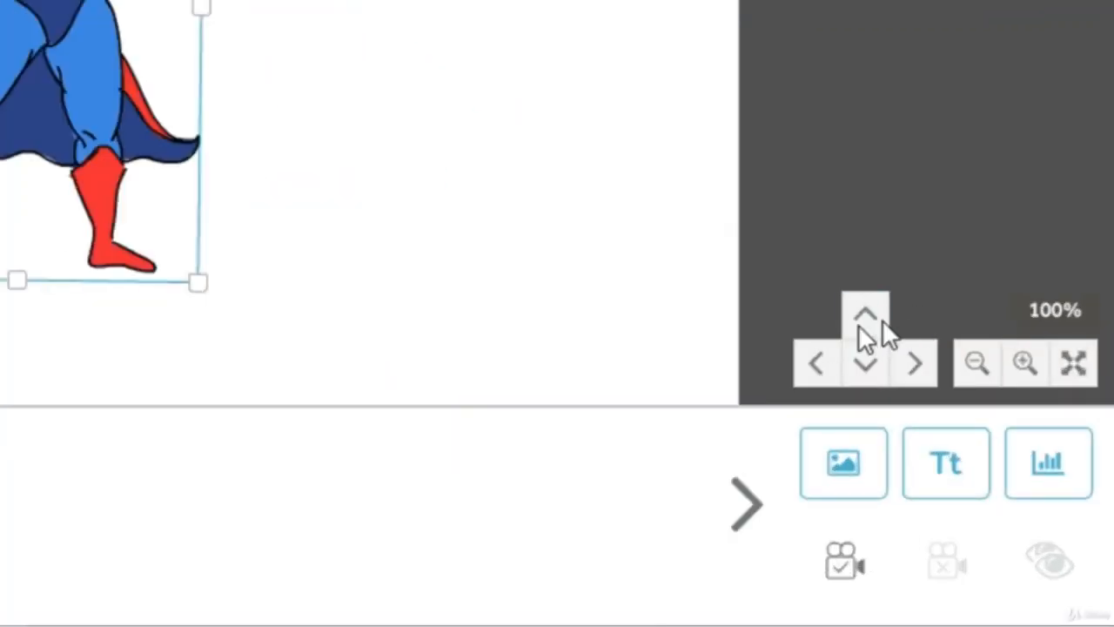
# Pan the canvas vertically and sideways to examine how the view moves around the superhero
pyautogui.click(851, 320)
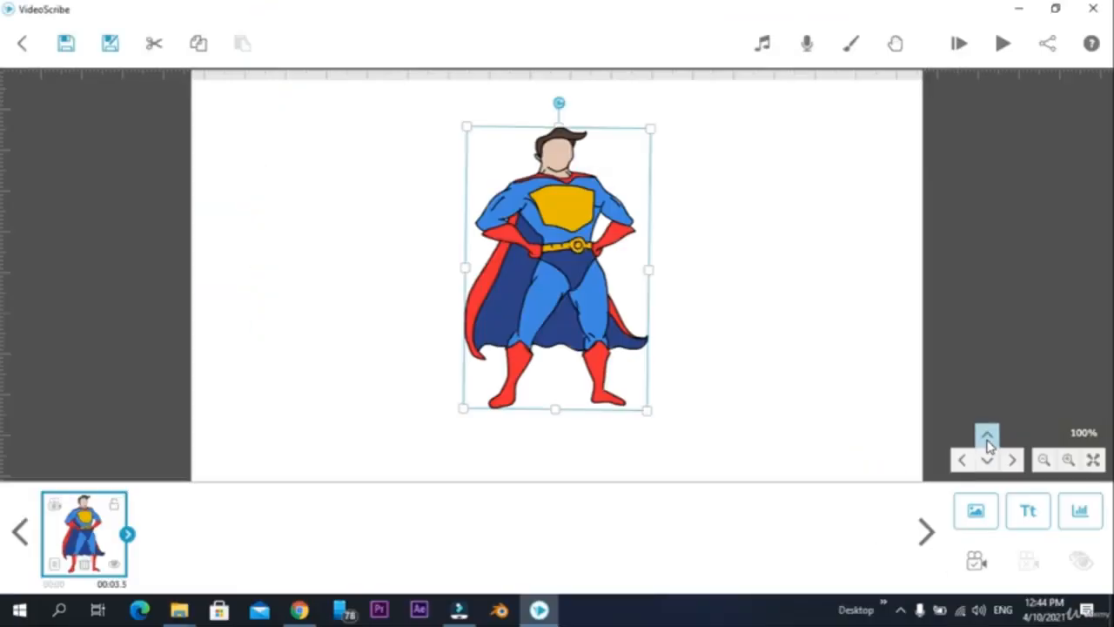
pyautogui.click(865, 323)
pyautogui.click(987, 438)
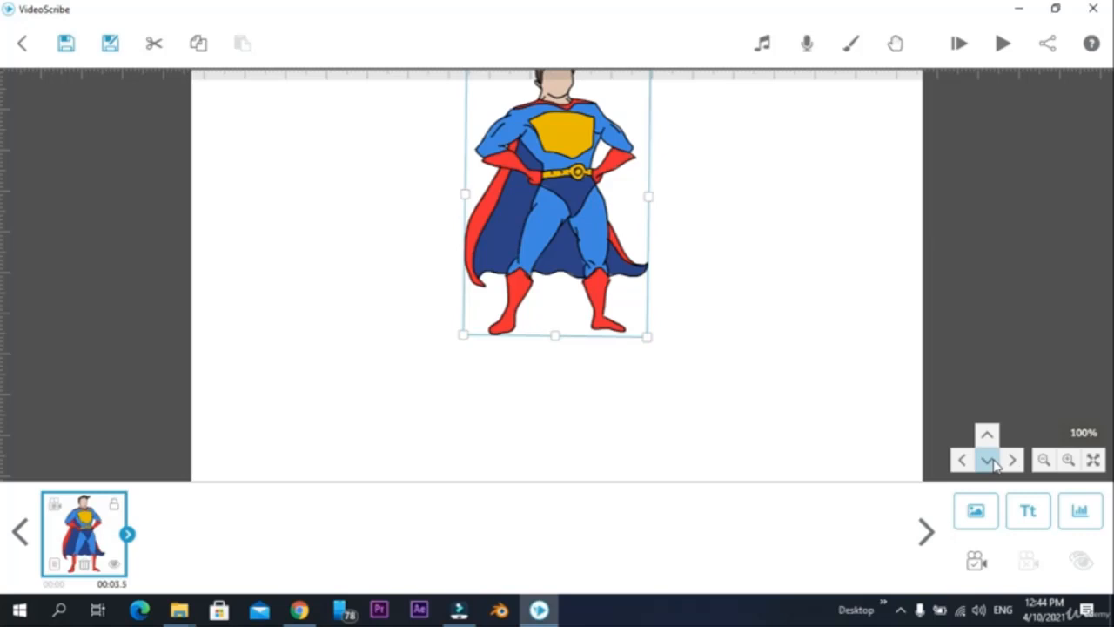
pyautogui.click(990, 461)
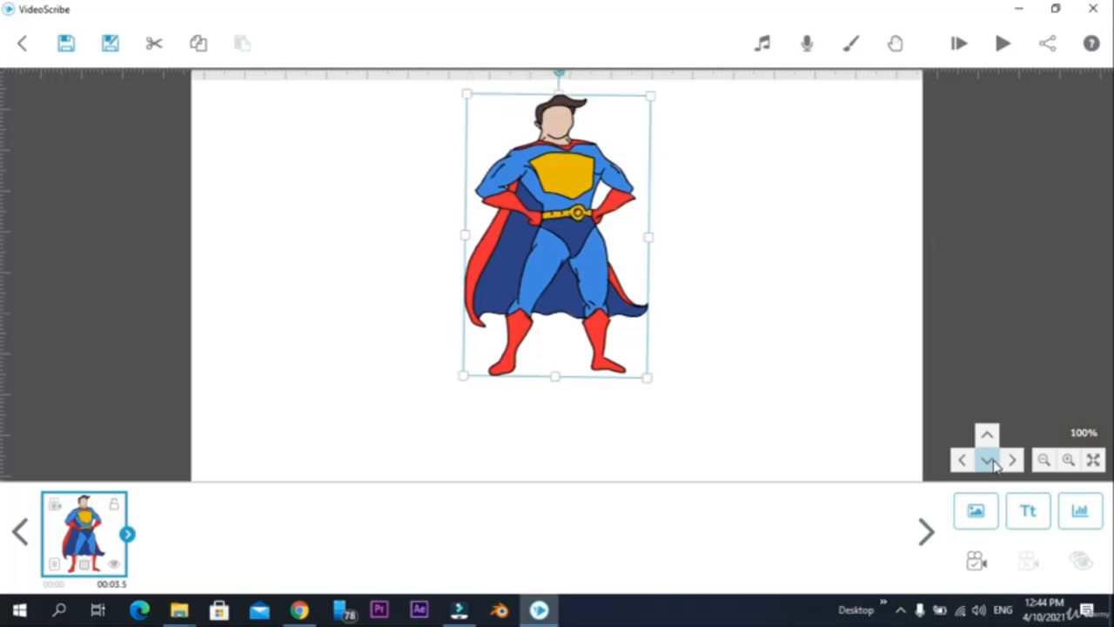
pyautogui.click(989, 461)
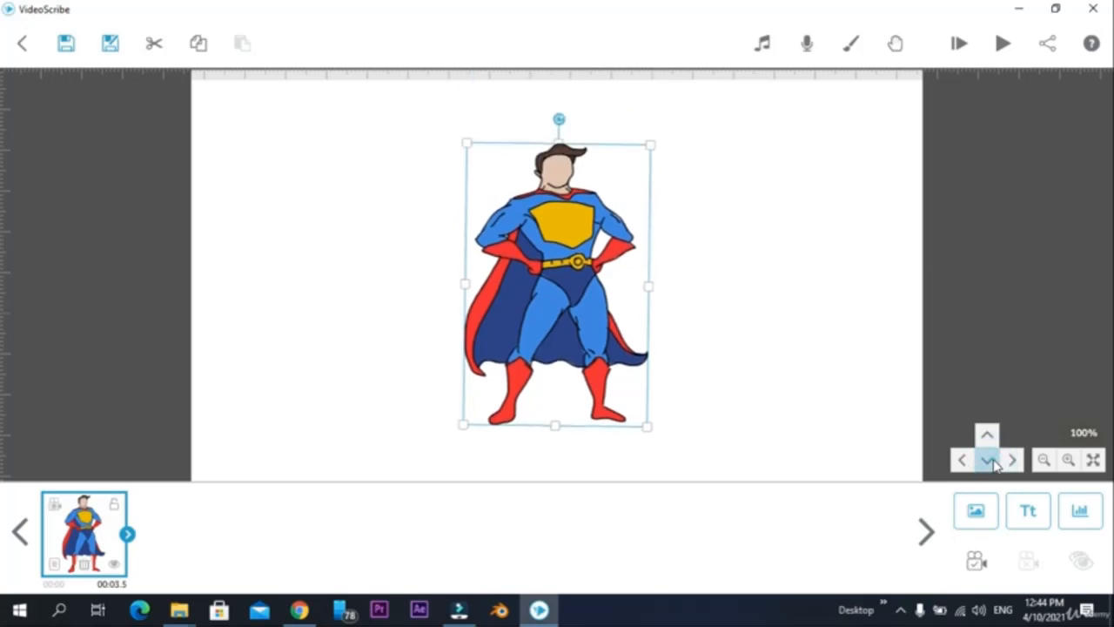
pyautogui.click(963, 461)
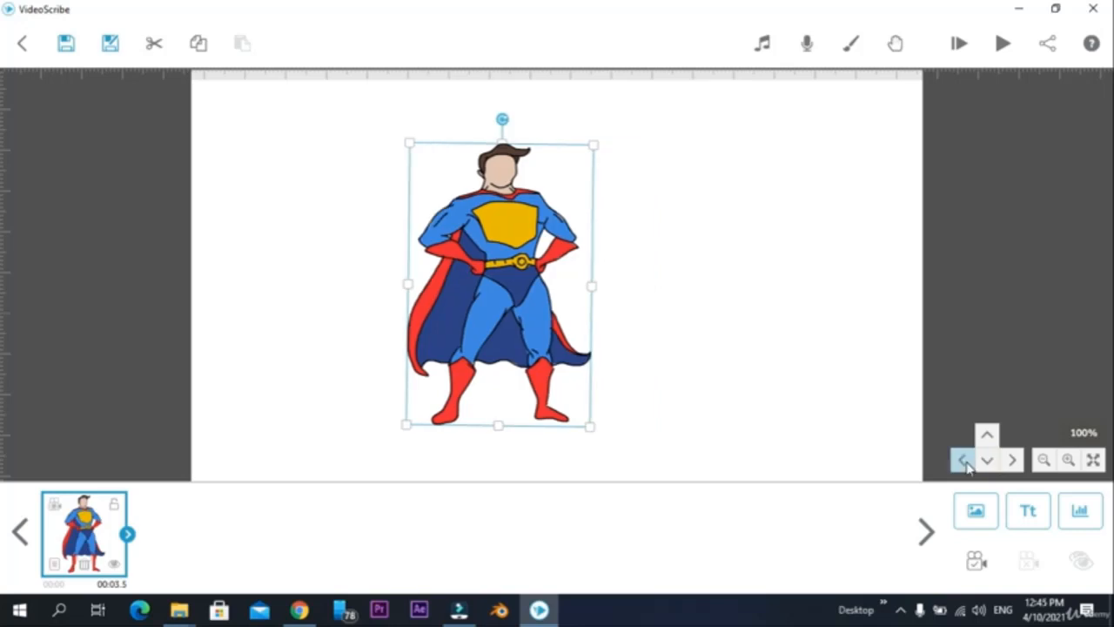
pyautogui.click(963, 461)
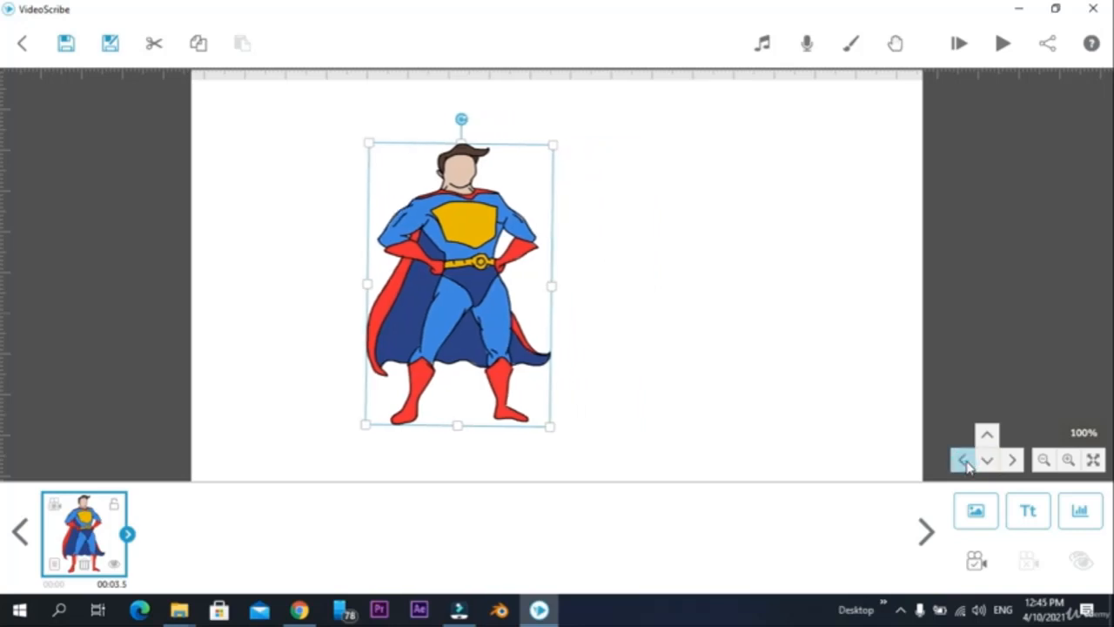
# Shift the canvas view sideways, zoom it out and back in, and fit the superhero to the screen
pyautogui.click(1013, 461)
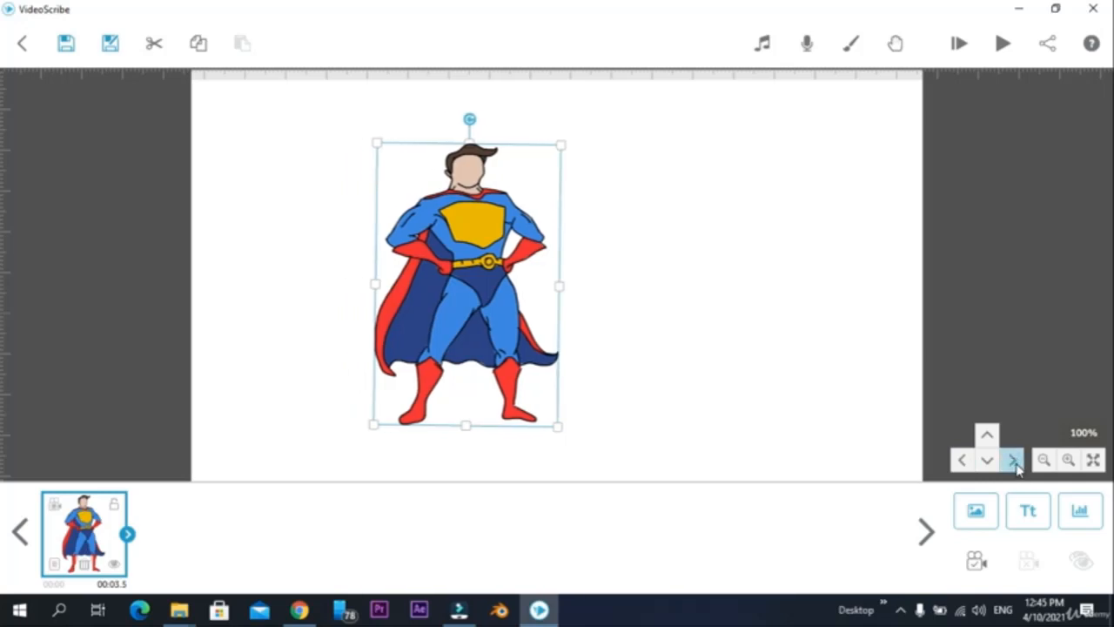
pyautogui.click(1012, 461)
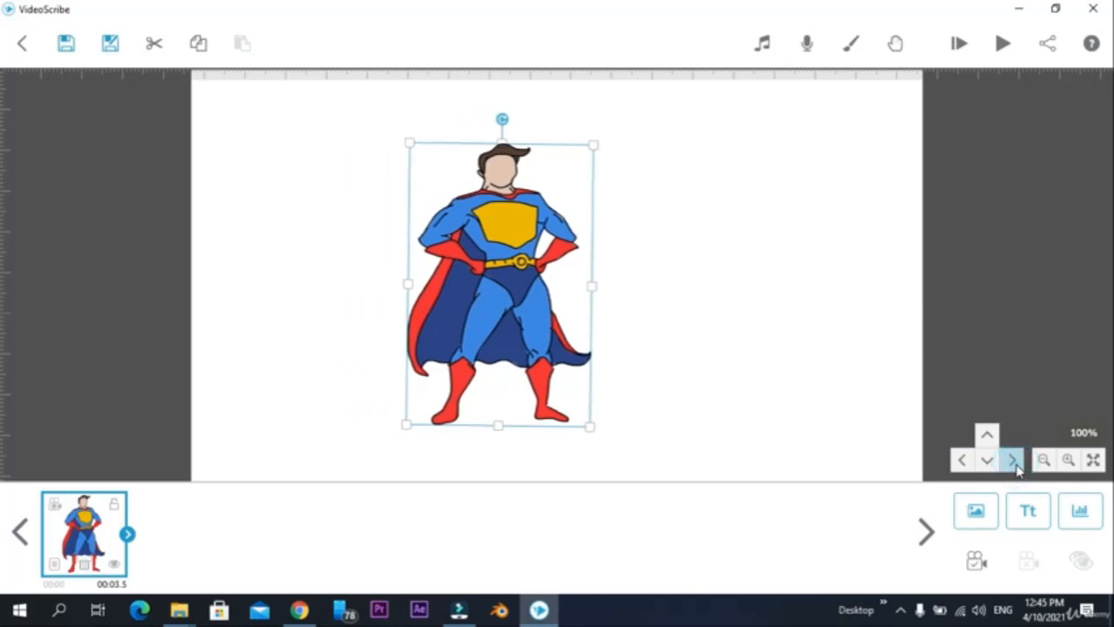
pyautogui.click(1043, 461)
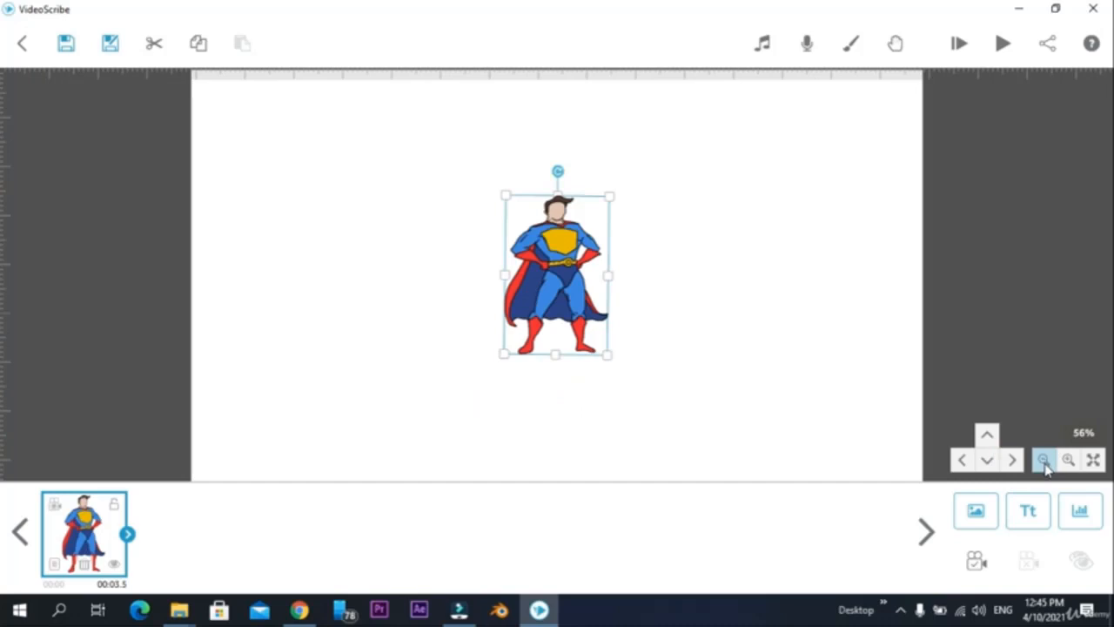
pyautogui.click(1043, 460)
pyautogui.click(1044, 460)
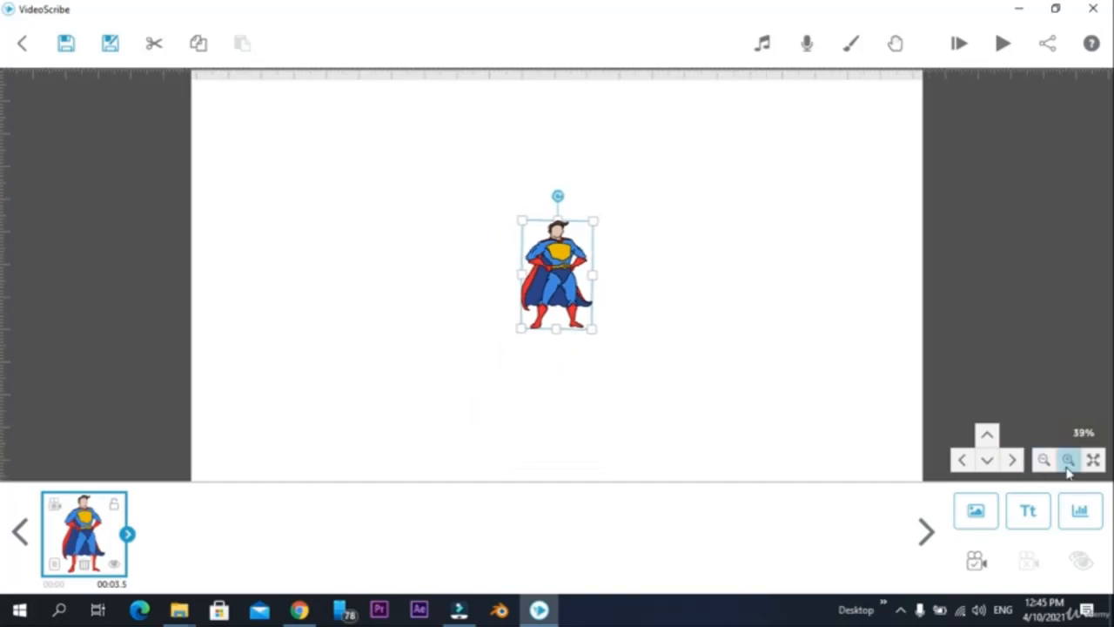
pyautogui.click(1068, 460)
pyautogui.click(1068, 461)
pyautogui.click(1068, 460)
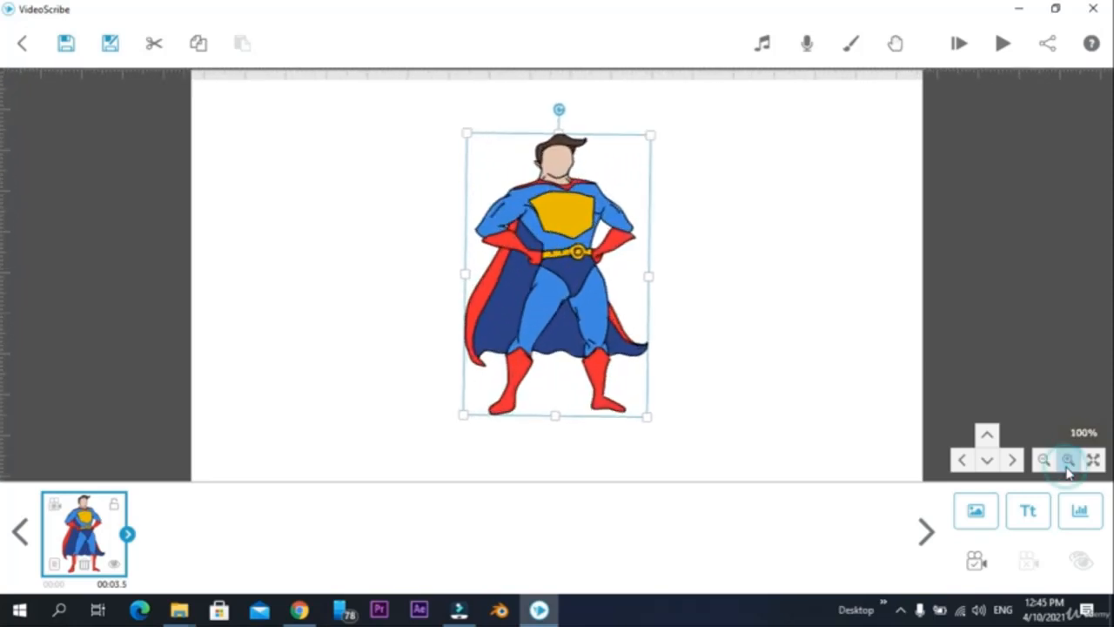
pyautogui.click(1067, 460)
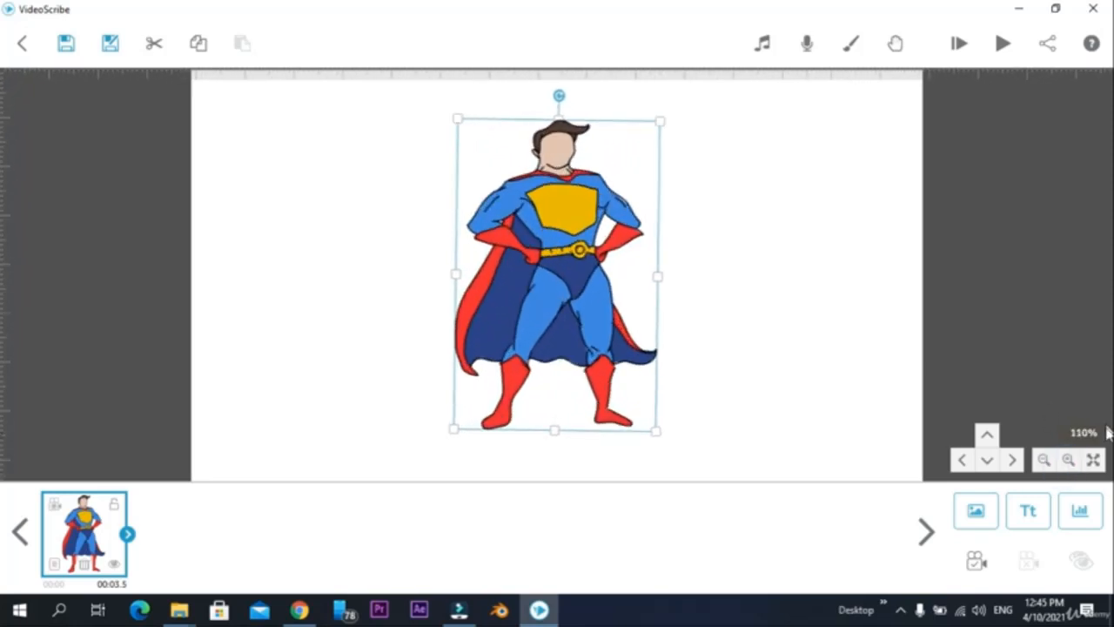
pyautogui.click(1094, 460)
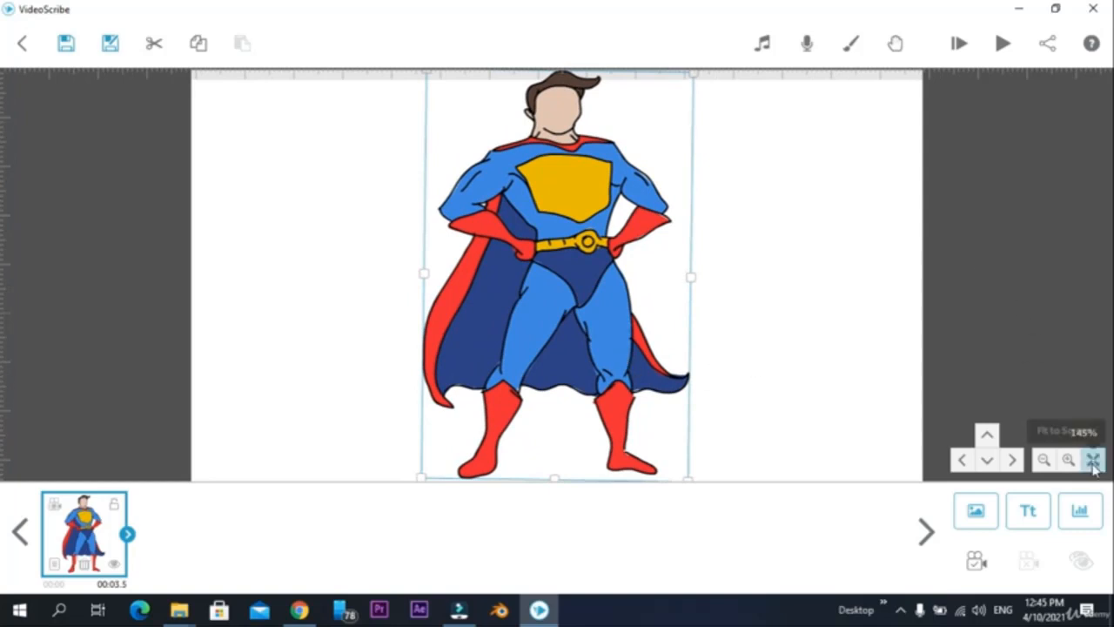
pyautogui.click(1094, 460)
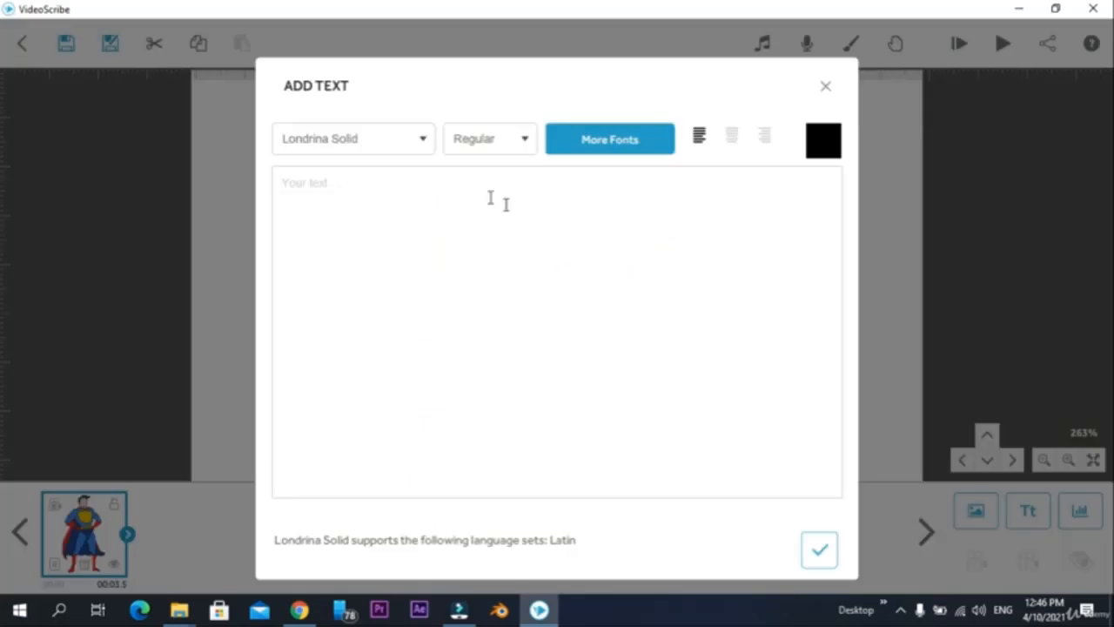
# Enter "dsgshrz" as the new text and browse the available fonts and font weights, keeping Londrina Solid Regular
pyautogui.write('dsgshrz')
pyautogui.click(417, 139)
pyautogui.scroll(-4, 353, 293)
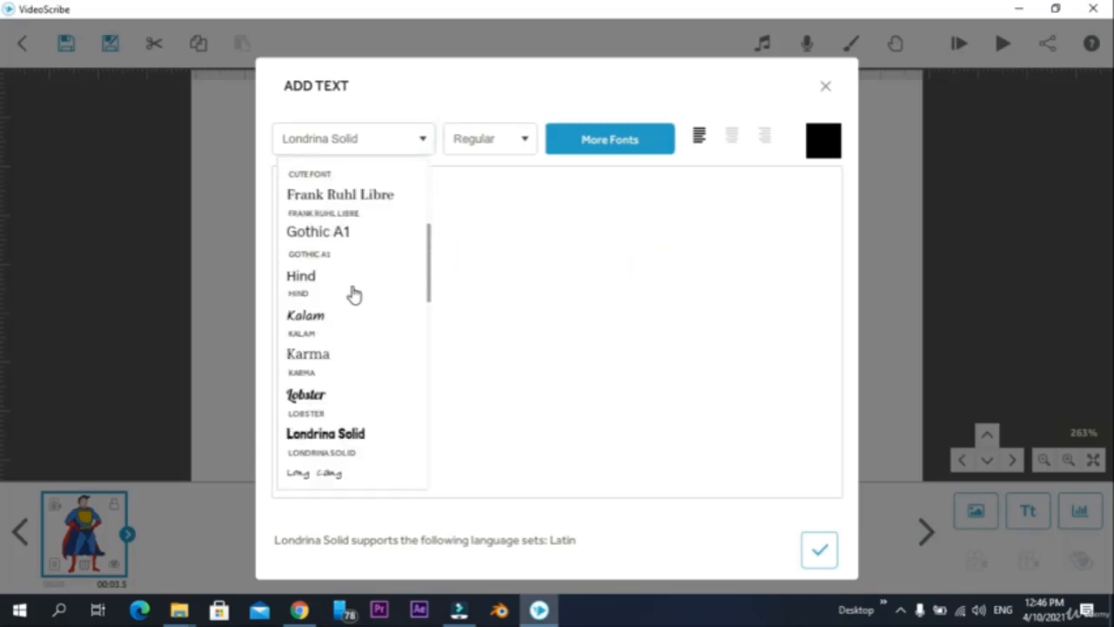
pyautogui.scroll(-3, 353, 293)
pyautogui.scroll(5, 341, 346)
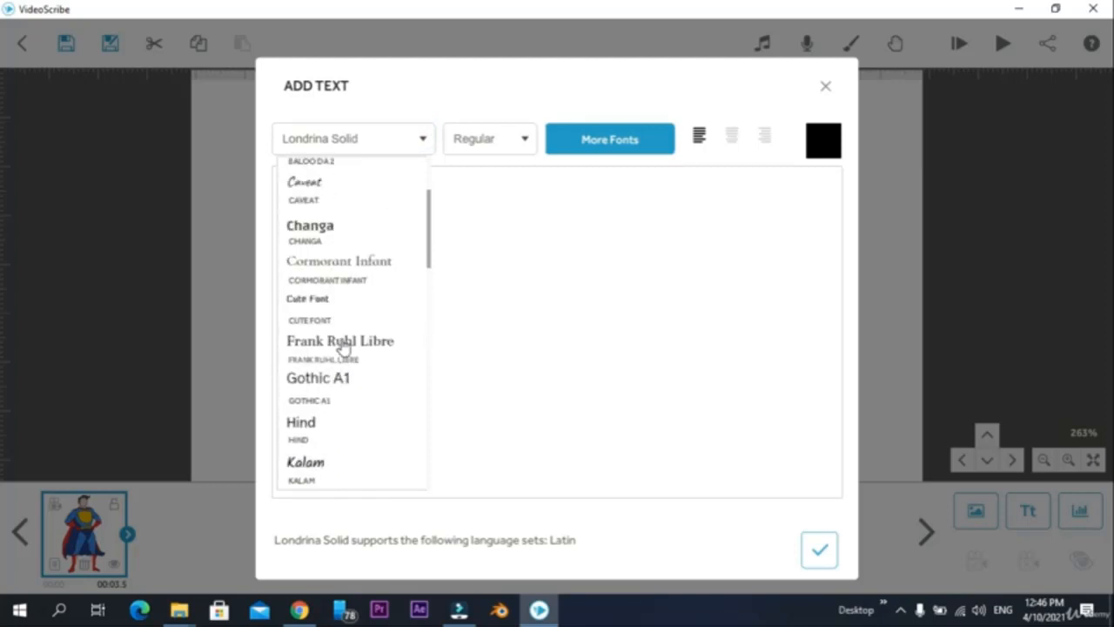
pyautogui.scroll(2, 339, 344)
pyautogui.scroll(-12, 335, 339)
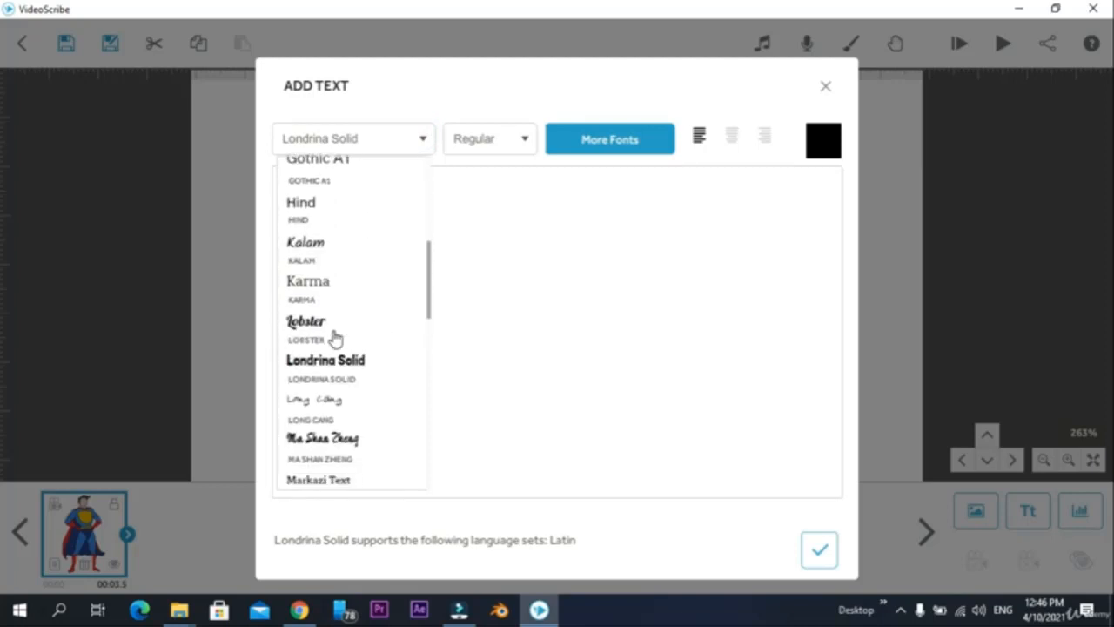
pyautogui.click(503, 135)
pyautogui.click(505, 138)
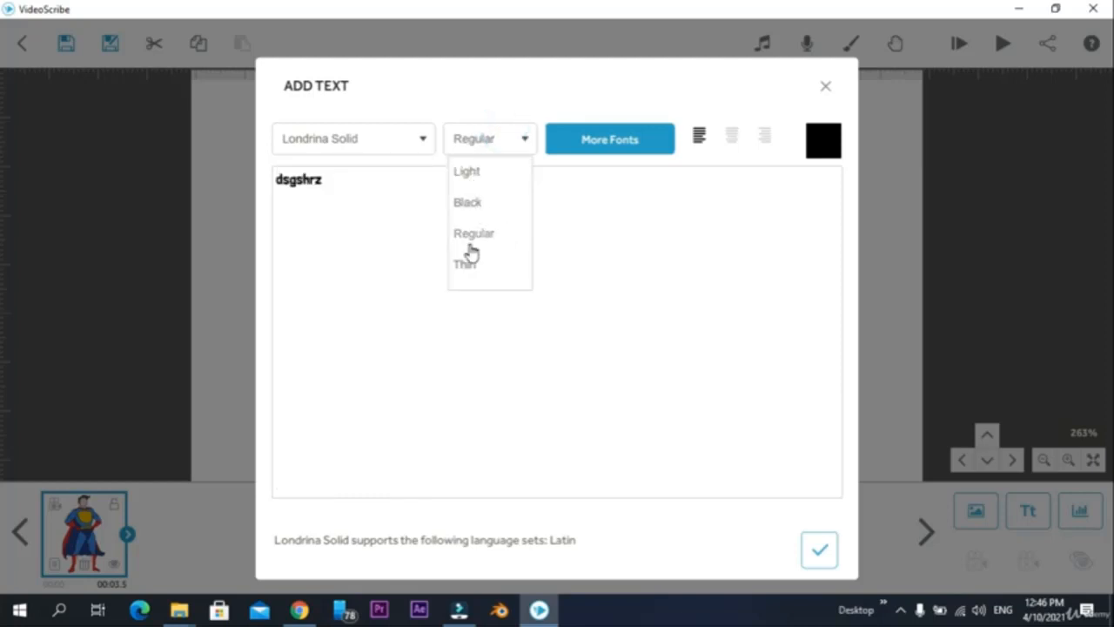
pyautogui.click(605, 246)
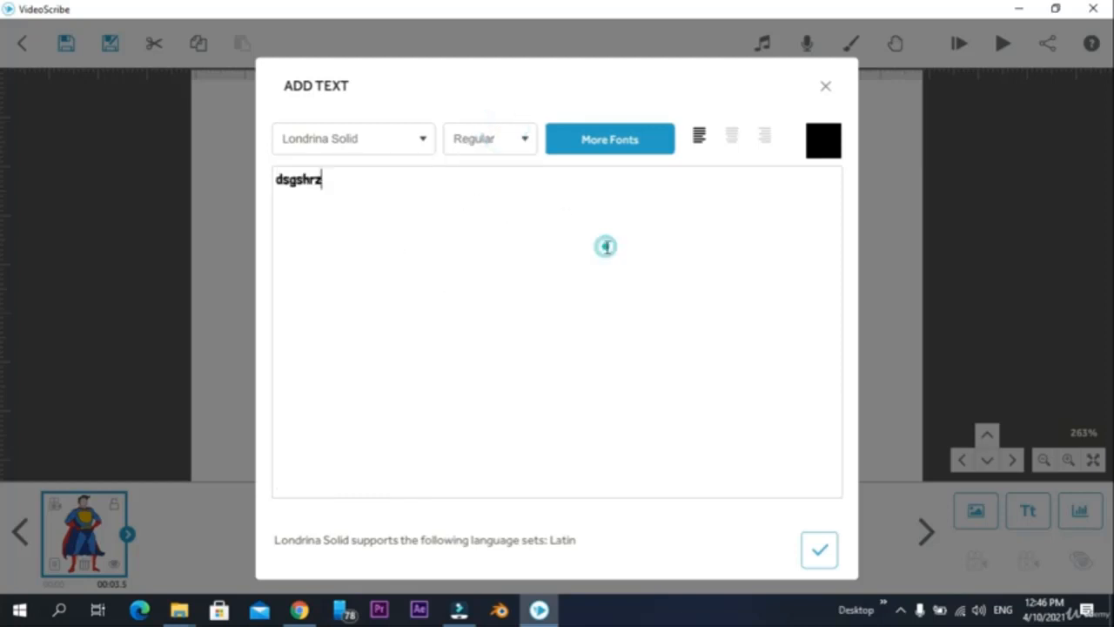
# Try centre and right alignment on the "dsgshrz" text and return it to left alignment
pyautogui.click(700, 143)
pyautogui.click(738, 143)
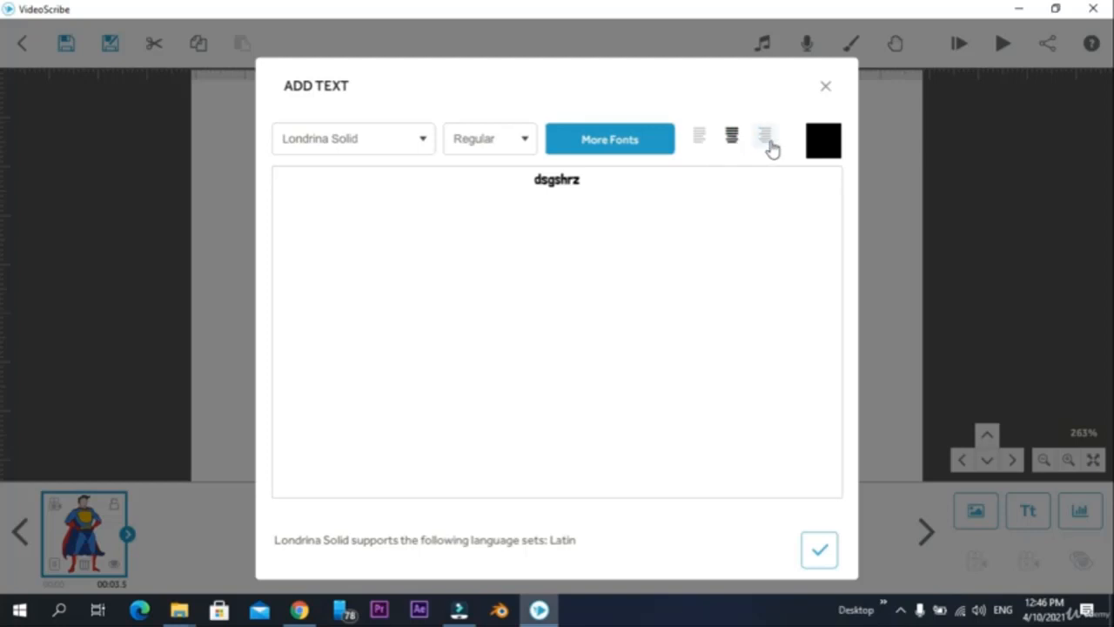
pyautogui.click(766, 141)
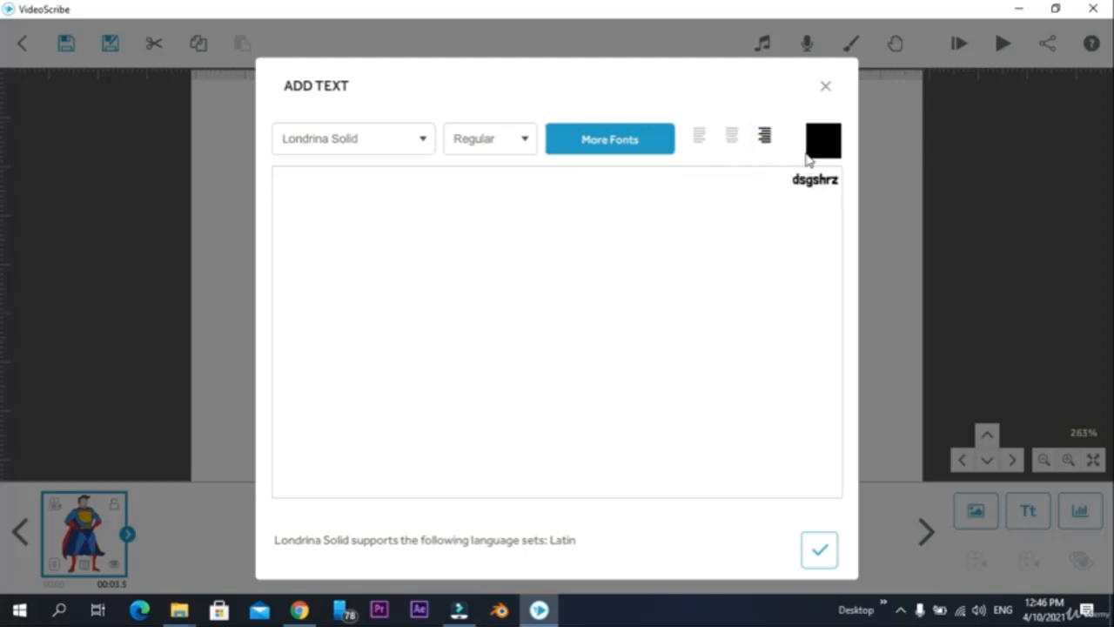
pyautogui.click(698, 137)
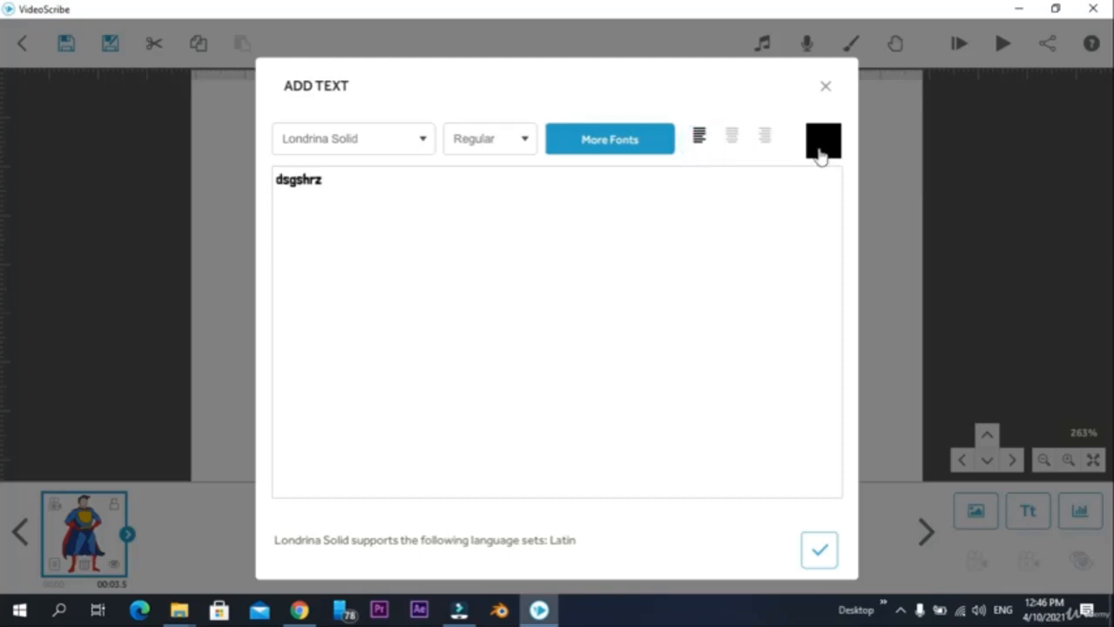
# Set the text colour to red, hex value #ed1c24
pyautogui.click(819, 154)
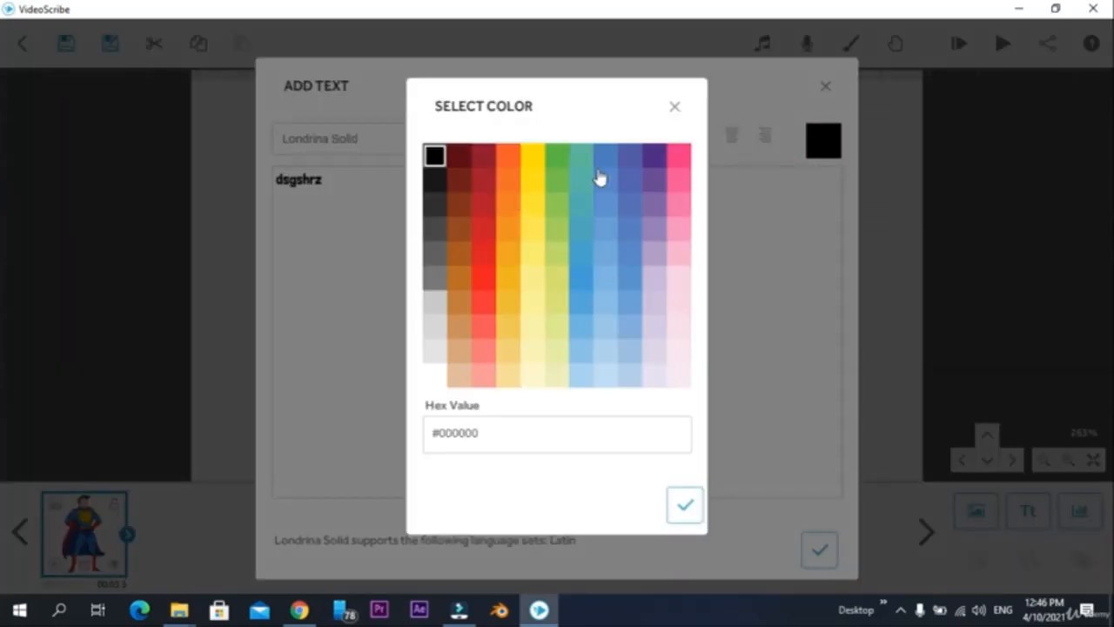
pyautogui.click(485, 278)
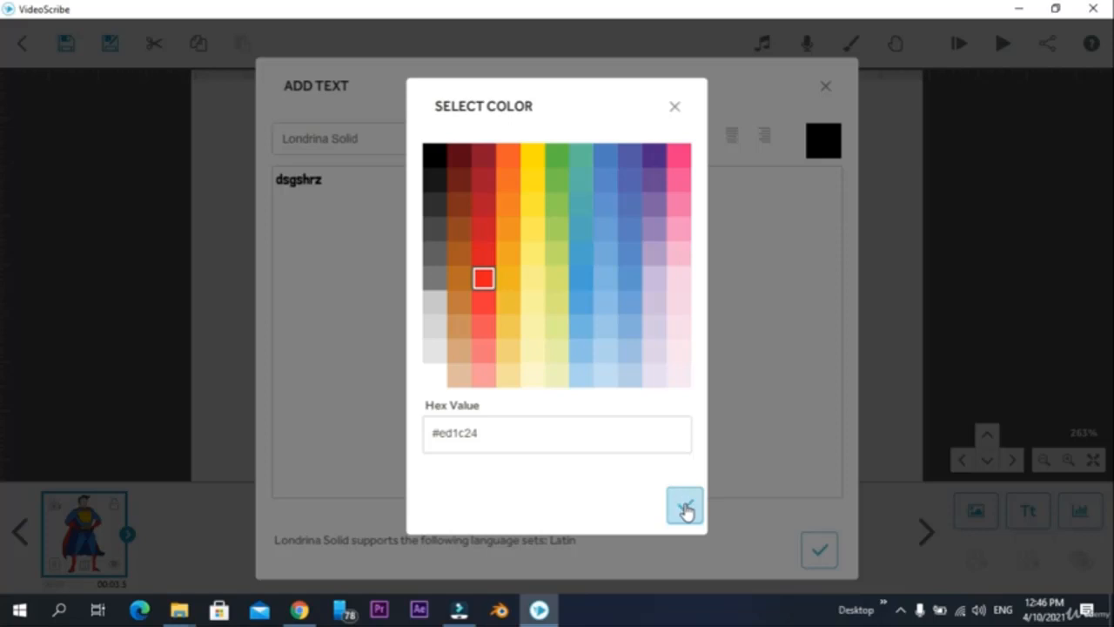
pyautogui.click(686, 507)
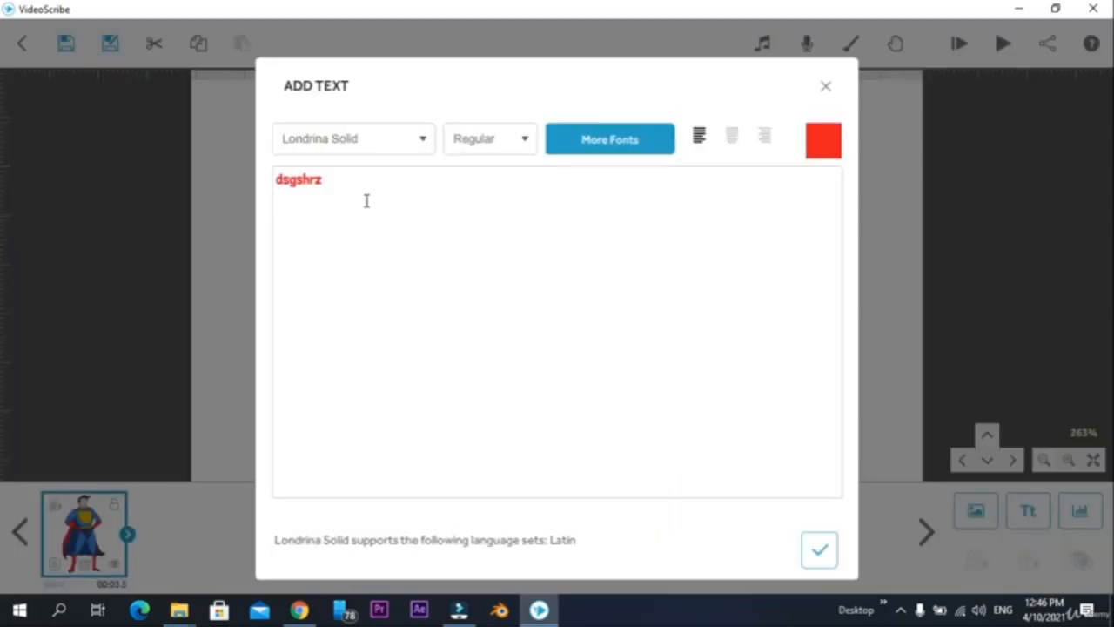
# Look through the additional importable fonts and add the red "dsgshrz" text to the canvas
pyautogui.click(623, 139)
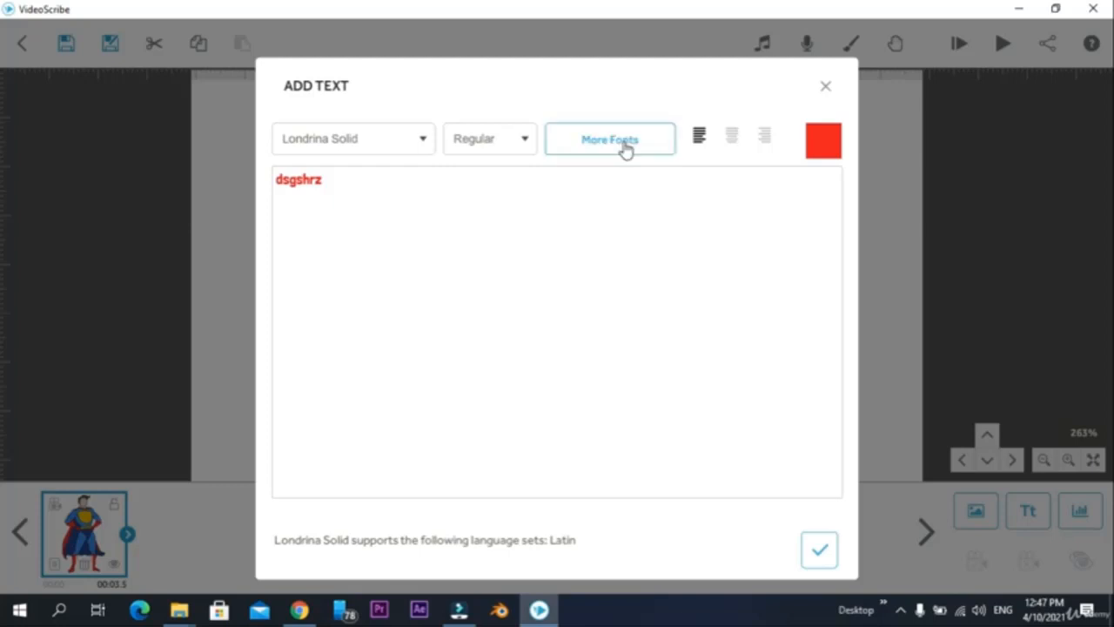
pyautogui.scroll(-15, 380, 301)
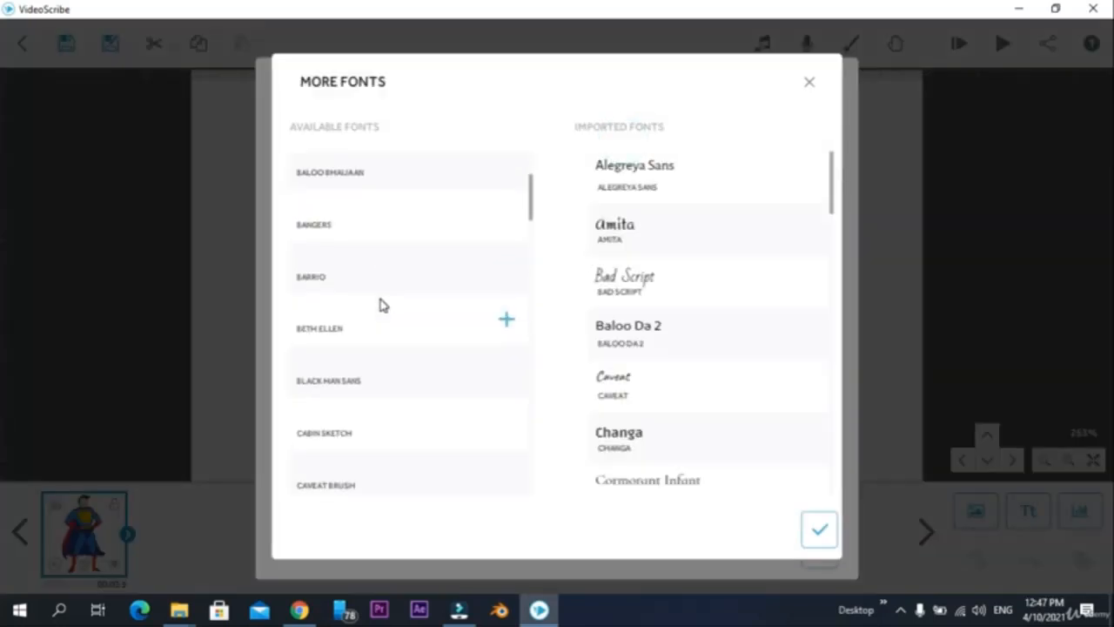
pyautogui.click(819, 529)
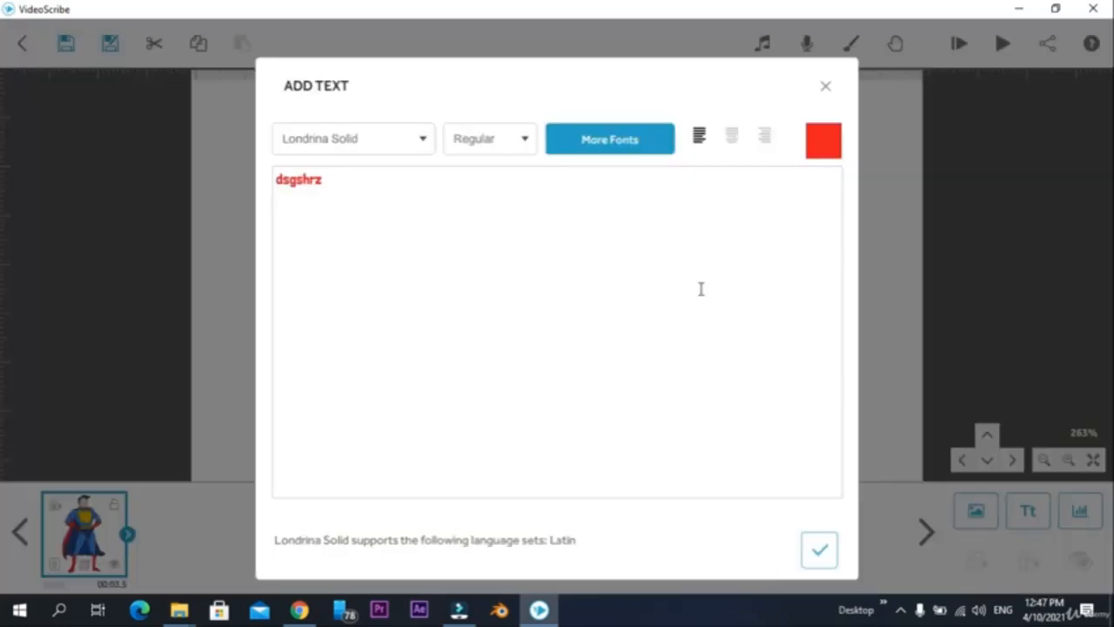
pyautogui.click(819, 556)
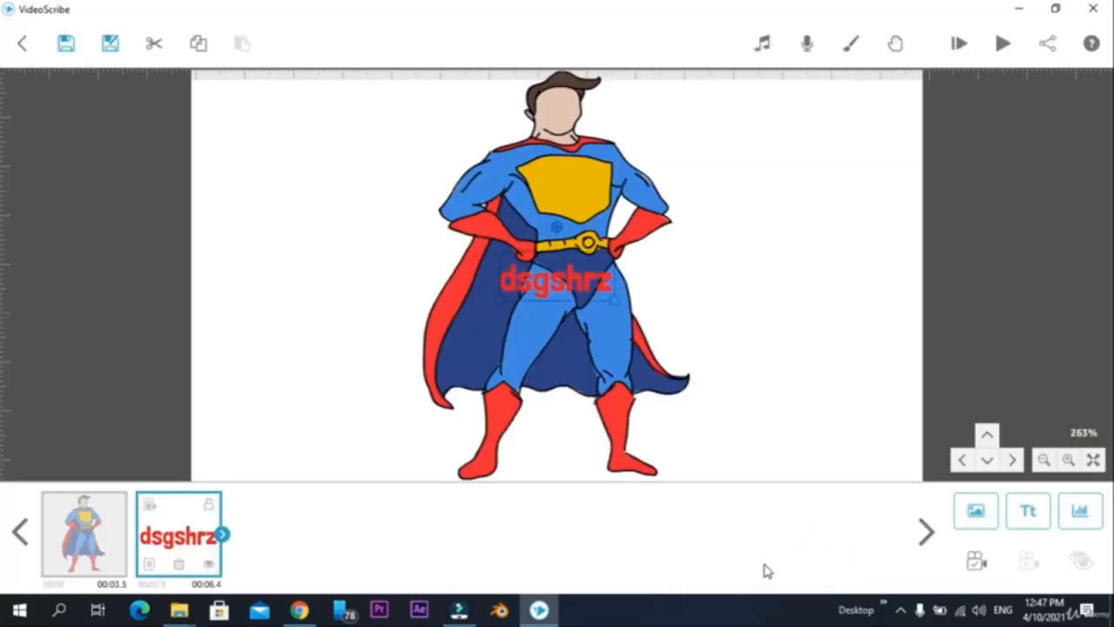
# Place the "dsgshrz" text to the right of the superhero, enlarge it to roughly double size and rotate it very slightly
pyautogui.moveTo(575, 289); pyautogui.dragTo(803, 279)
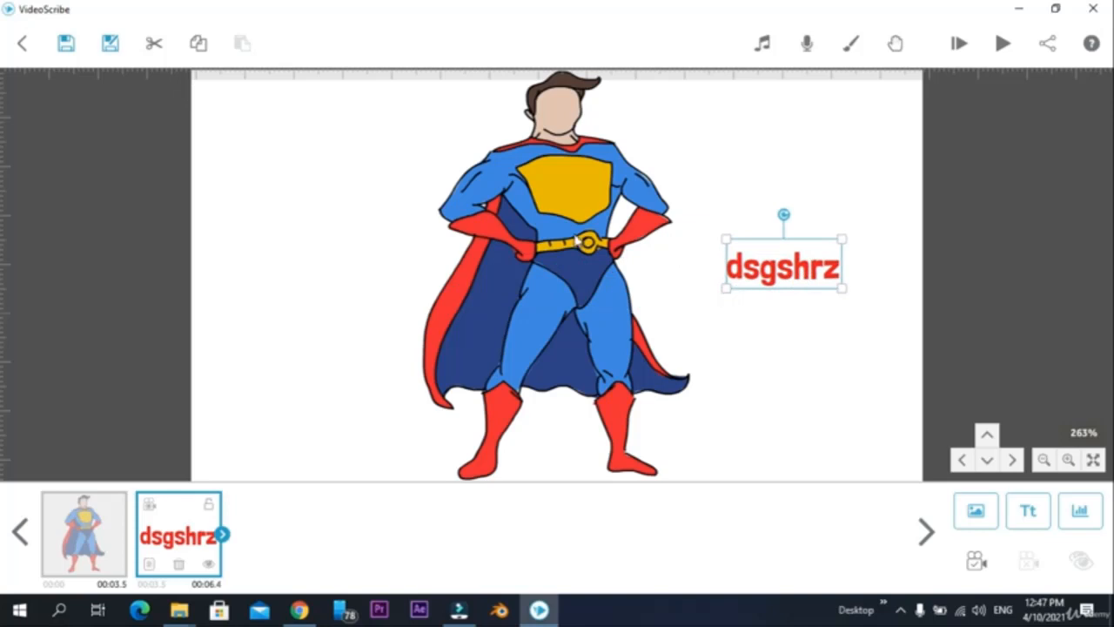
pyautogui.moveTo(728, 300); pyautogui.dragTo(758, 306)
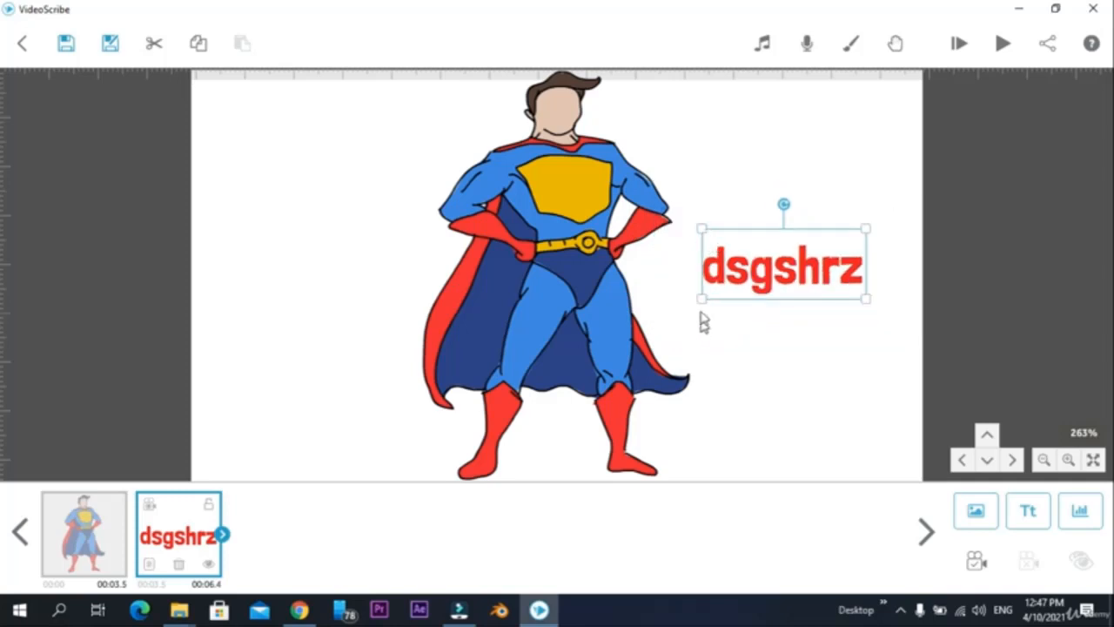
pyautogui.moveTo(703, 300); pyautogui.dragTo(720, 318)
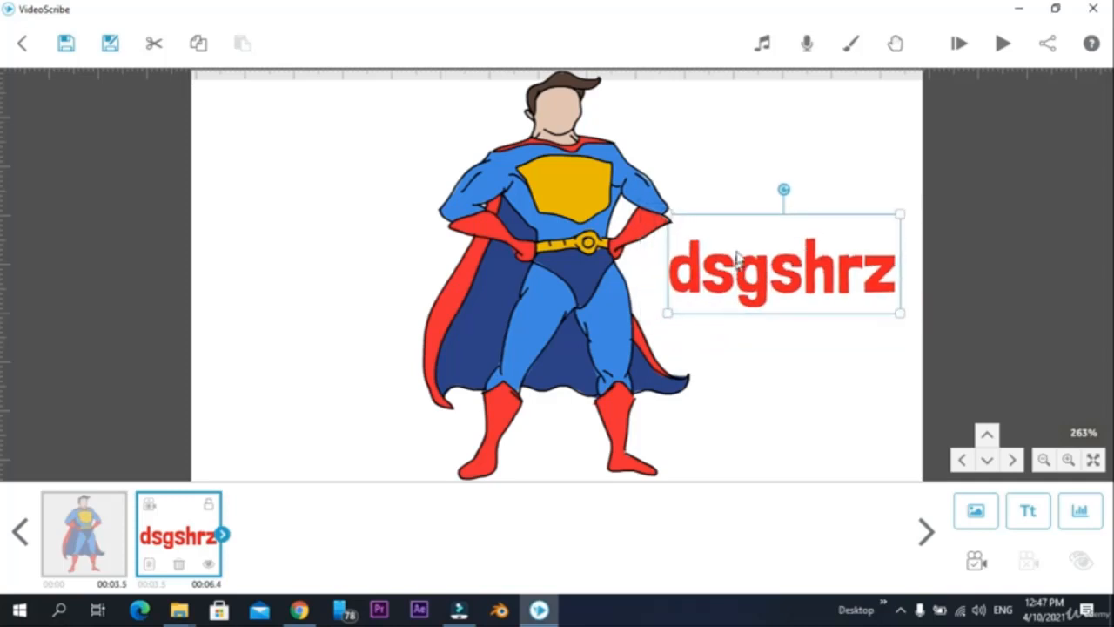
pyautogui.moveTo(780, 194)
pyautogui.mouseDown()
pyautogui.moveTo(774, 203)
pyautogui.moveTo(797, 191)
pyautogui.moveTo(785, 198)
pyautogui.mouseUp()
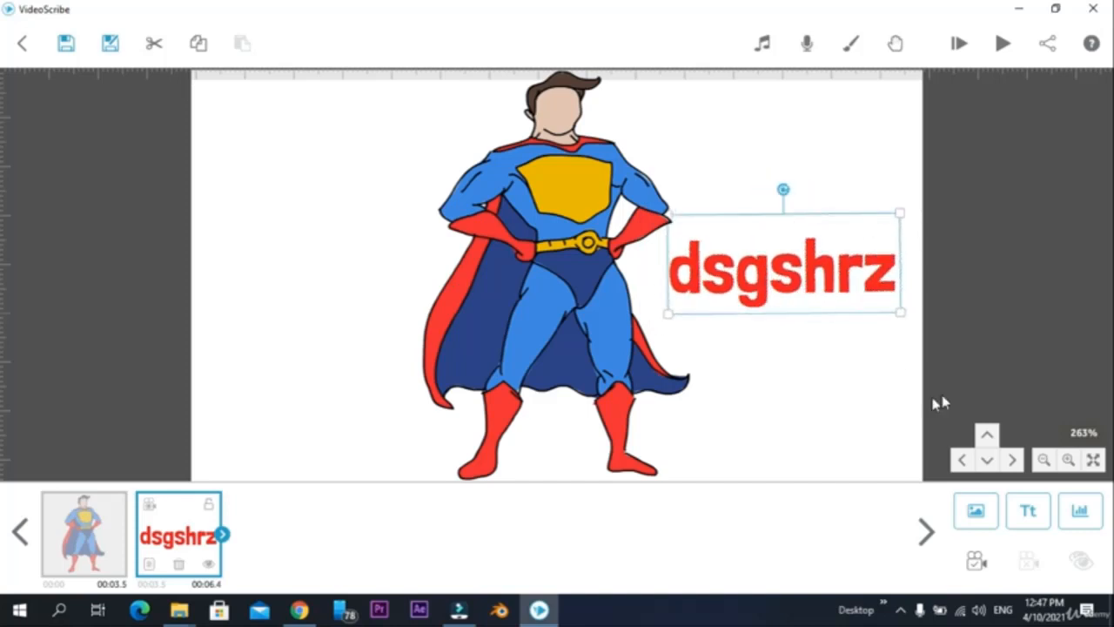
# Set up a new bar chart with the label "hero", the data value 100 and colour enabled
pyautogui.click(1081, 511)
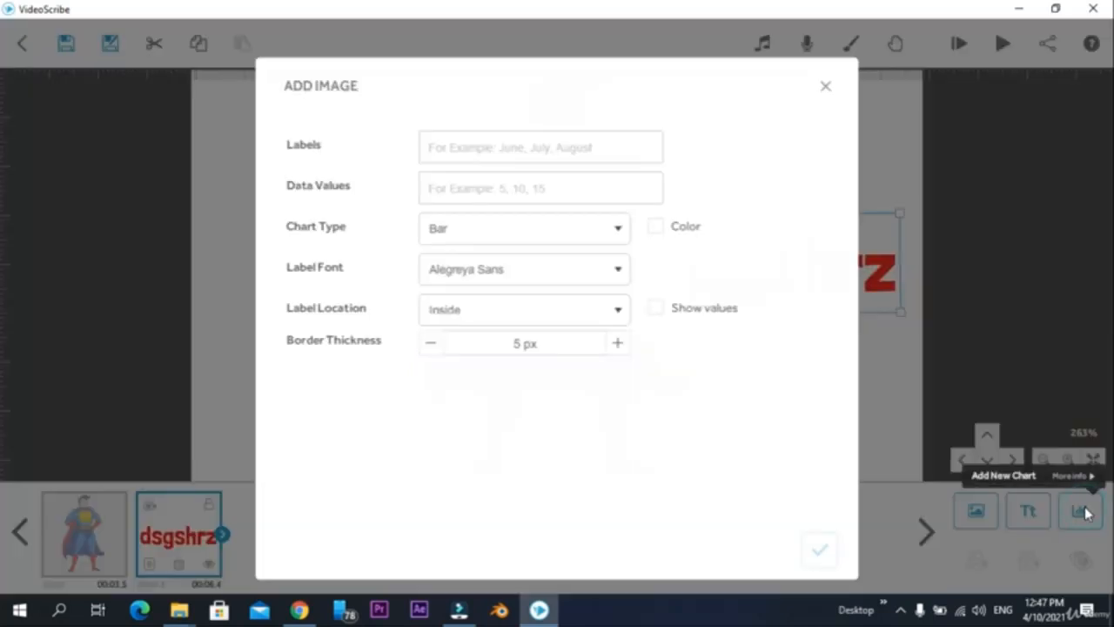
pyautogui.click(580, 235)
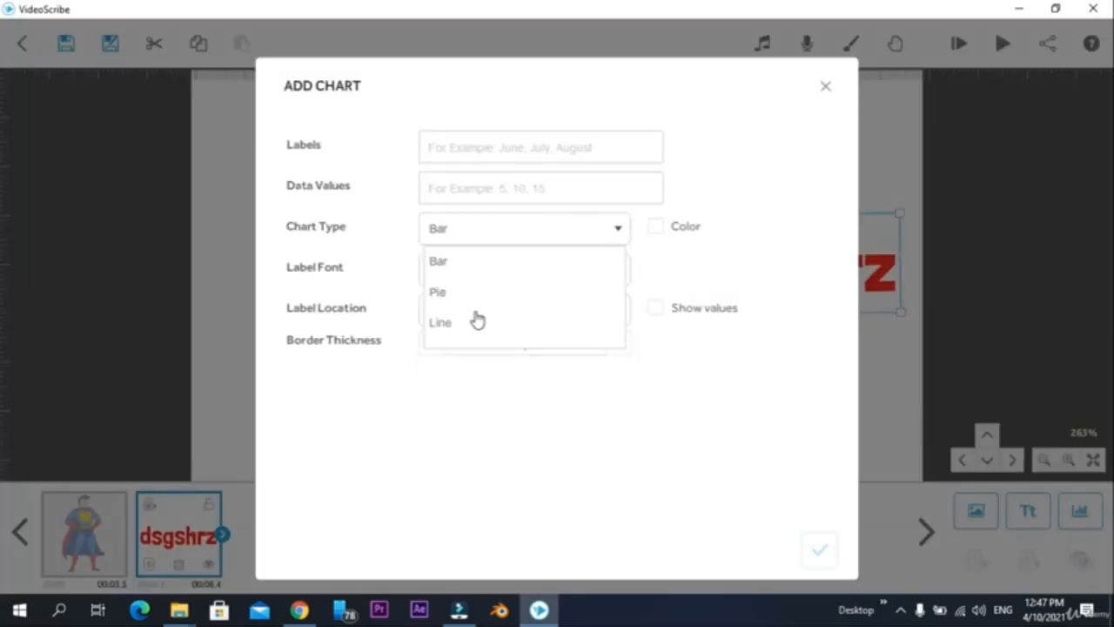
pyautogui.click(510, 149)
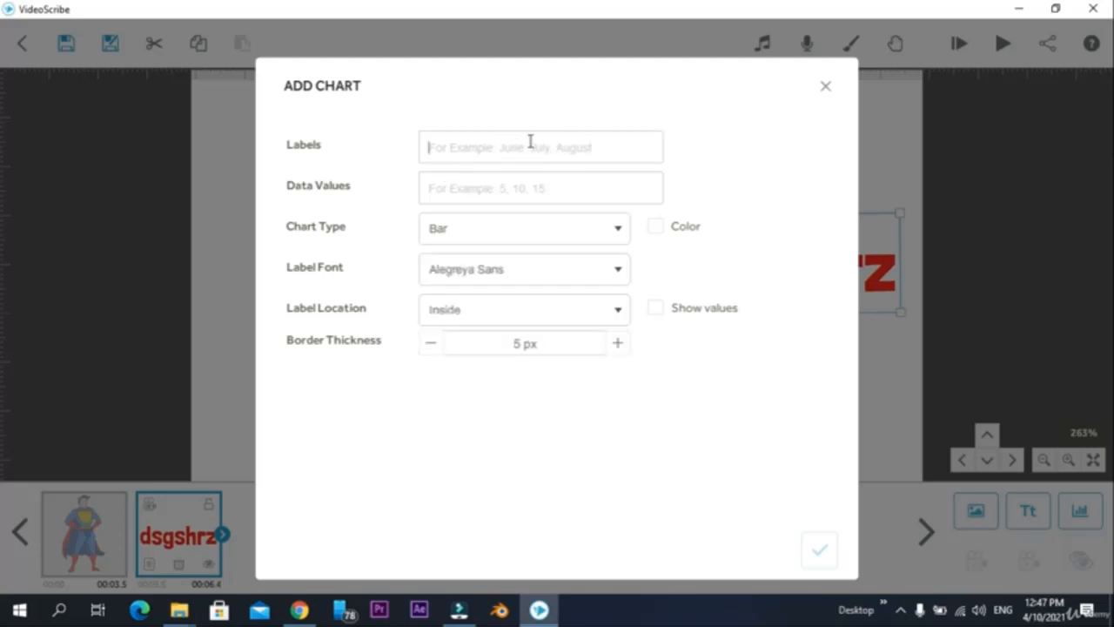
pyautogui.write('hero')
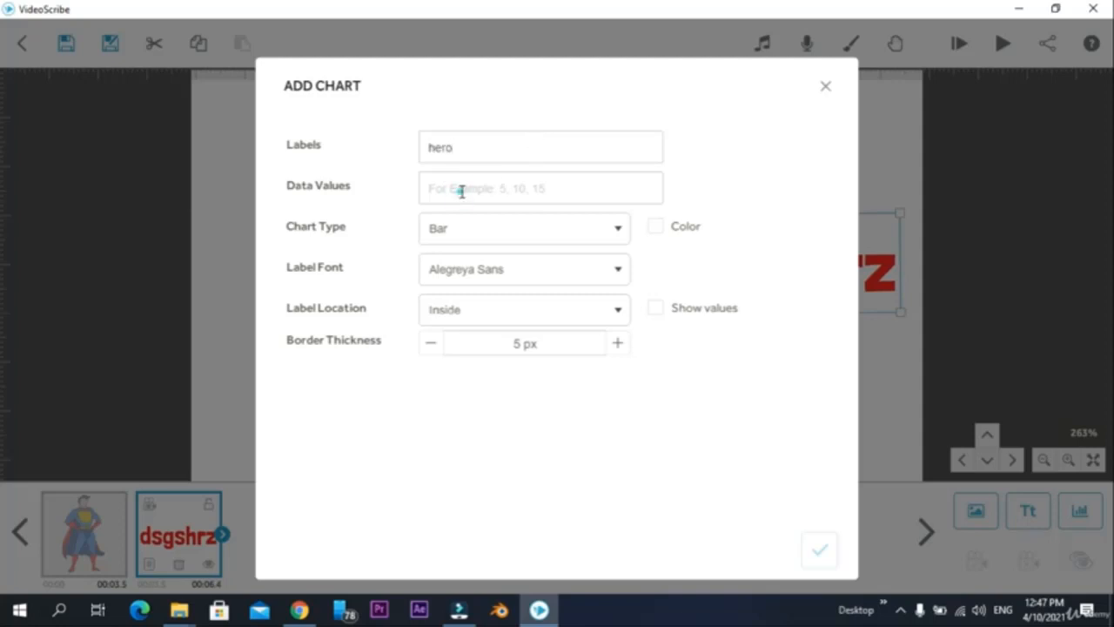
pyautogui.click(461, 190)
pyautogui.write('100')
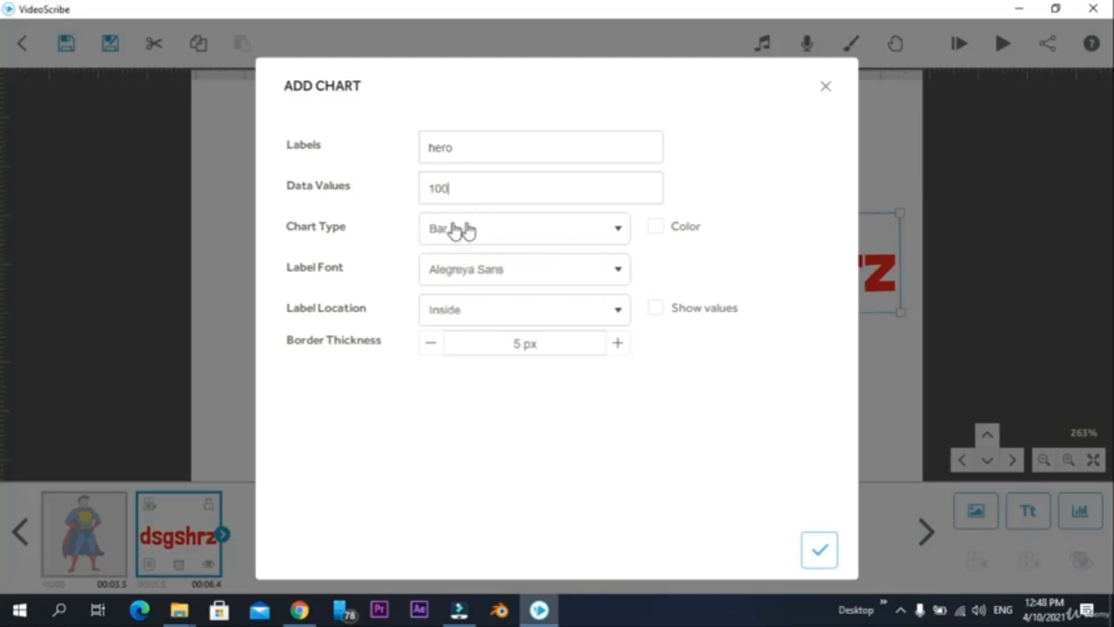
pyautogui.click(659, 226)
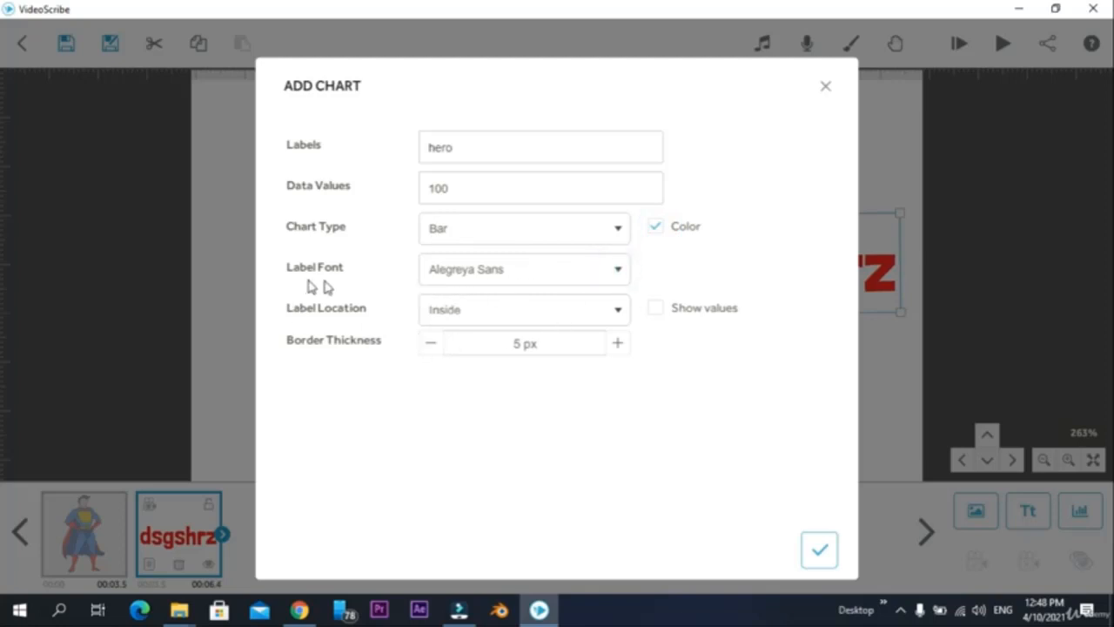
# Set the bar chart's label font to Changa and review the label location options, keeping Inside
pyautogui.click(509, 272)
pyautogui.scroll(-2, 496, 445)
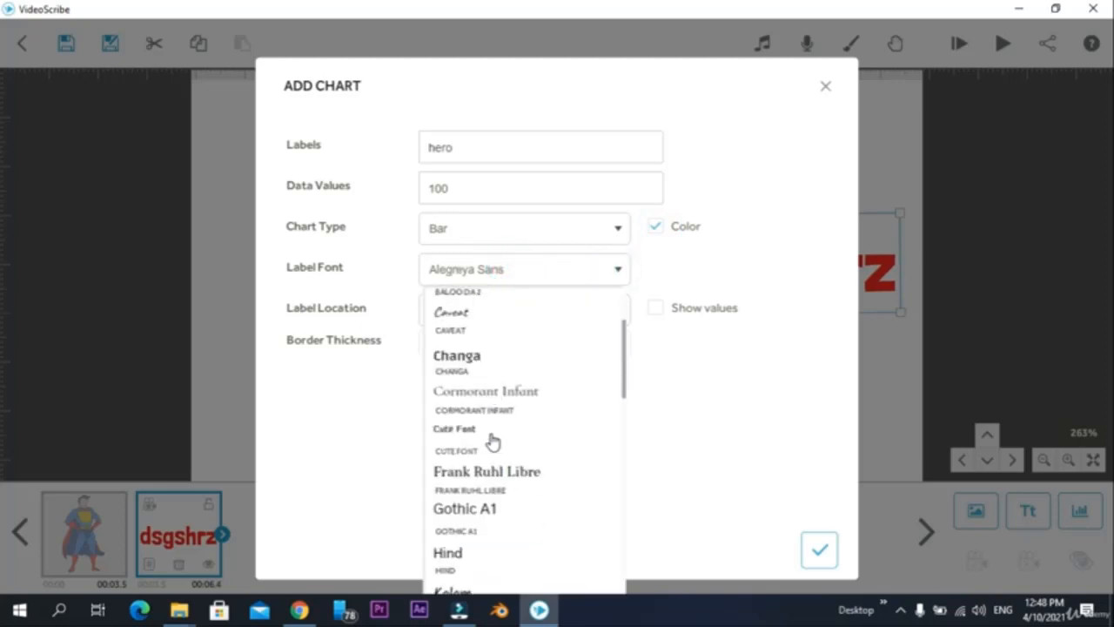
pyautogui.scroll(3, 492, 441)
pyautogui.scroll(-2, 492, 441)
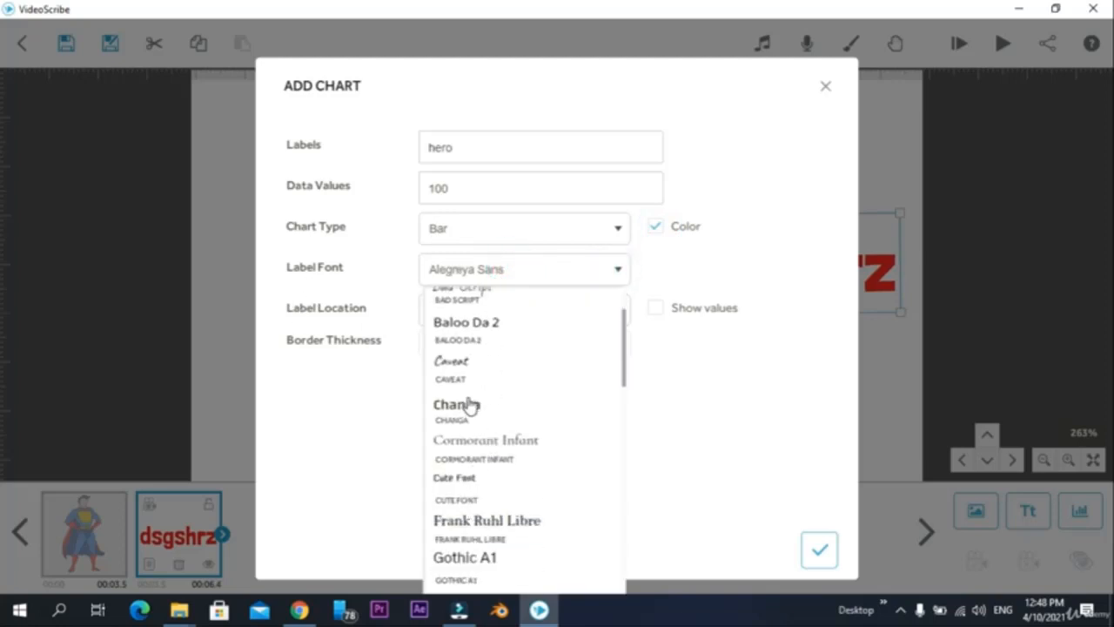
pyautogui.click(470, 404)
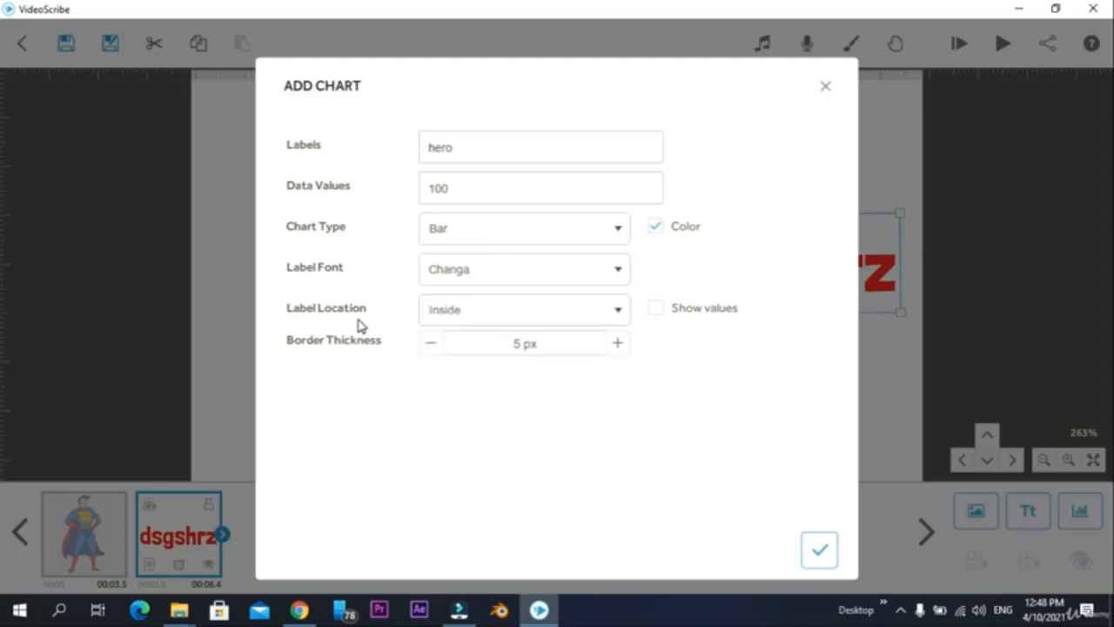
pyautogui.click(465, 308)
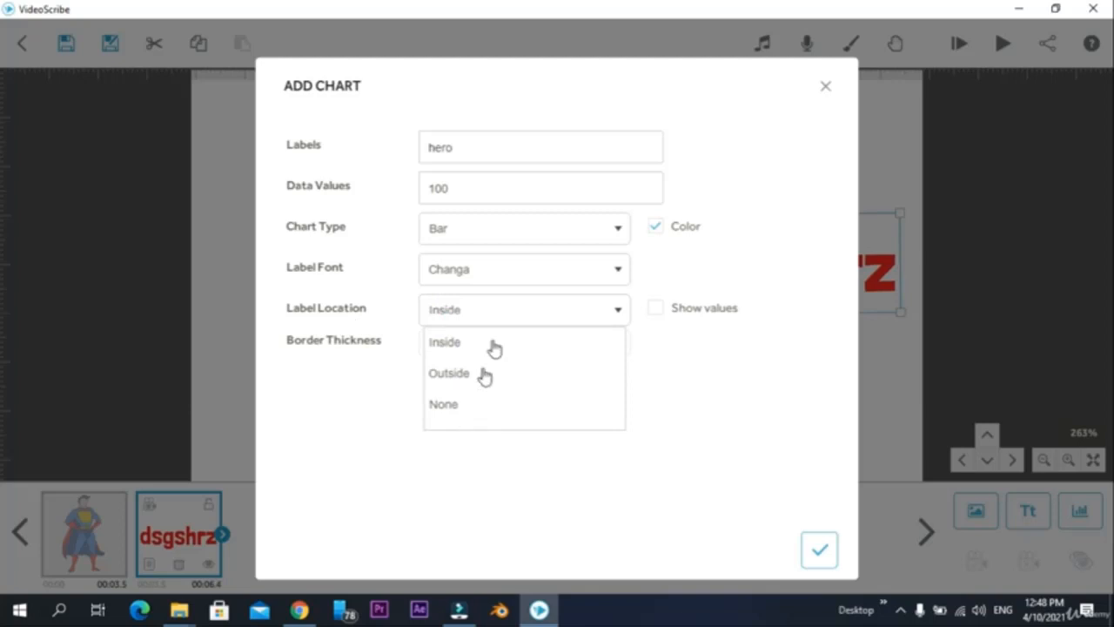
pyautogui.click(535, 309)
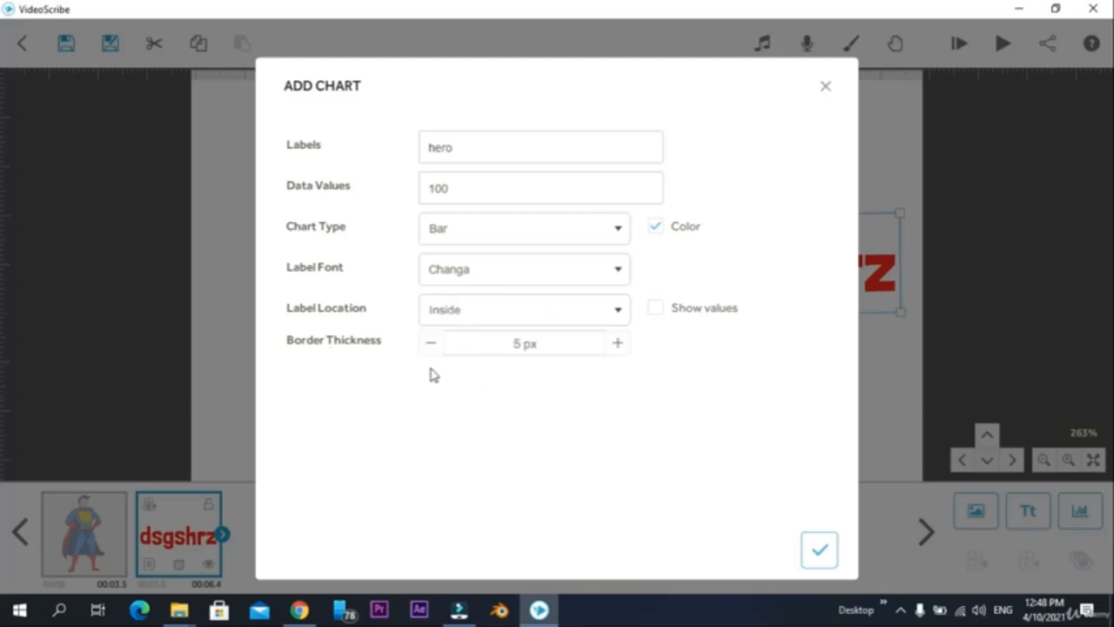
# Add the bar chart with a 9 px border thickness and place it to the left of the superhero
pyautogui.click(616, 344)
pyautogui.click(617, 344)
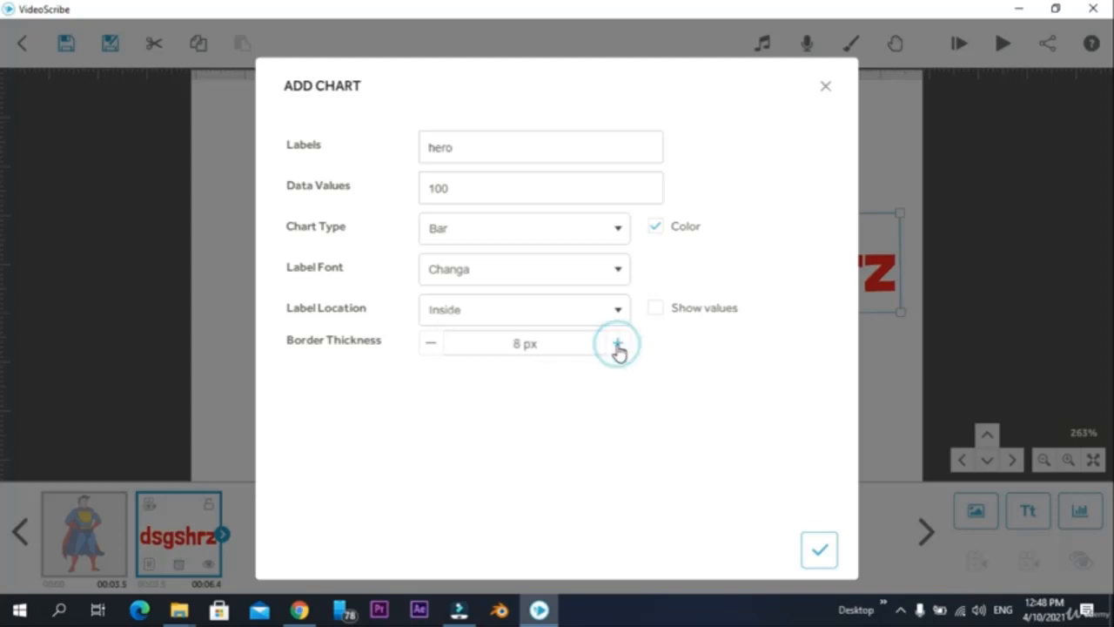
pyautogui.click(817, 561)
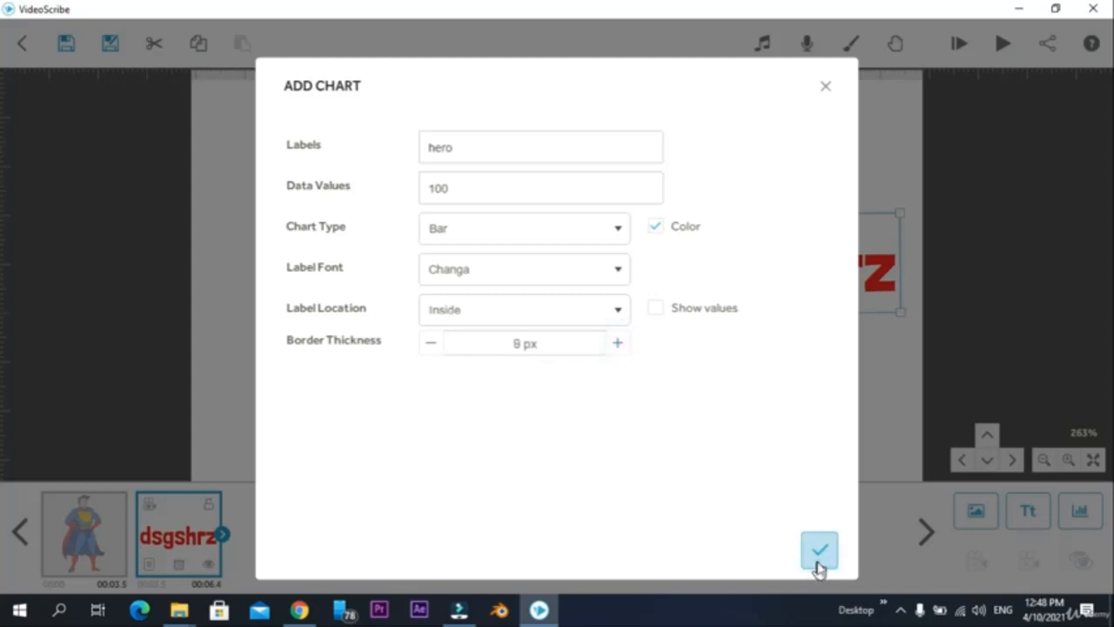
pyautogui.moveTo(550, 306); pyautogui.dragTo(321, 311)
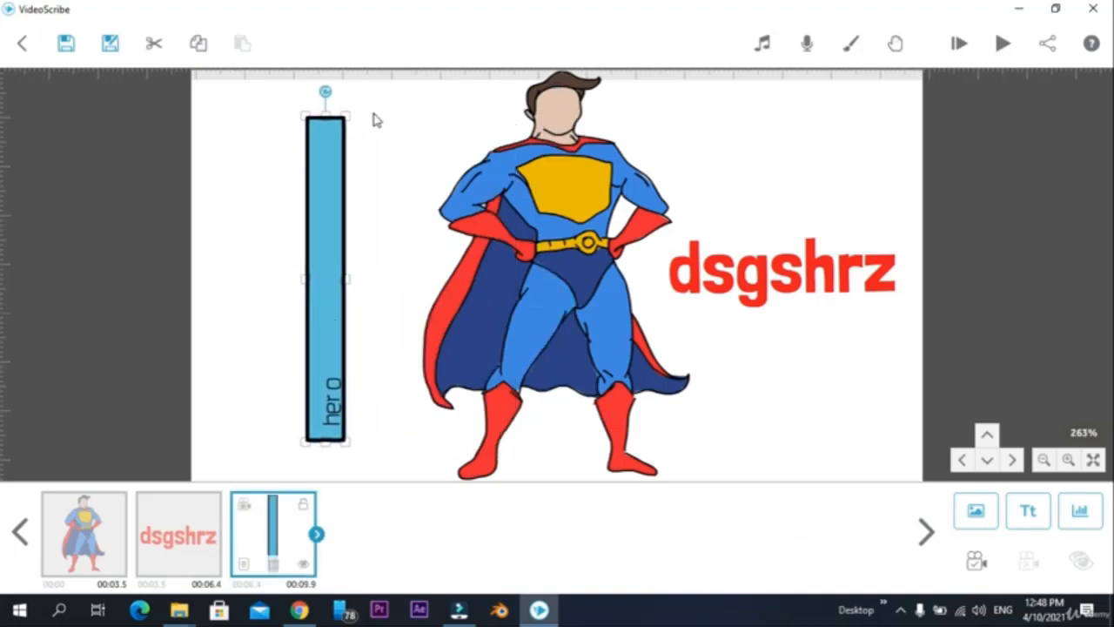
# Add a pie chart with the label "power", the data value 100 and colour enabled
pyautogui.click(1084, 508)
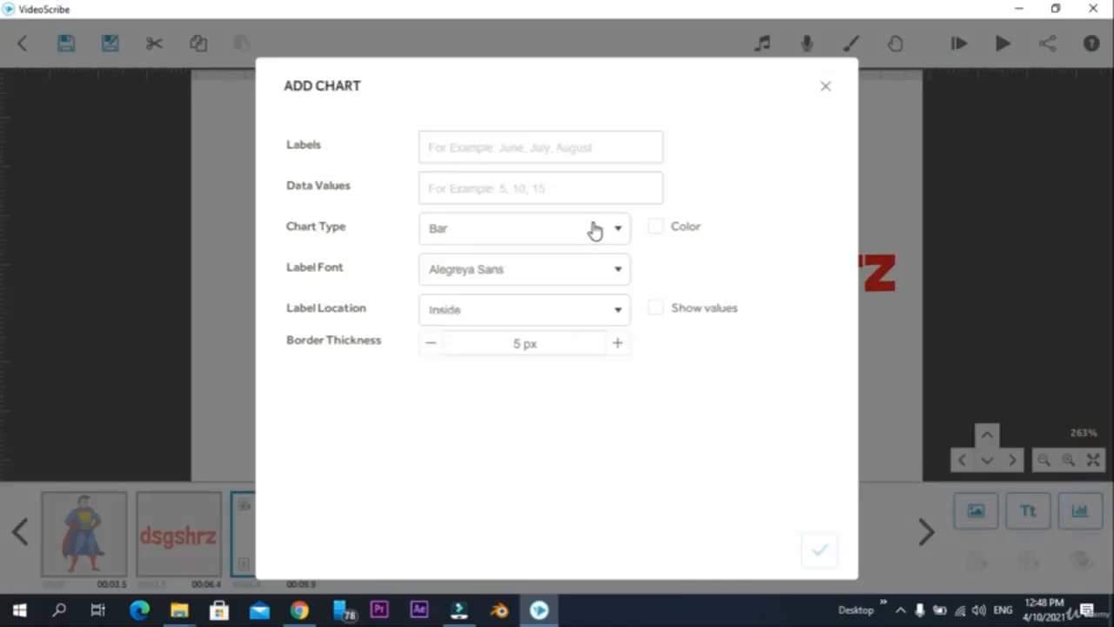
pyautogui.click(594, 230)
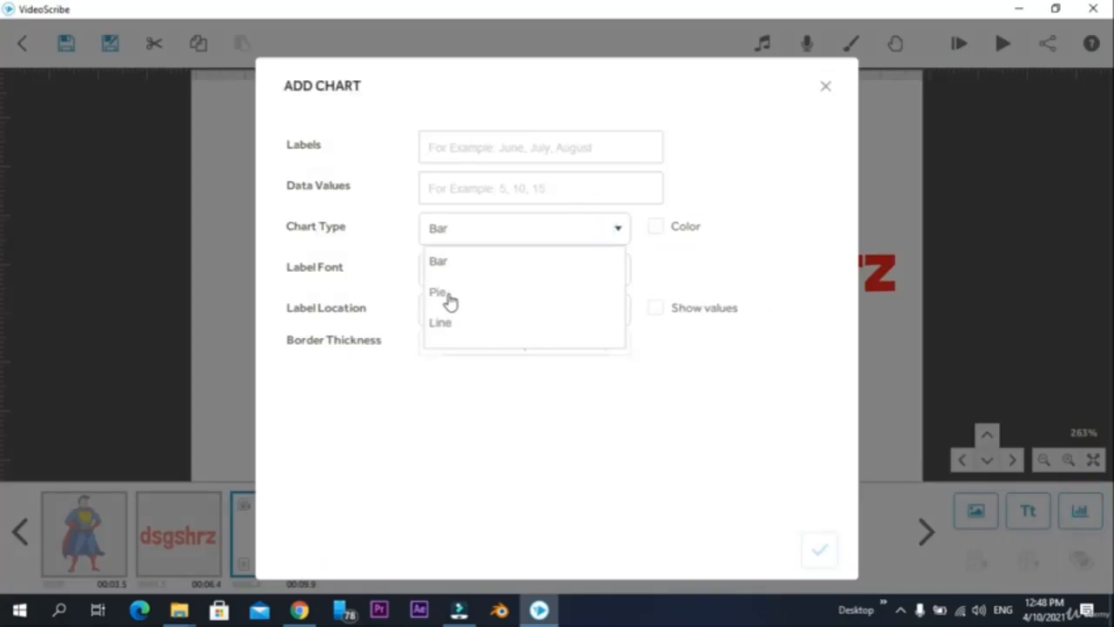
pyautogui.click(447, 294)
pyautogui.click(560, 147)
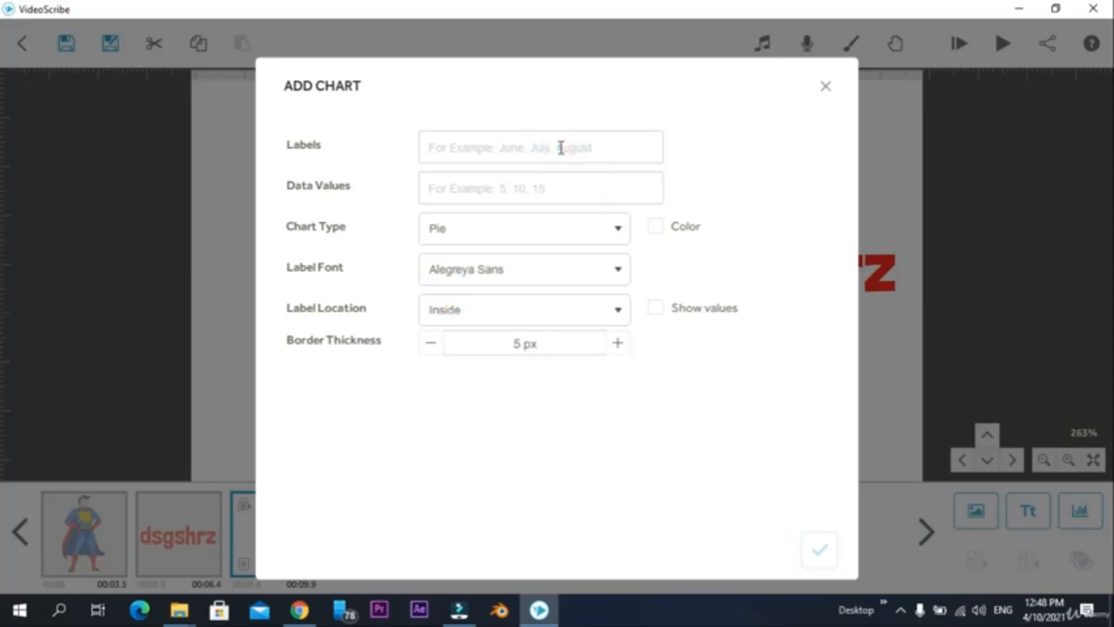
pyautogui.write('power')
pyautogui.click(542, 186)
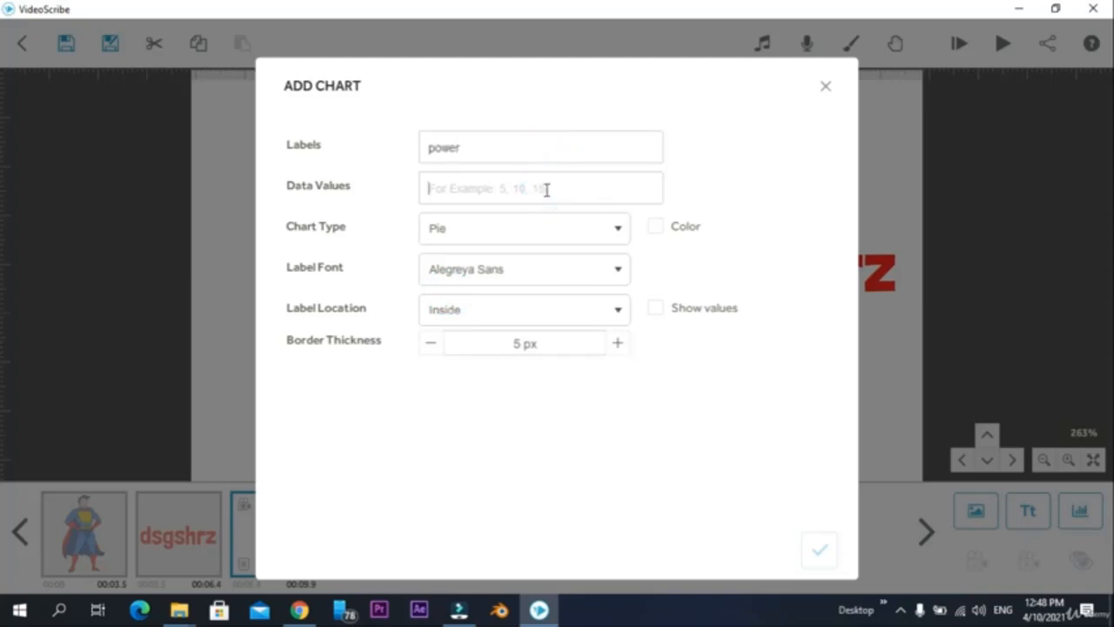
pyautogui.write('100')
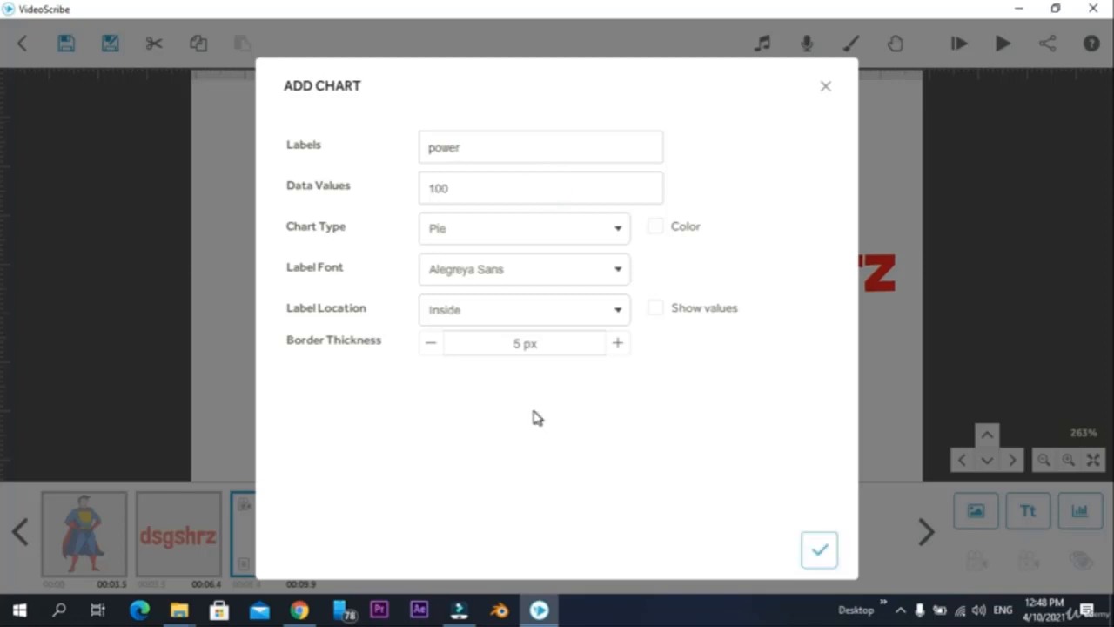
pyautogui.click(655, 230)
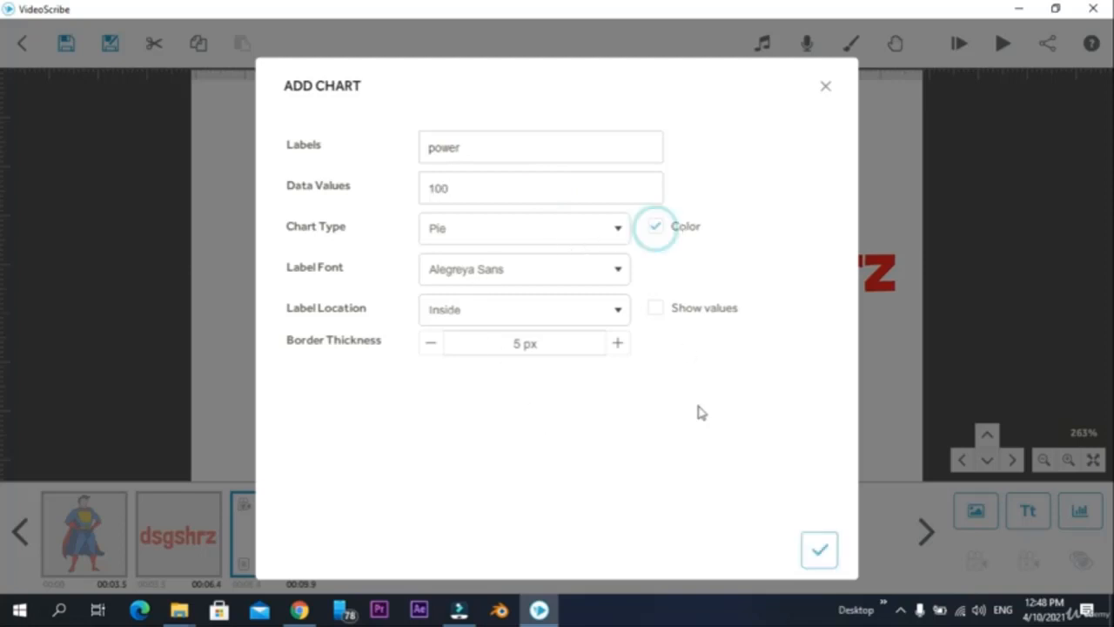
pyautogui.click(821, 551)
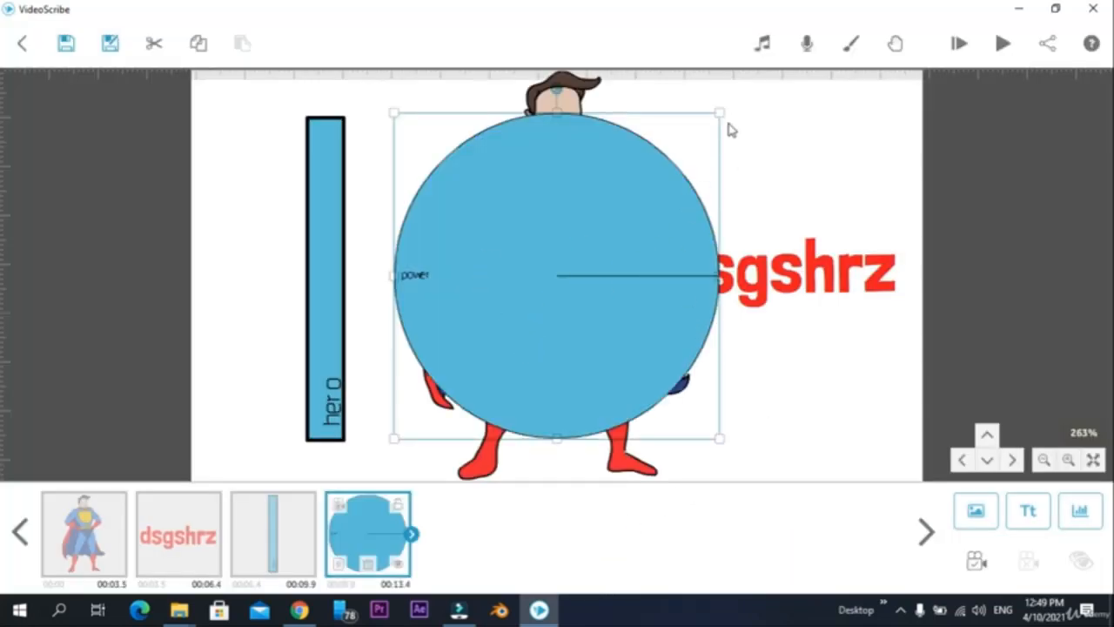
# Shrink the pie chart to about half size and place it to the right of the superhero, above the red text
pyautogui.moveTo(721, 115); pyautogui.dragTo(633, 228)
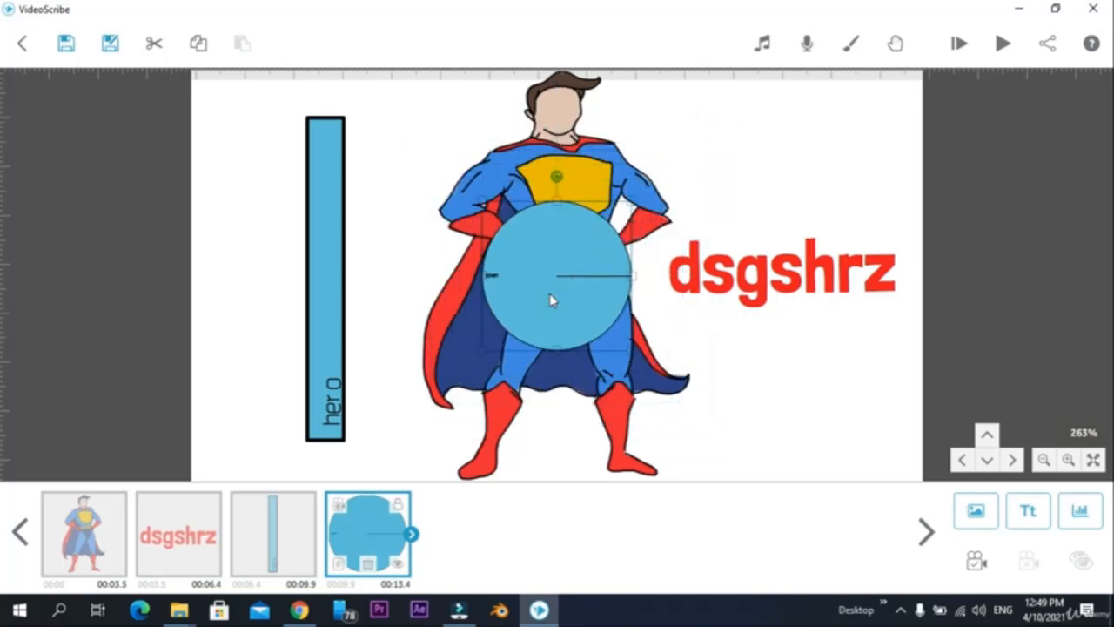
pyautogui.moveTo(550, 300); pyautogui.dragTo(783, 190)
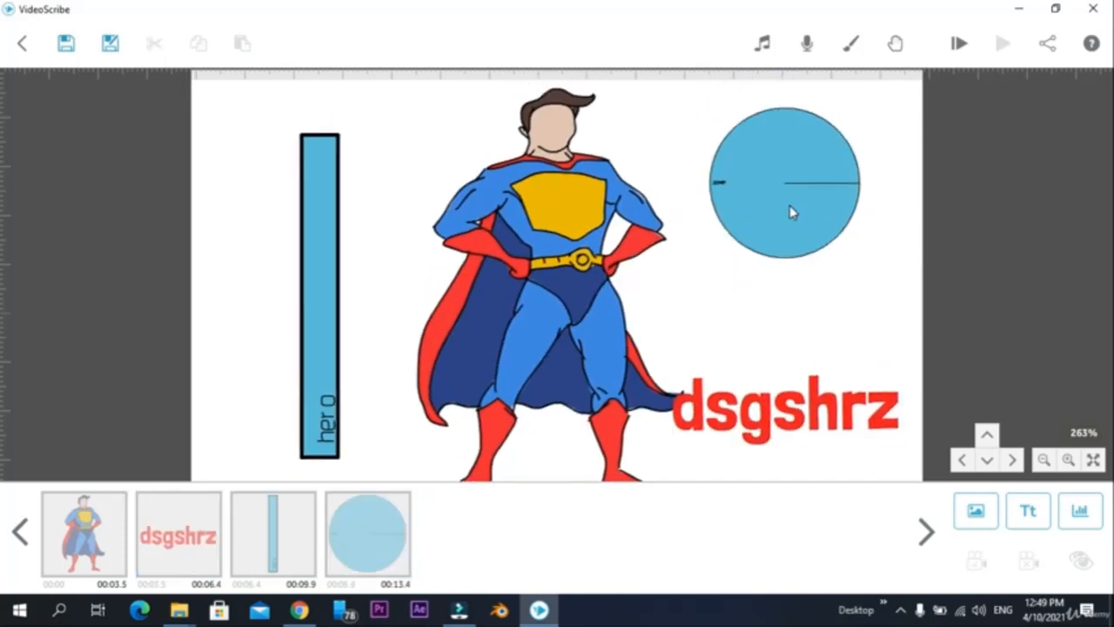
pyautogui.moveTo(791, 209); pyautogui.dragTo(805, 258)
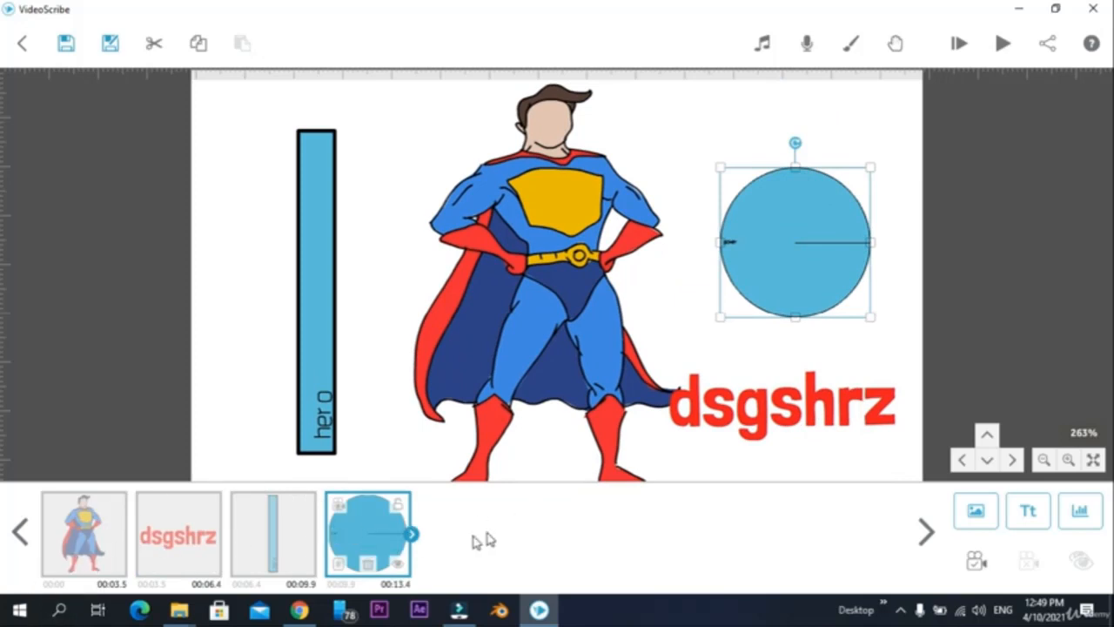
# Reorder the timeline so the "dsgshrz" text comes after the bar chart and before the pie chart
pyautogui.click(84, 544)
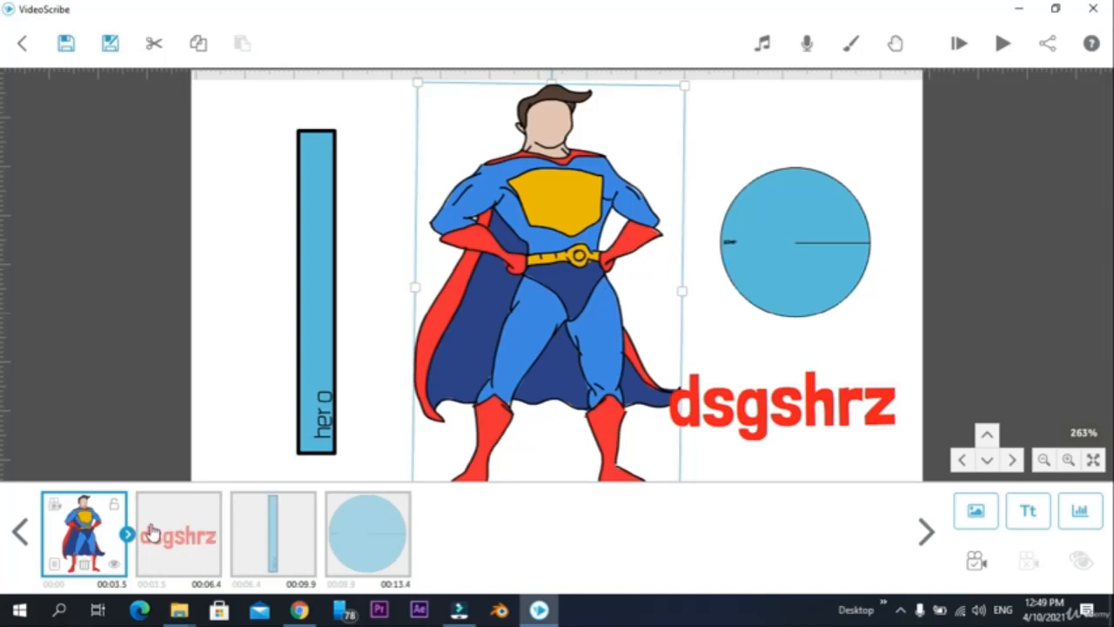
pyautogui.moveTo(152, 532); pyautogui.dragTo(239, 509)
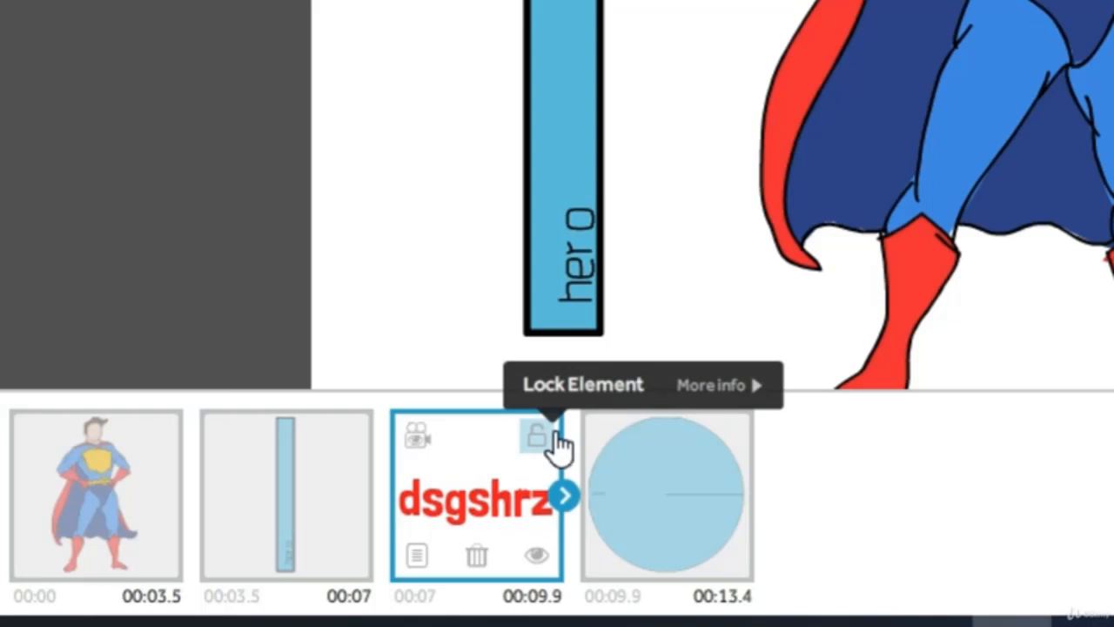
# Lock the "dsgshrz" text element in the timeline and unlock it again
pyautogui.click(537, 437)
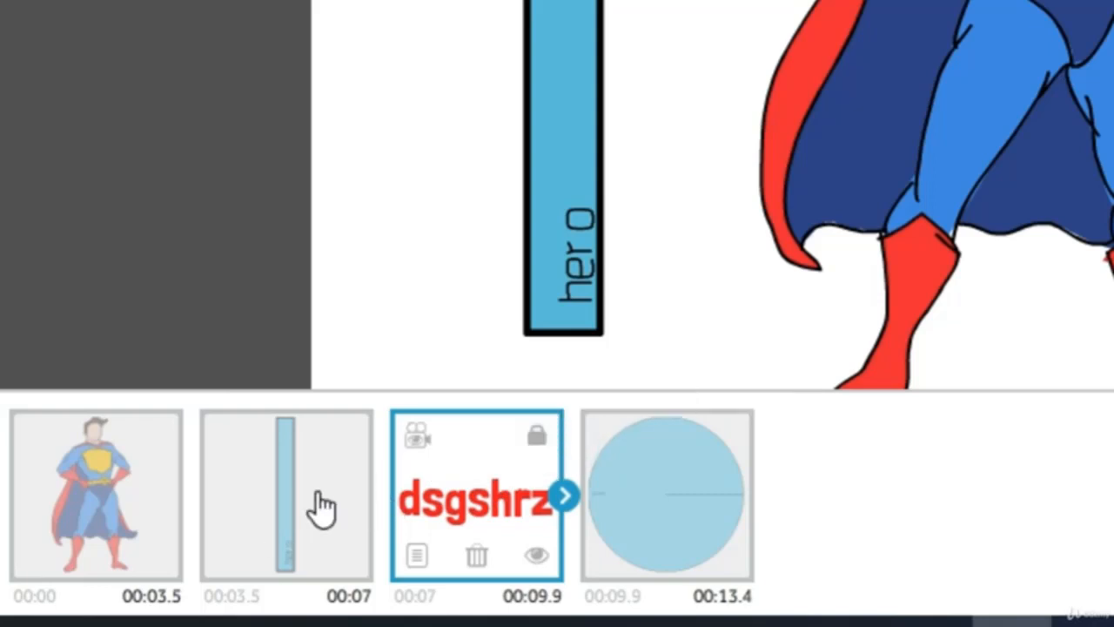
pyautogui.click(299, 471)
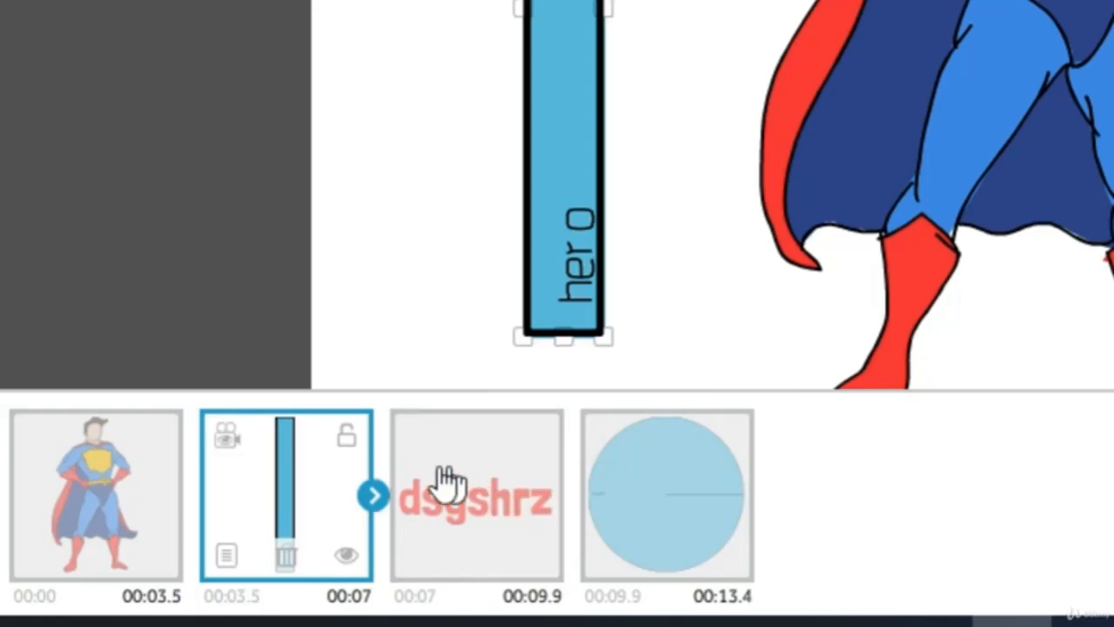
pyautogui.click(467, 462)
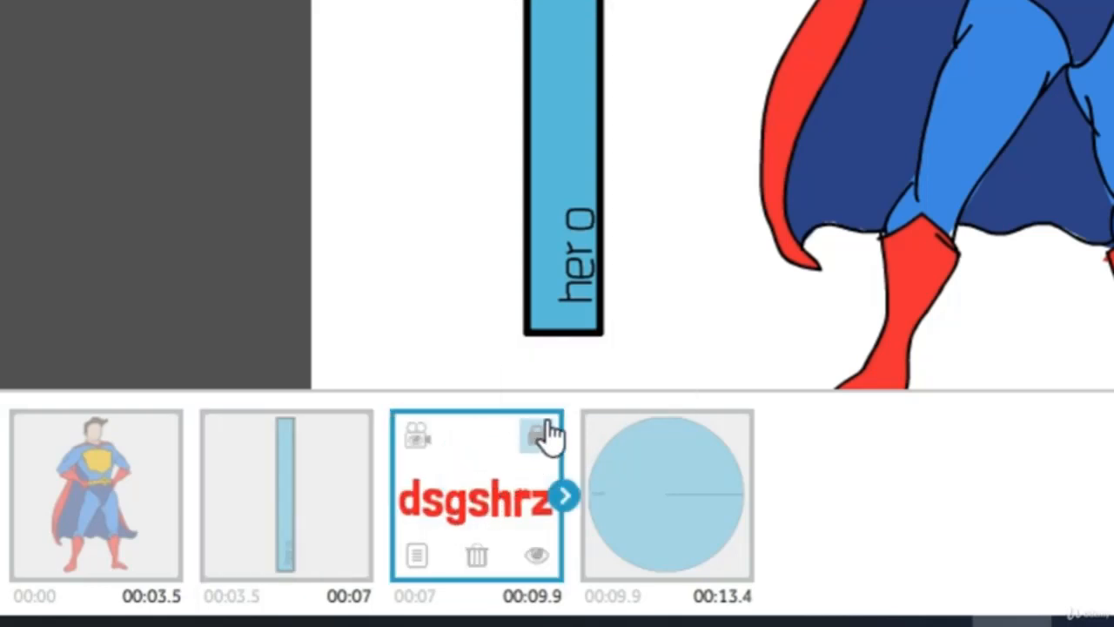
pyautogui.click(536, 438)
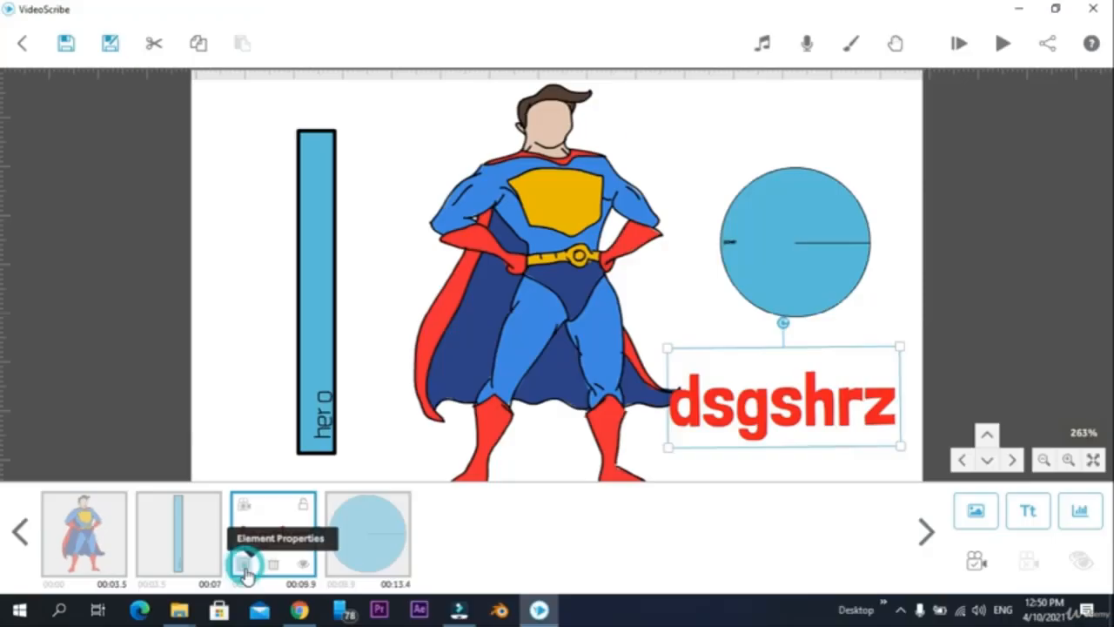
# In the "dsgshrz" text's properties, try the Move In and Fade In animations, return to Draw and toggle Reverse draw direction
pyautogui.click(419, 561)
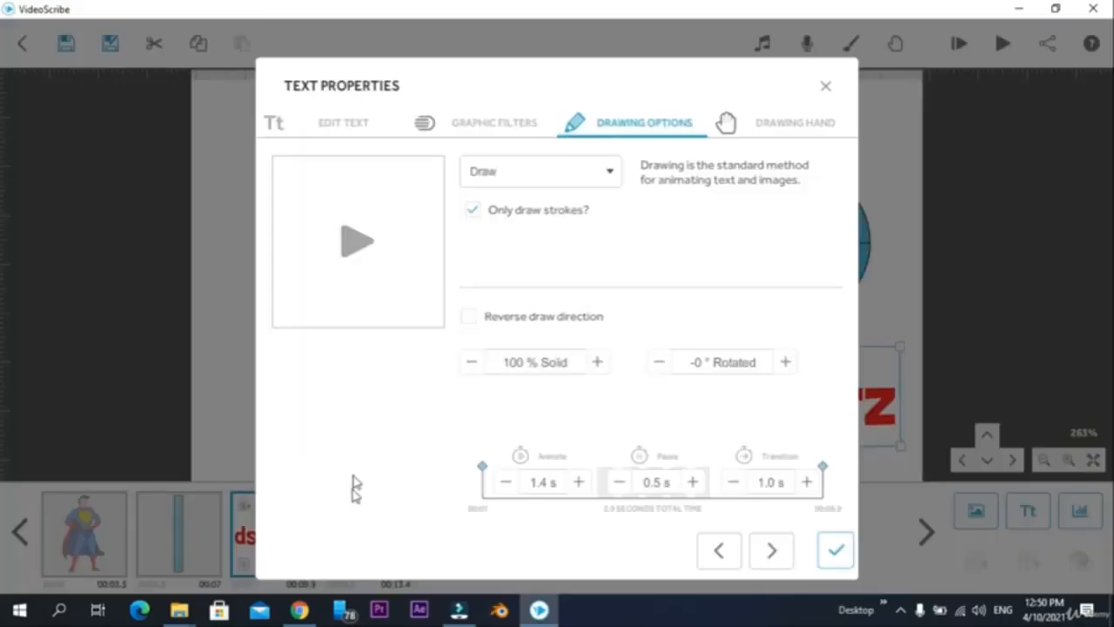
pyautogui.click(533, 178)
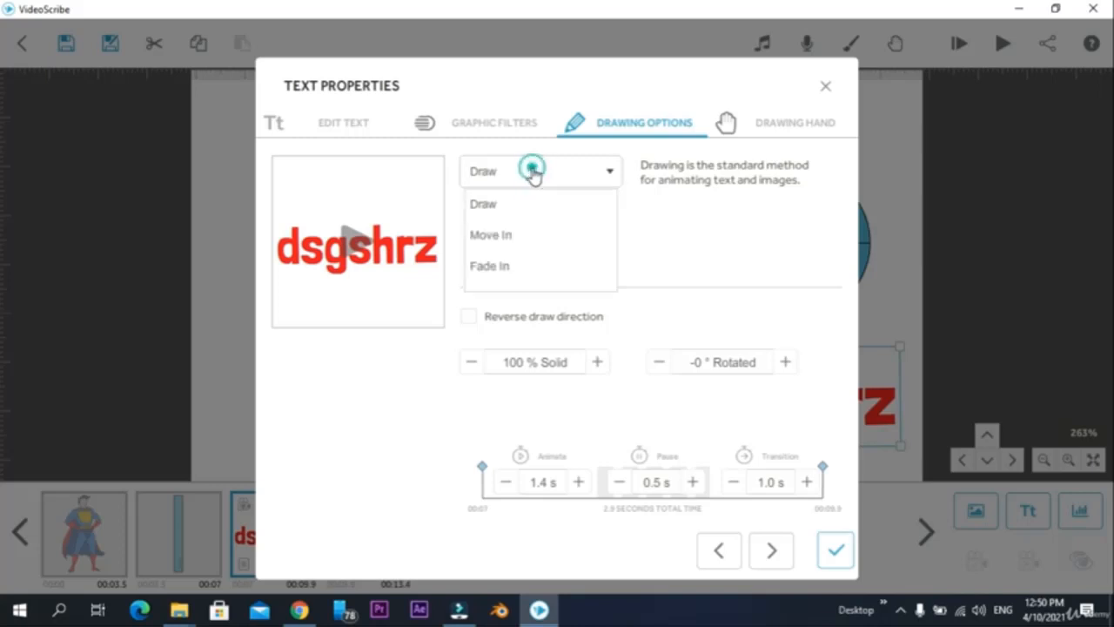
pyautogui.click(476, 237)
pyautogui.click(519, 186)
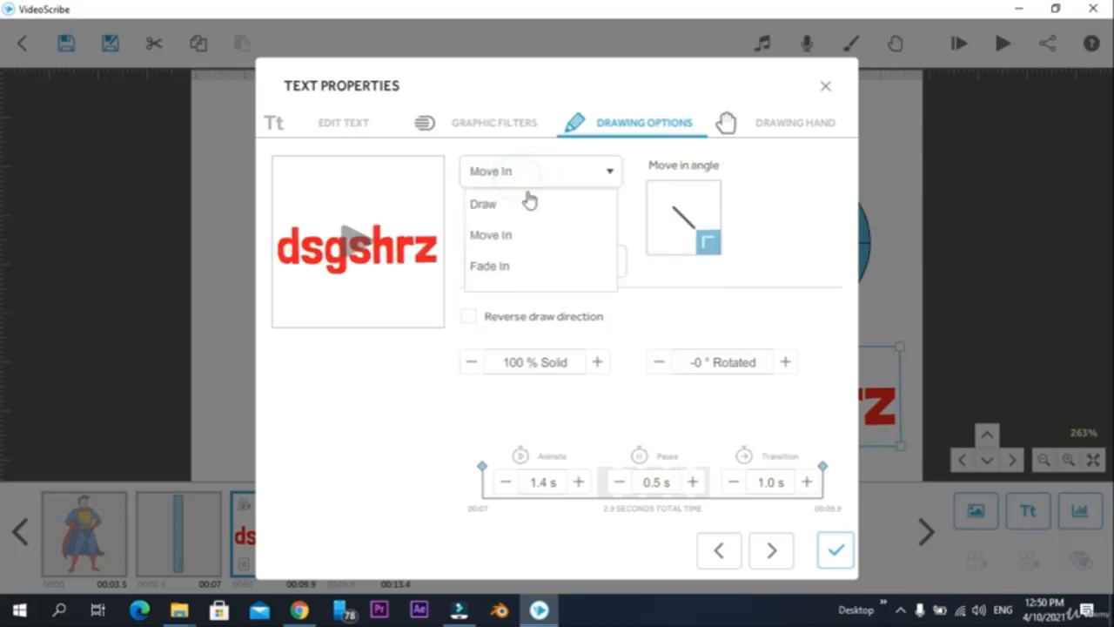
pyautogui.click(507, 275)
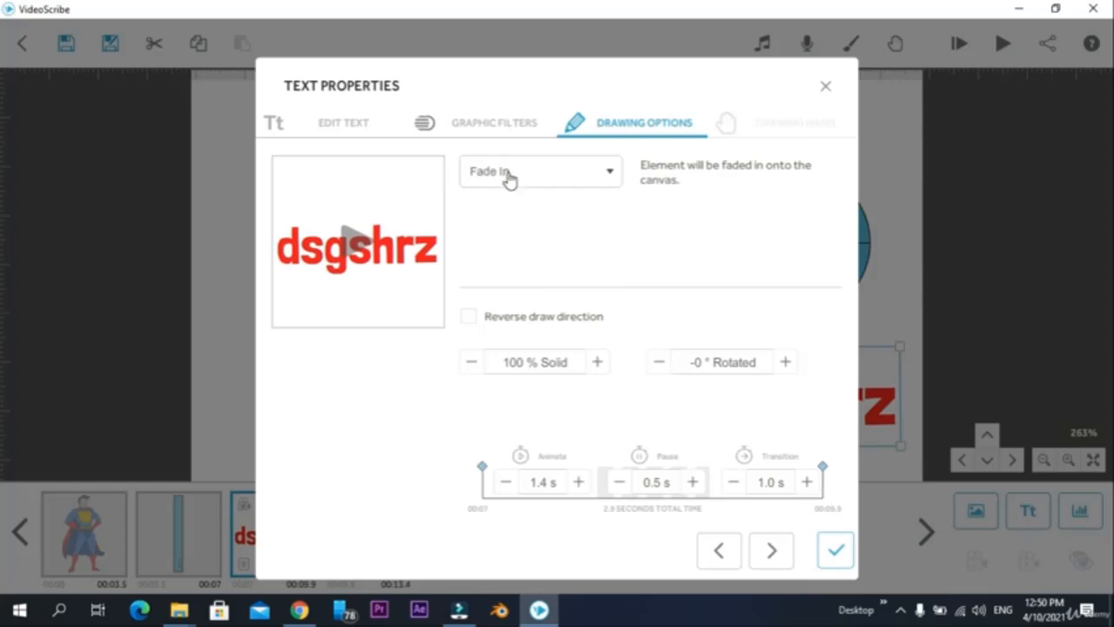
pyautogui.click(509, 171)
pyautogui.click(491, 216)
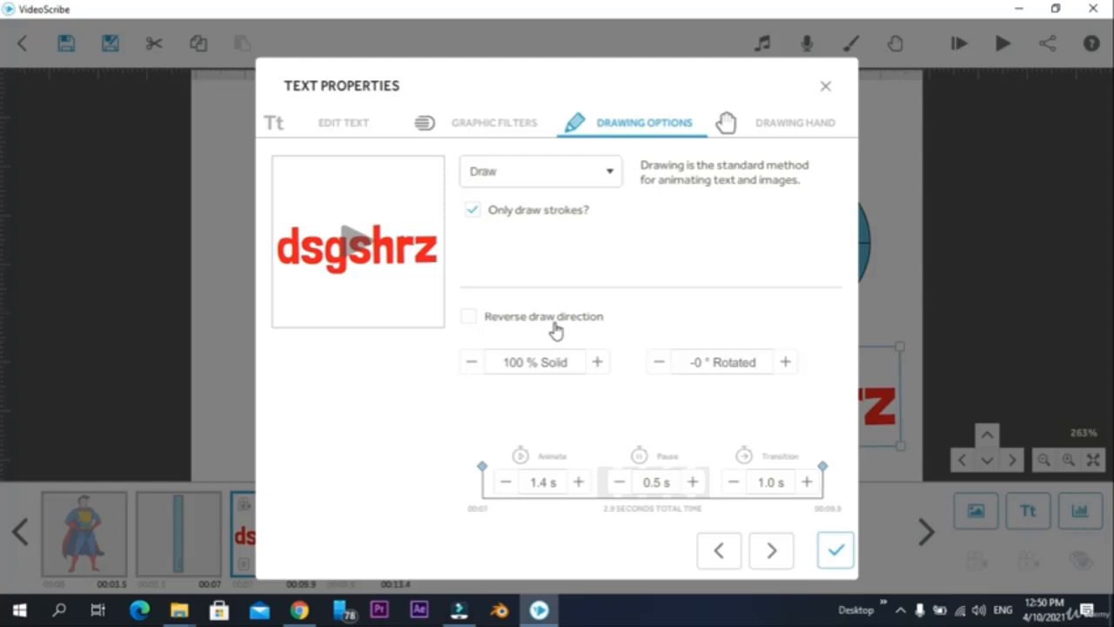
pyautogui.click(471, 318)
# Replace the text element's wording "dsgshrz" with "superman"
pyautogui.click(278, 131)
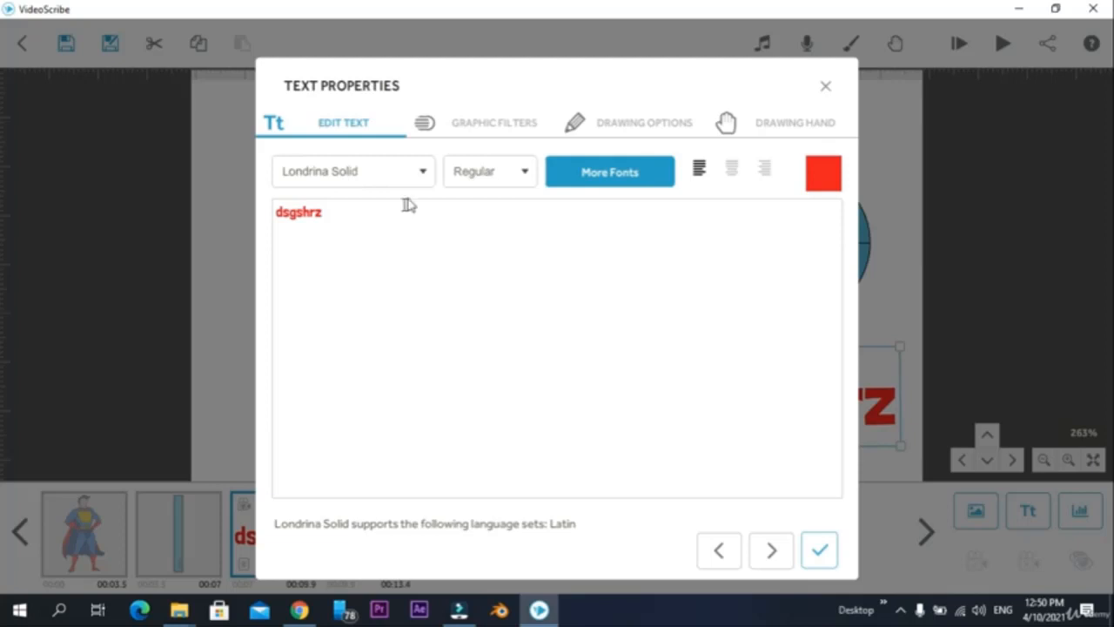
pyautogui.click(340, 219)
pyautogui.hotkey('ctrl', 'a')
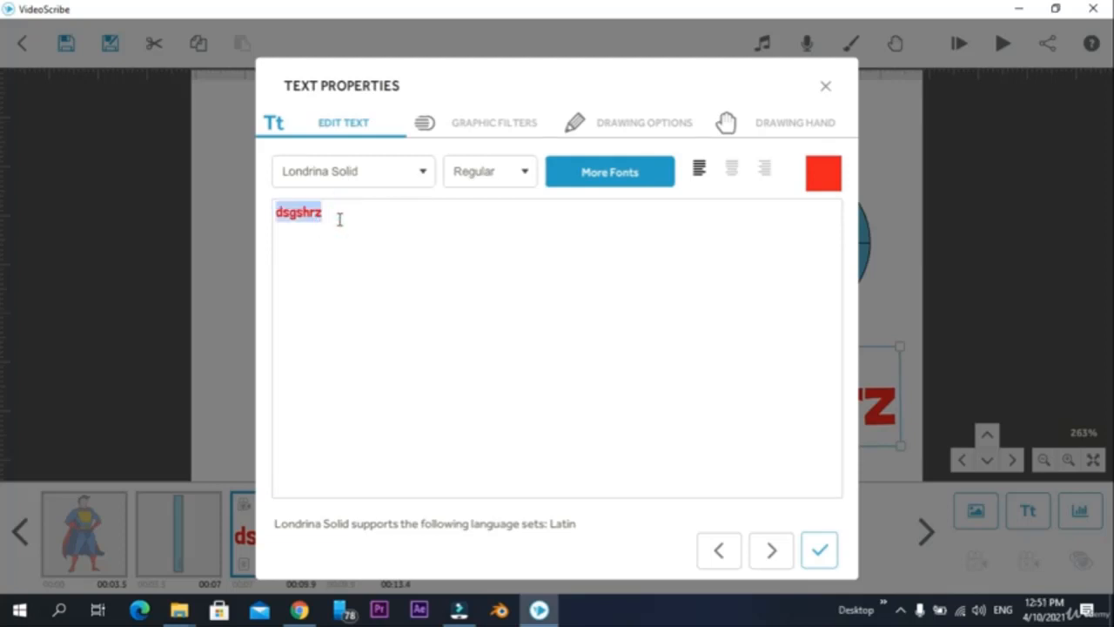
pyautogui.press('BackSpace')
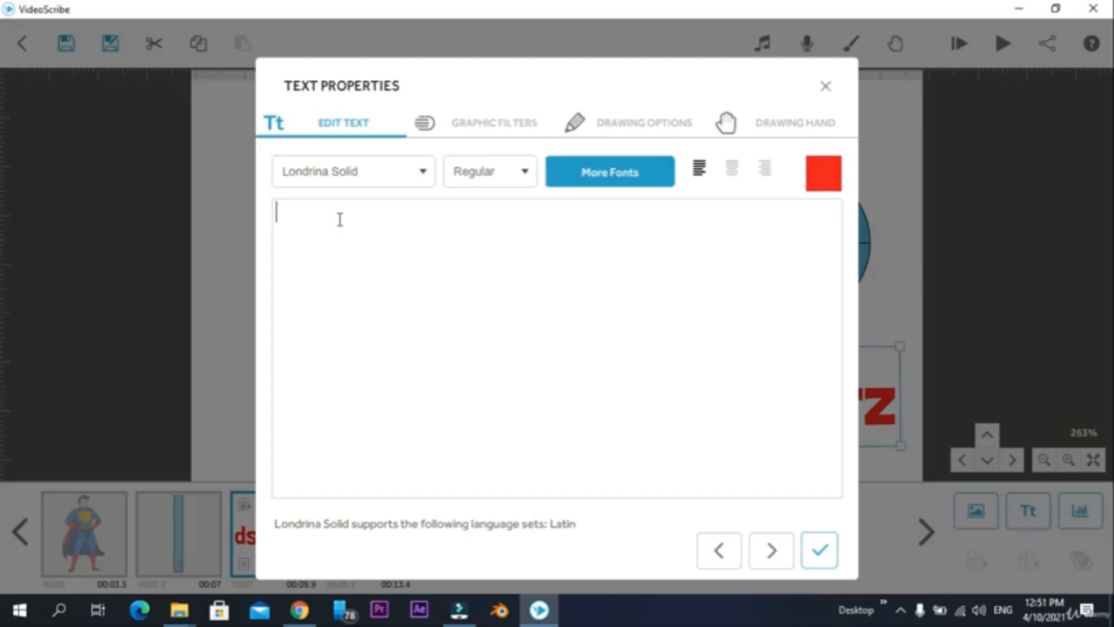
pyautogui.write('superman')
# Change the font of the "superman" text to Rajdhani, keeping the Regular style
pyautogui.click(515, 171)
pyautogui.click(384, 183)
pyautogui.click(331, 290)
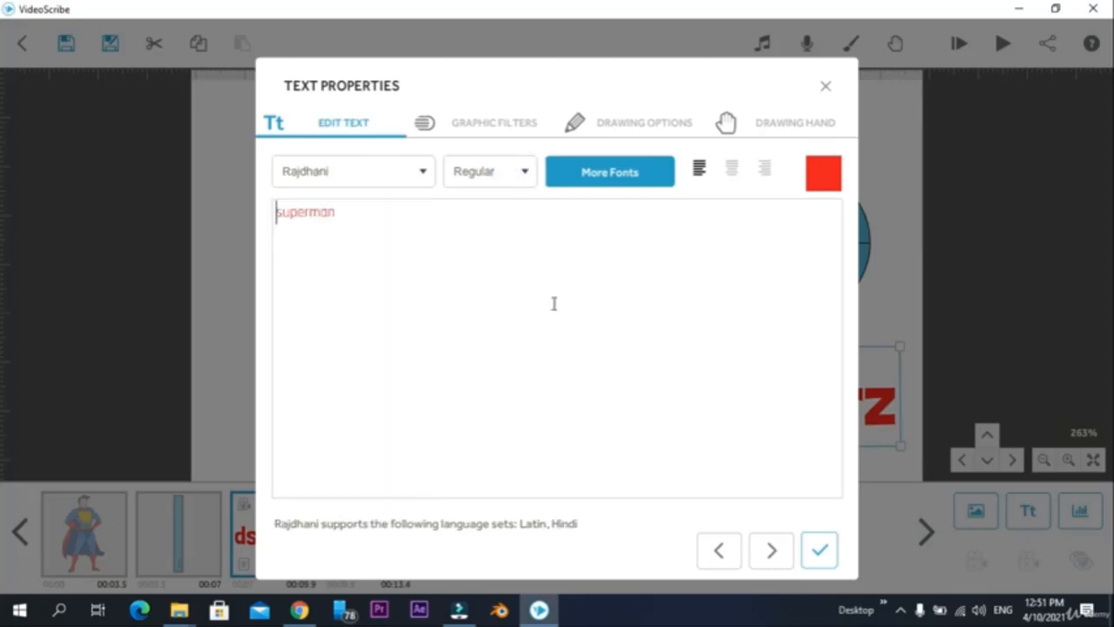
# Set the "superman" text colour to blue, hex value #4ca3cb
pyautogui.click(818, 178)
pyautogui.click(581, 254)
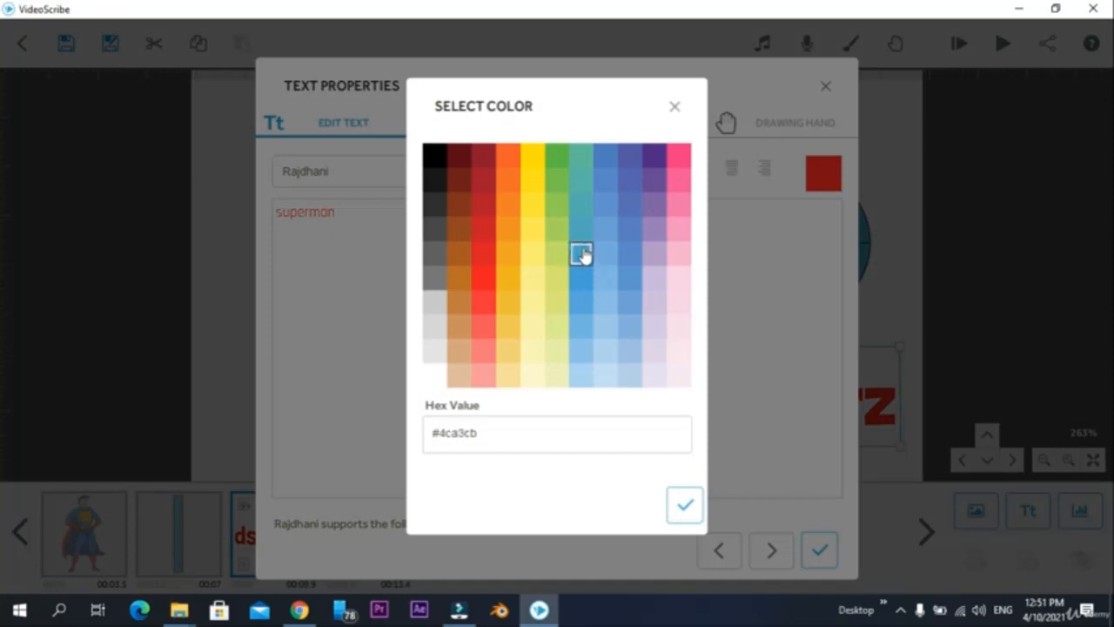
pyautogui.click(581, 254)
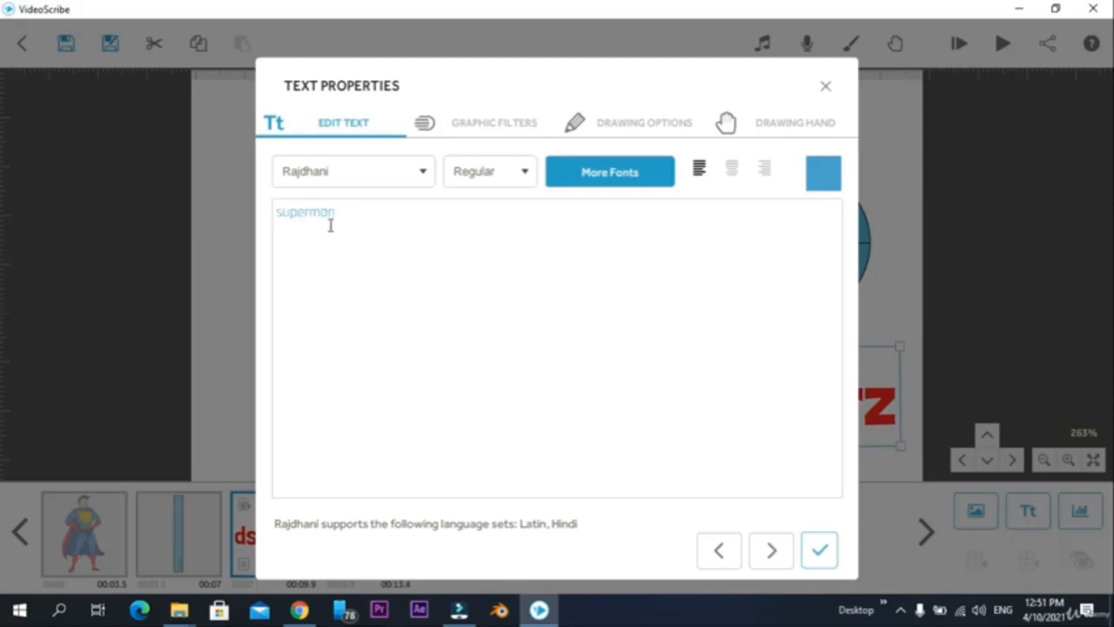
# Colour the "man" part of the "superman" text red and set the font style to SemiBold
pyautogui.moveTo(311, 213); pyautogui.dragTo(390, 217)
pyautogui.click(823, 178)
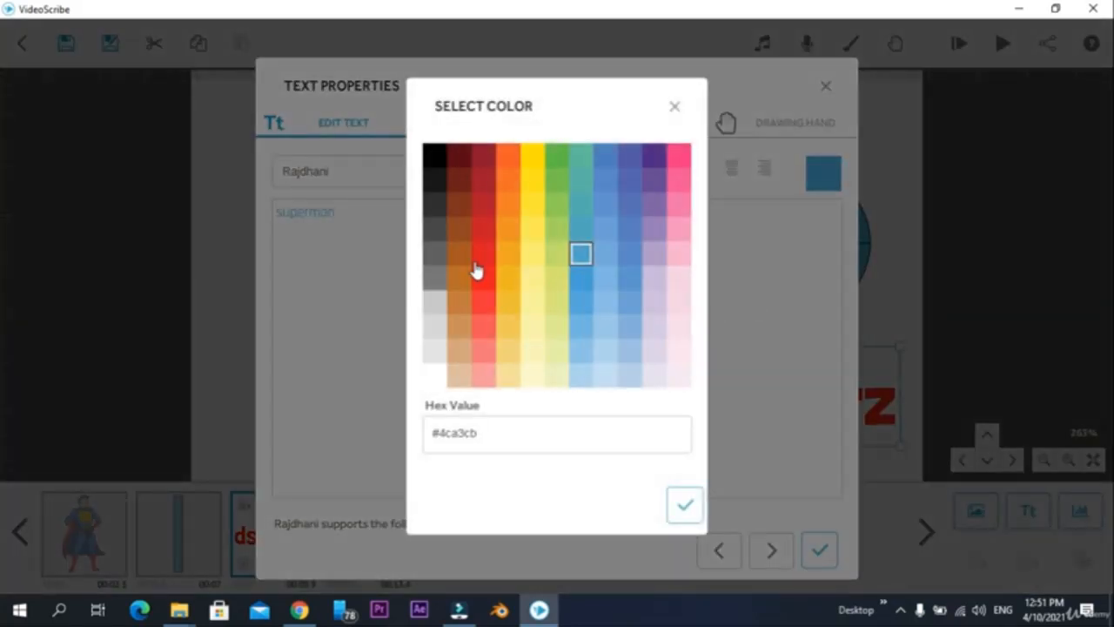
pyautogui.click(483, 253)
pyautogui.click(684, 502)
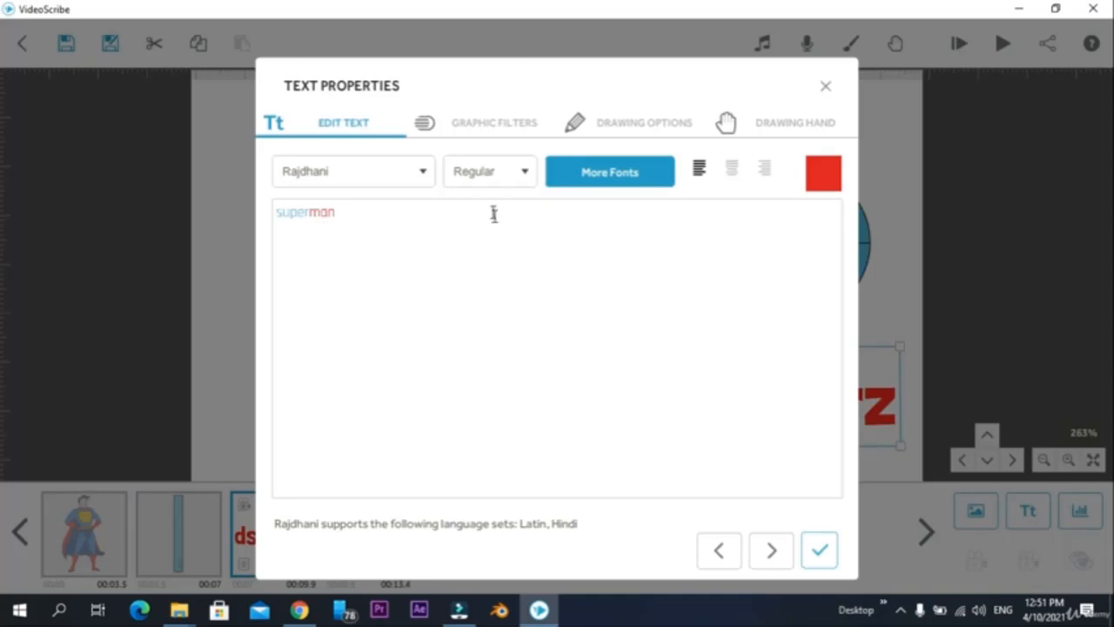
pyautogui.click(487, 172)
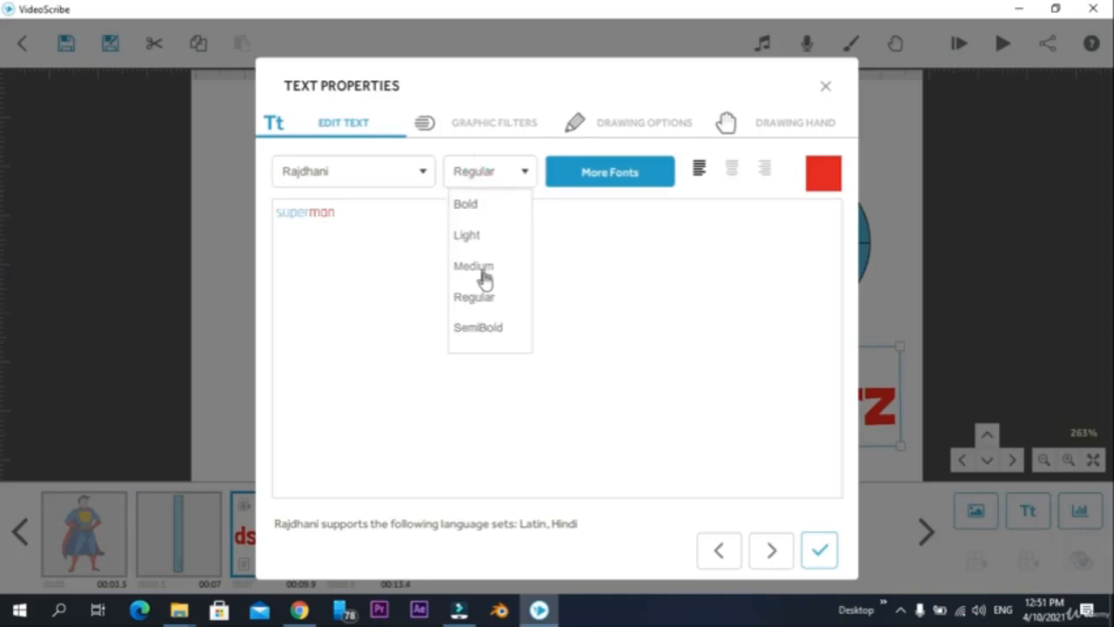
pyautogui.click(479, 329)
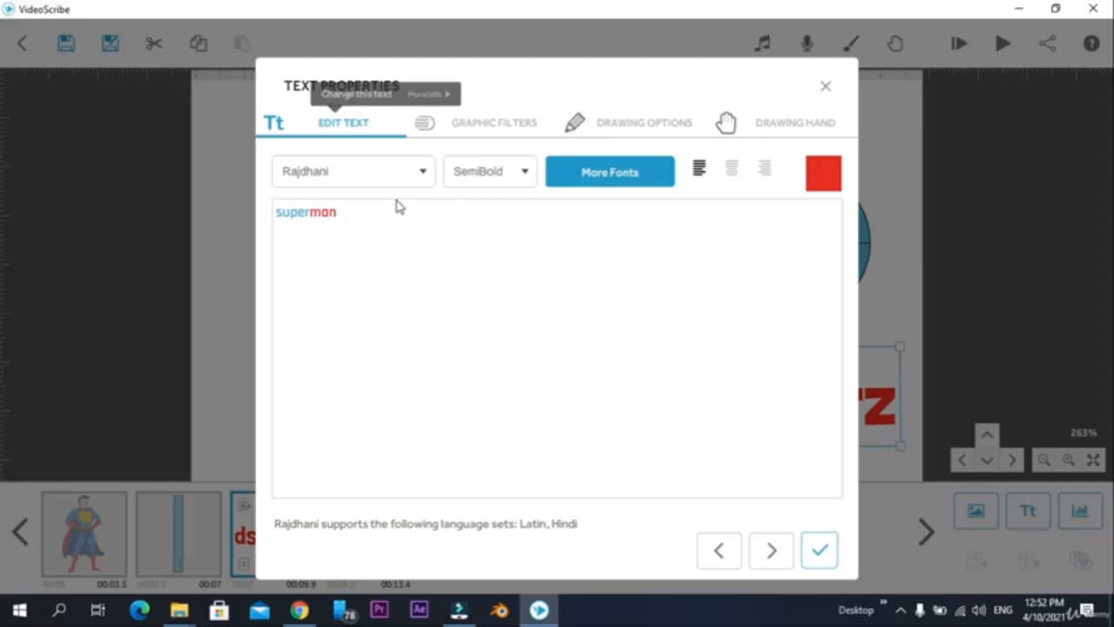
# Examine the text's graphic filters, the available drawing hand sets and the dialog for adding a custom hand
pyautogui.click(505, 127)
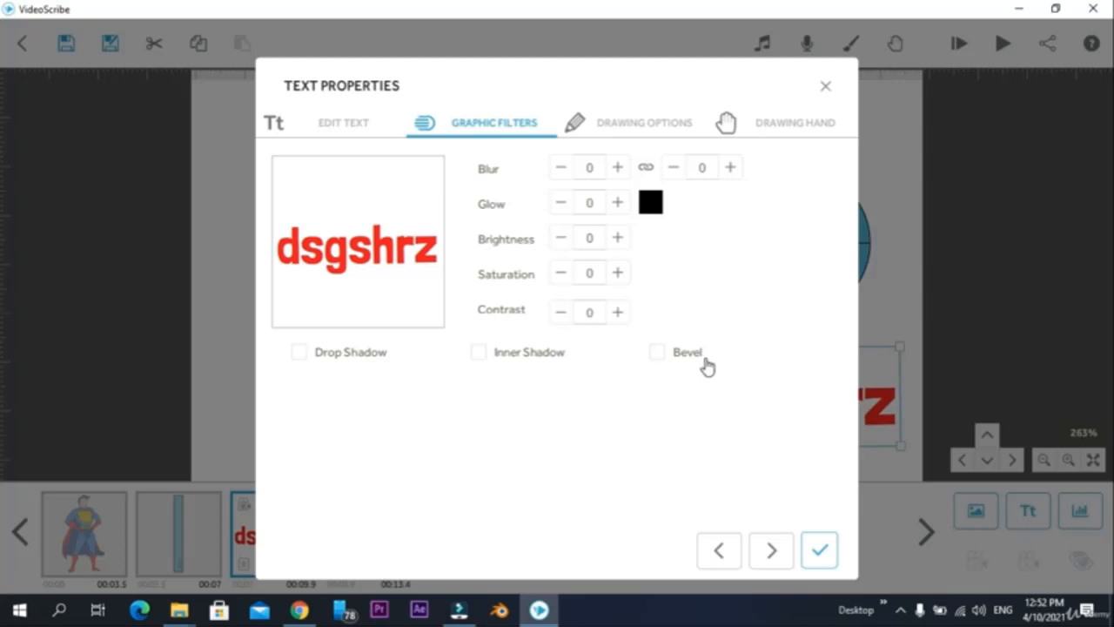
pyautogui.click(779, 128)
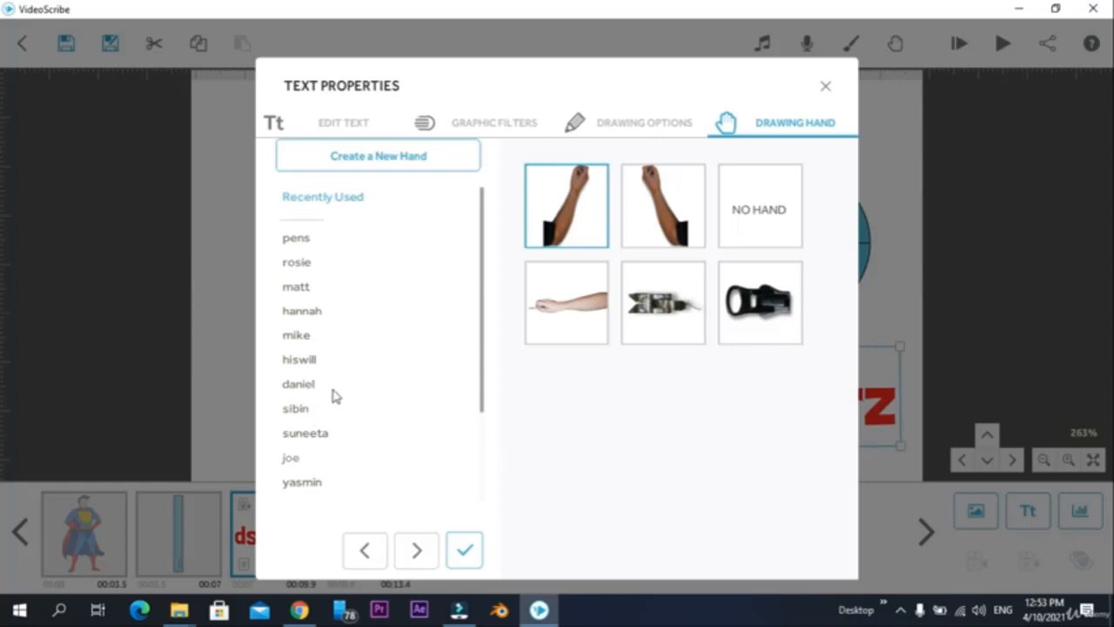
pyautogui.click(303, 241)
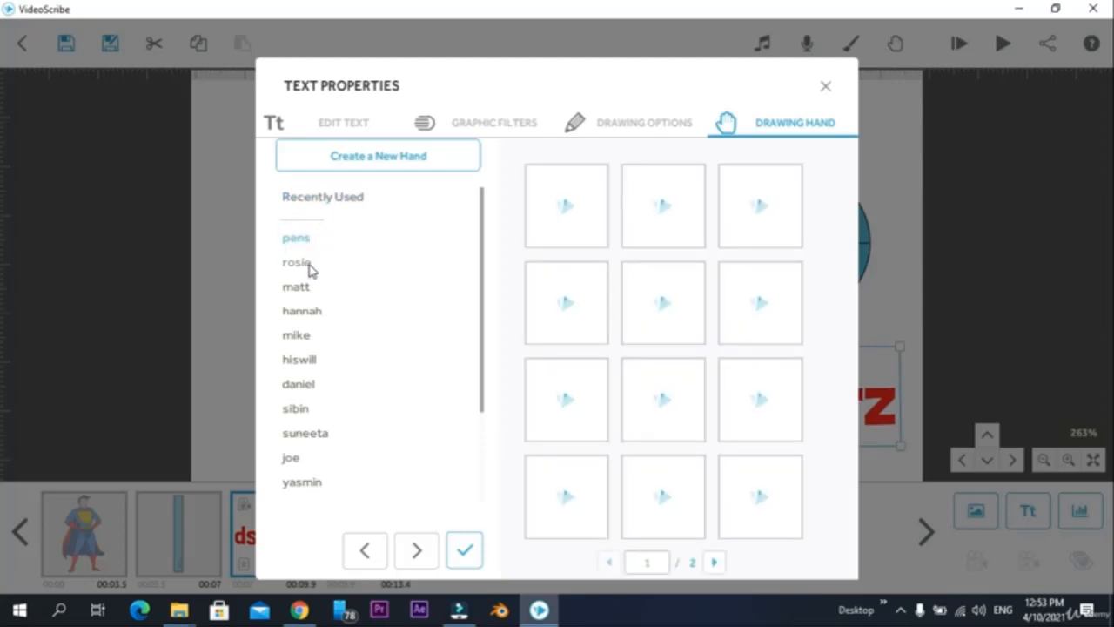
pyautogui.click(304, 262)
pyautogui.click(305, 287)
pyautogui.click(311, 310)
pyautogui.click(309, 333)
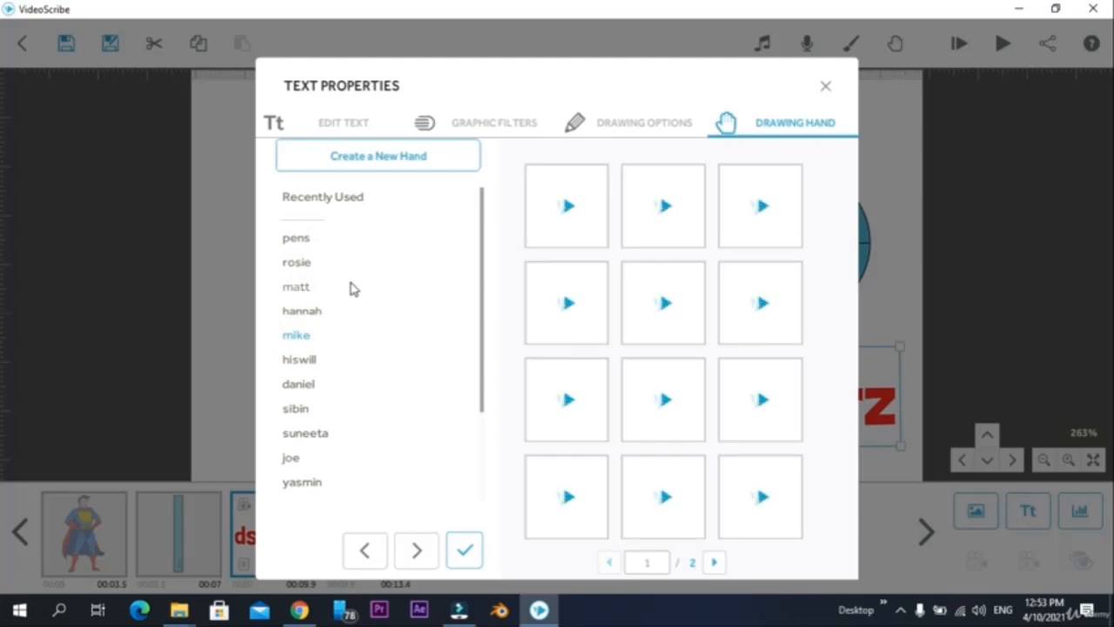
pyautogui.scroll(-2, 366, 352)
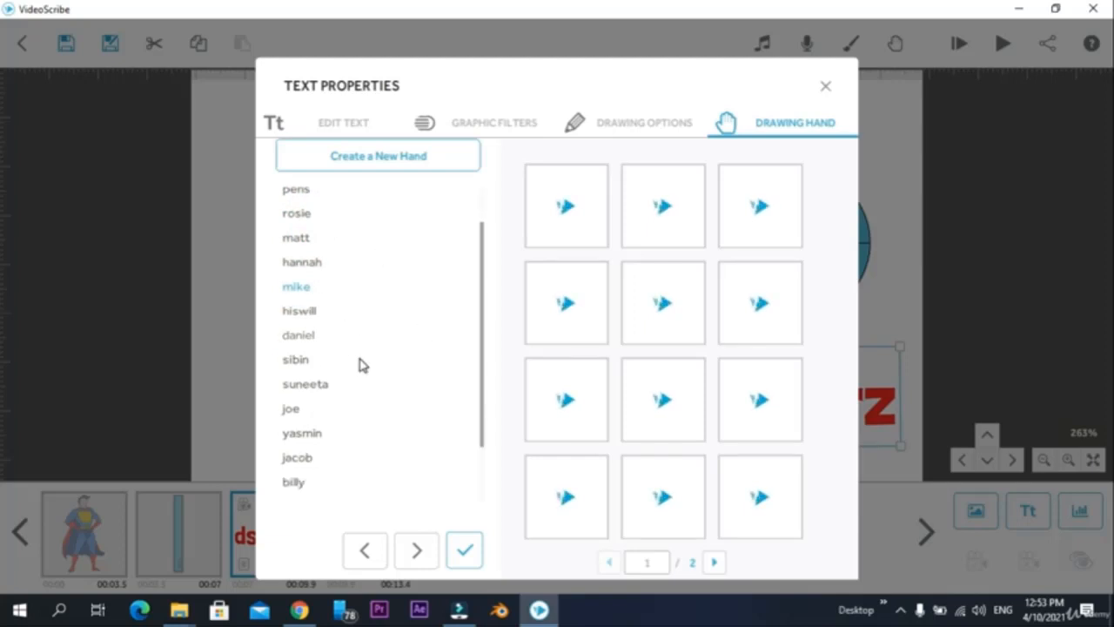
pyautogui.scroll(-3, 361, 365)
pyautogui.click(288, 385)
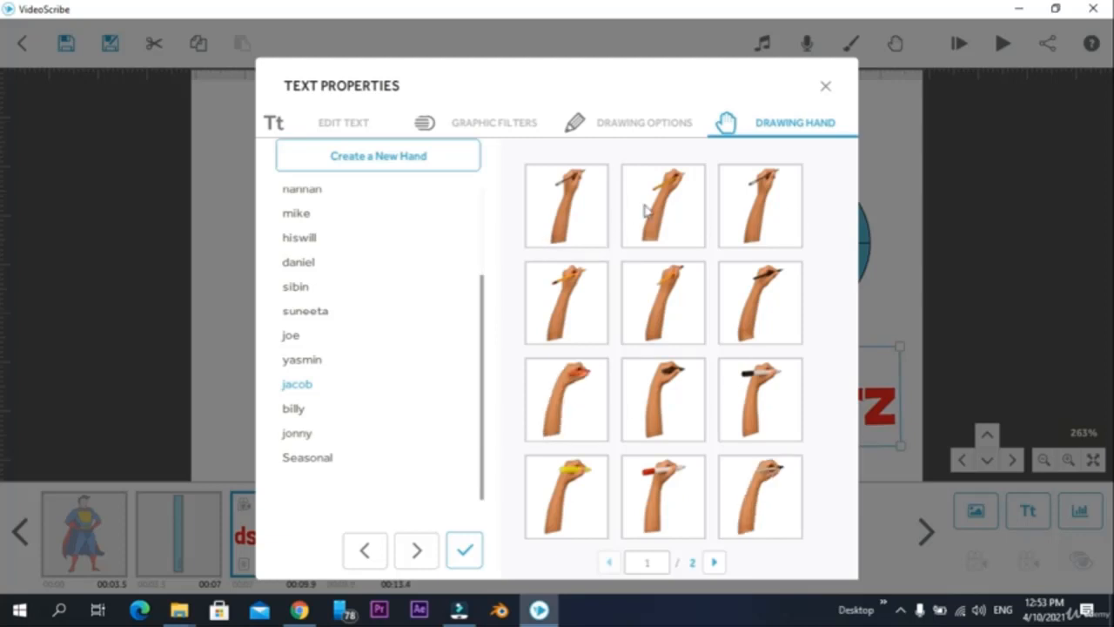
pyautogui.scroll(-1, 619, 392)
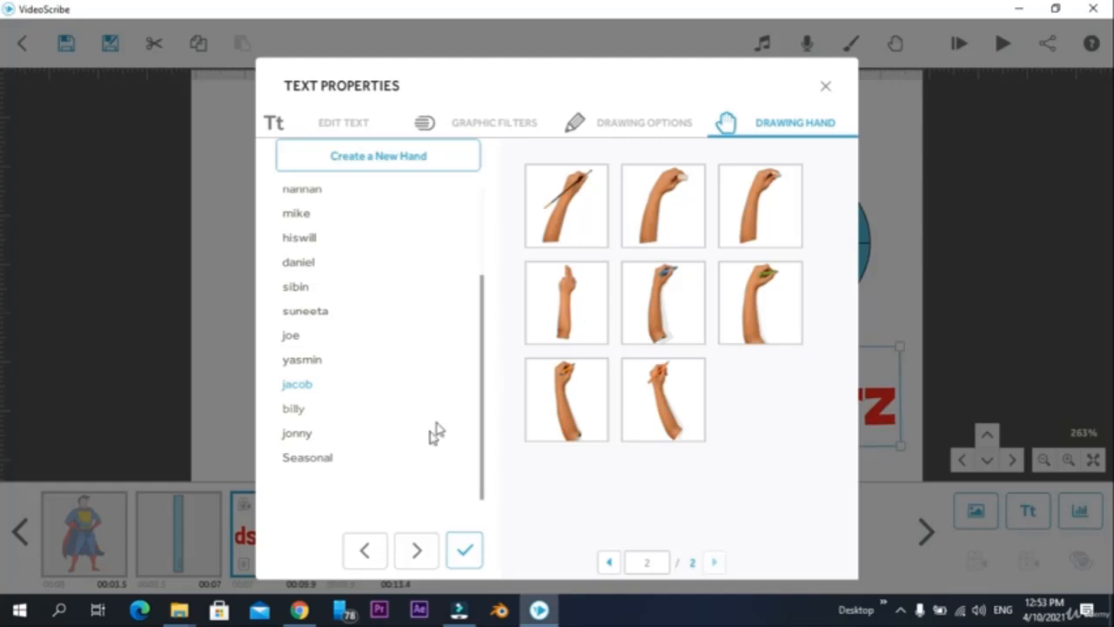
pyautogui.click(458, 156)
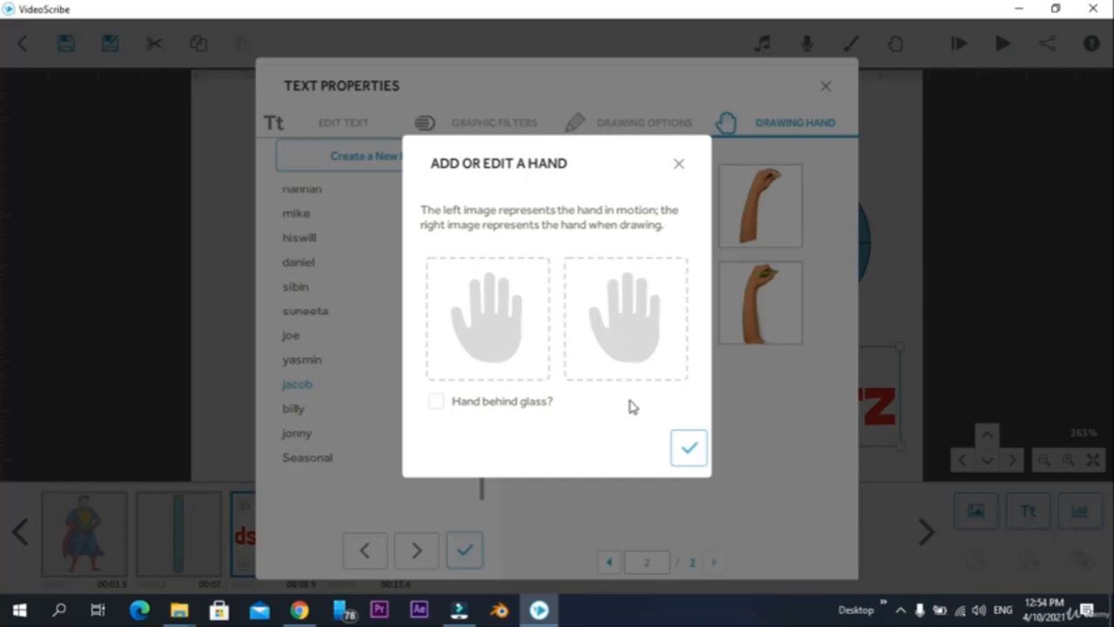
pyautogui.click(679, 164)
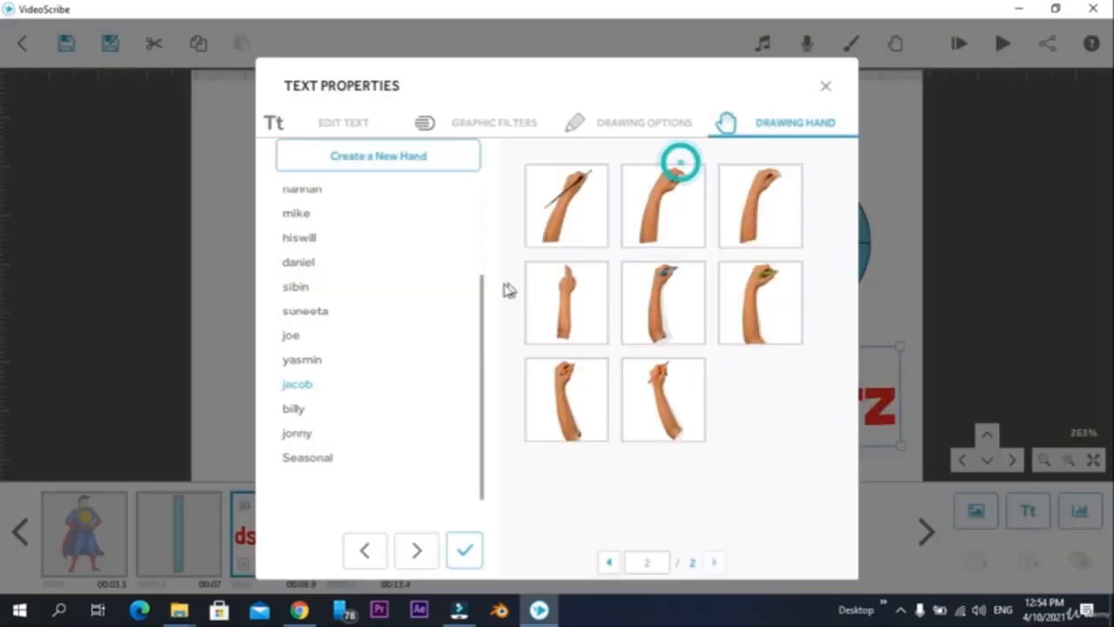
# Preview and accept the "rosie" drawing hand with the white-and-red marker, and close the text properties without applying them
pyautogui.scroll(3, 345, 360)
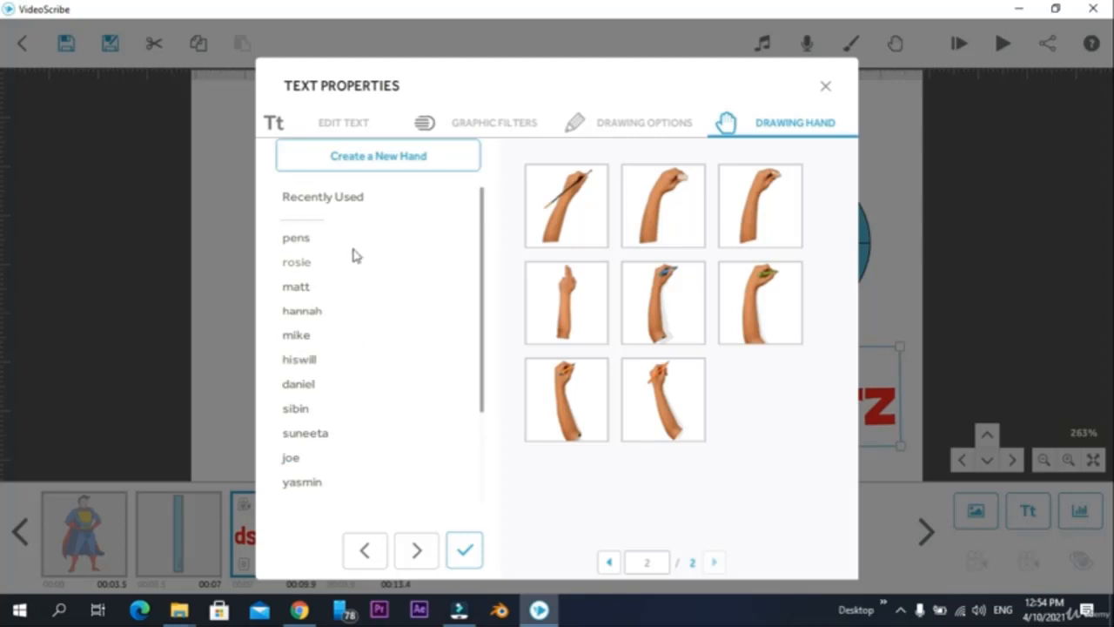
pyautogui.click(296, 261)
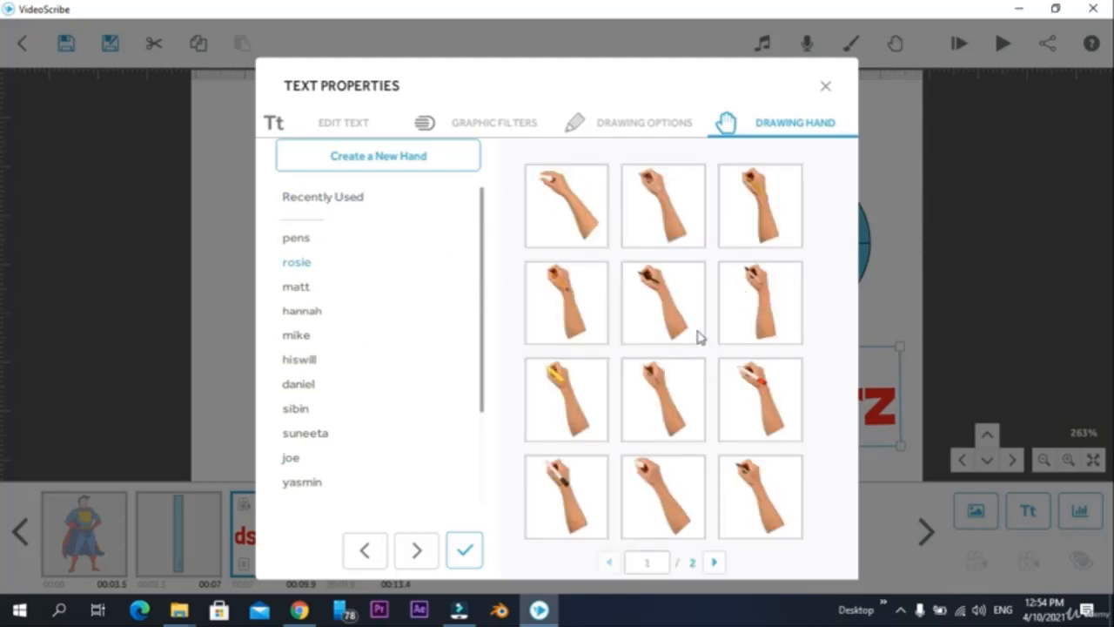
pyautogui.click(753, 387)
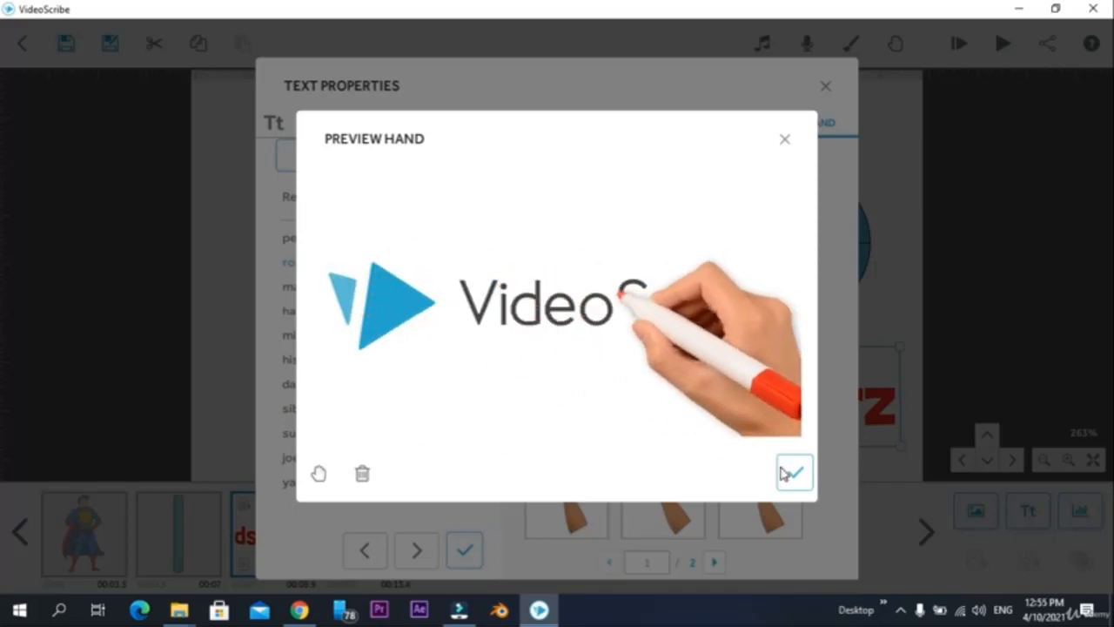
pyautogui.click(795, 471)
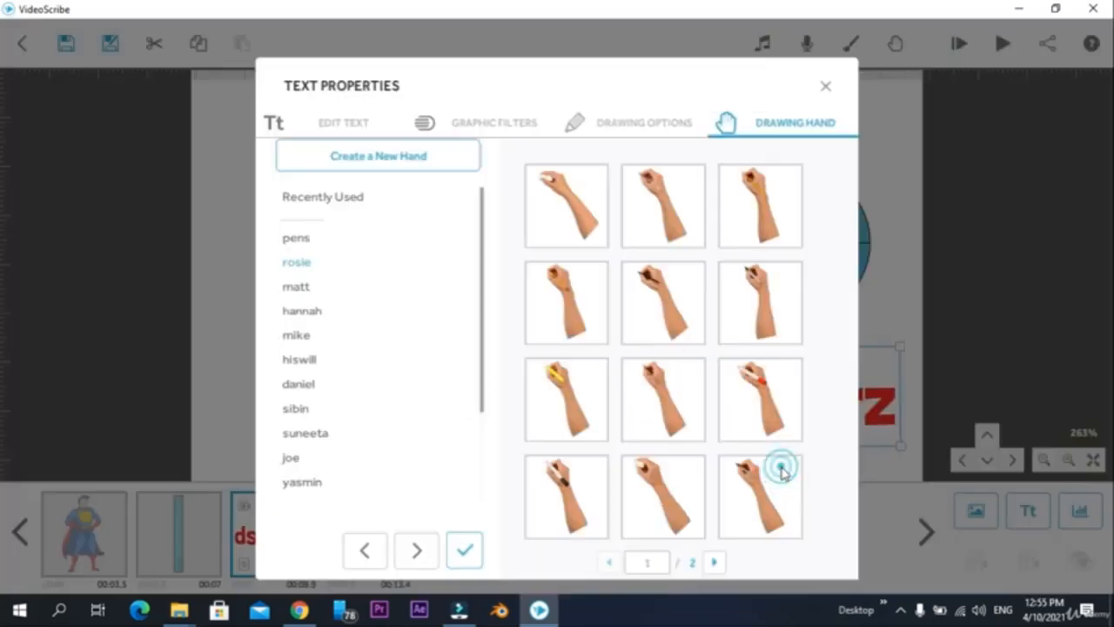
pyautogui.click(826, 86)
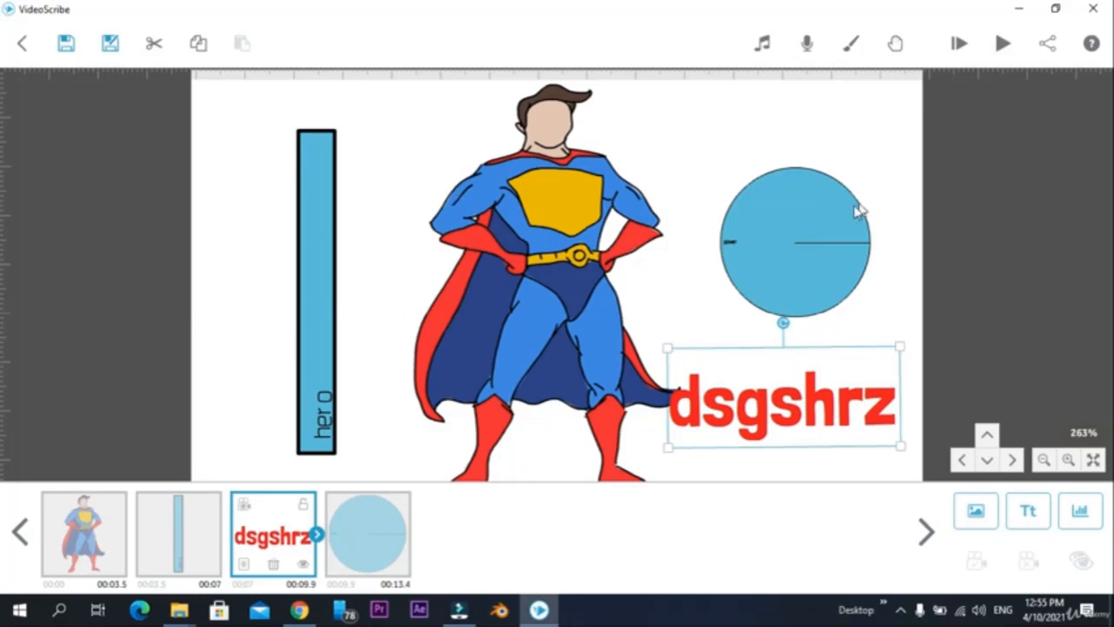
# Play the scribe preview from the start and exit the playback
pyautogui.click(961, 45)
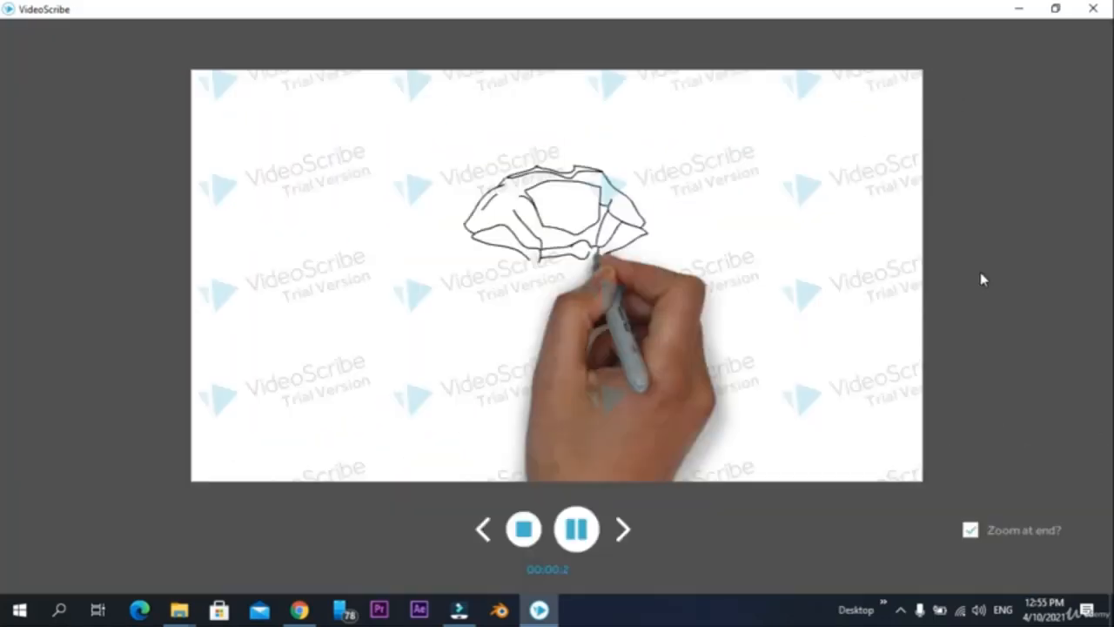
pyautogui.click(577, 529)
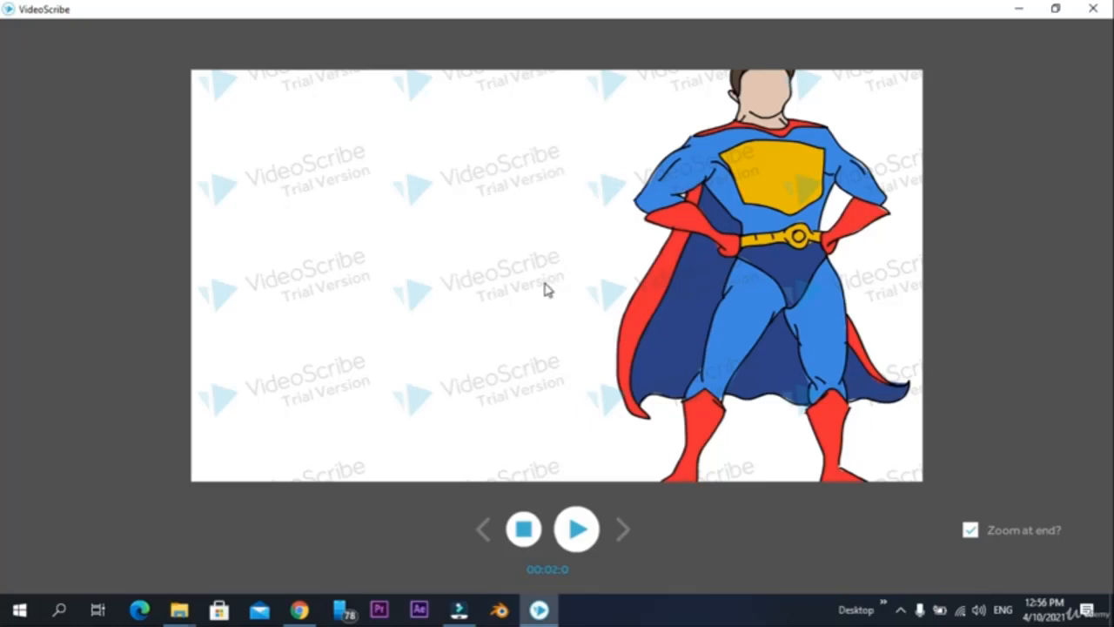
pyautogui.press('Escape')
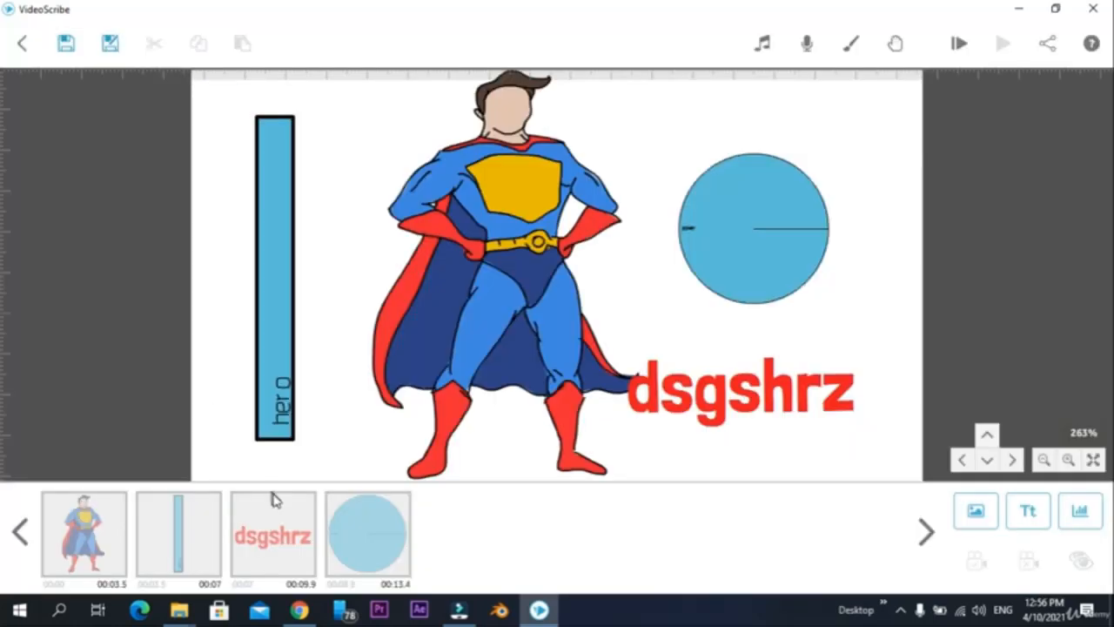
# Preview the scribe from the "dsgshrz" text element, and replay it from the start
pyautogui.click(282, 535)
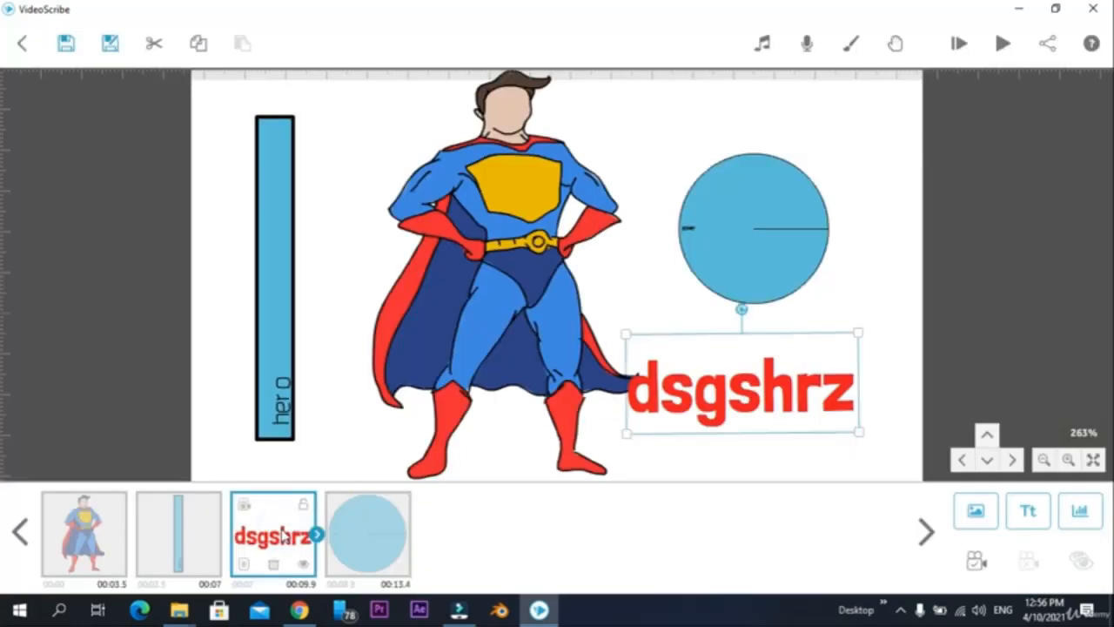
pyautogui.click(1013, 57)
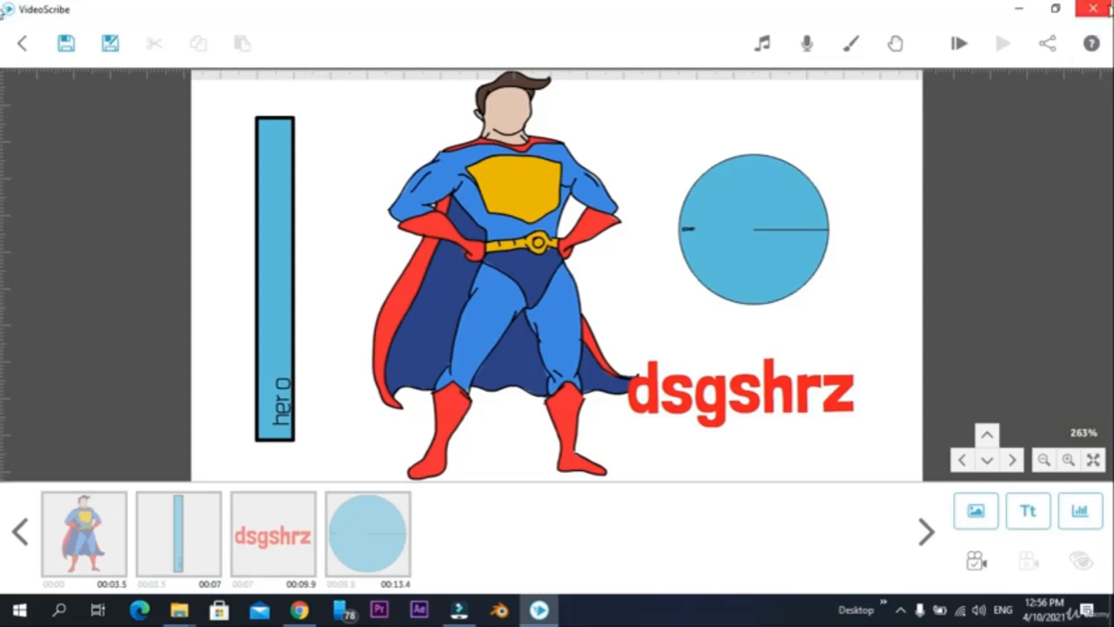
pyautogui.click(959, 43)
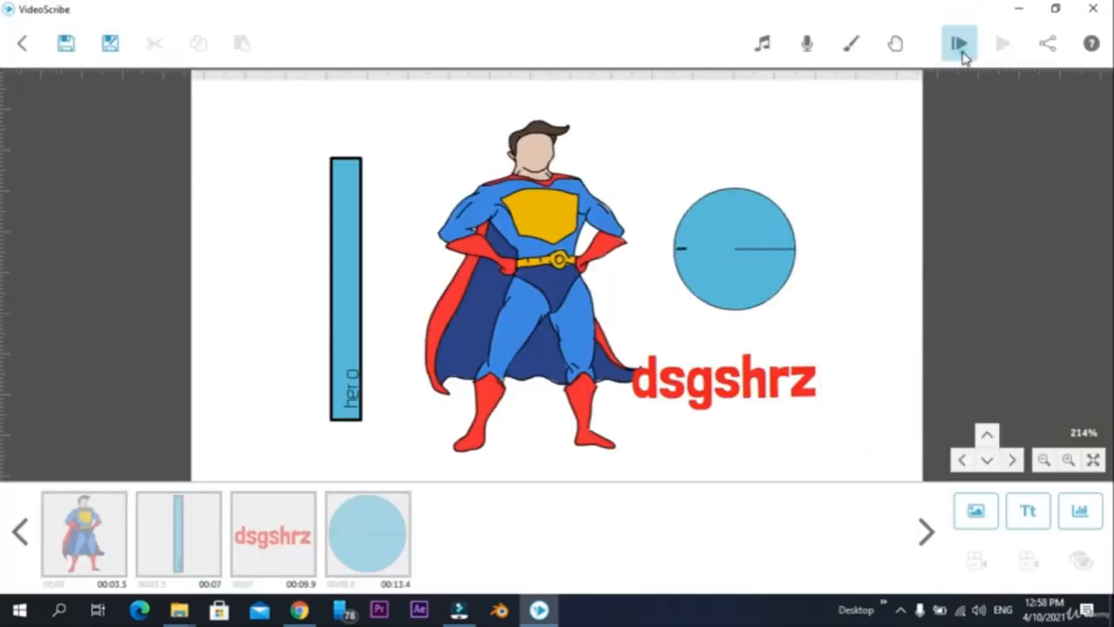
pyautogui.click(959, 45)
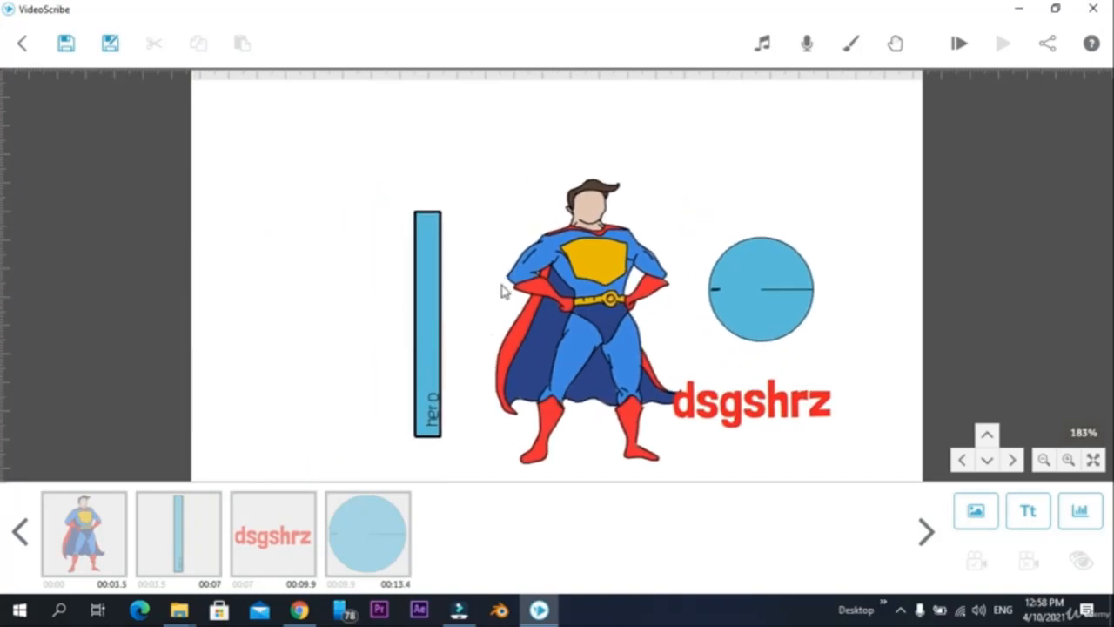
# Set the camera to the current position for the bar chart, superhero image, pie chart and "dsgshrz" text, and preview the scribe
pyautogui.click(366, 346)
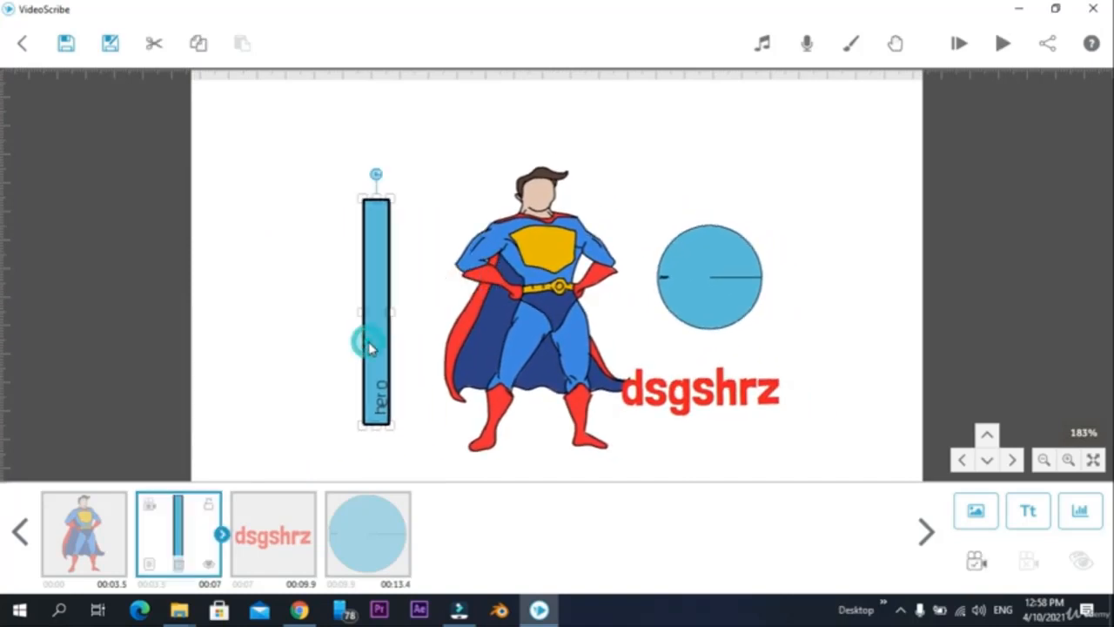
pyautogui.click(975, 564)
pyautogui.click(527, 329)
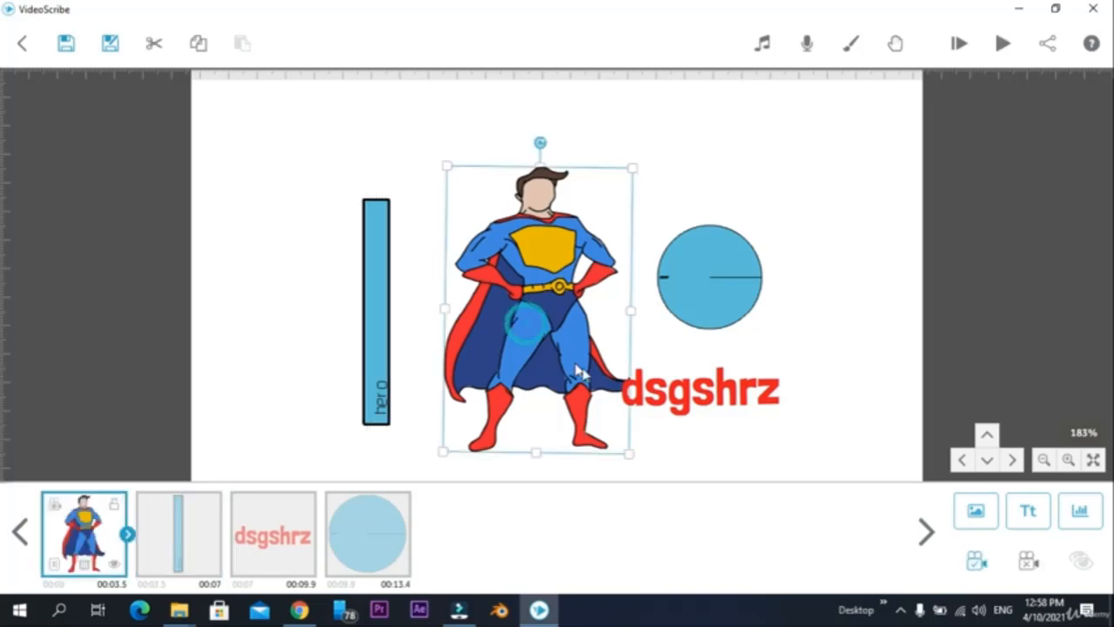
pyautogui.click(973, 564)
pyautogui.click(696, 277)
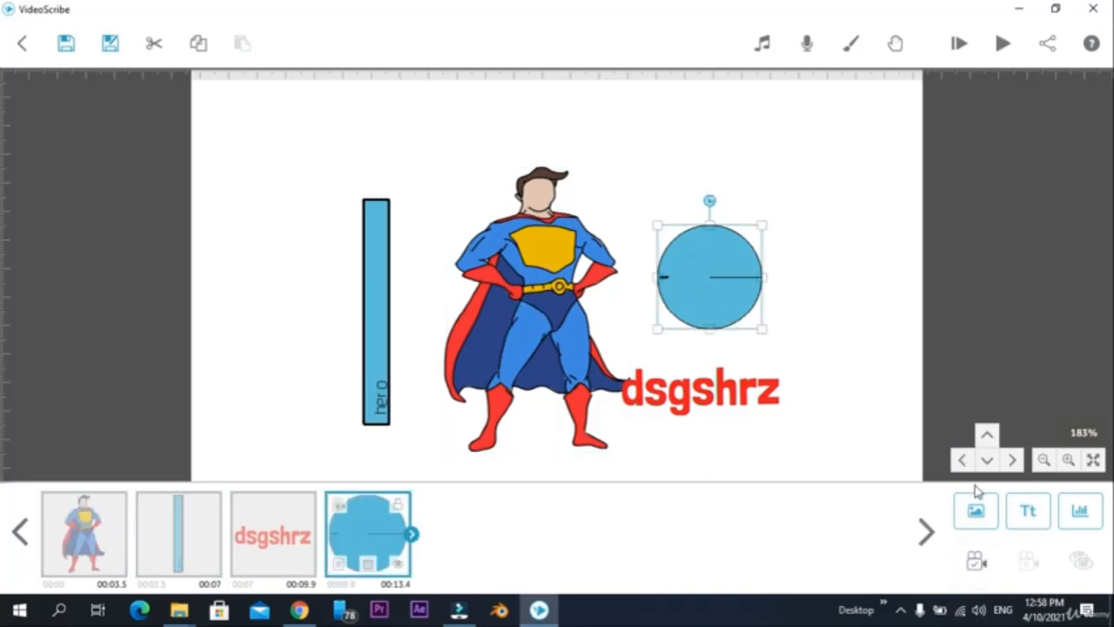
pyautogui.click(980, 565)
pyautogui.moveTo(686, 388); pyautogui.dragTo(691, 388)
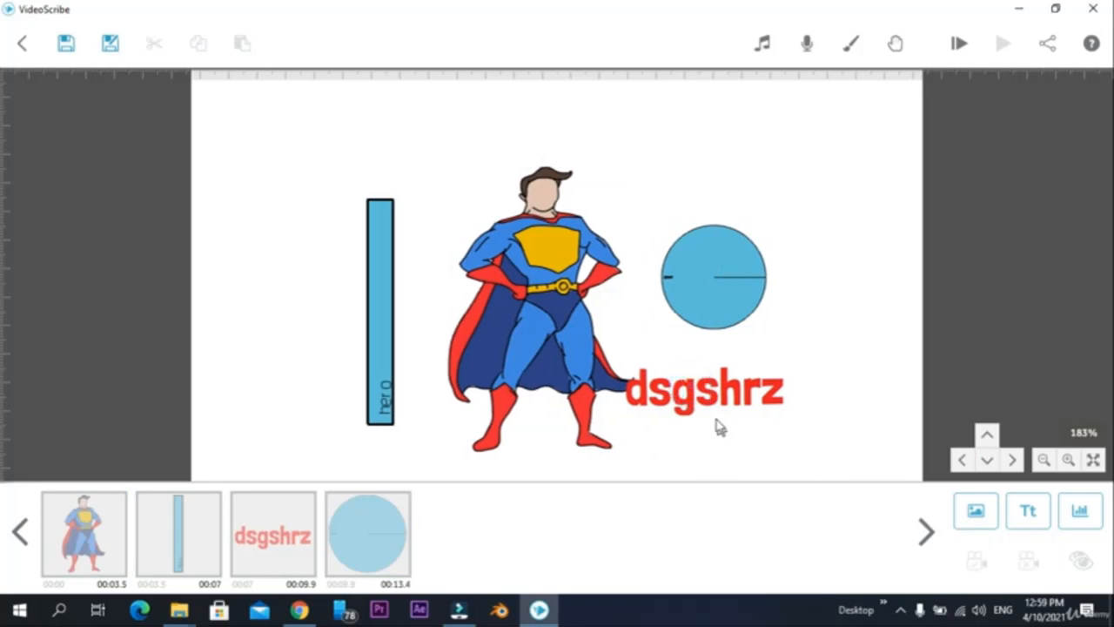
pyautogui.click(713, 398)
pyautogui.click(976, 562)
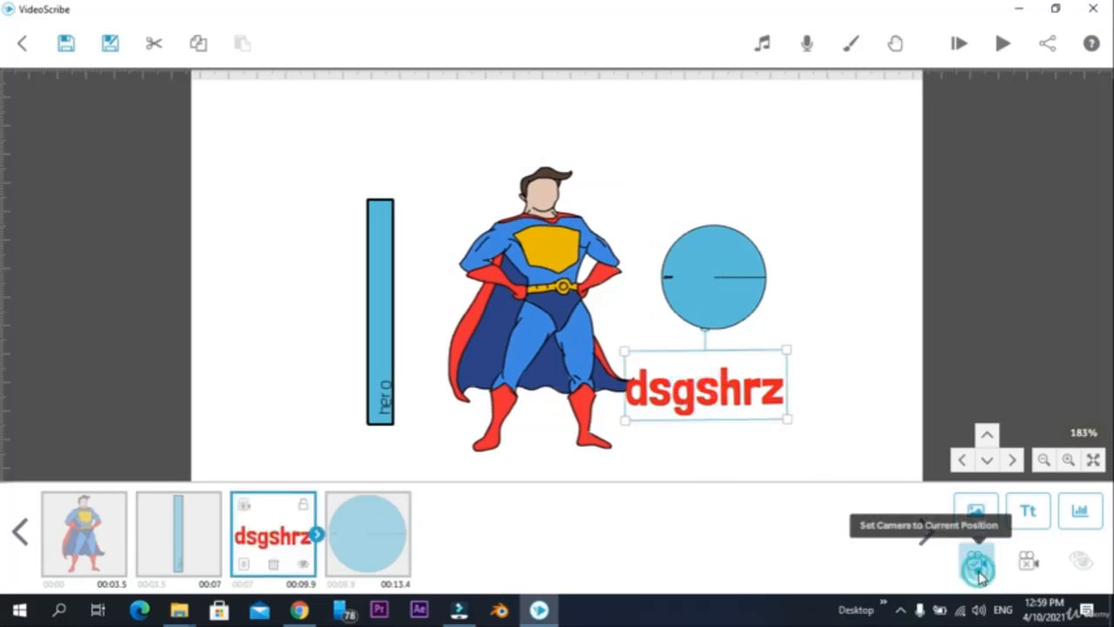
pyautogui.click(959, 46)
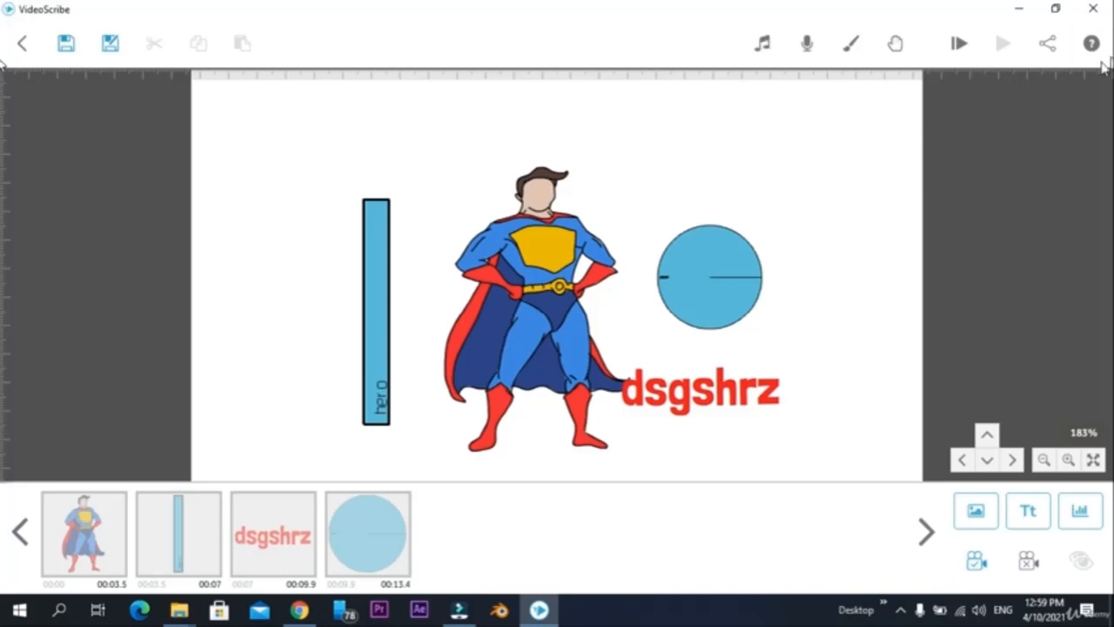
# Start downloading the scribe as a video file in the Windows WMV format
pyautogui.click(1047, 43)
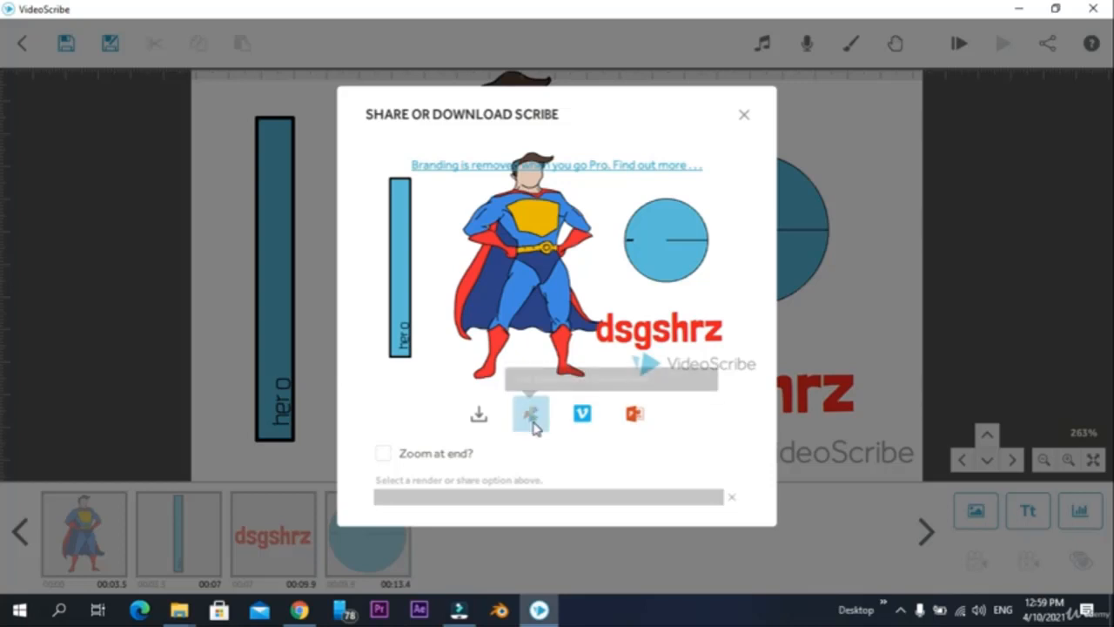
pyautogui.click(478, 414)
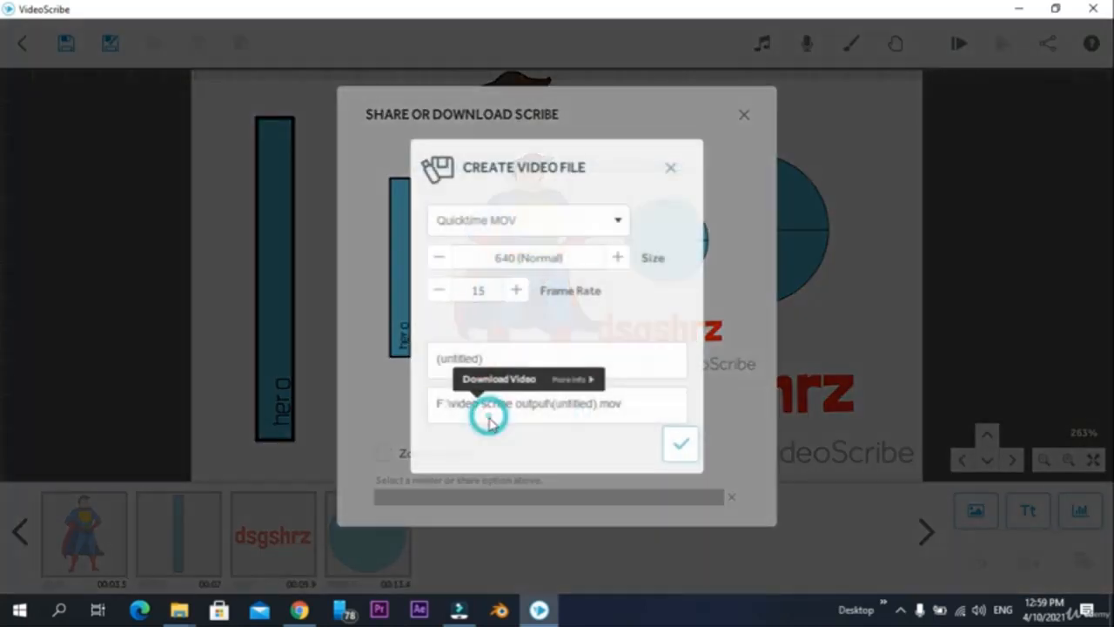
pyautogui.click(566, 222)
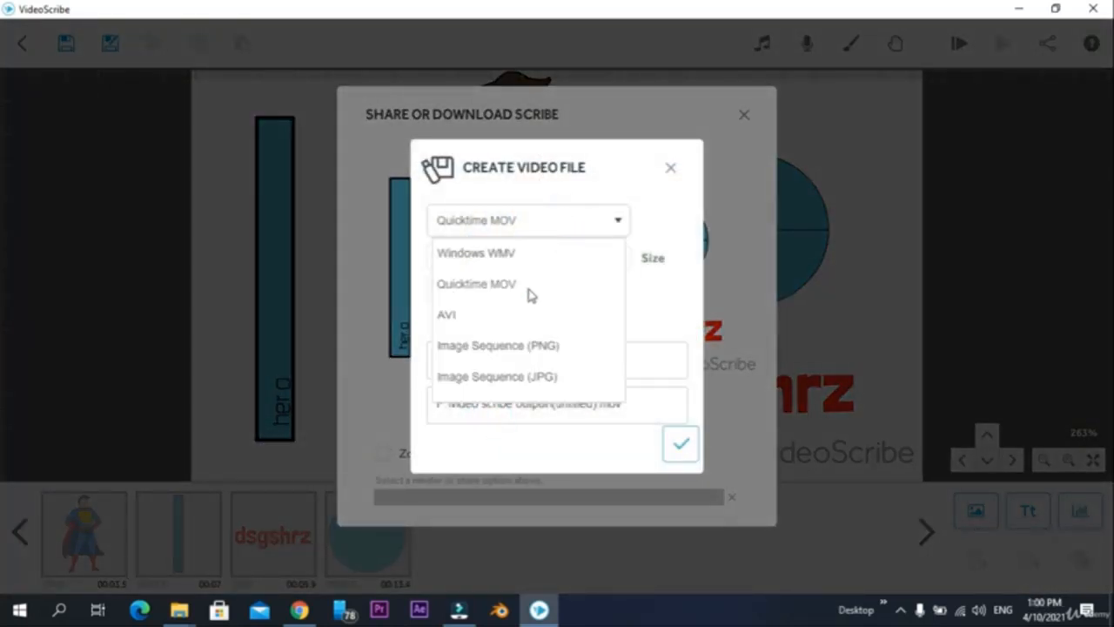
pyautogui.click(561, 224)
pyautogui.click(540, 223)
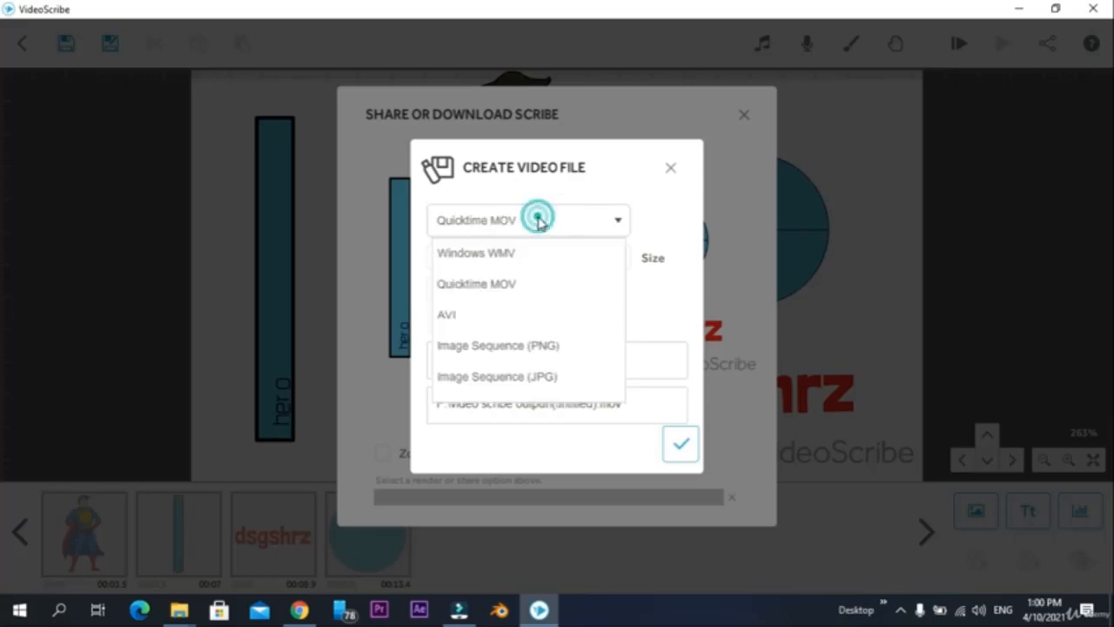
pyautogui.click(491, 259)
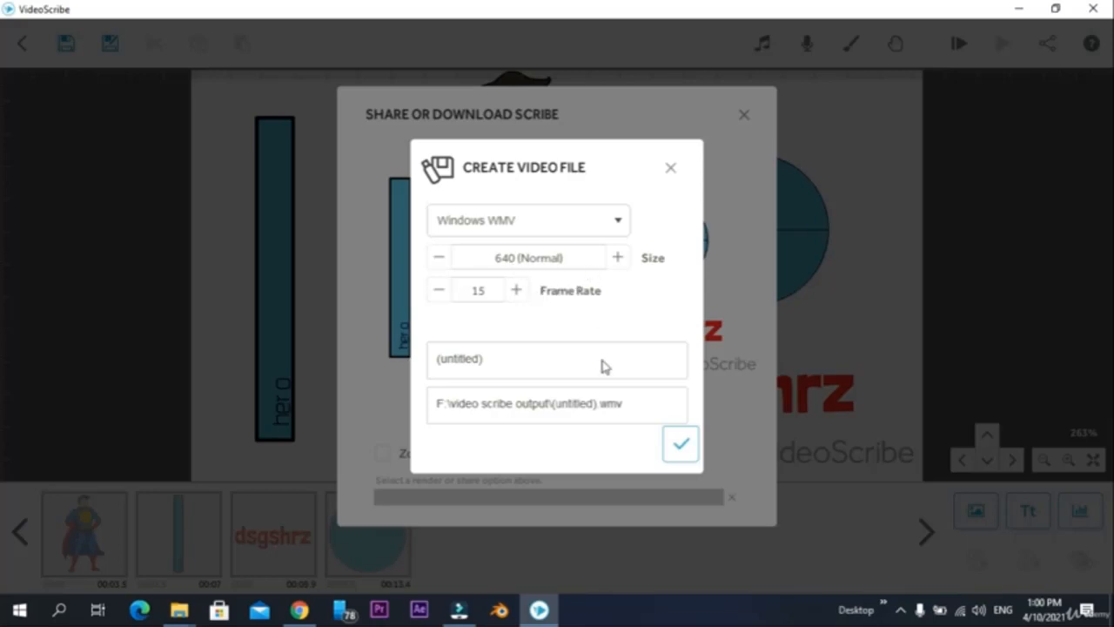
# Set the frame rate to 20, name the video file "superman" and create it
pyautogui.click(515, 291)
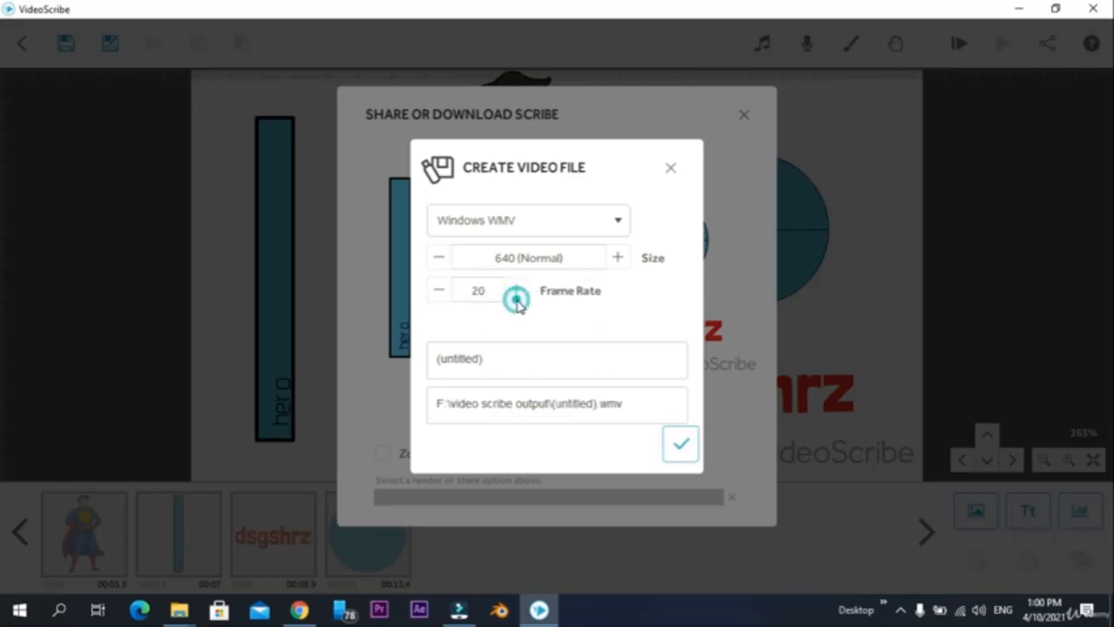
pyautogui.click(527, 365)
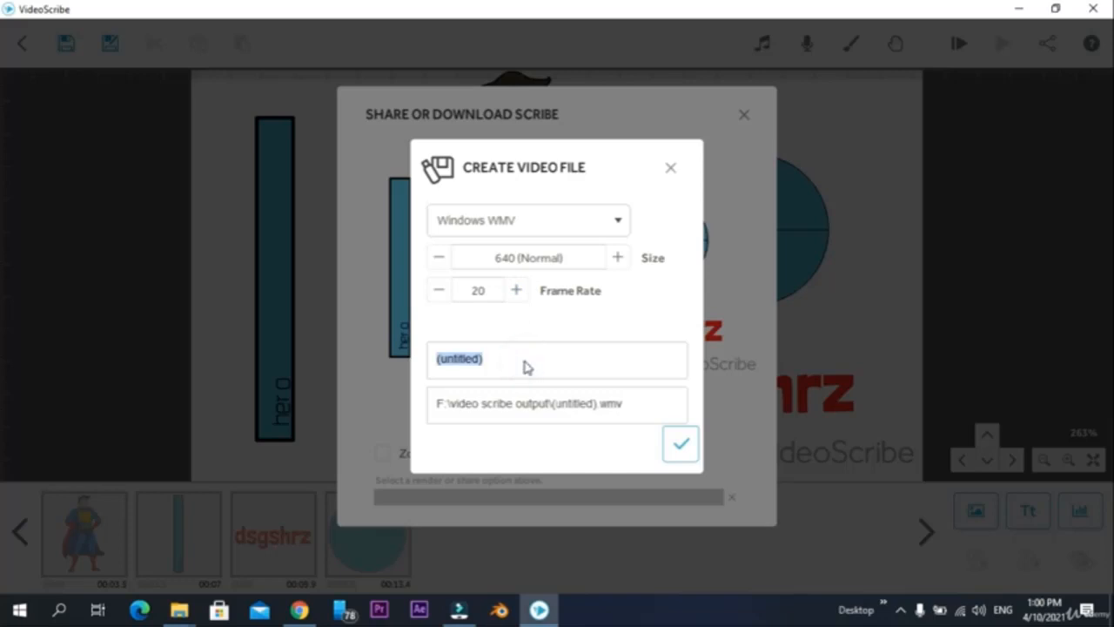
pyautogui.write('superman')
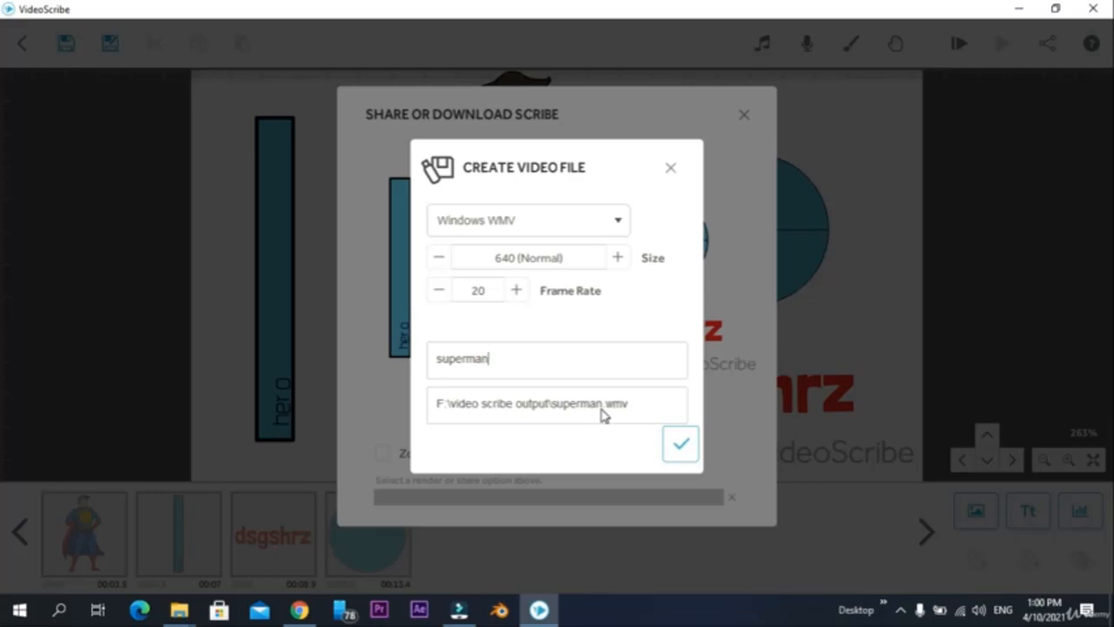
pyautogui.click(688, 454)
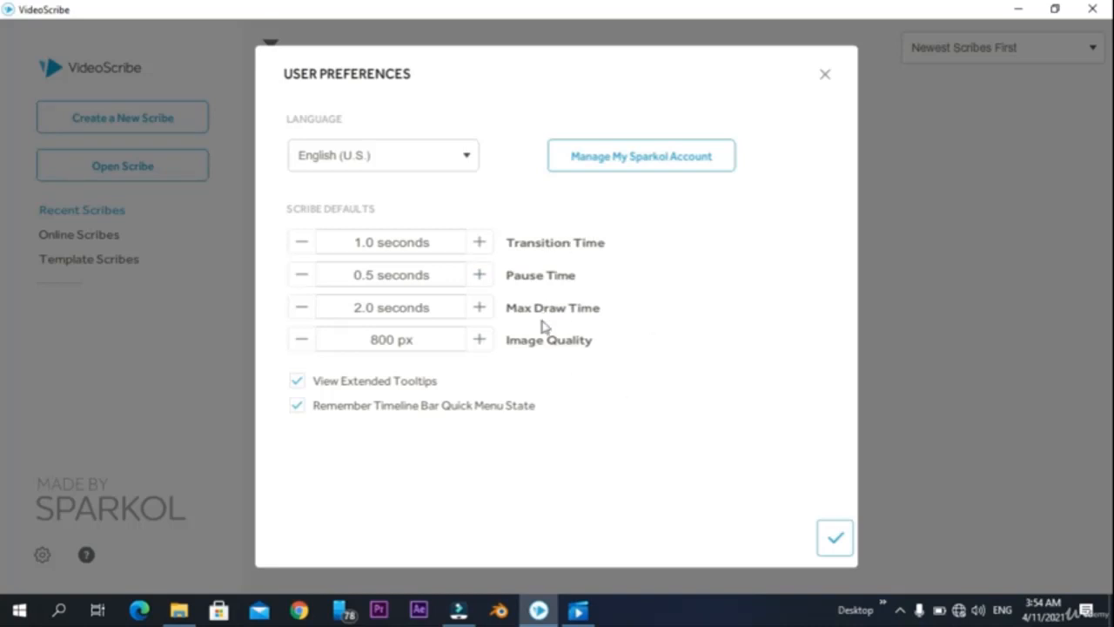
# Set the scribe defaults to a Transition Time of 2.0 seconds and a Pause Time of 2.5 seconds
pyautogui.click(477, 247)
pyautogui.click(477, 247)
pyautogui.click(478, 275)
pyautogui.click(479, 275)
pyautogui.click(478, 275)
pyautogui.click(478, 275)
# Try longer default values for the Max Draw Time, and set it back to 2.0 seconds
pyautogui.click(479, 307)
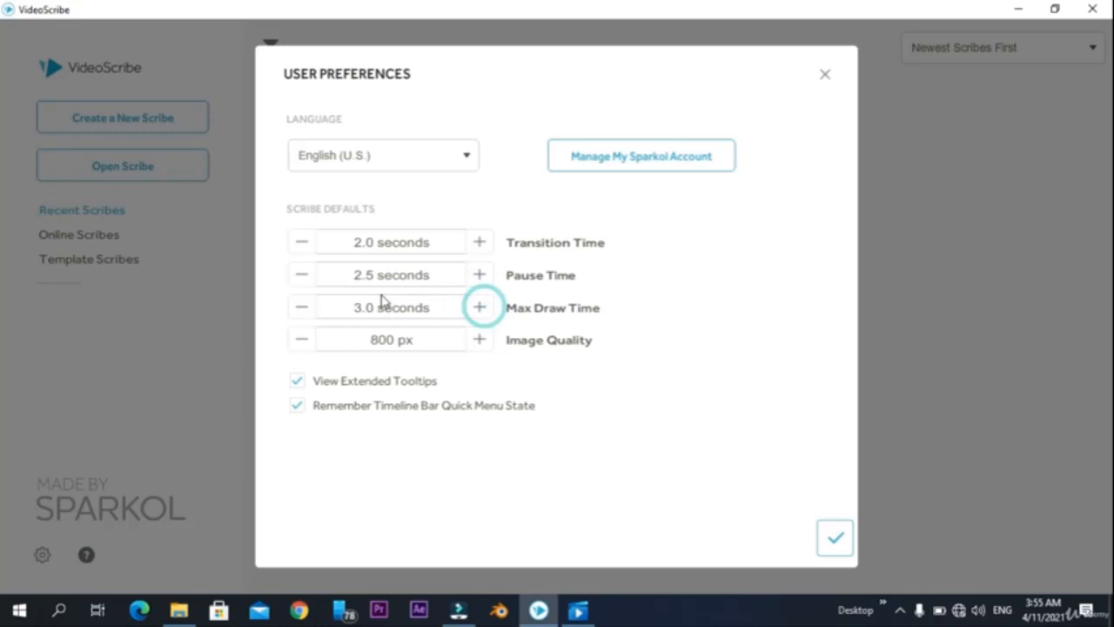
pyautogui.click(303, 310)
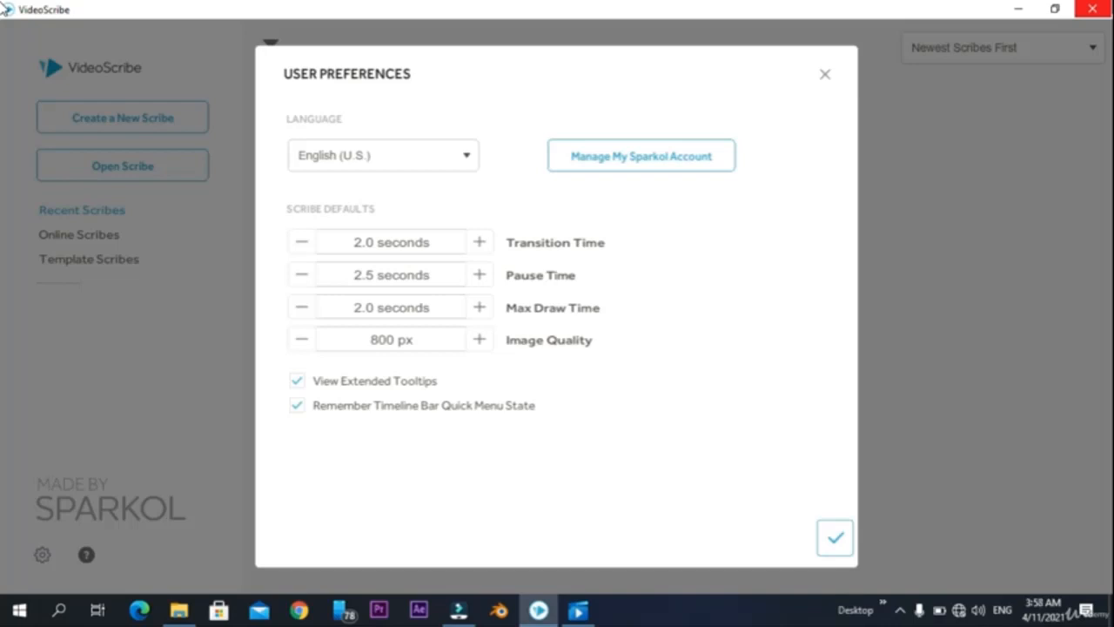
pyautogui.click(480, 310)
pyautogui.click(481, 310)
pyautogui.click(481, 310)
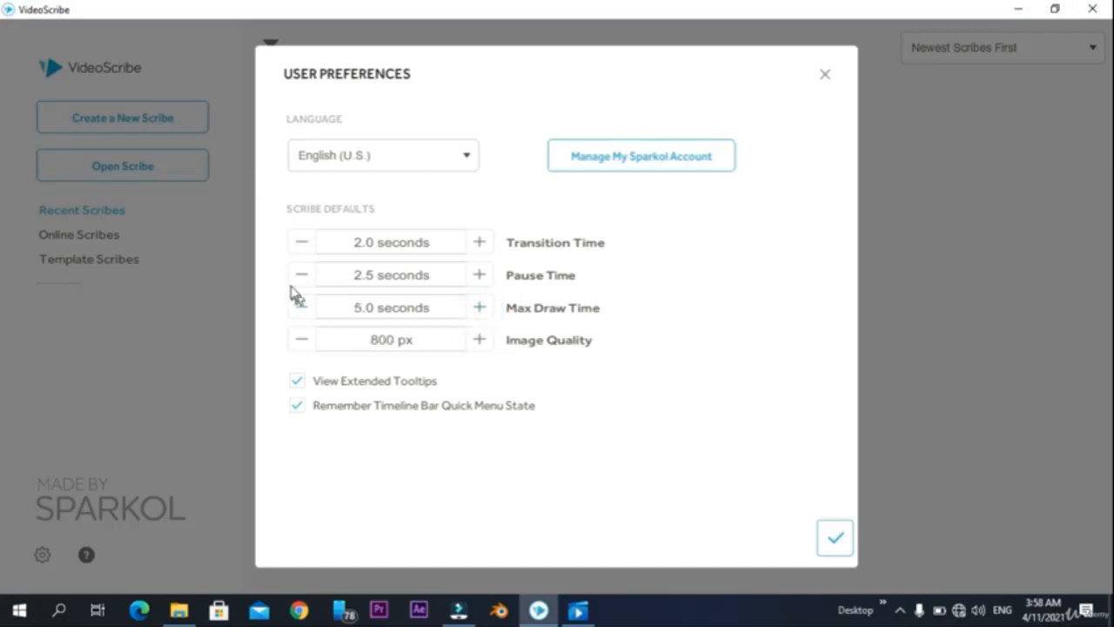
pyautogui.click(481, 310)
pyautogui.click(301, 308)
pyautogui.click(301, 308)
pyautogui.click(301, 308)
pyautogui.click(301, 309)
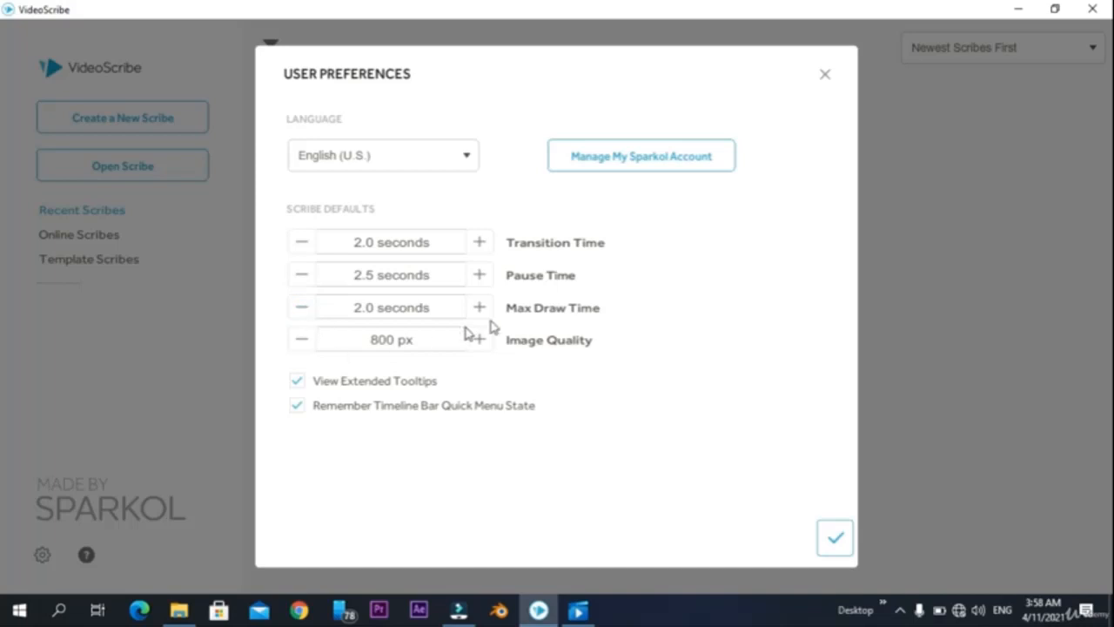
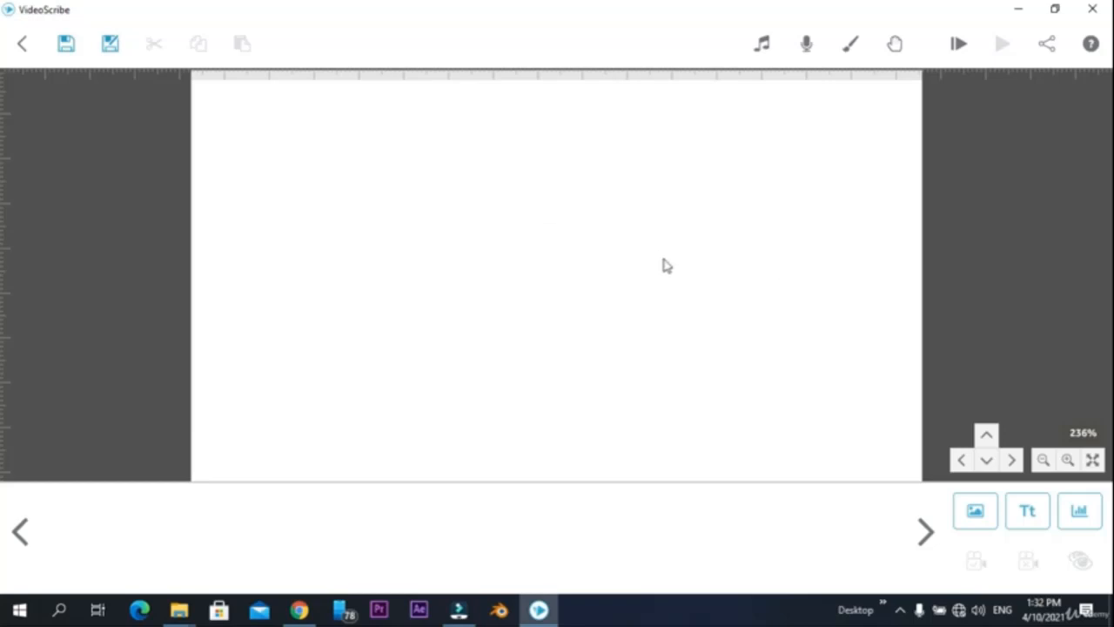
# Add the People Male image of the thinking man in a green shirt, move it toward the canvas's left side and shrink it slightly
pyautogui.click(984, 517)
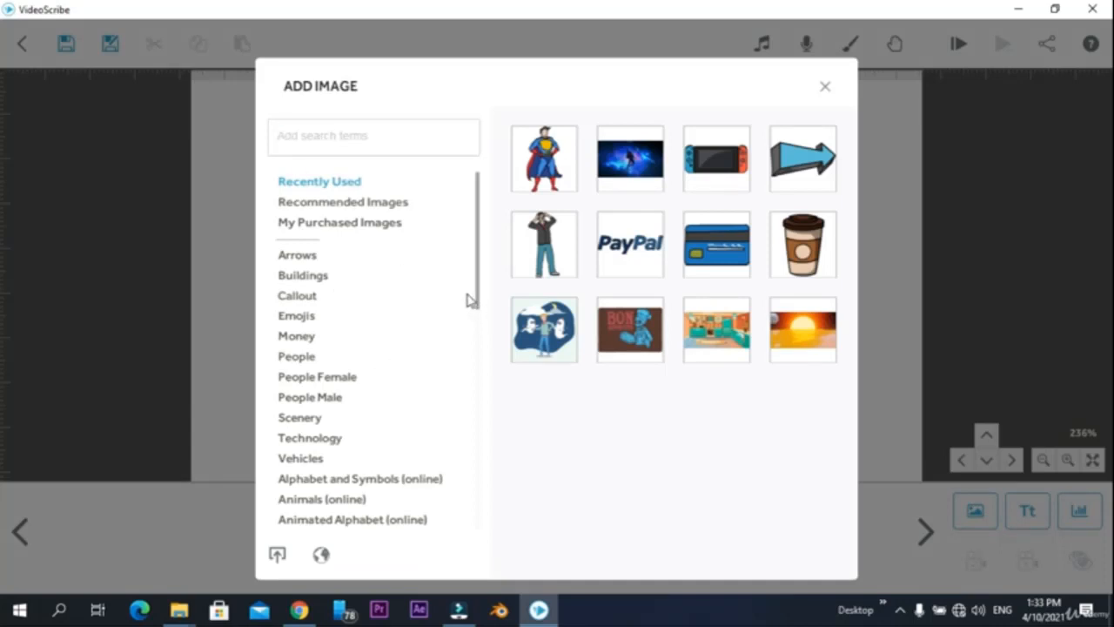
pyautogui.click(322, 400)
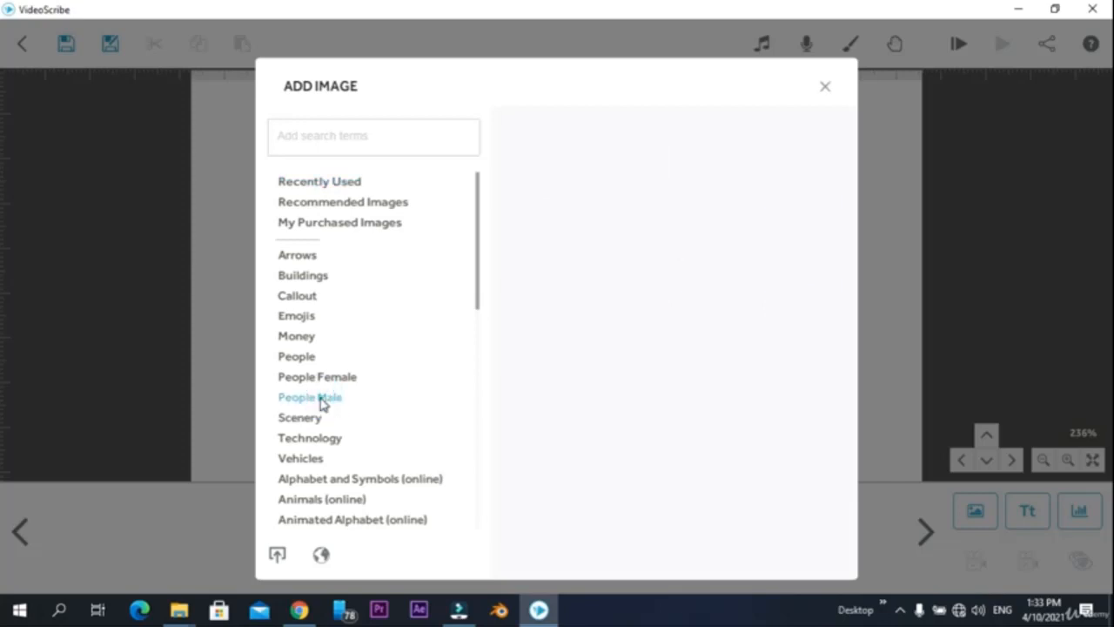
pyautogui.scroll(-1, 739, 283)
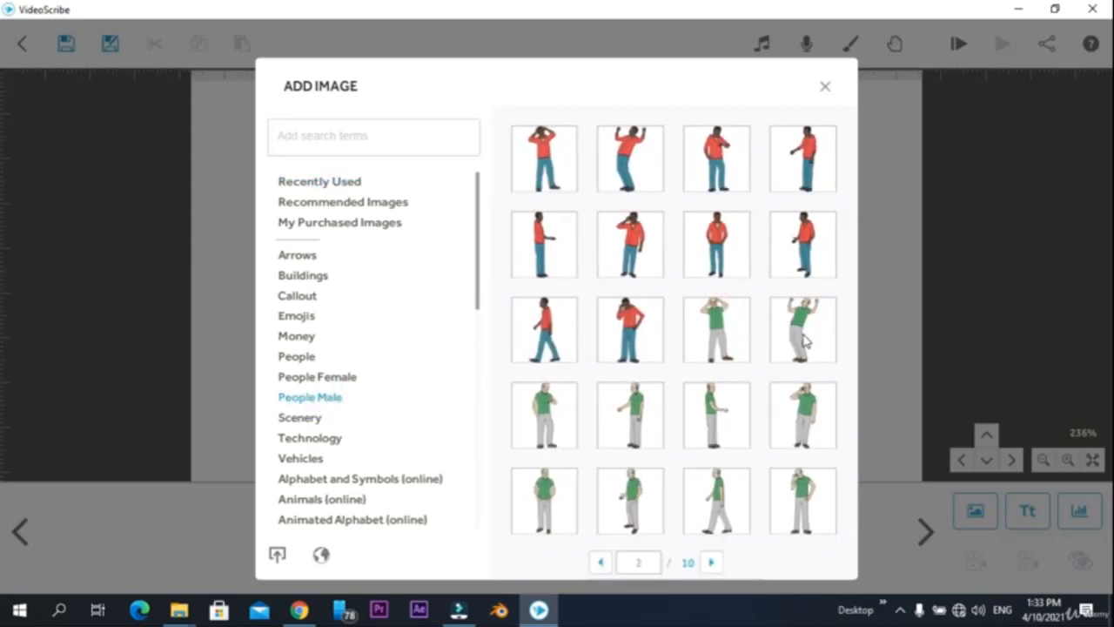
pyautogui.click(787, 495)
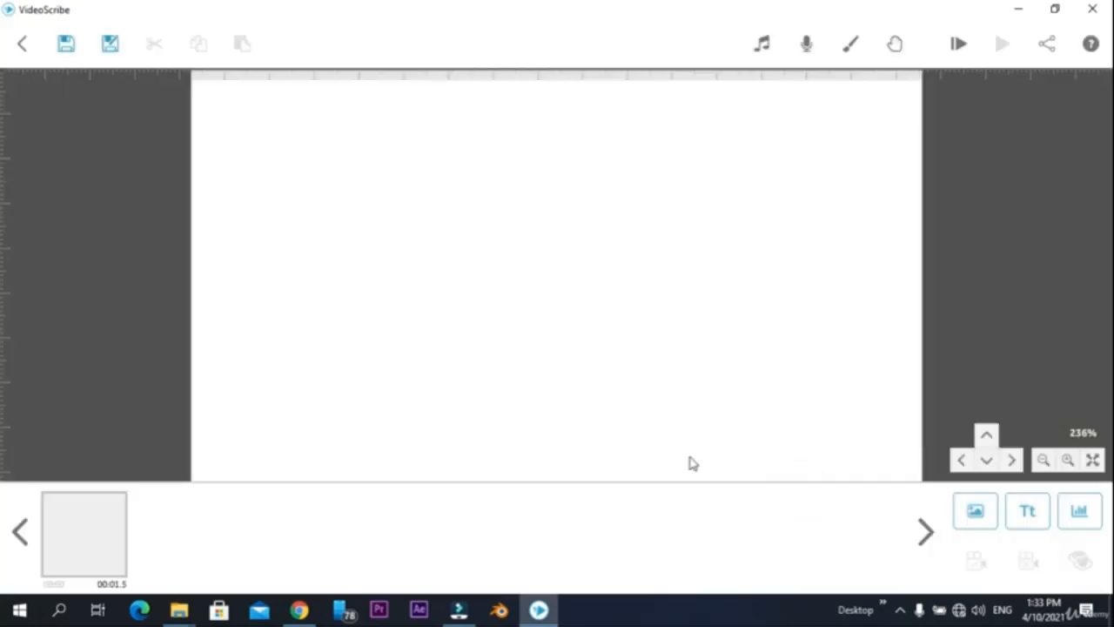
pyautogui.moveTo(529, 358); pyautogui.dragTo(348, 357)
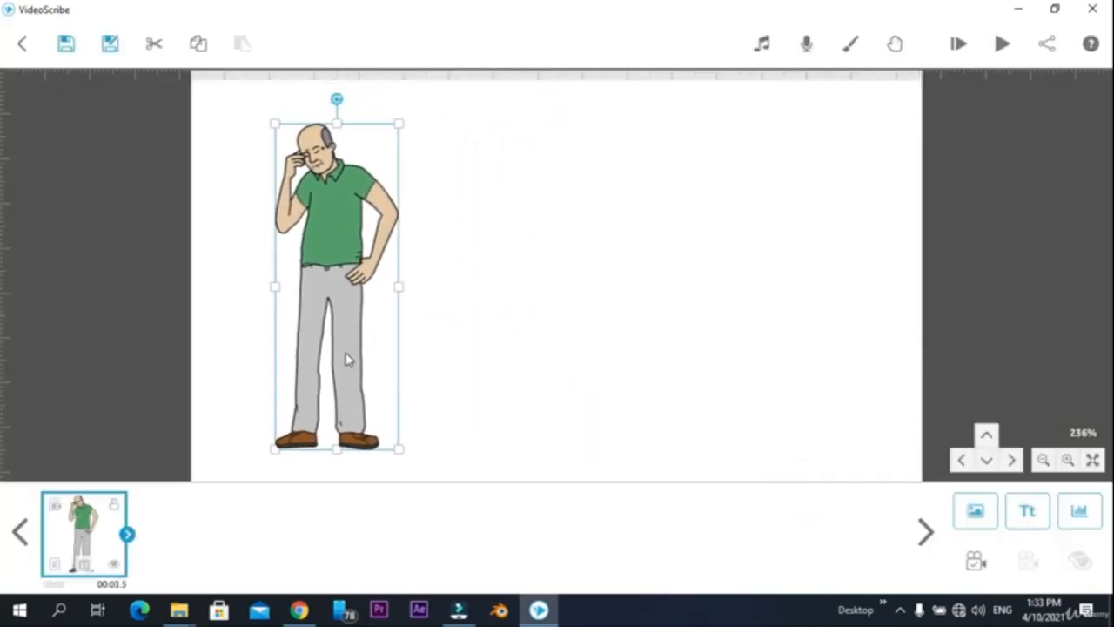
pyautogui.moveTo(402, 124); pyautogui.dragTo(391, 143)
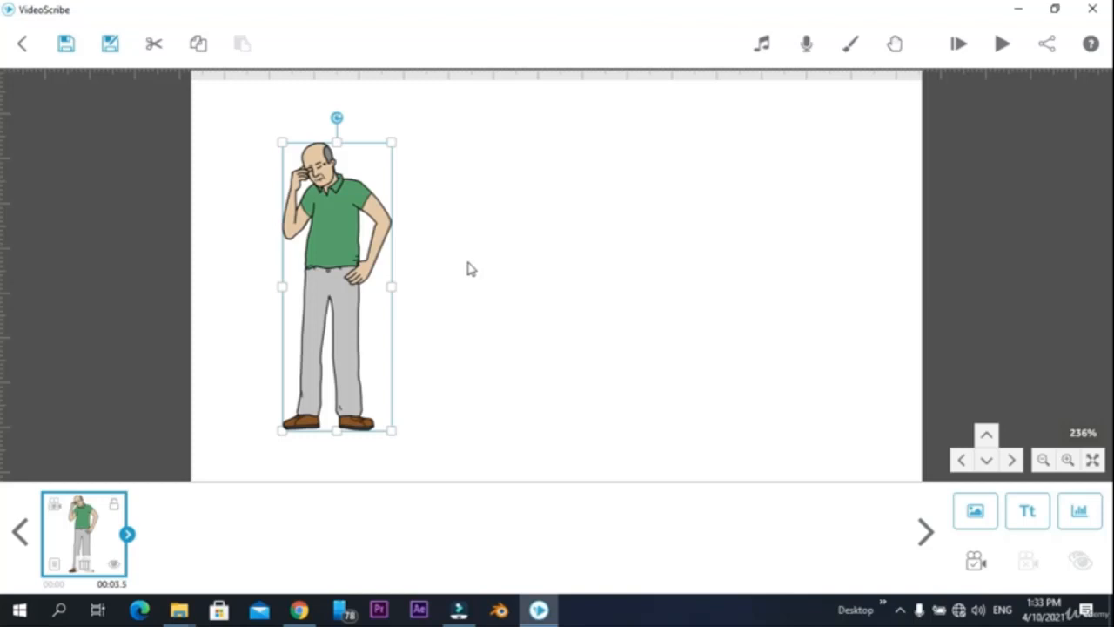
# Add the protesting crowd with blank signs from the People images, and move it further away from the green-shirted man
pyautogui.click(975, 510)
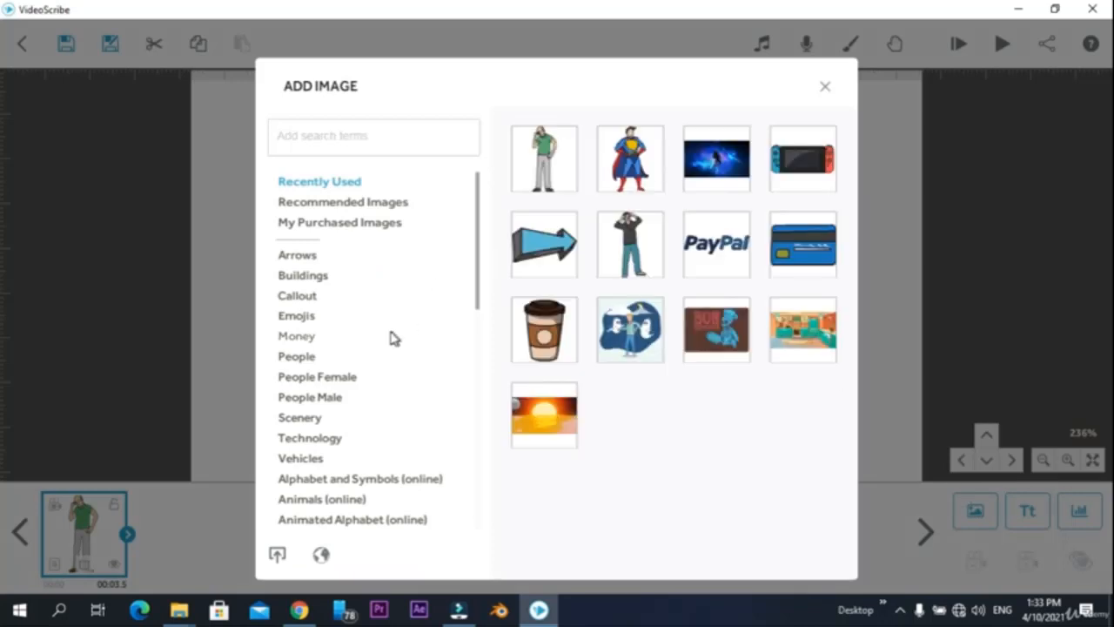
pyautogui.click(300, 359)
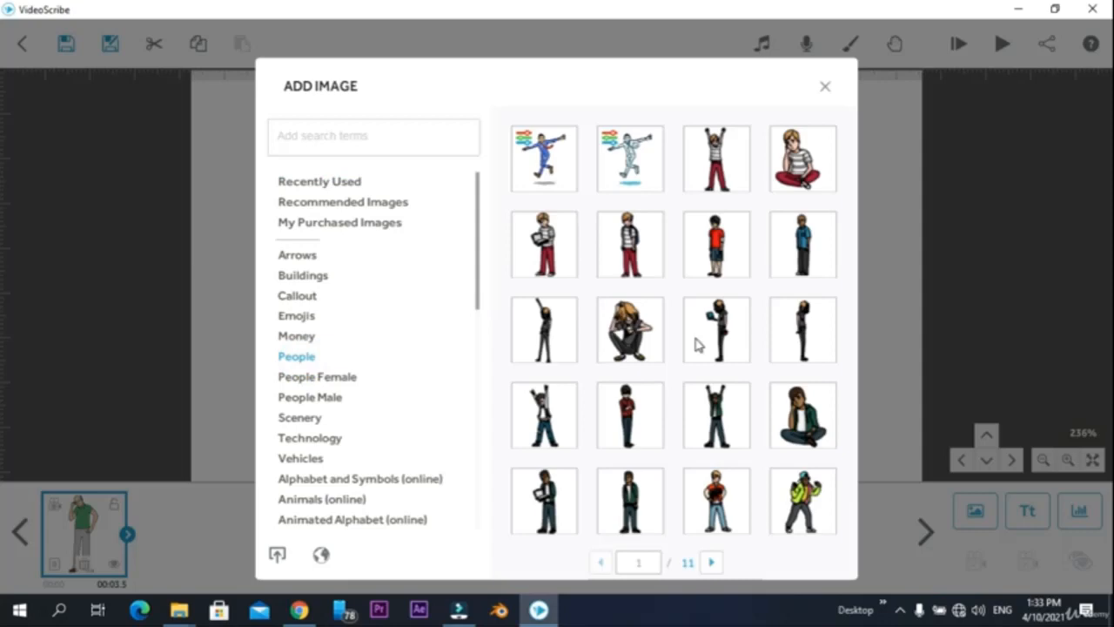
pyautogui.scroll(-4, 696, 344)
pyautogui.scroll(-5, 789, 418)
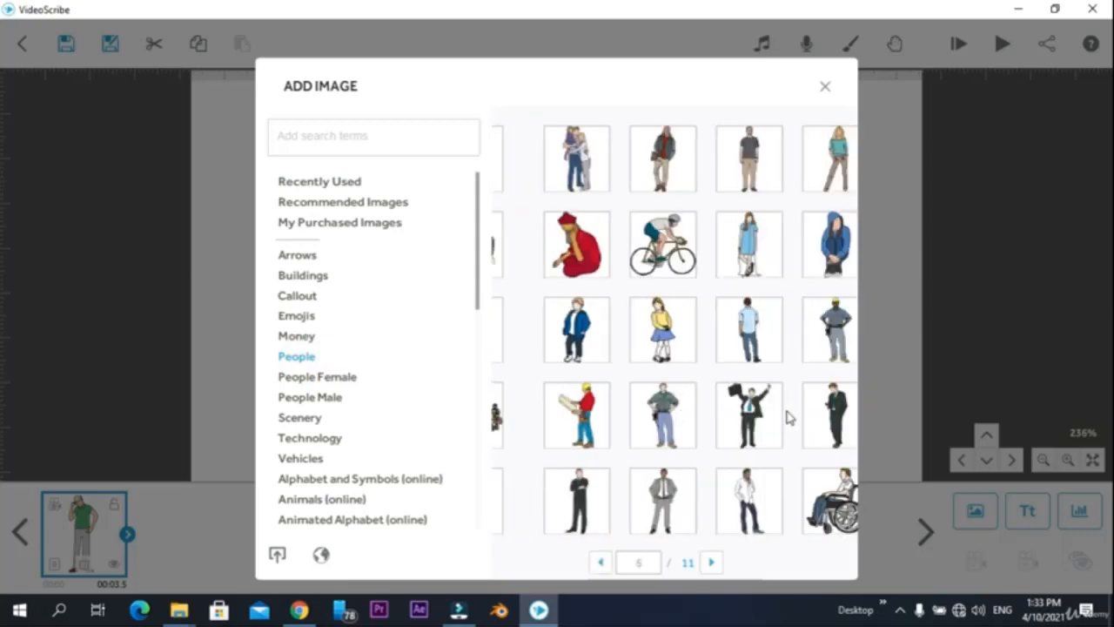
pyautogui.scroll(-1, 788, 418)
pyautogui.click(629, 418)
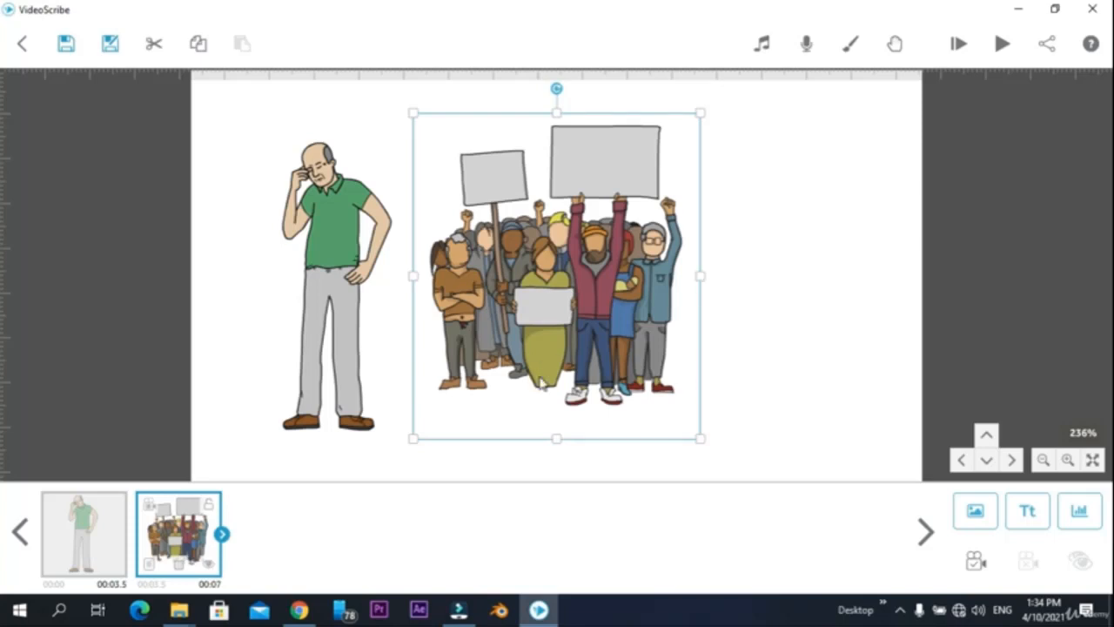
pyautogui.moveTo(595, 319); pyautogui.dragTo(674, 329)
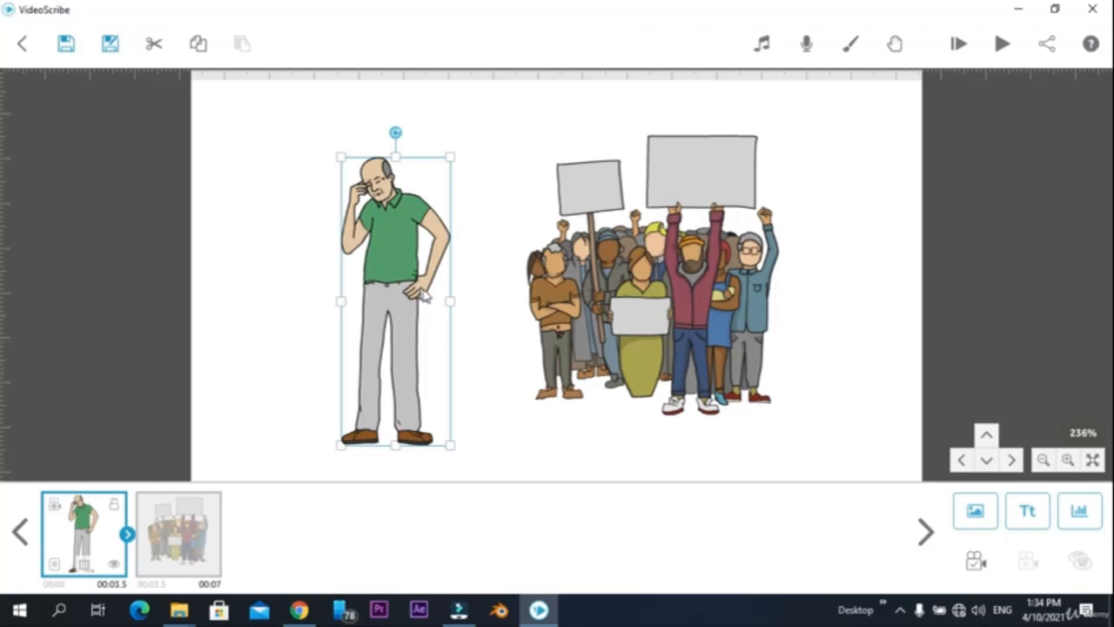
# Set the camera to the current position for the thinking man and for the protesting crowd
pyautogui.click(975, 573)
pyautogui.click(736, 309)
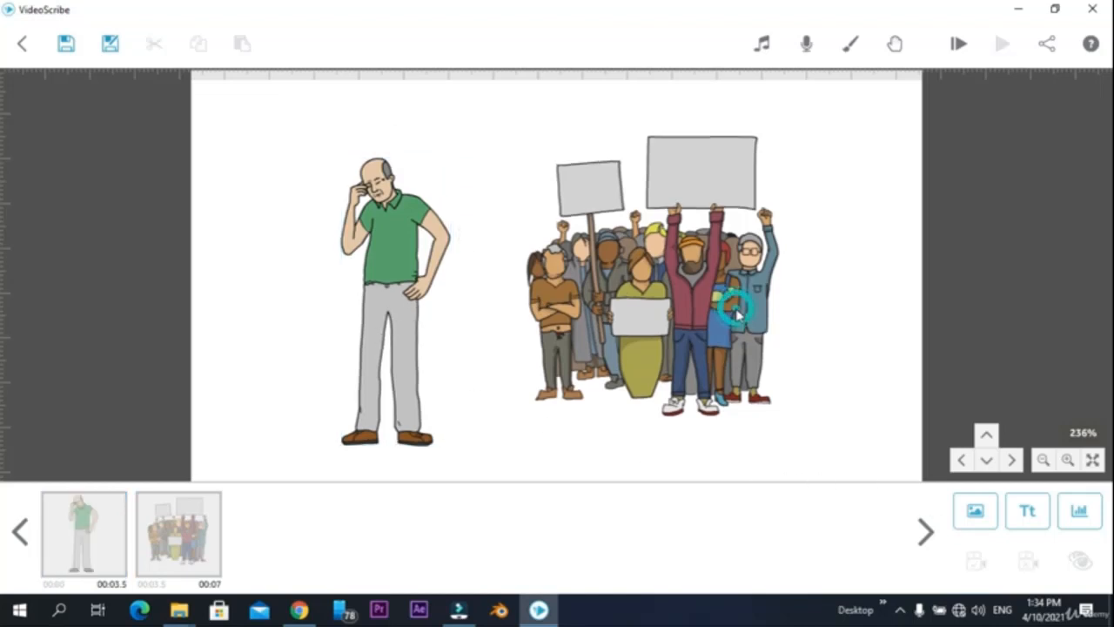
pyautogui.click(619, 266)
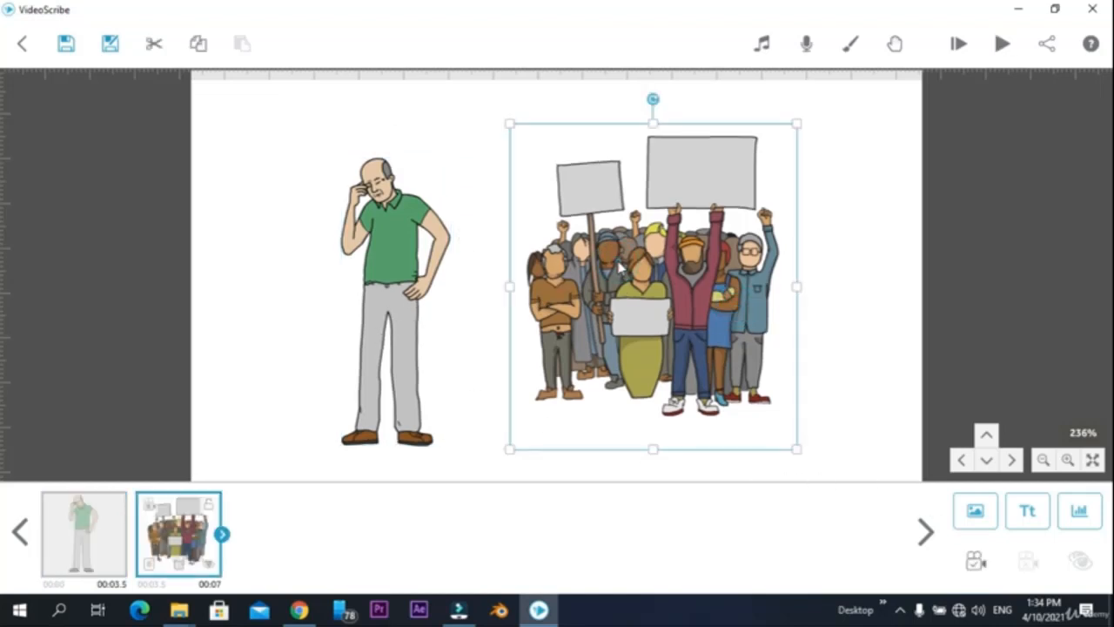
pyautogui.click(989, 572)
# Add the People Male image of the green-shirted man holding his head, on the empty canvas area beyond the crowd
pyautogui.moveTo(873, 318); pyautogui.dragTo(391, 332)
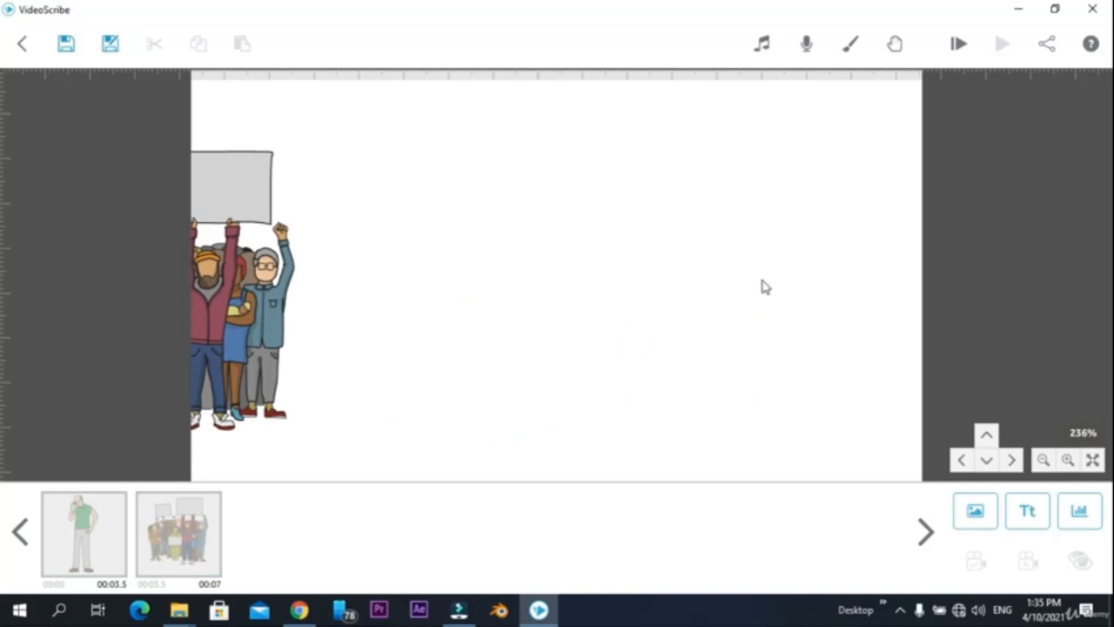
pyautogui.moveTo(761, 278); pyautogui.dragTo(642, 288)
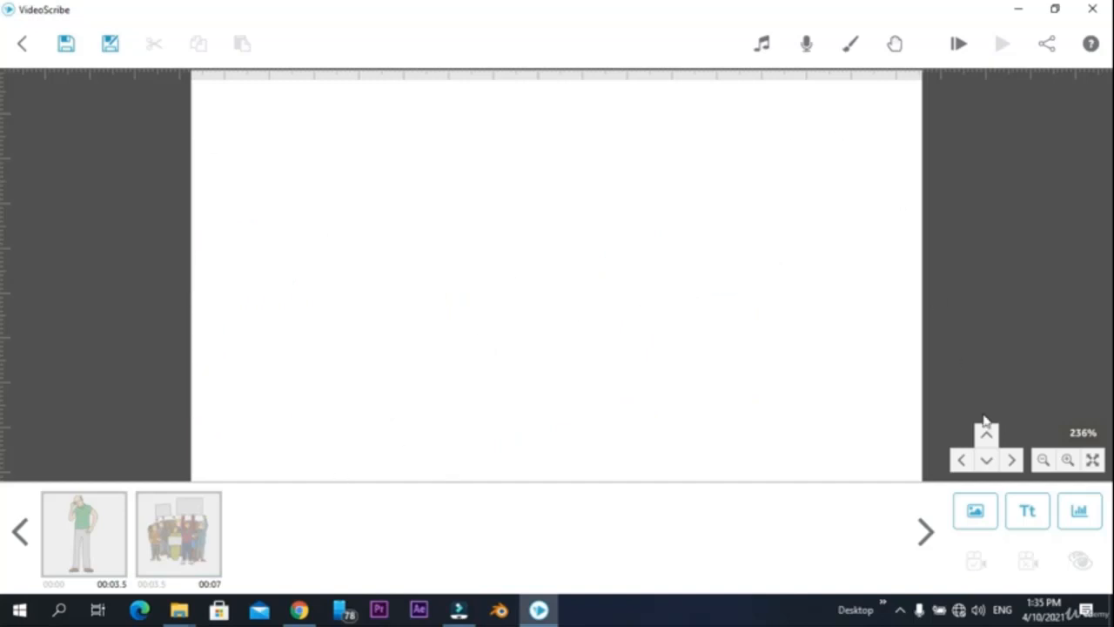
pyautogui.click(972, 523)
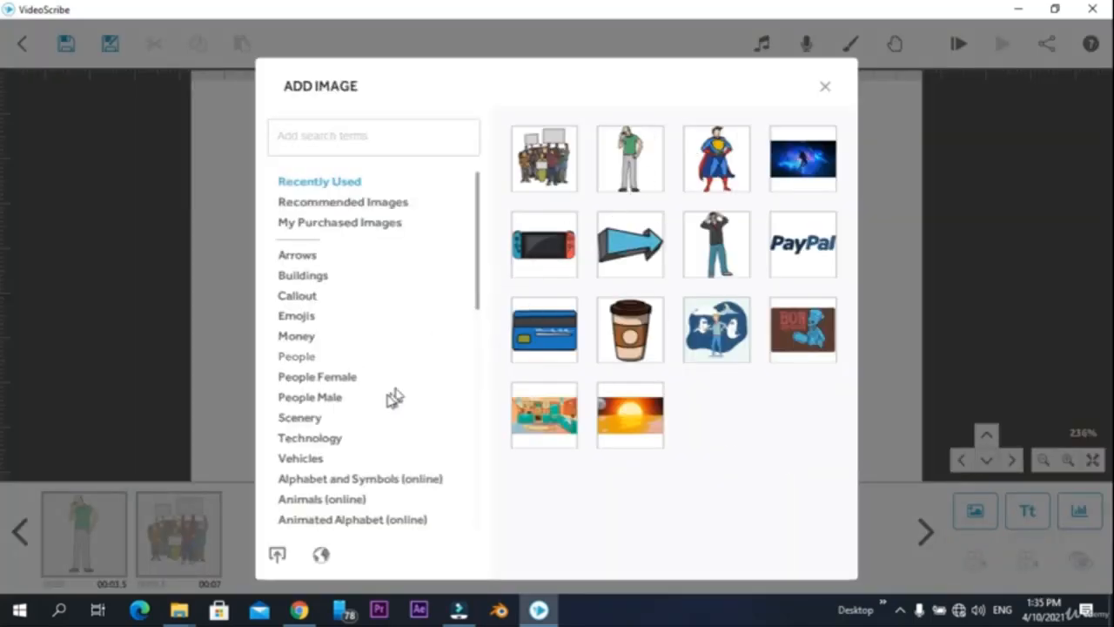
pyautogui.click(310, 397)
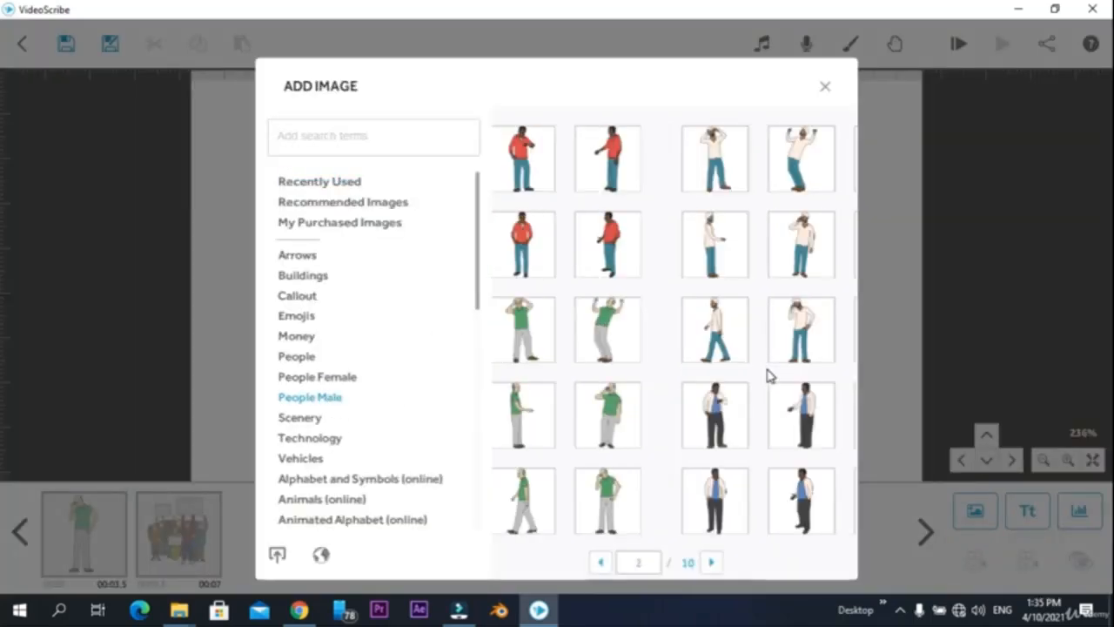
pyautogui.click(722, 333)
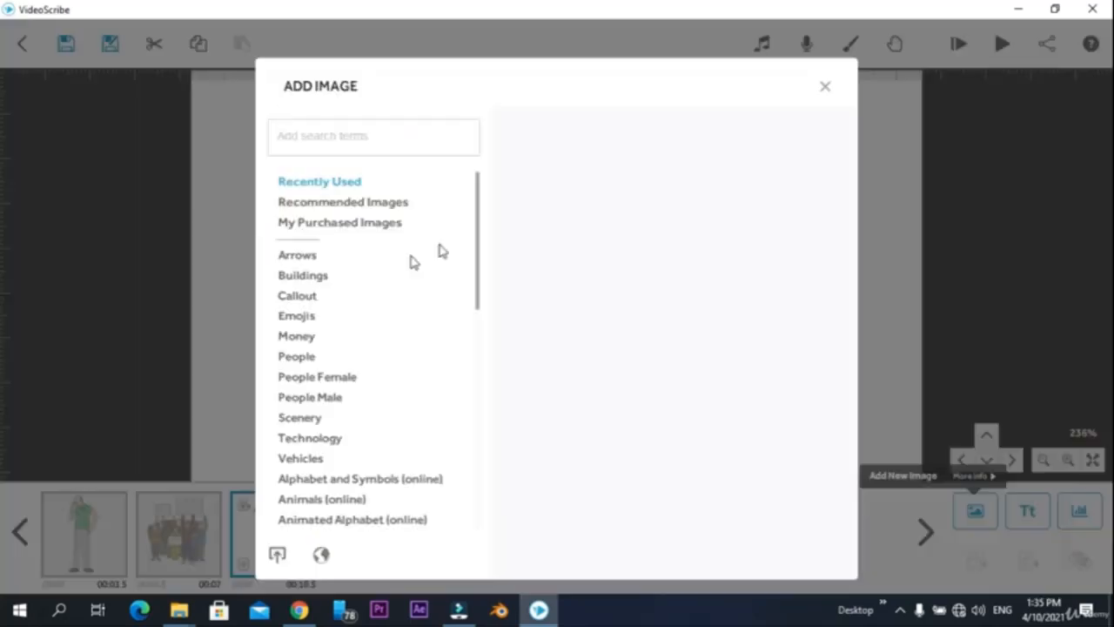
# Add the coloured Scenery image of a city park with trees, pond and playground to the same scene
pyautogui.click(300, 417)
pyautogui.scroll(-3, 741, 288)
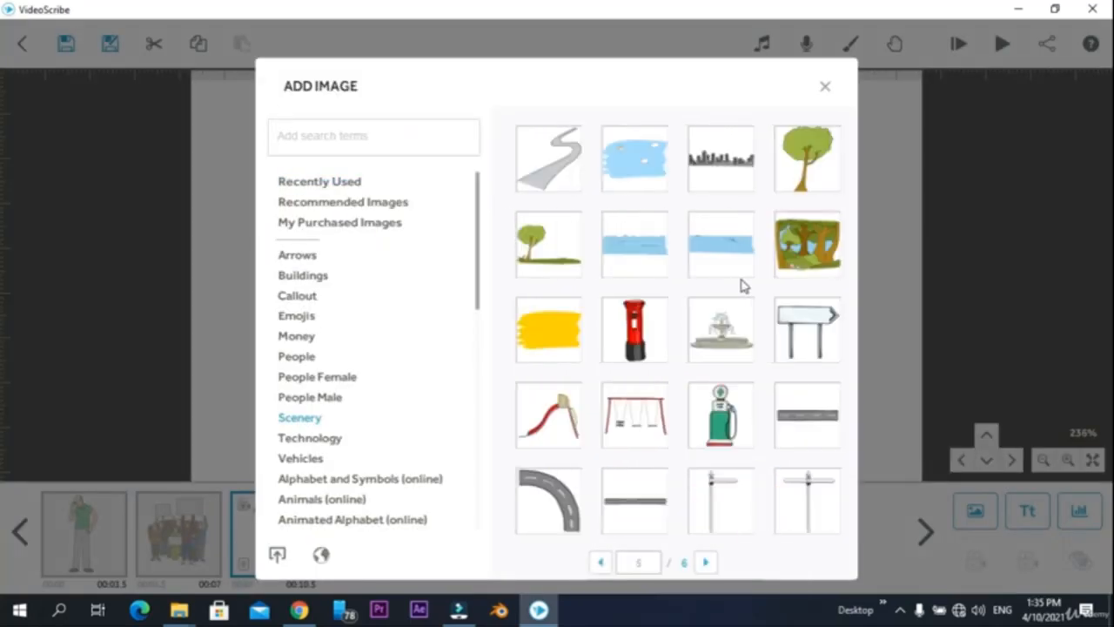
pyautogui.scroll(2, 741, 288)
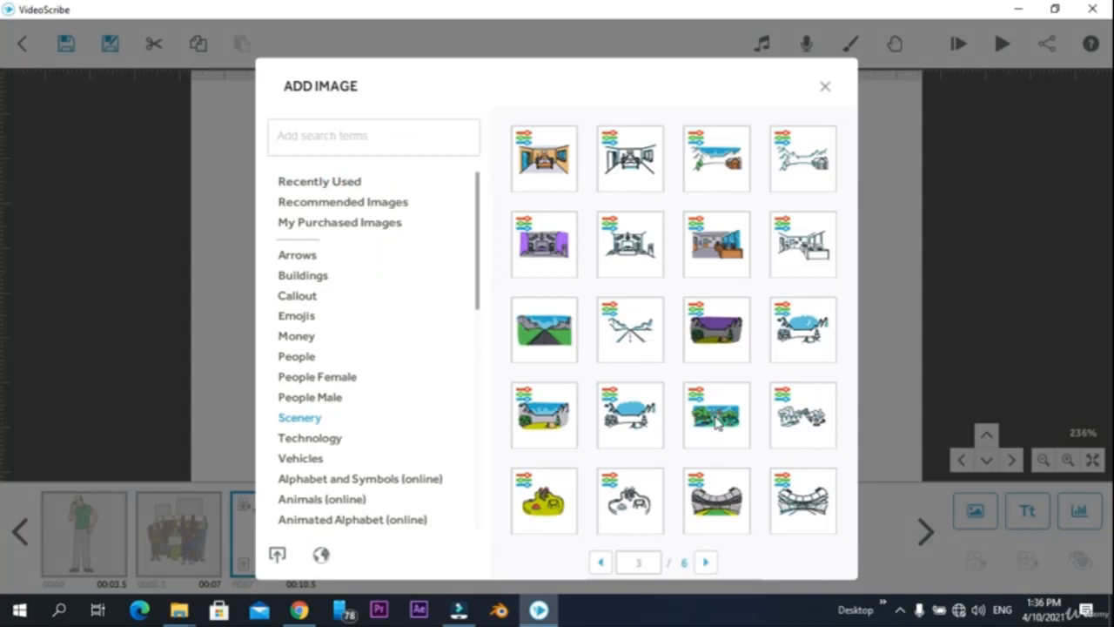
pyautogui.click(716, 421)
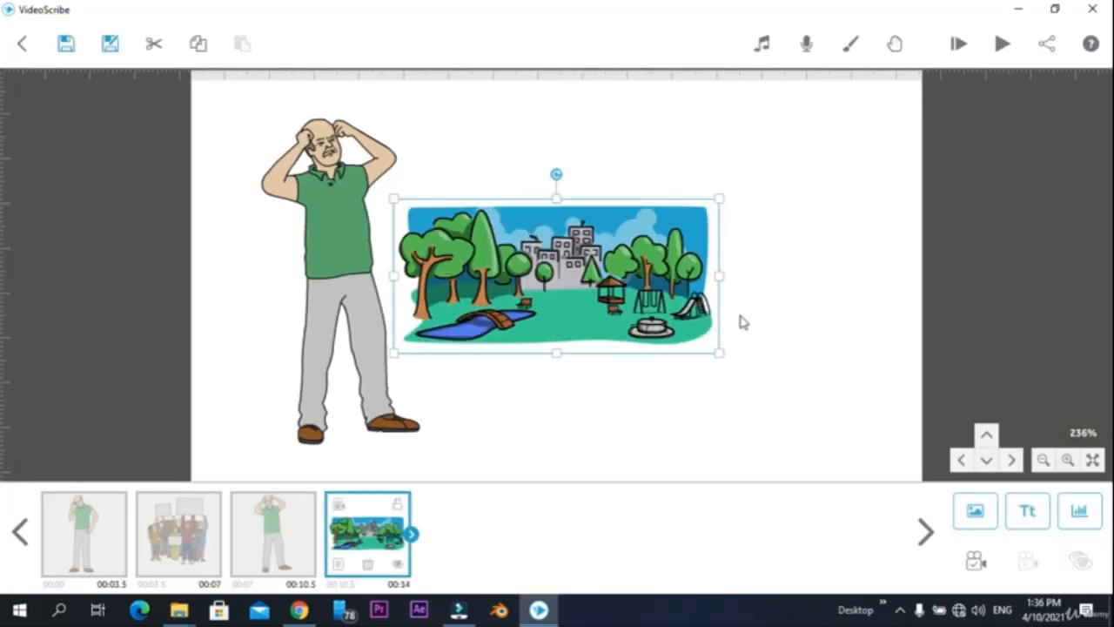
# Enlarge the city park image and place it beside the green-shirted man holding his head
pyautogui.moveTo(721, 352); pyautogui.dragTo(752, 383)
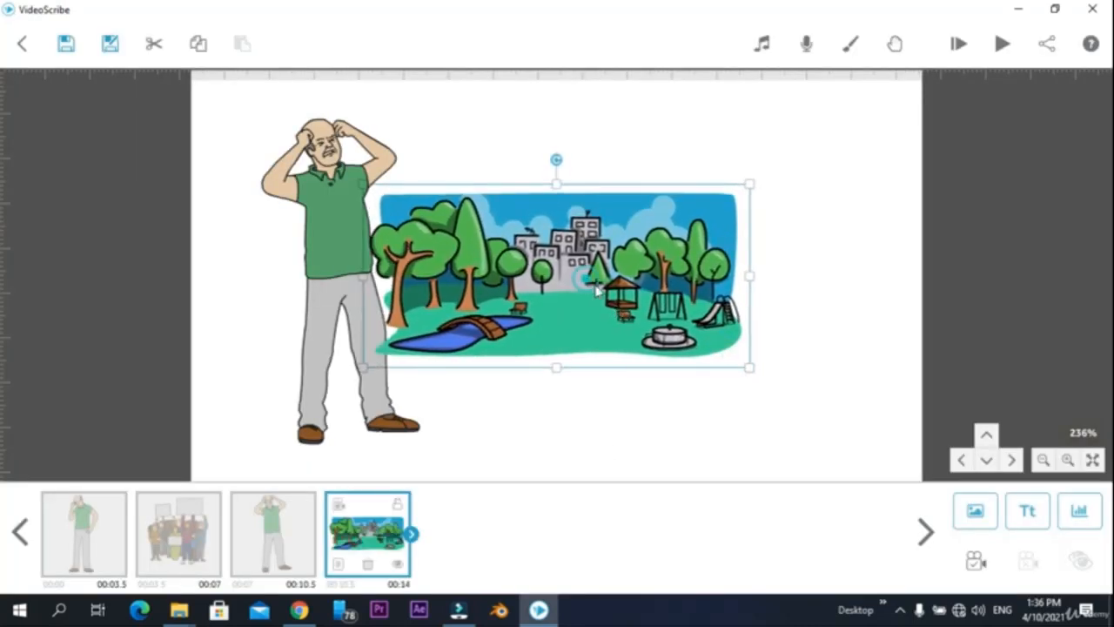
pyautogui.moveTo(592, 286); pyautogui.dragTo(687, 269)
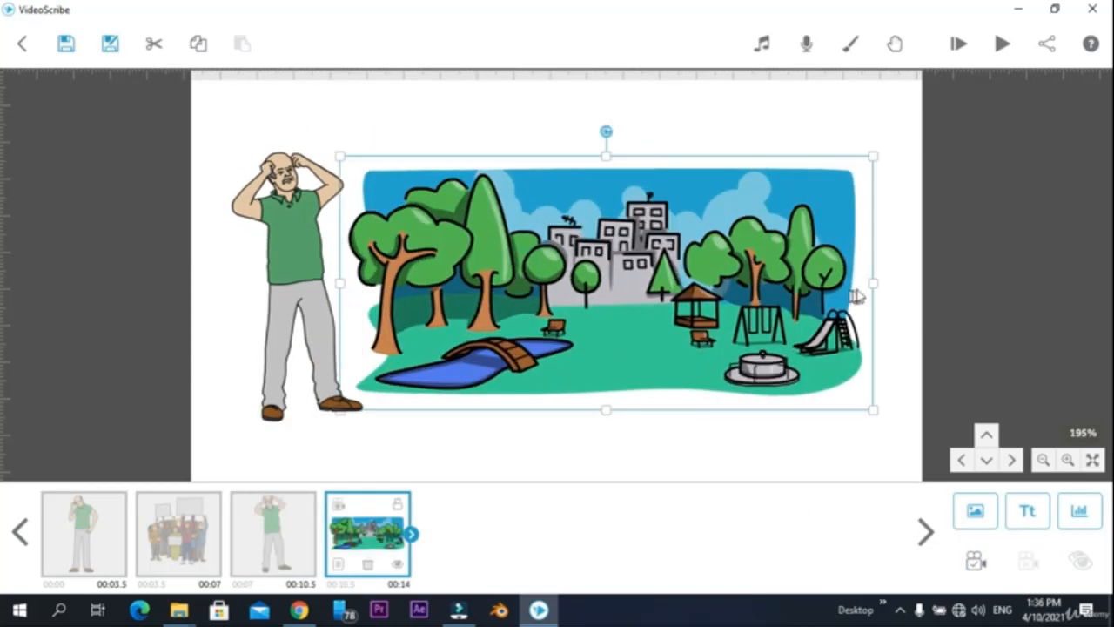
pyautogui.click(831, 456)
# Build a scene beyond the park with the backpack boy, the sitting boy, the huddled long-haired girl and the walking green-shirted man
pyautogui.moveTo(831, 456); pyautogui.dragTo(132, 474)
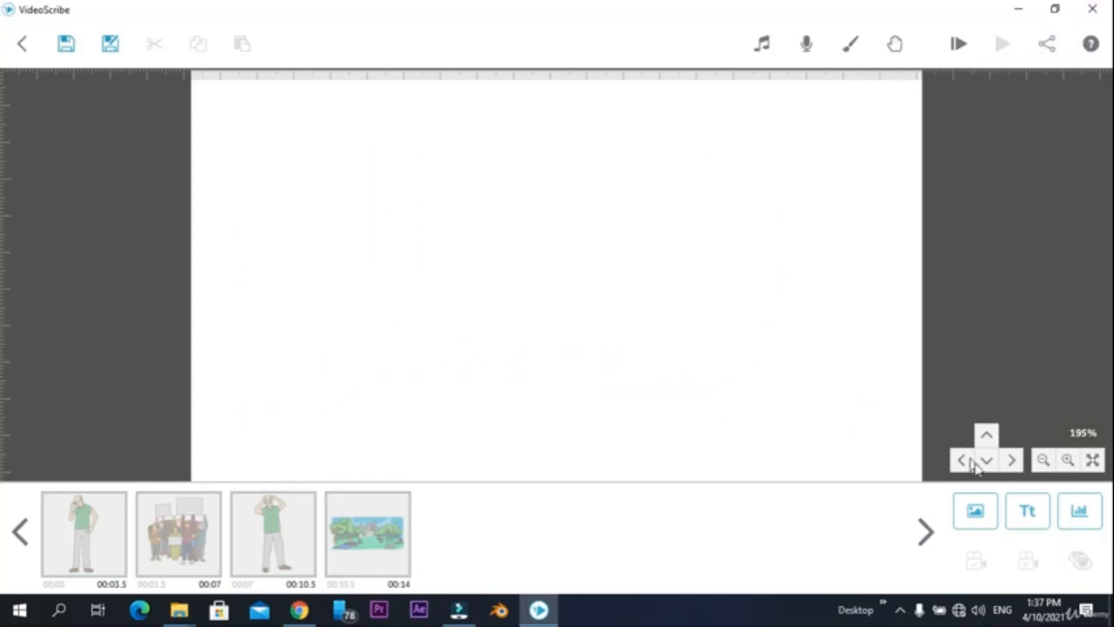
pyautogui.click(979, 513)
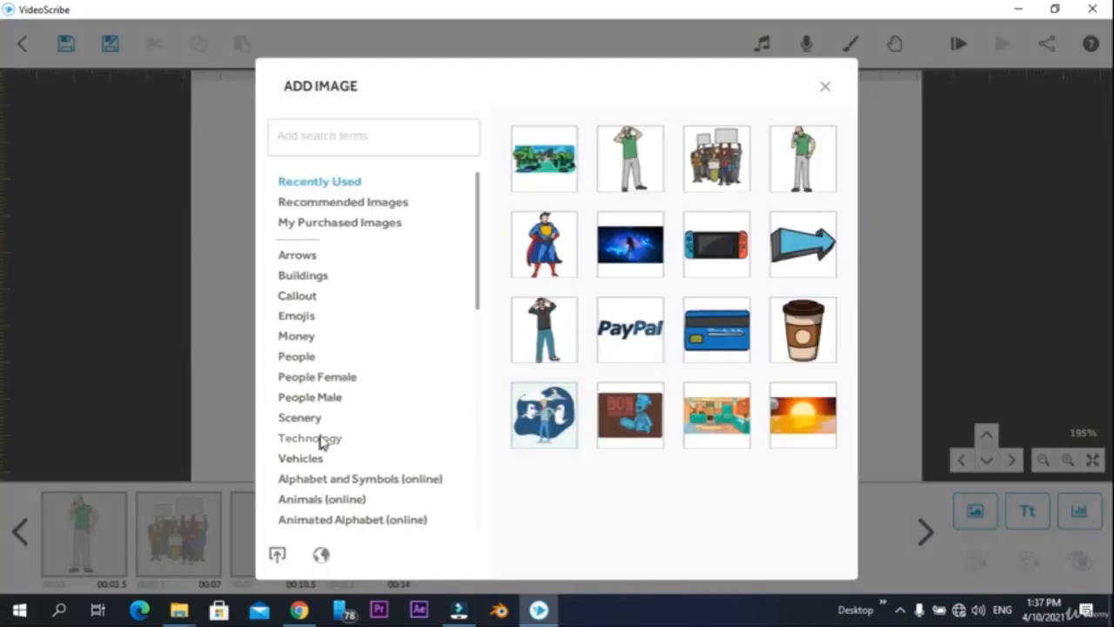
pyautogui.click(298, 358)
pyautogui.click(638, 252)
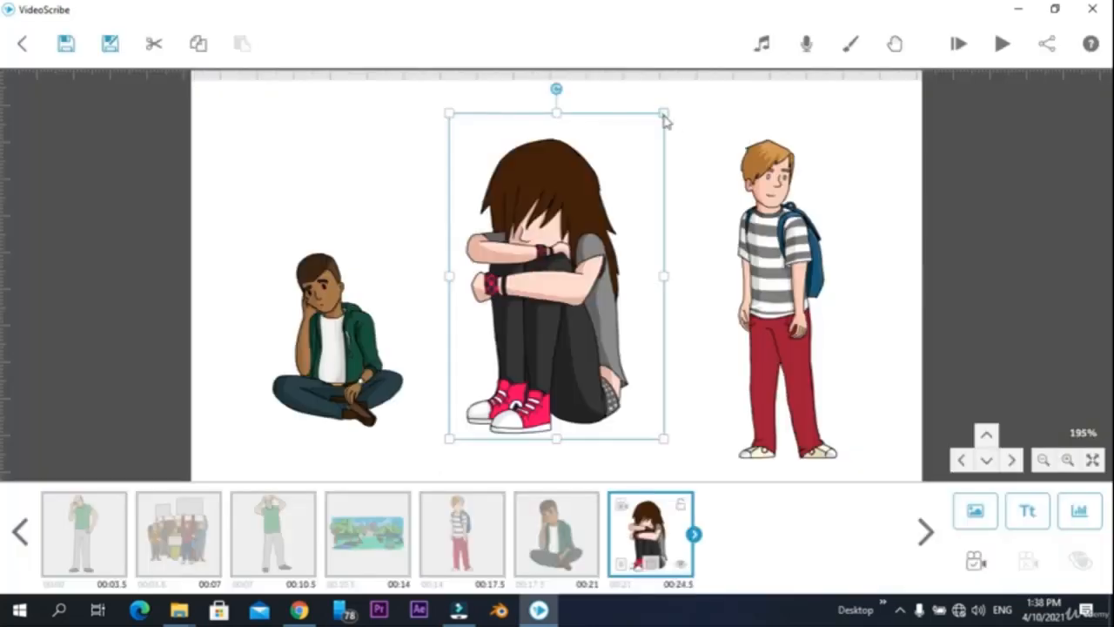
pyautogui.click(975, 510)
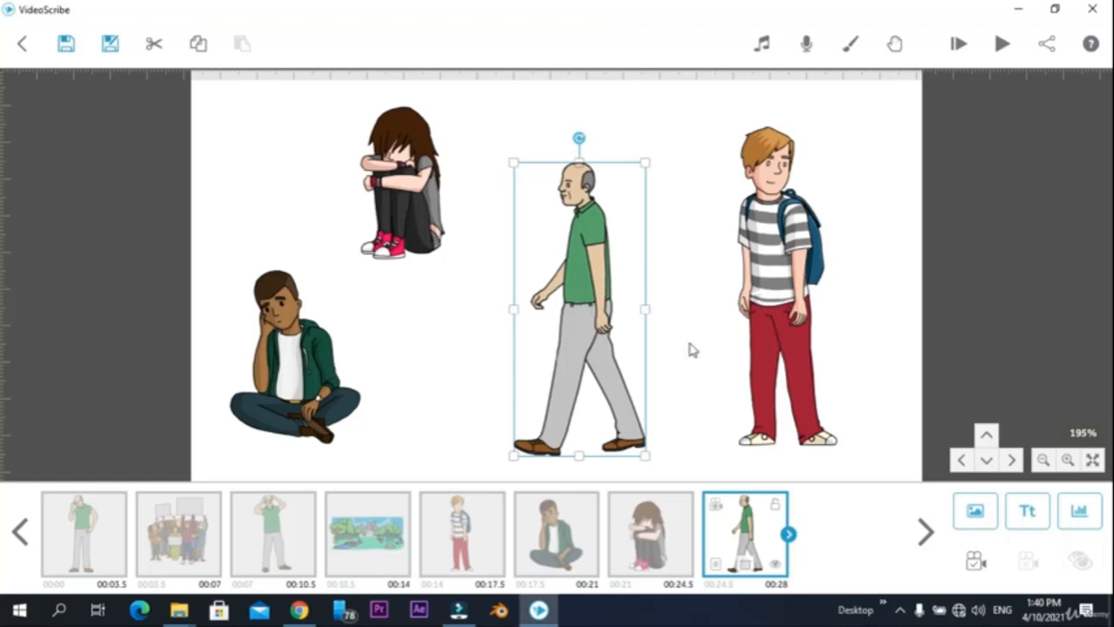
pyautogui.click(862, 308)
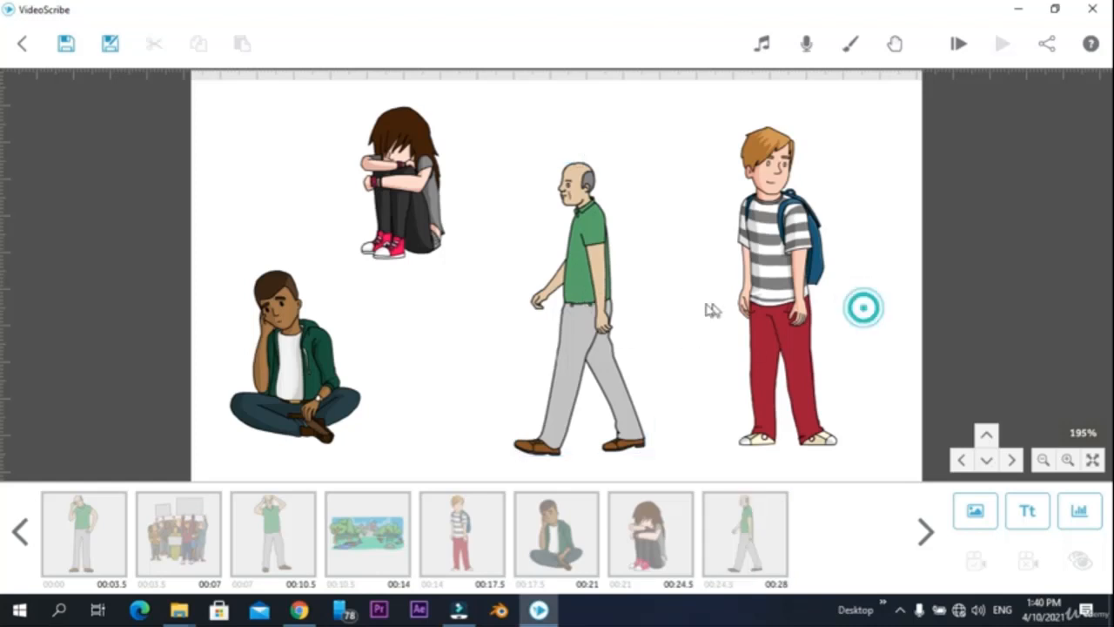
# Build another scene with the People Male green-shirted man raising his arms, the city park, and the large People crowd above it
pyautogui.click(978, 514)
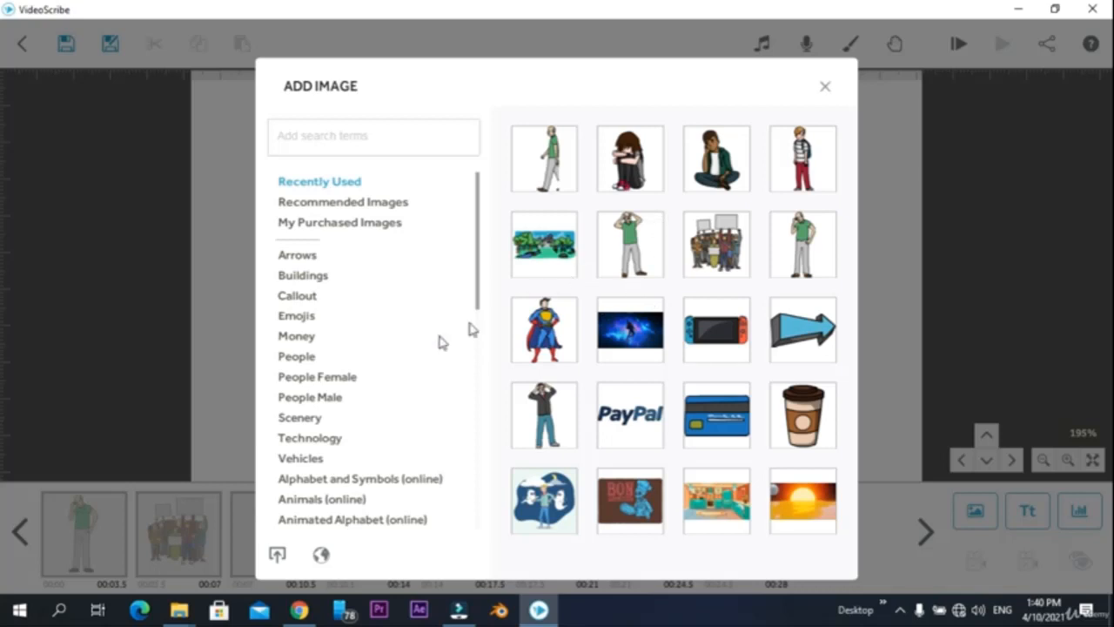
pyautogui.click(316, 406)
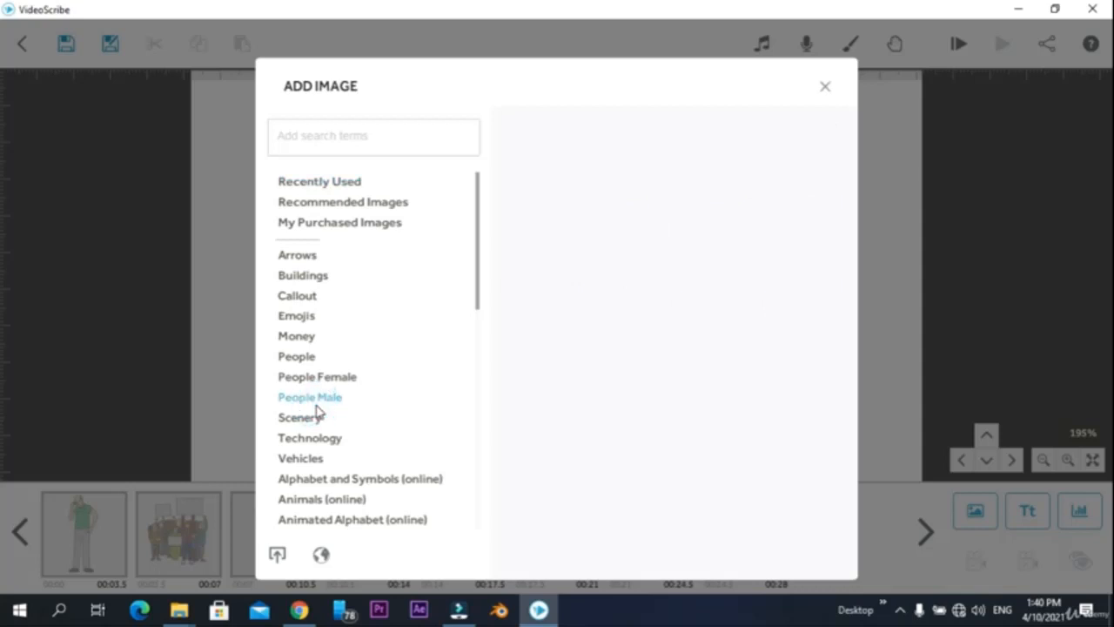
pyautogui.scroll(-1, 656, 319)
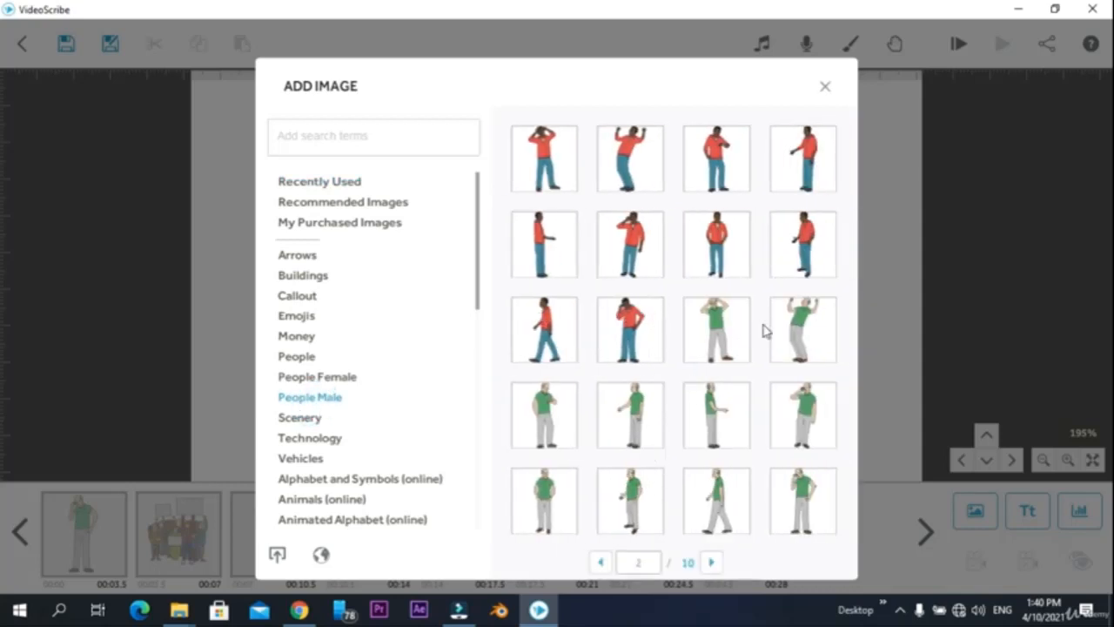
pyautogui.click(806, 348)
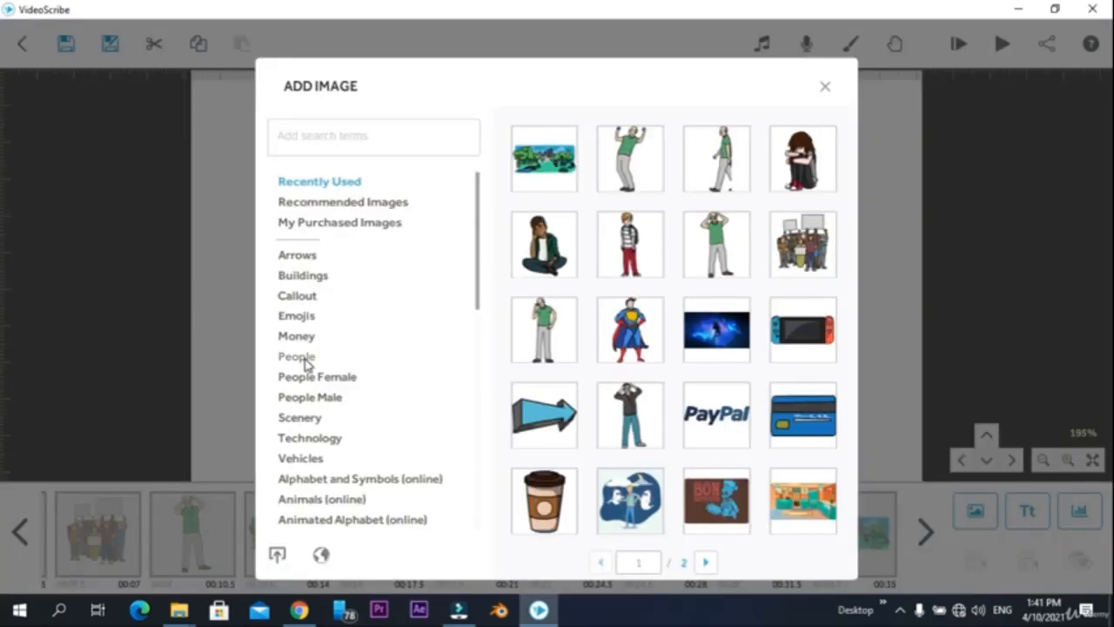
pyautogui.click(305, 360)
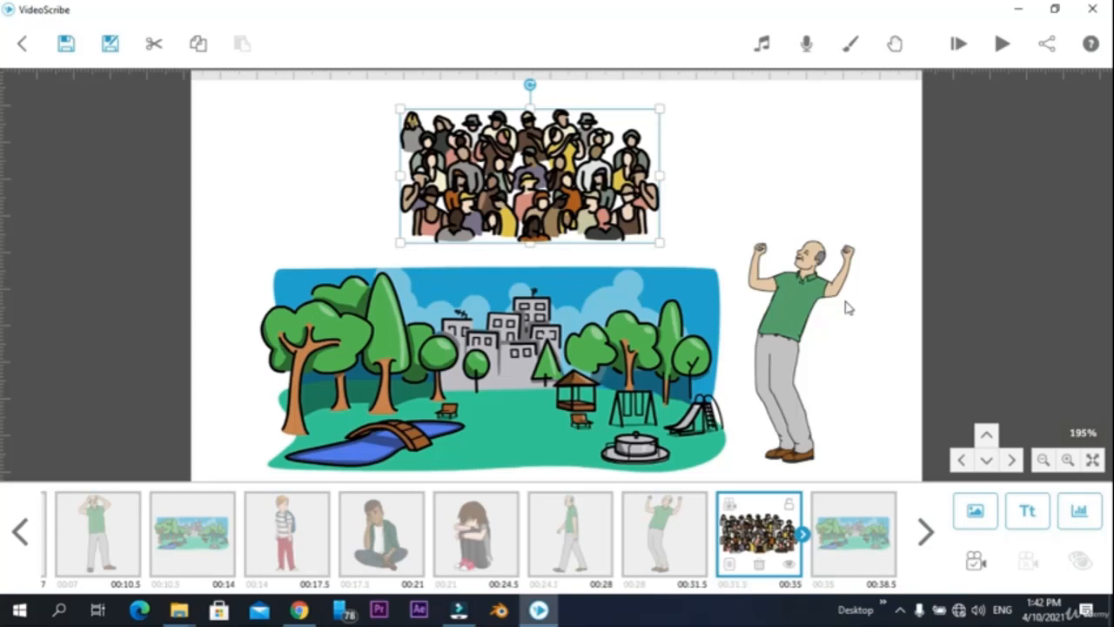
pyautogui.click(831, 369)
# Add the People image of the white-shirted man in jeans thinking, on the empty canvas beyond the second park scene
pyautogui.moveTo(890, 355); pyautogui.dragTo(745, 343)
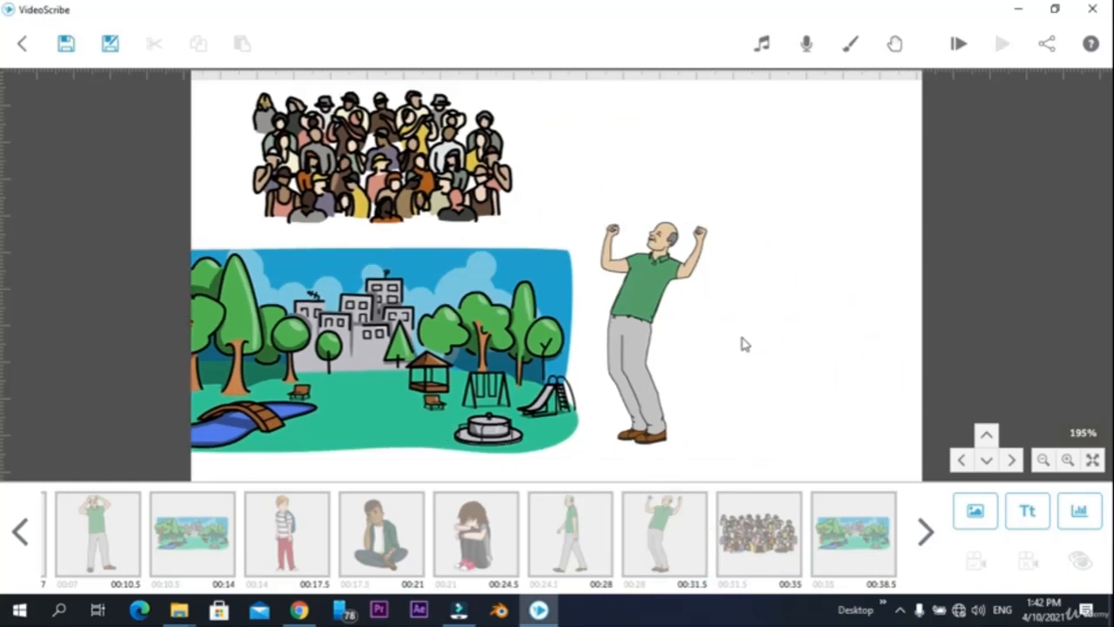
pyautogui.click(979, 507)
pyautogui.scroll(-4, 778, 436)
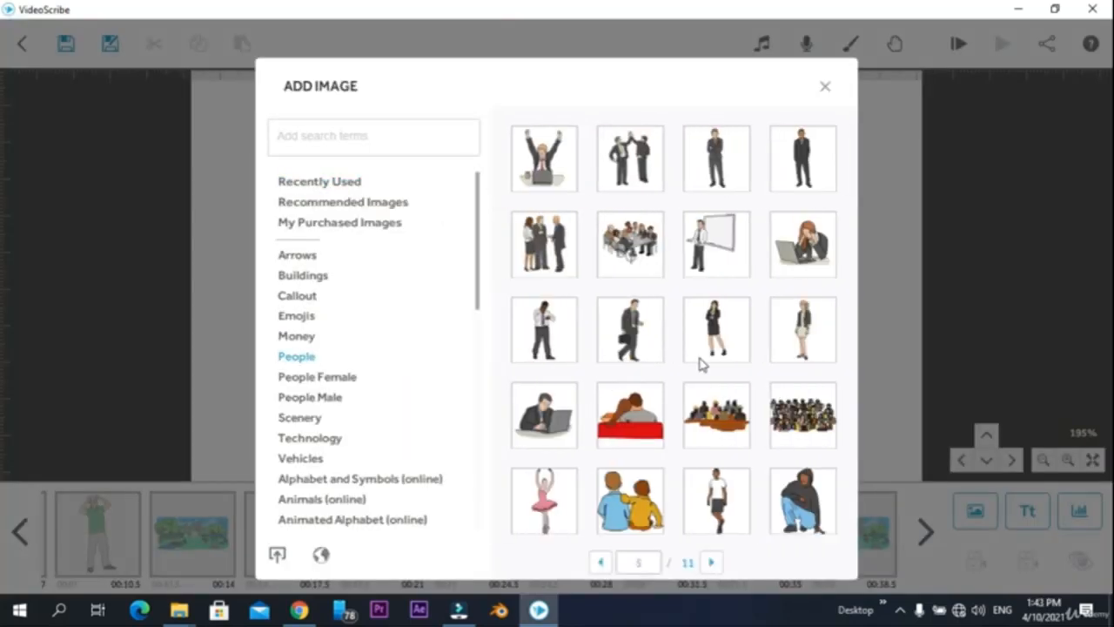
pyautogui.scroll(-1, 701, 364)
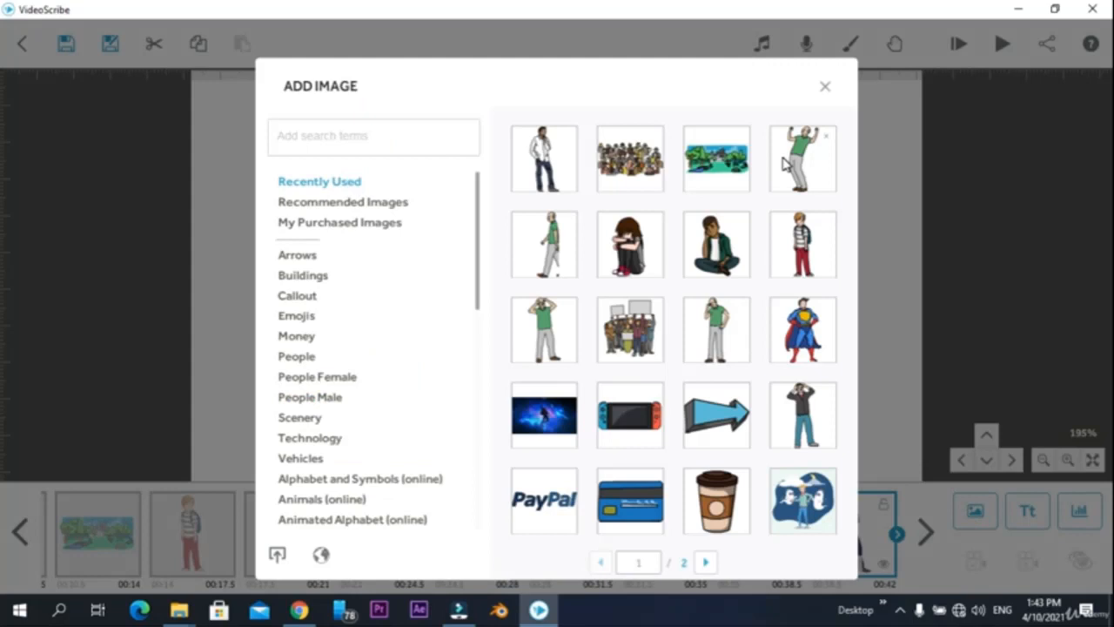
# Add the People Male image of the green-shirted man holding out his hand, and move the white-shirted man closer to him
pyautogui.click(310, 397)
pyautogui.scroll(-1, 626, 433)
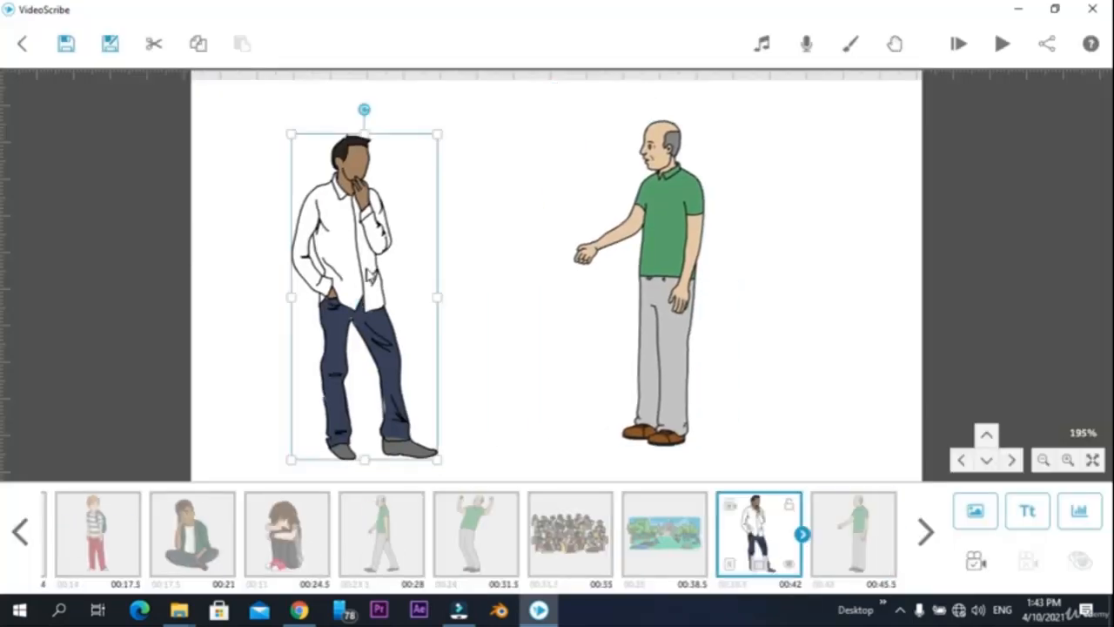
pyautogui.moveTo(373, 268); pyautogui.dragTo(421, 270)
pyautogui.click(807, 335)
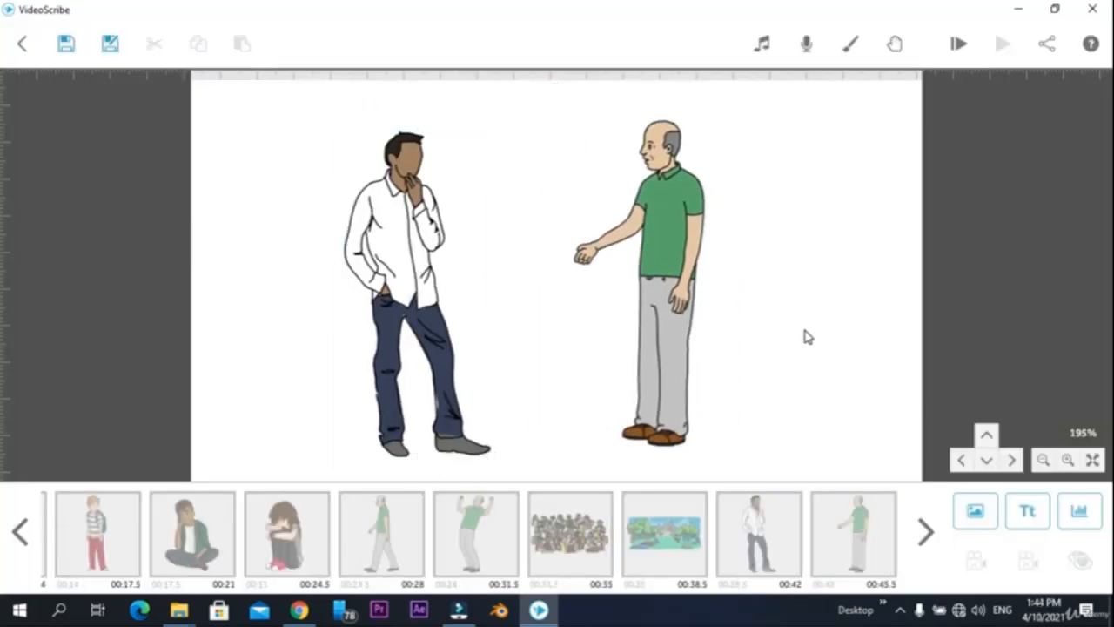
# Preview the scribe from the start, and inspect how the first park scene is framed on the canvas
pyautogui.click(960, 49)
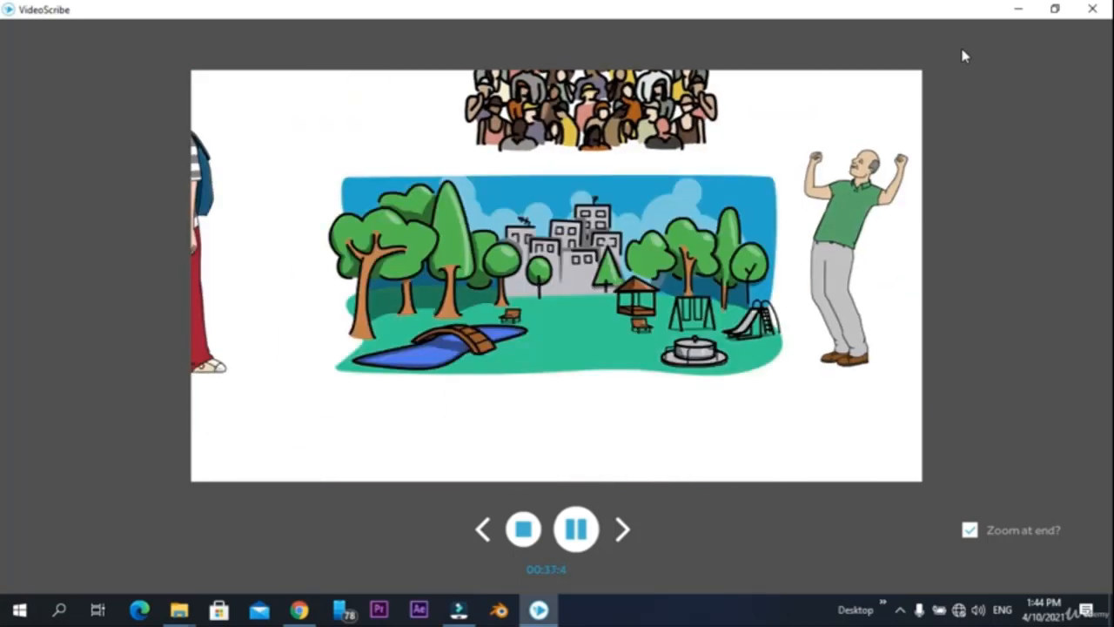
pyautogui.press('Escape')
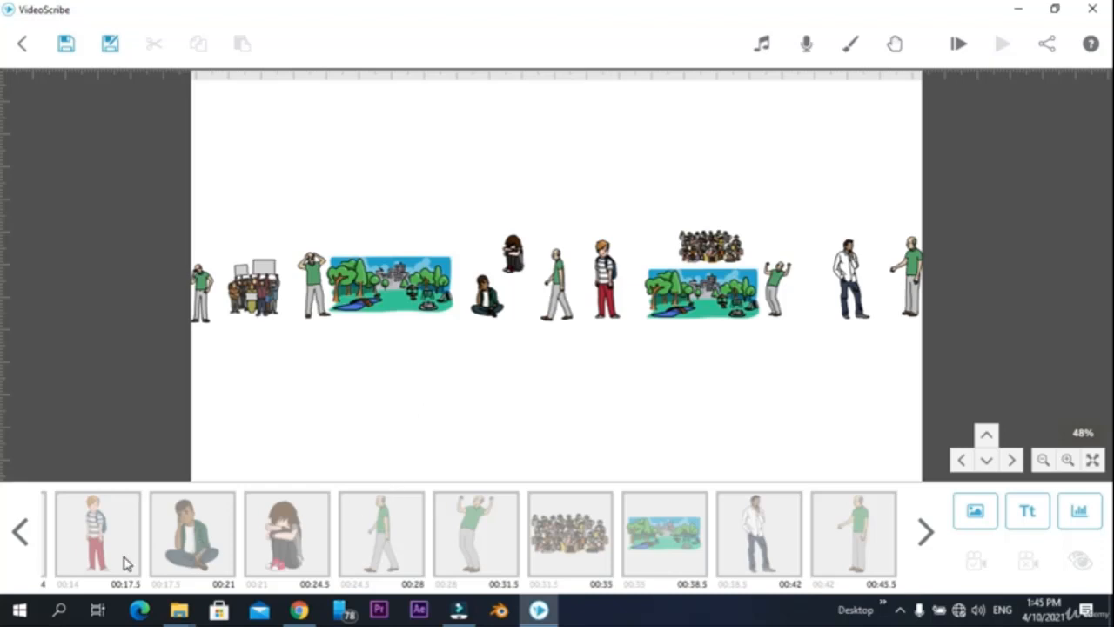
pyautogui.scroll(1, 167, 546)
pyautogui.scroll(3, 167, 546)
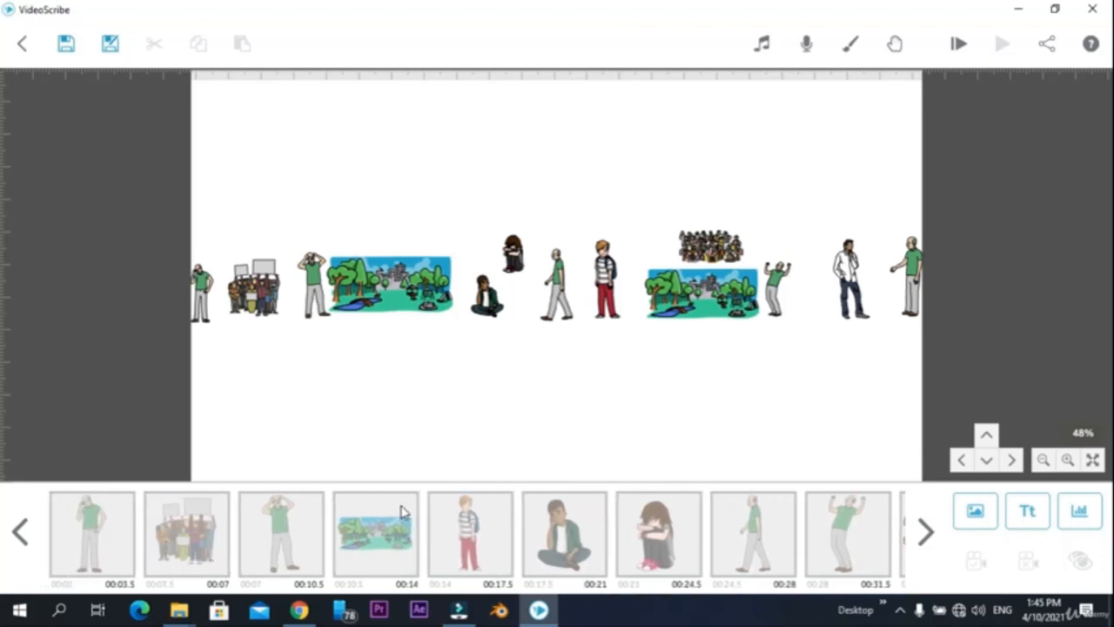
pyautogui.click(389, 544)
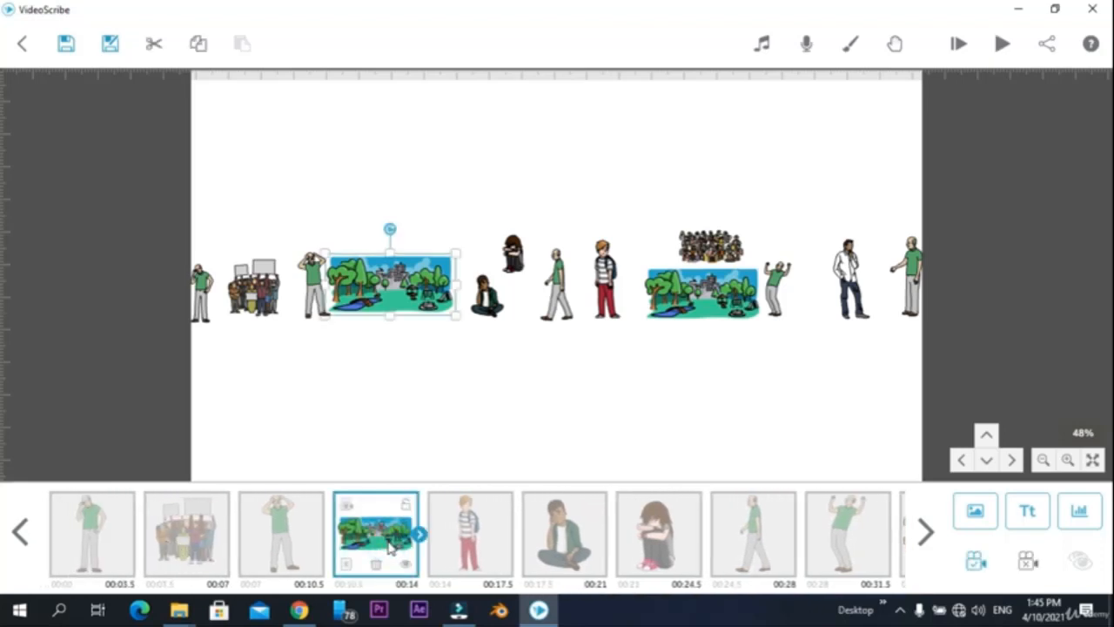
pyautogui.scroll(4, 426, 385)
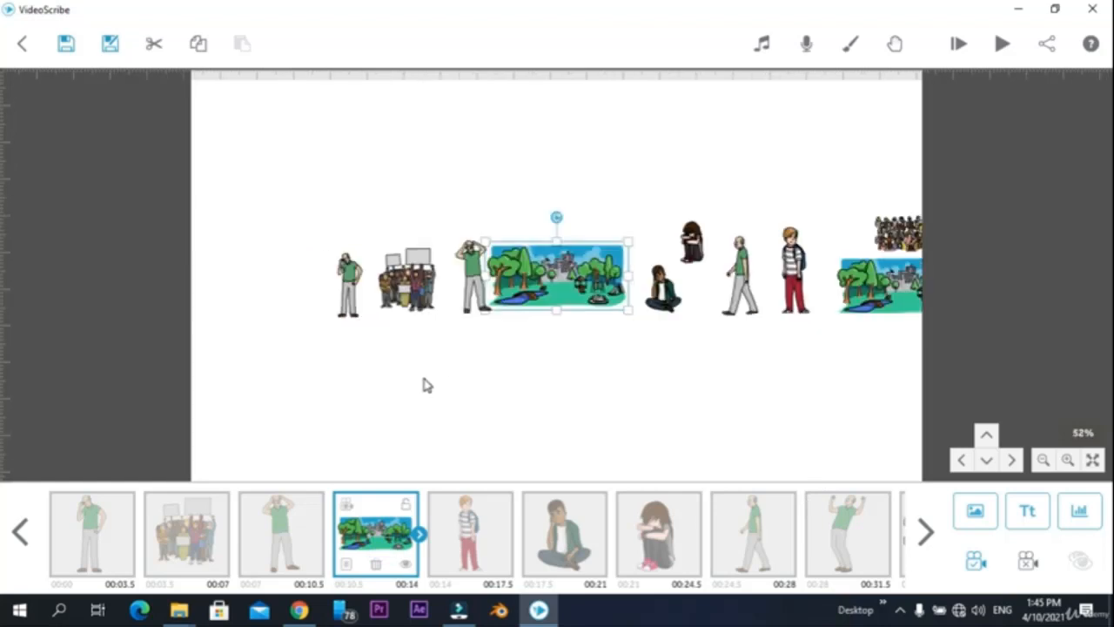
pyautogui.scroll(2, 426, 385)
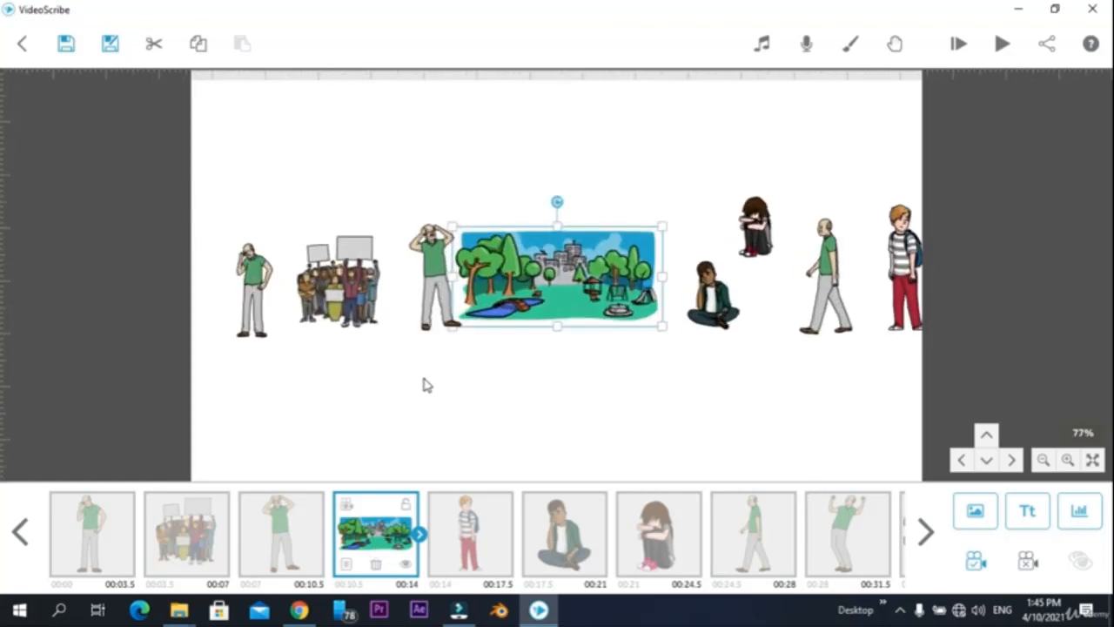
pyautogui.scroll(4, 426, 384)
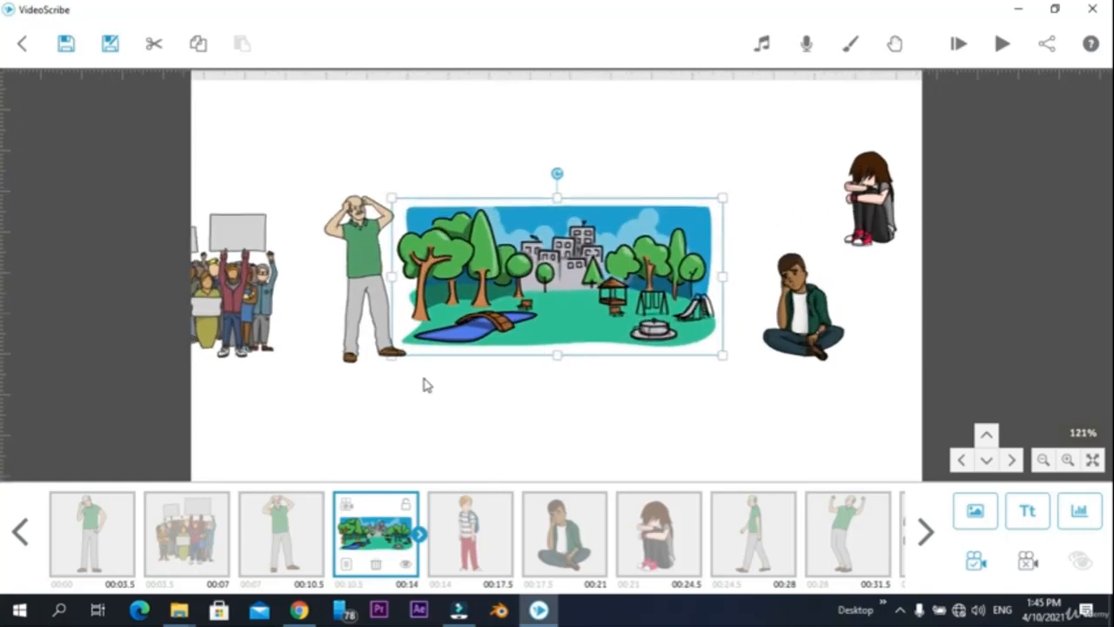
# Frame the four-person scene at 195% and set the camera to the current position for the sitting boy
pyautogui.click(491, 547)
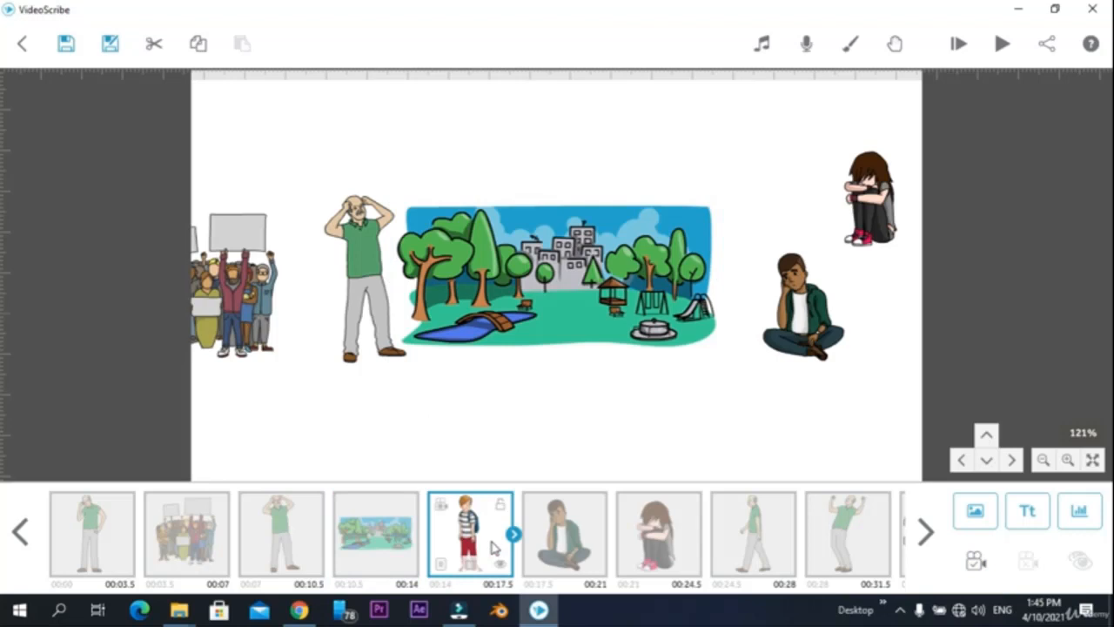
pyautogui.click(567, 393)
pyautogui.moveTo(500, 397); pyautogui.dragTo(390, 420)
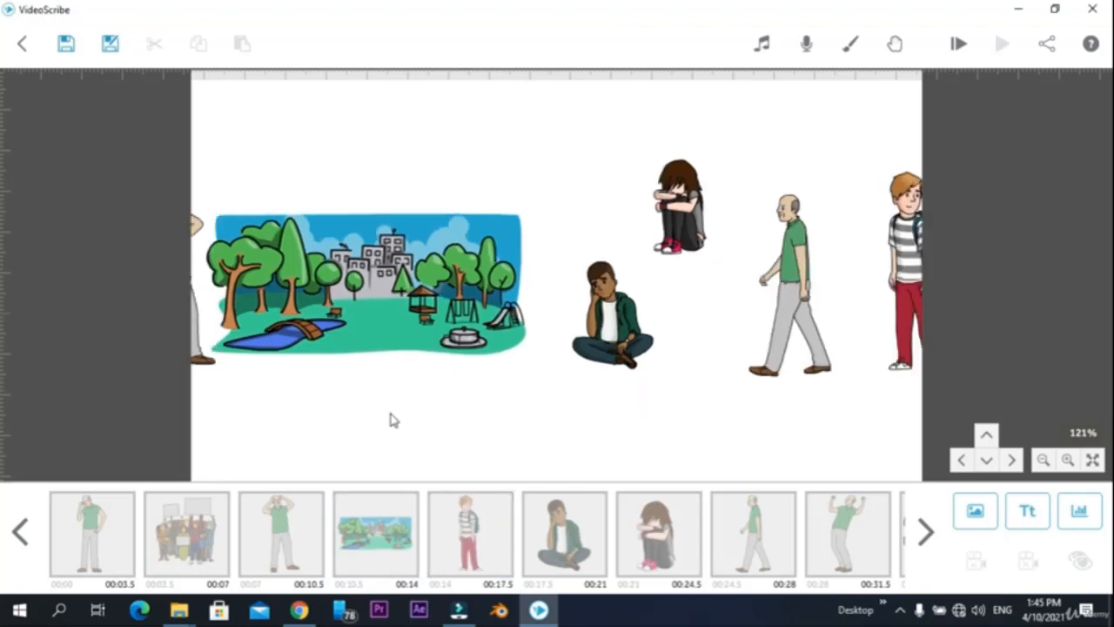
pyautogui.moveTo(566, 440); pyautogui.dragTo(464, 453)
pyautogui.click(1067, 460)
pyautogui.click(1067, 459)
pyautogui.moveTo(390, 377); pyautogui.dragTo(574, 369)
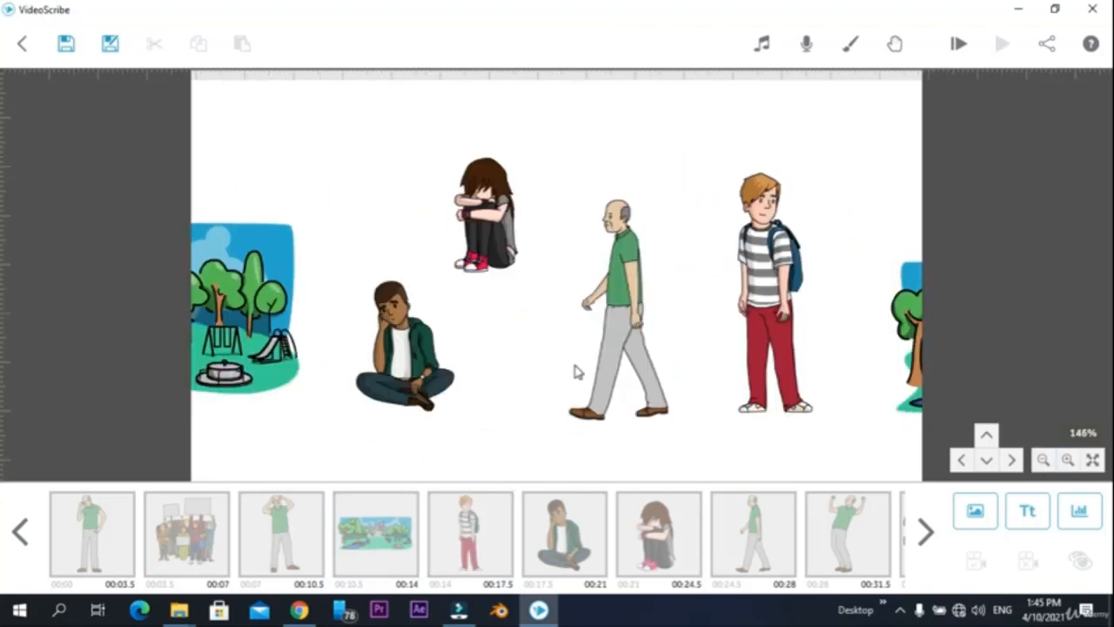
pyautogui.scroll(2, 539, 376)
pyautogui.moveTo(484, 384); pyautogui.dragTo(398, 361)
pyautogui.scroll(2, 442, 360)
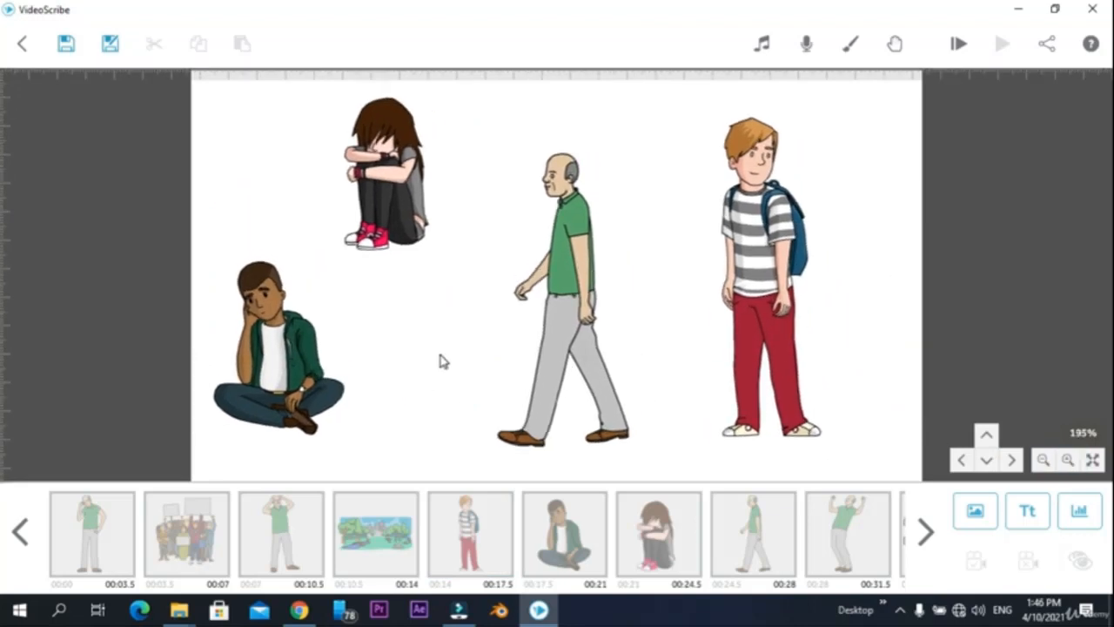
pyautogui.click(262, 386)
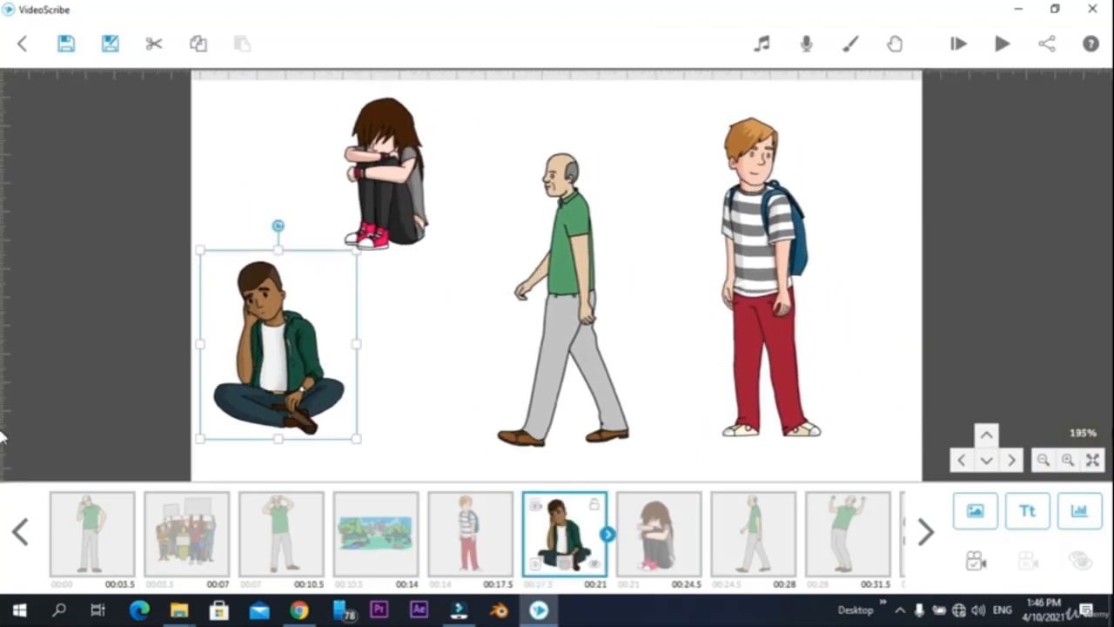
pyautogui.click(966, 563)
# Set the camera to the same current position for the walking man, the backpack boy and the huddled girl
pyautogui.click(581, 335)
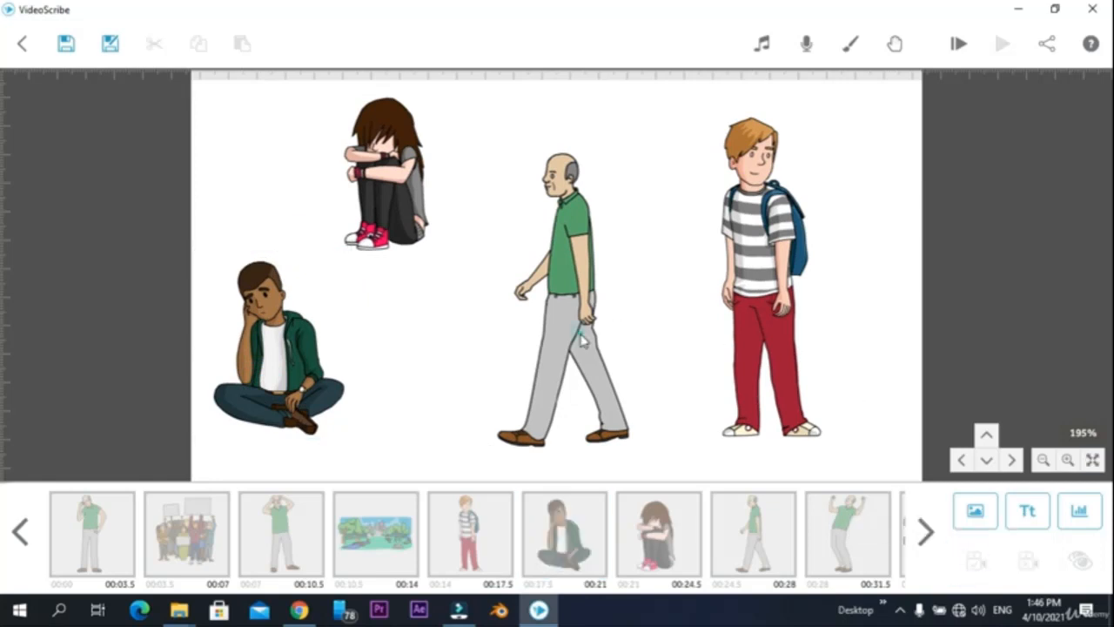
pyautogui.click(752, 531)
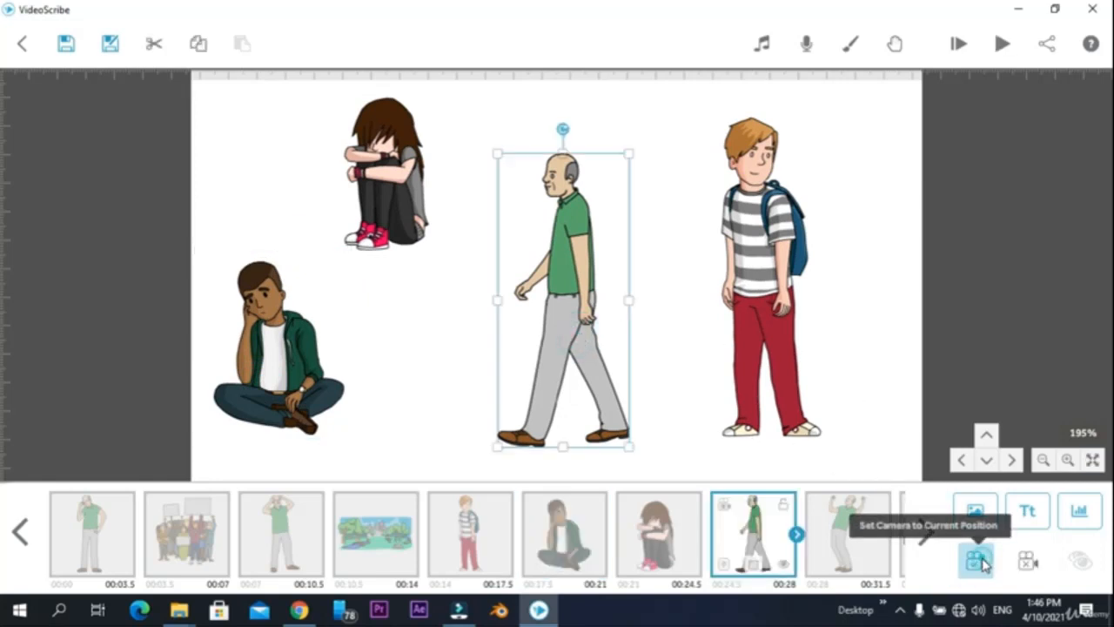
pyautogui.click(772, 296)
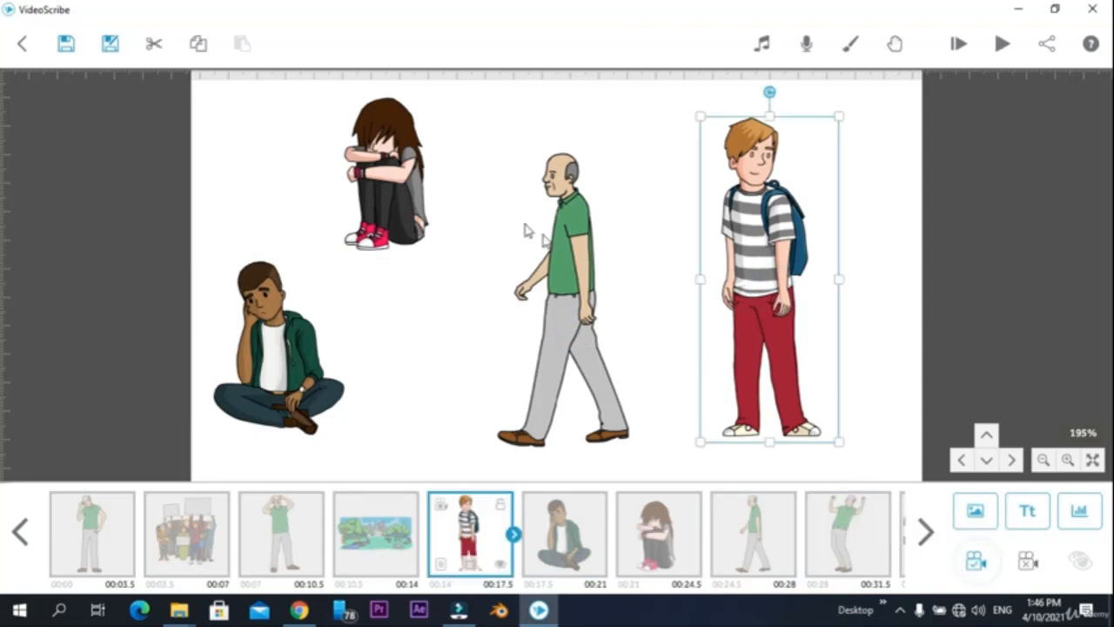
pyautogui.click(411, 207)
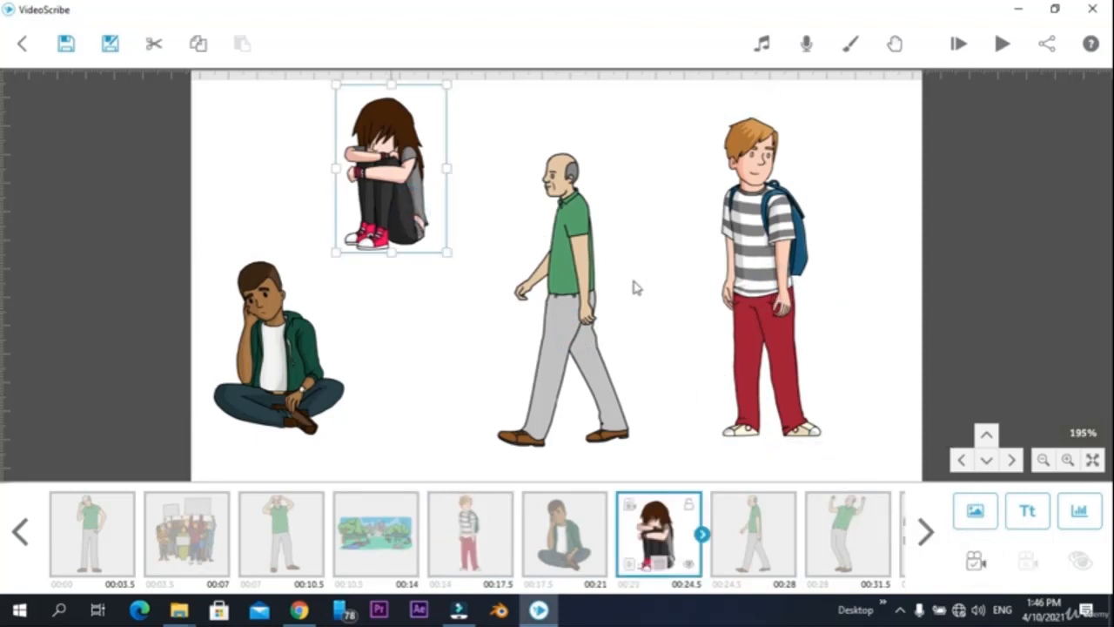
pyautogui.click(596, 363)
# Set the camera to the current position for the images of the second park scene, including the man raising his arms
pyautogui.moveTo(835, 313); pyautogui.dragTo(235, 294)
pyautogui.click(976, 560)
pyautogui.click(540, 156)
pyautogui.click(805, 331)
pyautogui.click(975, 560)
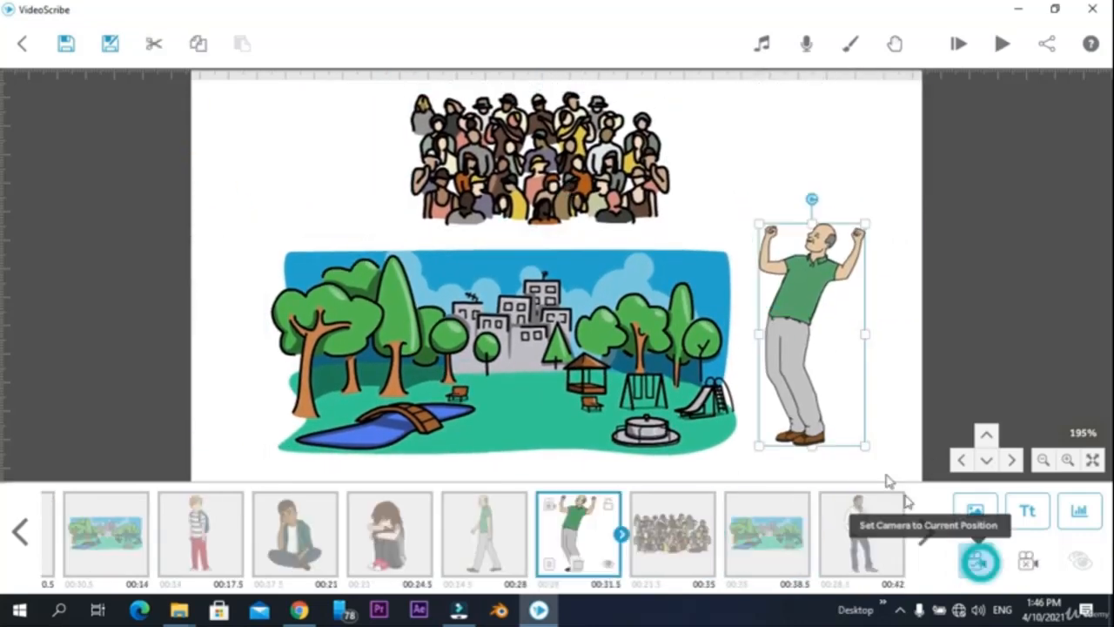
# Set the camera to the current position for the two standing men in the last scene, and preview the scribe from the start
pyautogui.moveTo(856, 174); pyautogui.dragTo(159, 165)
pyautogui.click(422, 261)
pyautogui.click(861, 533)
pyautogui.click(958, 44)
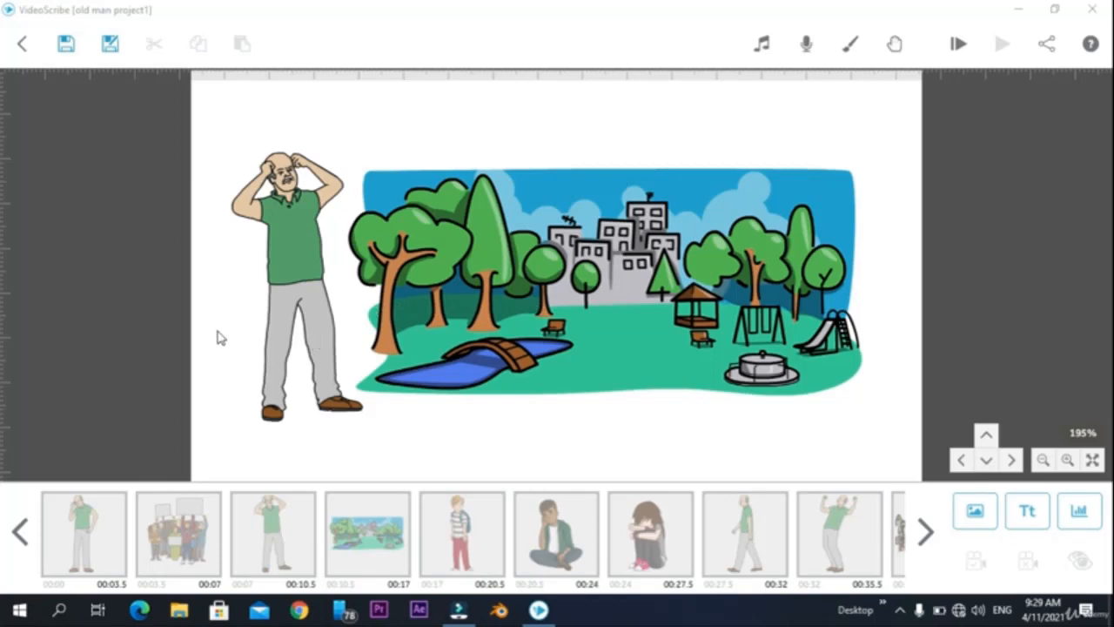
# Open the image properties of the man holding his head and preview his Draw animation
pyautogui.click(311, 245)
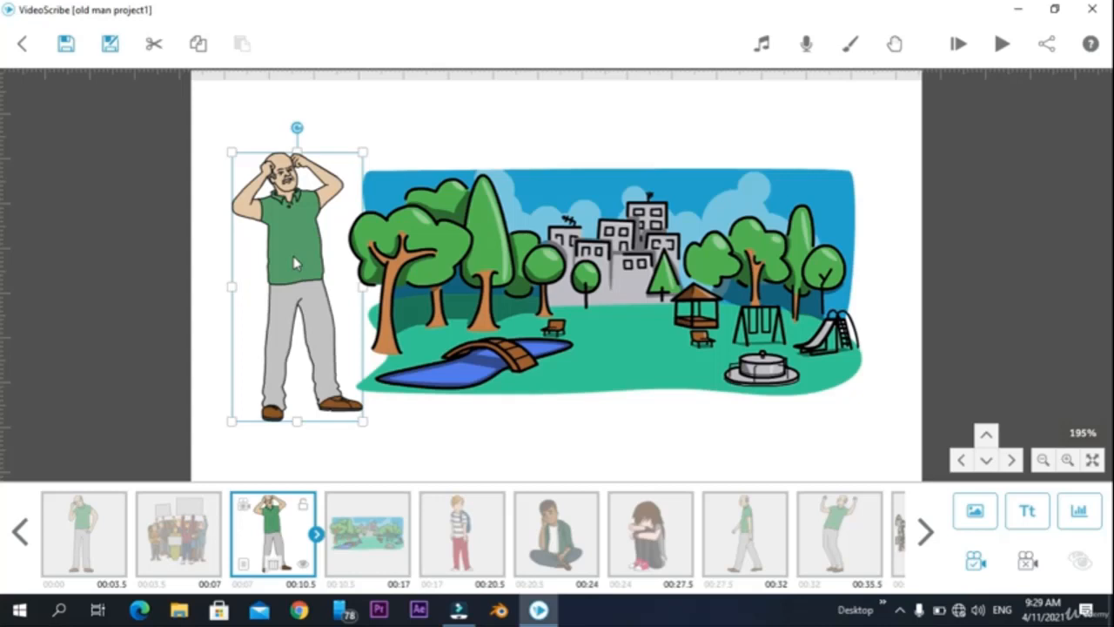
pyautogui.doubleClick(294, 262)
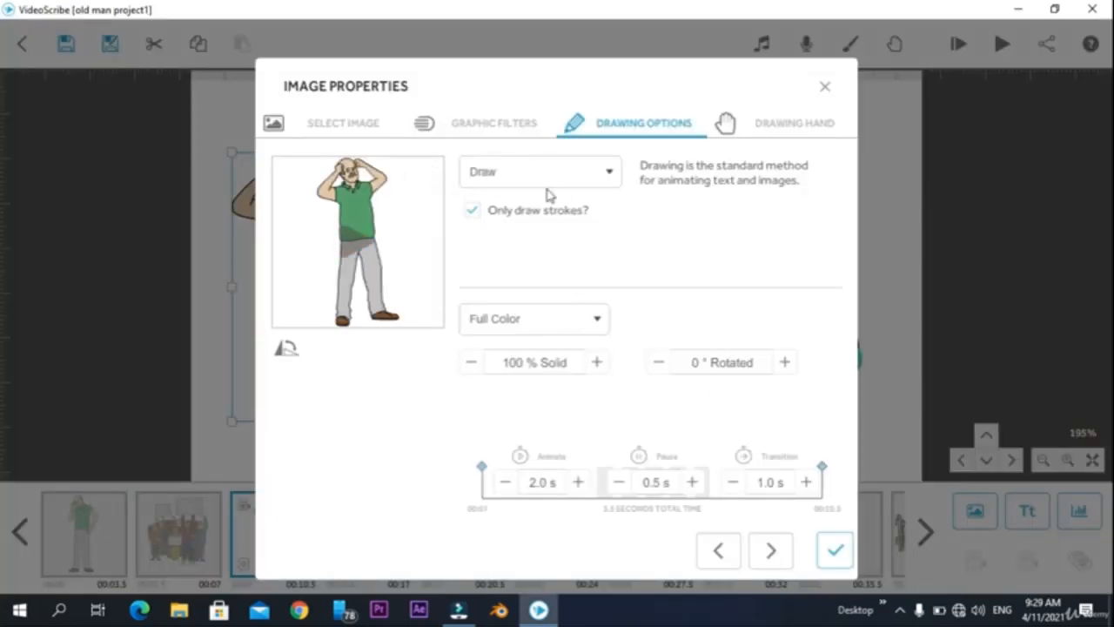
pyautogui.click(827, 89)
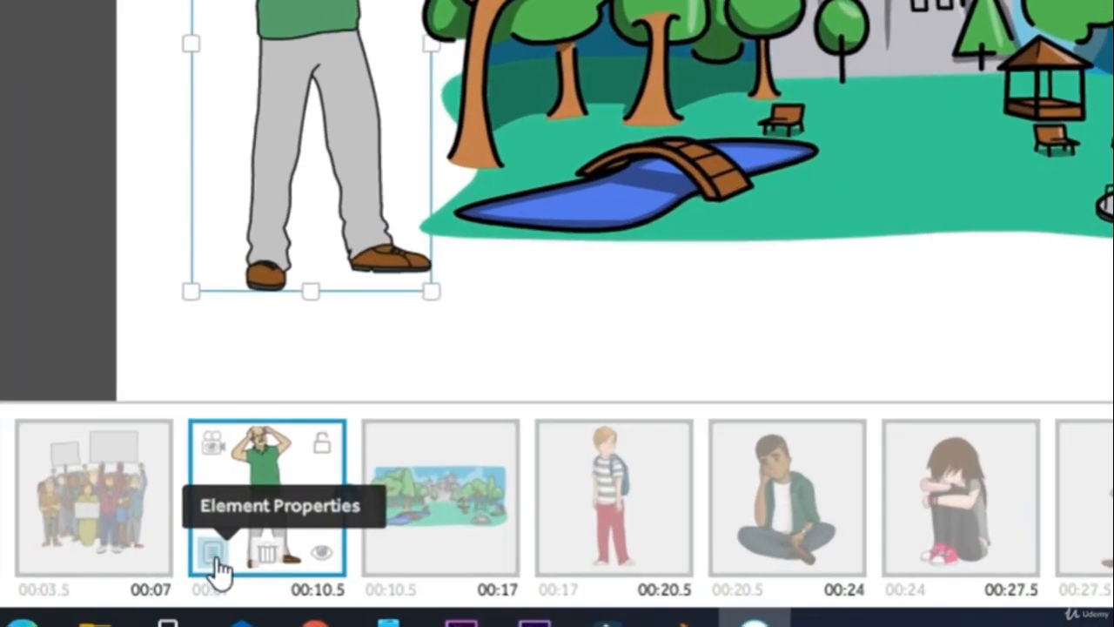
pyautogui.click(215, 556)
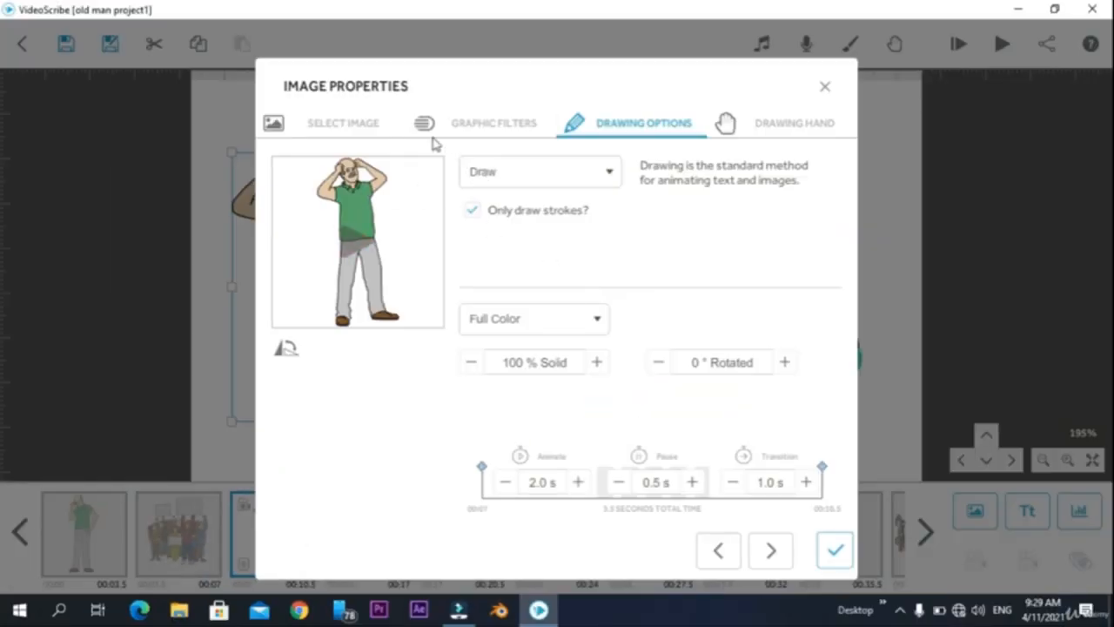
pyautogui.click(581, 173)
pyautogui.click(581, 174)
pyautogui.click(348, 249)
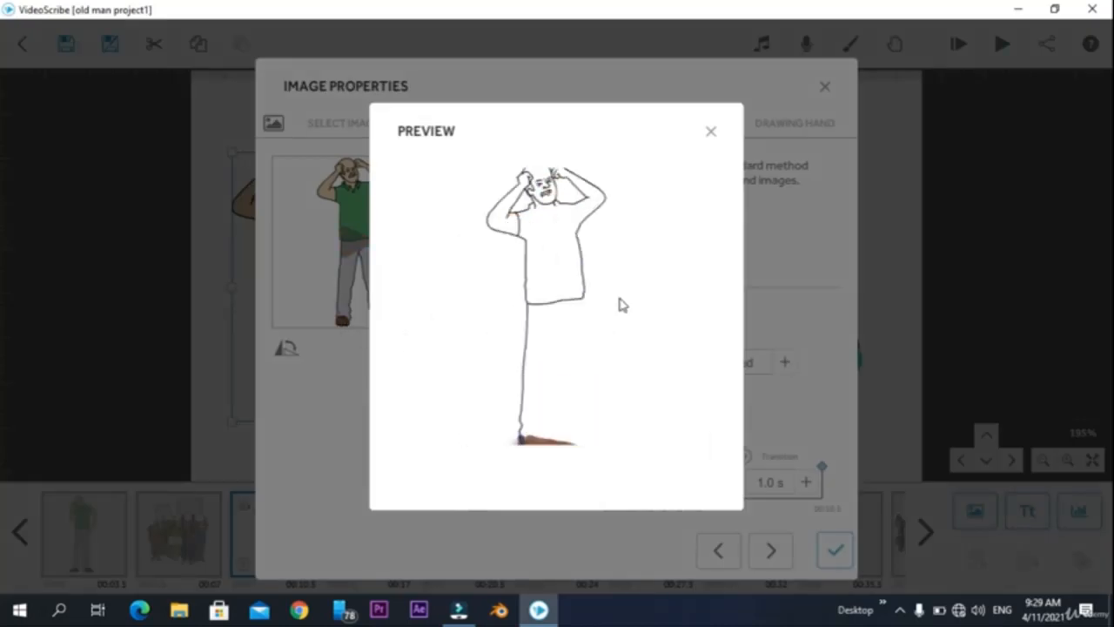
pyautogui.click(704, 129)
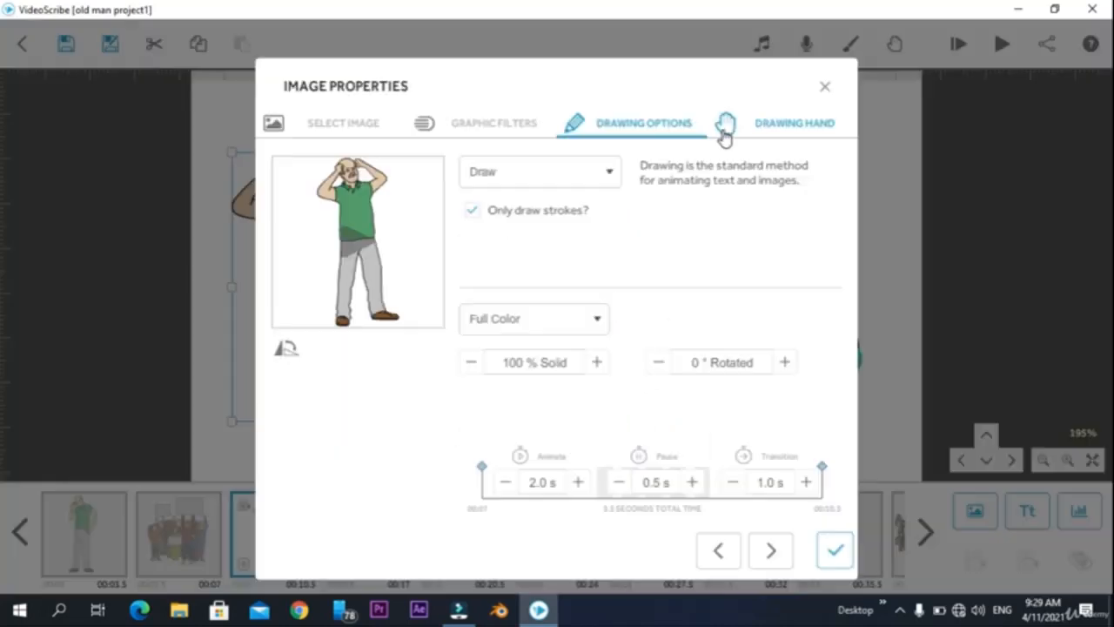
# Switch the man's animation type to Move In and preview the effect
pyautogui.click(607, 172)
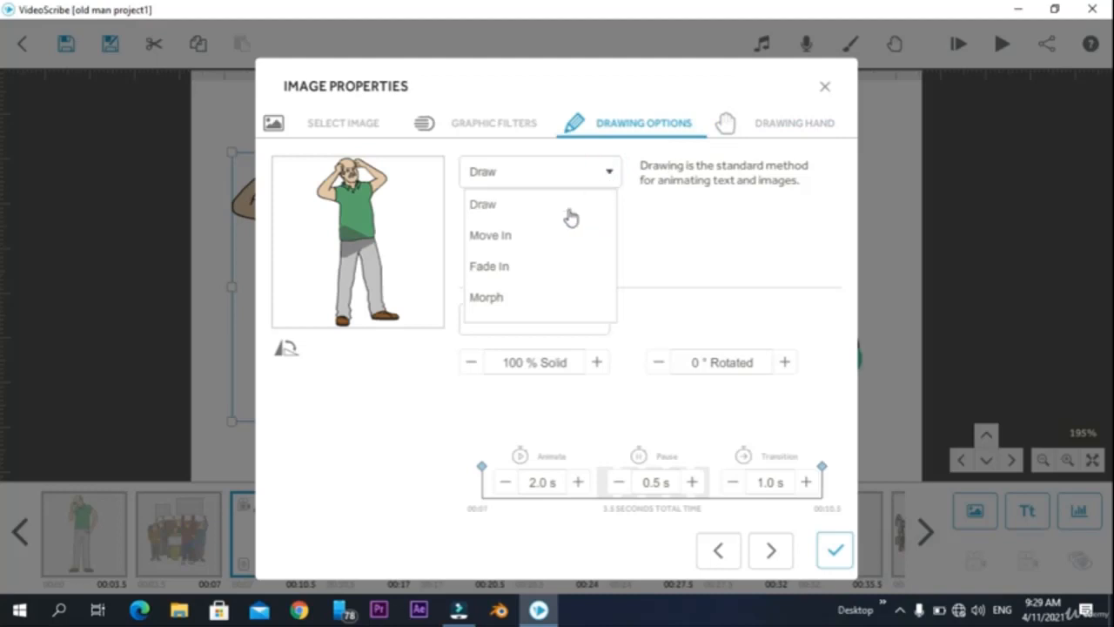
pyautogui.click(493, 236)
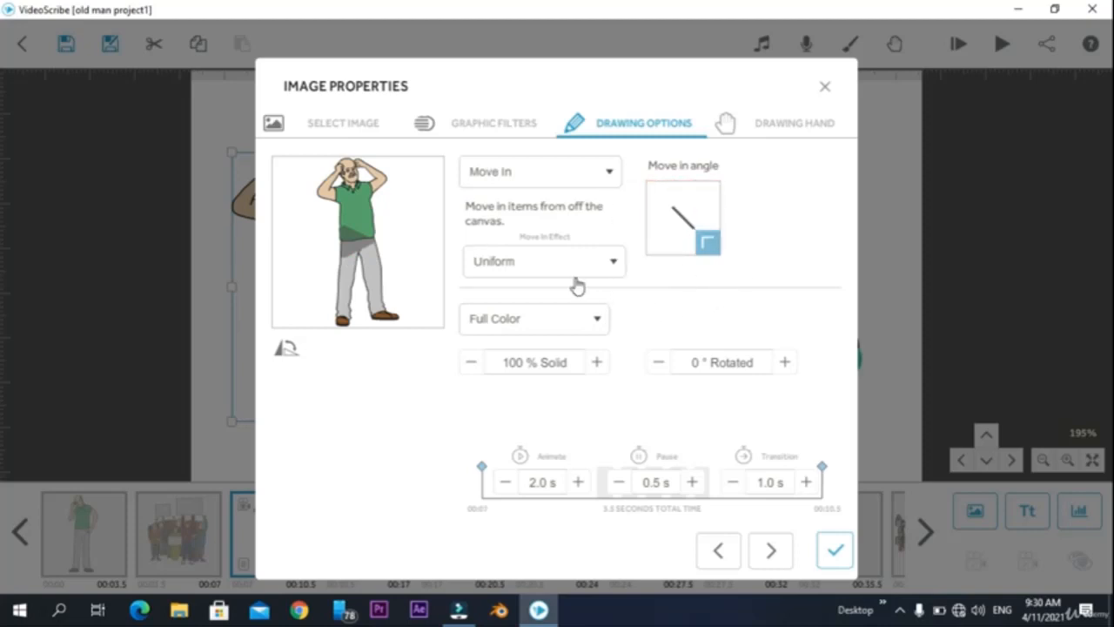
pyautogui.click(356, 251)
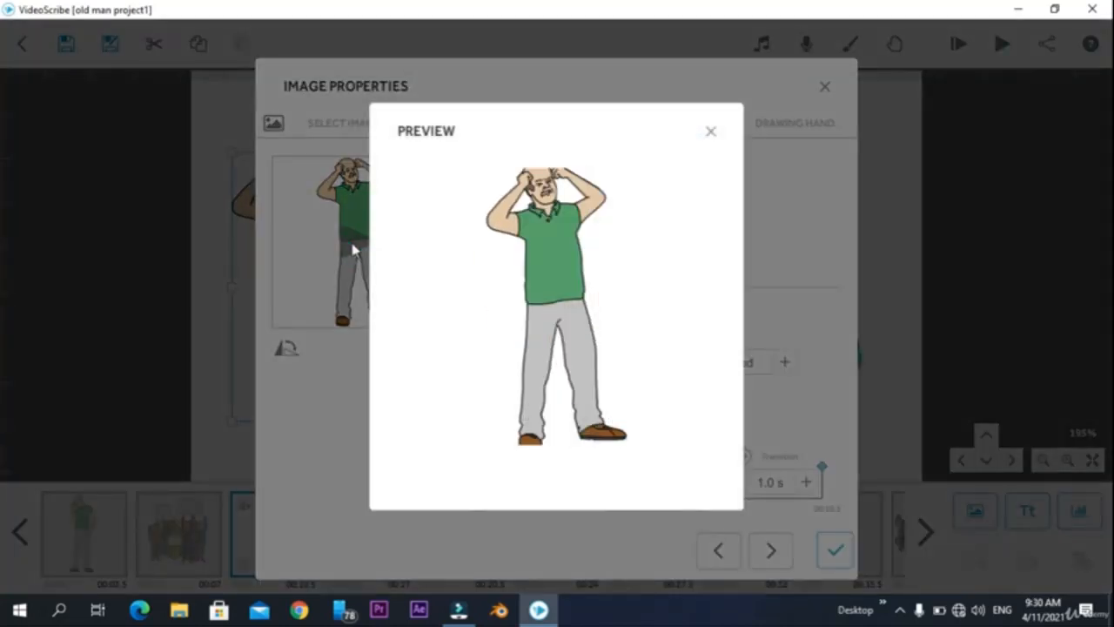
pyautogui.click(710, 132)
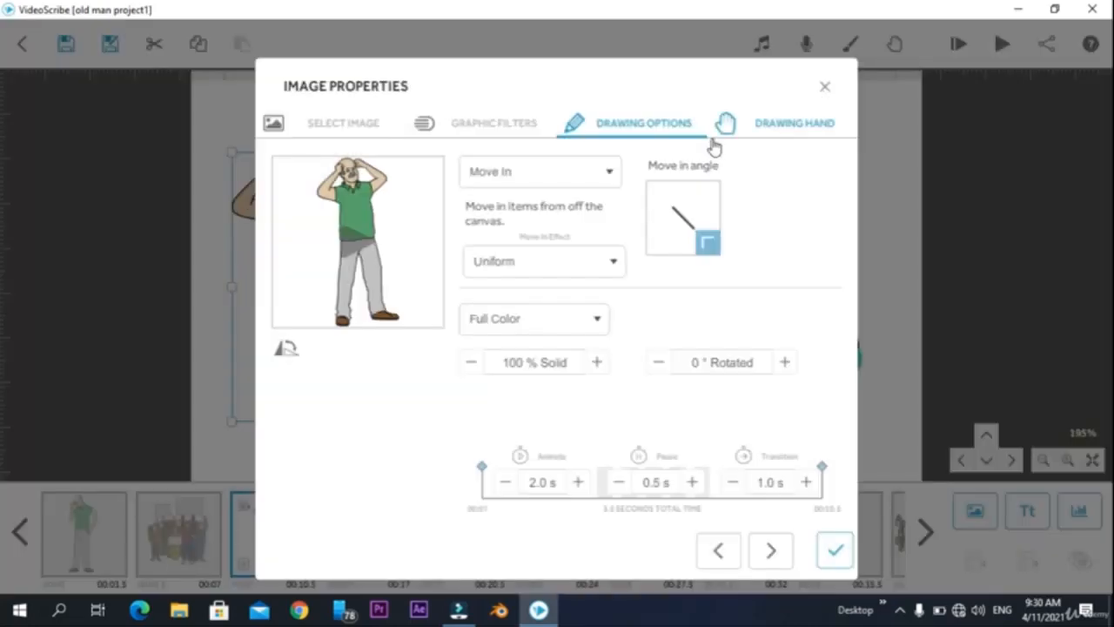
# Switch the man's animation type to Fade In and preview the effect
pyautogui.click(578, 173)
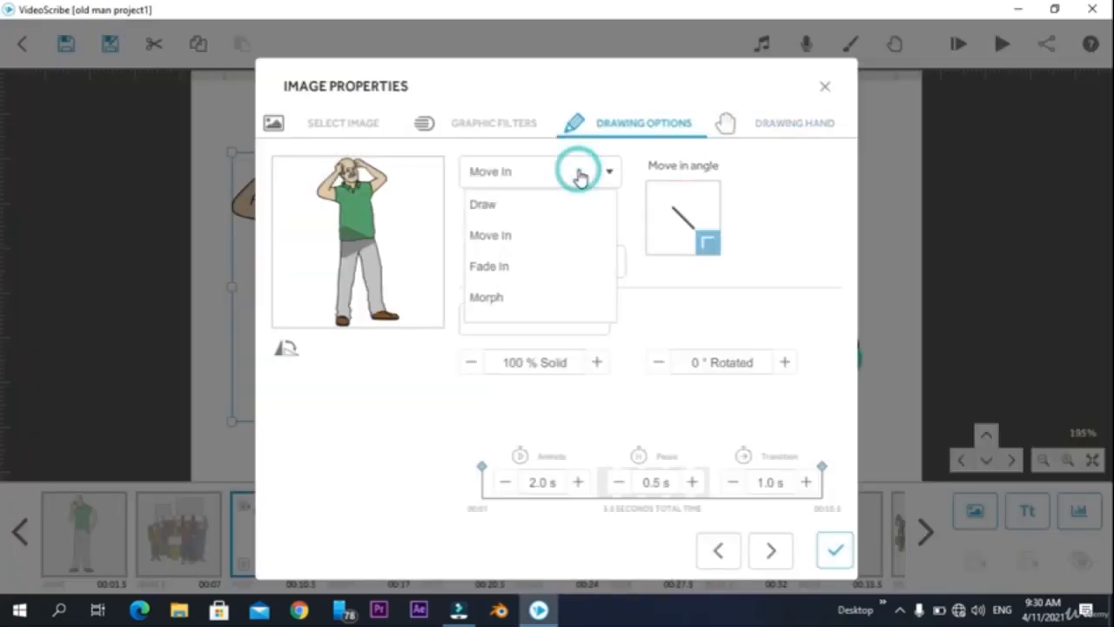
pyautogui.click(489, 266)
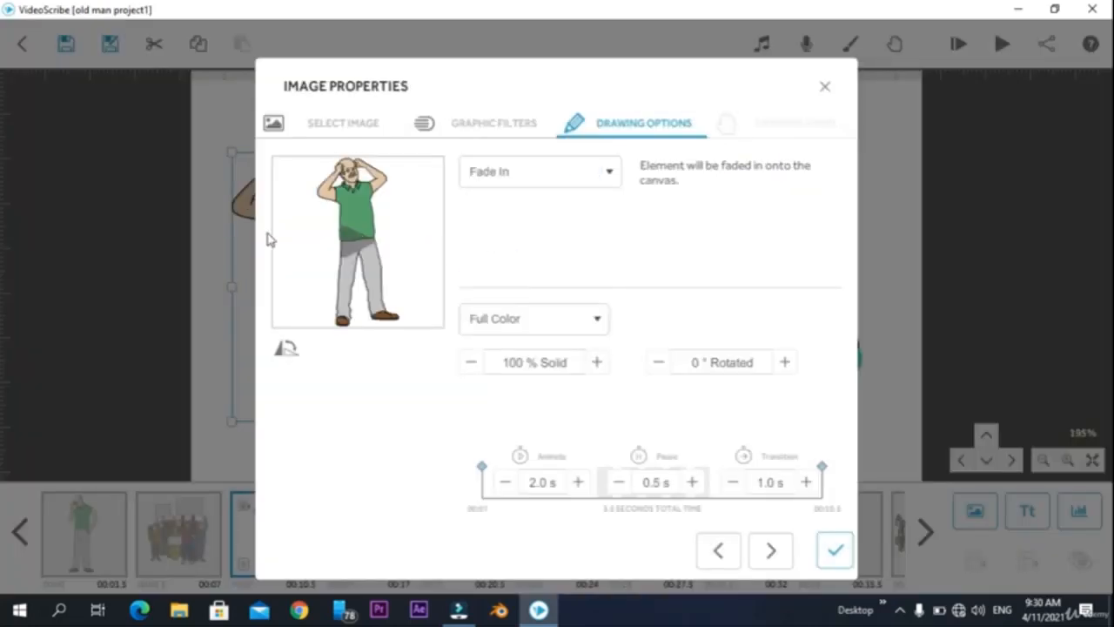
pyautogui.click(370, 257)
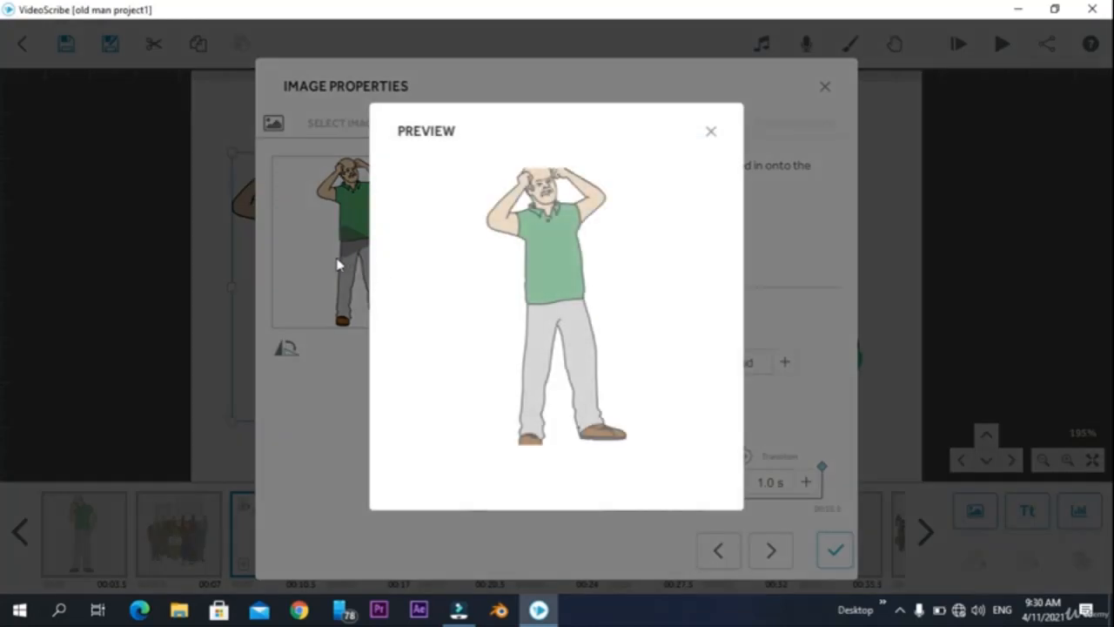
pyautogui.click(710, 132)
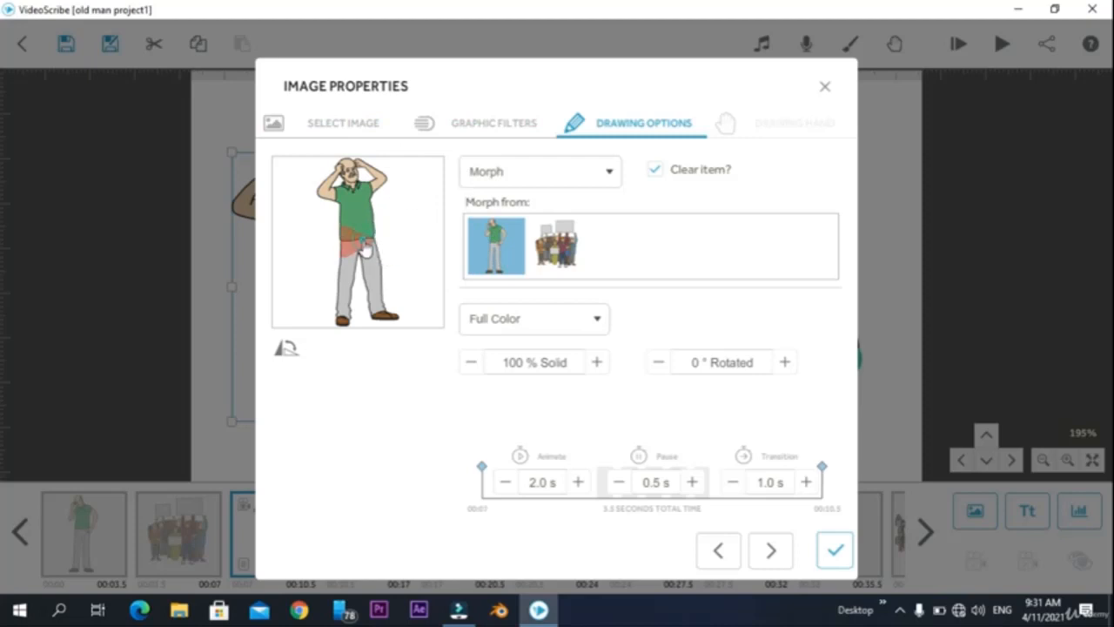
# Preview the Morph animation from the first standing man with Clear item enabled, and apply it to the man holding his head
pyautogui.click(365, 250)
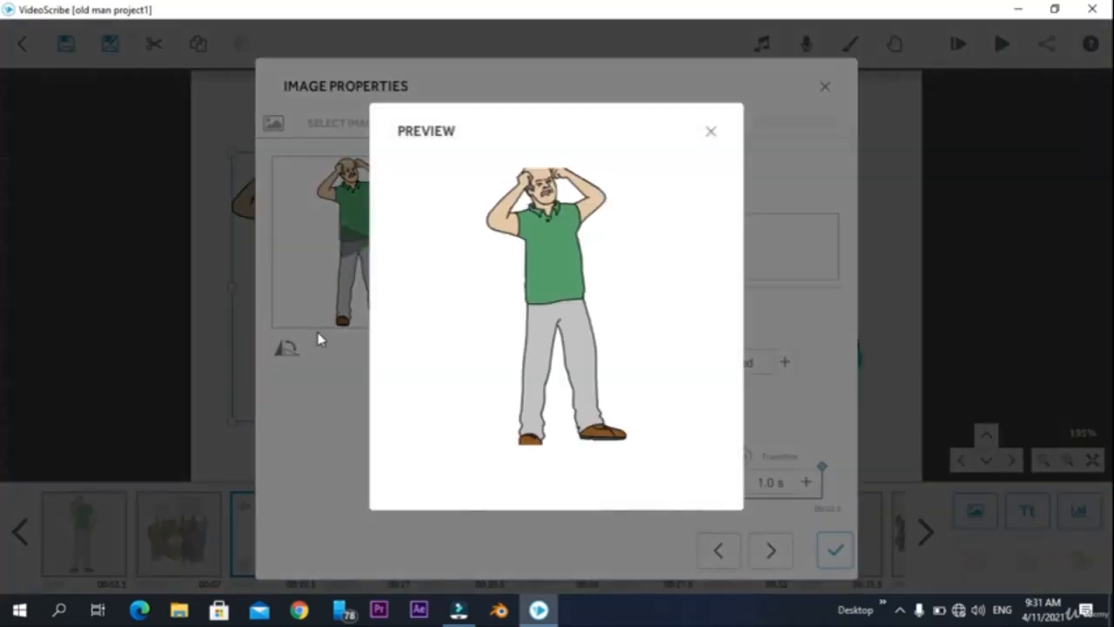
pyautogui.click(710, 131)
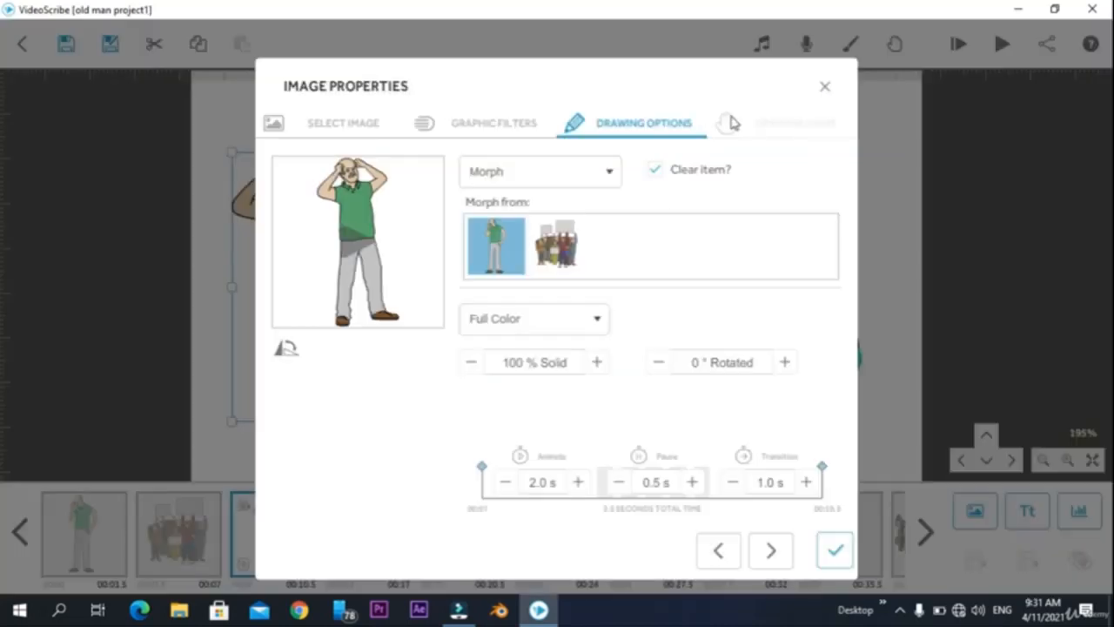
pyautogui.click(831, 551)
pyautogui.click(456, 420)
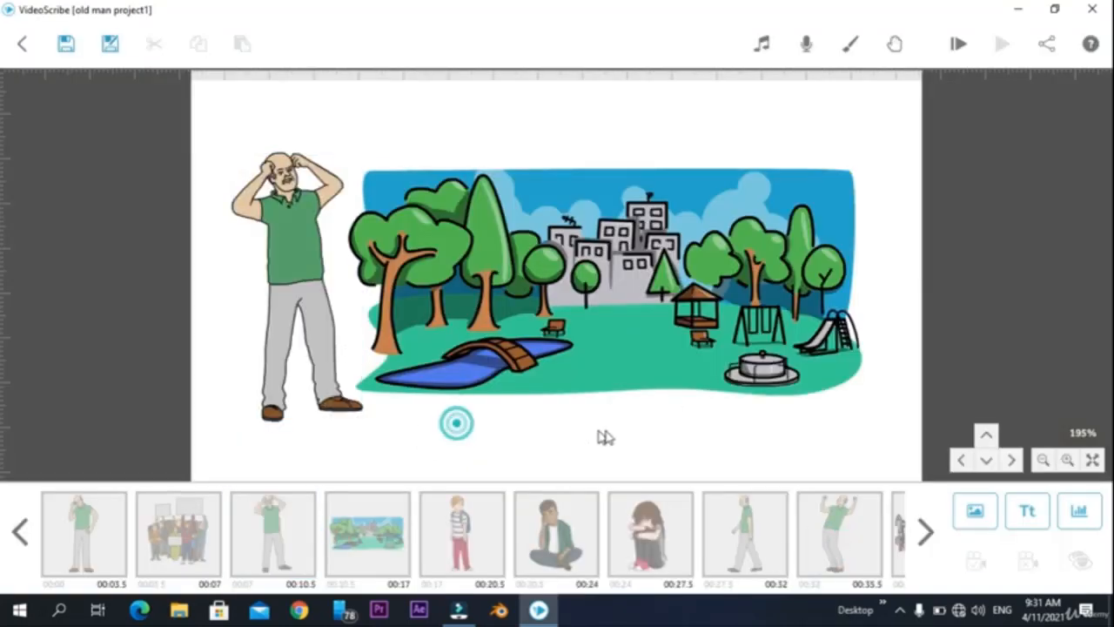
# Play the scribe from the start through the man's morph, and stop it during the park drawing
pyautogui.moveTo(599, 437); pyautogui.dragTo(784, 437)
pyautogui.scroll(-5, 783, 436)
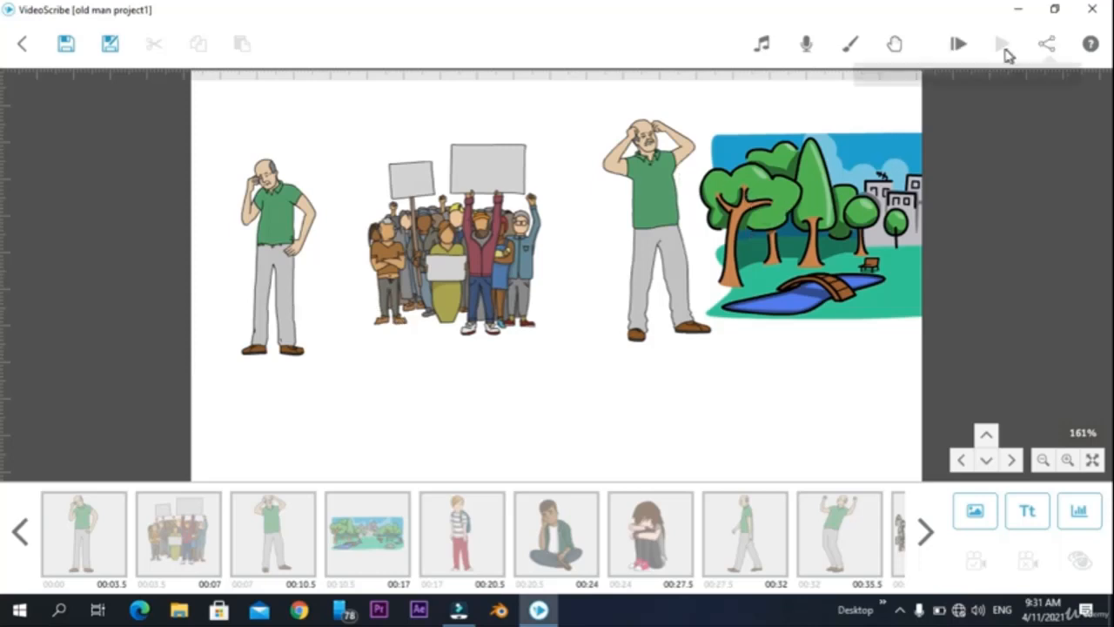
pyautogui.click(958, 45)
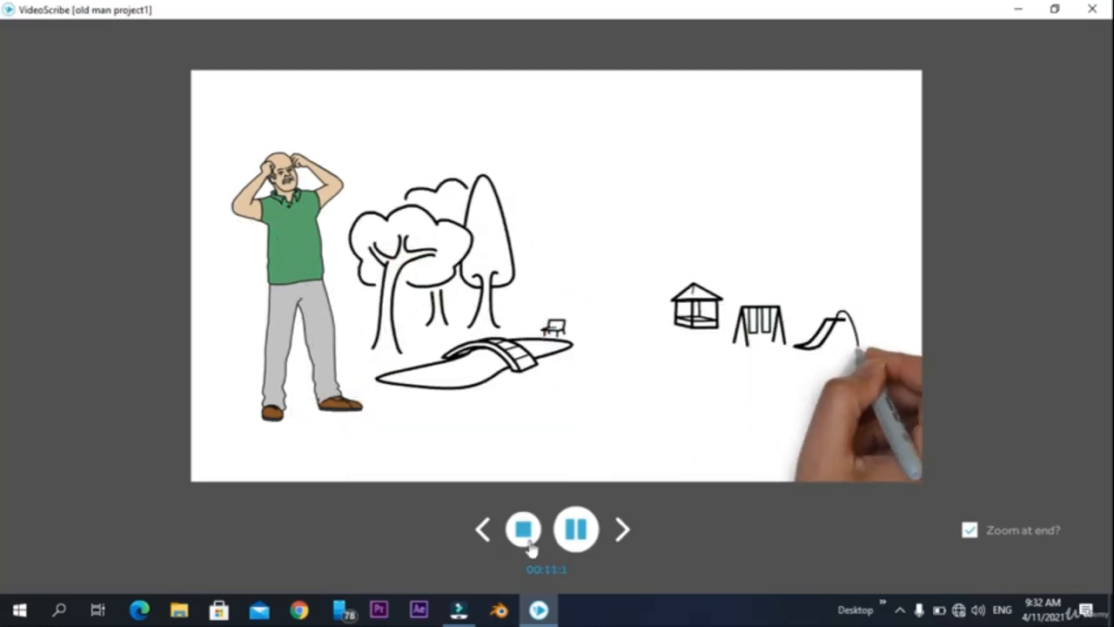
pyautogui.click(523, 528)
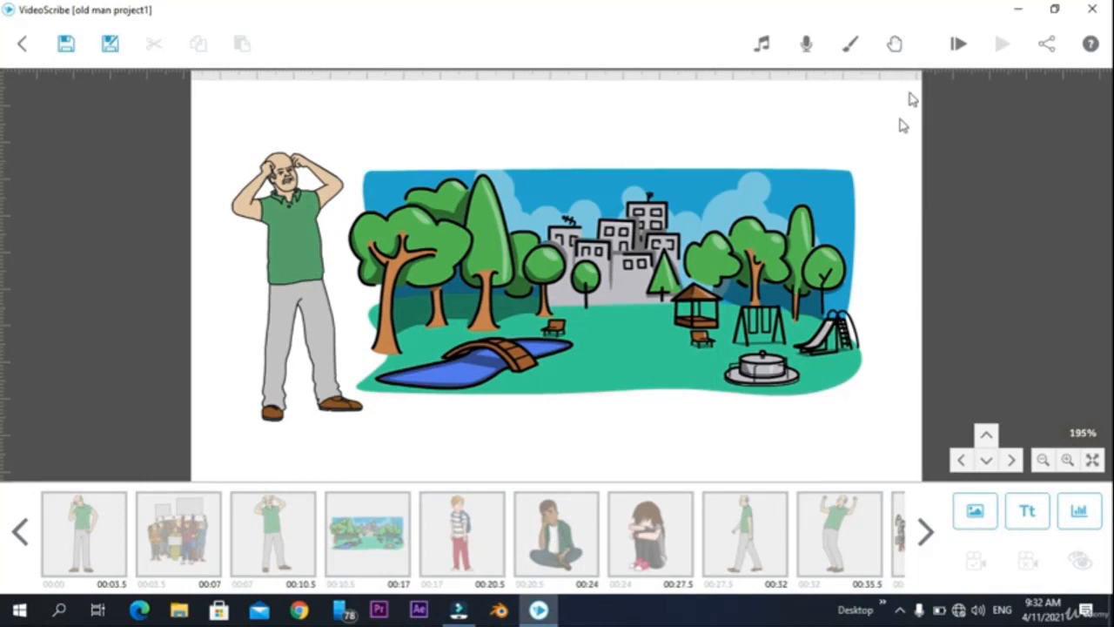
# Set the animation type of the man holding his head back to Draw
pyautogui.doubleClick(311, 329)
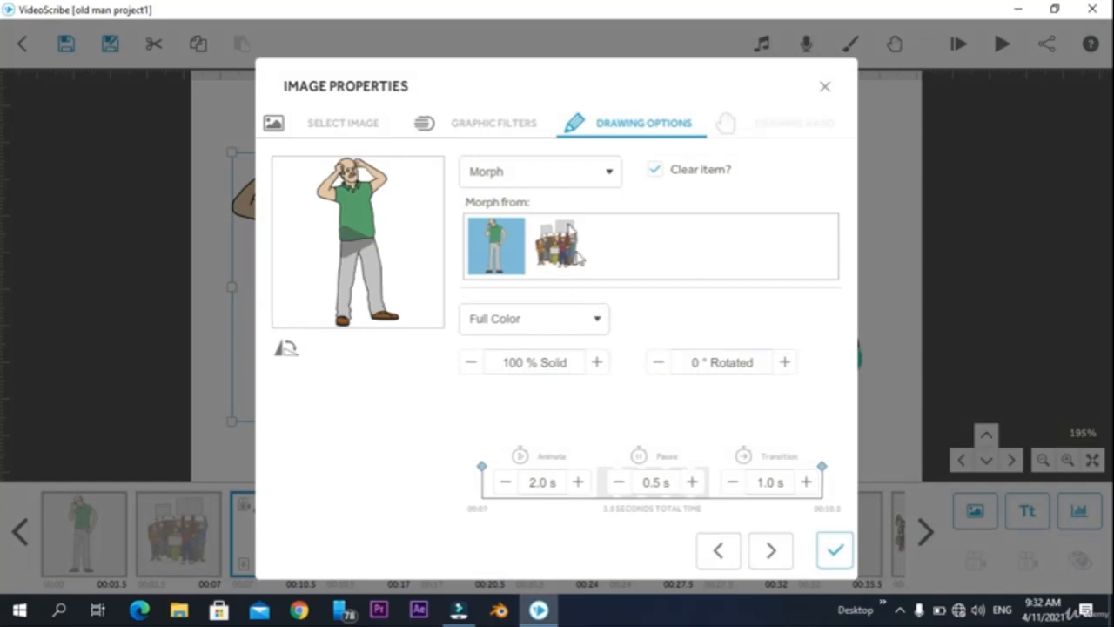
pyautogui.click(577, 171)
pyautogui.click(519, 213)
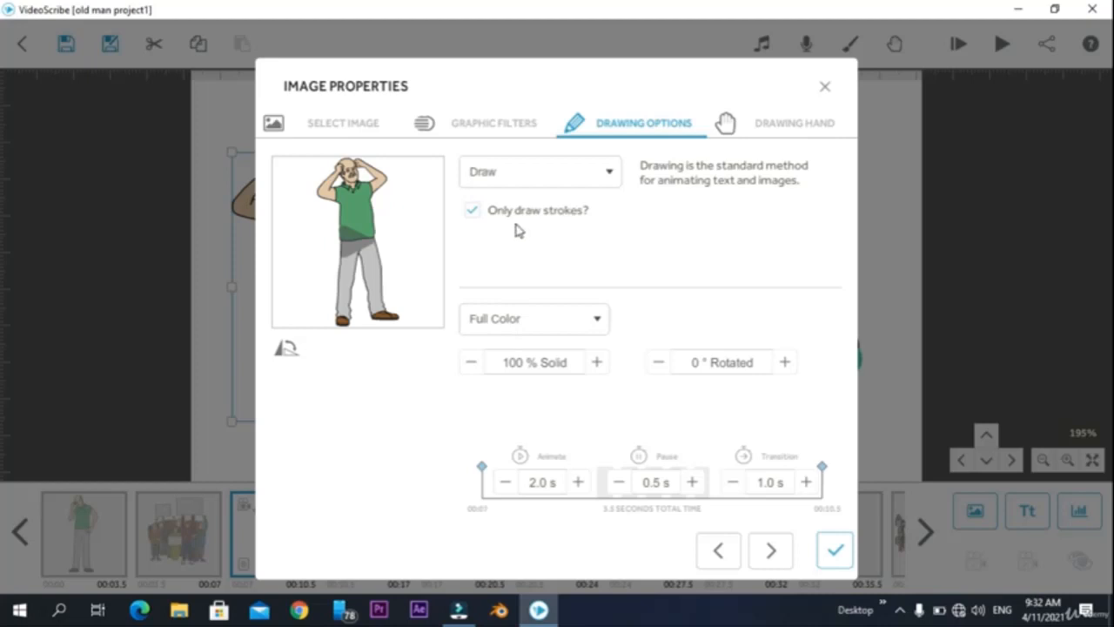
# Turn off Only draw strokes for the man, preview the drawing, and glance at the graphic filters
pyautogui.click(478, 212)
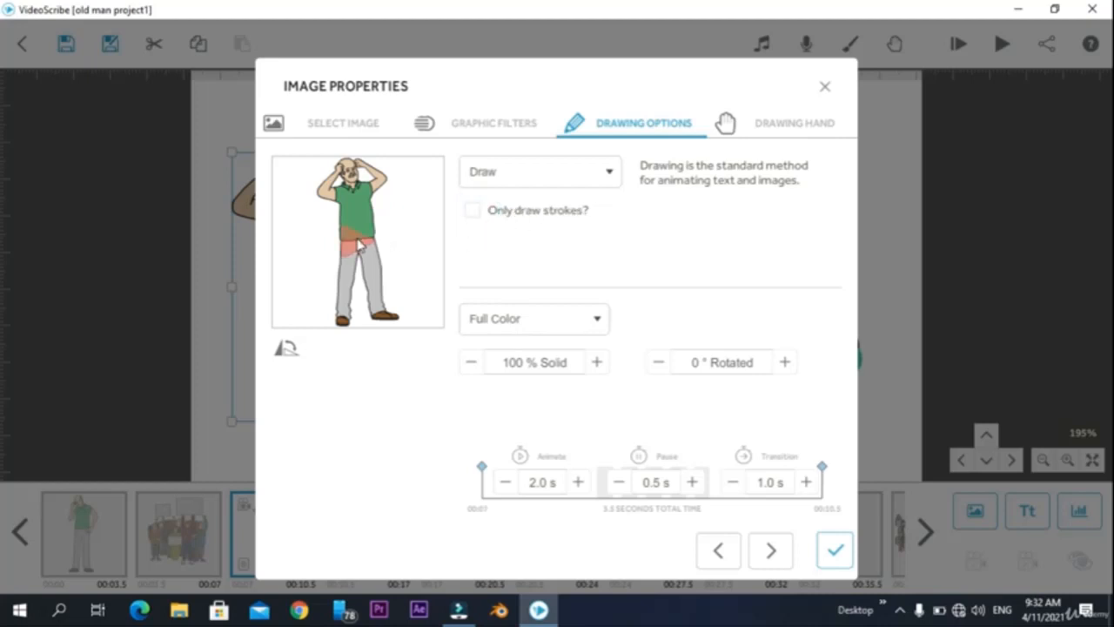
pyautogui.click(359, 242)
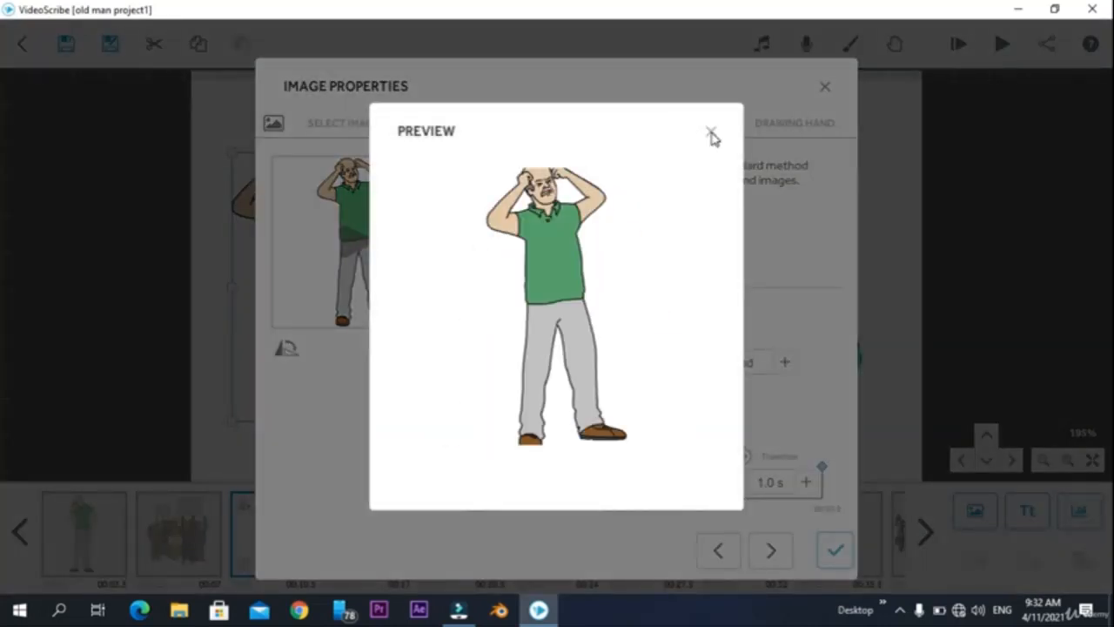
pyautogui.click(711, 132)
pyautogui.click(495, 129)
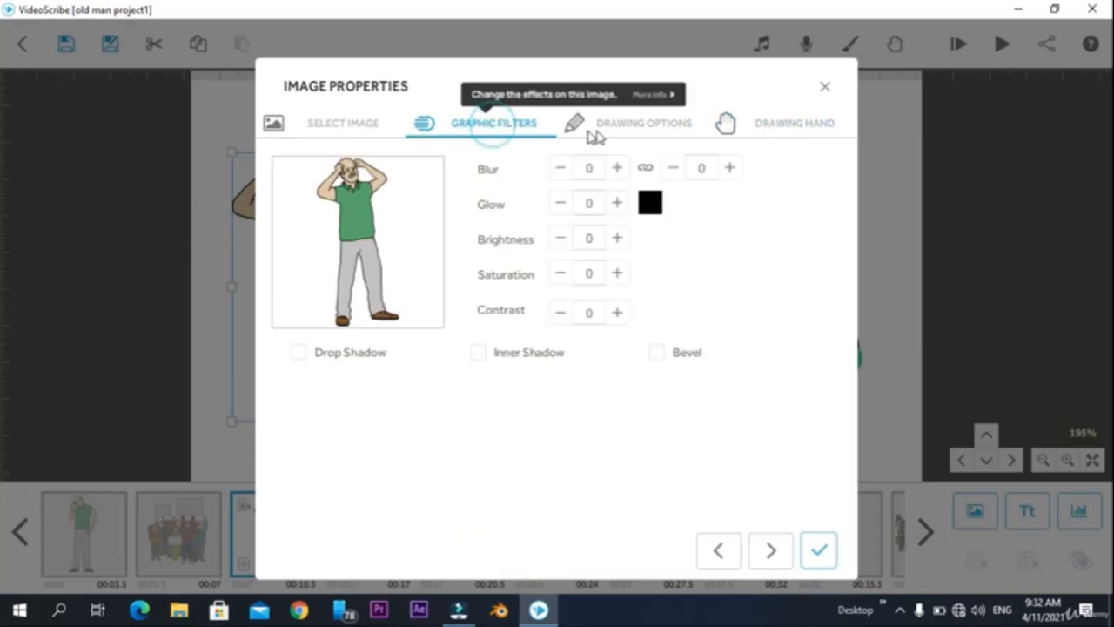
pyautogui.click(602, 129)
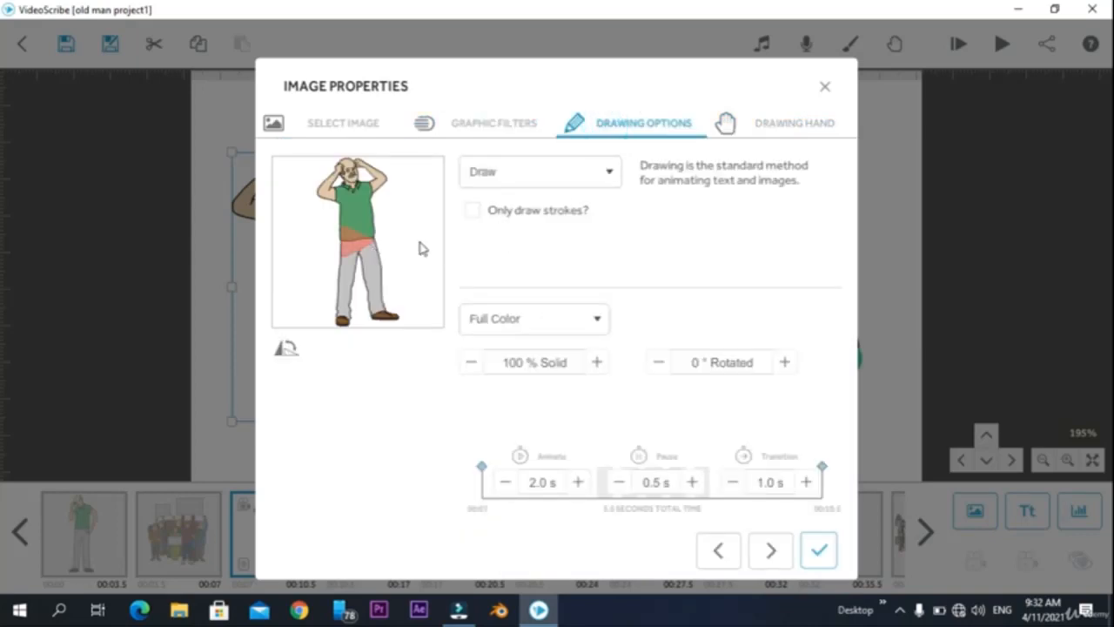
# Turn Only draw strokes back on for the man and preview the drawing again
pyautogui.click(477, 211)
pyautogui.click(364, 252)
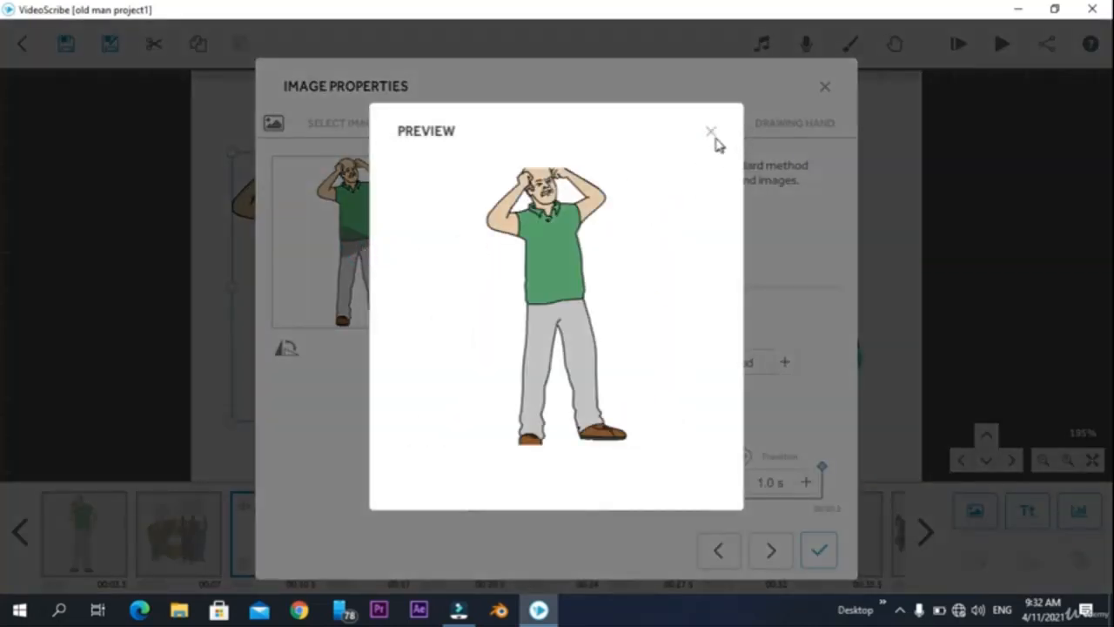
pyautogui.click(711, 131)
pyautogui.click(722, 125)
pyautogui.click(634, 121)
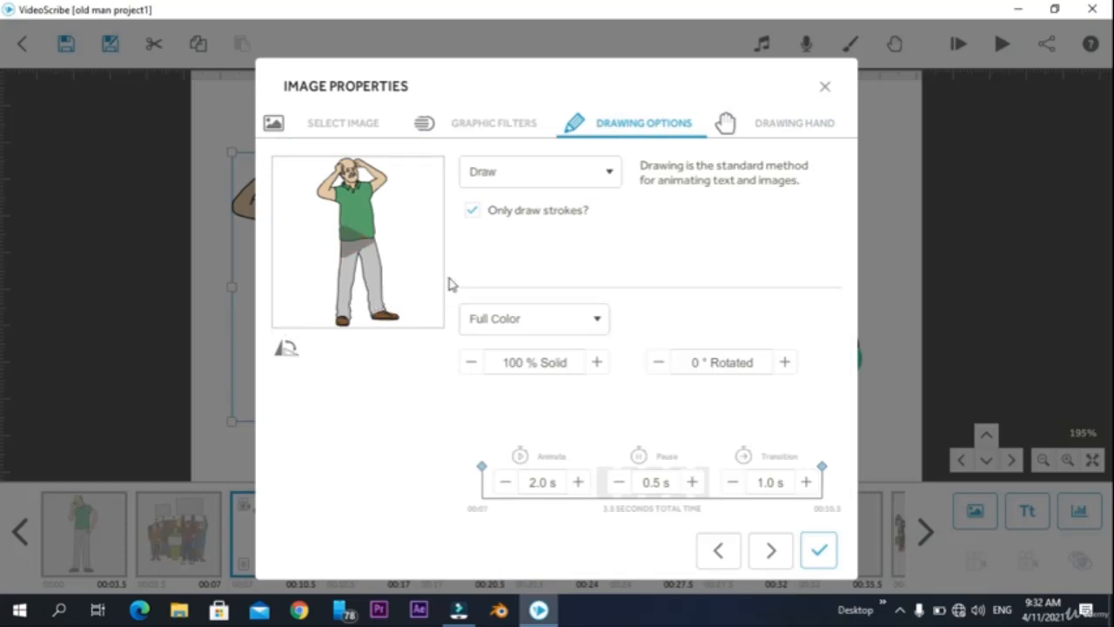
# Flip the man's image through all its orientations until it is back to the original one
pyautogui.click(287, 350)
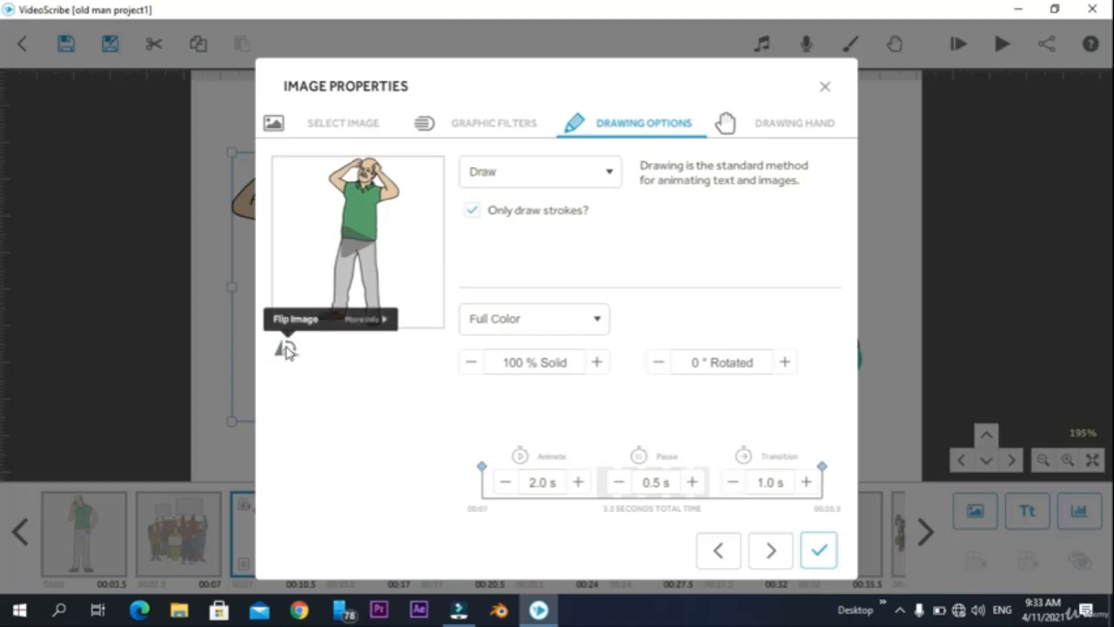
pyautogui.click(287, 351)
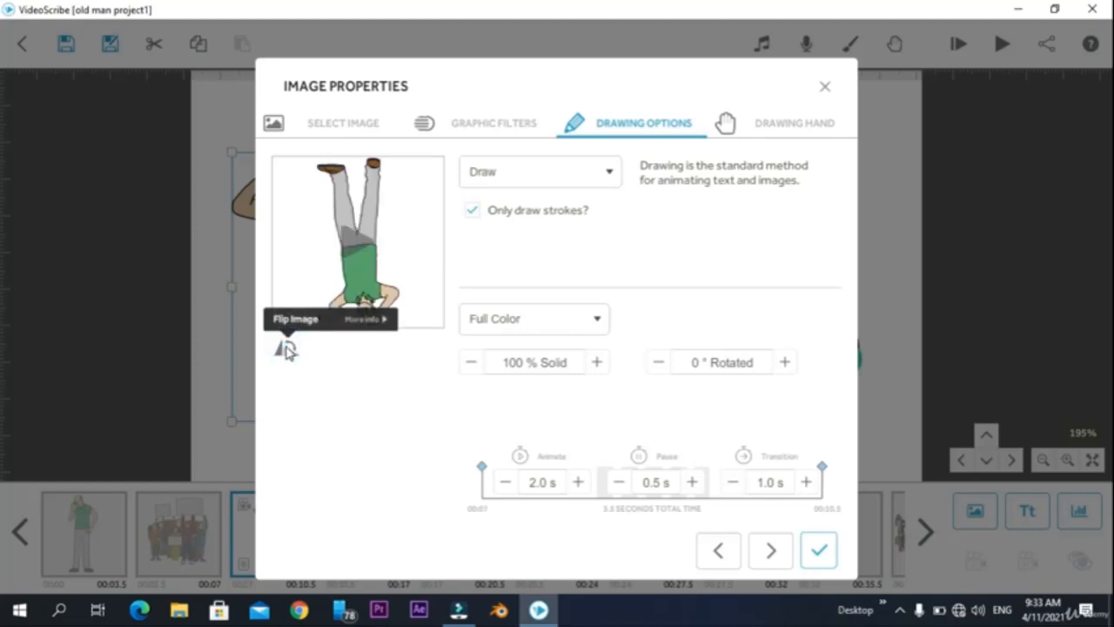
pyautogui.click(287, 351)
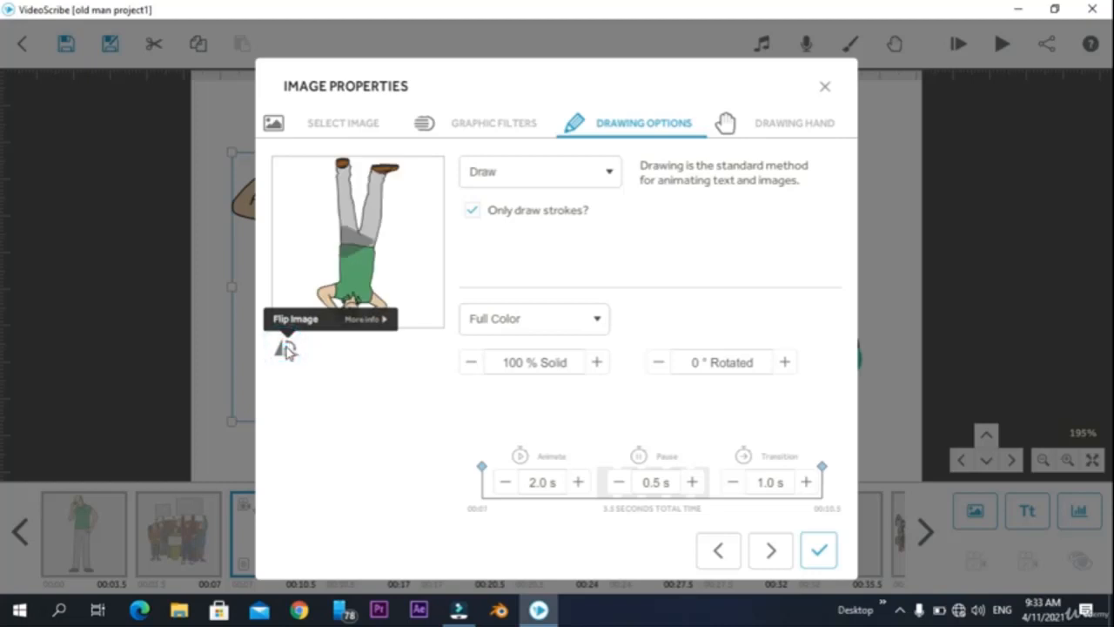
pyautogui.click(287, 351)
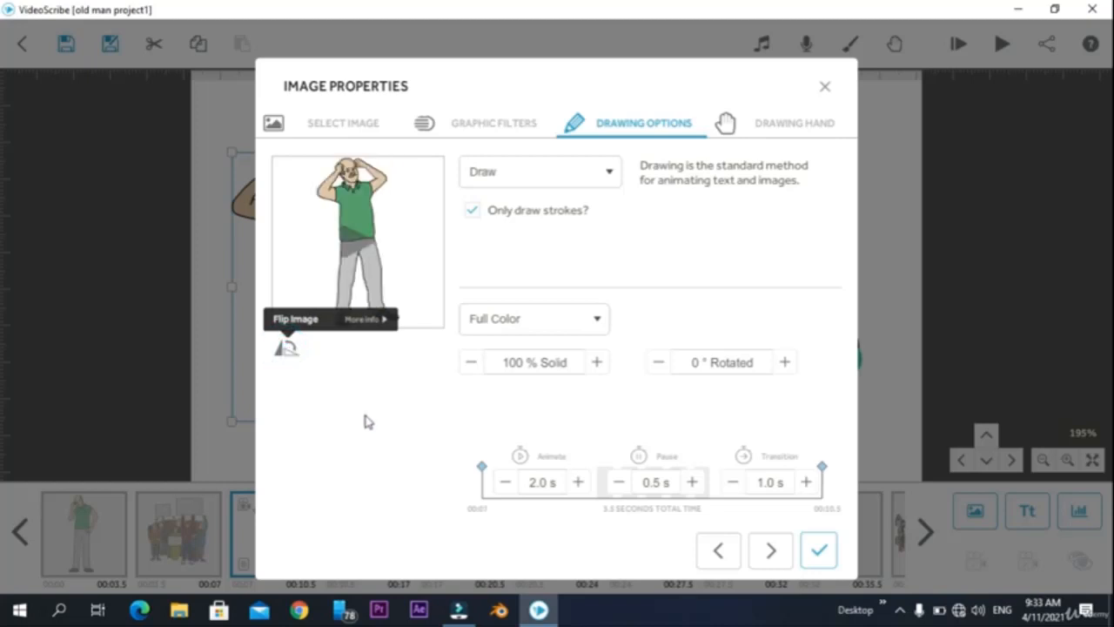
# Switch the man holding his head to the Outline style in black and preview the drawing
pyautogui.click(573, 334)
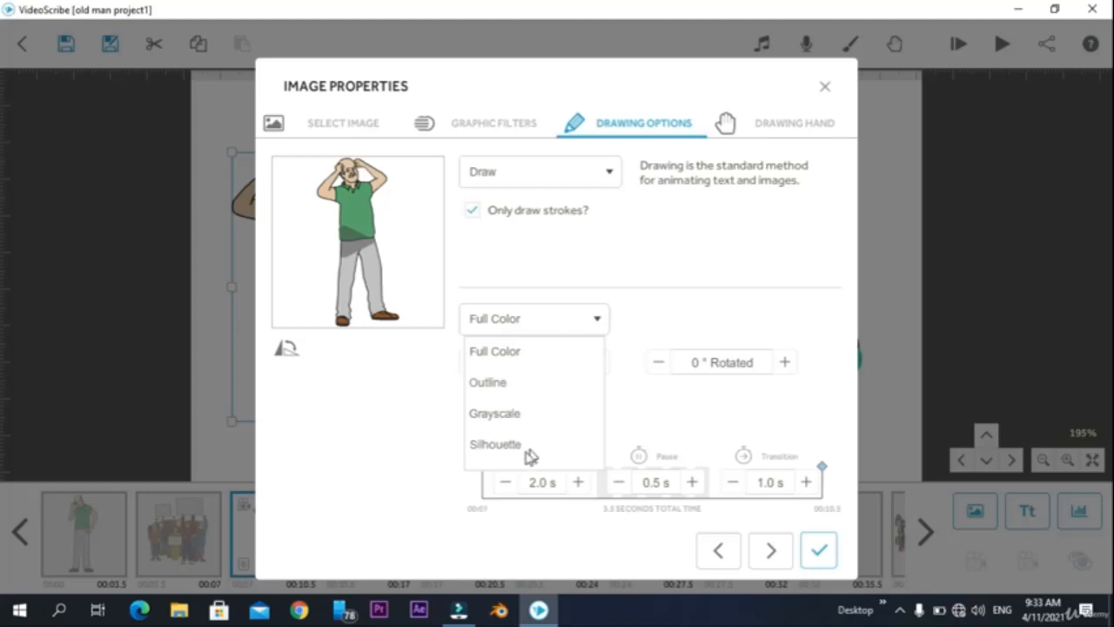
pyautogui.click(501, 384)
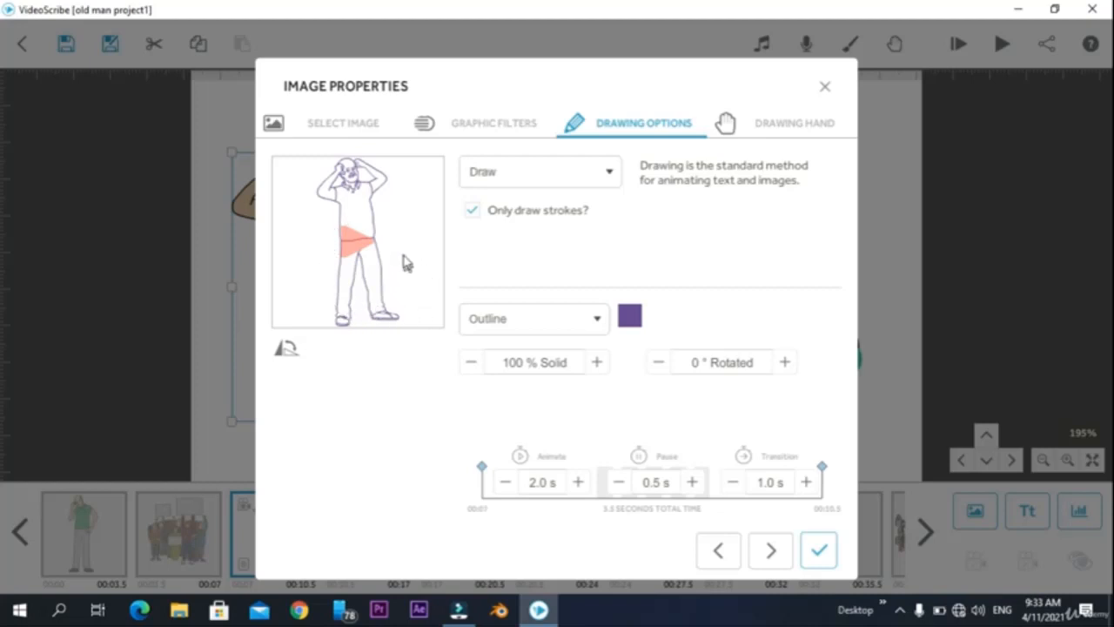
pyautogui.click(628, 319)
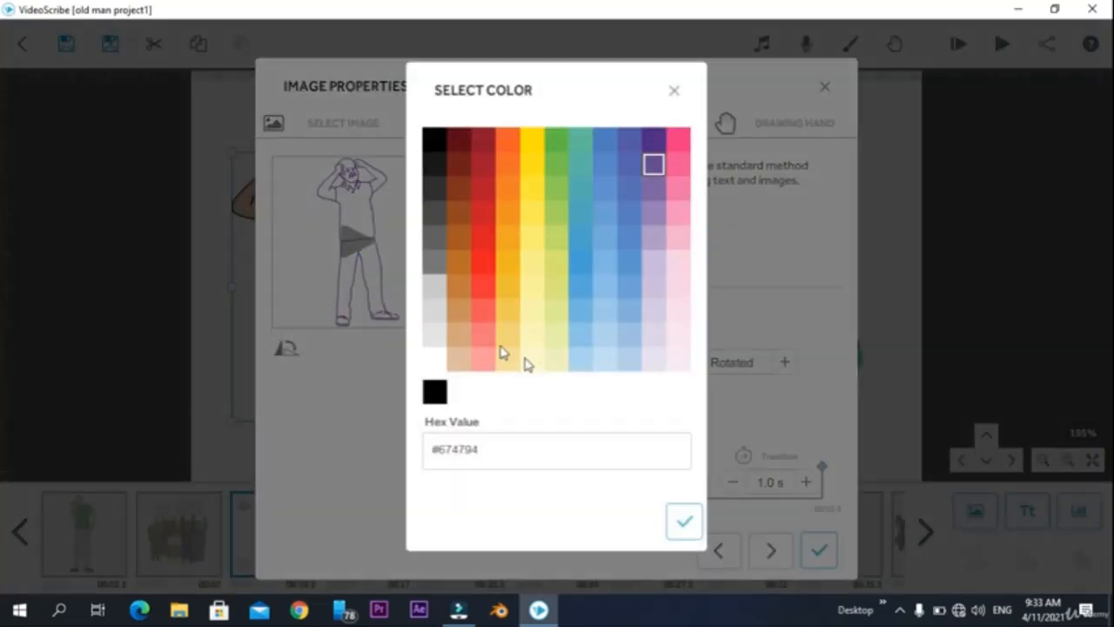
pyautogui.click(436, 139)
pyautogui.click(684, 521)
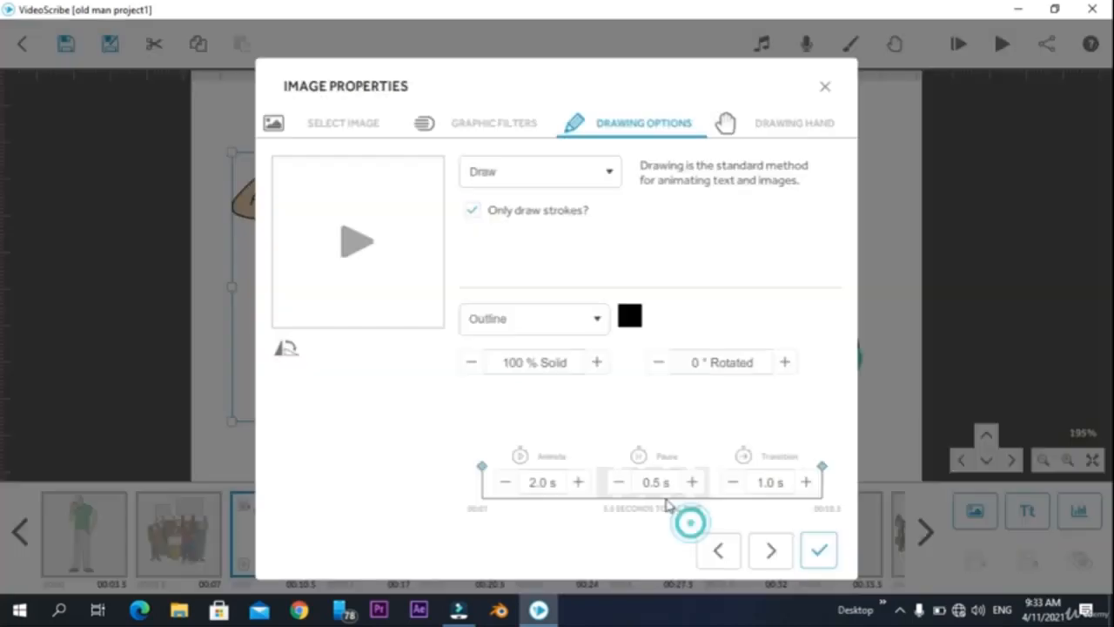
pyautogui.click(353, 242)
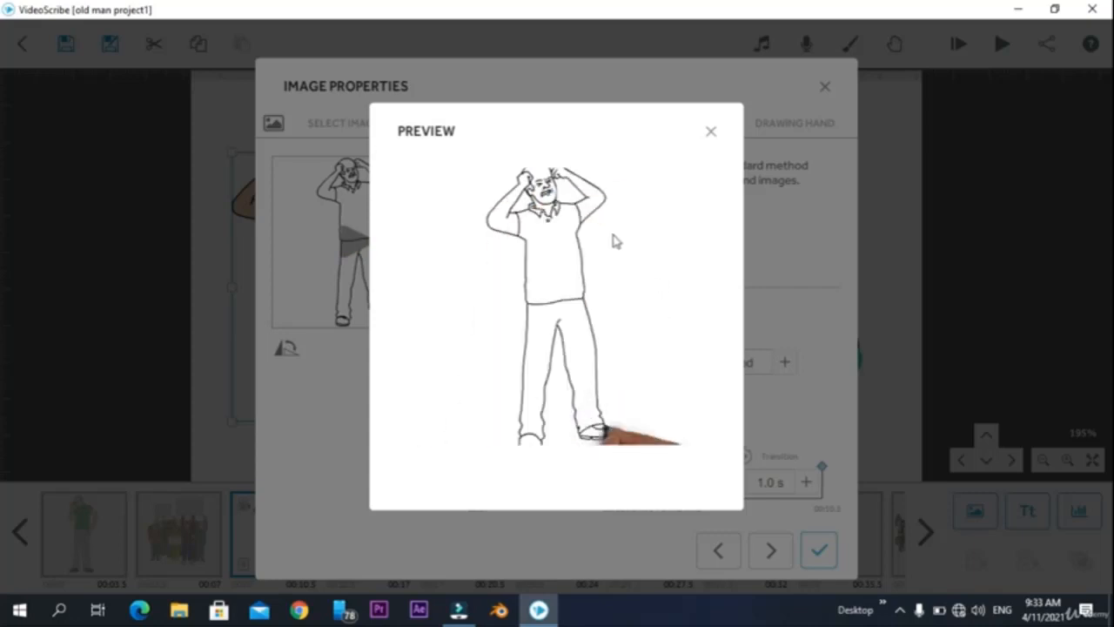
pyautogui.click(710, 132)
pyautogui.click(723, 123)
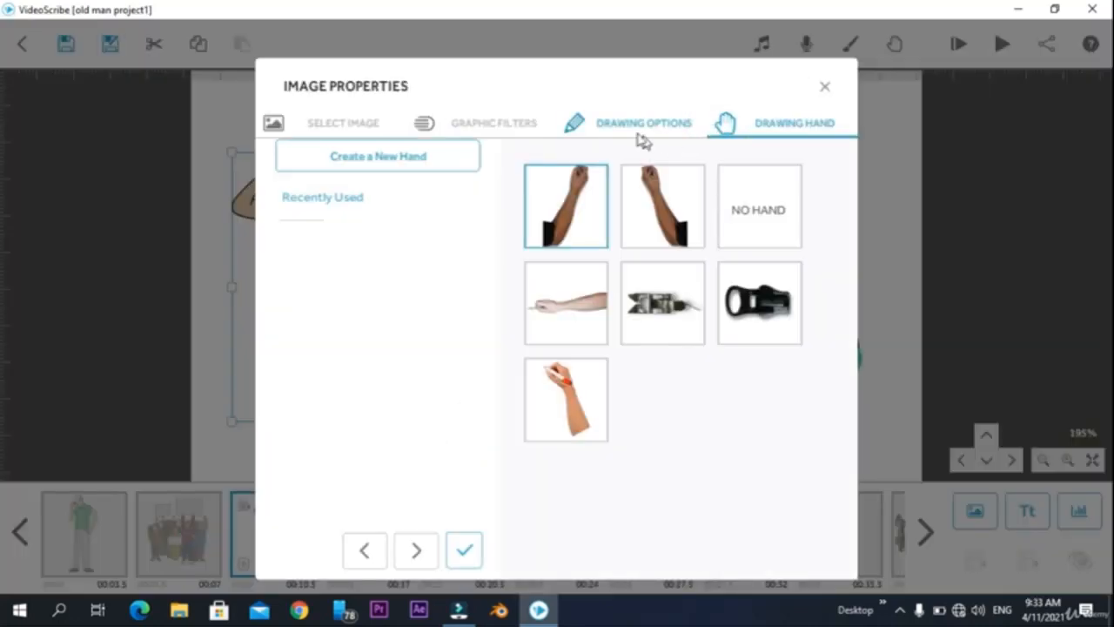
pyautogui.click(631, 122)
# Switch the man's image to the Grayscale style and preview the drawing
pyautogui.click(535, 319)
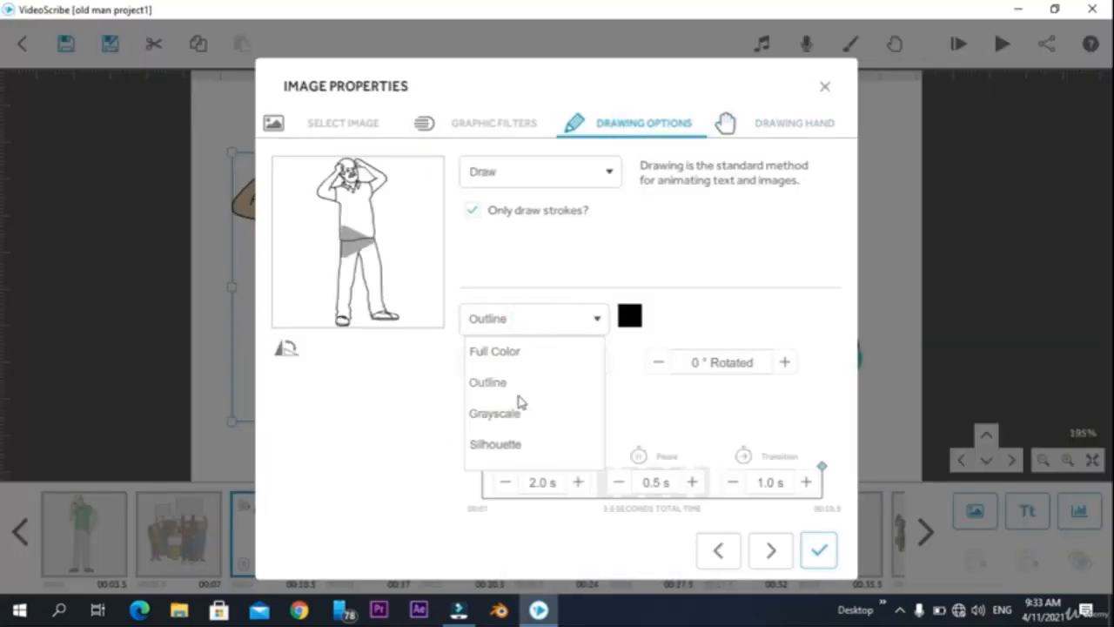
pyautogui.click(494, 414)
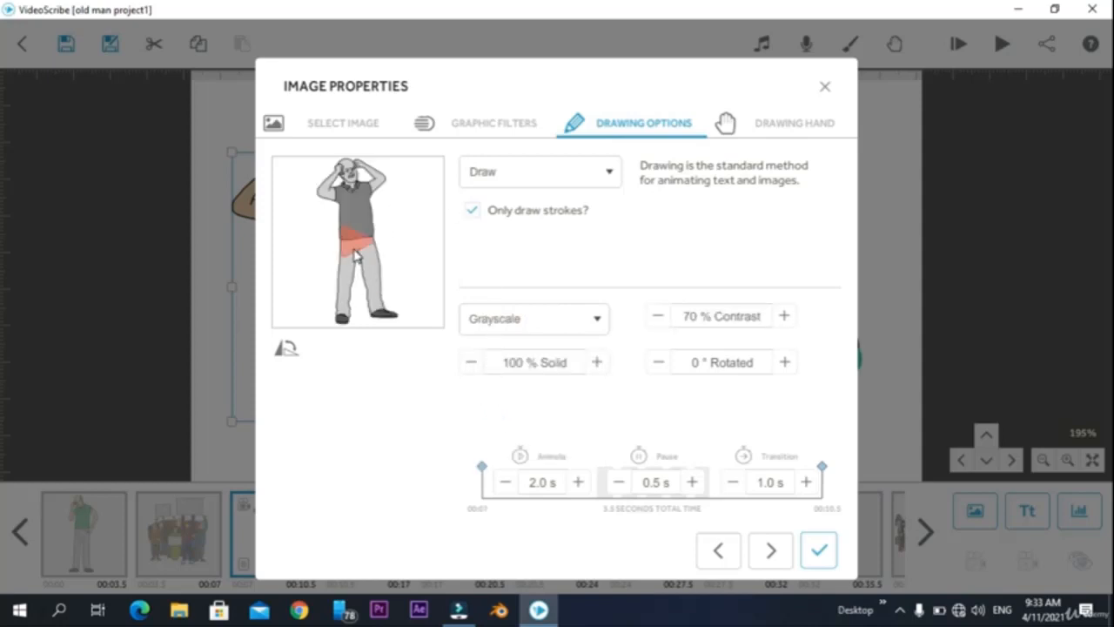
pyautogui.click(355, 254)
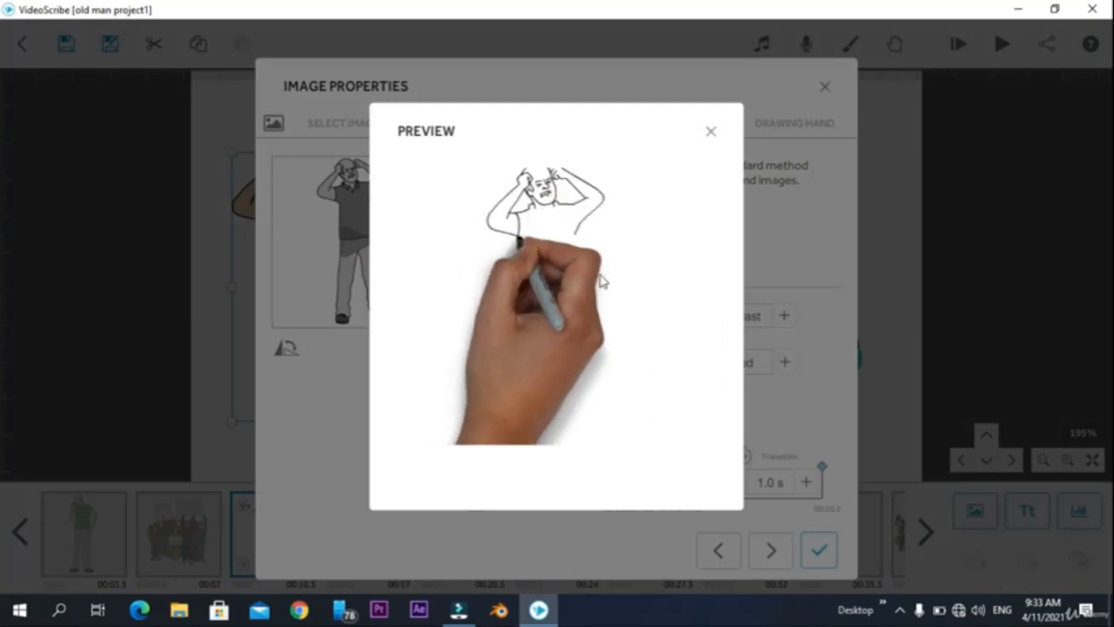
pyautogui.click(711, 133)
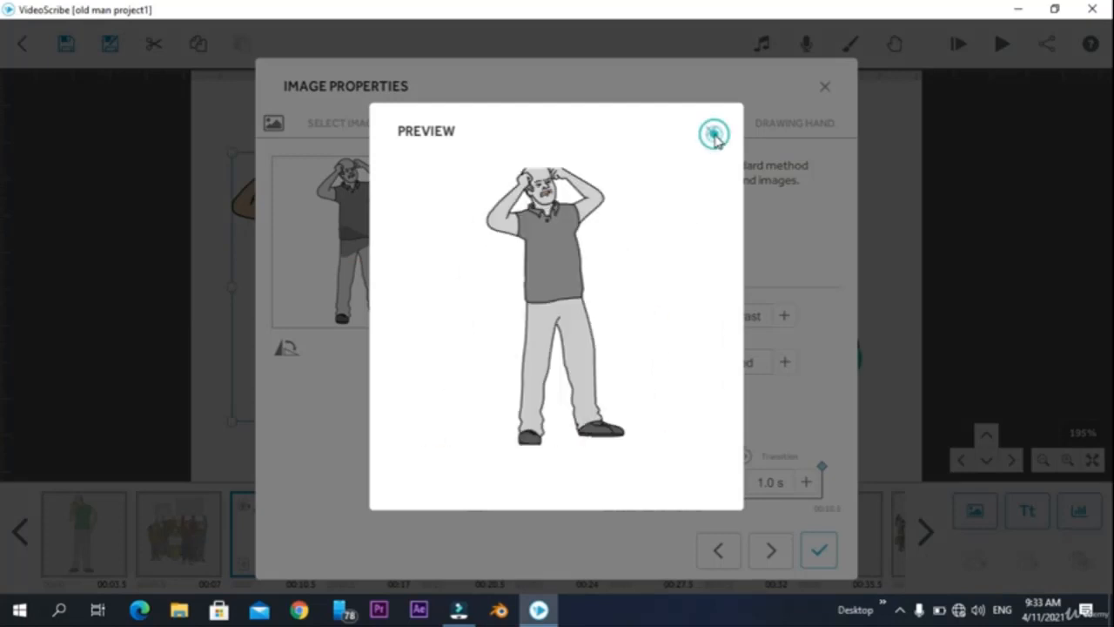
# Switch the man's image to the Silhouette style, preview it, and return to the drawing options
pyautogui.click(506, 324)
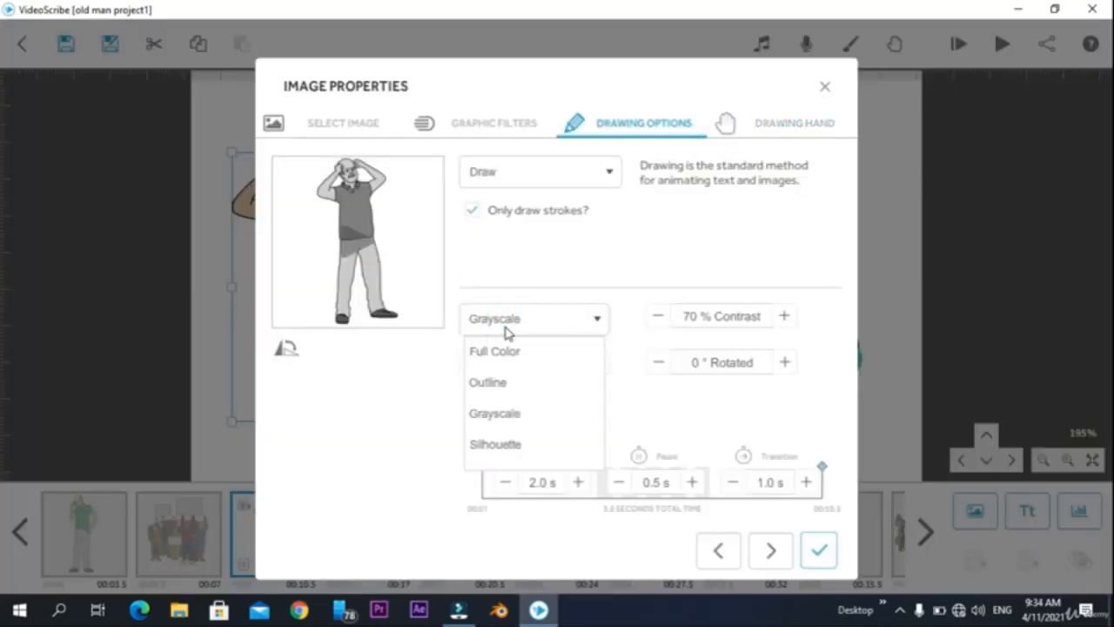
pyautogui.click(489, 445)
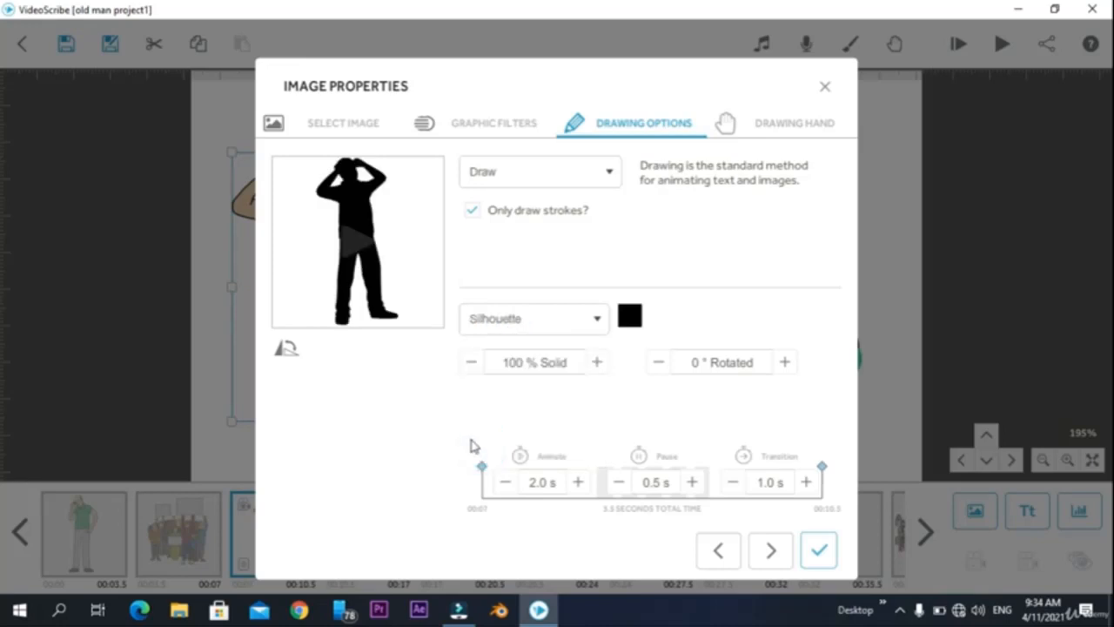
pyautogui.moveTo(330, 219)
pyautogui.click(348, 250)
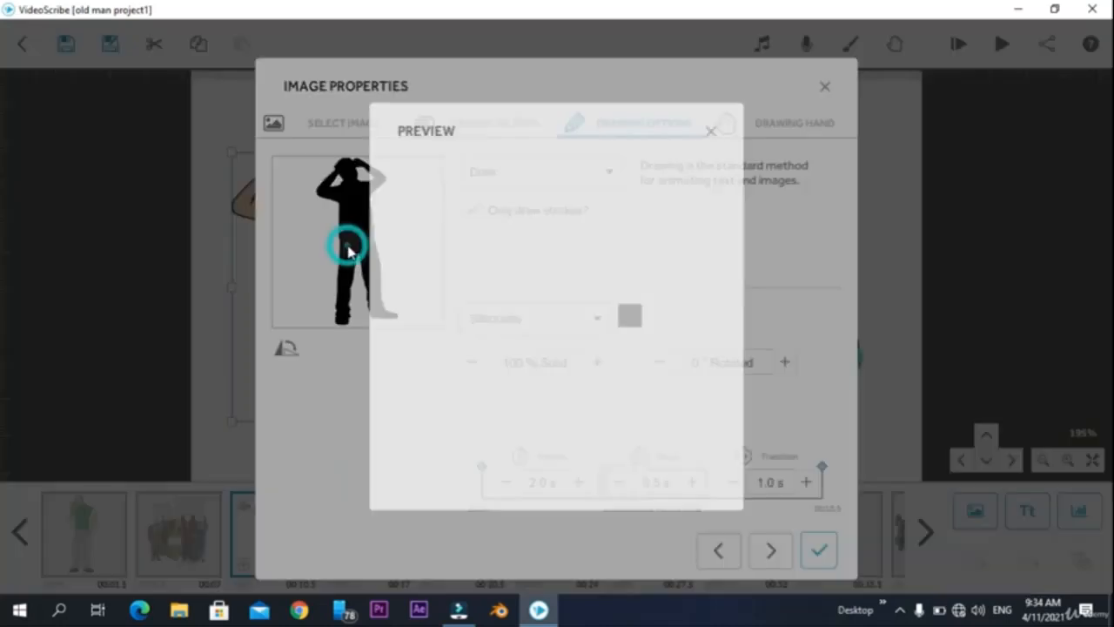
pyautogui.click(712, 135)
pyautogui.click(716, 126)
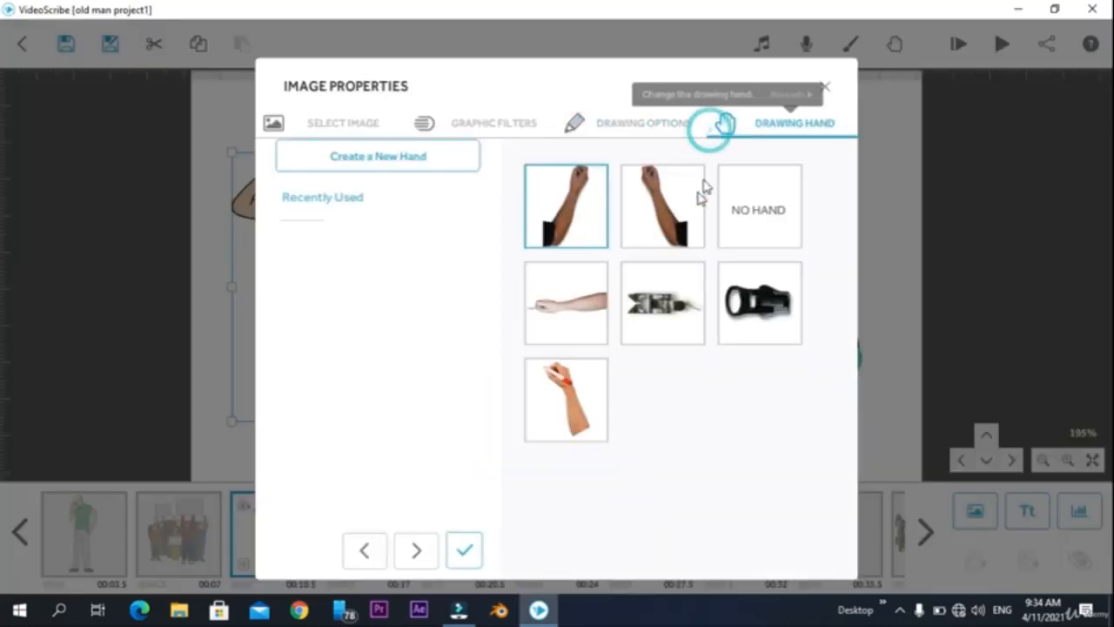
pyautogui.click(619, 131)
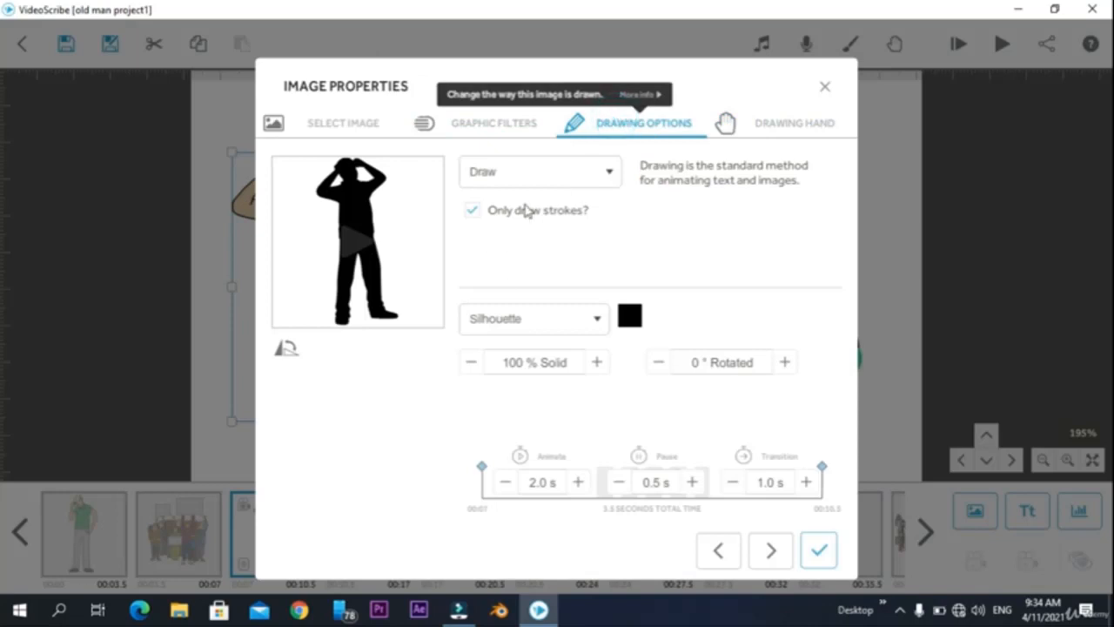
# Set the man's image back to Full Color and look at the available drawing hands
pyautogui.click(531, 179)
pyautogui.click(648, 241)
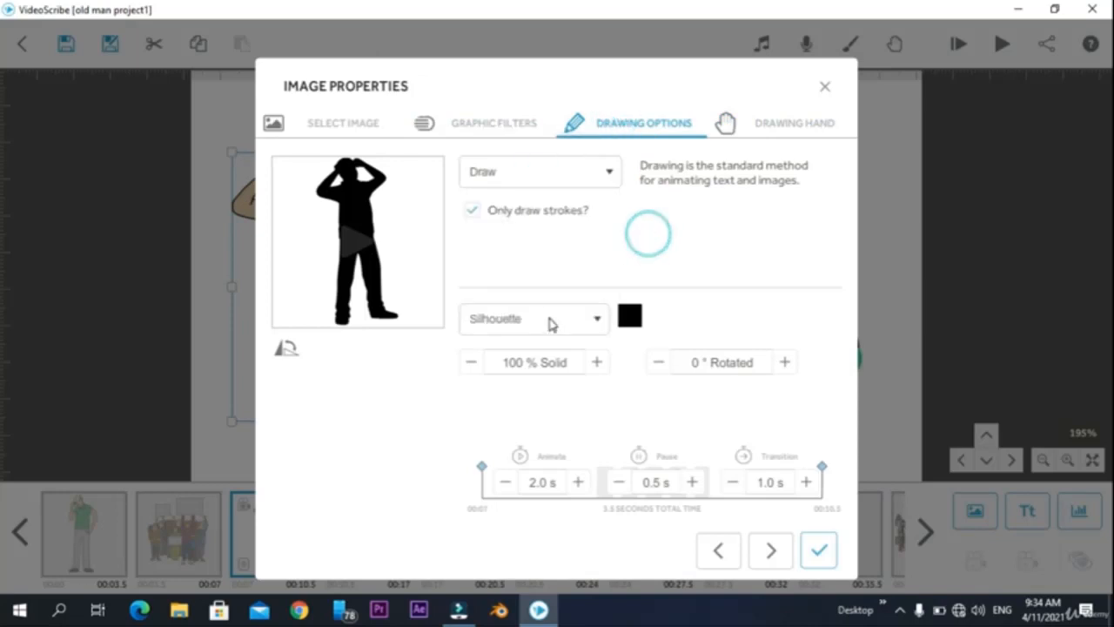
pyautogui.click(537, 319)
pyautogui.click(510, 353)
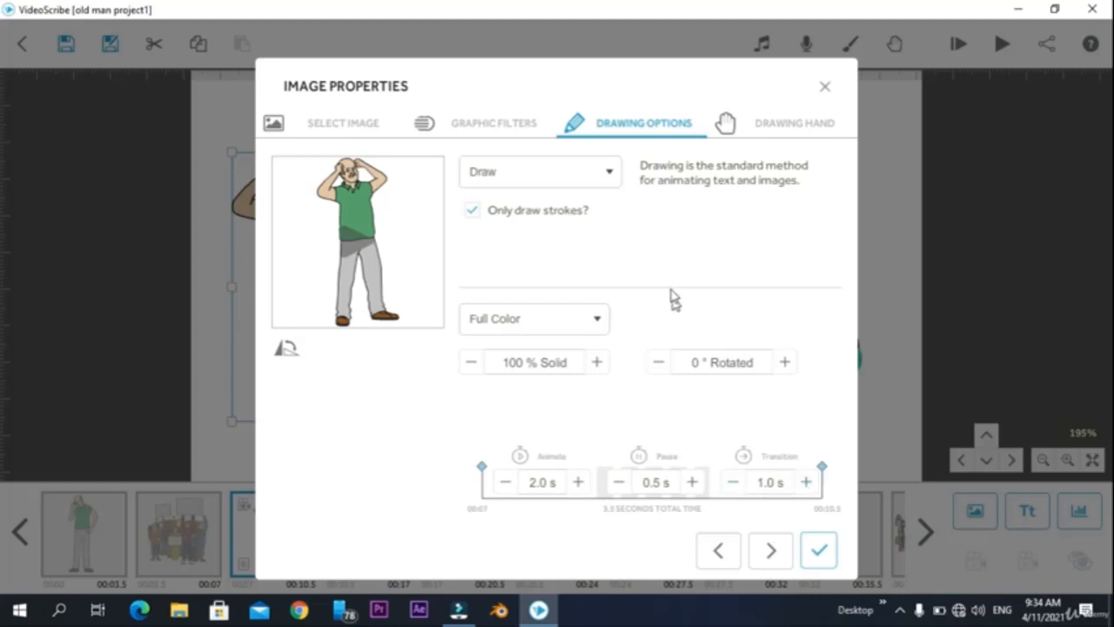
pyautogui.click(766, 134)
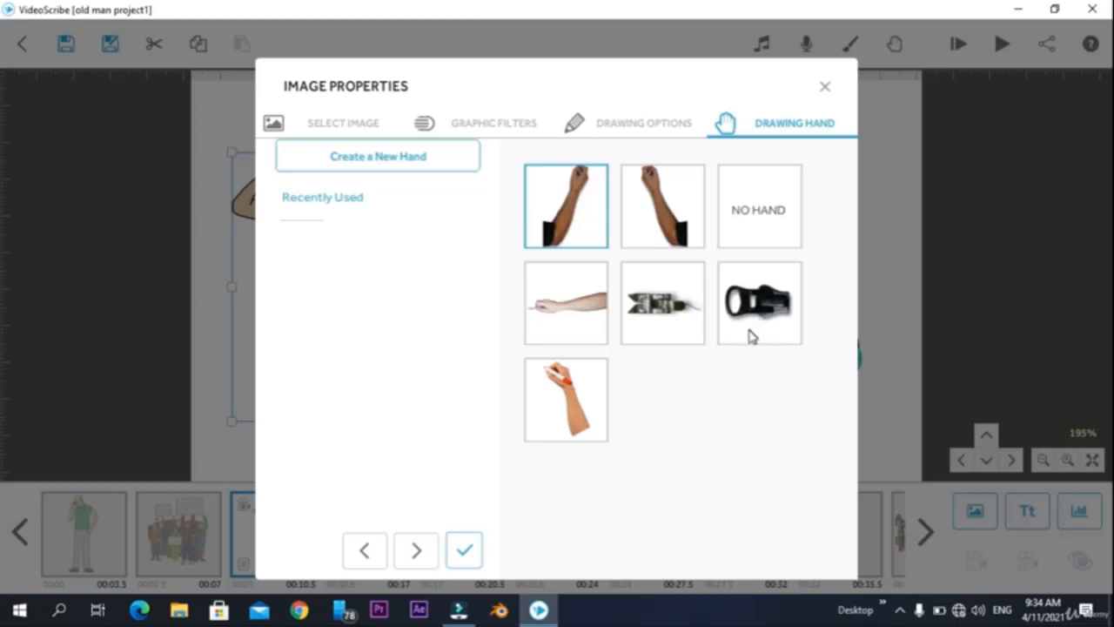
# Set the Glow graphic filter on the man's image to 12
pyautogui.click(500, 135)
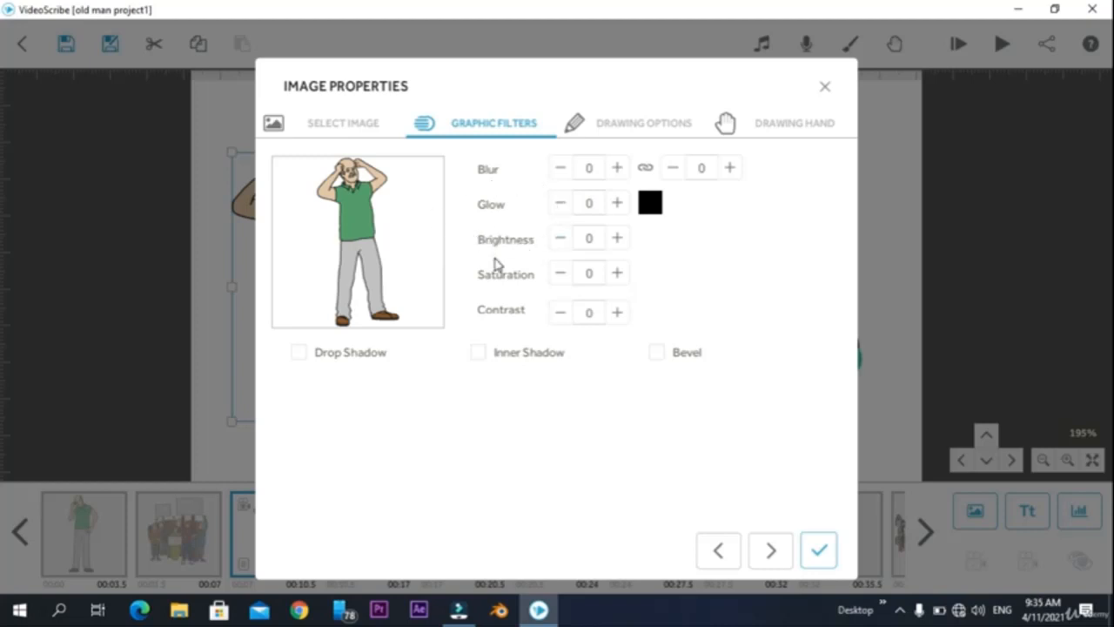
pyautogui.click(617, 202)
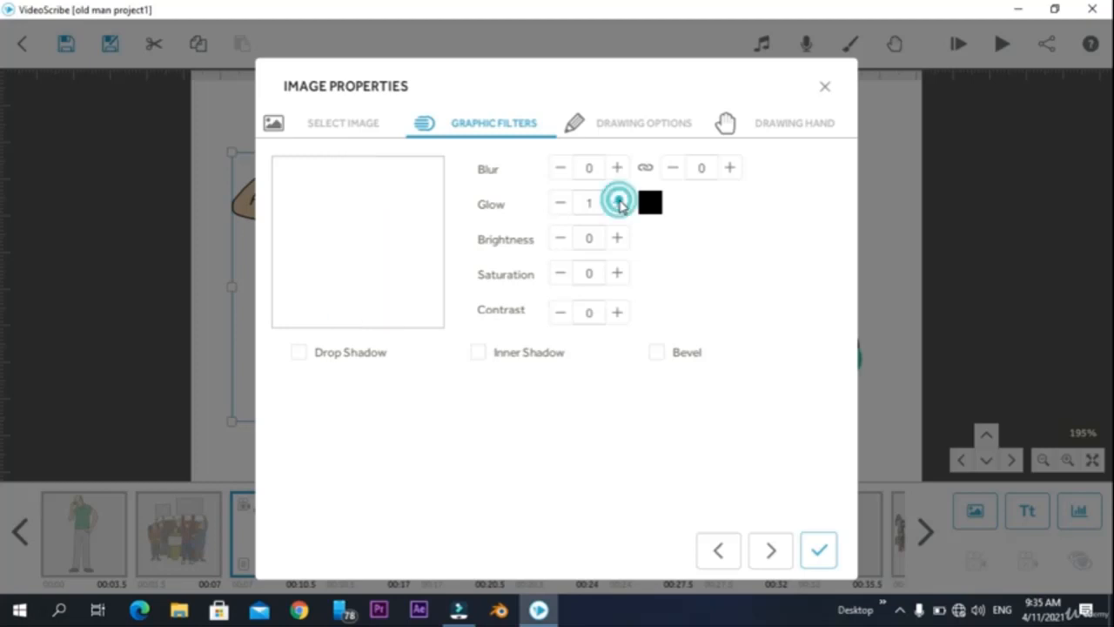
pyautogui.click(617, 203)
pyautogui.click(618, 202)
pyautogui.click(618, 202)
pyautogui.click(617, 203)
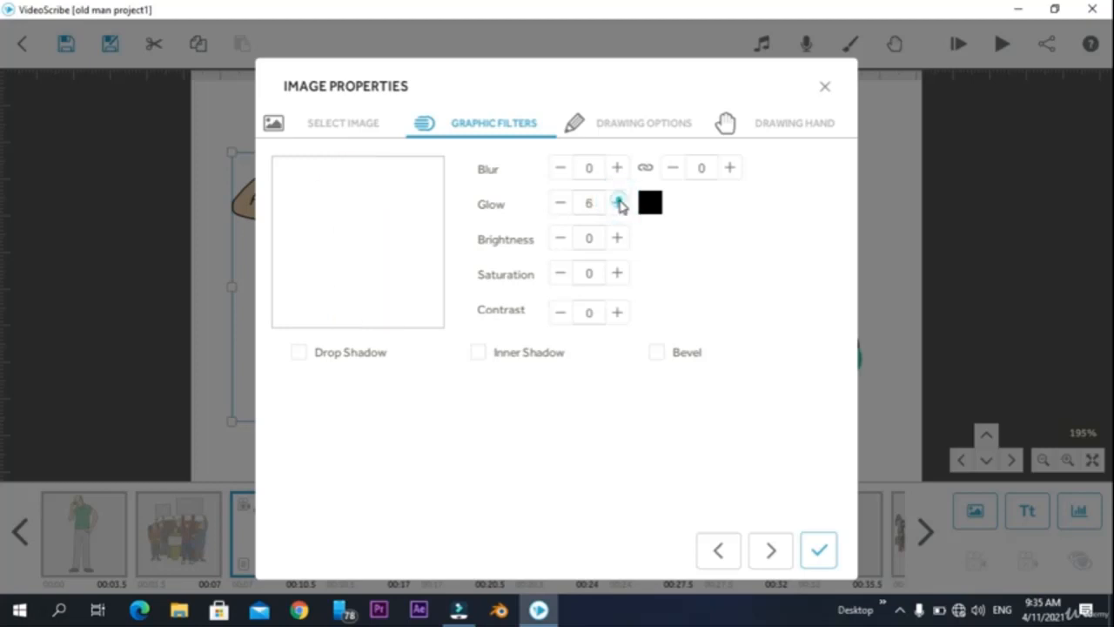
pyautogui.click(618, 203)
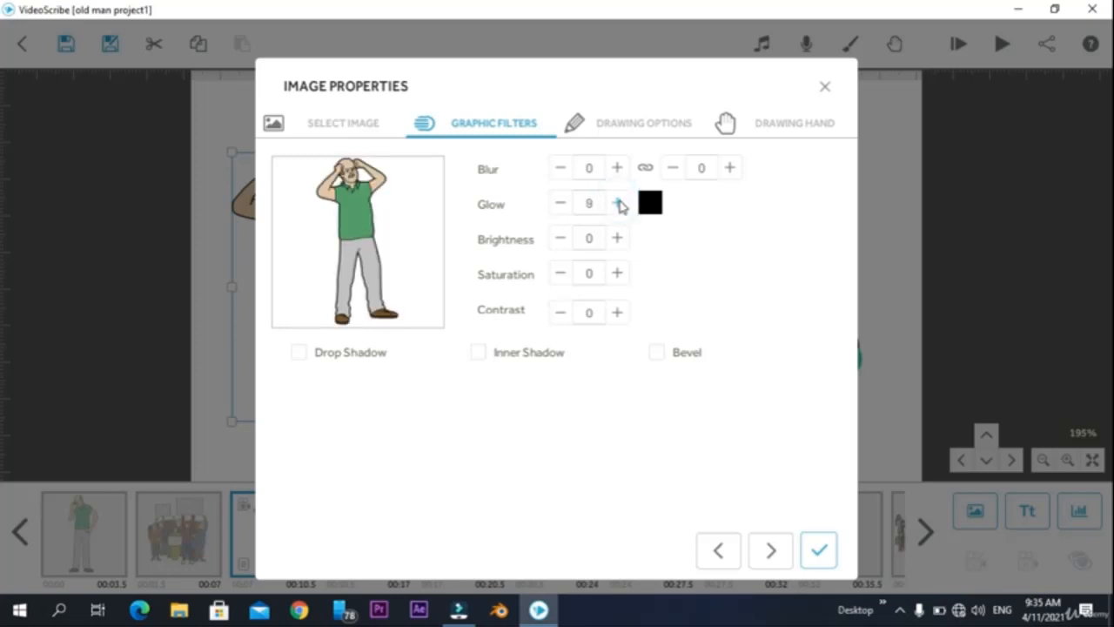
pyautogui.click(618, 203)
pyautogui.click(617, 202)
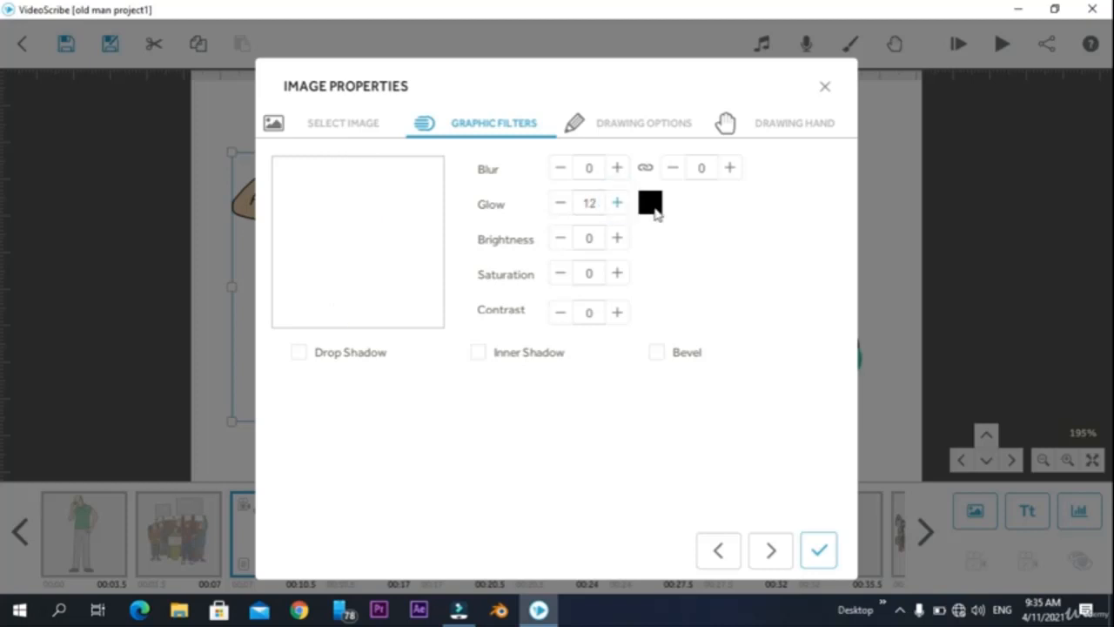
# Change the colour of the man's glow to red, #ed1c24
pyautogui.click(655, 212)
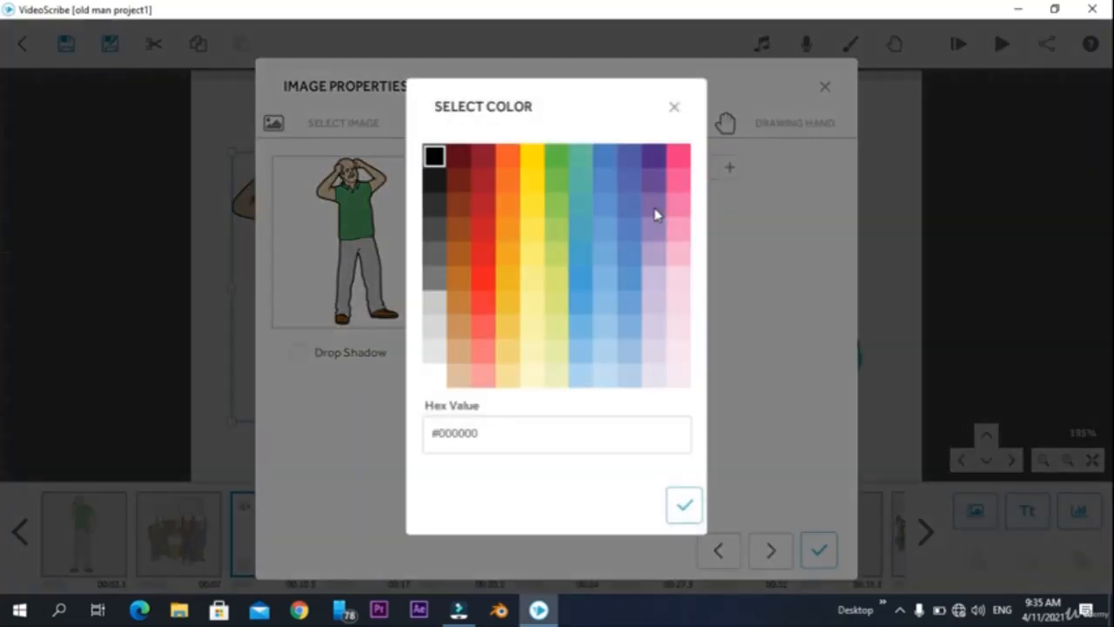
pyautogui.click(476, 279)
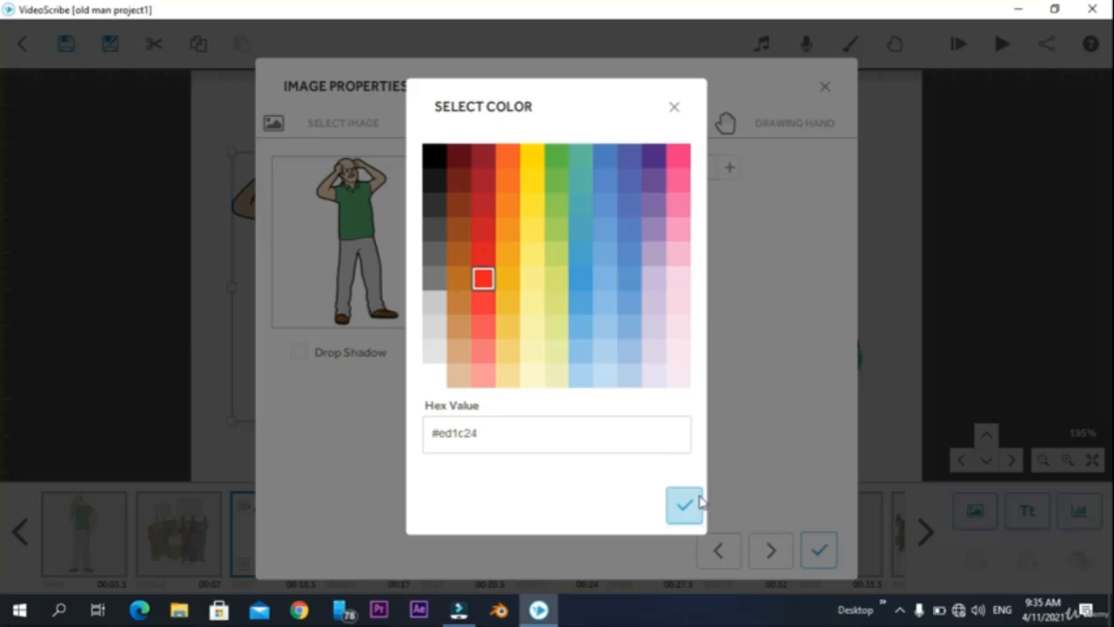
pyautogui.click(684, 504)
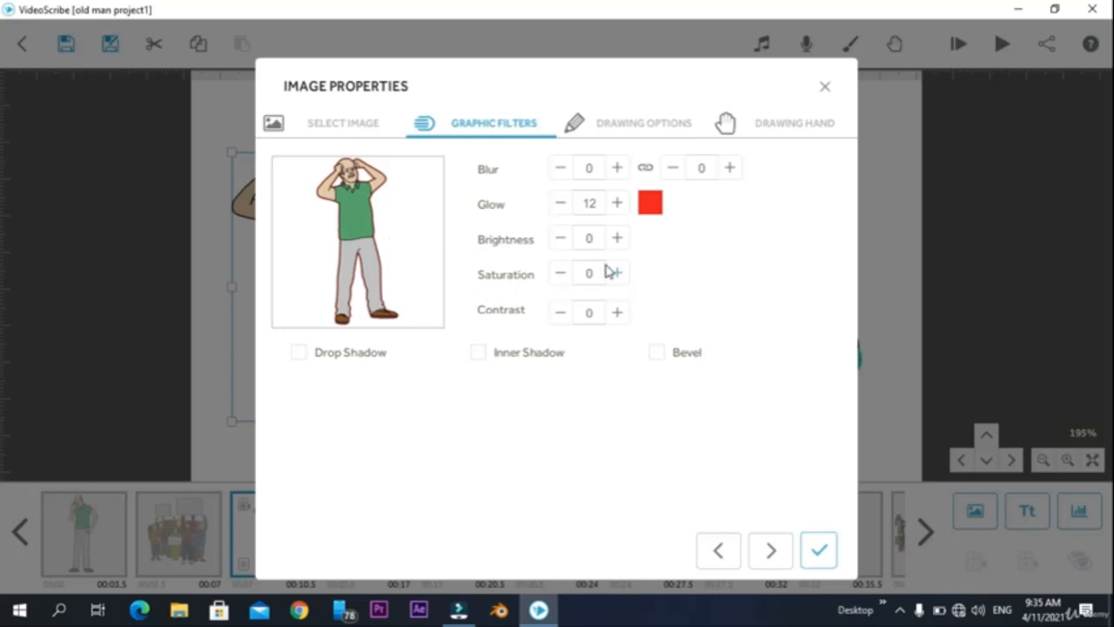
# Set the man's image filters to Brightness 3, Saturation 2 and Contrast 2
pyautogui.click(618, 238)
pyautogui.click(618, 238)
pyautogui.click(617, 239)
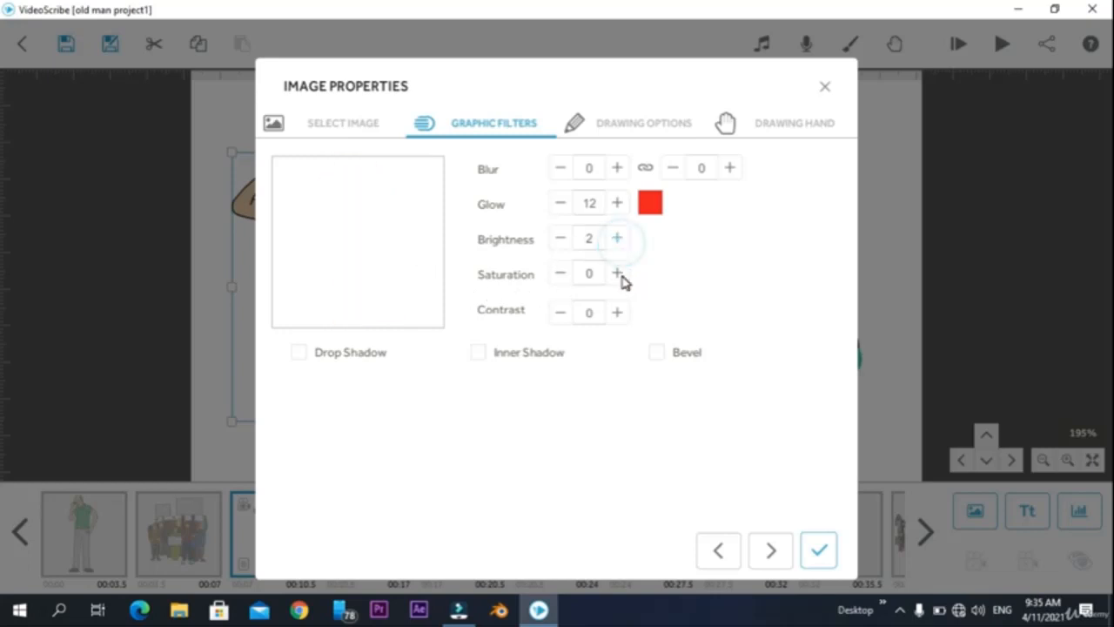
pyautogui.click(618, 273)
pyautogui.click(618, 274)
pyautogui.click(616, 313)
pyautogui.click(616, 312)
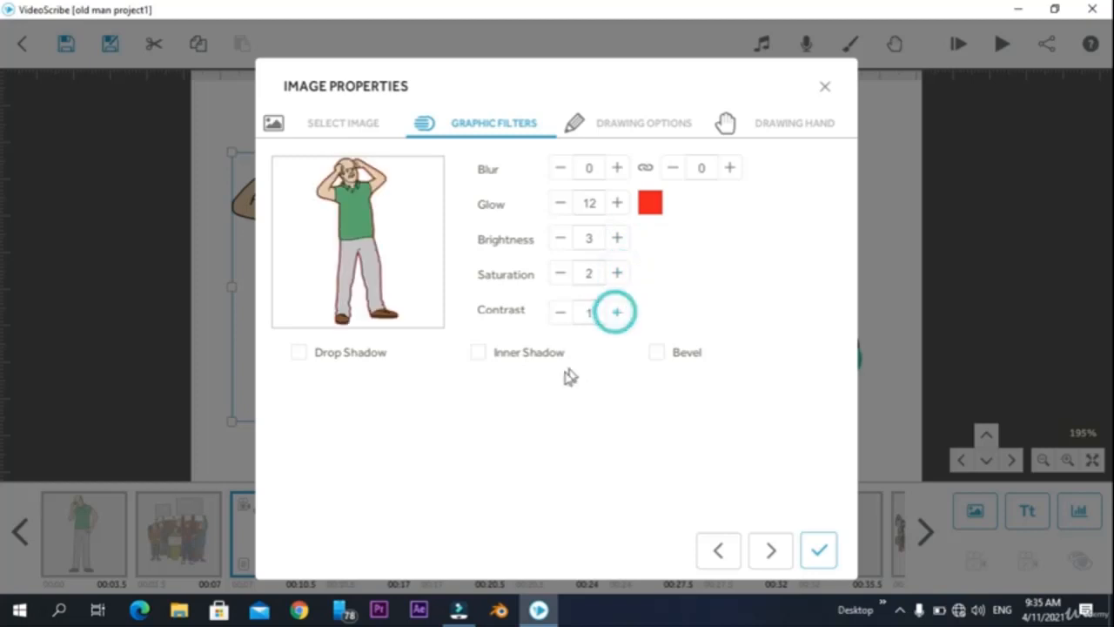
# Add a drop shadow to the man's image and set its offset to 18
pyautogui.click(376, 359)
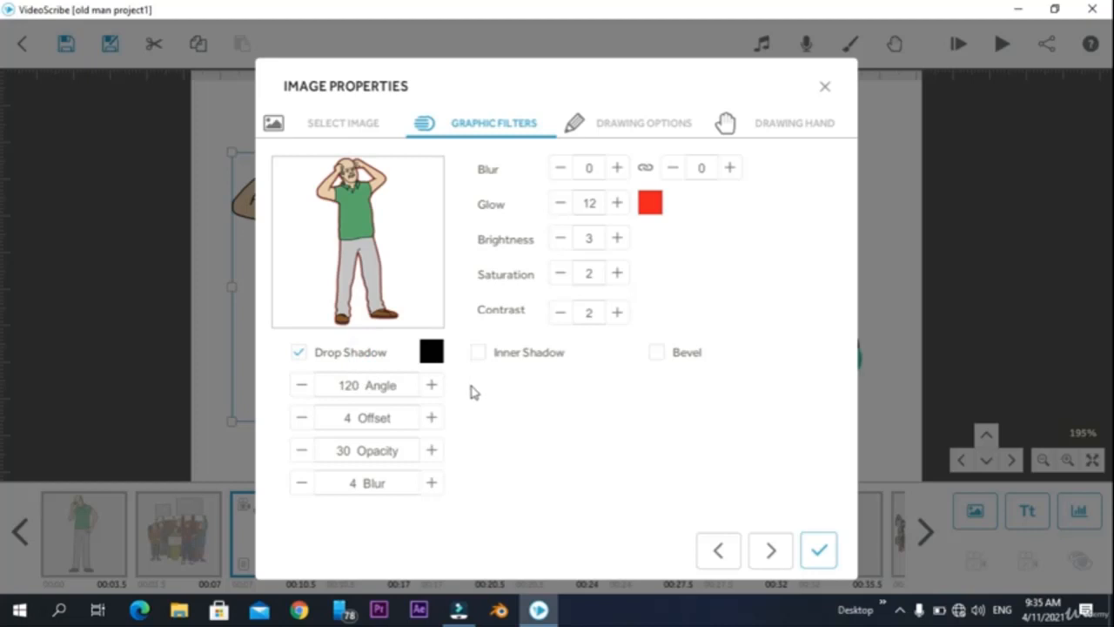
pyautogui.click(432, 417)
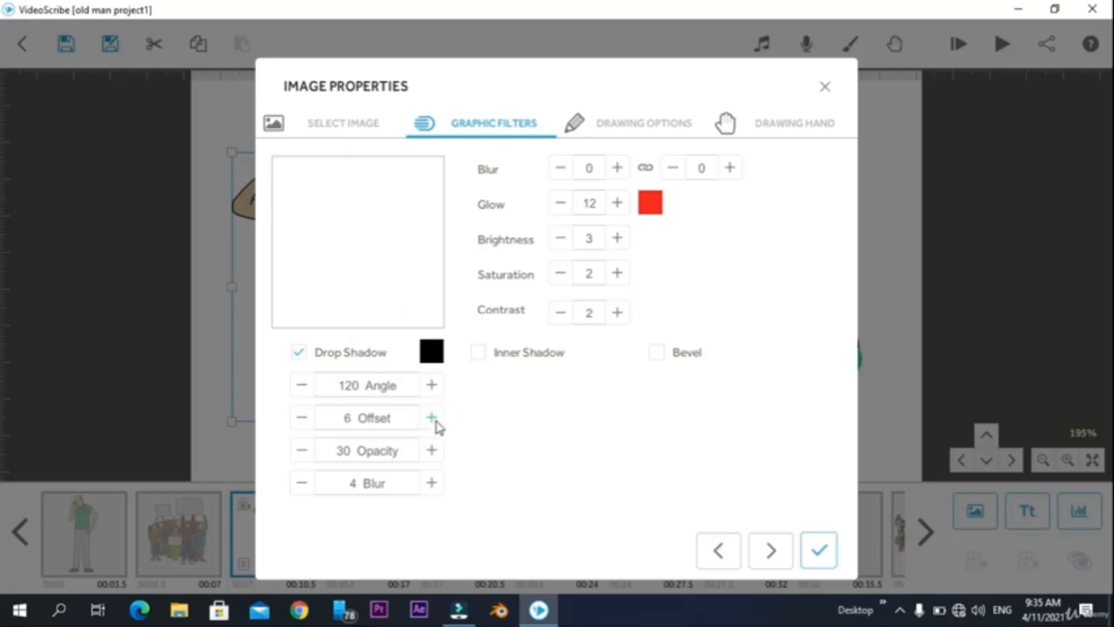
pyautogui.click(432, 417)
pyautogui.click(432, 417)
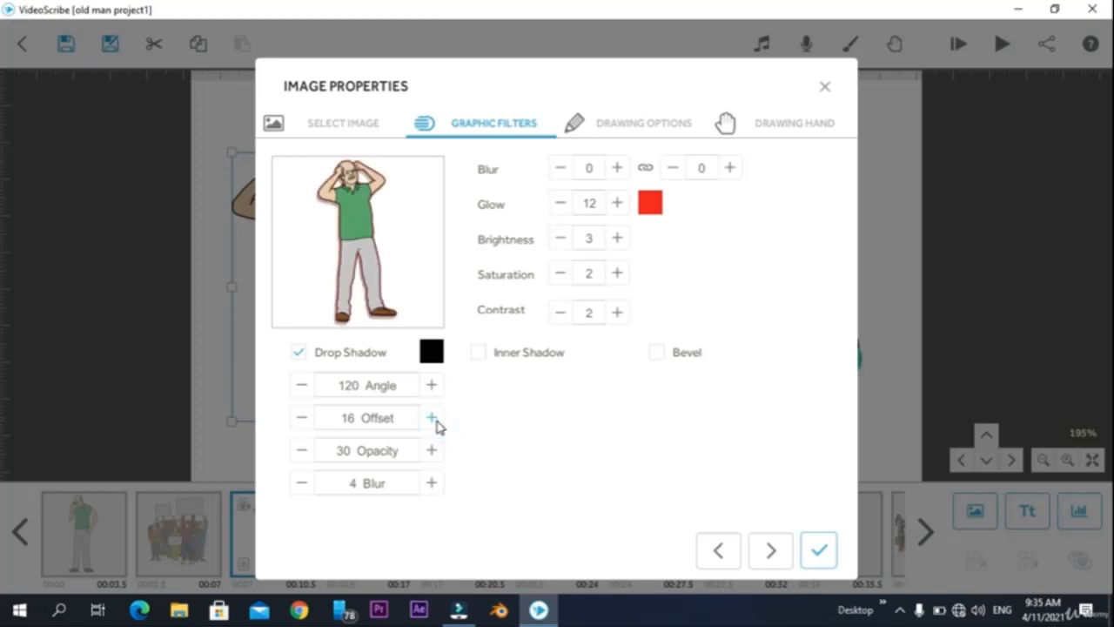
pyautogui.click(434, 420)
# Add an inner shadow with an offset of 10 to the man's image and turn on Bevel
pyautogui.click(513, 357)
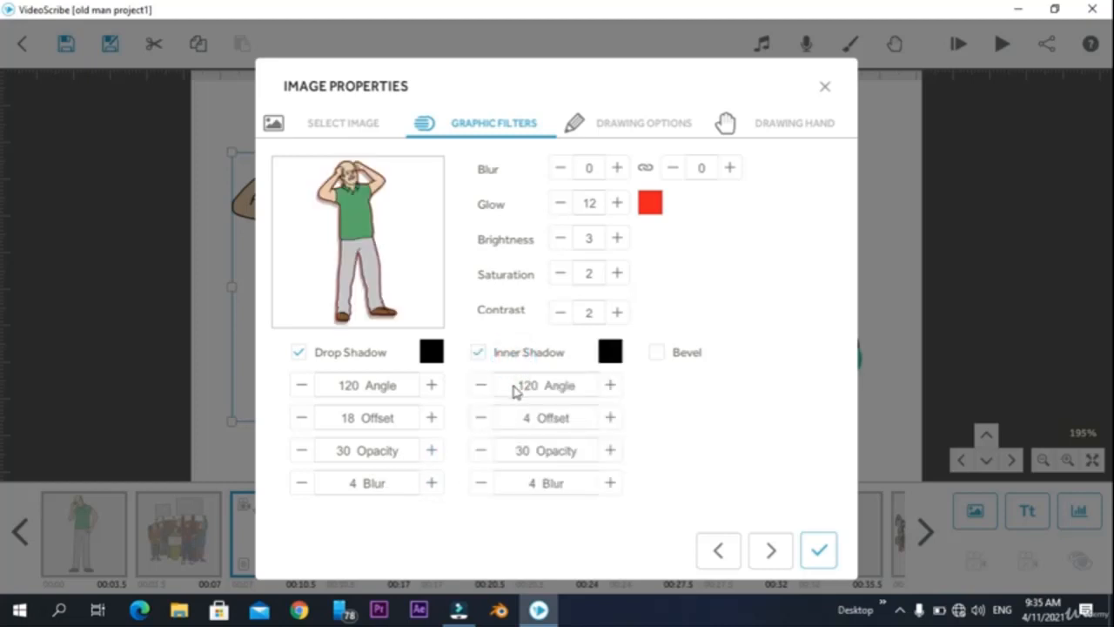
pyautogui.click(610, 418)
pyautogui.click(610, 417)
pyautogui.click(688, 353)
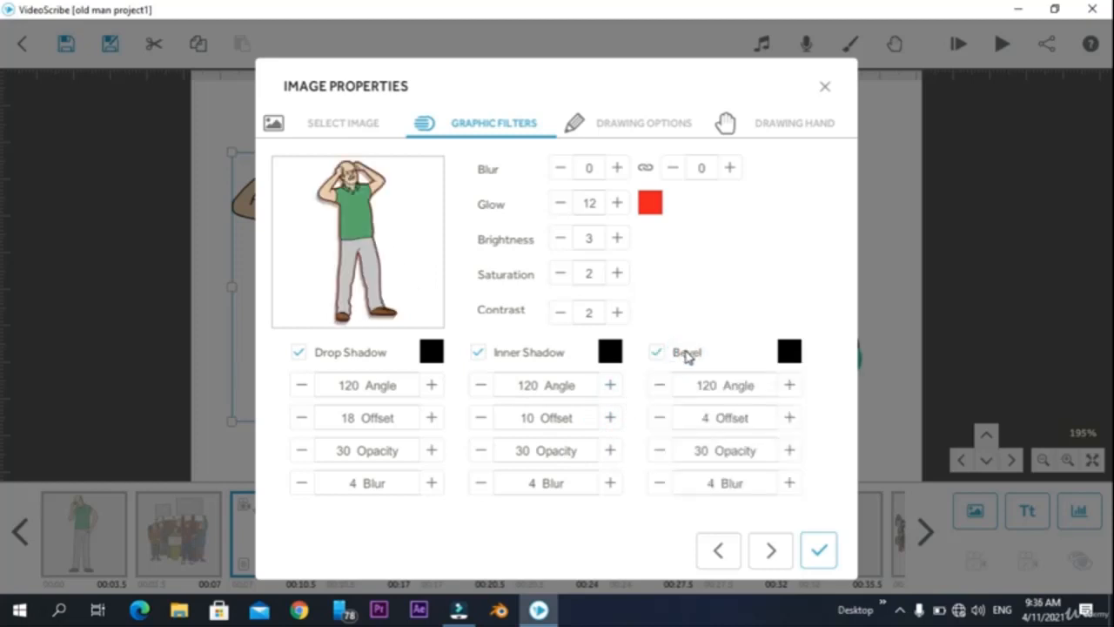
# Check the image selection categories for the man and apply his graphic filter settings to the canvas
pyautogui.click(365, 125)
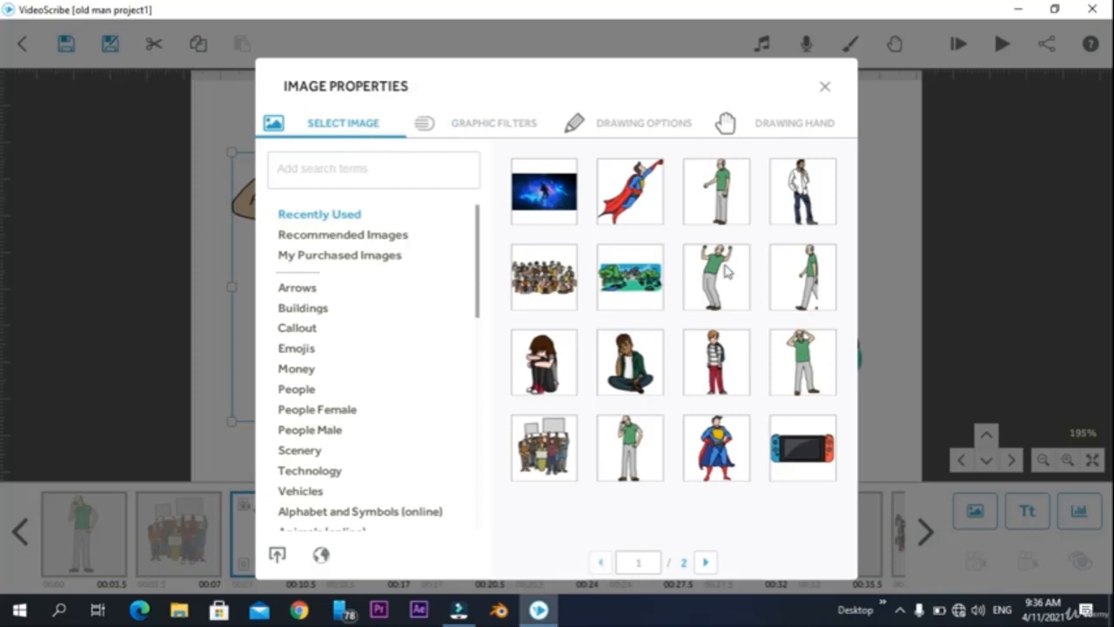
pyautogui.scroll(-5, 361, 412)
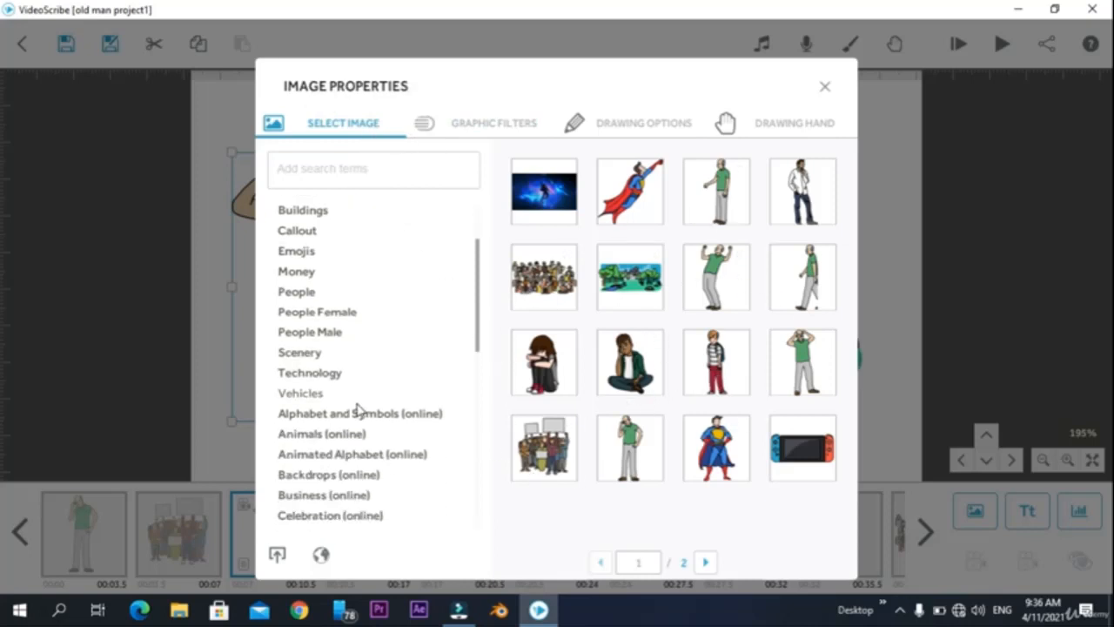
pyautogui.click(467, 132)
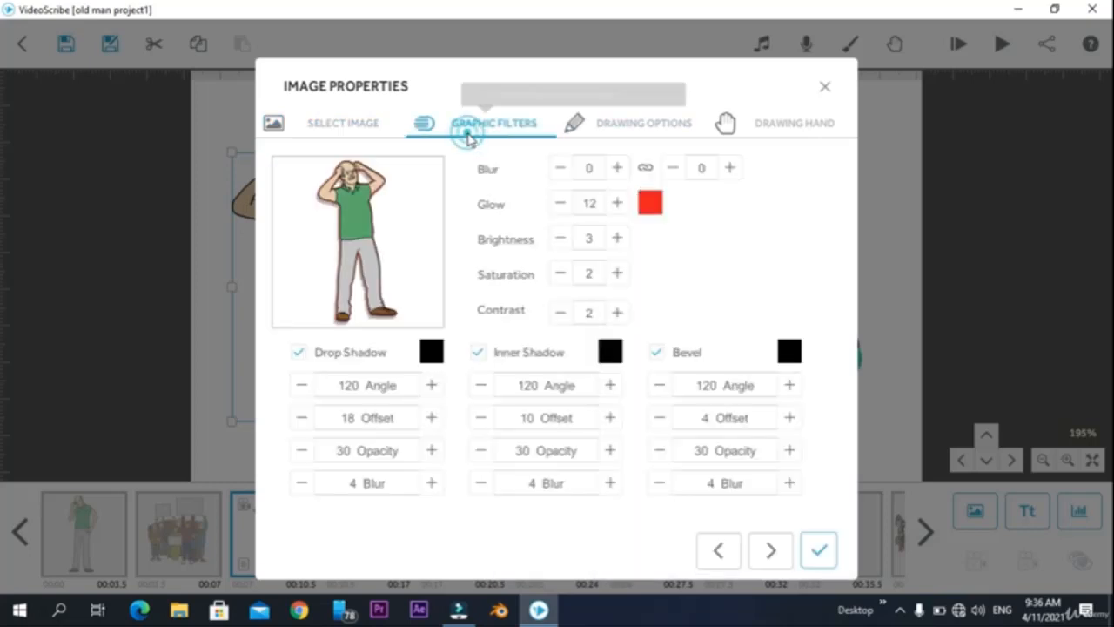
pyautogui.click(822, 550)
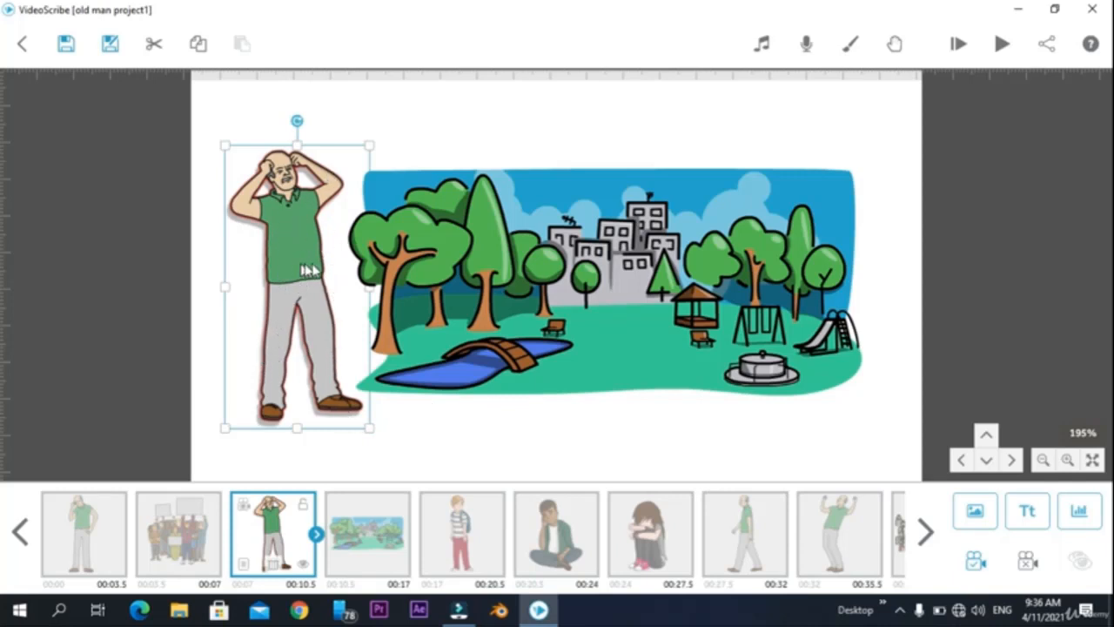
pyautogui.click(428, 426)
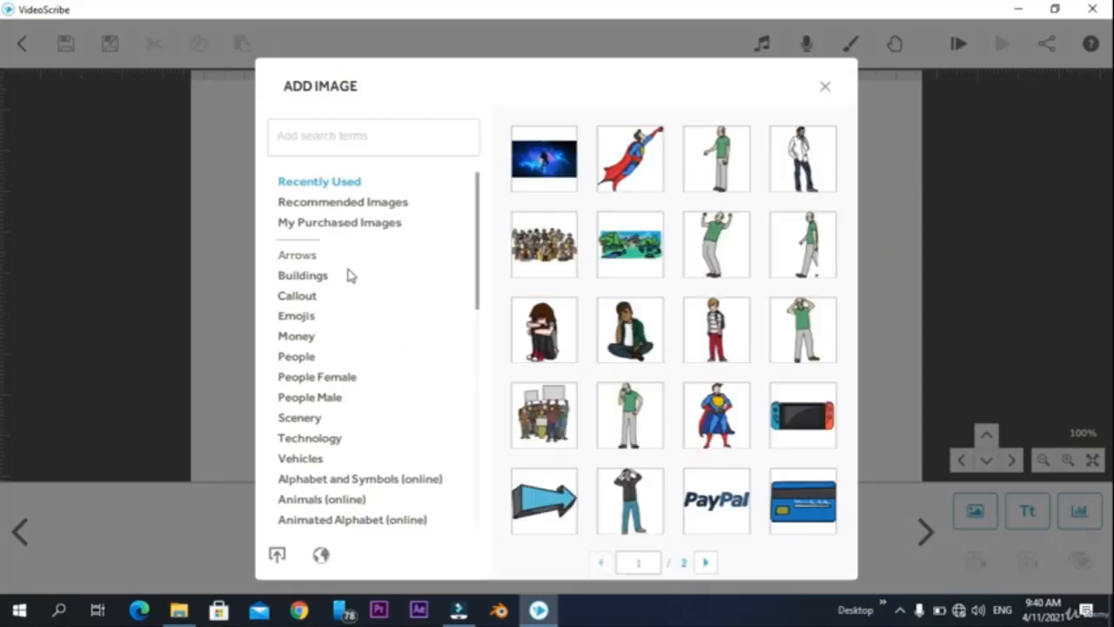
# Browse the image library's offline and online categories in a new blank project
pyautogui.scroll(-3, 351, 287)
pyautogui.scroll(4, 349, 289)
pyautogui.scroll(-3, 372, 307)
pyautogui.scroll(3, 370, 310)
pyautogui.scroll(-3, 357, 350)
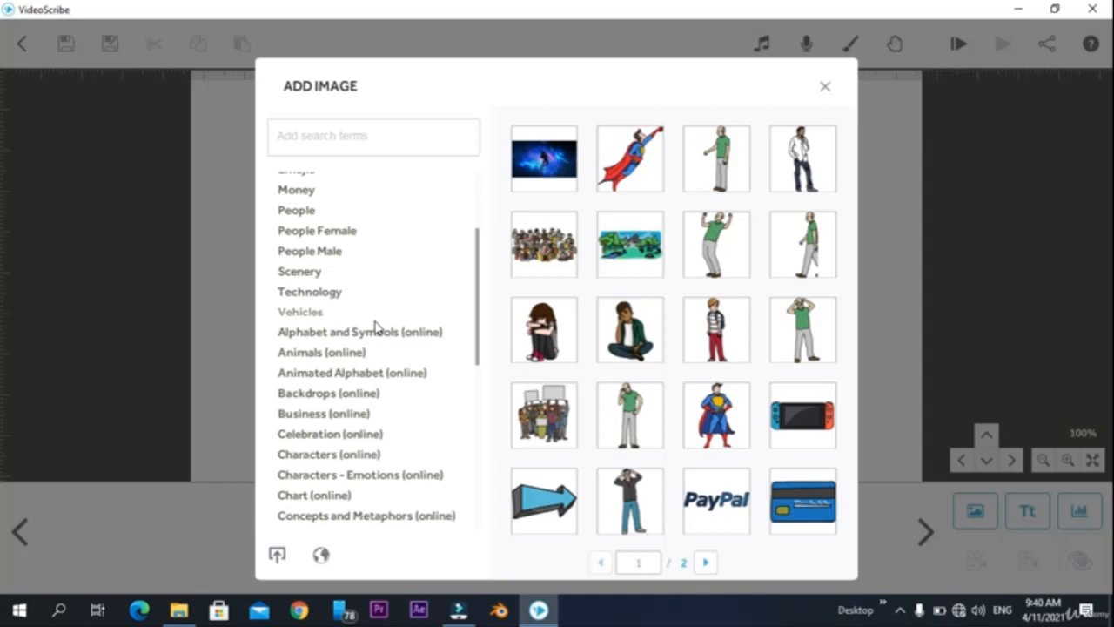
pyautogui.click(825, 90)
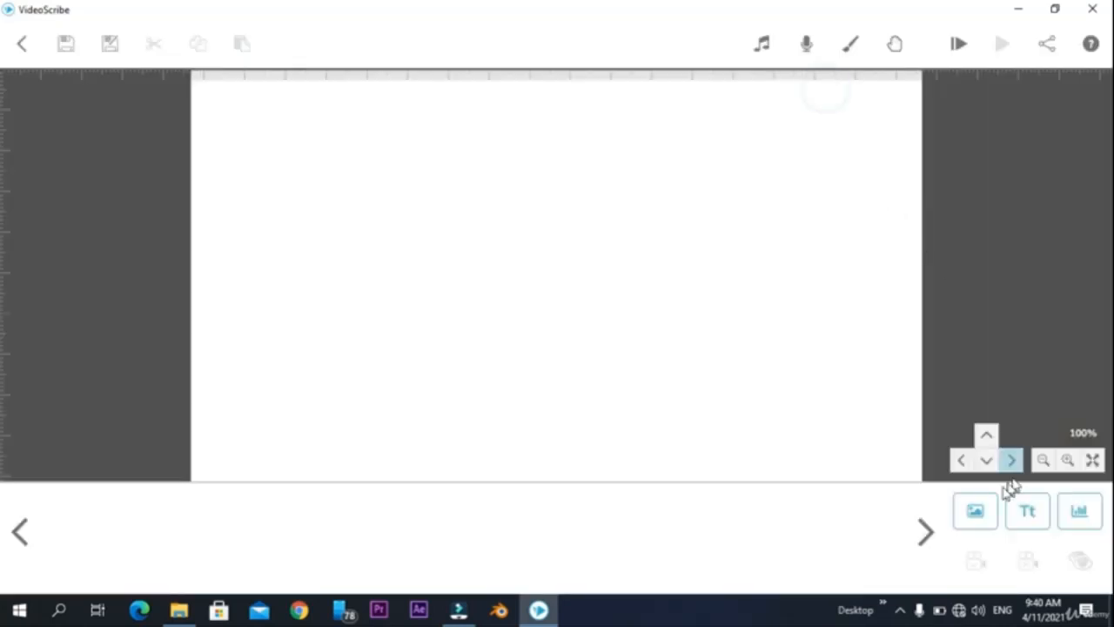
# Choose 131.jpg from the modern-kitchen-interior folder in Downloads as the image to import
pyautogui.click(975, 510)
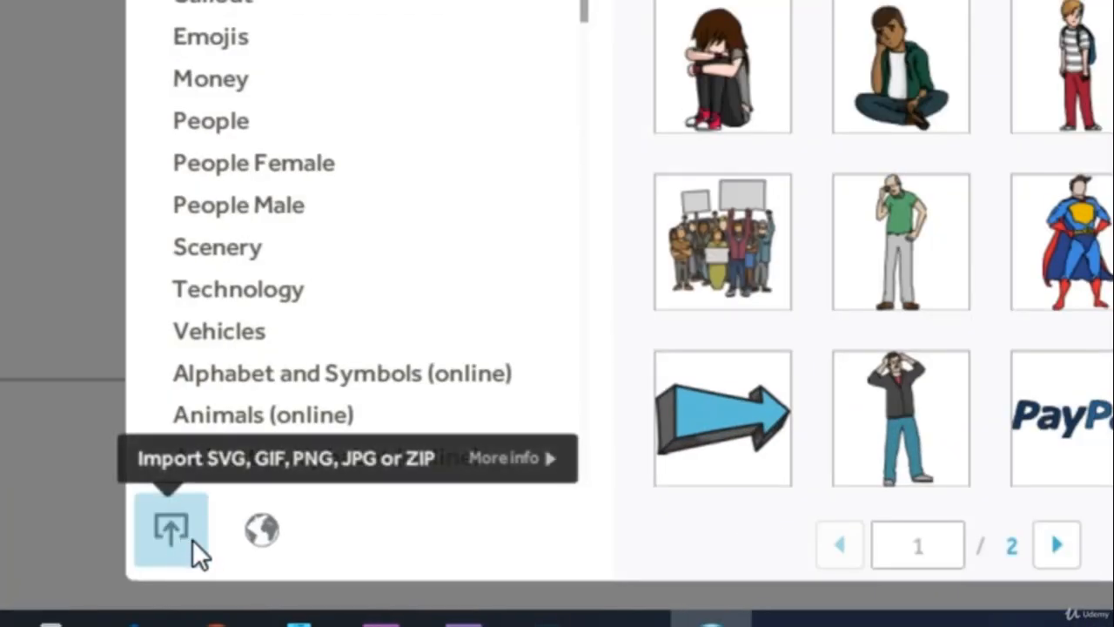
pyautogui.click(193, 541)
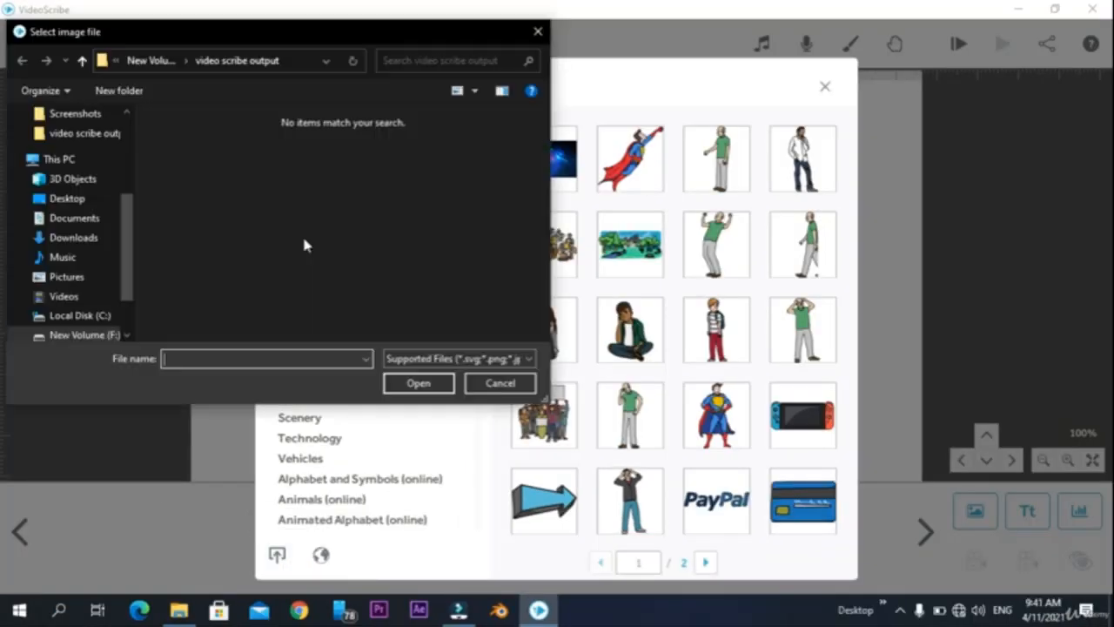
pyautogui.click(71, 160)
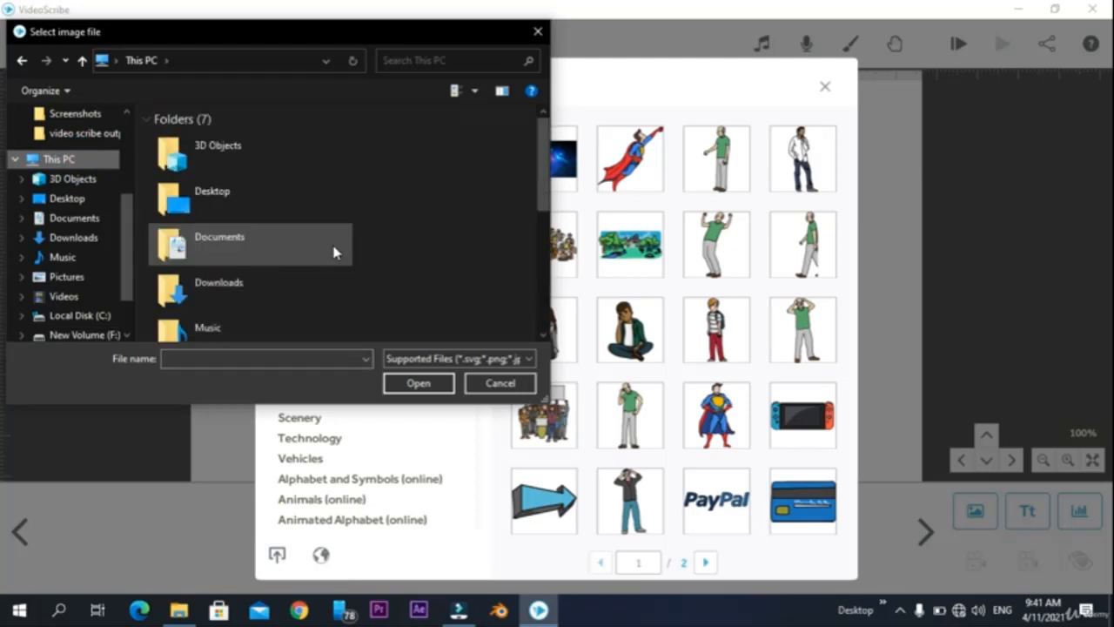
pyautogui.click(245, 289)
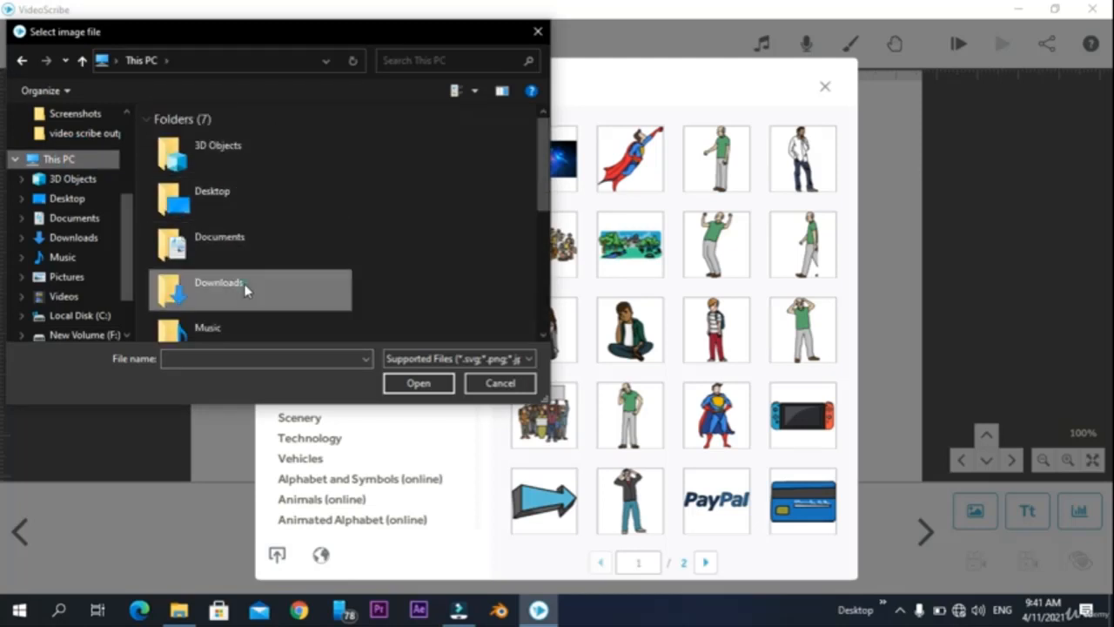
pyautogui.doubleClick(245, 289)
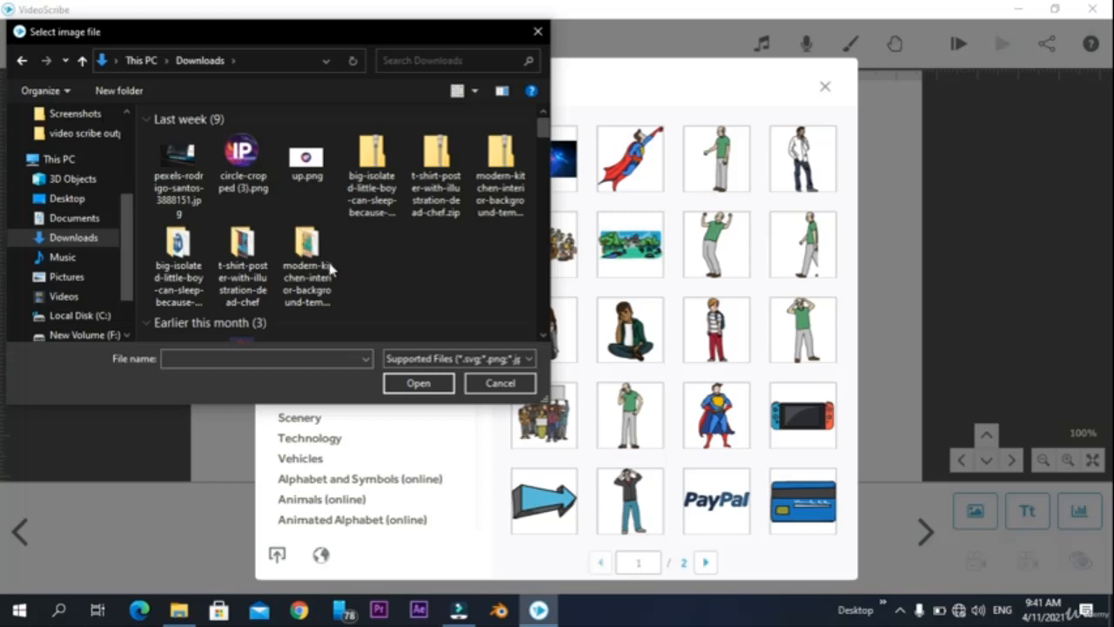
pyautogui.doubleClick(313, 296)
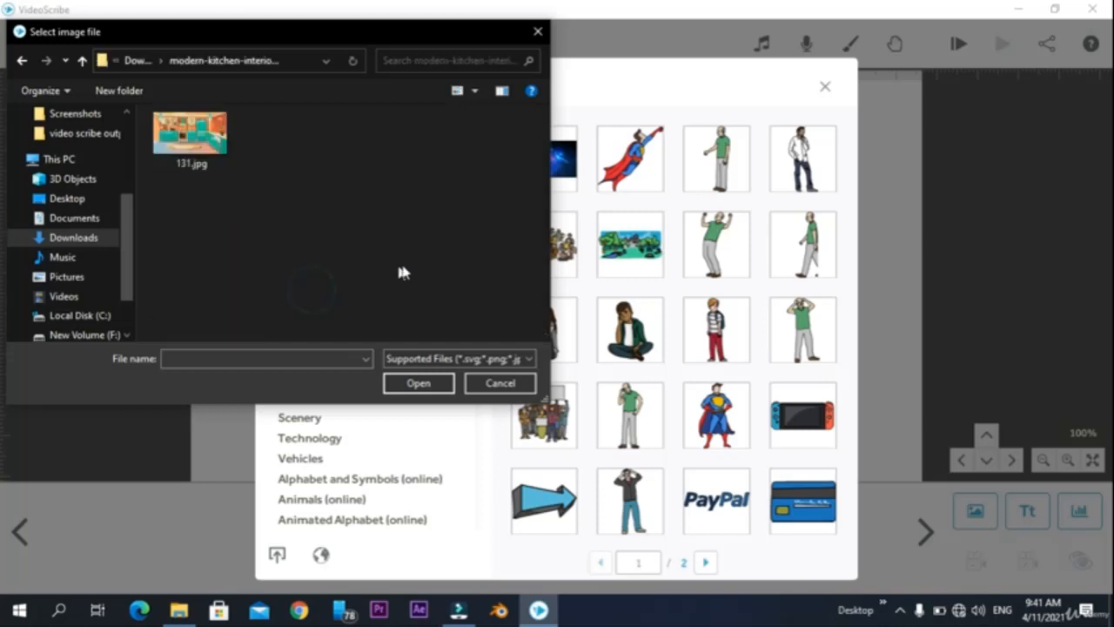
pyautogui.click(194, 158)
pyautogui.click(445, 382)
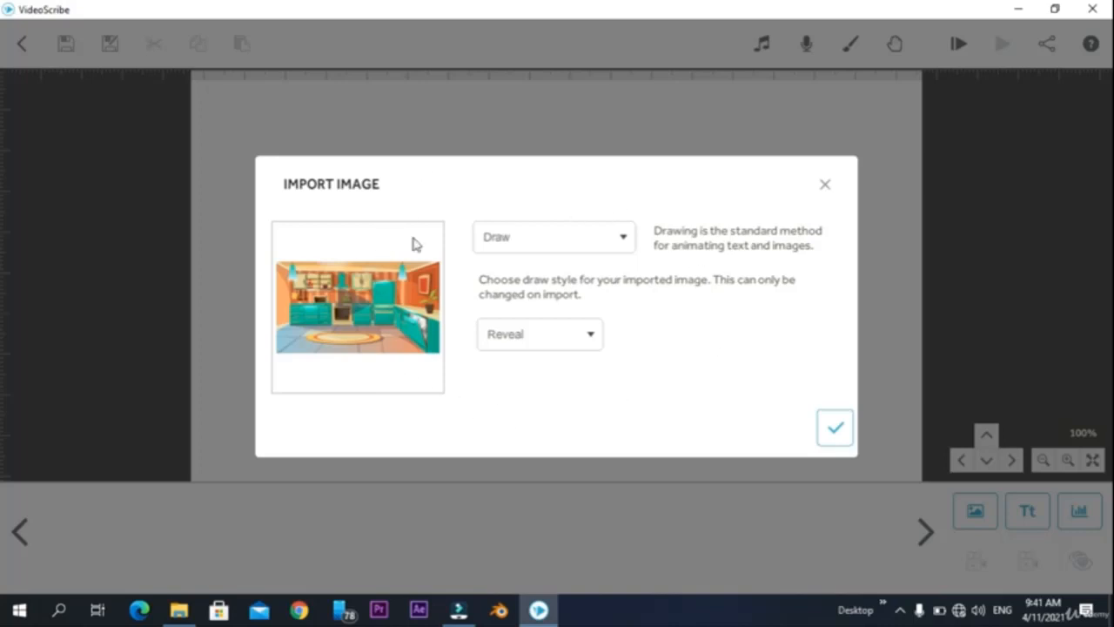
# Examine the animation and draw style options for the kitchen image and preview it with Draw and Reveal
pyautogui.click(597, 244)
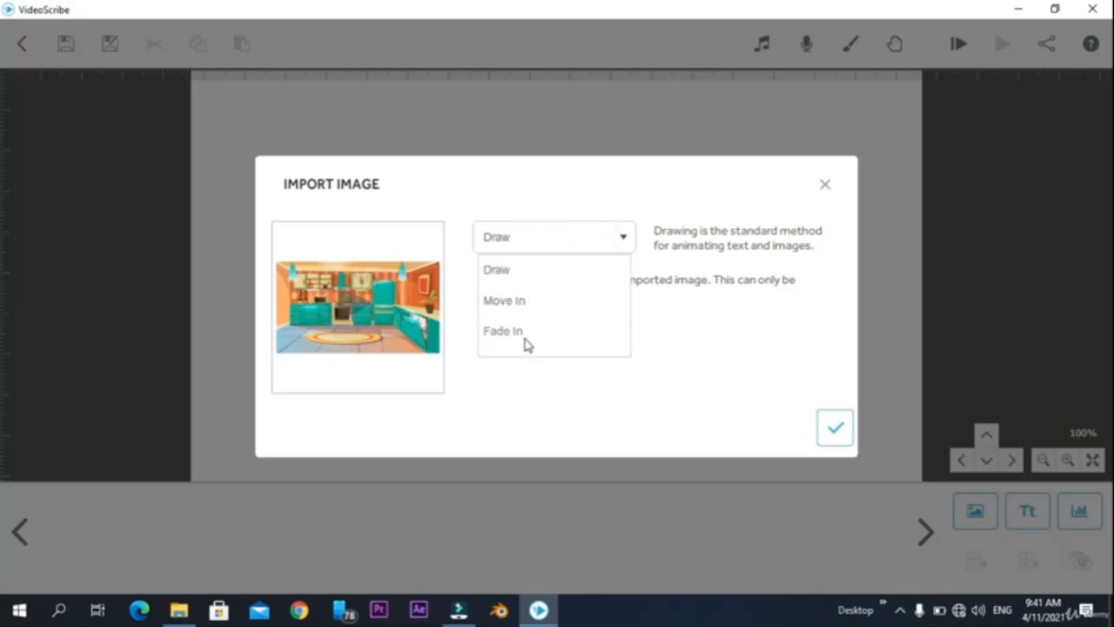
pyautogui.click(724, 328)
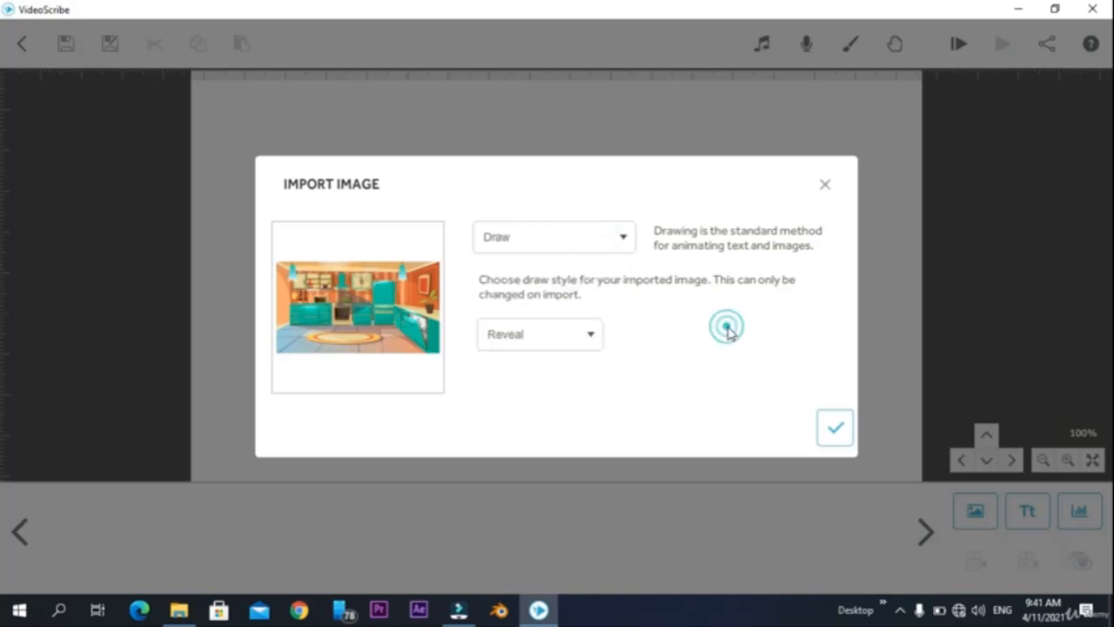
pyautogui.click(528, 340)
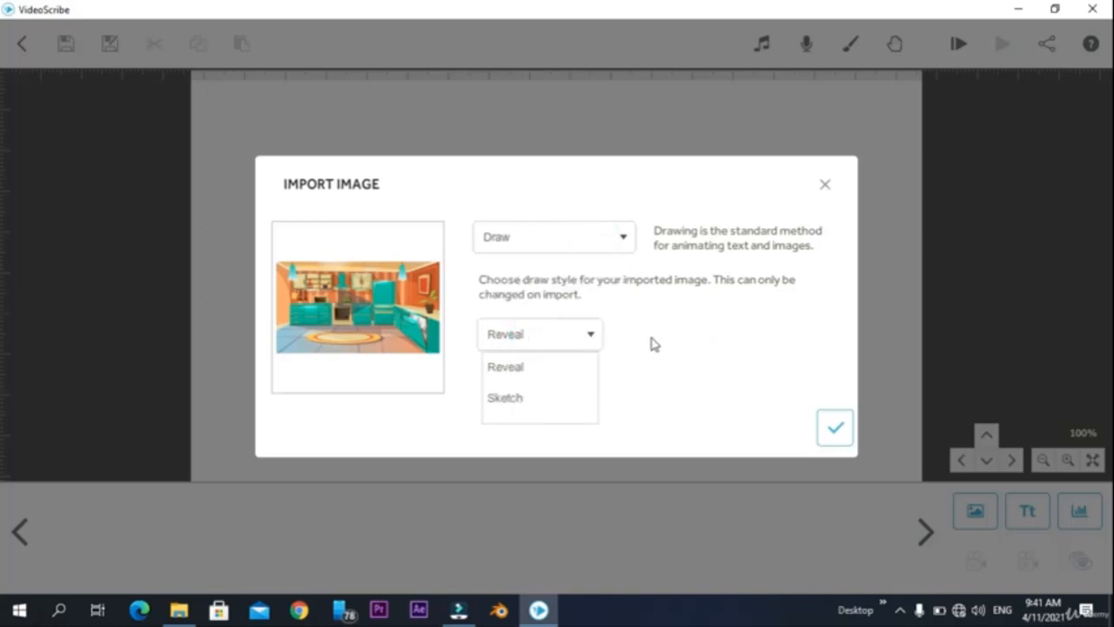
pyautogui.click(566, 338)
pyautogui.click(346, 307)
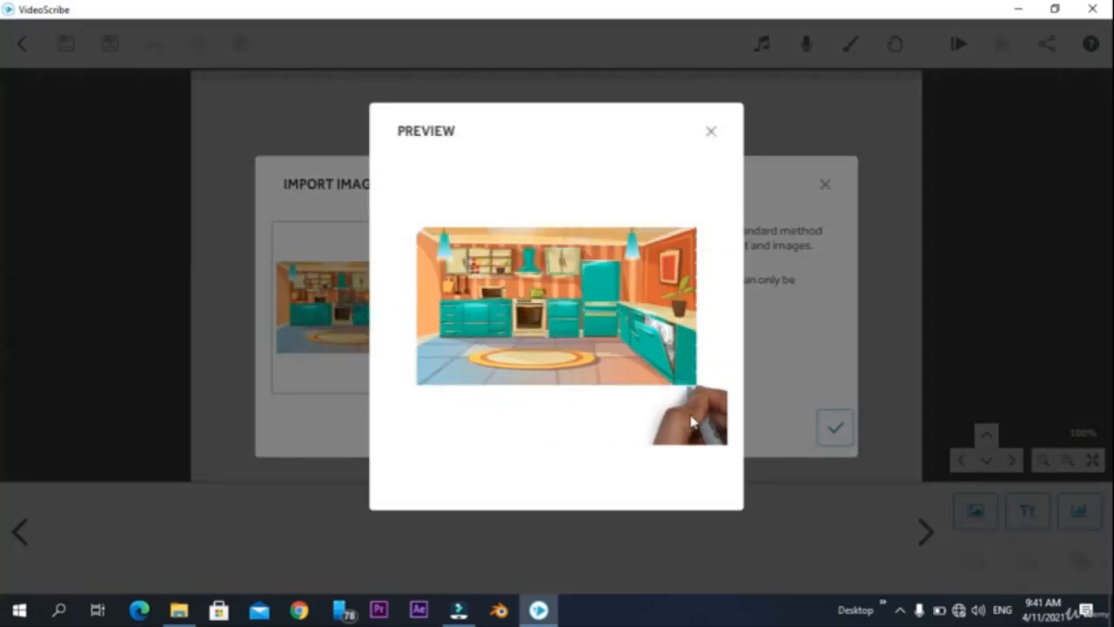
pyautogui.click(710, 132)
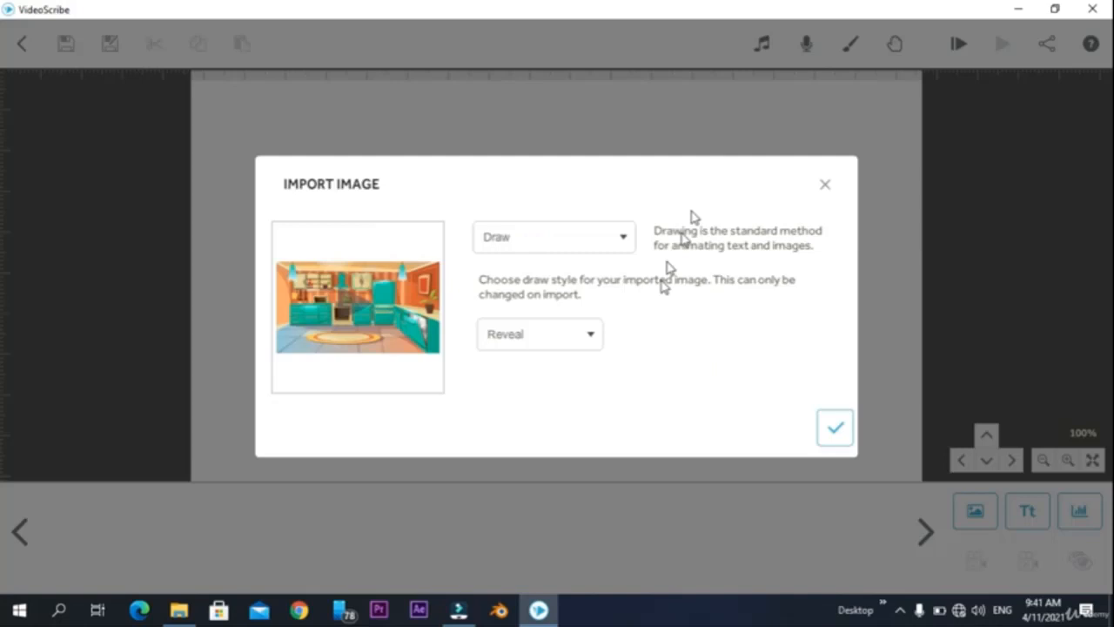
# Preview the kitchen image with the Sketch draw style and set the style back to Reveal
pyautogui.click(575, 334)
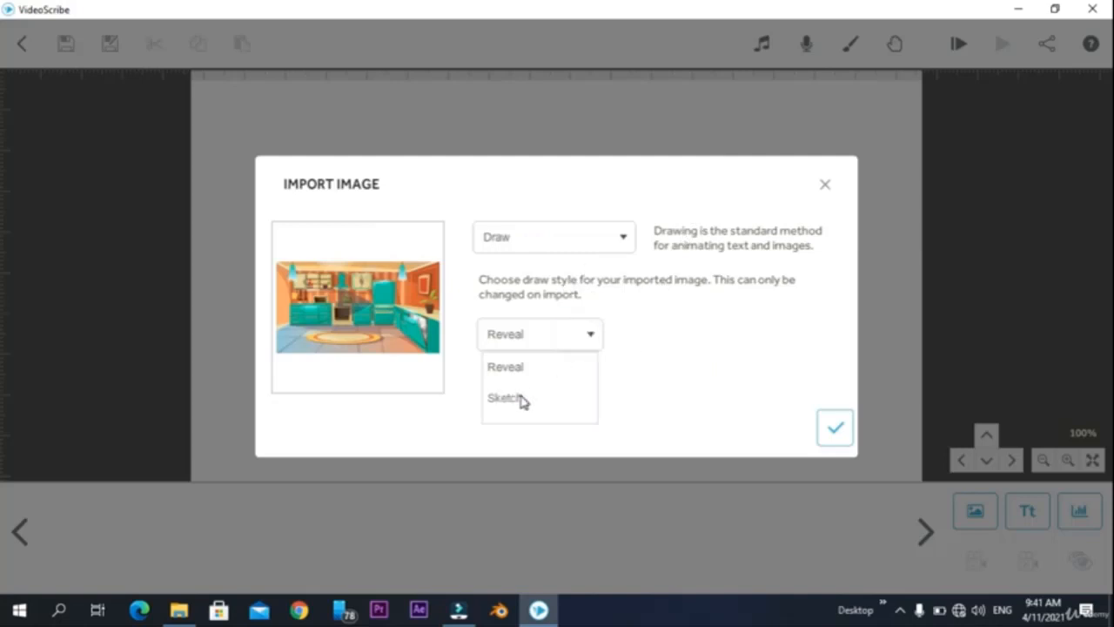
pyautogui.click(520, 397)
pyautogui.click(352, 311)
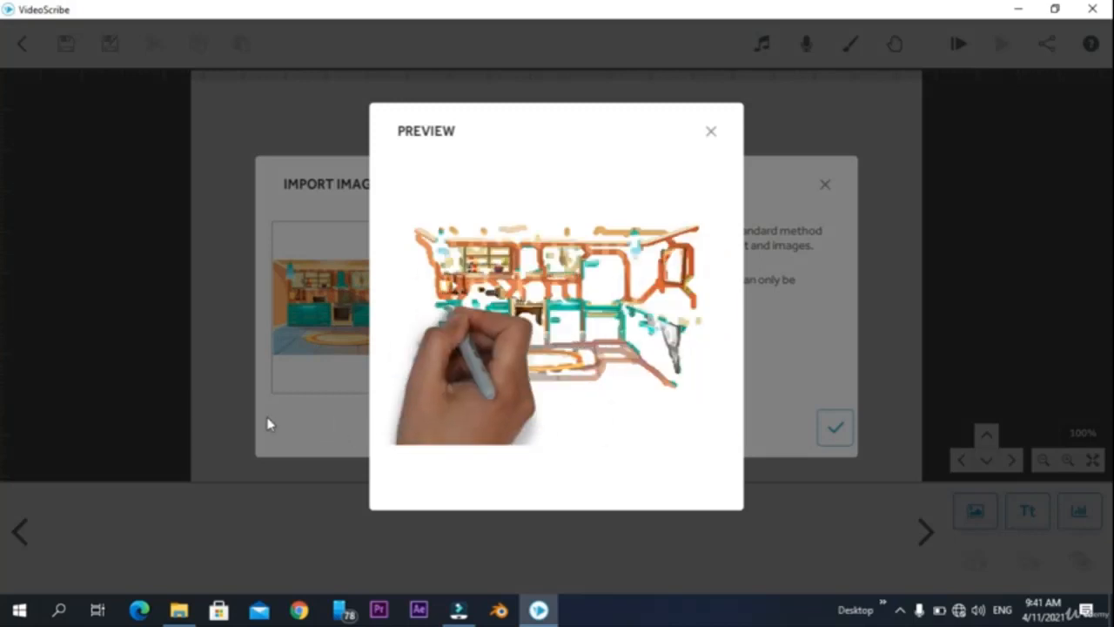
pyautogui.click(711, 131)
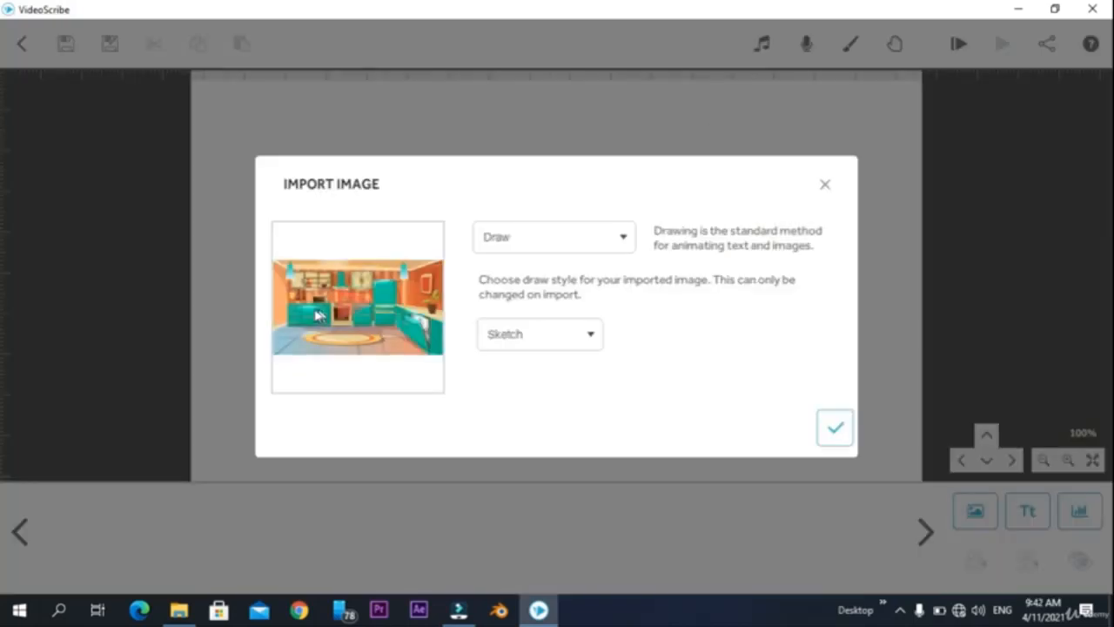
pyautogui.click(377, 280)
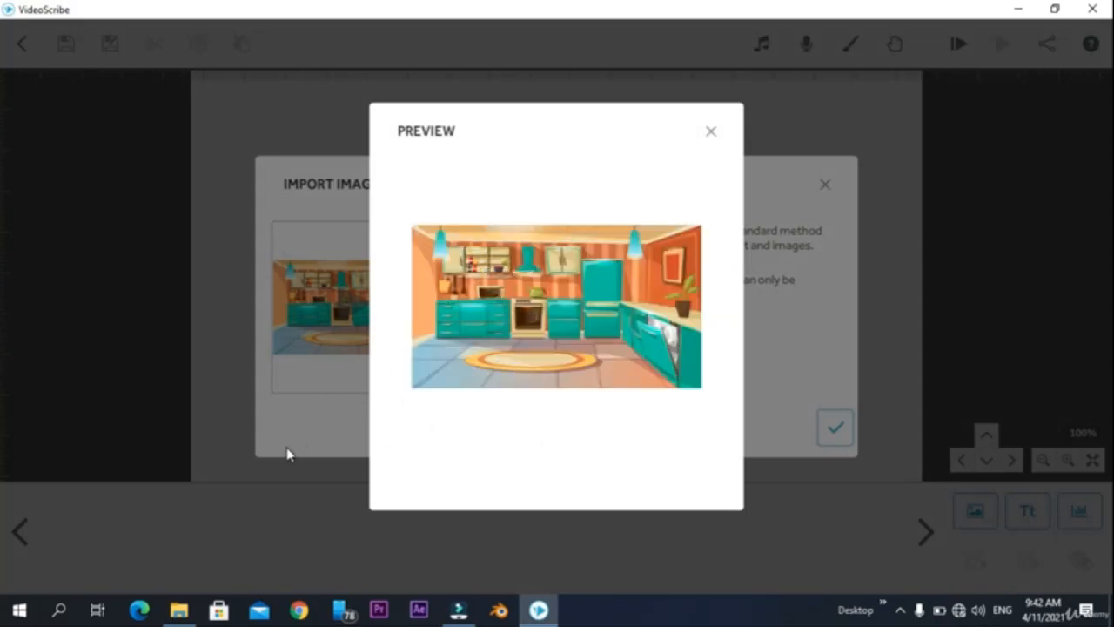
pyautogui.click(360, 420)
pyautogui.click(559, 331)
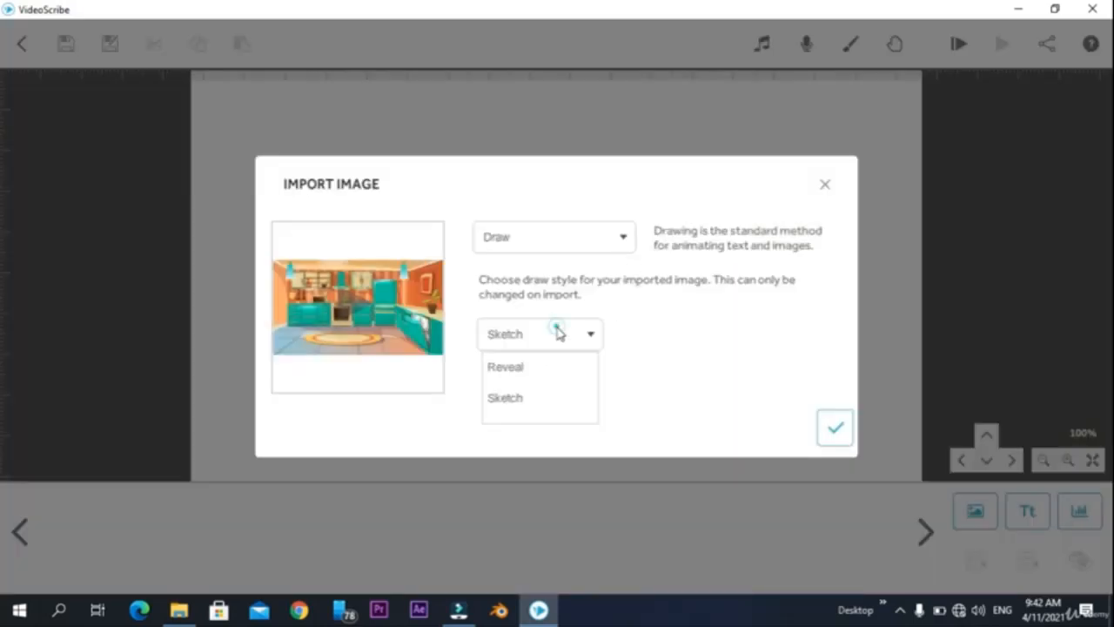
pyautogui.click(511, 369)
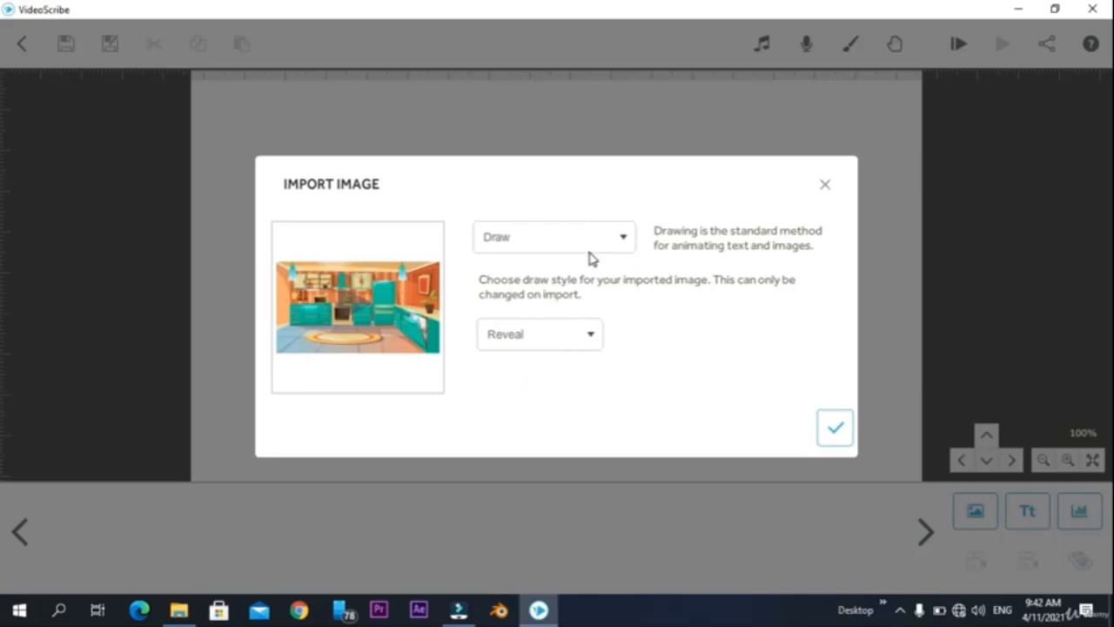
# Try the Move In animation on the kitchen image with an upward move-in angle and preview it
pyautogui.click(591, 258)
pyautogui.click(514, 300)
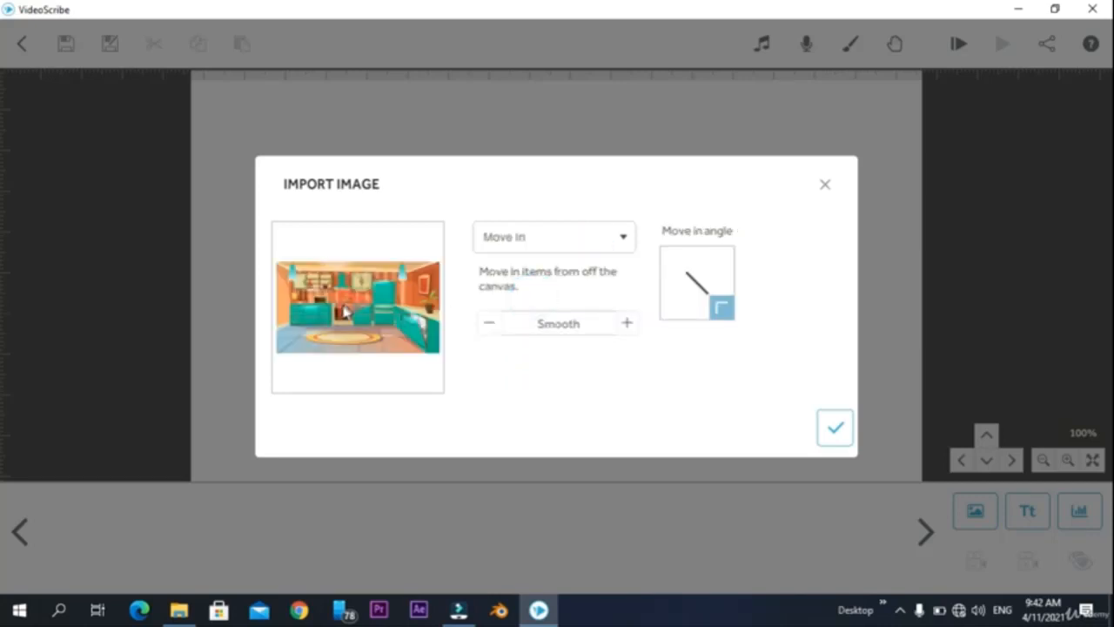
pyautogui.click(695, 298)
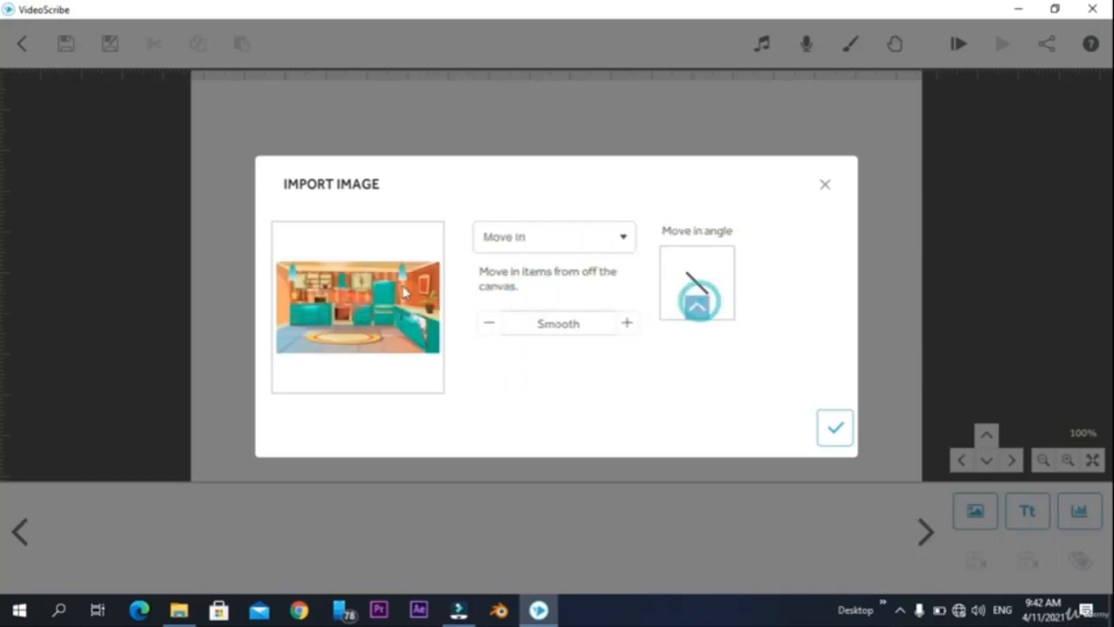
pyautogui.click(355, 314)
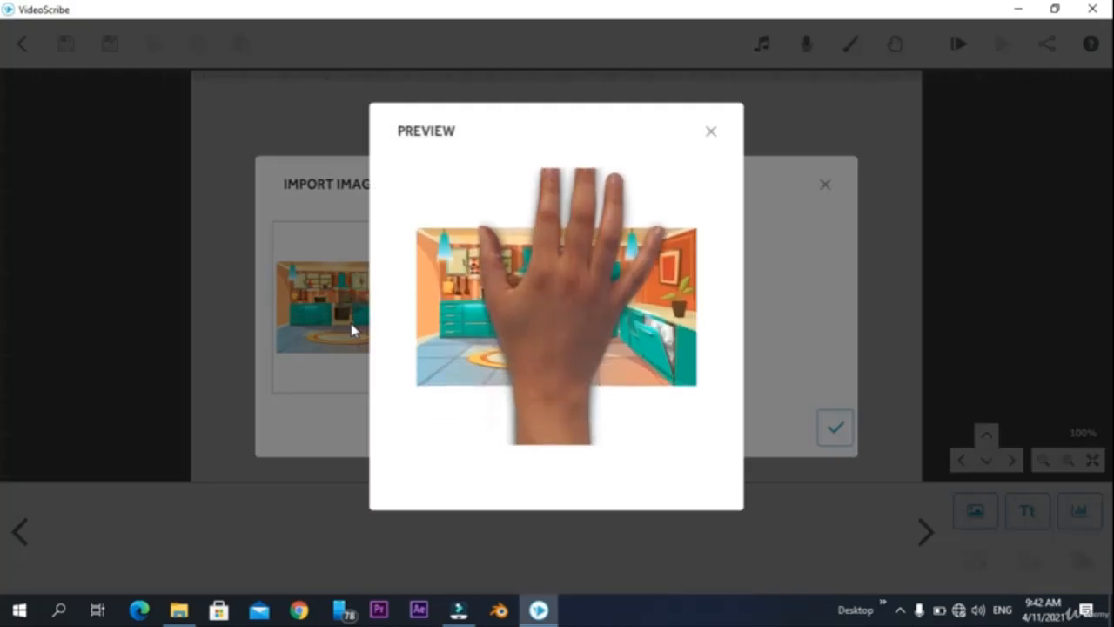
pyautogui.click(711, 133)
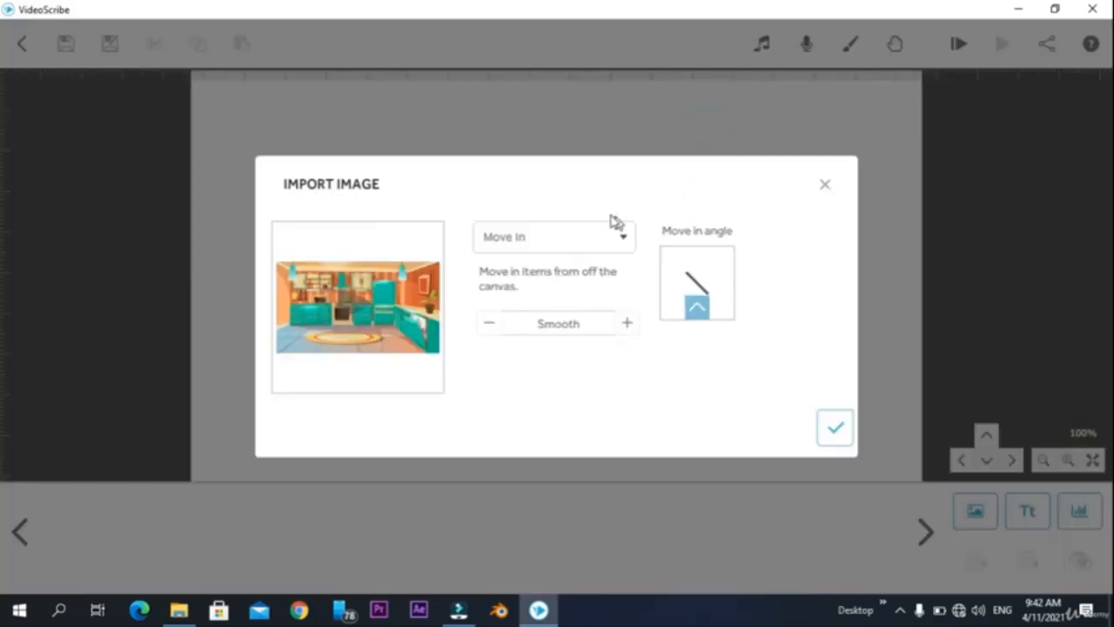
# Try the Fade In animation on the kitchen image and preview it
pyautogui.click(565, 241)
pyautogui.click(507, 336)
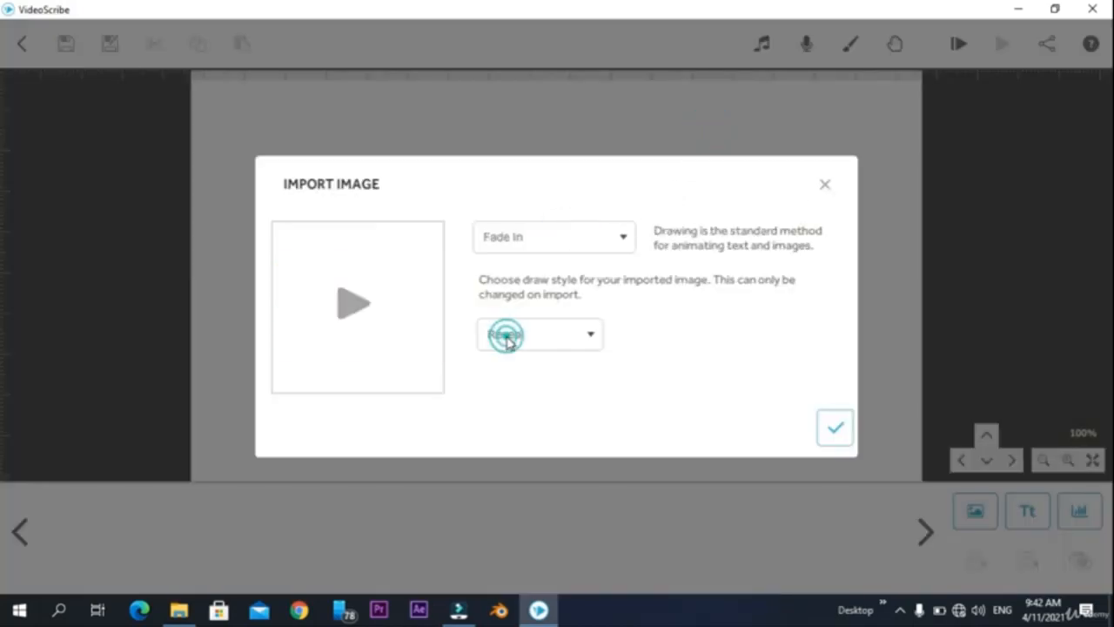
pyautogui.click(347, 309)
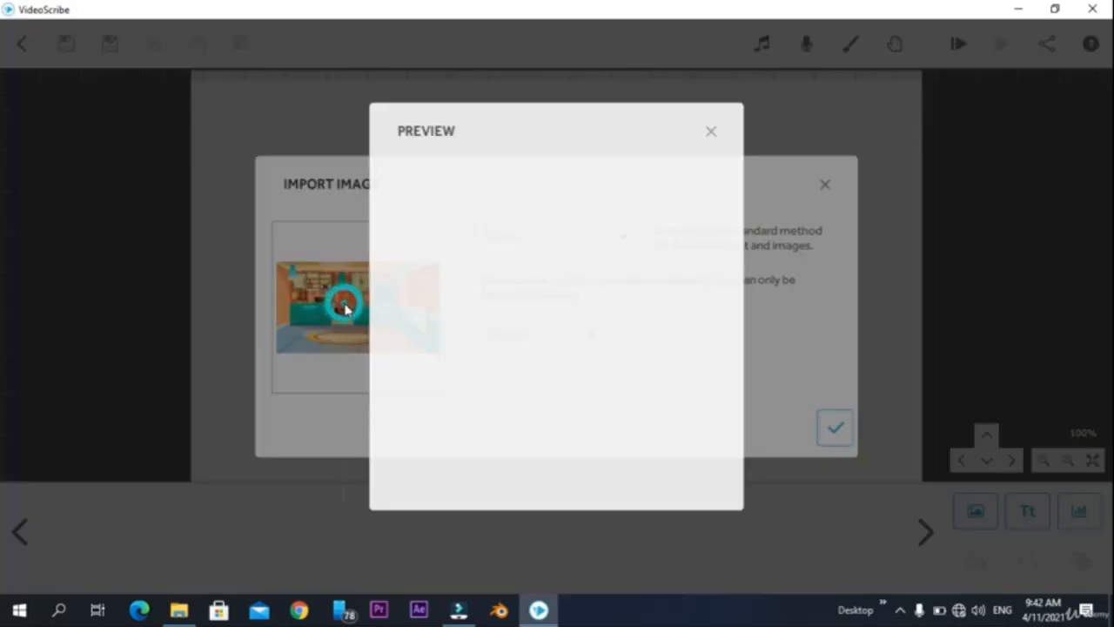
pyautogui.click(710, 135)
# Set the kitchen image's animation to Draw and import it onto the canvas with the Reveal style
pyautogui.click(519, 236)
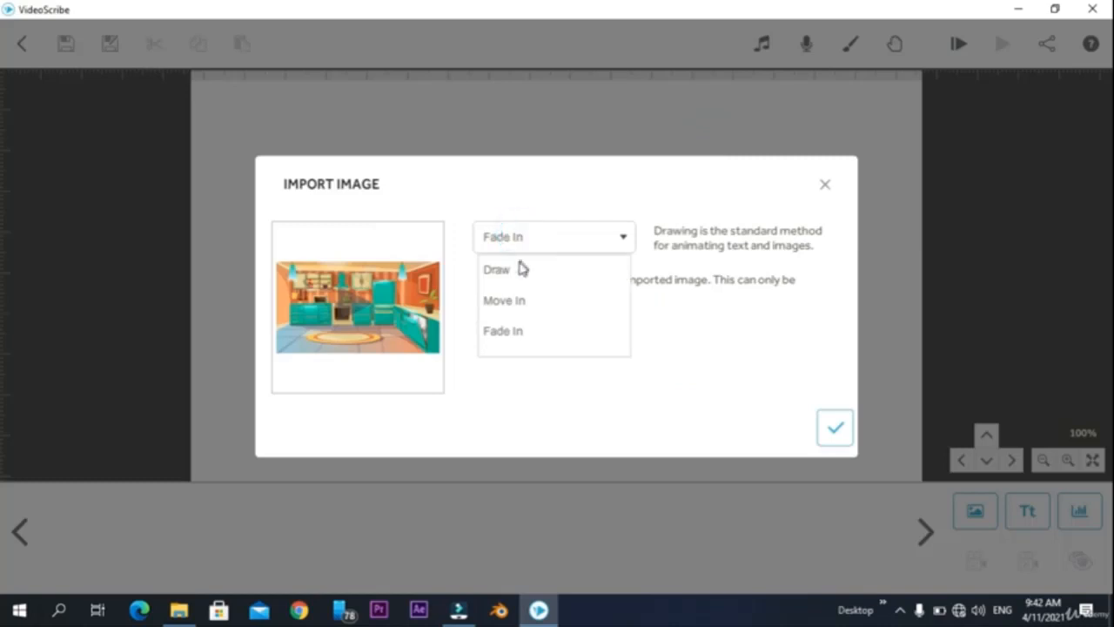
pyautogui.click(512, 271)
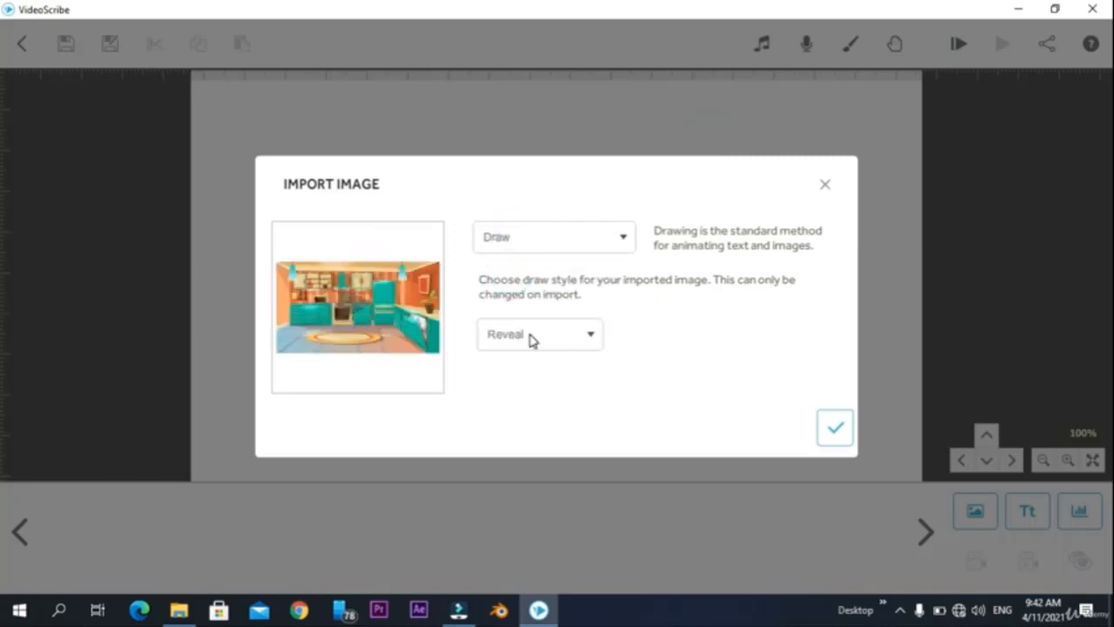
pyautogui.click(836, 430)
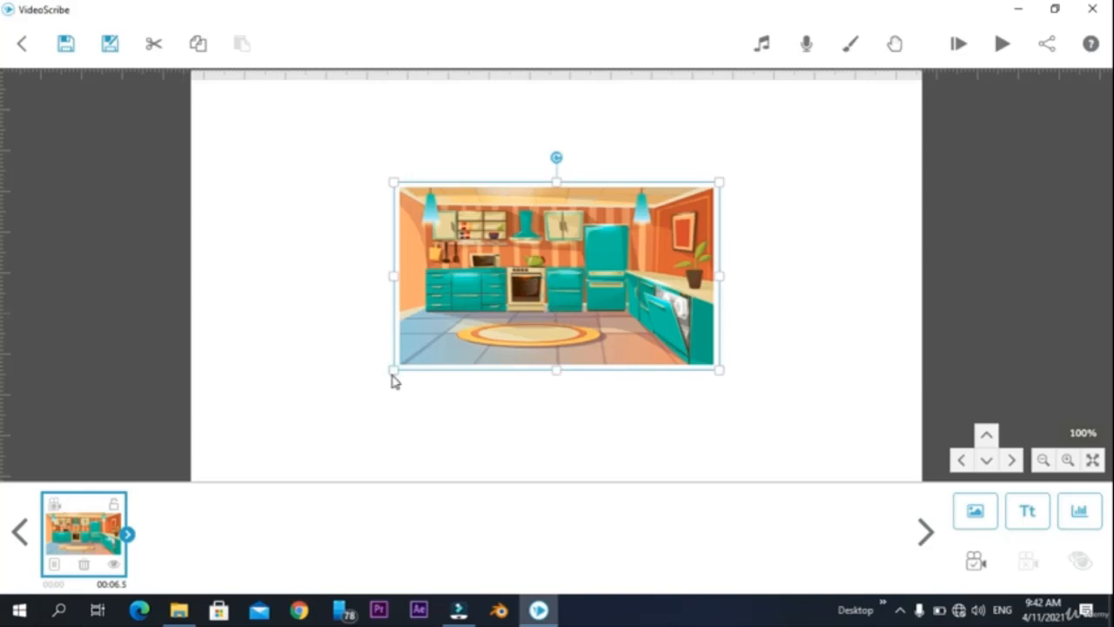
# Enlarge the kitchen image proportionally and fit the view so that it fills the frame
pyautogui.moveTo(392, 380)
pyautogui.mouseDown()
pyautogui.moveTo(296, 445)
pyautogui.moveTo(211, 480)
pyautogui.moveTo(384, 380)
pyautogui.mouseUp()
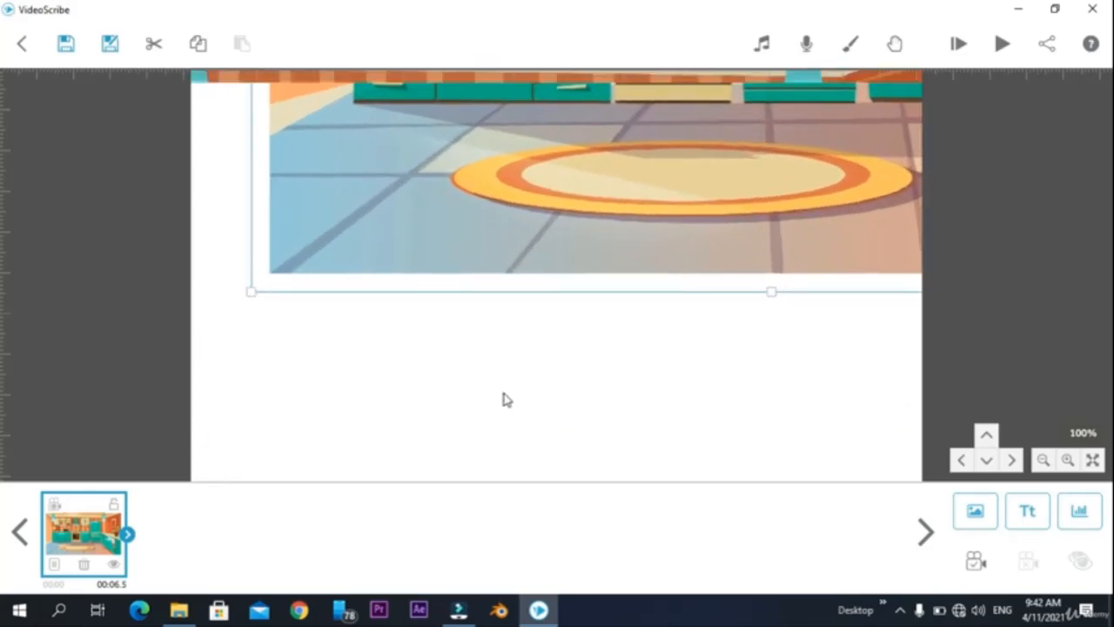
pyautogui.scroll(-4, 504, 402)
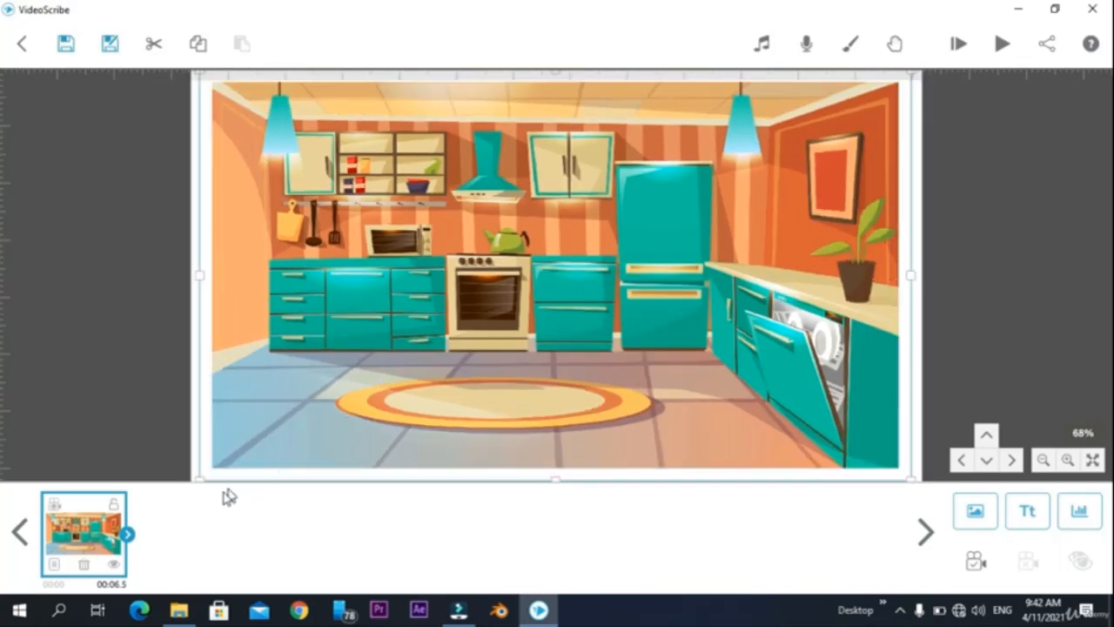
# Import circle-cropped.png from the Downloads folder as a second image with the Fade In animation
pyautogui.click(974, 511)
pyautogui.click(277, 554)
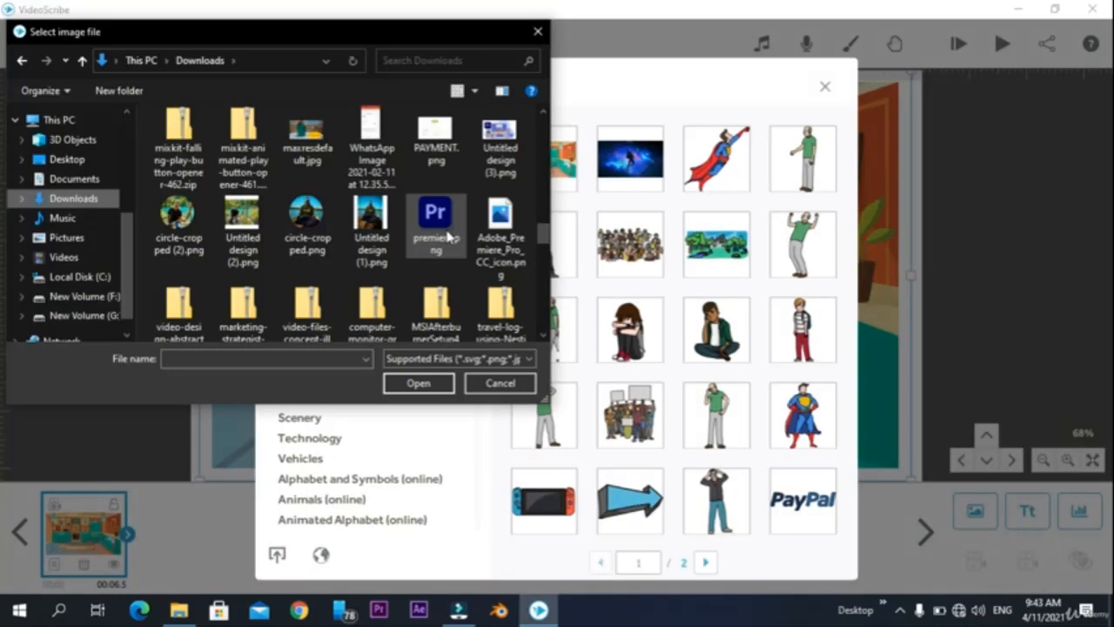
pyautogui.click(306, 228)
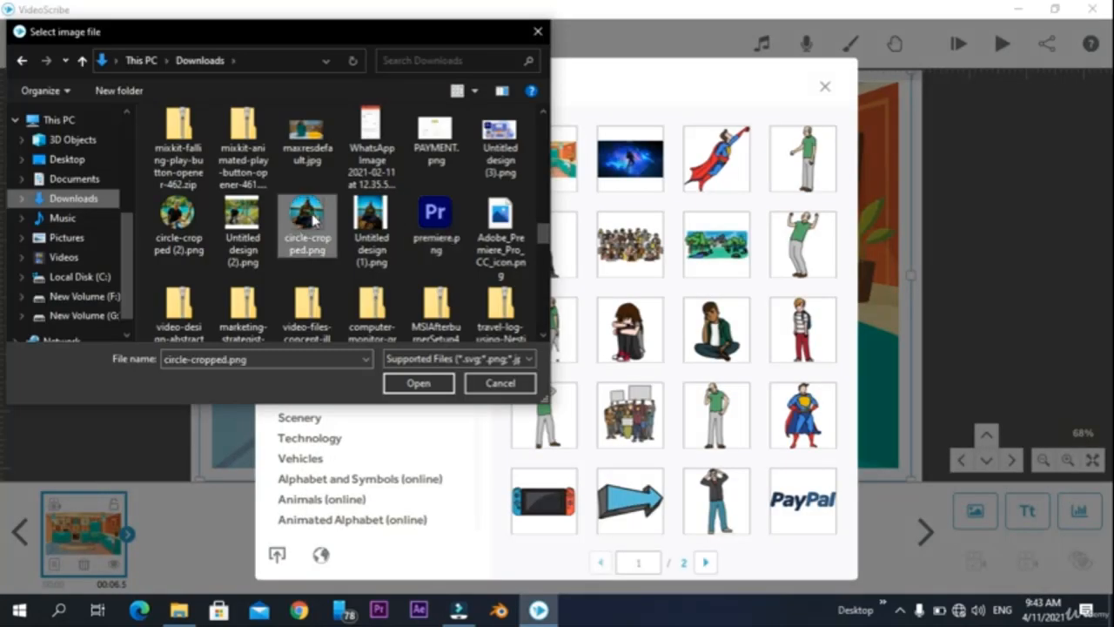
pyautogui.click(418, 383)
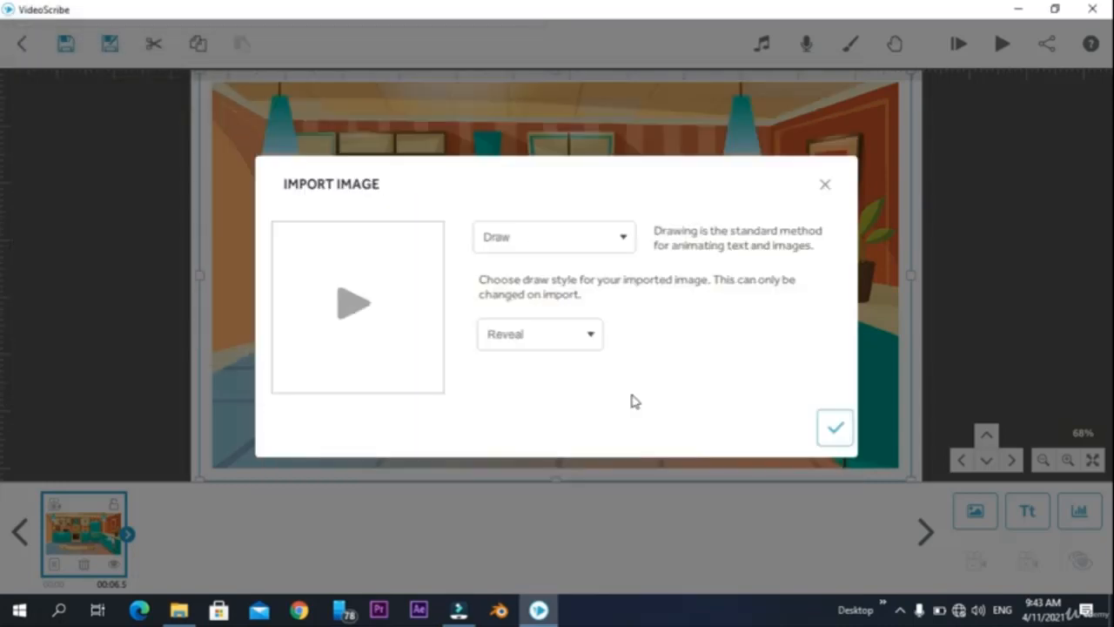
pyautogui.click(580, 246)
pyautogui.click(706, 363)
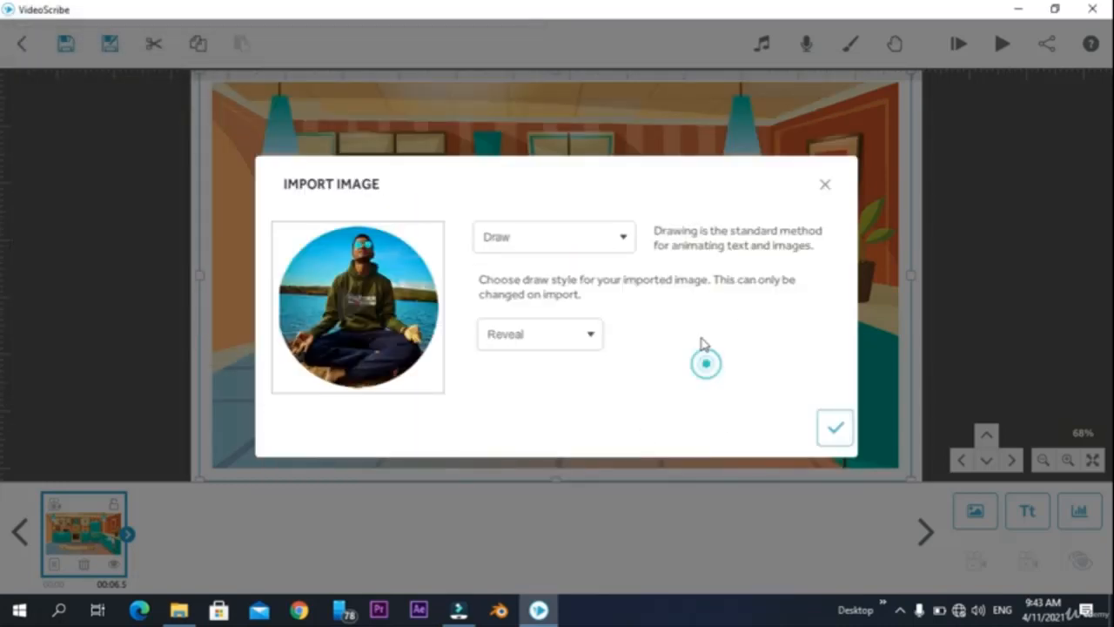
pyautogui.click(623, 242)
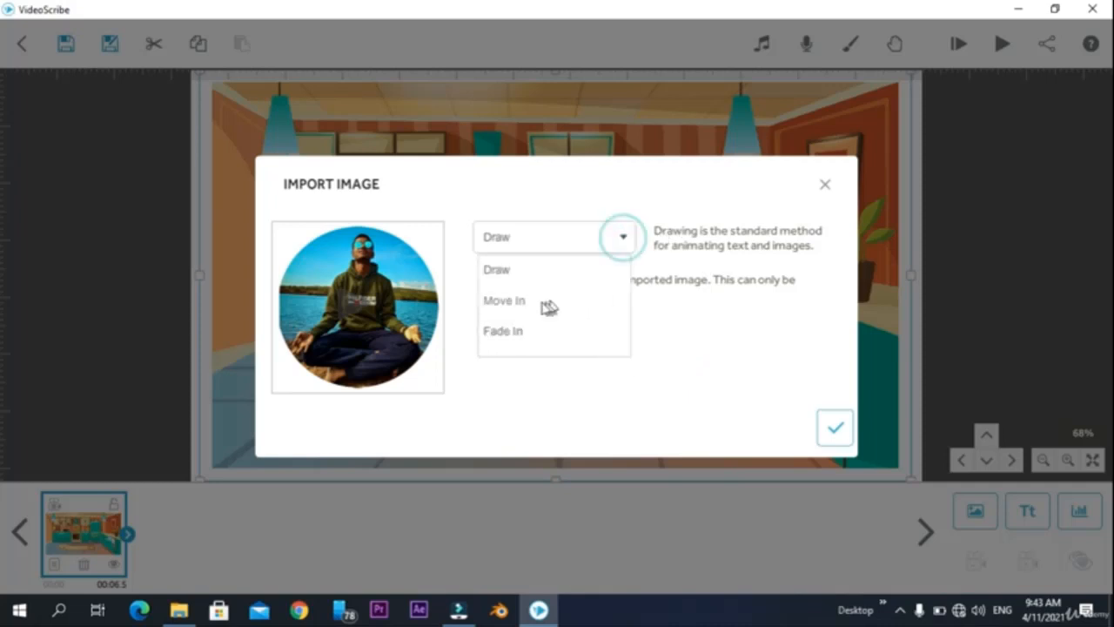
pyautogui.click(505, 329)
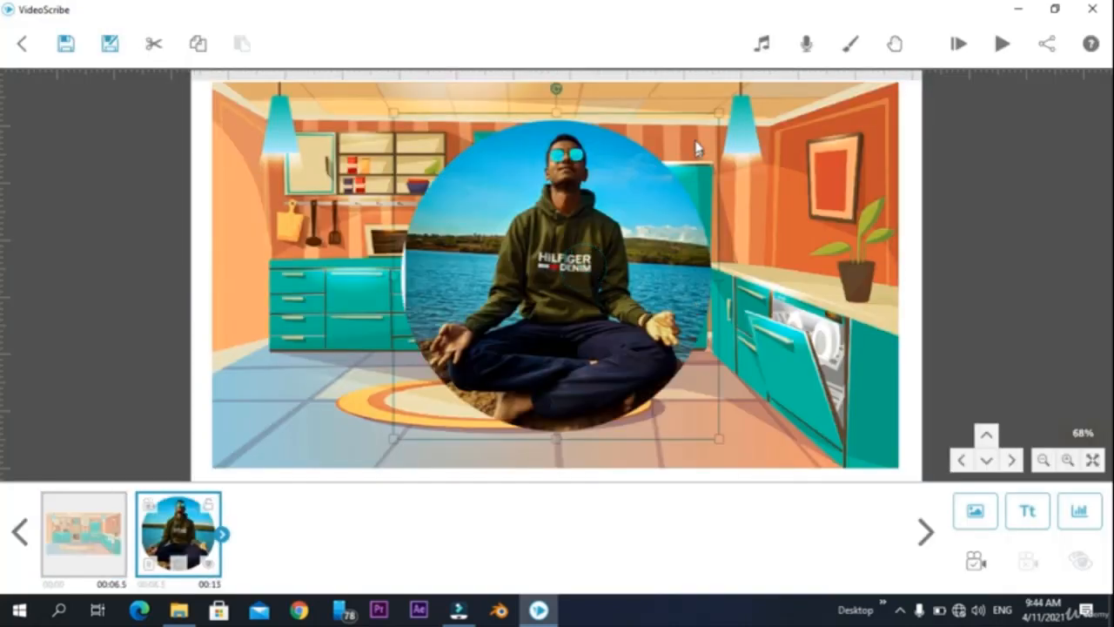
# Shrink the round portrait to about a third of its size and place it in the kitchen's upper-left corner
pyautogui.moveTo(719, 113); pyautogui.dragTo(612, 253)
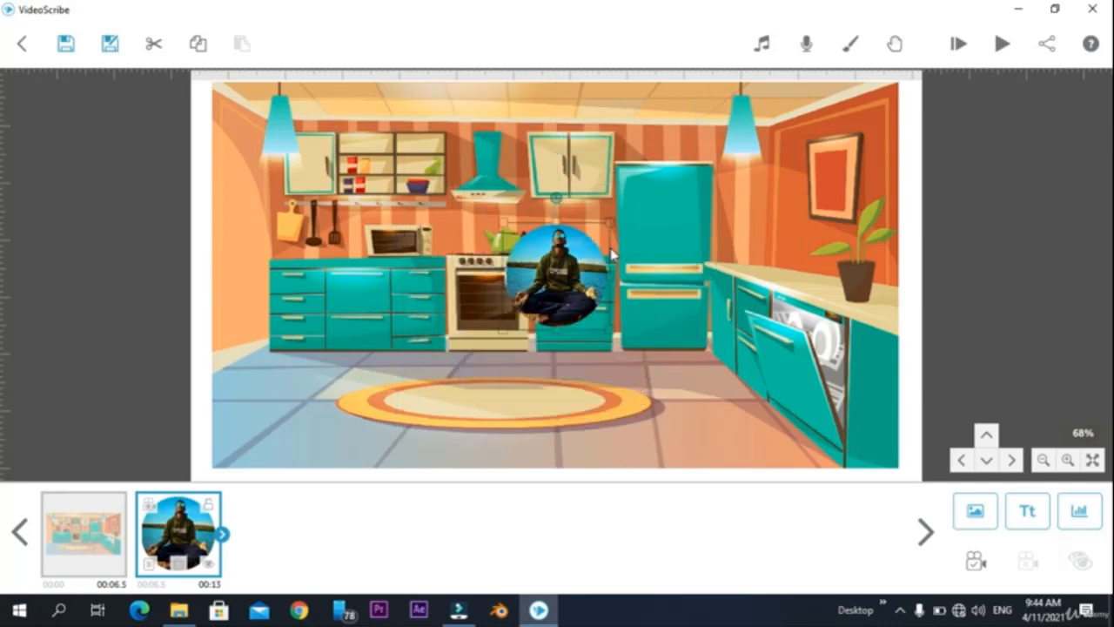
pyautogui.moveTo(574, 293); pyautogui.dragTo(292, 157)
# Set the camera to the current position for both the kitchen image and the round portrait
pyautogui.click(99, 532)
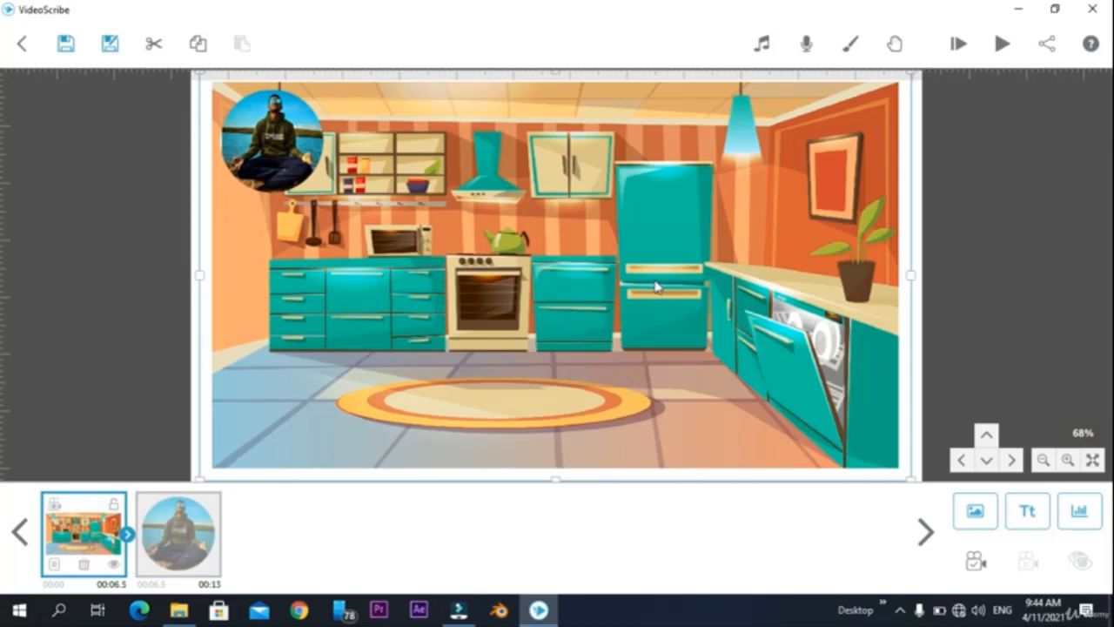
pyautogui.click(975, 561)
pyautogui.click(177, 547)
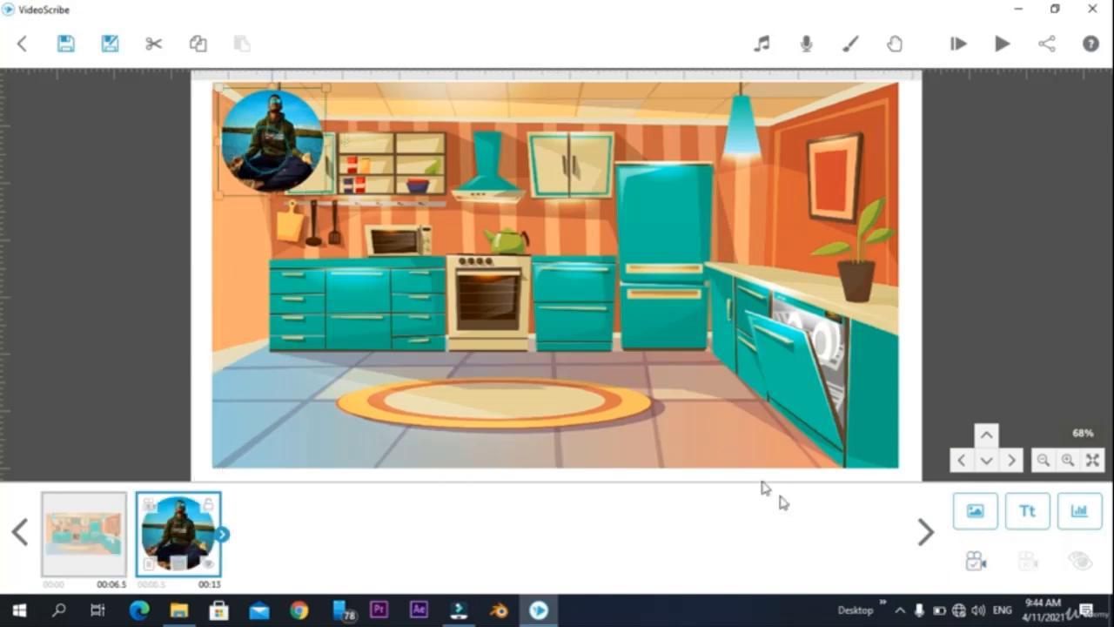
pyautogui.click(976, 563)
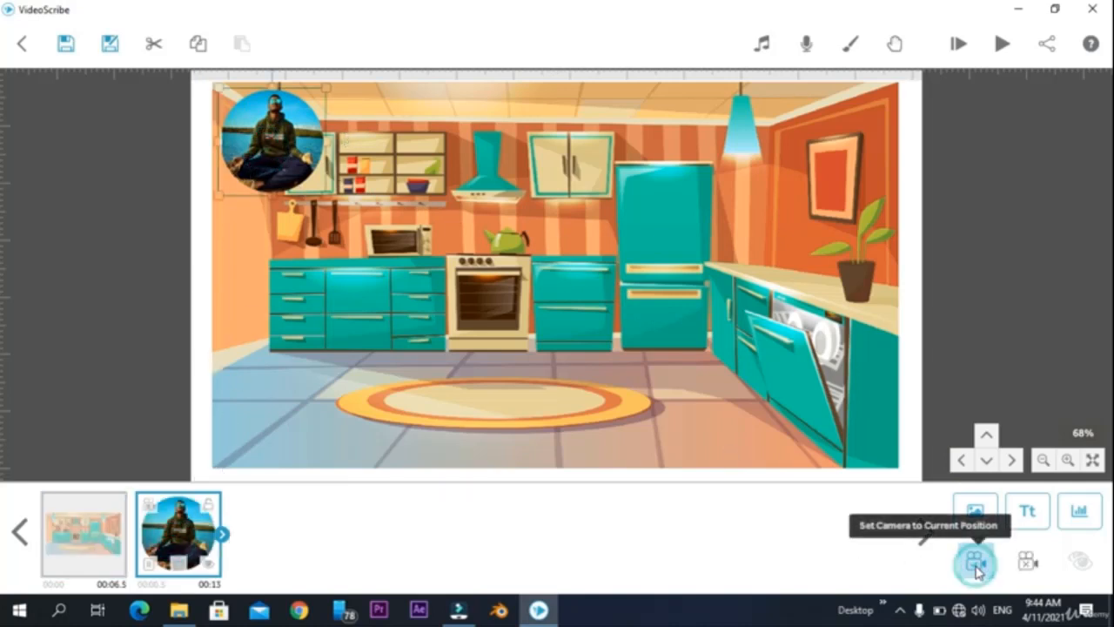
# Preview the kitchen and portrait scene from the start and return to the canvas
pyautogui.click(87, 531)
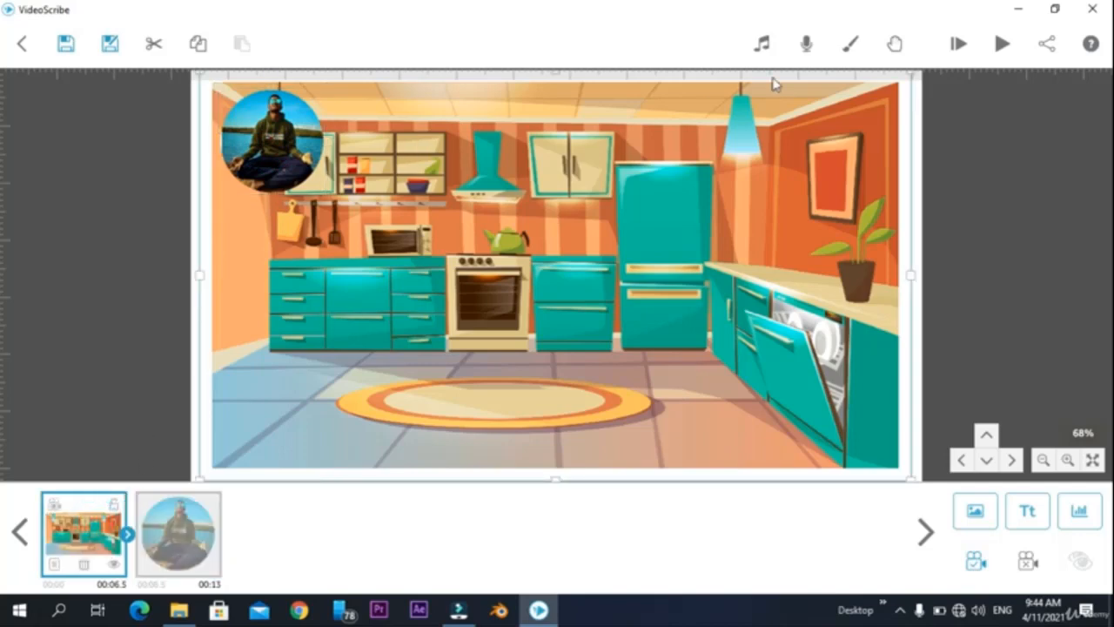
pyautogui.click(958, 44)
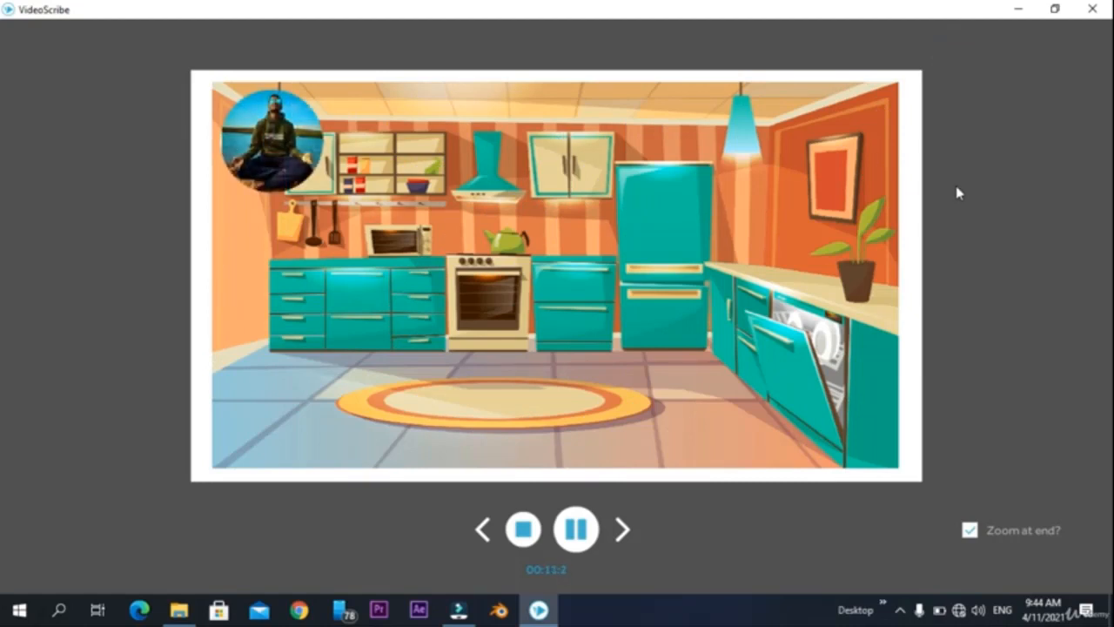
pyautogui.press('Escape')
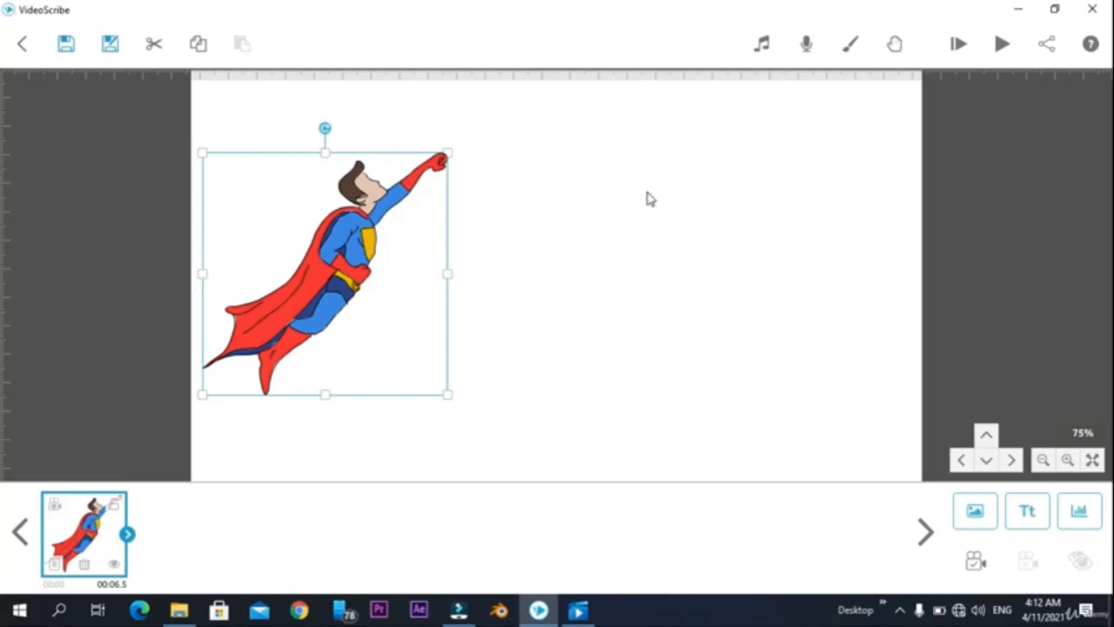
# Start a new text element reading "superman" and set its font to ZCOOL QingKe HuangYou
pyautogui.click(1024, 513)
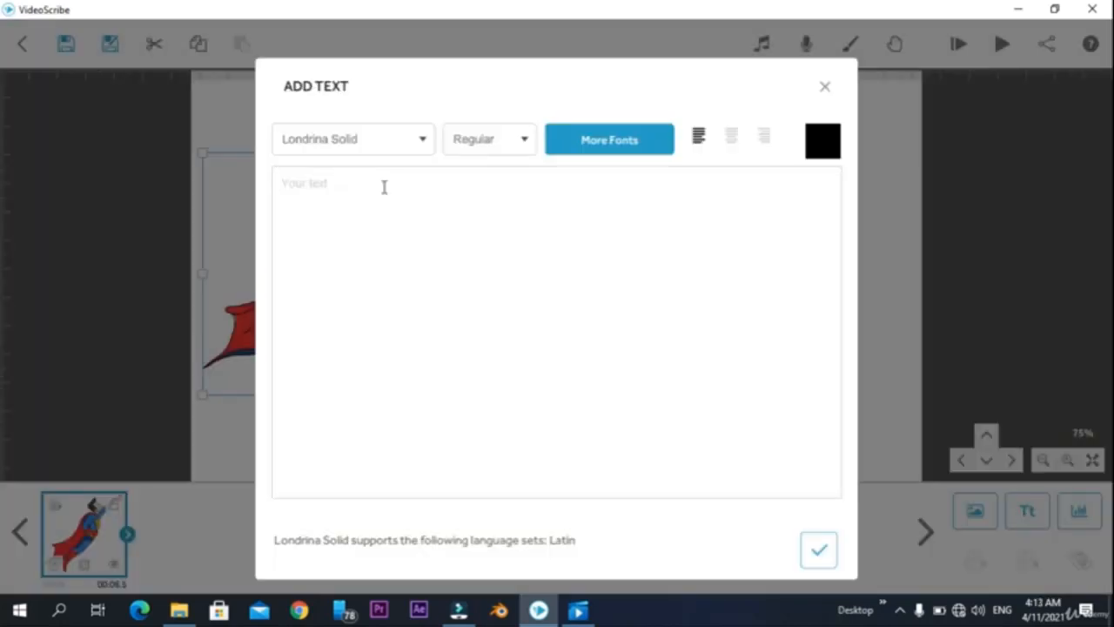
pyautogui.write('s')
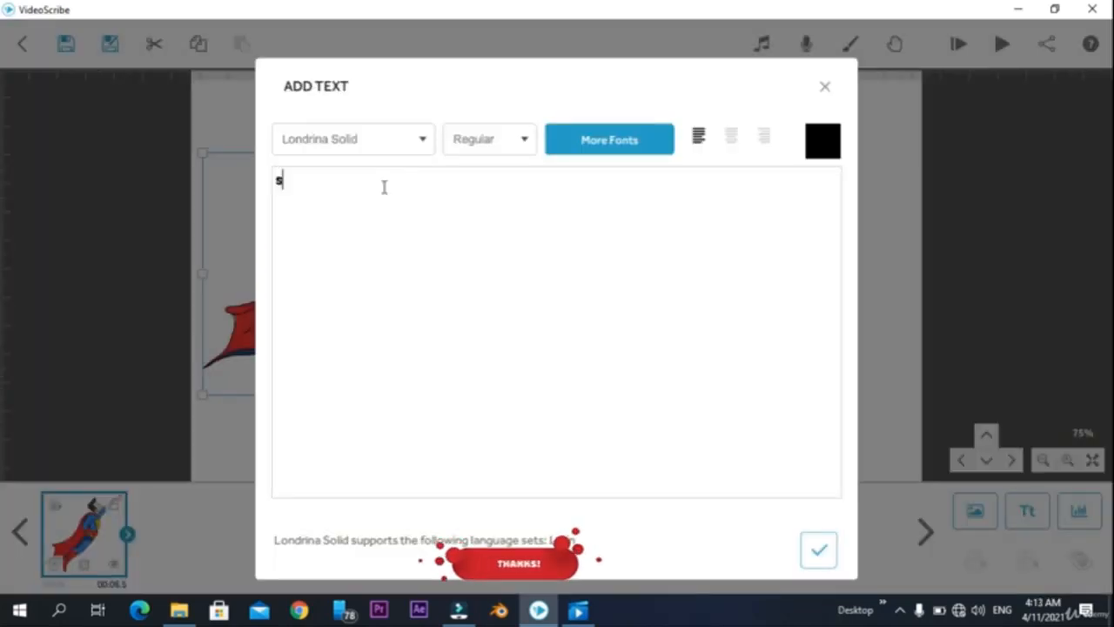
pyautogui.write('uperman')
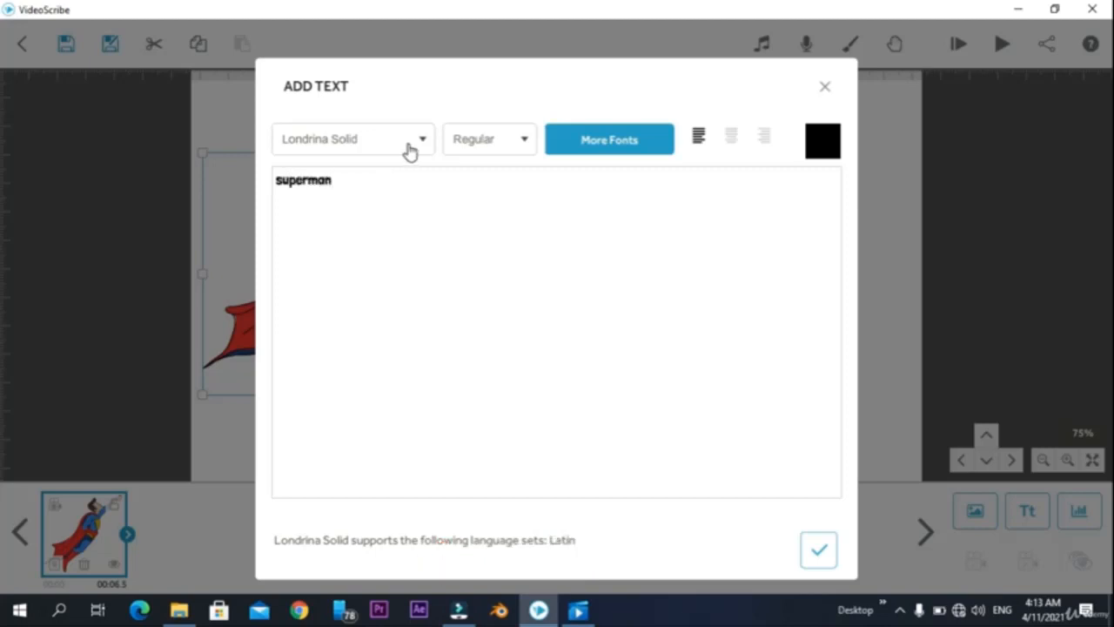
pyautogui.click(410, 151)
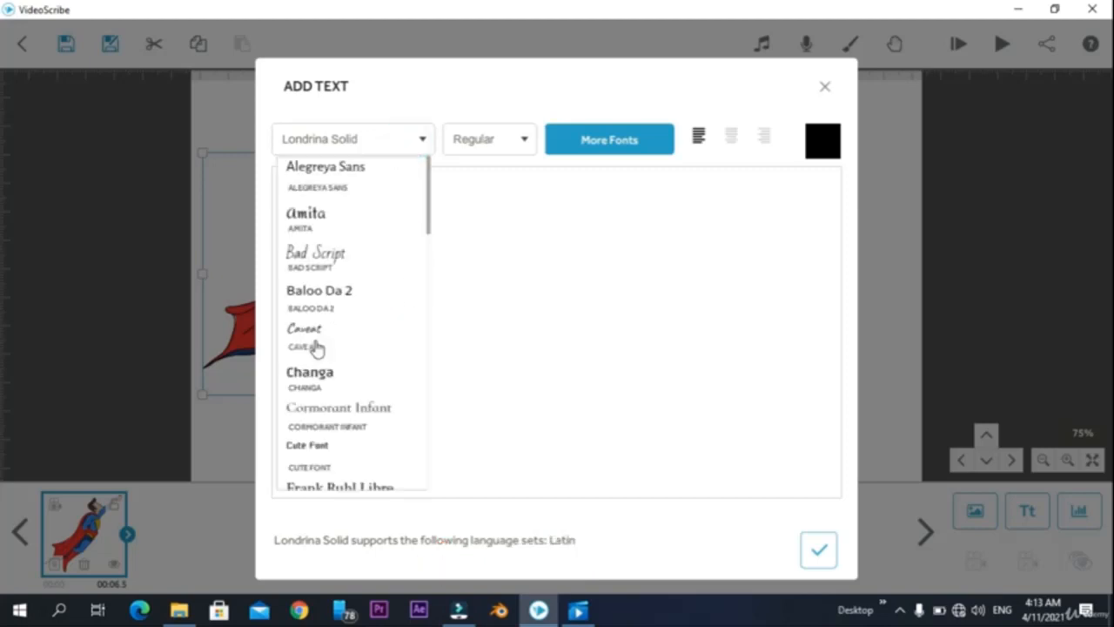
pyautogui.scroll(-3, 359, 309)
pyautogui.scroll(-15, 360, 308)
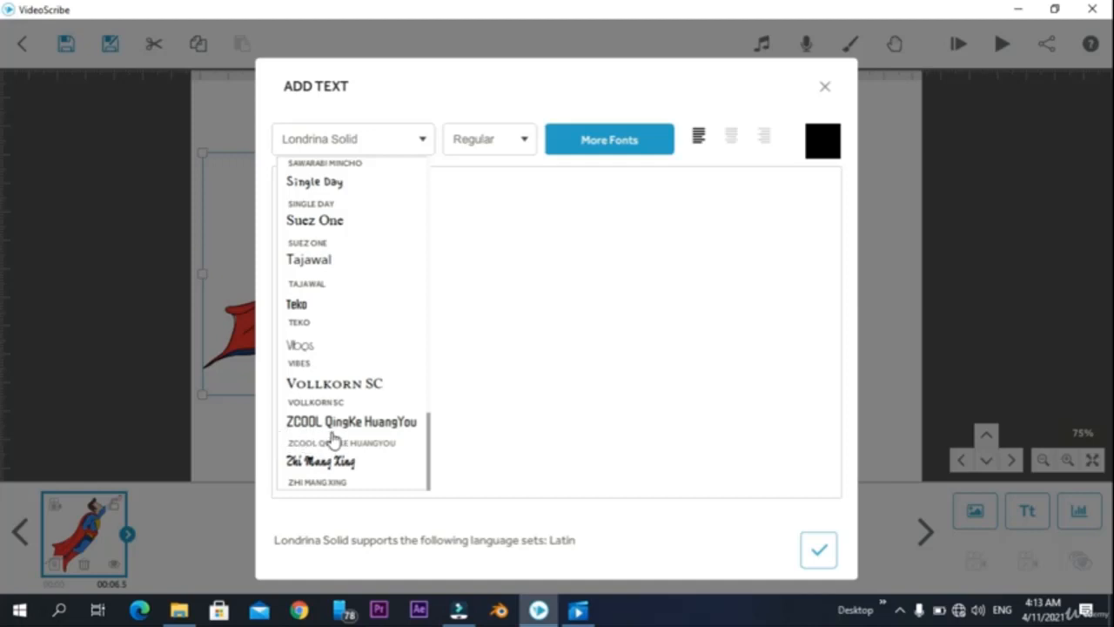
pyautogui.click(334, 435)
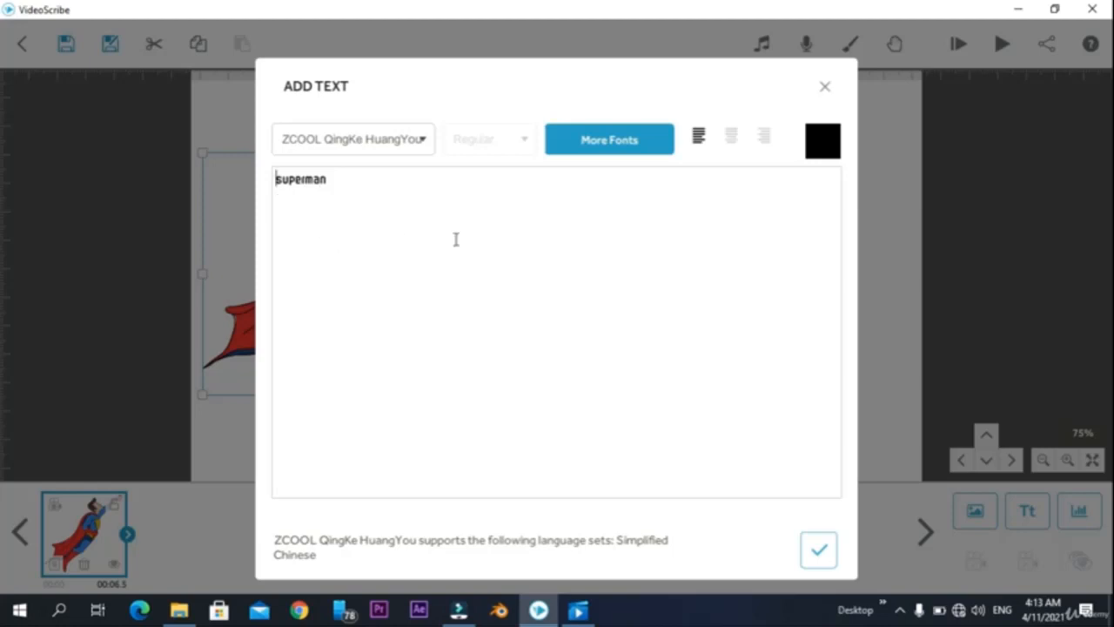
# Try centre and right alignment on the superman text and return it to left alignment
pyautogui.click(730, 142)
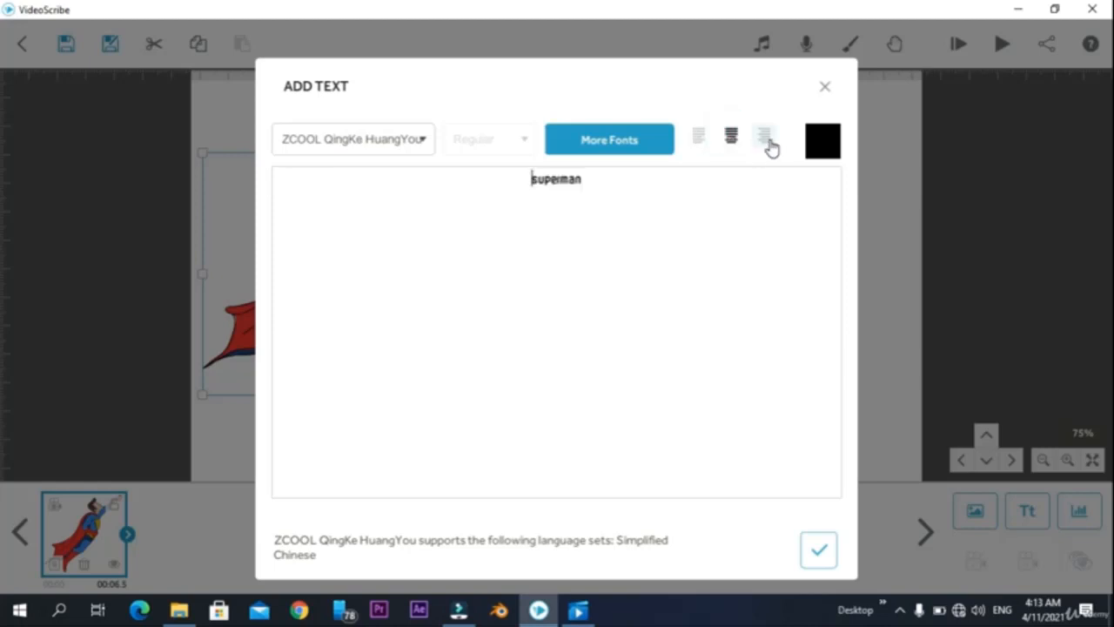
pyautogui.click(768, 141)
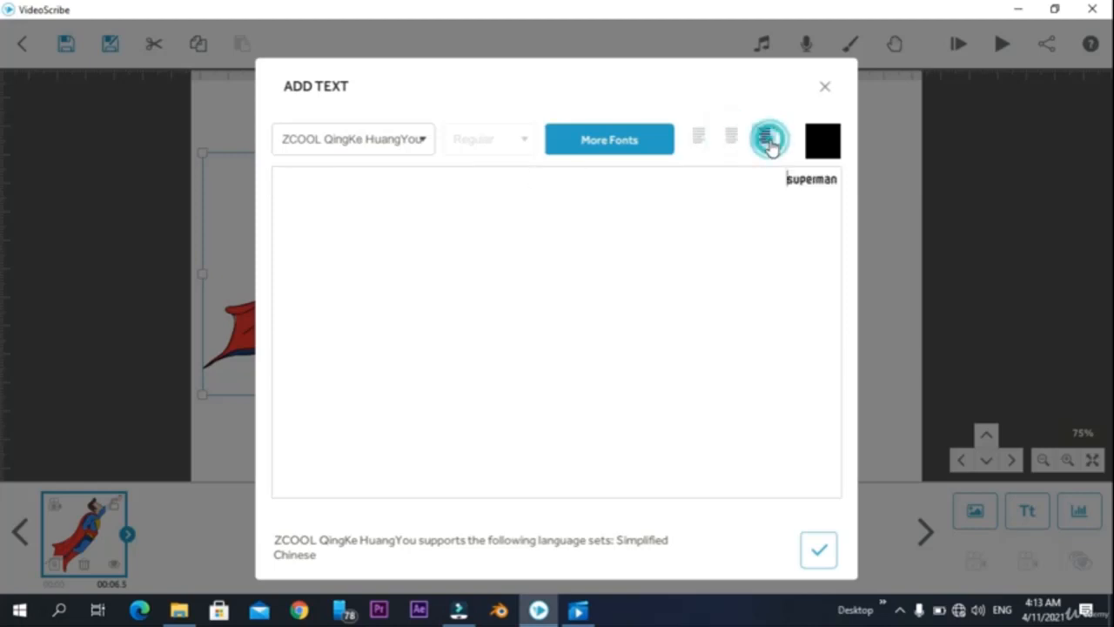
pyautogui.click(699, 144)
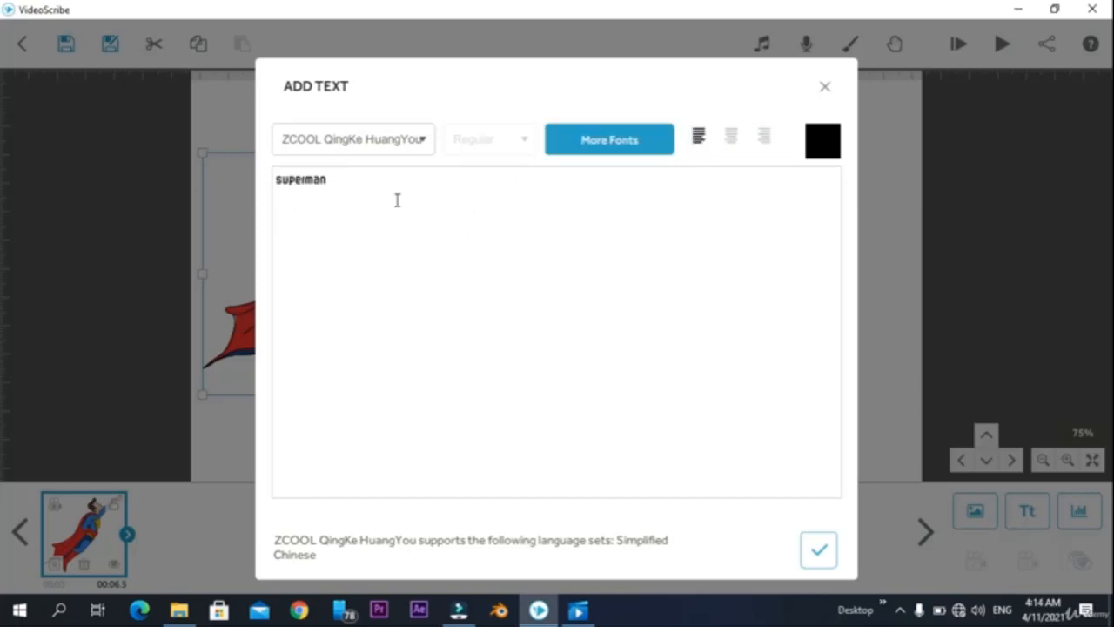
# Add the numbered lines flight, superhuman strength, x-ray vision, super-speed and enhanced hearing below "superman" and place the text on the canvas
pyautogui.click(369, 185)
pyautogui.write('superhuman streng')
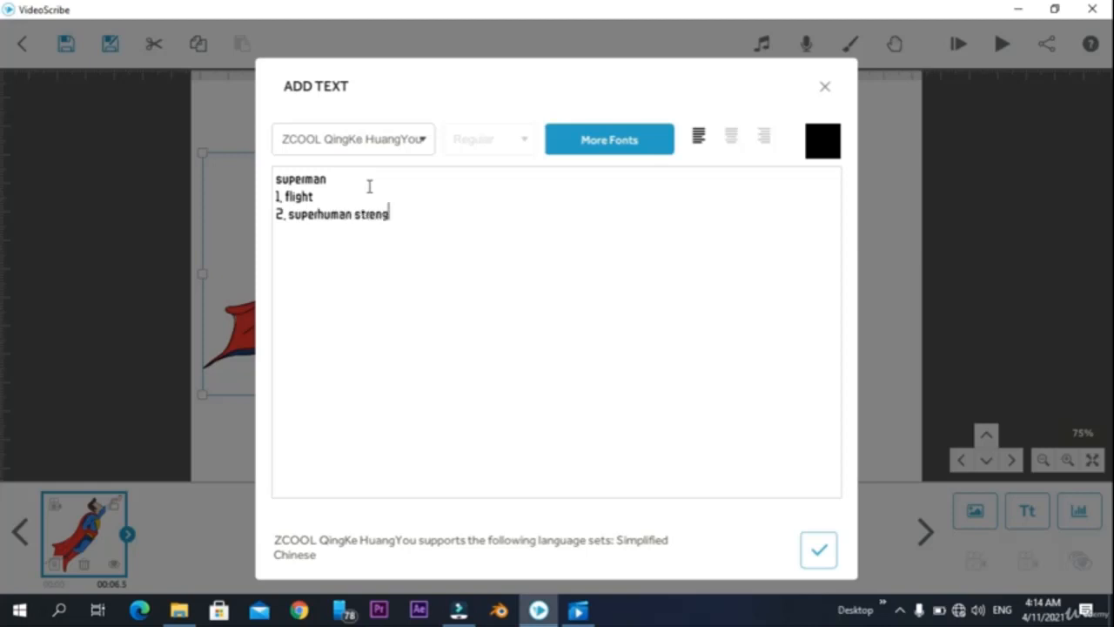
pyautogui.write('th 3. x-ray visio')
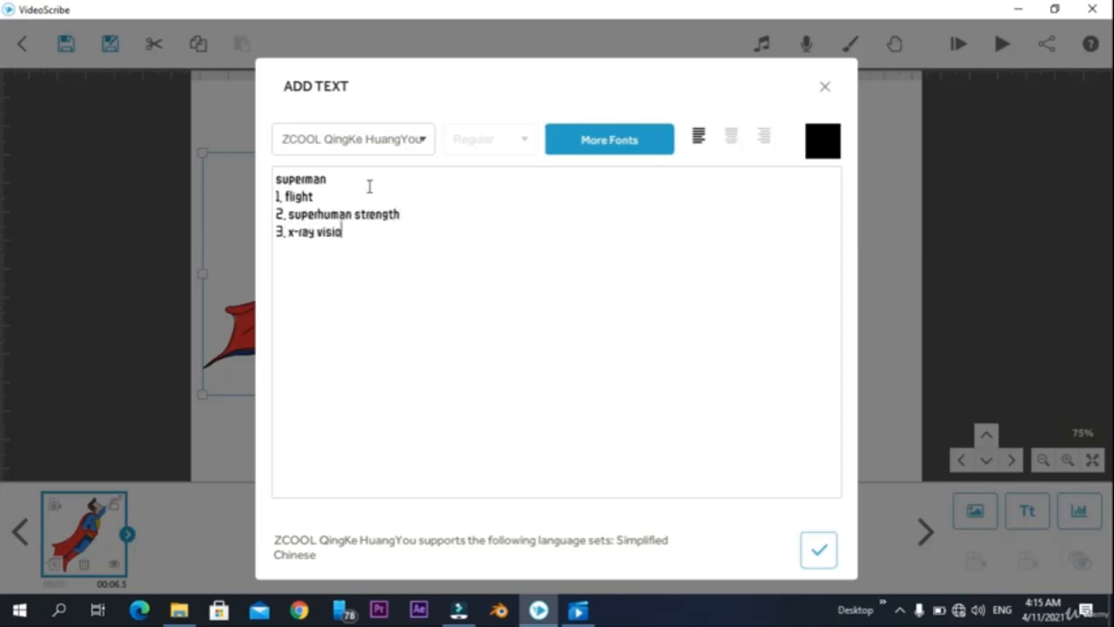
pyautogui.write('n 4. super-speed ')
pyautogui.write('5. enha')
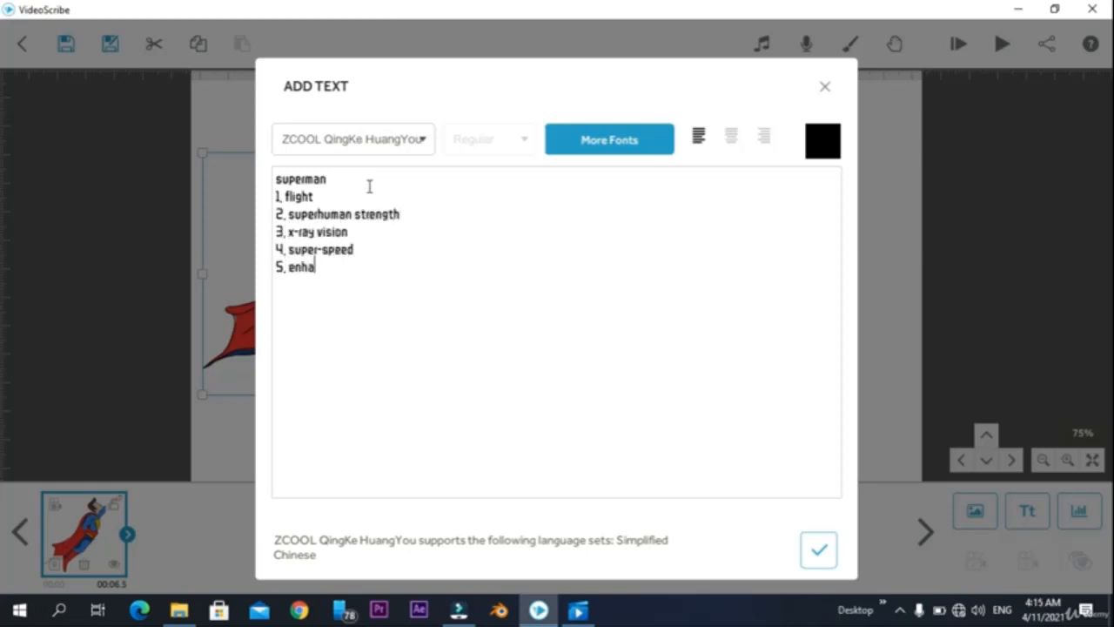
pyautogui.write('nced hearing')
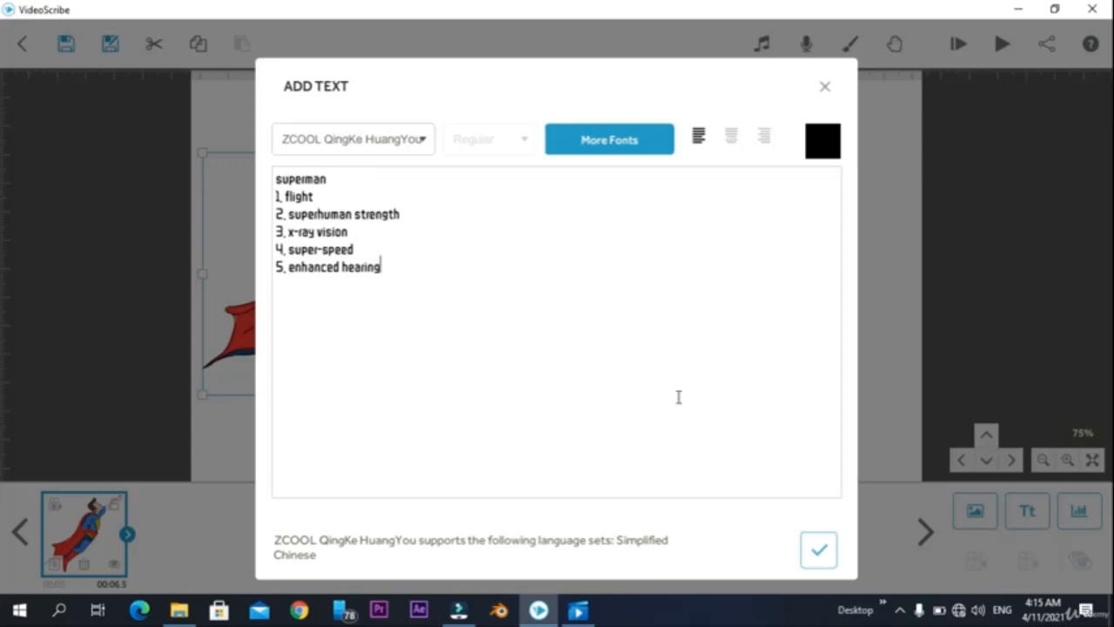
pyautogui.click(807, 564)
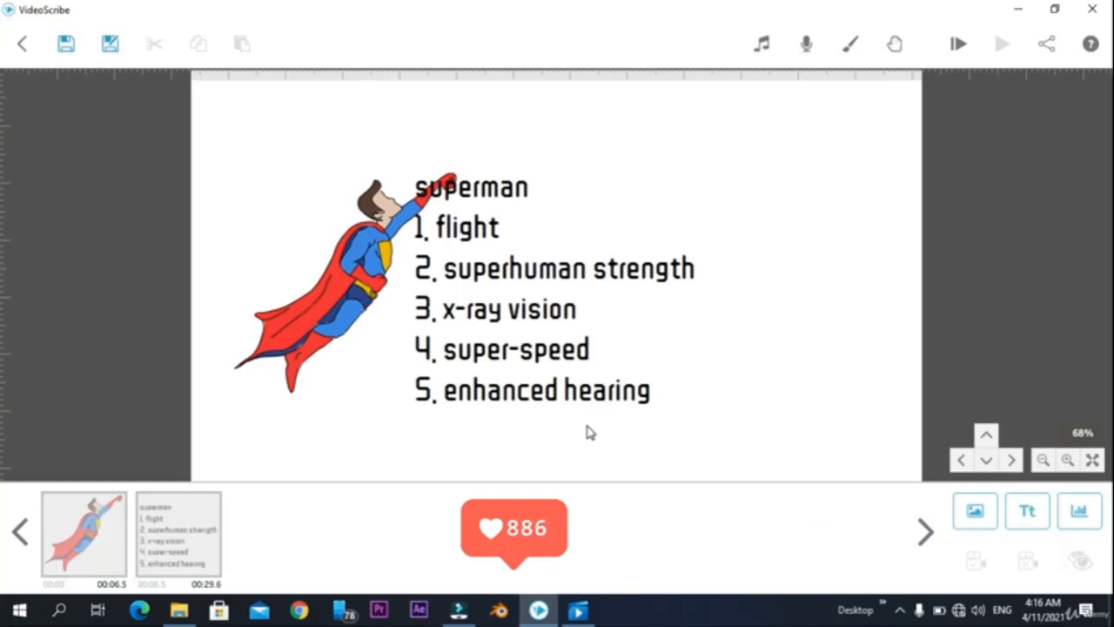
# Move the text block clear of the superhero drawing and enlarge it to fill the space beside the figure
pyautogui.click(502, 307)
pyautogui.moveTo(497, 301); pyautogui.dragTo(601, 274)
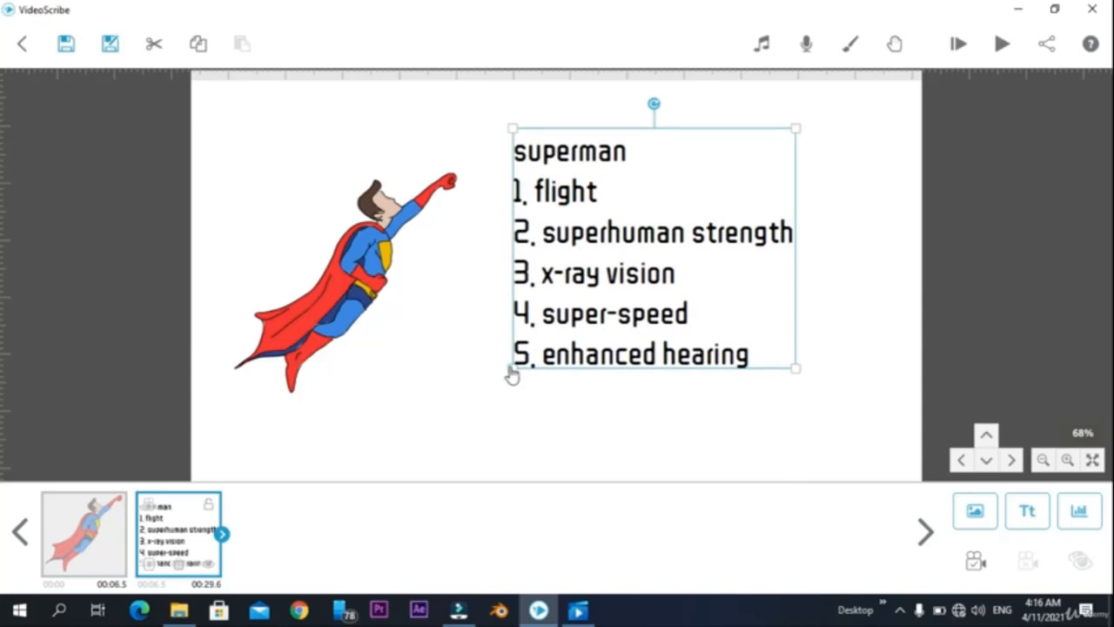
pyautogui.moveTo(512, 375); pyautogui.dragTo(475, 465)
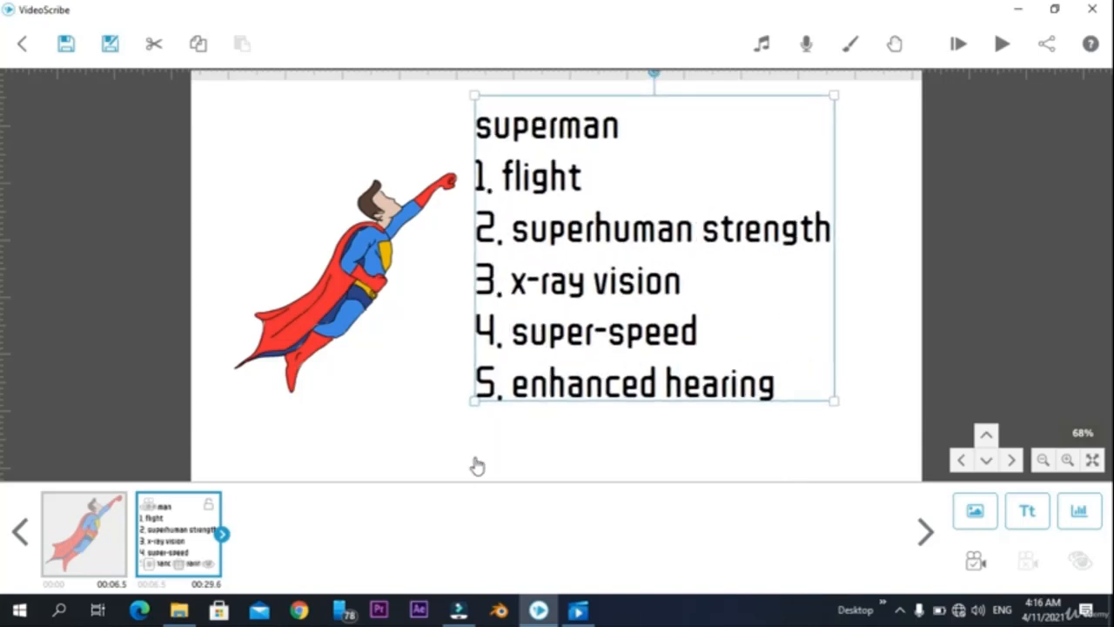
pyautogui.moveTo(616, 329); pyautogui.dragTo(603, 363)
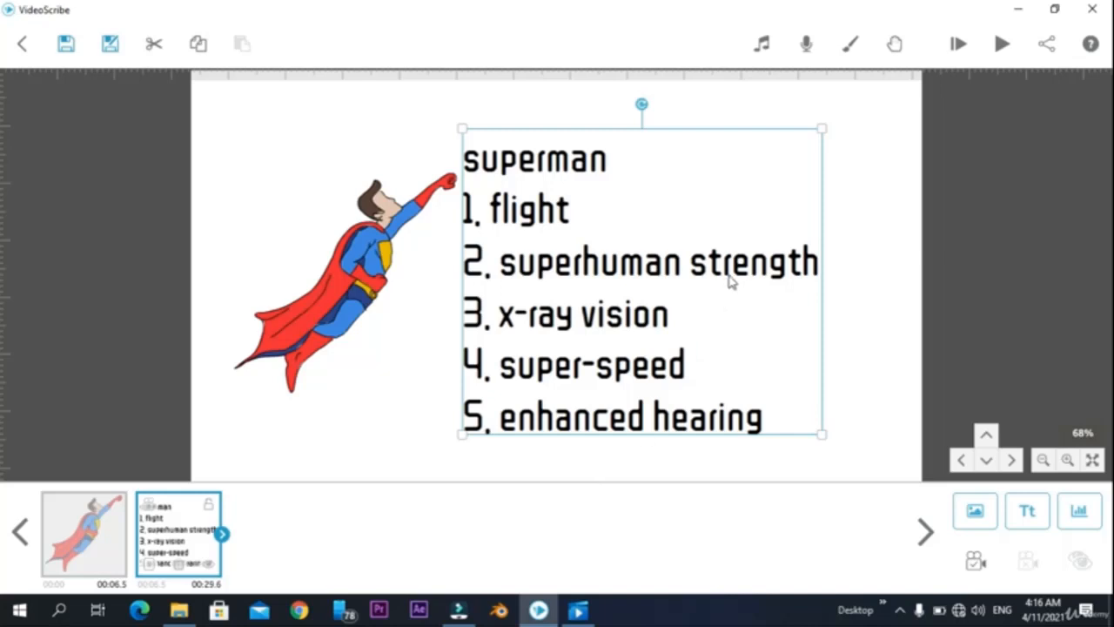
# Edit the text element and recolour the word "flight" to blue #51a9bf
pyautogui.doubleClick(590, 246)
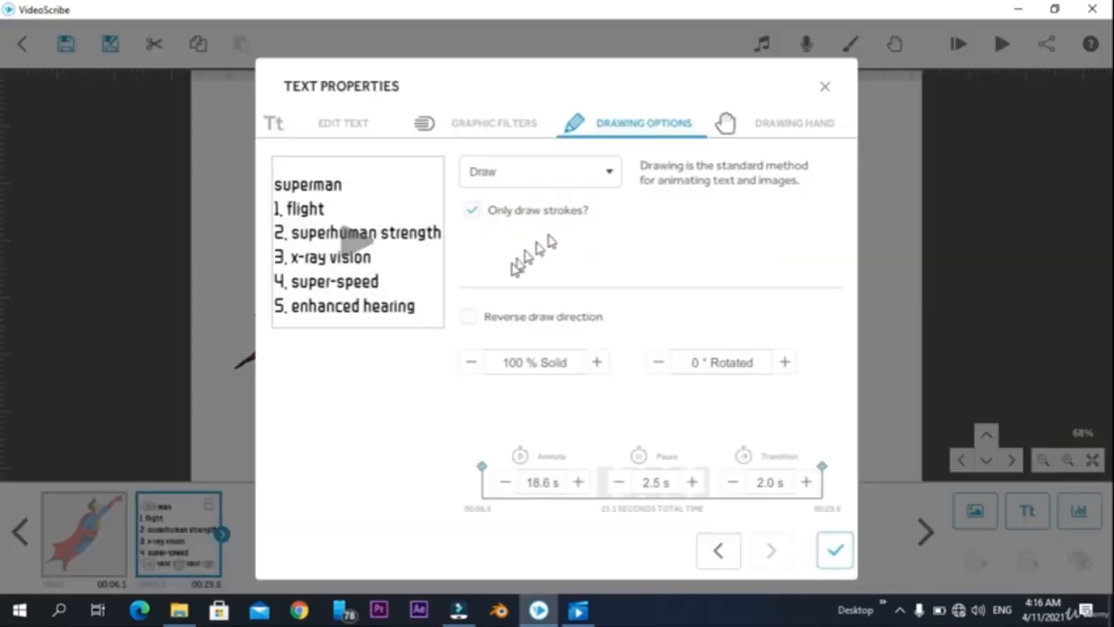
pyautogui.click(290, 128)
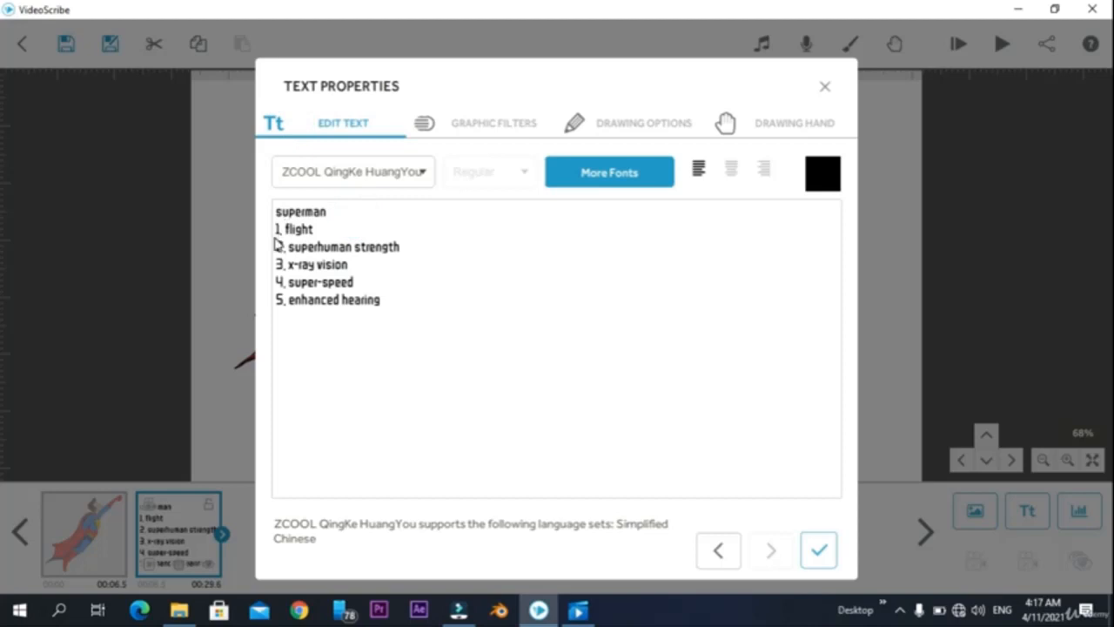
pyautogui.moveTo(318, 228); pyautogui.dragTo(286, 228)
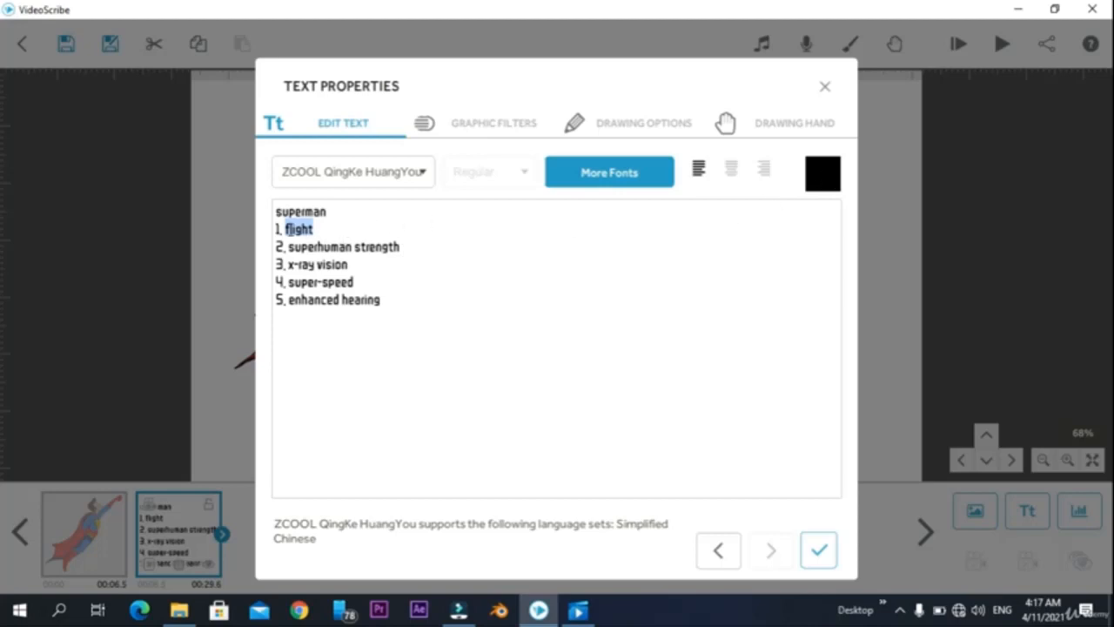
pyautogui.click(827, 191)
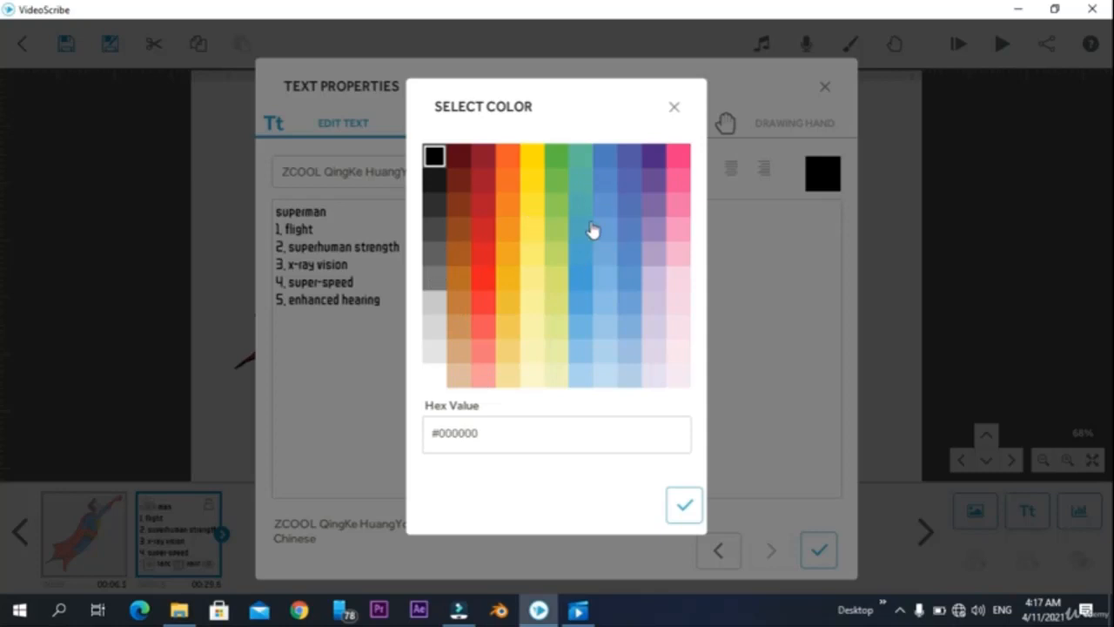
pyautogui.click(581, 235)
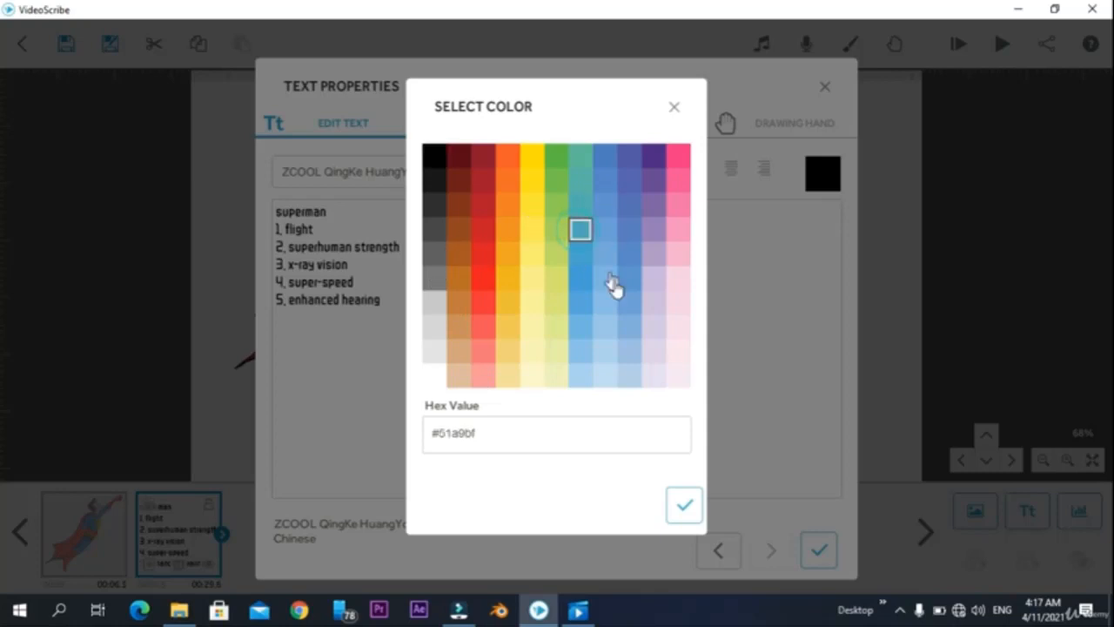
pyautogui.click(683, 506)
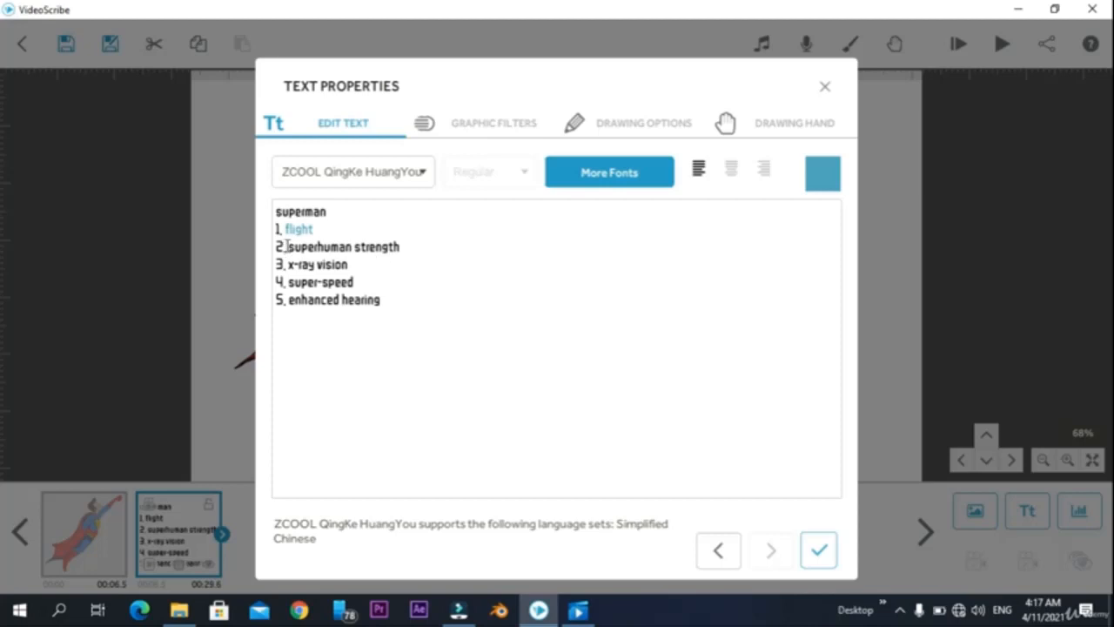
# Select the words "superhuman strength" in the second numbered line
pyautogui.moveTo(287, 246); pyautogui.dragTo(442, 241)
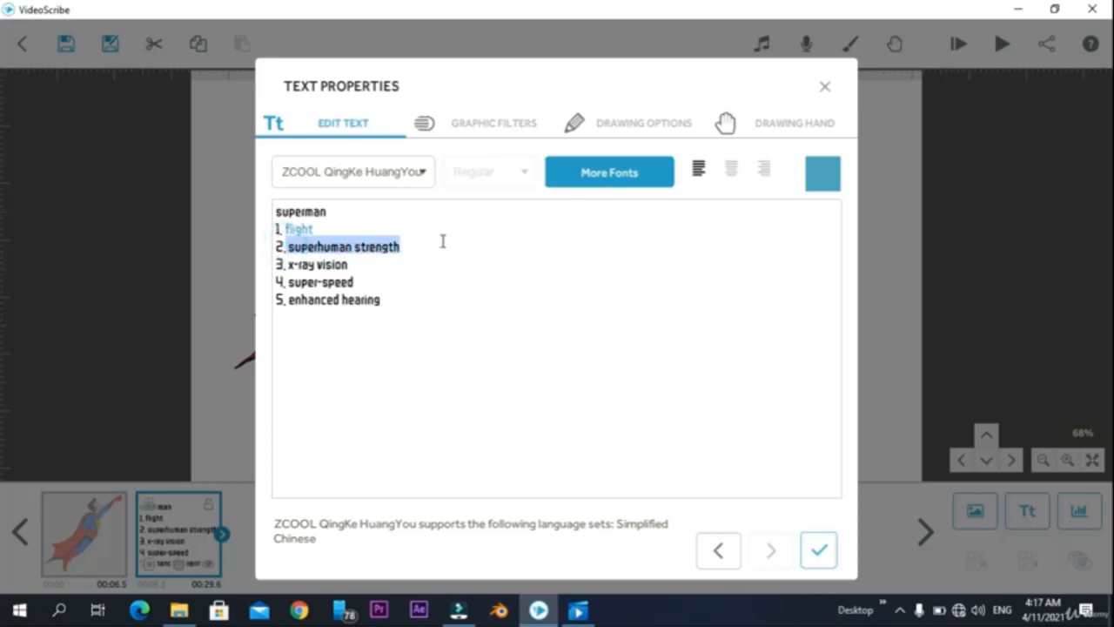
# Colour the selected "superhuman strength" text red (#ed1c24)
pyautogui.click(824, 192)
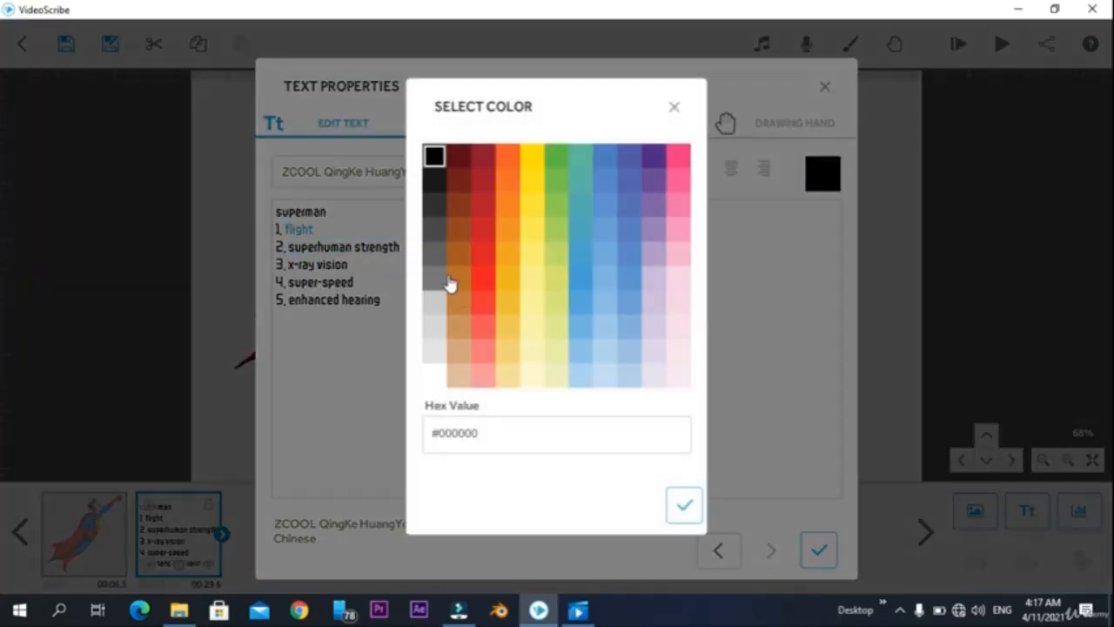
pyautogui.click(483, 278)
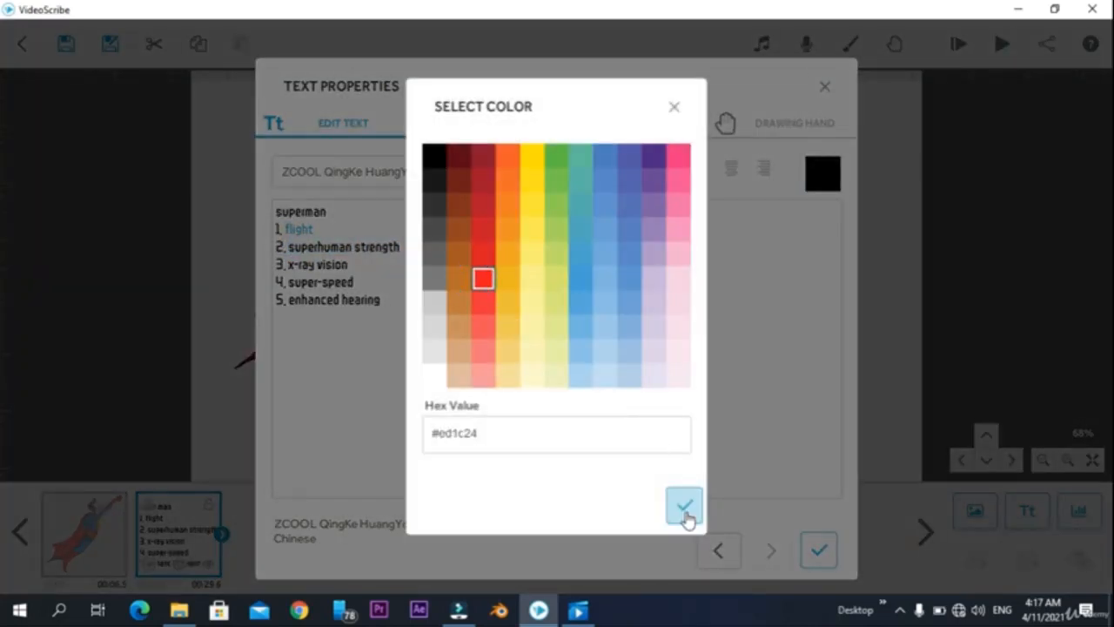
pyautogui.click(685, 506)
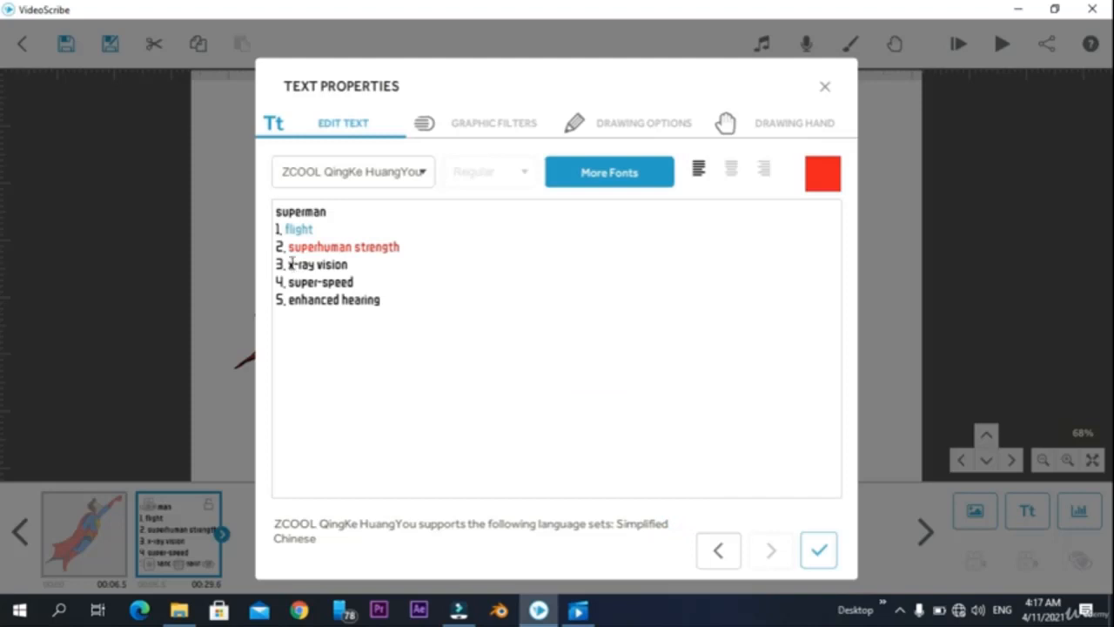
# Colour the "x-ray vision" text on line 3 green, leaving out its number
pyautogui.moveTo(289, 263); pyautogui.dragTo(381, 267)
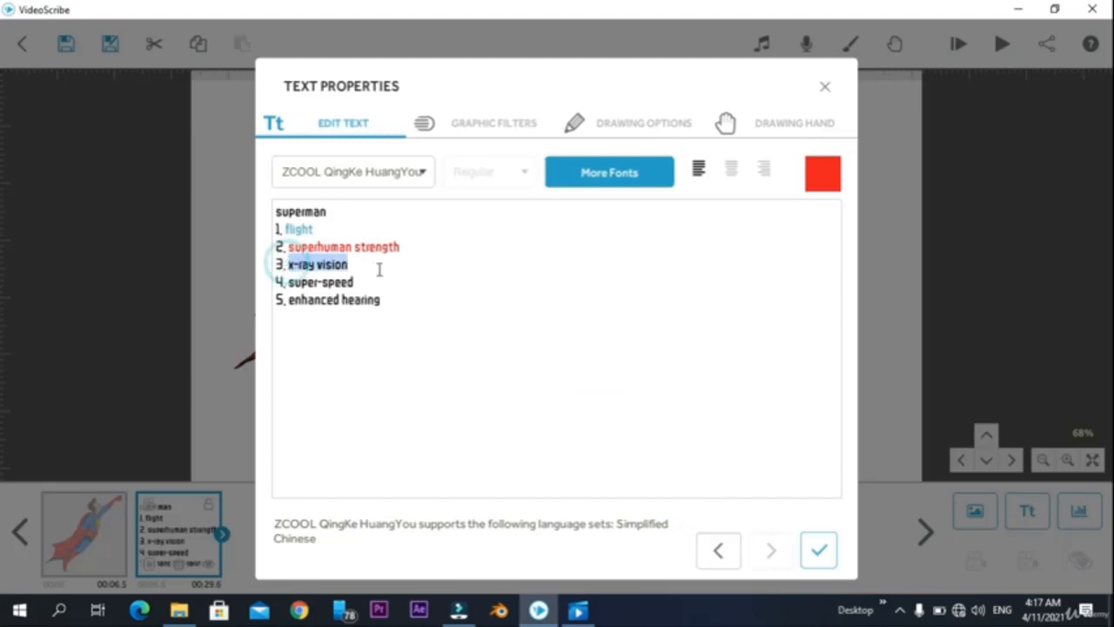
pyautogui.click(827, 177)
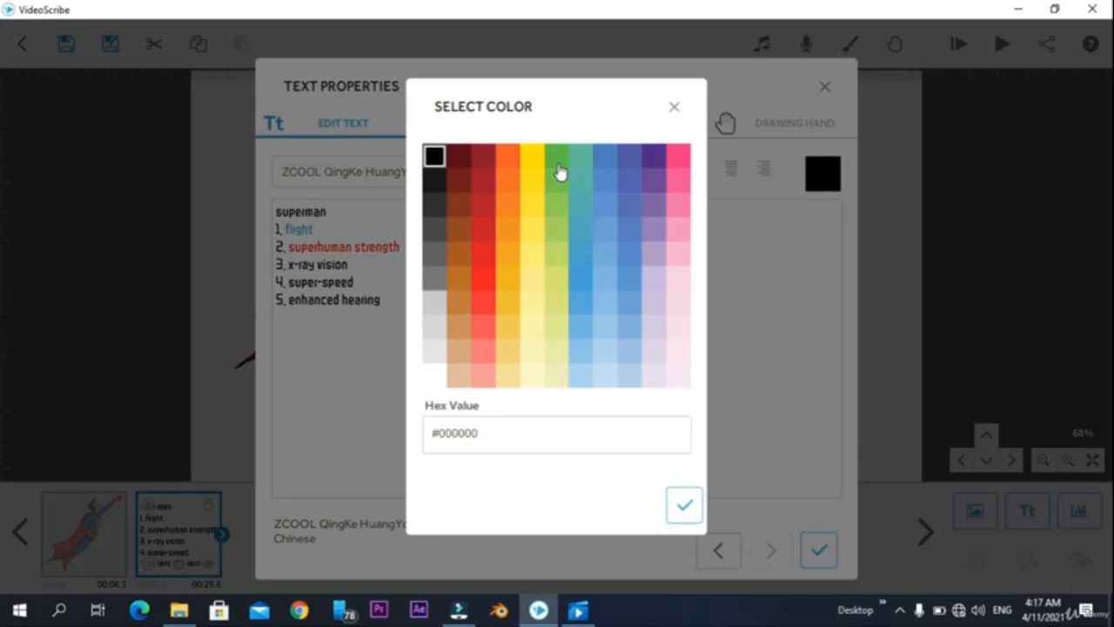
pyautogui.click(558, 160)
pyautogui.click(686, 503)
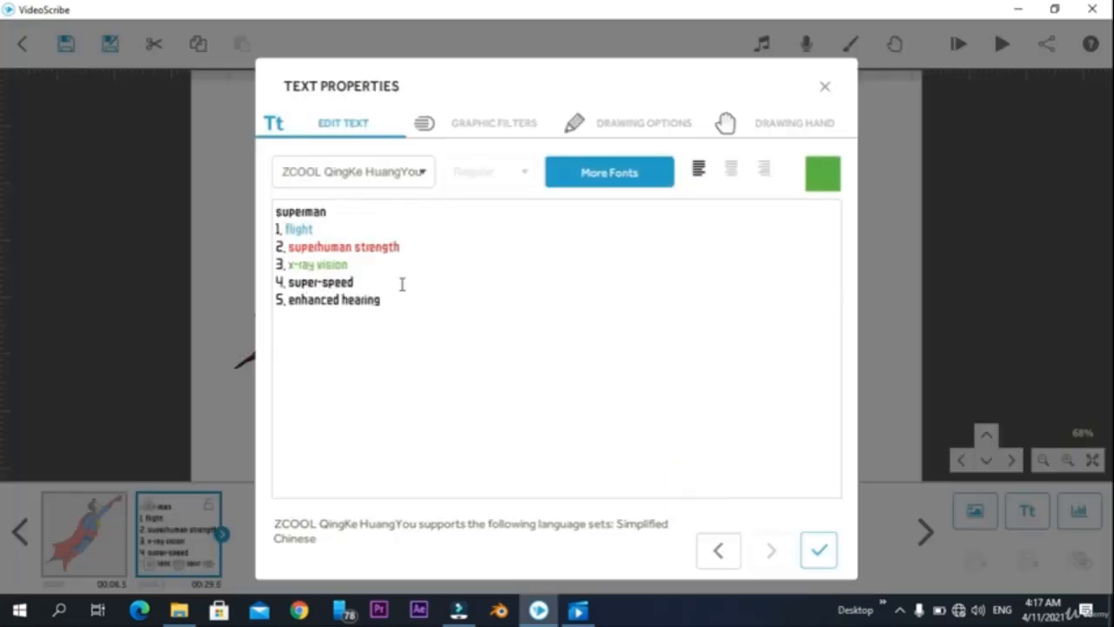
# Colour the "super-speed" text on line 4 dark purple, leaving out its number
pyautogui.moveTo(288, 281); pyautogui.dragTo(415, 293)
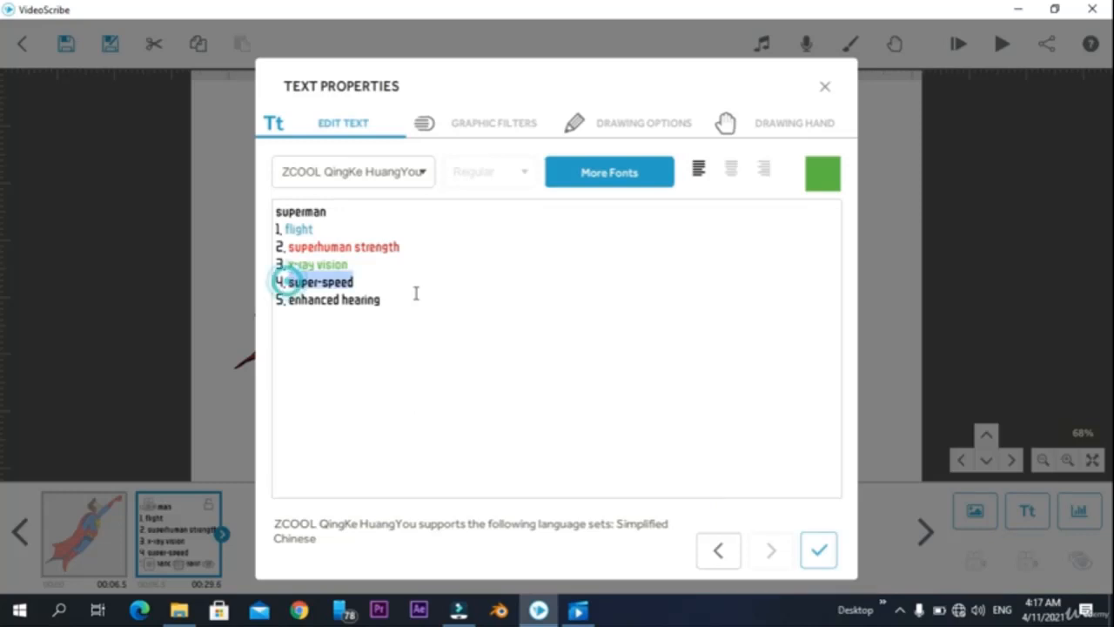
pyautogui.click(369, 282)
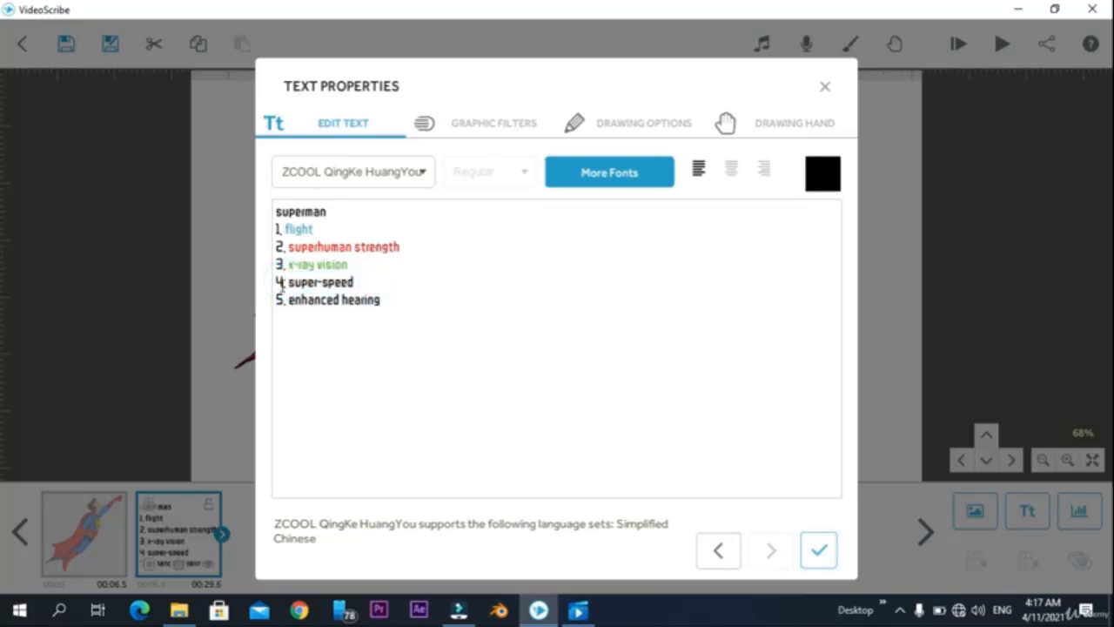
pyautogui.moveTo(288, 282); pyautogui.dragTo(397, 281)
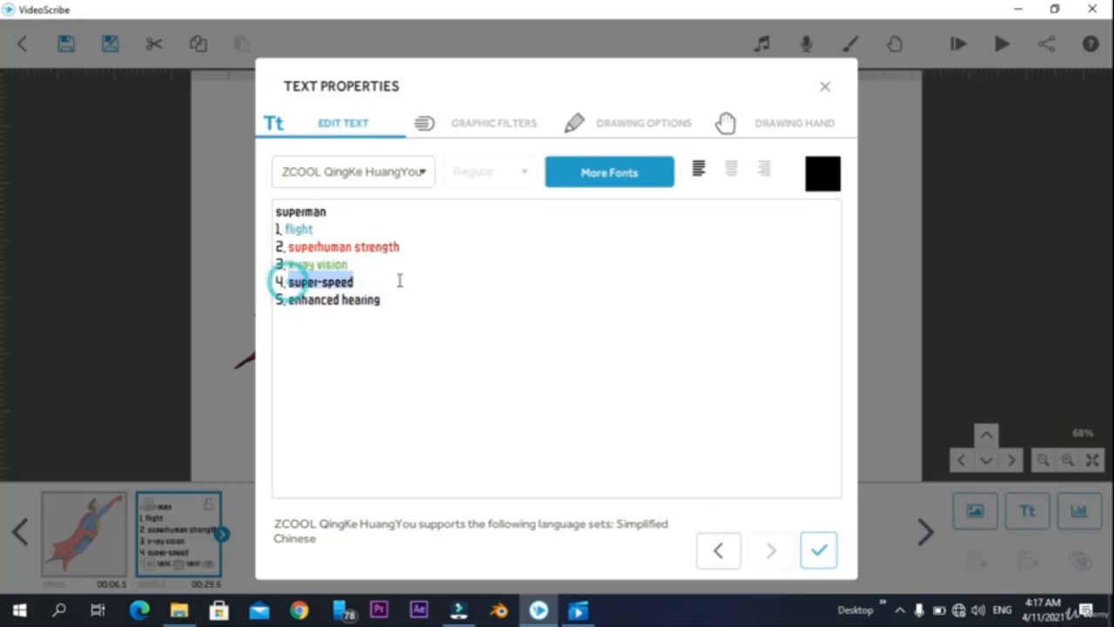
pyautogui.click(828, 178)
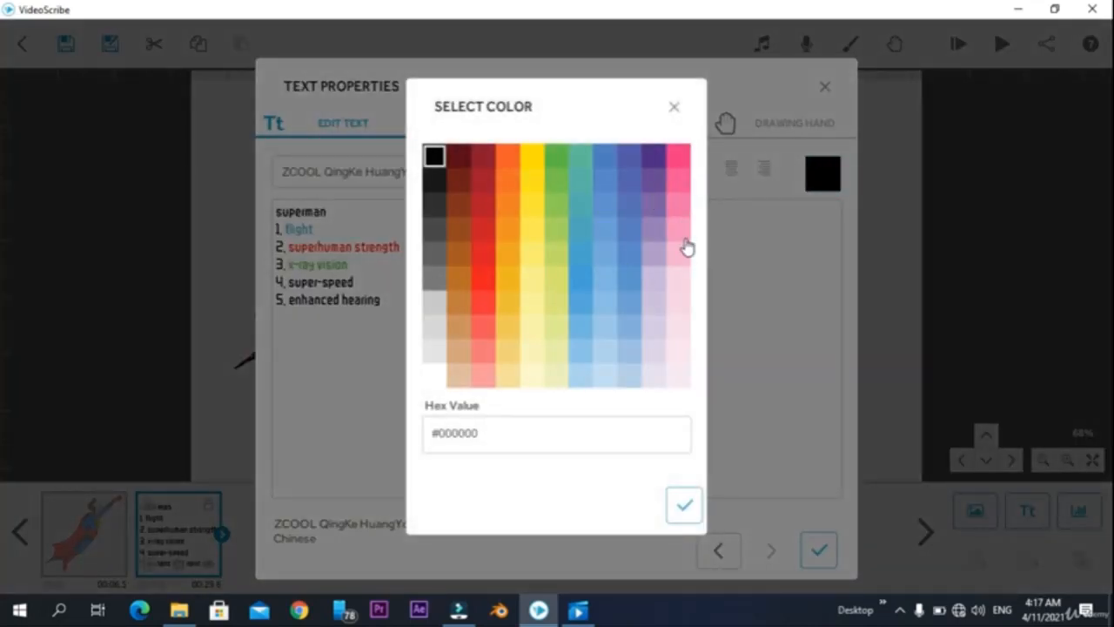
pyautogui.click(655, 158)
pyautogui.click(683, 505)
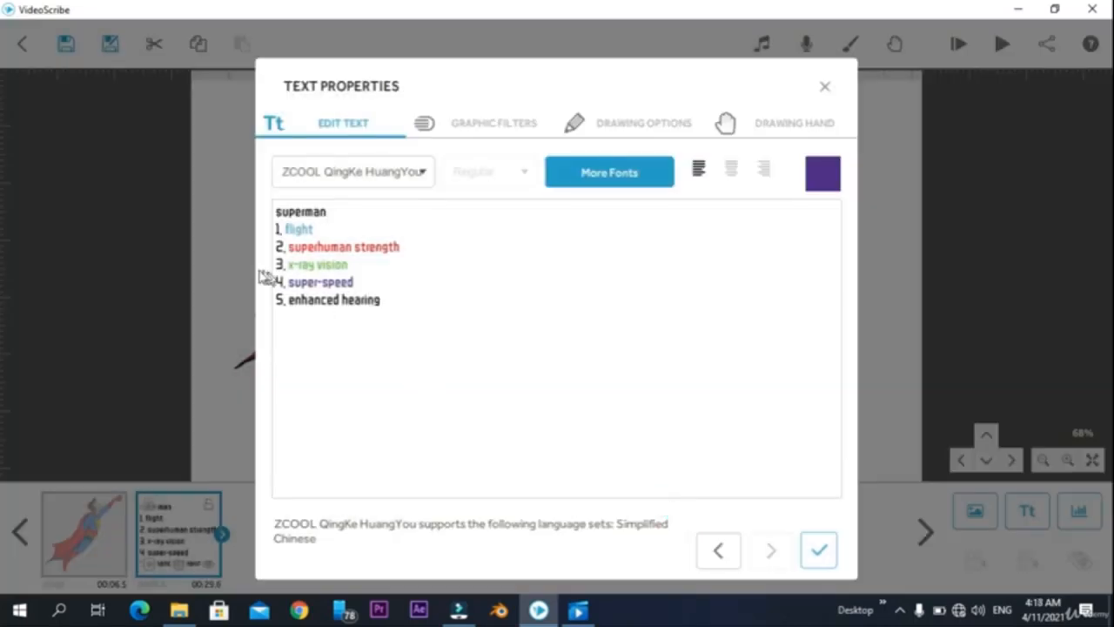
# Colour the "enhanced hearing" text on line 5 yellow (#fde21c), leaving out its number
pyautogui.moveTo(288, 301); pyautogui.dragTo(408, 312)
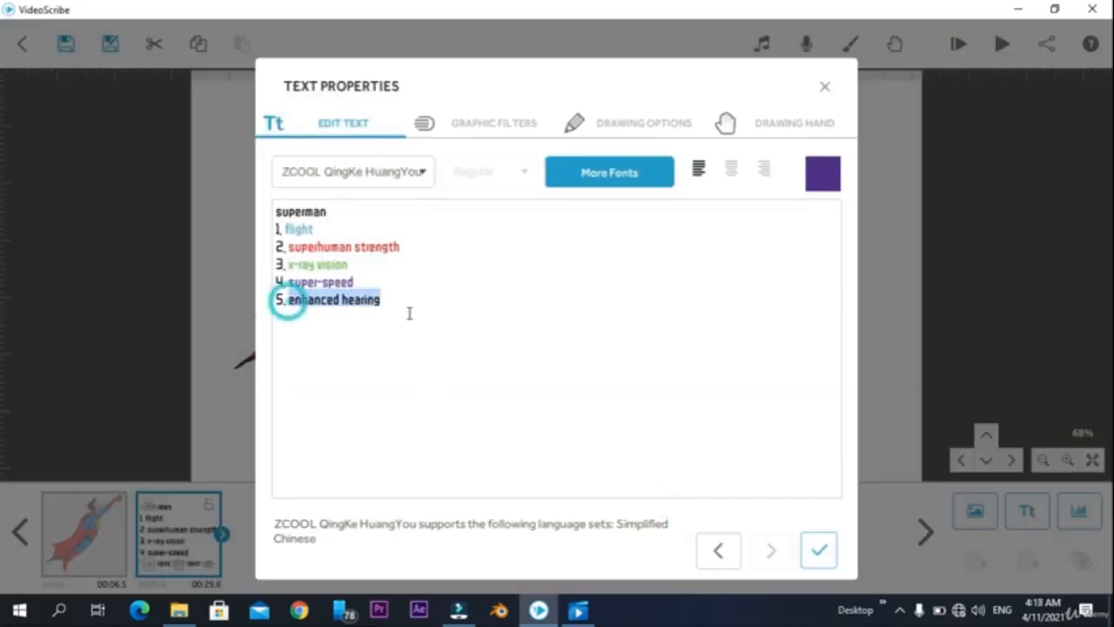
pyautogui.click(822, 174)
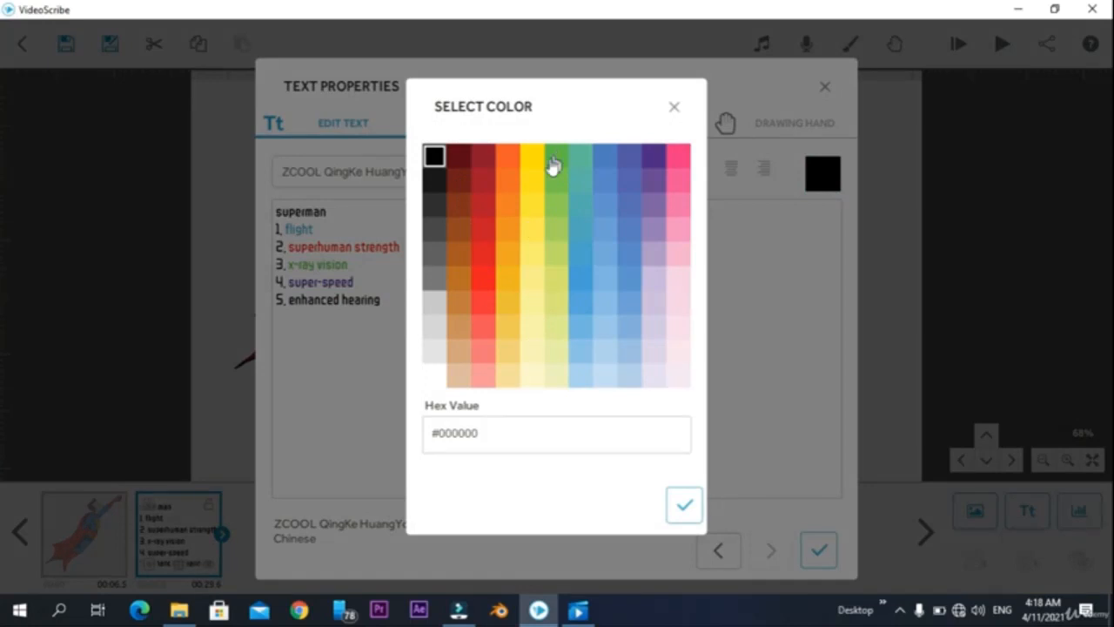
pyautogui.click(538, 187)
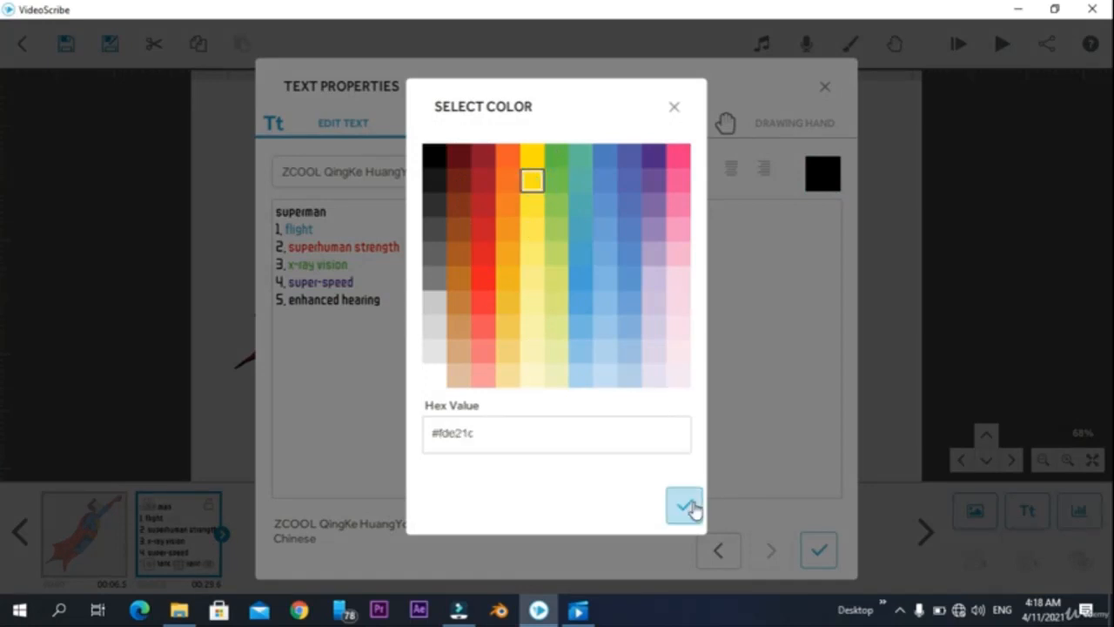
pyautogui.click(685, 505)
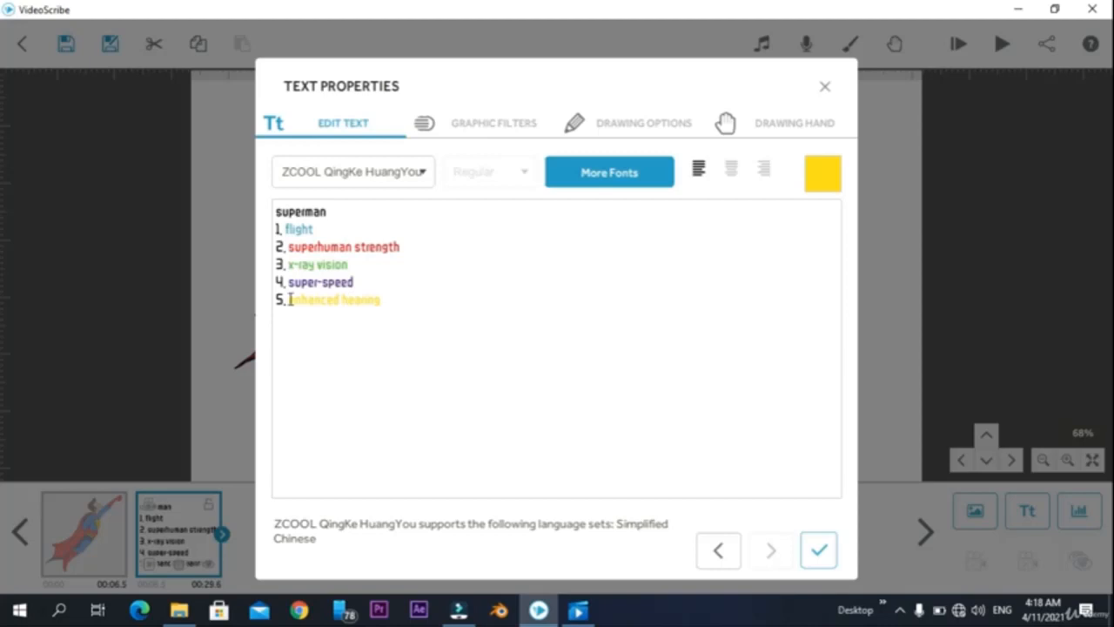
# Try the Pacifico font on the superman text
pyautogui.moveTo(290, 299); pyautogui.dragTo(425, 300)
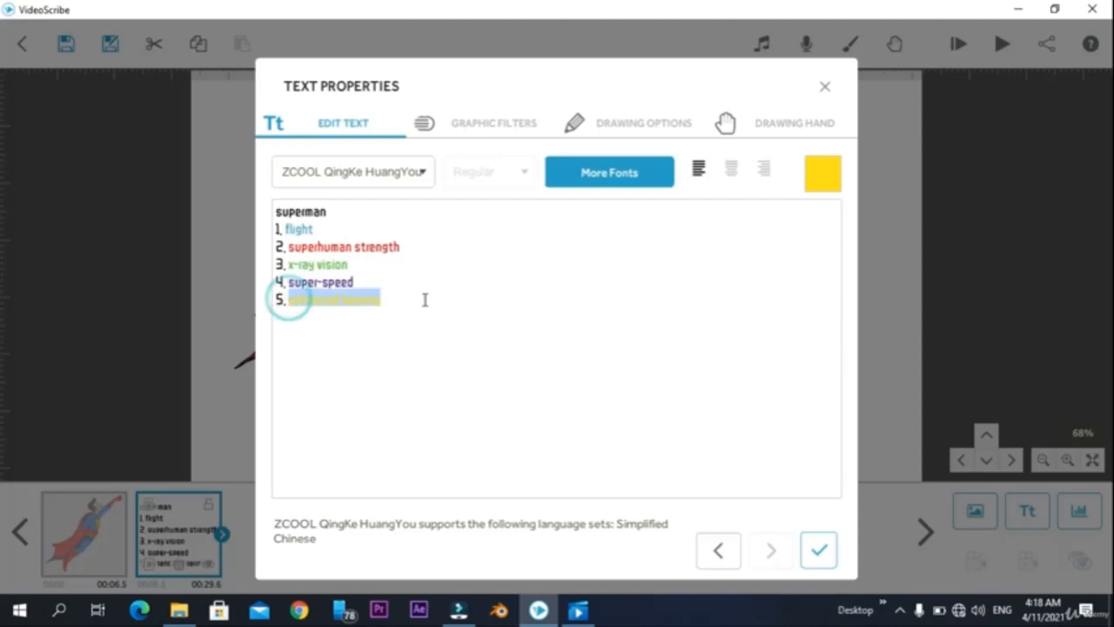
pyautogui.click(414, 172)
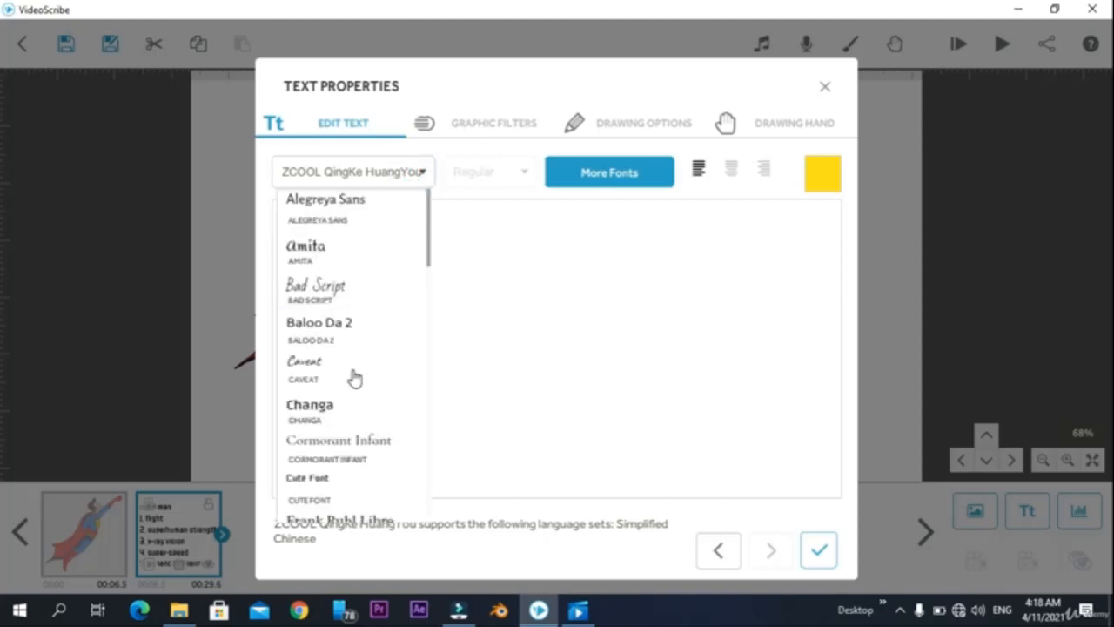
pyautogui.scroll(-10, 354, 380)
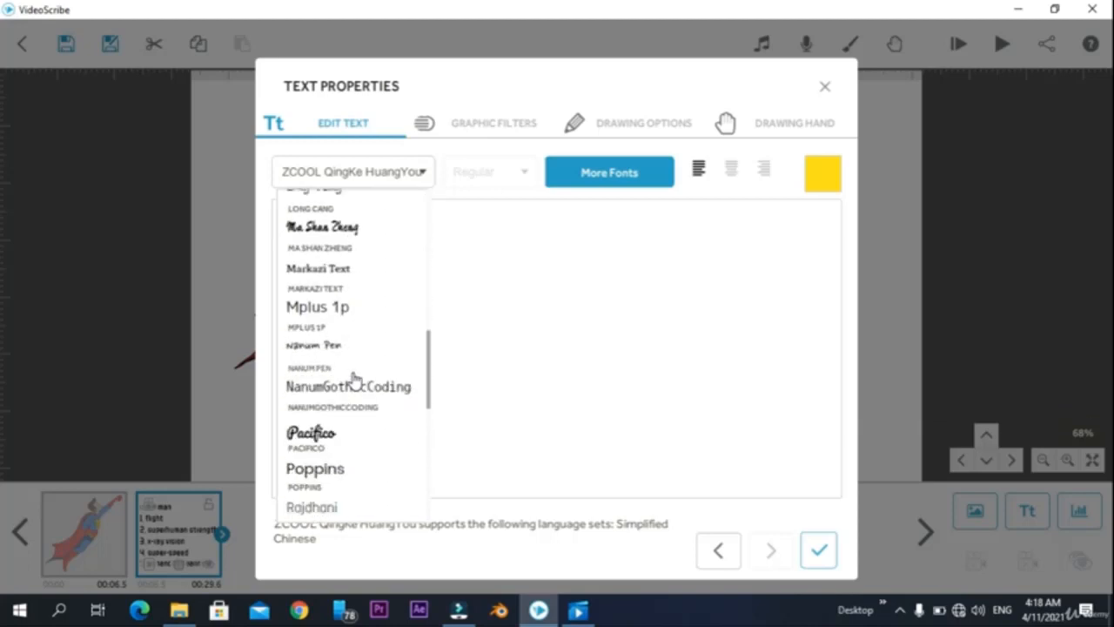
pyautogui.click(339, 442)
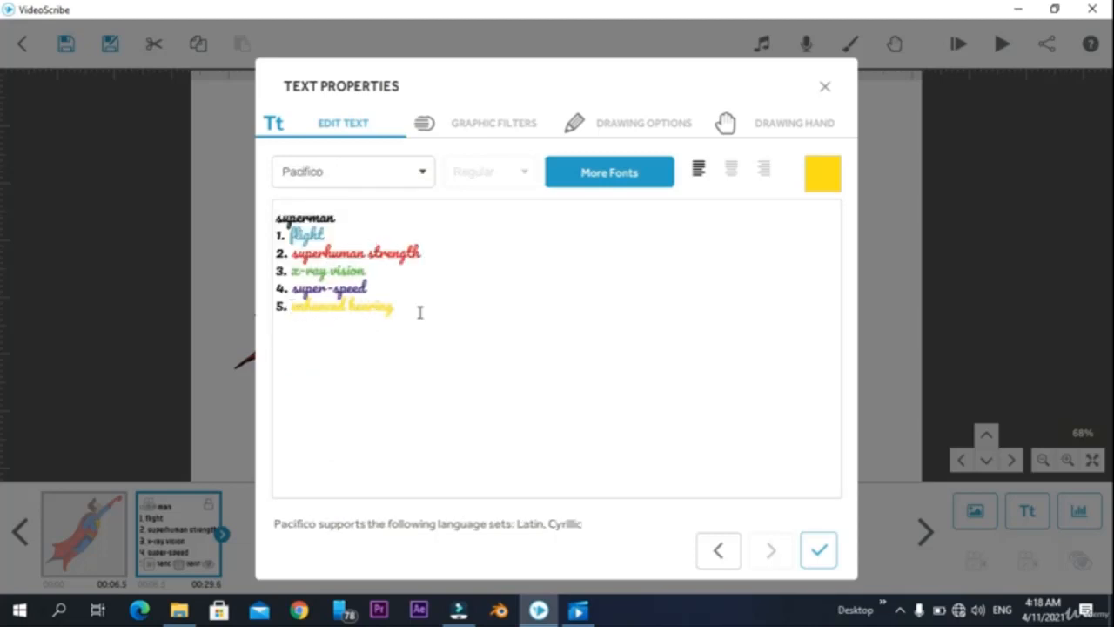
# Set the text's font back to ZCOOL QingKe HuangYou and apply the text changes to the canvas
pyautogui.click(349, 172)
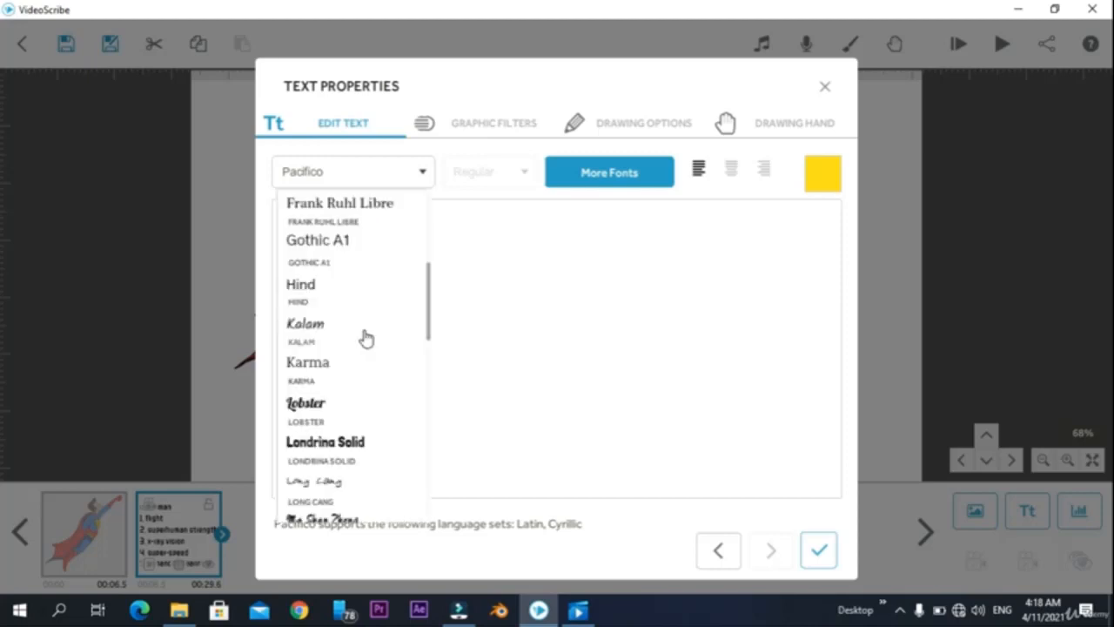
pyautogui.scroll(-4, 365, 338)
pyautogui.scroll(-4, 366, 339)
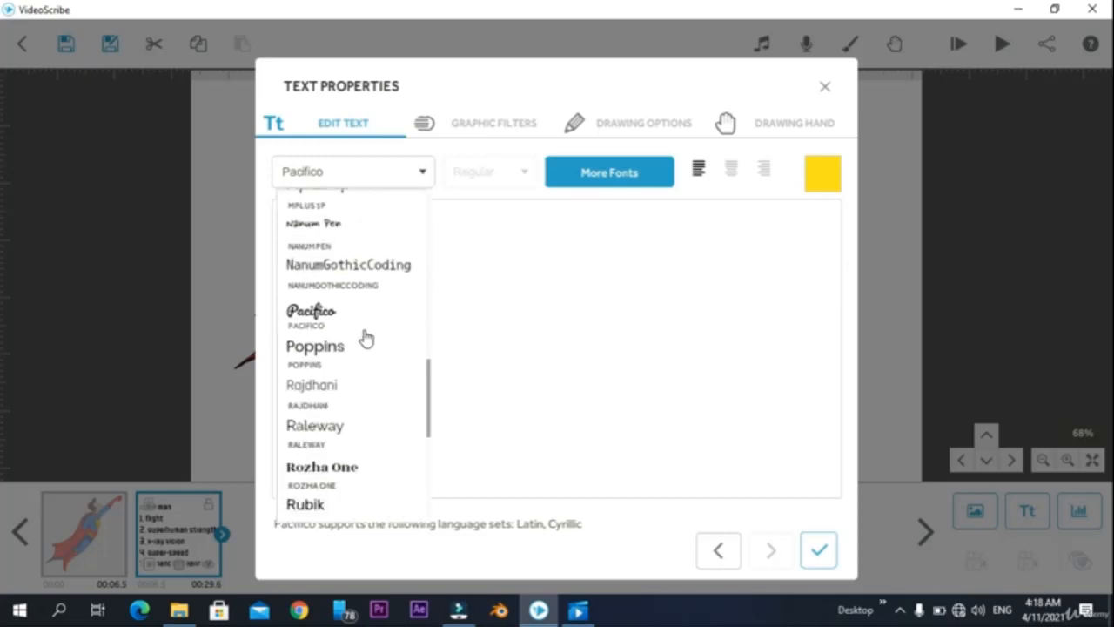
pyautogui.scroll(-8, 363, 337)
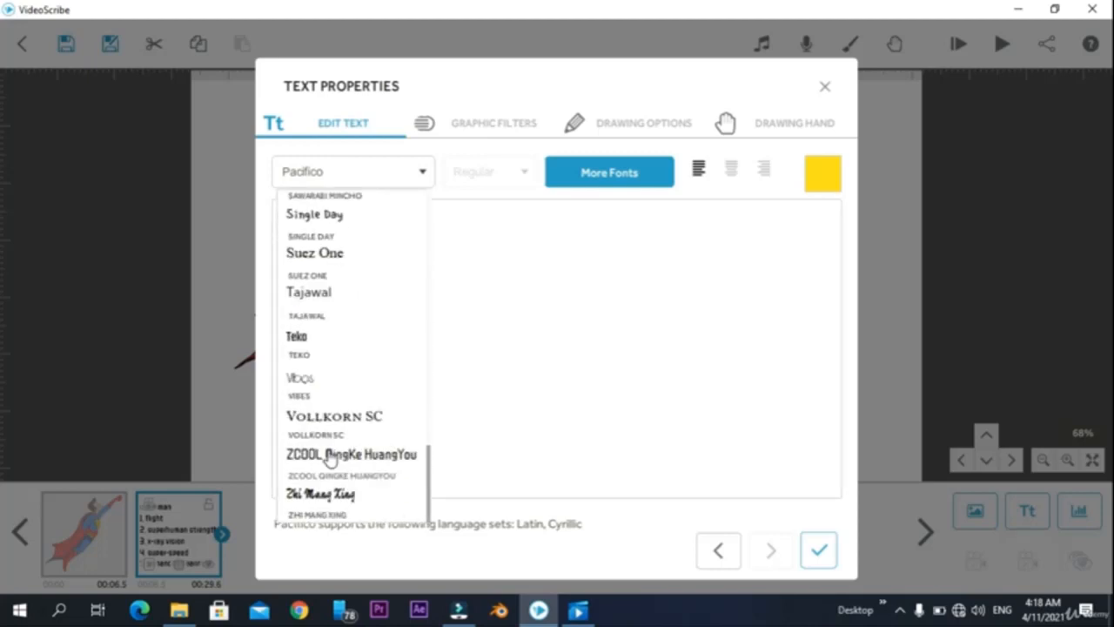
pyautogui.click(331, 454)
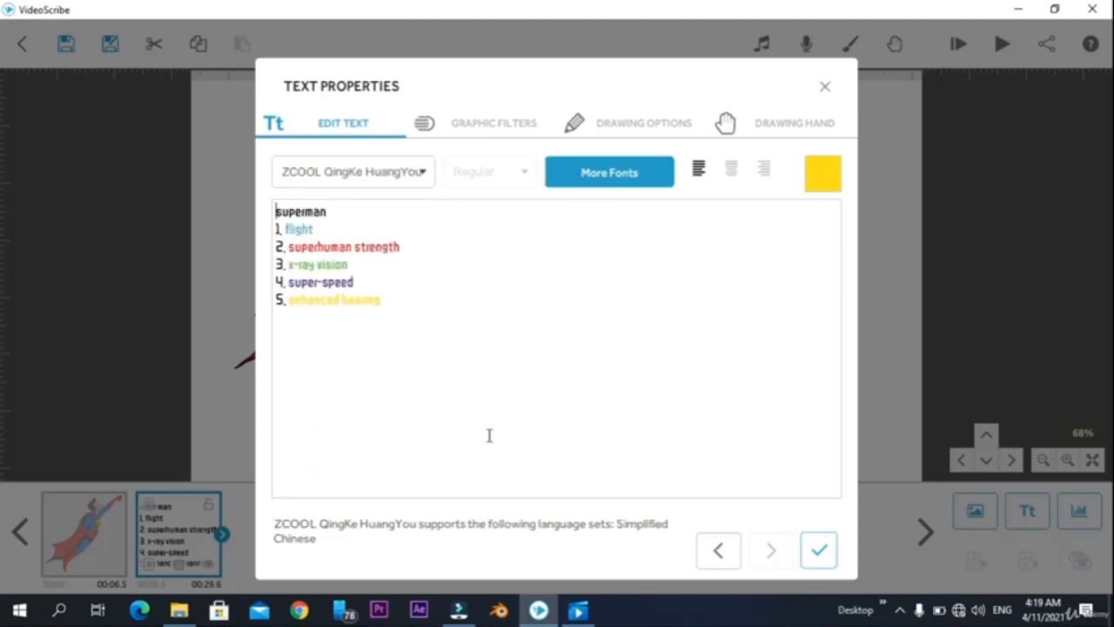
pyautogui.click(820, 562)
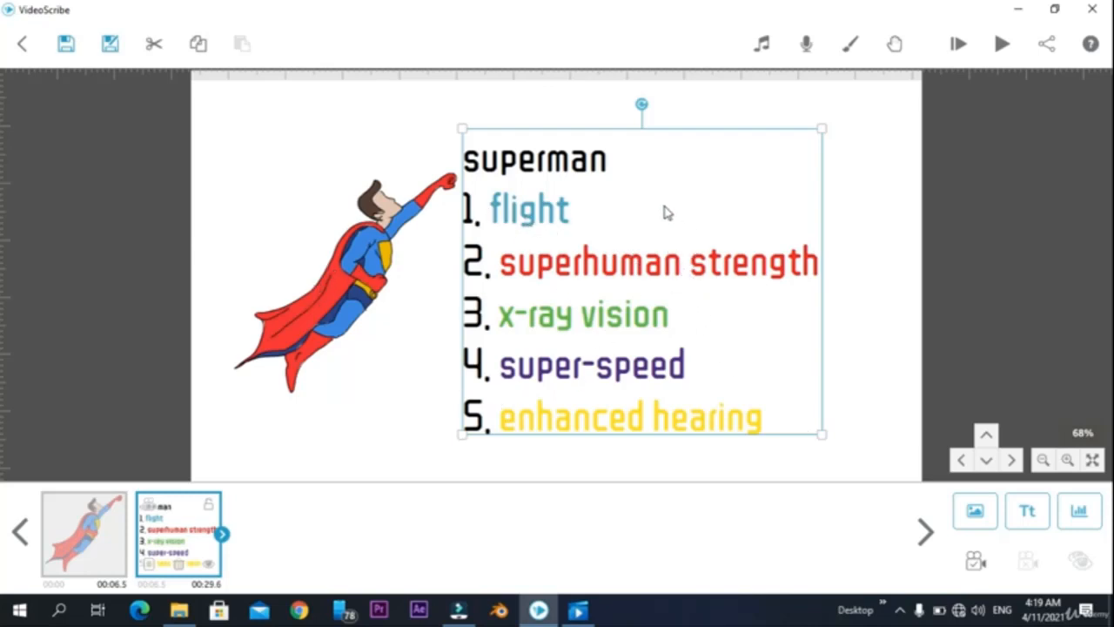
pyautogui.moveTo(641, 104)
pyautogui.mouseDown()
pyautogui.moveTo(725, 174)
pyautogui.moveTo(647, 104)
pyautogui.moveTo(626, 105)
pyautogui.moveTo(641, 115)
pyautogui.moveTo(641, 105)
pyautogui.mouseUp()
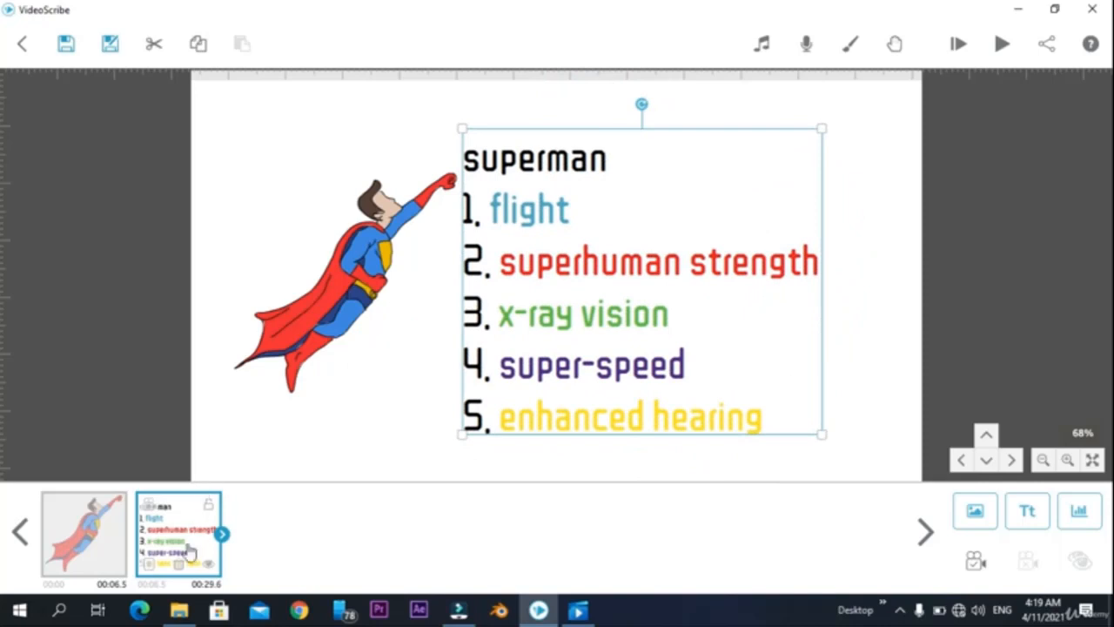
# Open the superman text's drawing options and shorten its animate time to 8.0 s
pyautogui.click(152, 568)
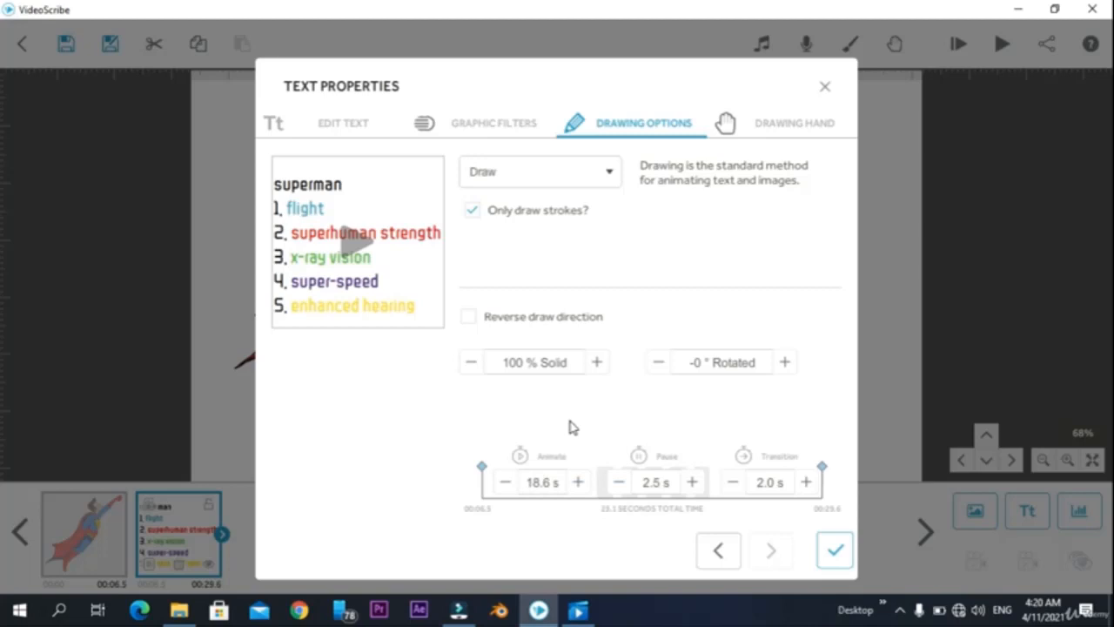
pyautogui.click(510, 490)
pyautogui.click(510, 490)
pyautogui.click(510, 490)
pyautogui.click(510, 490)
pyautogui.click(510, 490)
pyautogui.click(510, 490)
pyautogui.click(510, 490)
pyautogui.click(506, 484)
pyautogui.click(506, 485)
pyautogui.click(506, 484)
pyautogui.click(507, 485)
pyautogui.click(507, 485)
pyautogui.click(506, 485)
pyautogui.click(506, 485)
pyautogui.click(503, 483)
pyautogui.click(503, 482)
pyautogui.click(503, 482)
pyautogui.click(503, 482)
pyautogui.click(503, 482)
pyautogui.click(503, 482)
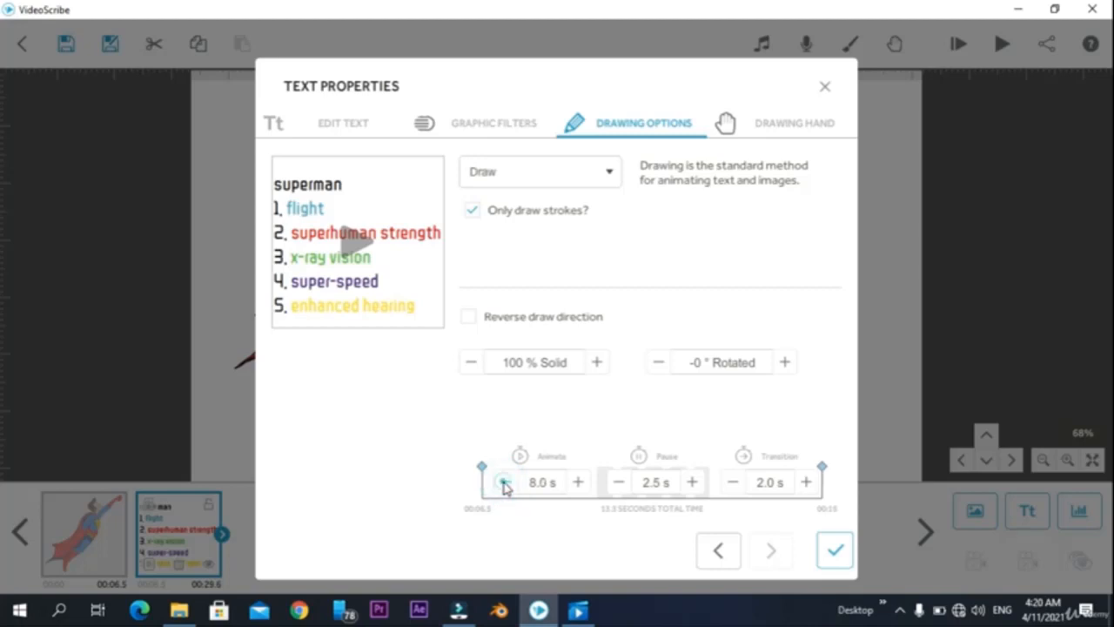
# Set the text's pause time to 4.0 s
pyautogui.click(691, 482)
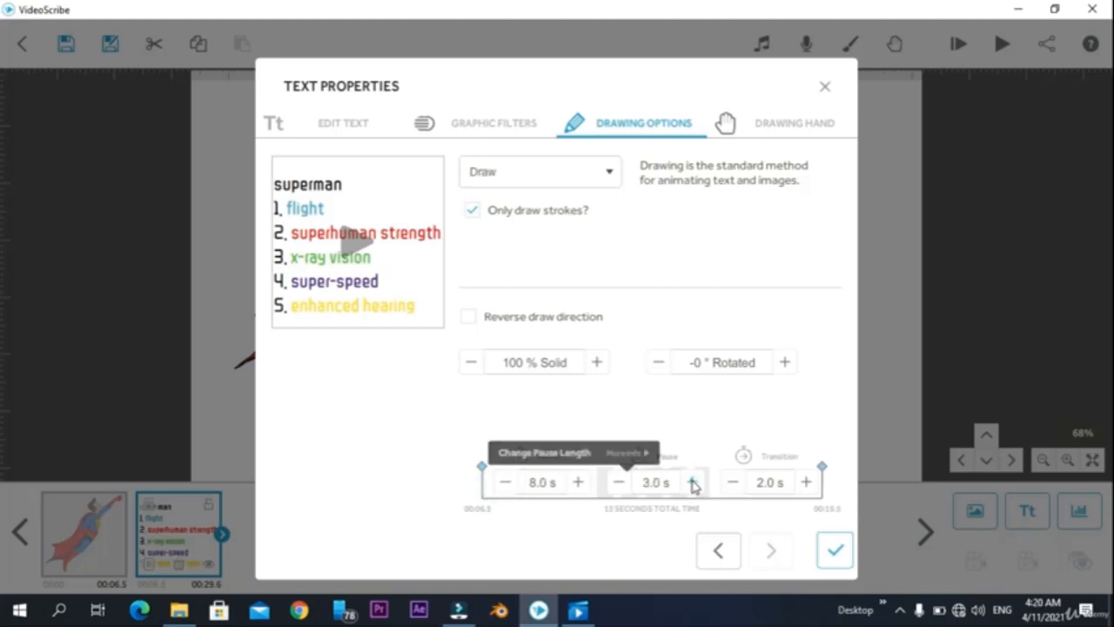
pyautogui.click(691, 482)
pyautogui.click(692, 482)
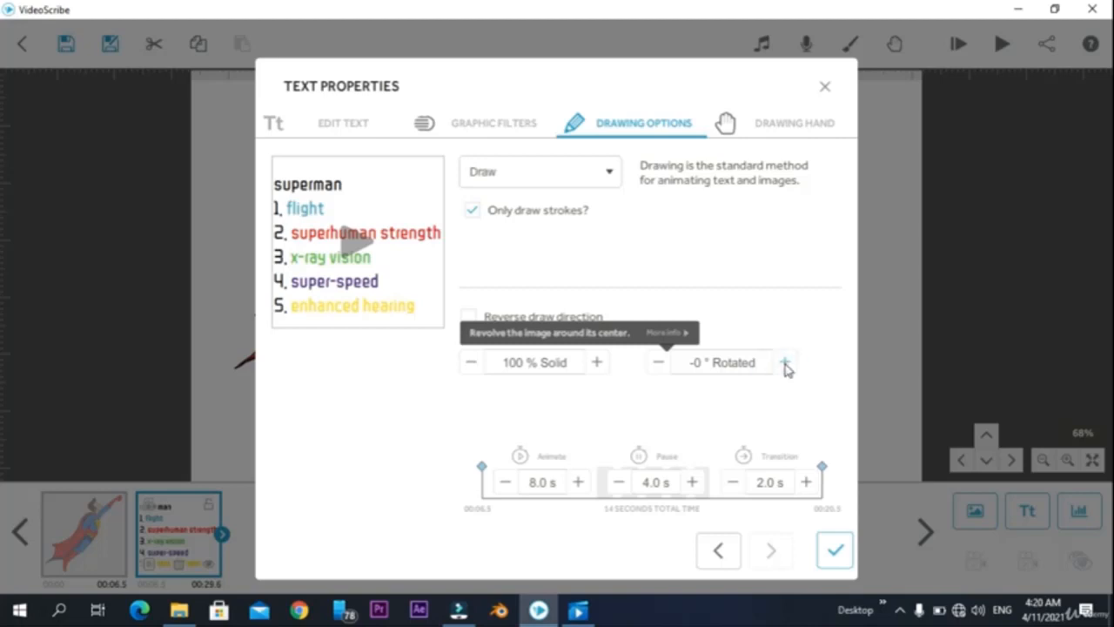
# Try rotating the superman text by a few degrees, up to 4° and back to 2°
pyautogui.click(784, 364)
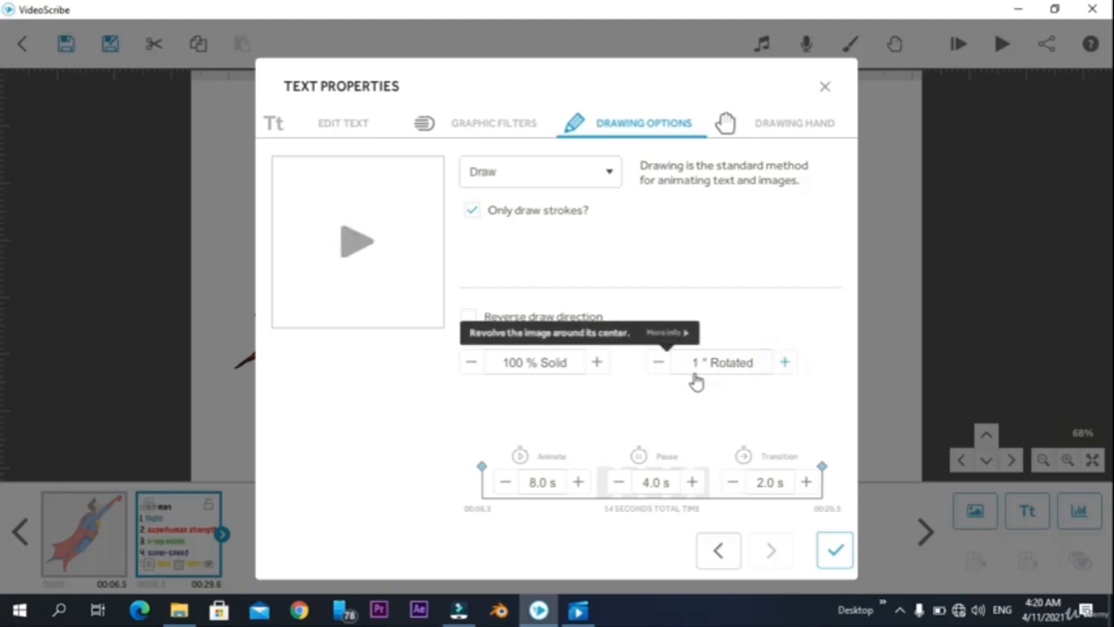
pyautogui.click(786, 363)
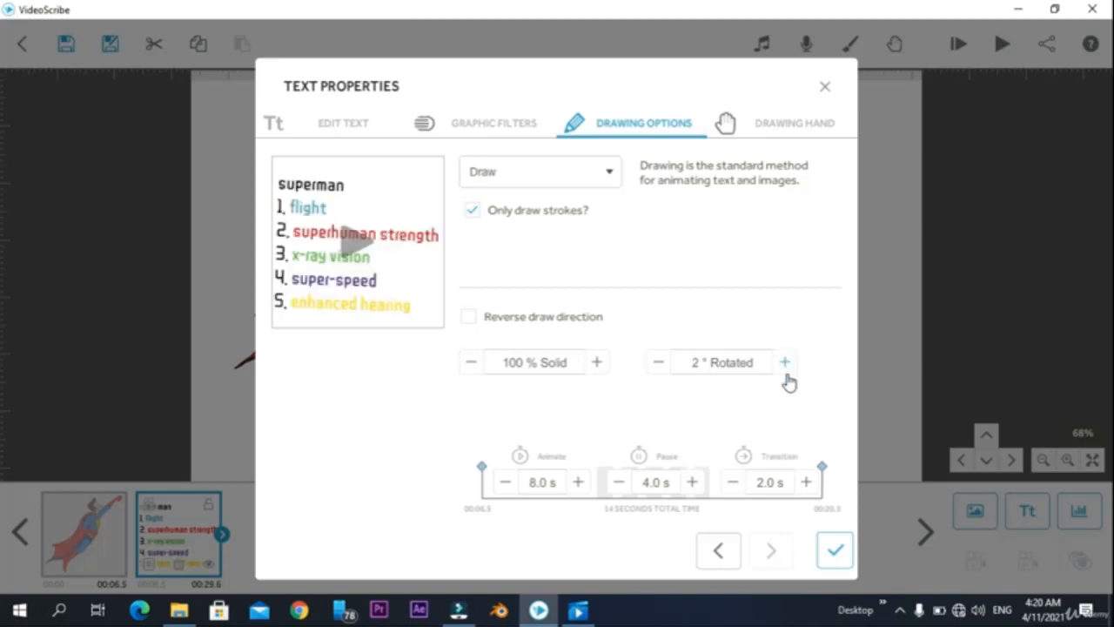
pyautogui.click(658, 365)
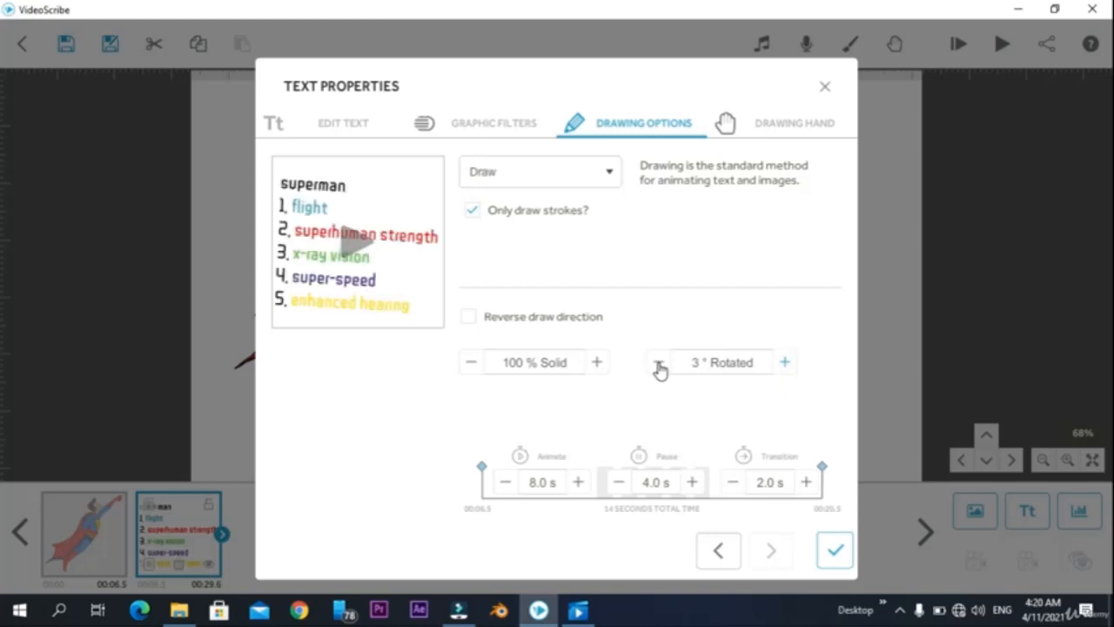
pyautogui.click(659, 366)
pyautogui.click(659, 366)
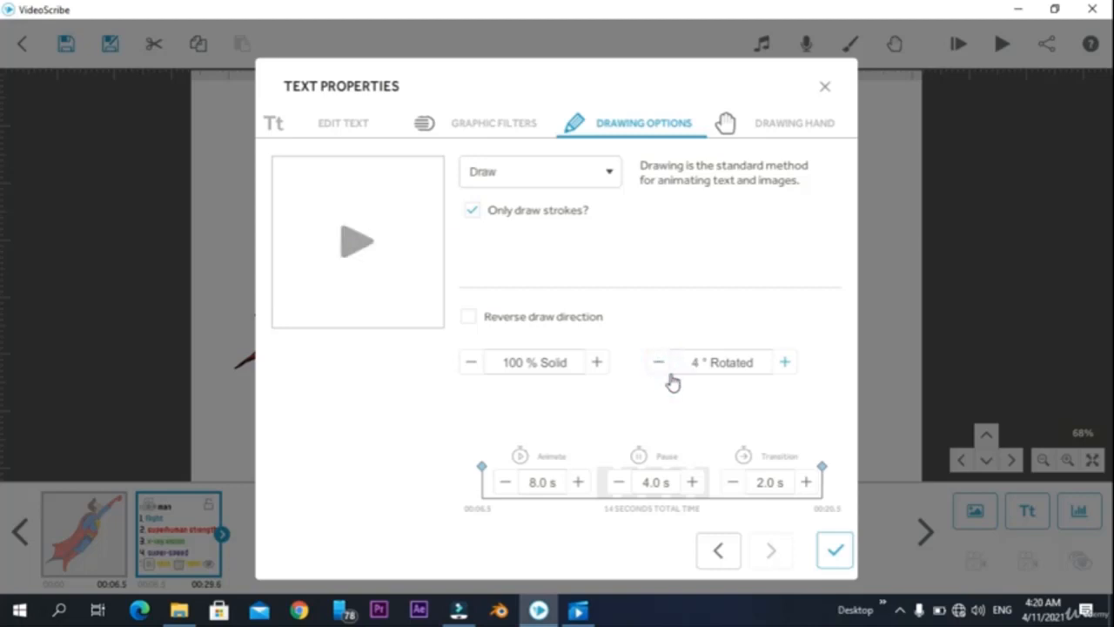
# Enter an exact rotation of 0° for the superman text
pyautogui.click(717, 364)
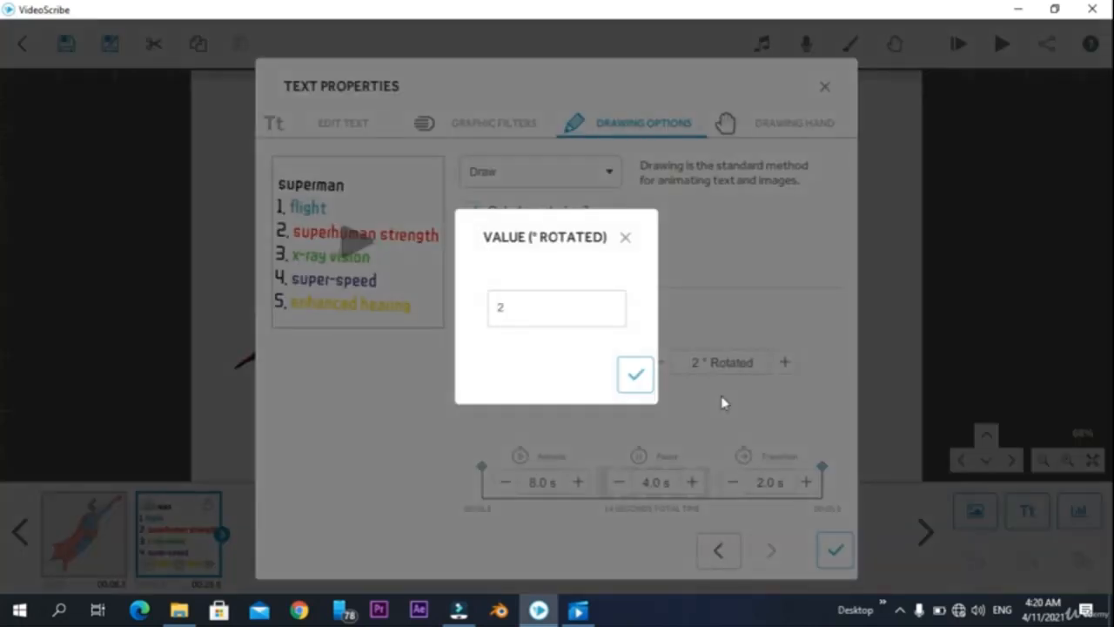
pyautogui.click(532, 318)
pyautogui.press('BackSpace')
pyautogui.write('0')
pyautogui.click(638, 371)
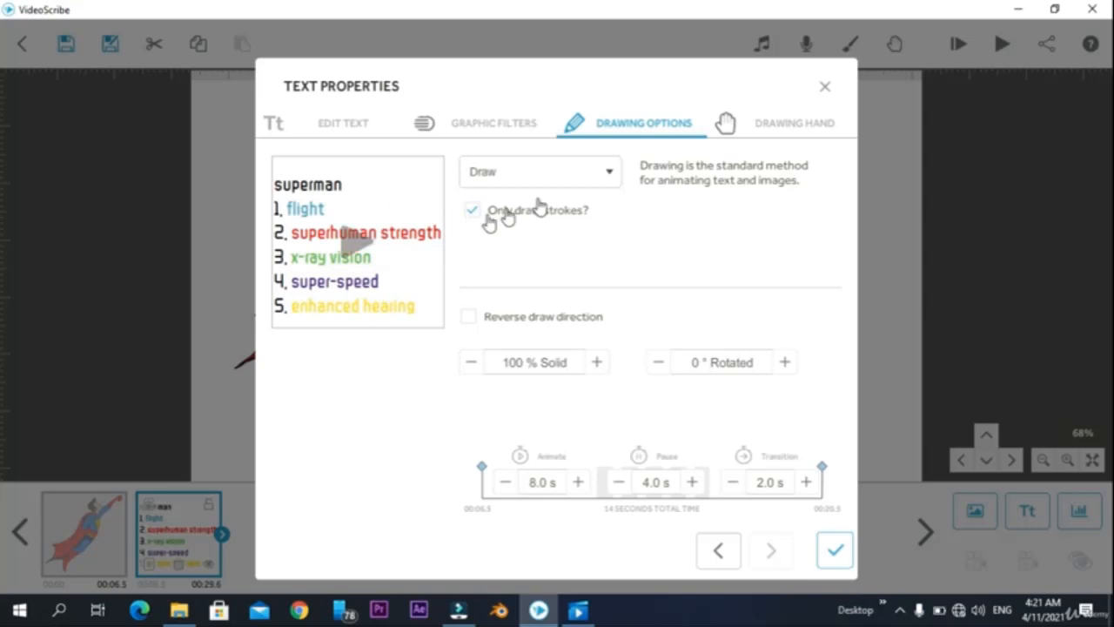
# Set the superman text's drawing hand to No Hand, apply the text properties and play the animation
pyautogui.click(791, 129)
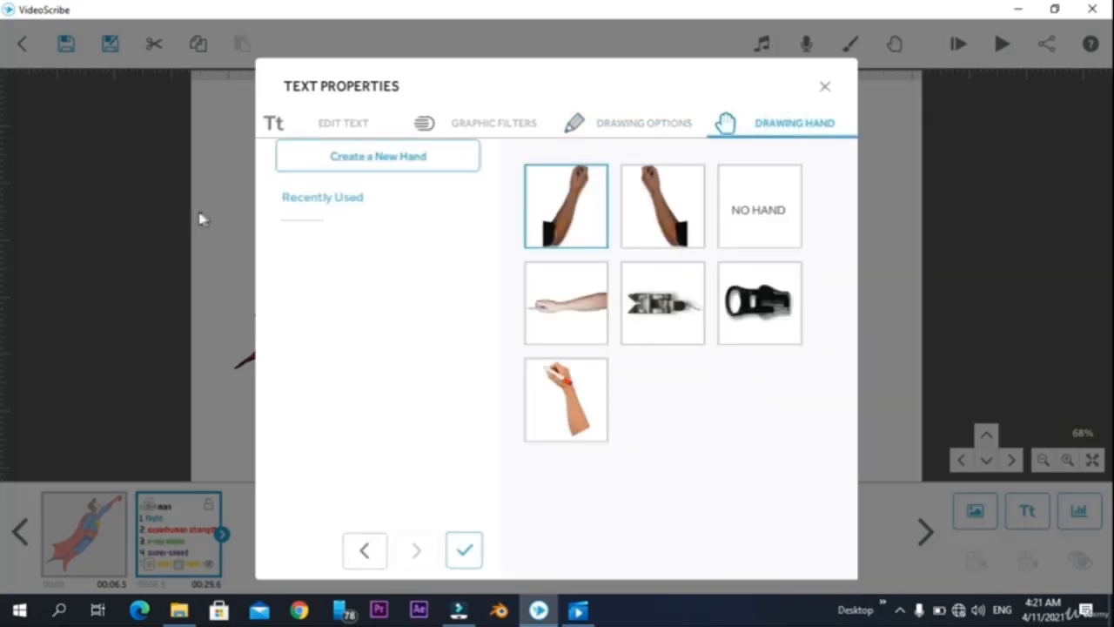
pyautogui.click(742, 217)
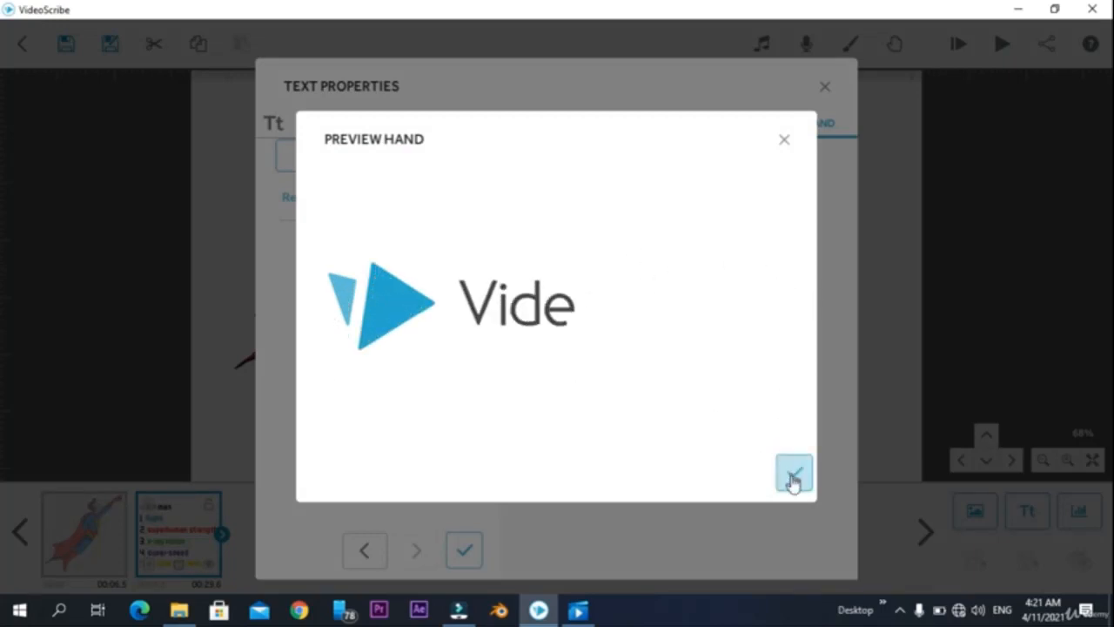
pyautogui.click(793, 475)
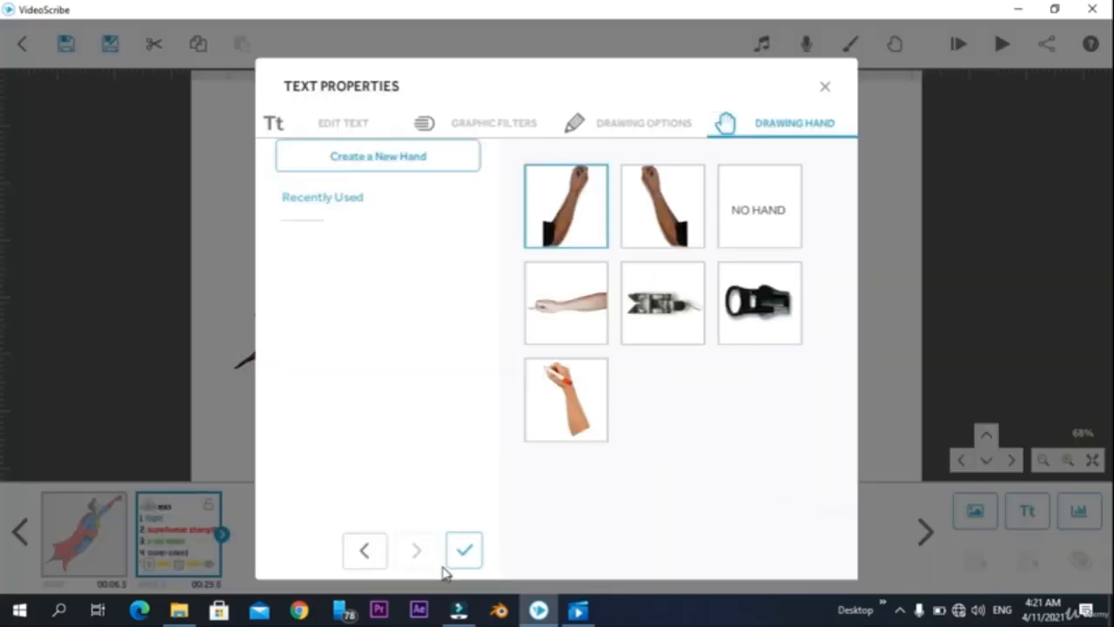
pyautogui.click(465, 550)
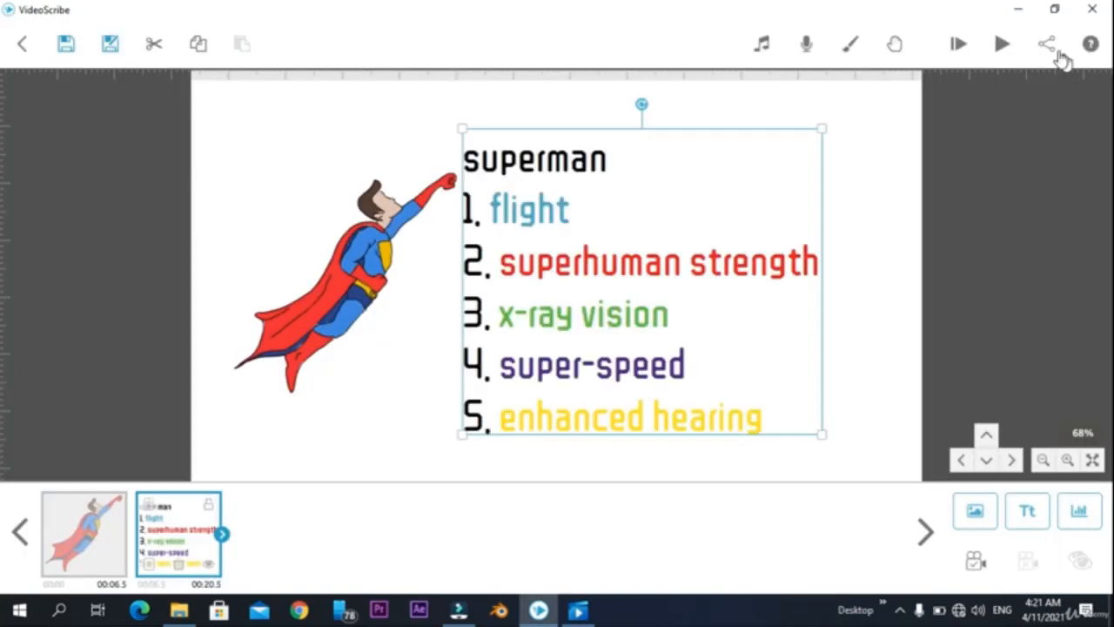
pyautogui.click(1003, 45)
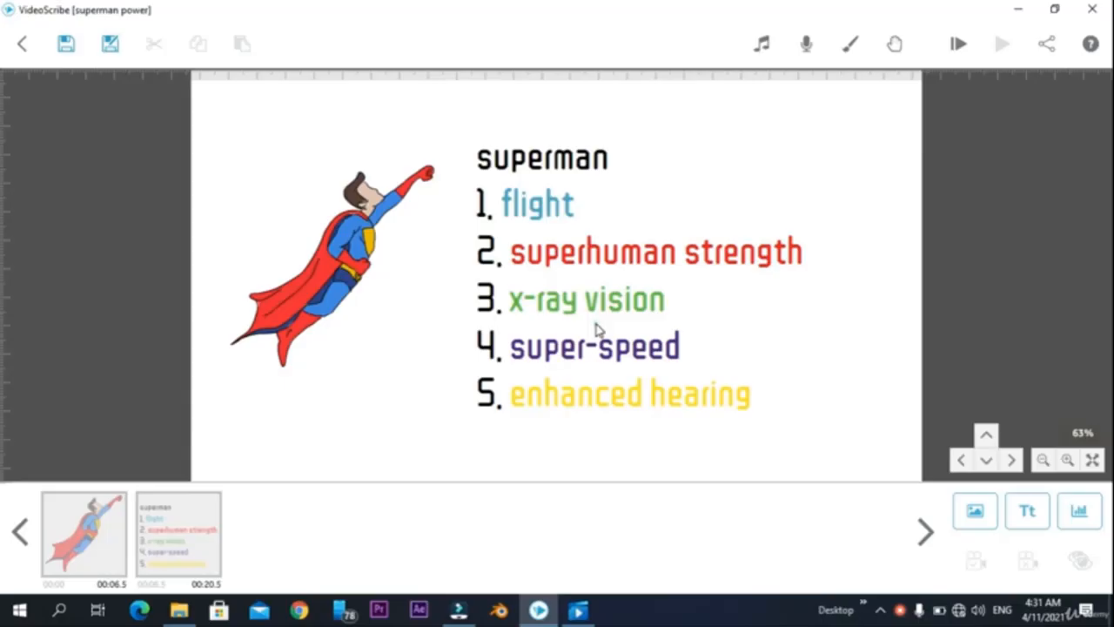
# Select the superman text and try hiding and showing it again, and locking and unlocking it
pyautogui.click(597, 330)
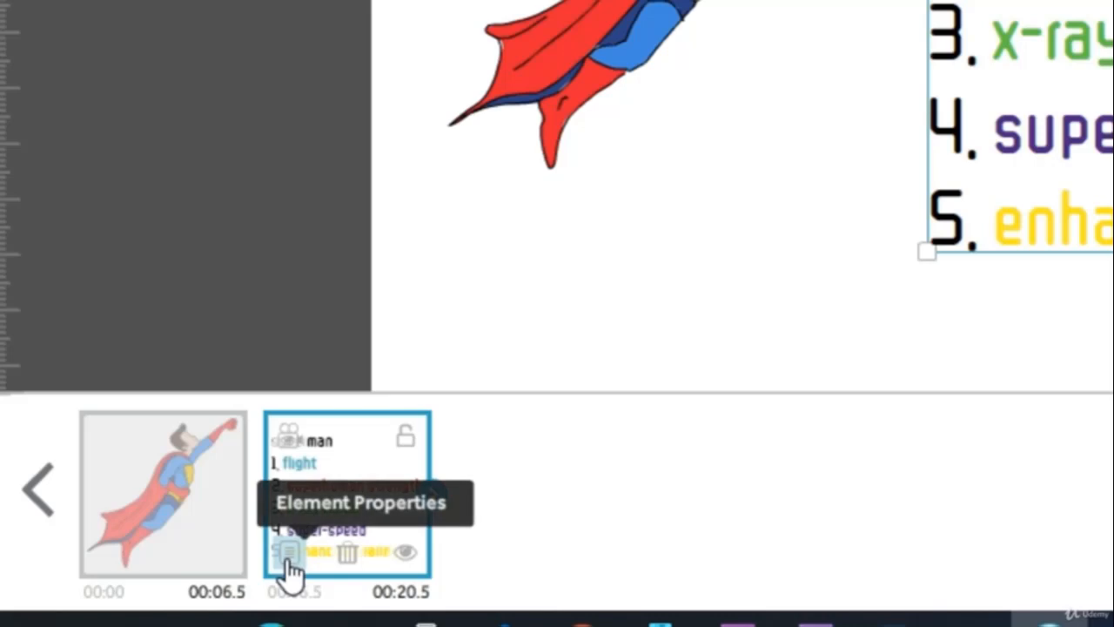
pyautogui.click(406, 558)
pyautogui.click(409, 561)
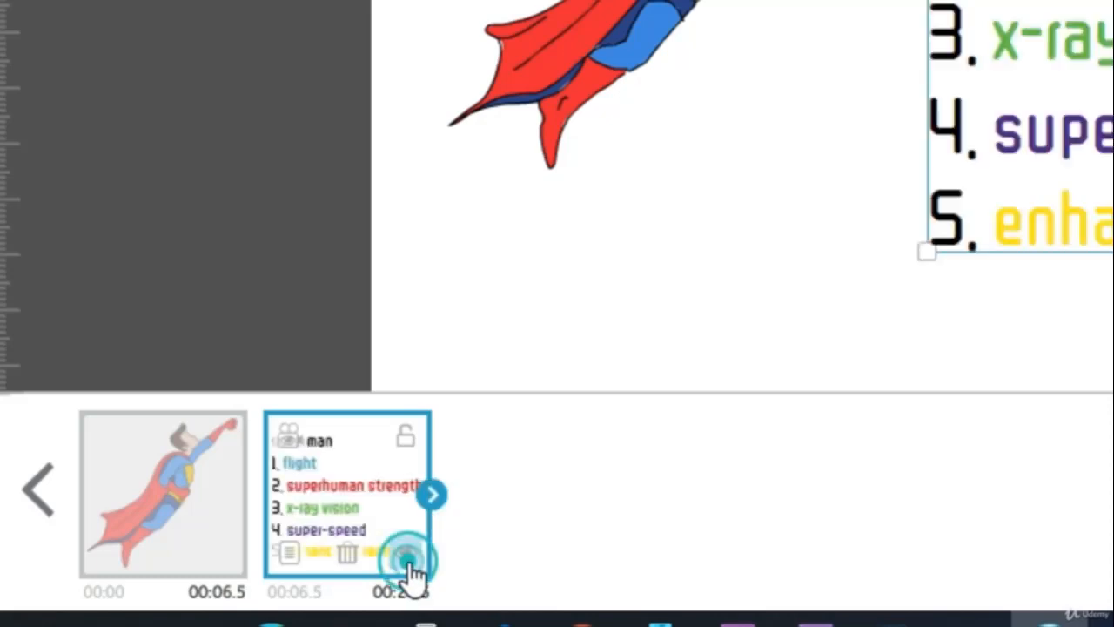
pyautogui.click(405, 437)
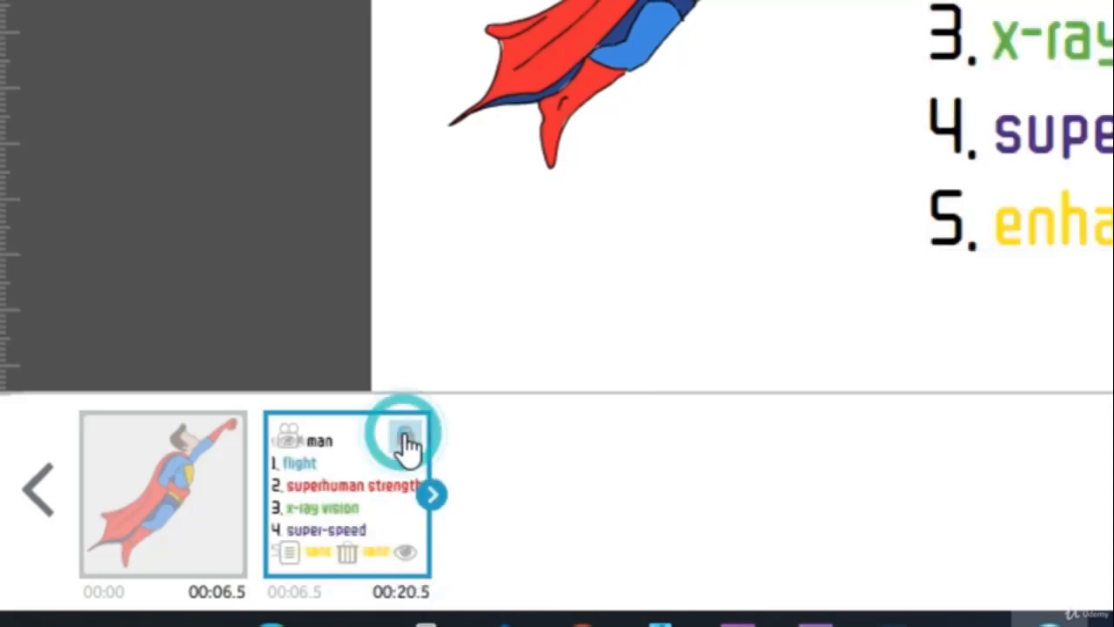
pyautogui.click(405, 436)
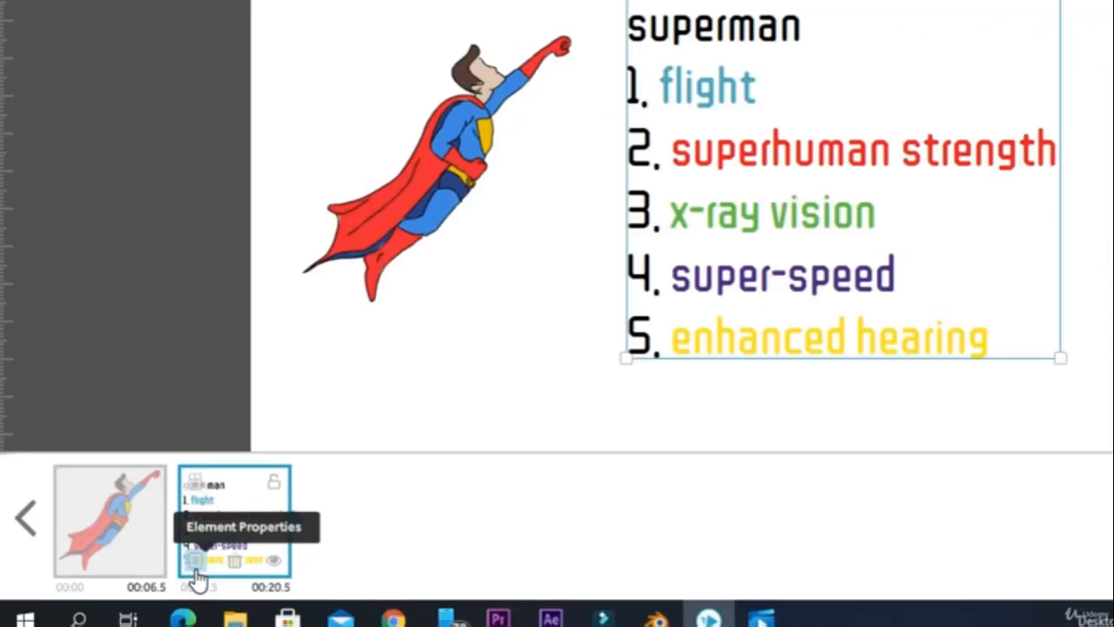
# Open the superman text's properties, change its animation method from Draw to Move In and preview it
pyautogui.click(289, 553)
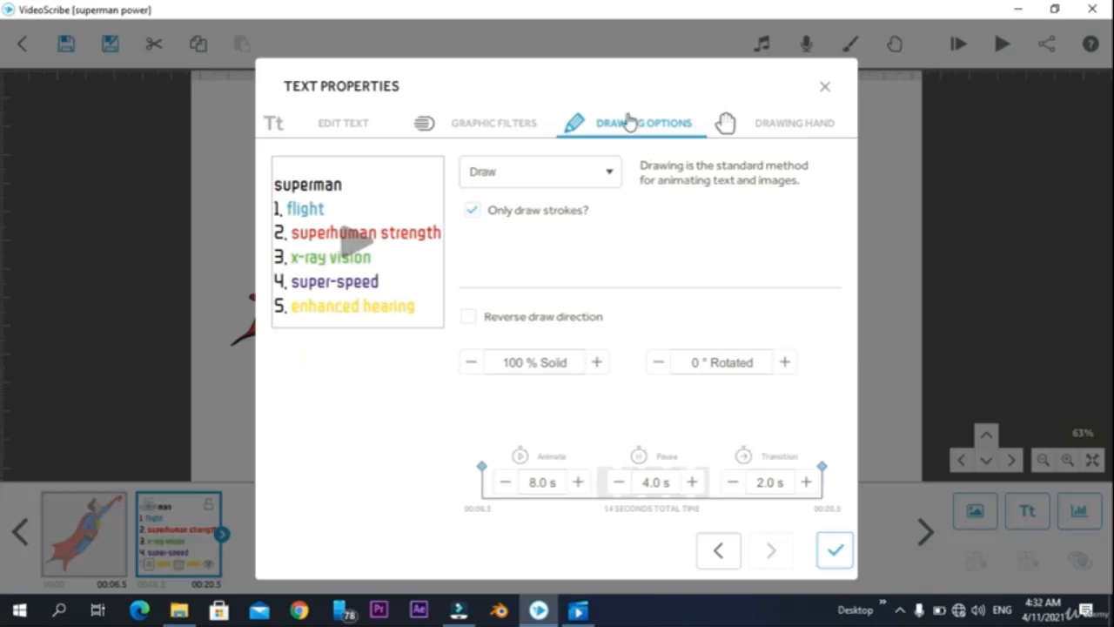
pyautogui.click(562, 181)
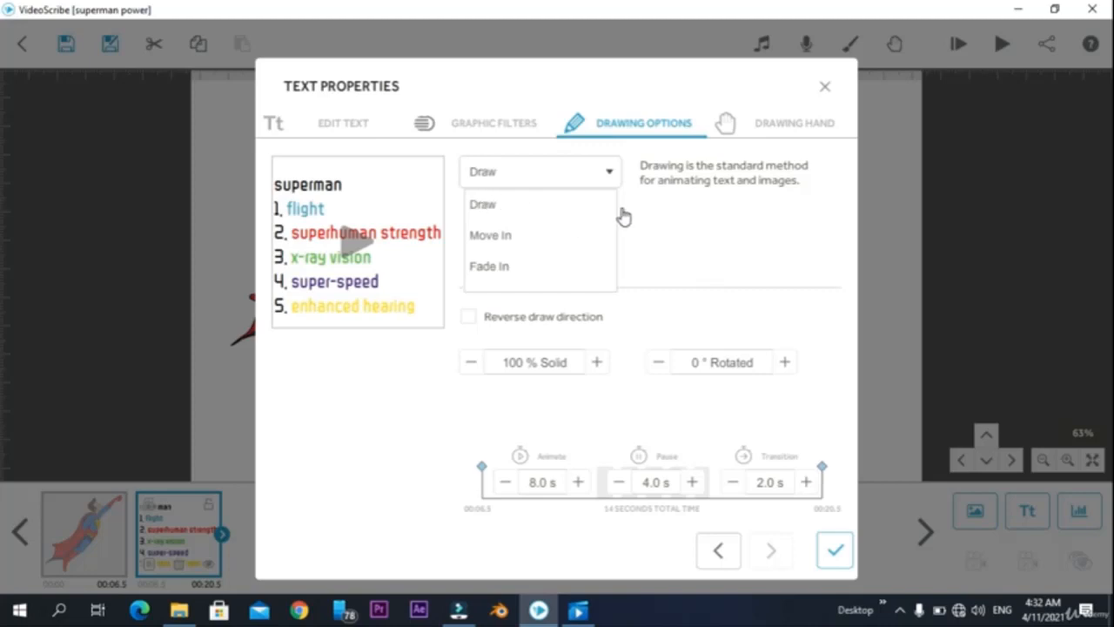
pyautogui.click(493, 233)
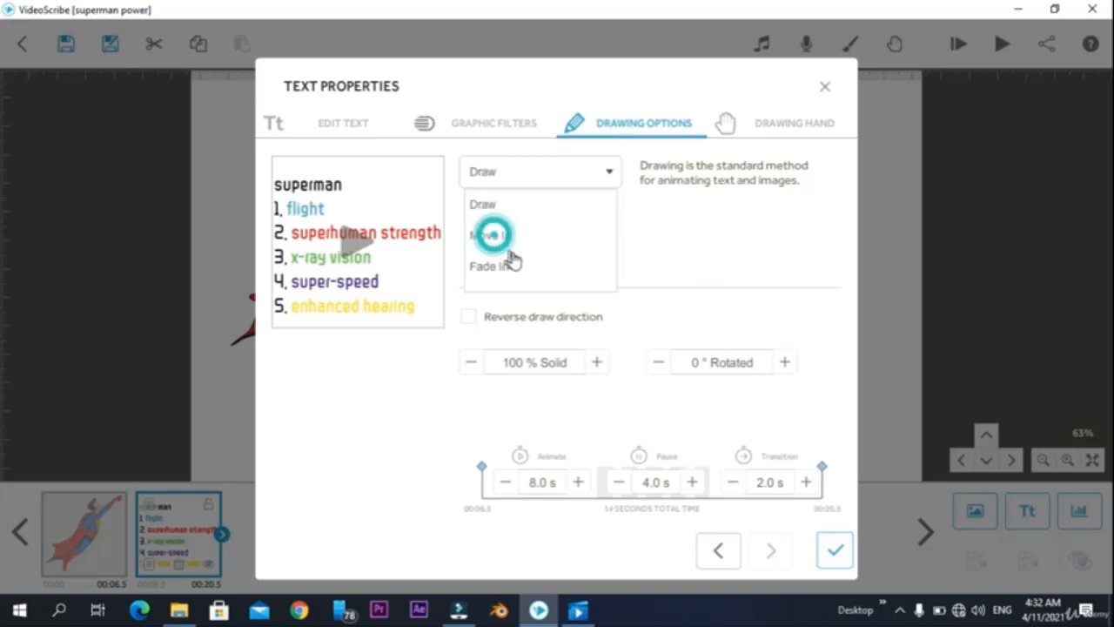
pyautogui.click(506, 237)
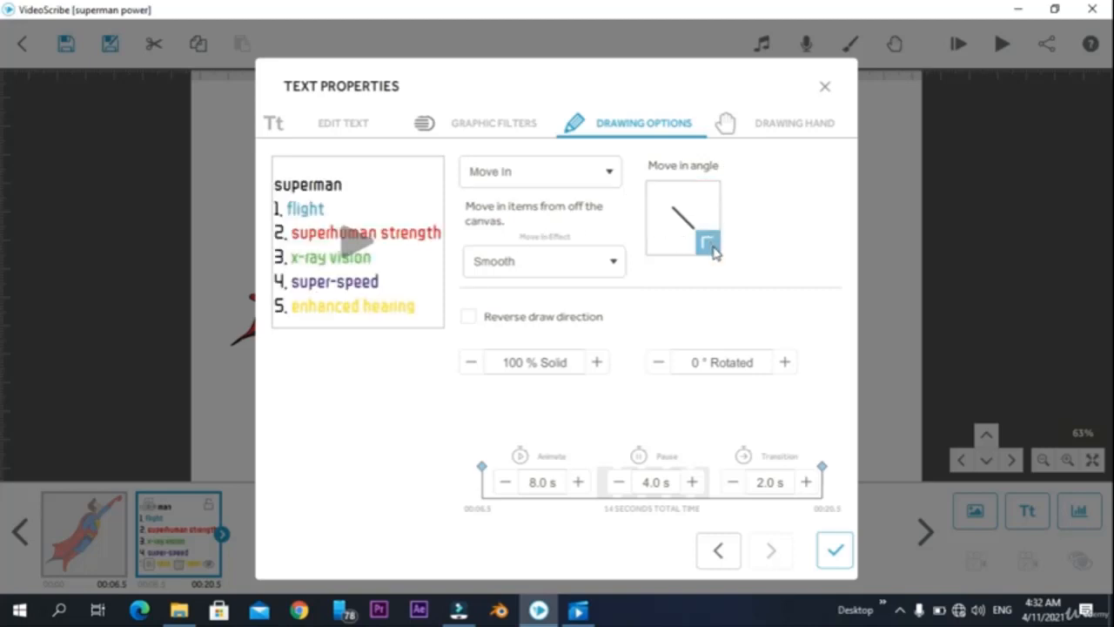
pyautogui.click(358, 267)
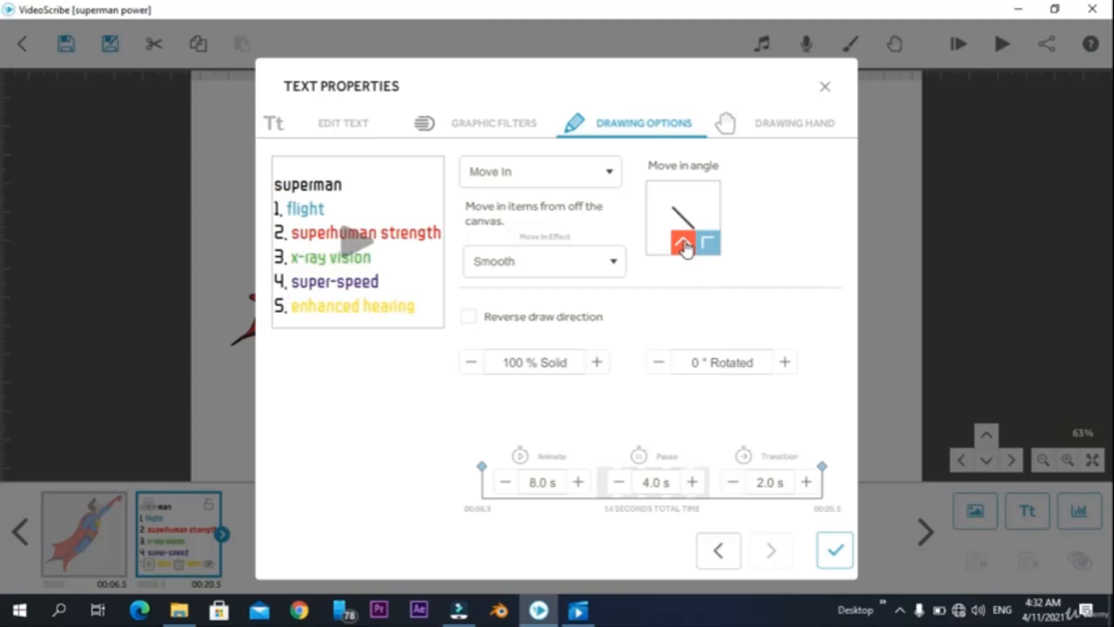
# Try the move-in angles from directly below and directly above, and settle on straight up from below
pyautogui.click(684, 245)
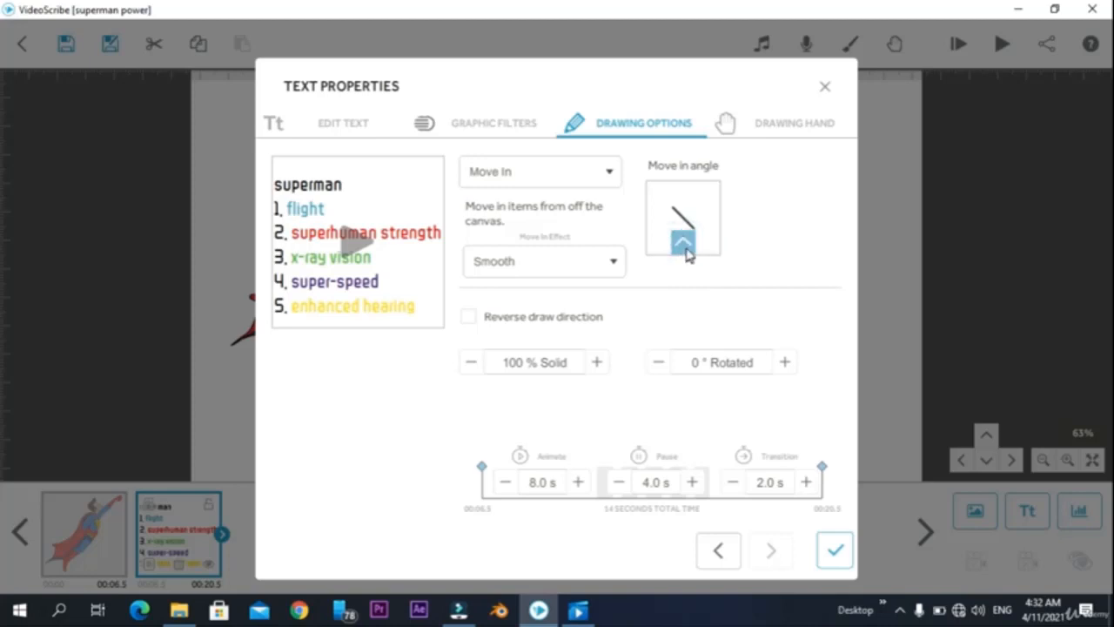
pyautogui.click(685, 195)
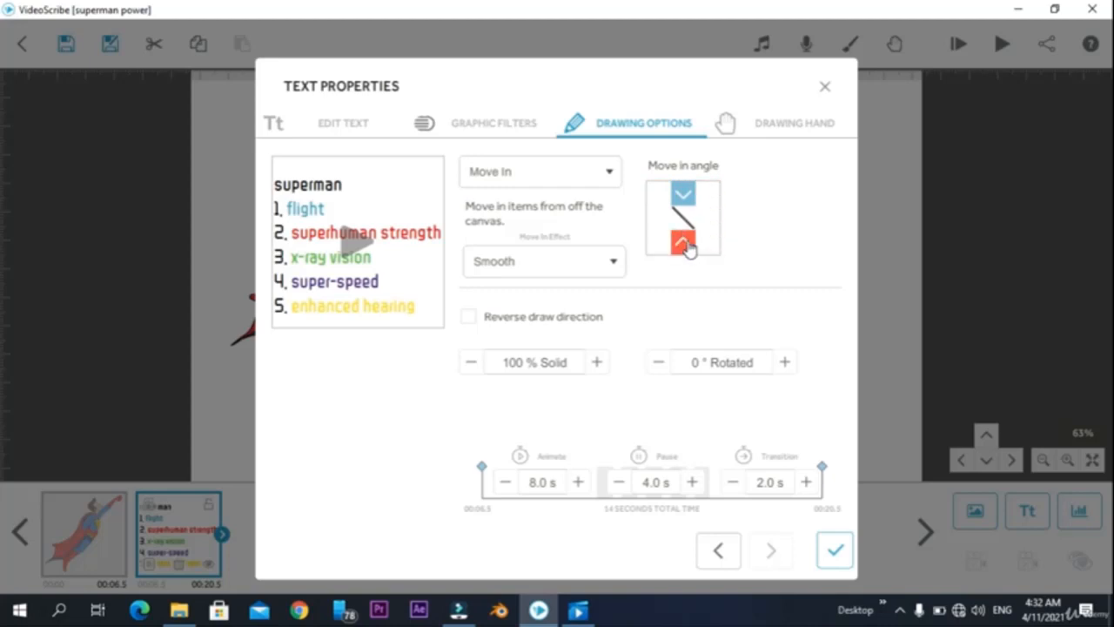
pyautogui.click(685, 245)
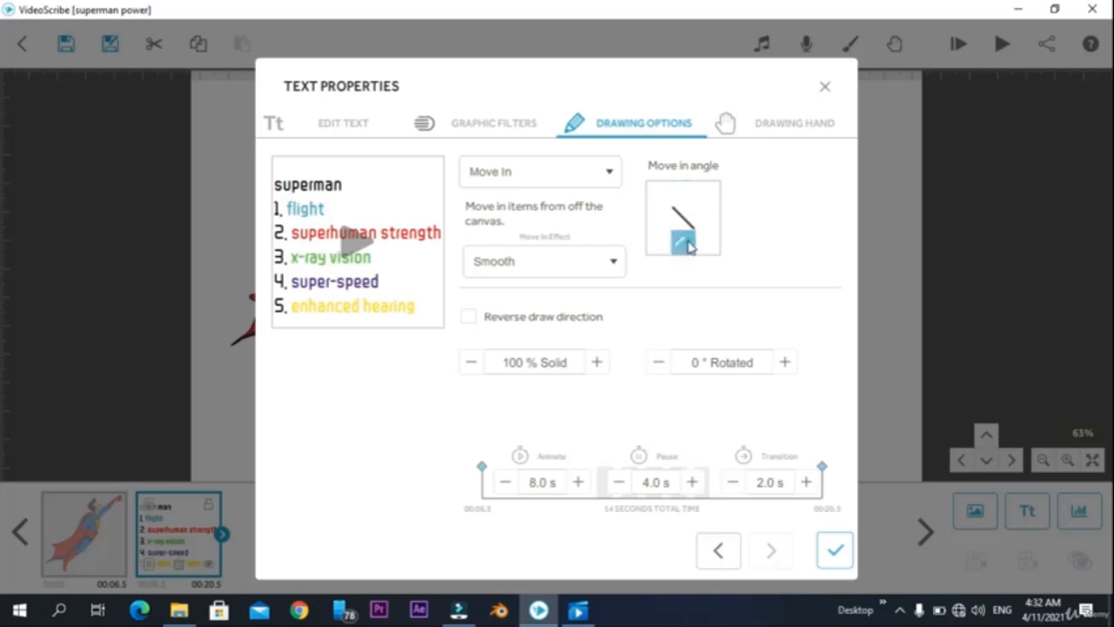
# Try the Bounce move-in effect on the text with a preview, and restore the Smooth effect
pyautogui.click(615, 262)
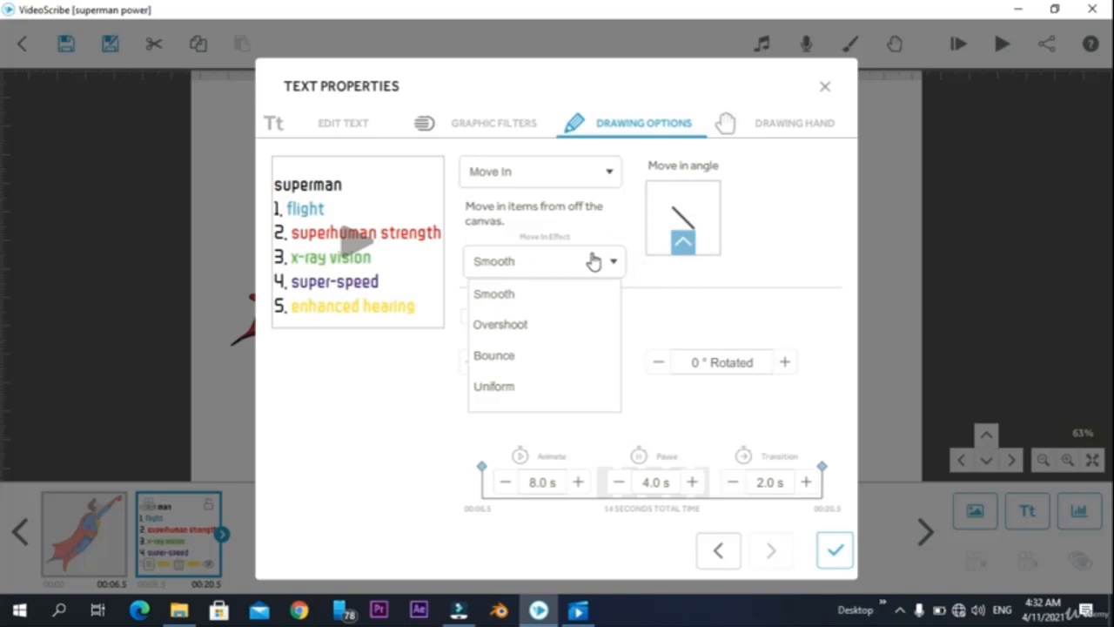
pyautogui.click(505, 353)
pyautogui.click(357, 225)
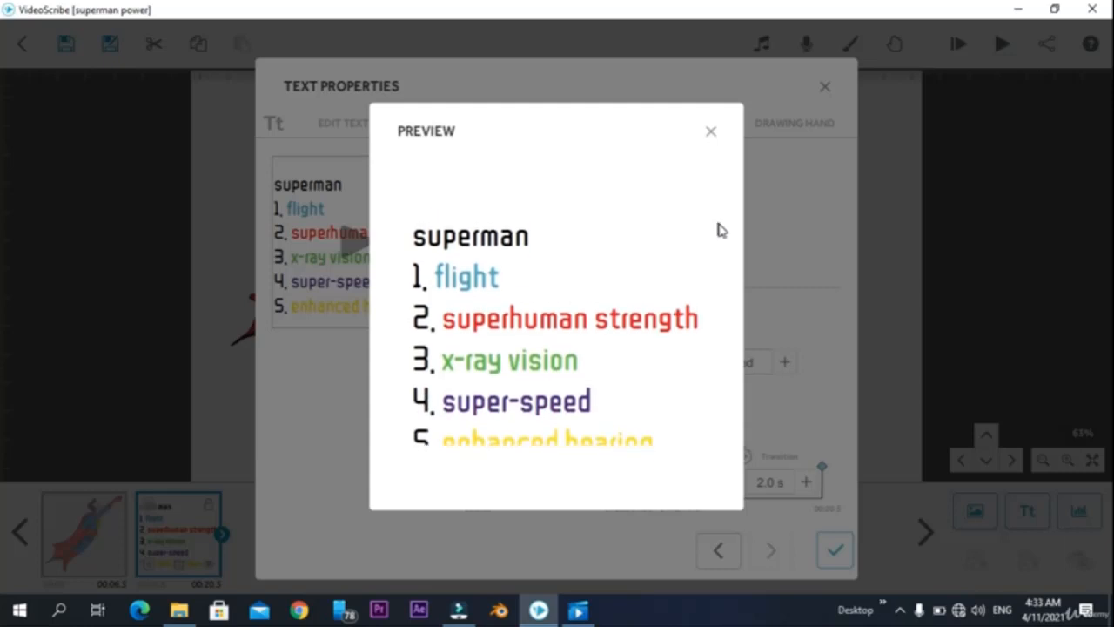
pyautogui.click(714, 131)
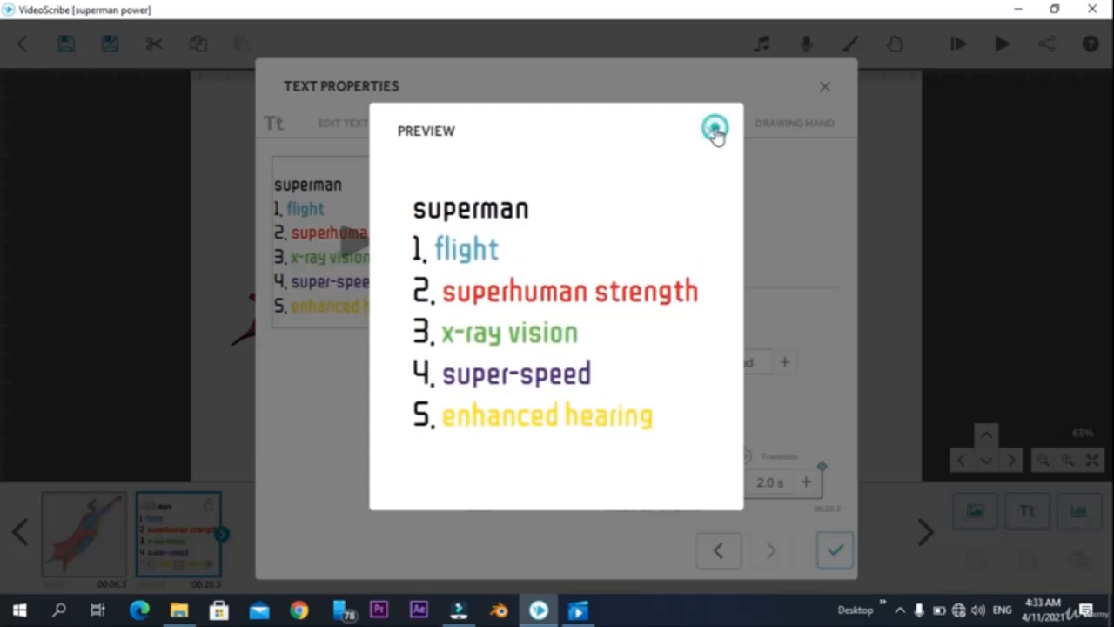
pyautogui.click(585, 261)
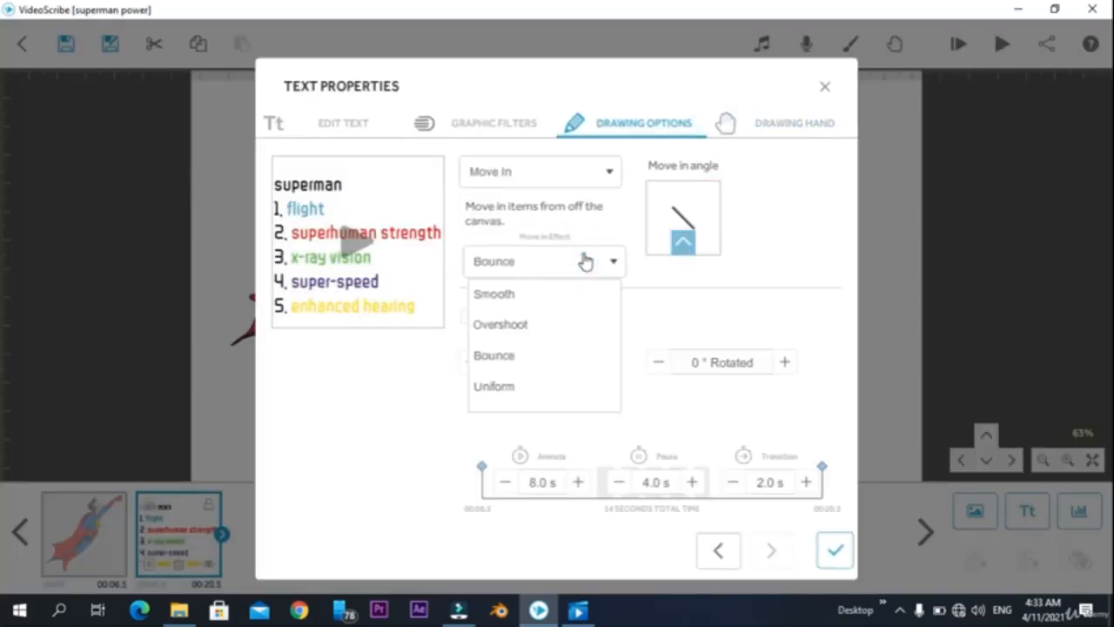
pyautogui.click(504, 294)
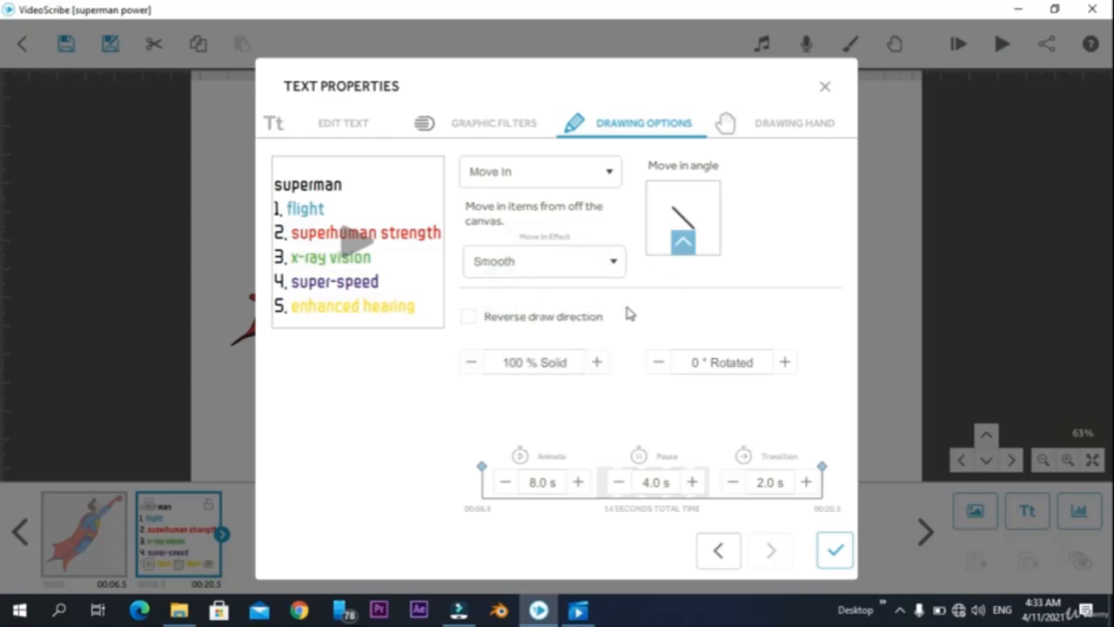
# Return the text's animation method to Draw and enable Reverse draw direction
pyautogui.click(599, 174)
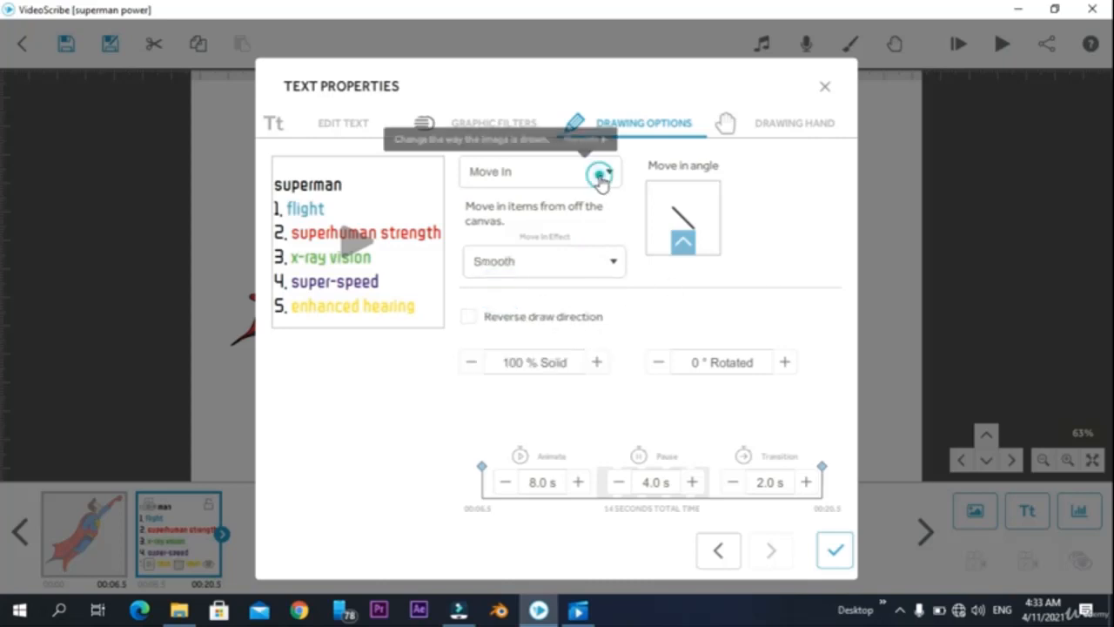
pyautogui.click(515, 196)
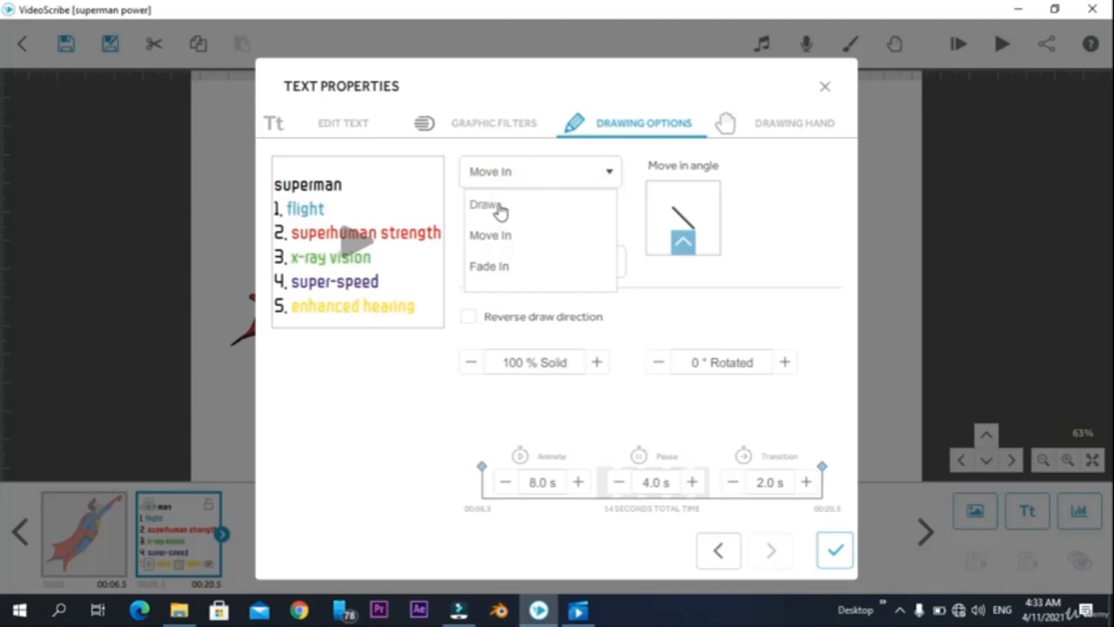
pyautogui.click(501, 209)
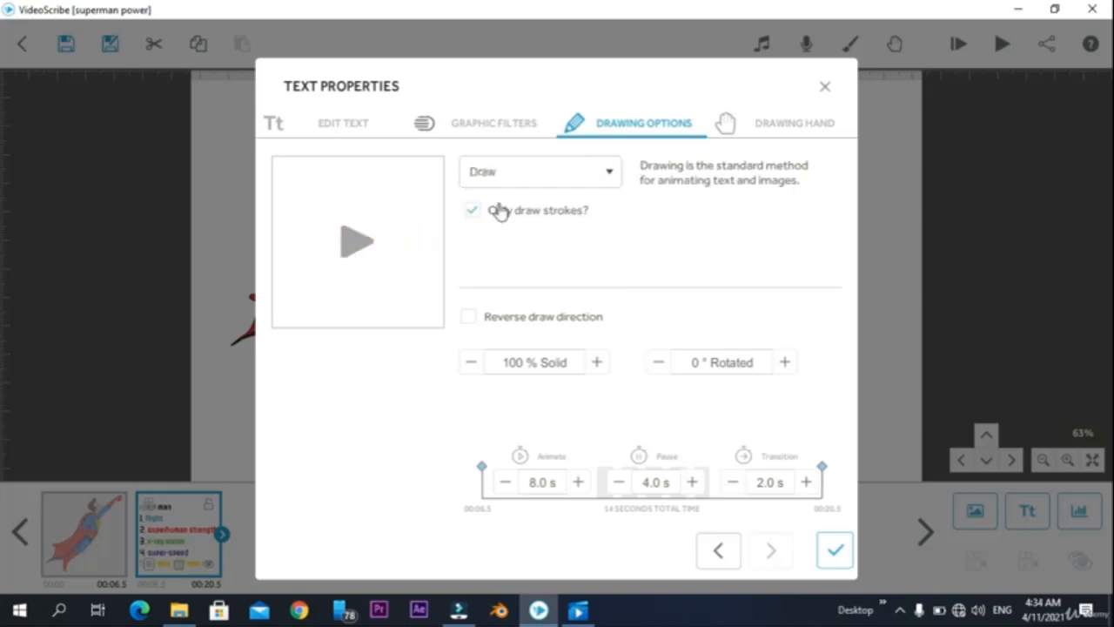
pyautogui.click(473, 319)
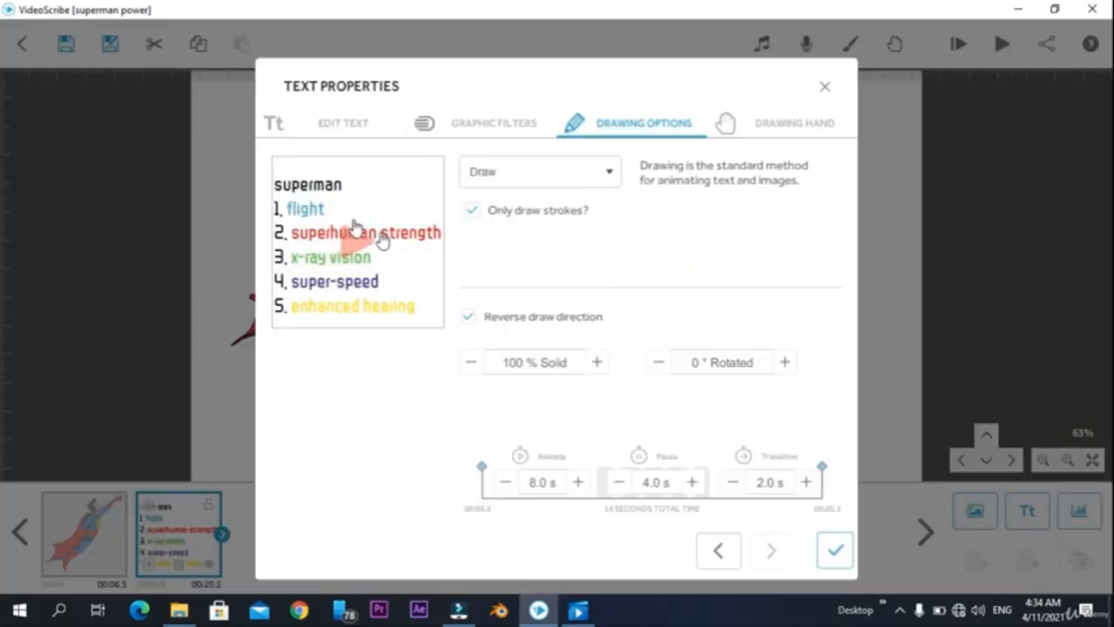
# Set the superman text's opacity to 50% solid and preview the drawing animation
pyautogui.click(477, 376)
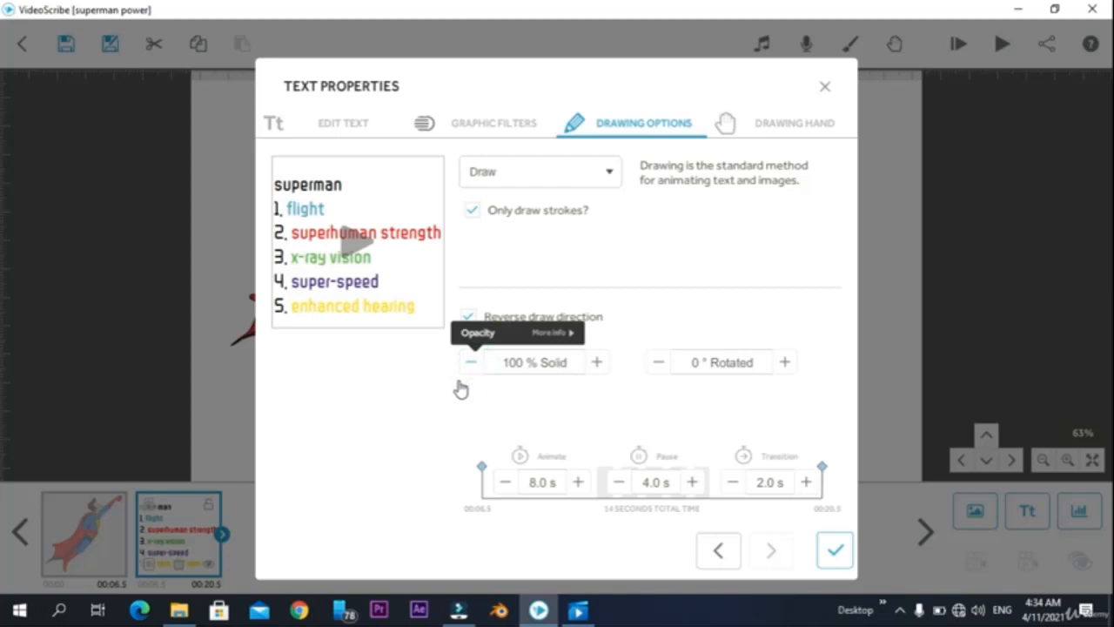
pyautogui.click(517, 372)
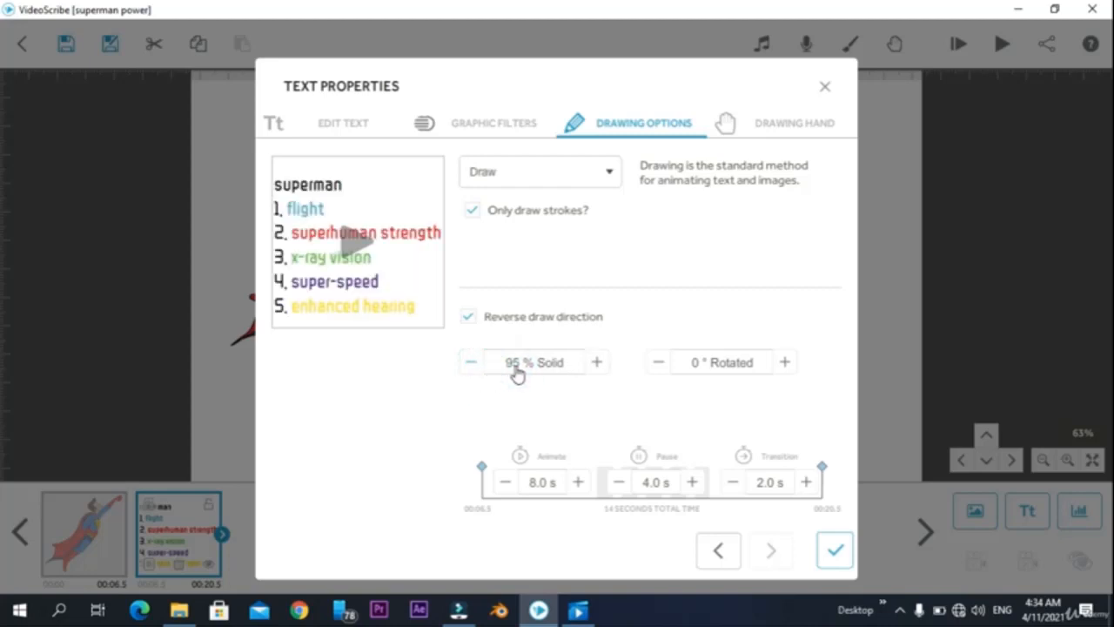
pyautogui.scroll(-1, 517, 372)
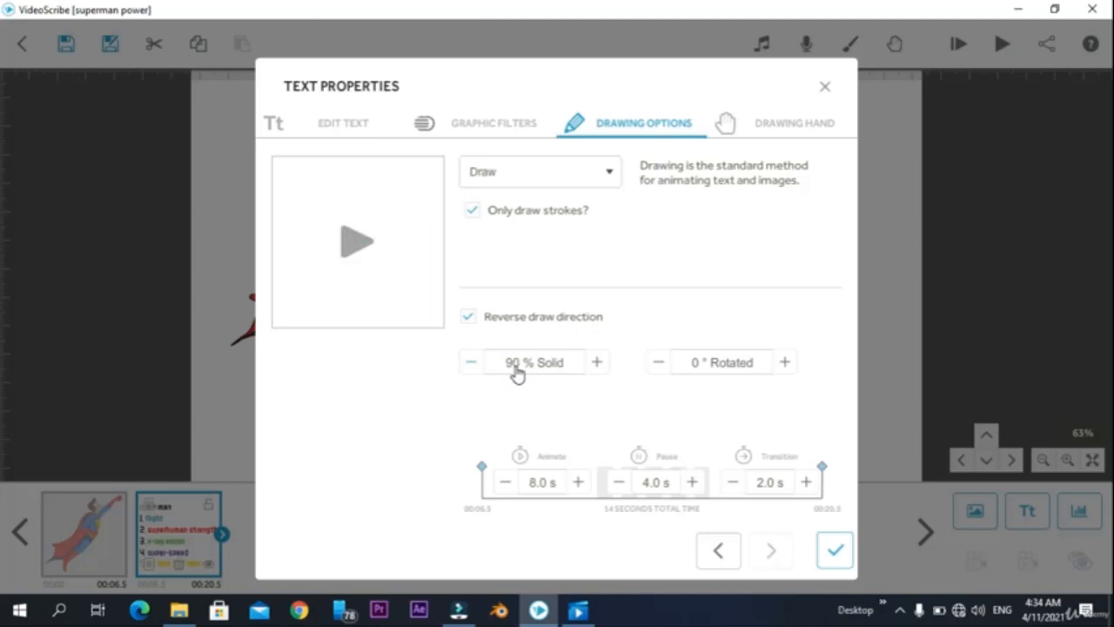
pyautogui.click(517, 373)
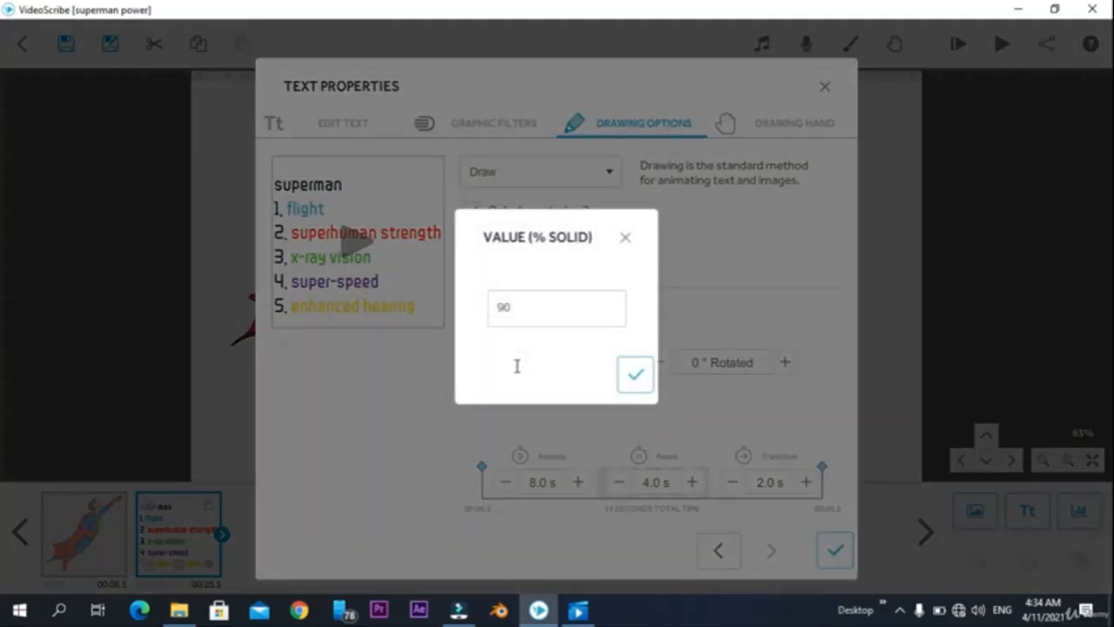
pyautogui.click(518, 307)
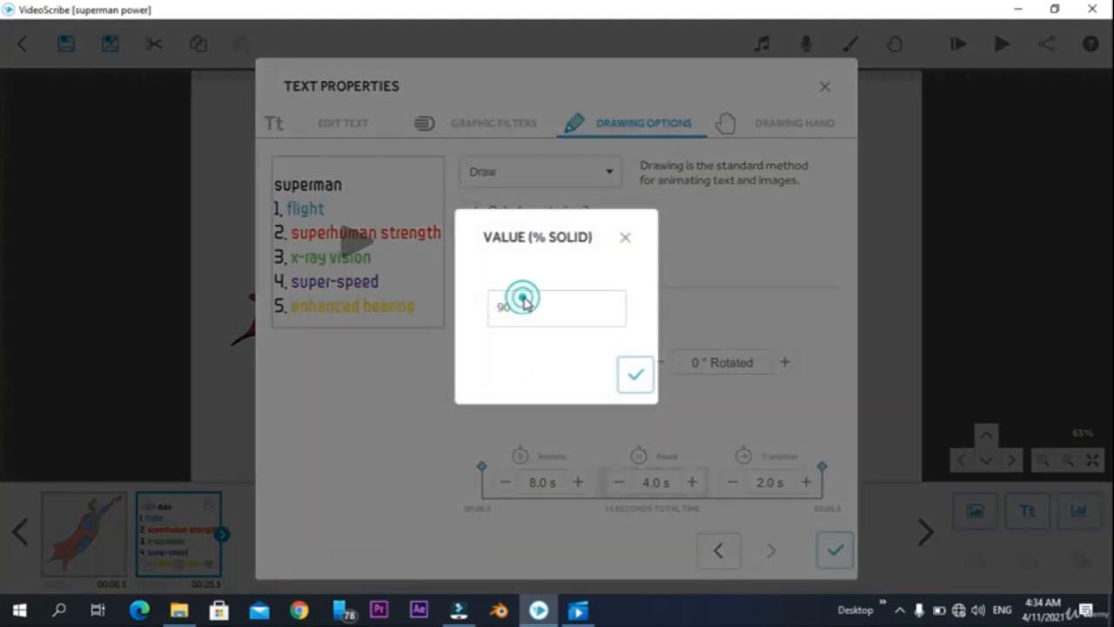
pyautogui.click(496, 303)
pyautogui.doubleClick(507, 311)
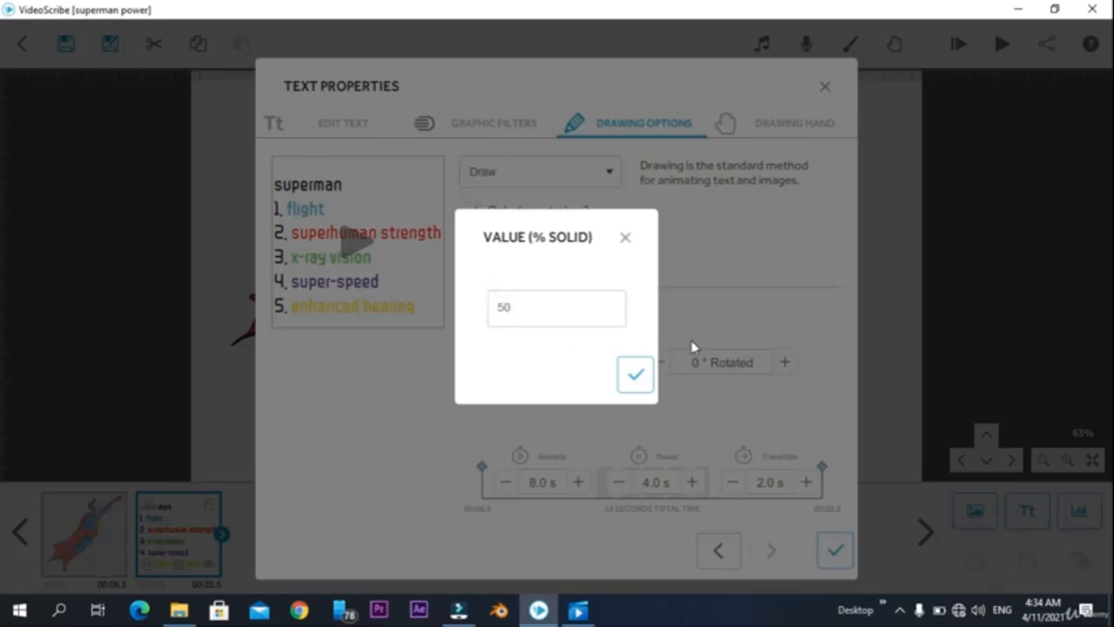
pyautogui.click(633, 376)
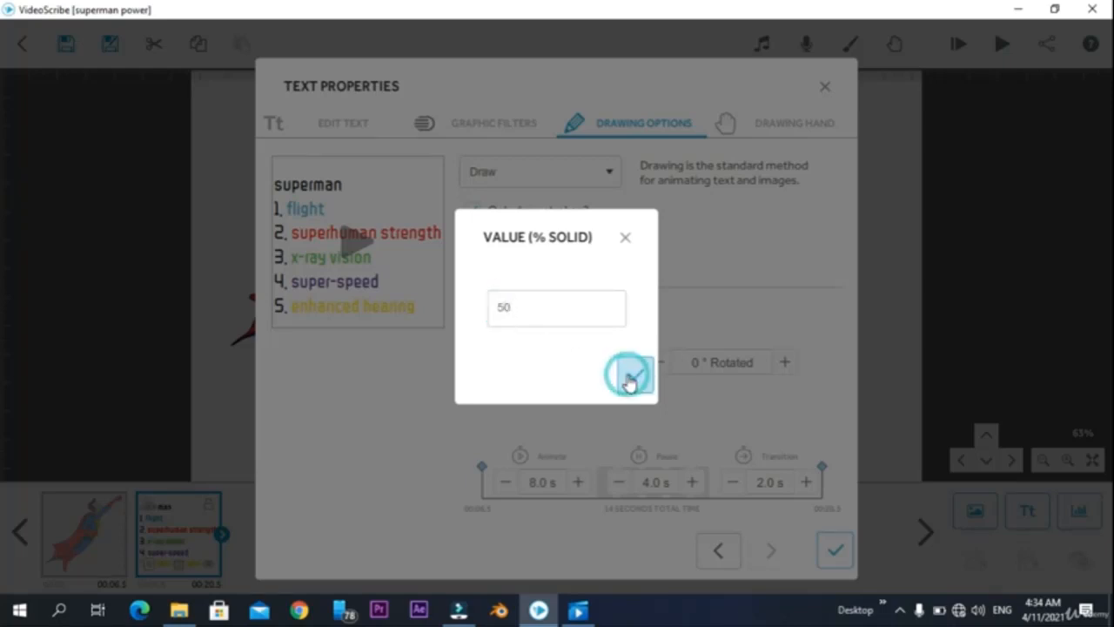
pyautogui.click(362, 239)
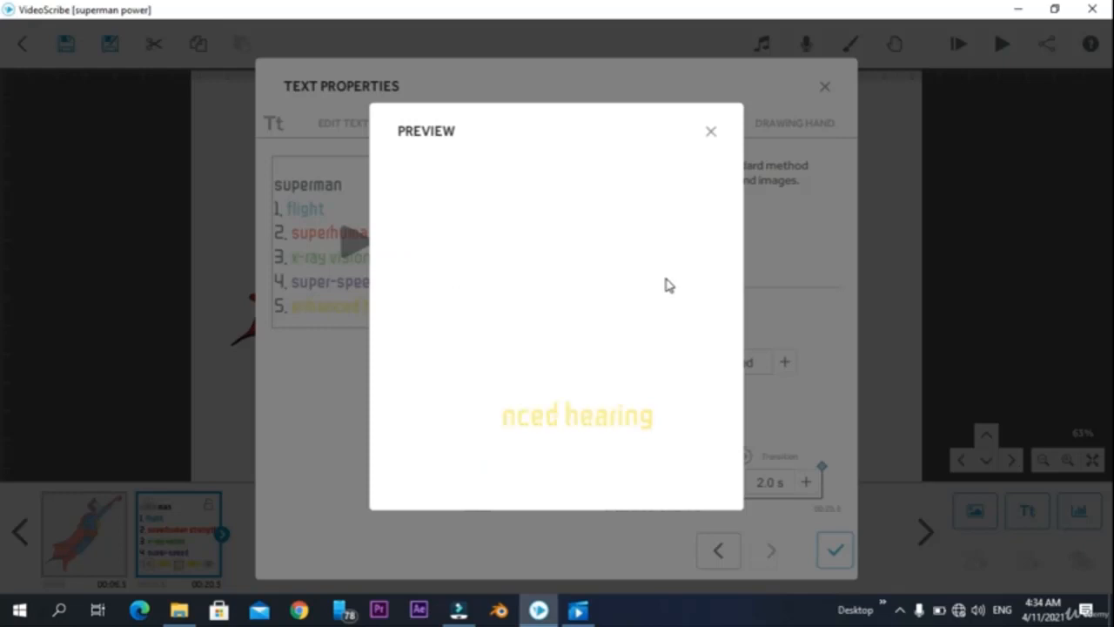
pyautogui.click(712, 135)
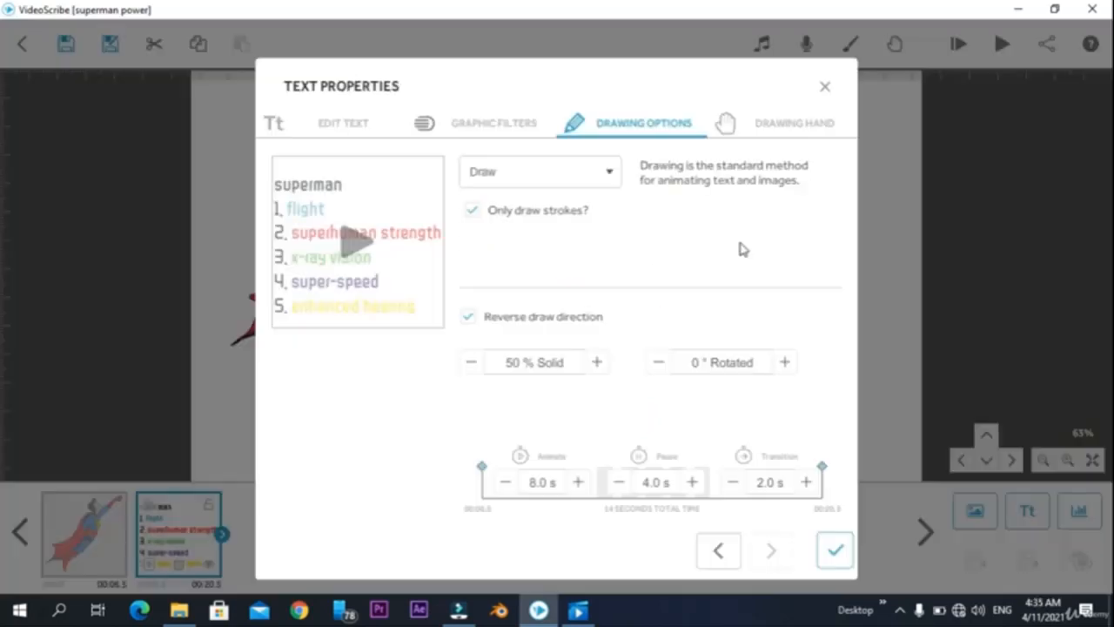
# Set the superman text's opacity back to 100% solid
pyautogui.click(530, 361)
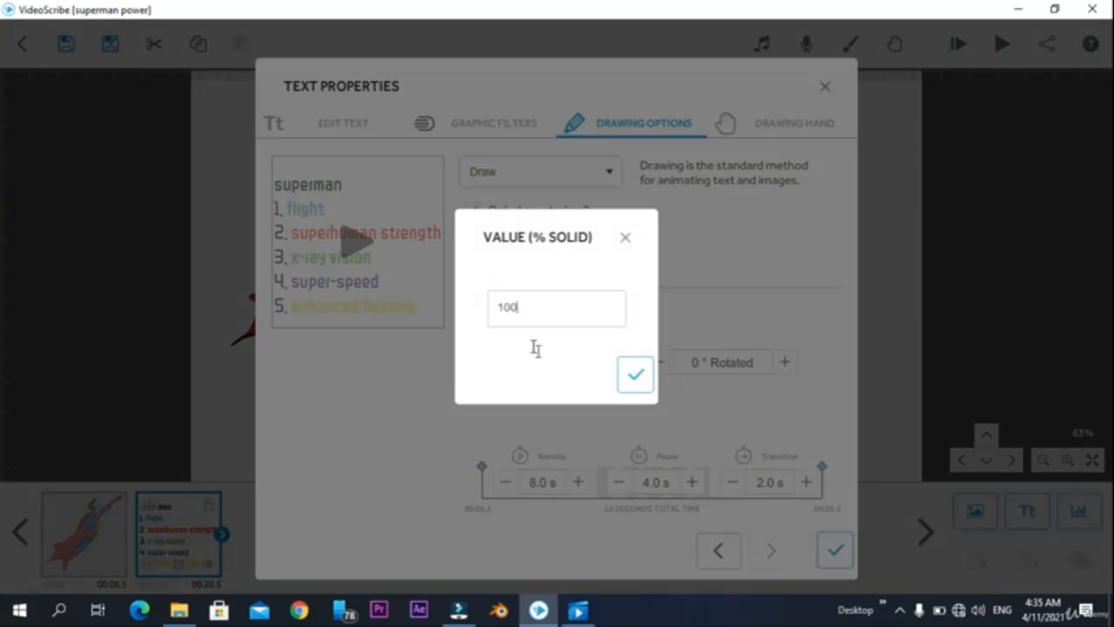
pyautogui.write('100')
pyautogui.click(641, 385)
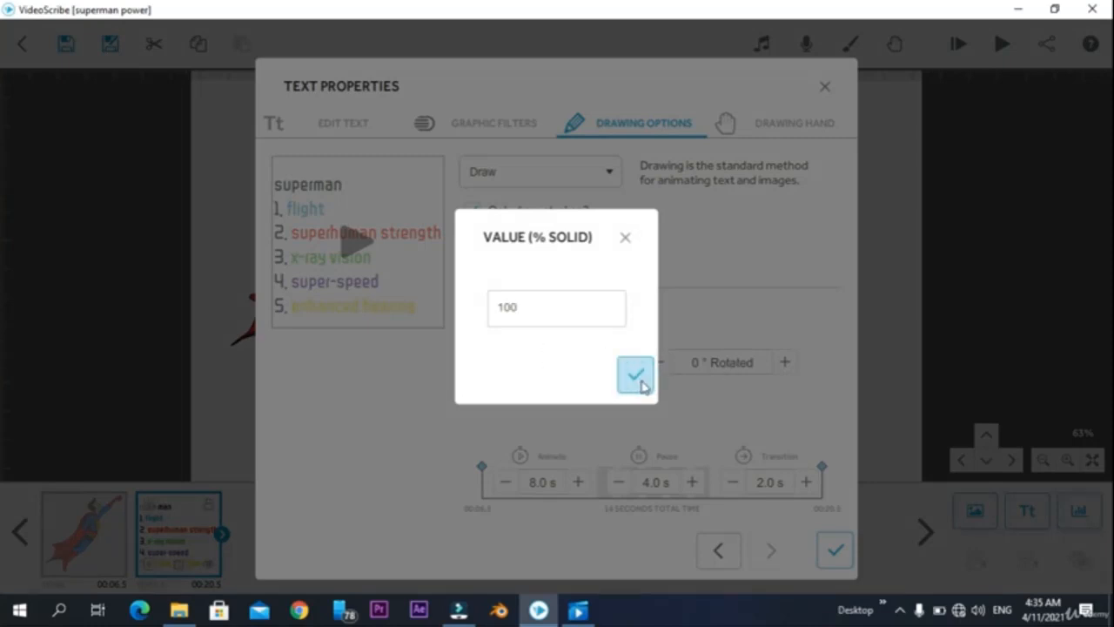
pyautogui.click(640, 386)
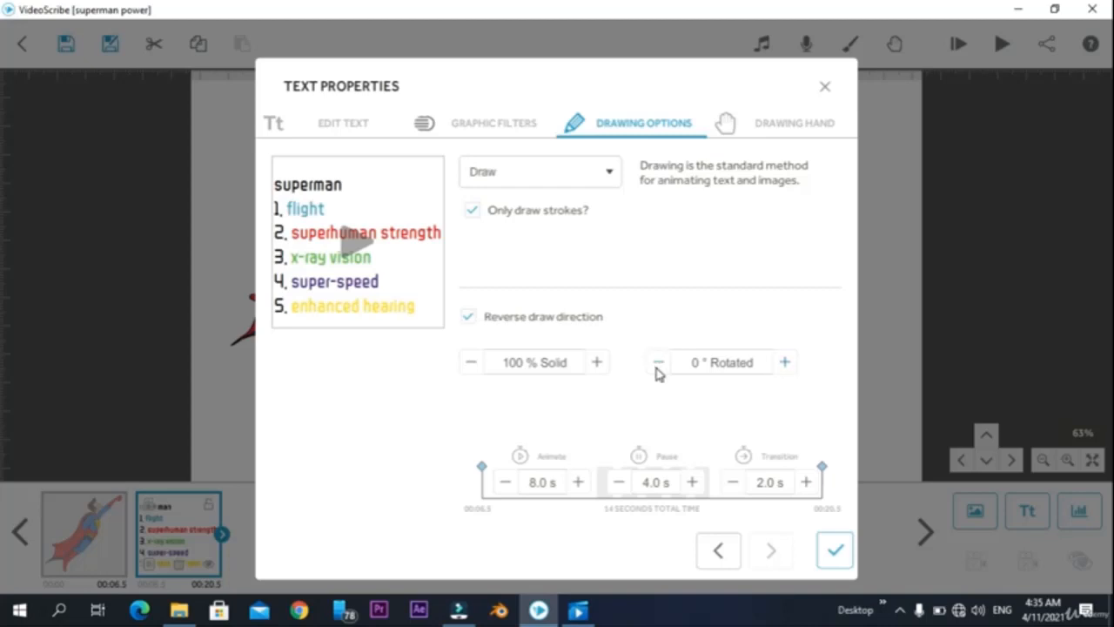
# Try rotating the superman text by 50° and by -50°
pyautogui.click(719, 364)
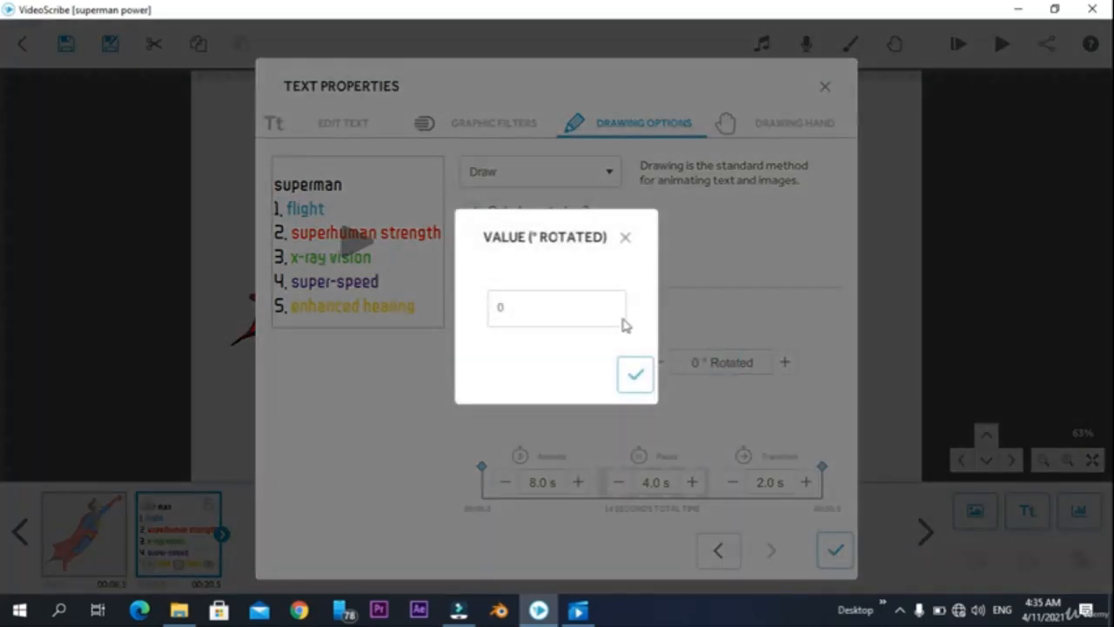
pyautogui.doubleClick(545, 316)
pyautogui.click(633, 380)
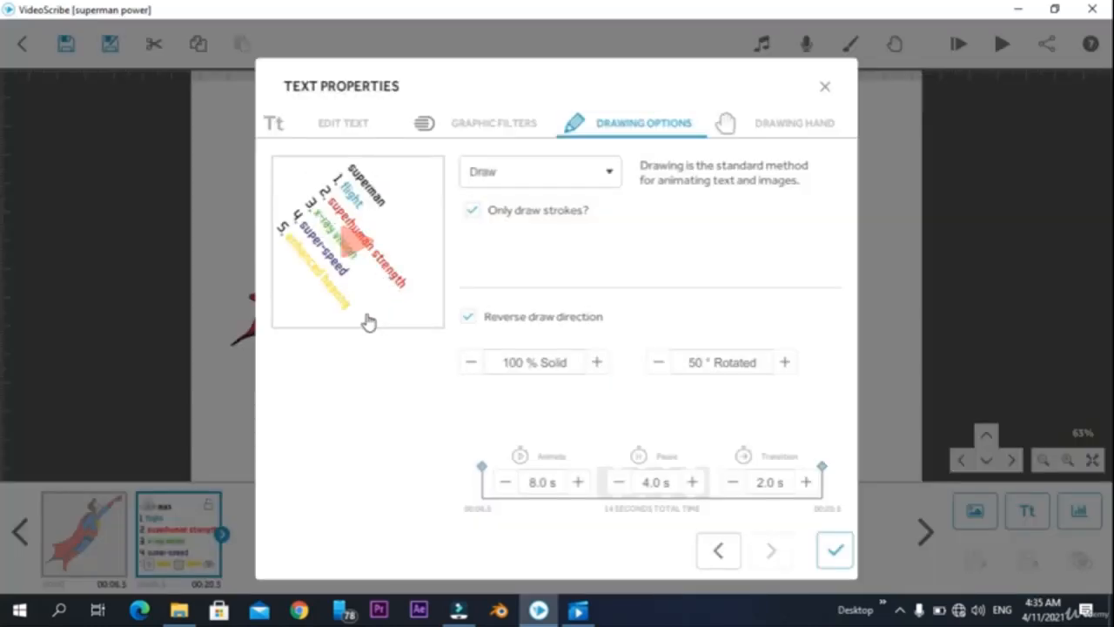
pyautogui.click(713, 369)
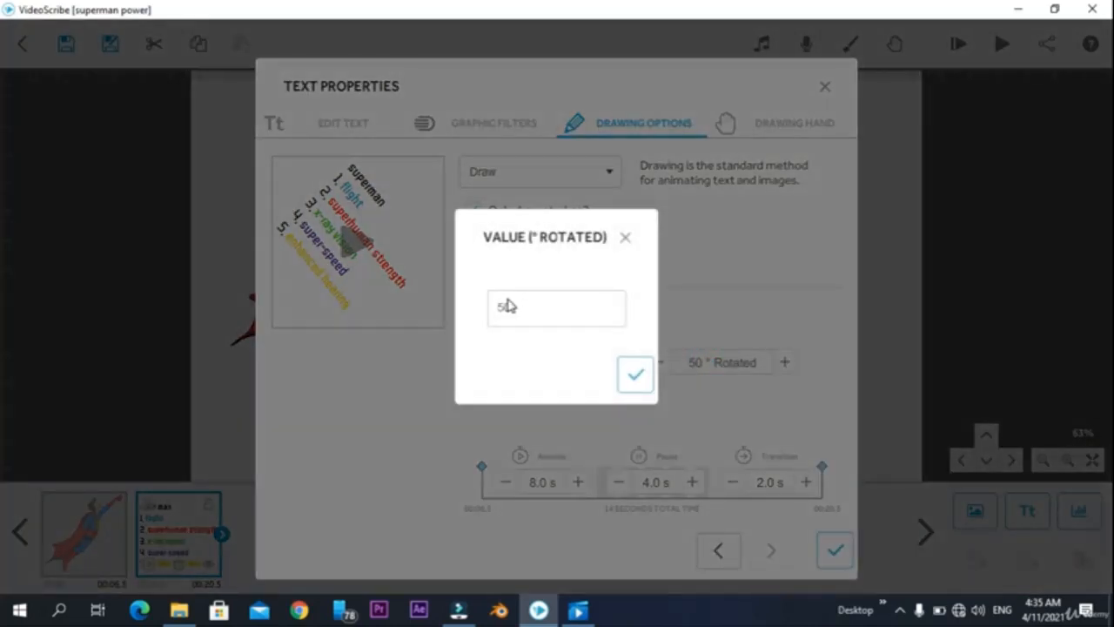
pyautogui.click(524, 310)
pyautogui.click(648, 375)
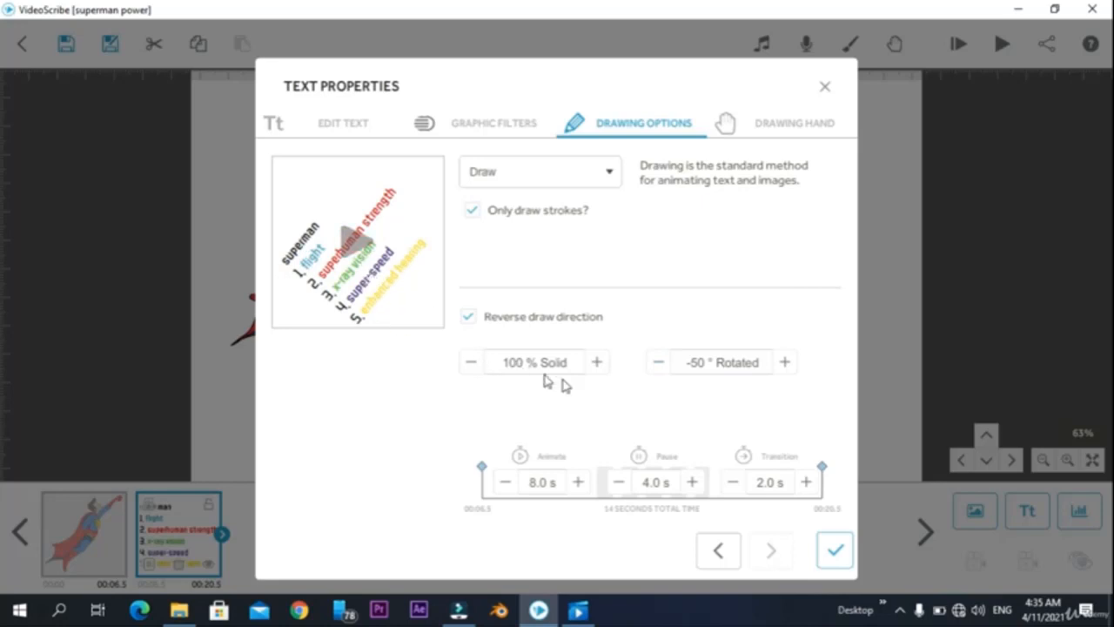
# Reset the superman text's rotation to 0°
pyautogui.click(705, 371)
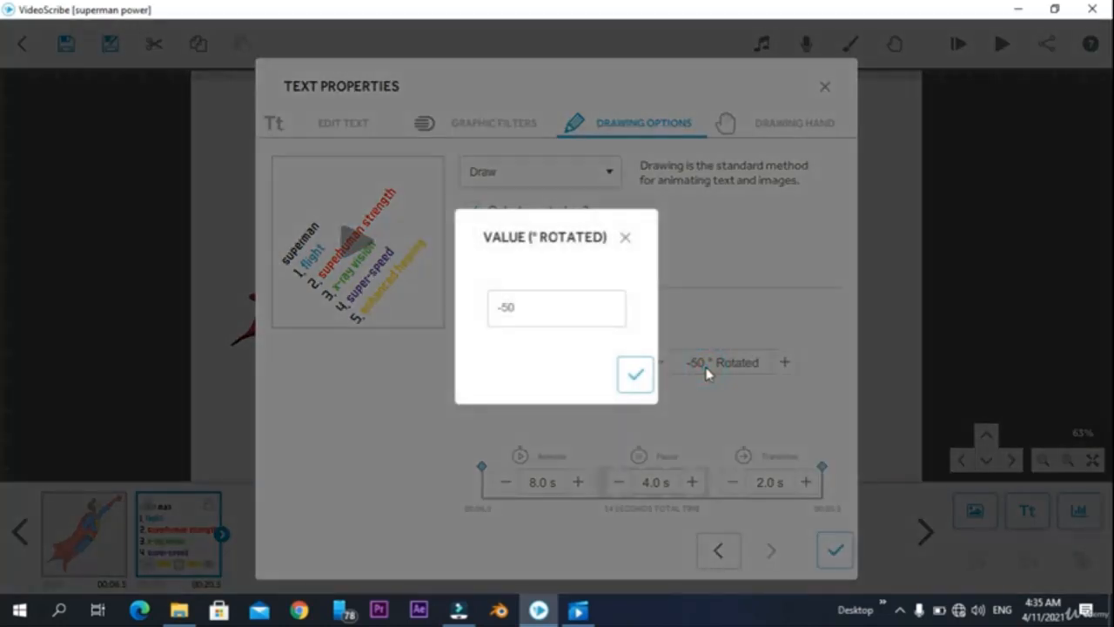
pyautogui.doubleClick(519, 307)
pyautogui.write('0')
pyautogui.press('BackSpace')
pyautogui.press('BackSpace')
pyautogui.write('0')
pyautogui.click(634, 374)
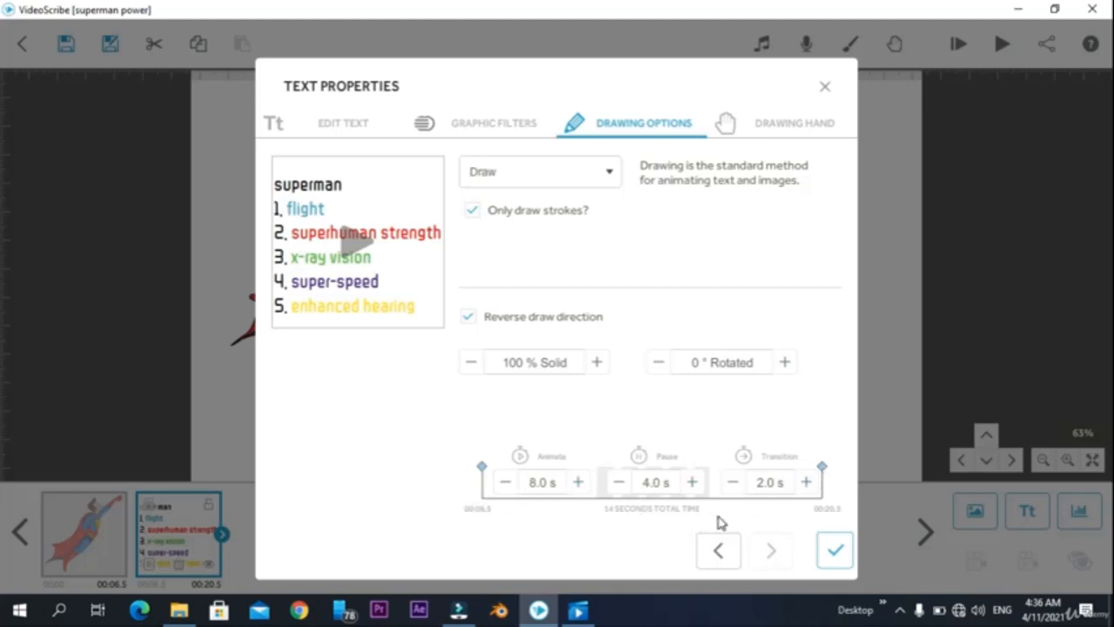
# Change the font of the superman powers text to Hind in the Bold style
pyautogui.click(319, 126)
pyautogui.click(644, 286)
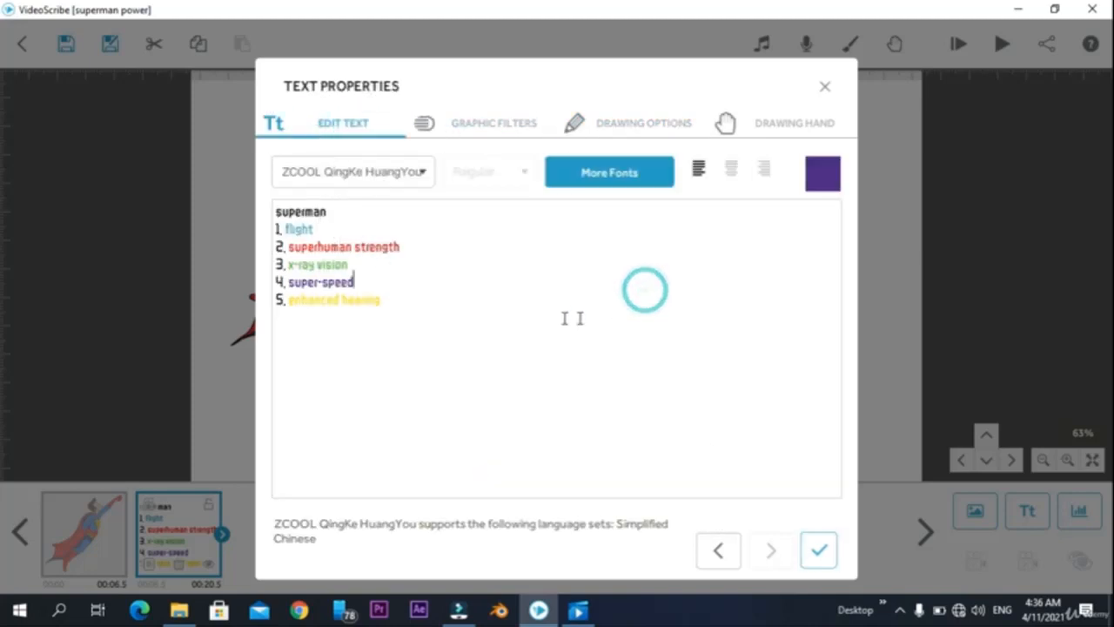
pyautogui.click(397, 178)
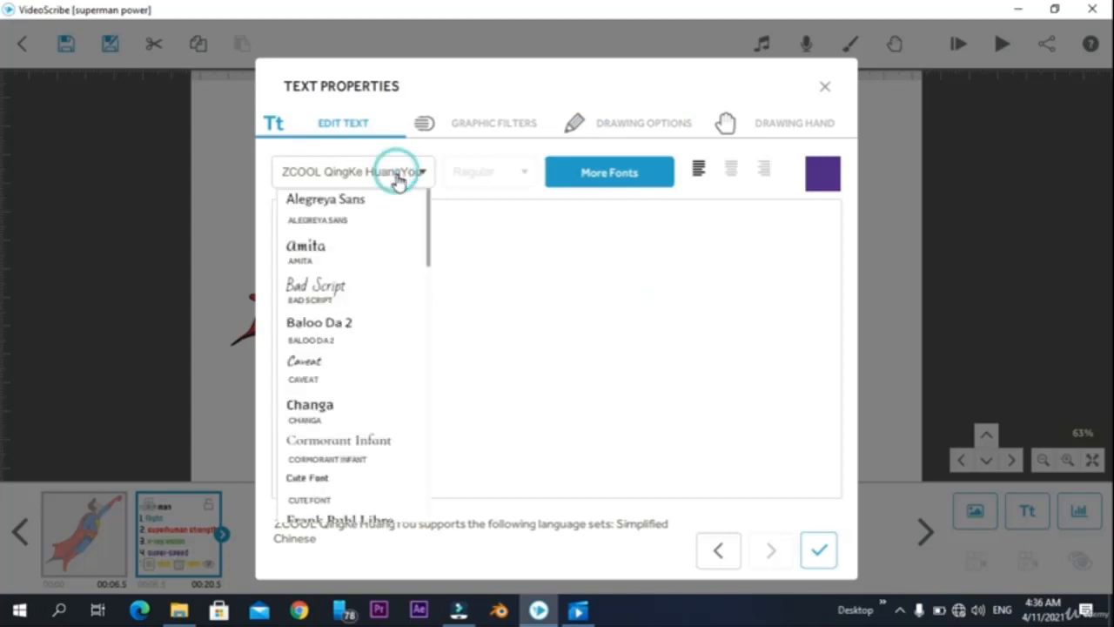
pyautogui.scroll(-4, 312, 374)
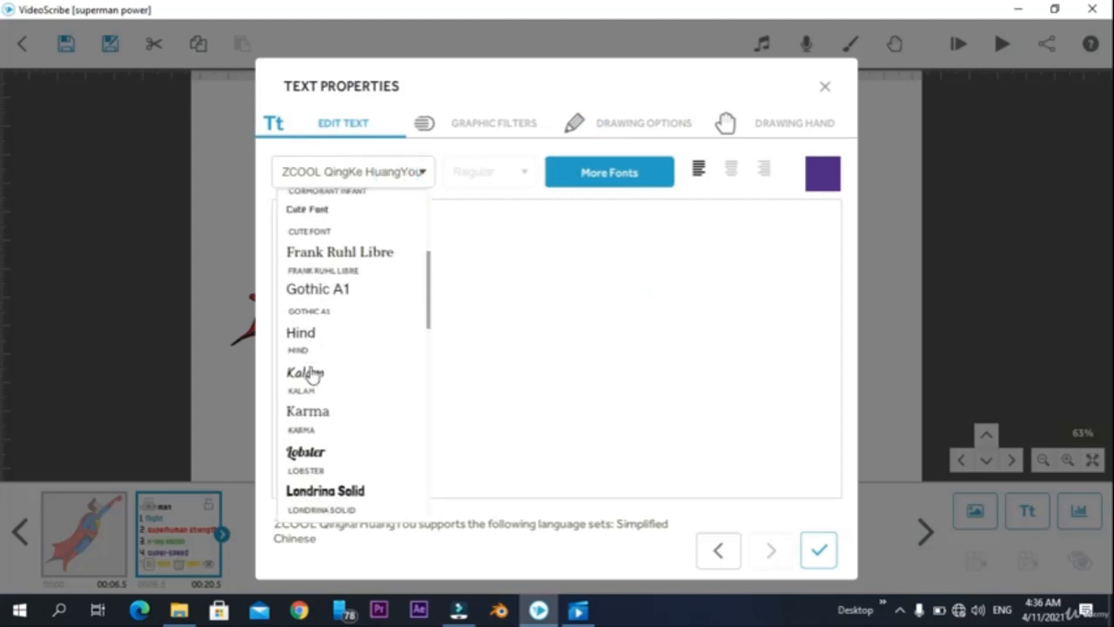
pyautogui.scroll(-2, 312, 374)
pyautogui.scroll(1, 316, 374)
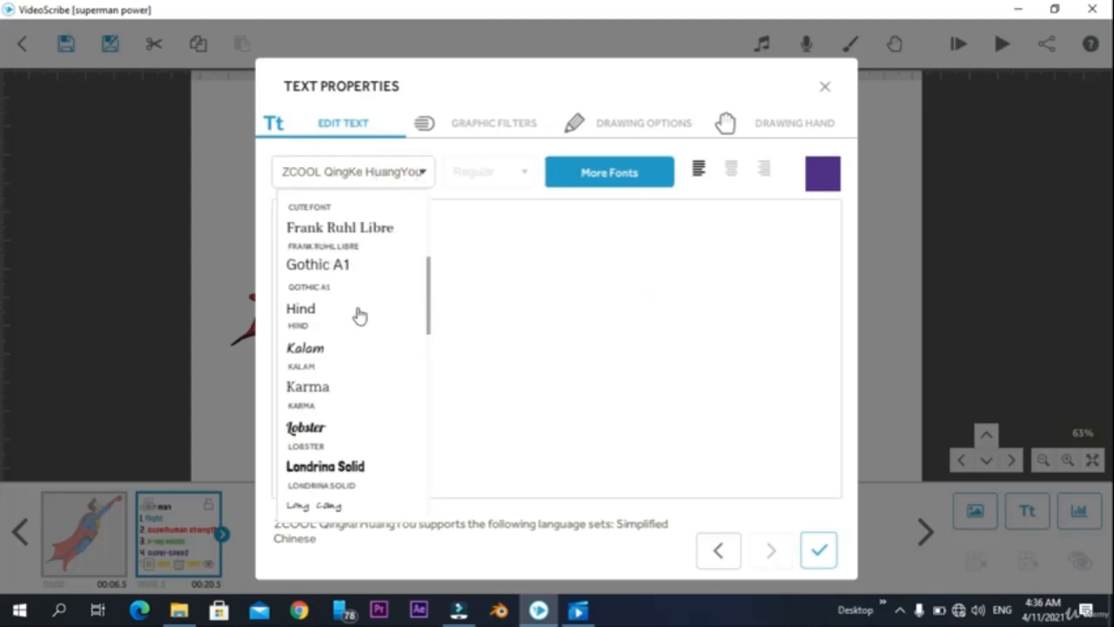
pyautogui.click(319, 309)
pyautogui.click(515, 171)
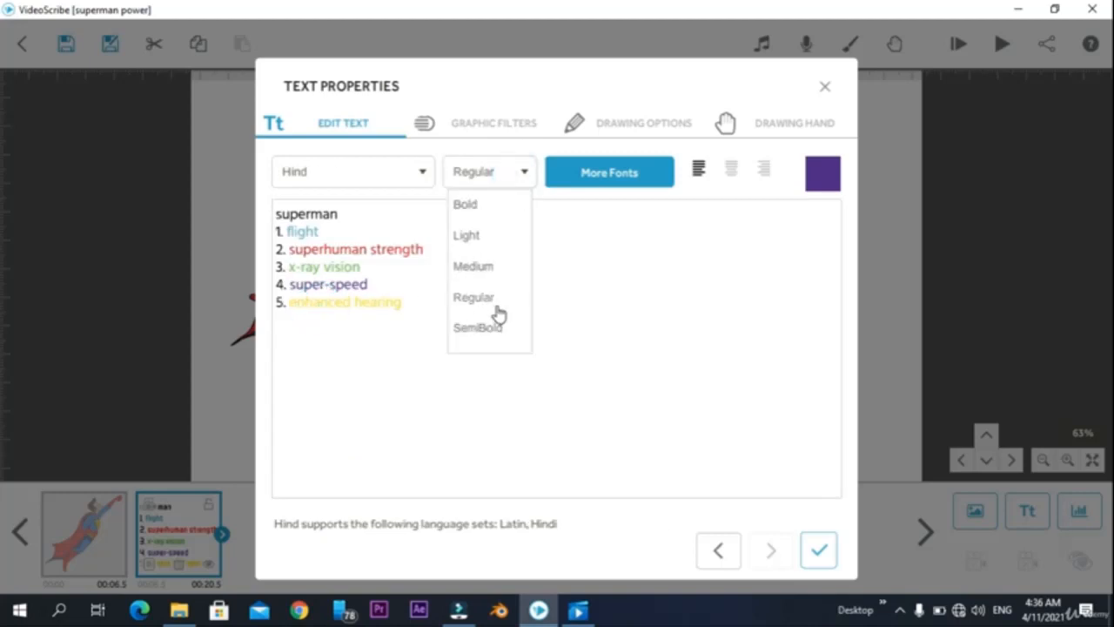
pyautogui.click(468, 209)
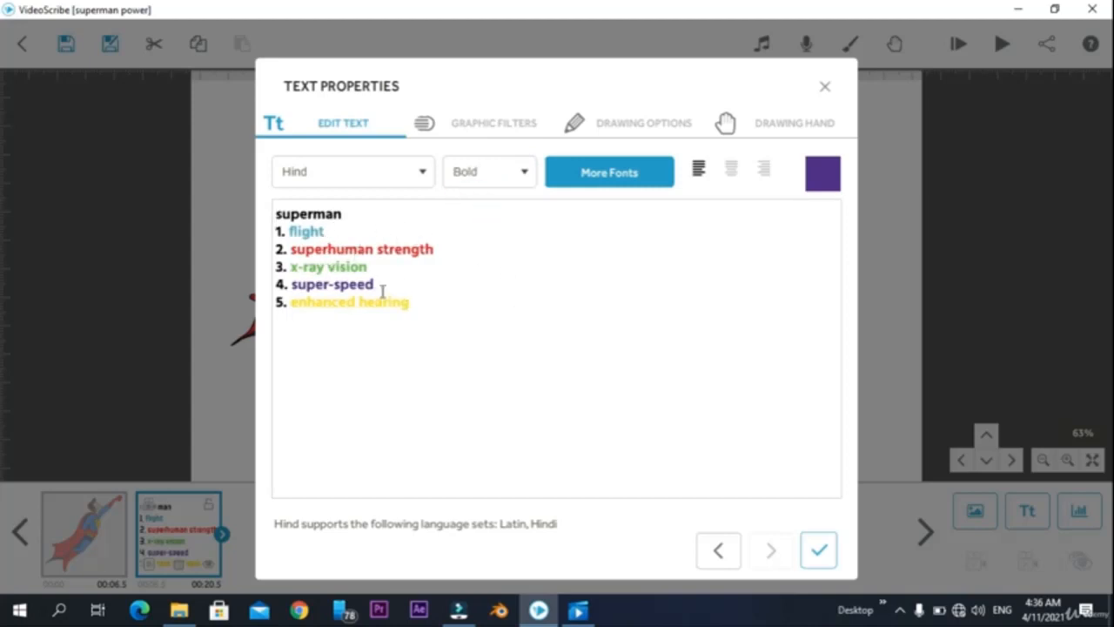
# Browse the imported fonts among the additional fonts and leave the list unchanged
pyautogui.click(633, 173)
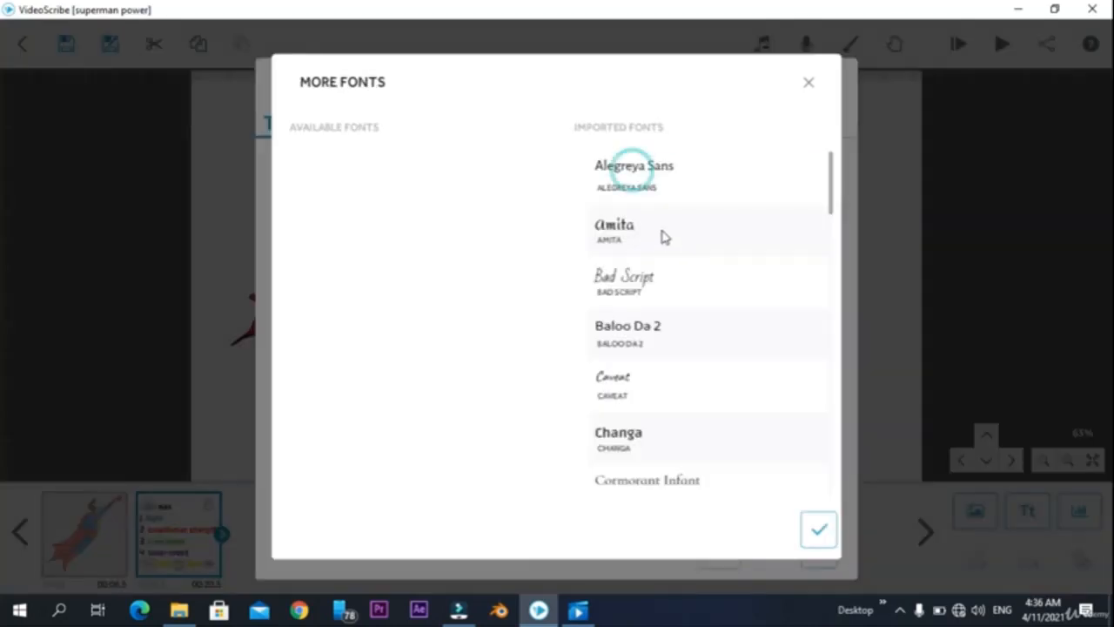
pyautogui.scroll(-6, 670, 291)
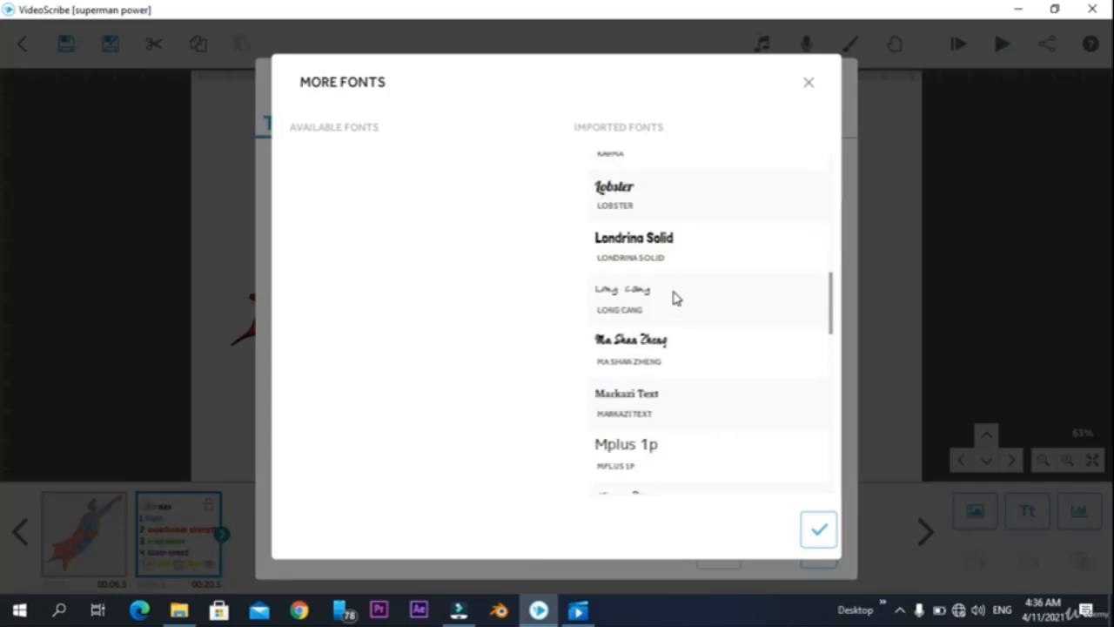
pyautogui.scroll(-2, 675, 297)
pyautogui.click(807, 83)
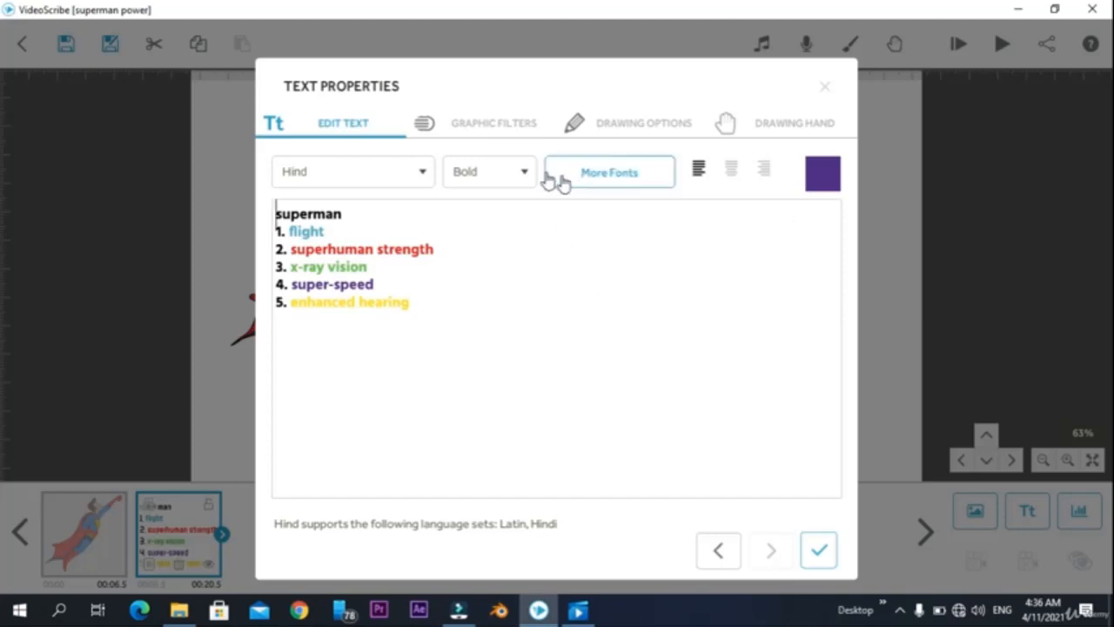
# In the text's graphic filters, try the blur setting and apply a bright red glow of 10
pyautogui.click(472, 130)
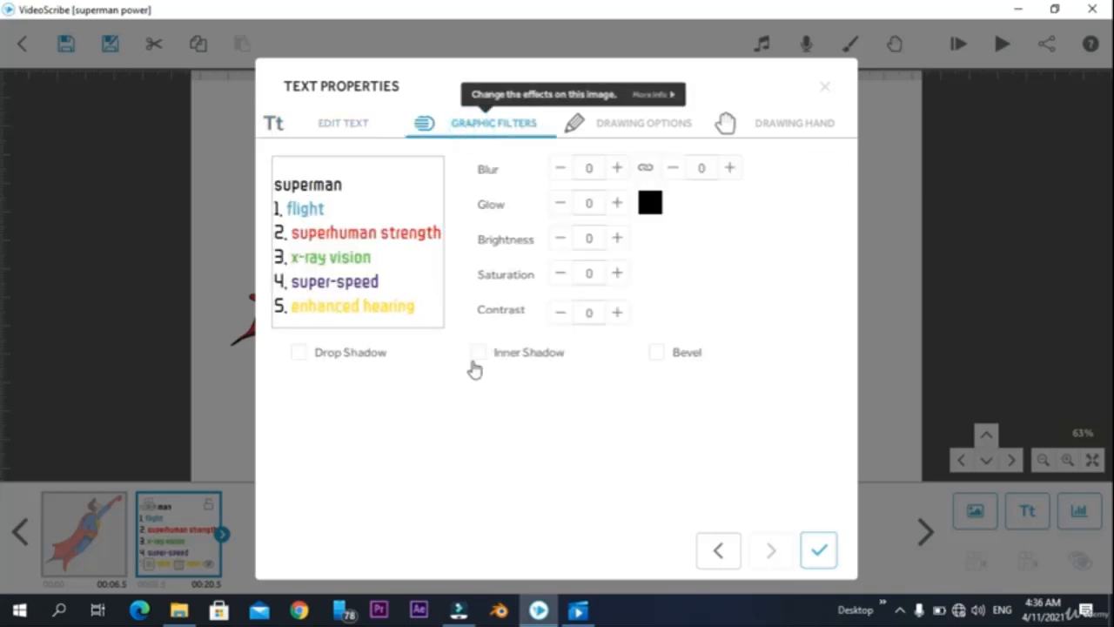
pyautogui.click(619, 168)
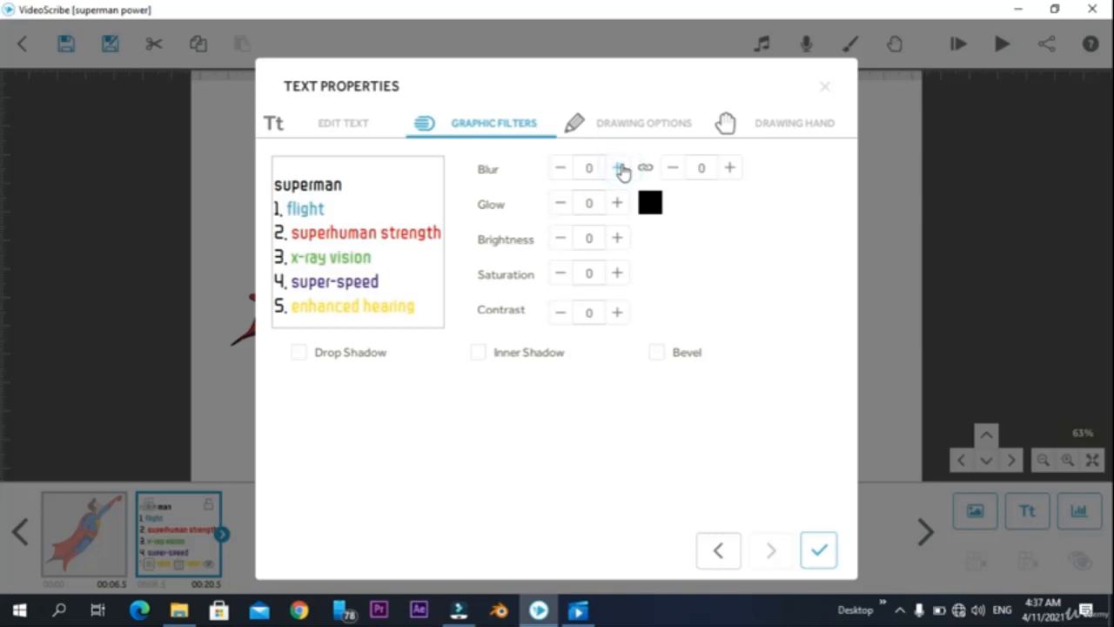
pyautogui.click(619, 168)
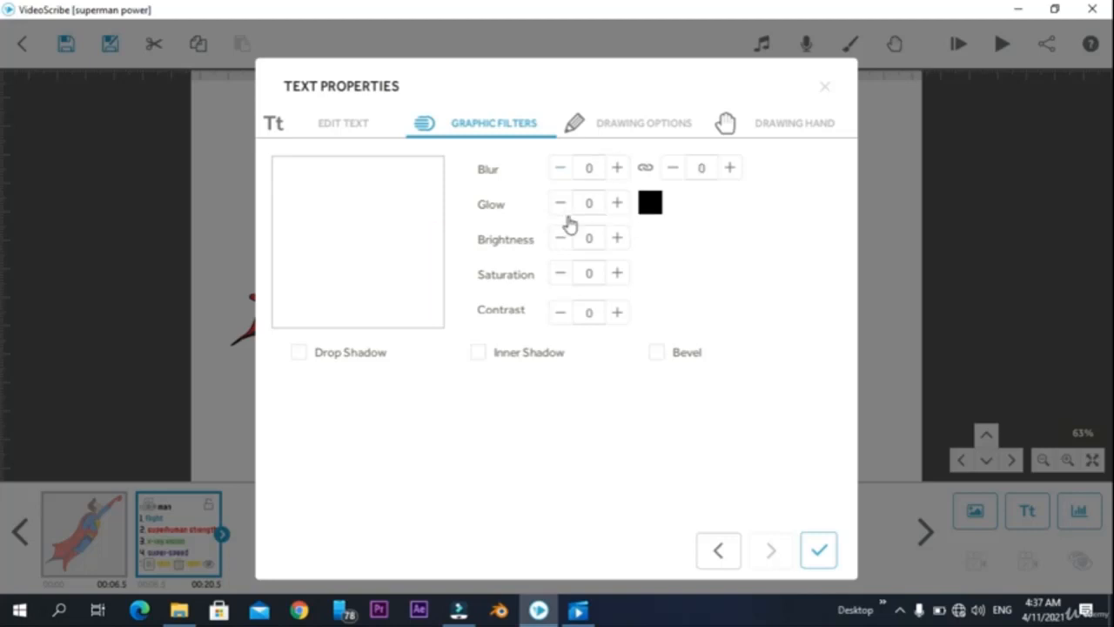
pyautogui.click(657, 208)
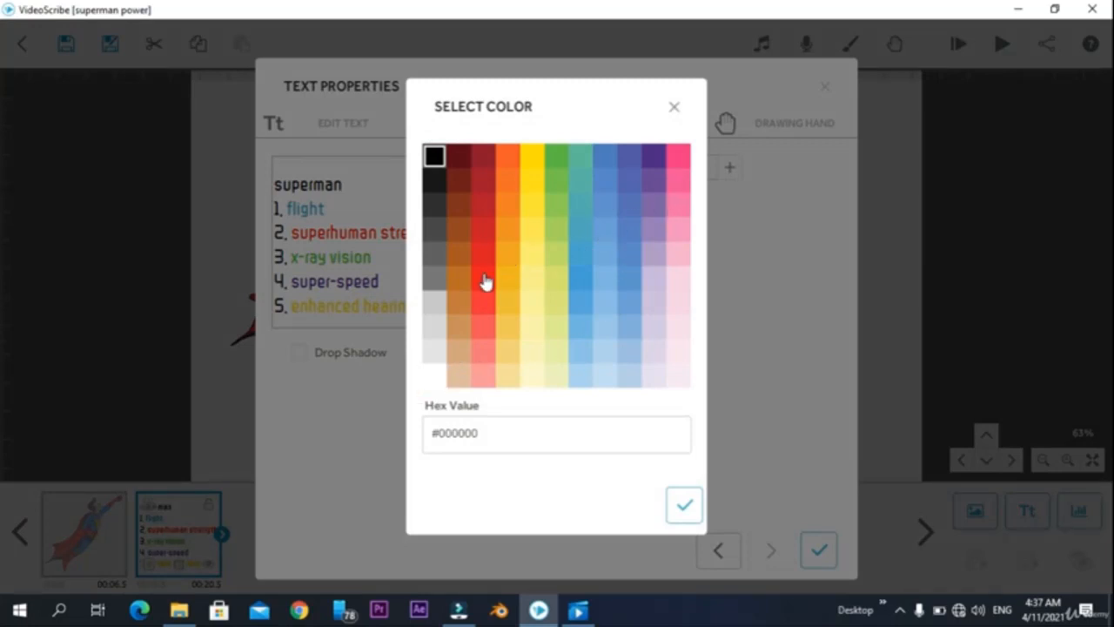
pyautogui.click(484, 279)
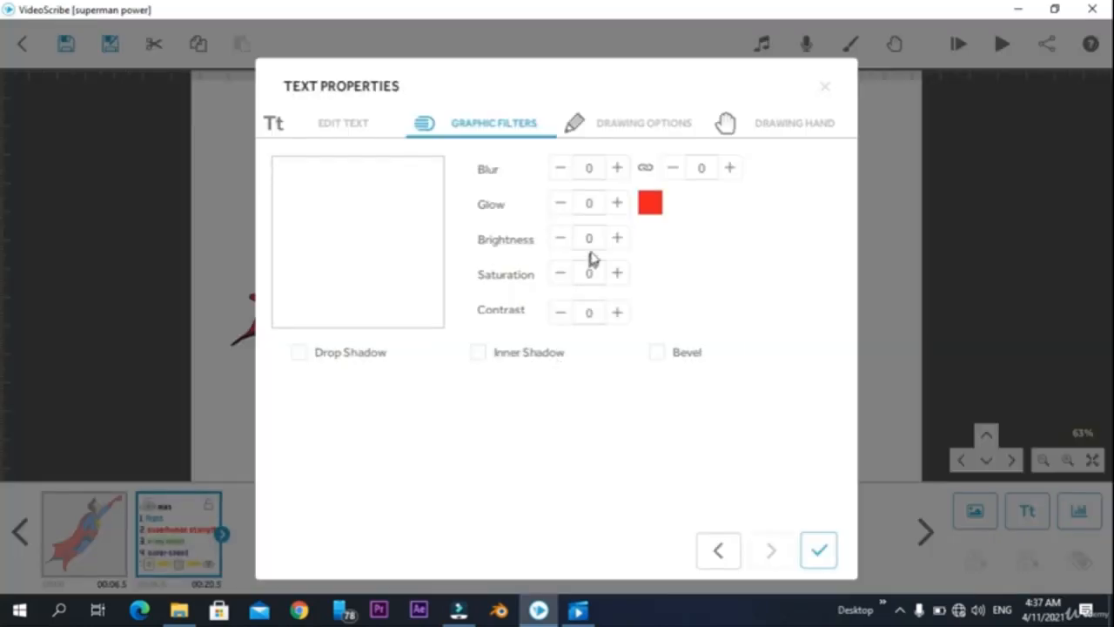
pyautogui.click(617, 210)
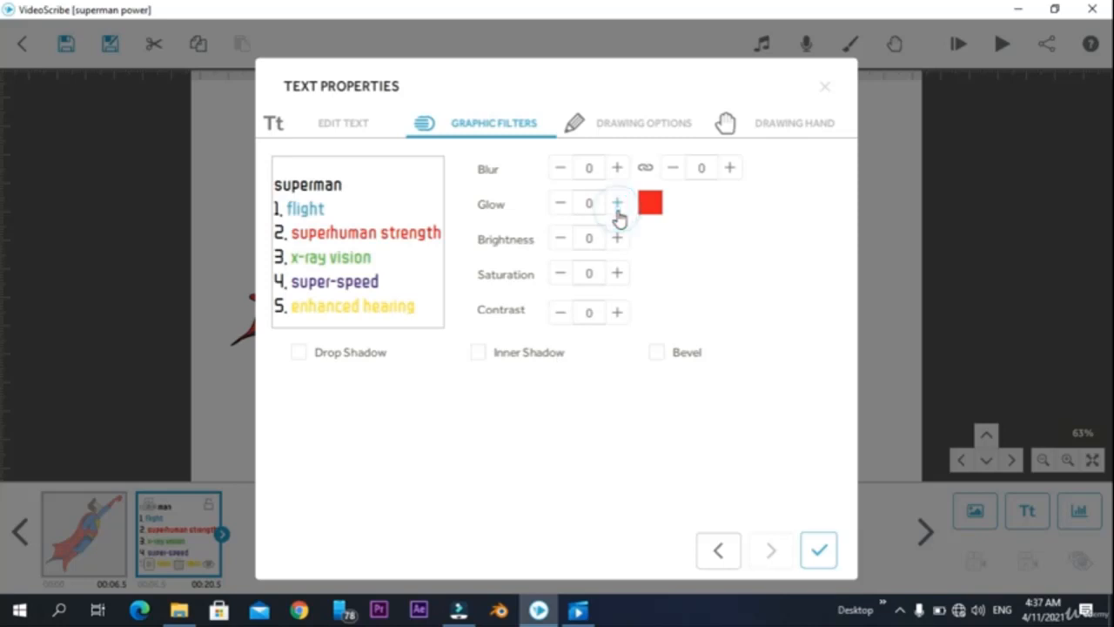
pyautogui.click(617, 209)
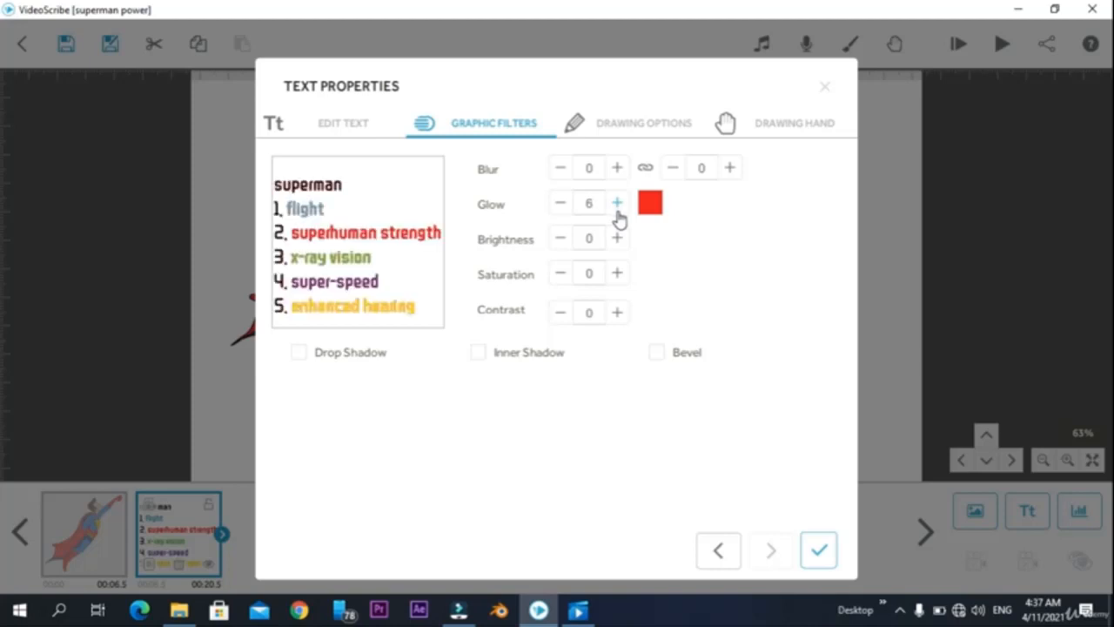
pyautogui.click(616, 206)
pyautogui.click(616, 206)
pyautogui.click(616, 206)
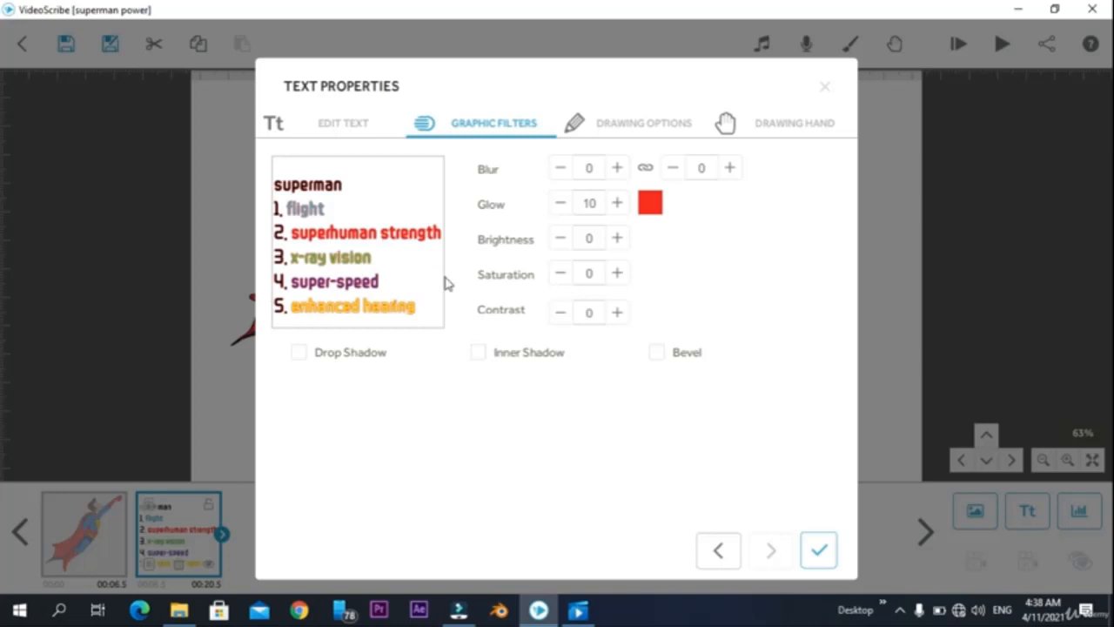
# Set the text's brightness to 3, saturation to 3 and contrast to 2, and enable its drop shadow
pyautogui.click(623, 237)
pyautogui.click(303, 357)
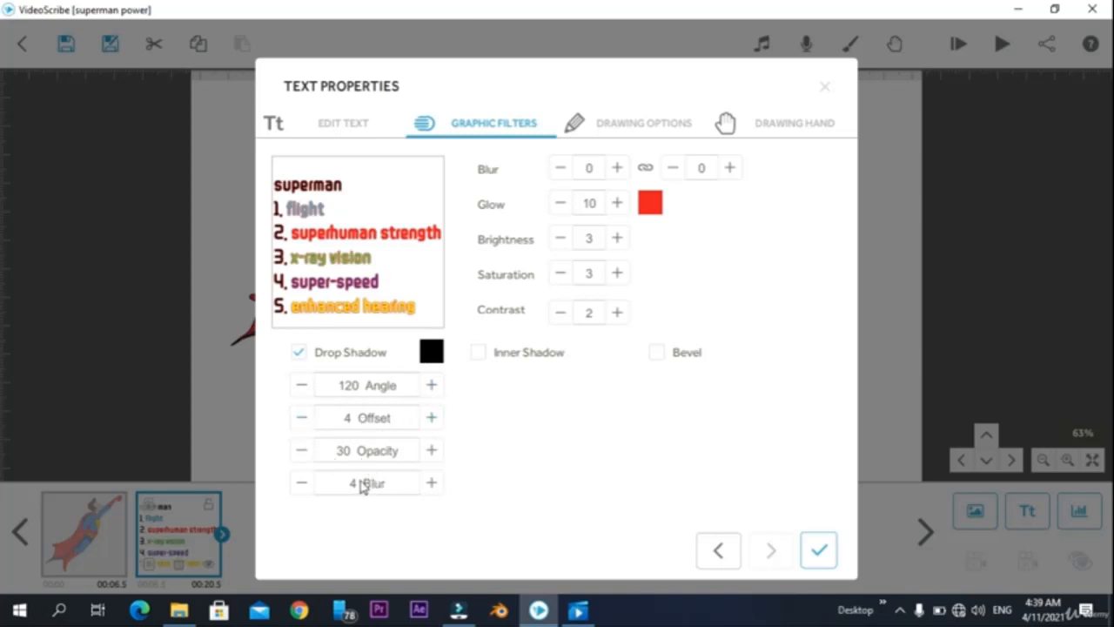
pyautogui.click(430, 357)
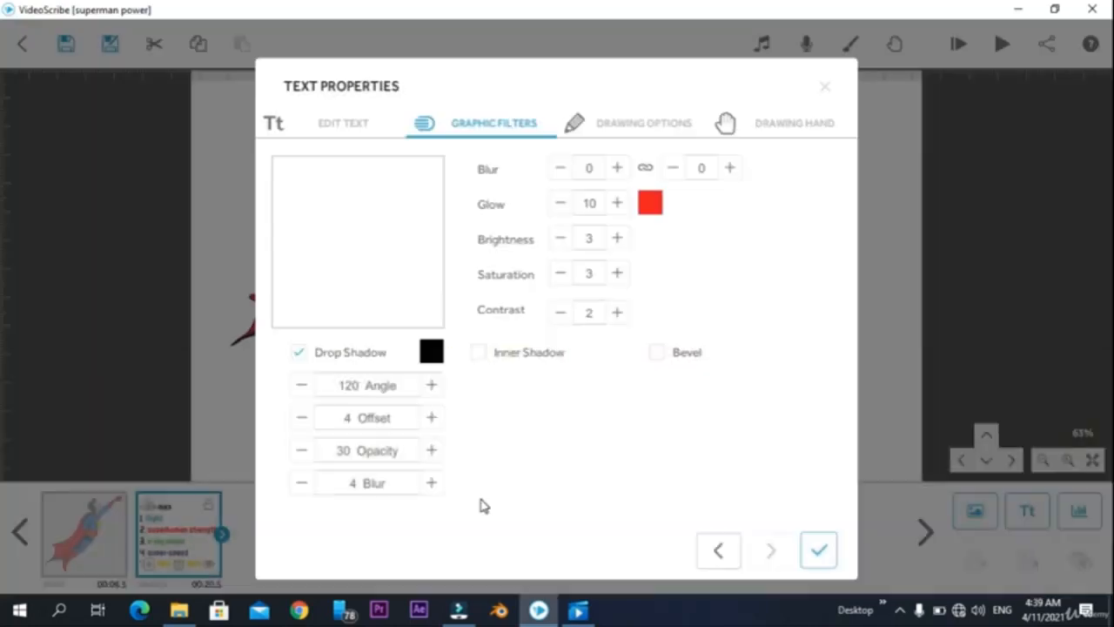
# Increase the offset of the text's drop shadow to 24
pyautogui.click(436, 419)
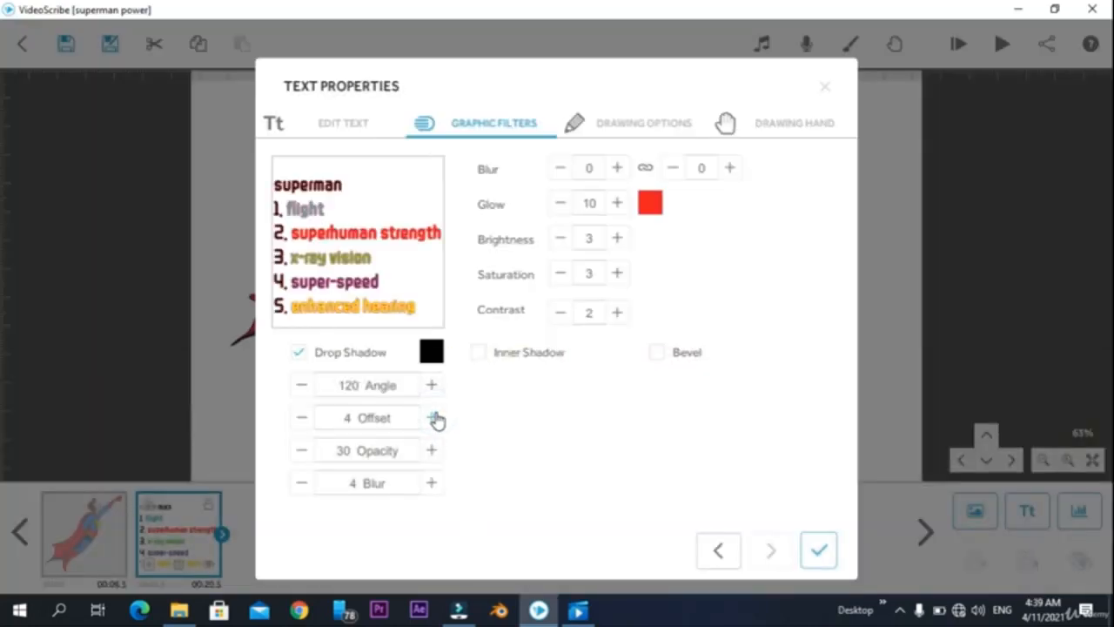
pyautogui.click(435, 419)
pyautogui.click(435, 419)
pyautogui.click(435, 418)
pyautogui.click(435, 418)
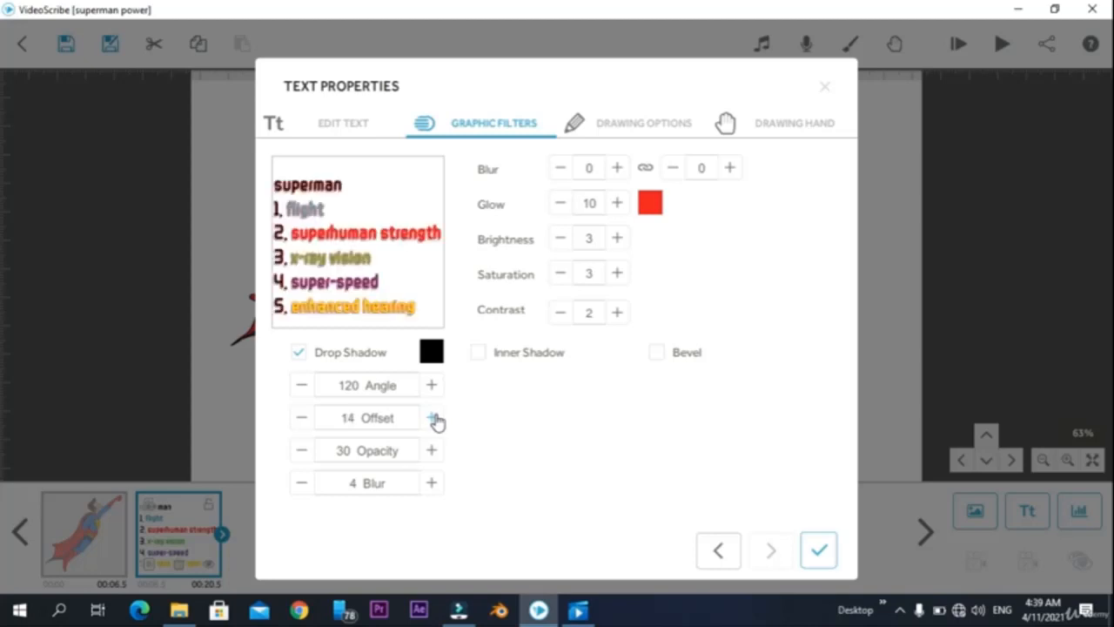
pyautogui.click(435, 419)
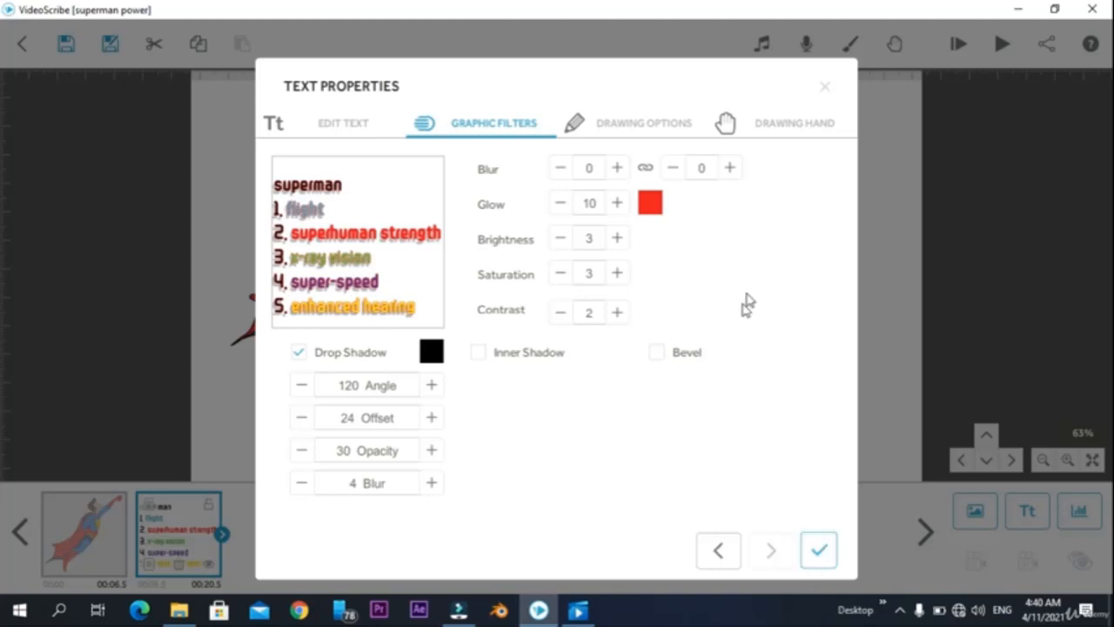
# Choose No Hand as the text's drawing hand and apply all the text properties to the canvas
pyautogui.click(787, 127)
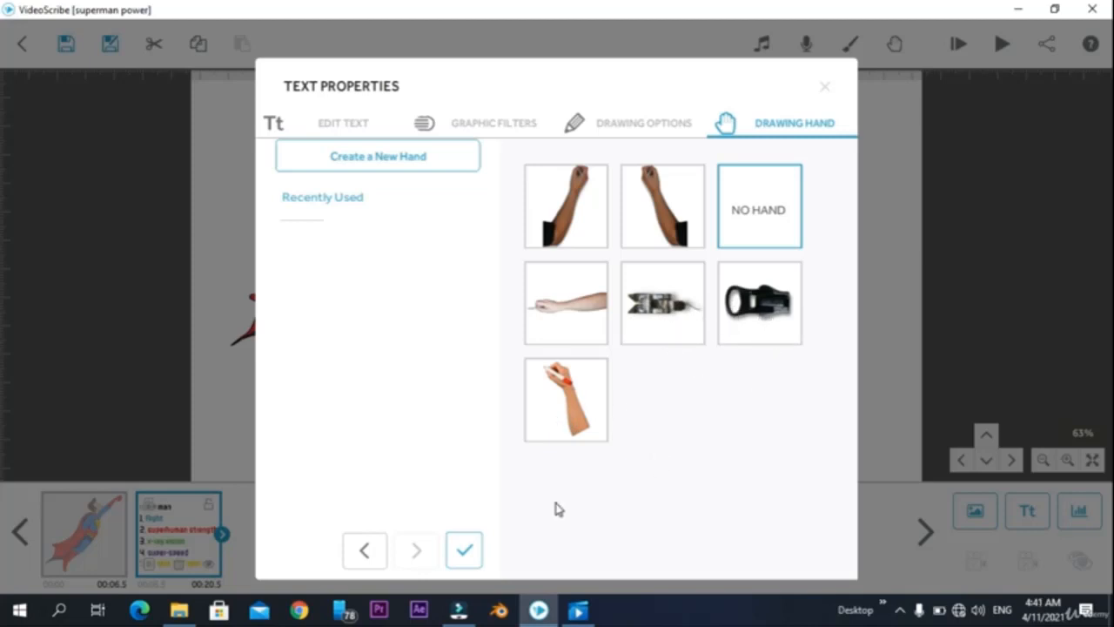
pyautogui.click(762, 206)
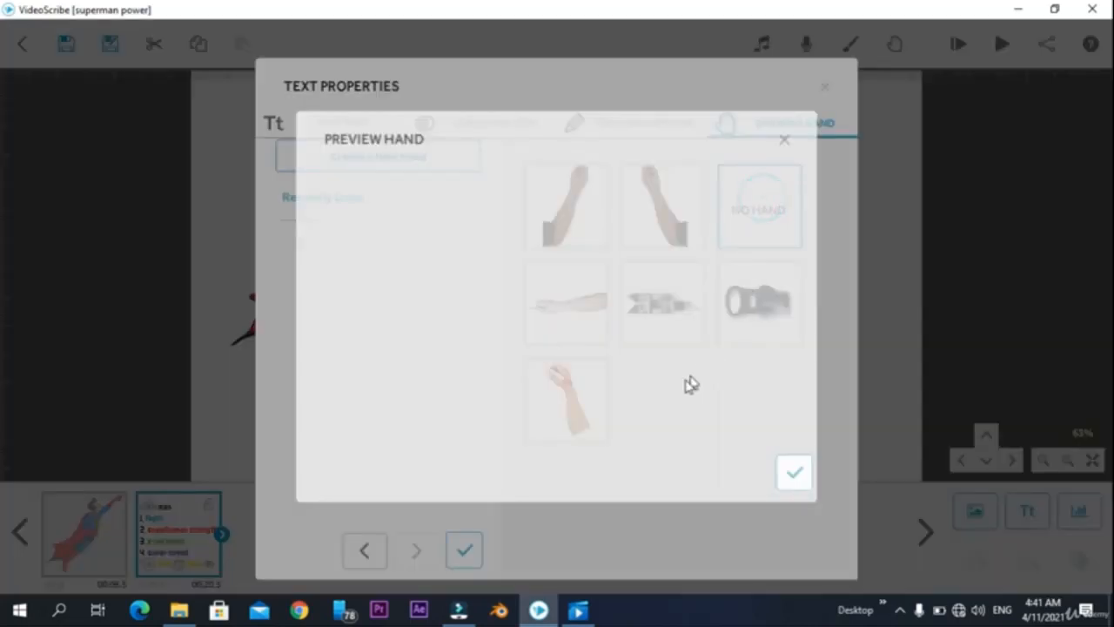
pyautogui.click(792, 470)
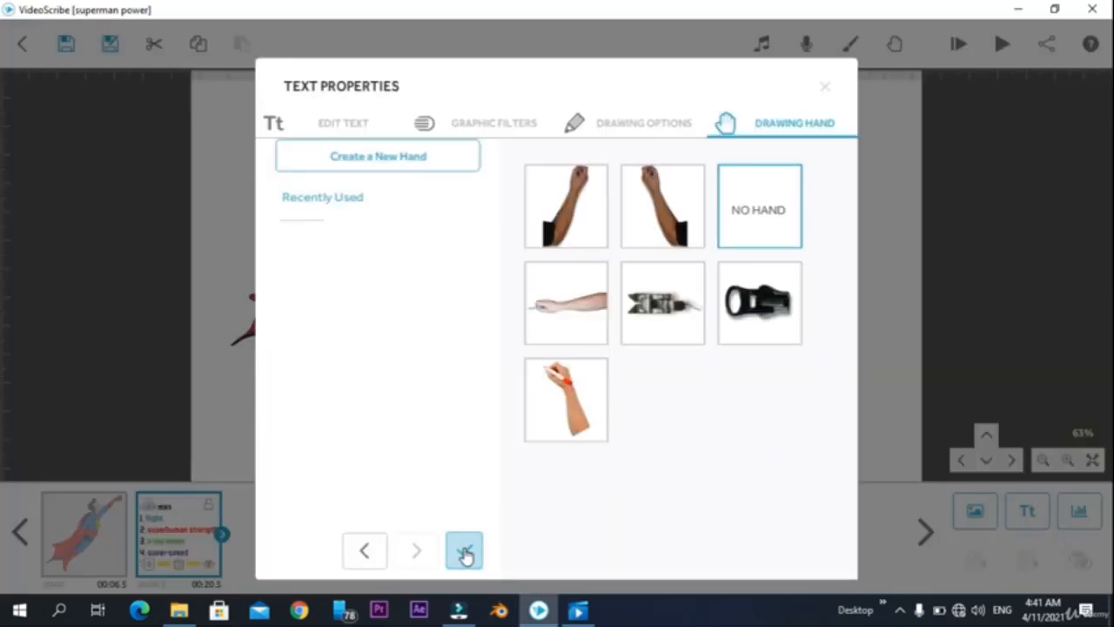
pyautogui.click(465, 554)
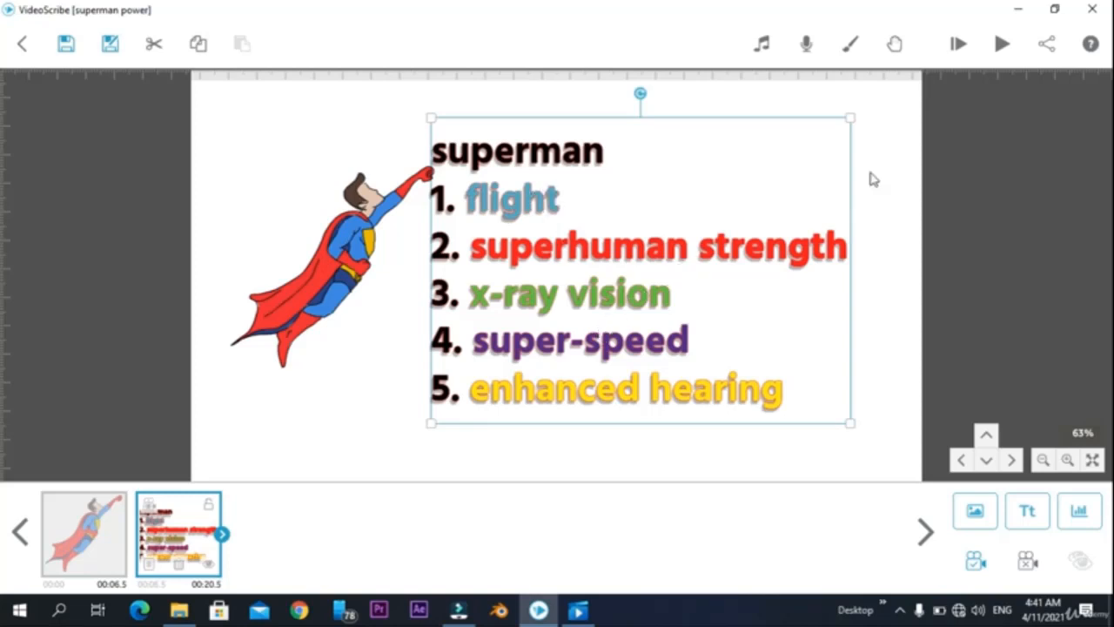
# Preview the animation from the selected superman powers text
pyautogui.click(997, 44)
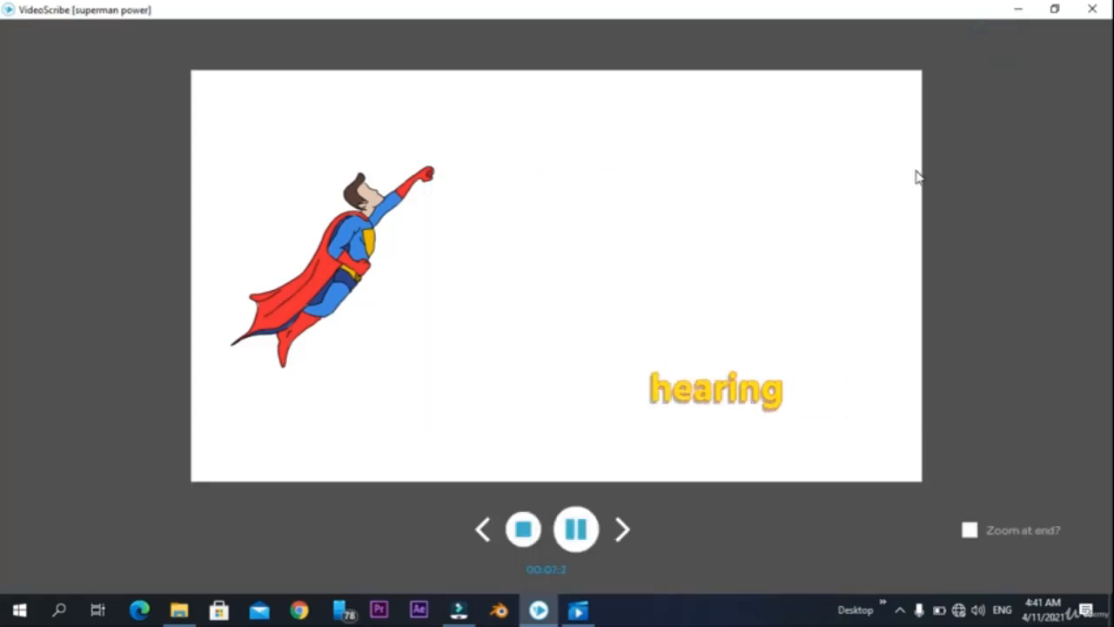
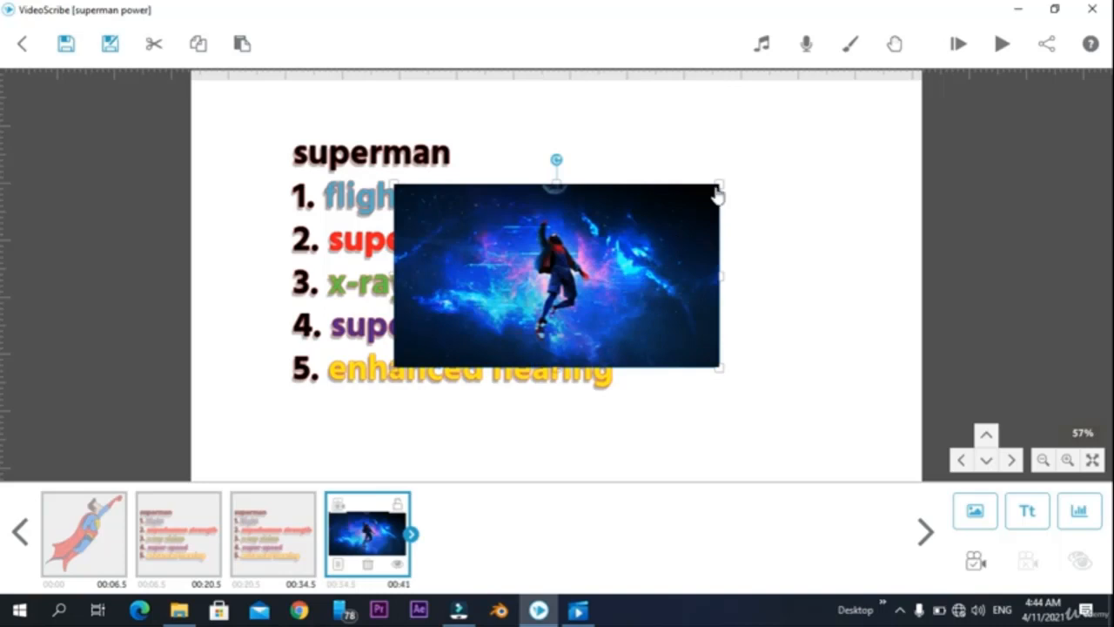
# Shrink the blue space-background image and arrange it to the right of the powers list, shifting the list left
pyautogui.moveTo(716, 192); pyautogui.dragTo(679, 228)
pyautogui.moveTo(544, 288); pyautogui.dragTo(764, 261)
pyautogui.moveTo(499, 313); pyautogui.dragTo(429, 321)
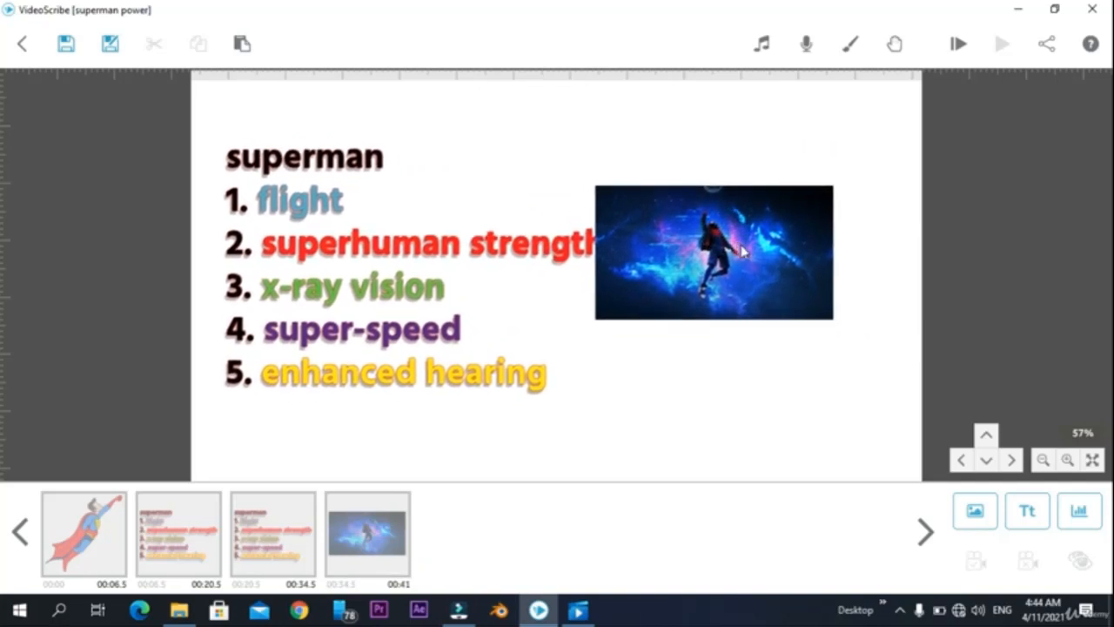
pyautogui.moveTo(741, 250); pyautogui.dragTo(792, 249)
# Edit the copied list to have the heading "spiderman", item 1 "swing" and item 3 "spidy vision", and apply the changes
pyautogui.click(299, 284)
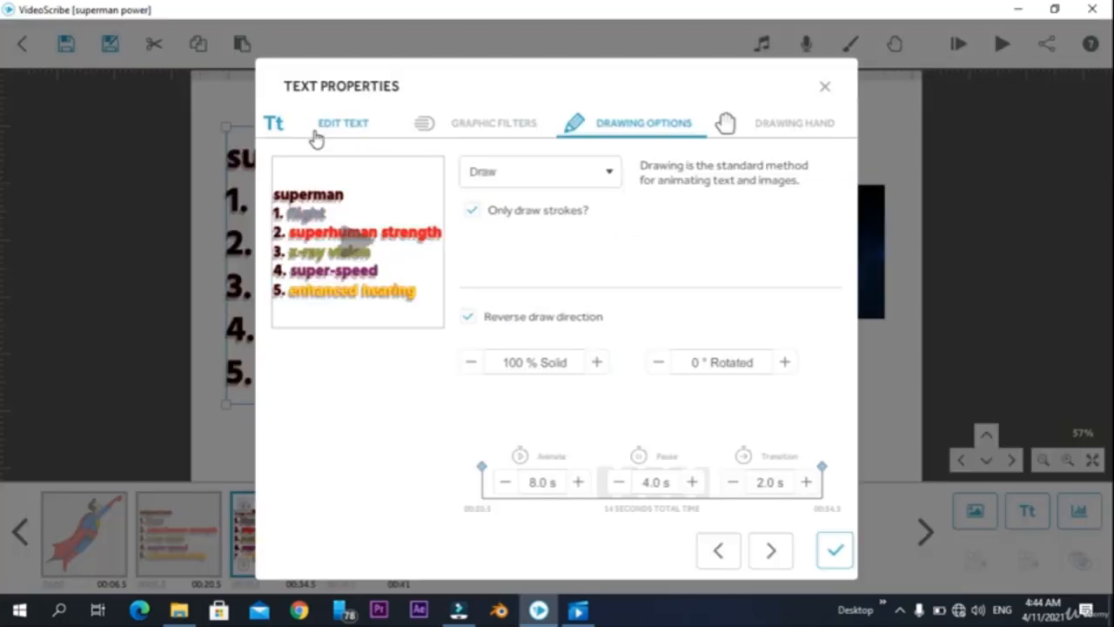
pyautogui.click(243, 563)
pyautogui.click(313, 124)
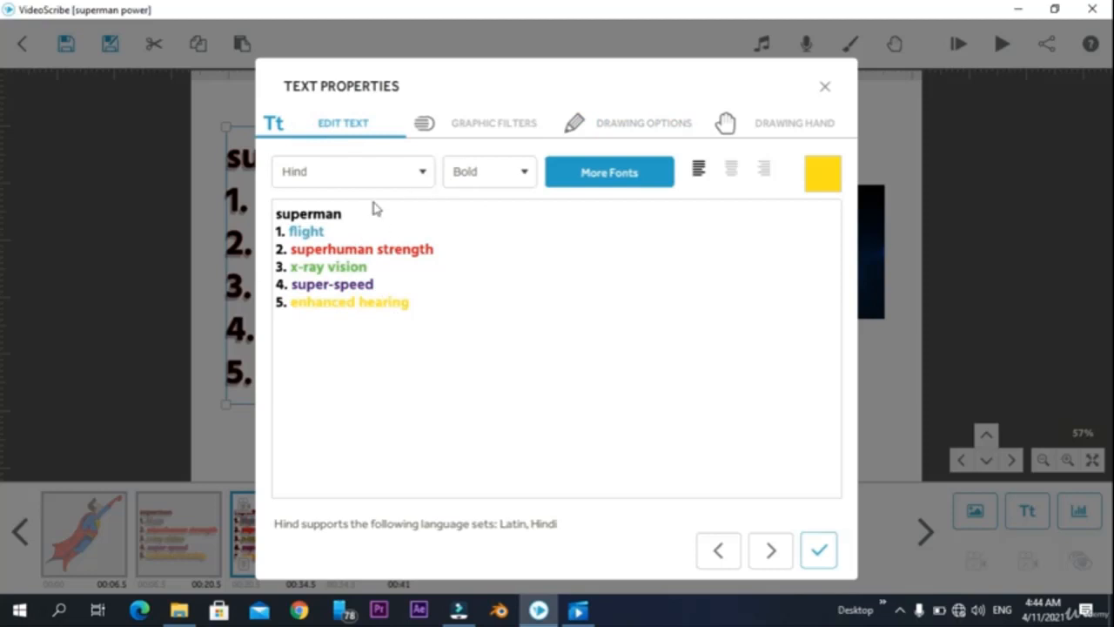
pyautogui.click(825, 548)
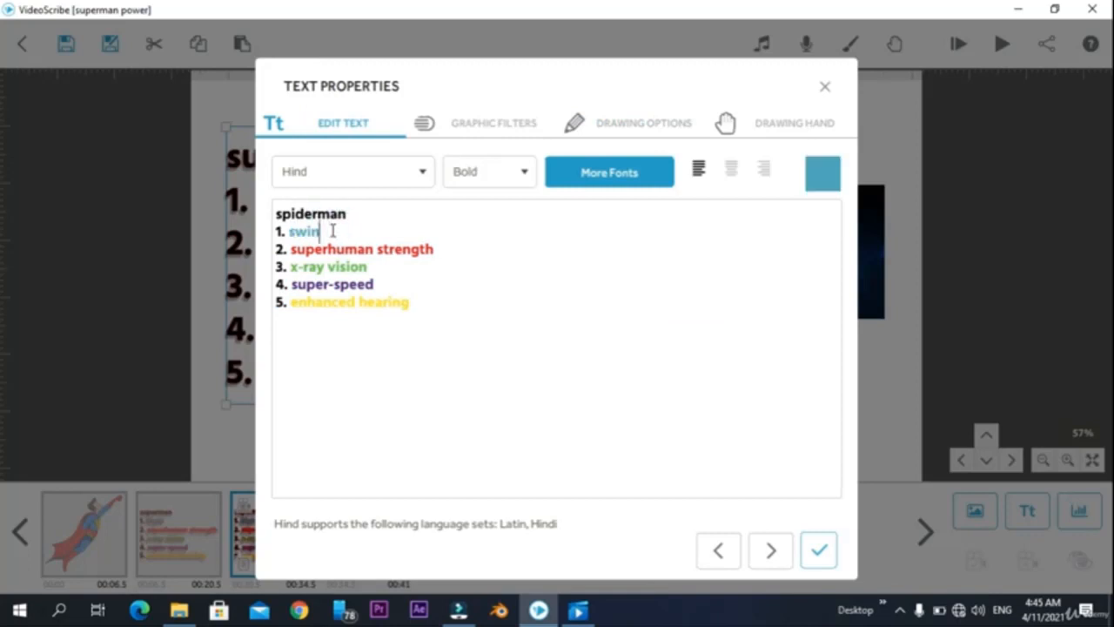
pyautogui.write('g')
pyautogui.moveTo(291, 267); pyautogui.dragTo(368, 266)
pyautogui.press('BackSpace')
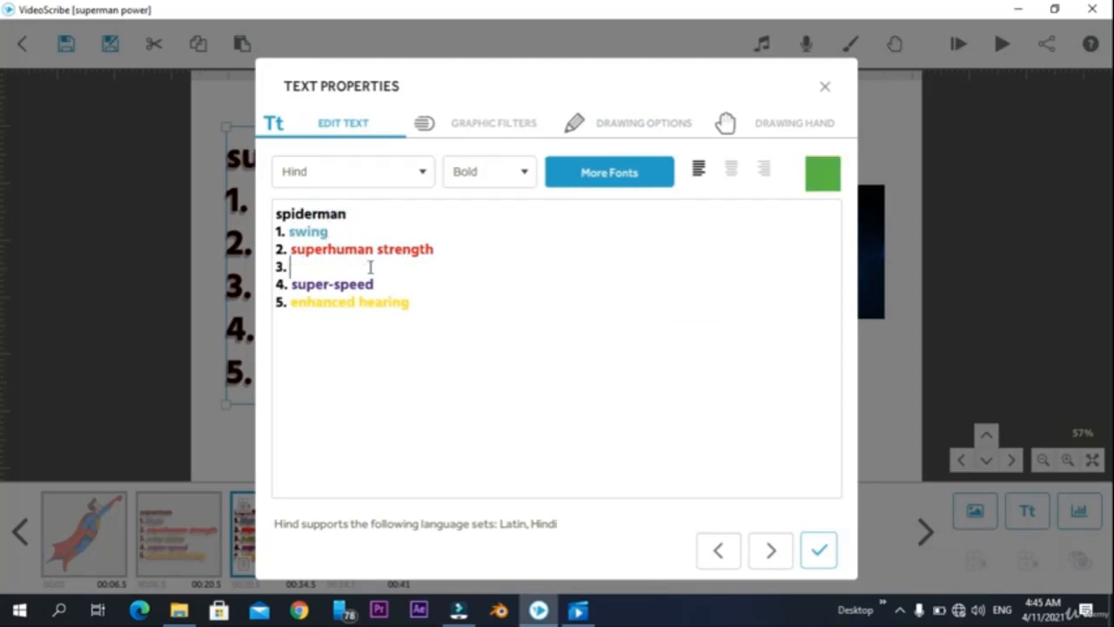
pyautogui.write('spidy vision')
pyautogui.click(818, 549)
pyautogui.click(241, 568)
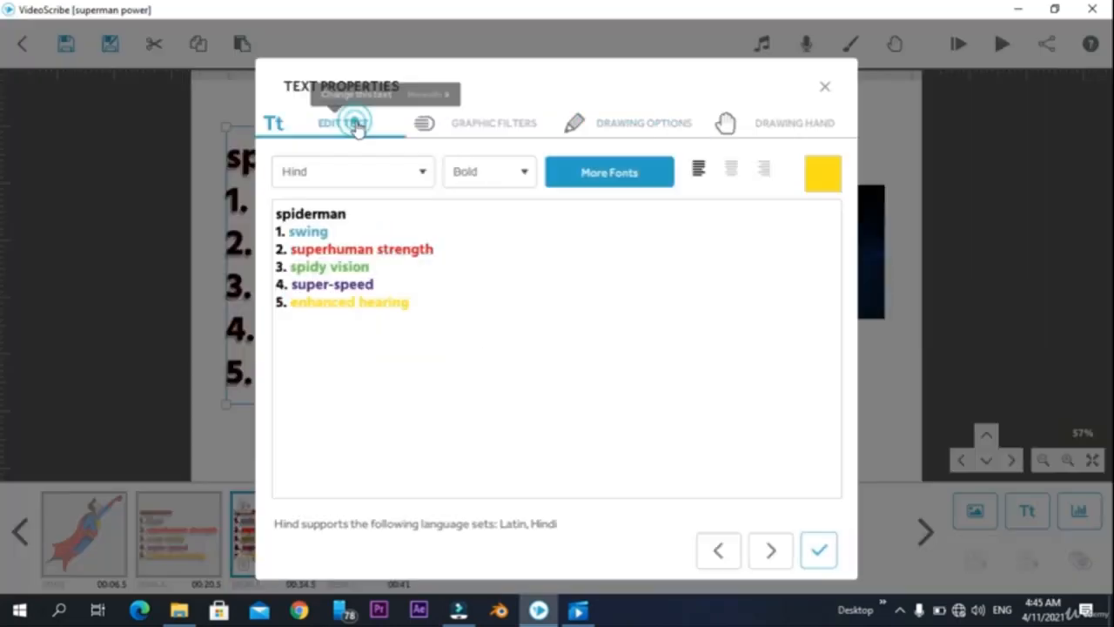
pyautogui.click(818, 549)
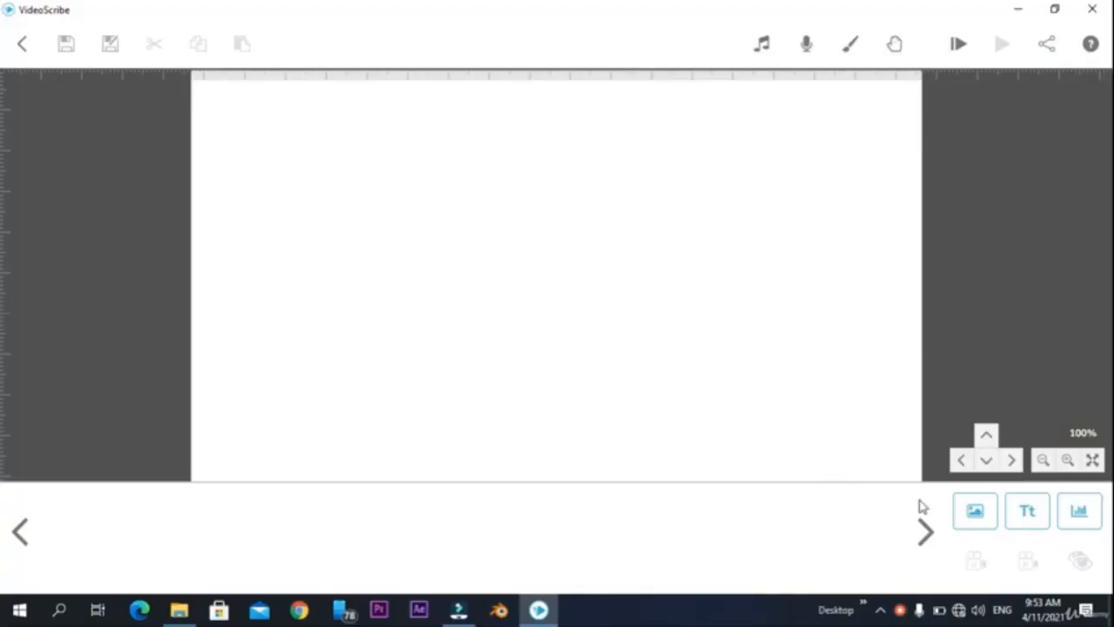
# Add the game console and the boy with raised arms from the recently used images to the blank canvas
pyautogui.click(962, 530)
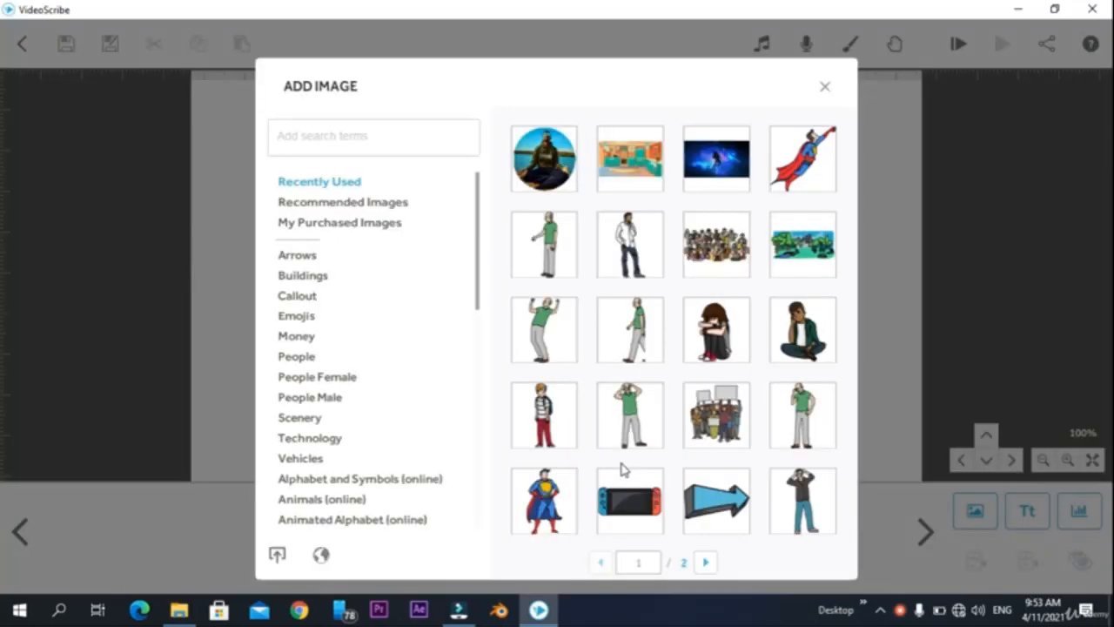
pyautogui.scroll(-3, 727, 382)
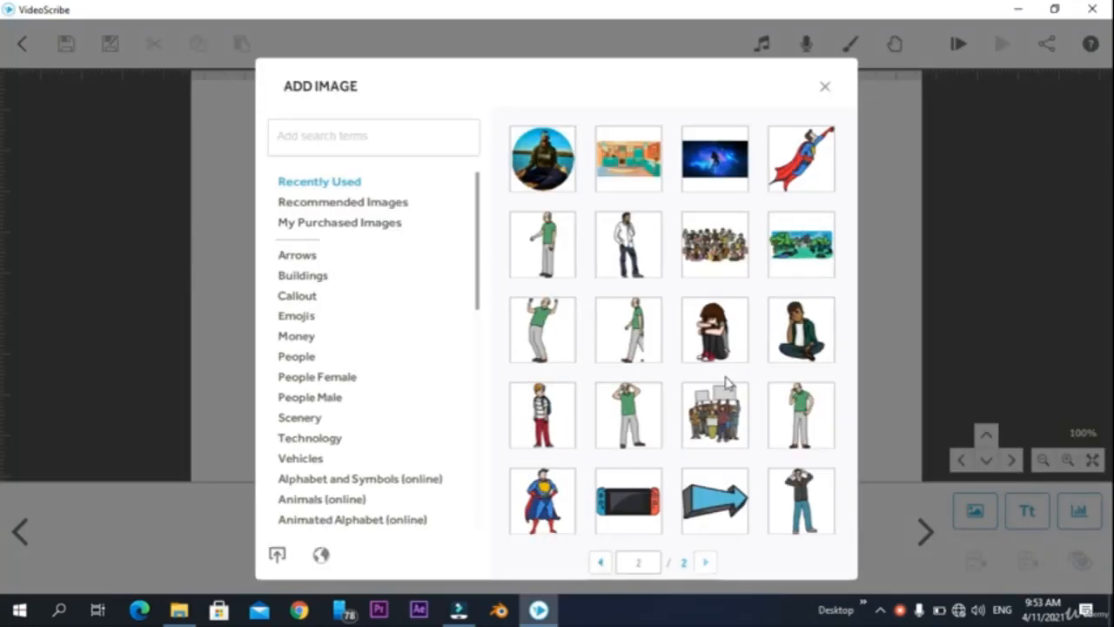
pyautogui.scroll(3, 726, 383)
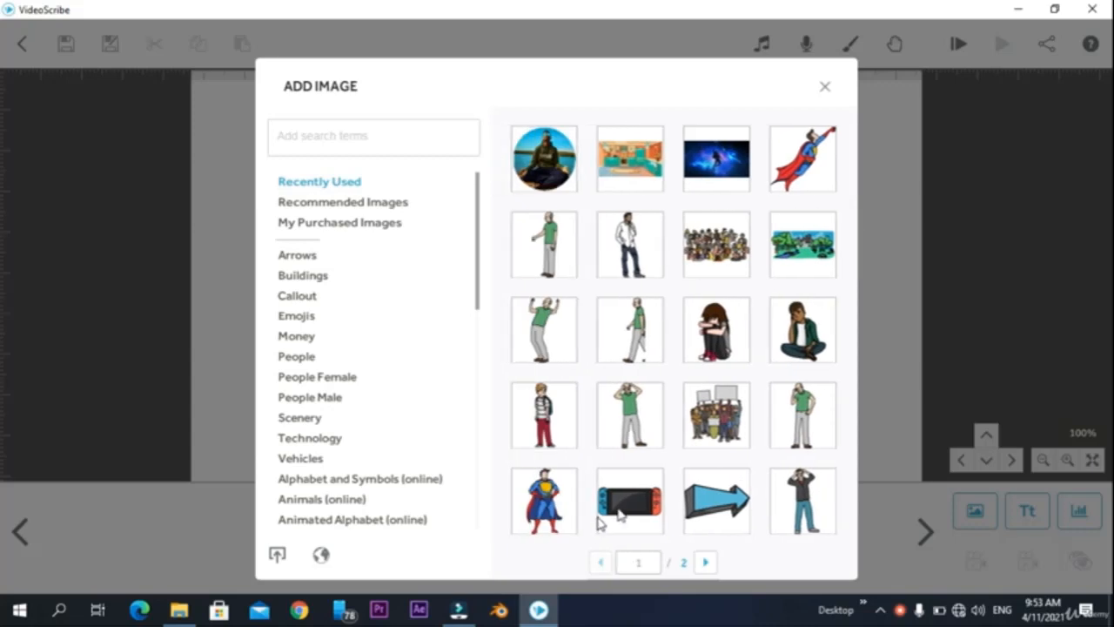
pyautogui.click(630, 502)
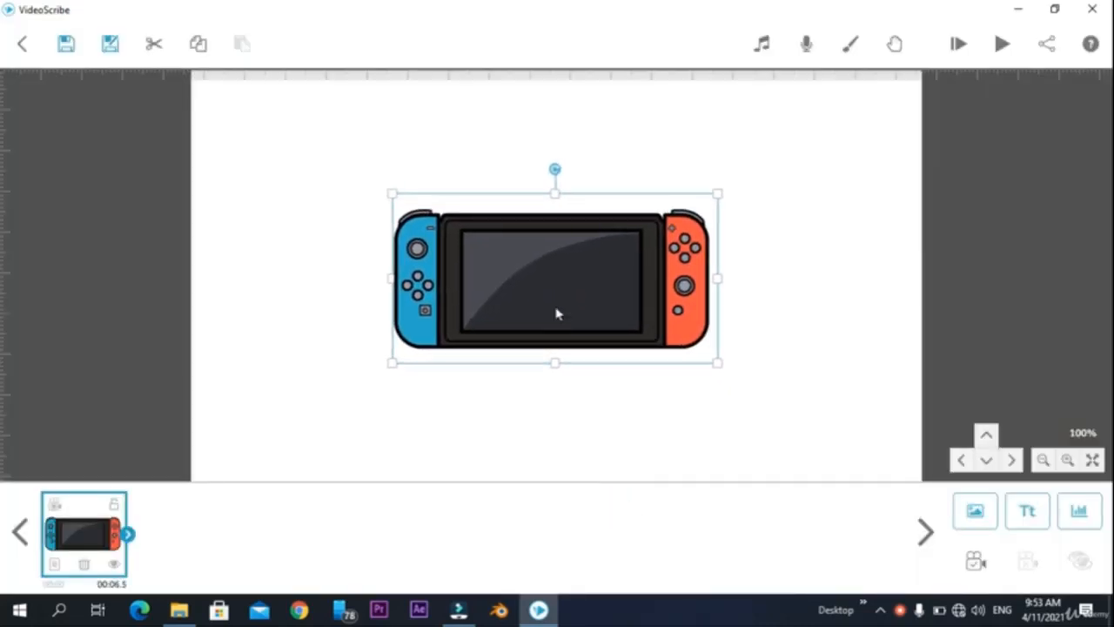
pyautogui.click(974, 511)
pyautogui.click(722, 183)
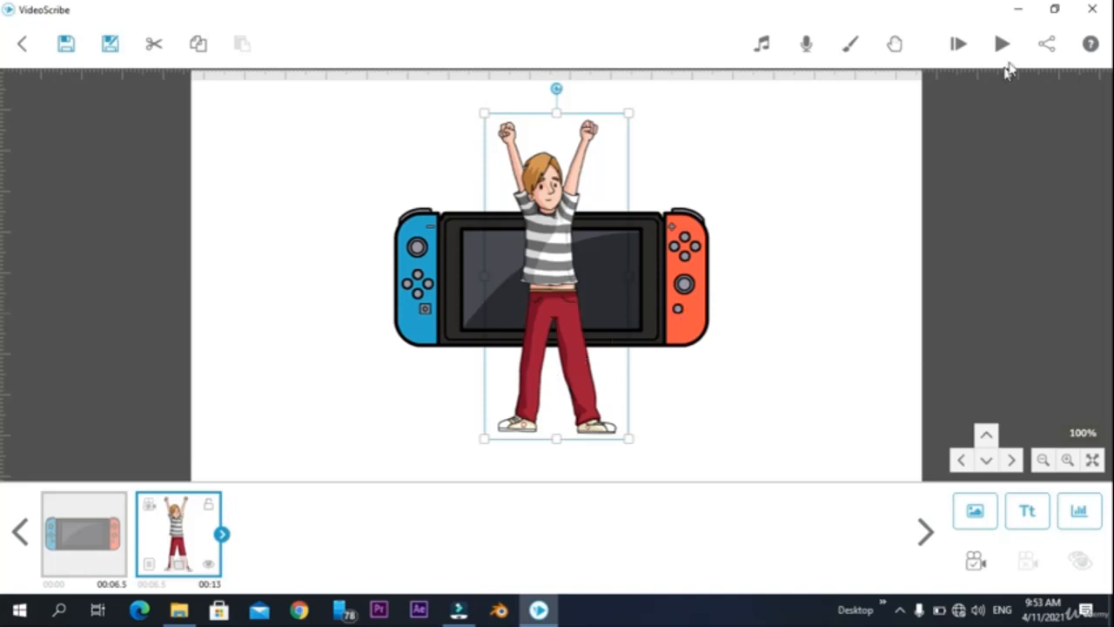
# Preview the console and boy animation from the start, then stop playback
pyautogui.click(959, 46)
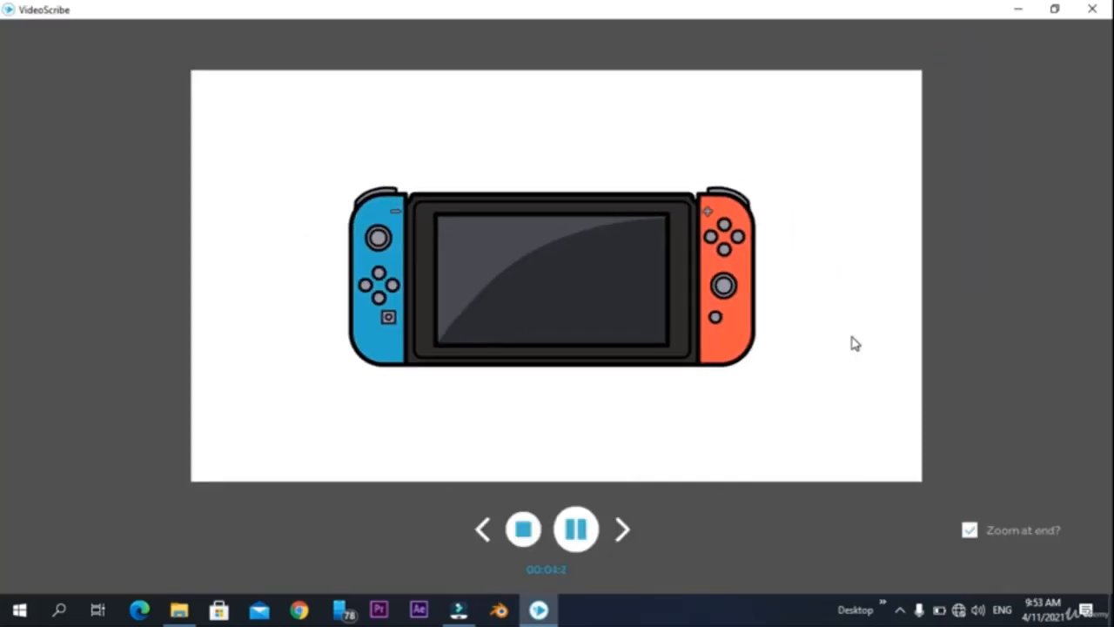
pyautogui.click(522, 543)
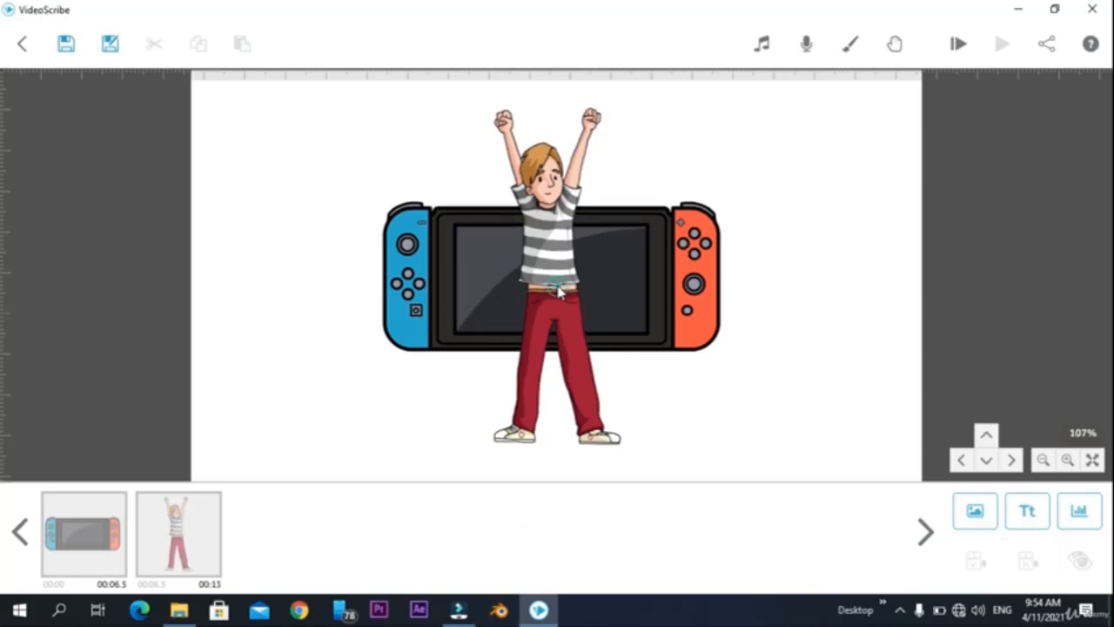
# Separate the overlapping images, placing the boy on the right of the canvas and the console on the left
pyautogui.moveTo(557, 288); pyautogui.dragTo(741, 286)
pyautogui.click(566, 251)
pyautogui.moveTo(742, 285); pyautogui.dragTo(822, 287)
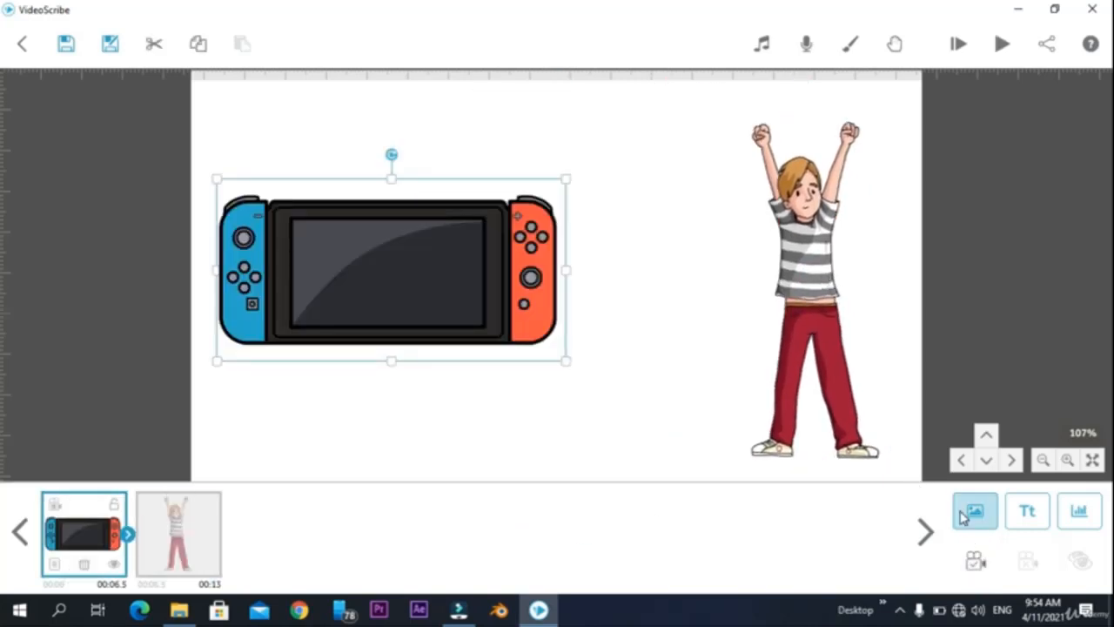
# Add the blue arrow image, shrink it to fit between the console and the boy, and preview the animation from the start
pyautogui.click(963, 511)
pyautogui.click(804, 503)
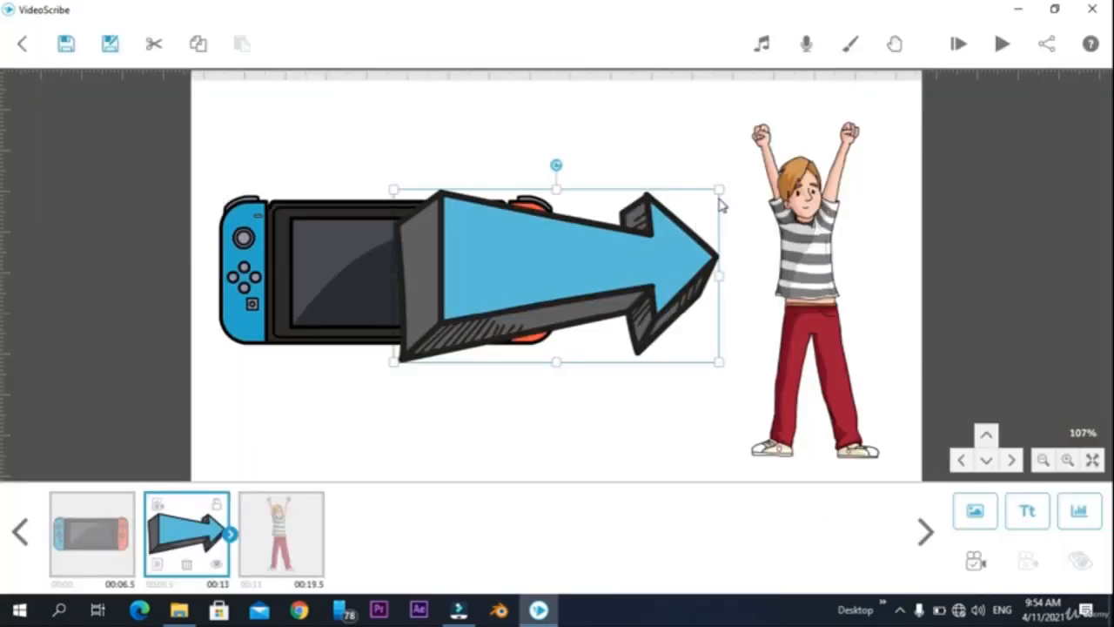
pyautogui.moveTo(719, 190); pyautogui.dragTo(634, 263)
pyautogui.moveTo(557, 259); pyautogui.dragTo(647, 270)
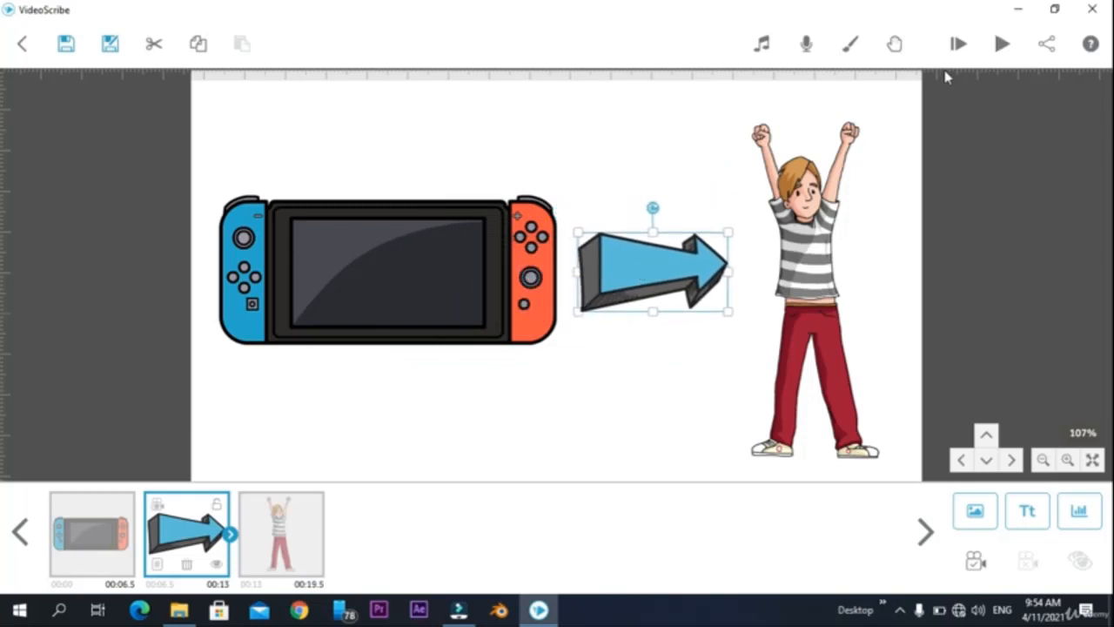
pyautogui.click(960, 45)
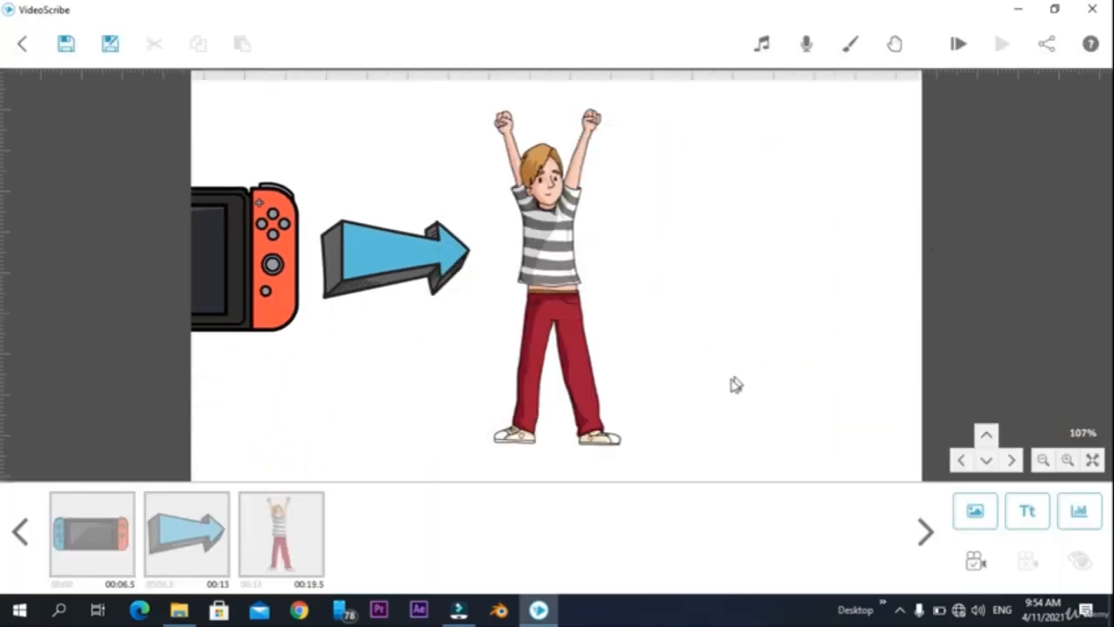
# Frame all three images in view and set the camera of the console, the arrow and the boy to this current position
pyautogui.click(310, 392)
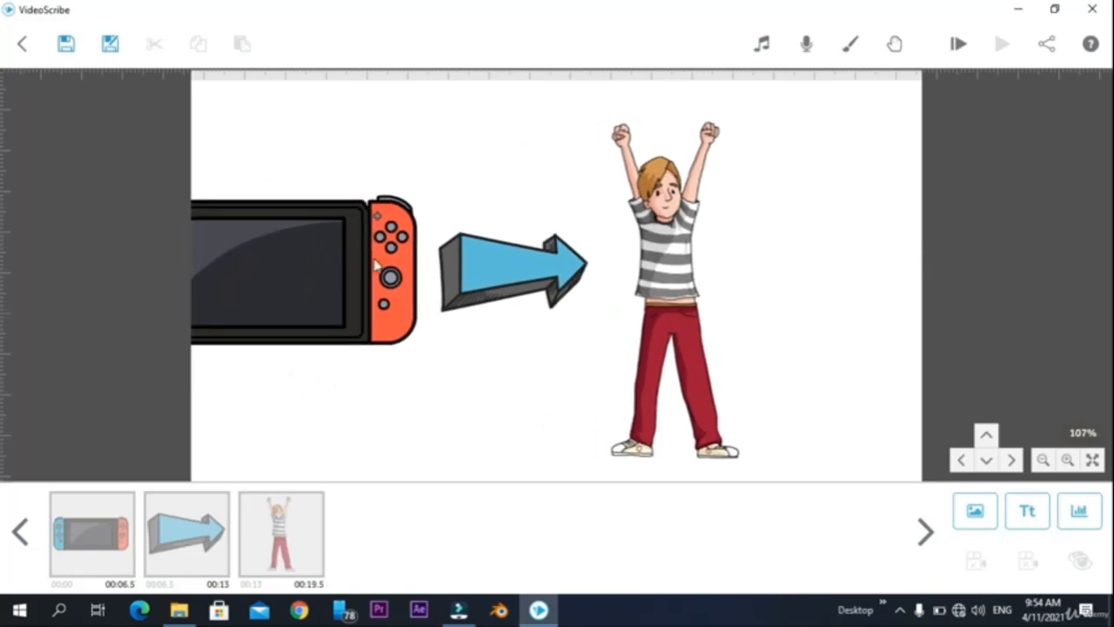
pyautogui.moveTo(480, 386); pyautogui.dragTo(621, 379)
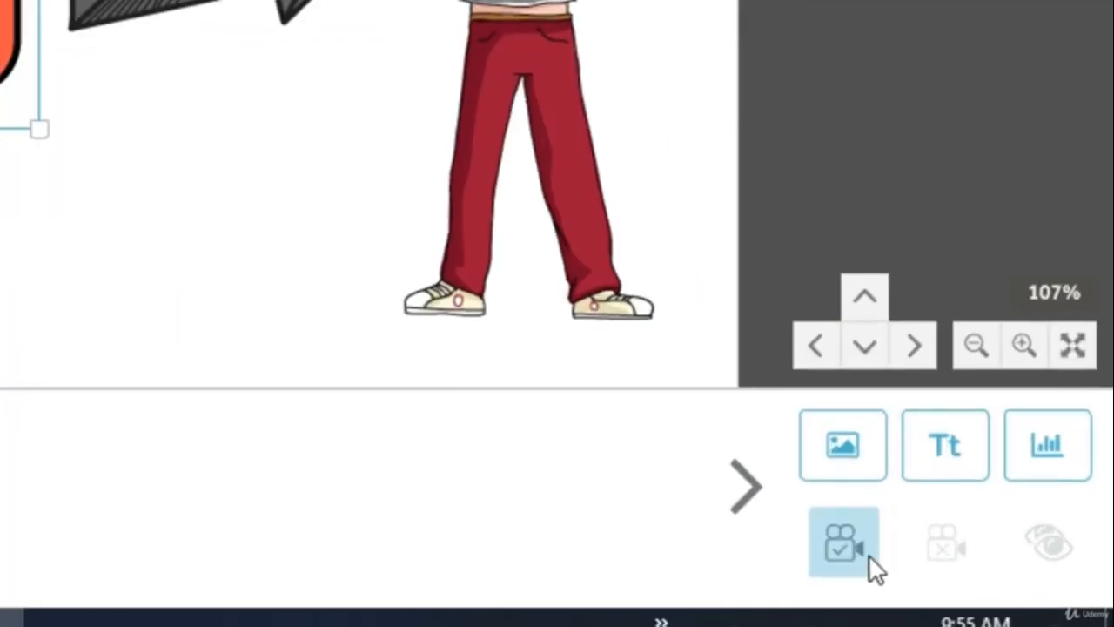
pyautogui.click(851, 562)
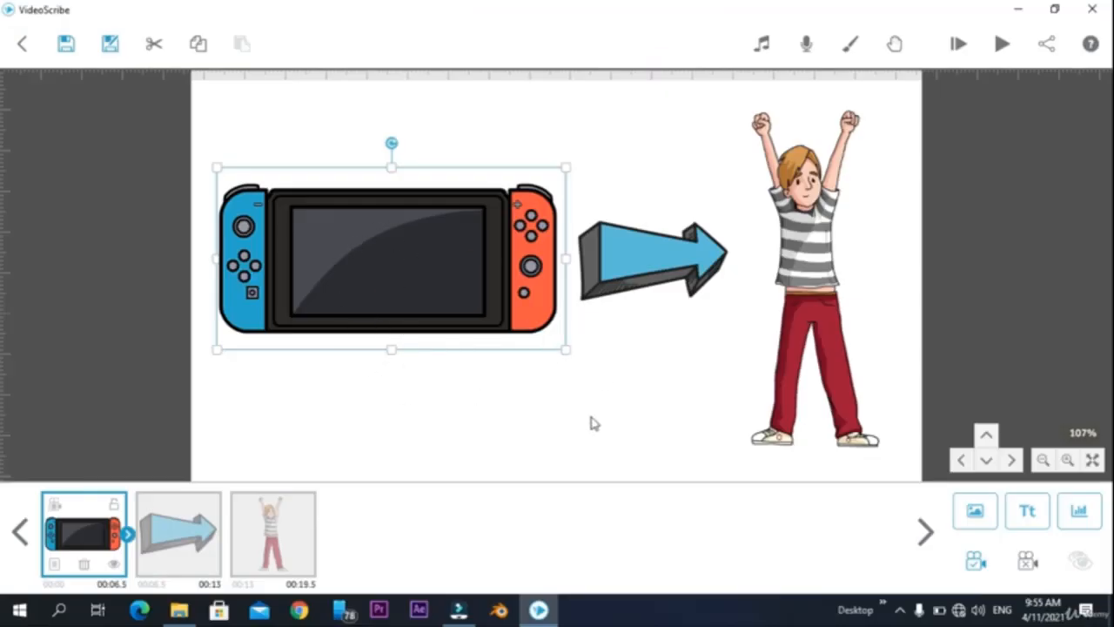
pyautogui.click(658, 257)
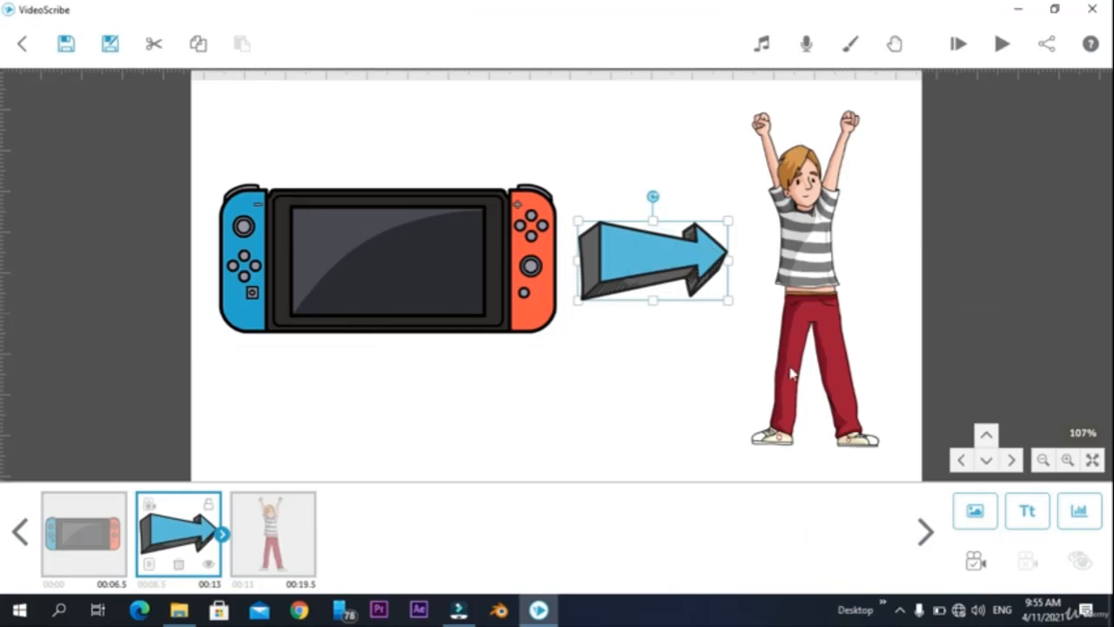
pyautogui.click(982, 564)
pyautogui.click(813, 309)
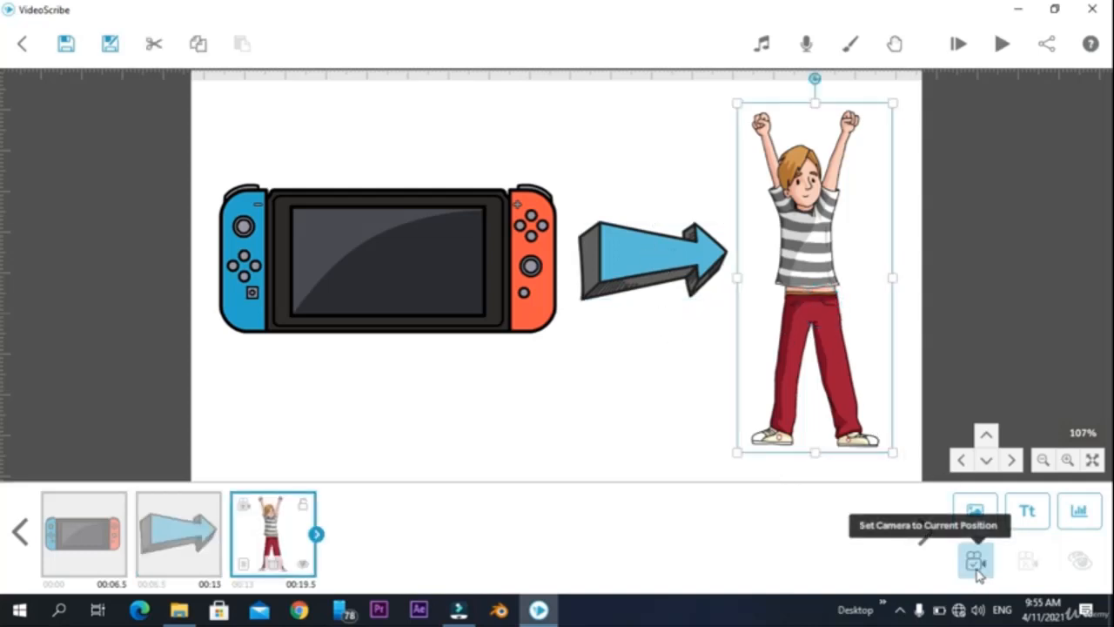
pyautogui.click(976, 564)
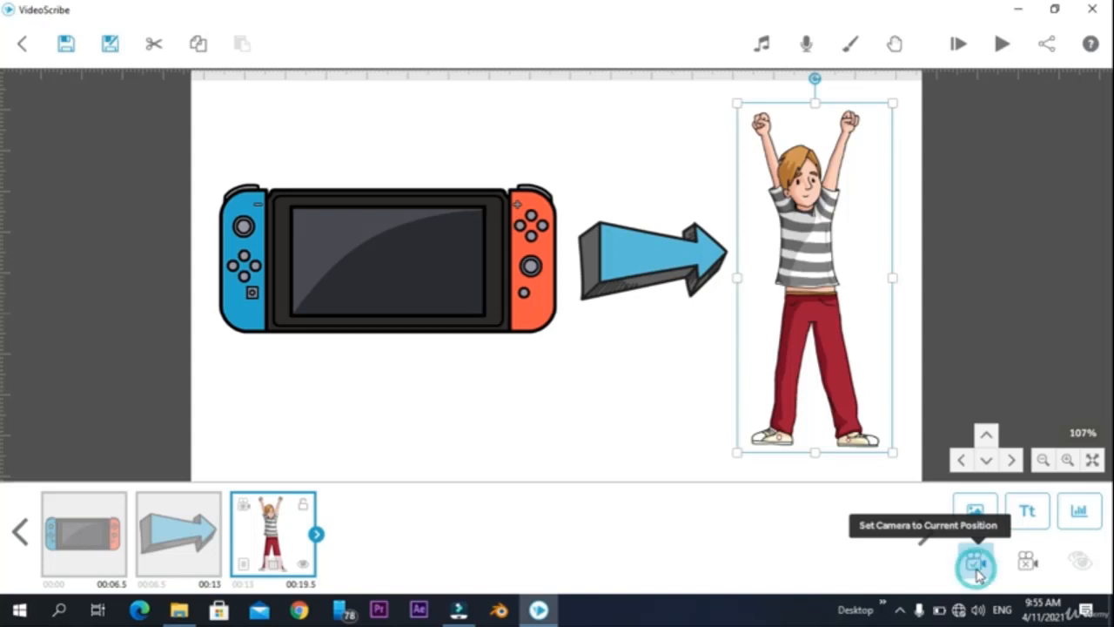
# Preview the animation with the shared camera position from the start, then stop playback
pyautogui.click(956, 43)
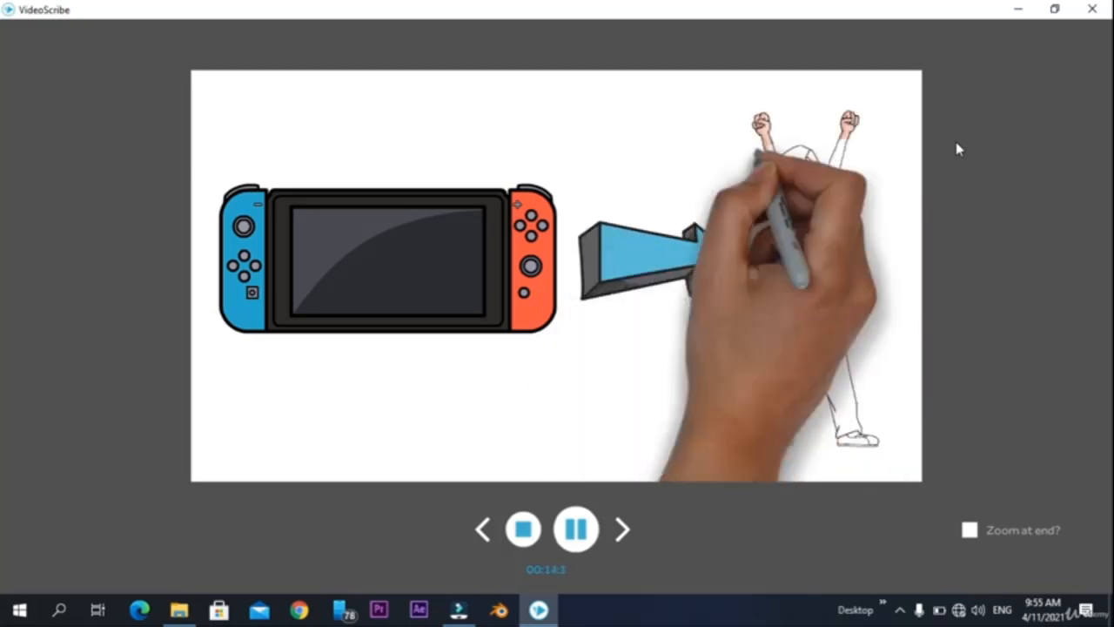
pyautogui.click(523, 528)
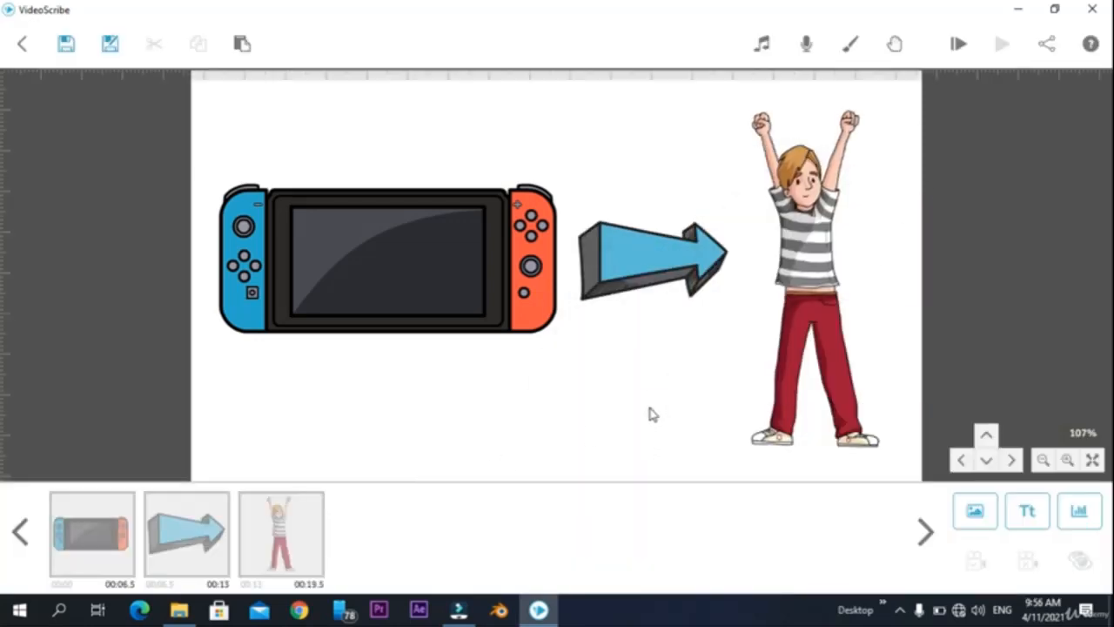
# Paste the "i am gamer" text and move it to an empty area of the canvas beyond the boy
pyautogui.moveTo(653, 415); pyautogui.dragTo(318, 410)
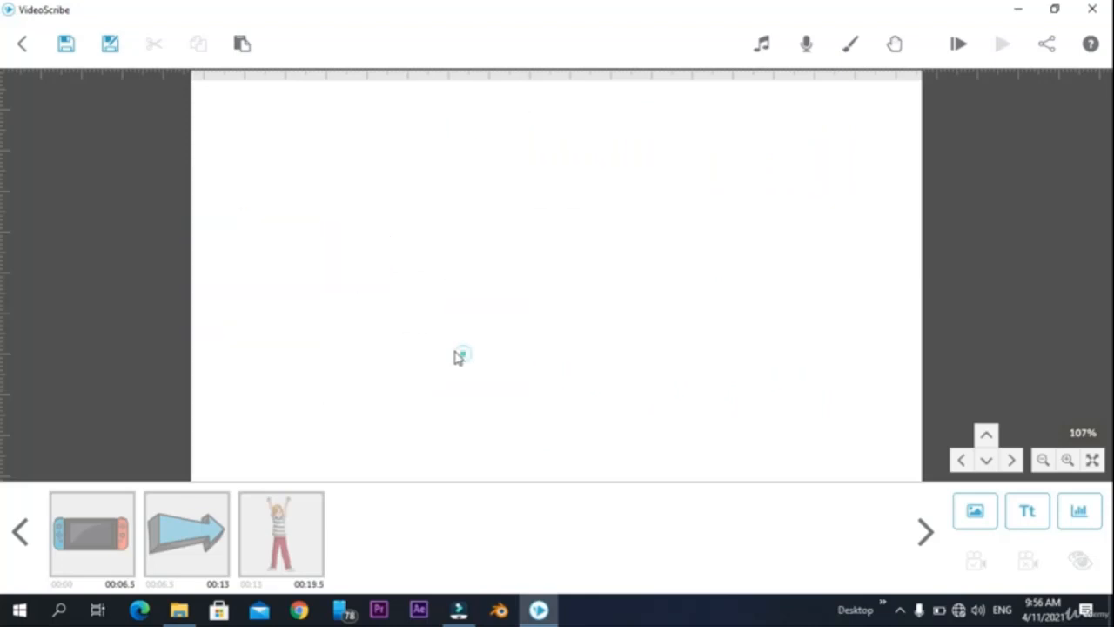
pyautogui.click(242, 44)
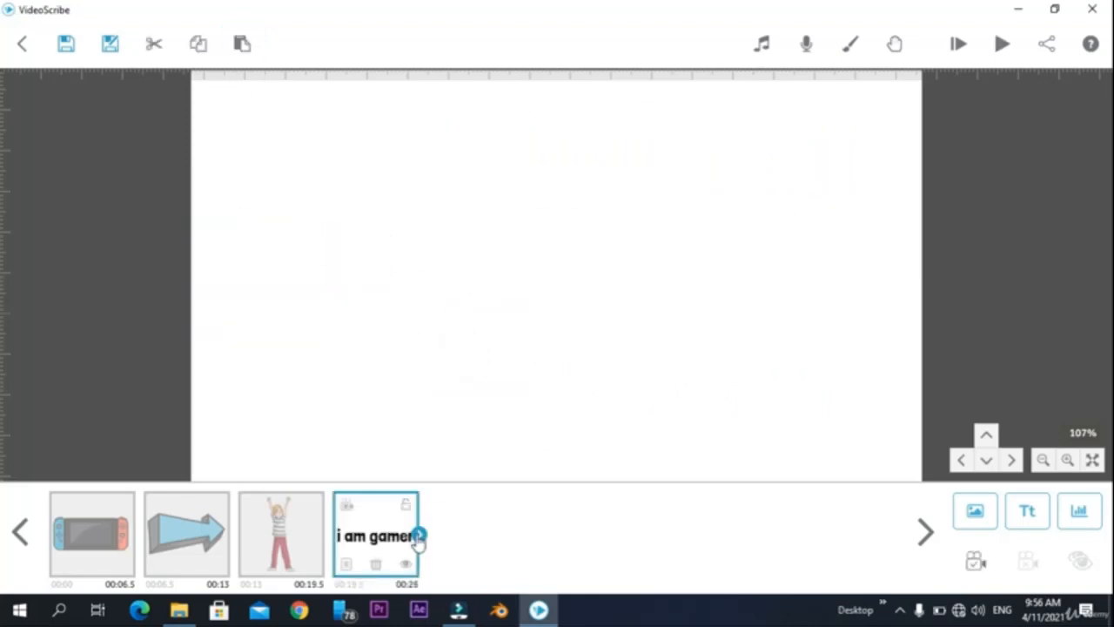
pyautogui.moveTo(461, 308); pyautogui.dragTo(883, 283)
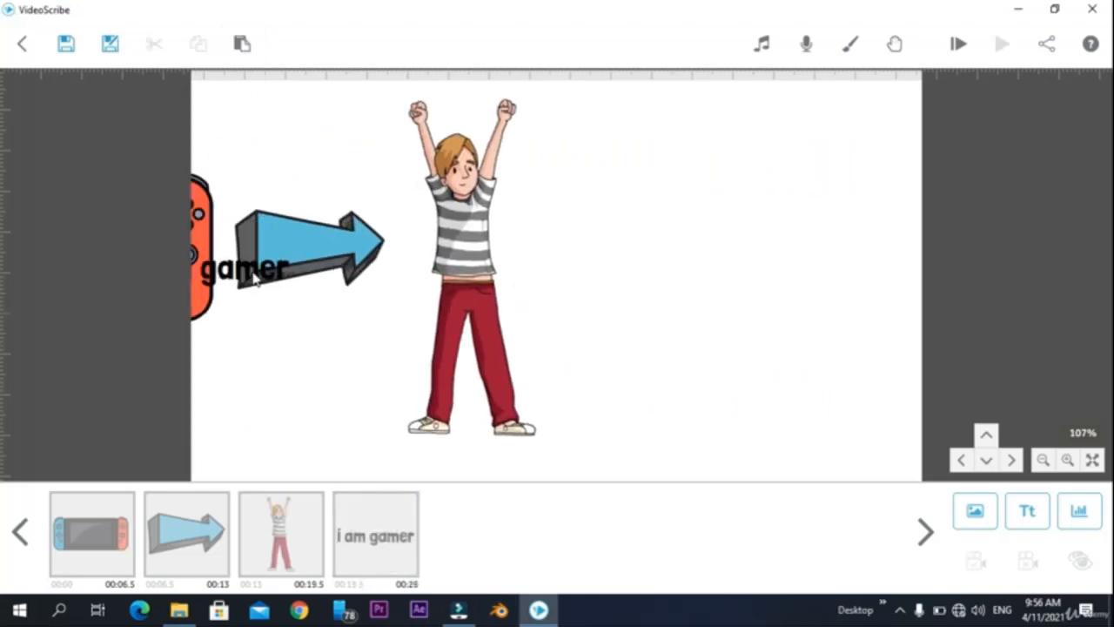
pyautogui.moveTo(257, 275); pyautogui.dragTo(912, 214)
pyautogui.click(802, 258)
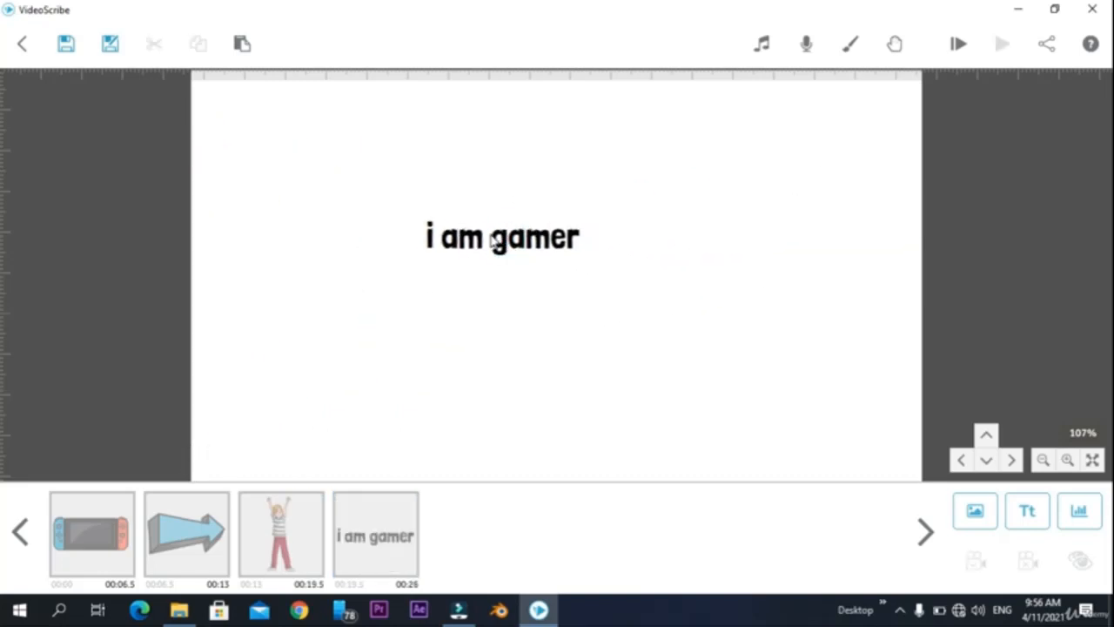
pyautogui.moveTo(500, 240); pyautogui.dragTo(368, 290)
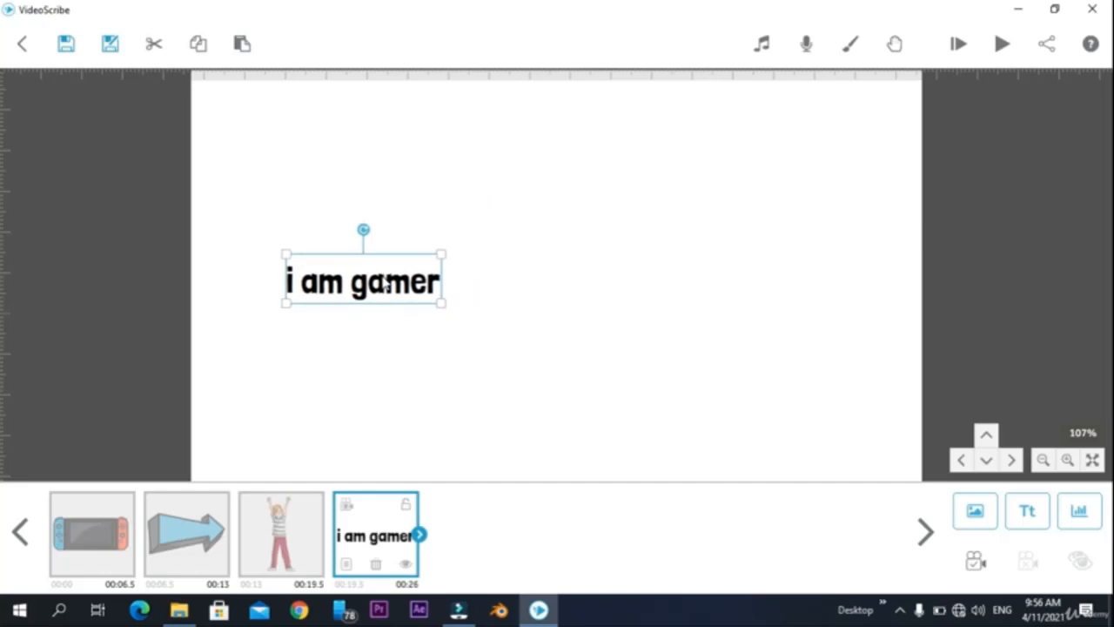
# Add the recently used image of the standing boy in red trousers alongside the "i am gamer" text
pyautogui.click(975, 519)
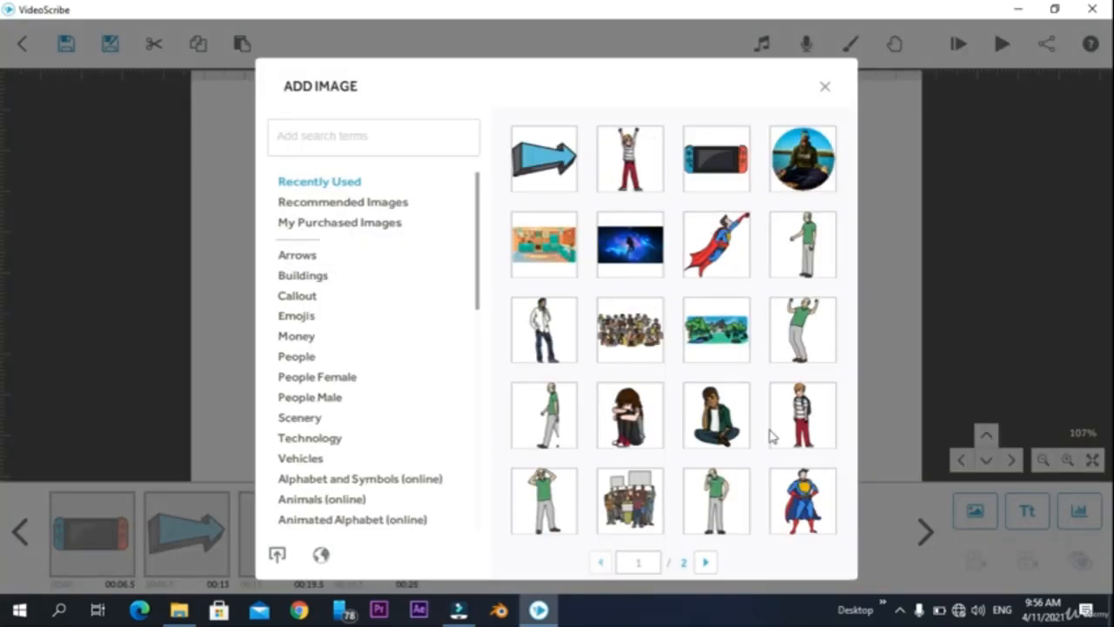
pyautogui.click(788, 419)
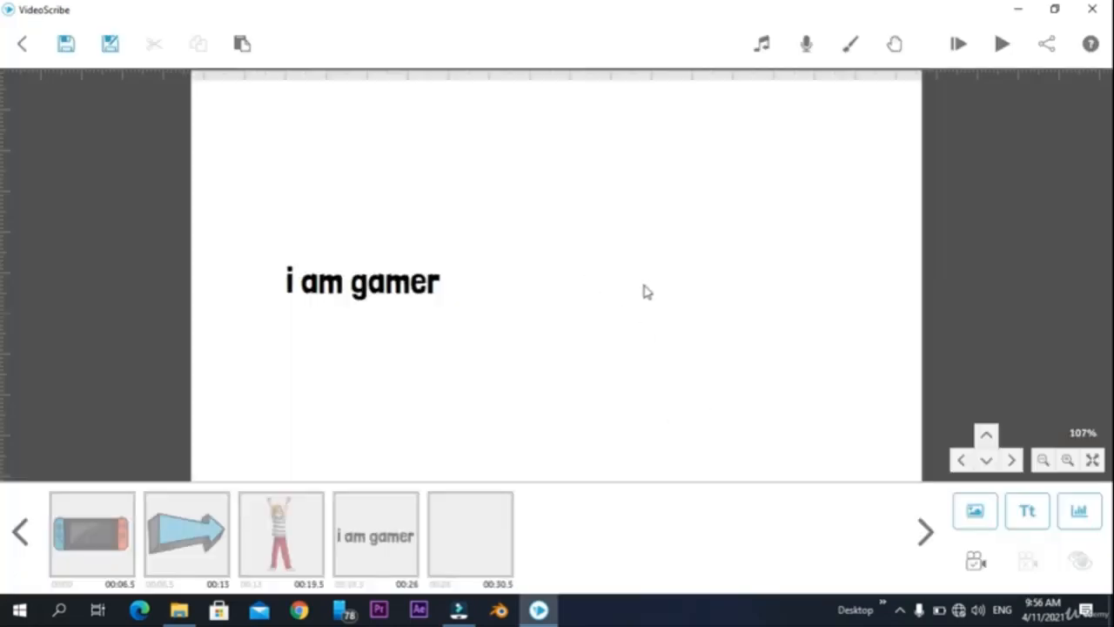
# Move the standing boy farther from the "i am gamer" text and preview the scene starting from the text
pyautogui.moveTo(588, 280); pyautogui.dragTo(731, 294)
pyautogui.click(389, 539)
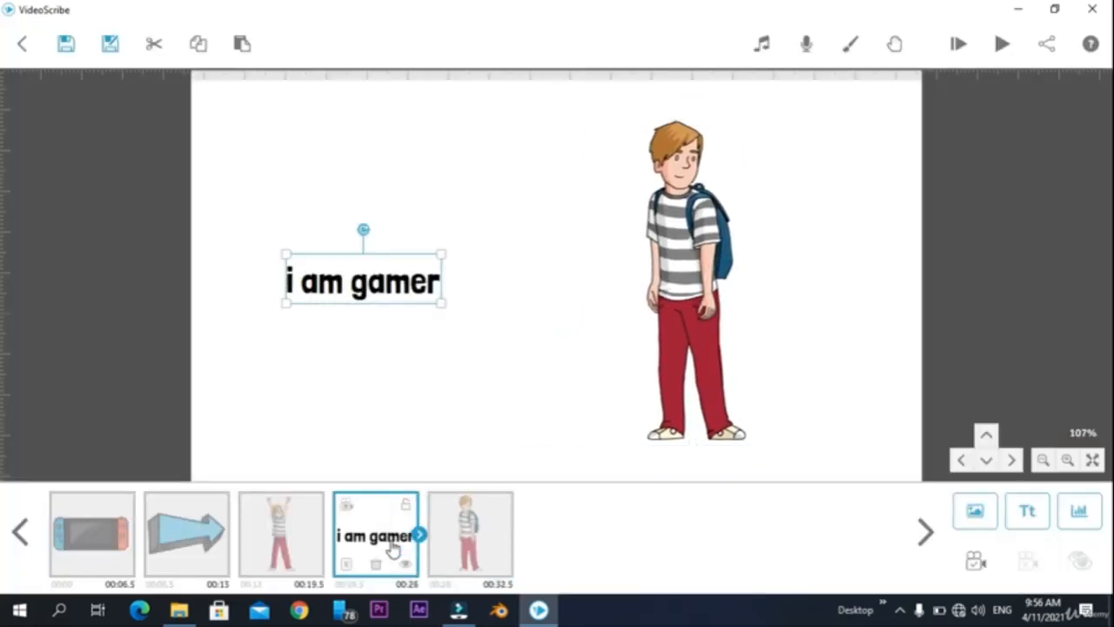
pyautogui.click(997, 44)
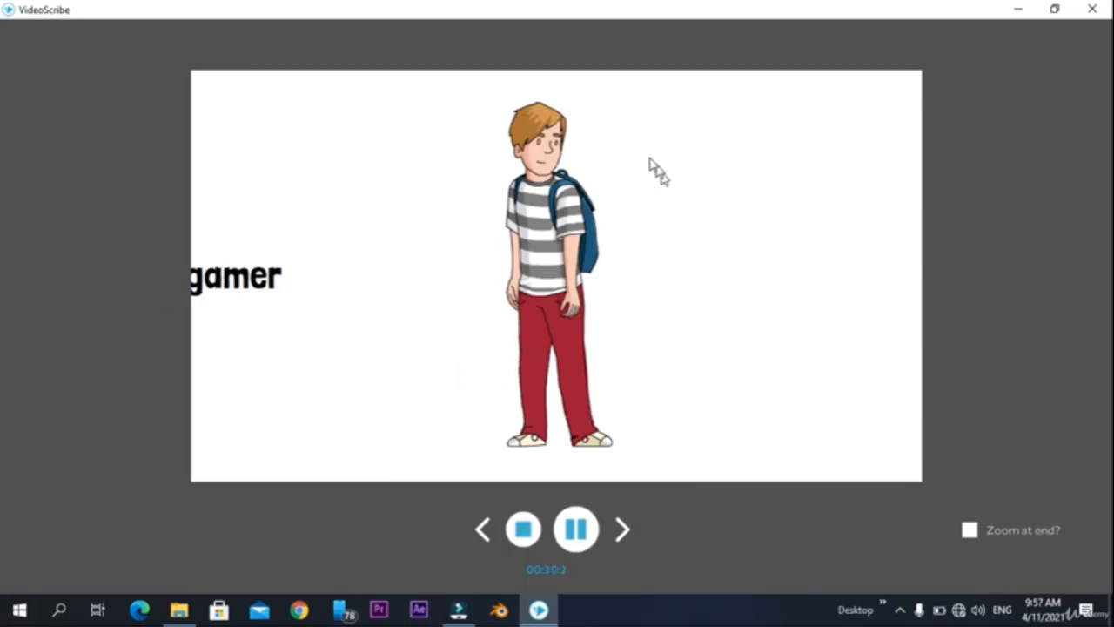
pyautogui.click(523, 531)
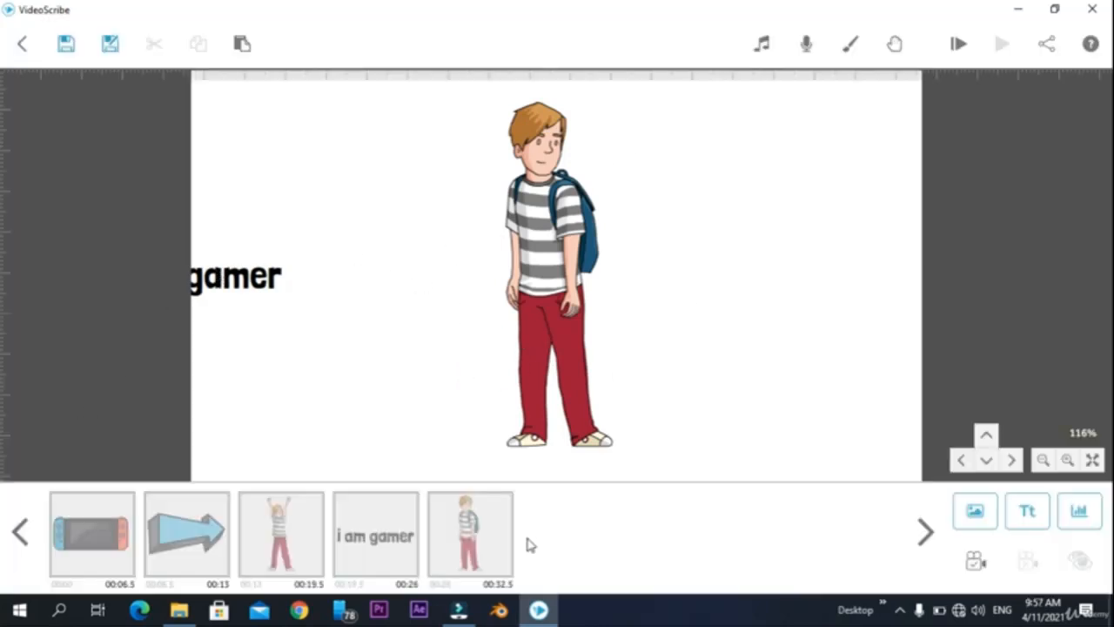
# Frame the text and the standing boy together and set the camera of both elements to this current position
pyautogui.click(396, 346)
pyautogui.click(393, 344)
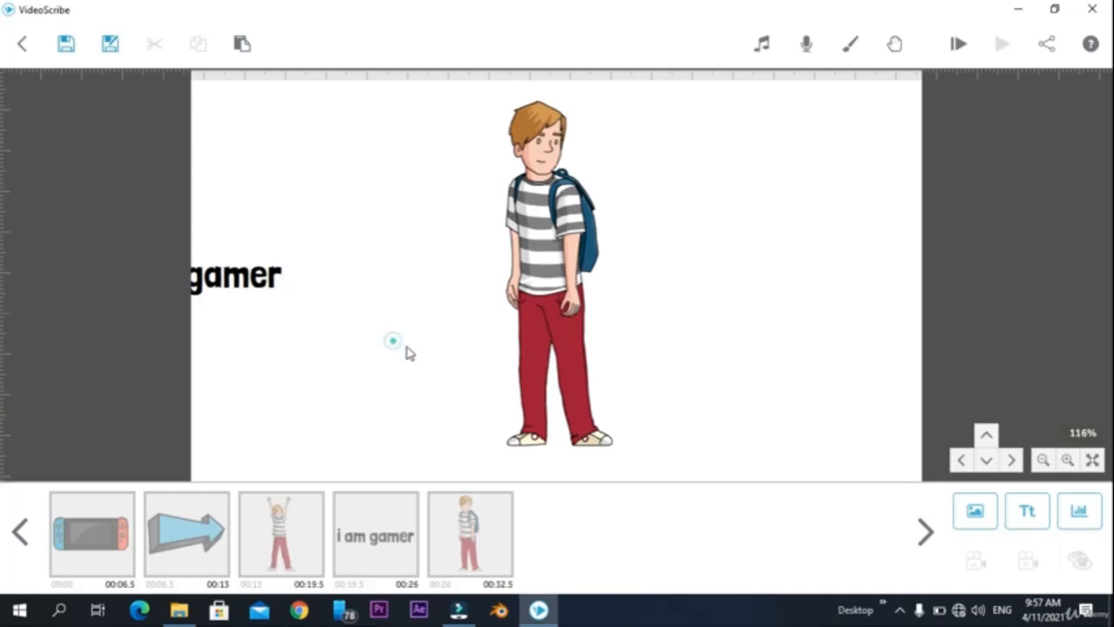
pyautogui.press('Left')
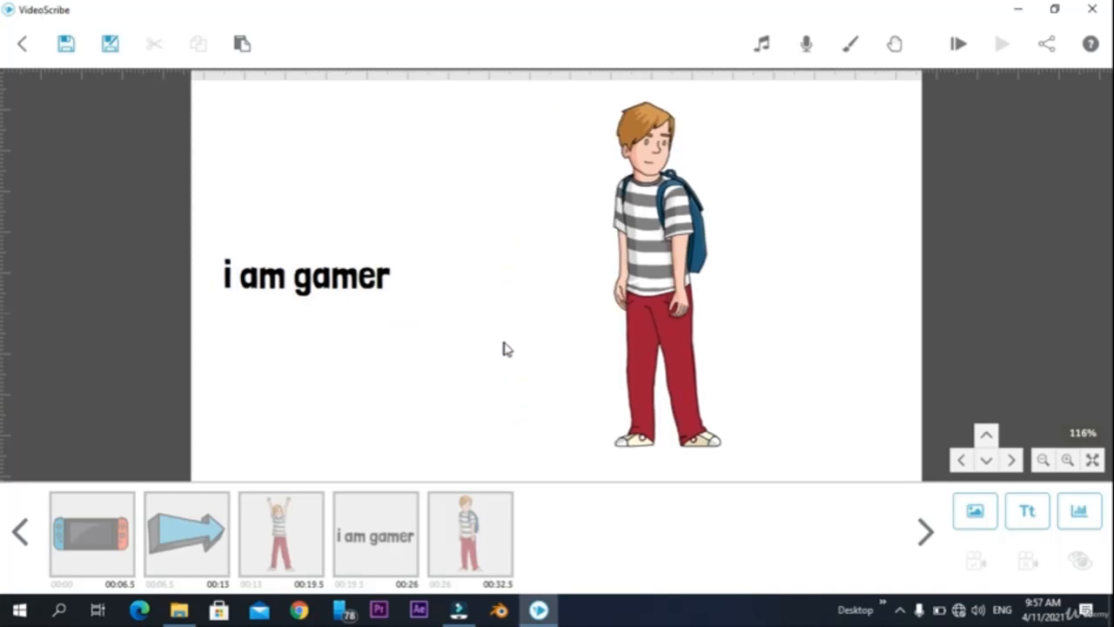
pyautogui.moveTo(503, 348); pyautogui.dragTo(519, 349)
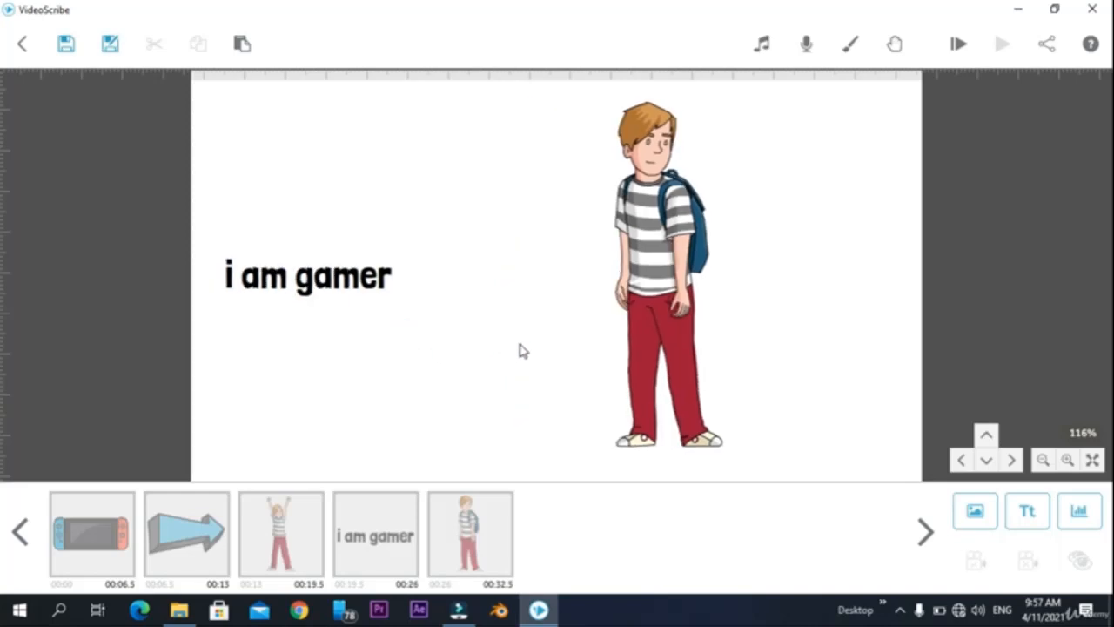
pyautogui.click(354, 294)
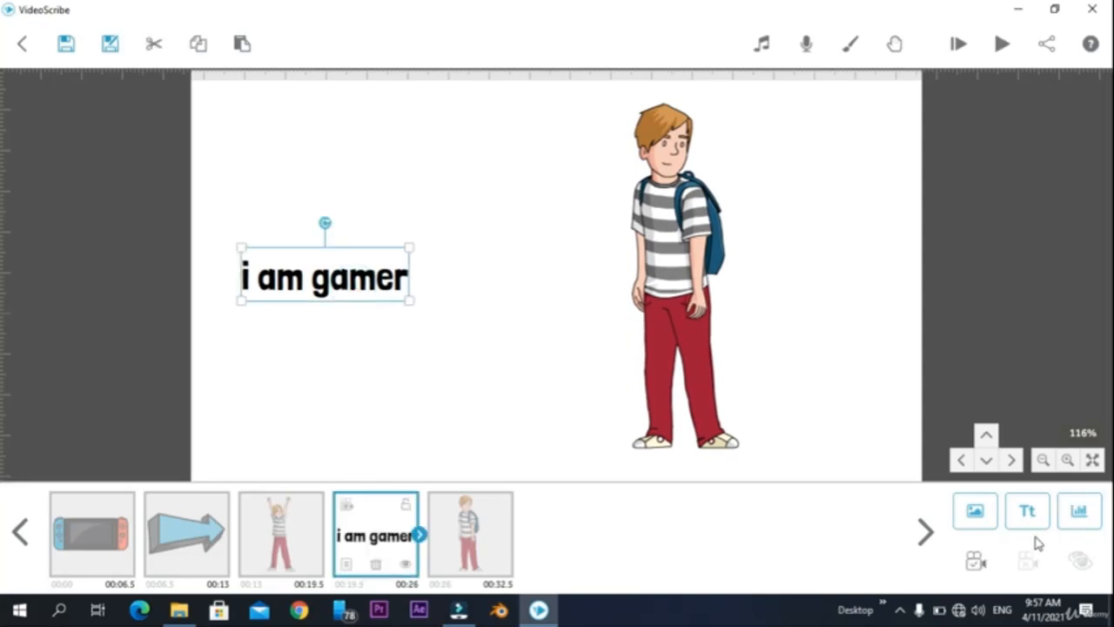
pyautogui.click(974, 561)
pyautogui.click(712, 323)
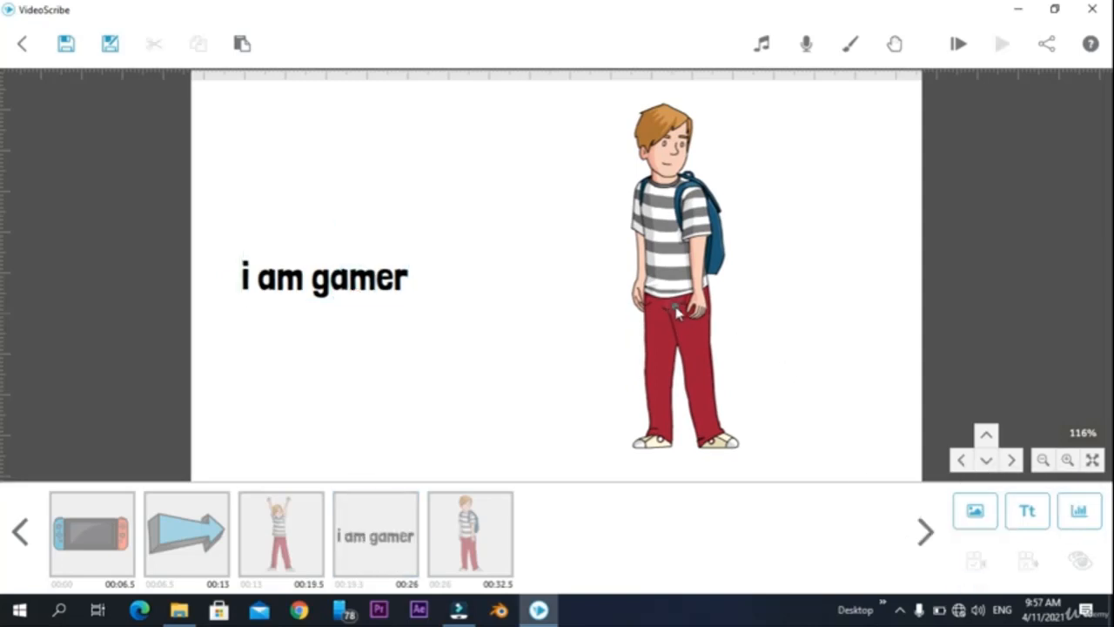
pyautogui.click(978, 566)
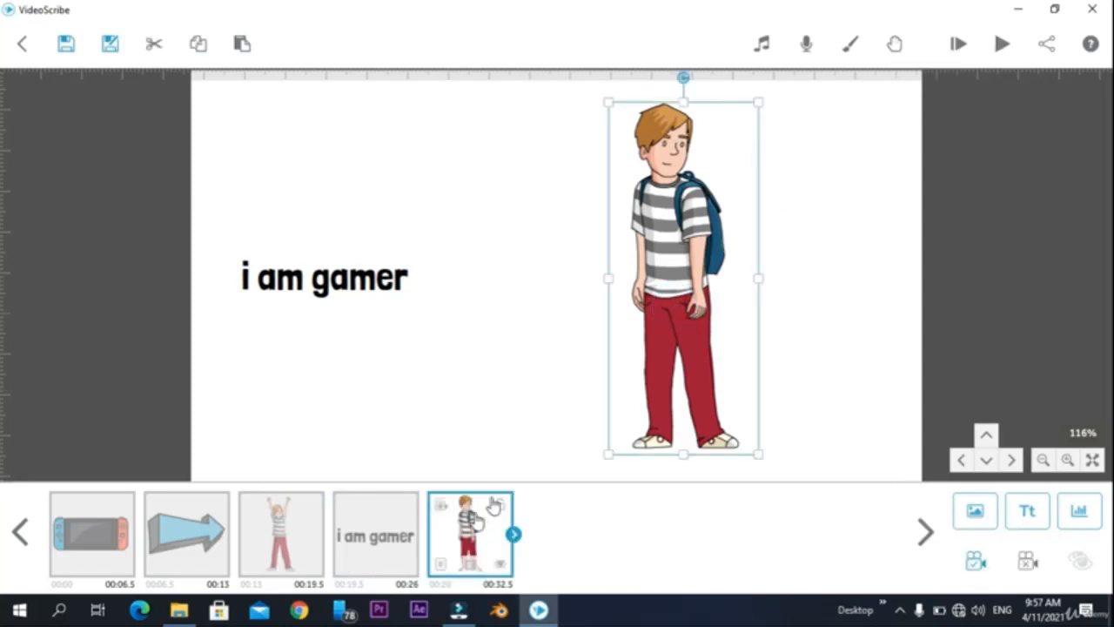
# Preview the scene from the "i am gamer" text with the shared camera position, and stop playback
pyautogui.click(348, 518)
pyautogui.click(998, 46)
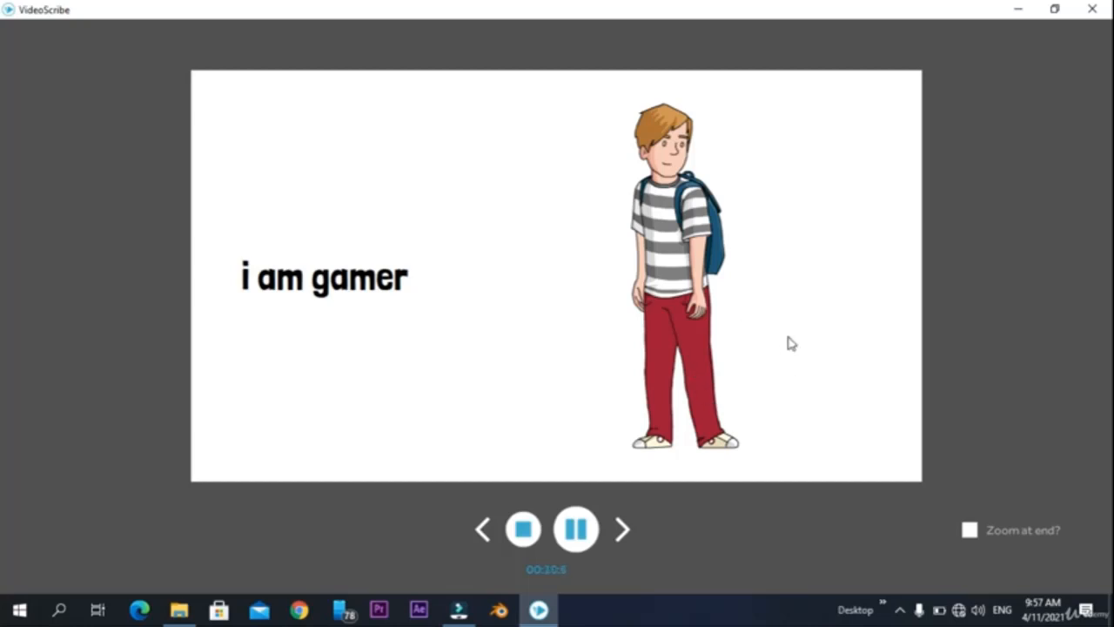
pyautogui.click(524, 529)
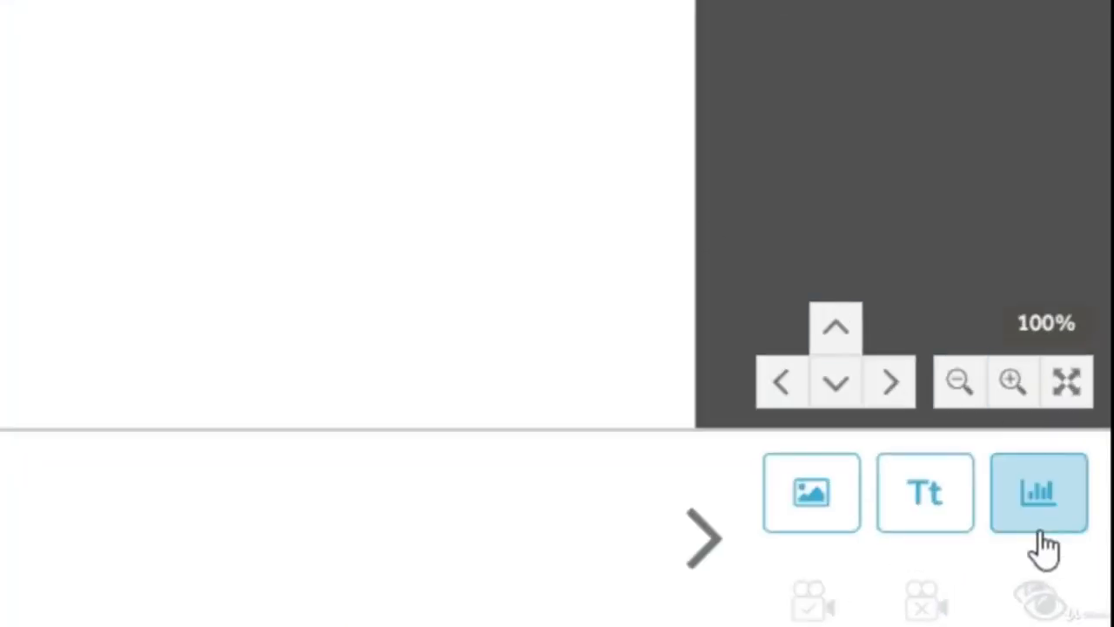
# Start a new bar chart with the labels jan,feb,march and the data values 5000,5500,4900
pyautogui.click(1049, 509)
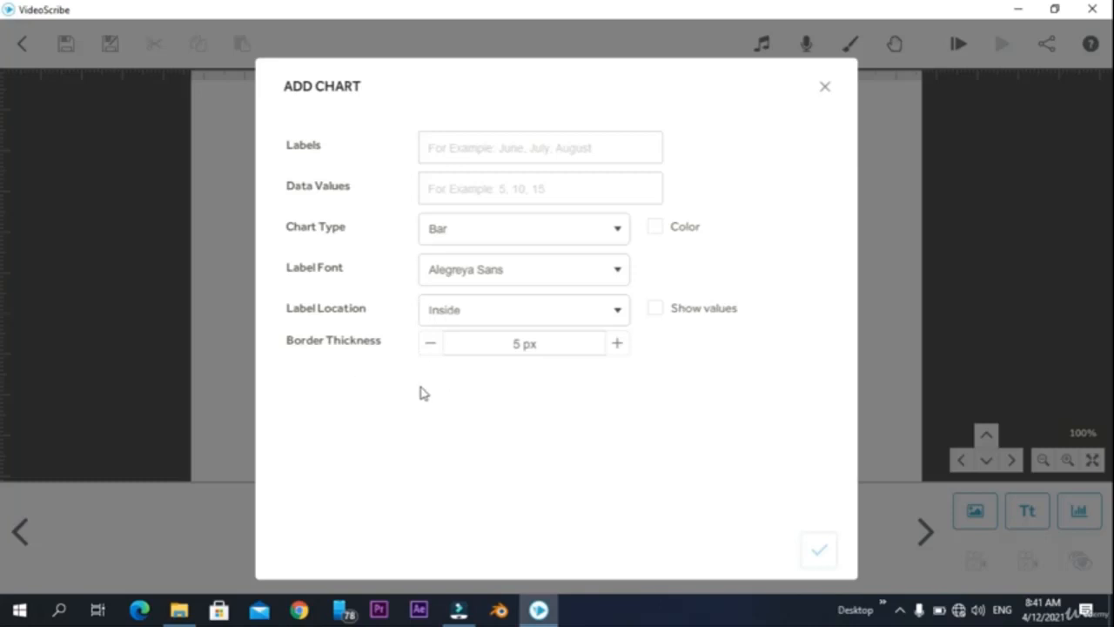
pyautogui.click(525, 154)
pyautogui.write('jan,feb,march')
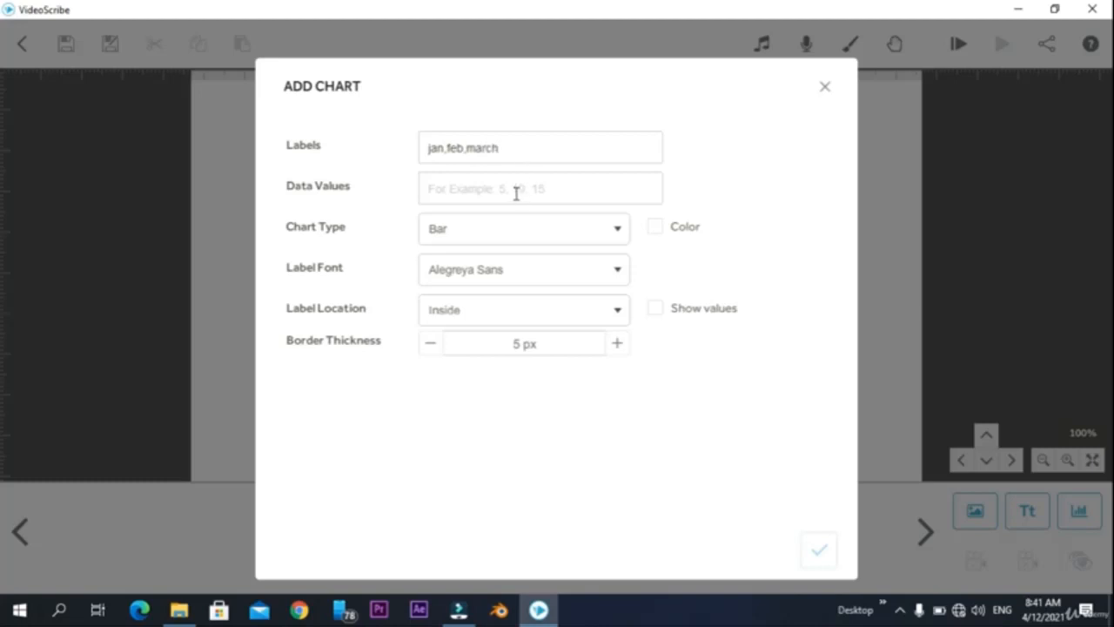
pyautogui.click(516, 193)
pyautogui.write('5000,')
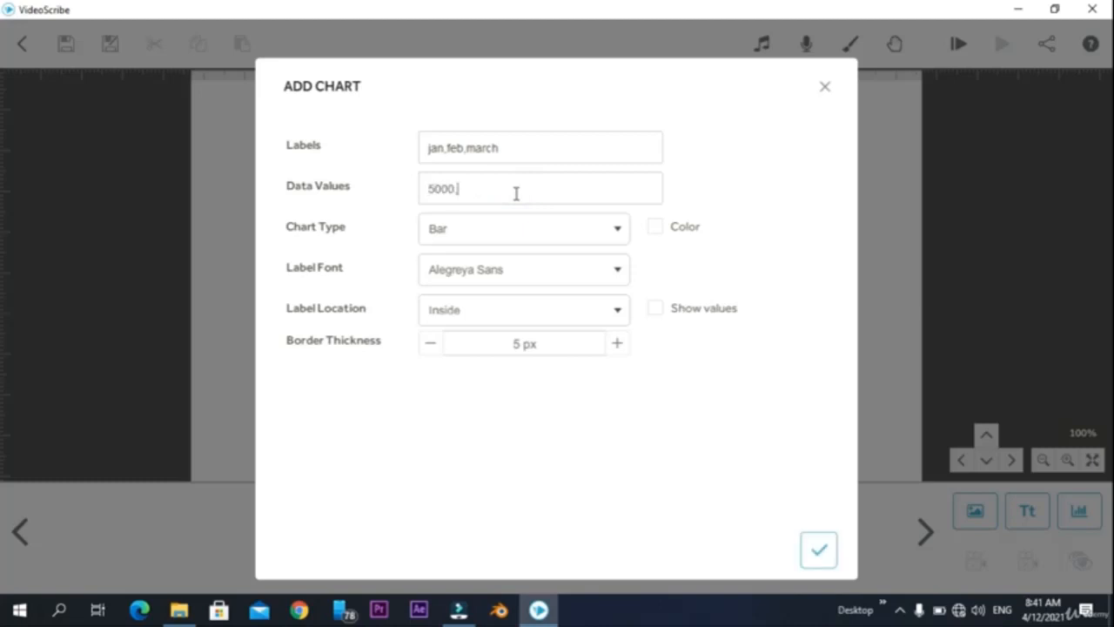
pyautogui.write('5500,4900')
# Enable color for the bar chart and set its label font to Rubik
pyautogui.click(655, 229)
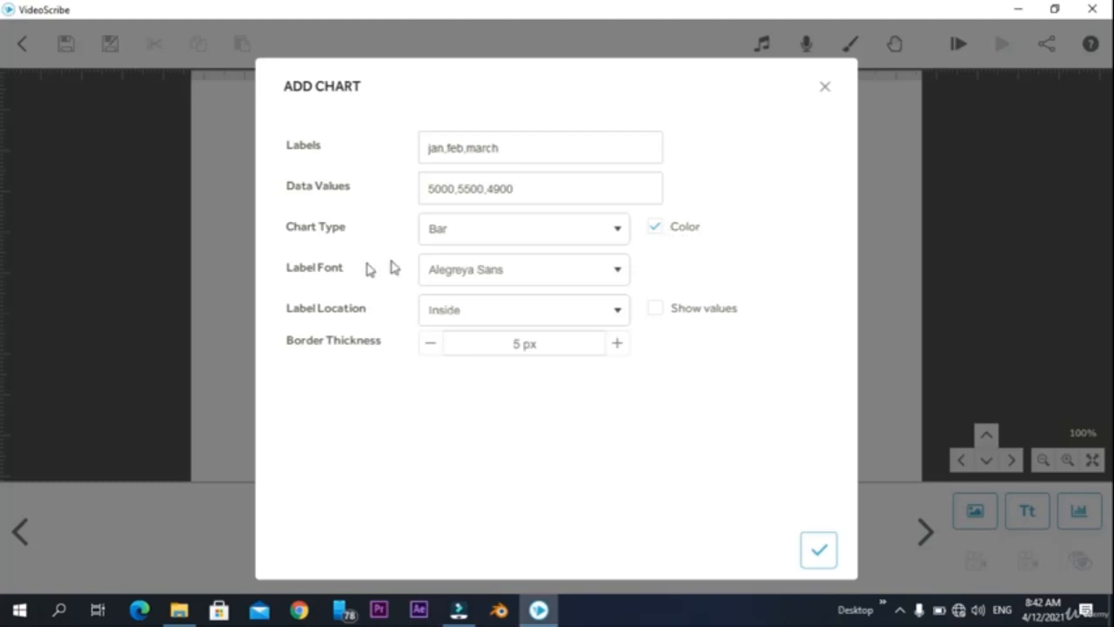
pyautogui.click(526, 270)
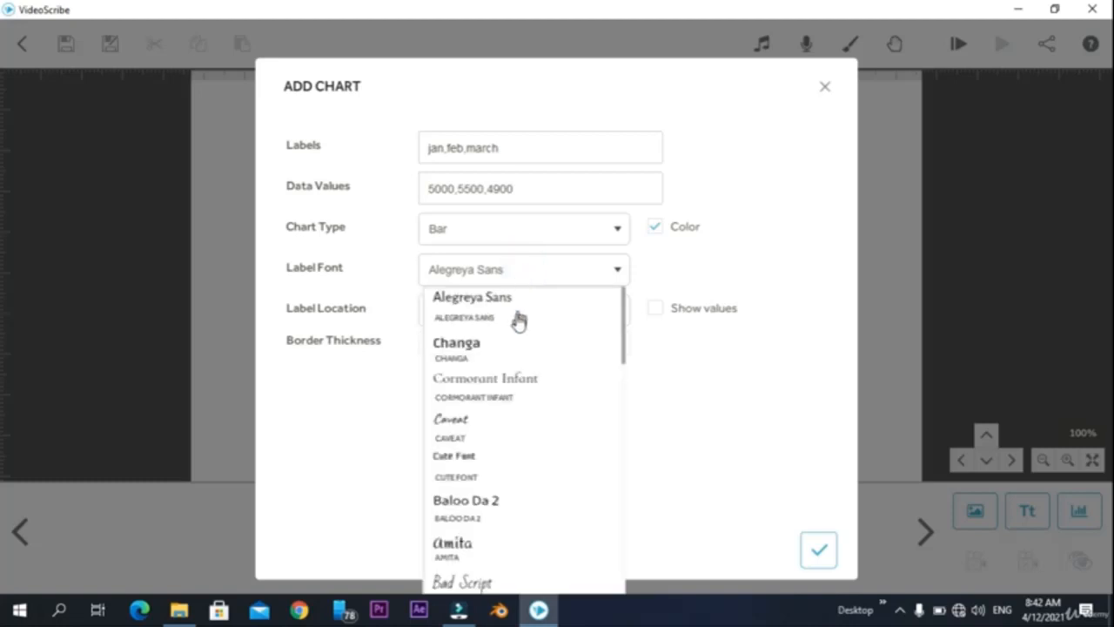
pyautogui.scroll(-7, 470, 412)
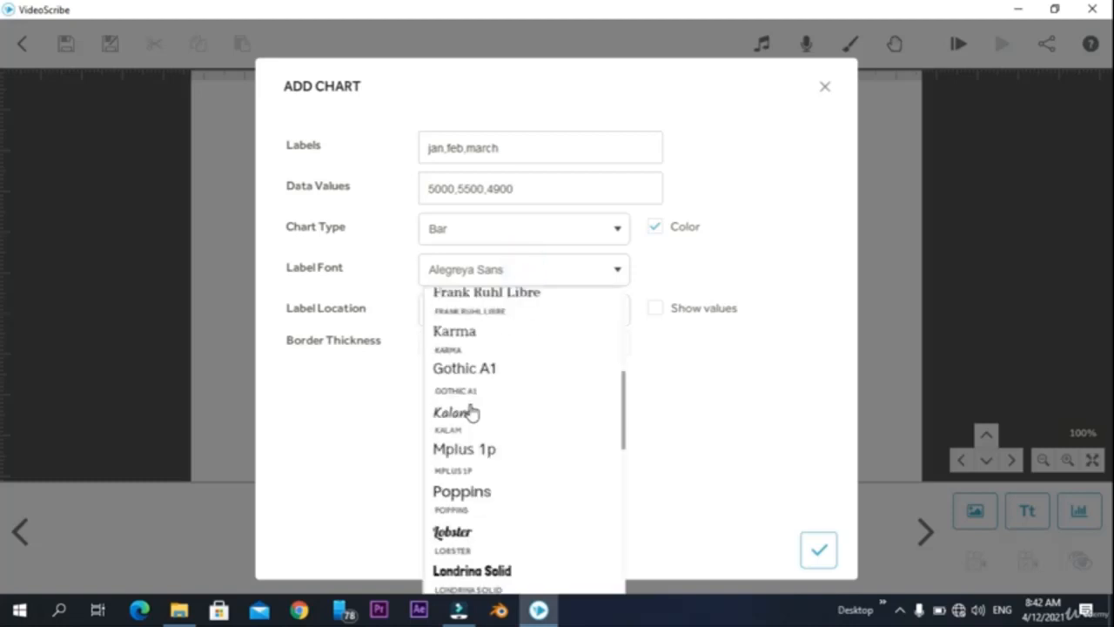
pyautogui.scroll(-6, 470, 412)
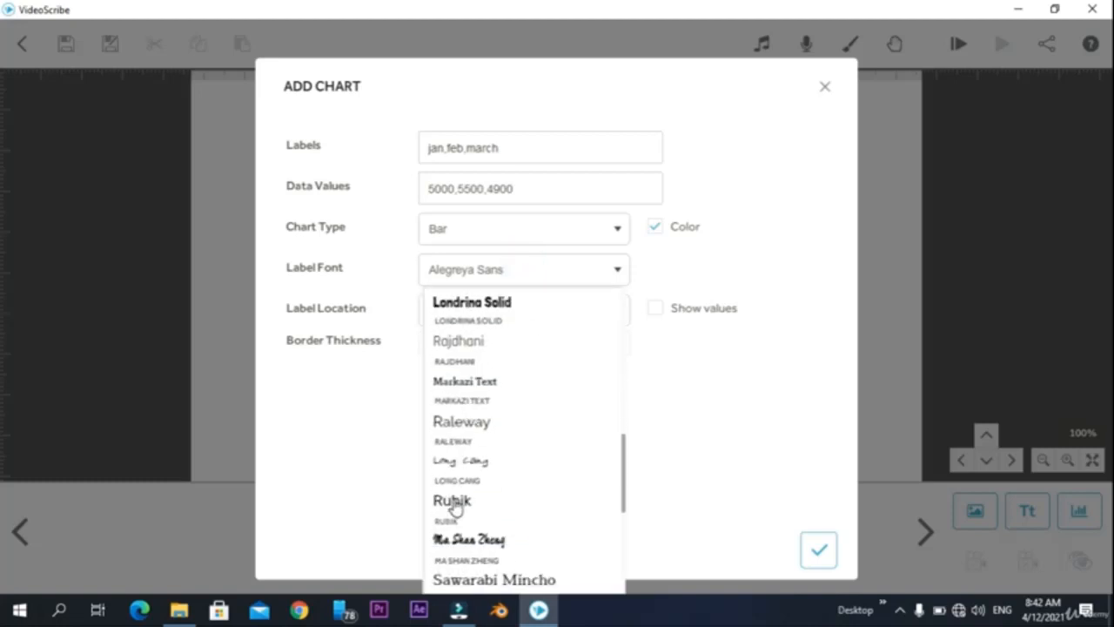
pyautogui.click(452, 502)
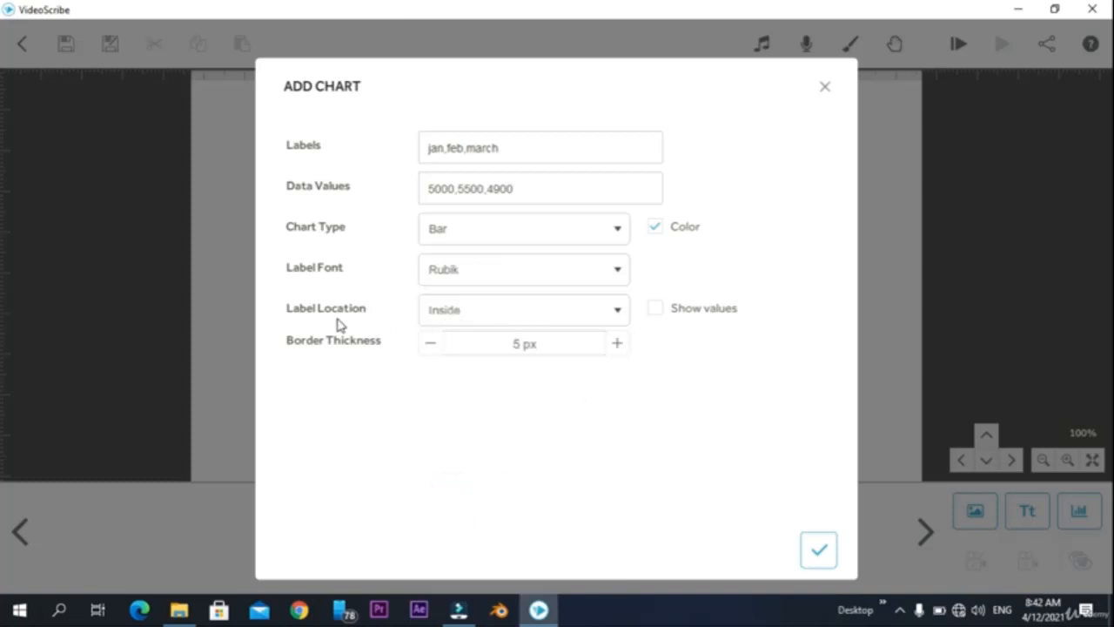
# Keep the labels inside, show the values, increase the border thickness by two steps and insert the bar chart
pyautogui.click(478, 313)
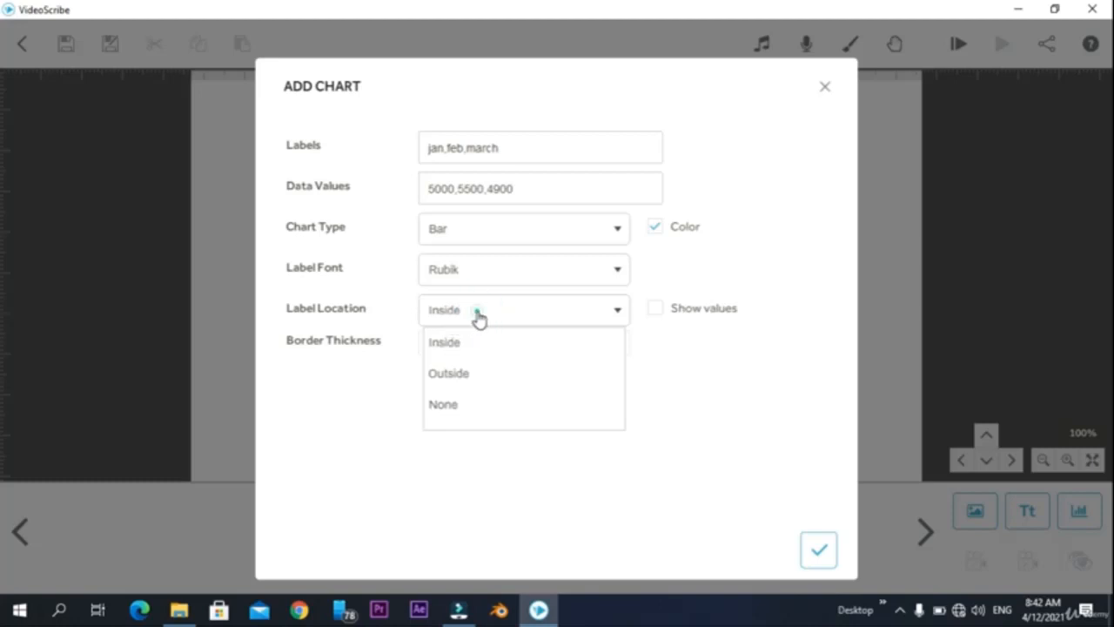
pyautogui.click(479, 315)
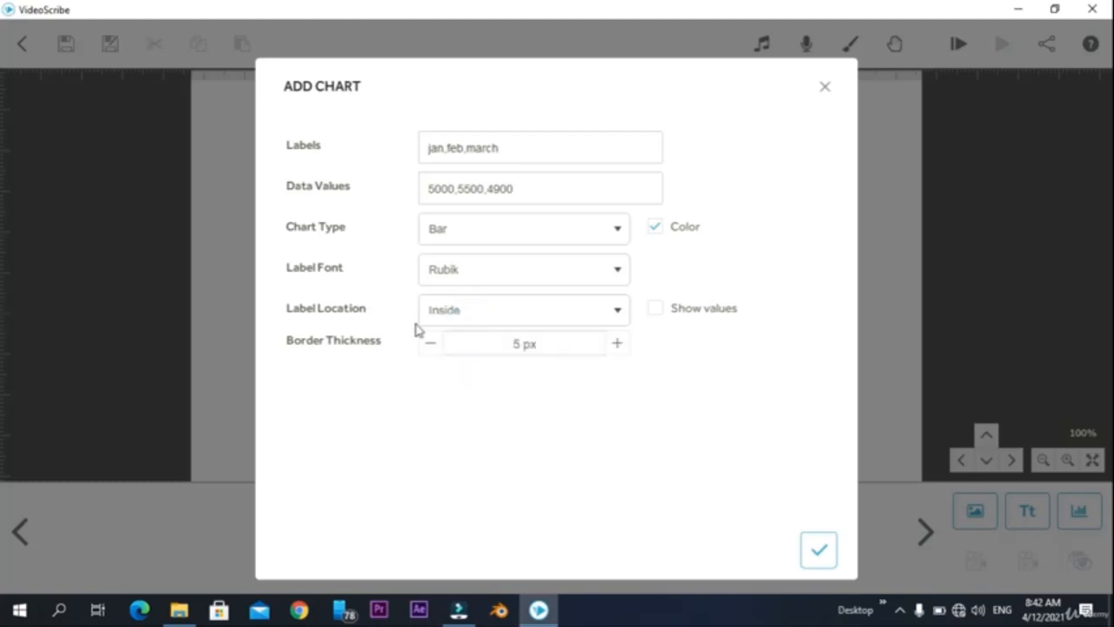
pyautogui.click(701, 312)
pyautogui.click(621, 348)
pyautogui.click(621, 348)
pyautogui.click(815, 549)
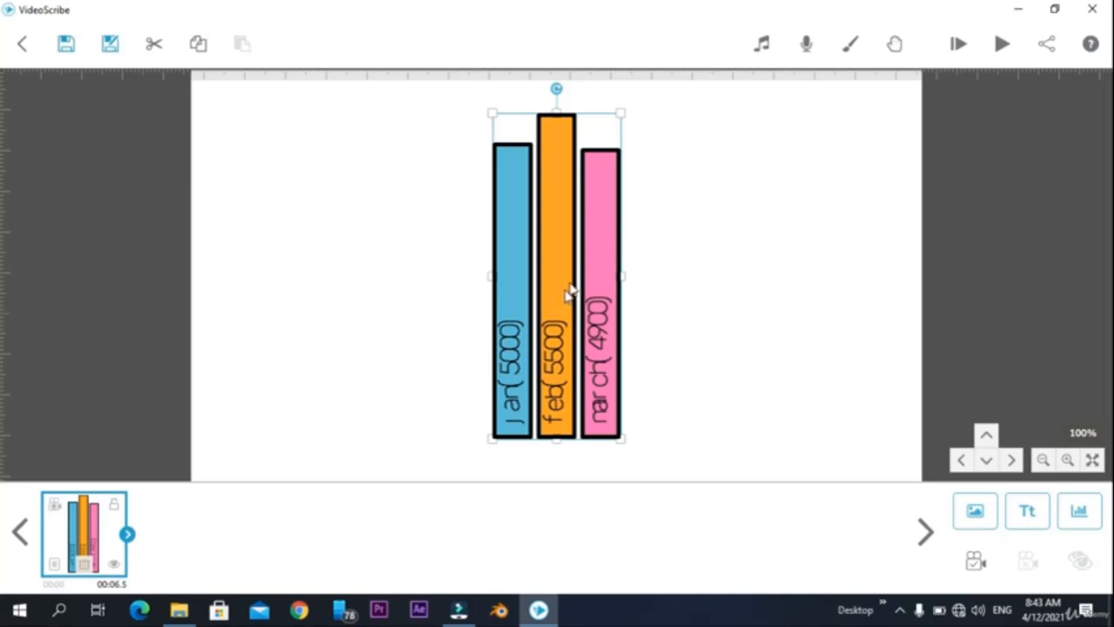
# Rotate the bar chart about a quarter turn clockwise so its bars lie horizontally, and enlarge it
pyautogui.moveTo(557, 90); pyautogui.dragTo(691, 288)
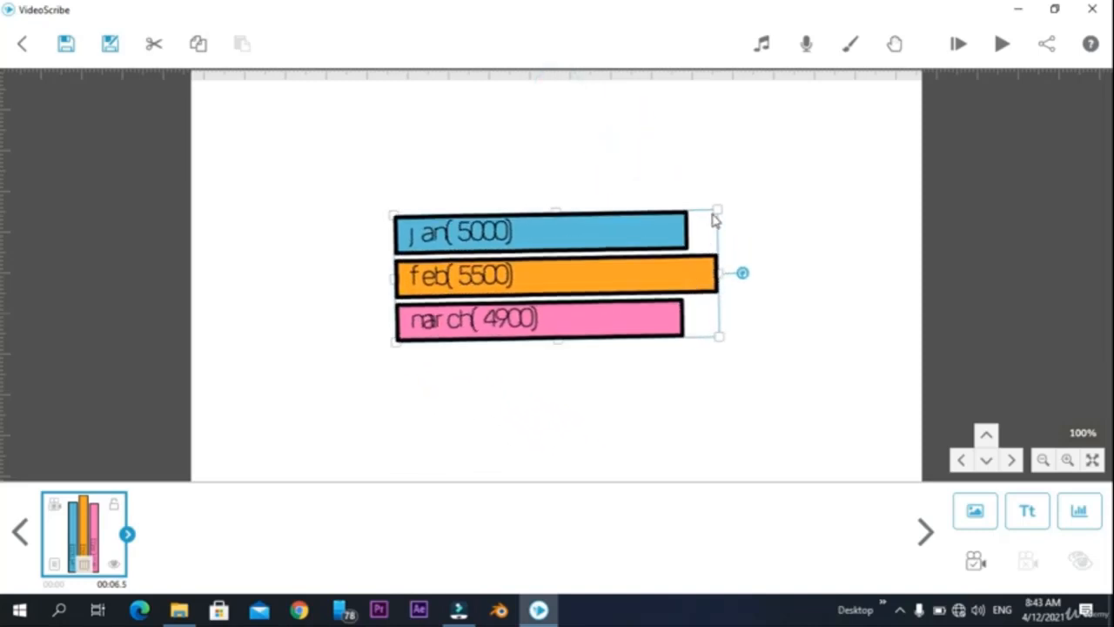
pyautogui.moveTo(719, 218); pyautogui.dragTo(780, 186)
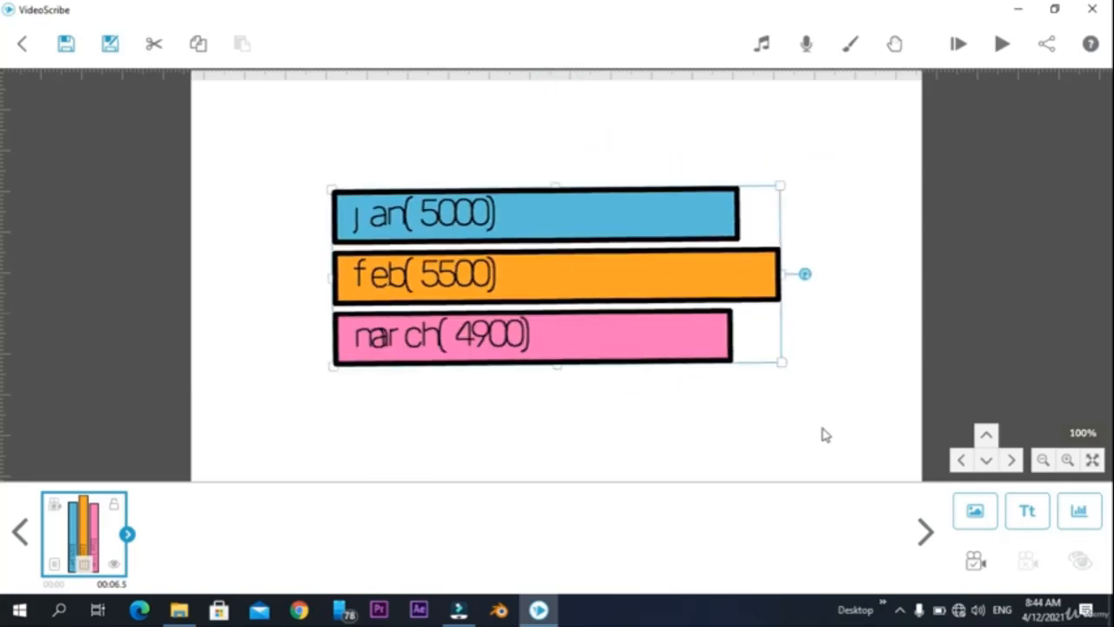
# Start a second chart in an empty canvas area with the labels april,may,june and the data values 6000,6900,8000
pyautogui.moveTo(826, 434); pyautogui.dragTo(583, 430)
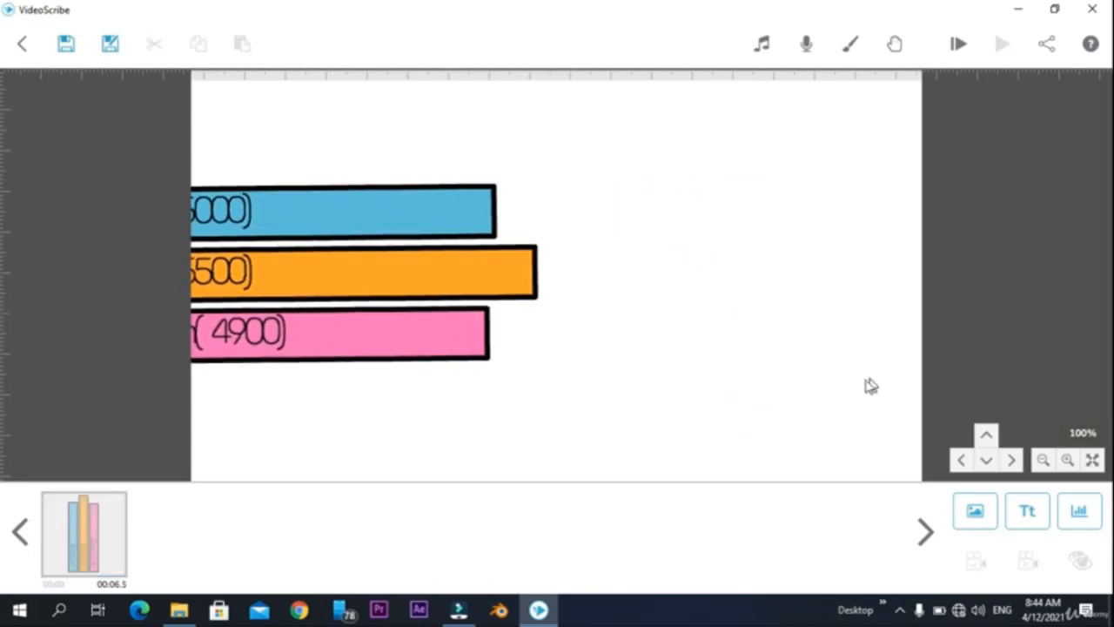
pyautogui.moveTo(837, 392); pyautogui.dragTo(637, 415)
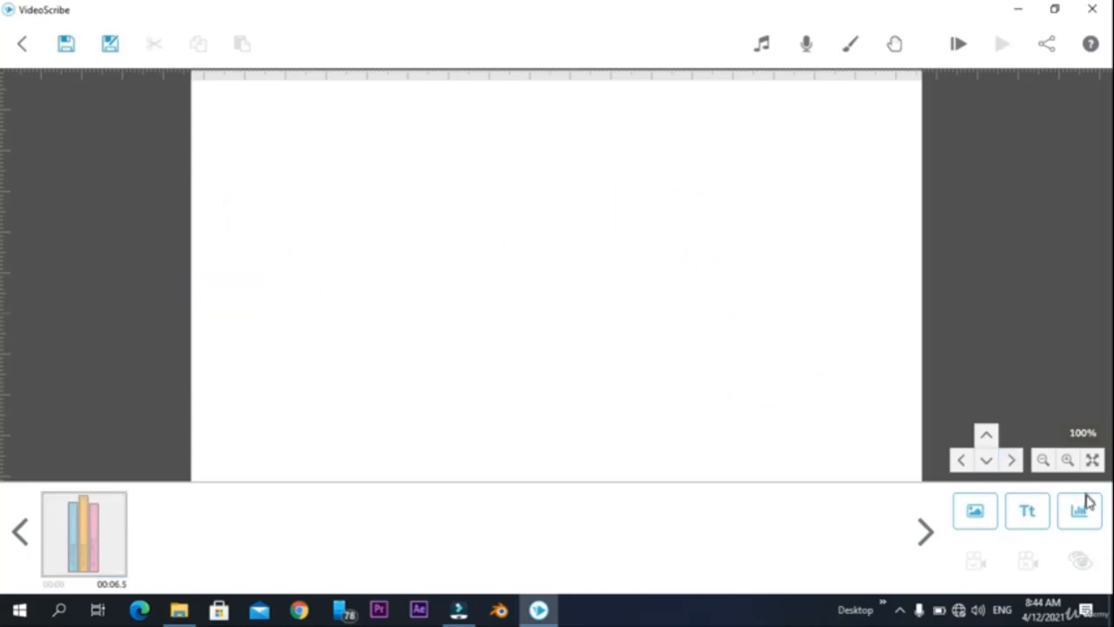
pyautogui.click(1081, 522)
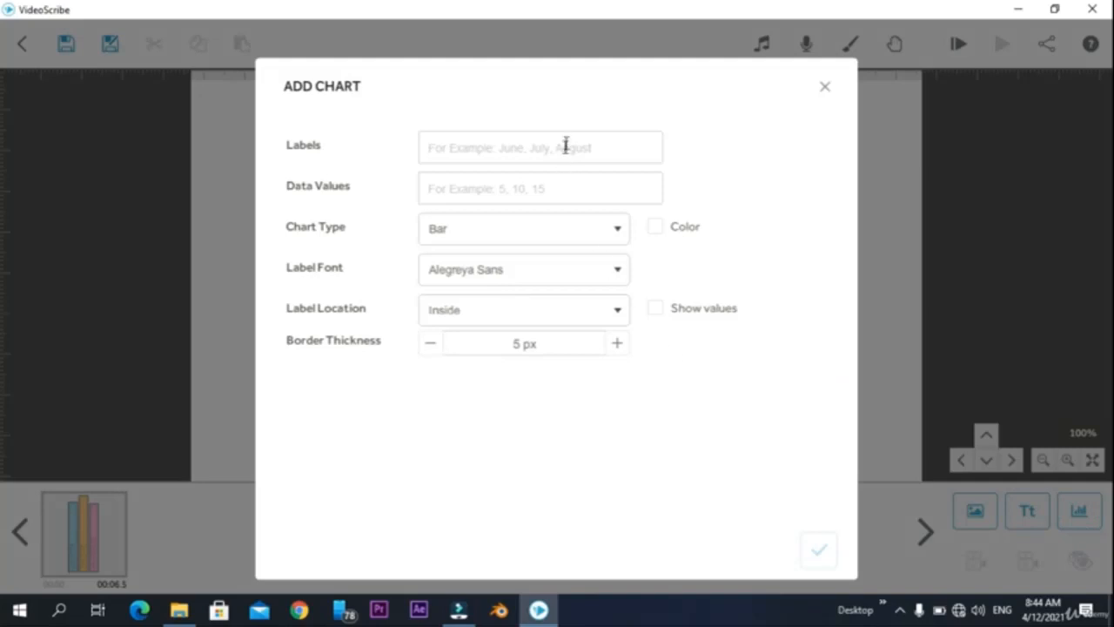
pyautogui.click(567, 145)
pyautogui.write('april,may,june')
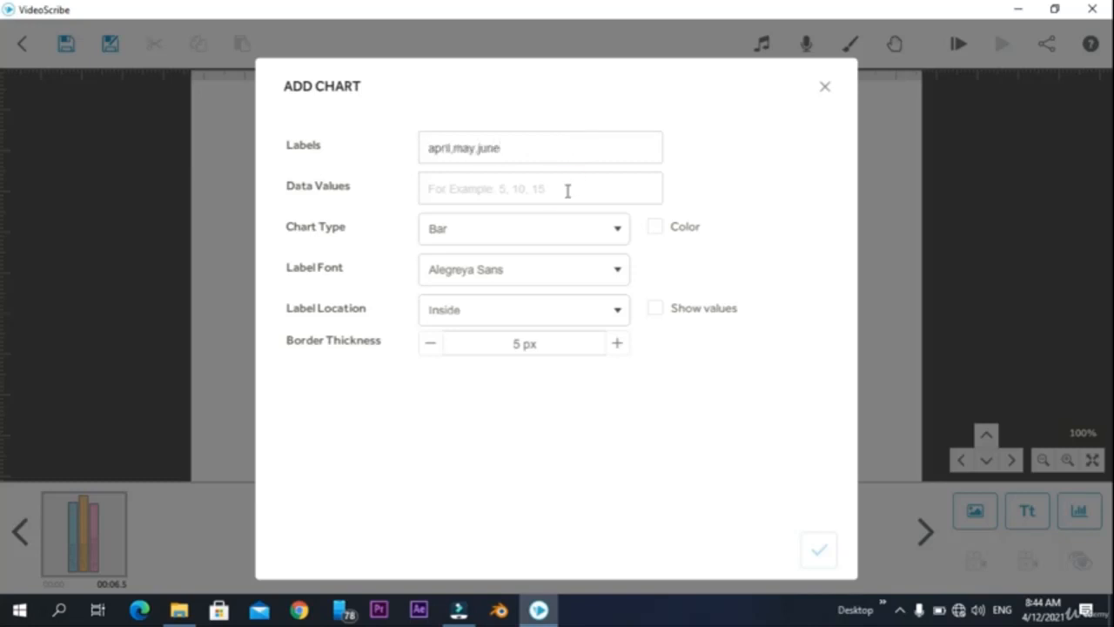
pyautogui.write('6000,6900,8000')
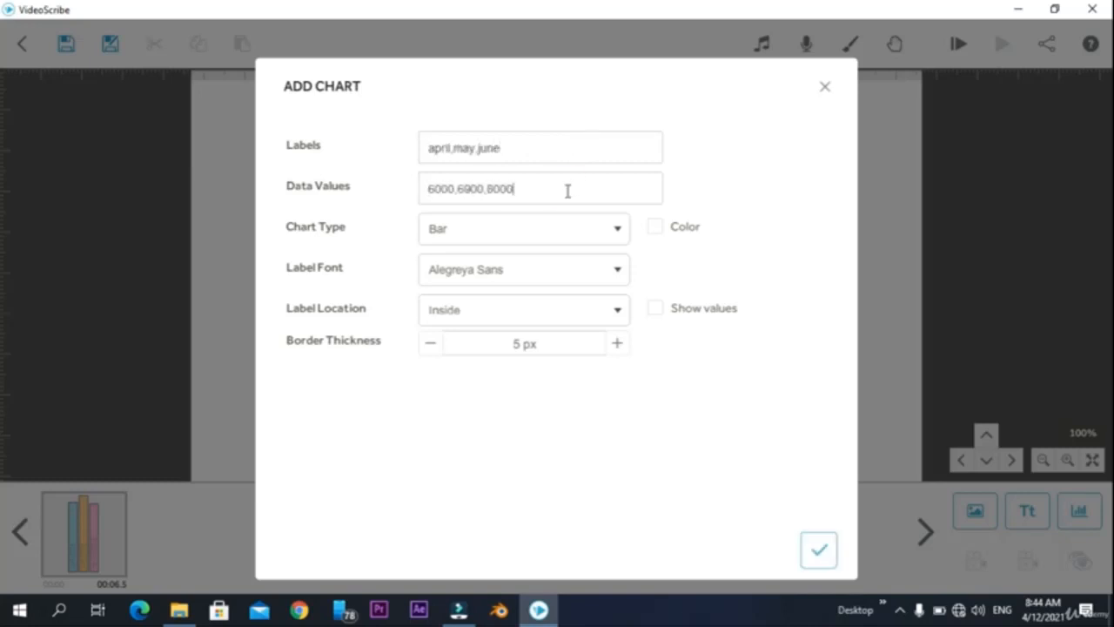
# Set the second chart's type to Pie, enable color and choose the Changa label font
pyautogui.click(485, 237)
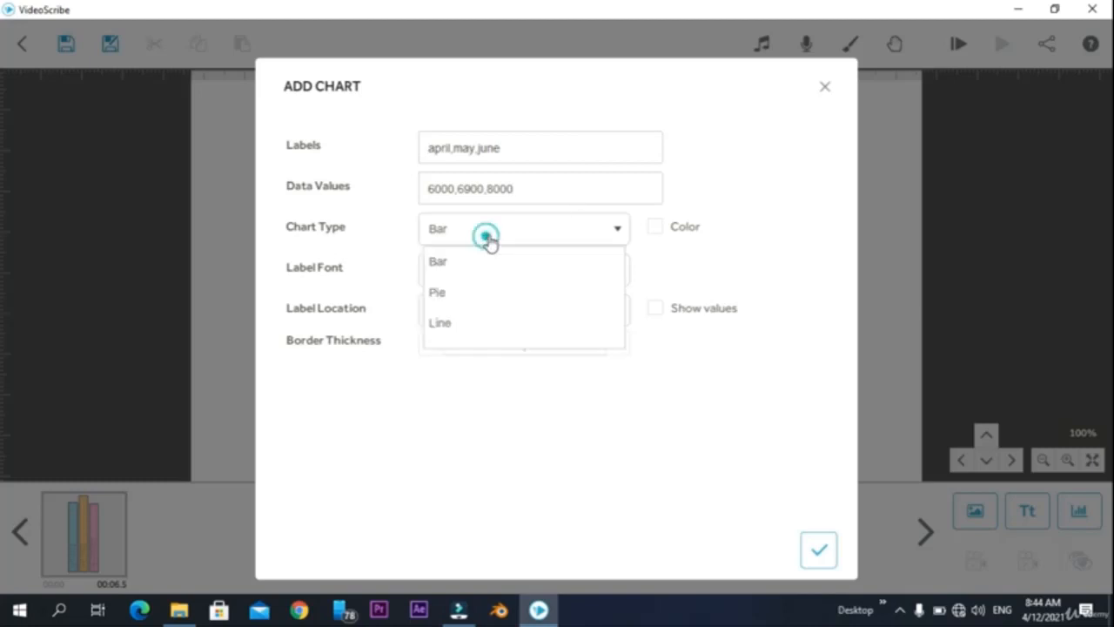
pyautogui.click(438, 296)
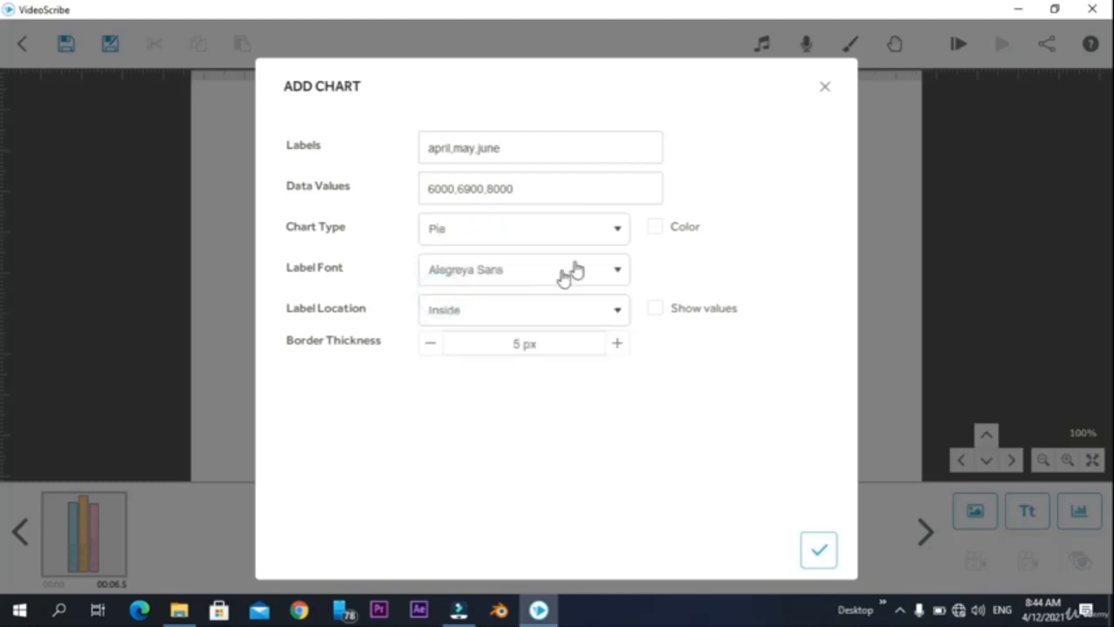
pyautogui.click(656, 230)
pyautogui.click(564, 276)
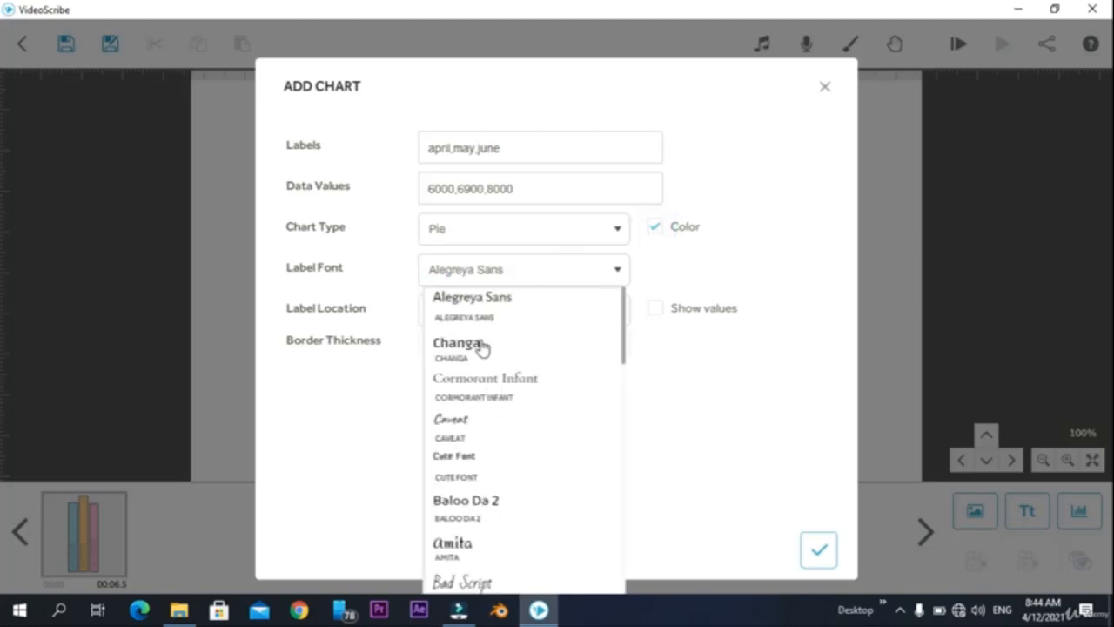
pyautogui.click(475, 364)
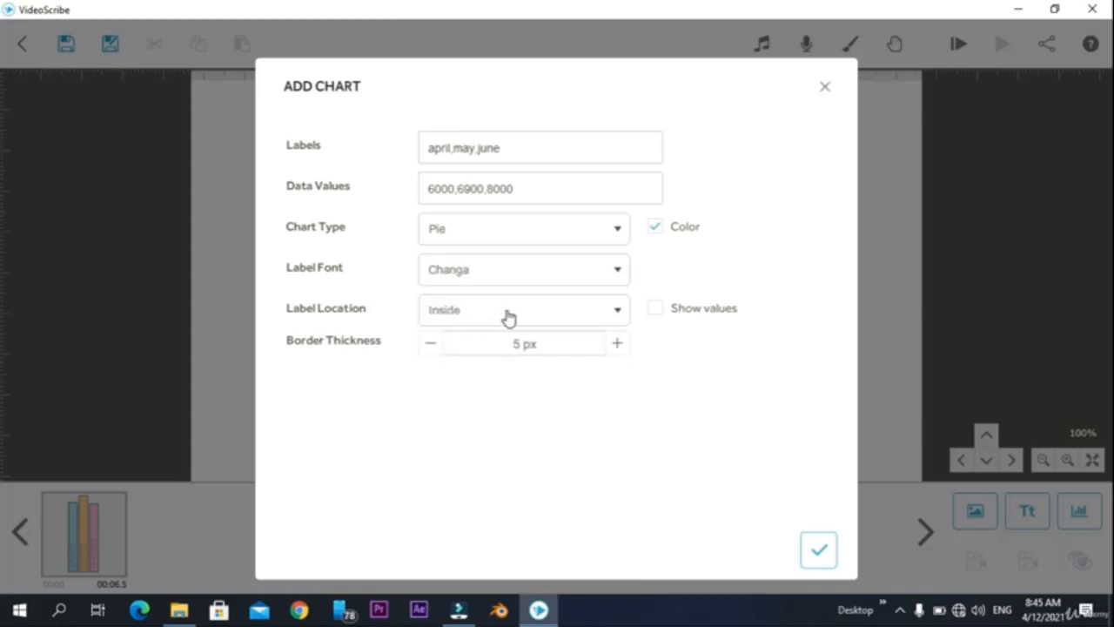
# Show the values on the pie chart, increase its border thickness by three steps and insert it
pyautogui.click(654, 309)
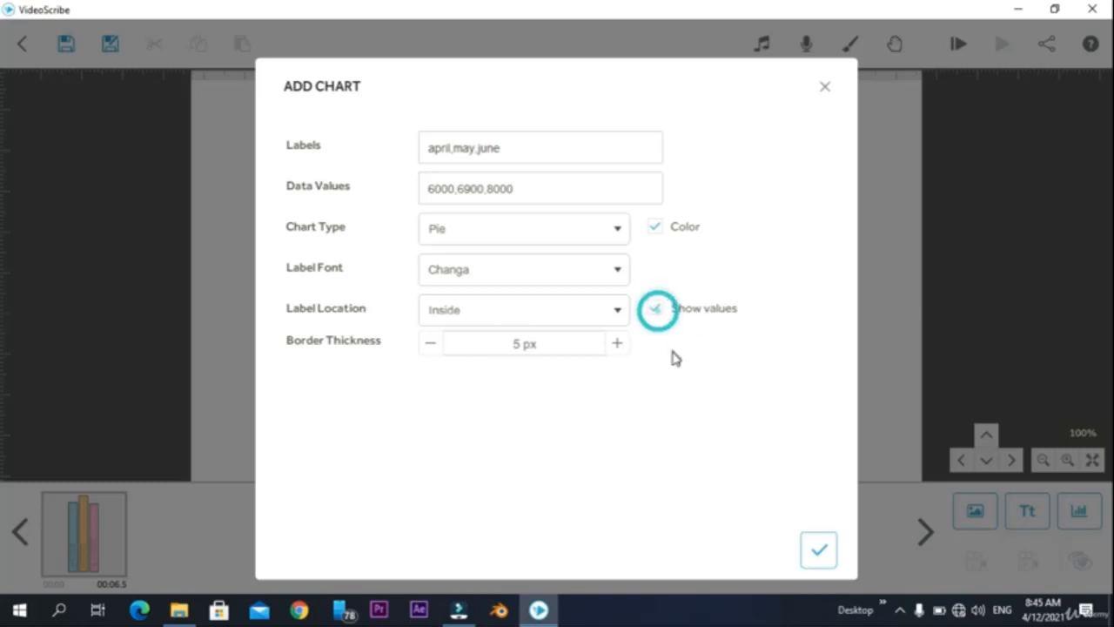
pyautogui.click(618, 344)
pyautogui.click(618, 344)
pyautogui.click(618, 344)
pyautogui.click(819, 550)
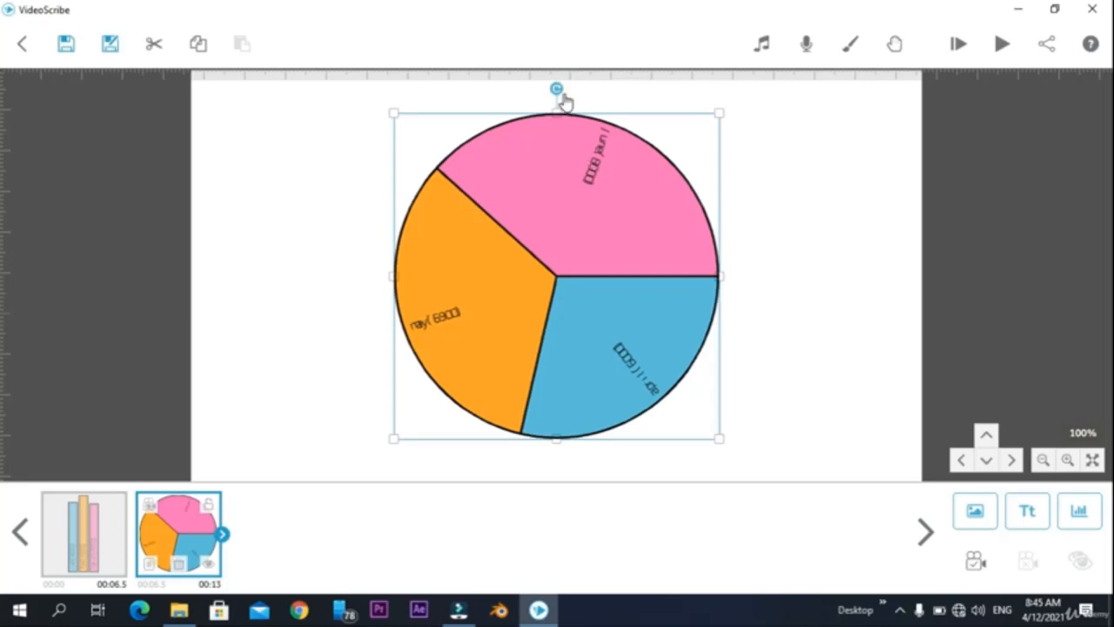
# Enlarge the pie chart slightly, rotate it to about 161 degrees and open its properties
pyautogui.moveTo(718, 120)
pyautogui.mouseDown()
pyautogui.moveTo(676, 174)
pyautogui.moveTo(723, 114)
pyautogui.mouseUp()
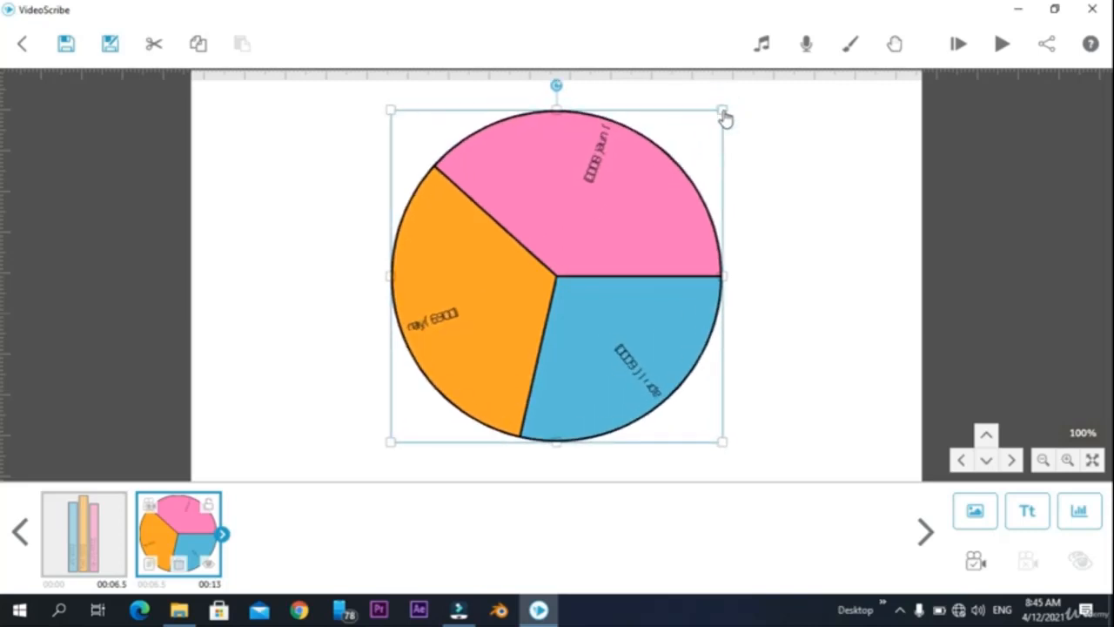
pyautogui.moveTo(557, 95); pyautogui.dragTo(586, 366)
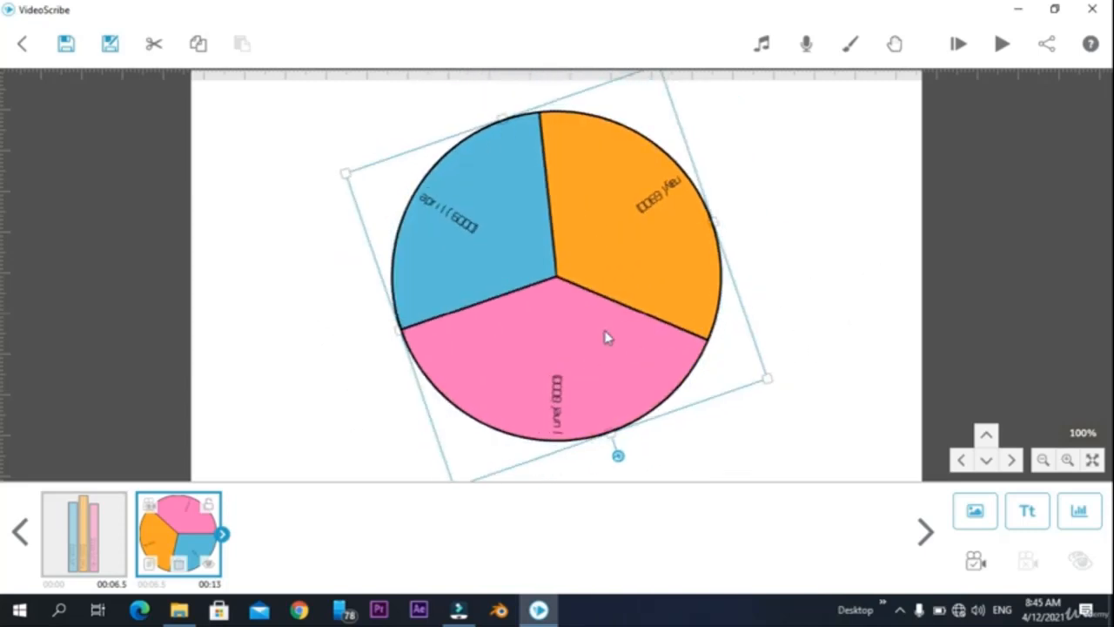
pyautogui.doubleClick(606, 334)
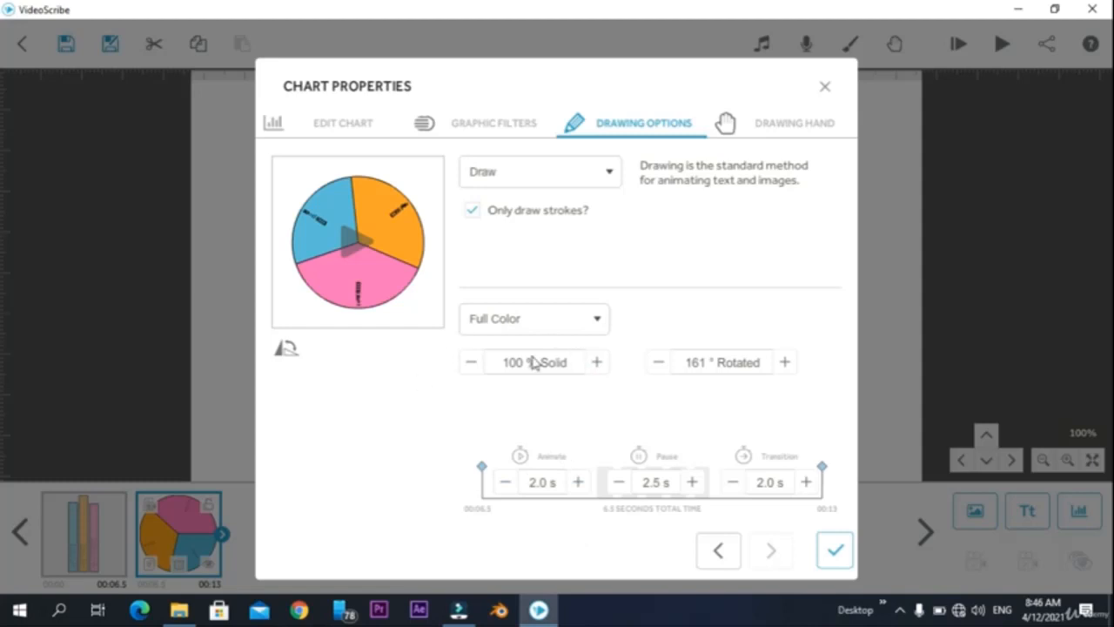
# Try the Outline and Grayscale color modes on the pie chart and return it to Full Color
pyautogui.click(557, 317)
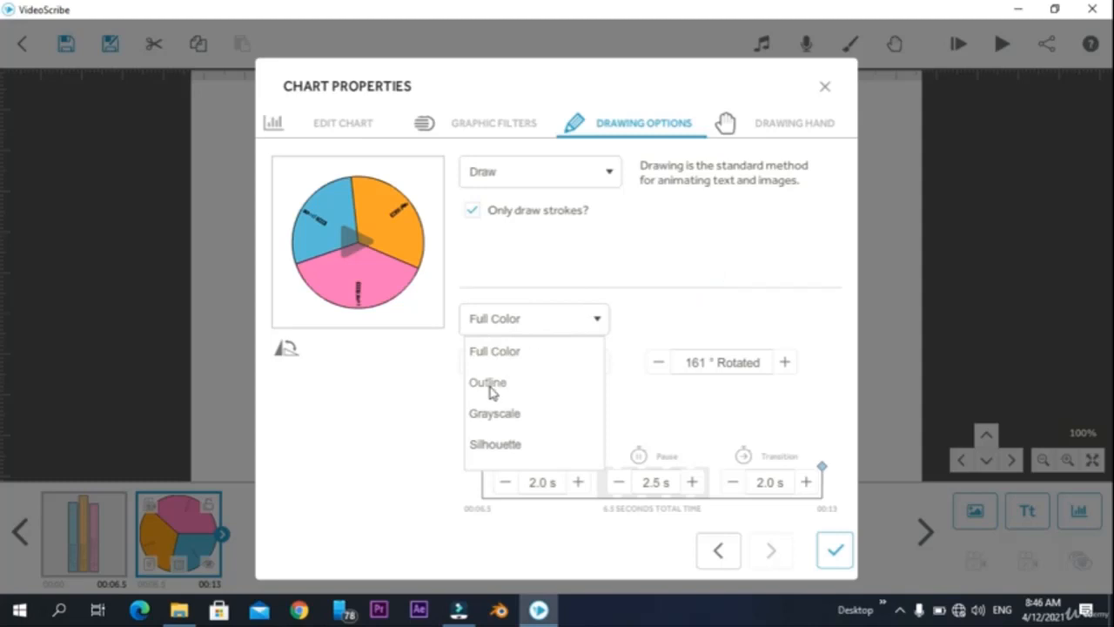
pyautogui.click(490, 383)
pyautogui.click(545, 322)
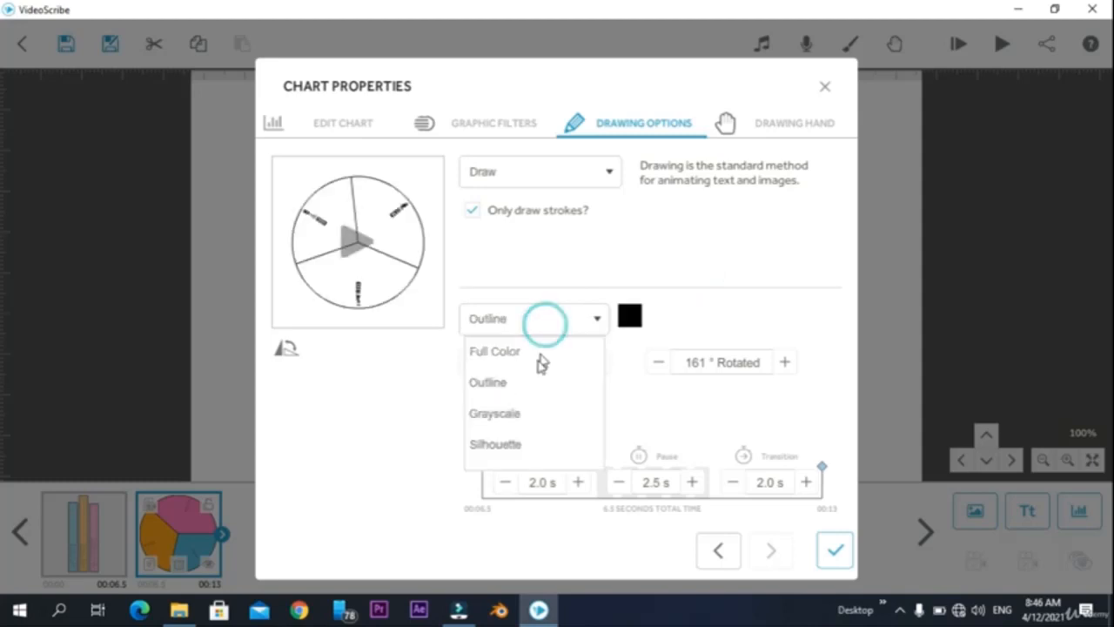
pyautogui.click(495, 416)
pyautogui.click(573, 319)
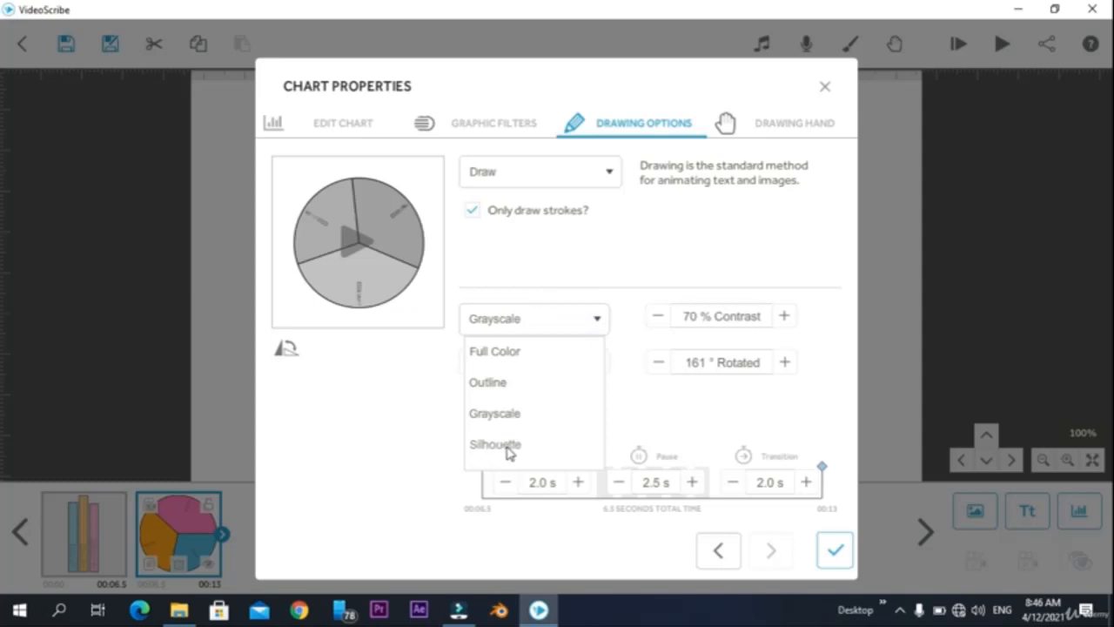
pyautogui.click(566, 320)
pyautogui.click(565, 321)
pyautogui.click(511, 353)
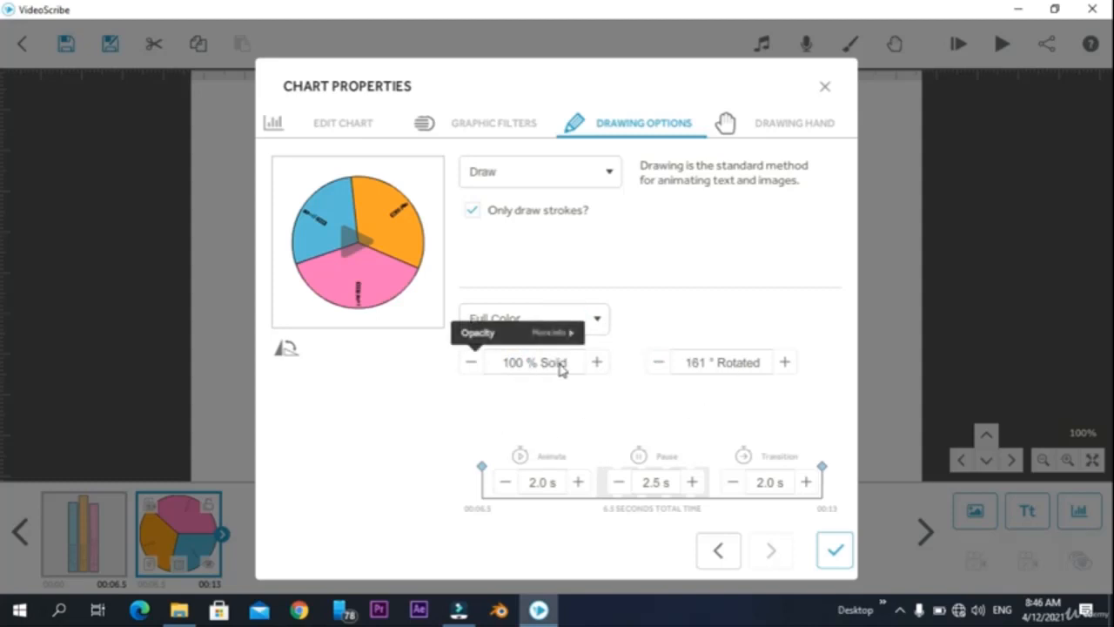
# Review the pie chart's animation types, drawing hand choices and graphic filters
pyautogui.click(569, 171)
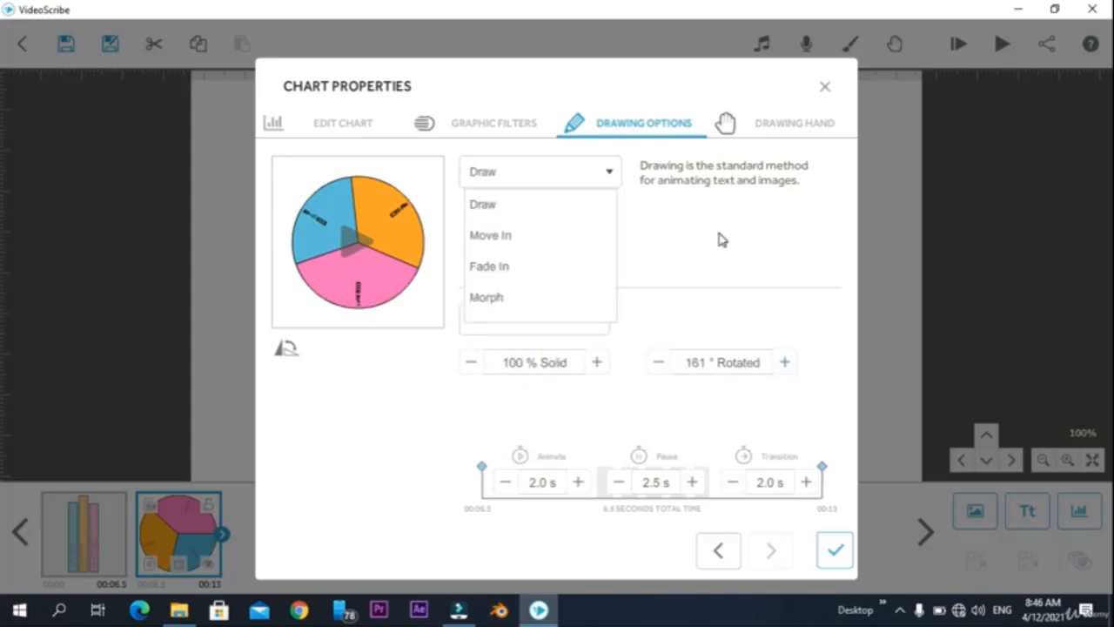
pyautogui.click(718, 235)
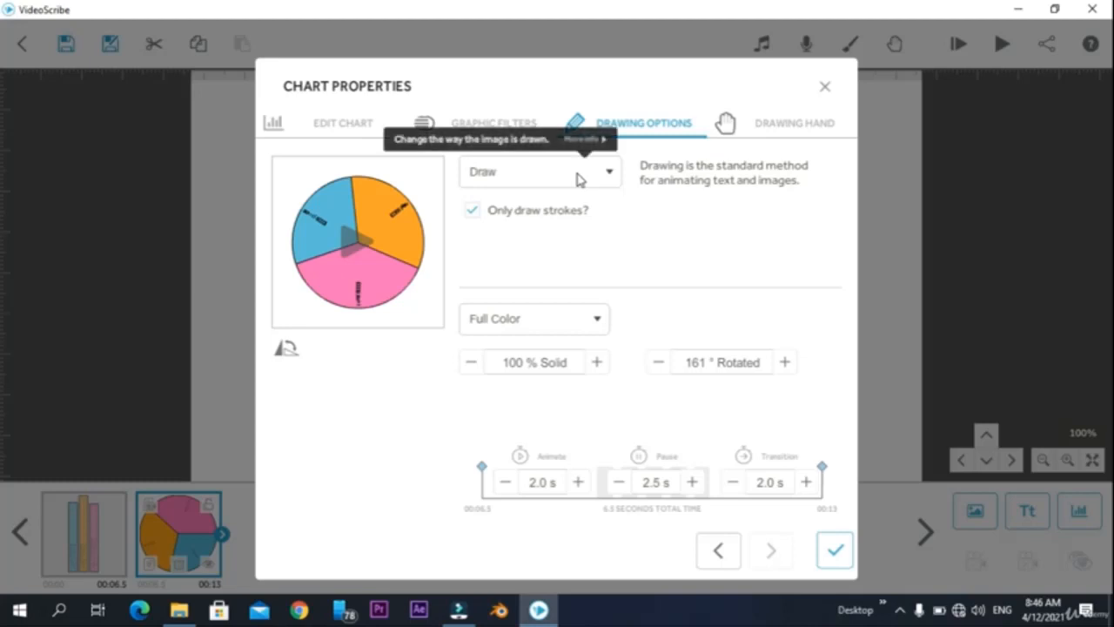
pyautogui.click(577, 173)
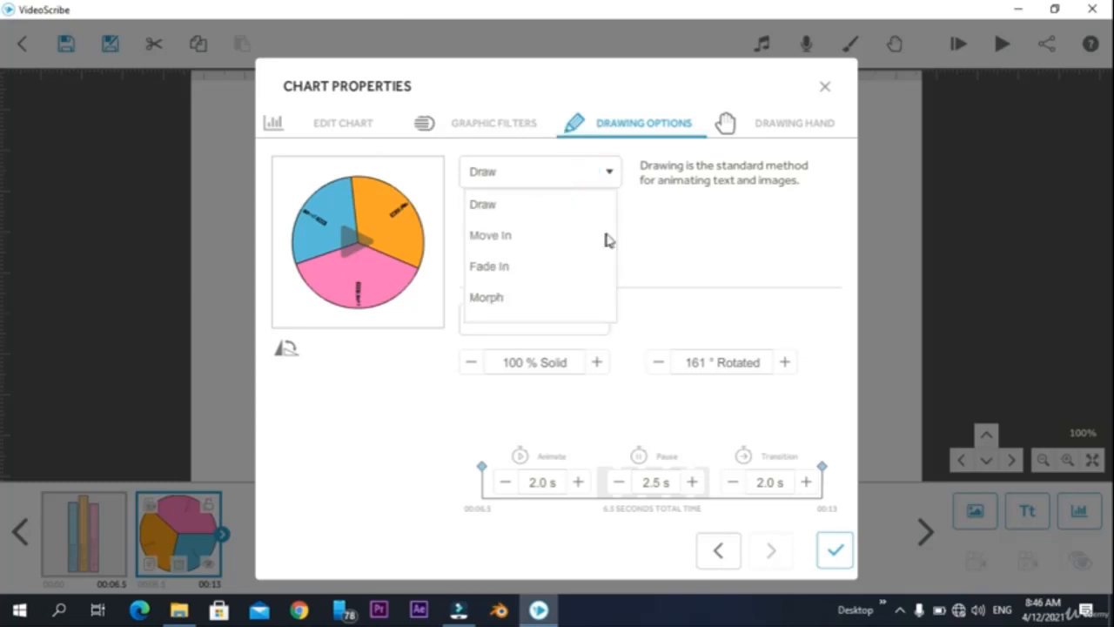
pyautogui.click(706, 256)
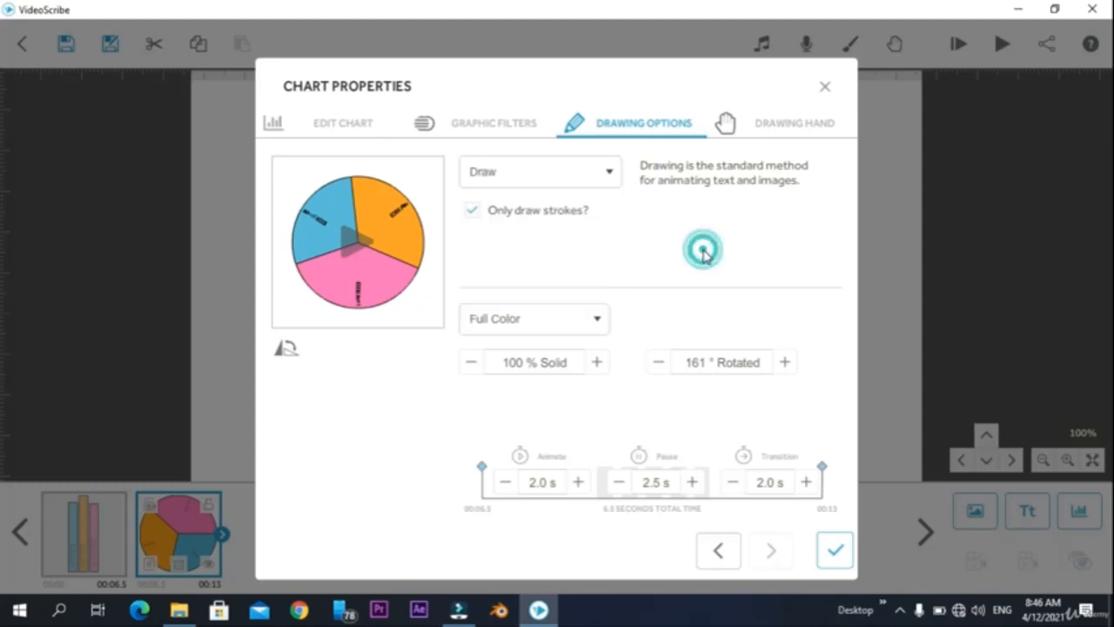
pyautogui.click(761, 126)
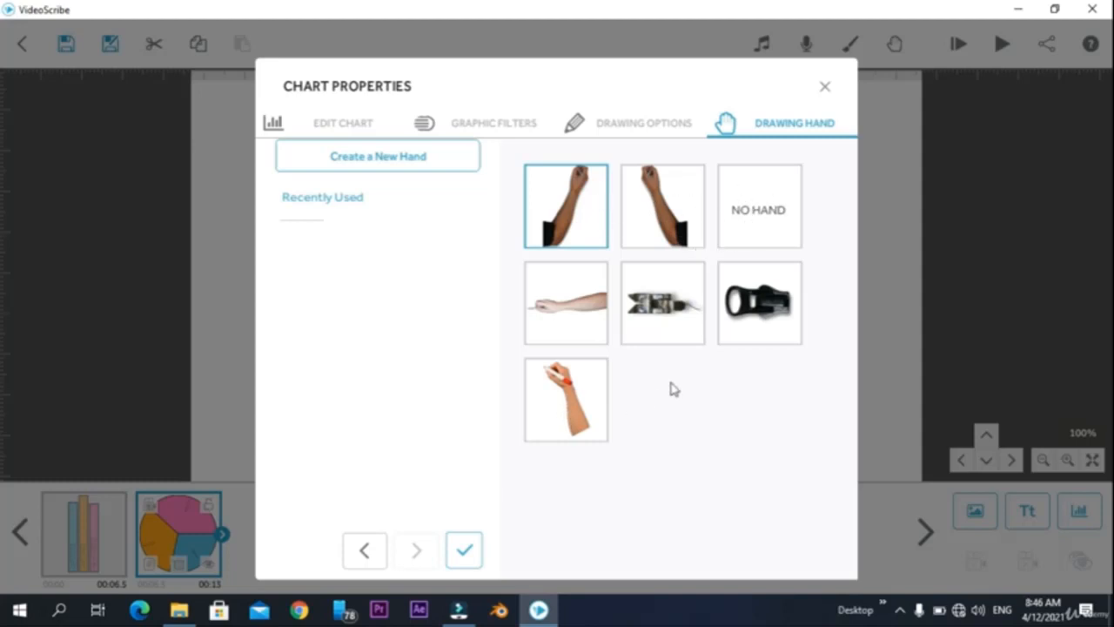
pyautogui.click(501, 123)
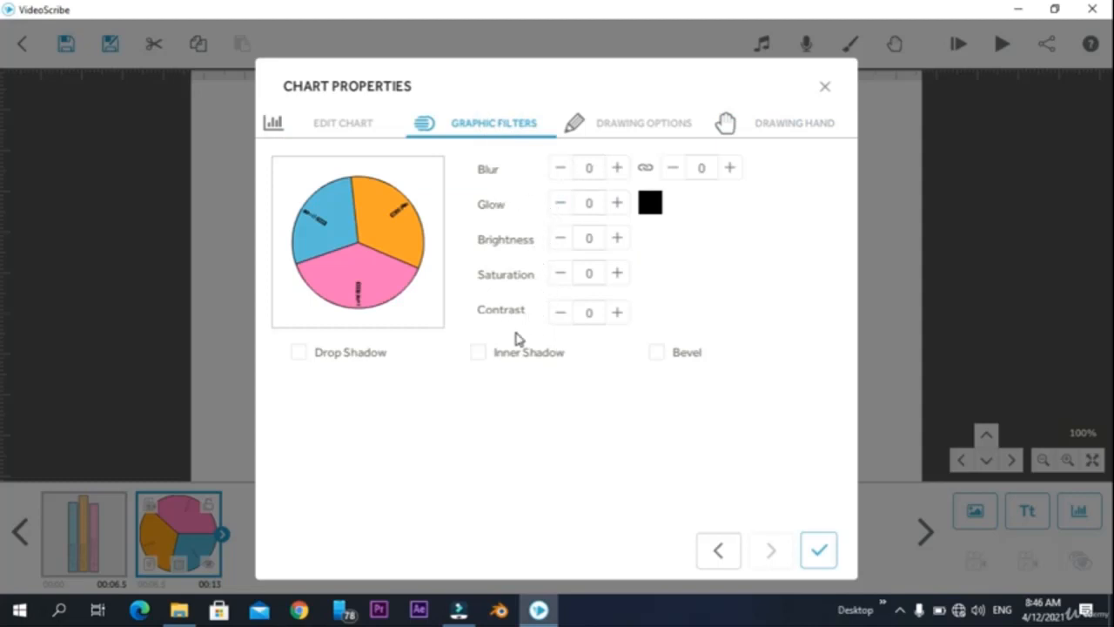
# Set the pie chart's label location to Outside and shrink the chart slightly on the canvas
pyautogui.click(357, 132)
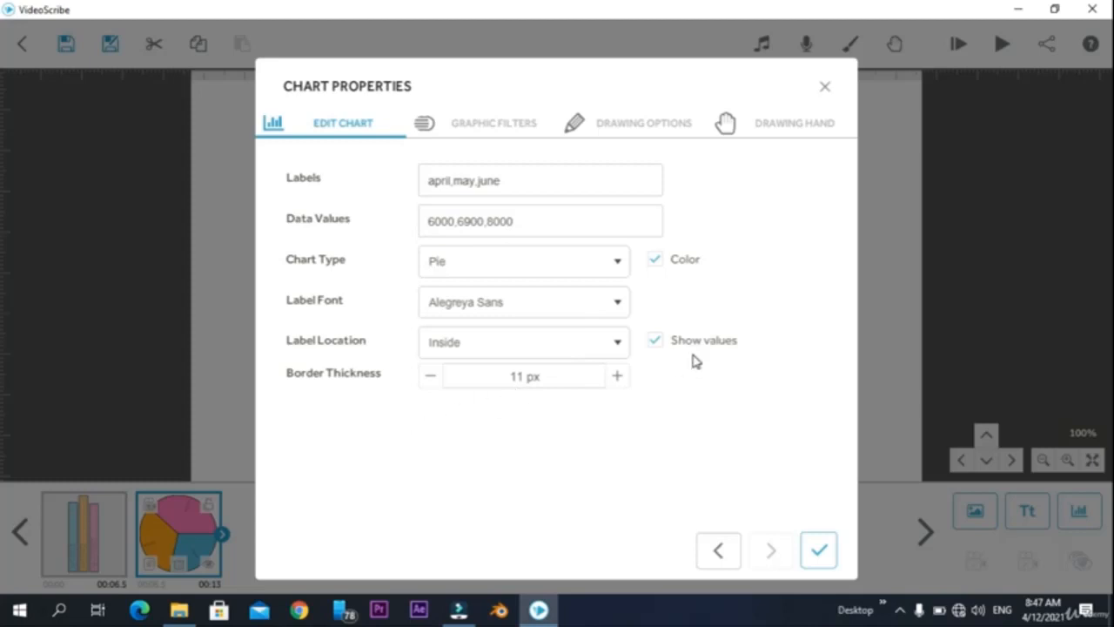
pyautogui.click(600, 343)
pyautogui.click(489, 407)
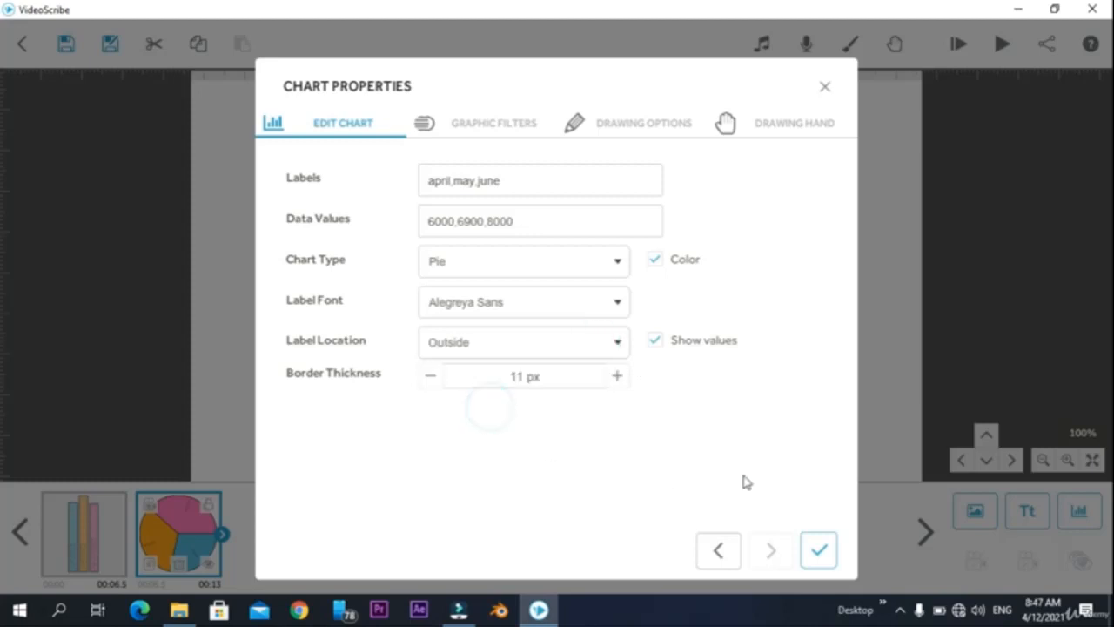
pyautogui.click(825, 547)
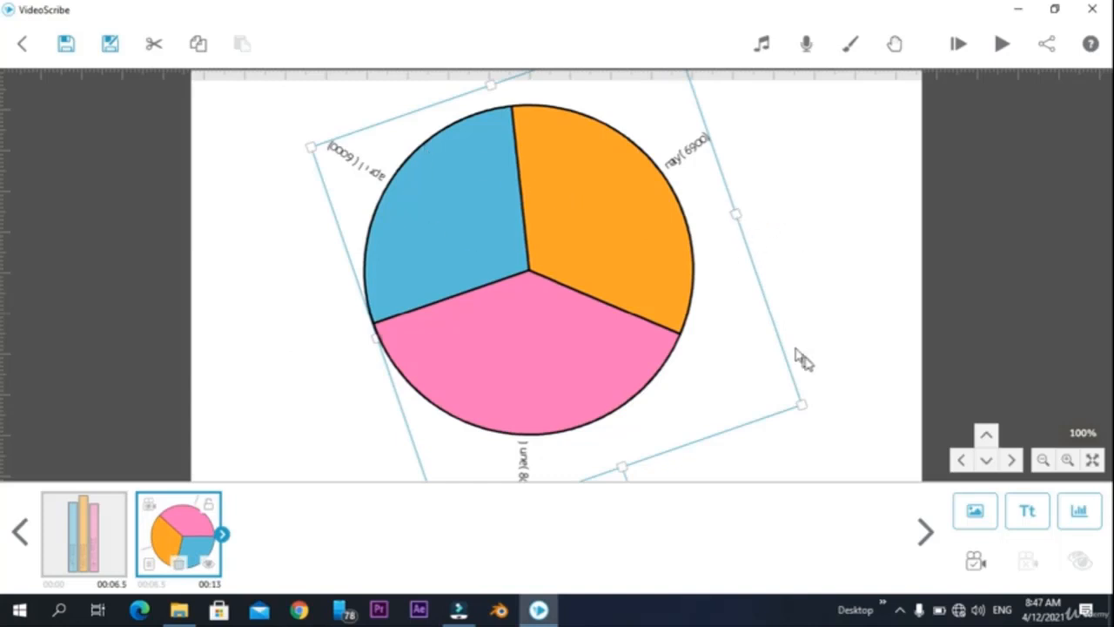
pyautogui.moveTo(802, 405); pyautogui.dragTo(773, 393)
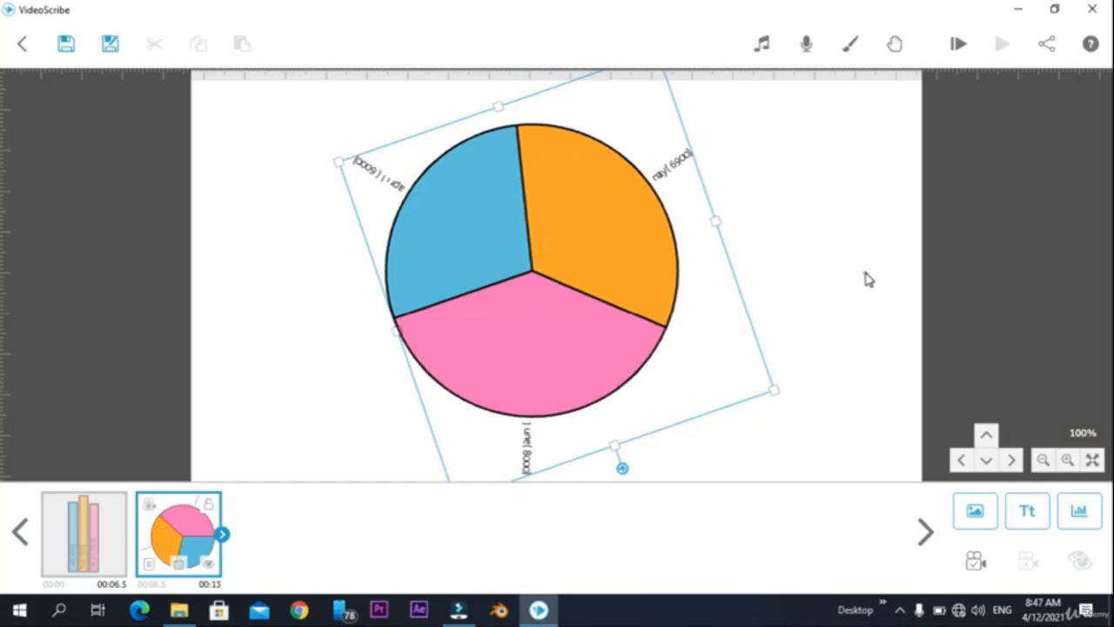
# Start a third chart in an empty canvas area with the labels july,aug,sep and the data values 7500,6900,7800
pyautogui.moveTo(864, 273); pyautogui.dragTo(621, 270)
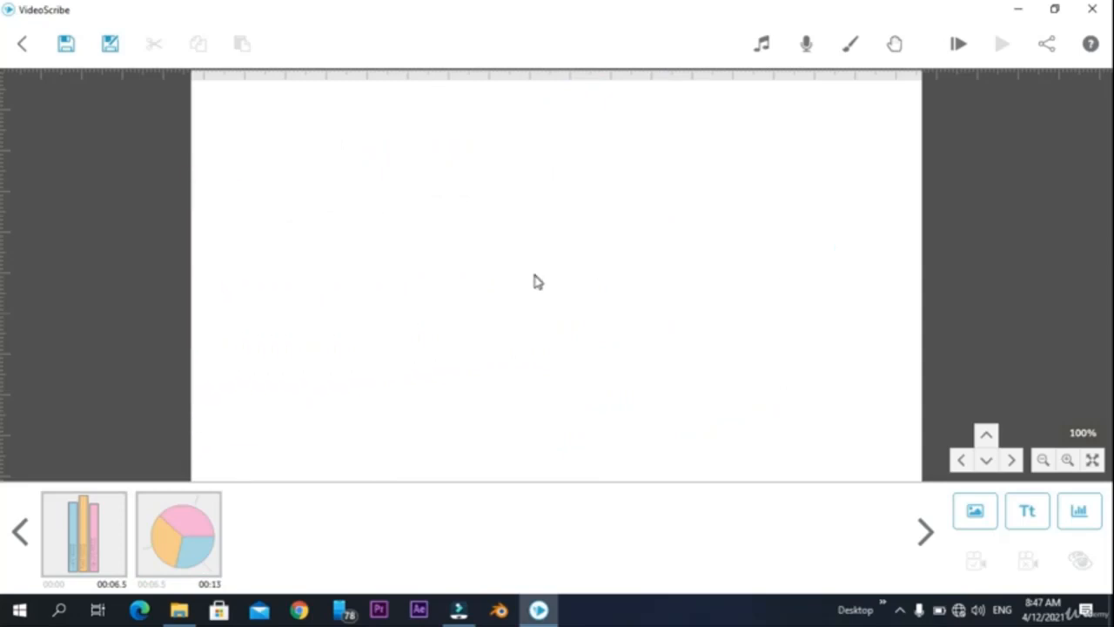
pyautogui.click(1083, 531)
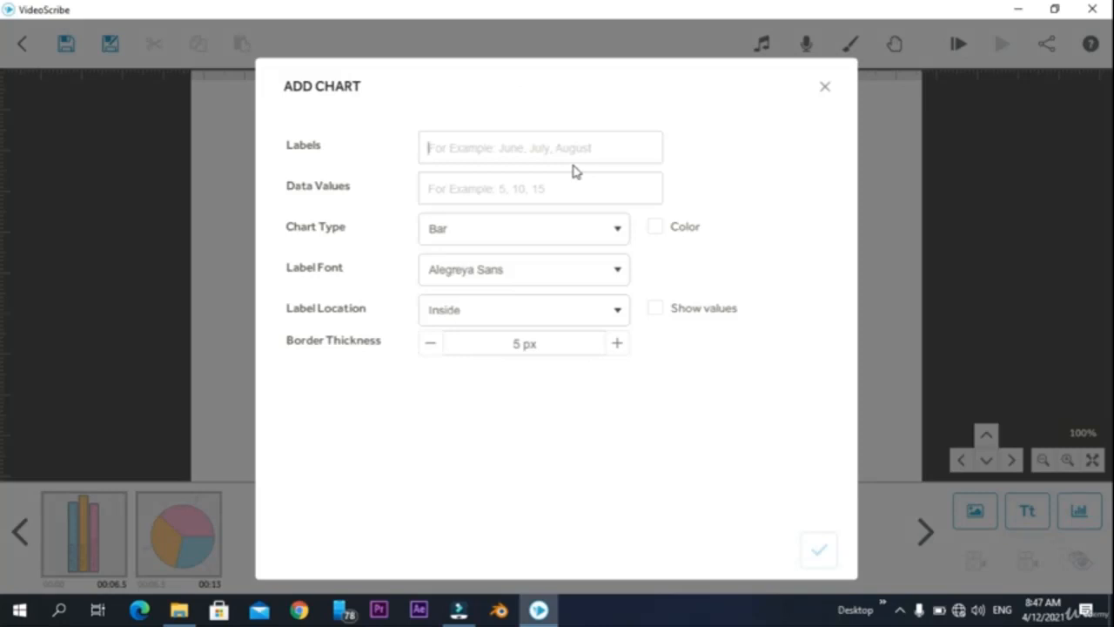
pyautogui.write('july,a')
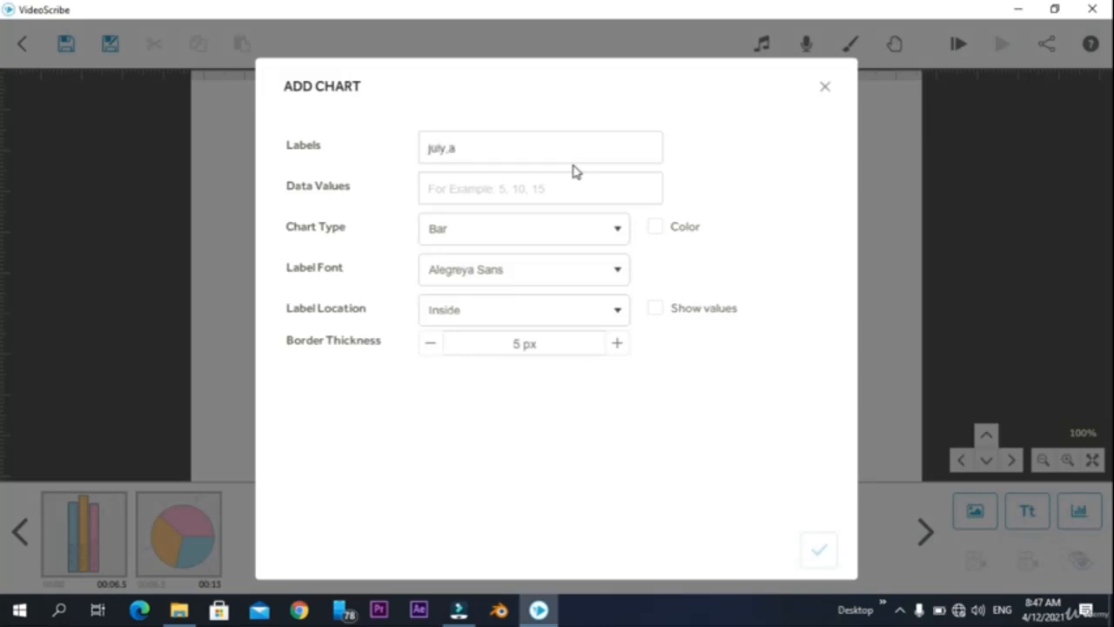
pyautogui.write('ug,sep')
pyautogui.click(574, 181)
pyautogui.write('7500')
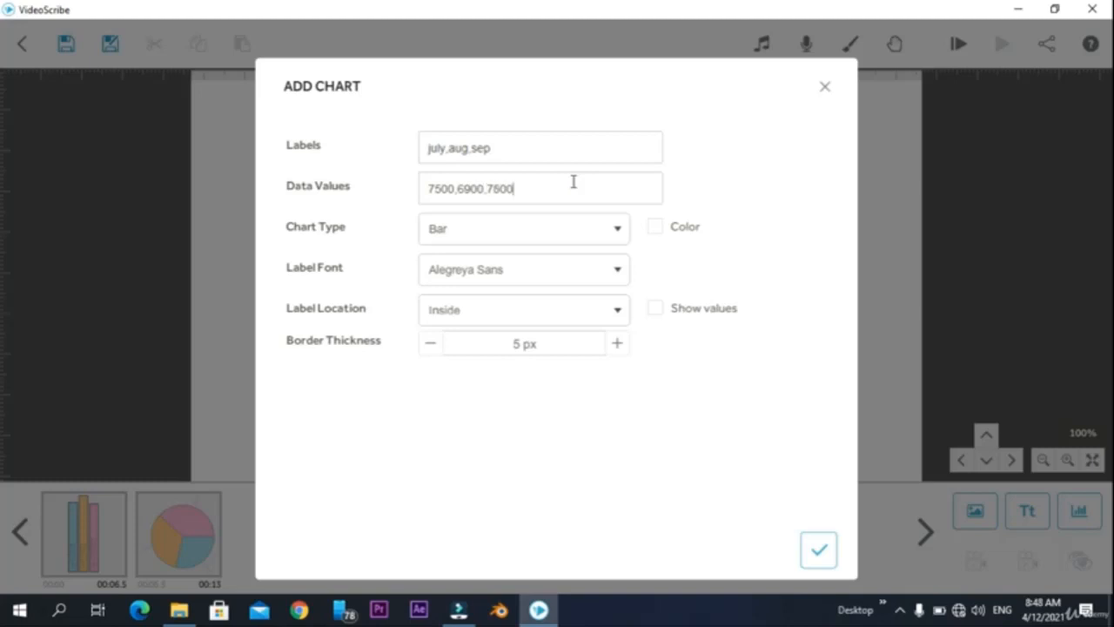
pyautogui.write(',6900,7600')
# Set the third chart's type to Line and its label font to Baloo Da 2
pyautogui.click(606, 231)
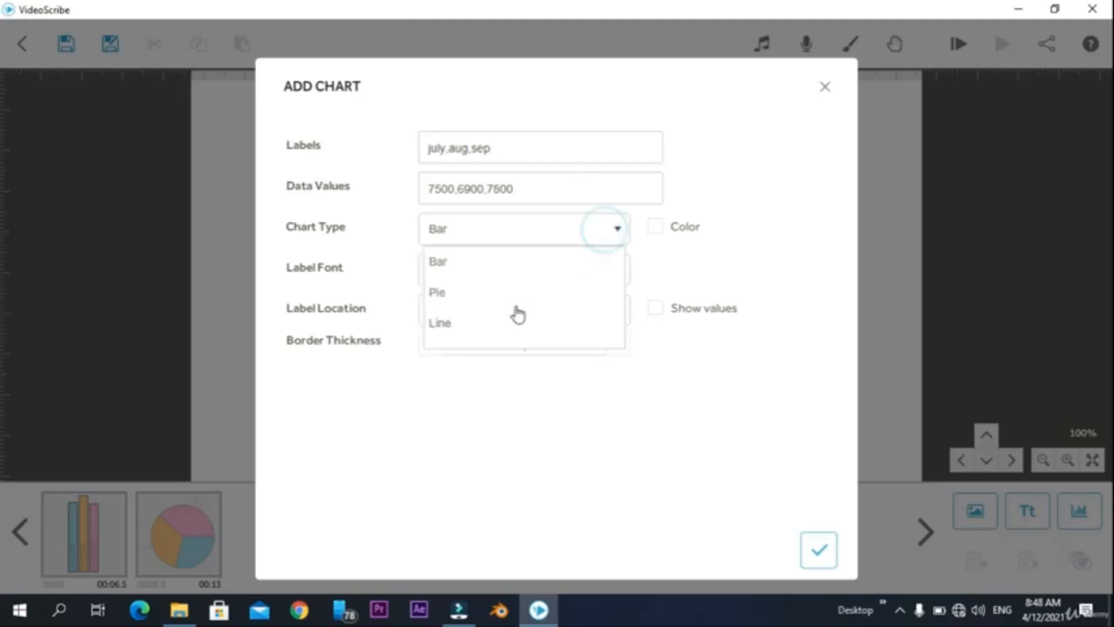
pyautogui.click(463, 325)
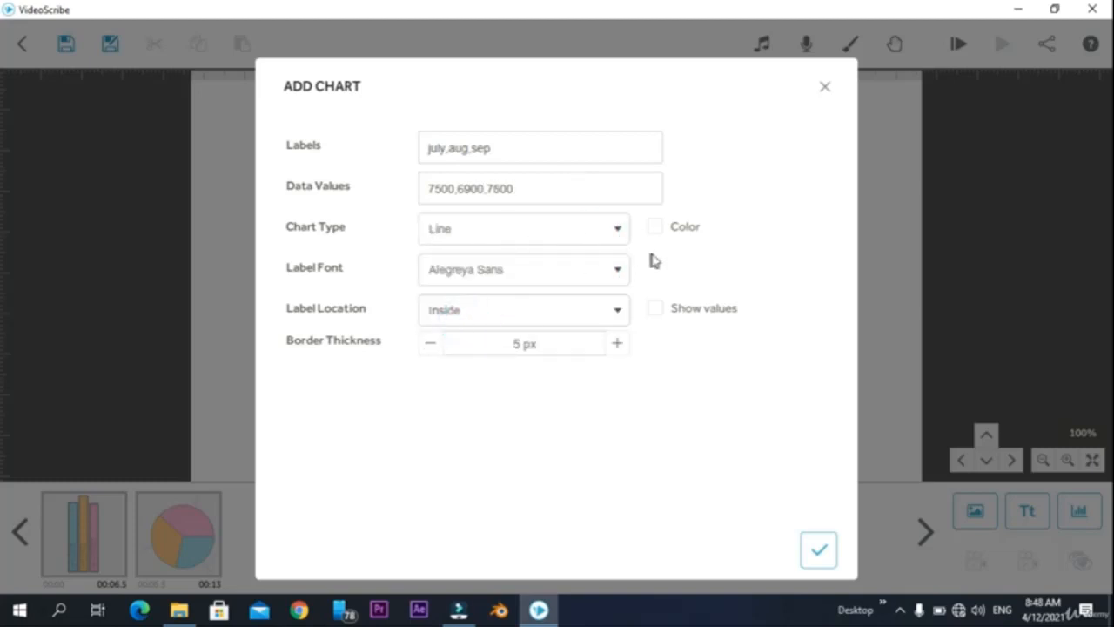
pyautogui.click(545, 266)
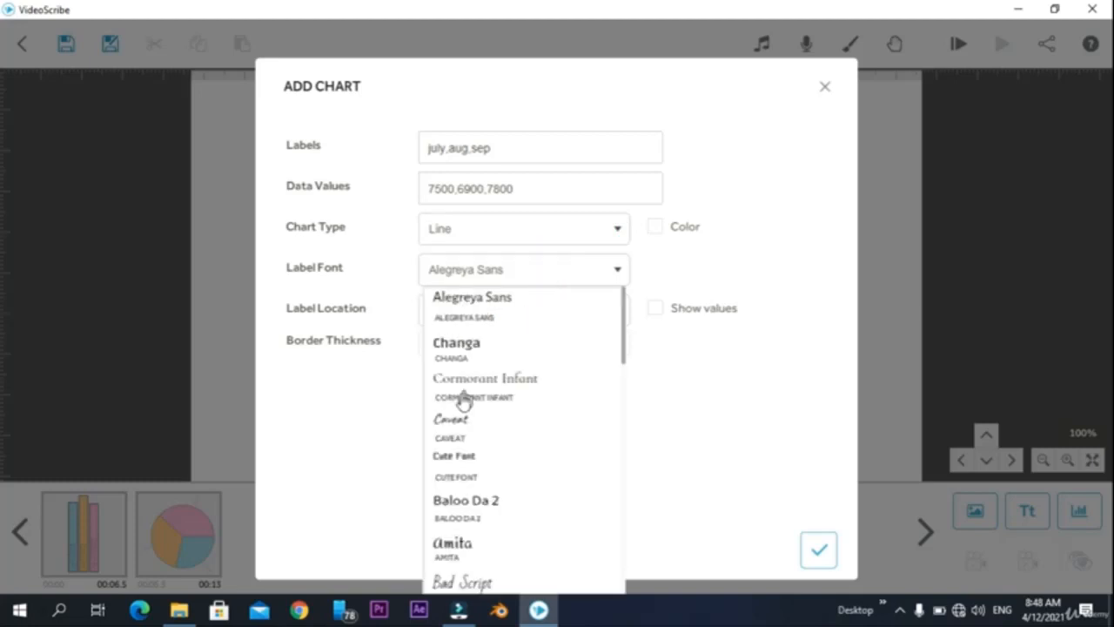
pyautogui.scroll(-1, 461, 448)
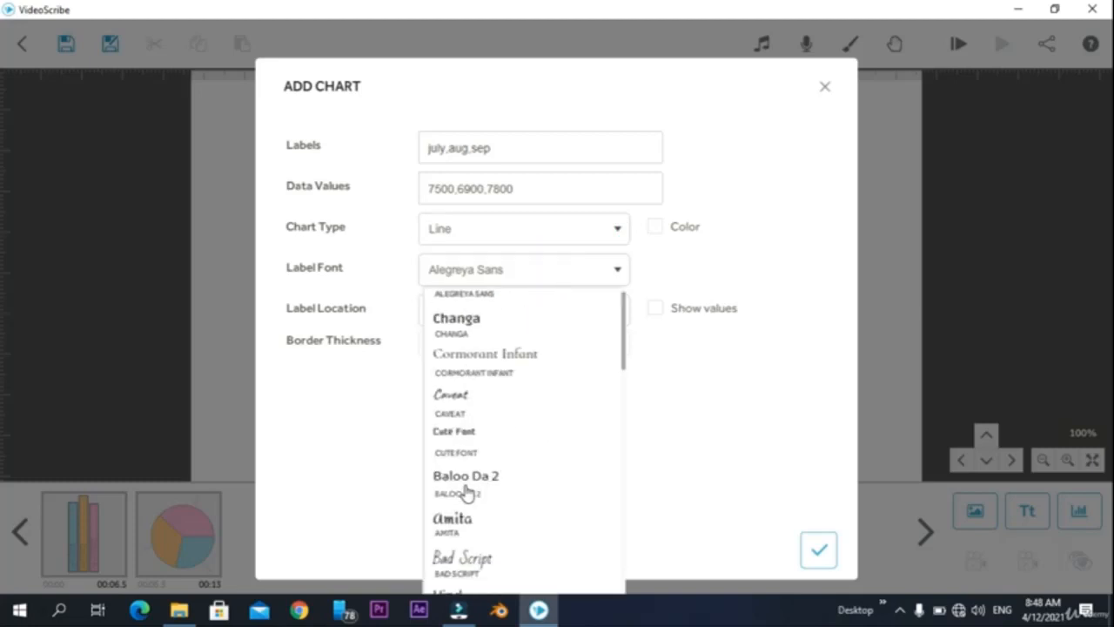
pyautogui.click(465, 475)
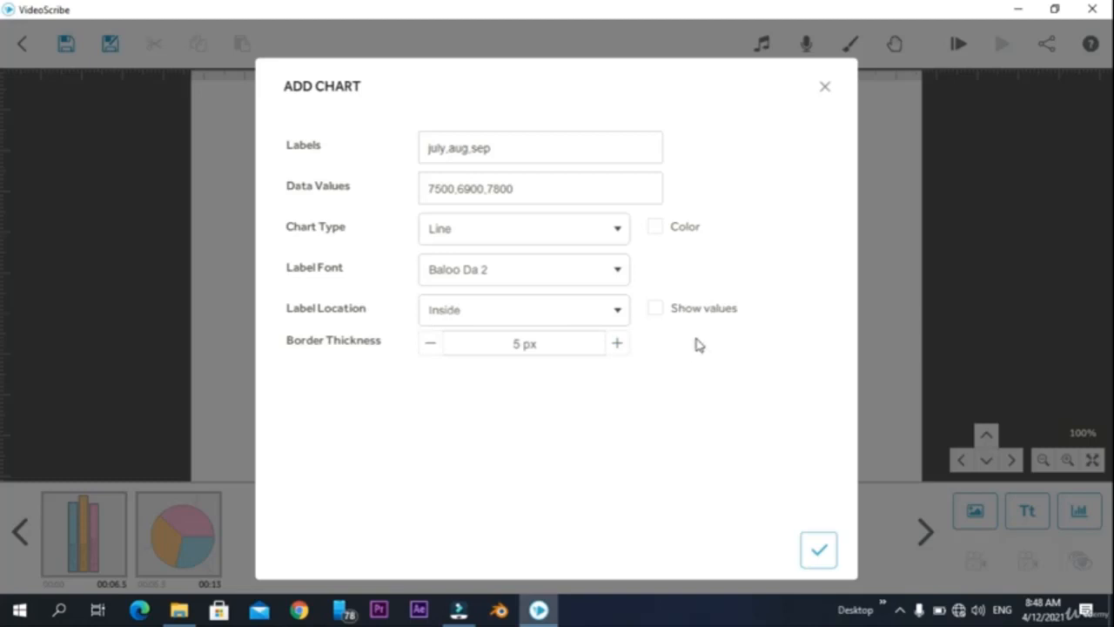
# Show the values on the line chart, set its border thickness to 10 px and insert it
pyautogui.click(654, 308)
pyautogui.click(609, 342)
pyautogui.click(610, 342)
pyautogui.click(609, 342)
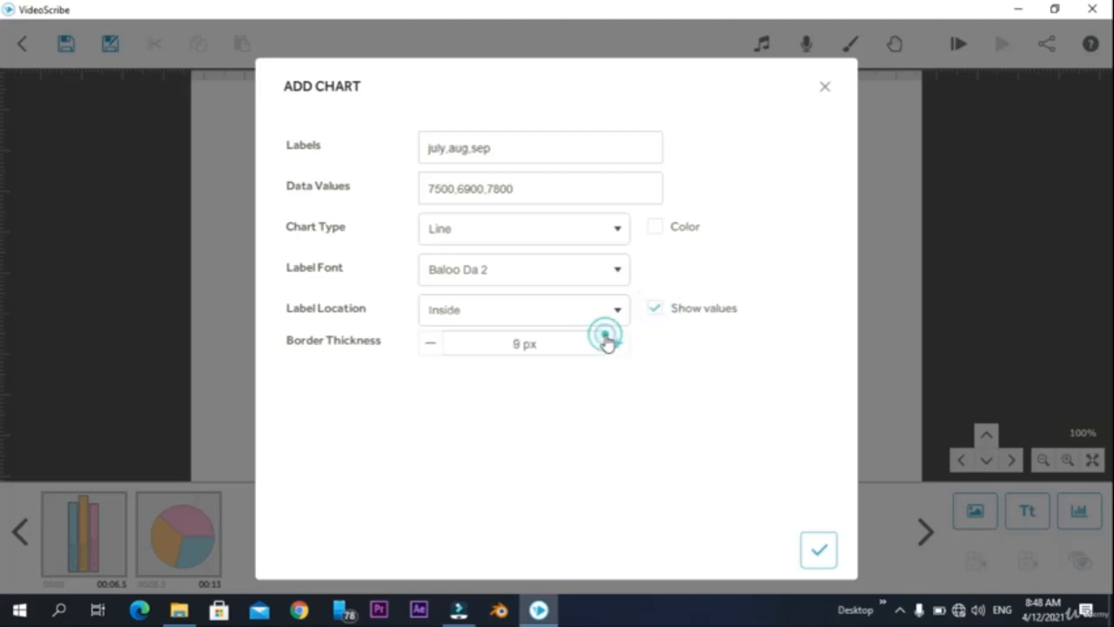
pyautogui.click(607, 342)
pyautogui.click(608, 342)
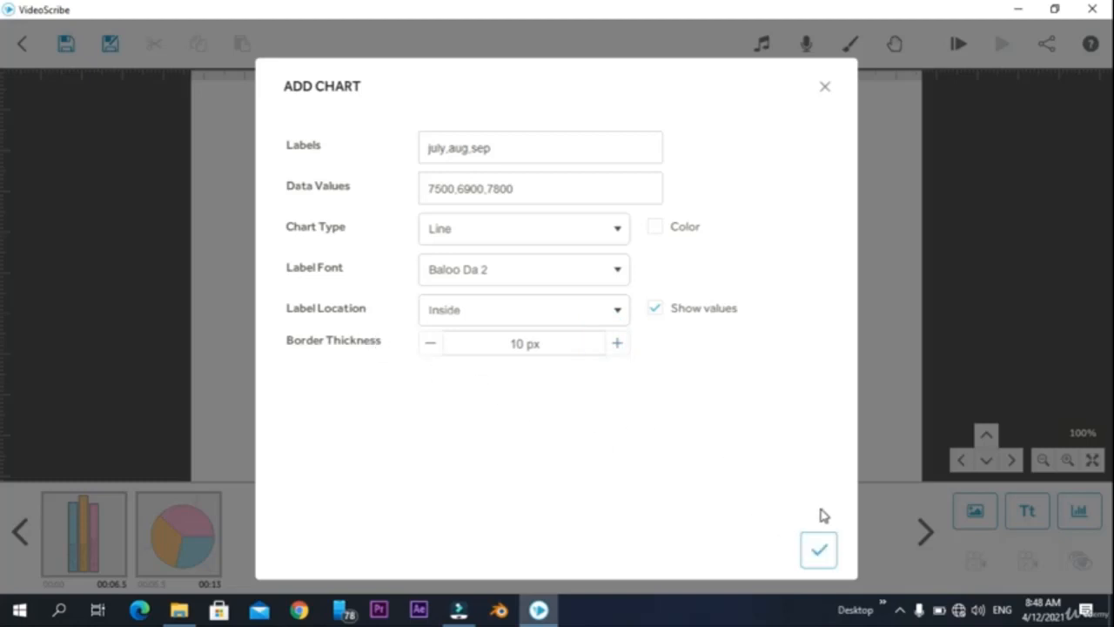
pyautogui.click(823, 548)
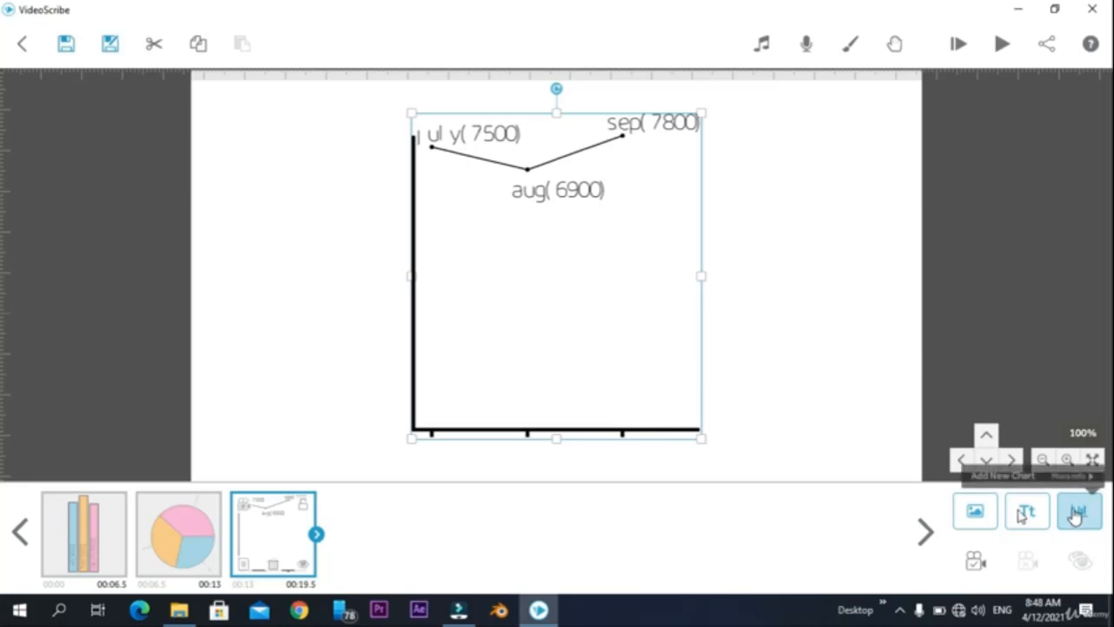
# Edit the line chart to enable color and place its labels Outside, and apply the changes
pyautogui.doubleClick(505, 290)
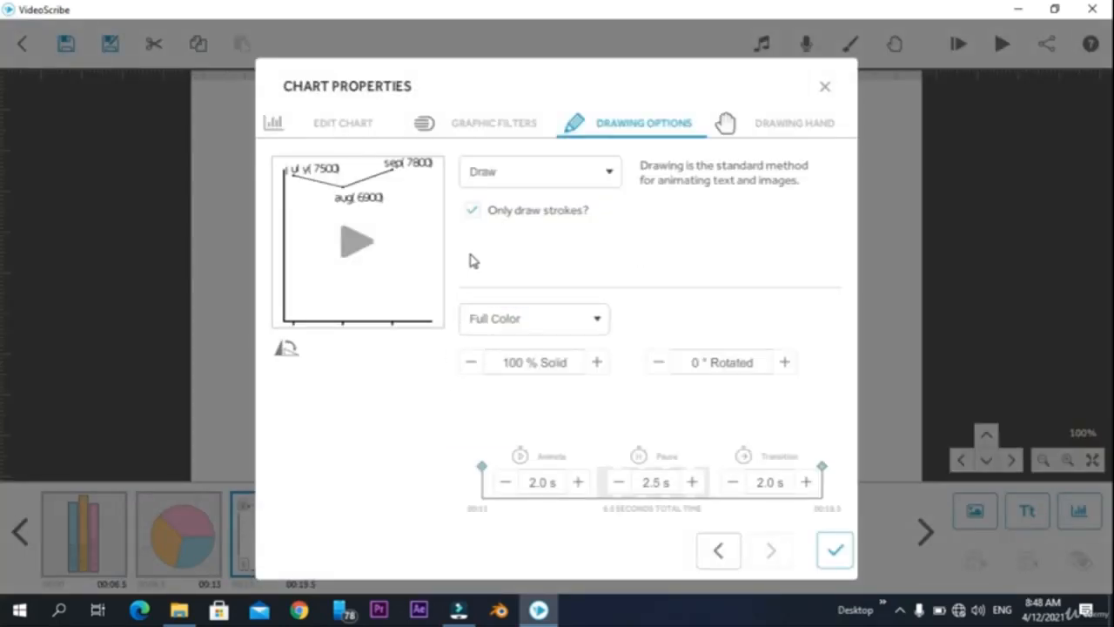
pyautogui.click(351, 128)
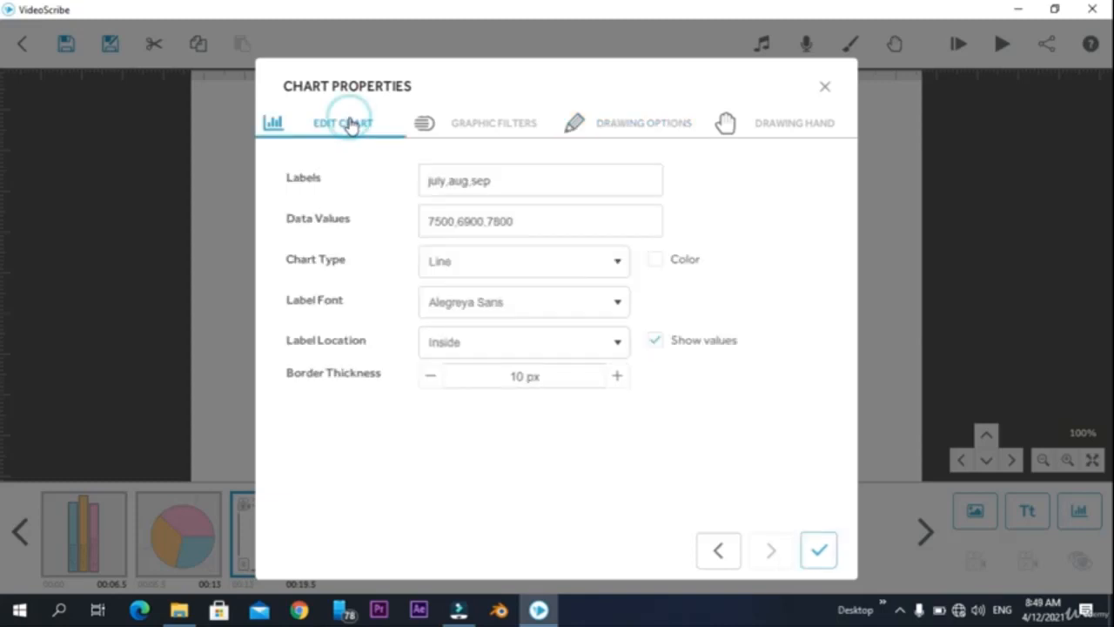
pyautogui.click(655, 259)
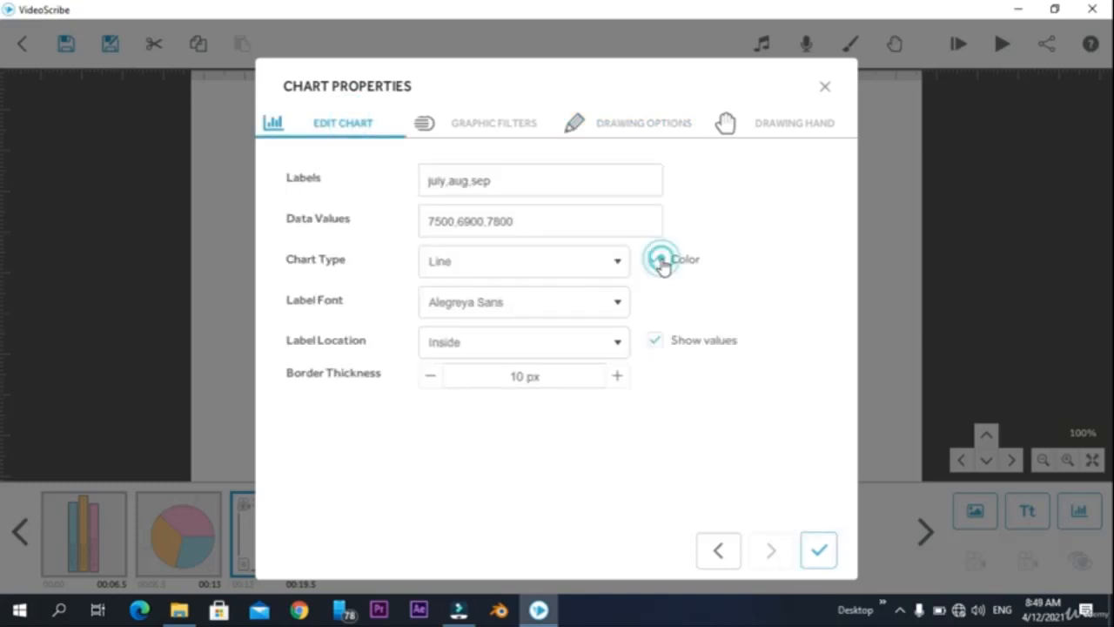
pyautogui.click(588, 342)
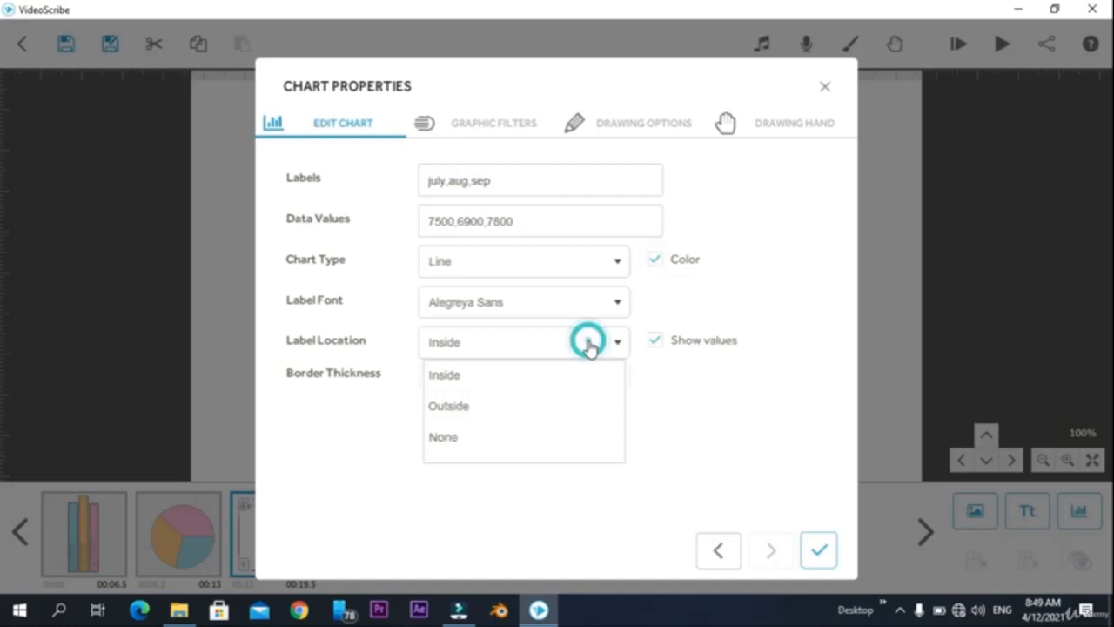
pyautogui.click(468, 406)
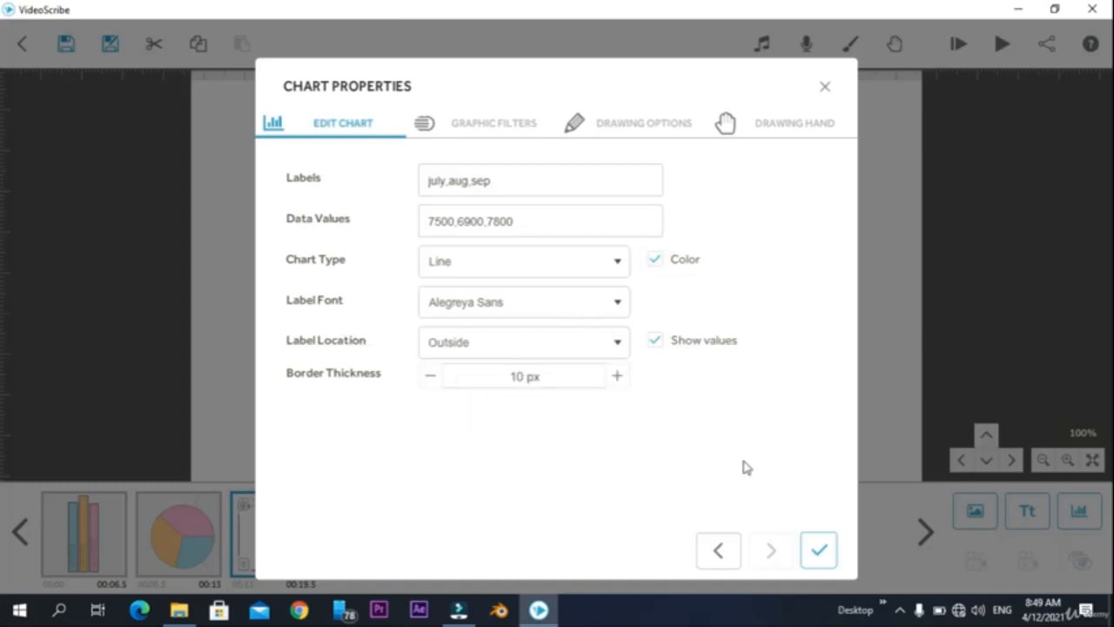
pyautogui.click(818, 557)
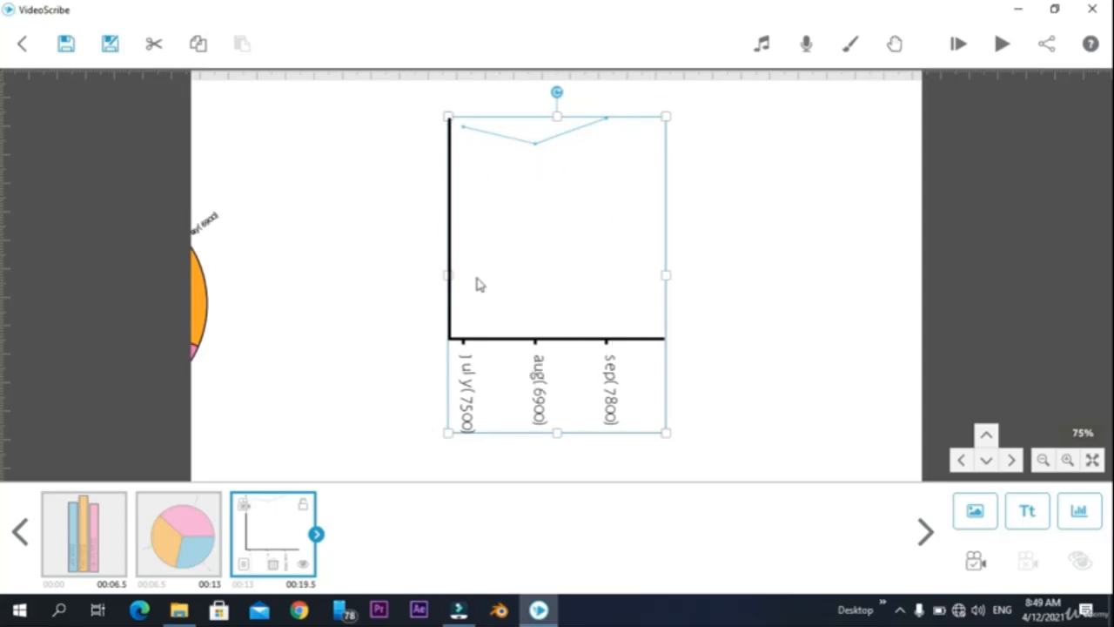
pyautogui.click(814, 294)
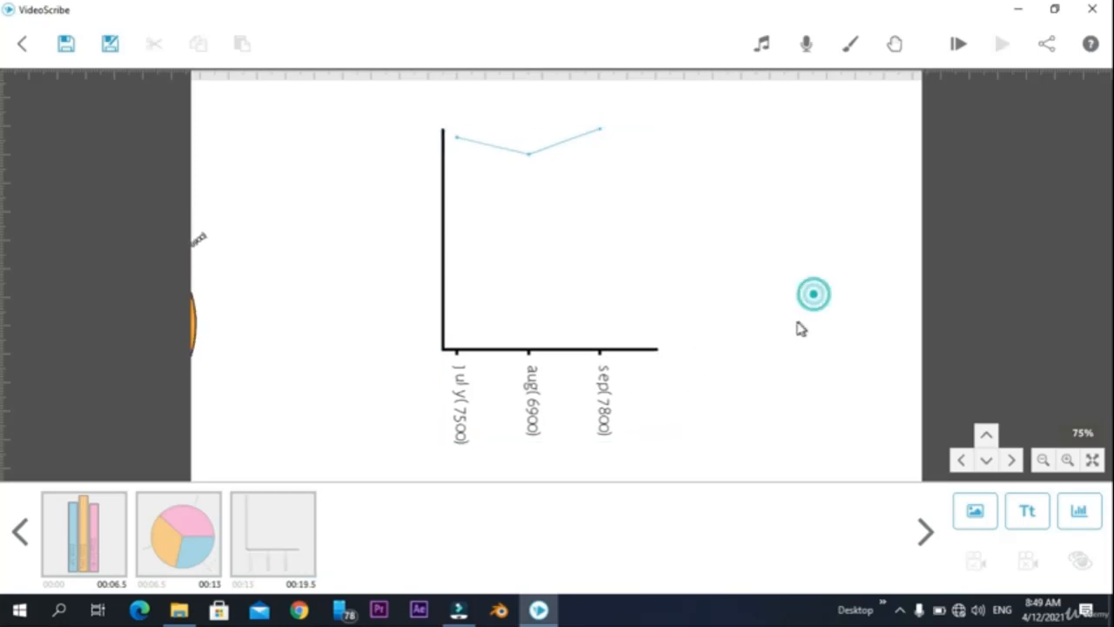
pyautogui.moveTo(797, 323); pyautogui.dragTo(762, 336)
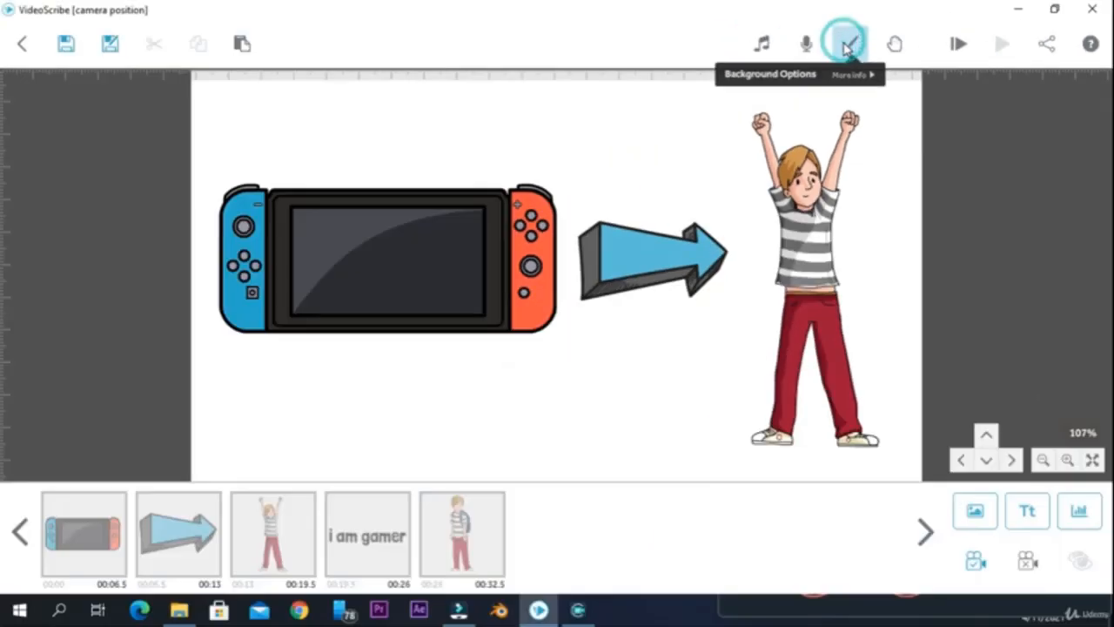
# Open the background options for the gamer scene and choose the texture in the center of the grid
pyautogui.click(614, 80)
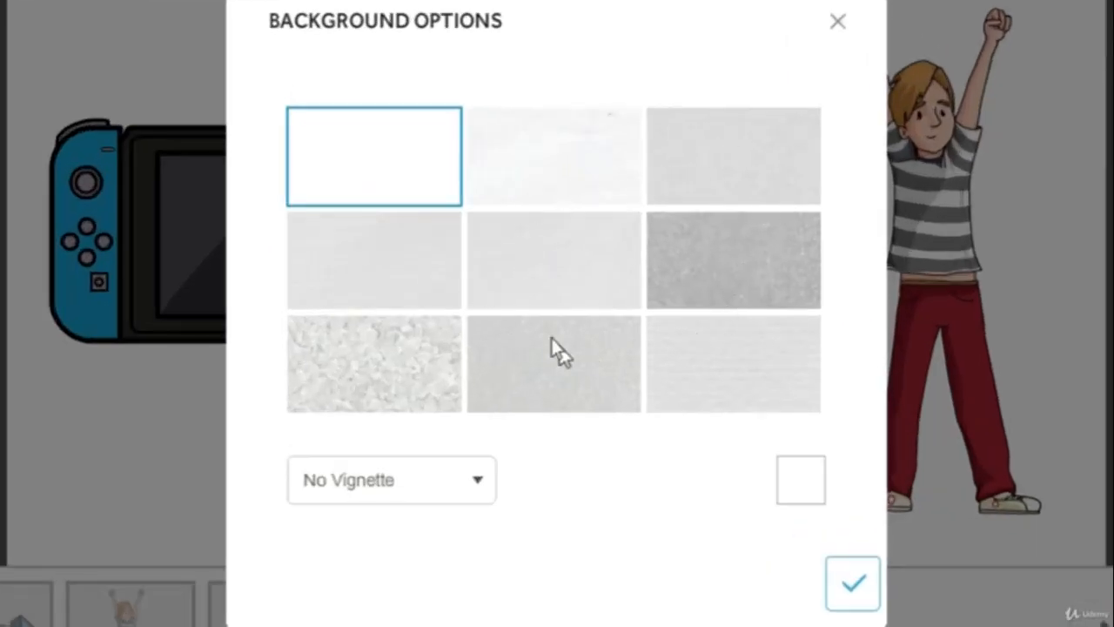
pyautogui.click(525, 156)
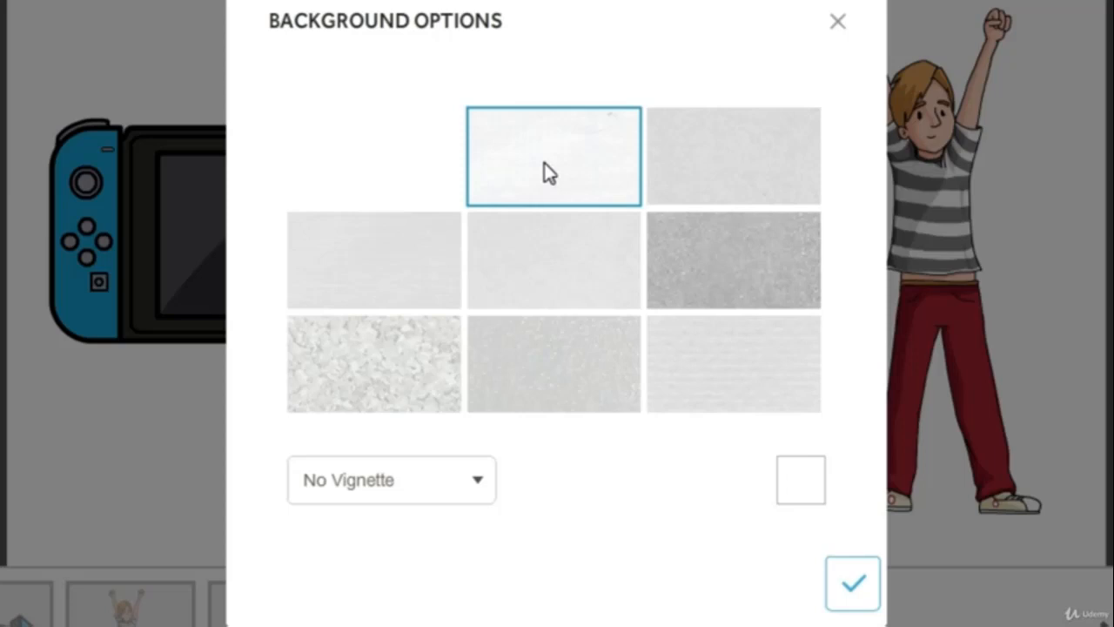
pyautogui.click(390, 383)
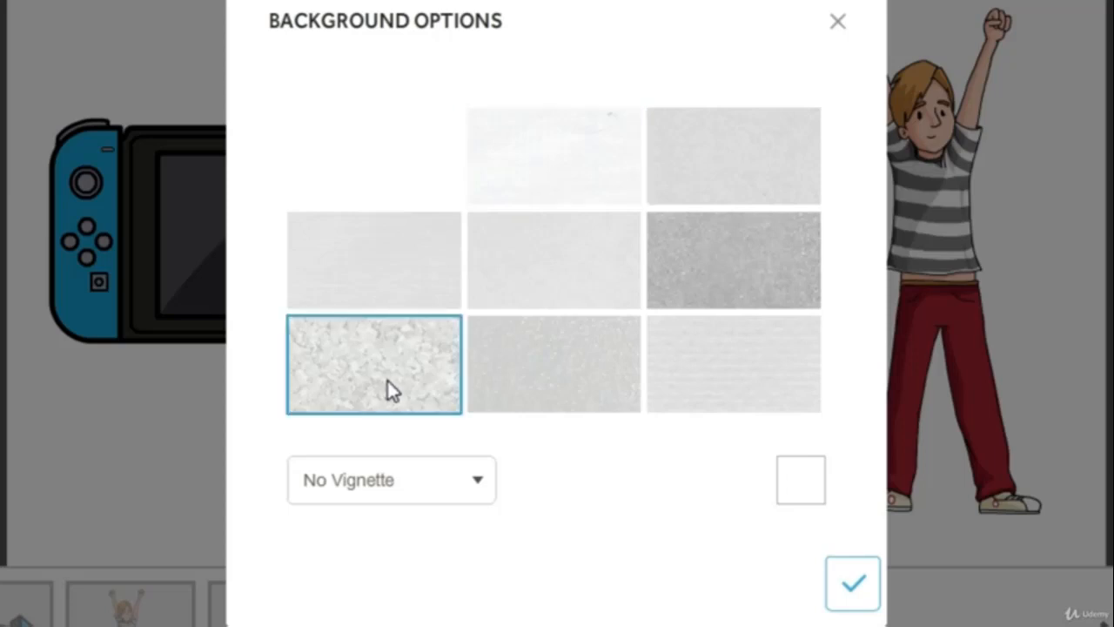
pyautogui.click(522, 261)
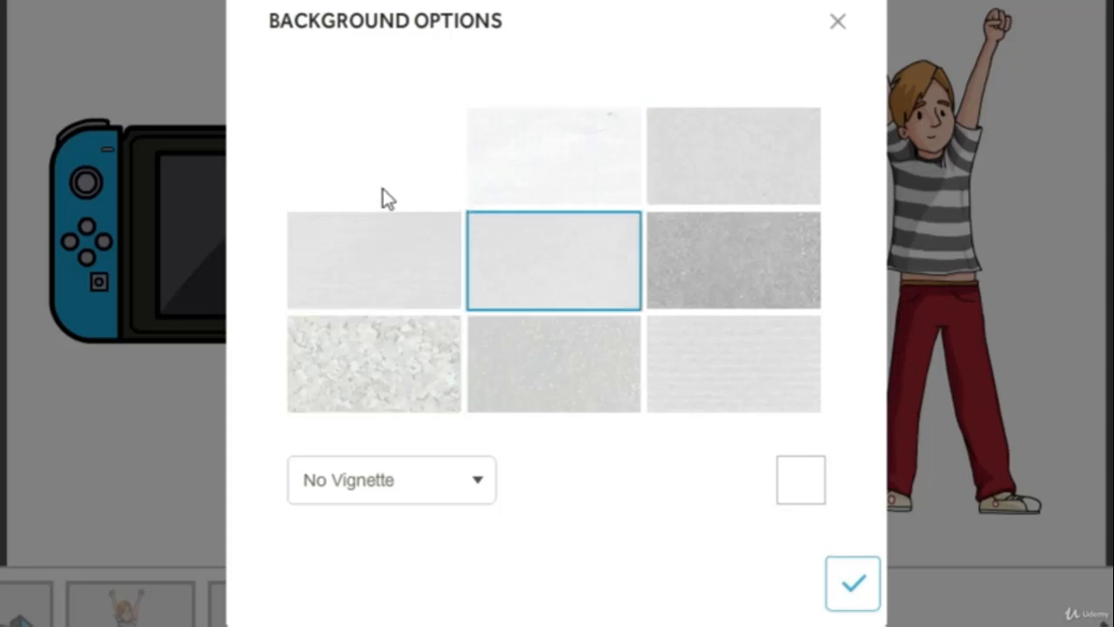
# Color the background gray #777777 and apply it with the darkest texture, at the end of the second row
pyautogui.click(794, 489)
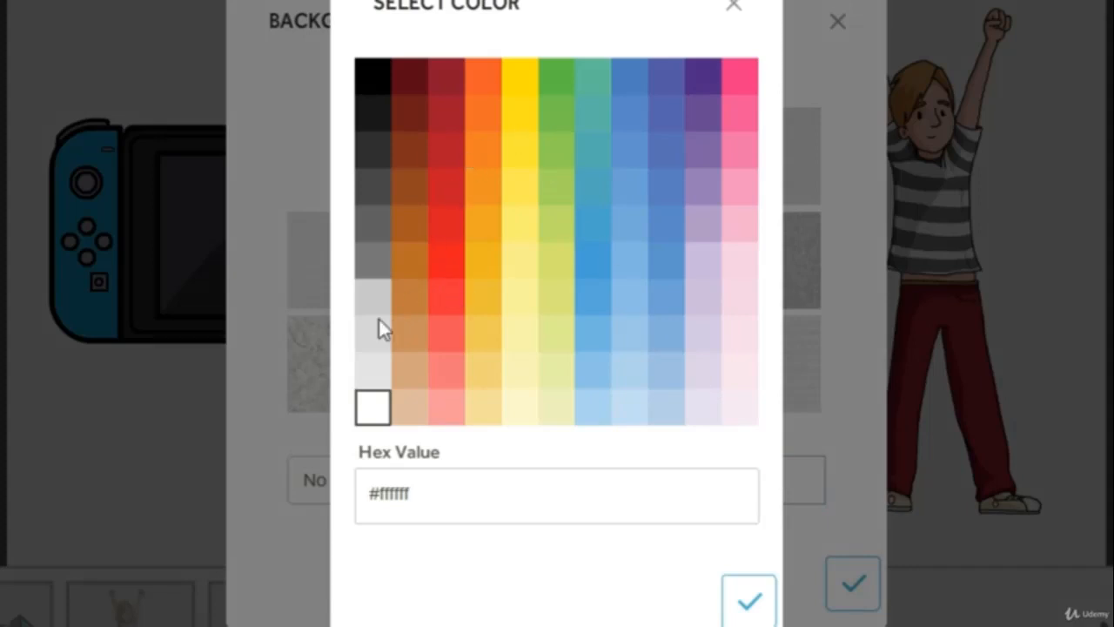
pyautogui.click(370, 258)
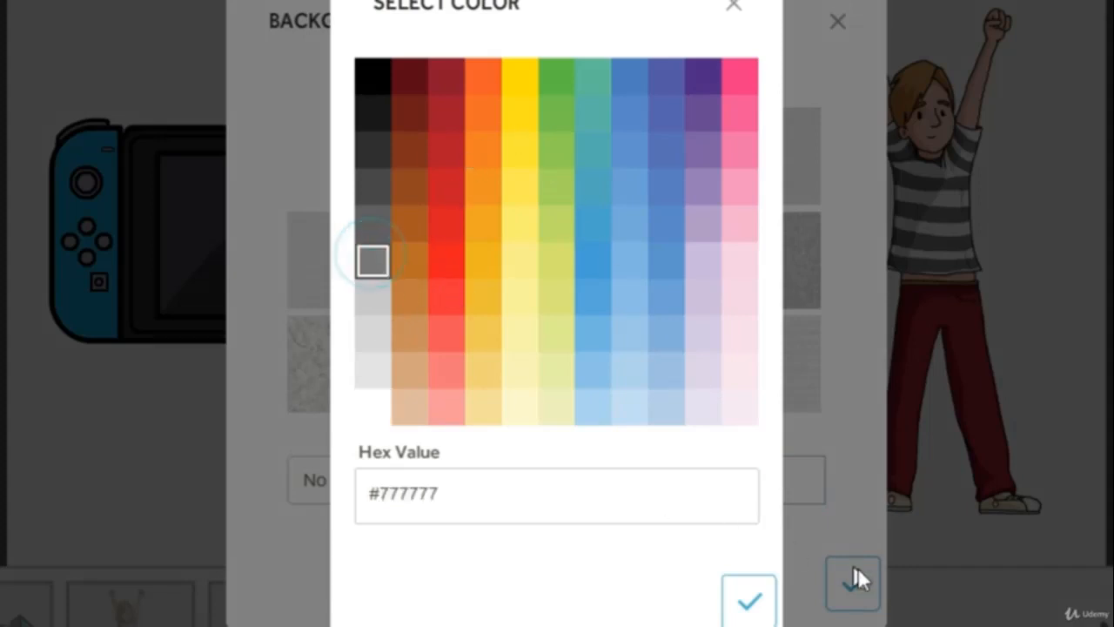
pyautogui.click(750, 602)
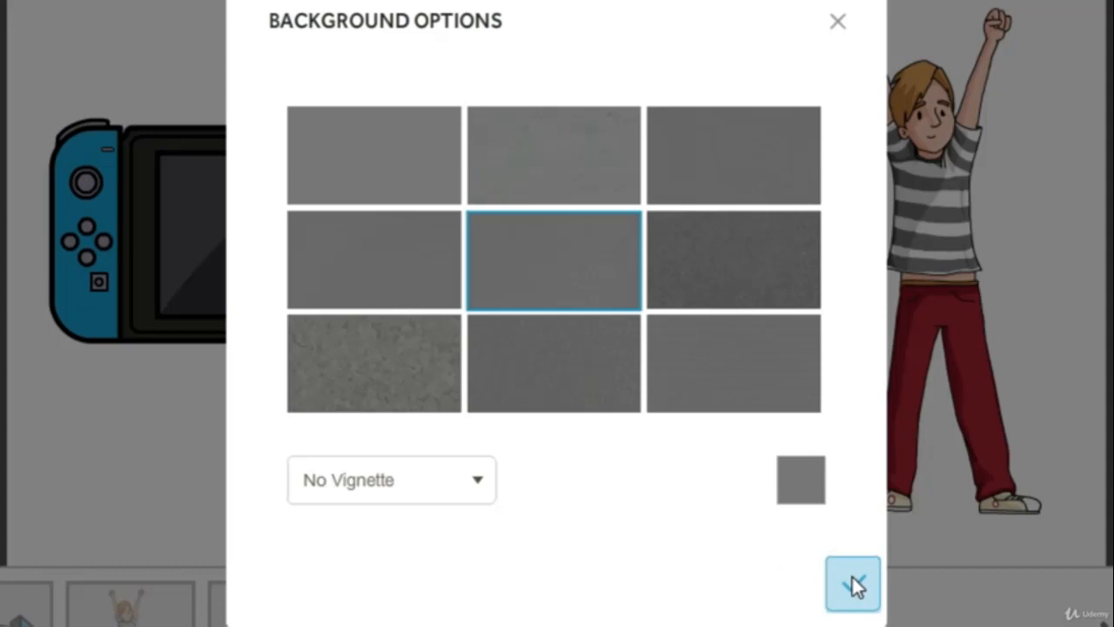
pyautogui.click(853, 585)
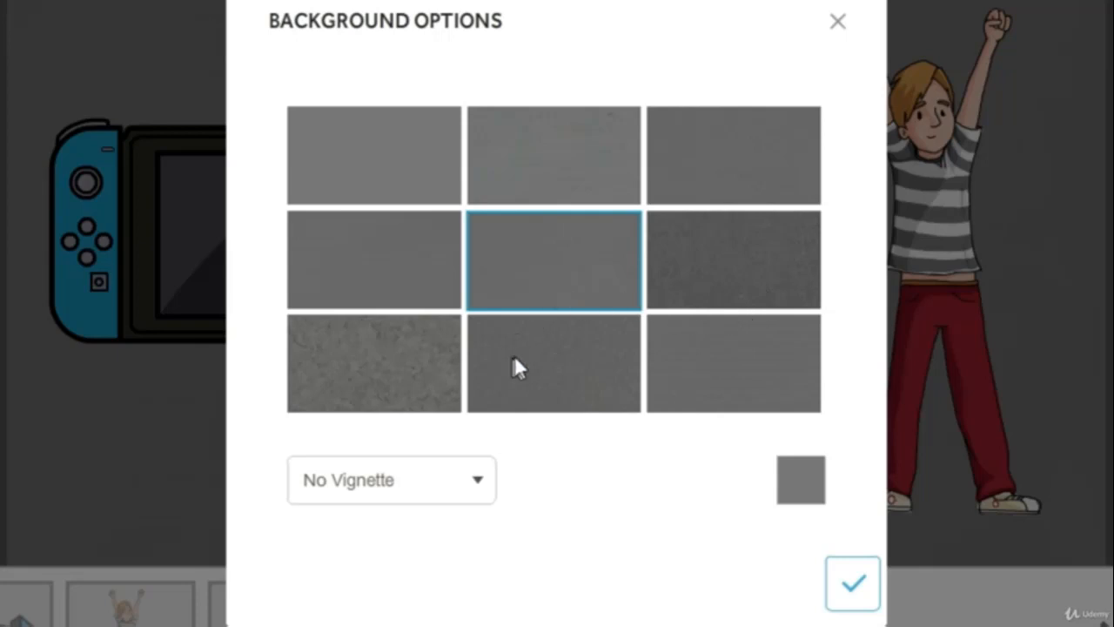
pyautogui.click(730, 277)
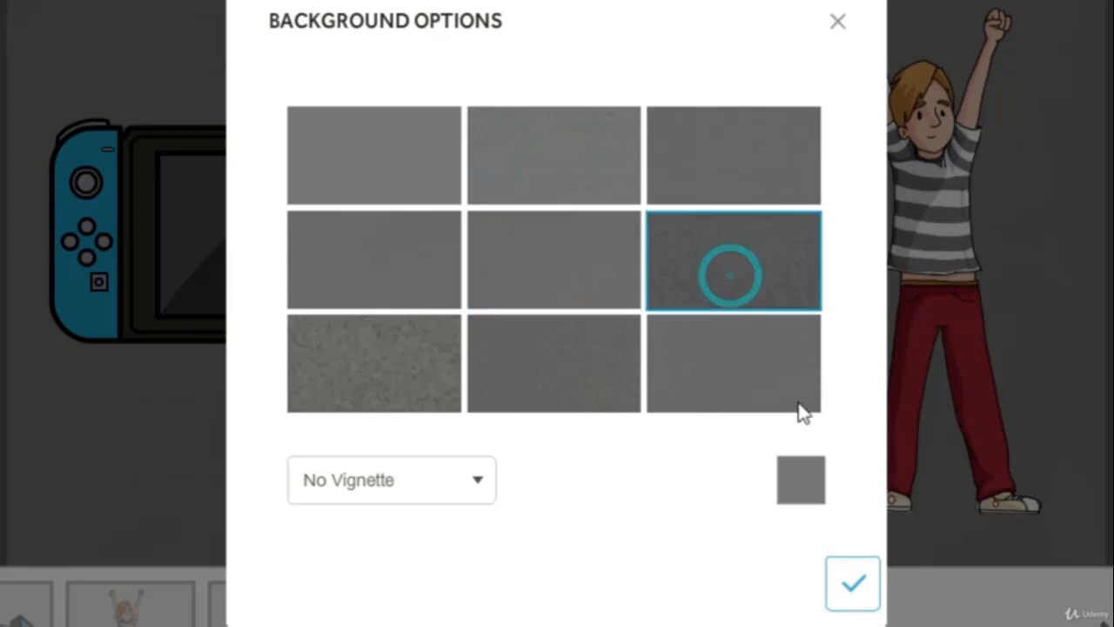
pyautogui.click(865, 588)
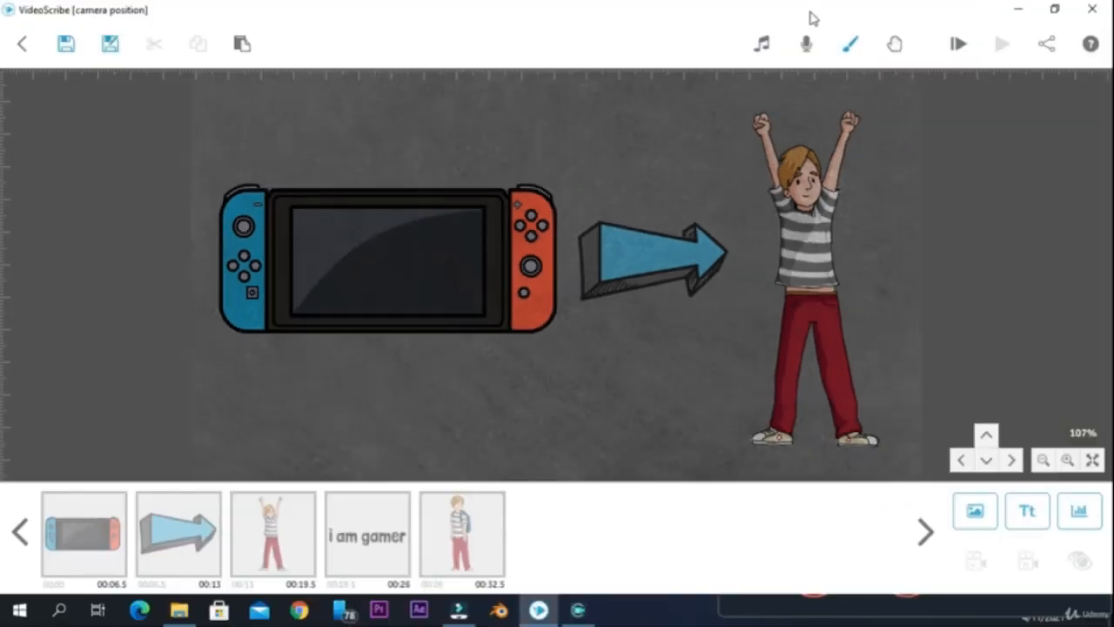
# Give the background the flaky texture starting the third row, trying yellow #fce639 before choosing golden orange, and apply it
pyautogui.click(851, 45)
pyautogui.click(456, 354)
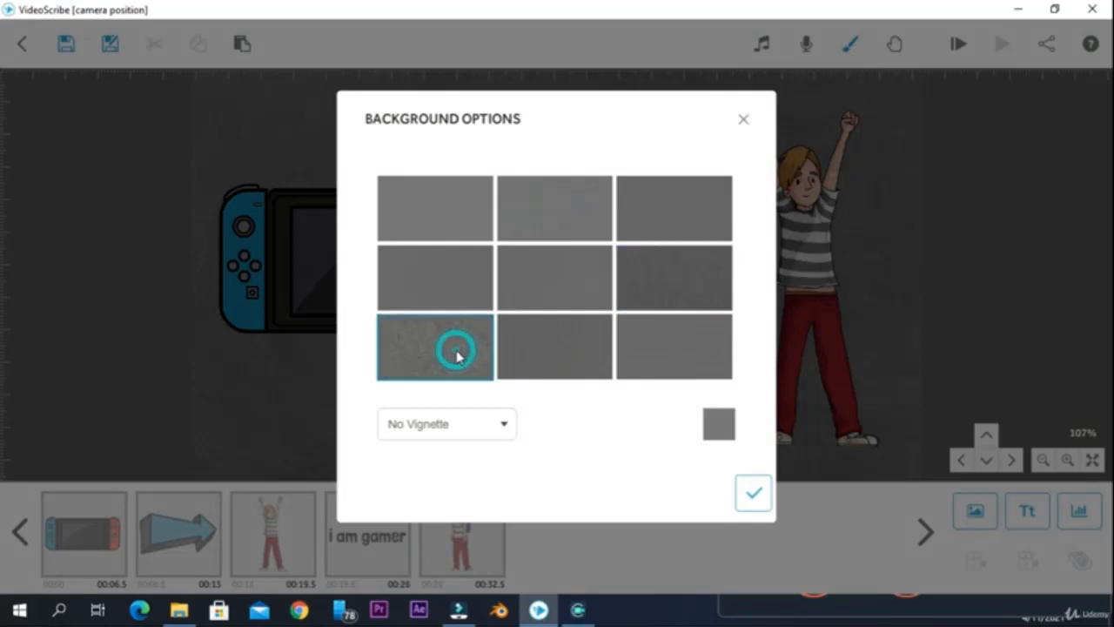
pyautogui.click(718, 426)
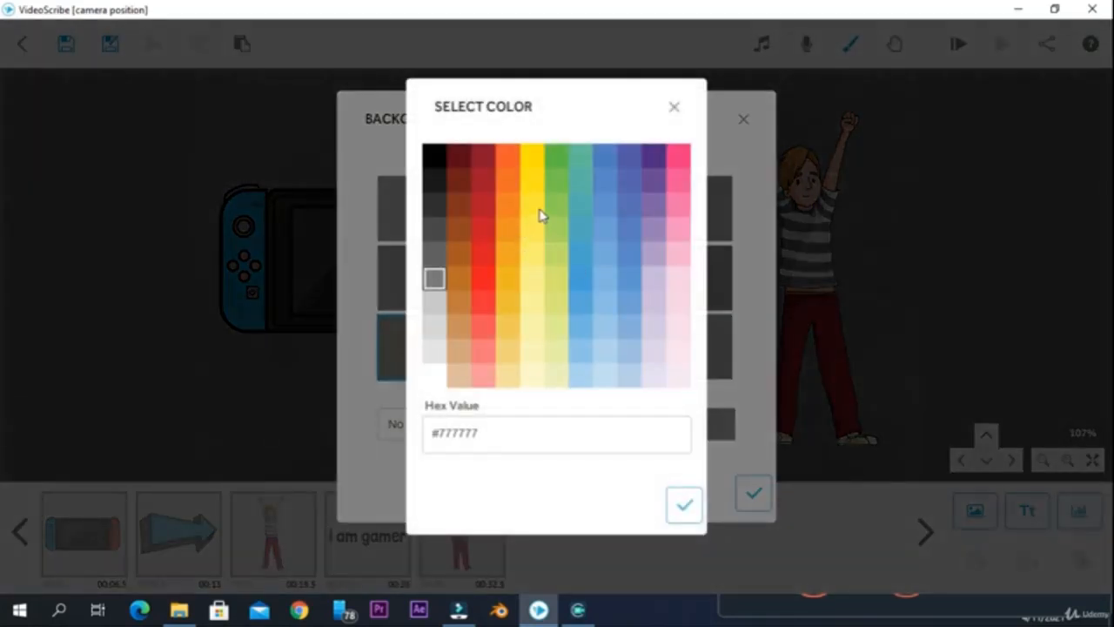
pyautogui.click(538, 210)
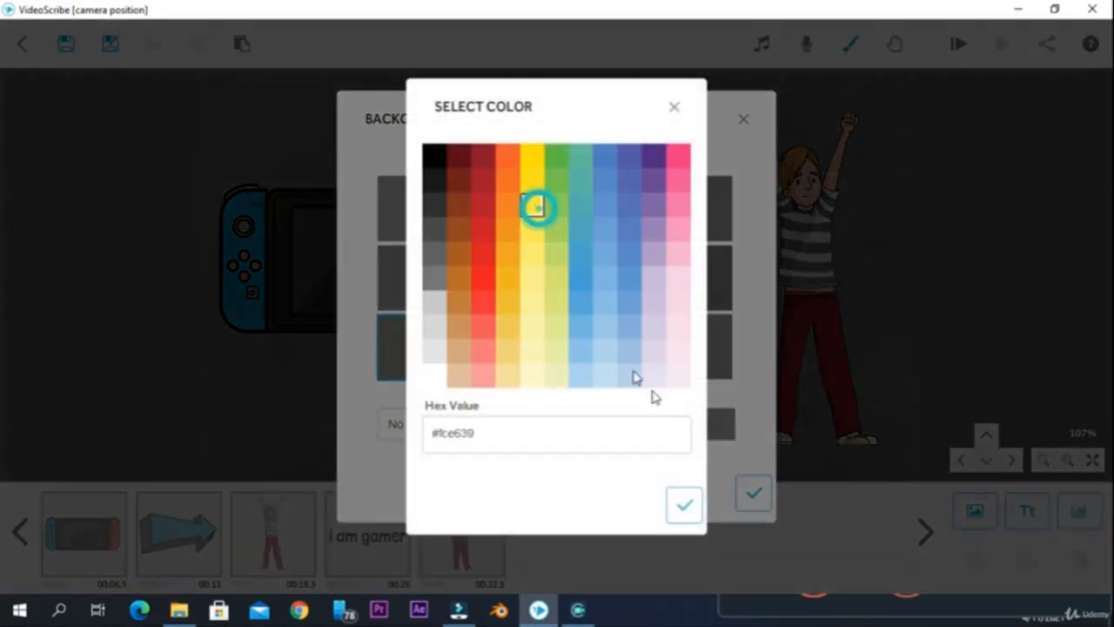
pyautogui.click(684, 507)
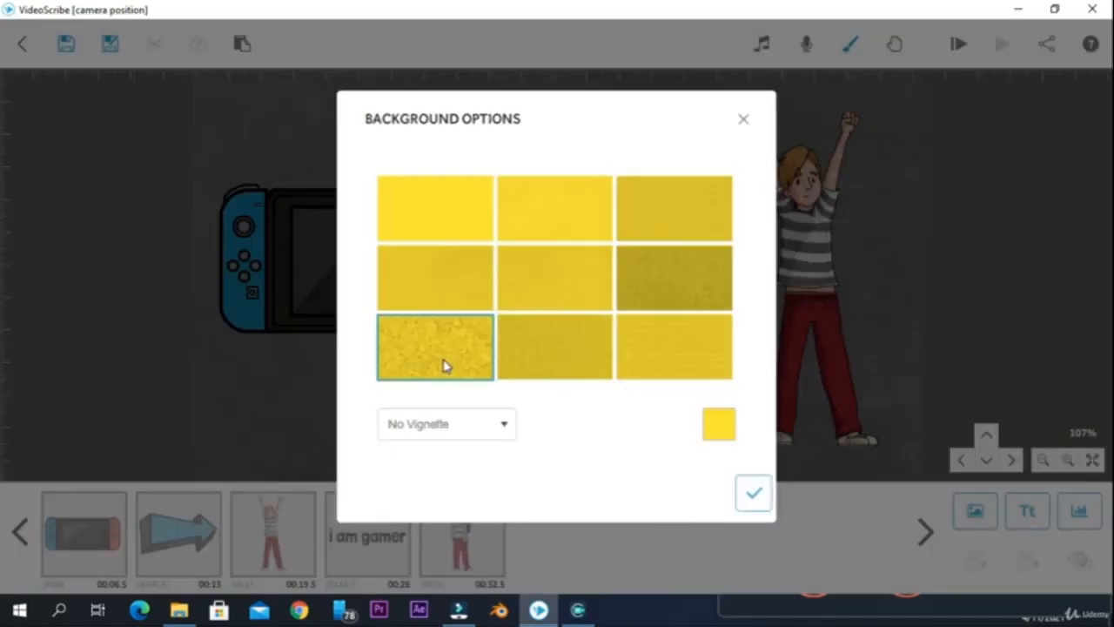
pyautogui.click(720, 428)
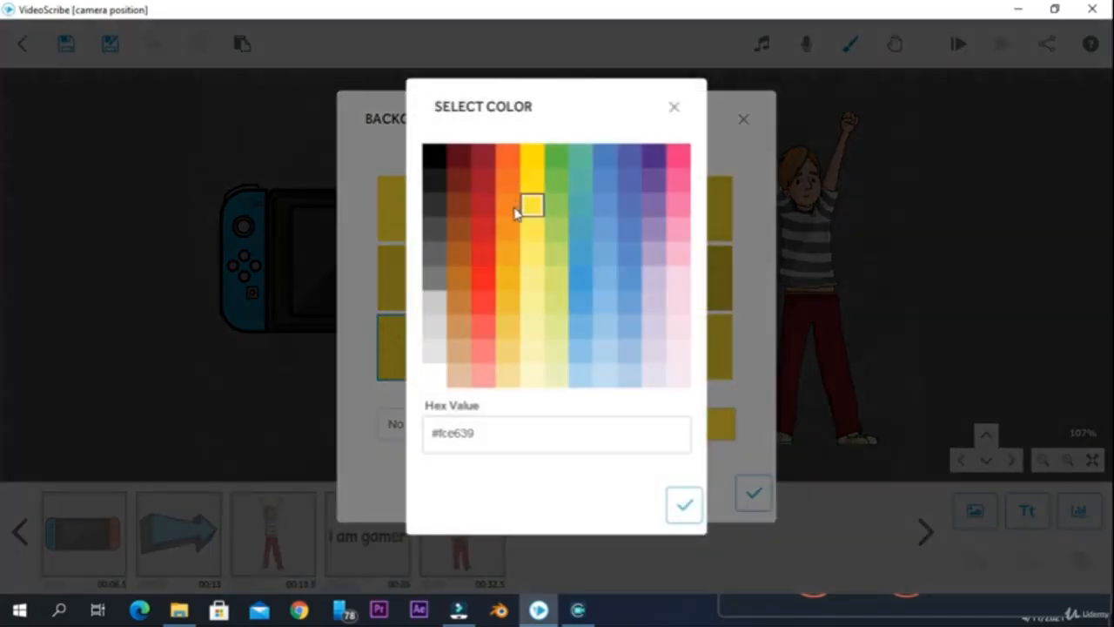
pyautogui.click(509, 281)
pyautogui.click(677, 517)
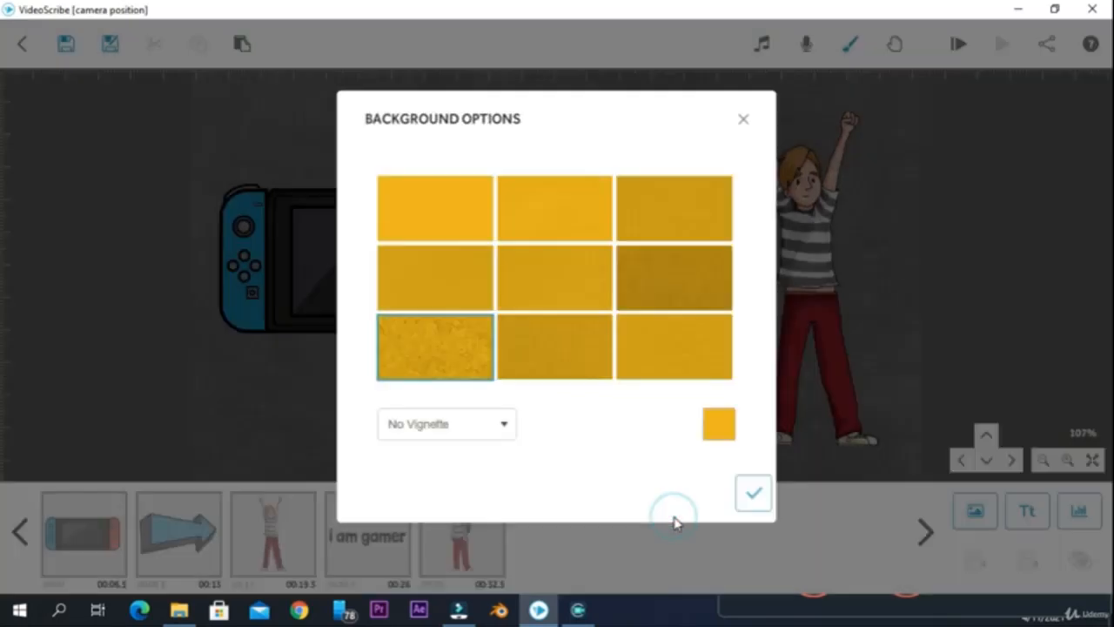
pyautogui.click(754, 492)
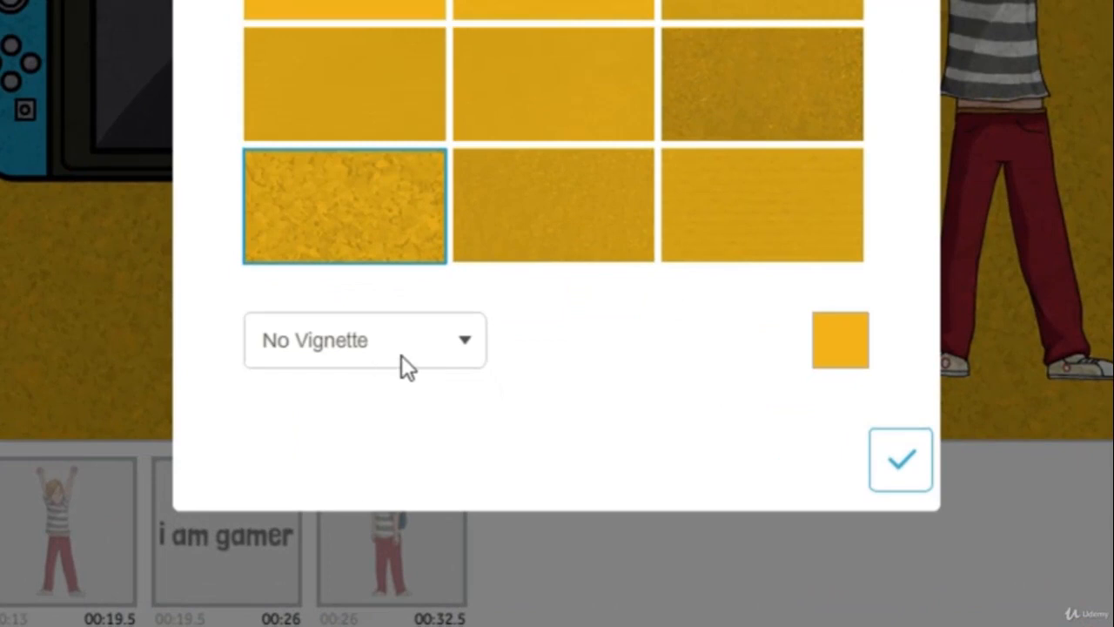
# Apply a Soft Vignette to the background
pyautogui.click(401, 355)
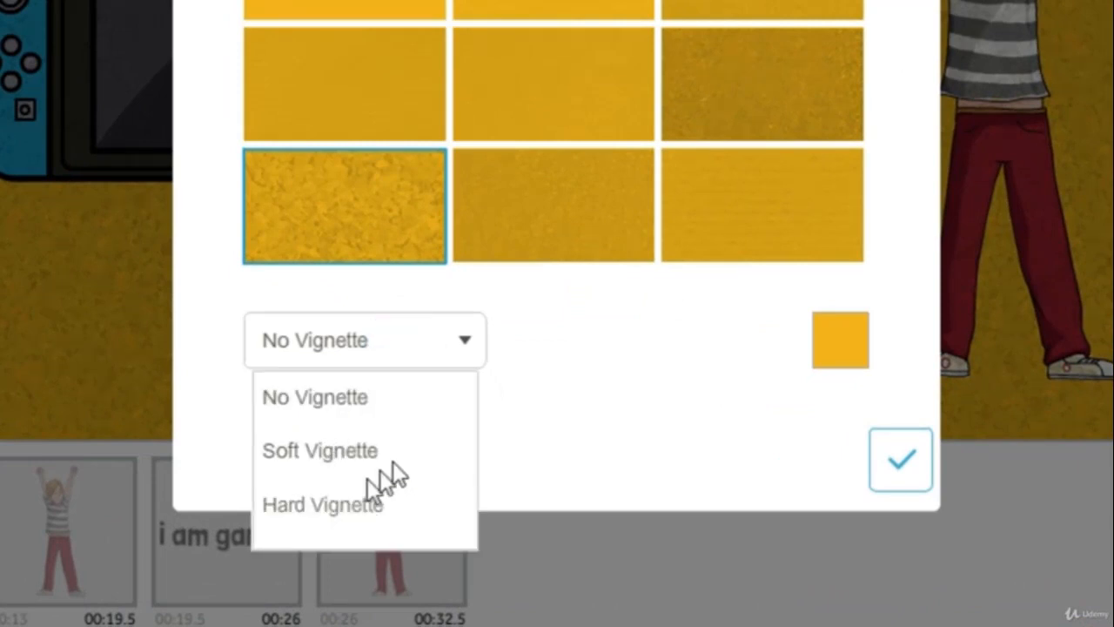
pyautogui.click(336, 452)
pyautogui.click(895, 481)
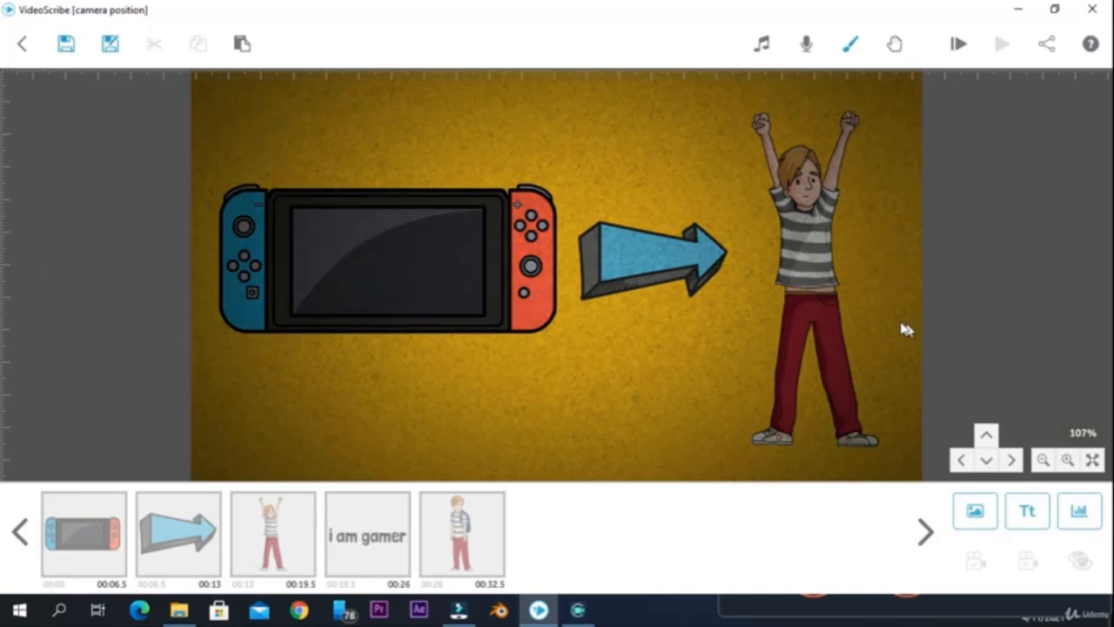
# Change the background's vignette to Hard Vignette and apply it
pyautogui.click(850, 43)
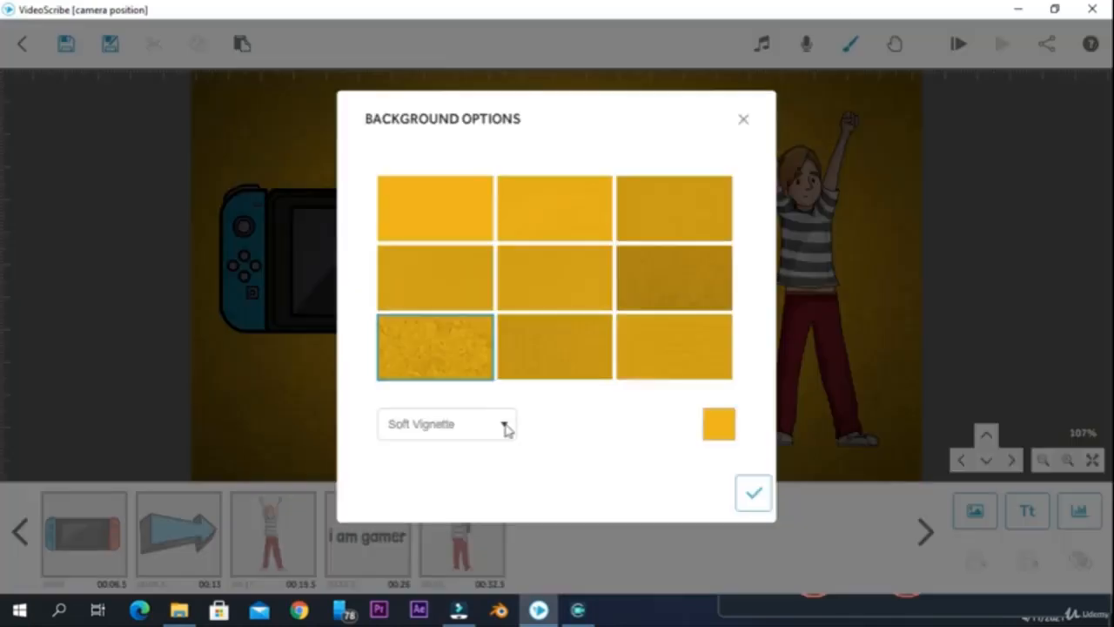
pyautogui.click(493, 427)
pyautogui.click(420, 526)
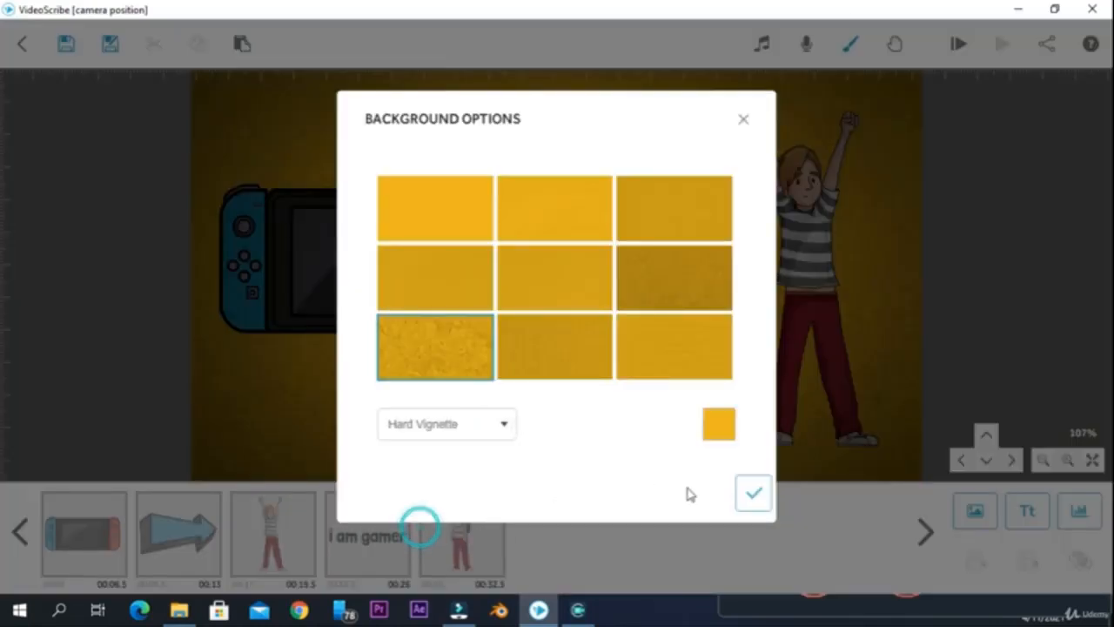
pyautogui.click(753, 493)
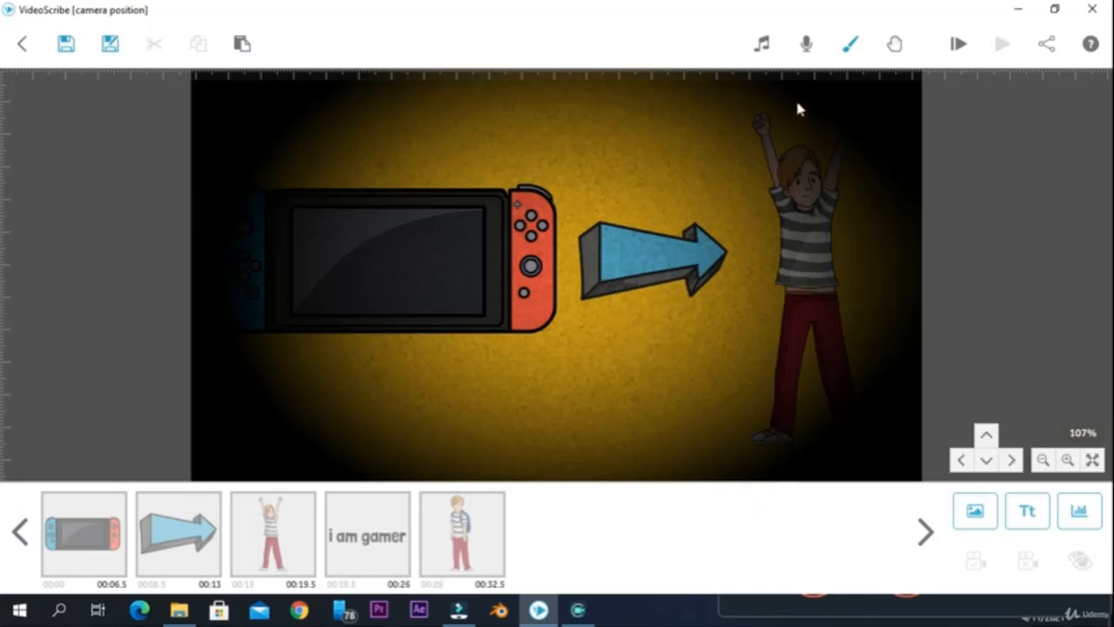
# Set the background to No Vignette with the plain, untextured style and apply it
pyautogui.click(850, 44)
pyautogui.click(450, 433)
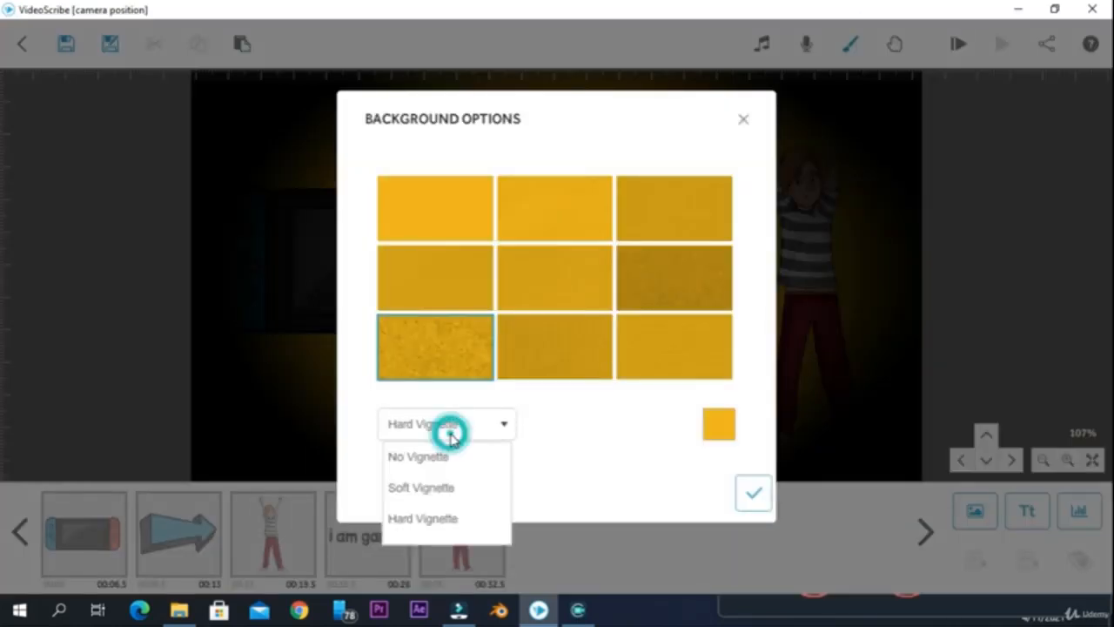
pyautogui.click(441, 458)
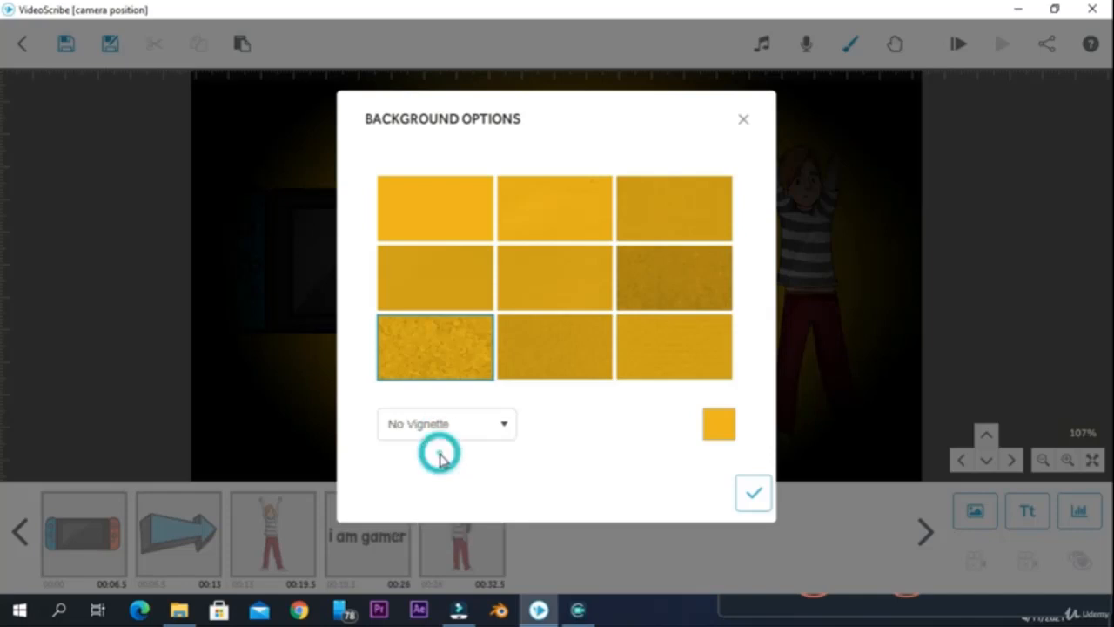
pyautogui.click(461, 225)
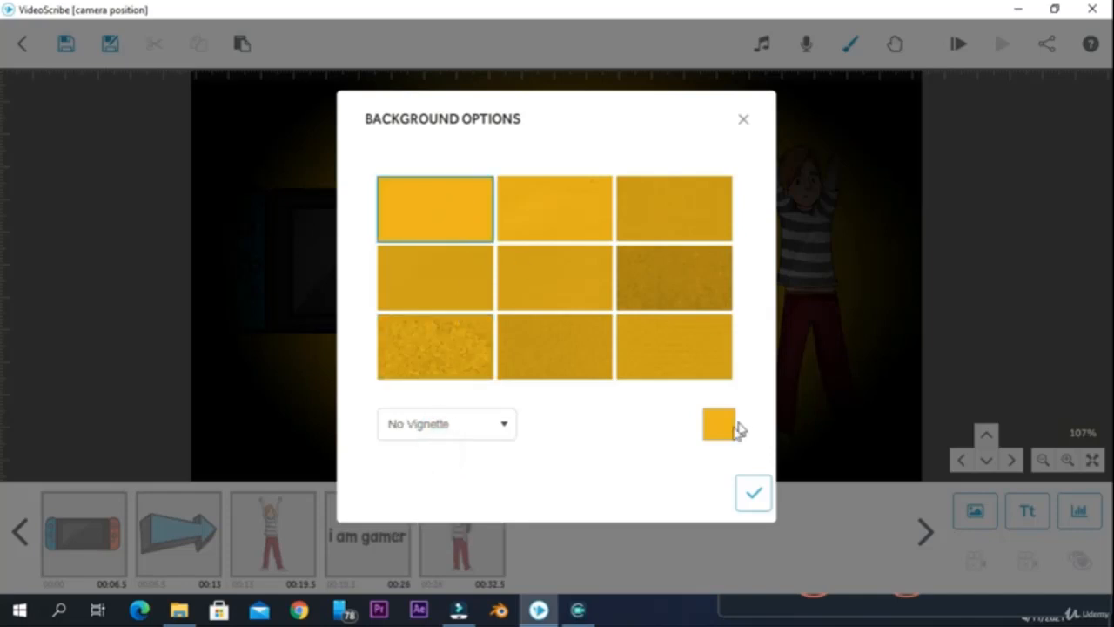
pyautogui.click(757, 493)
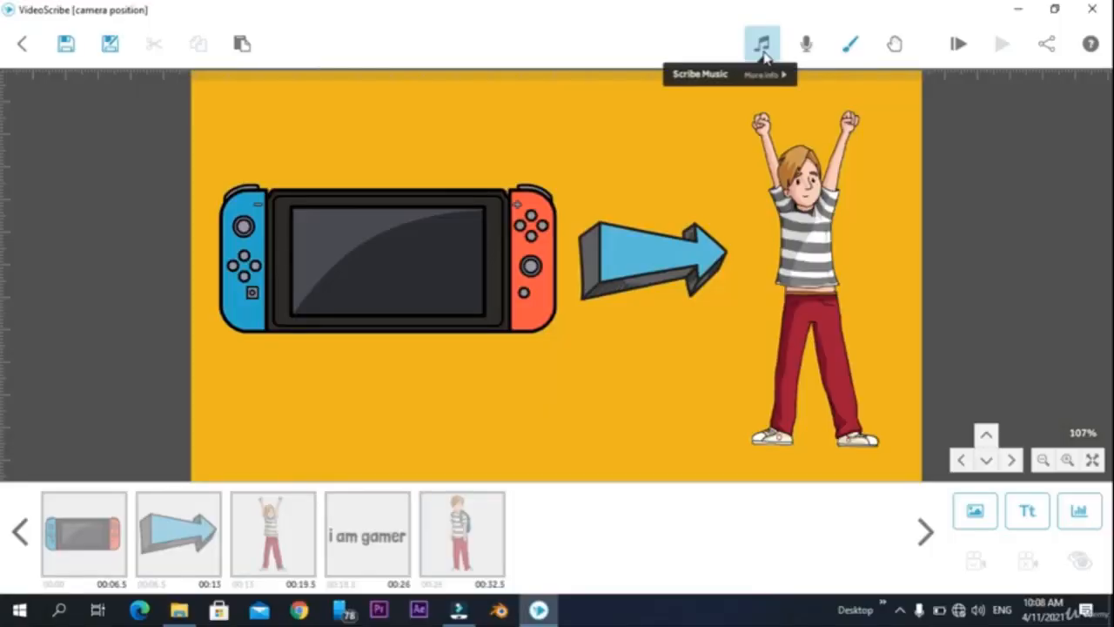
# Import the _FREE_ _GRIM_ Japanese Type PARTY BEAT MP3 from the filmora9 raw folder as the scribe's music
pyautogui.click(762, 45)
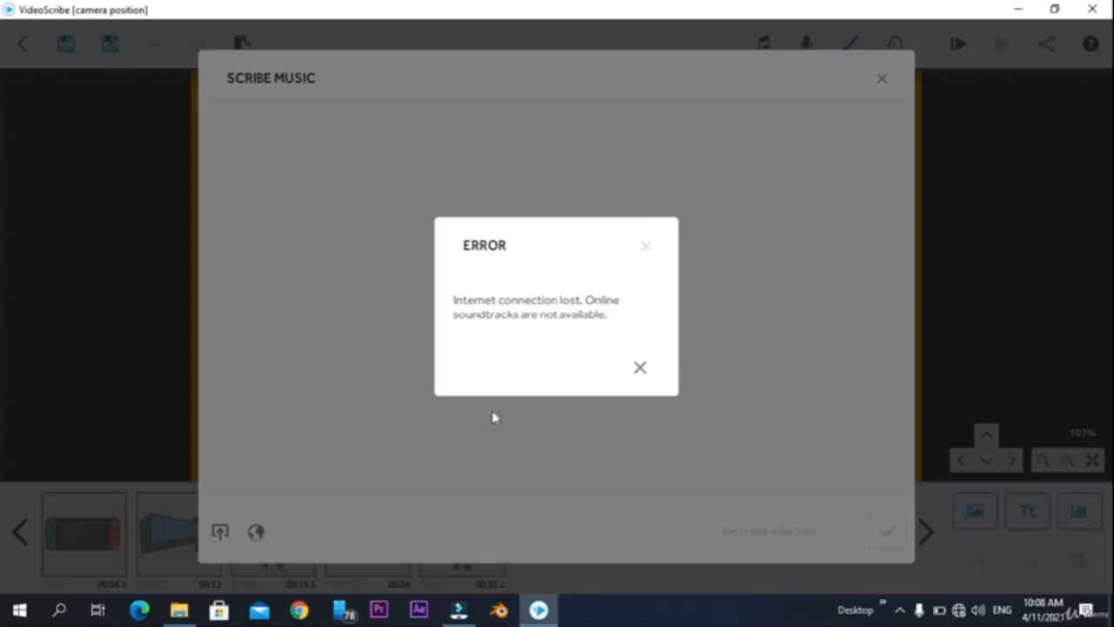
pyautogui.click(642, 367)
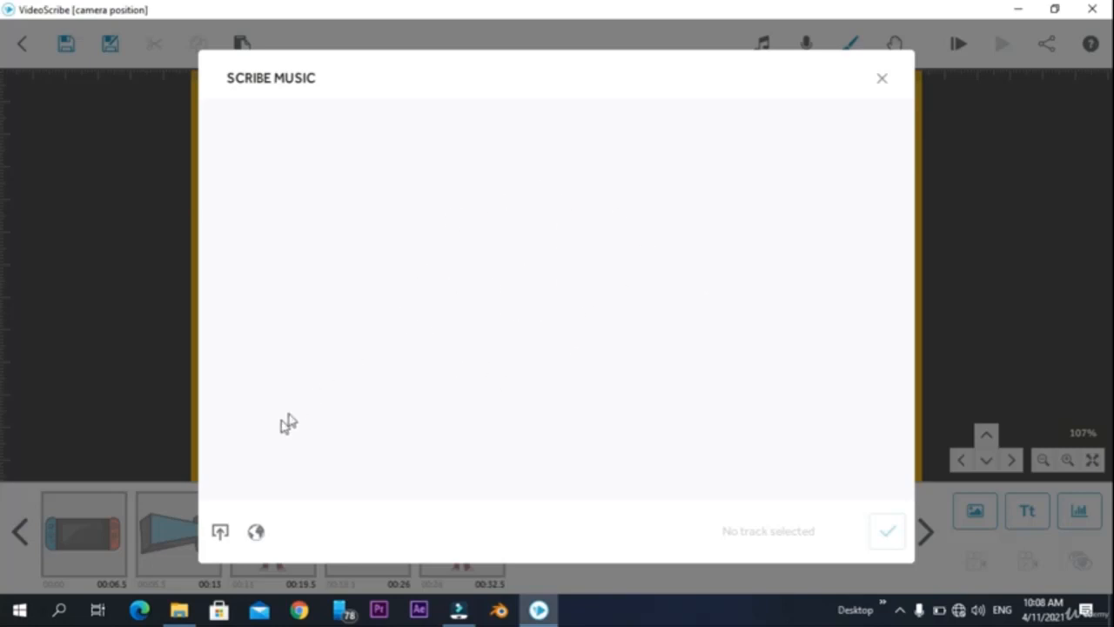
pyautogui.click(219, 531)
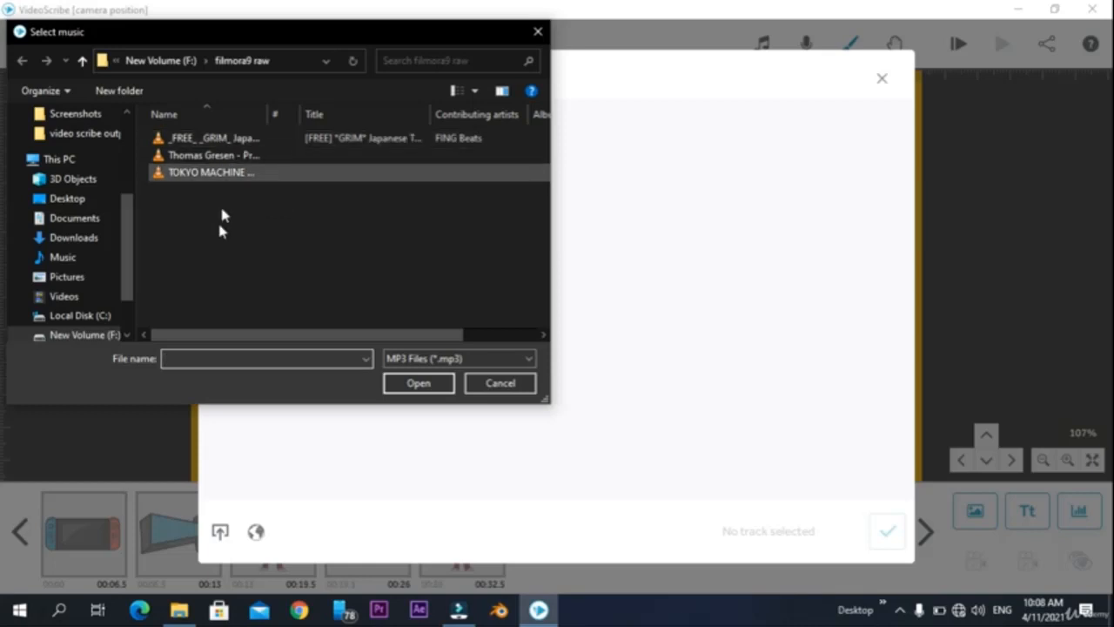
pyautogui.click(232, 139)
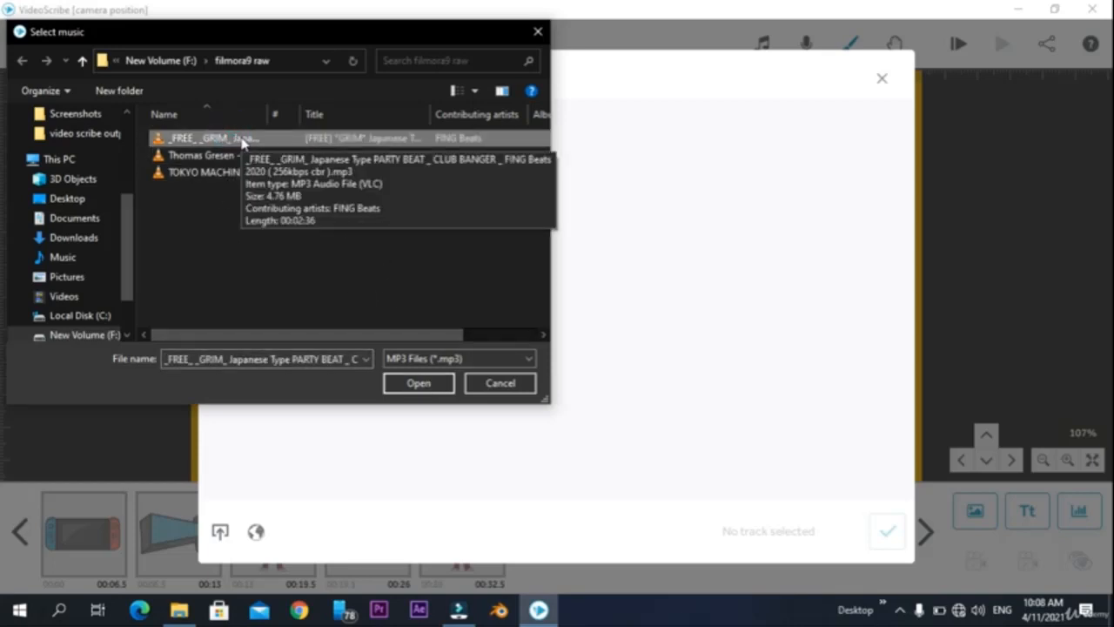
pyautogui.click(428, 383)
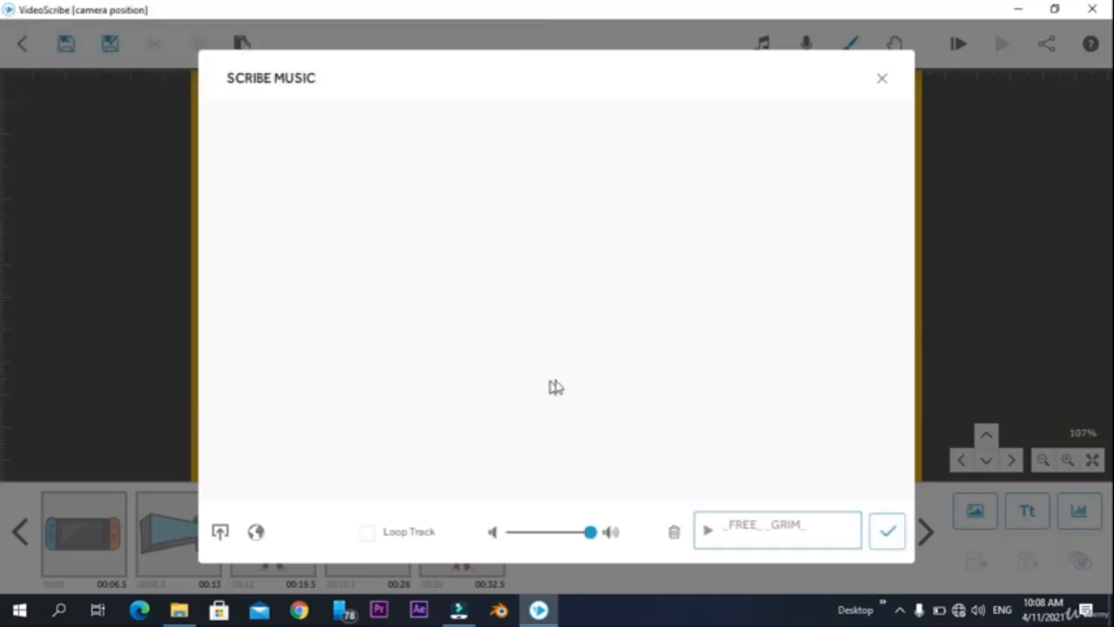
pyautogui.click(887, 533)
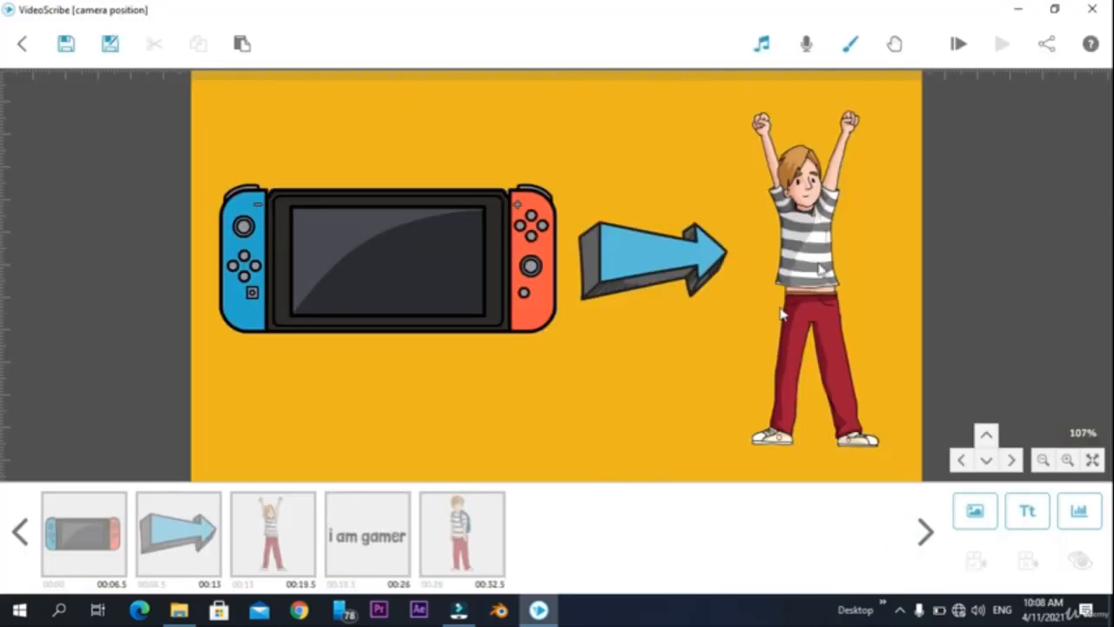
# Preview the whole scribe from the start with its background and music
pyautogui.click(956, 51)
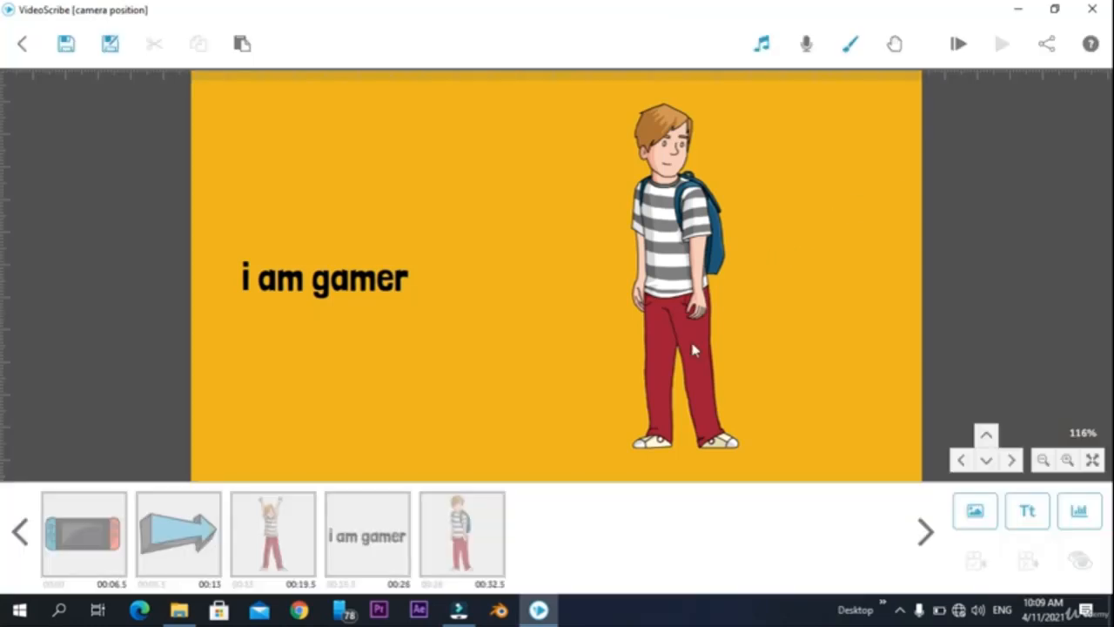
# Review the scribe's current music settings
pyautogui.click(761, 43)
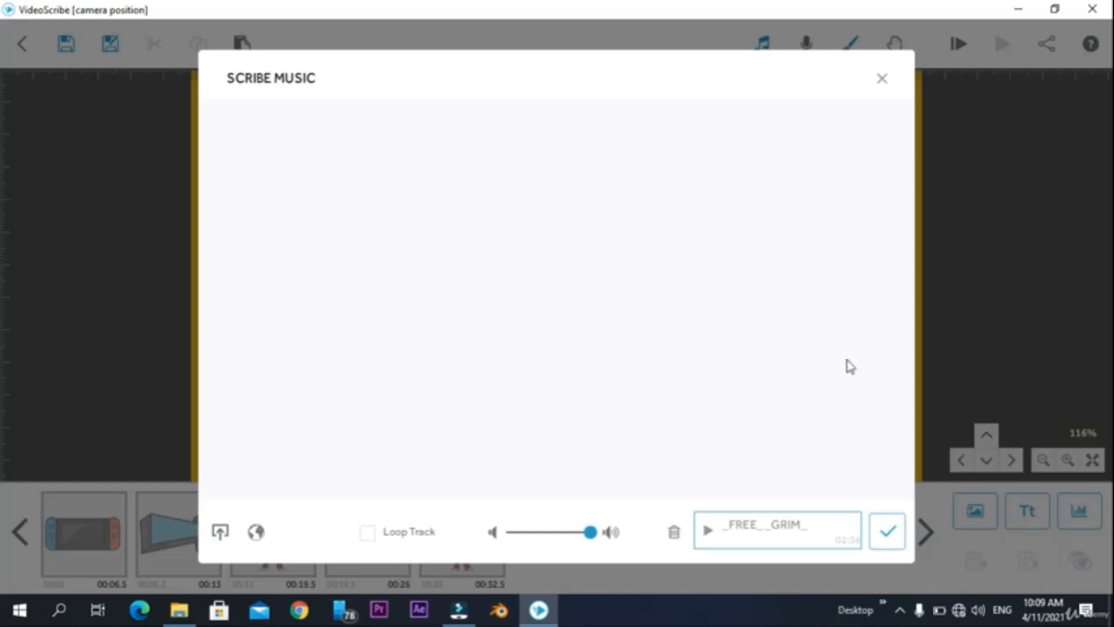
pyautogui.click(882, 78)
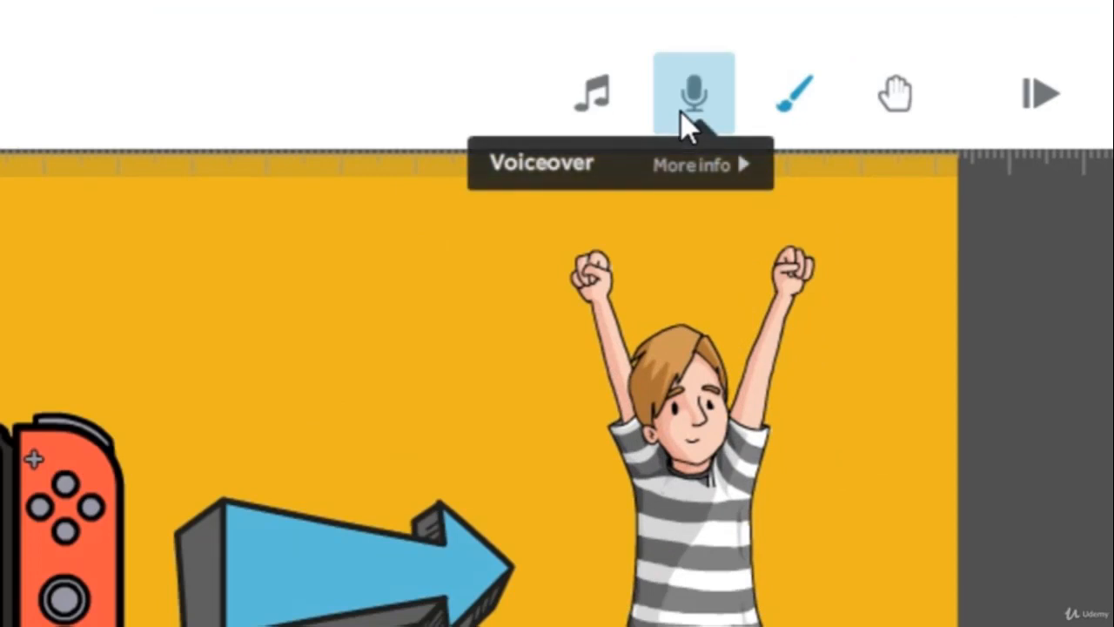
# Record a voiceover with the High Definition Audio Device microphone while the scribe plays, and listen to the recording
pyautogui.click(681, 111)
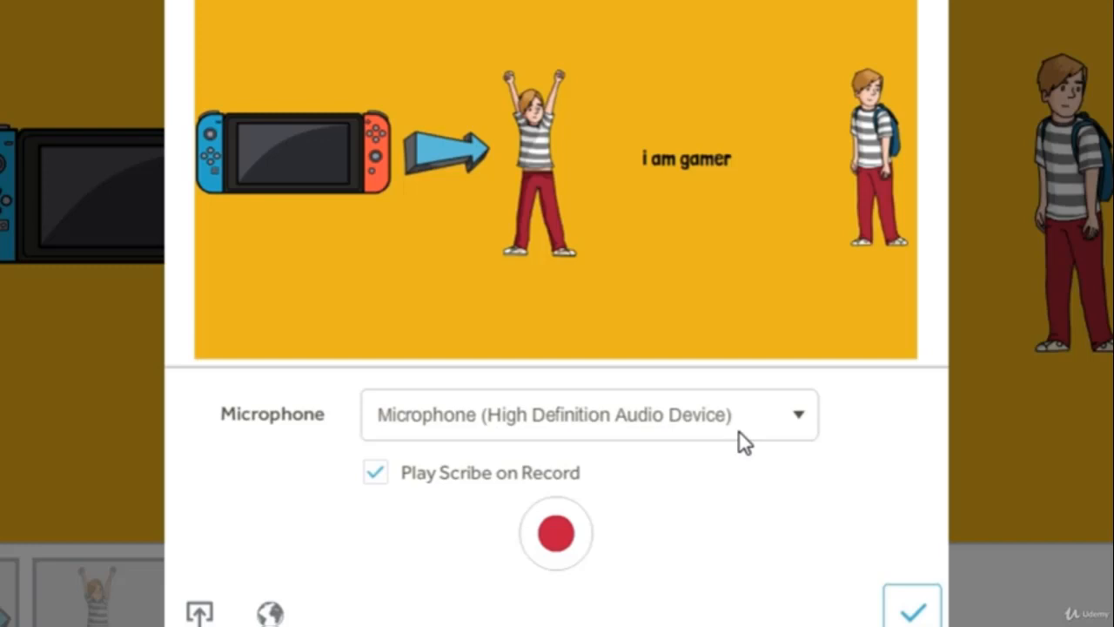
pyautogui.click(565, 537)
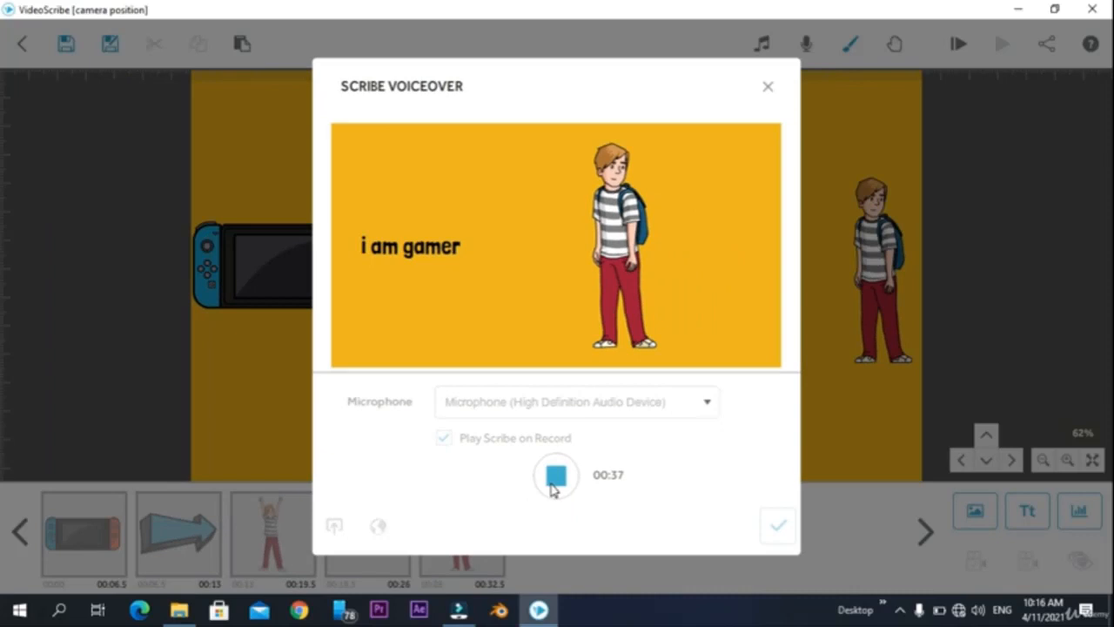
pyautogui.click(555, 532)
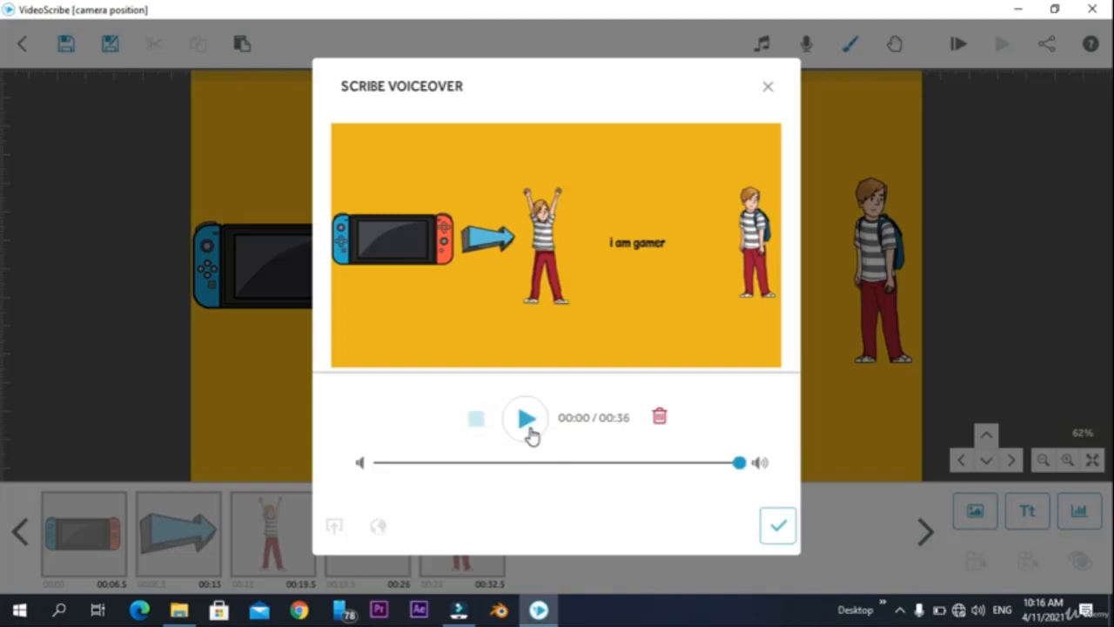
pyautogui.click(529, 431)
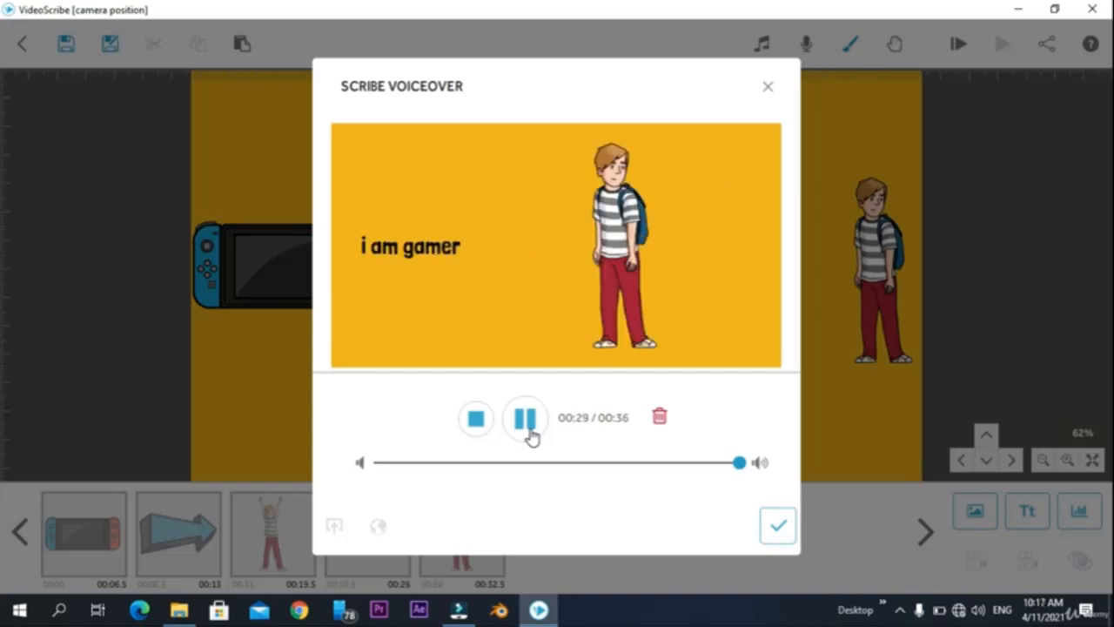
pyautogui.click(530, 435)
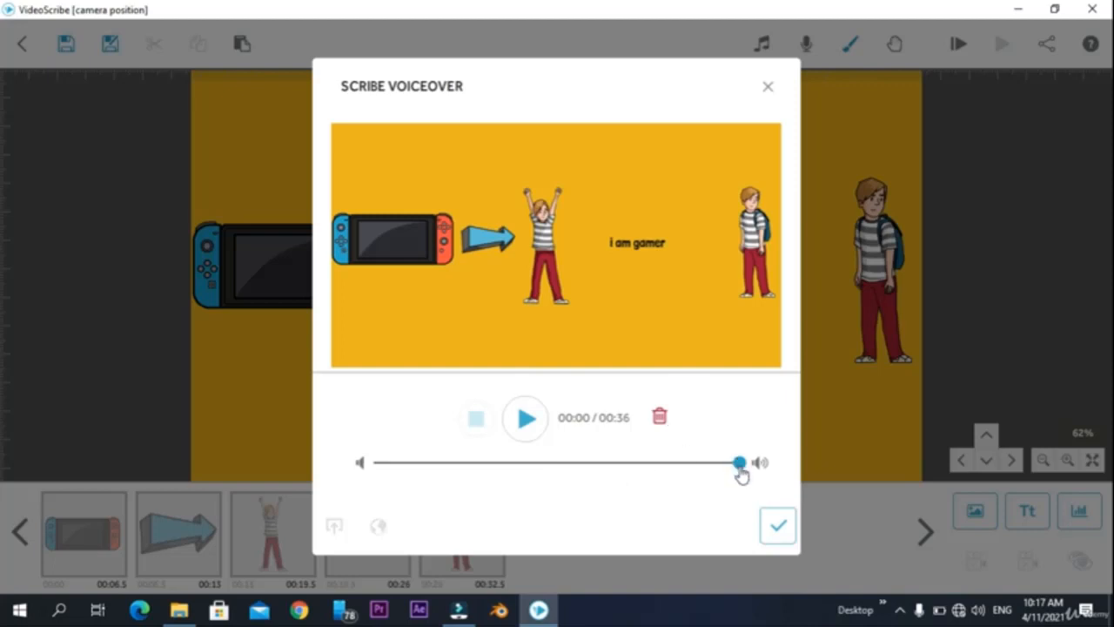
# Apply the recorded voiceover at full volume and preview the scribe from the start
pyautogui.moveTo(738, 462); pyautogui.dragTo(538, 474)
pyautogui.moveTo(452, 492); pyautogui.dragTo(748, 497)
pyautogui.click(779, 525)
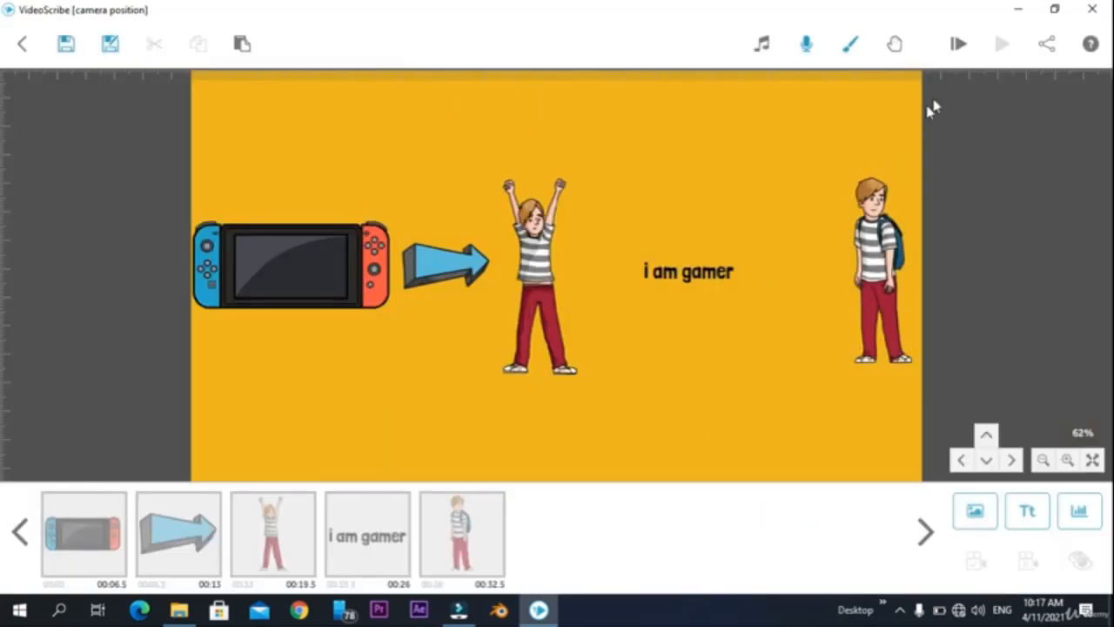
pyautogui.click(956, 48)
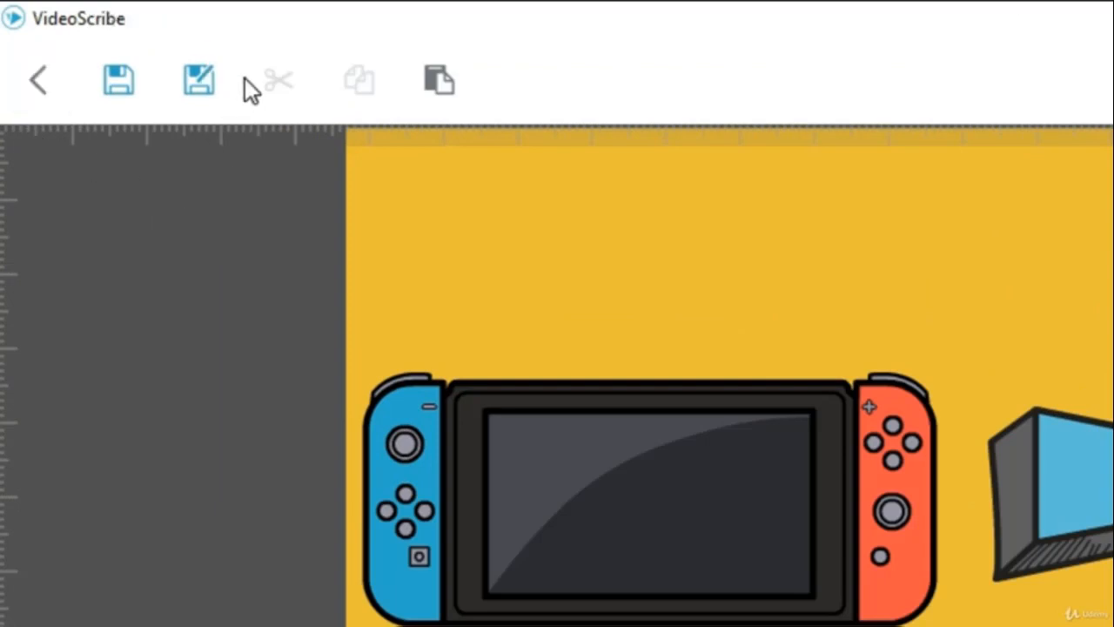
# Save the scribe to the computer in the video scribe output folder as sam
pyautogui.click(134, 96)
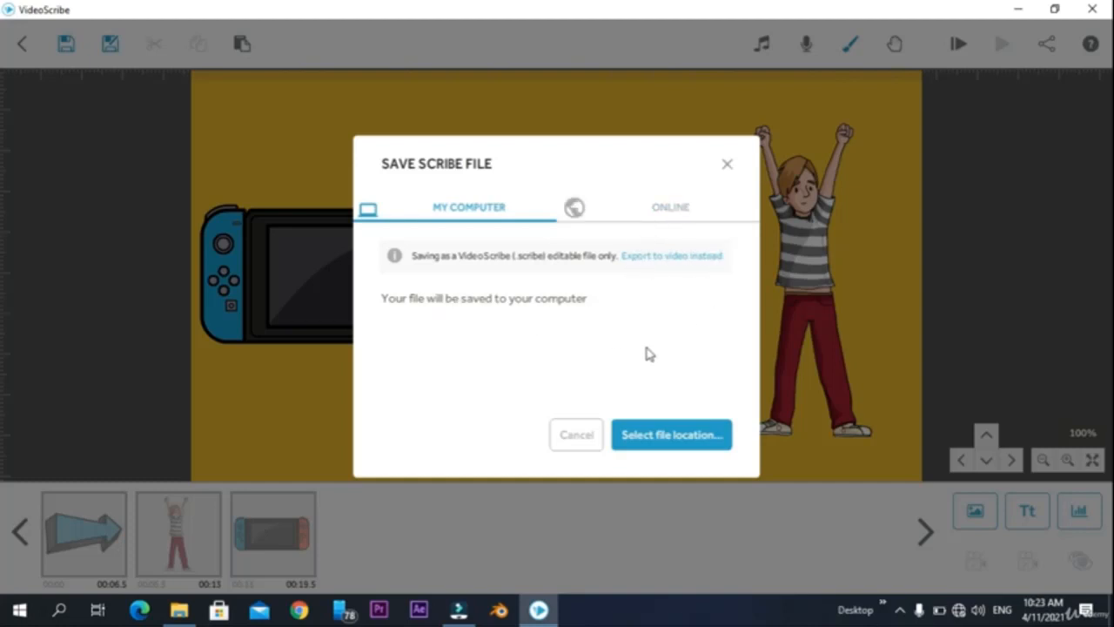
pyautogui.click(664, 445)
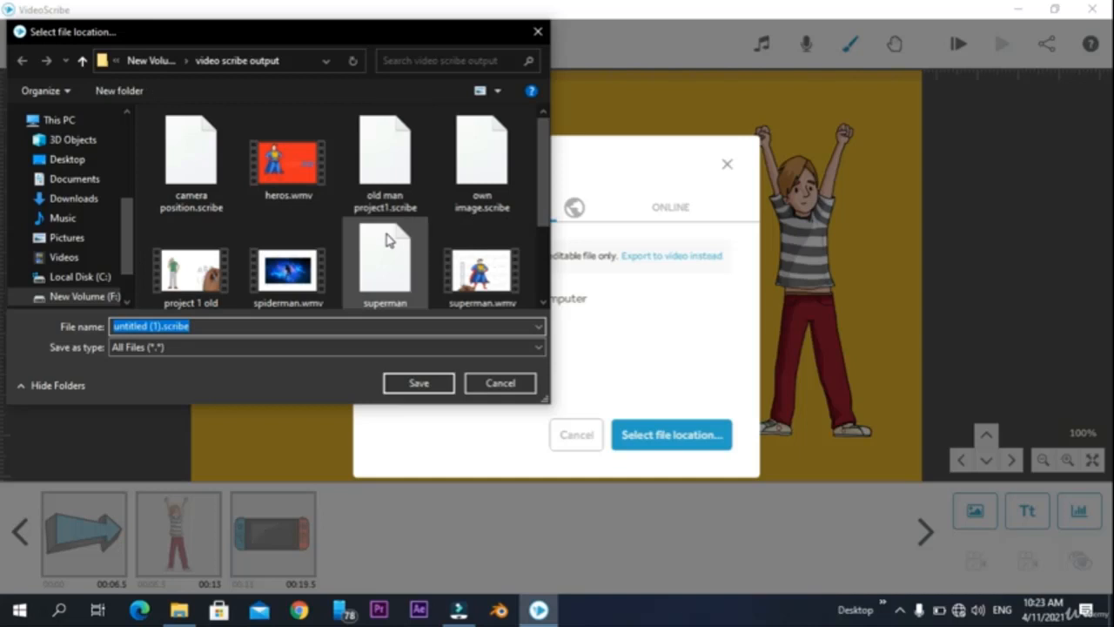
pyautogui.scroll(-1, 387, 241)
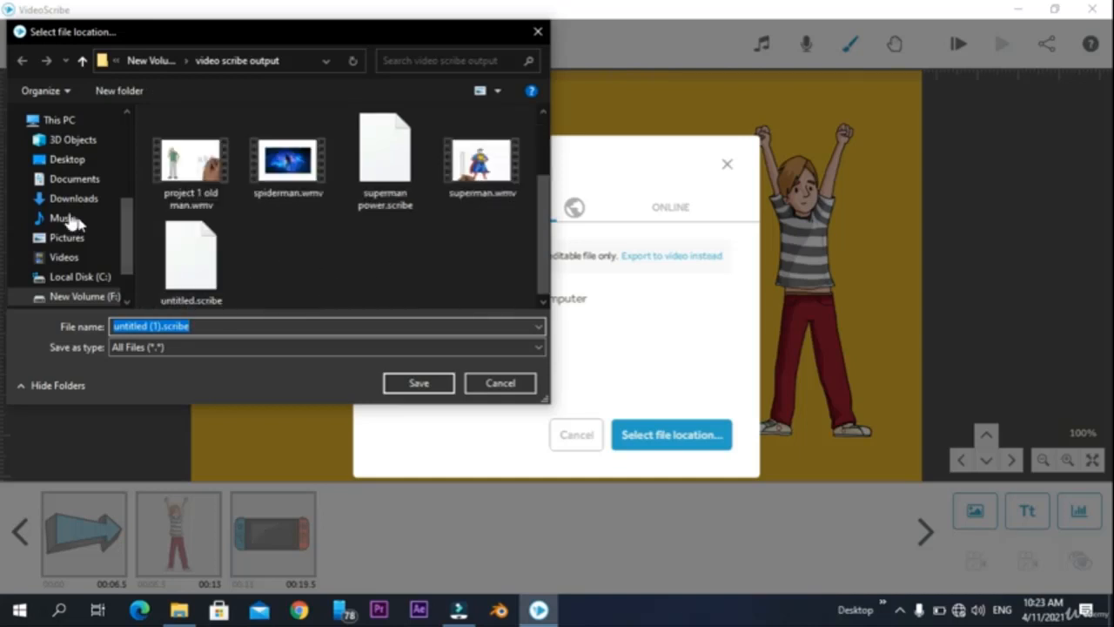
pyautogui.scroll(-1, 84, 247)
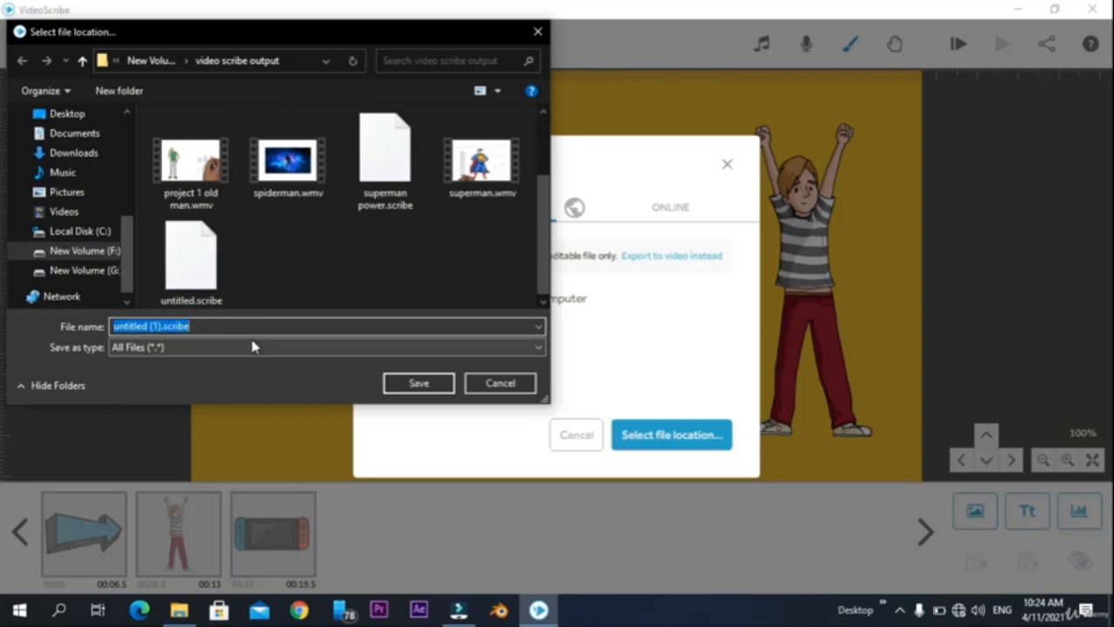
pyautogui.write('sam')
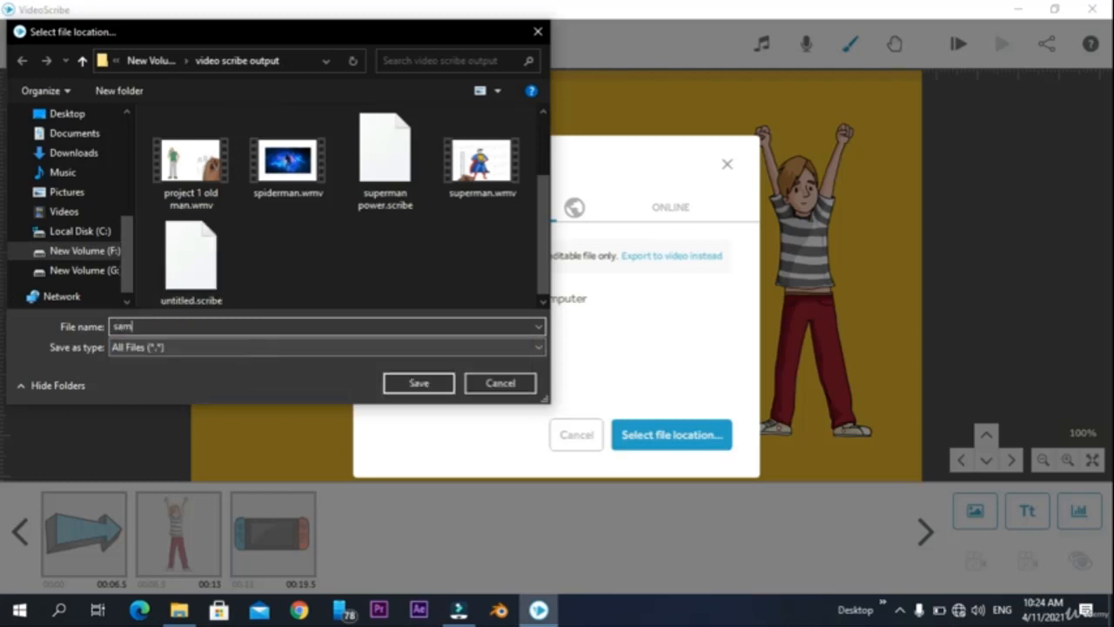
pyautogui.click(400, 387)
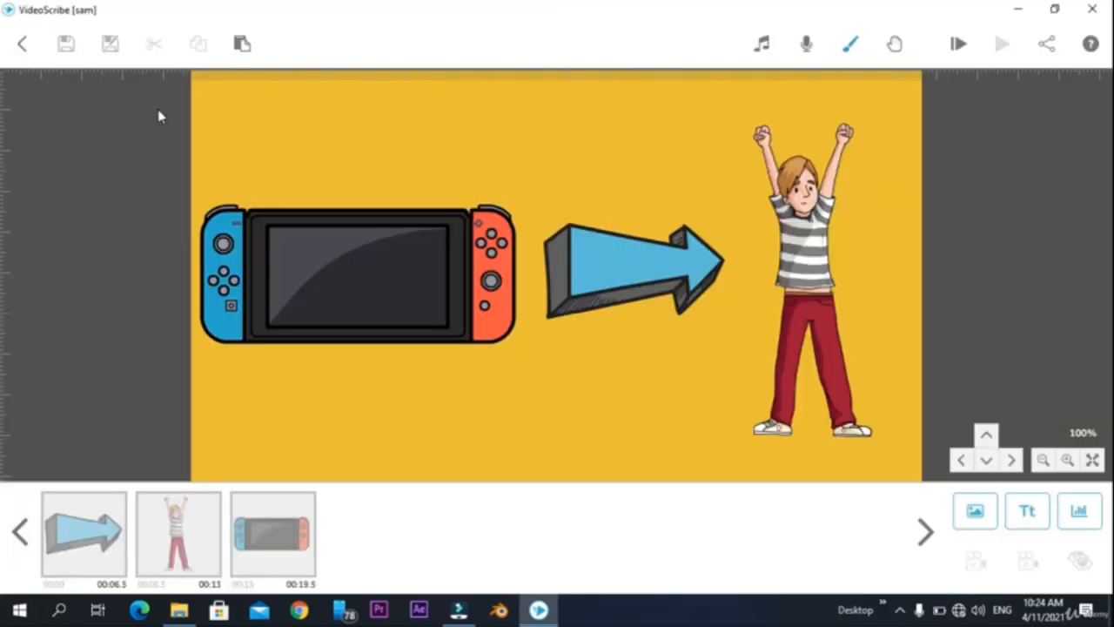
# Move the game console image slightly lower on the canvas and review the computer and online Save As options without saving
pyautogui.moveTo(403, 250); pyautogui.dragTo(396, 271)
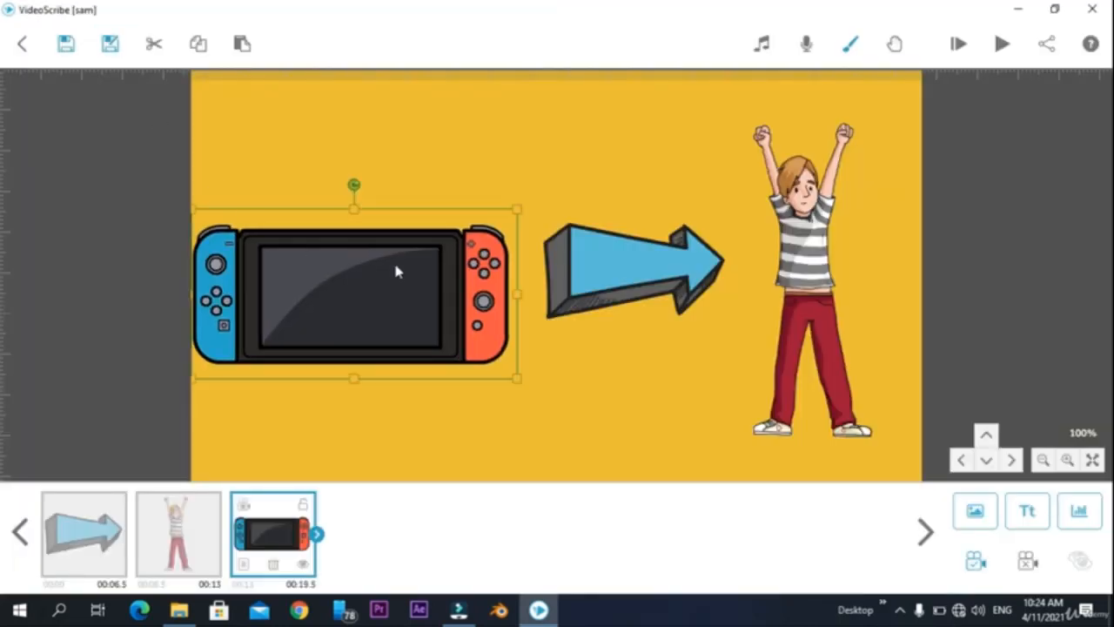
pyautogui.click(112, 45)
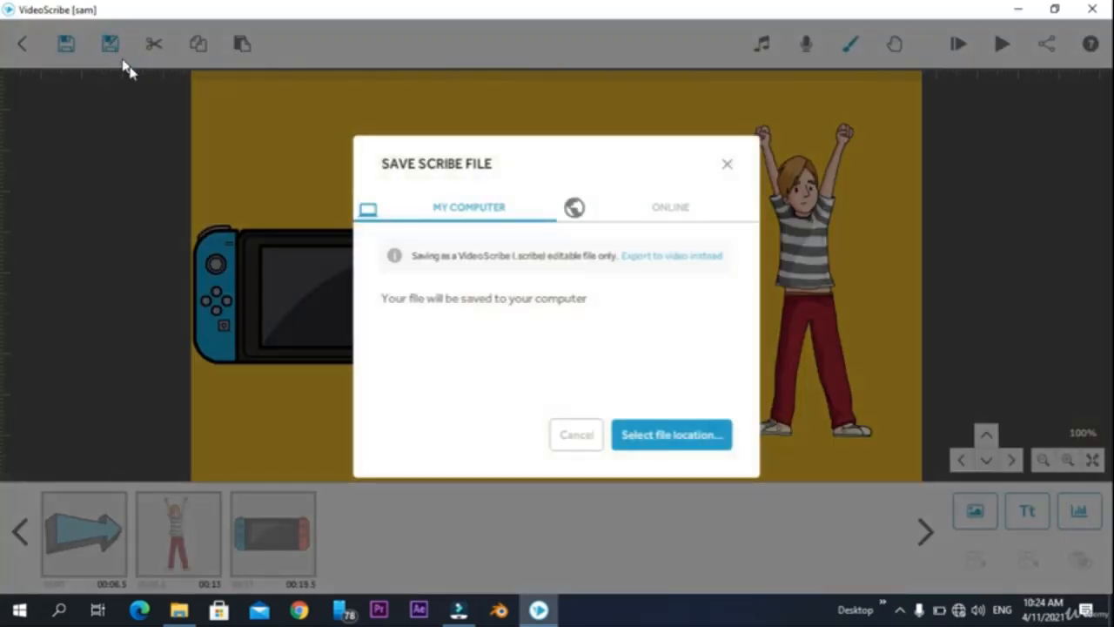
pyautogui.click(675, 210)
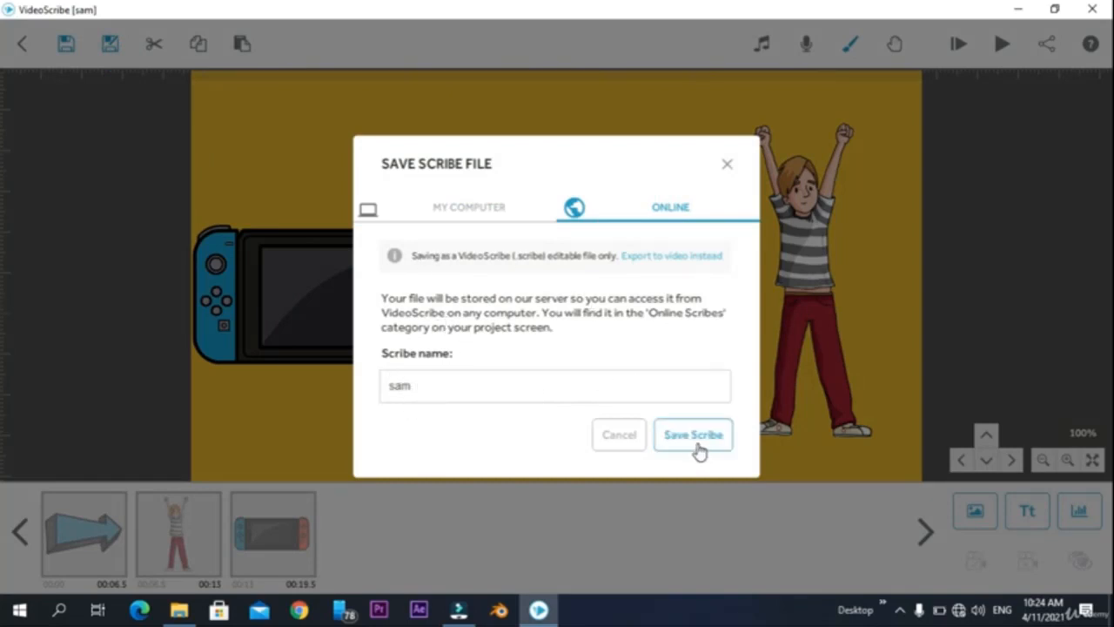
pyautogui.click(485, 217)
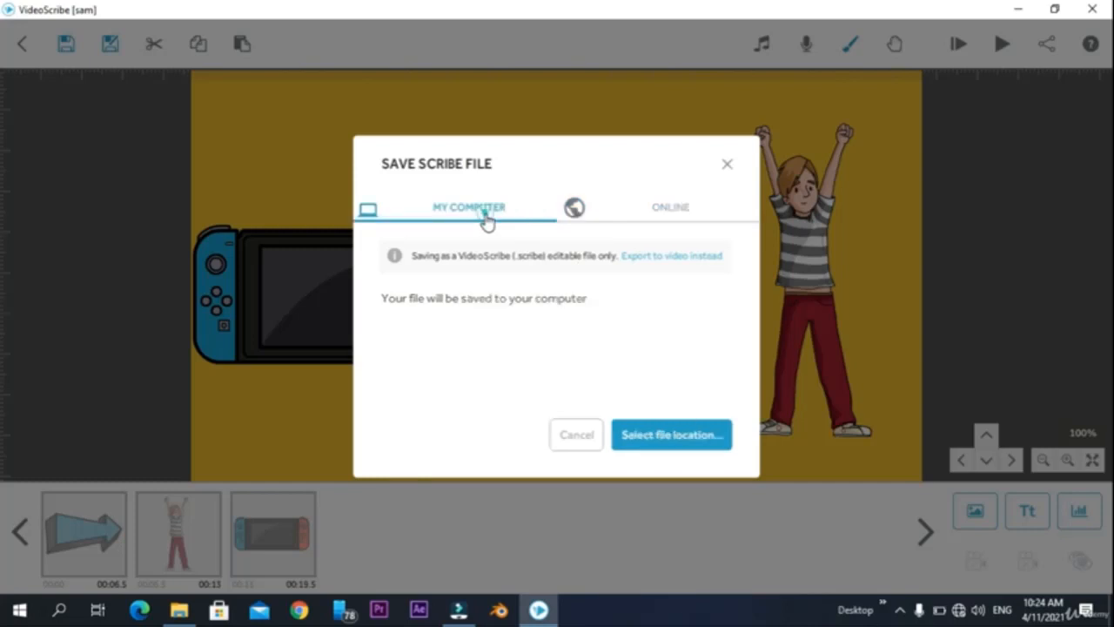
pyautogui.click(731, 163)
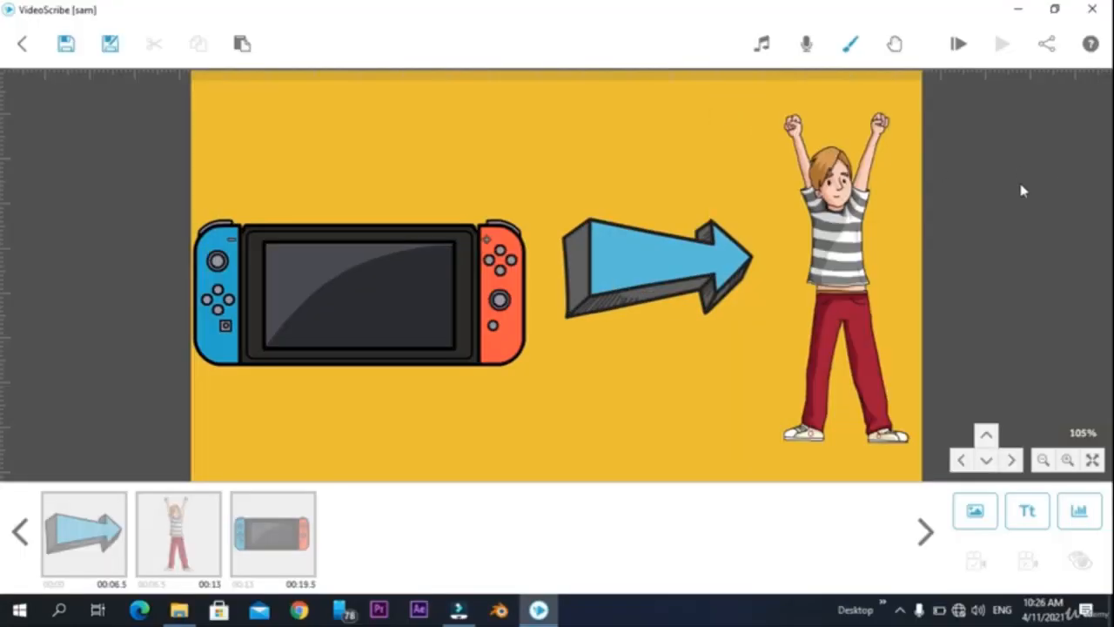
# Turn off Zoom at end for the scribe download and choose Windows WMV as the video file format
pyautogui.click(1046, 45)
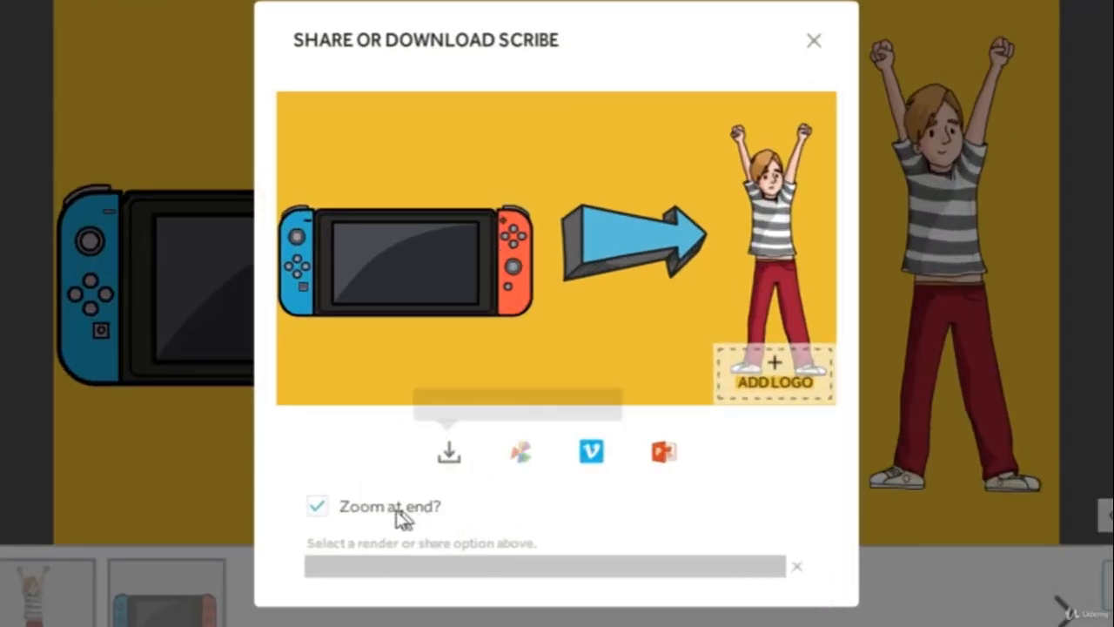
pyautogui.click(318, 506)
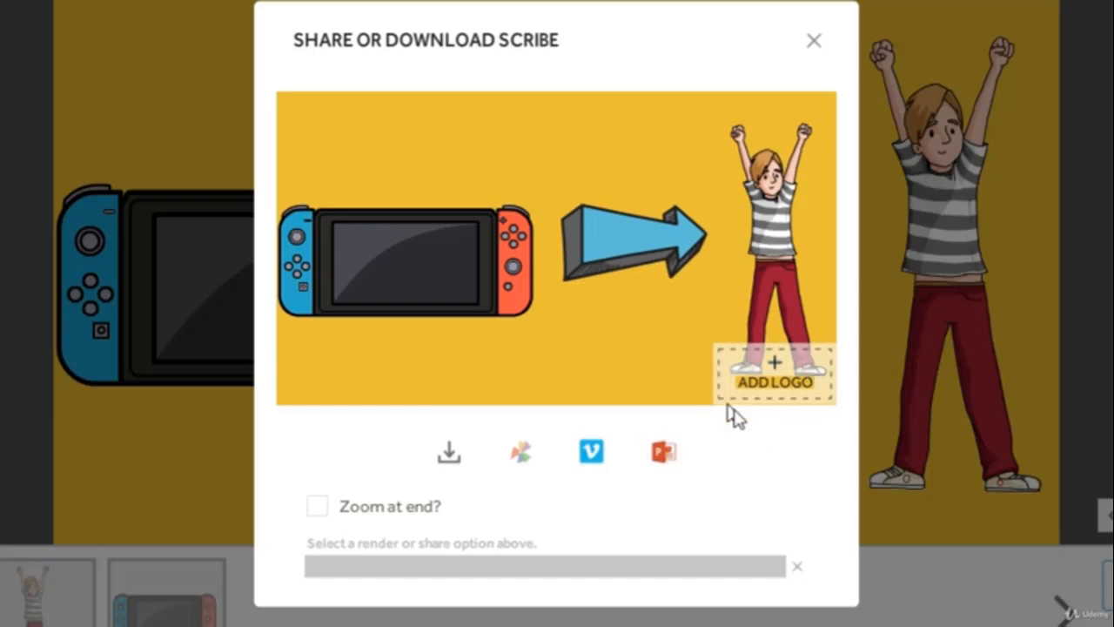
pyautogui.click(450, 452)
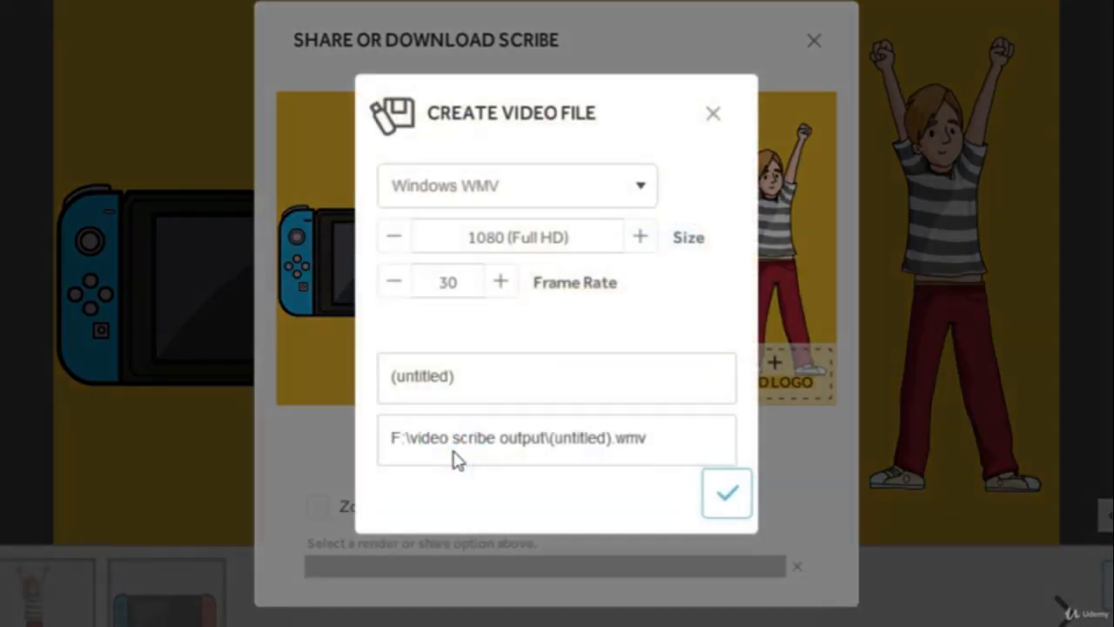
pyautogui.click(633, 185)
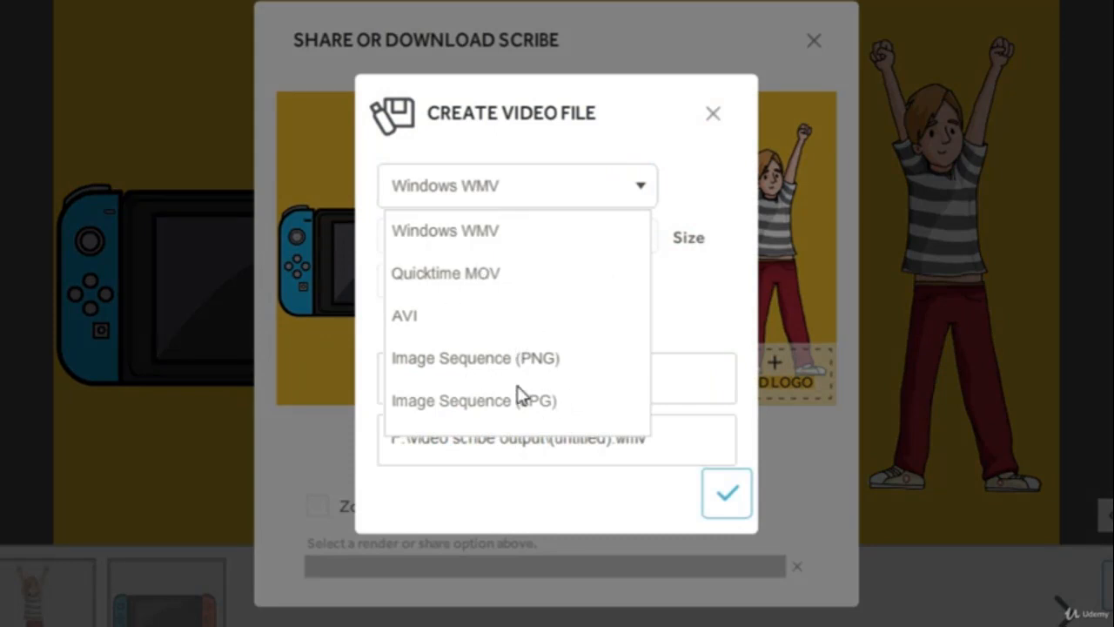
pyautogui.click(475, 233)
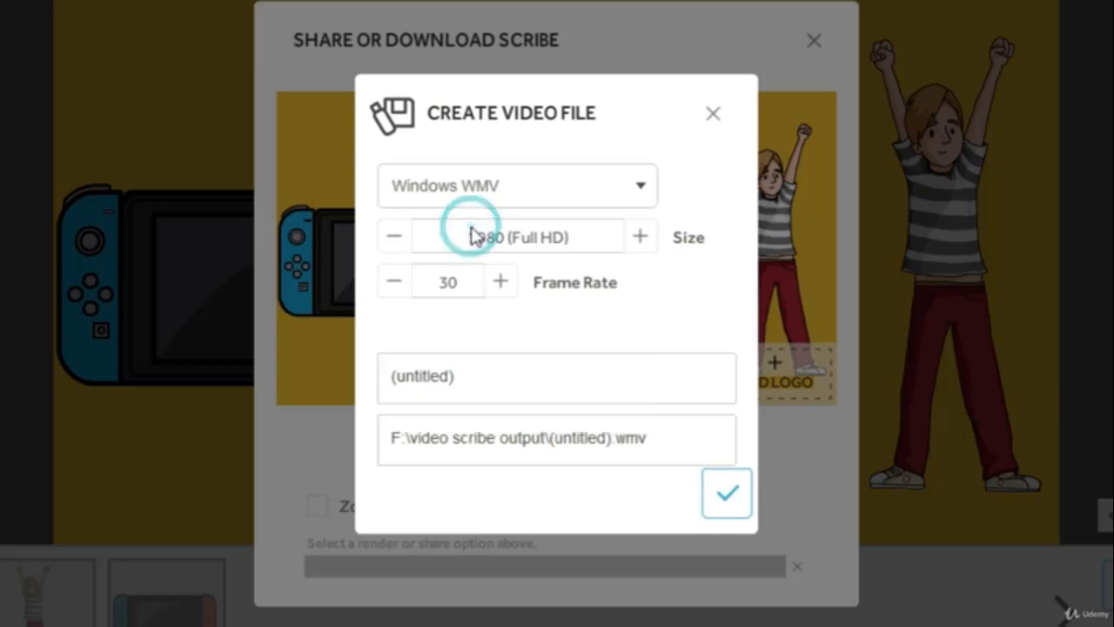
# Cycle the video's output size through 360 (Web/Mobile) and return it to 1080 (Full HD)
pyautogui.click(391, 242)
pyautogui.click(391, 241)
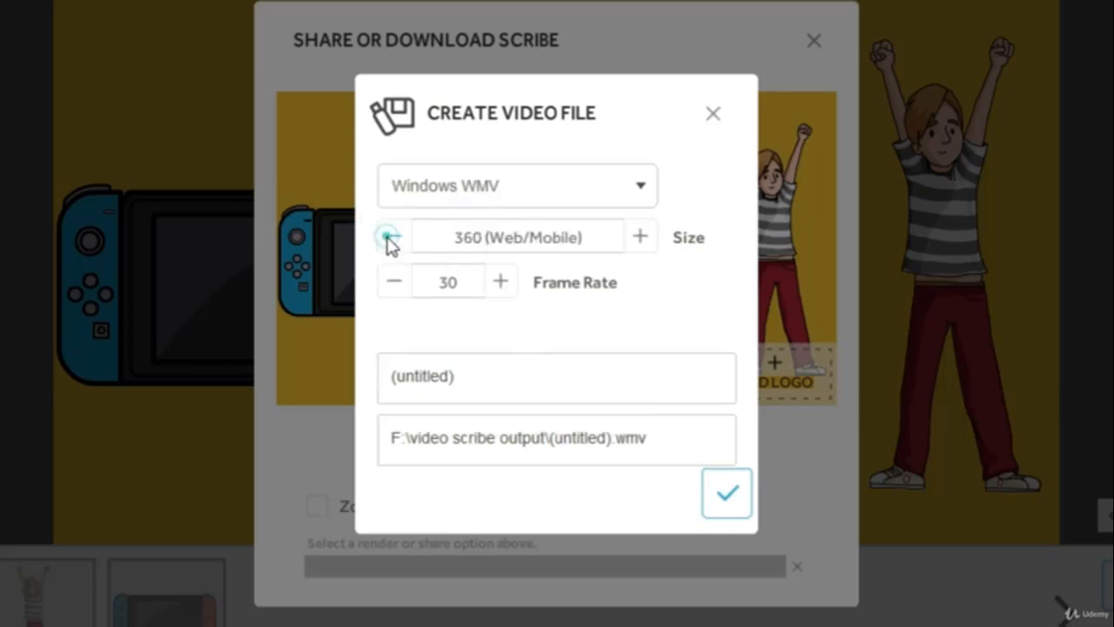
pyautogui.click(391, 242)
pyautogui.click(388, 237)
pyautogui.click(388, 237)
pyautogui.click(388, 237)
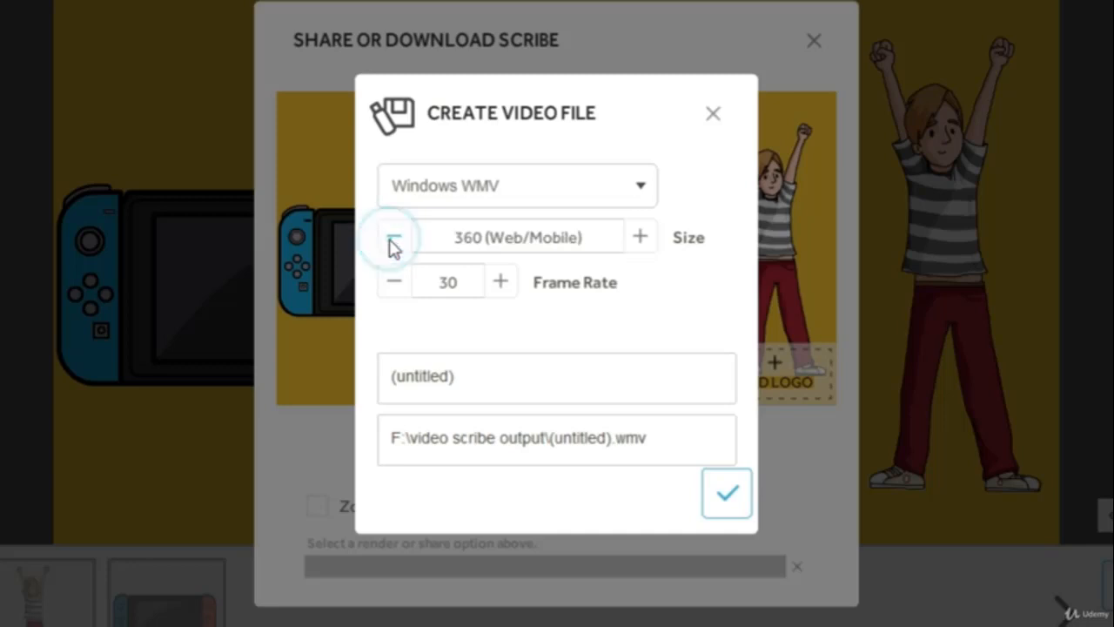
pyautogui.click(641, 238)
pyautogui.click(642, 238)
pyautogui.click(642, 239)
pyautogui.click(641, 239)
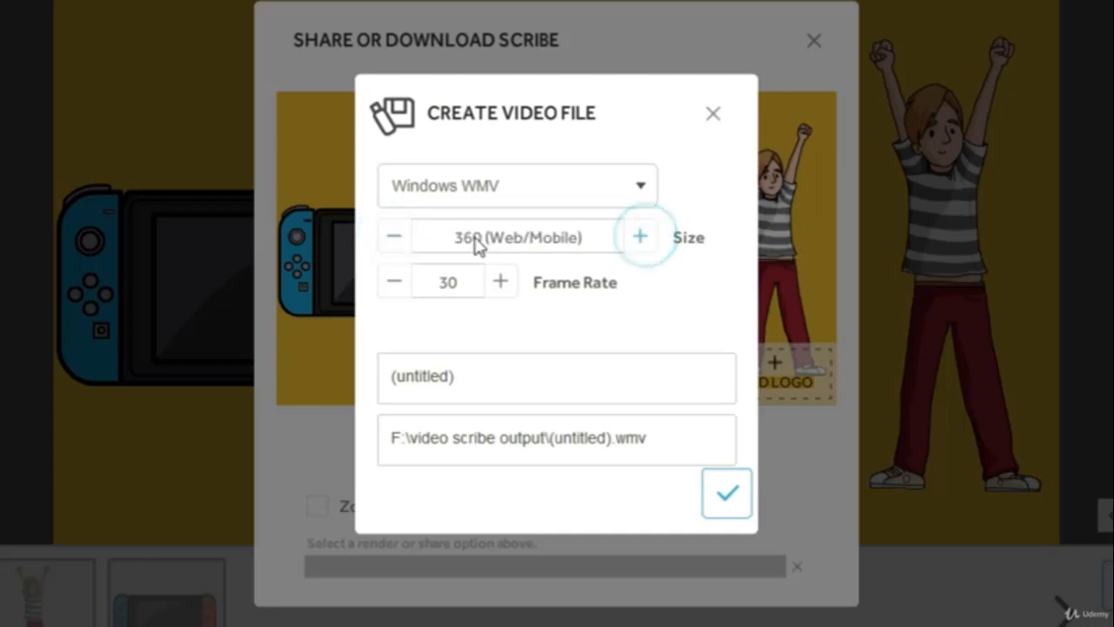
pyautogui.click(394, 240)
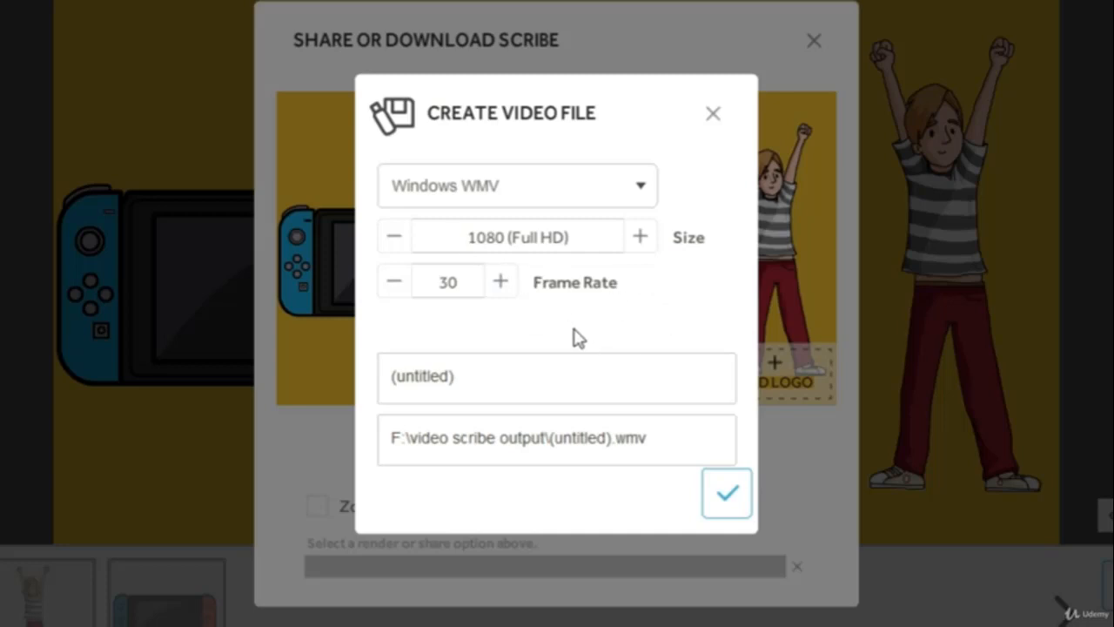
# Try to raise the video's frame rate above 30
pyautogui.click(500, 282)
pyautogui.click(508, 284)
pyautogui.click(507, 284)
pyautogui.click(507, 284)
pyautogui.click(508, 283)
# Name the video file sam gamer, keep the video scribe output folder as its destination, and start creating the video
pyautogui.click(491, 383)
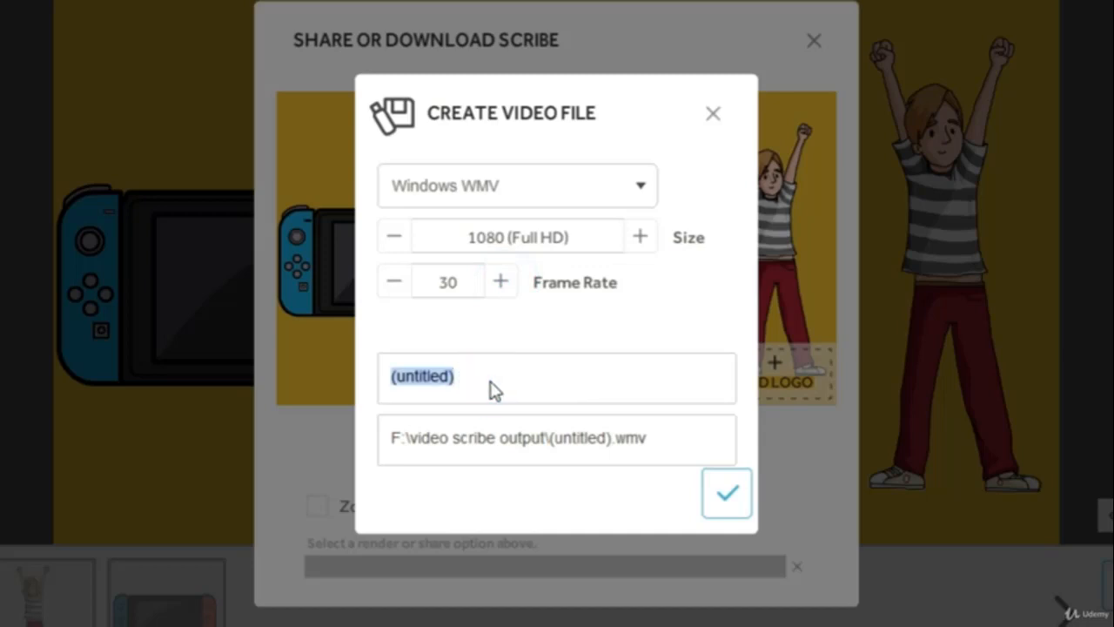
pyautogui.write('sa')
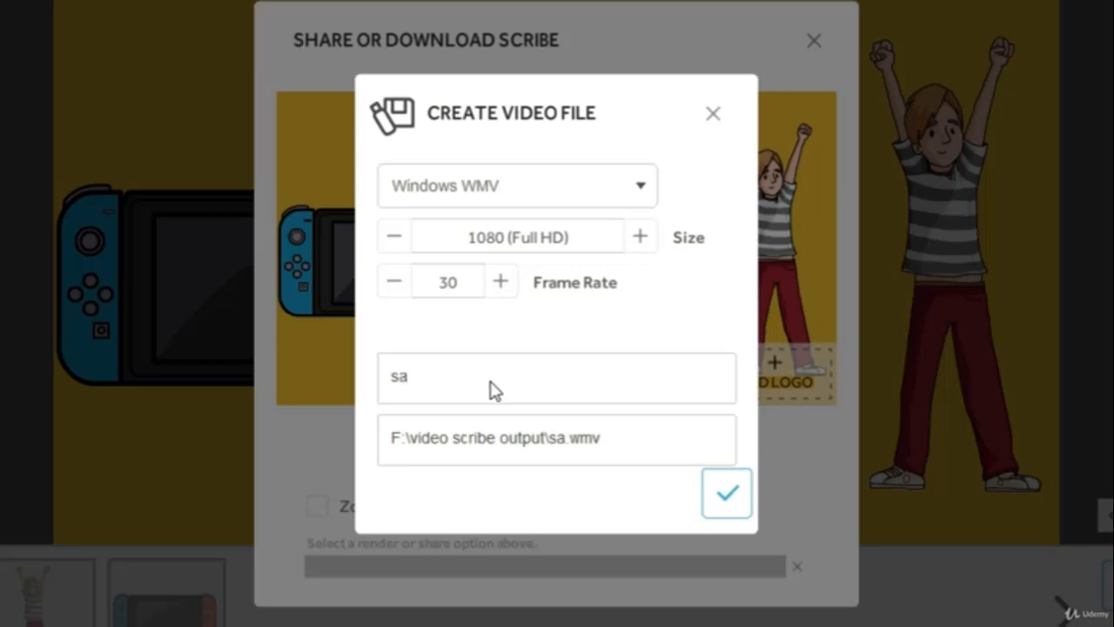
pyautogui.write('m gamer')
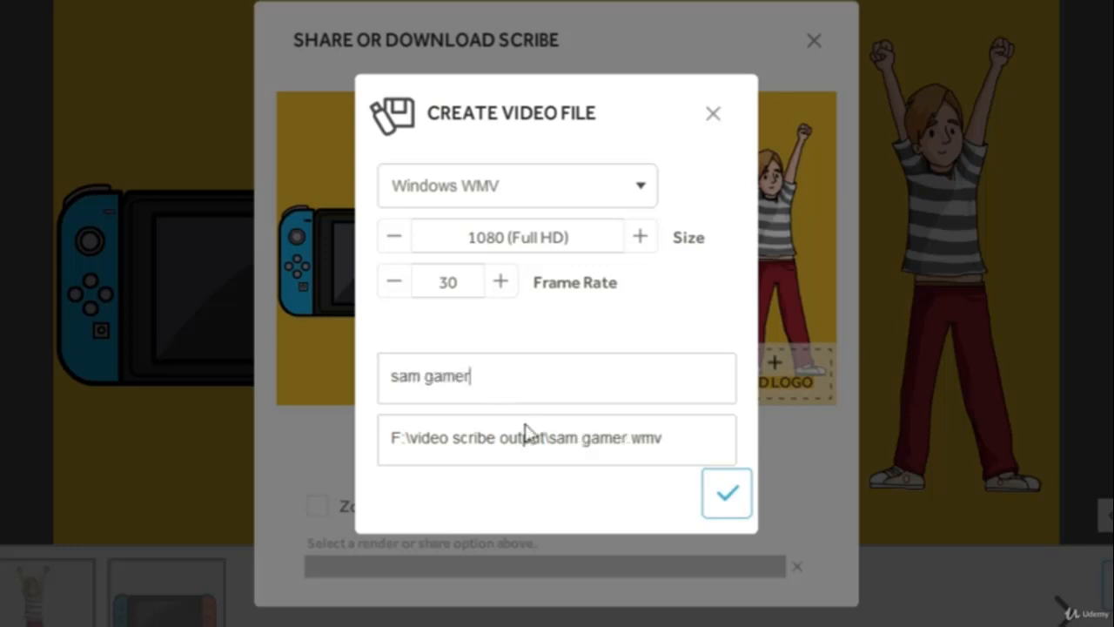
pyautogui.click(403, 446)
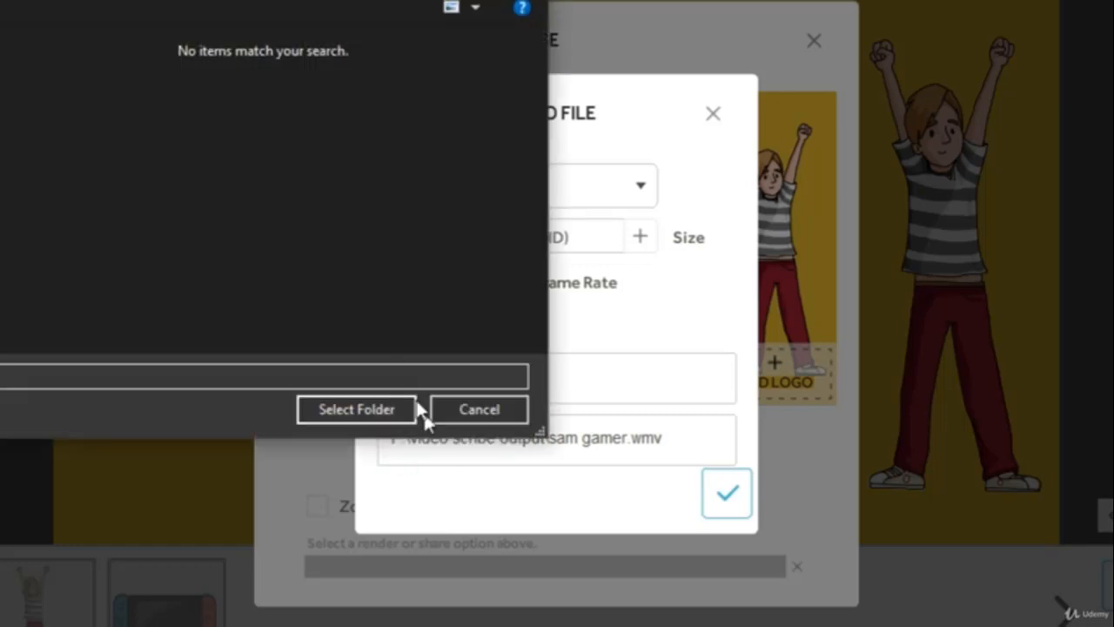
pyautogui.click(476, 411)
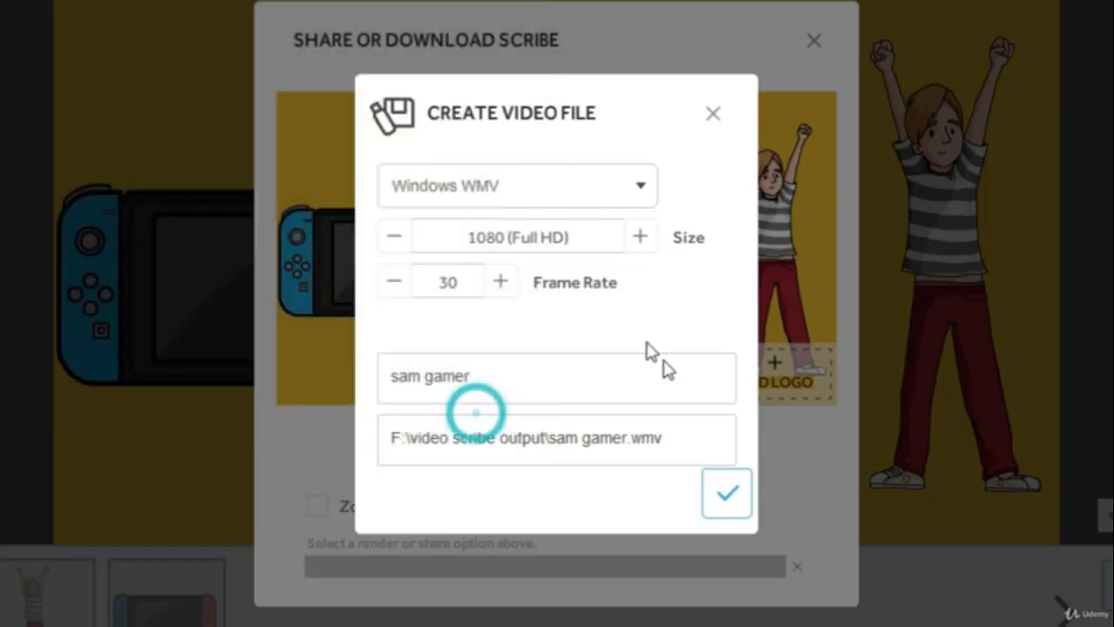
pyautogui.click(717, 507)
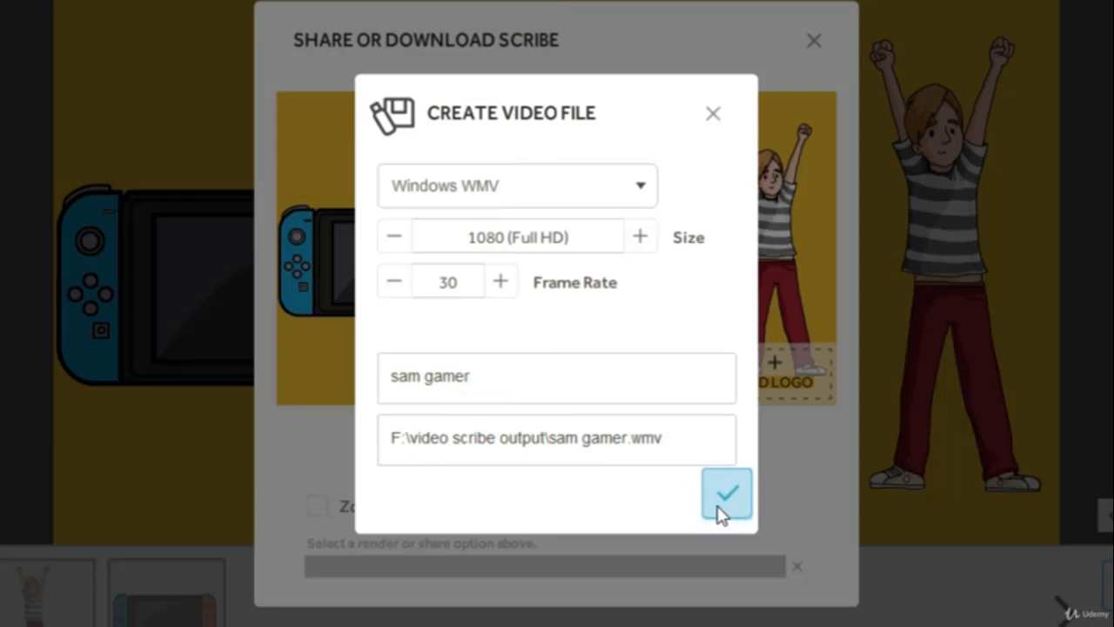
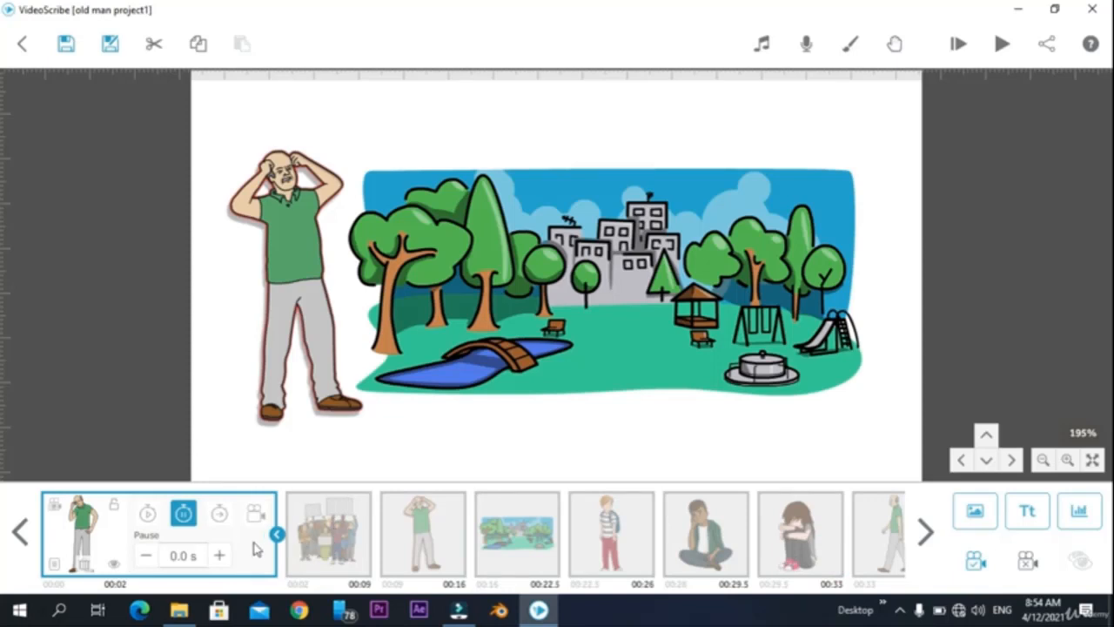
# Look through the animate, pause, transition and camera settings in the quick menu of the protesting crowd image
pyautogui.click(277, 534)
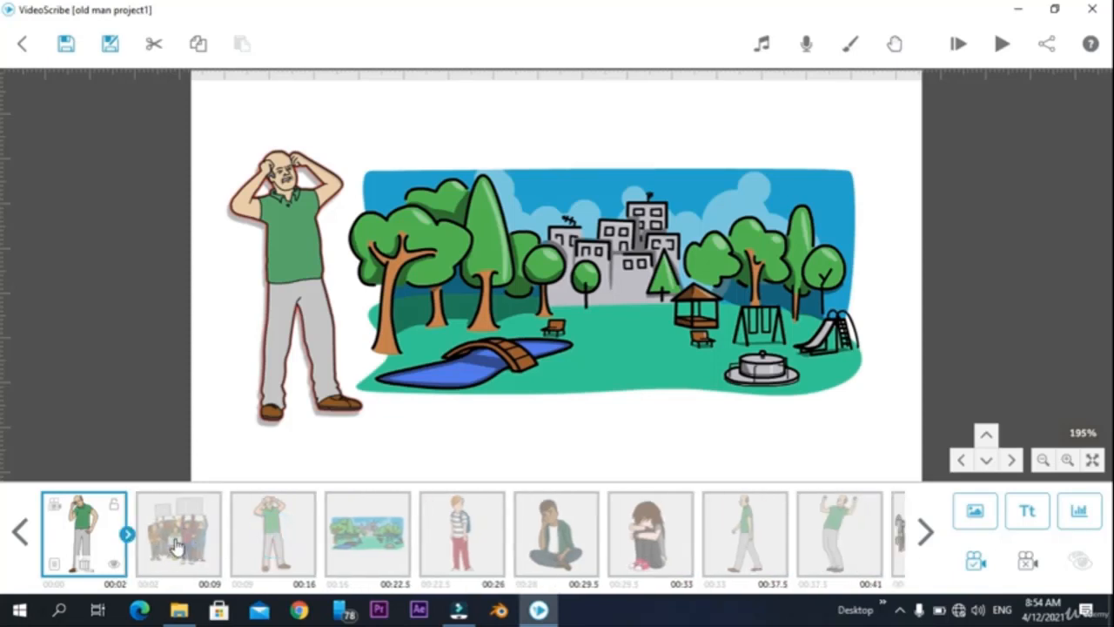
pyautogui.click(176, 545)
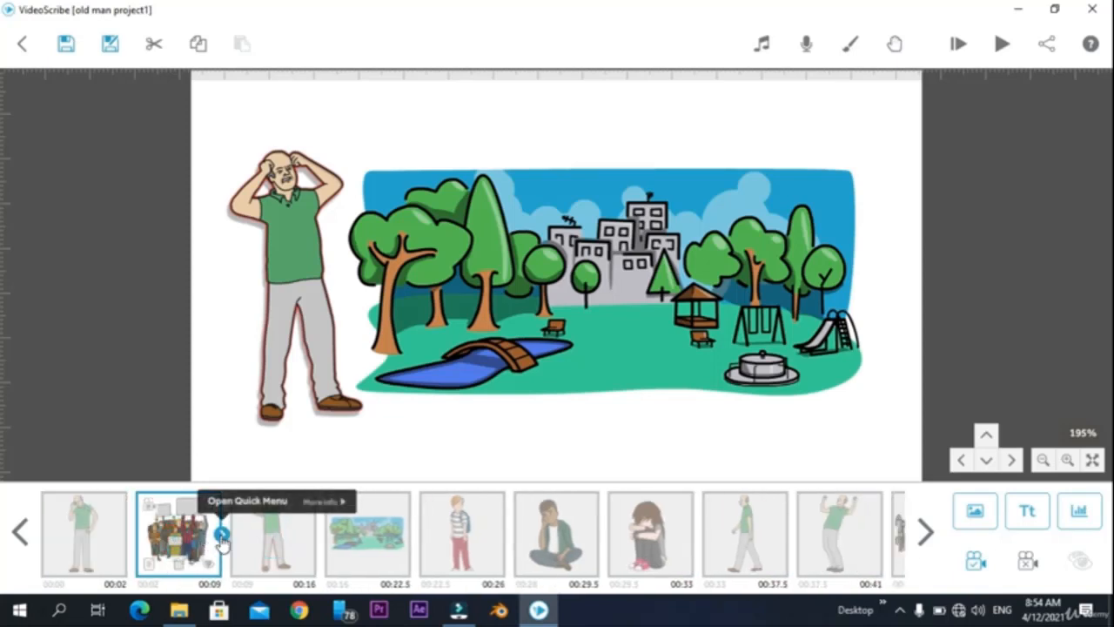
pyautogui.click(222, 534)
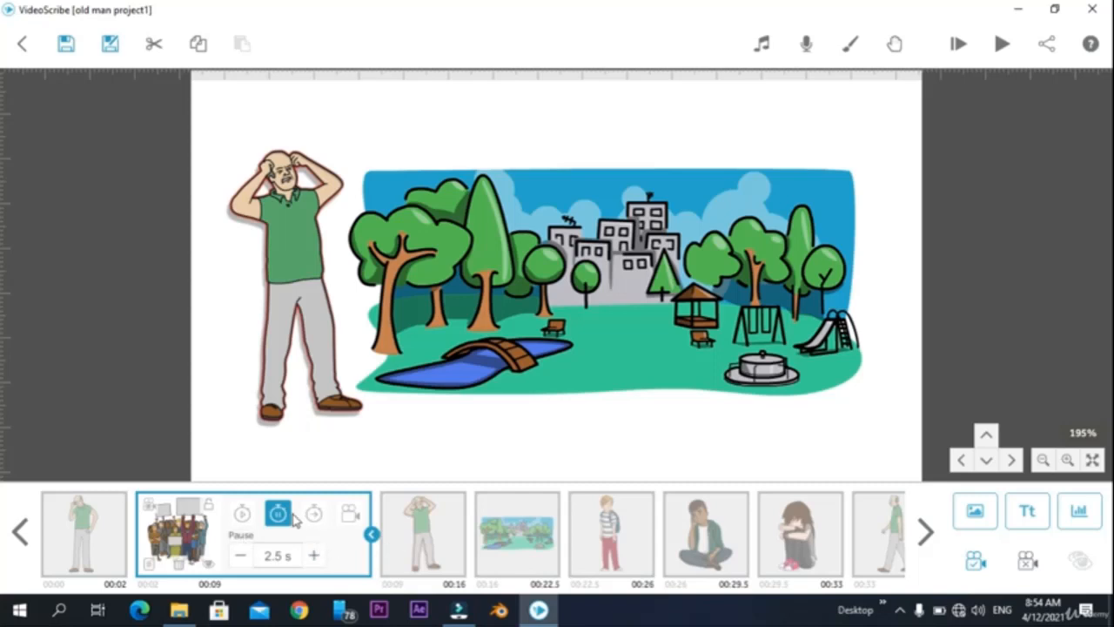
pyautogui.click(242, 515)
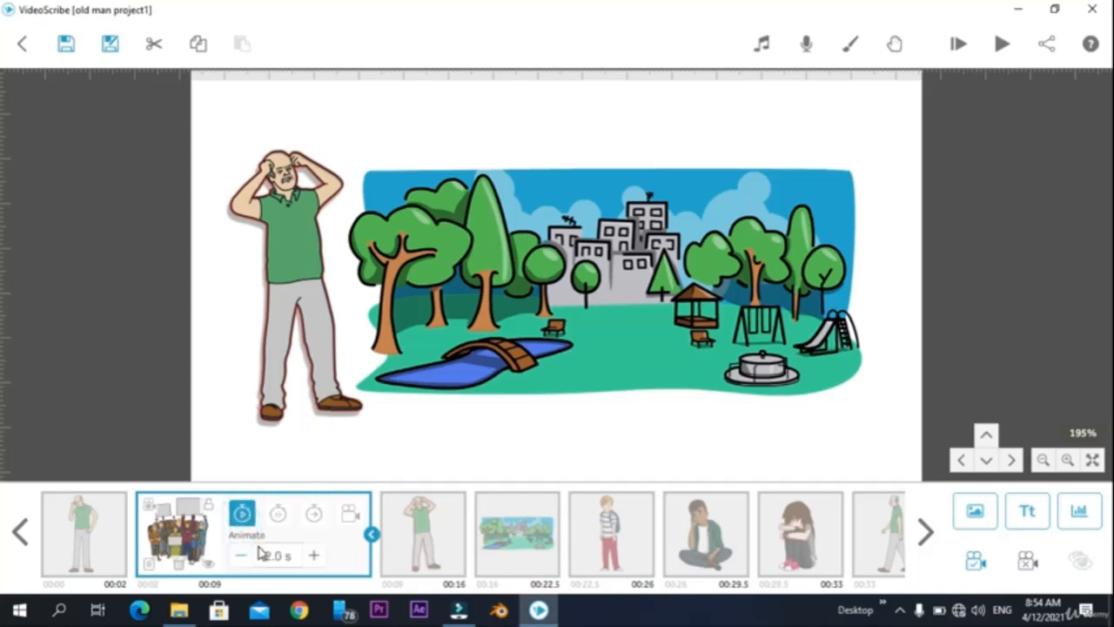
pyautogui.click(276, 516)
pyautogui.click(315, 515)
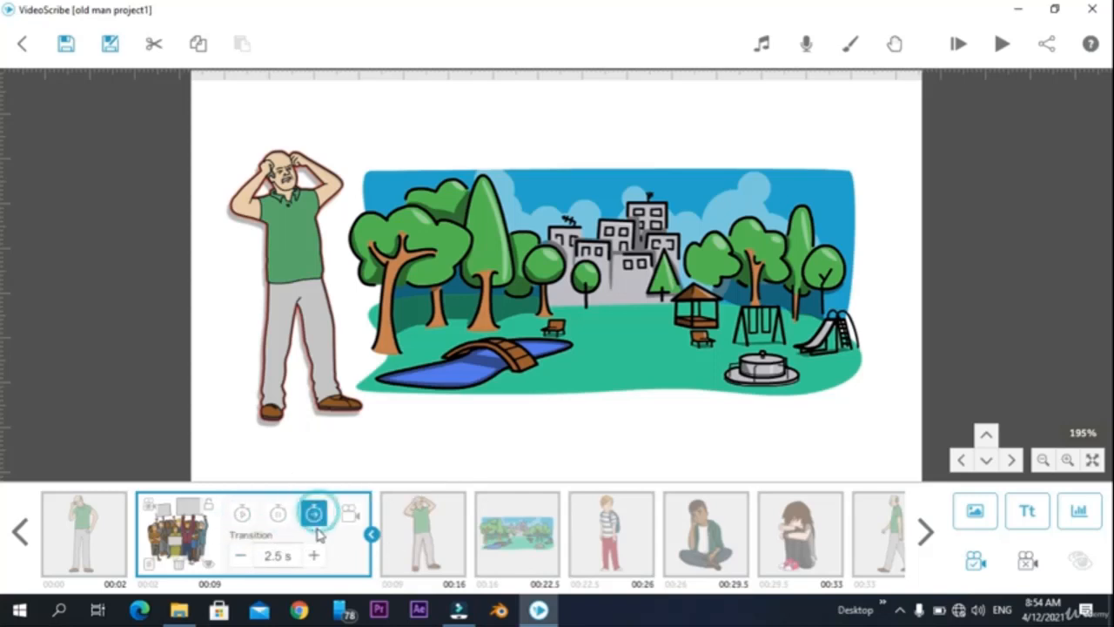
pyautogui.click(349, 513)
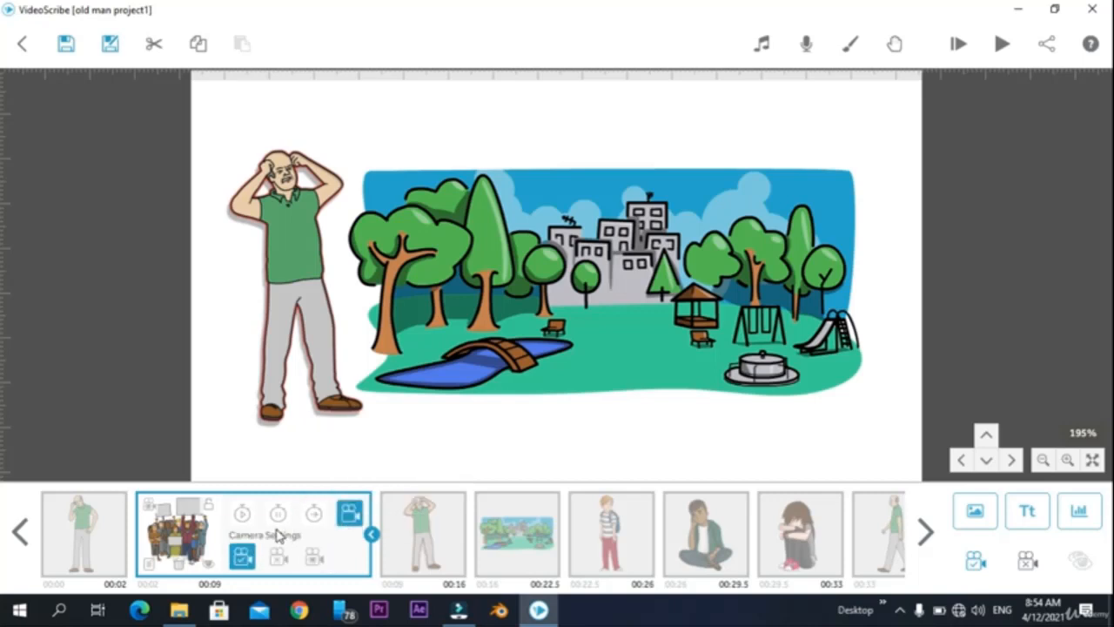
# Set the protesting crowd's pause time to 0.0 s
pyautogui.click(278, 514)
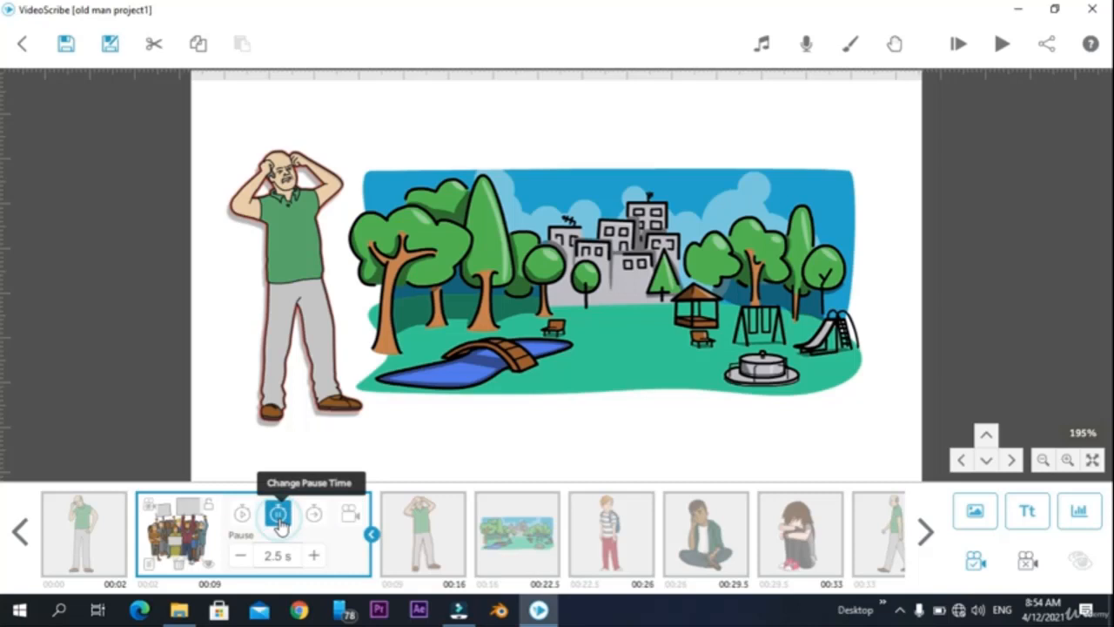
pyautogui.click(320, 561)
pyautogui.click(323, 559)
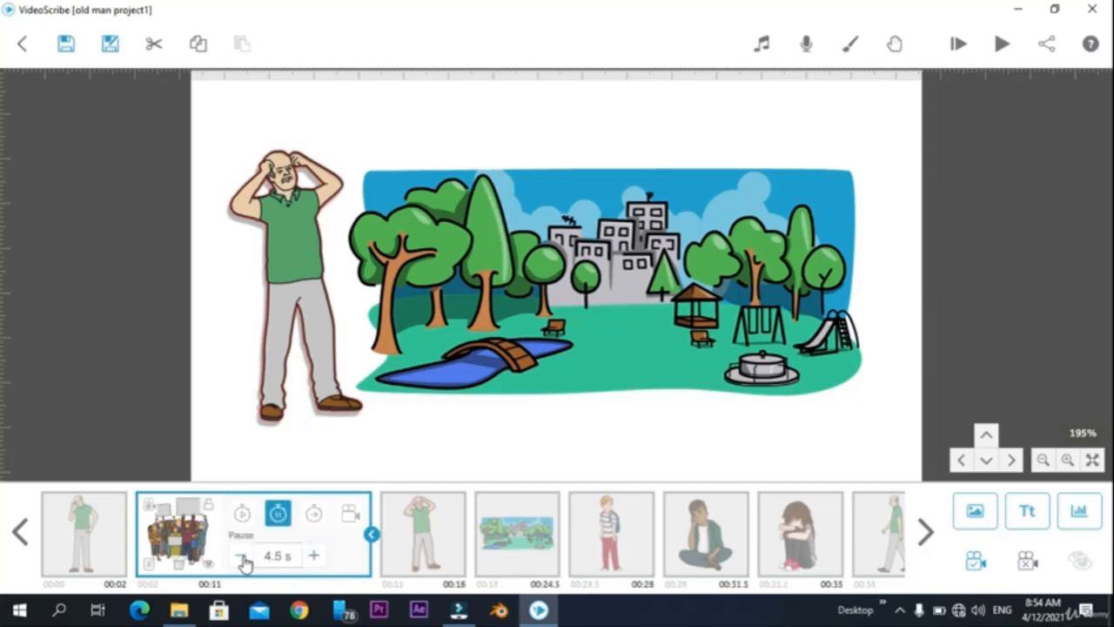
pyautogui.click(243, 557)
pyautogui.click(243, 557)
pyautogui.click(242, 557)
pyautogui.click(243, 557)
pyautogui.click(243, 557)
pyautogui.click(243, 557)
pyautogui.click(242, 557)
pyautogui.click(243, 557)
pyautogui.click(243, 557)
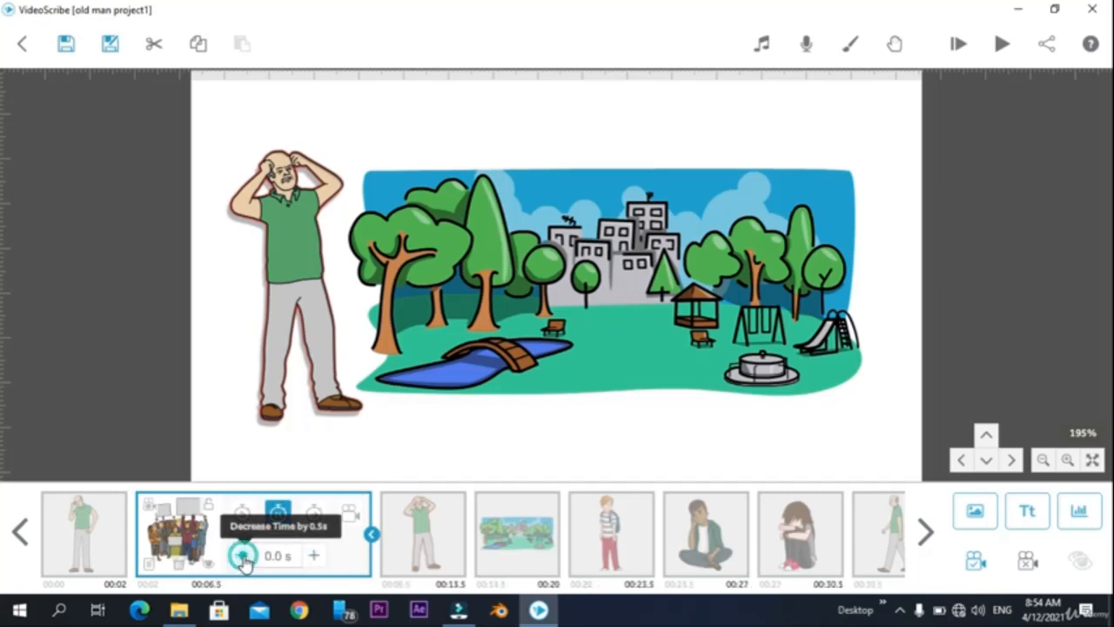
# Set the protesting crowd's transition time to 0.0 s
pyautogui.click(314, 513)
pyautogui.click(242, 555)
pyautogui.click(241, 555)
pyautogui.click(242, 556)
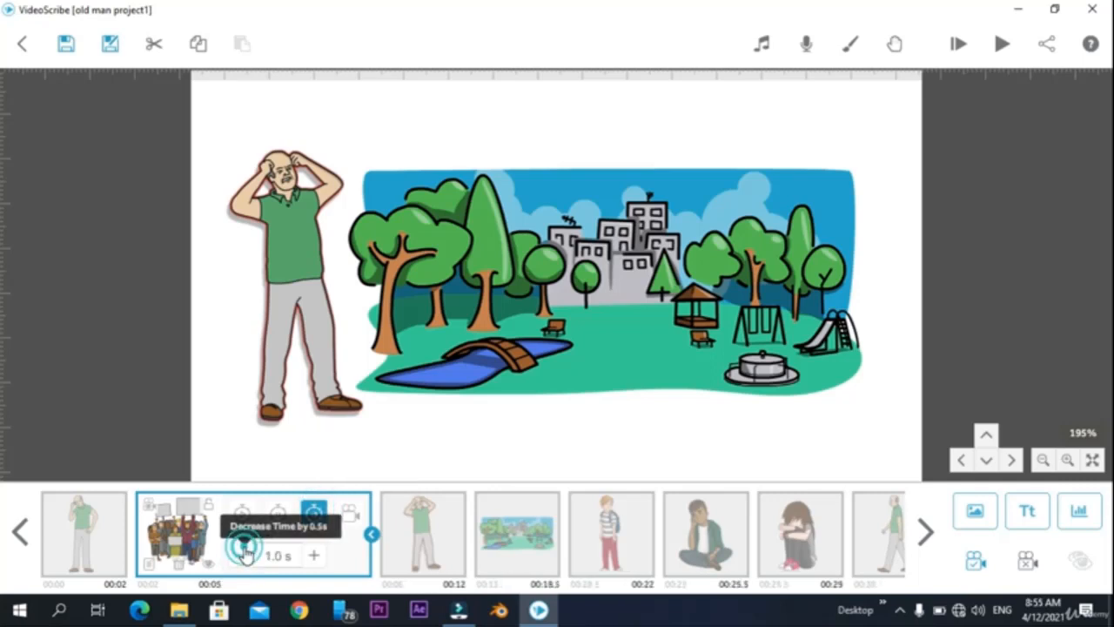
pyautogui.click(241, 555)
pyautogui.click(241, 556)
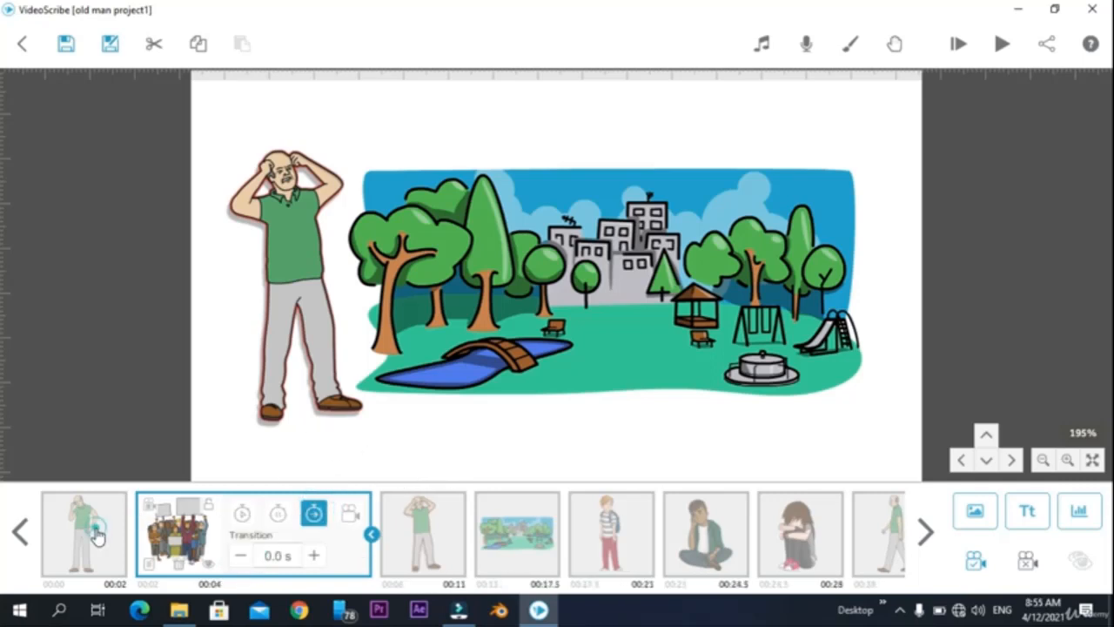
# Preview the scribe from the first old man image to check the crowd's new timing, and stop the playback
pyautogui.click(97, 535)
pyautogui.click(954, 45)
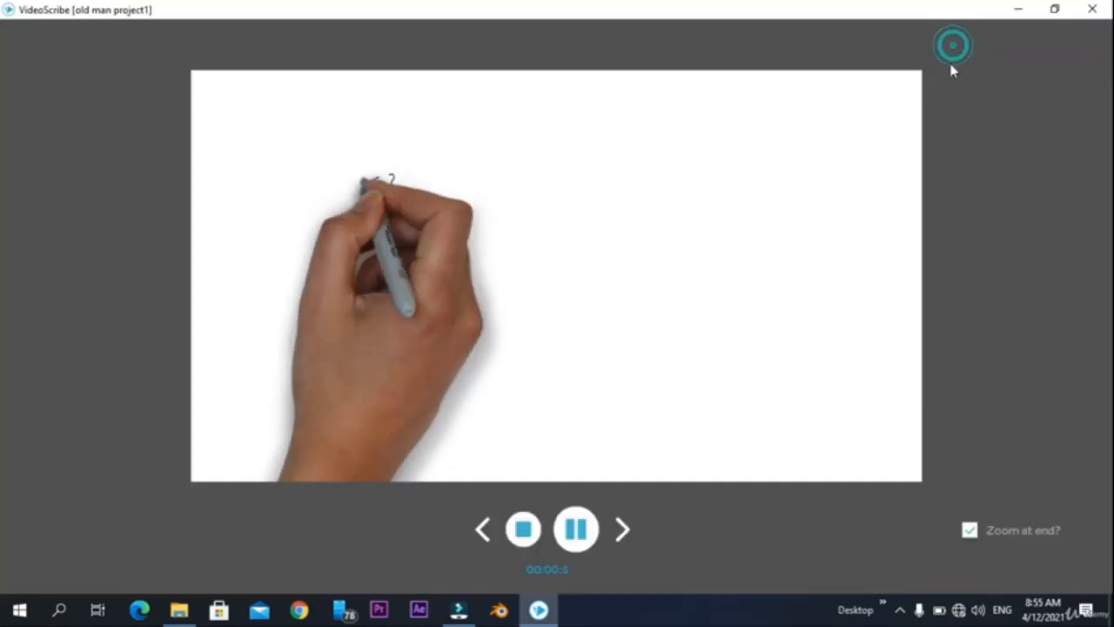
pyautogui.click(523, 533)
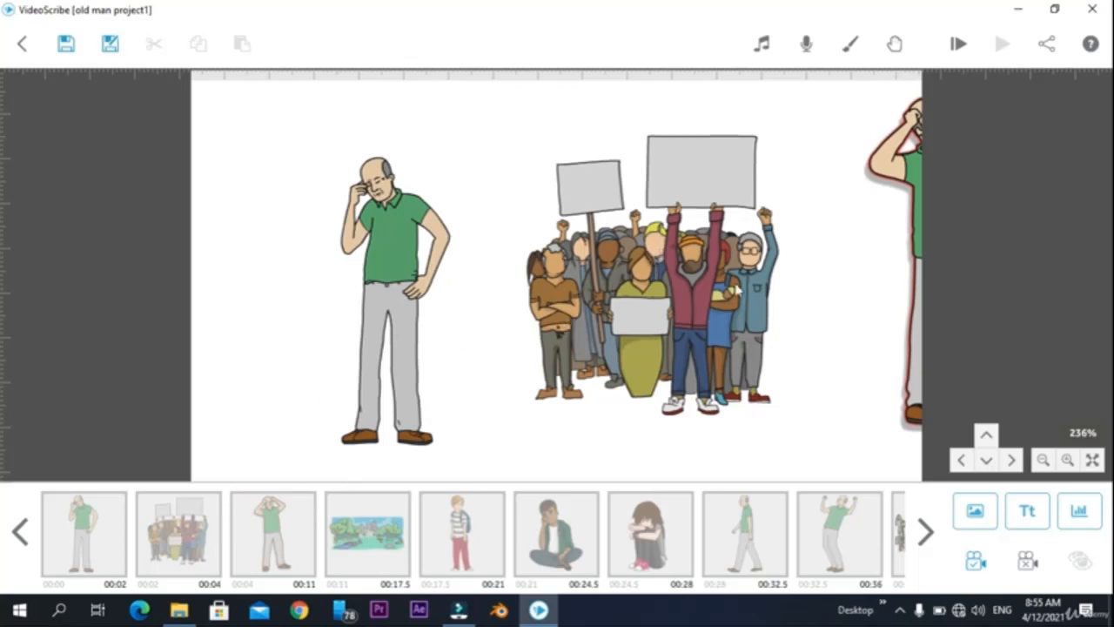
# Set the protesting crowd's transition time to 1.0 s
pyautogui.click(195, 531)
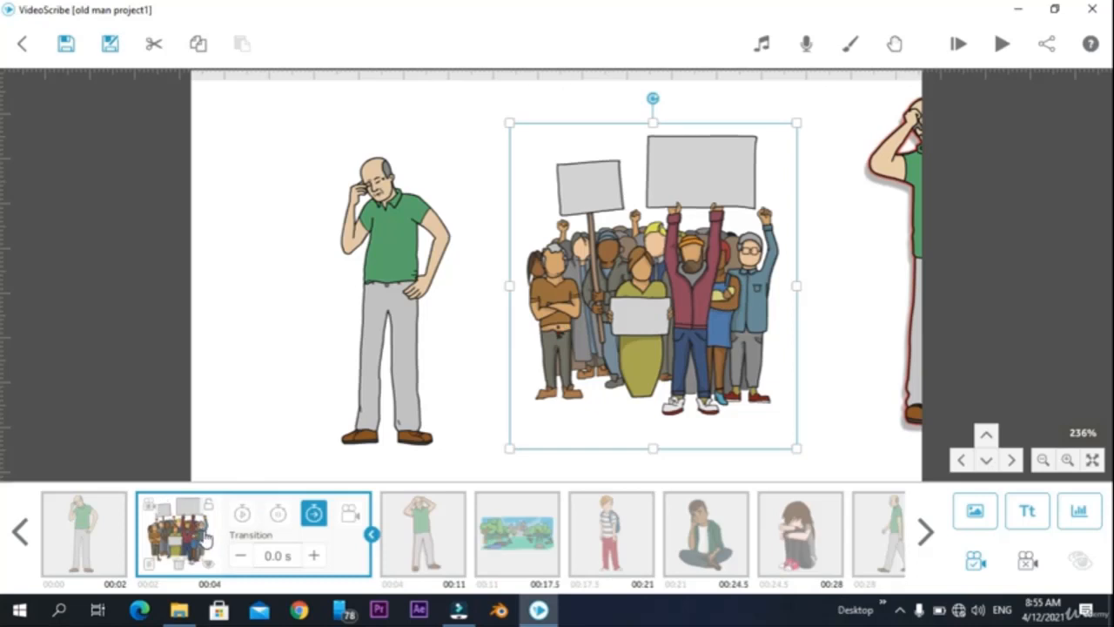
pyautogui.click(315, 558)
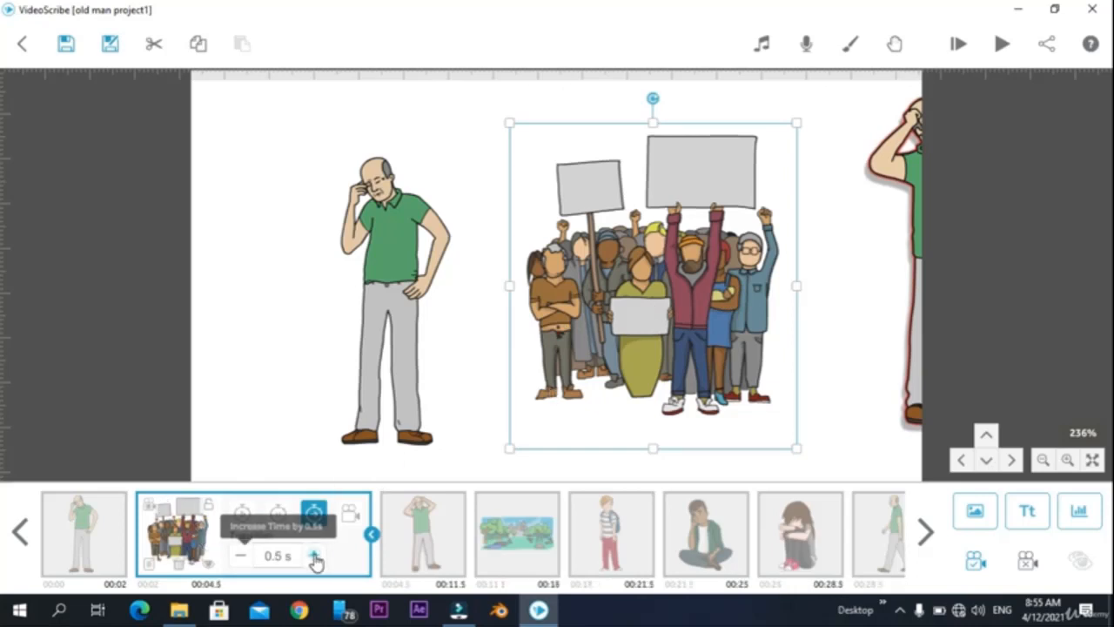
pyautogui.click(315, 560)
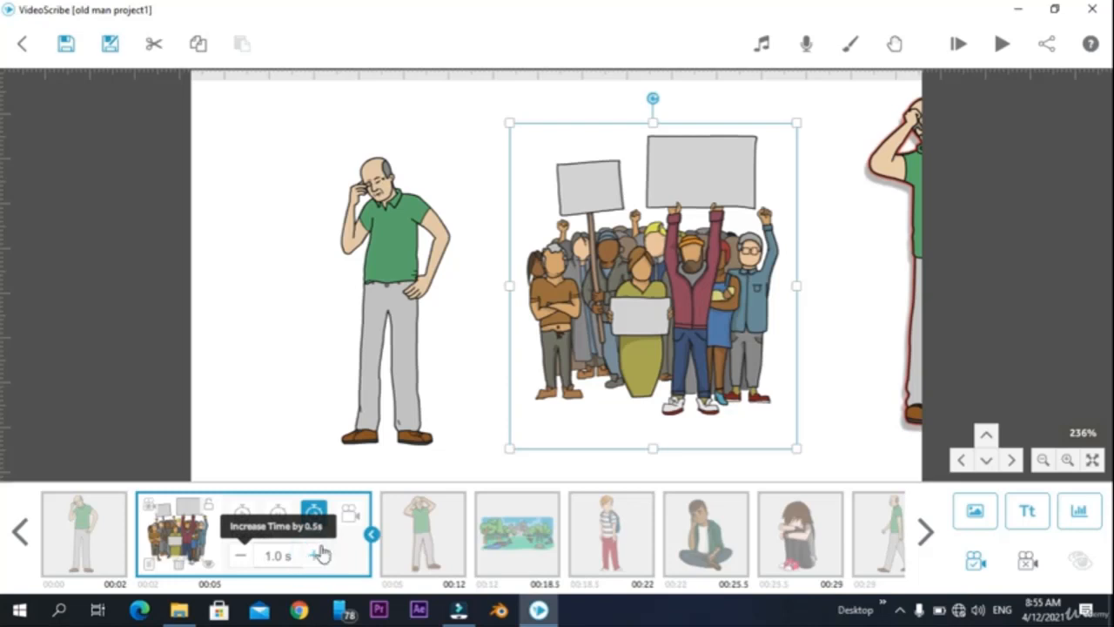
# Remove the transition time of the third image, the old man holding his head
pyautogui.click(433, 533)
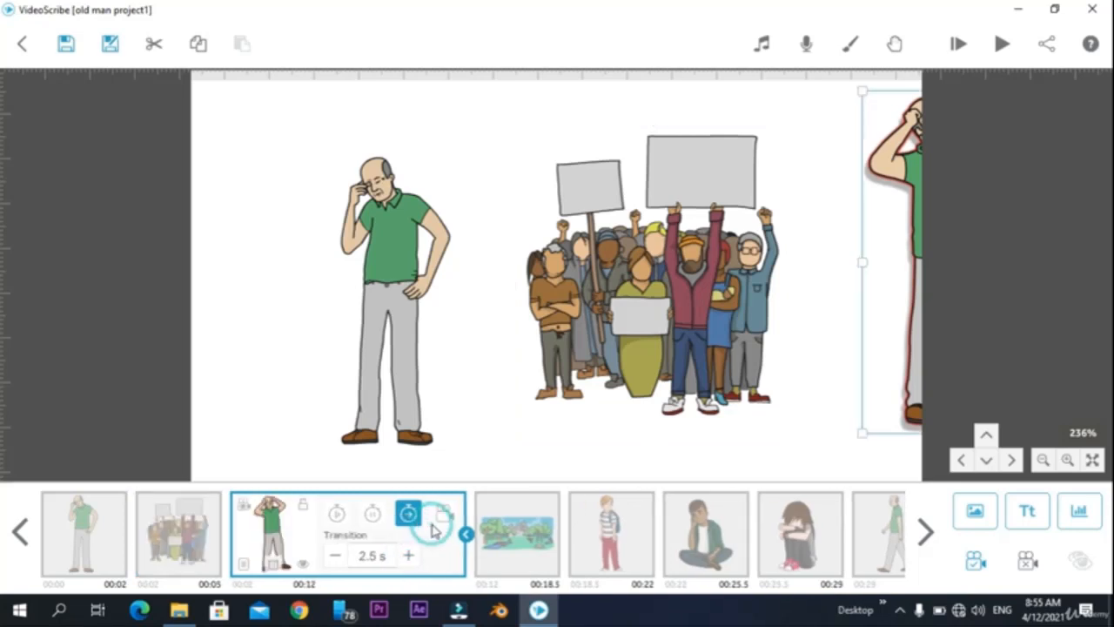
pyautogui.click(337, 564)
pyautogui.click(337, 563)
pyautogui.click(338, 564)
pyautogui.click(337, 564)
pyautogui.click(338, 564)
# Set the pause time of the old man holding his head to 0.0 s
pyautogui.click(375, 515)
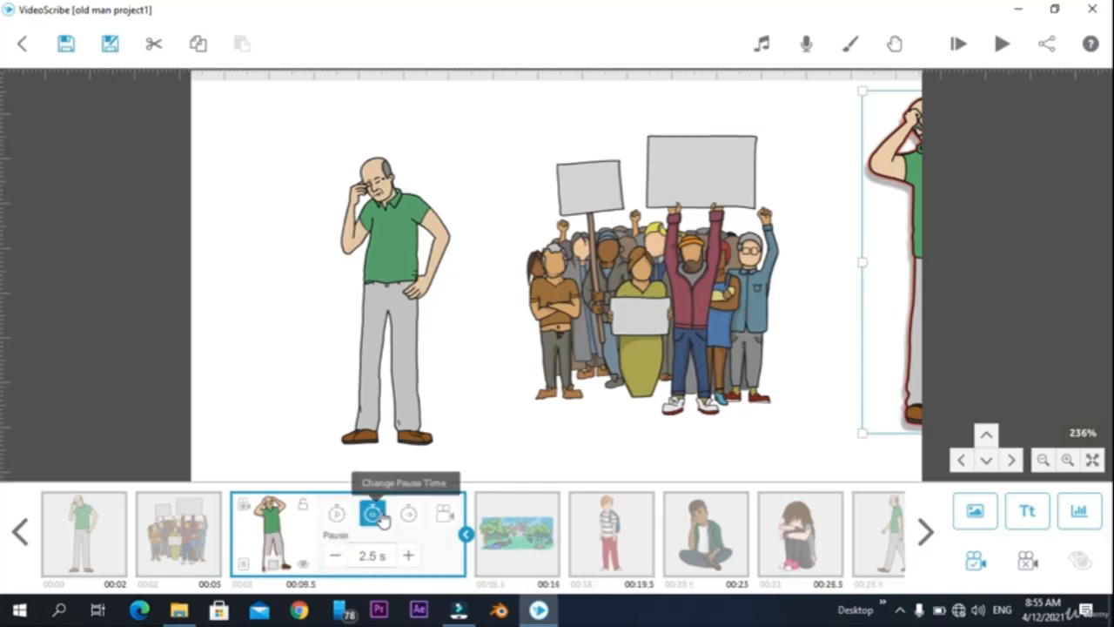
pyautogui.click(336, 555)
pyautogui.click(336, 555)
pyautogui.click(335, 555)
pyautogui.click(335, 556)
pyautogui.click(336, 556)
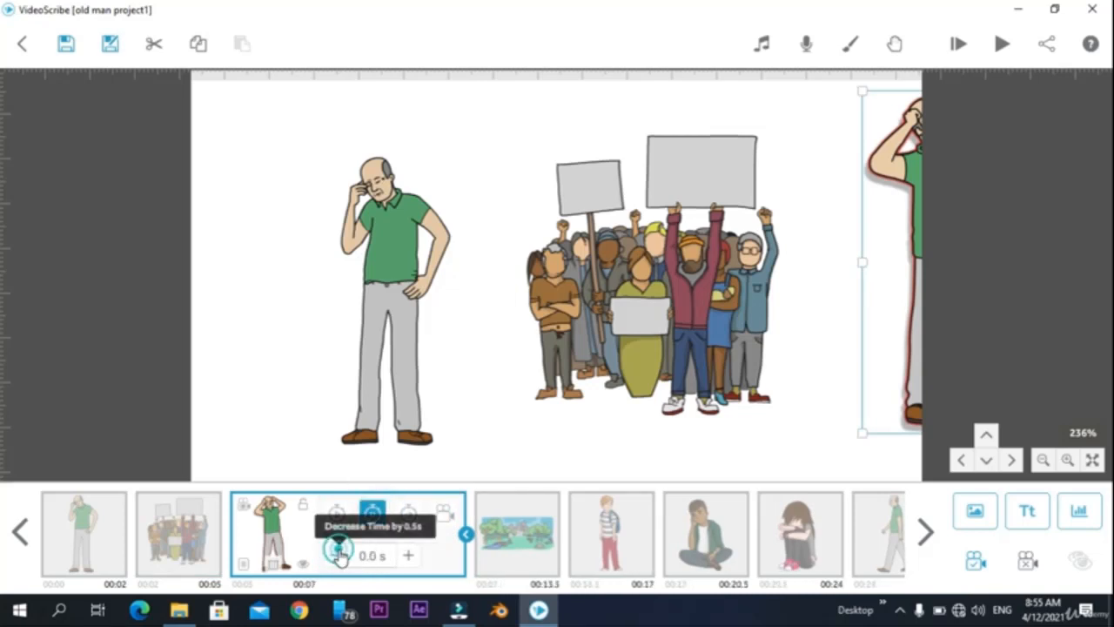
# Remove the pause time of the first park scene, the fourth image in the timeline
pyautogui.click(503, 544)
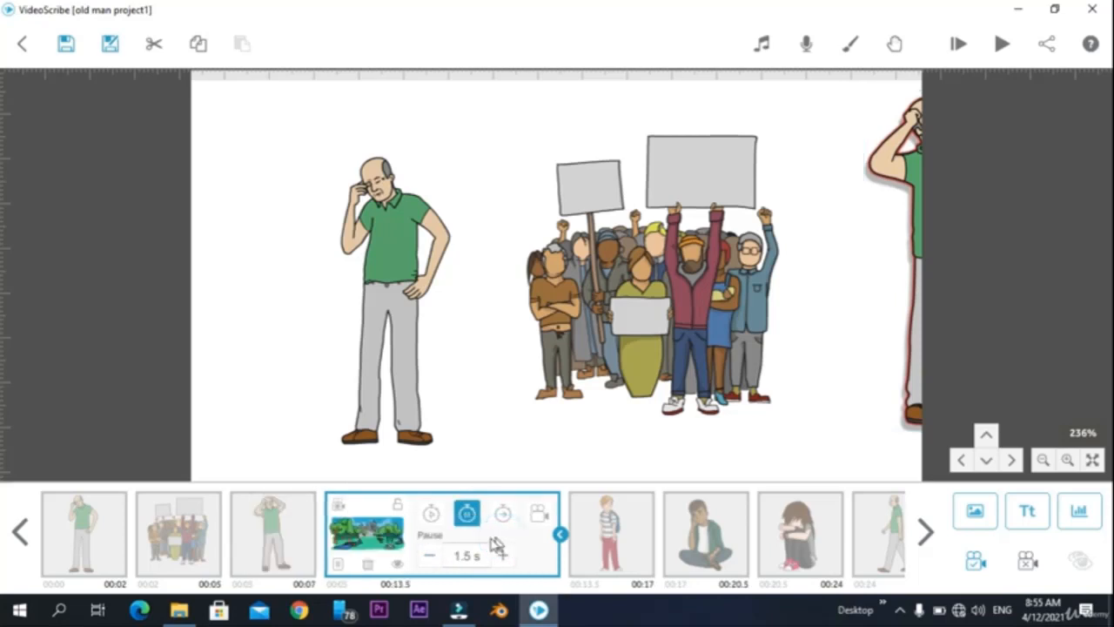
pyautogui.click(823, 348)
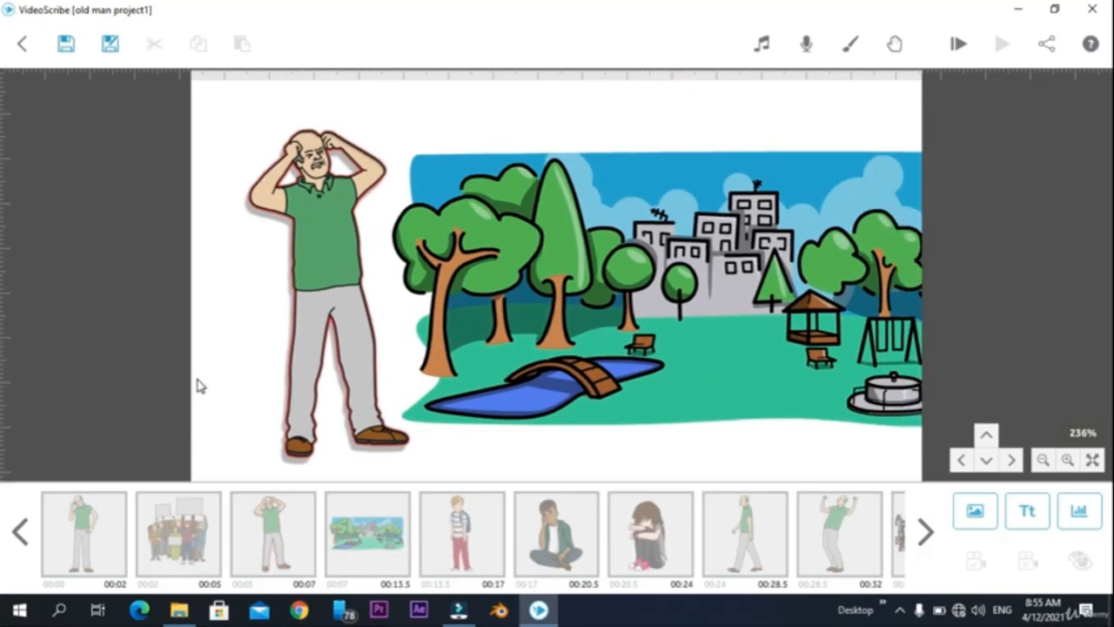
pyautogui.click(660, 453)
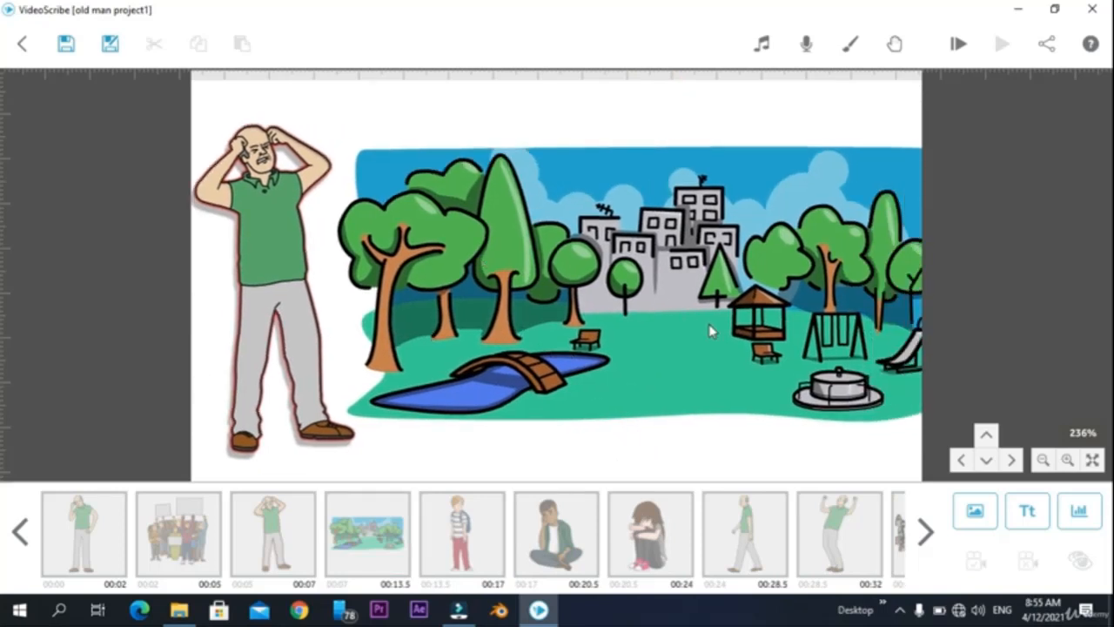
pyautogui.click(367, 520)
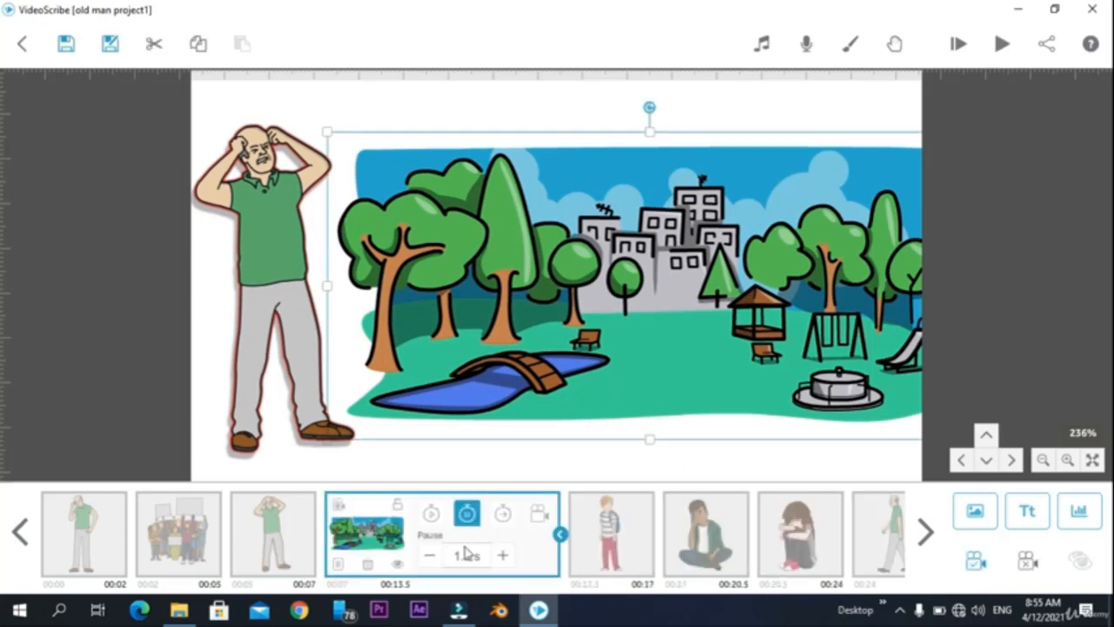
pyautogui.click(430, 559)
pyautogui.click(430, 559)
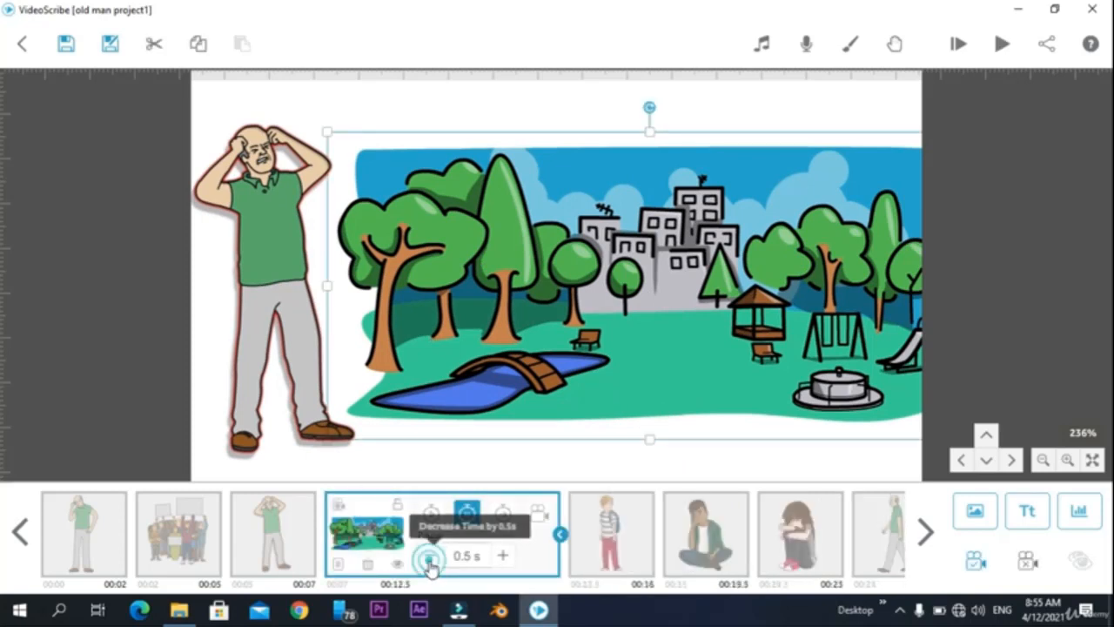
pyautogui.click(429, 559)
# Shorten the first park scene's transition time by 0.5 s
pyautogui.click(503, 512)
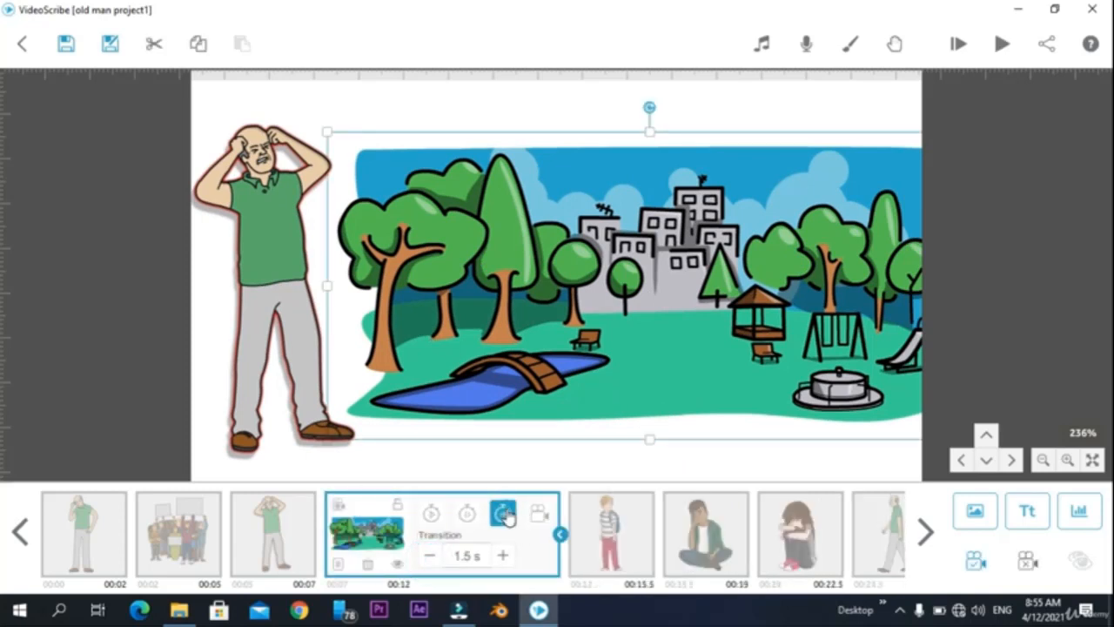
pyautogui.click(503, 556)
pyautogui.click(434, 561)
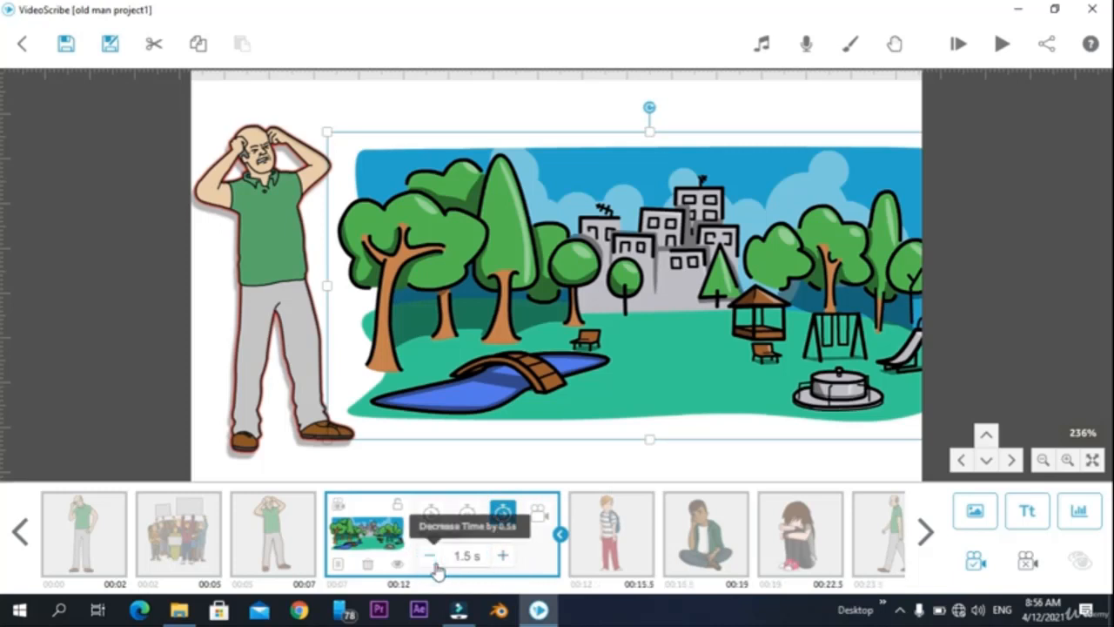
# Play the scribe from the first old man image through to the boy with the backpack, and stop the playback
pyautogui.click(97, 539)
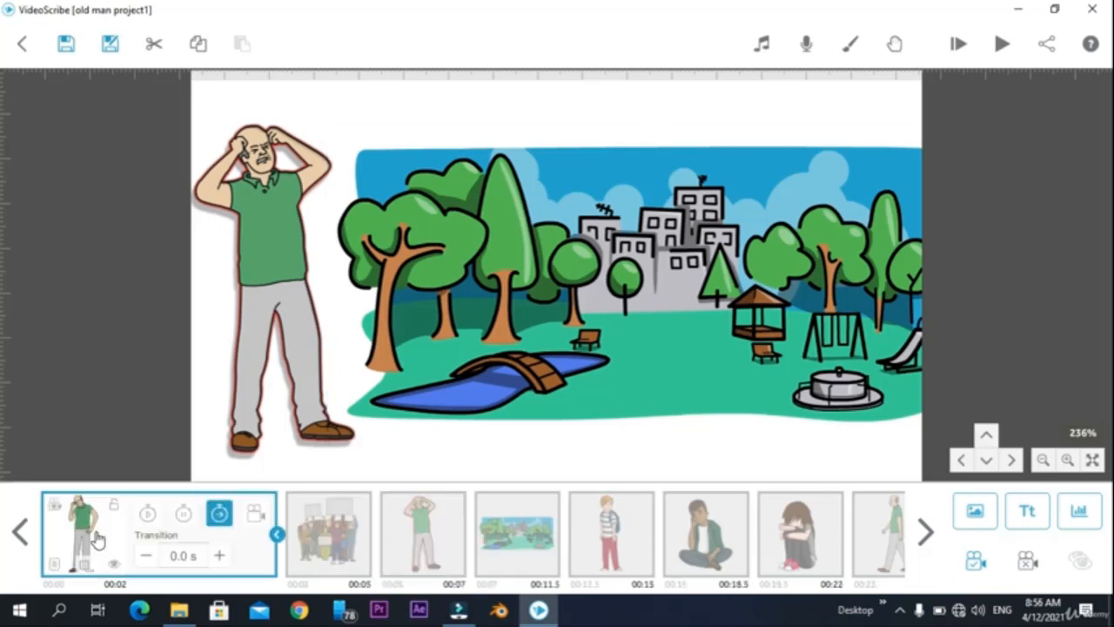
pyautogui.click(999, 47)
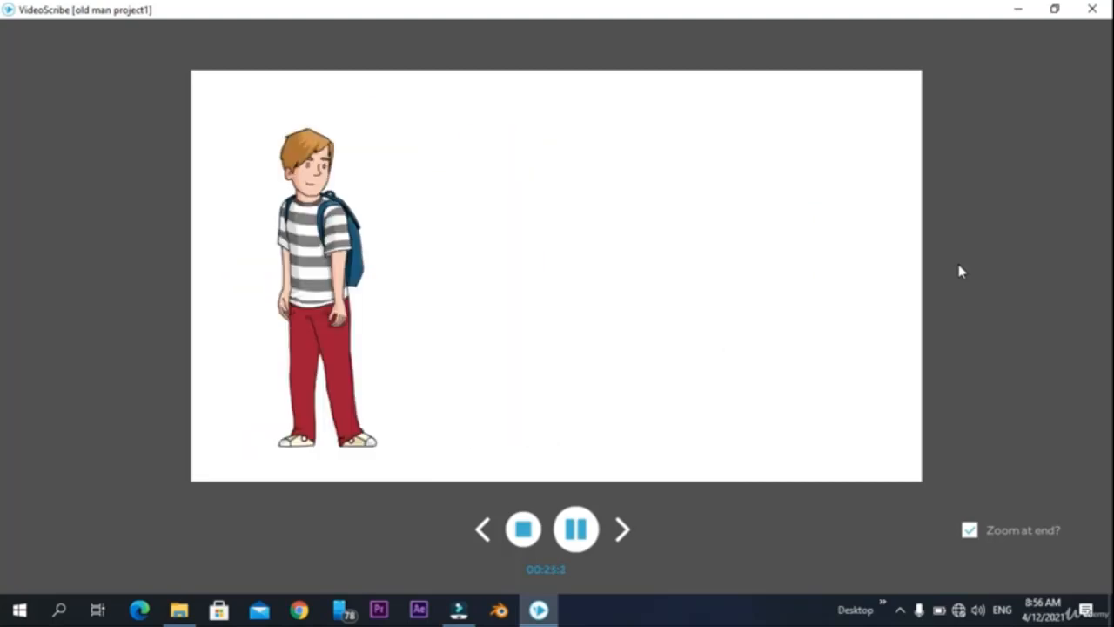
pyautogui.click(522, 529)
# Remove the pause and transition times of the boy with the backpack and the sitting man in the green jacket
pyautogui.click(464, 544)
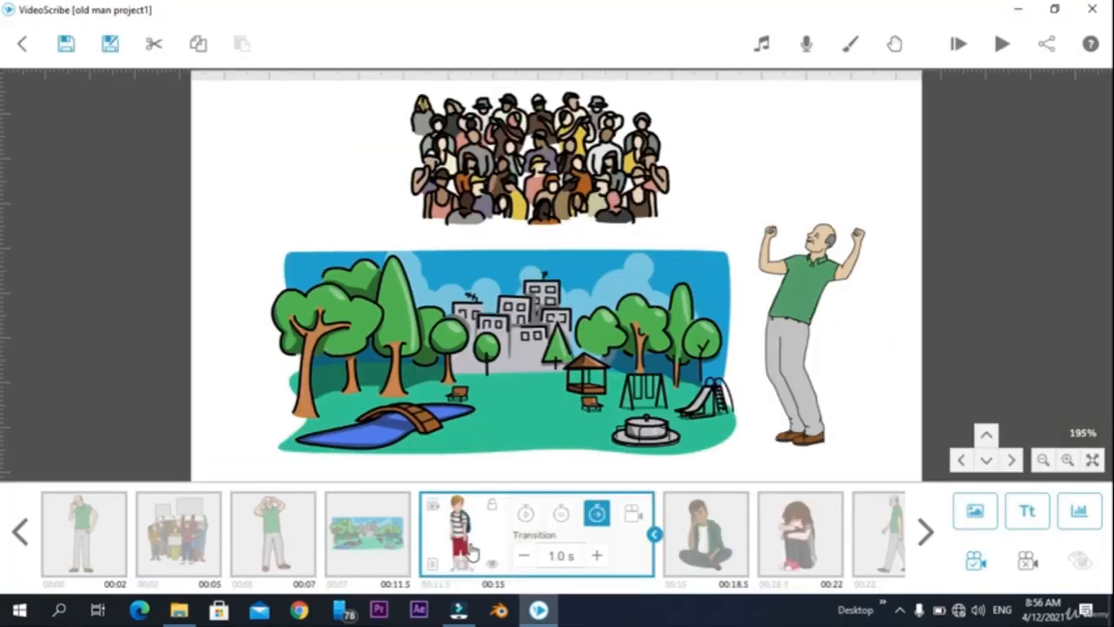
pyautogui.doubleClick(522, 554)
pyautogui.click(670, 540)
pyautogui.click(618, 555)
pyautogui.click(691, 514)
pyautogui.doubleClick(619, 555)
# Remove the pause and transition times of the crying girl and the walking old man
pyautogui.click(783, 540)
pyautogui.doubleClick(712, 555)
pyautogui.click(877, 532)
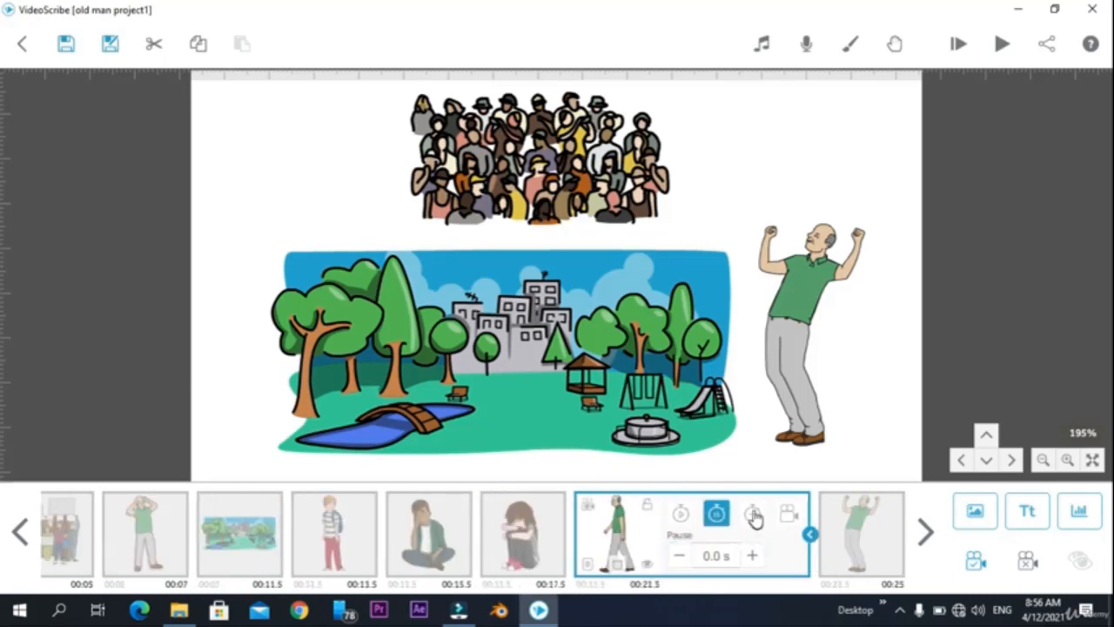
pyautogui.click(754, 514)
# Shorten the pause and transition times of the cheering old man, the large crowd, the second park scene and the man in the white shirt
pyautogui.click(860, 532)
pyautogui.click(682, 554)
pyautogui.click(716, 513)
pyautogui.click(754, 514)
pyautogui.click(848, 543)
pyautogui.click(860, 532)
pyautogui.click(754, 514)
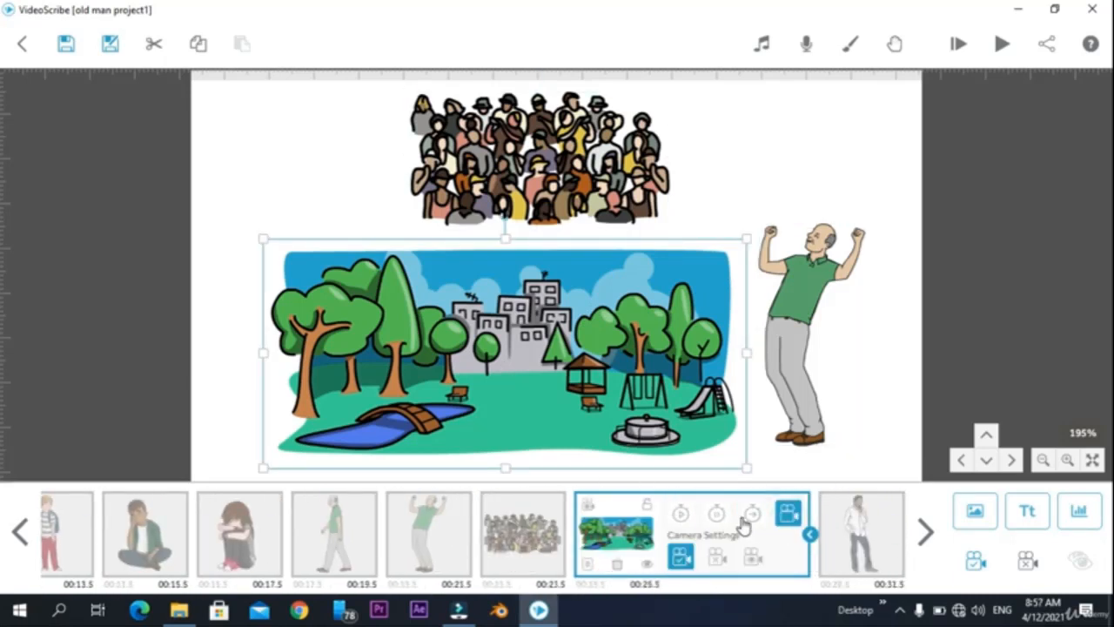
pyautogui.click(860, 533)
pyautogui.click(754, 514)
# Set the last old man image's transition time to 2.0 s and open its pause time setting
pyautogui.click(861, 533)
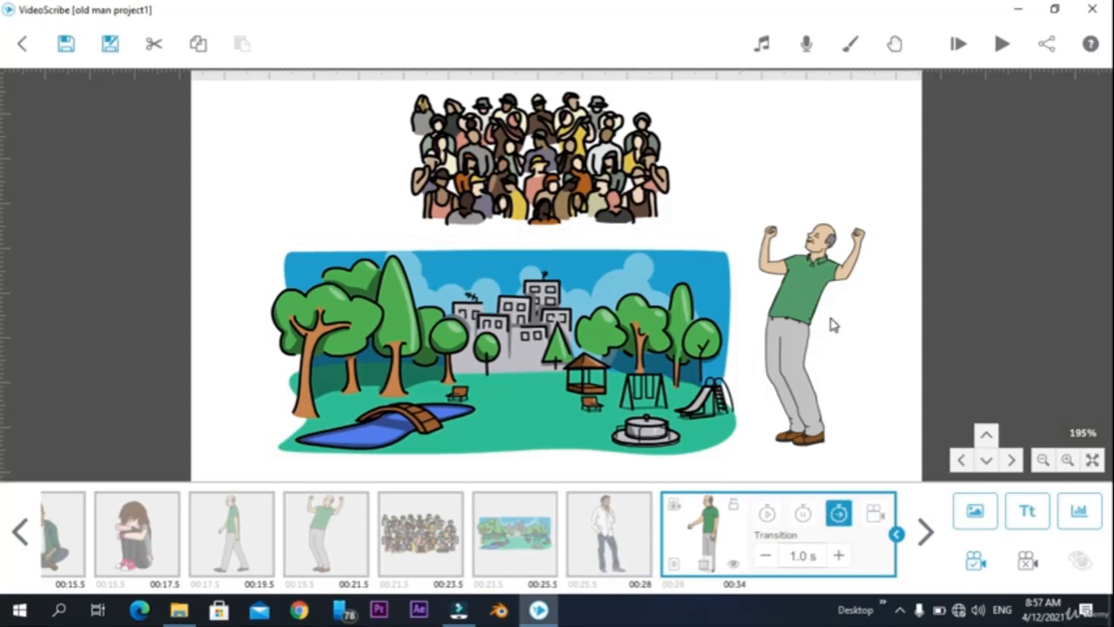
pyautogui.doubleClick(840, 556)
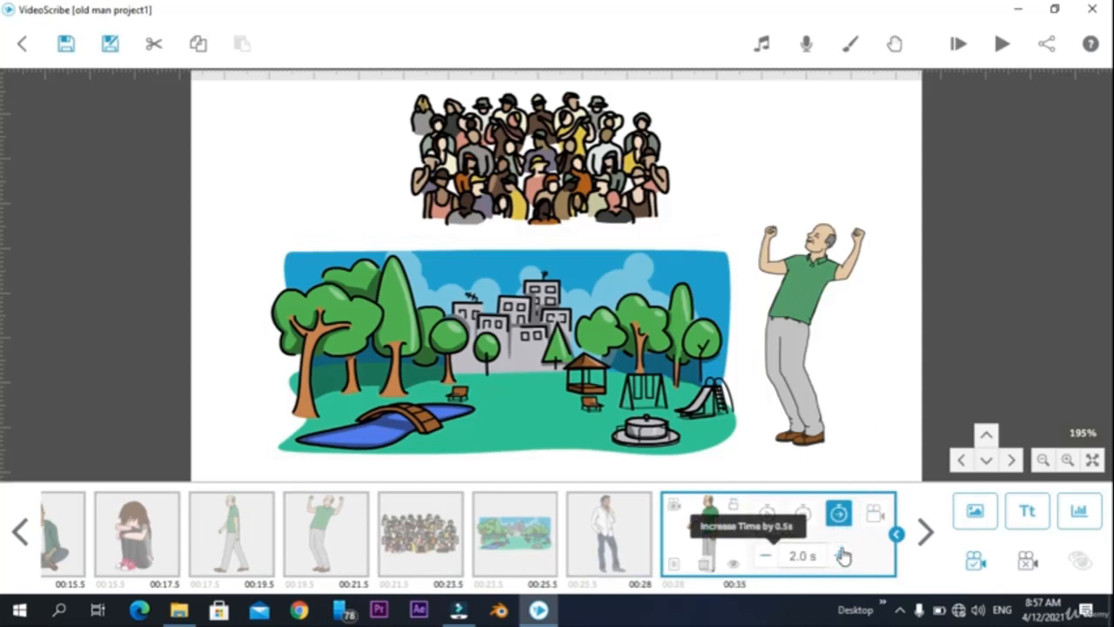
pyautogui.click(802, 521)
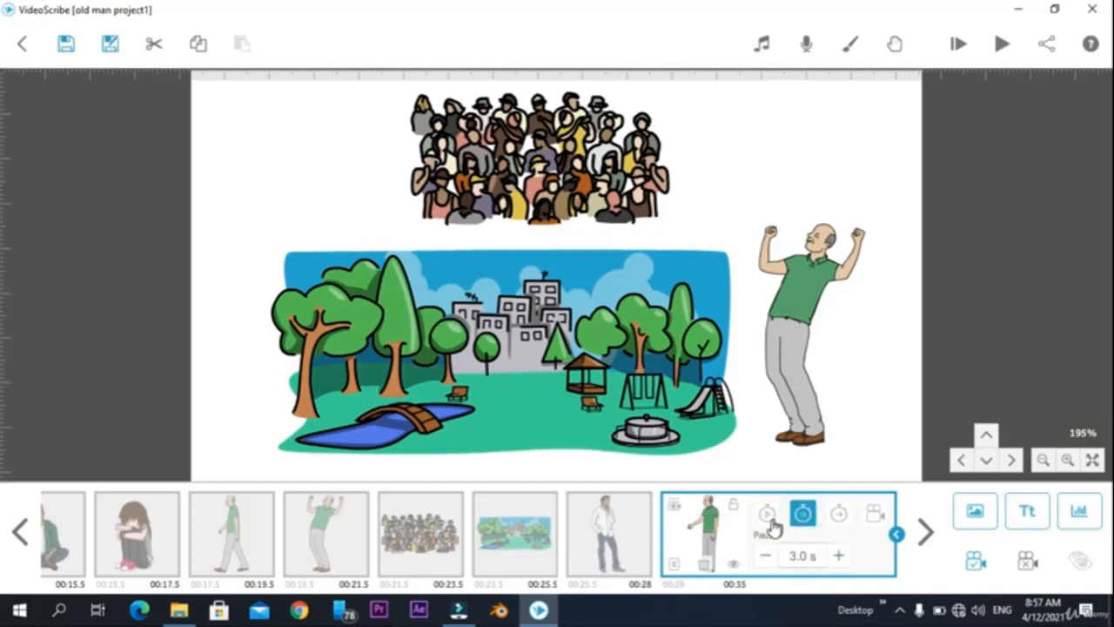
# Preview the whole animation and lengthen the transition and pause times of the man in the white shirt
pyautogui.click(960, 45)
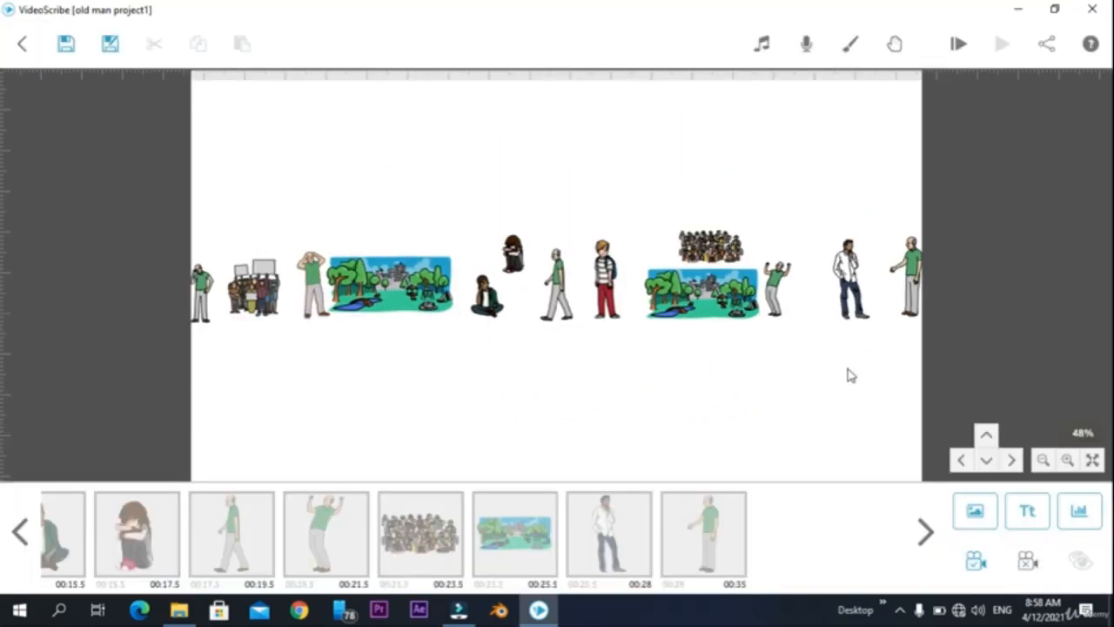
pyautogui.click(629, 520)
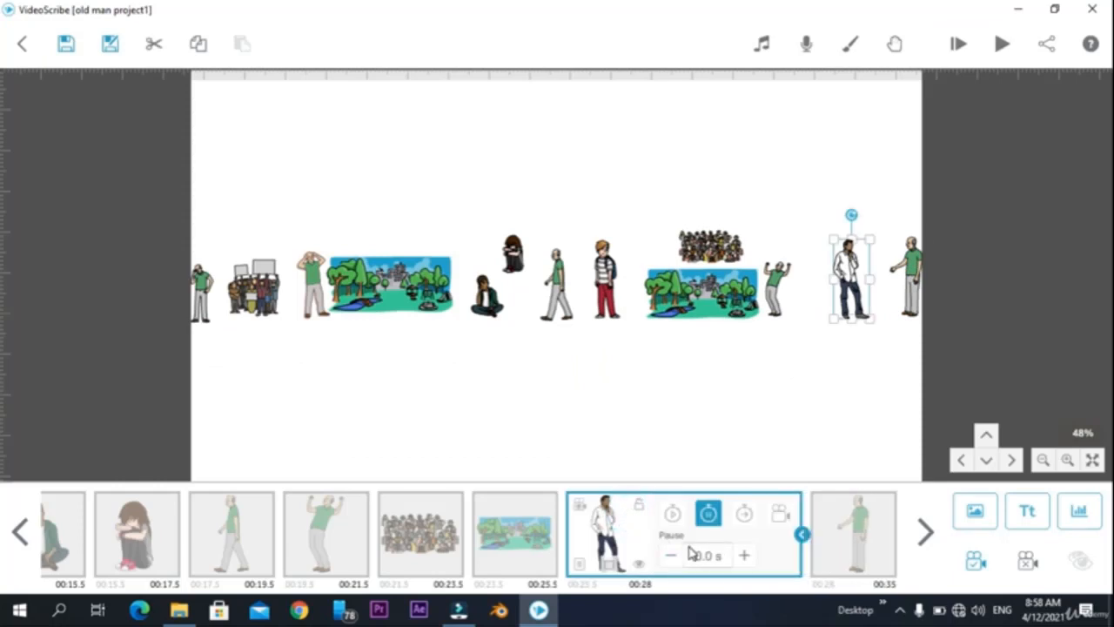
pyautogui.click(748, 517)
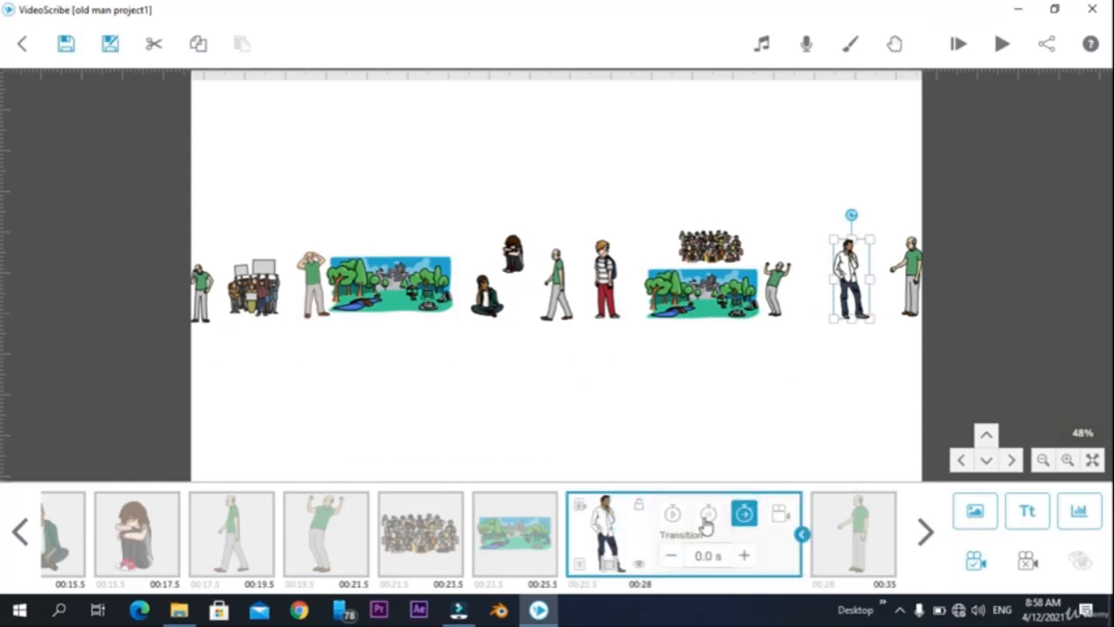
pyautogui.click(745, 557)
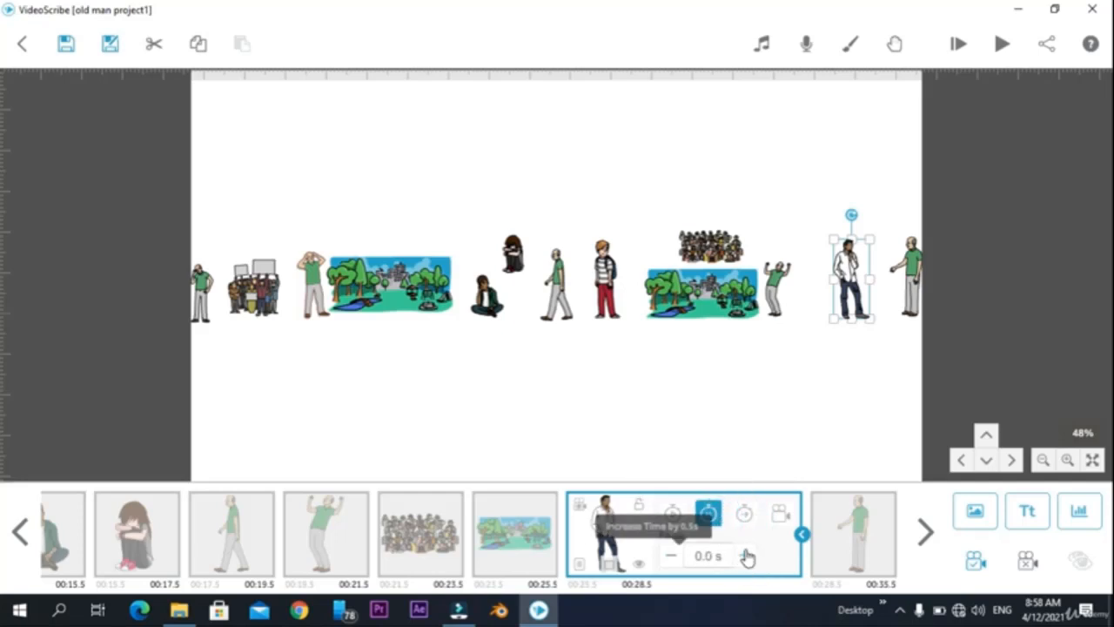
pyautogui.click(747, 557)
pyautogui.click(747, 557)
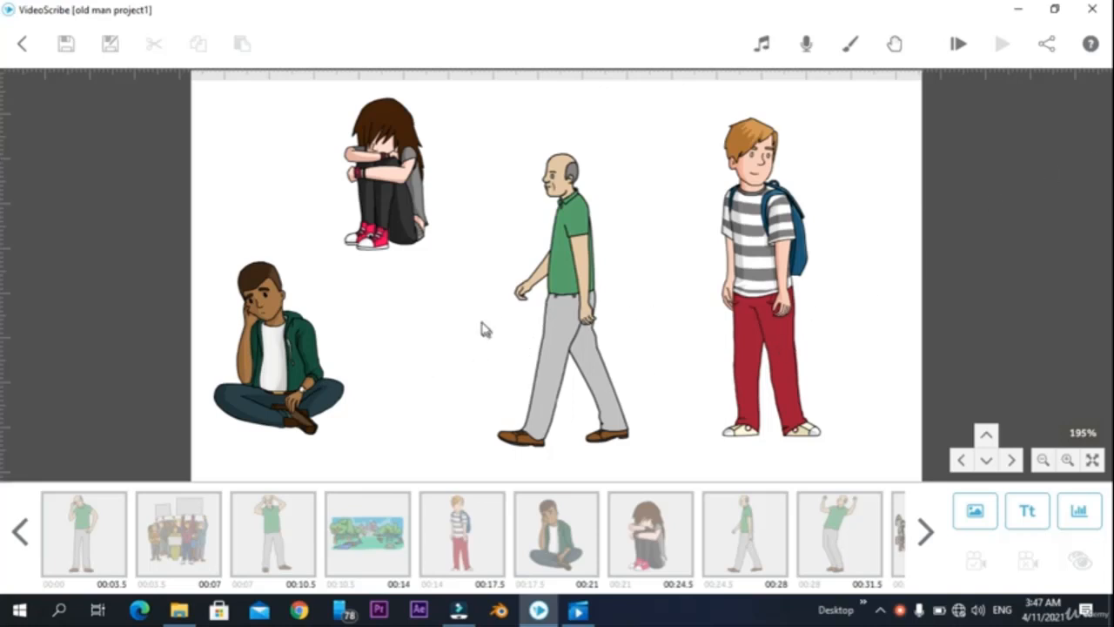
# Switch to the video player and play the exported project 1 old man video to its end, pausing partway
pyautogui.click(576, 609)
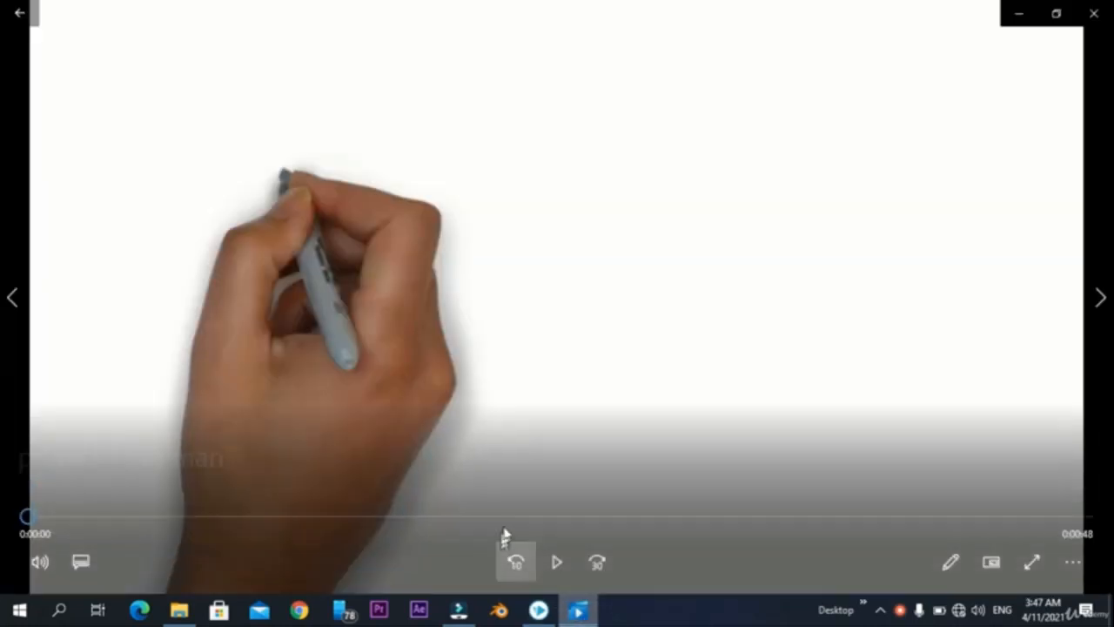
pyautogui.click(557, 561)
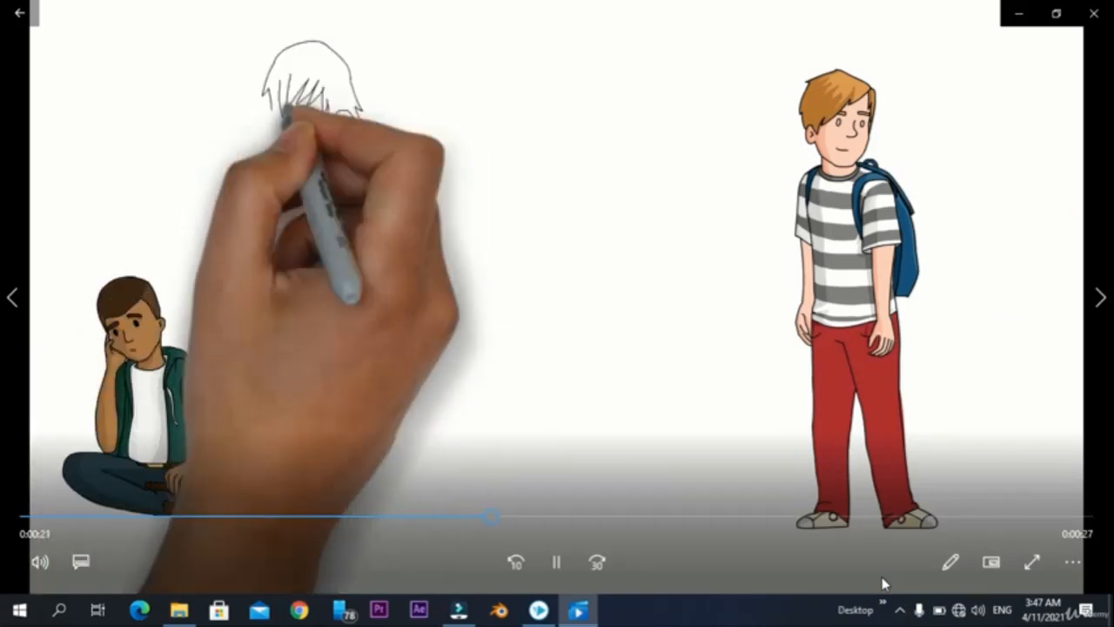
pyautogui.press('space')
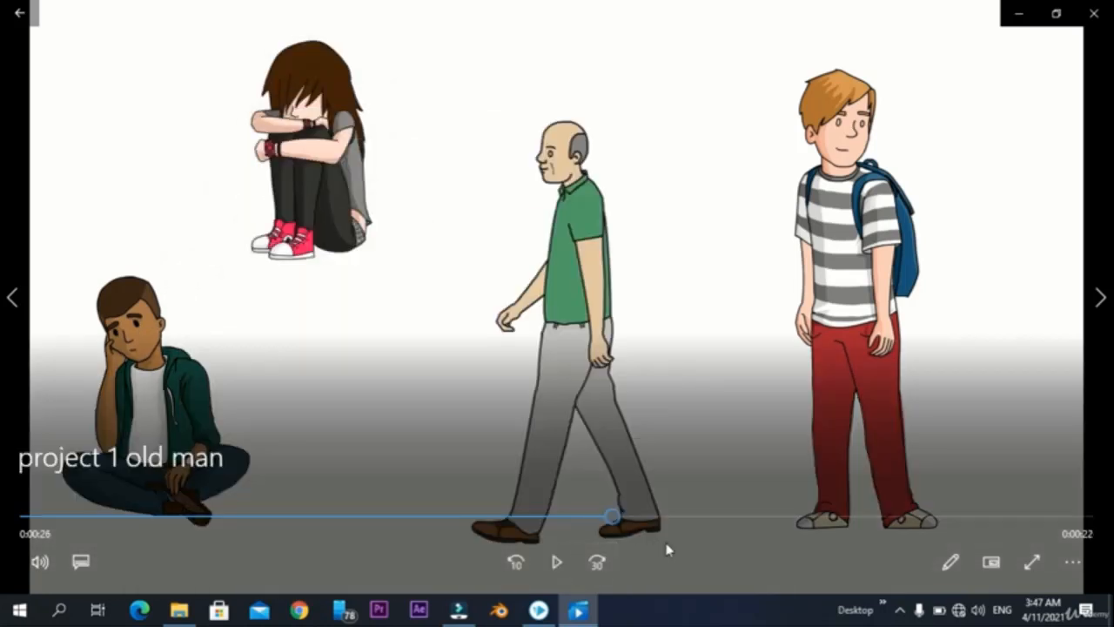
pyautogui.click(557, 562)
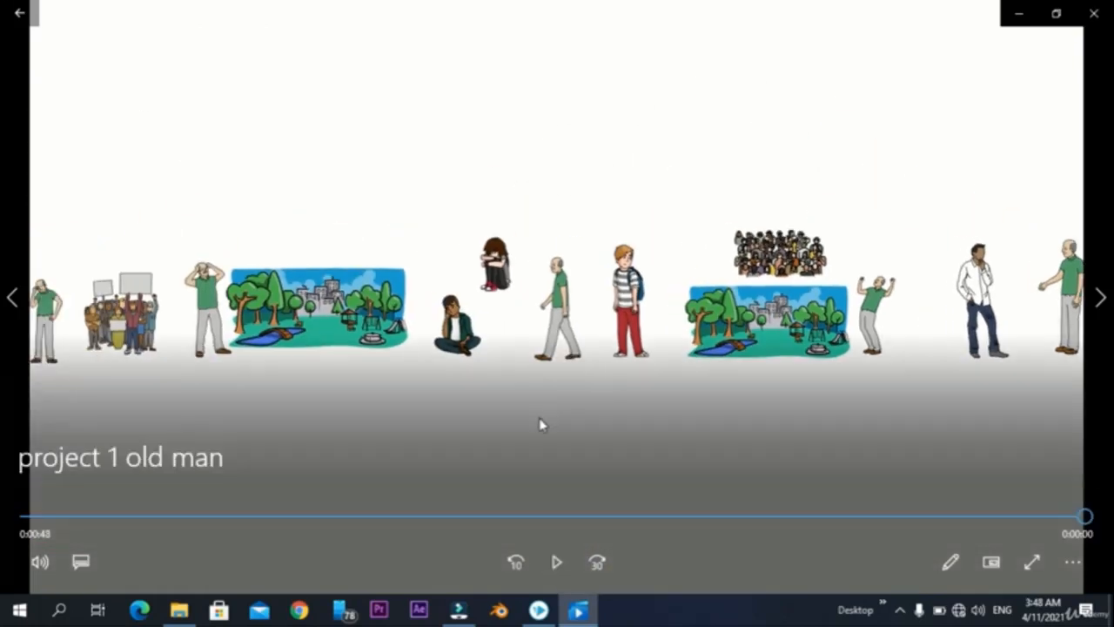
# Return to VideoScribe, preview the animation starting from the first old man image, and stop the playback
pyautogui.click(538, 611)
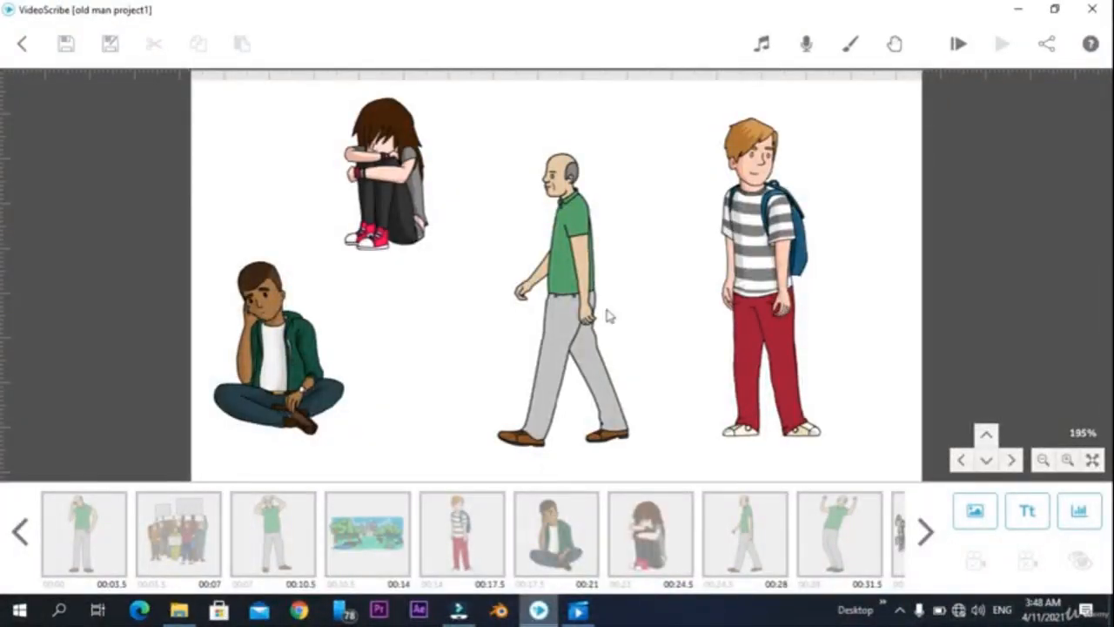
pyautogui.click(69, 543)
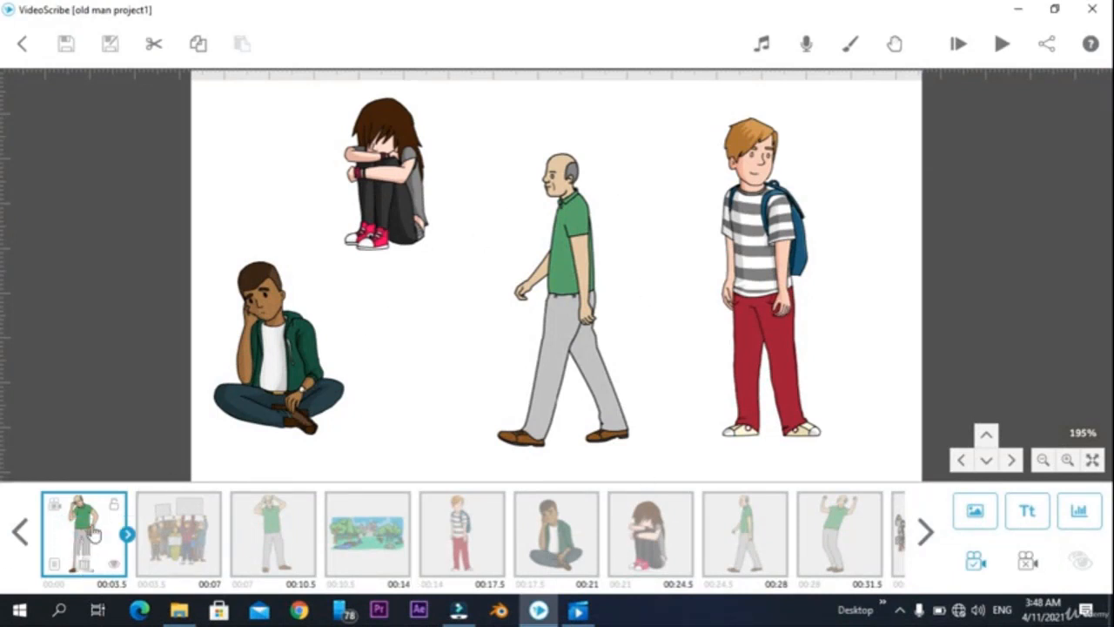
pyautogui.click(1000, 46)
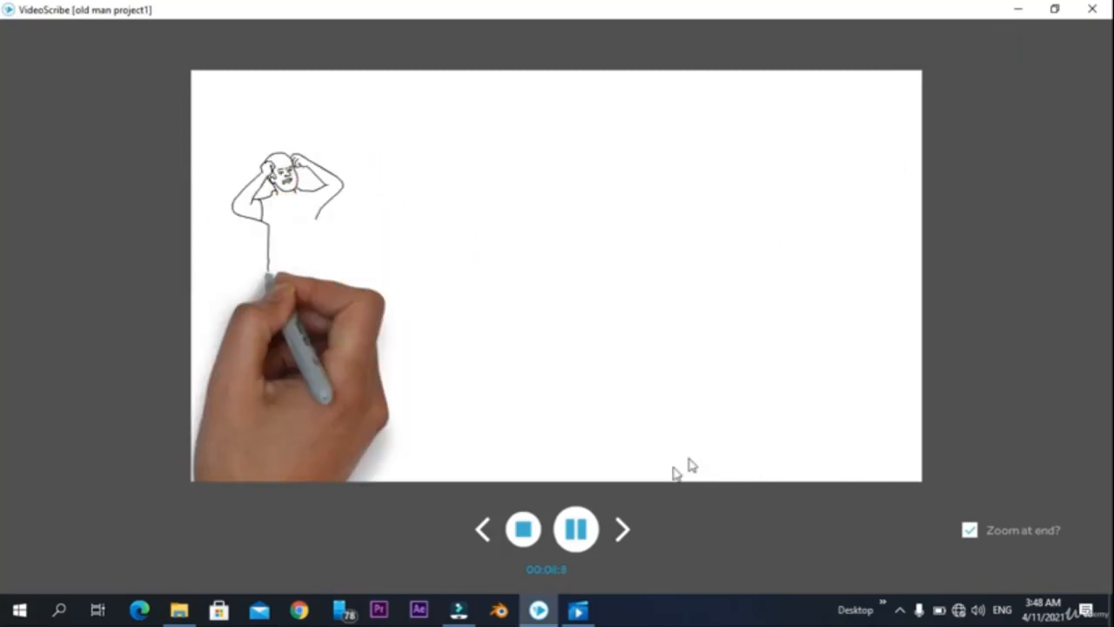
pyautogui.click(524, 532)
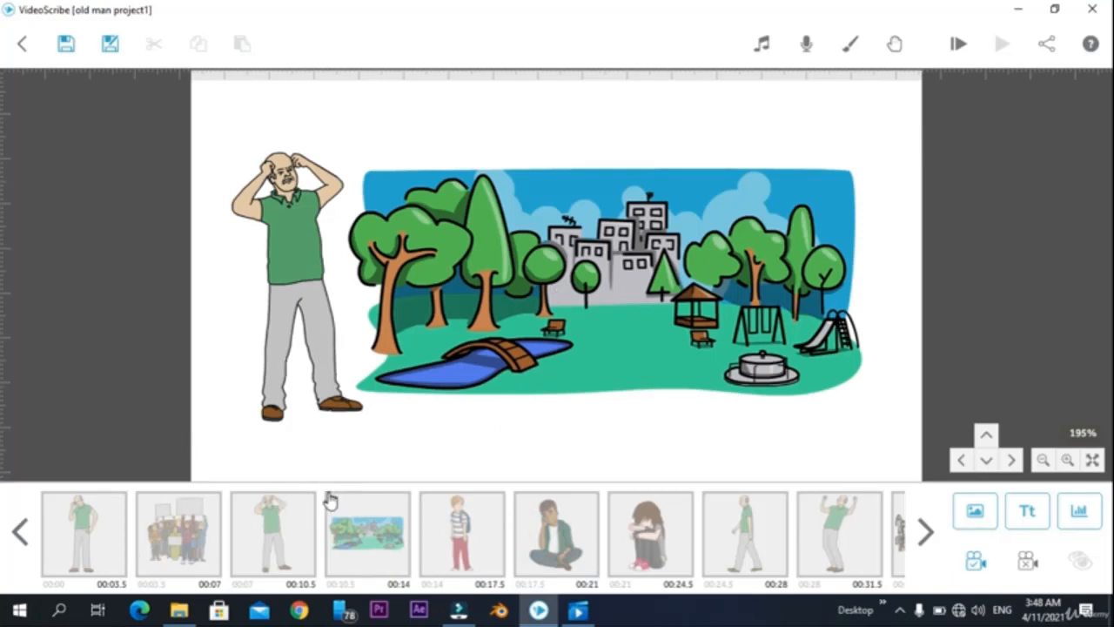
# Preview the animation from the old man holding his head through the first park scene
pyautogui.click(278, 547)
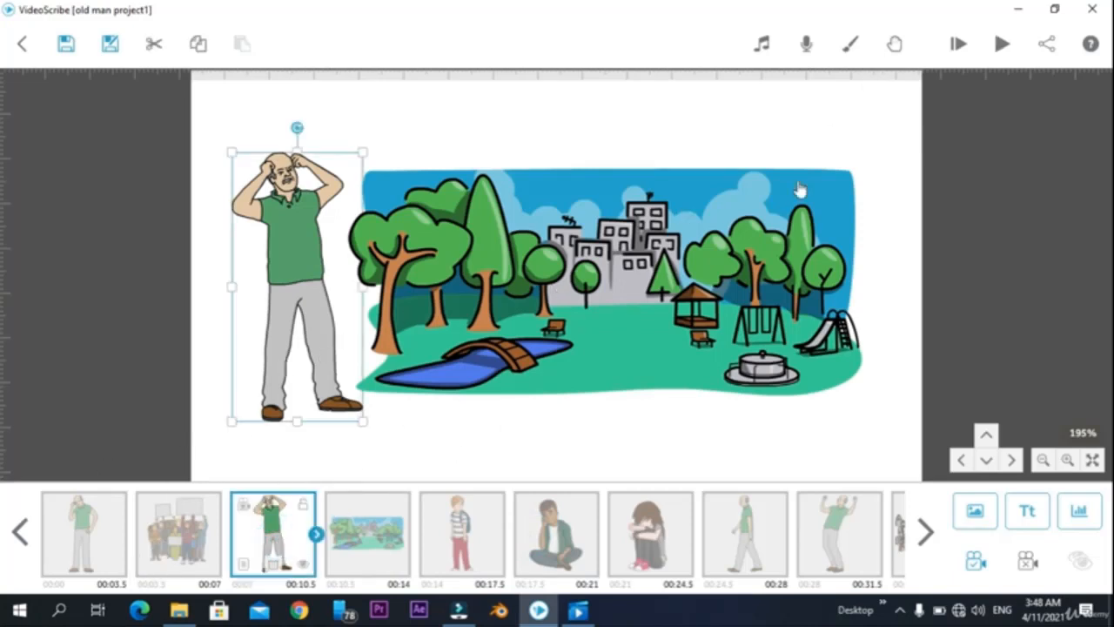
pyautogui.click(379, 534)
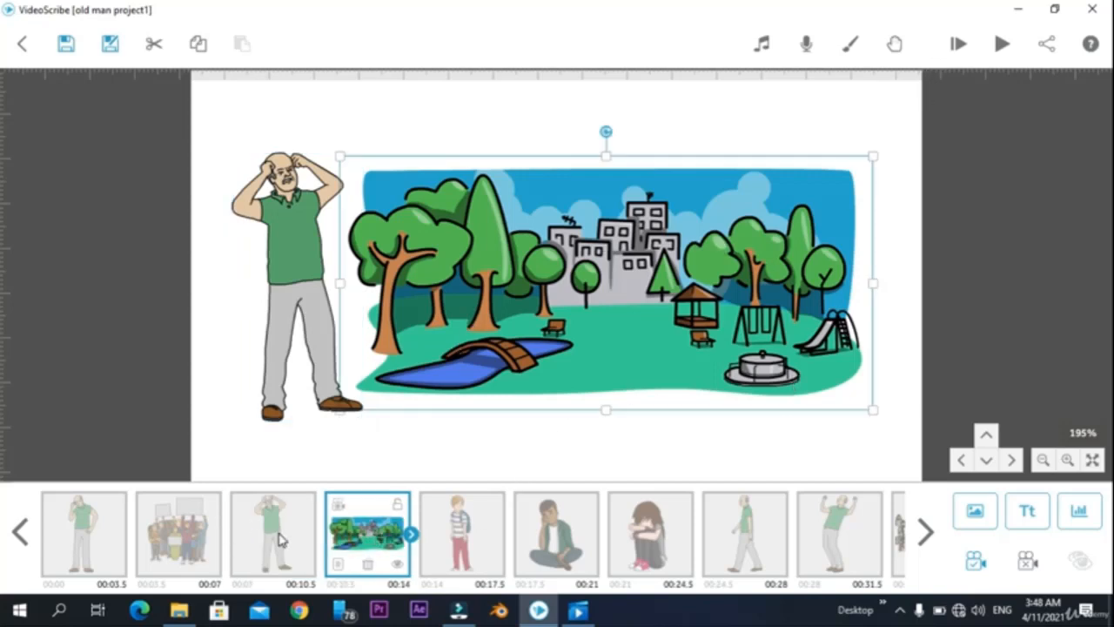
pyautogui.click(279, 541)
pyautogui.click(1002, 43)
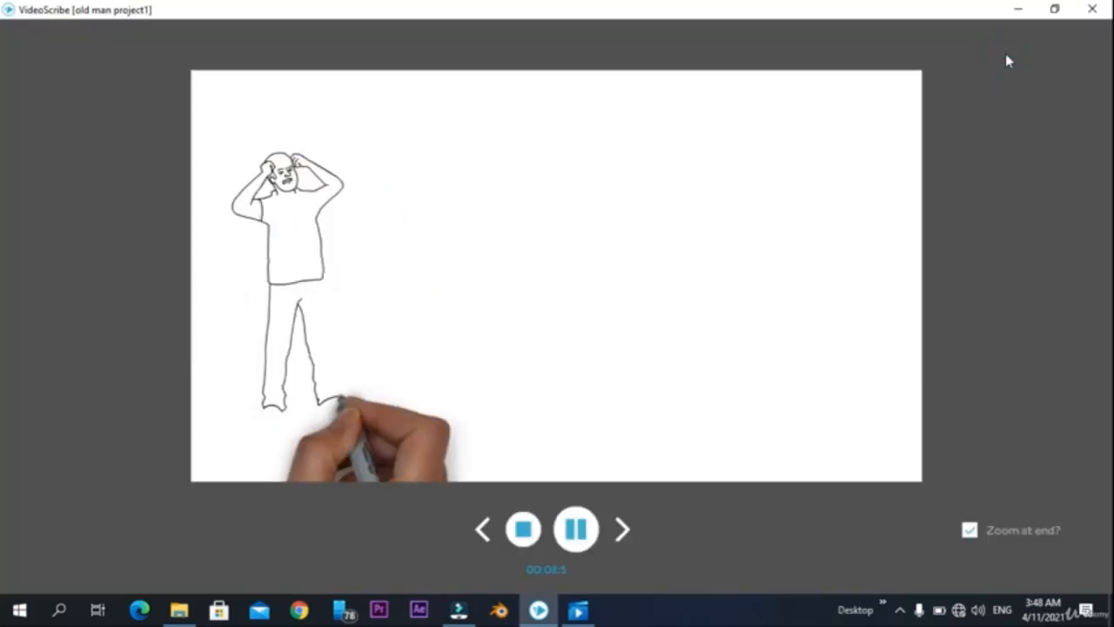
pyautogui.click(528, 539)
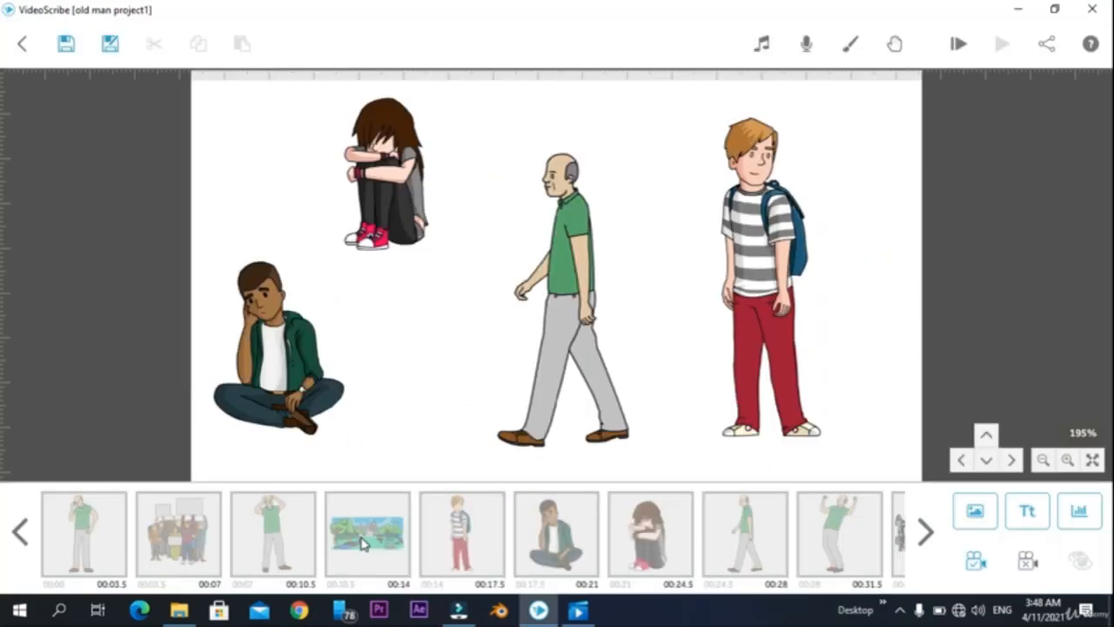
# Set the first park scene's animate time to 3.5 s and lengthen its pause and transition times so it ends at 00:17
pyautogui.click(364, 543)
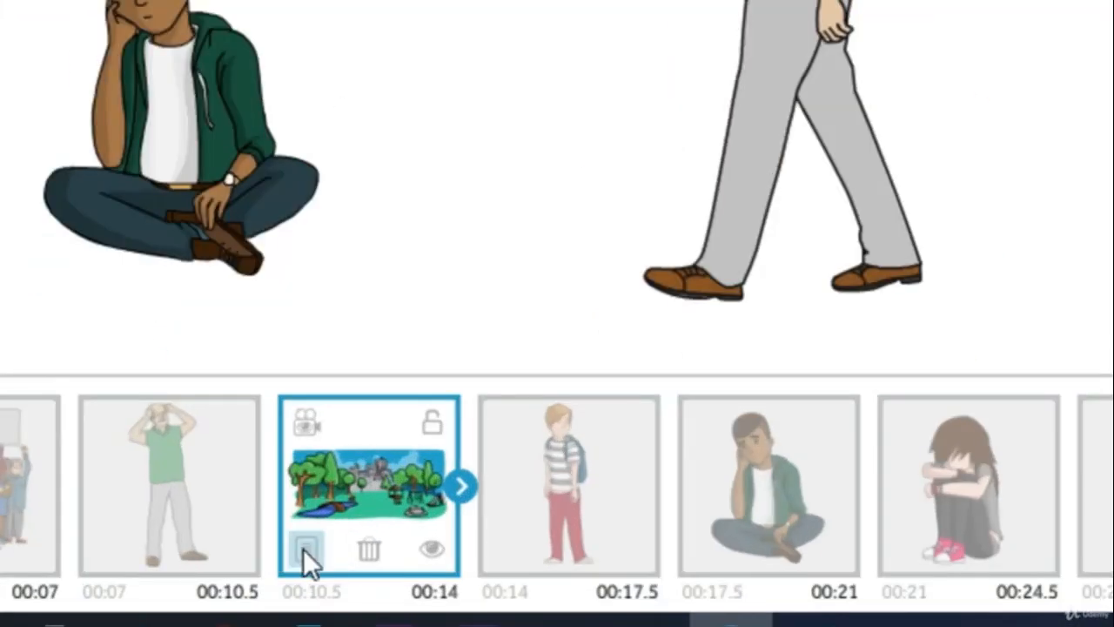
pyautogui.click(305, 548)
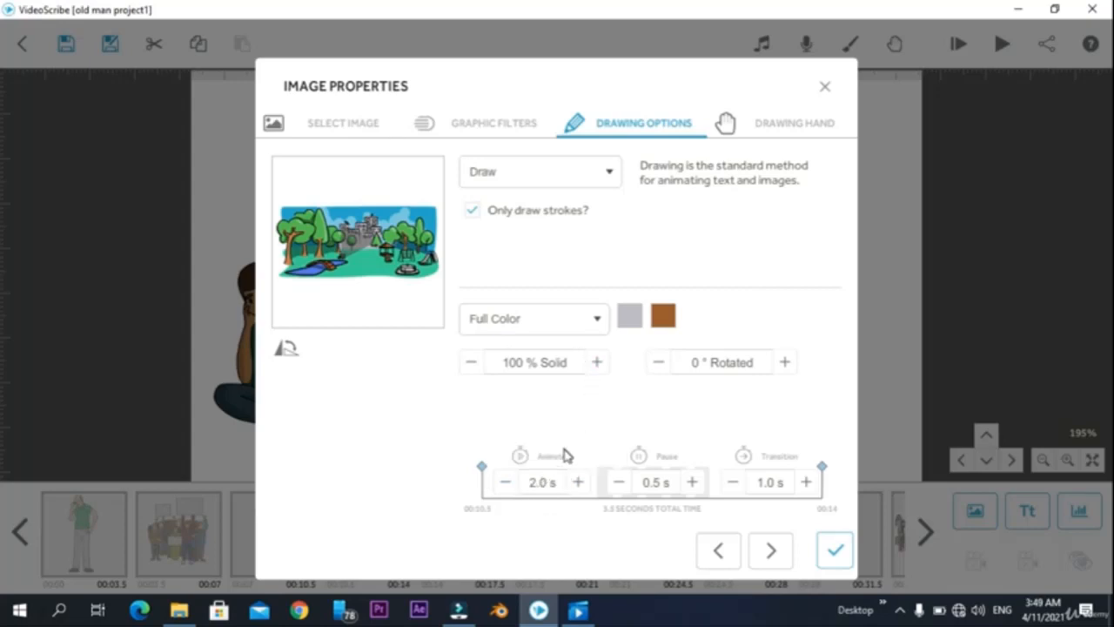
pyautogui.click(576, 483)
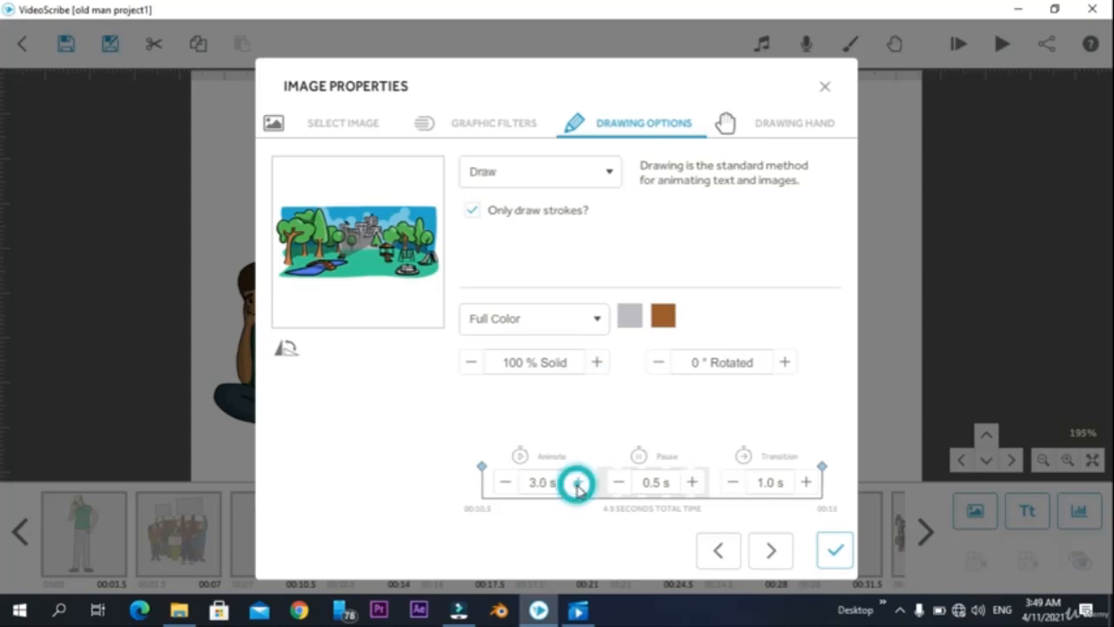
pyautogui.click(577, 483)
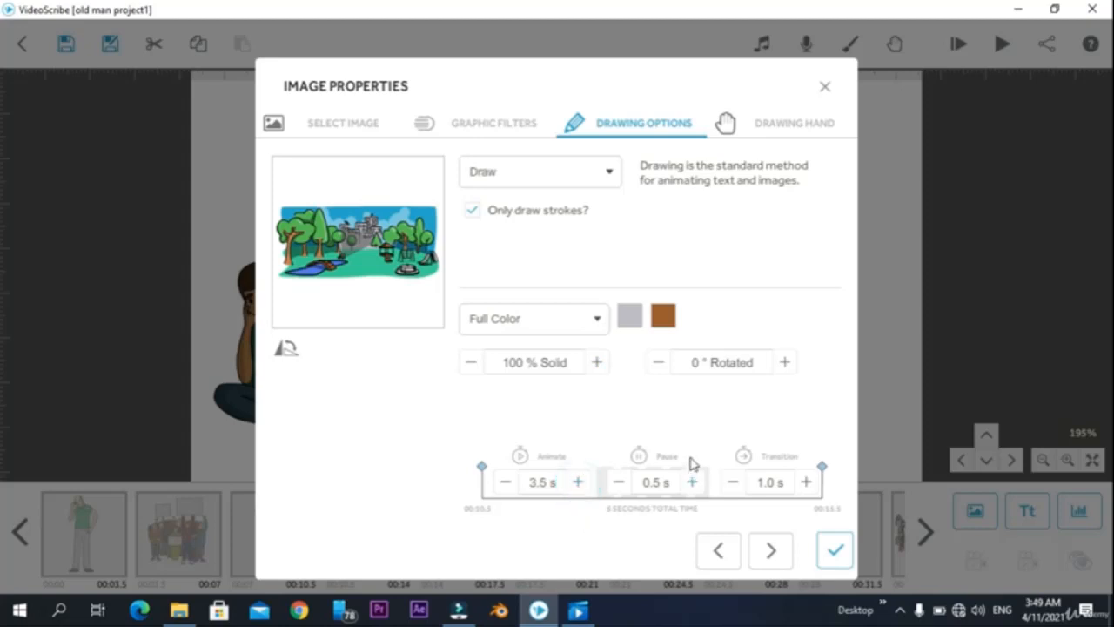
pyautogui.click(693, 483)
pyautogui.click(694, 482)
pyautogui.click(808, 483)
pyautogui.click(835, 550)
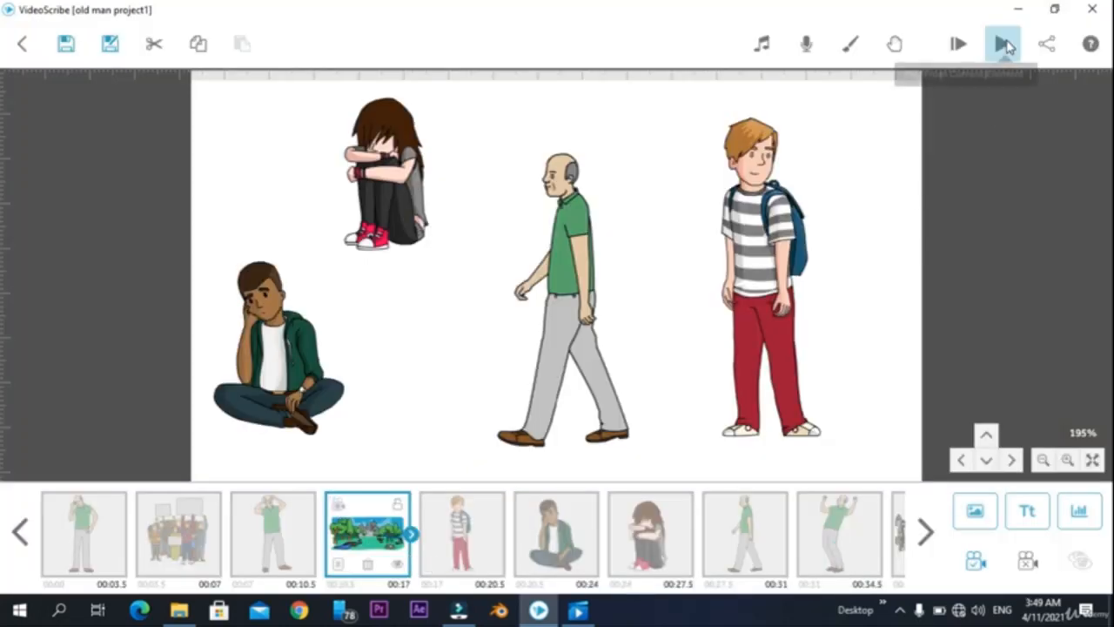
# Preview the animation from the first park scene and inspect the boy with the backpack, the sitting man and the crying girl
pyautogui.click(1004, 46)
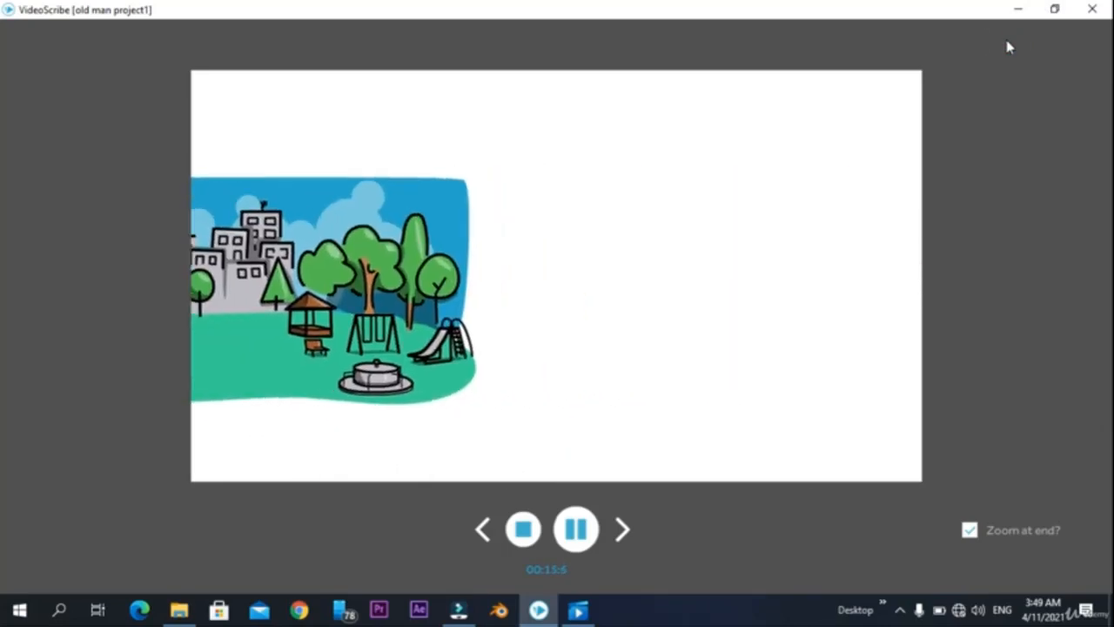
pyautogui.click(524, 530)
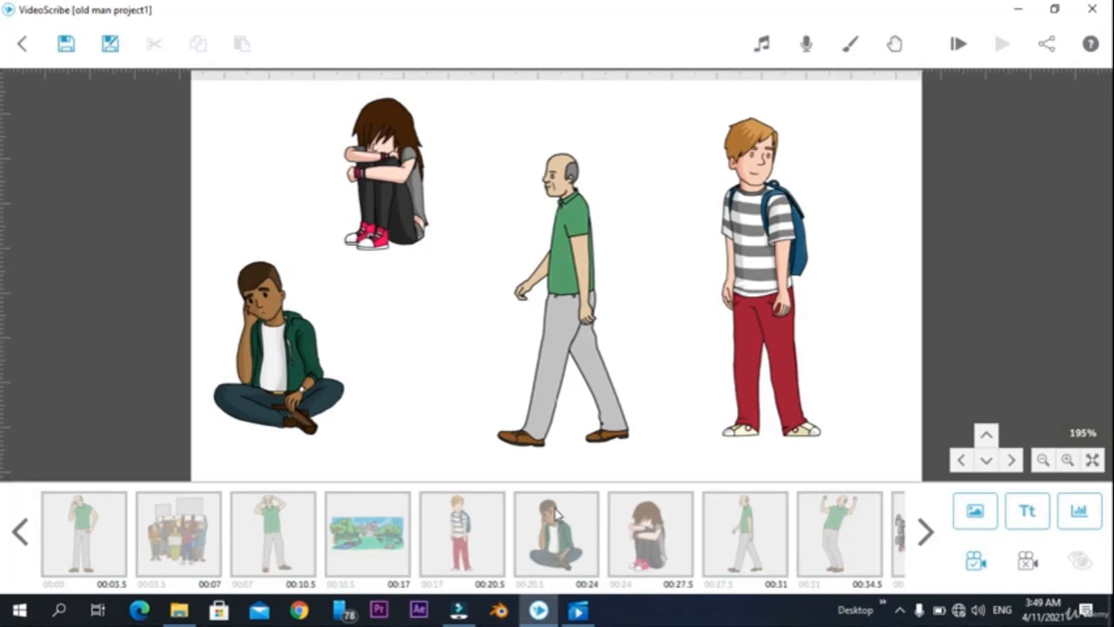
pyautogui.click(466, 564)
pyautogui.click(554, 526)
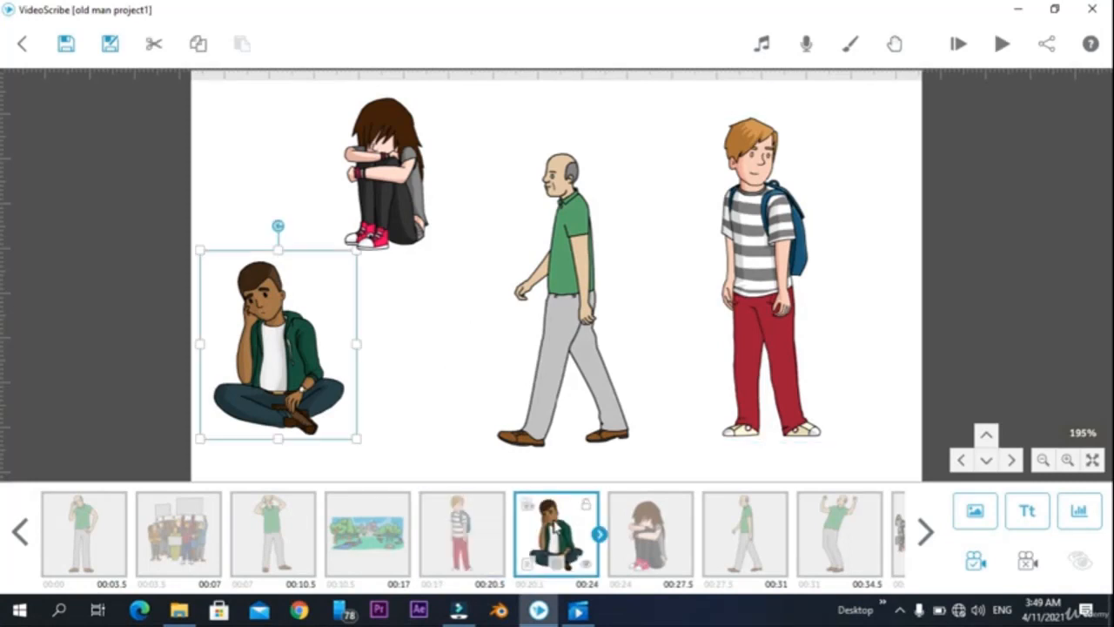
pyautogui.click(634, 524)
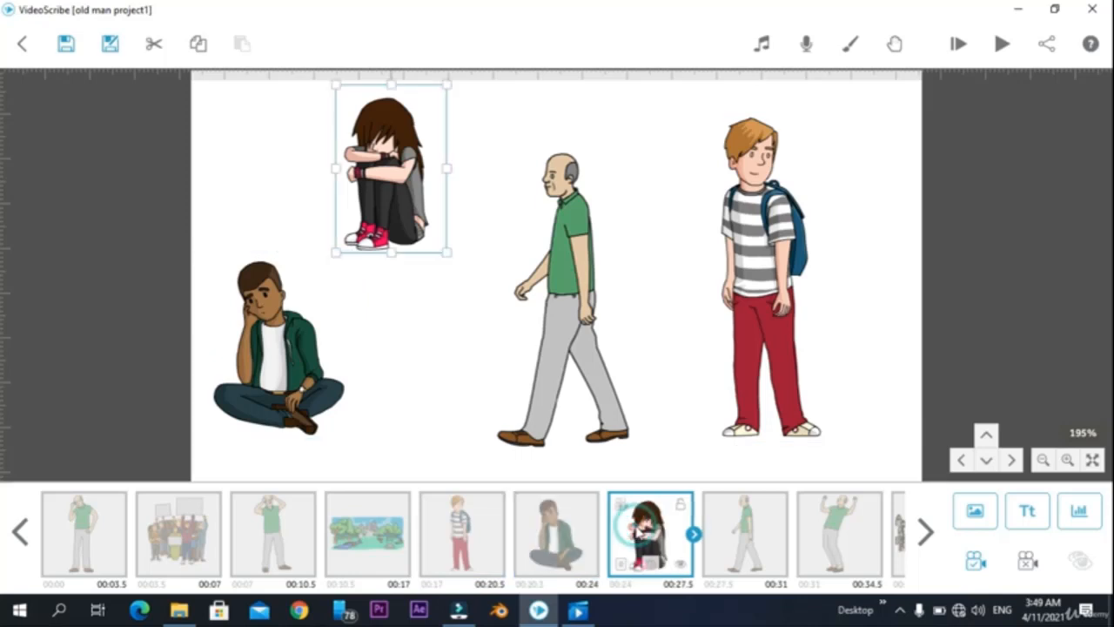
# Set the walking old man's transition time to 2.0 s in his image properties
pyautogui.click(928, 532)
pyautogui.click(927, 531)
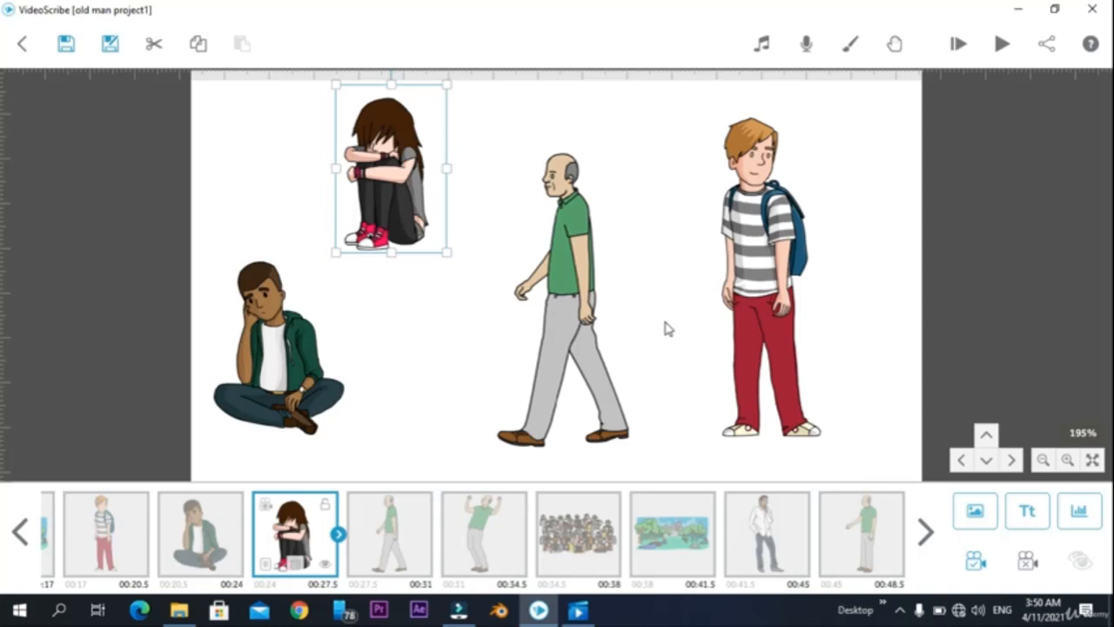
pyautogui.click(361, 561)
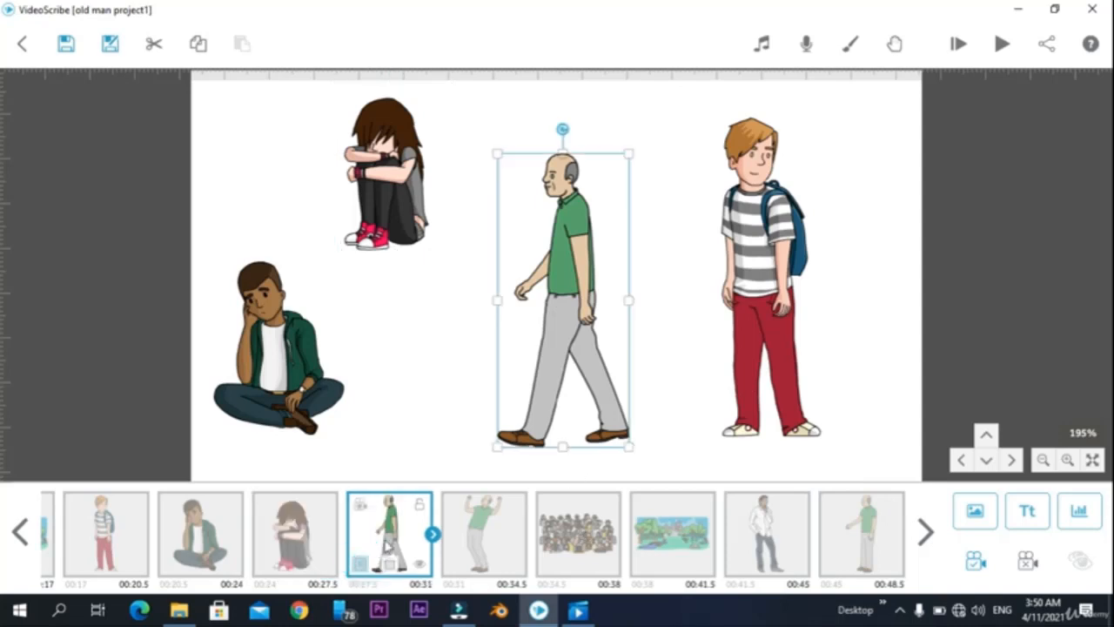
pyautogui.click(360, 563)
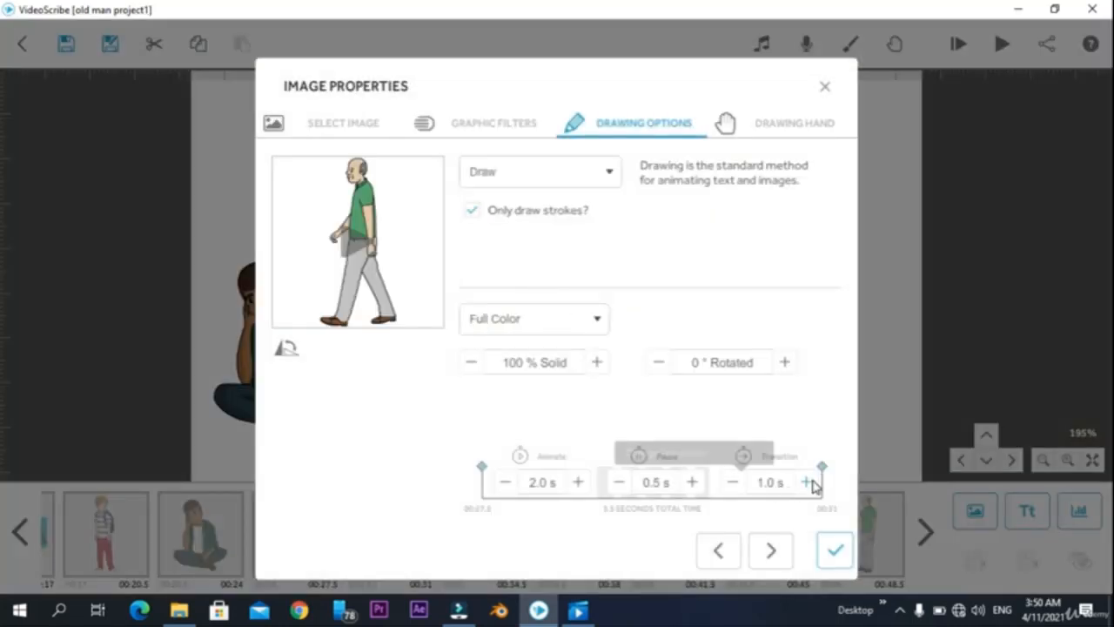
pyautogui.click(810, 481)
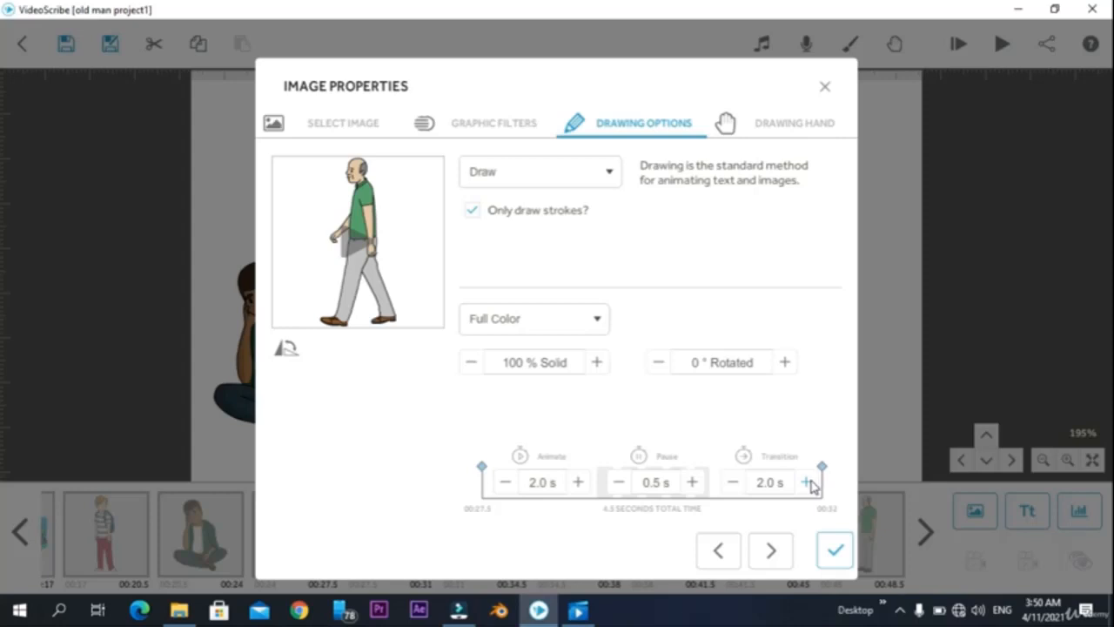
pyautogui.click(833, 544)
# Preview the animation from the walking old man up to the large crowd and select the second park scene
pyautogui.moveTo(663, 368); pyautogui.dragTo(546, 311)
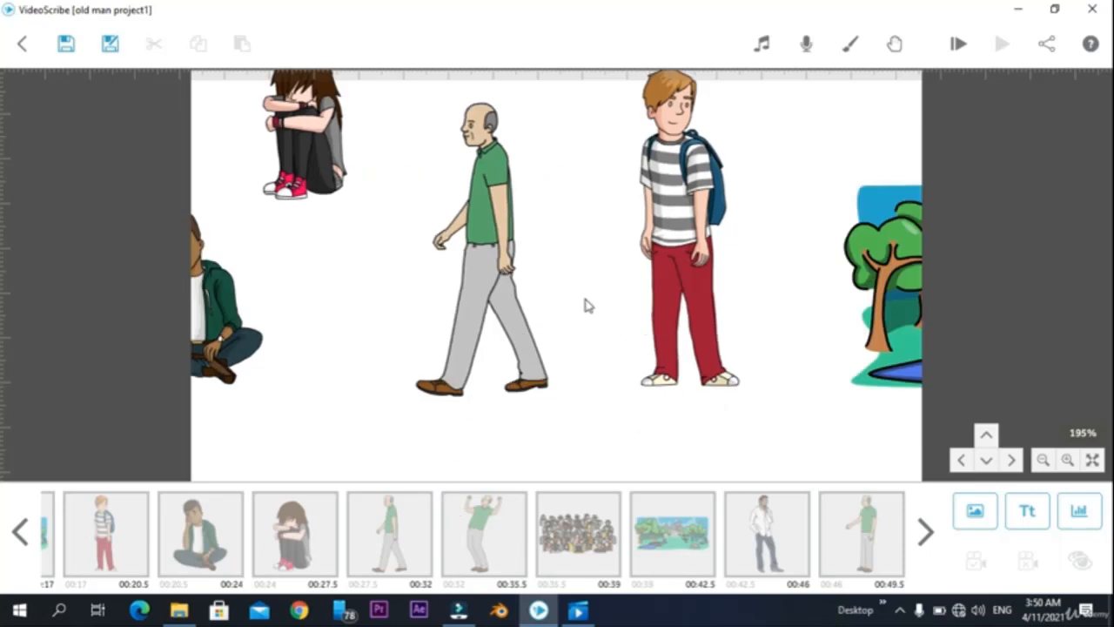
pyautogui.click(411, 545)
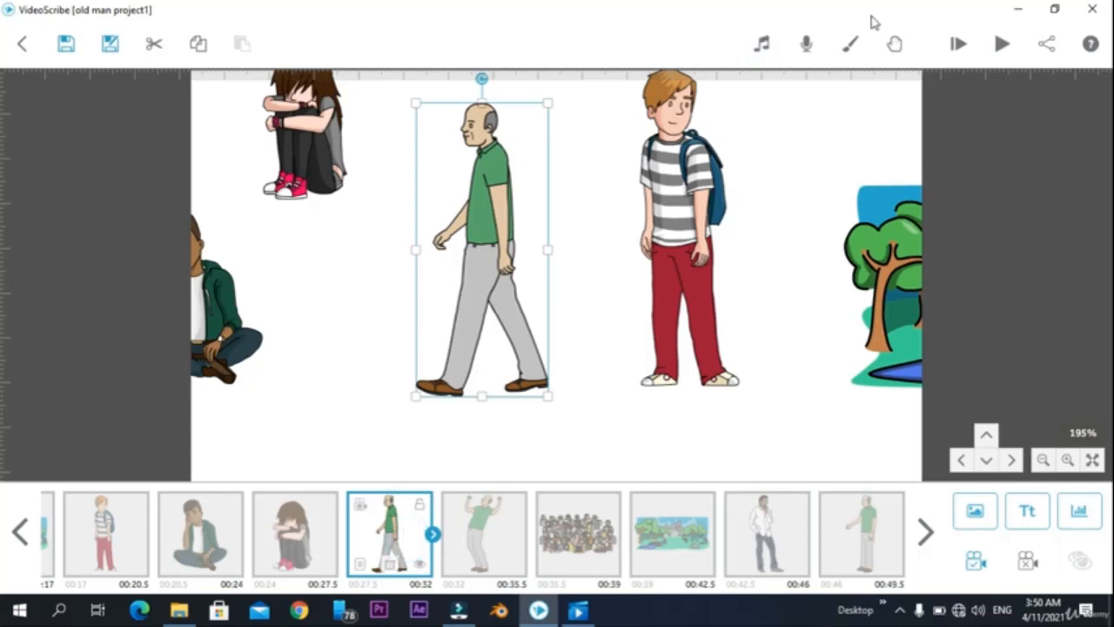
pyautogui.click(1005, 48)
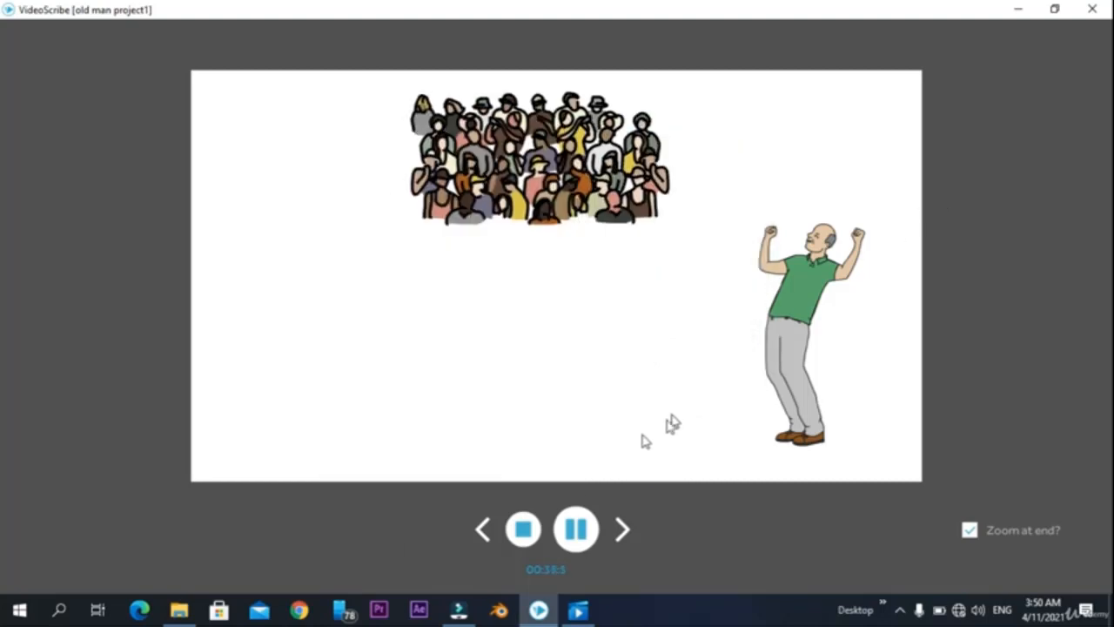
pyautogui.click(524, 529)
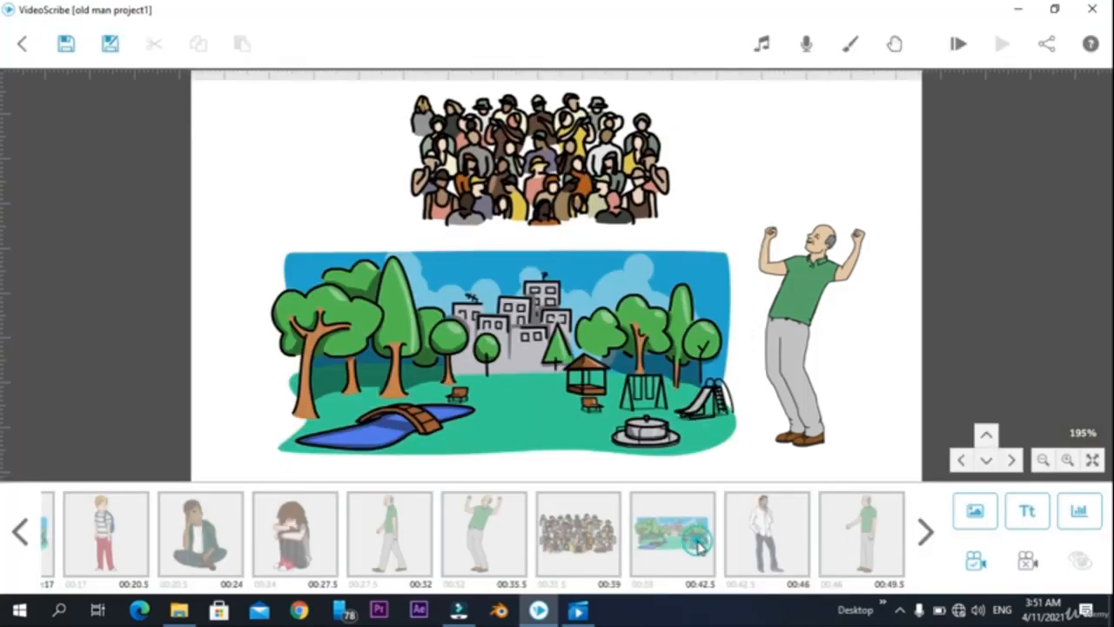
pyautogui.click(699, 542)
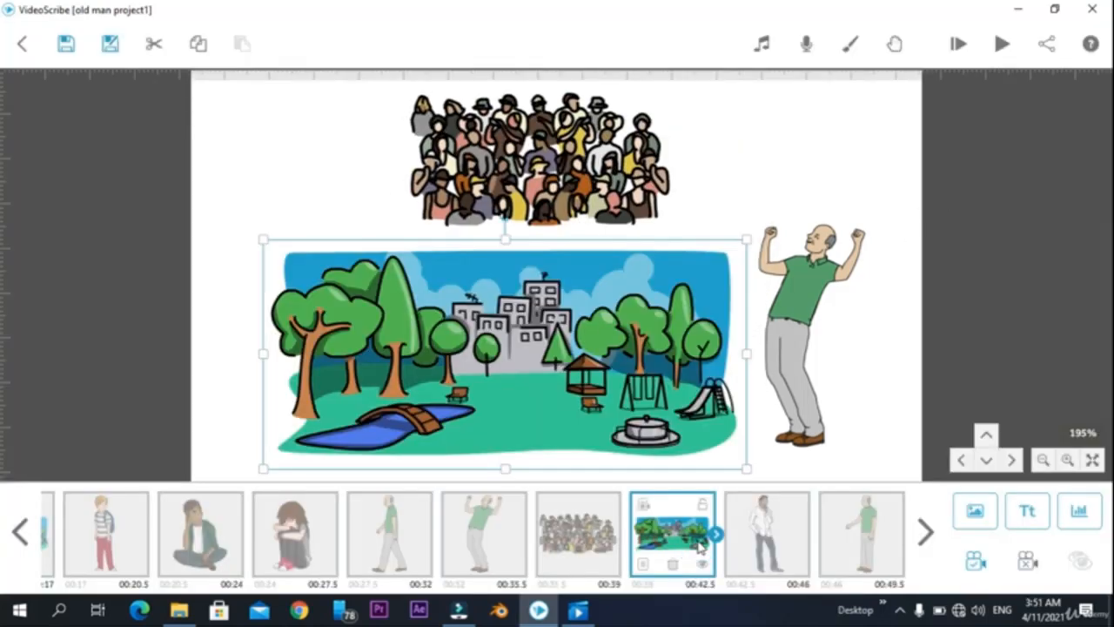
# Set the thinking man's transition time to 2.0 s and pause to 1.5 s, and lengthen his animate time so he ends at 00:48.5
pyautogui.click(786, 531)
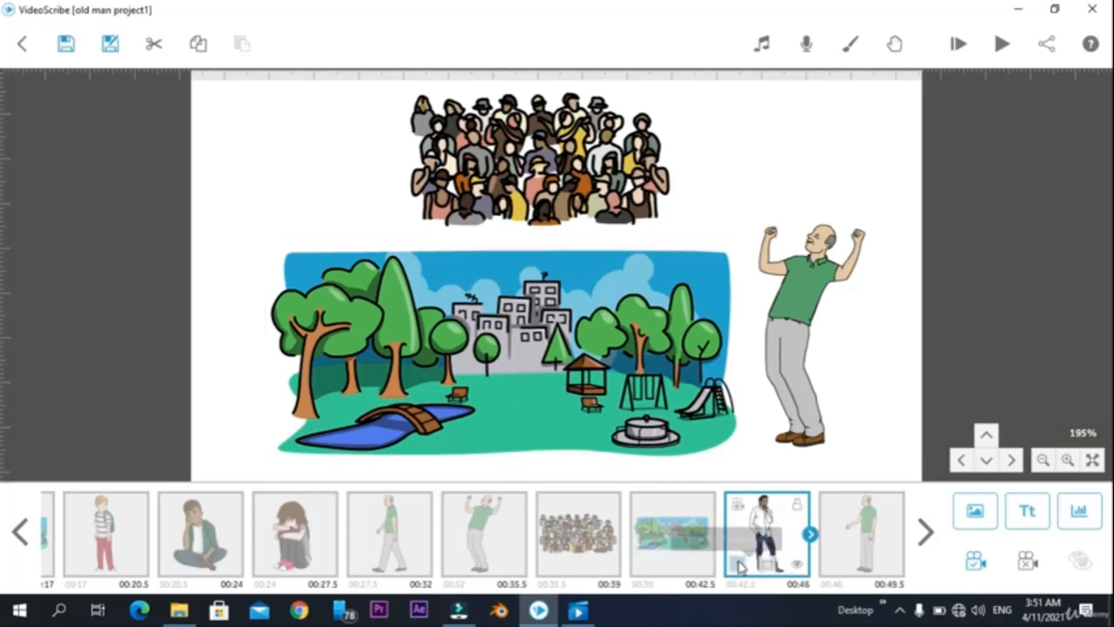
pyautogui.click(740, 563)
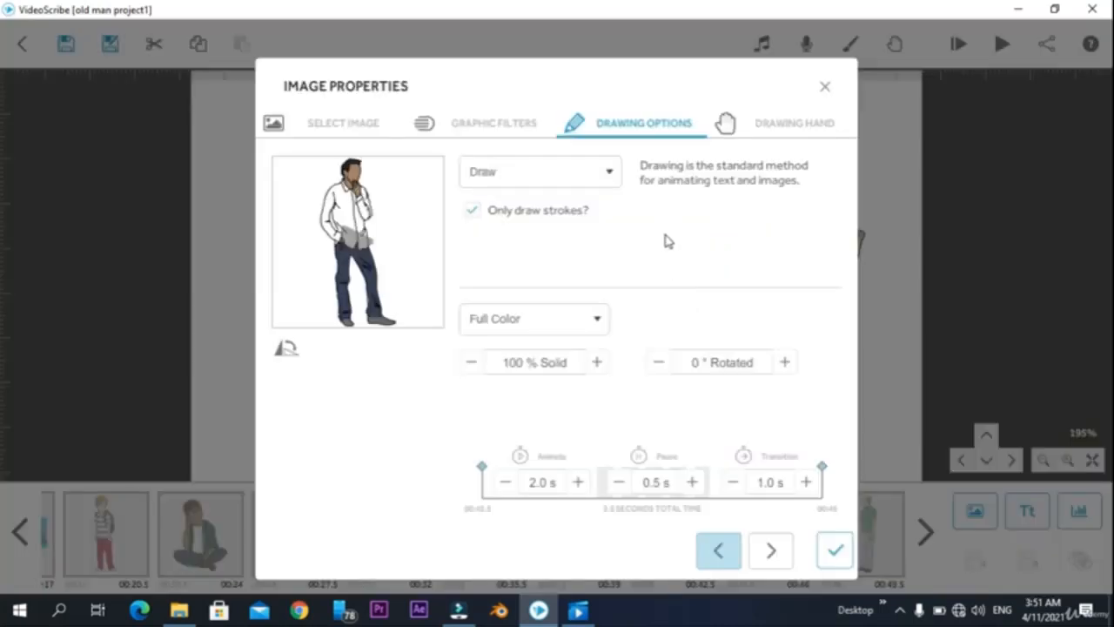
pyautogui.click(804, 484)
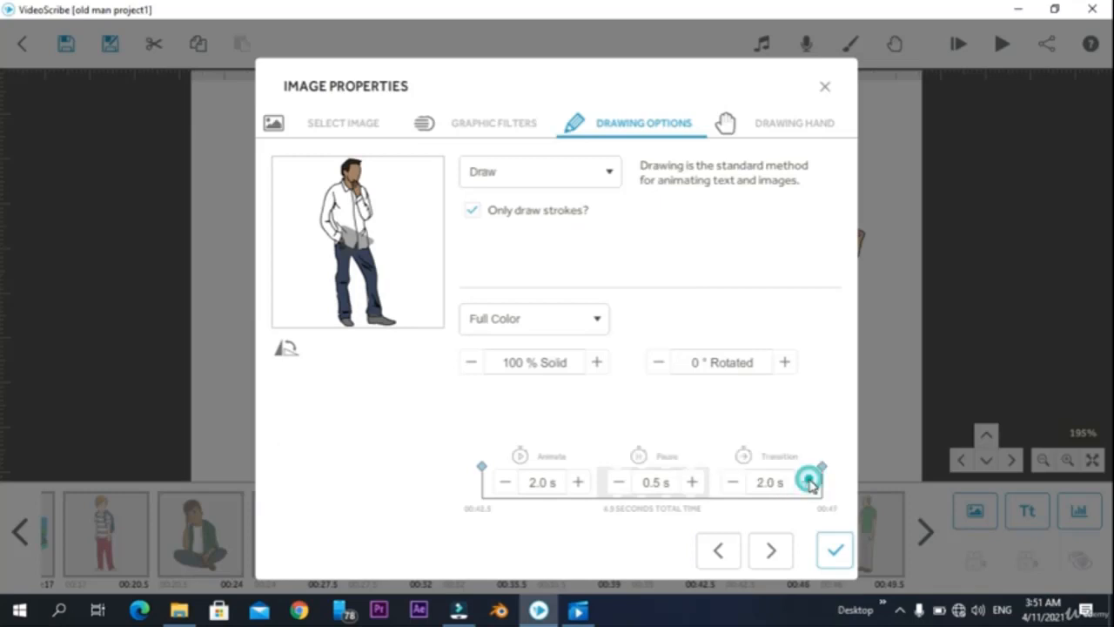
pyautogui.click(692, 482)
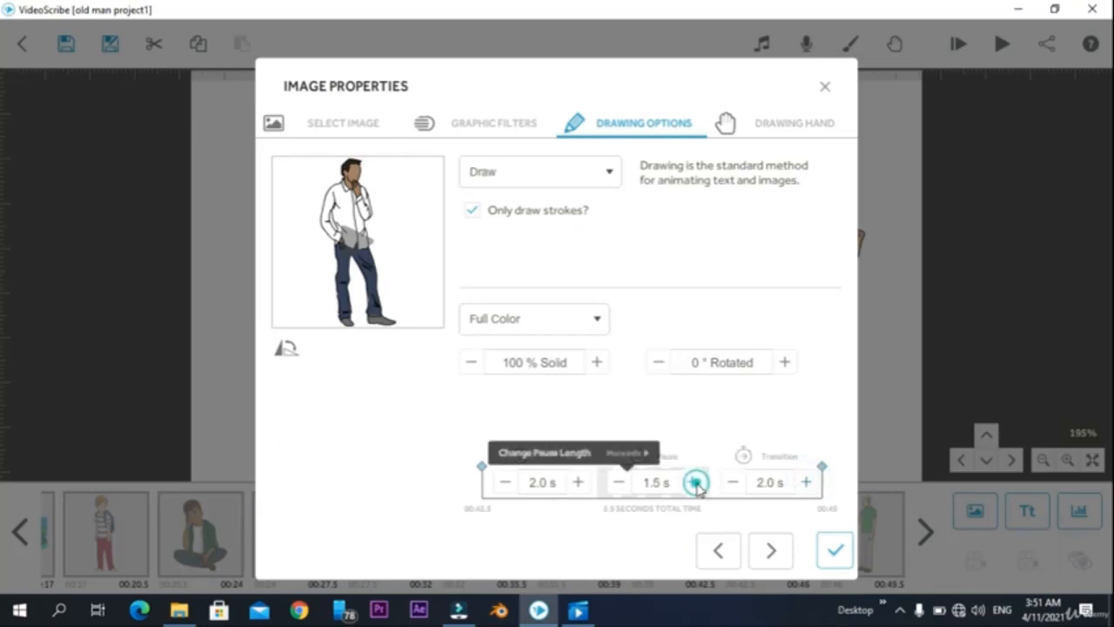
pyautogui.click(578, 482)
pyautogui.click(835, 550)
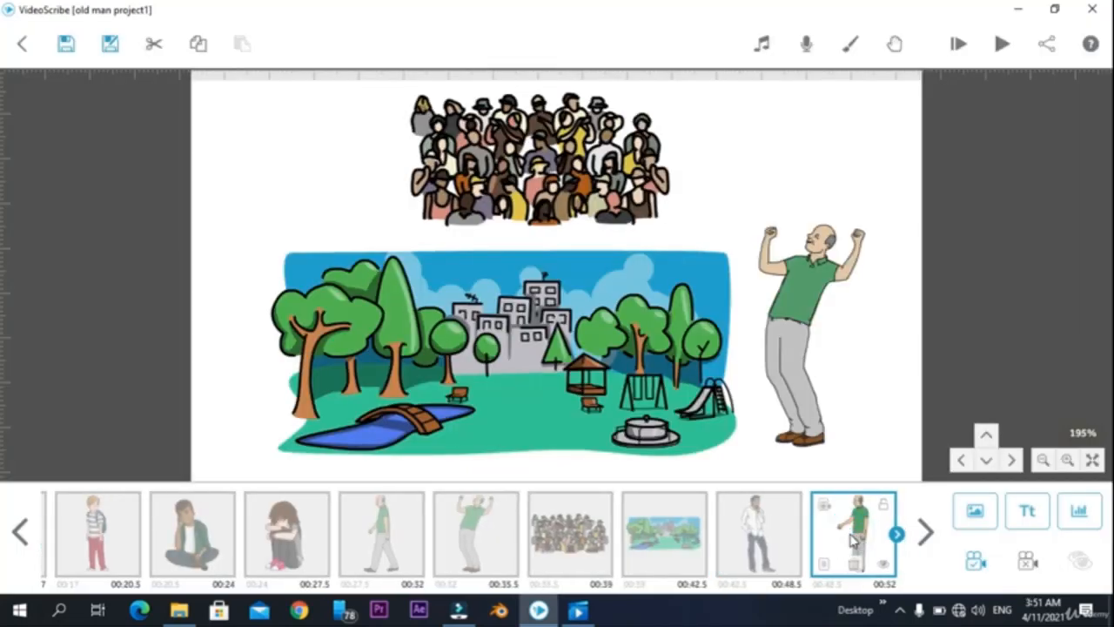
# Set the pause time of the last old man with the outstretched arm to 3.0 s in his image properties
pyautogui.click(825, 565)
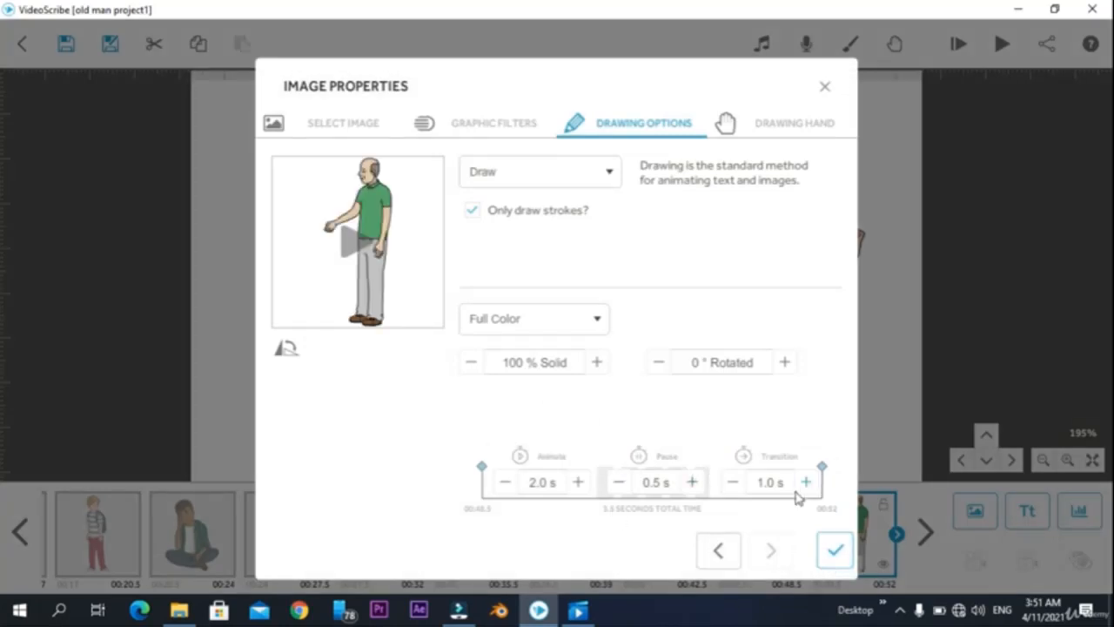
pyautogui.click(698, 481)
pyautogui.click(699, 480)
pyautogui.click(699, 481)
pyautogui.click(699, 480)
pyautogui.click(698, 480)
pyautogui.click(699, 480)
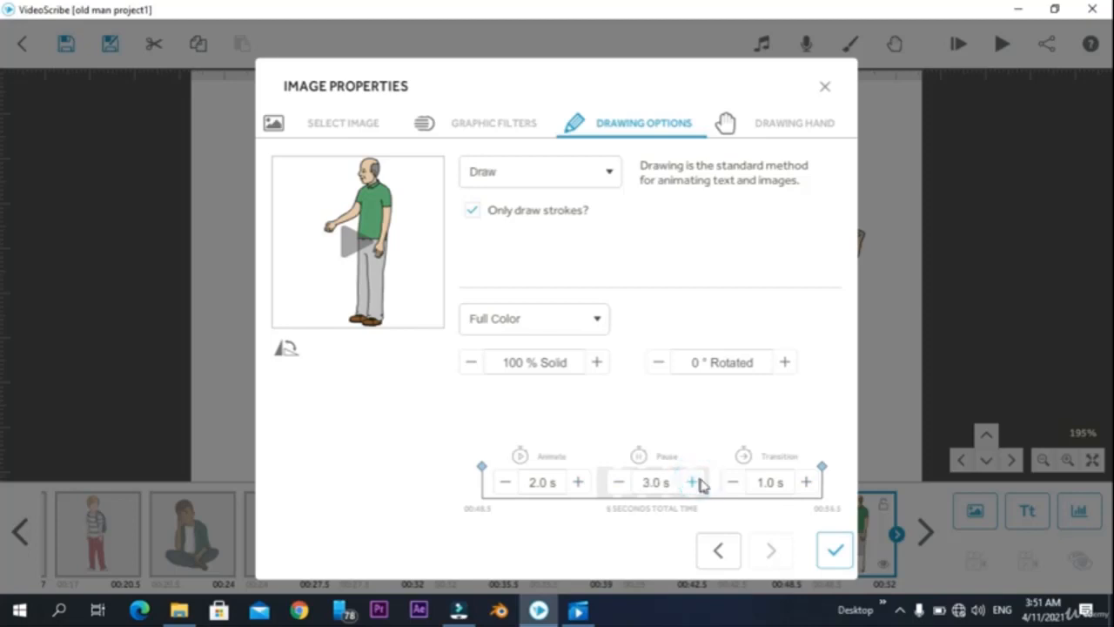
pyautogui.click(849, 566)
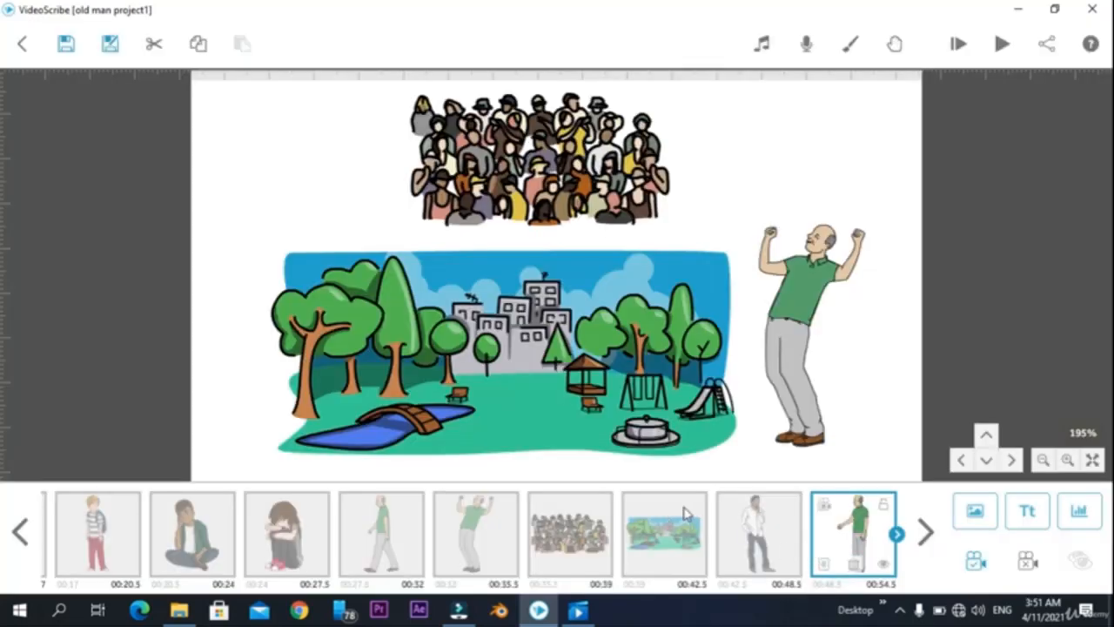
# Preview the animation from the thinking man to the end of the old man project
pyautogui.click(727, 530)
pyautogui.click(1002, 44)
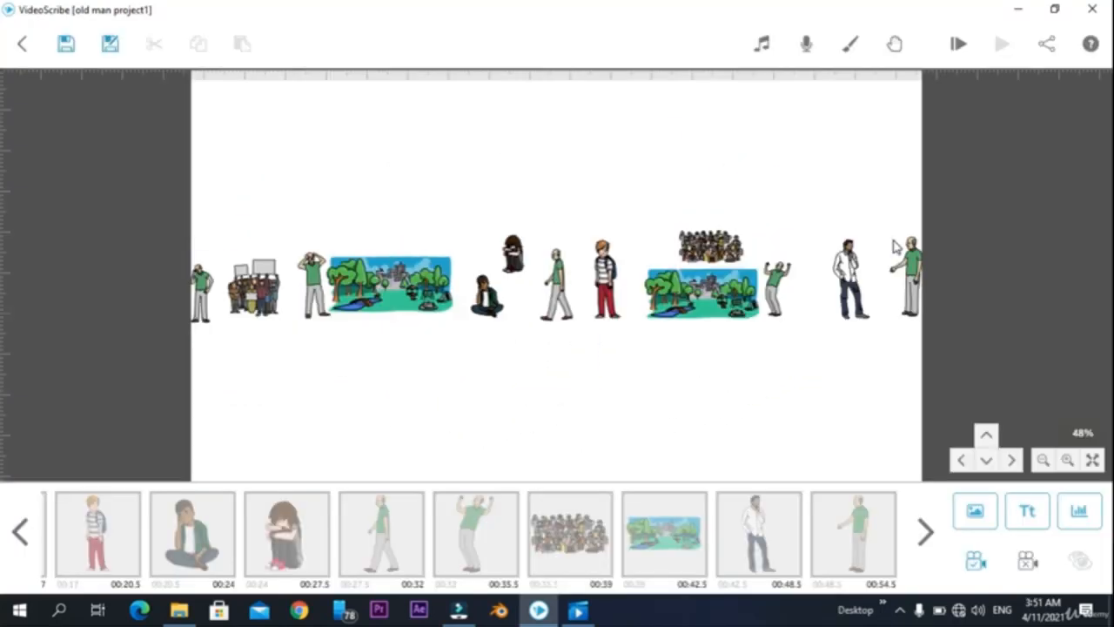
# In a new scribe, add the recently used black game console image to the canvas's left half and set its camera position
pyautogui.click(605, 279)
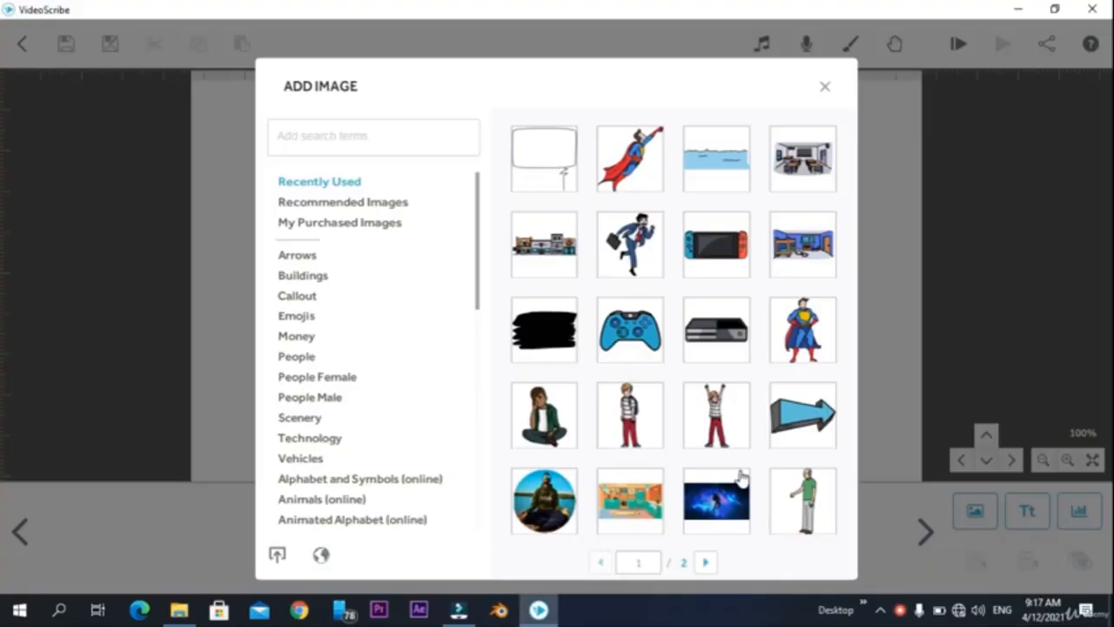
pyautogui.click(695, 351)
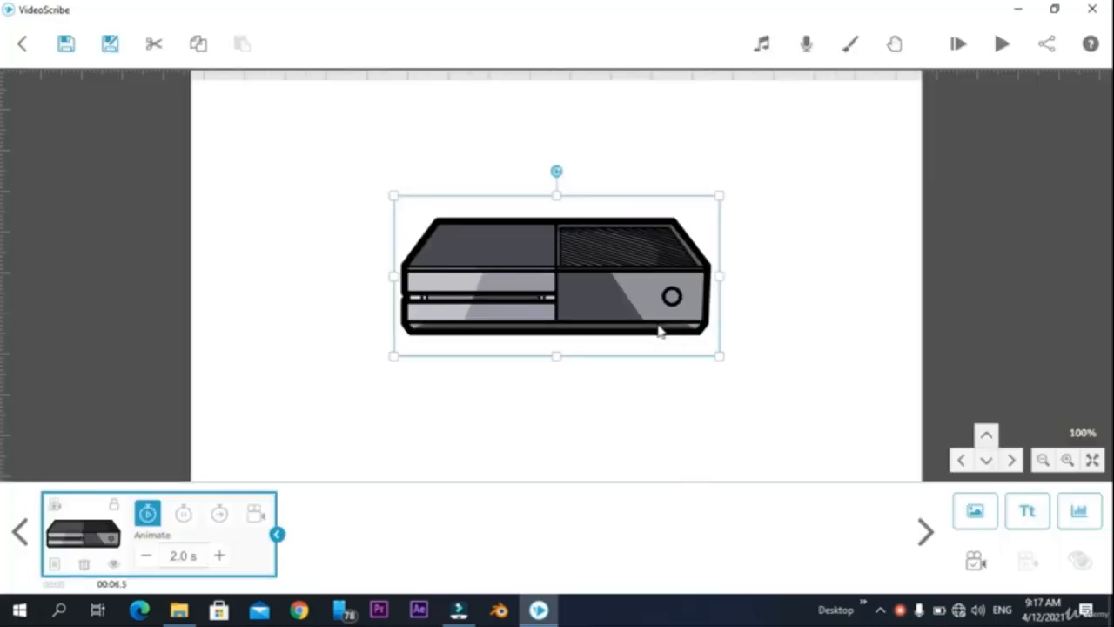
pyautogui.moveTo(635, 280); pyautogui.dragTo(468, 277)
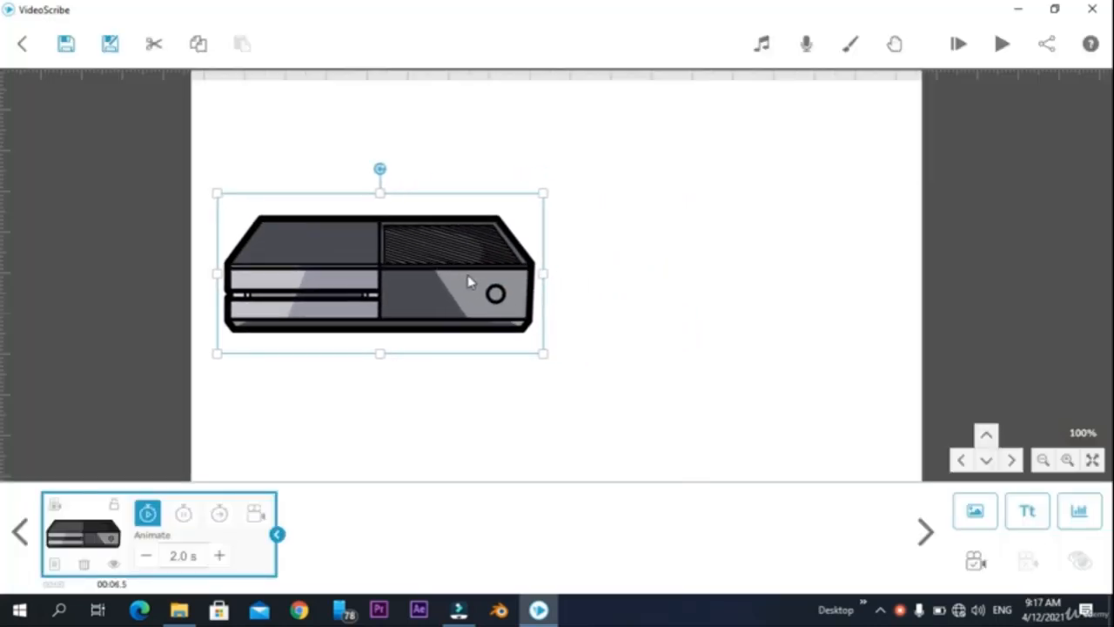
pyautogui.click(975, 561)
# Add the blue game controller image beside the console on the canvas's right half and set its camera position to the same view
pyautogui.click(984, 514)
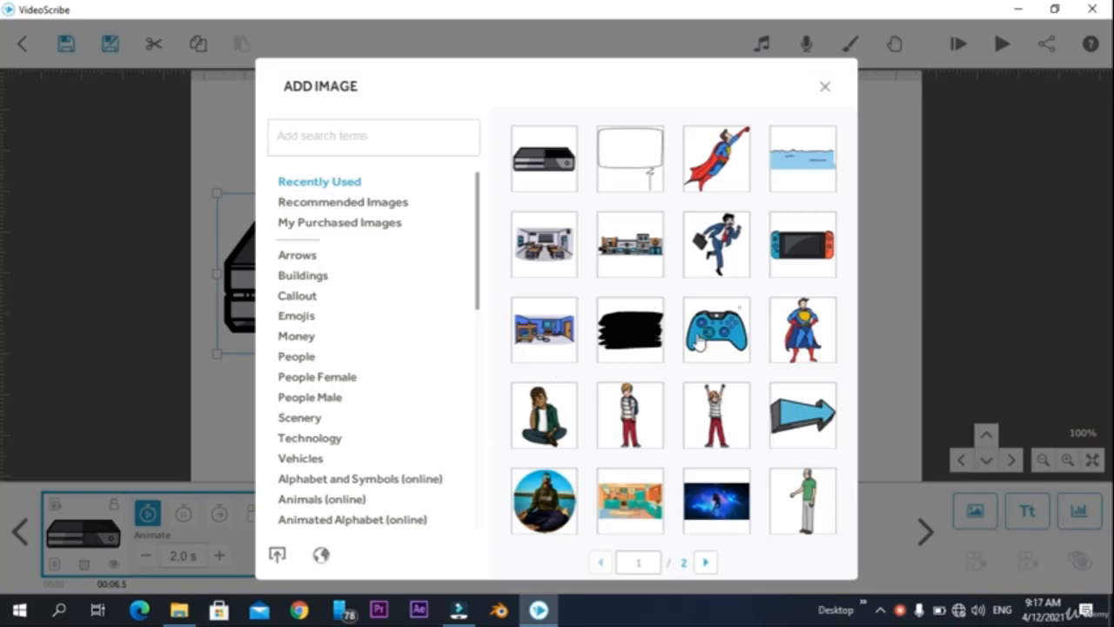
pyautogui.click(699, 340)
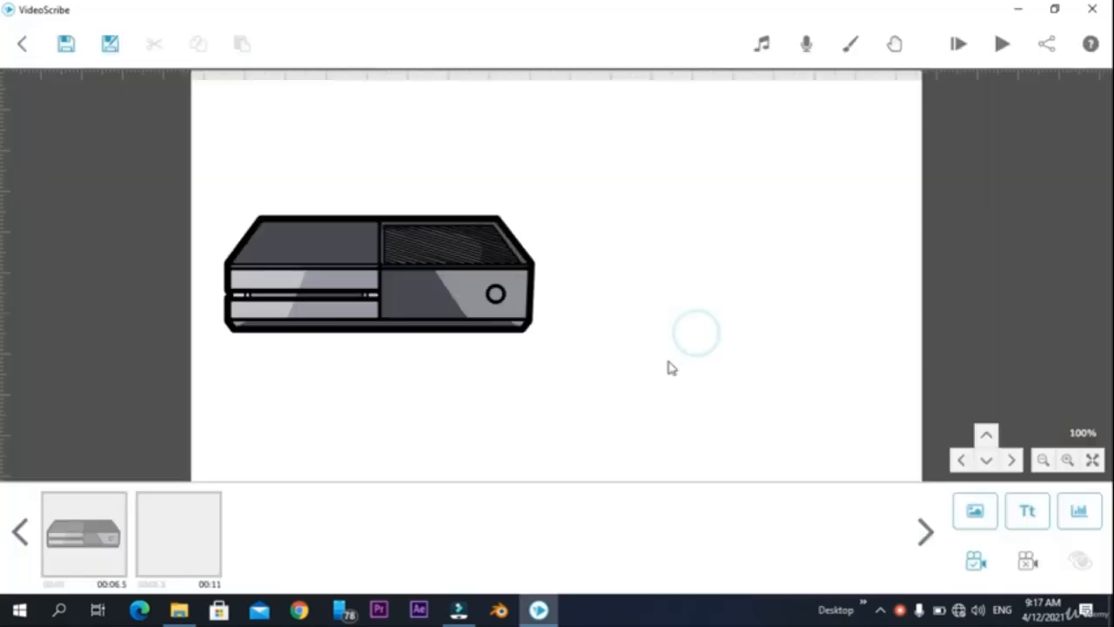
pyautogui.moveTo(653, 281); pyautogui.dragTo(746, 286)
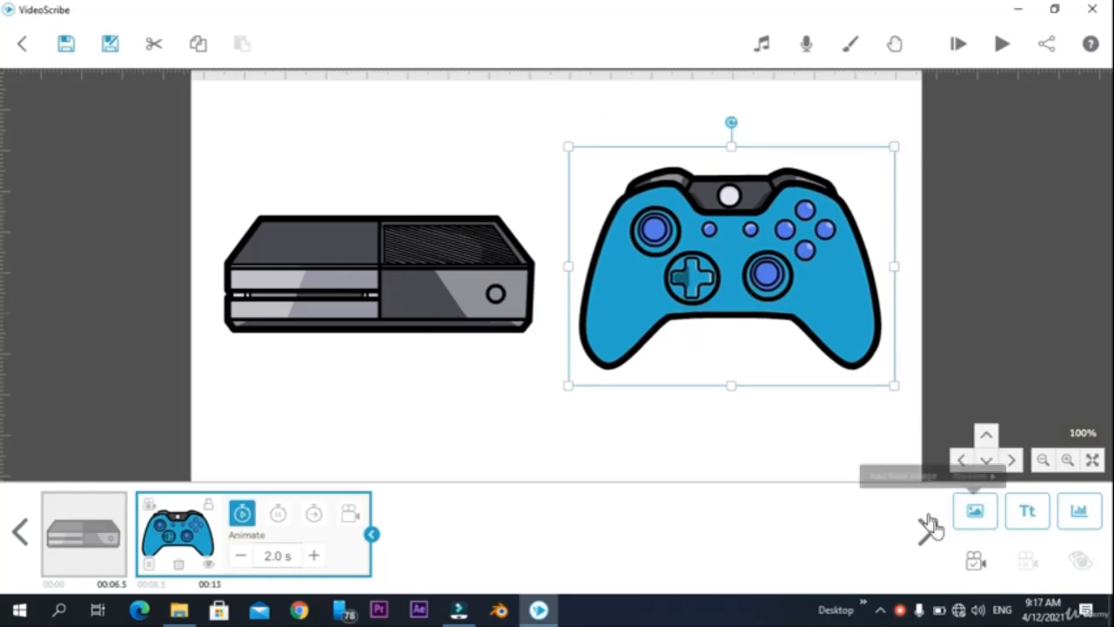
pyautogui.click(976, 562)
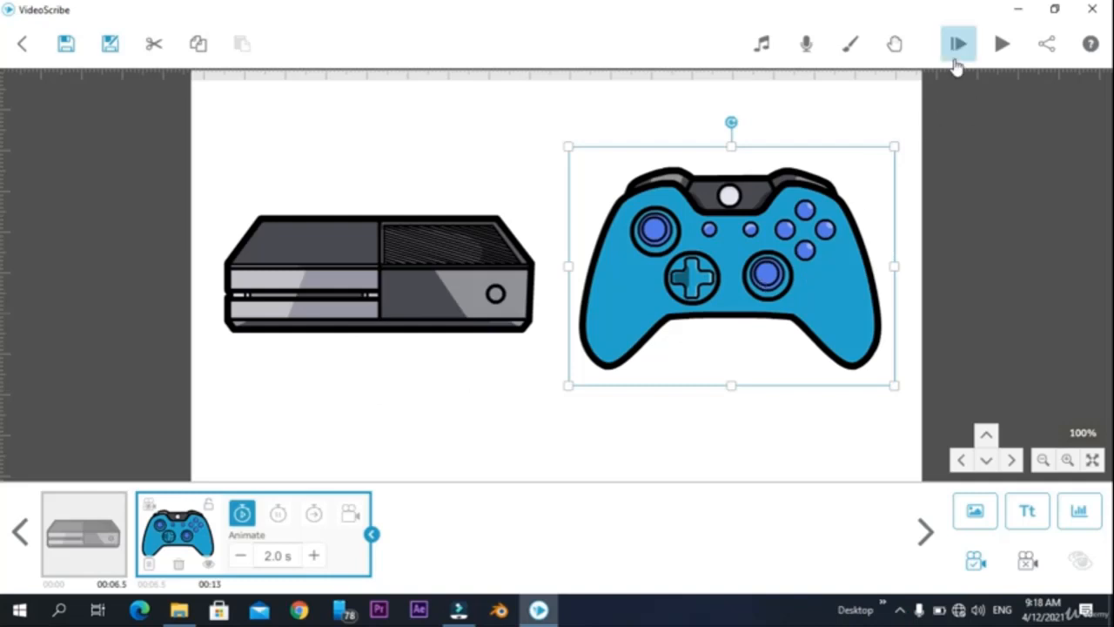
# Preview the console and controller animation from the start
pyautogui.click(958, 41)
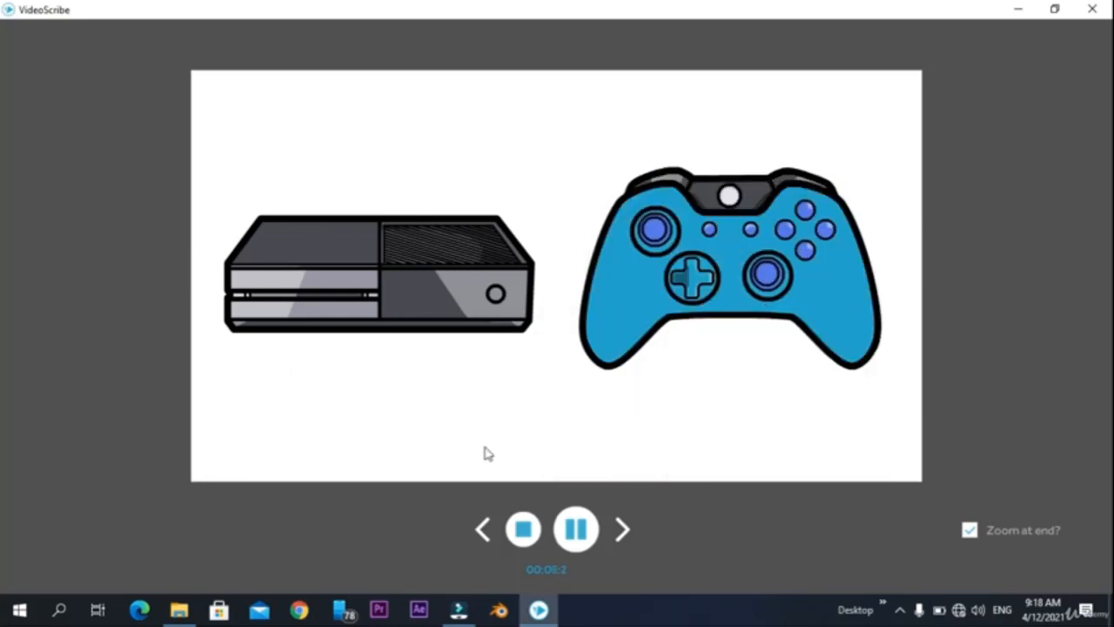
pyautogui.click(522, 528)
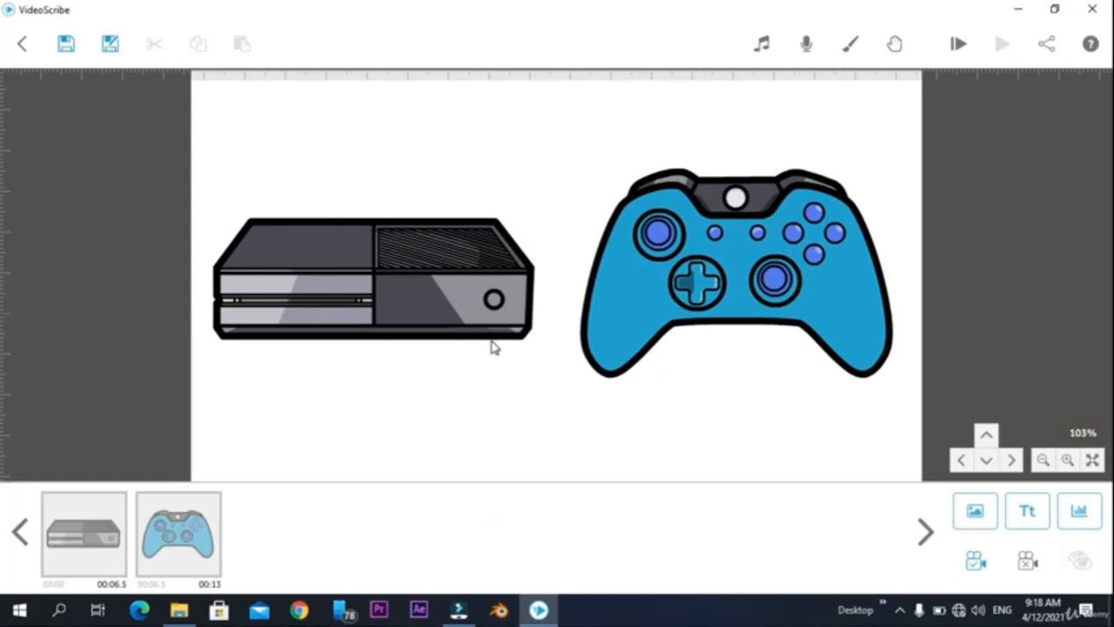
# Open the game console's image properties and examine the available animation types in its drawing options
pyautogui.click(63, 550)
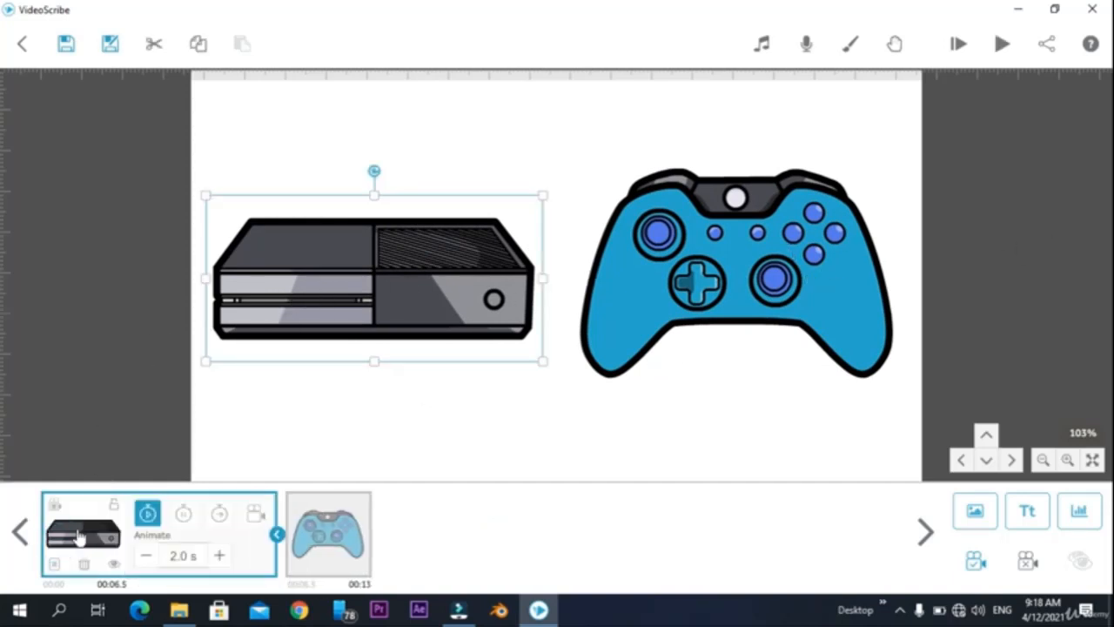
pyautogui.click(55, 564)
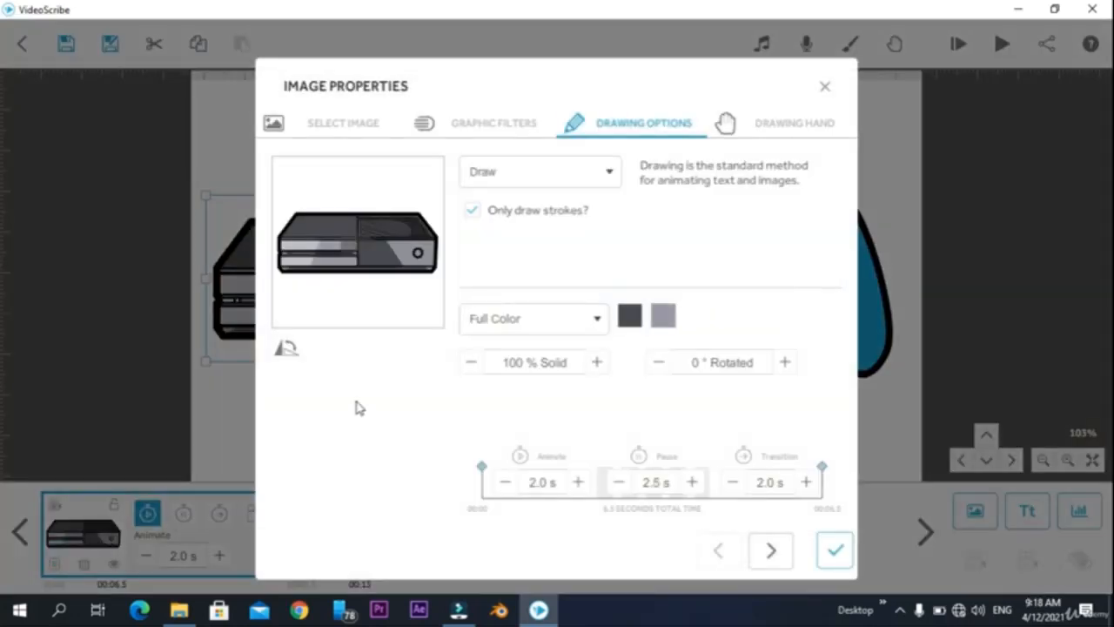
pyautogui.click(503, 186)
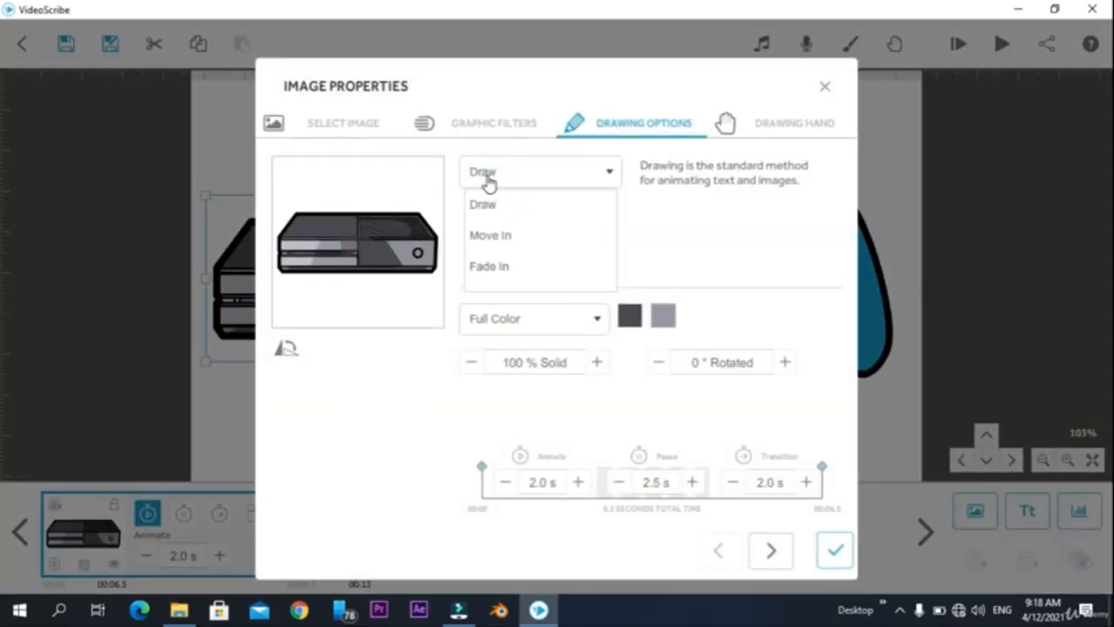
pyautogui.click(509, 174)
pyautogui.click(552, 177)
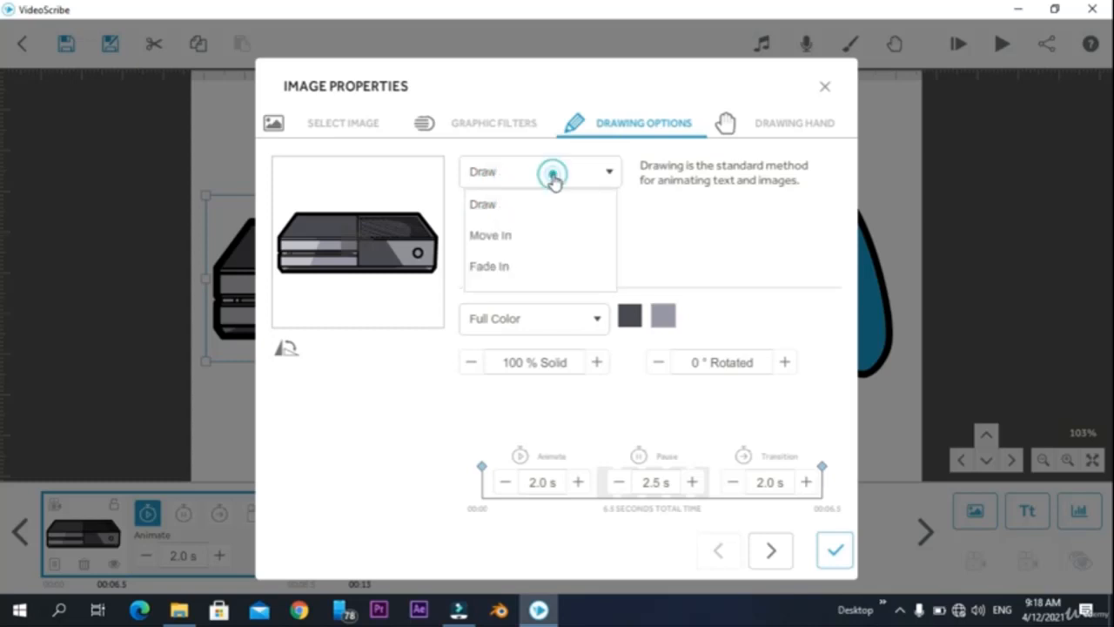
# Set the console image to animate with Move In, entering from the left with the Smooth effect
pyautogui.click(502, 247)
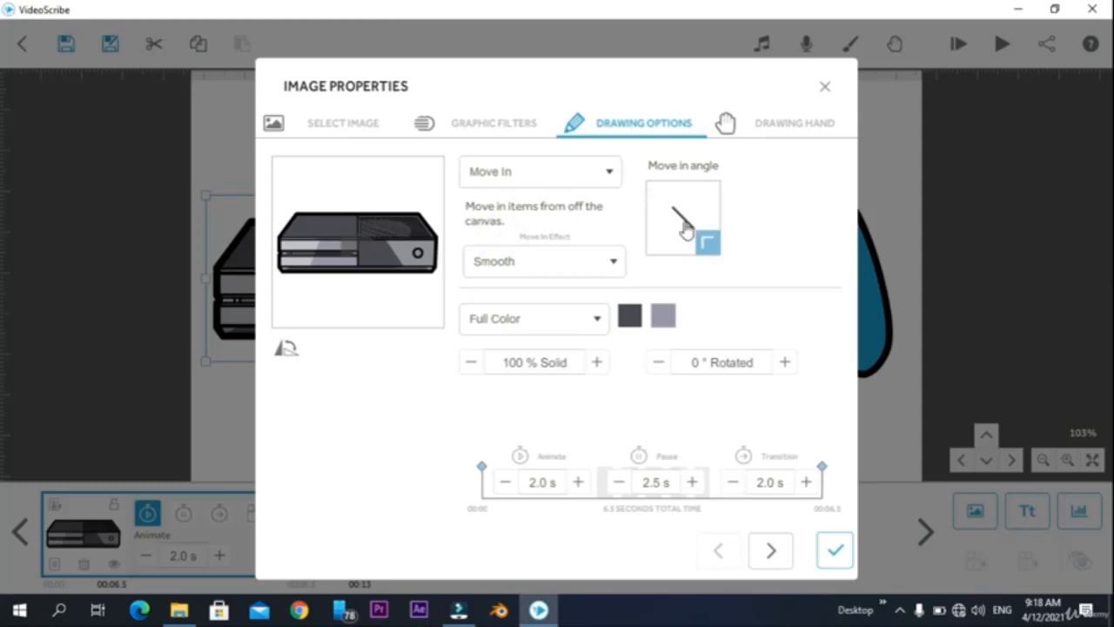
pyautogui.moveTo(669, 242)
pyautogui.mouseDown()
pyautogui.moveTo(679, 235)
pyautogui.moveTo(664, 194)
pyautogui.moveTo(706, 192)
pyautogui.moveTo(682, 241)
pyautogui.moveTo(661, 192)
pyautogui.moveTo(702, 191)
pyautogui.moveTo(706, 221)
pyautogui.moveTo(664, 228)
pyautogui.moveTo(687, 167)
pyautogui.moveTo(707, 233)
pyautogui.moveTo(656, 239)
pyautogui.moveTo(657, 228)
pyautogui.mouseUp()
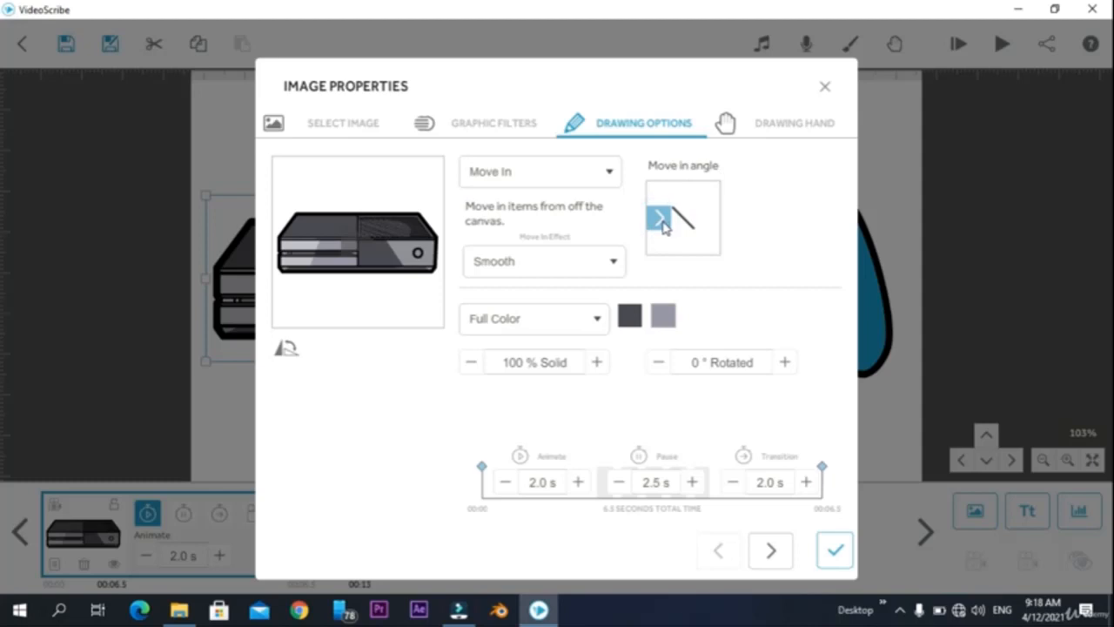
pyautogui.click(607, 265)
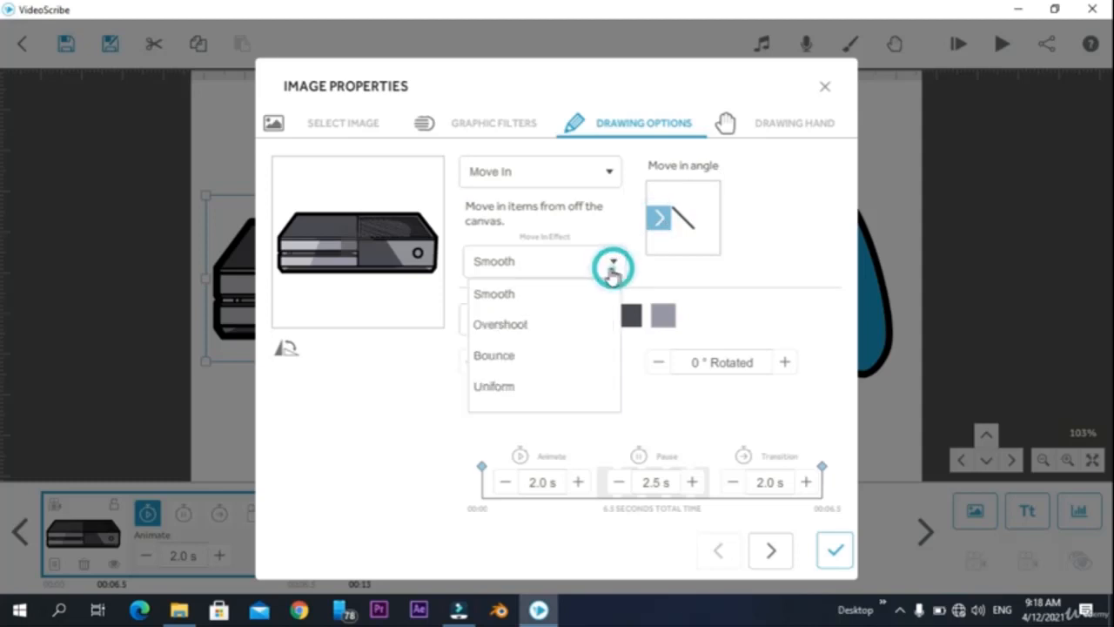
pyautogui.click(509, 293)
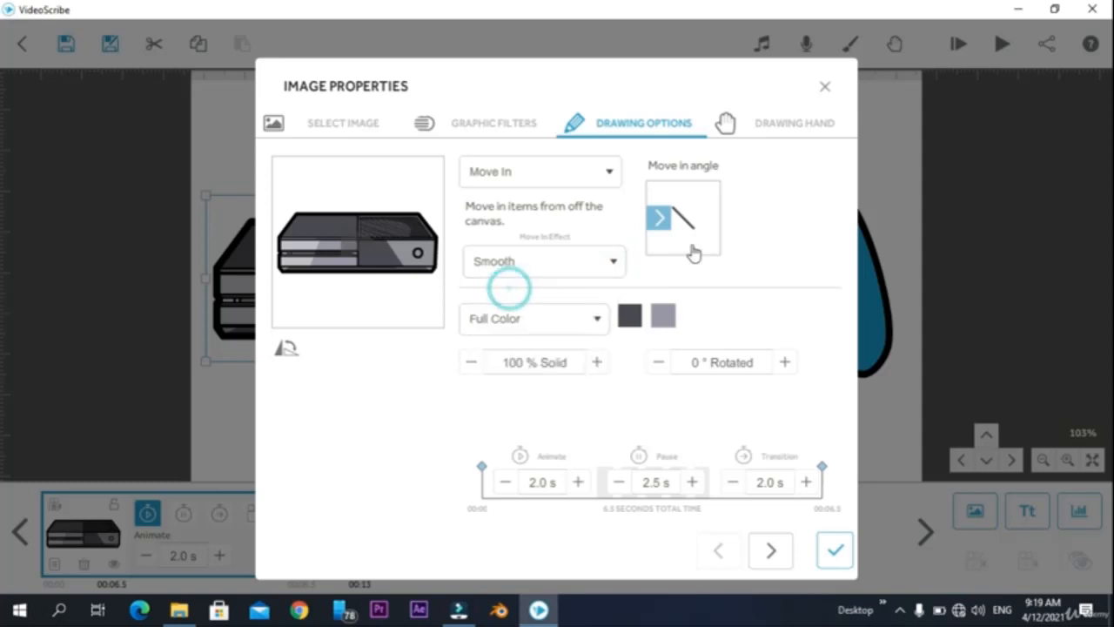
# Change the console's first colour to light green
pyautogui.click(630, 318)
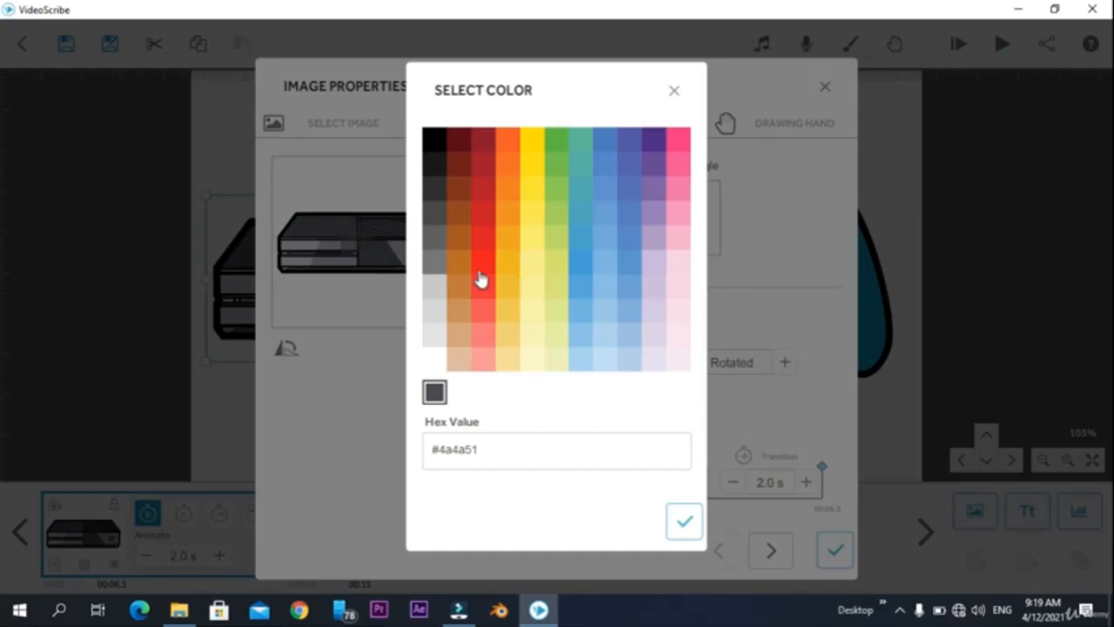
pyautogui.click(558, 193)
pyautogui.click(672, 517)
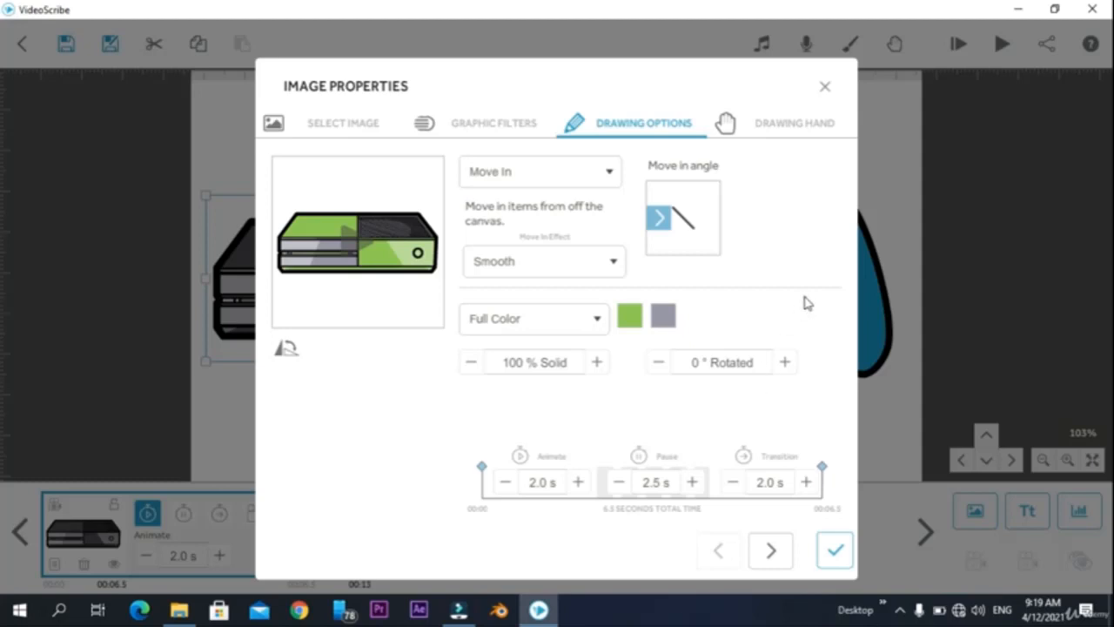
# Set the console's pause and transition to 1.0 s each, apply the properties, and preview the animation from the start
pyautogui.click(618, 482)
pyautogui.click(618, 481)
pyautogui.click(618, 481)
pyautogui.click(732, 481)
pyautogui.click(732, 482)
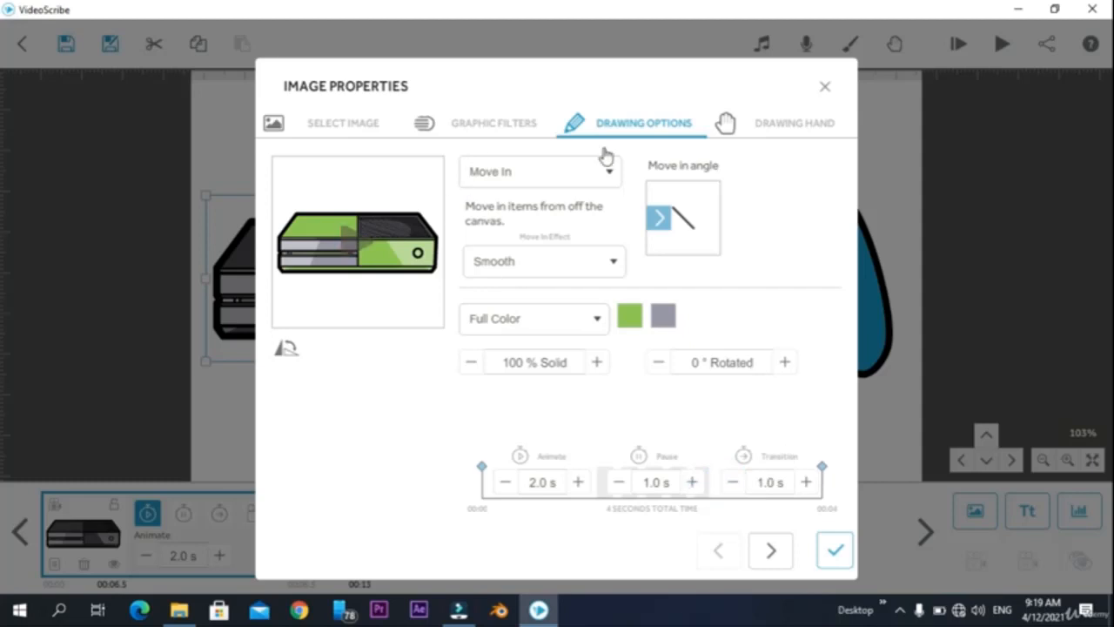
pyautogui.click(835, 548)
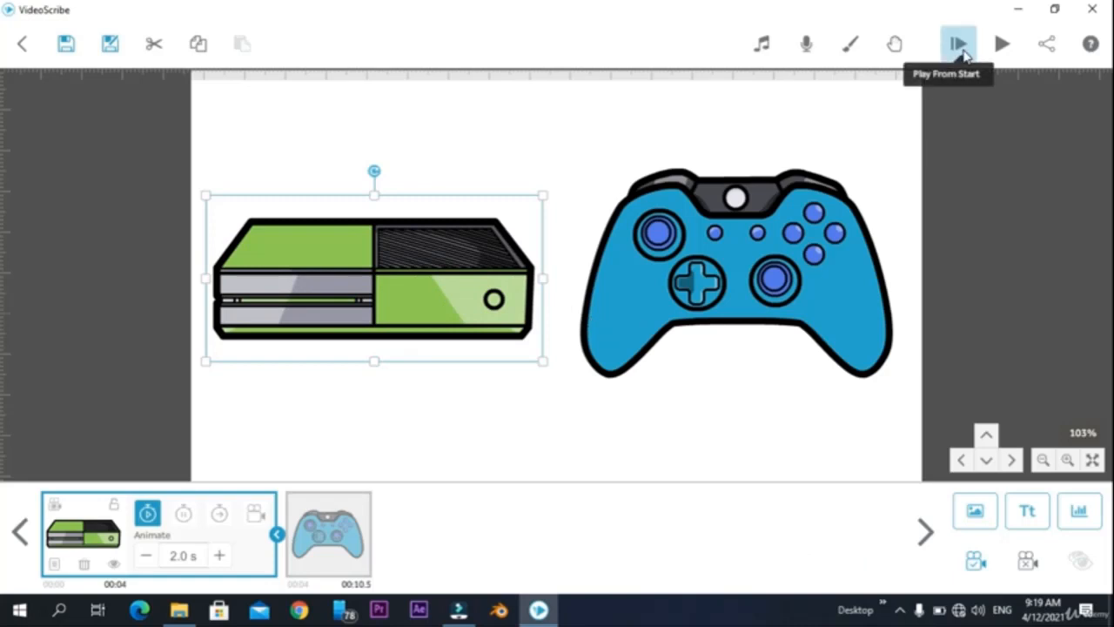
pyautogui.click(959, 46)
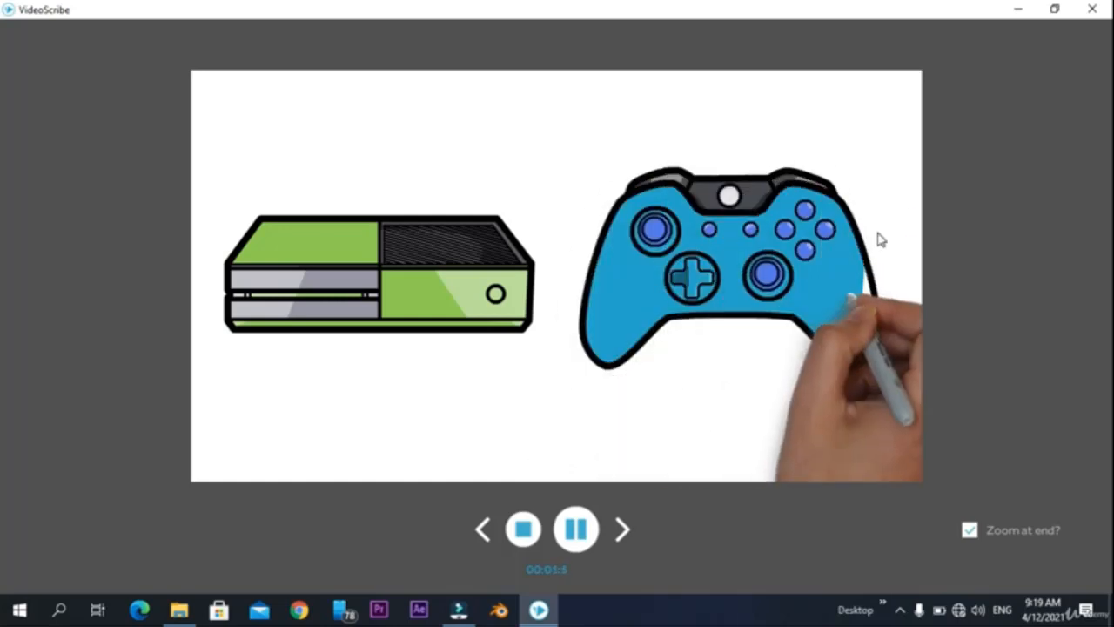
pyautogui.press('Escape')
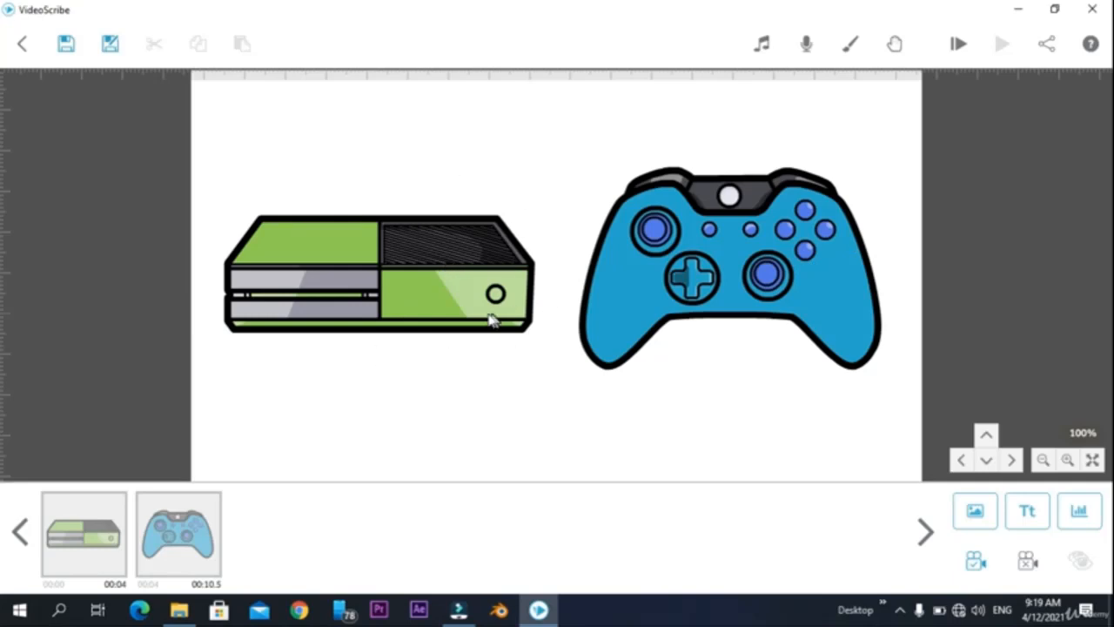
# Choose No Hand as the console's drawing hand and preview the animation from the start
pyautogui.click(84, 522)
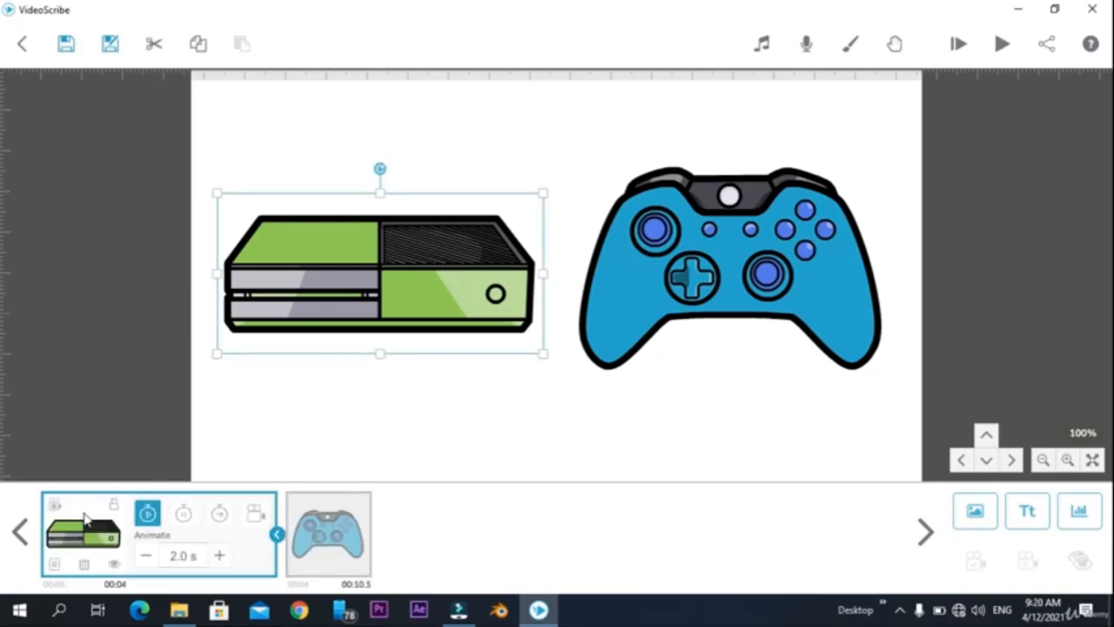
pyautogui.click(53, 565)
pyautogui.click(780, 120)
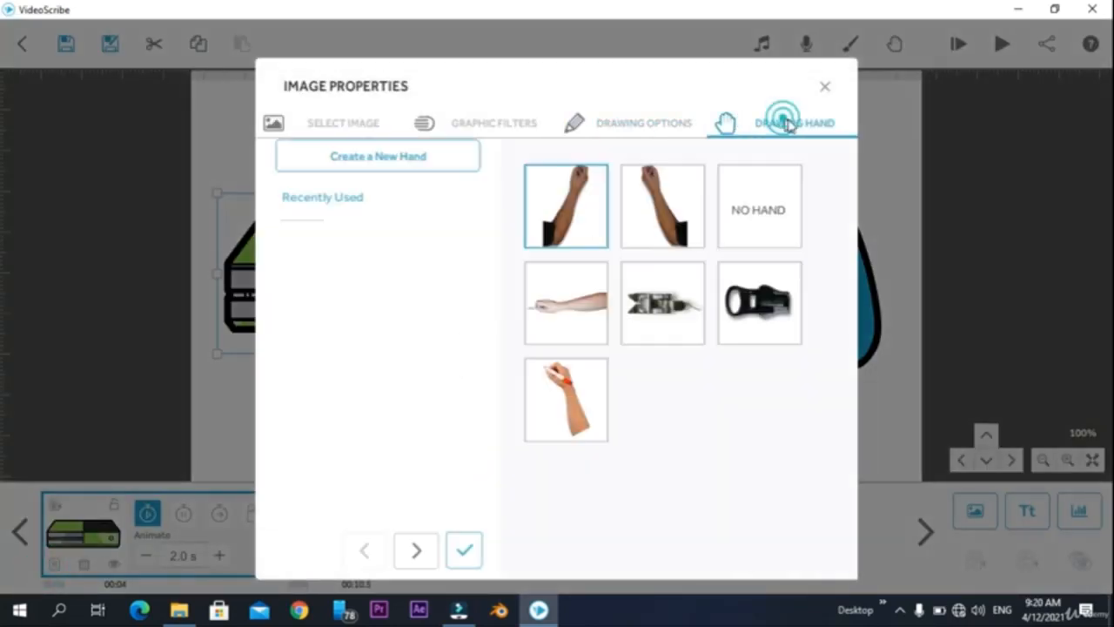
pyautogui.click(766, 187)
pyautogui.click(794, 474)
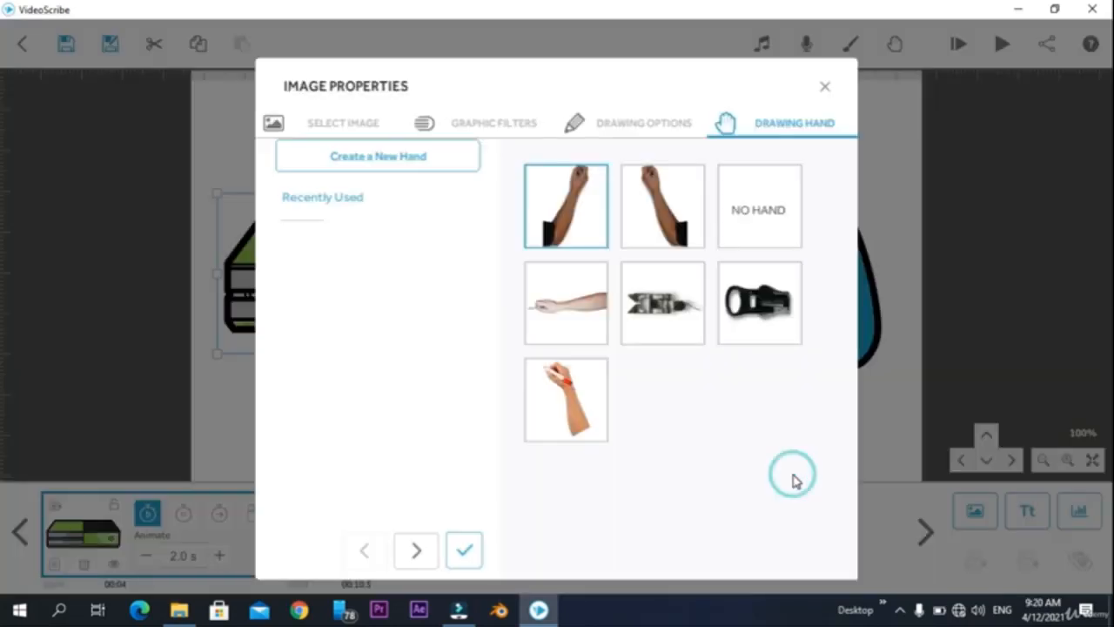
pyautogui.click(468, 551)
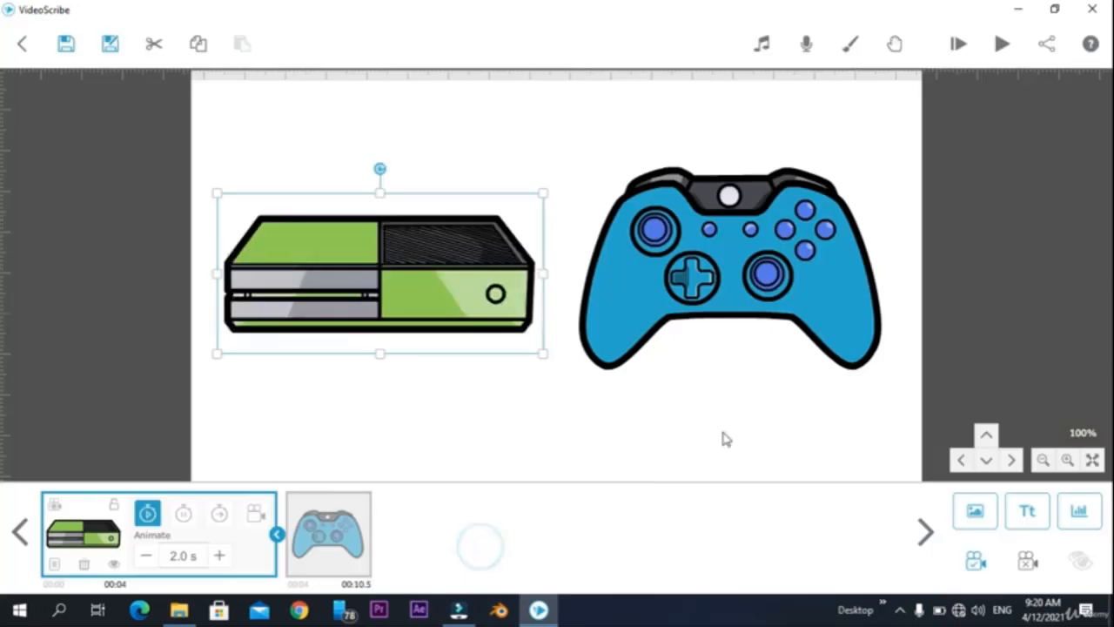
pyautogui.click(960, 45)
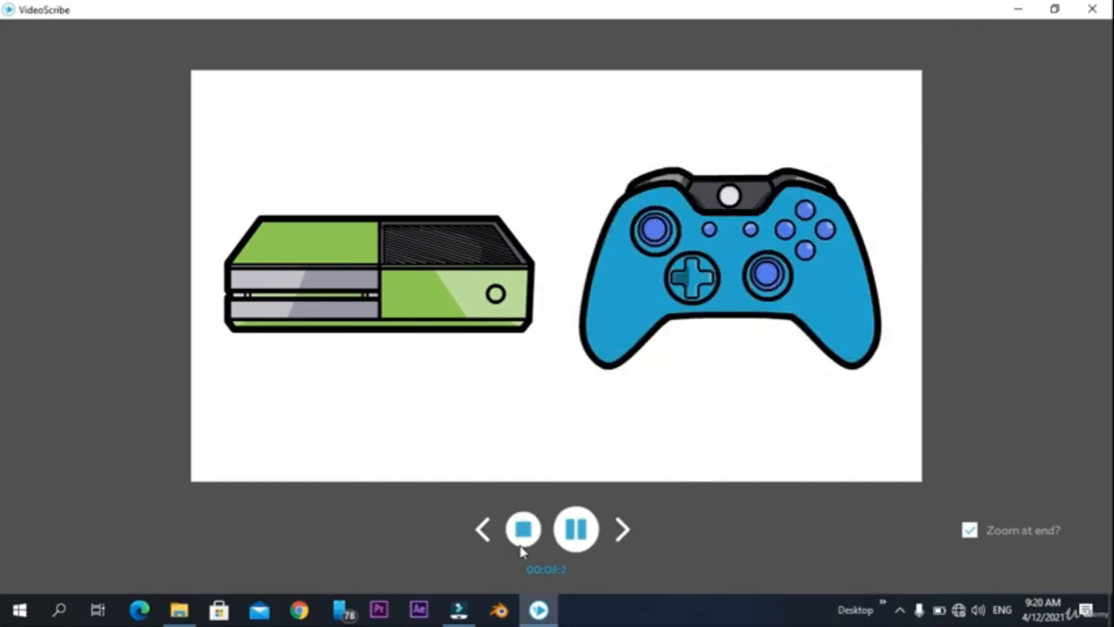
pyautogui.click(522, 531)
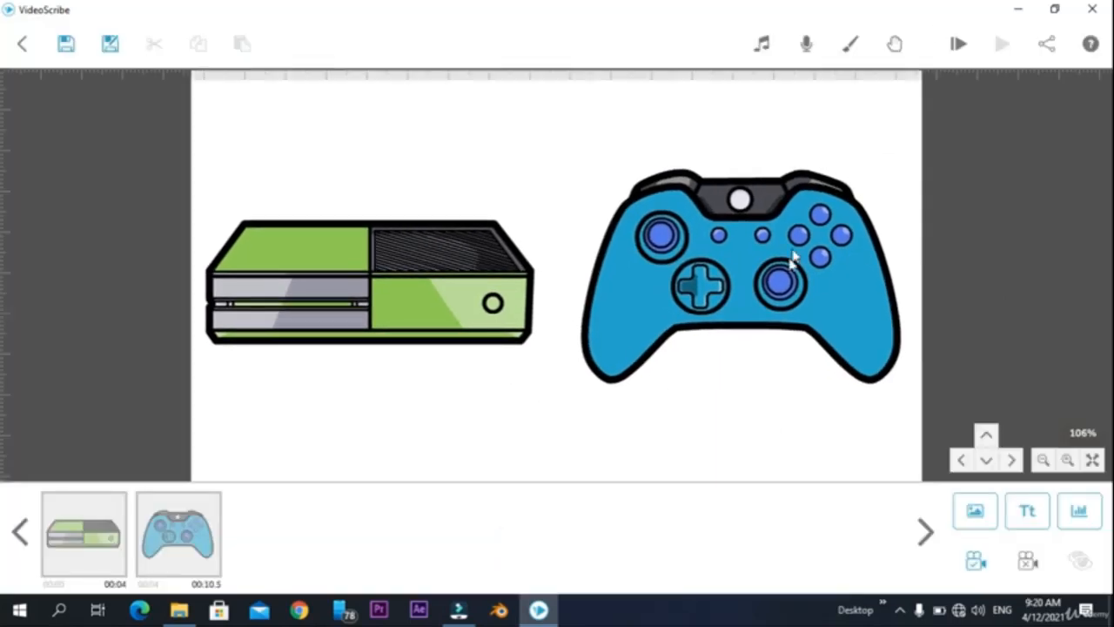
# Set the game controller image to animate with Move In, entering from the right with the Bounce effect
pyautogui.click(780, 281)
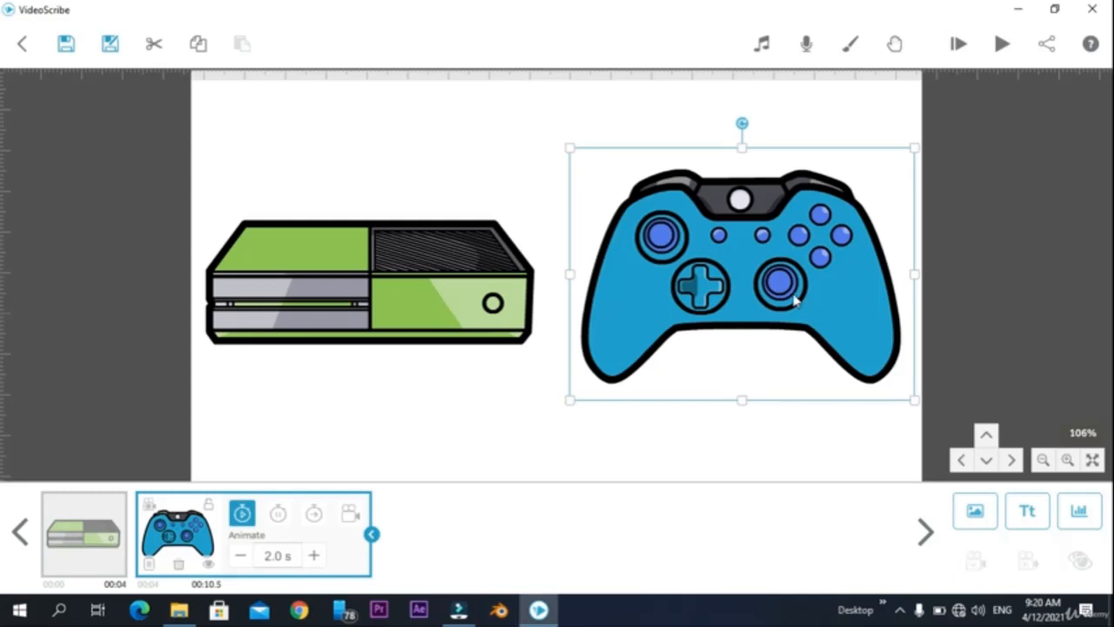
pyautogui.doubleClick(788, 294)
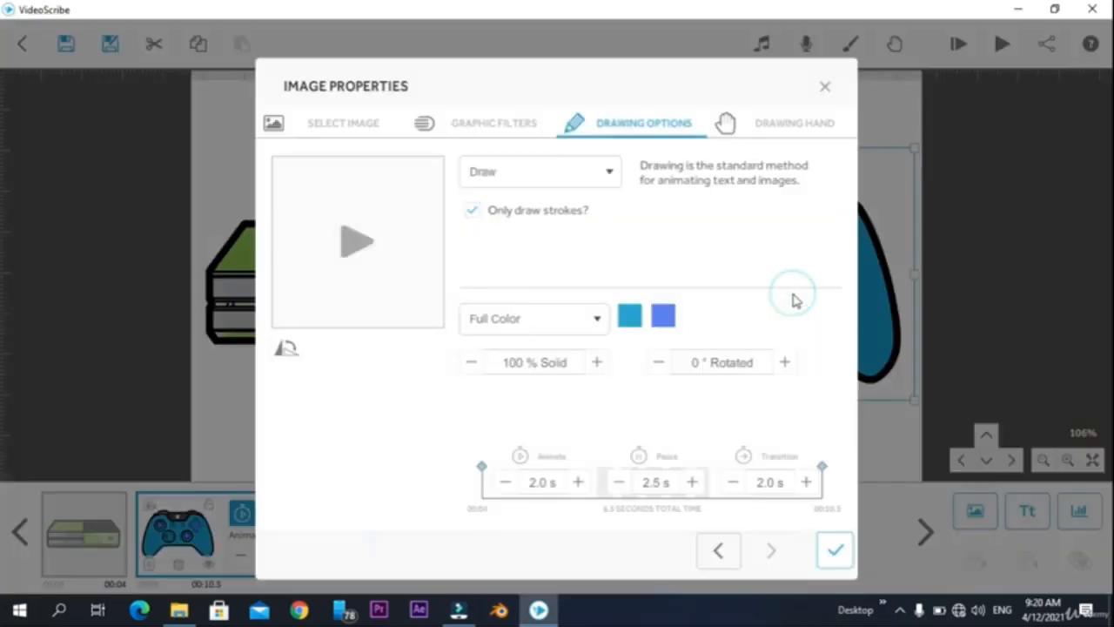
pyautogui.click(612, 171)
pyautogui.click(515, 235)
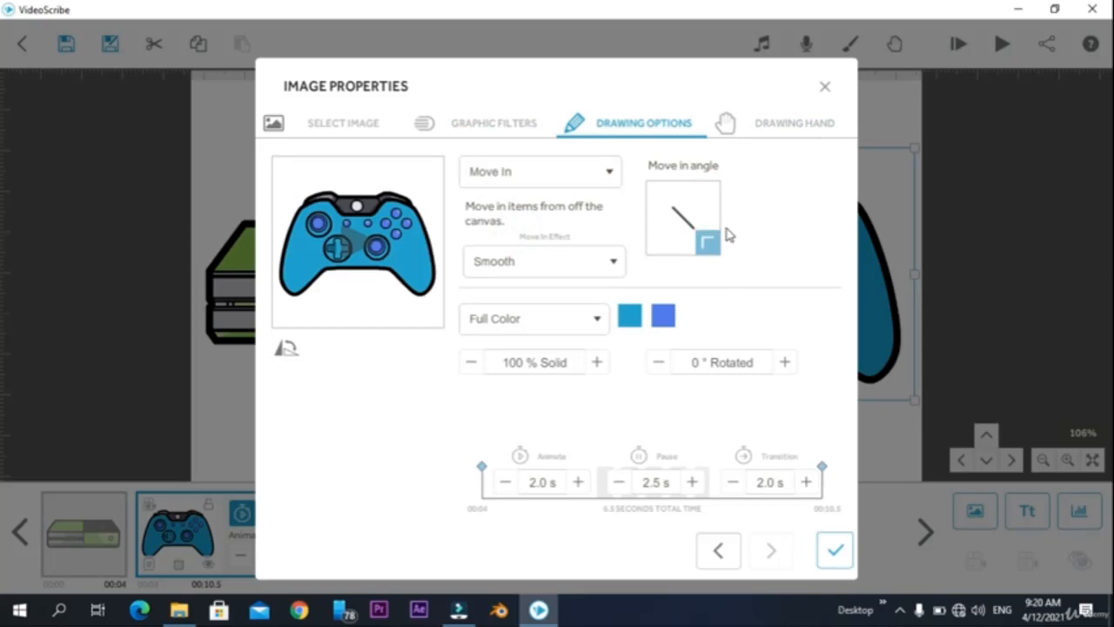
pyautogui.click(709, 218)
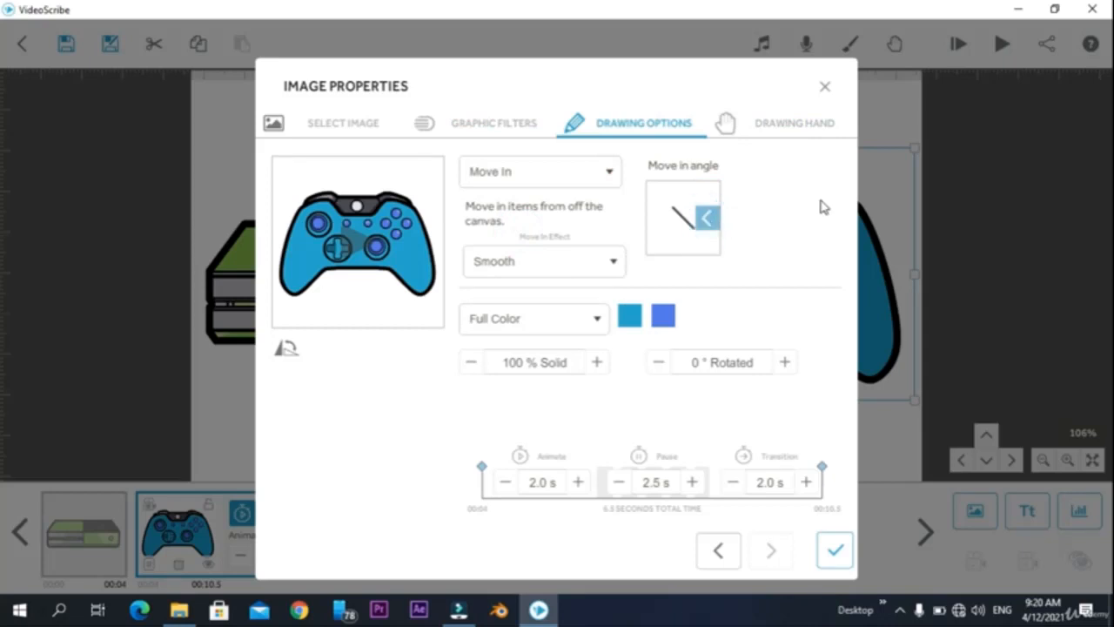
pyautogui.click(588, 262)
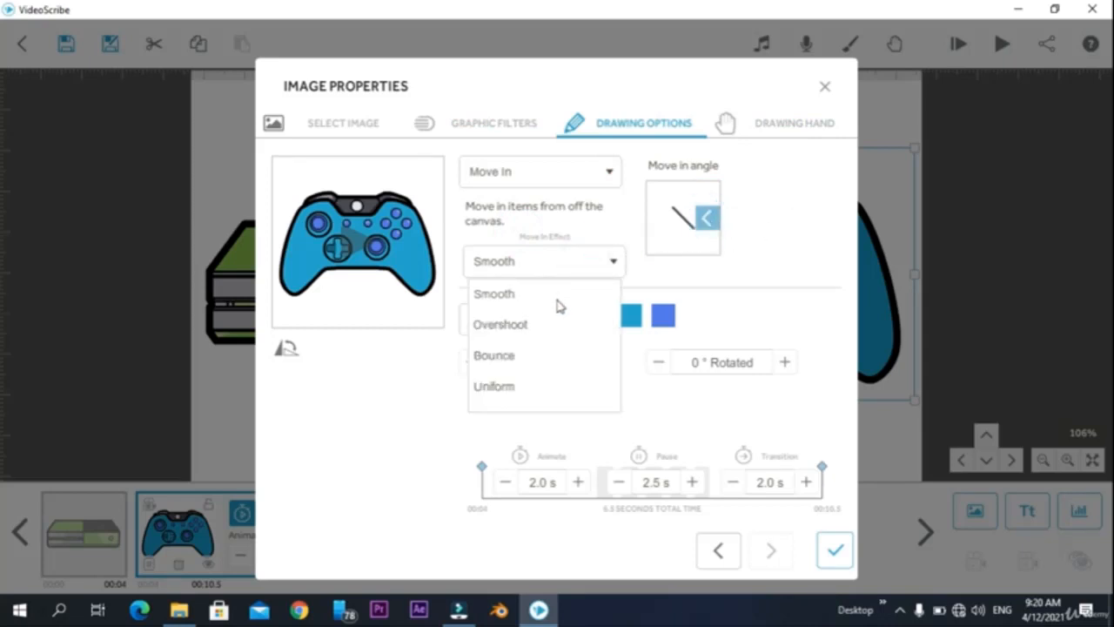
pyautogui.click(511, 356)
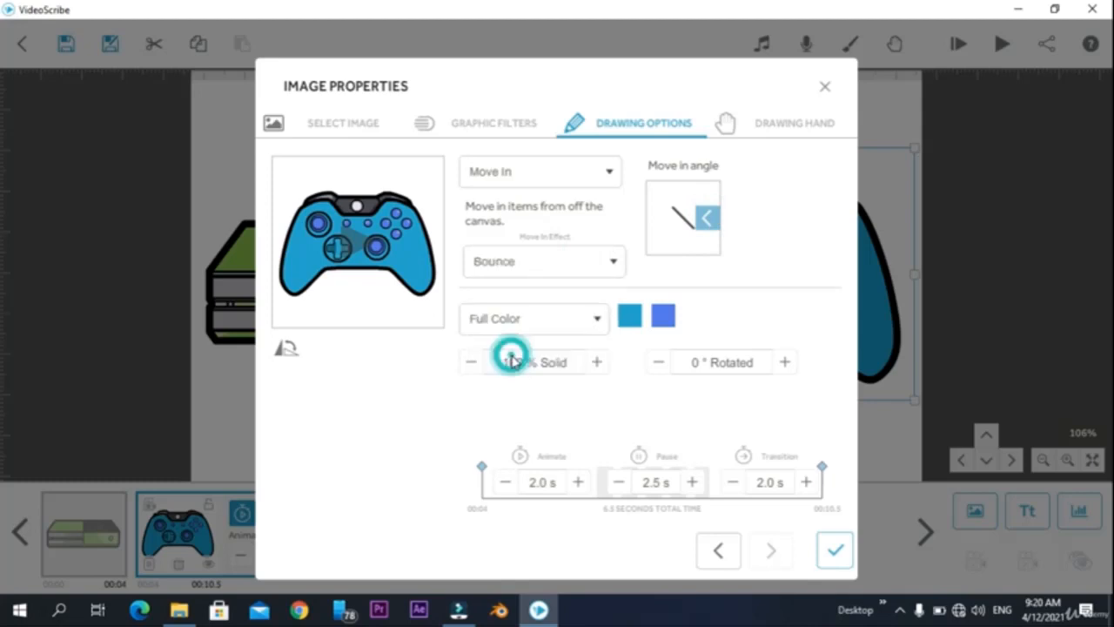
# Choose No Hand as the controller's drawing hand
pyautogui.click(807, 131)
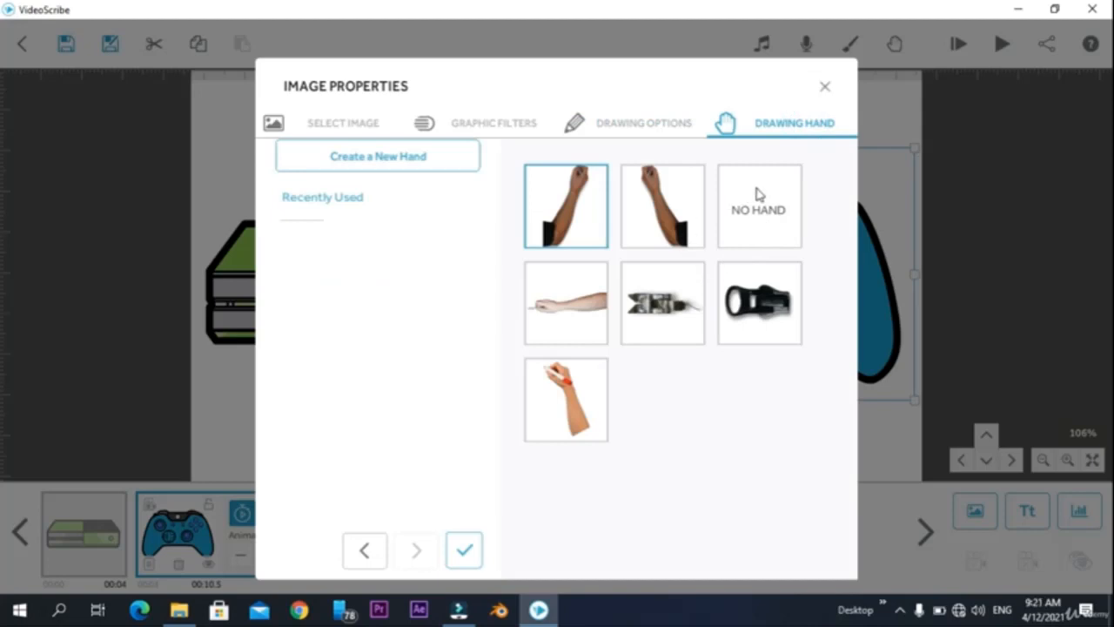
pyautogui.click(768, 229)
pyautogui.click(794, 468)
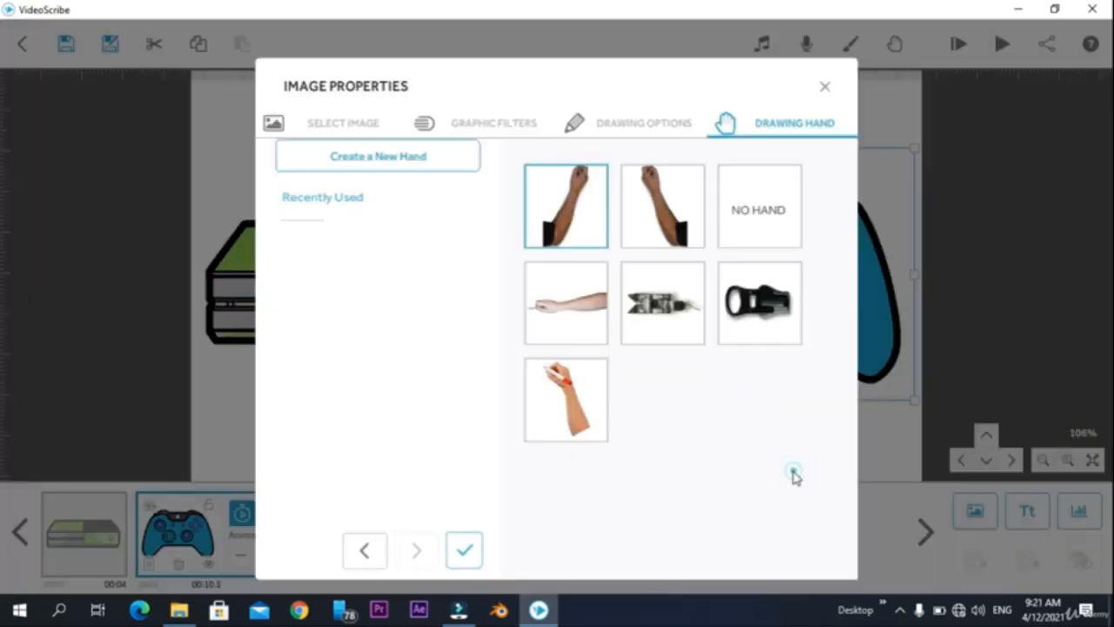
# Set the controller's transition time to 1.0 s and its pause time to 1.5 s
pyautogui.click(663, 123)
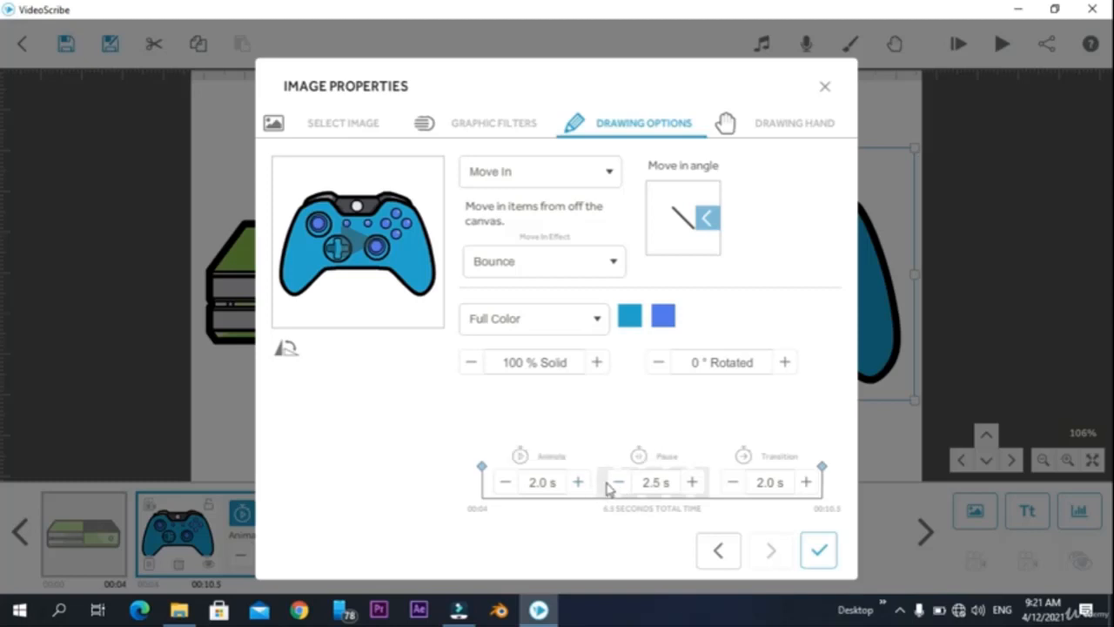
pyautogui.click(727, 478)
pyautogui.click(727, 479)
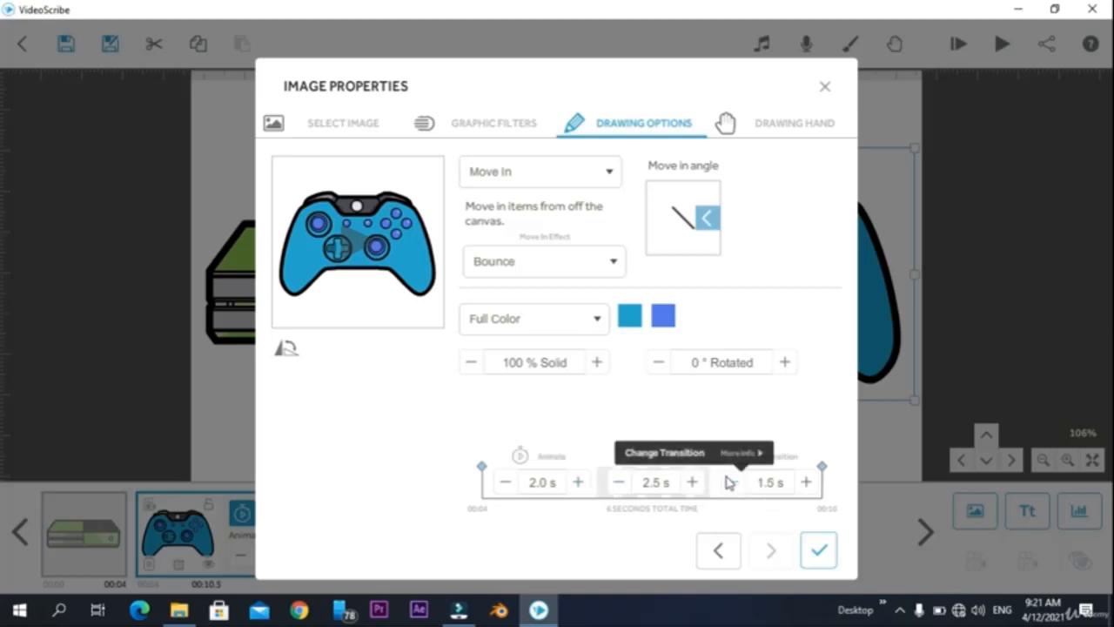
pyautogui.click(729, 477)
pyautogui.click(729, 478)
pyautogui.click(804, 483)
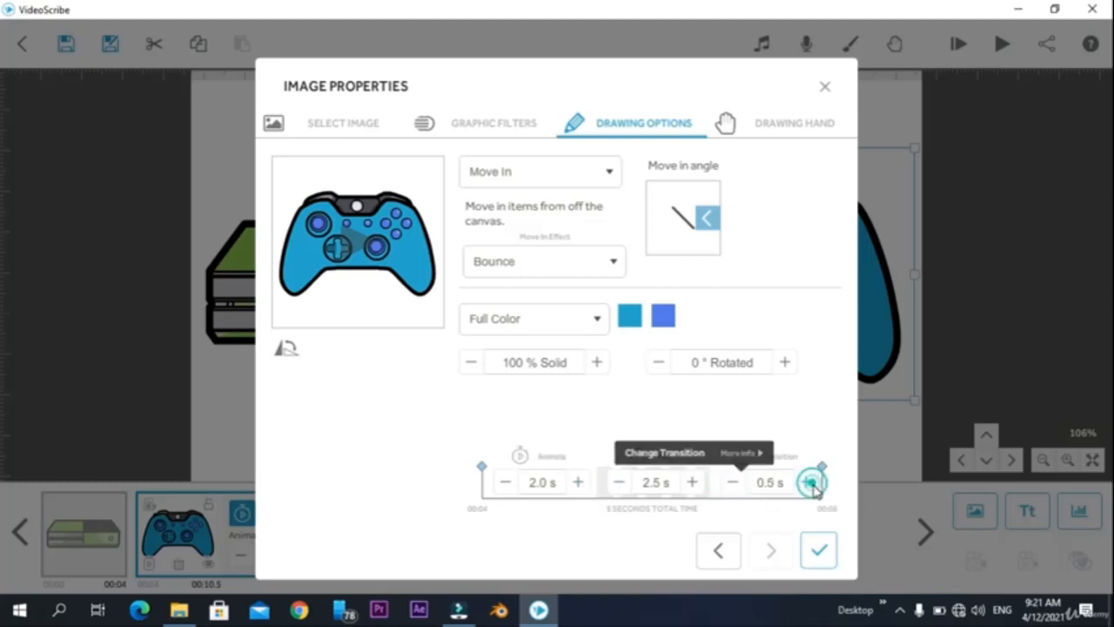
pyautogui.click(805, 482)
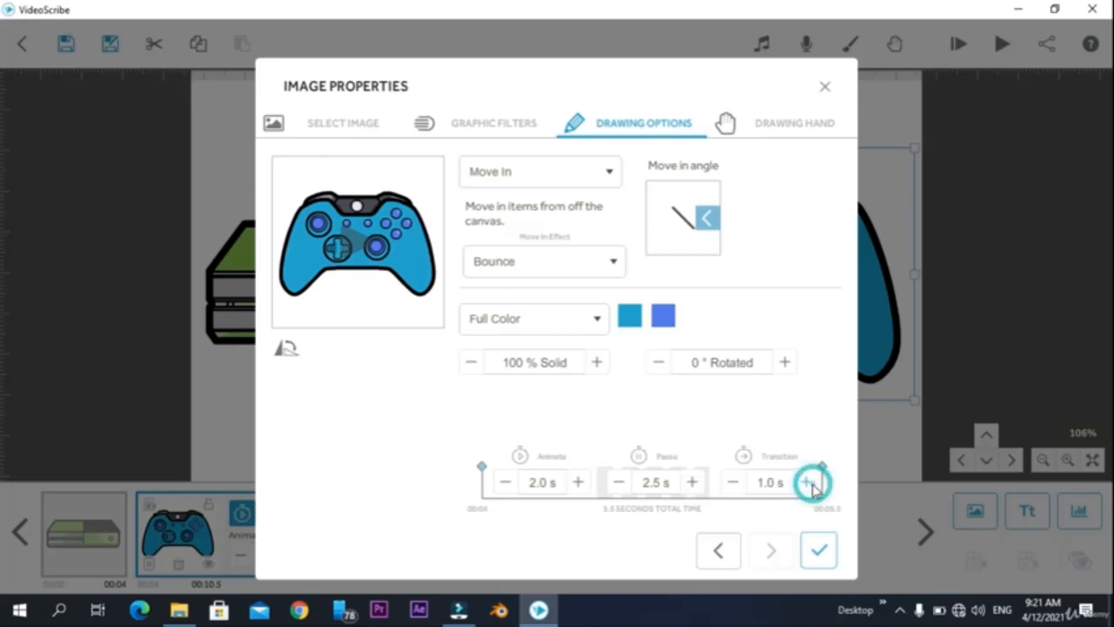
pyautogui.click(618, 483)
pyautogui.click(618, 482)
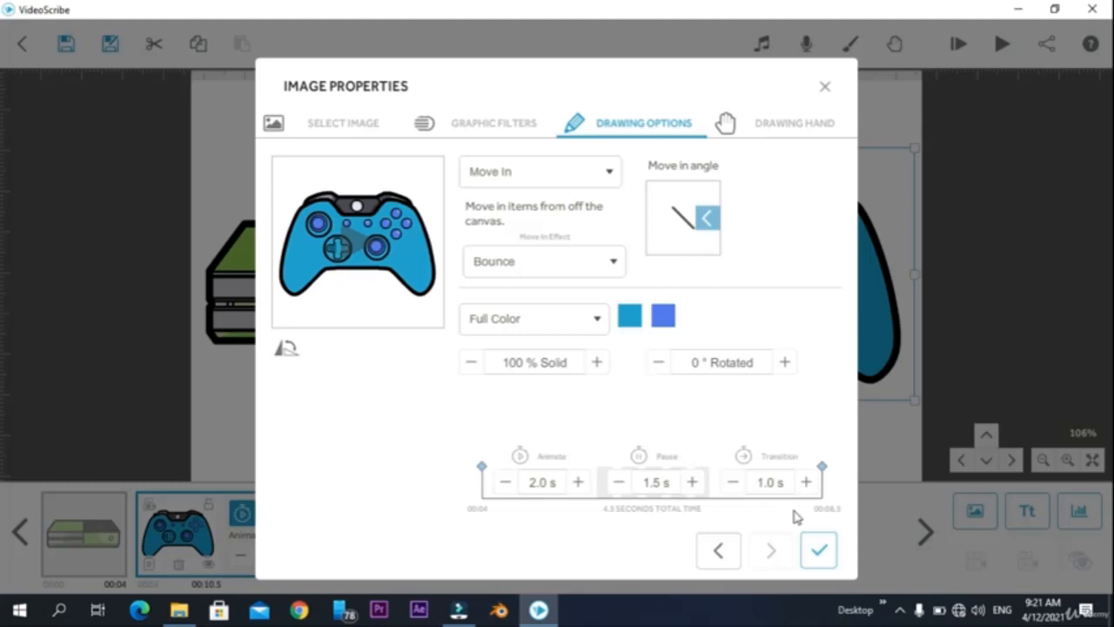
# Change the controller's first colour to green #77c34e and apply the image properties
pyautogui.click(638, 319)
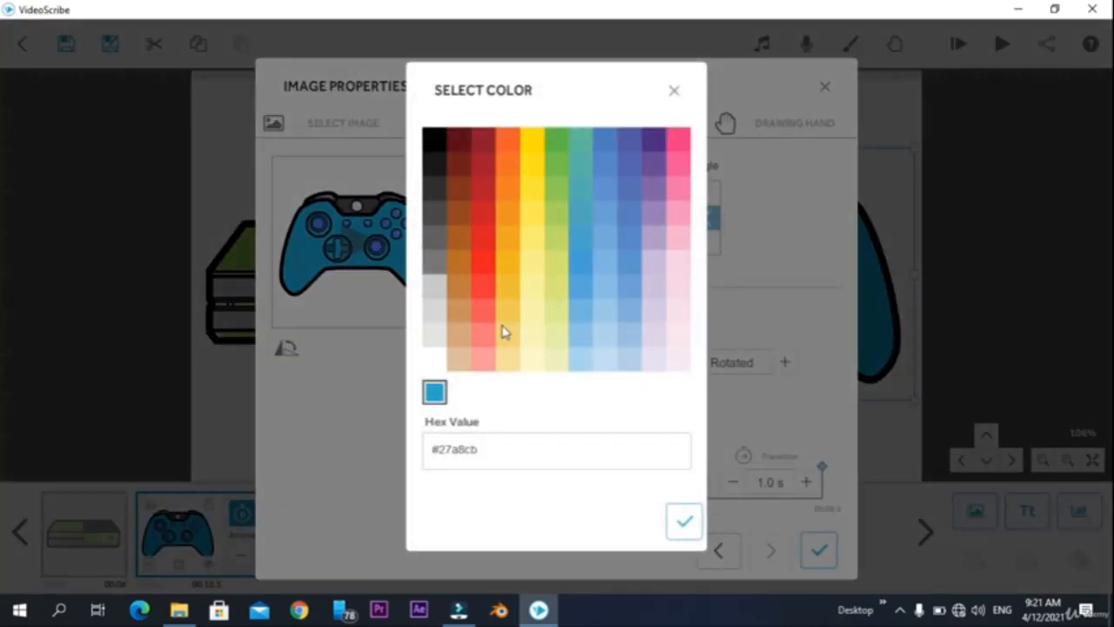
pyautogui.click(563, 176)
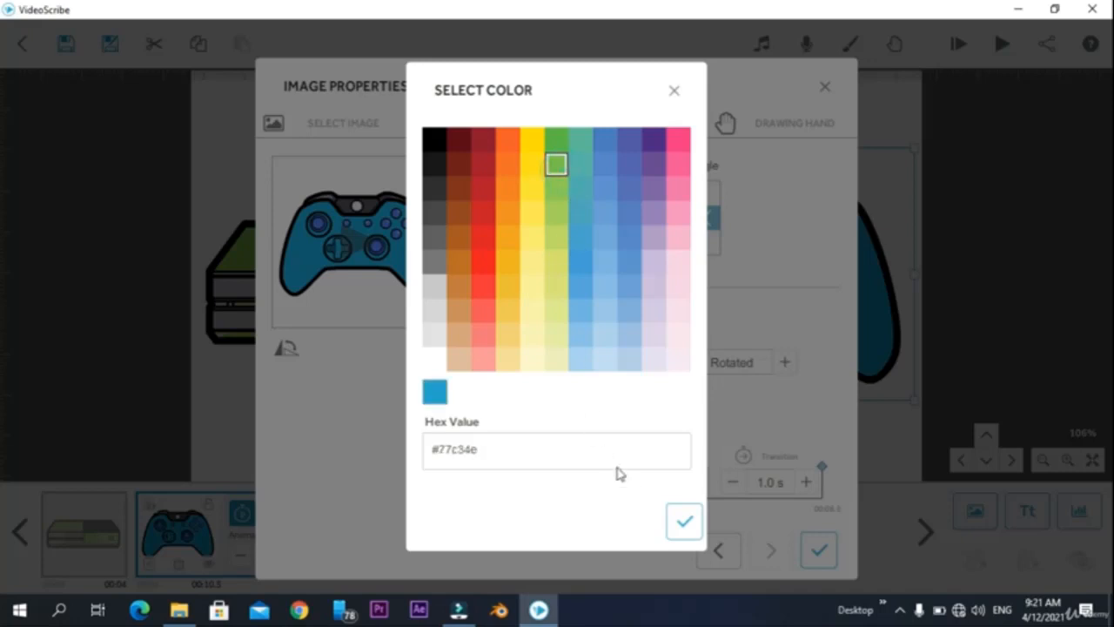
pyautogui.click(682, 520)
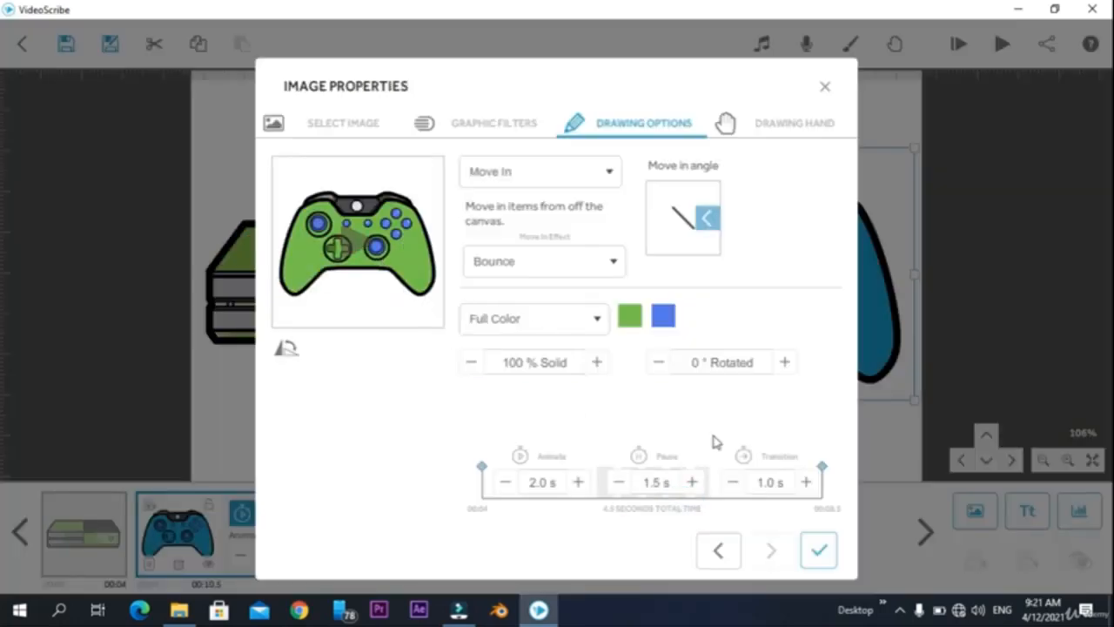
pyautogui.click(818, 550)
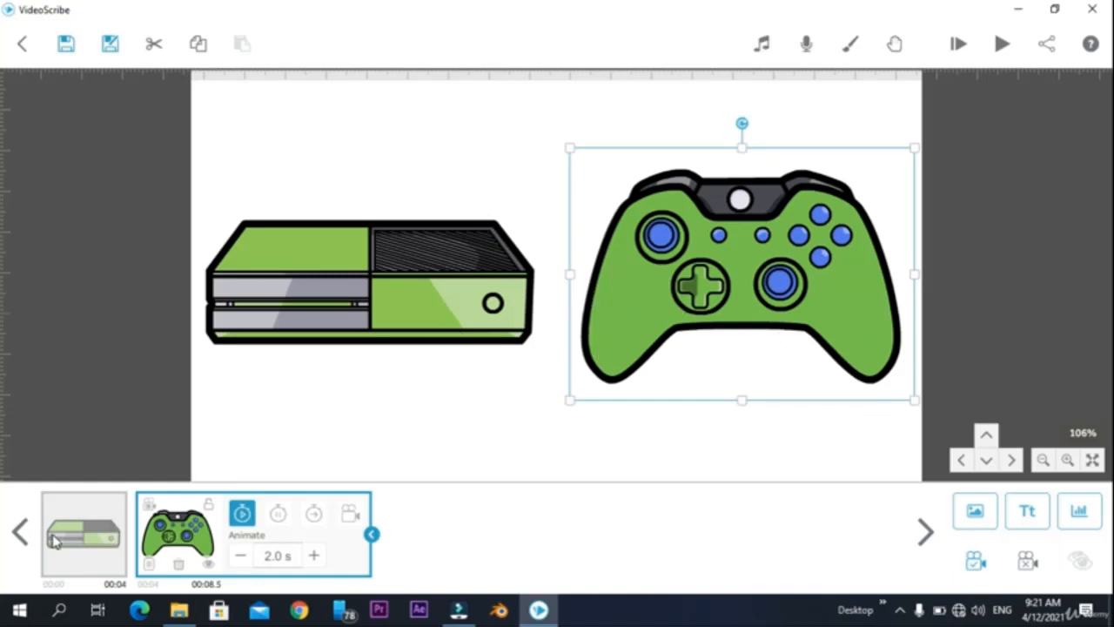
# Preview the console and controller animation from the start
pyautogui.click(53, 539)
pyautogui.click(961, 44)
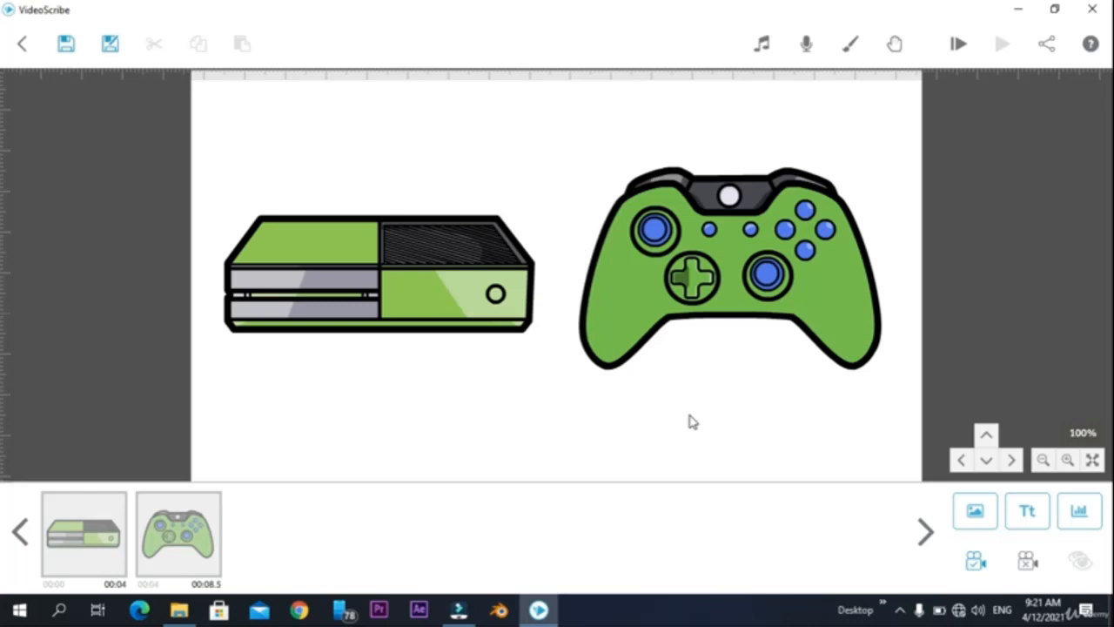
# Set the controller's Move In effect to Uniform, apply the image properties and preview its animation
pyautogui.doubleClick(725, 280)
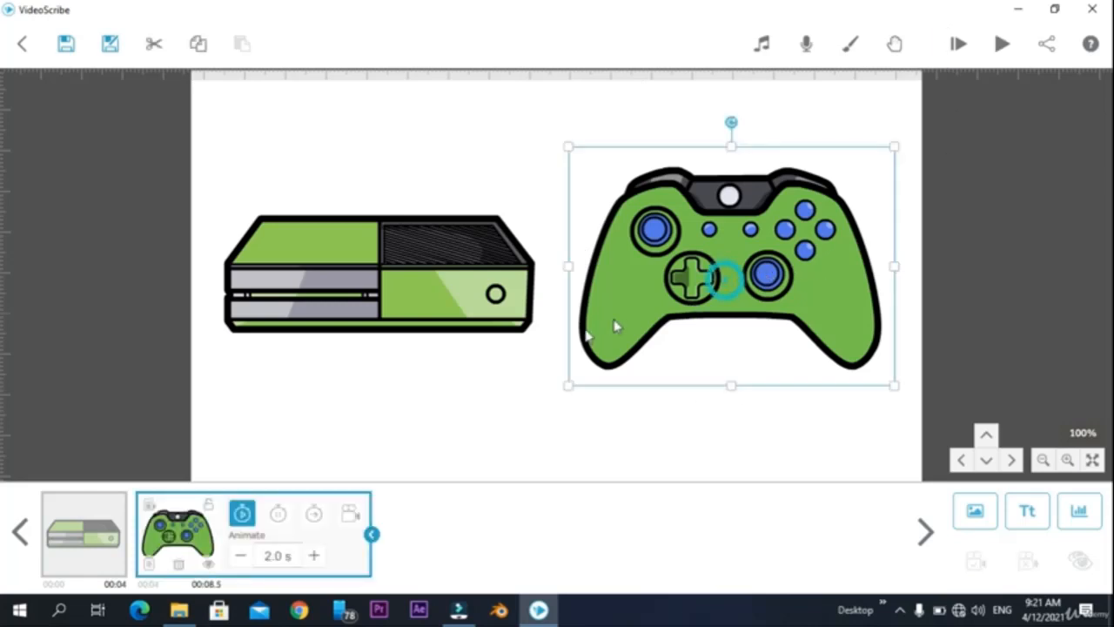
pyautogui.click(566, 258)
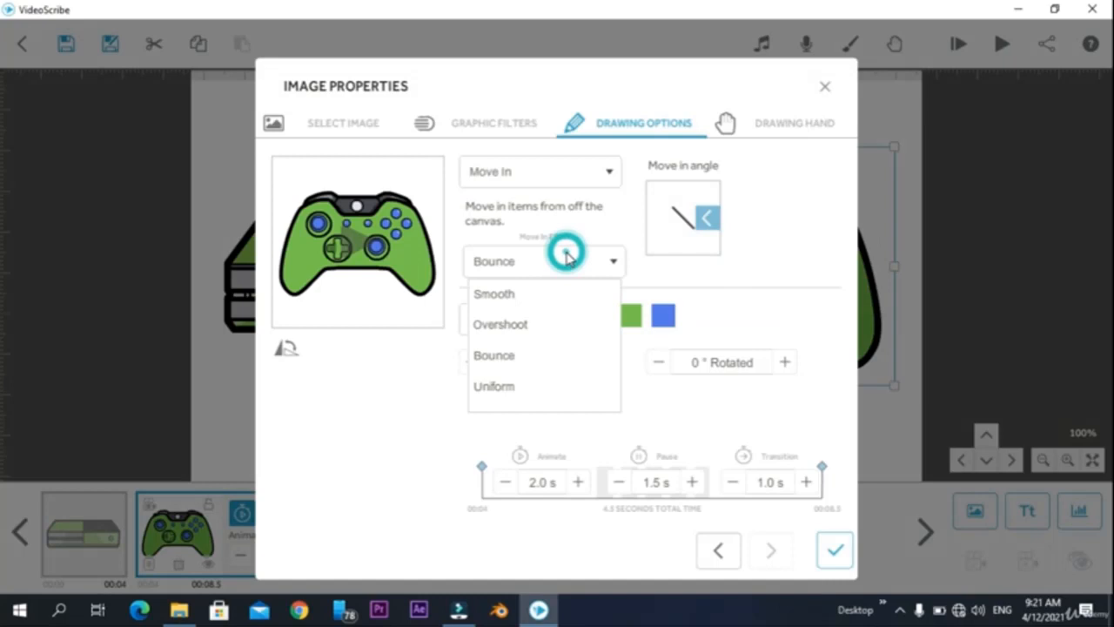
pyautogui.click(503, 386)
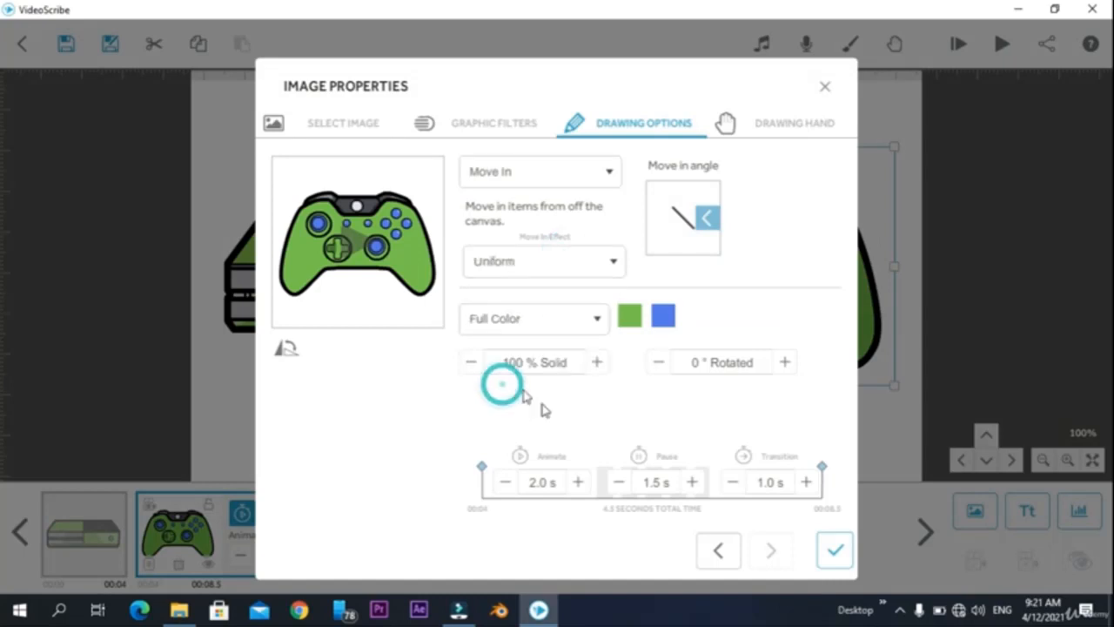
pyautogui.click(833, 548)
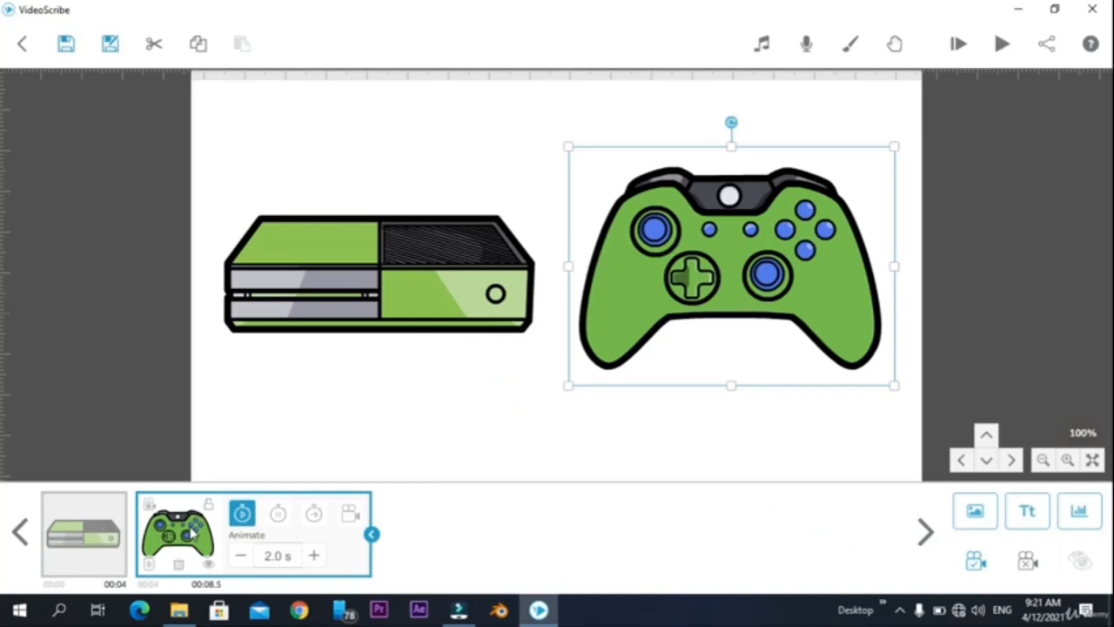
pyautogui.click(1002, 44)
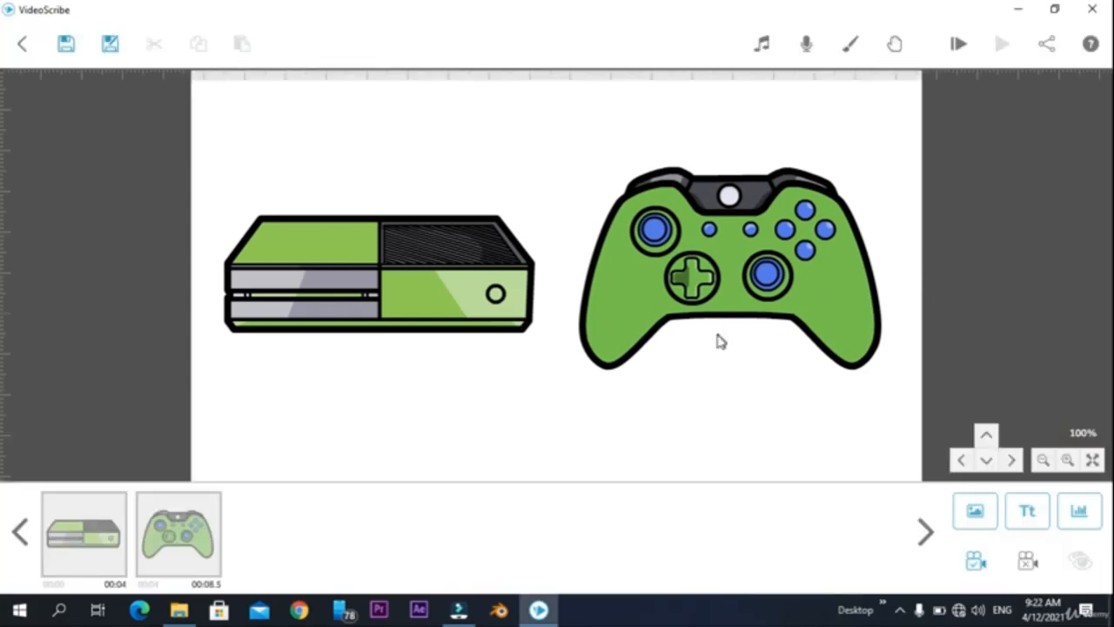
# Set the controller's Move In effect to Overshoot and apply the image properties
pyautogui.click(168, 518)
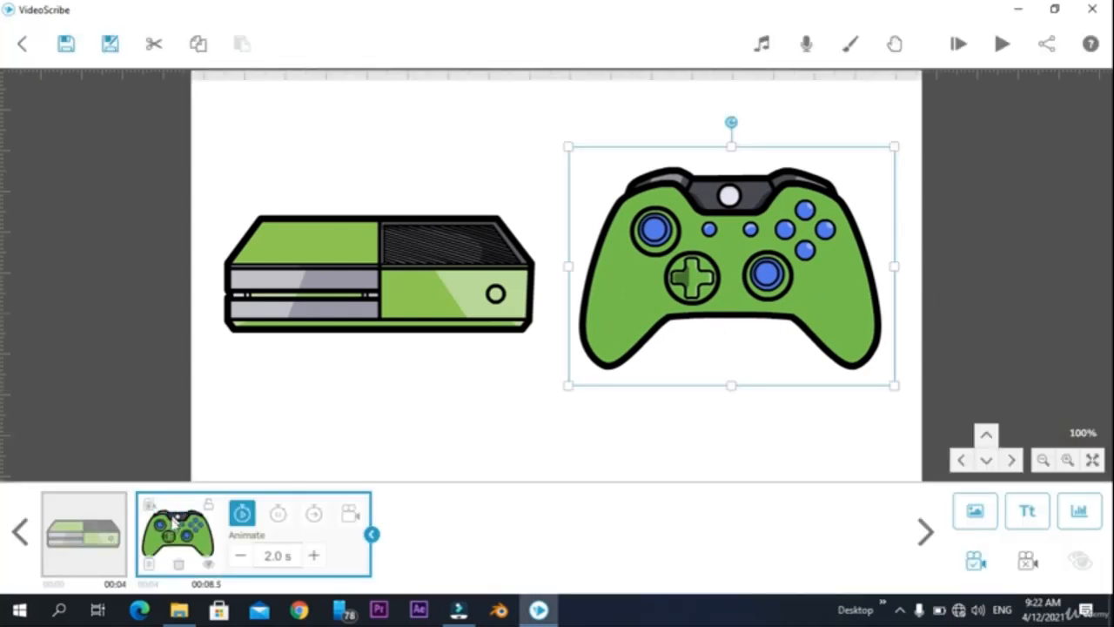
pyautogui.doubleClick(146, 564)
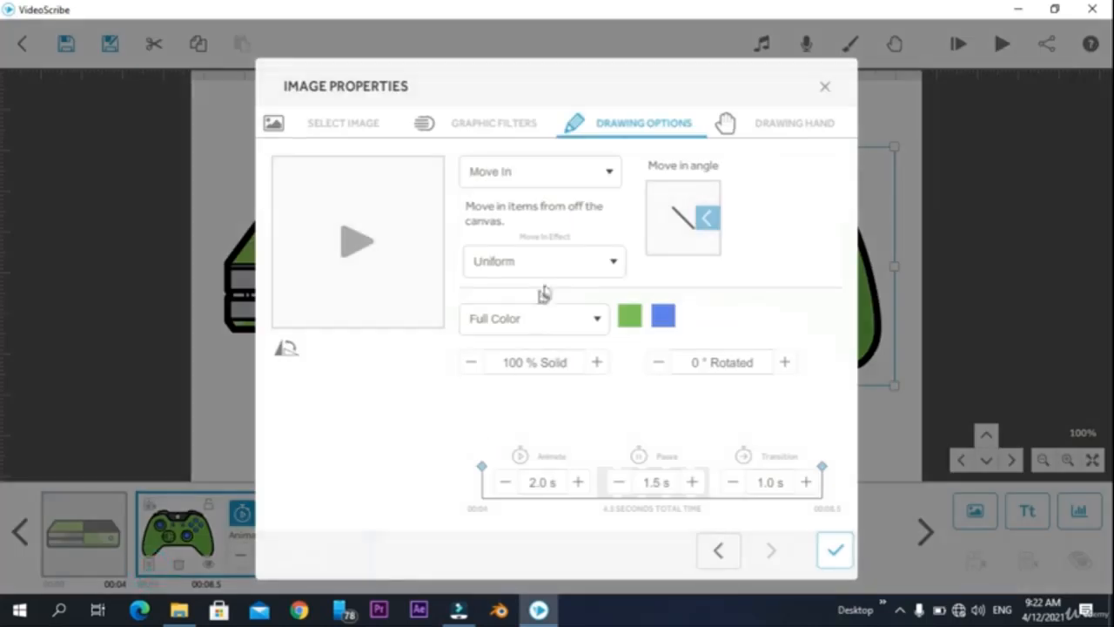
pyautogui.click(561, 269)
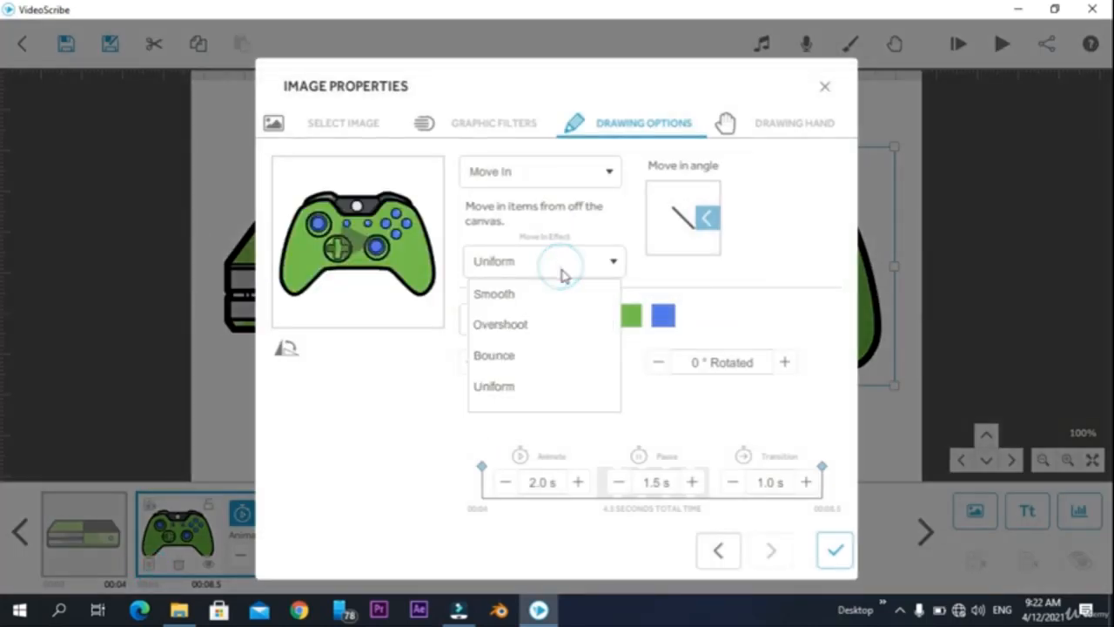
pyautogui.click(531, 327)
pyautogui.click(836, 550)
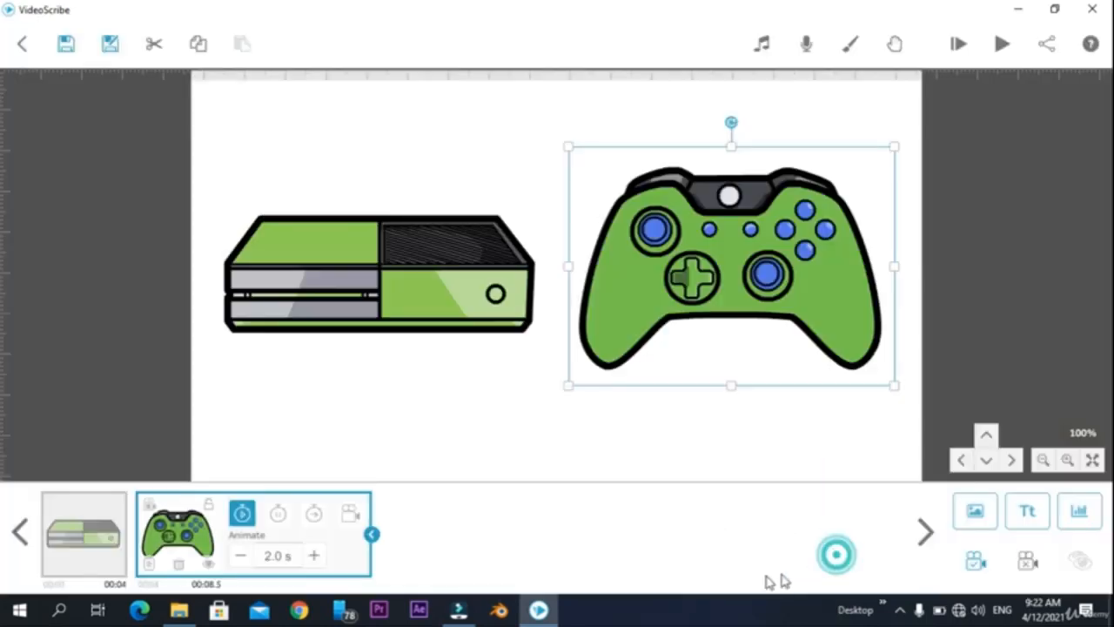
# Play the controller's animation twice to examine the Overshoot effect, and deselect the controller when finished
pyautogui.click(1001, 44)
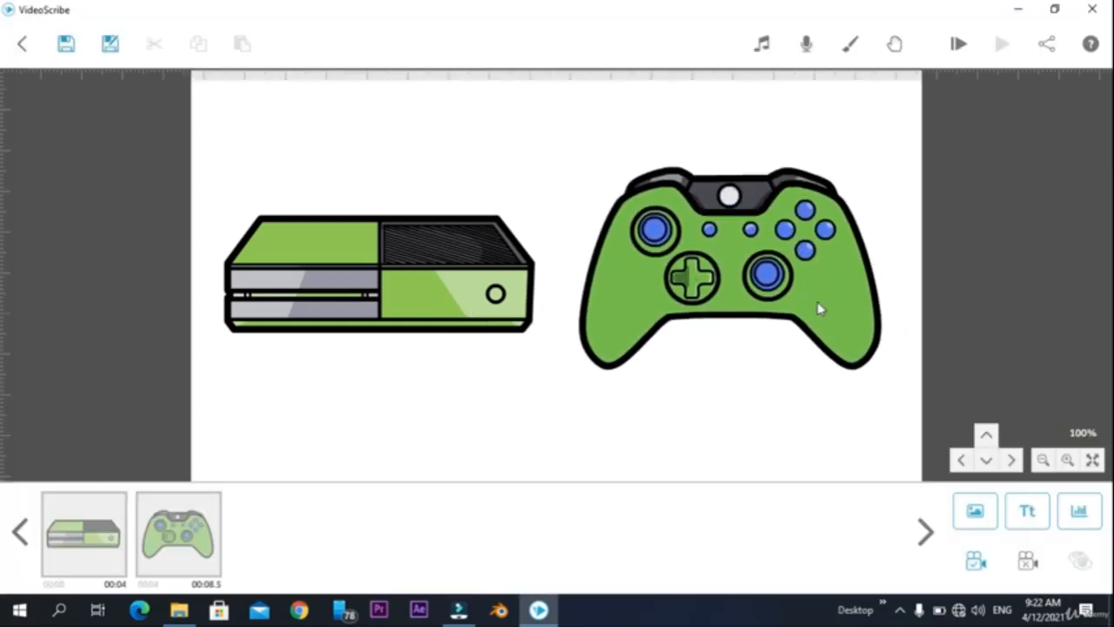
pyautogui.click(683, 250)
pyautogui.click(1002, 45)
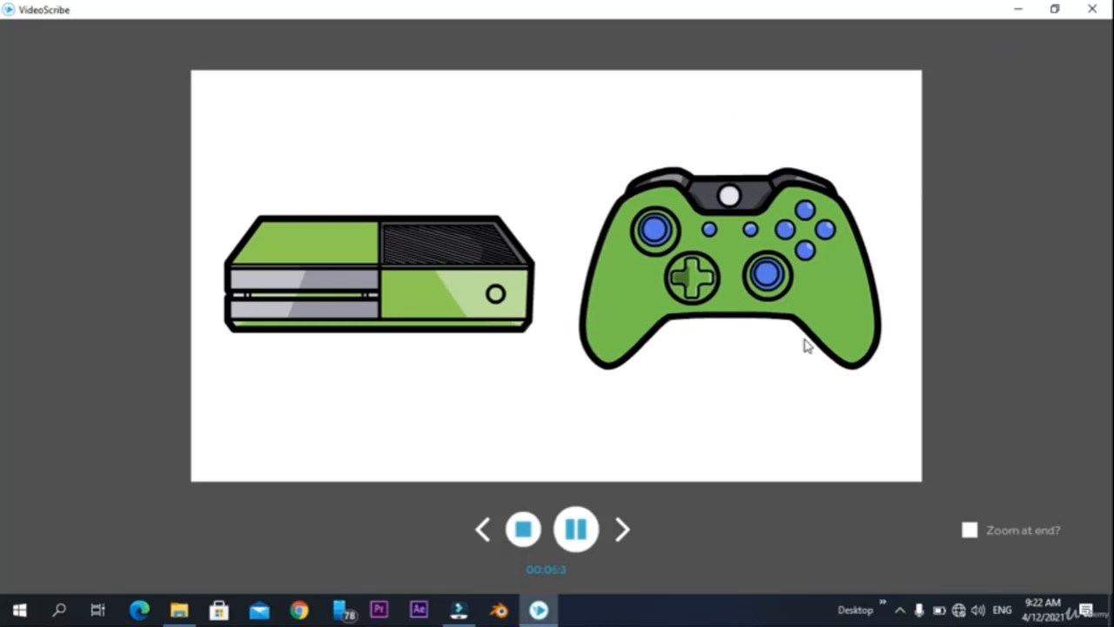
pyautogui.click(523, 529)
pyautogui.click(159, 546)
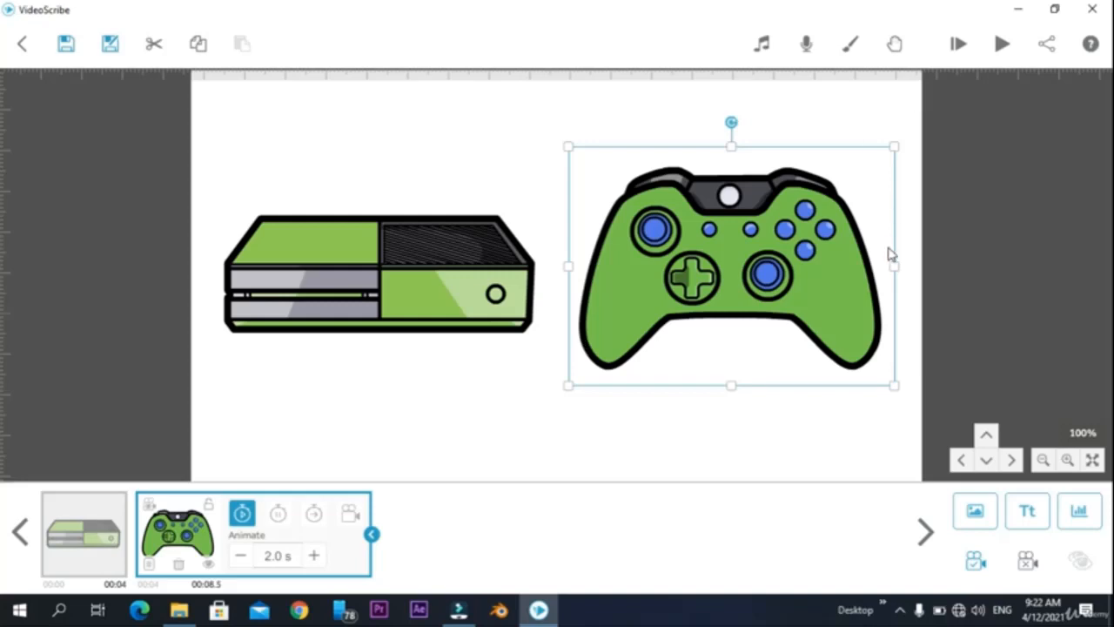
pyautogui.click(406, 127)
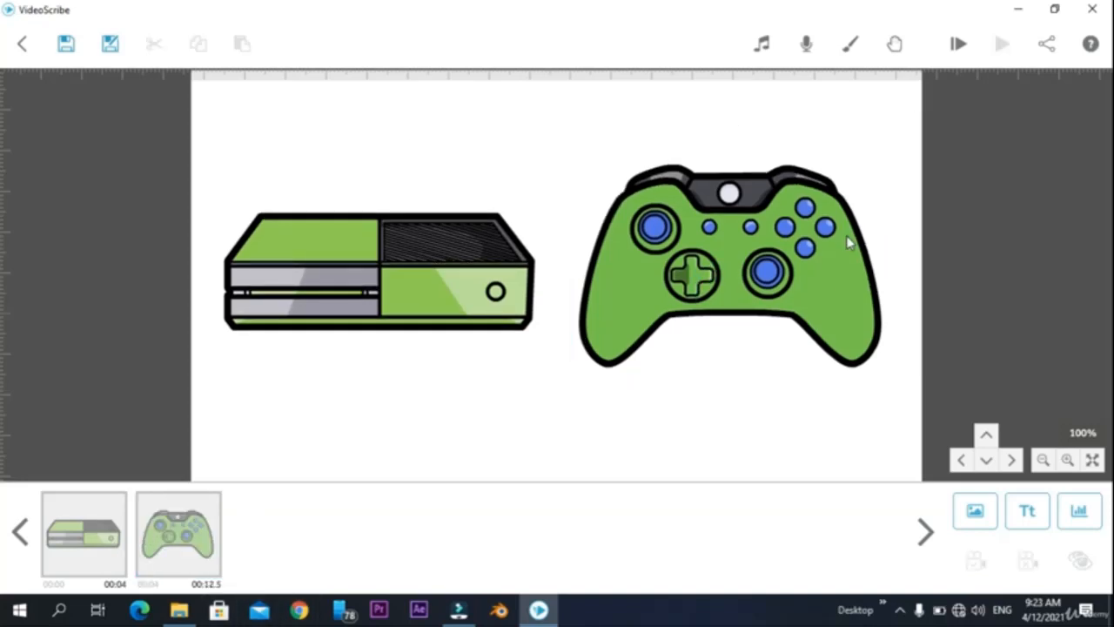
# Change the controller's animation type from Draw to Fade In and apply the image properties
pyautogui.click(750, 298)
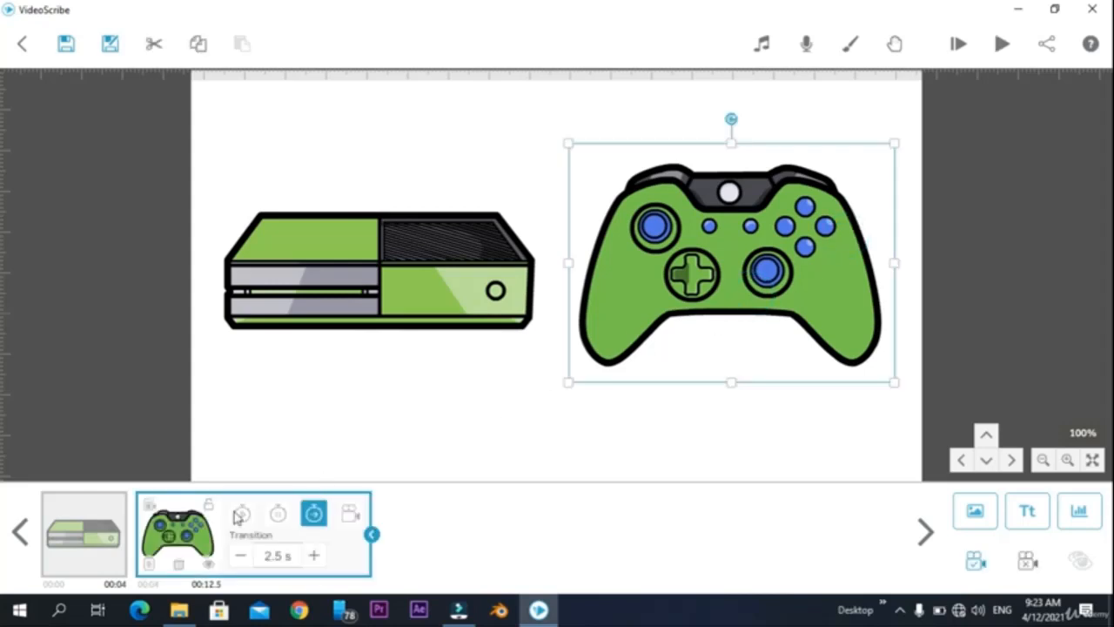
pyautogui.click(152, 563)
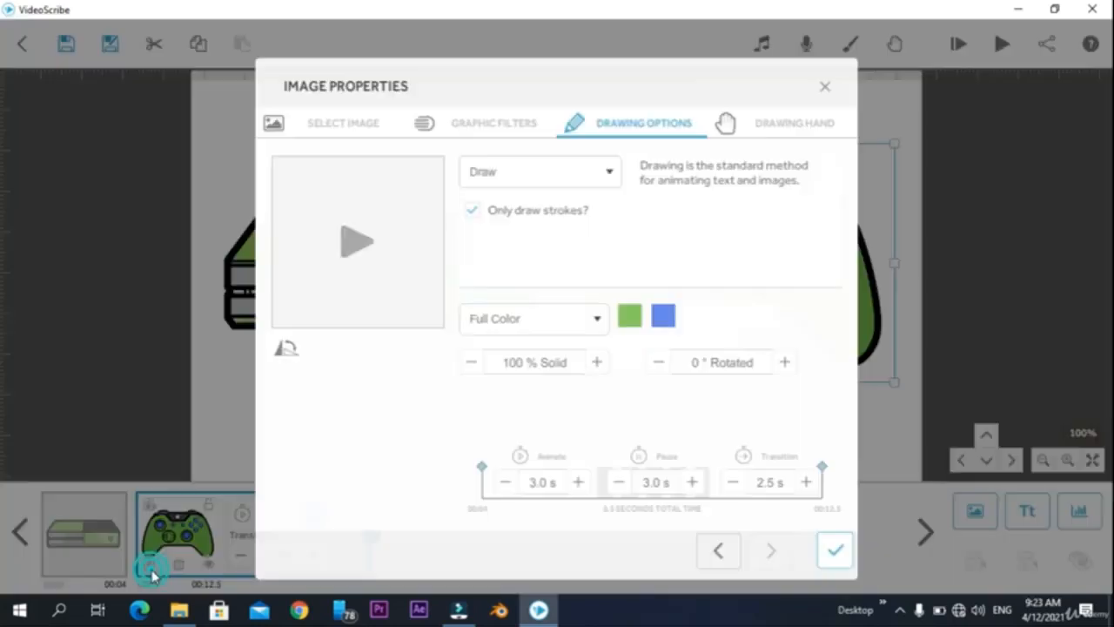
pyautogui.click(559, 172)
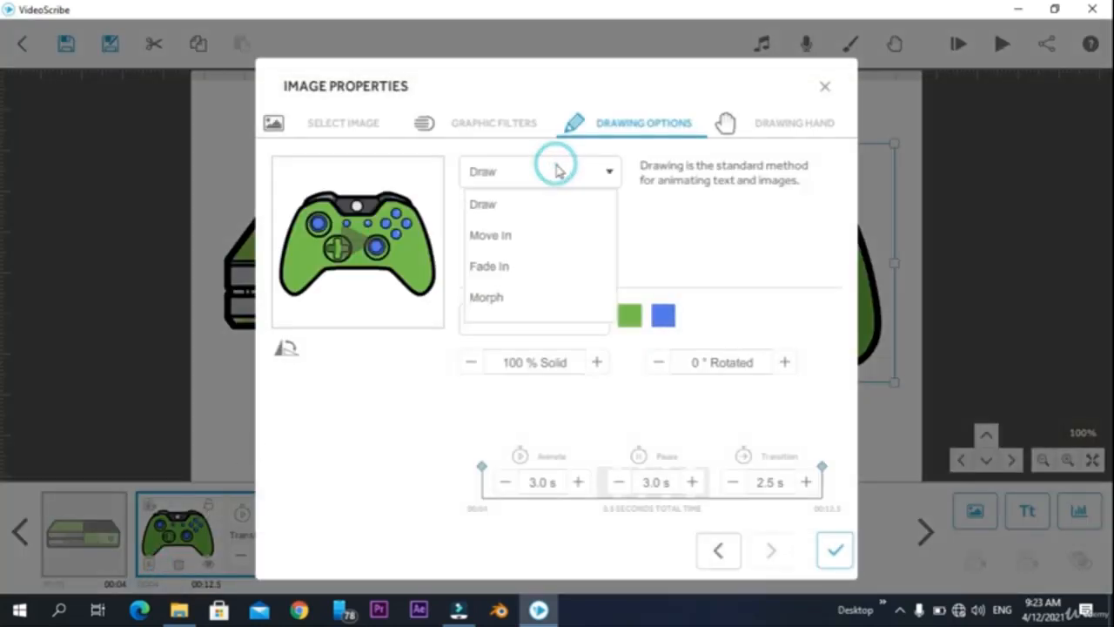
pyautogui.click(490, 267)
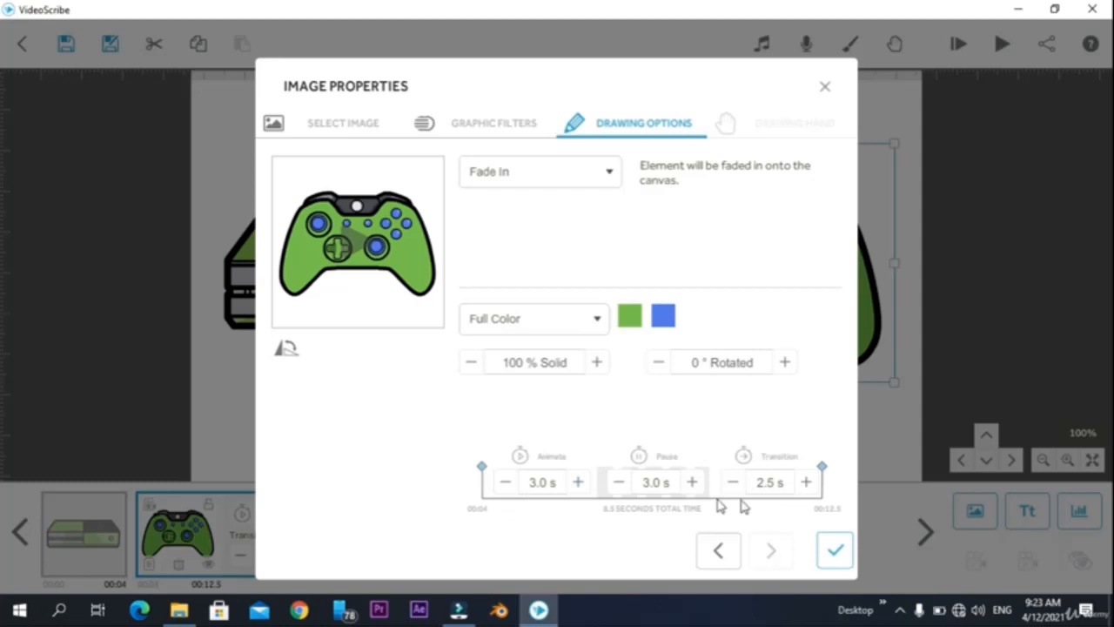
pyautogui.click(834, 552)
# Preview the whole scene from the start to check the console followed by the fading-in controller
pyautogui.click(85, 542)
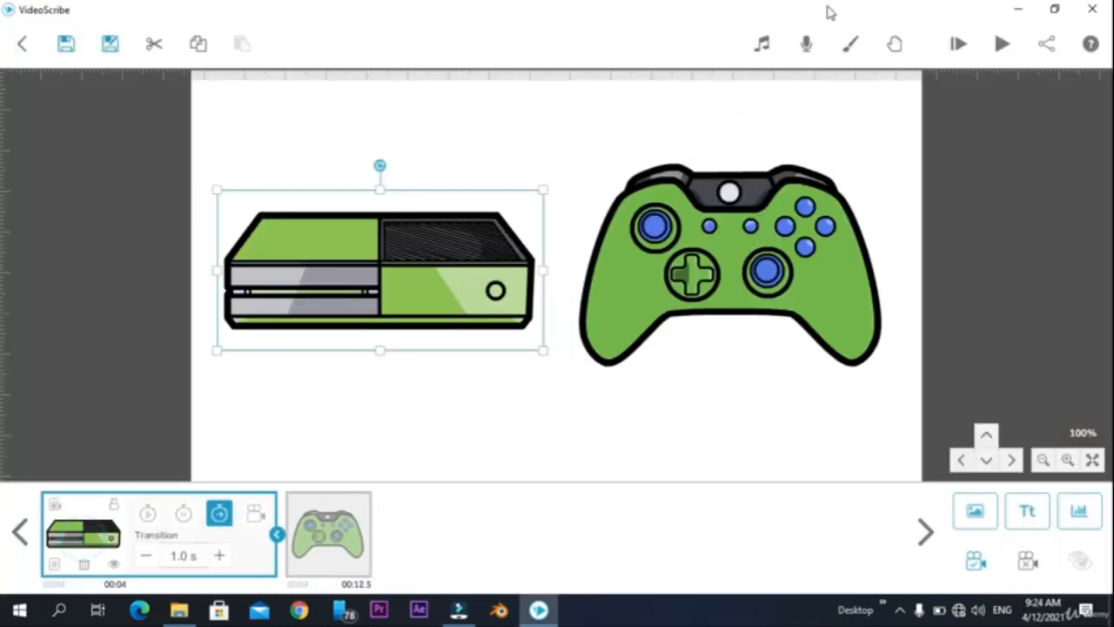
pyautogui.click(956, 42)
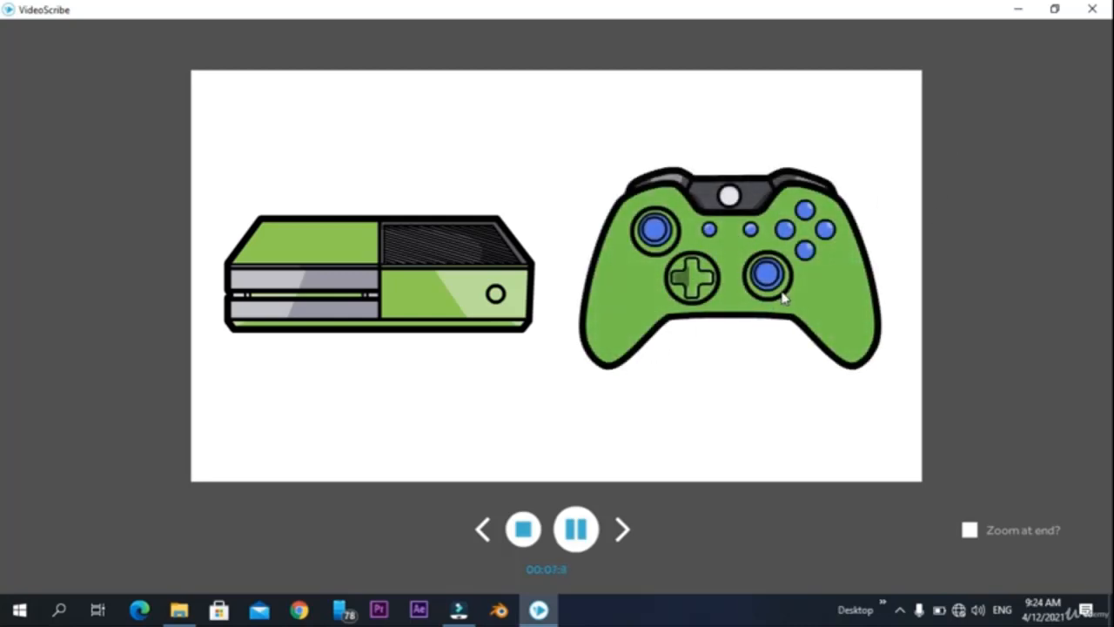
pyautogui.click(523, 529)
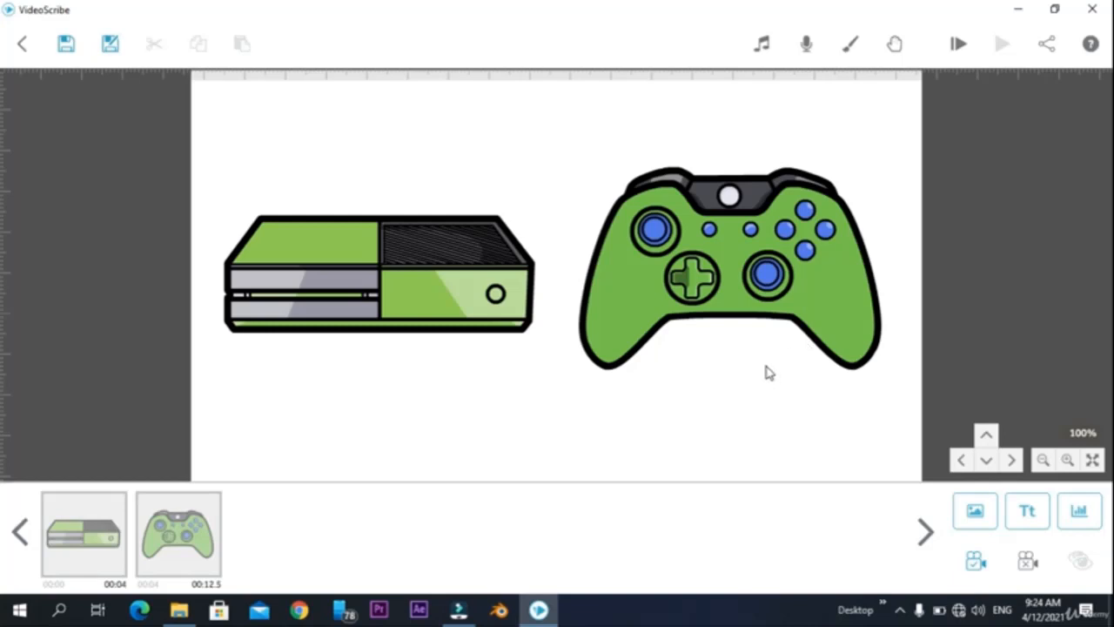
# Add the black brush-stroke image from the Scenery category of the image library to the canvas
pyautogui.click(972, 522)
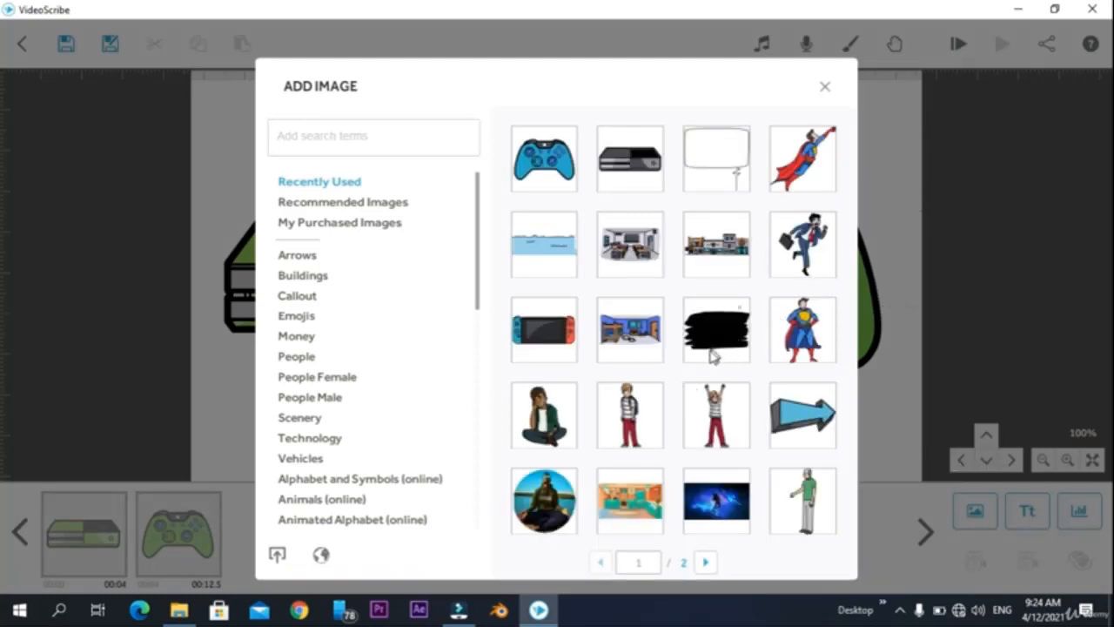
pyautogui.click(299, 419)
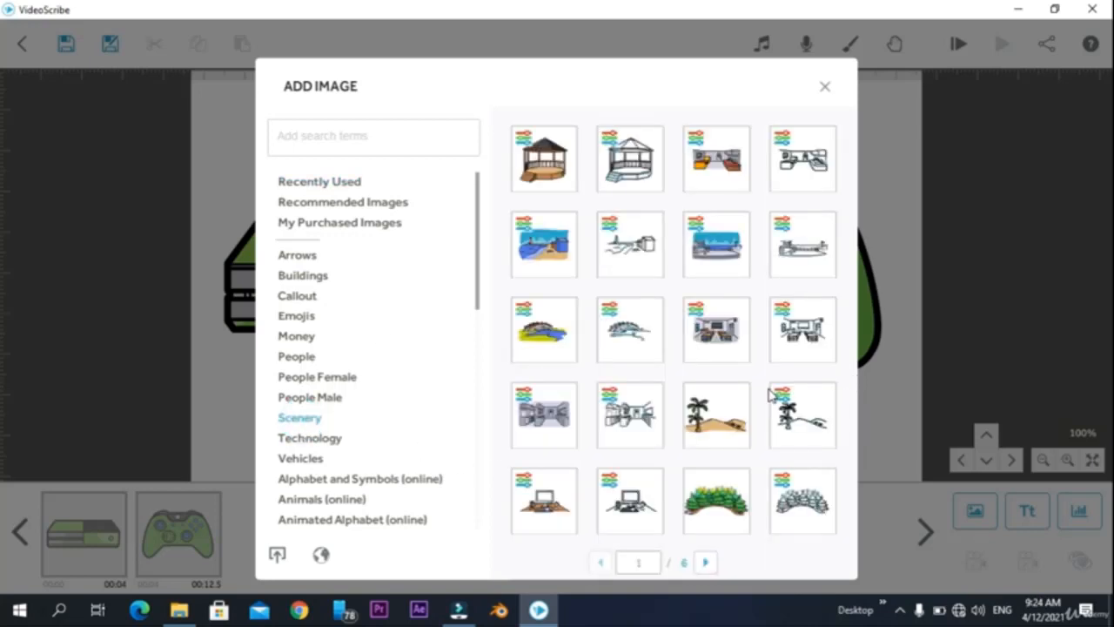
pyautogui.scroll(-2, 768, 396)
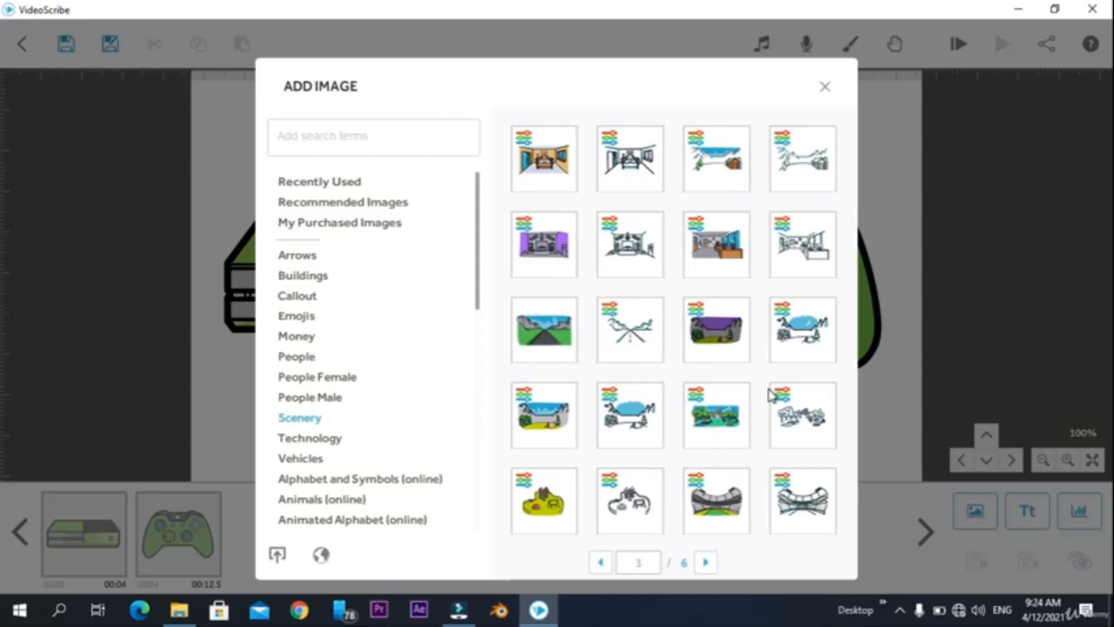
pyautogui.scroll(-1, 768, 396)
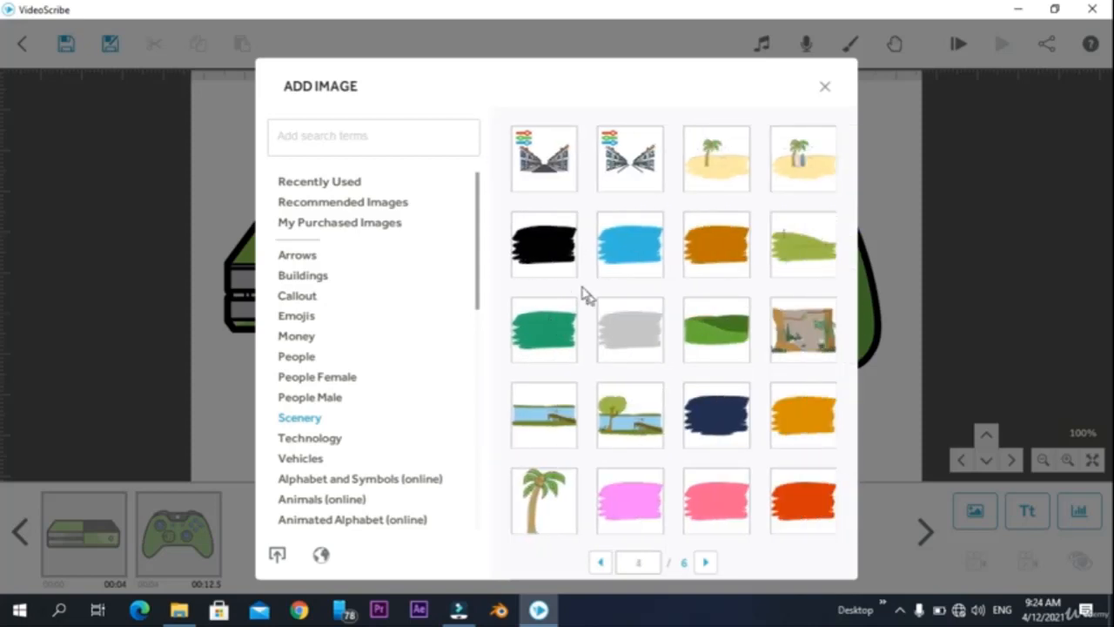
pyautogui.click(544, 259)
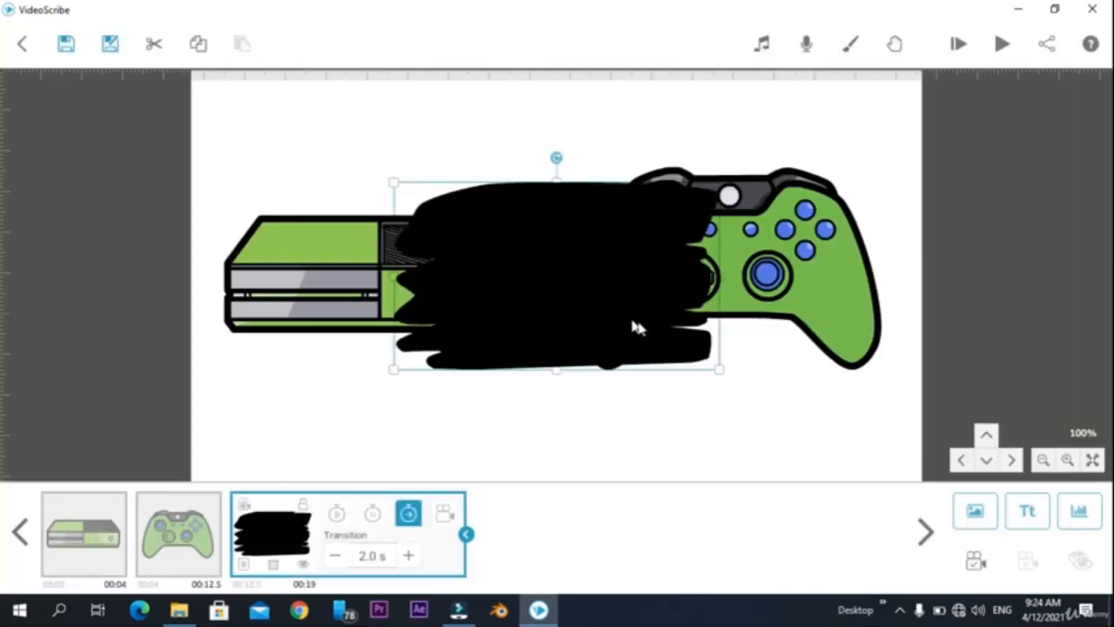
# Move the black brush-stroke image over the controller and enlarge it until it covers the controller completely
pyautogui.moveTo(586, 268); pyautogui.dragTo(760, 259)
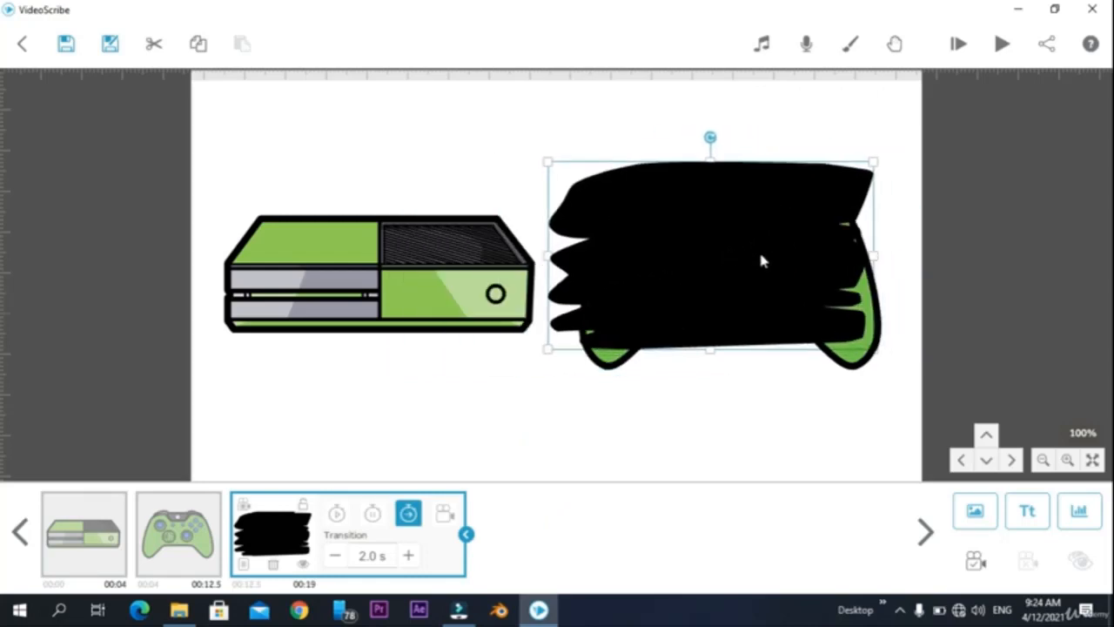
pyautogui.moveTo(876, 357); pyautogui.dragTo(900, 430)
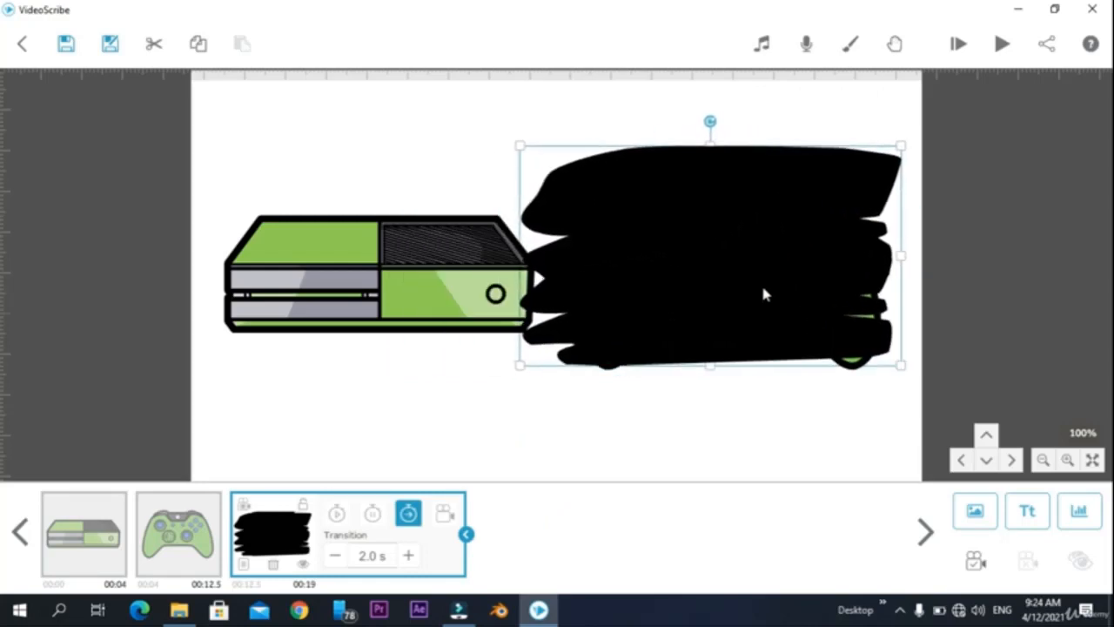
pyautogui.moveTo(773, 268); pyautogui.dragTo(794, 293)
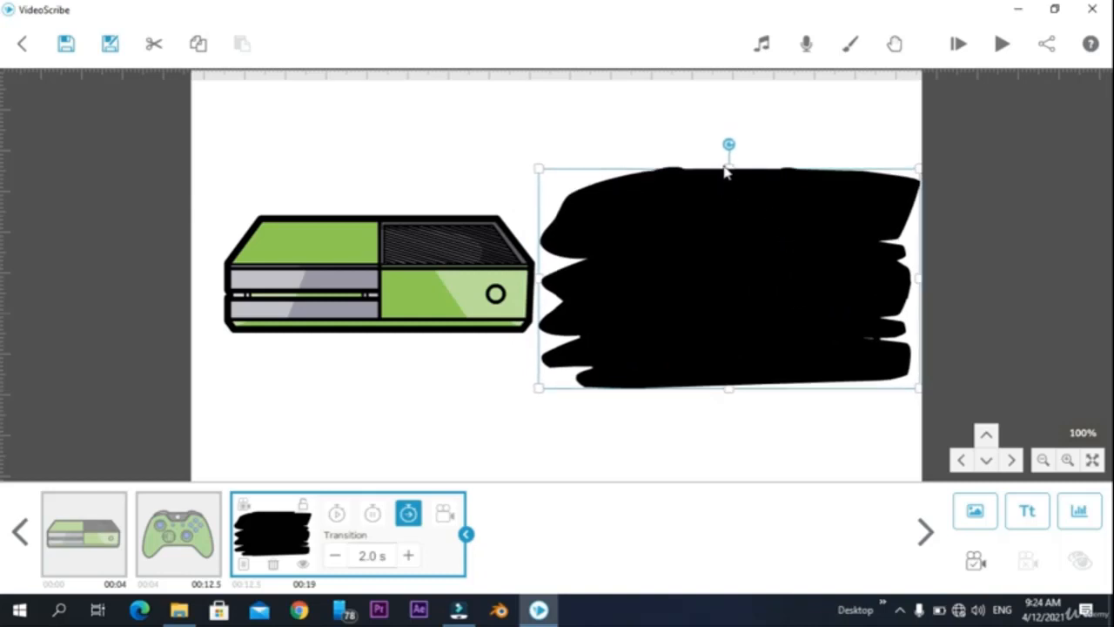
pyautogui.moveTo(728, 169); pyautogui.dragTo(731, 137)
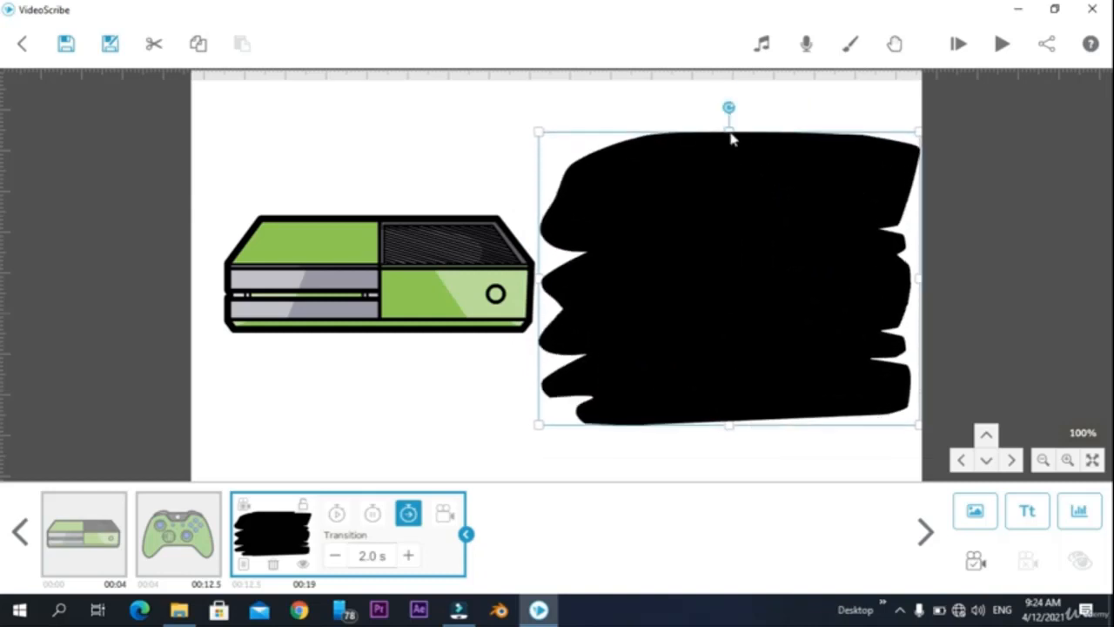
# Turn the brush-stroke image into a white silhouette and set its animation type to Fade In
pyautogui.click(244, 564)
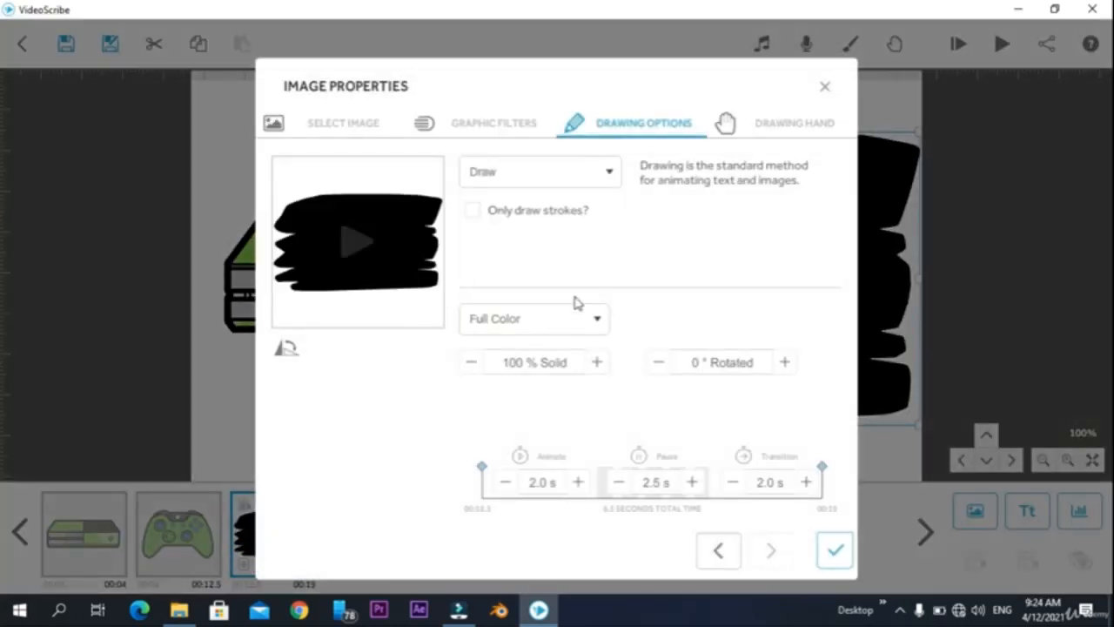
pyautogui.click(575, 324)
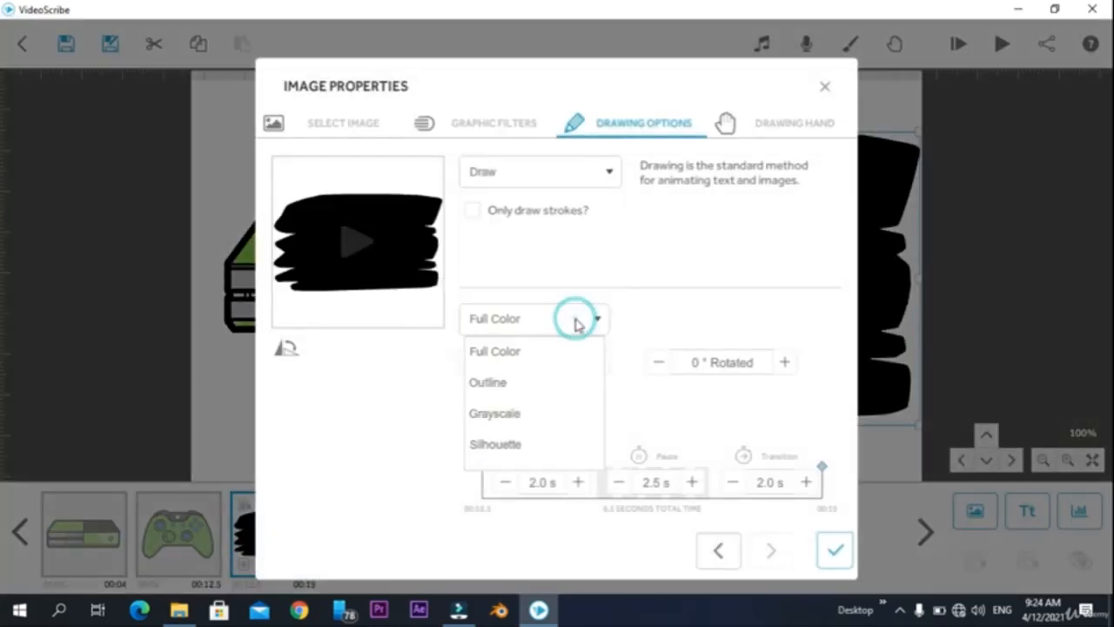
pyautogui.click(504, 446)
pyautogui.click(631, 318)
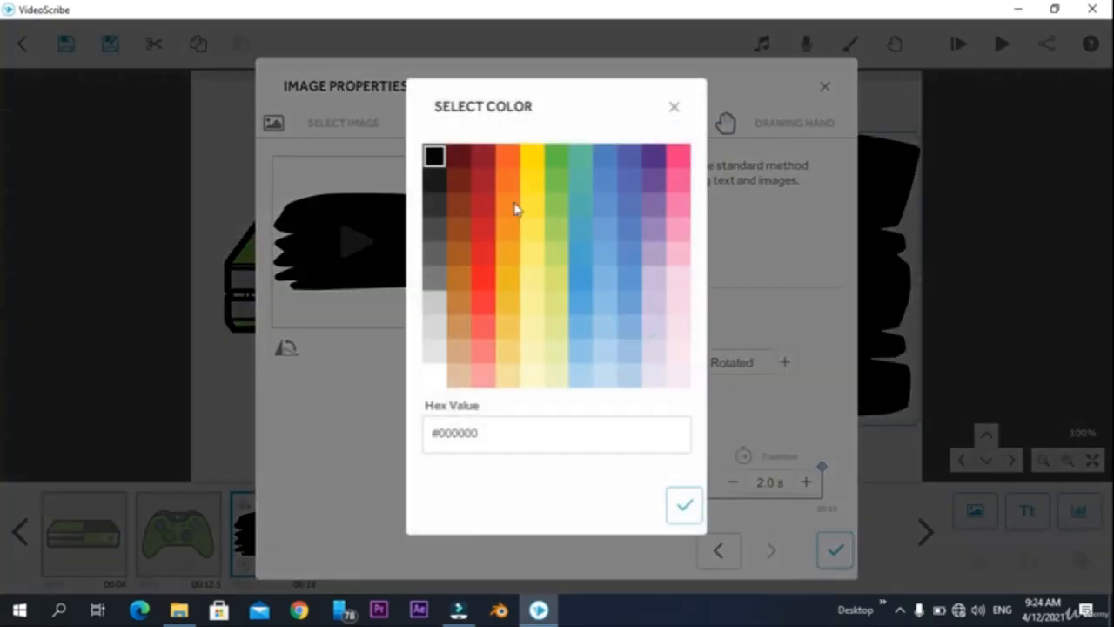
pyautogui.click(434, 375)
pyautogui.click(698, 508)
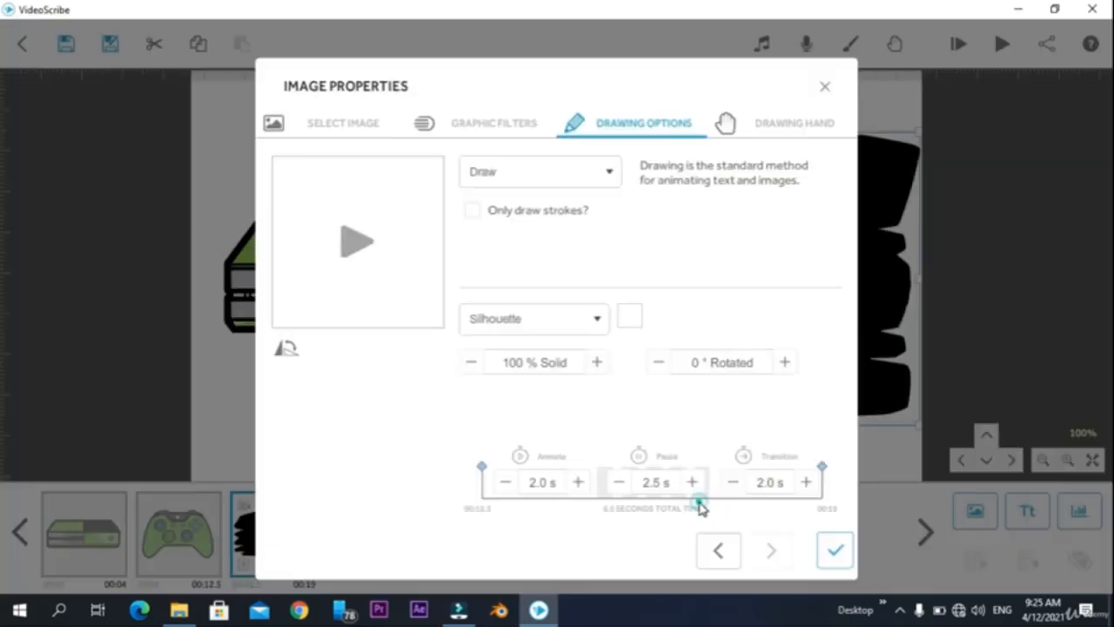
pyautogui.click(600, 175)
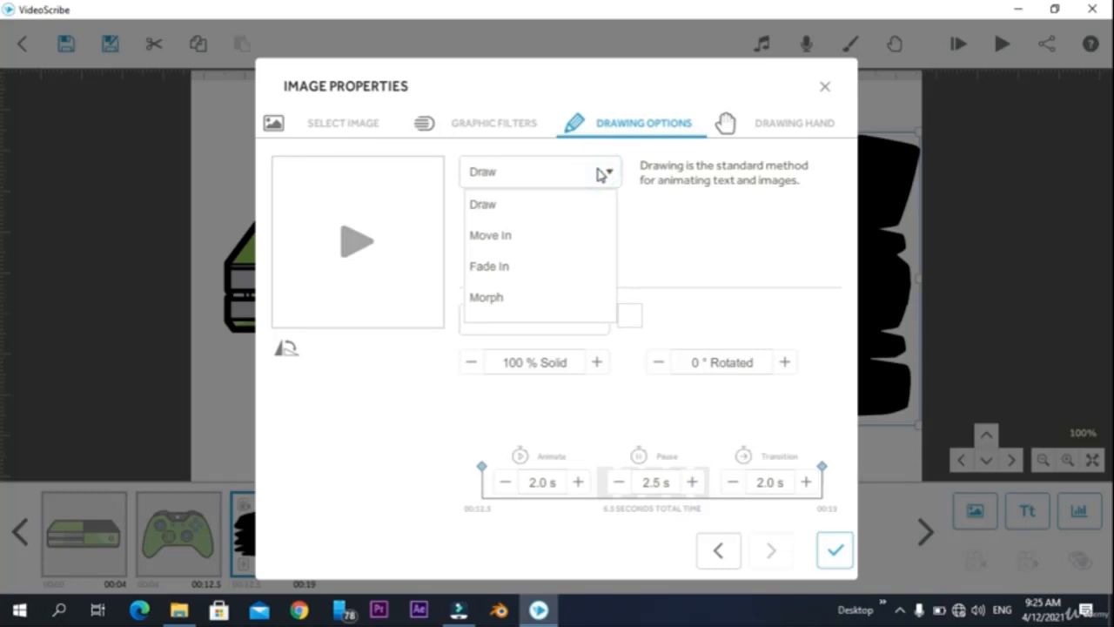
pyautogui.click(510, 268)
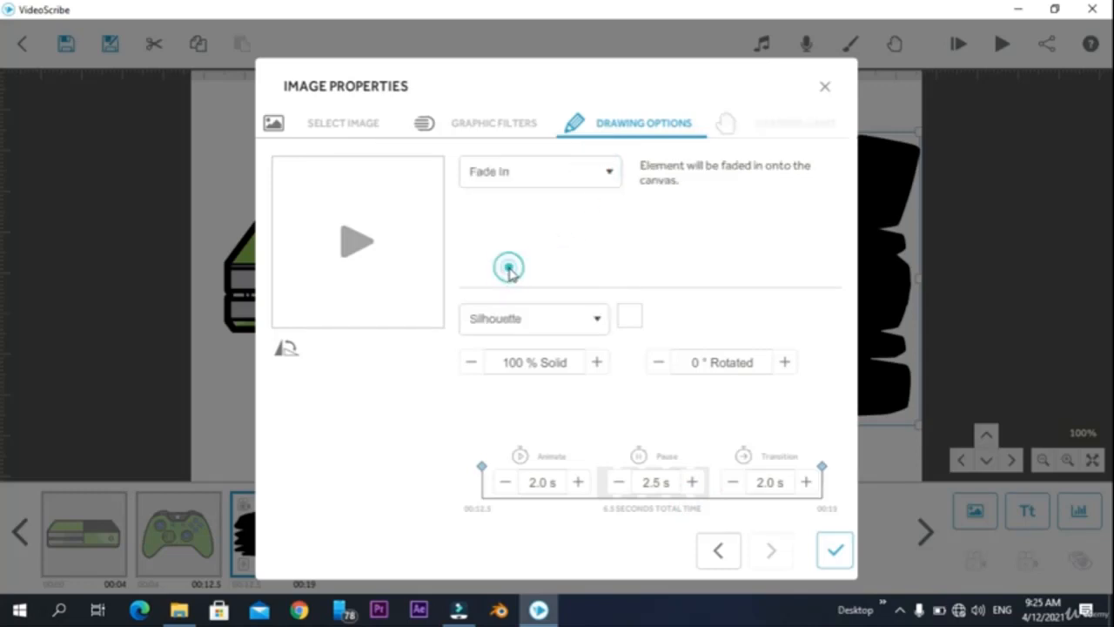
# Apply the white brush-stroke image's silhouette and Fade In settings, and preview the whole scene from the start
pyautogui.click(835, 549)
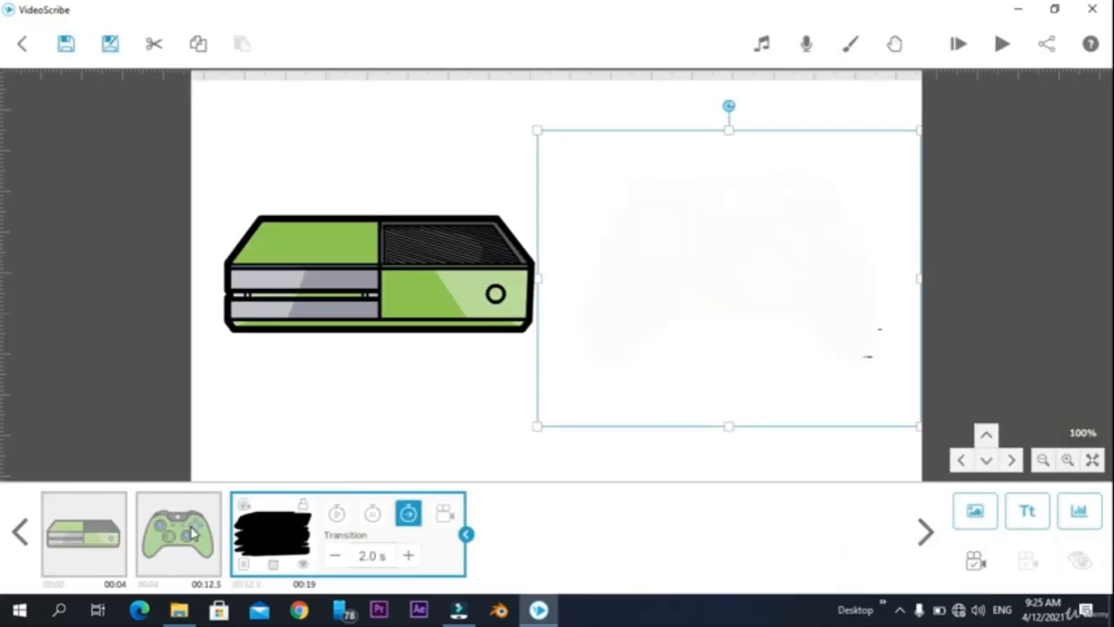
pyautogui.click(87, 532)
pyautogui.click(958, 45)
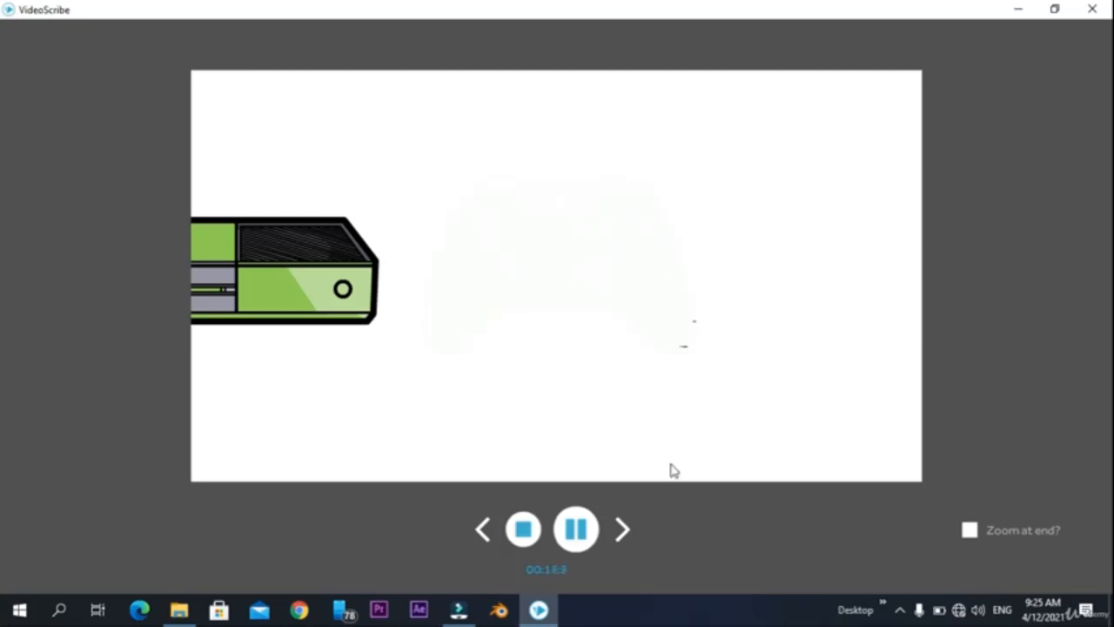
pyautogui.click(539, 530)
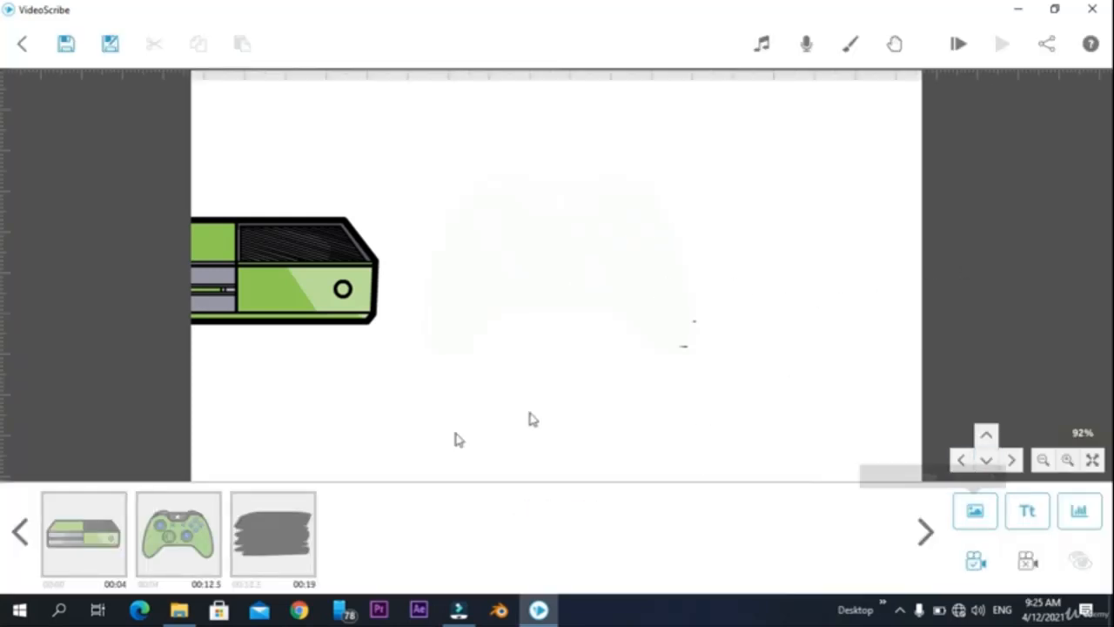
# Stretch the white brush-stroke shape until it hides the entire controller, and set its camera to a view framing both the console and controller
pyautogui.click(279, 533)
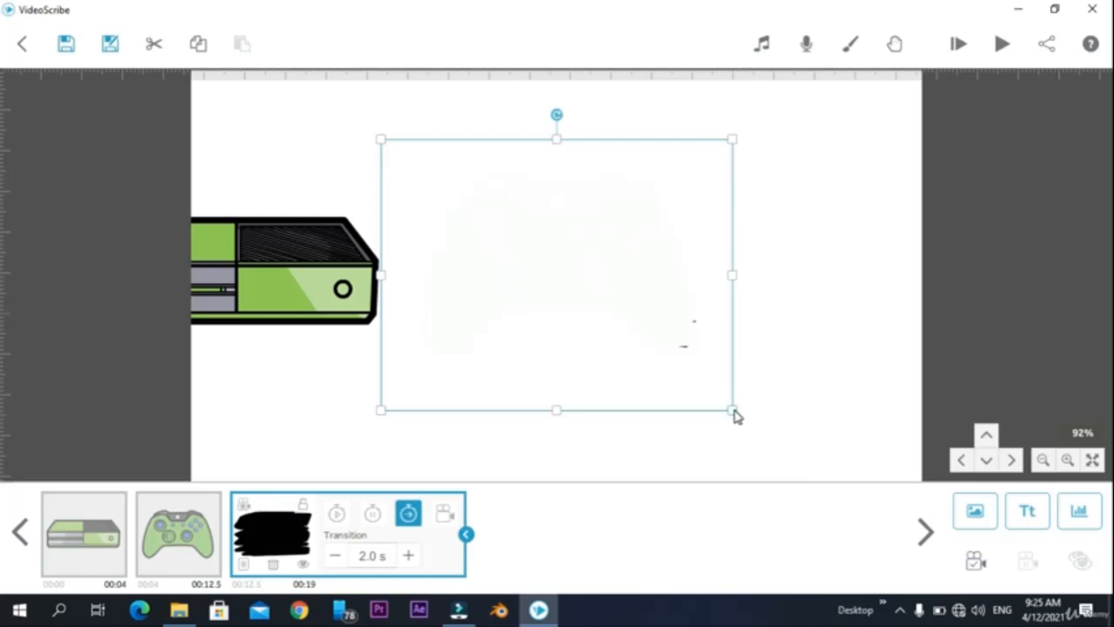
pyautogui.moveTo(732, 278)
pyautogui.mouseDown()
pyautogui.moveTo(743, 281)
pyautogui.moveTo(722, 277)
pyautogui.mouseUp()
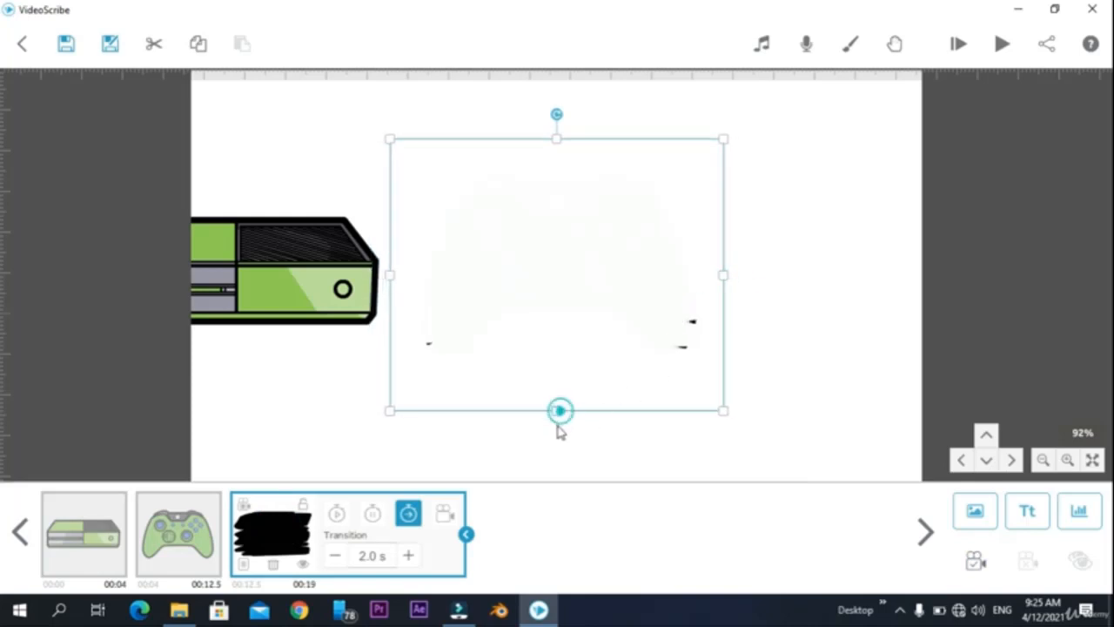
pyautogui.moveTo(557, 410); pyautogui.dragTo(549, 451)
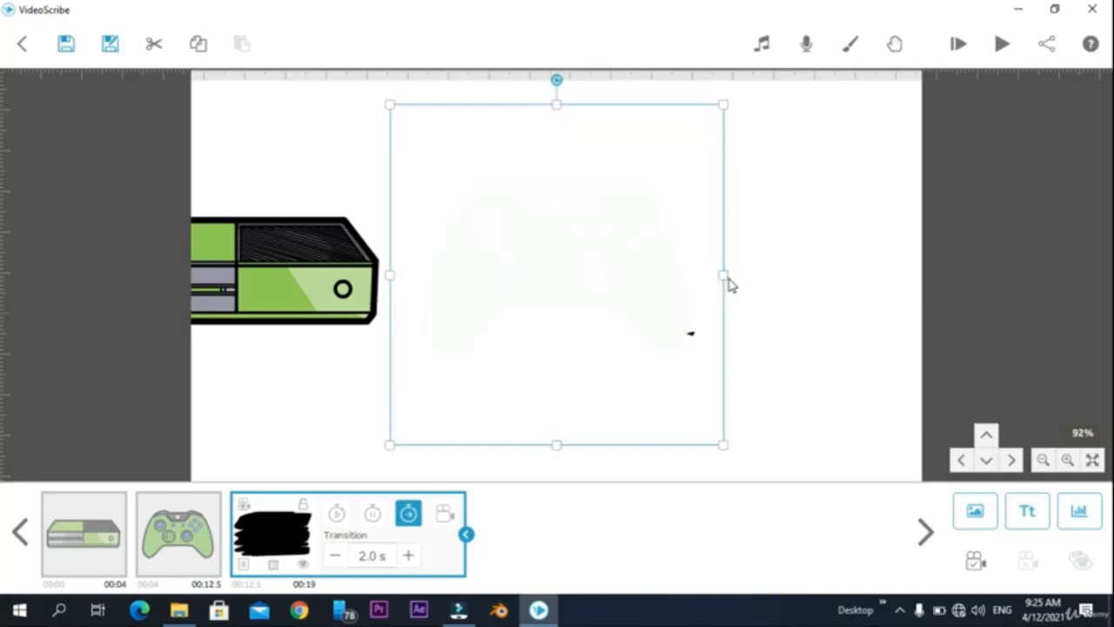
pyautogui.moveTo(727, 280); pyautogui.dragTo(738, 293)
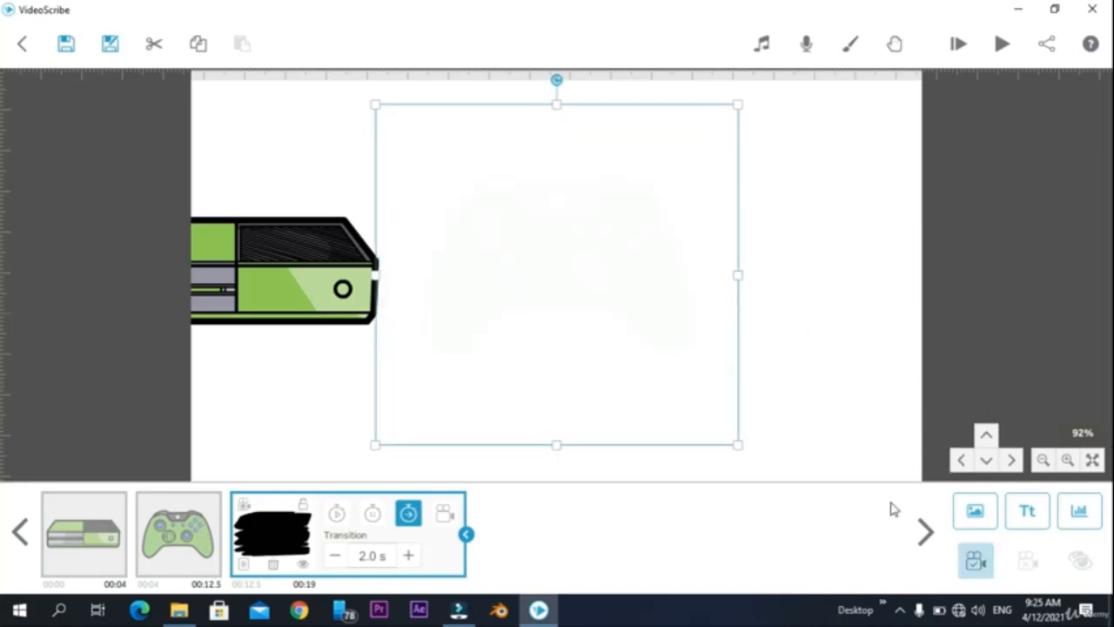
pyautogui.click(818, 324)
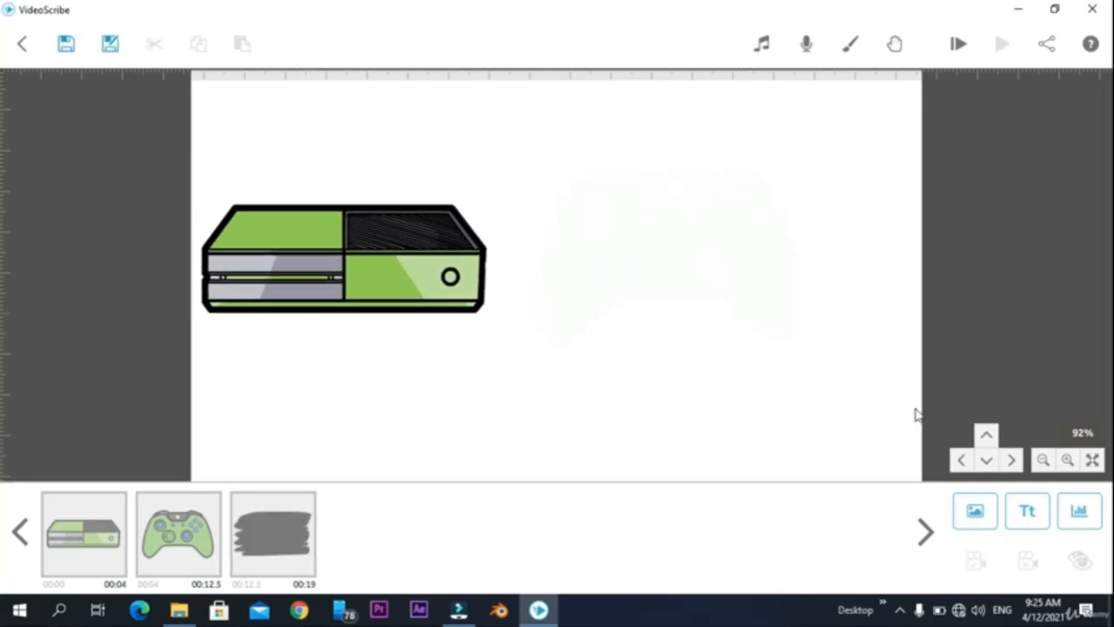
pyautogui.click(246, 561)
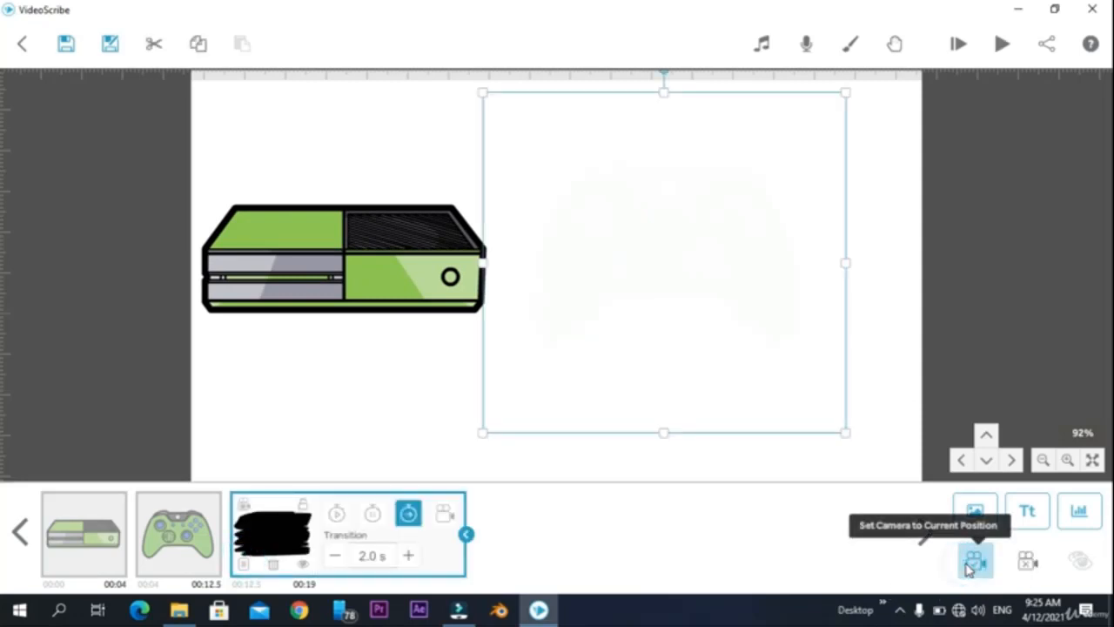
# Preview the scene from the controller element to check it fading out behind the white brush-stroke shape
pyautogui.click(170, 538)
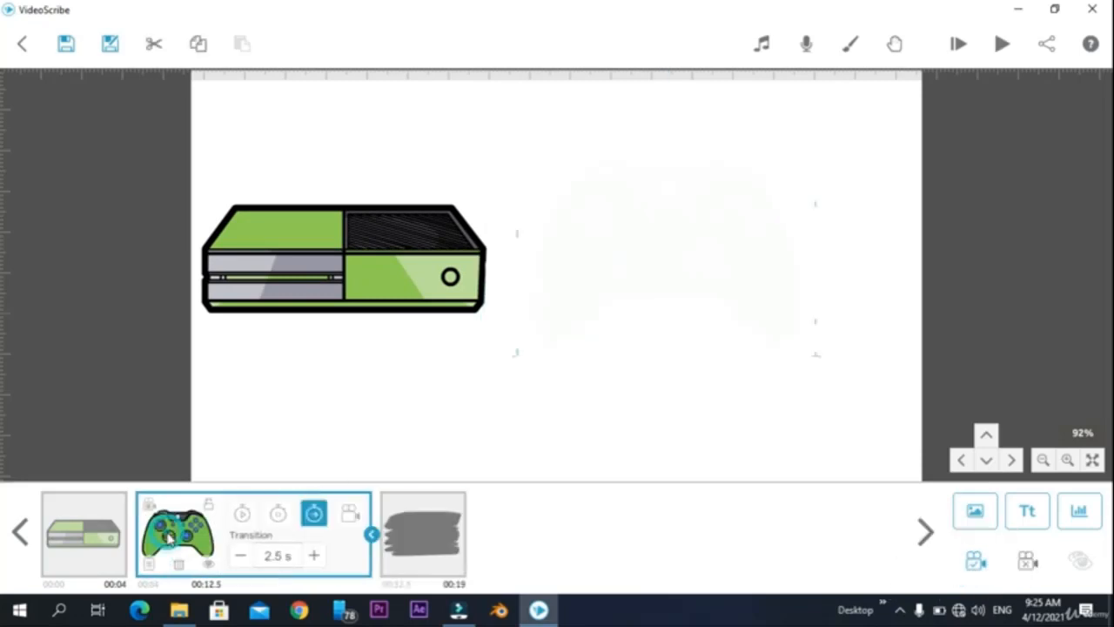
pyautogui.click(997, 44)
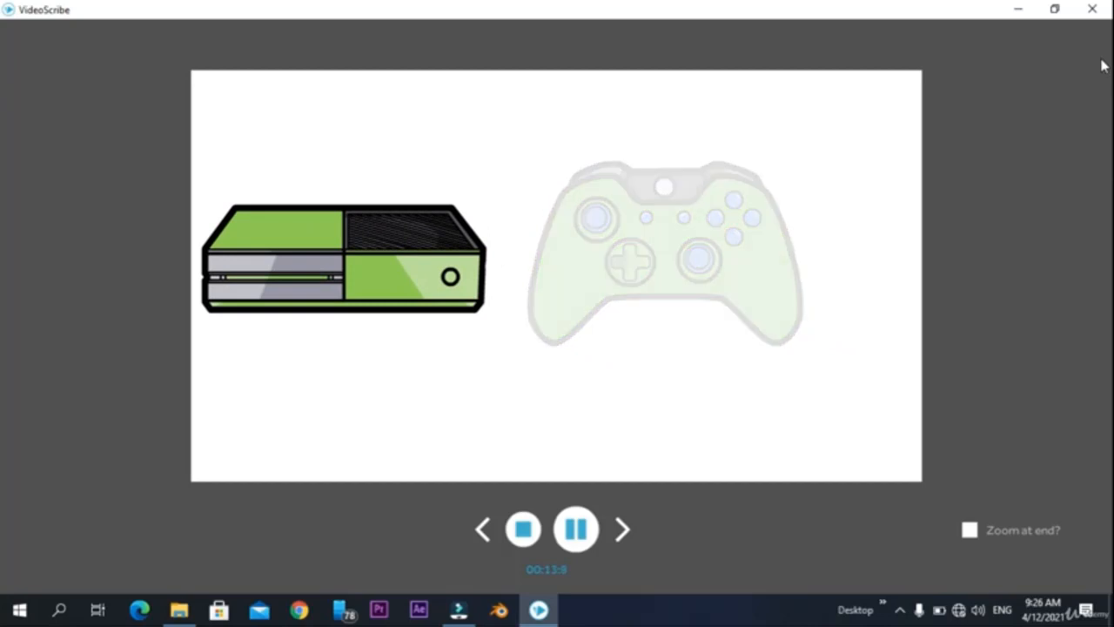
pyautogui.press('Escape')
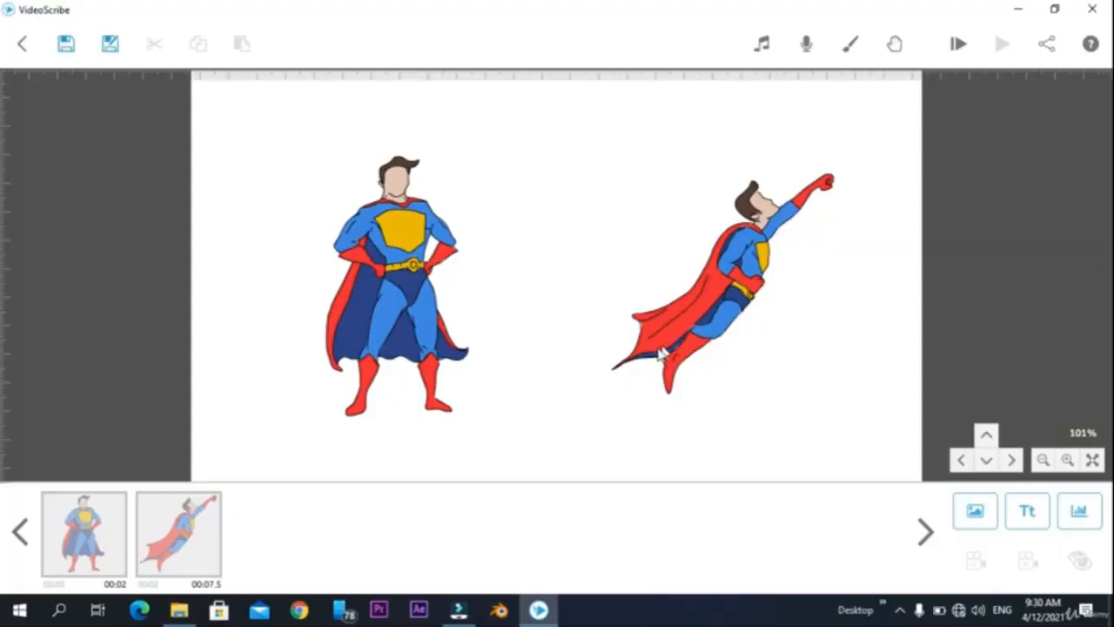
# Set the flying superhero's animation type to Morph, with the standing superhero as the image to morph from
pyautogui.click(429, 346)
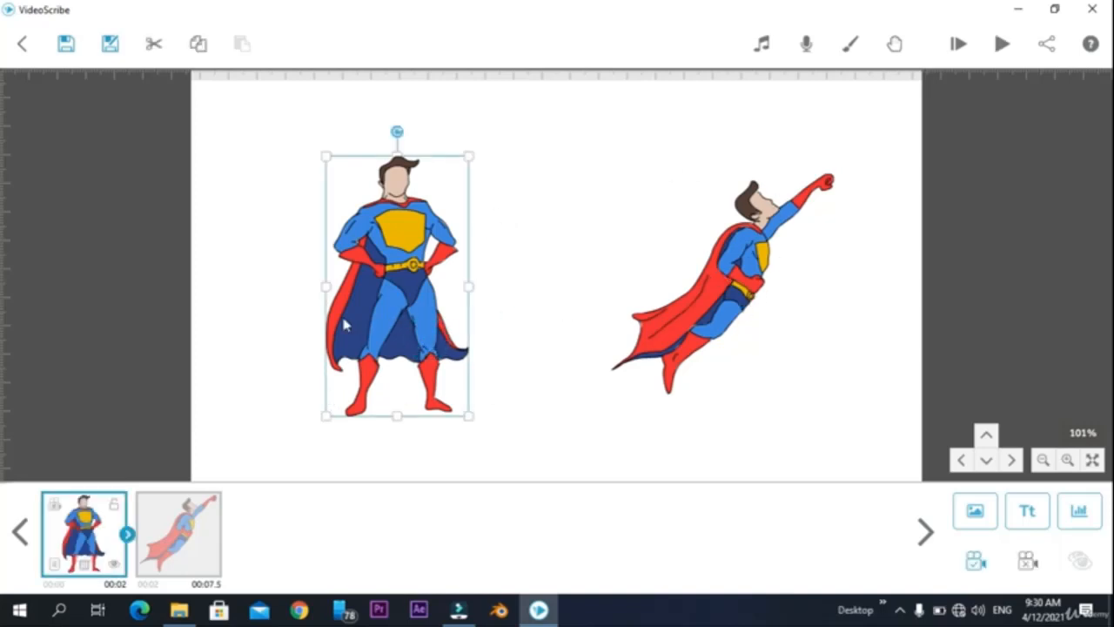
pyautogui.click(575, 344)
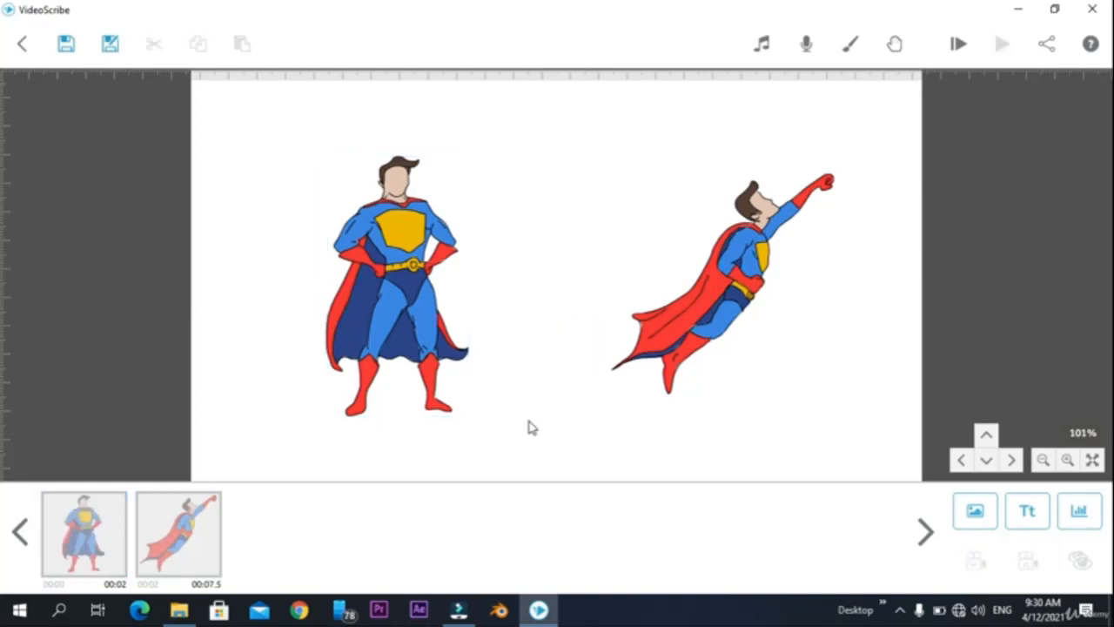
pyautogui.click(172, 556)
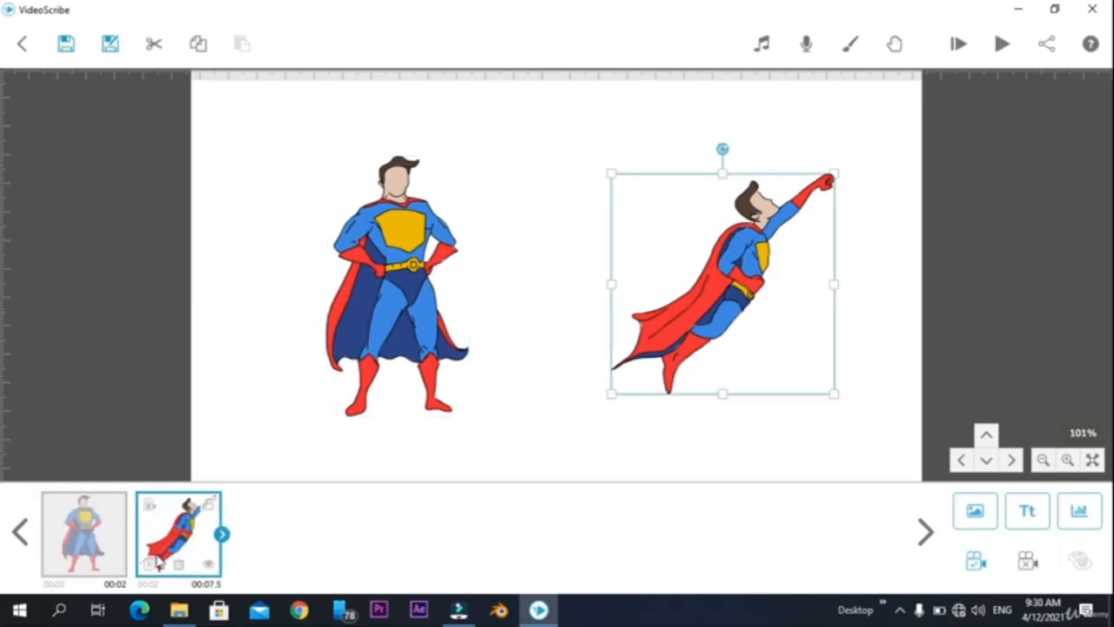
pyautogui.click(156, 563)
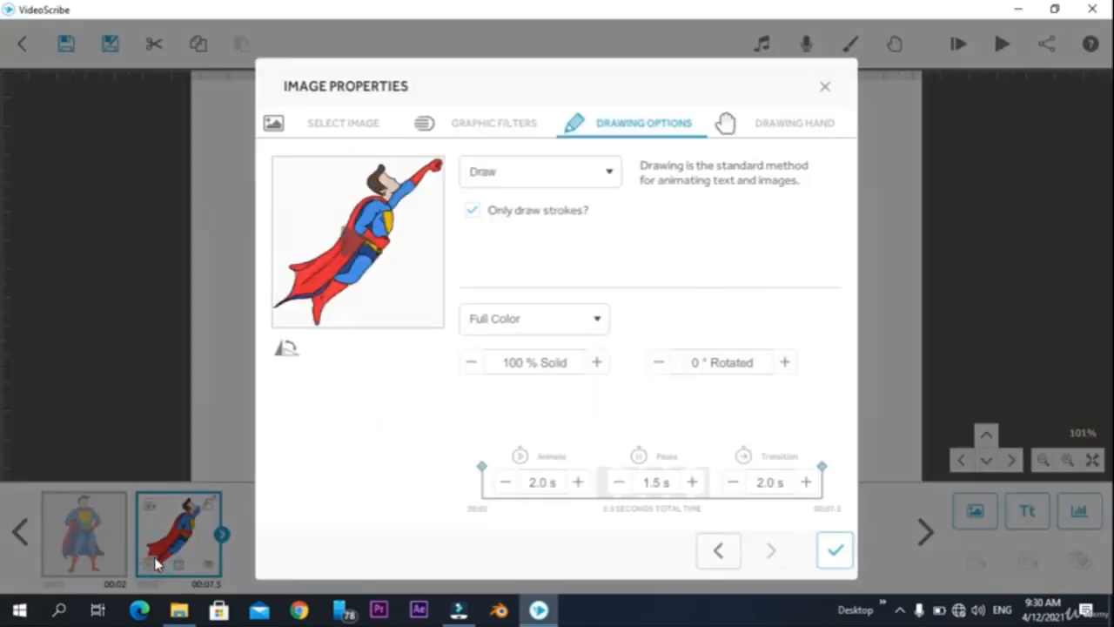
pyautogui.click(550, 178)
pyautogui.click(484, 299)
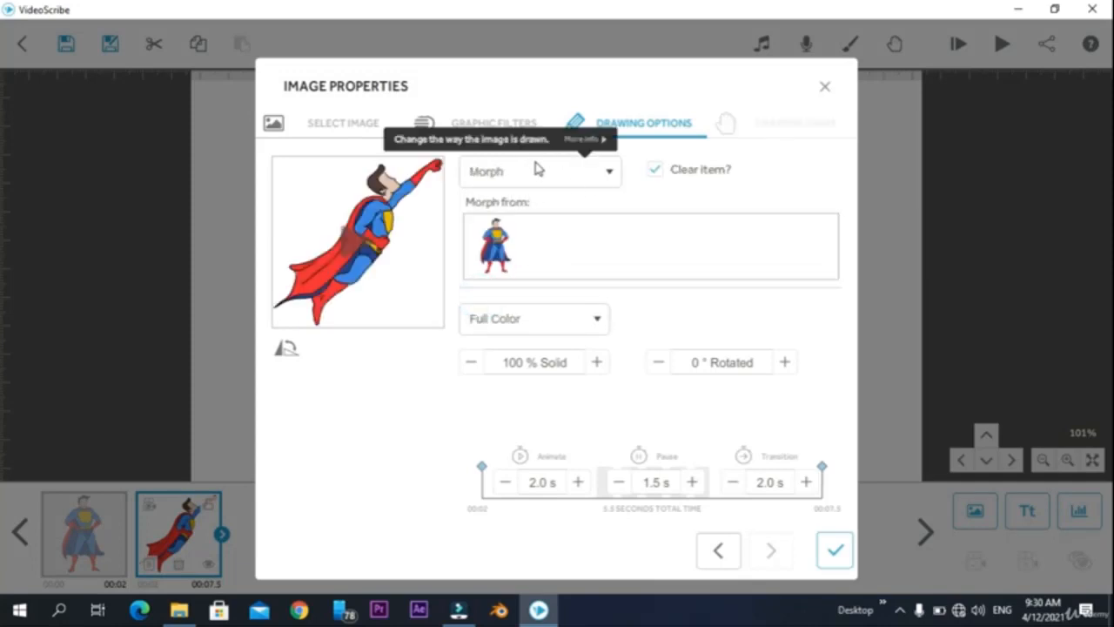
pyautogui.click(493, 253)
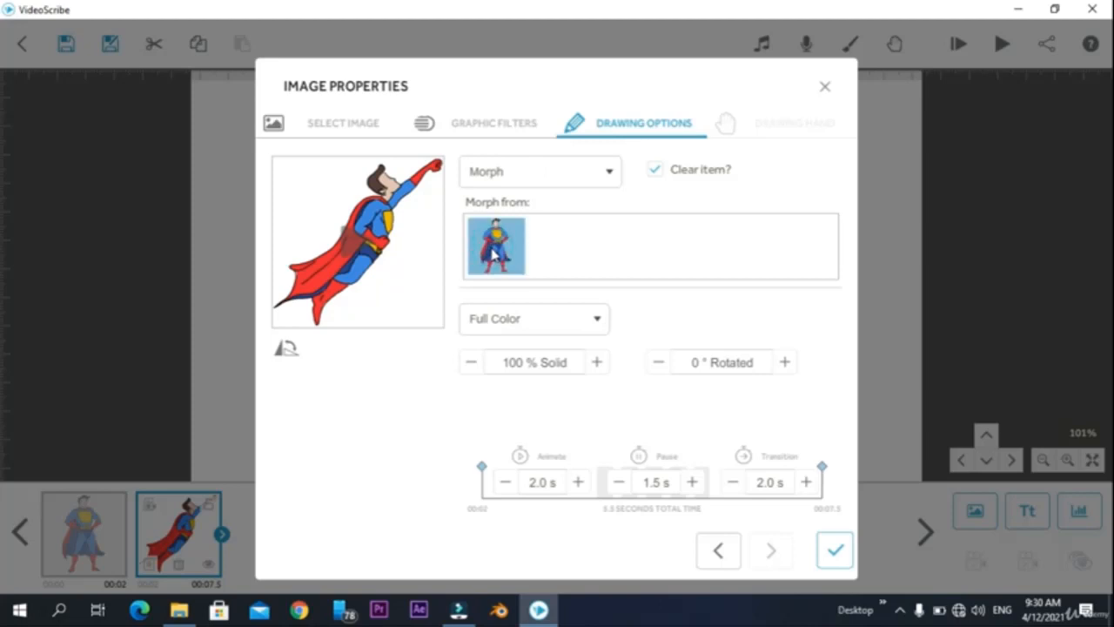
pyautogui.click(835, 550)
# Preview the scene from the start to check the standing superhero morphing into the flying one
pyautogui.click(61, 522)
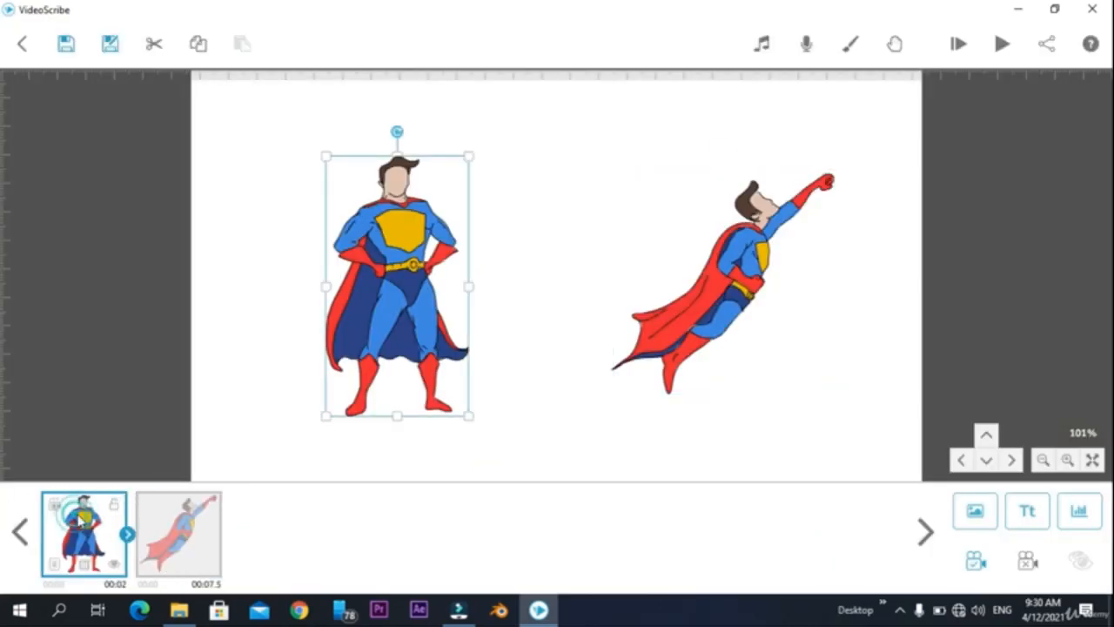
pyautogui.click(966, 45)
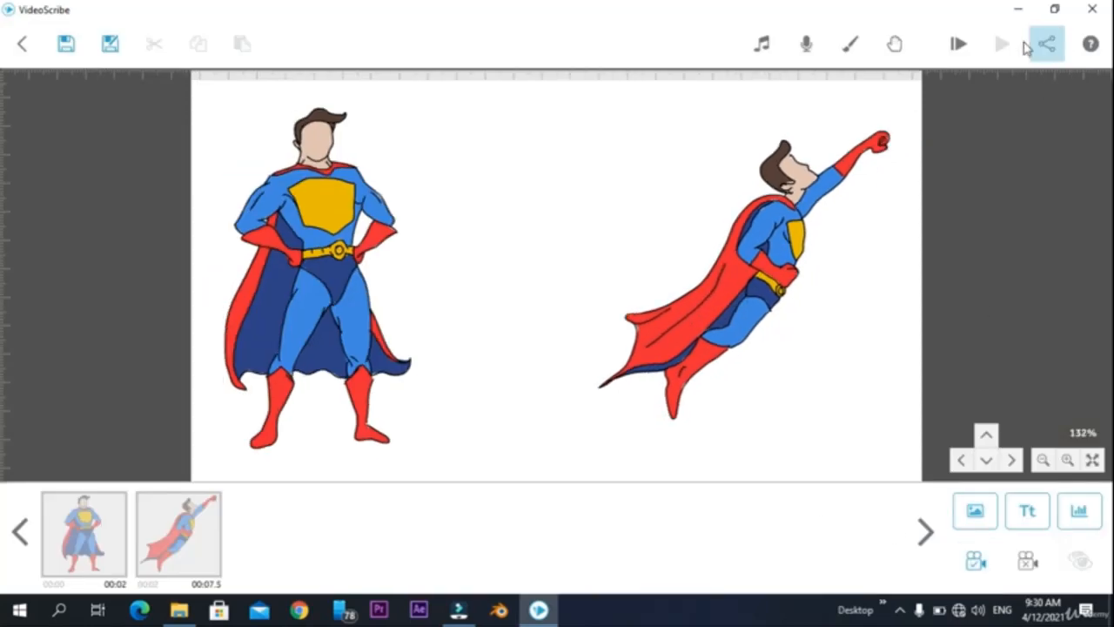
pyautogui.click(964, 44)
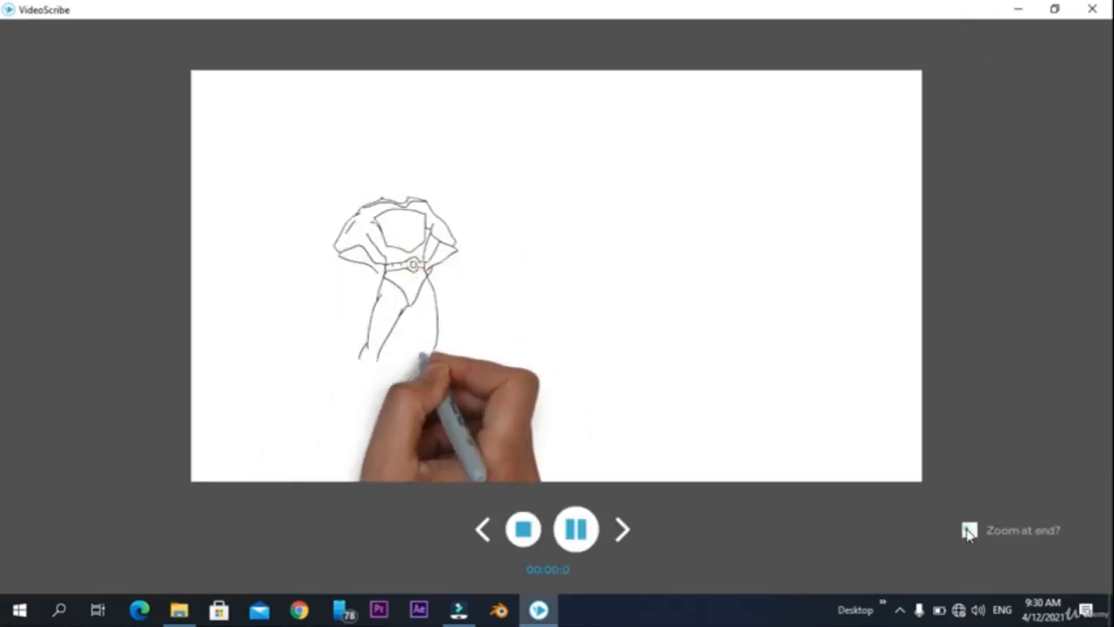
pyautogui.click(970, 530)
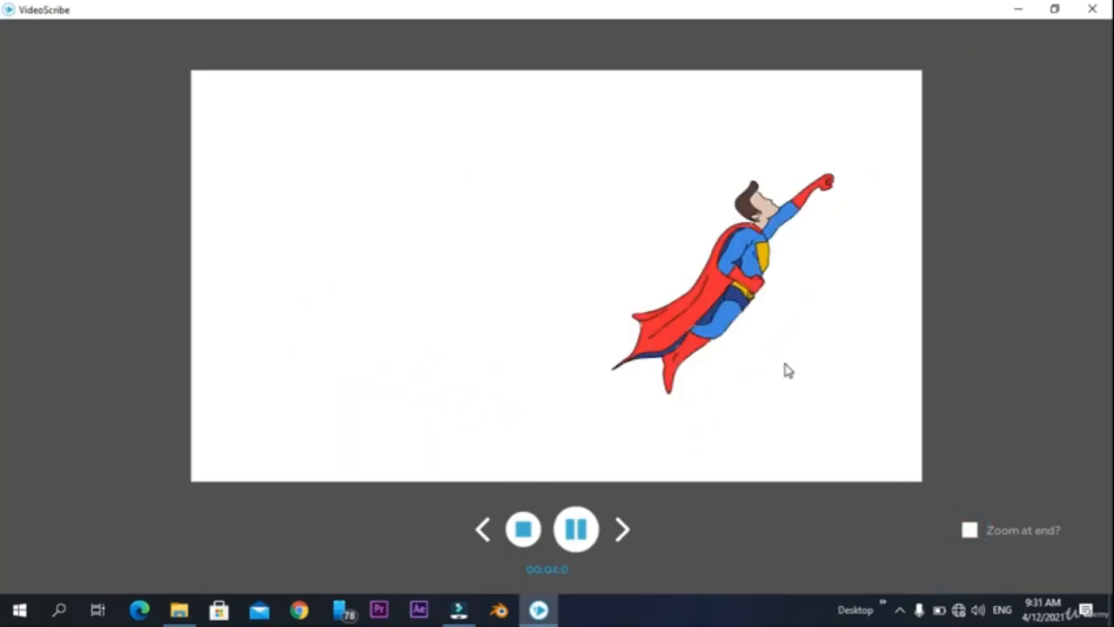
pyautogui.click(523, 531)
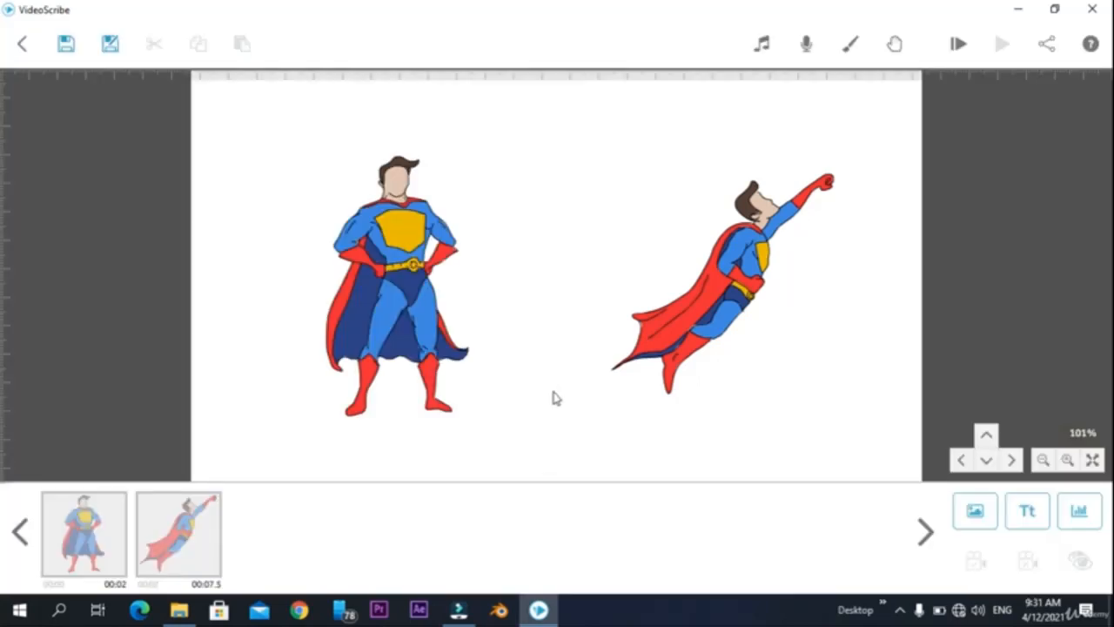
# Duplicate the flying superhero and place the copy on the empty canvas to the right of the original
pyautogui.moveTo(554, 392); pyautogui.dragTo(437, 370)
pyautogui.moveTo(835, 308); pyautogui.dragTo(748, 315)
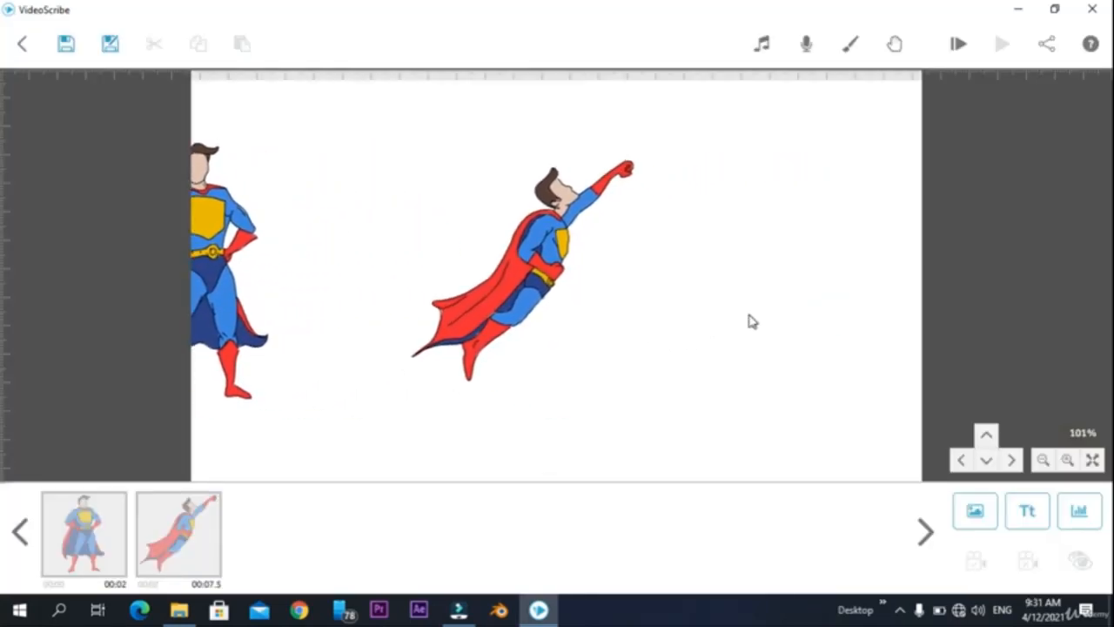
pyautogui.click(522, 277)
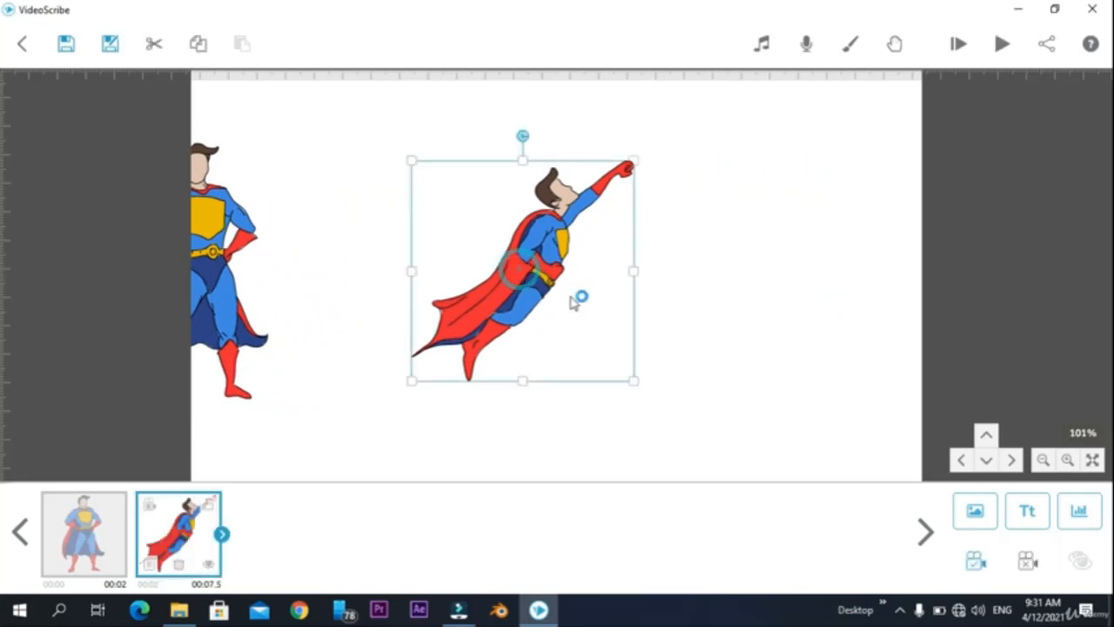
pyautogui.moveTo(795, 328); pyautogui.dragTo(619, 351)
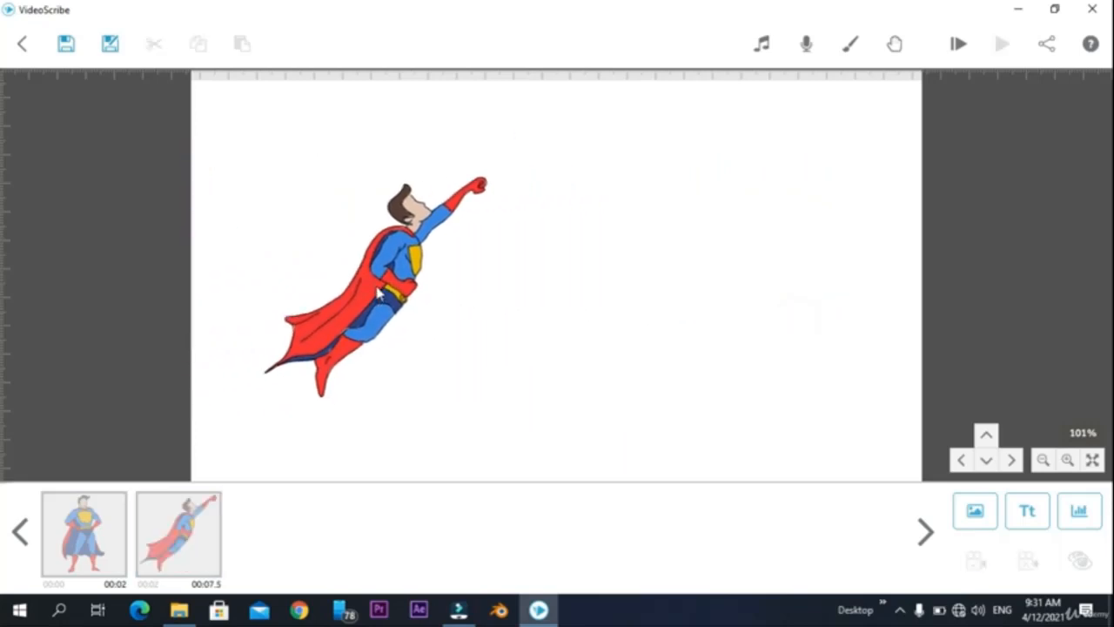
pyautogui.click(378, 295)
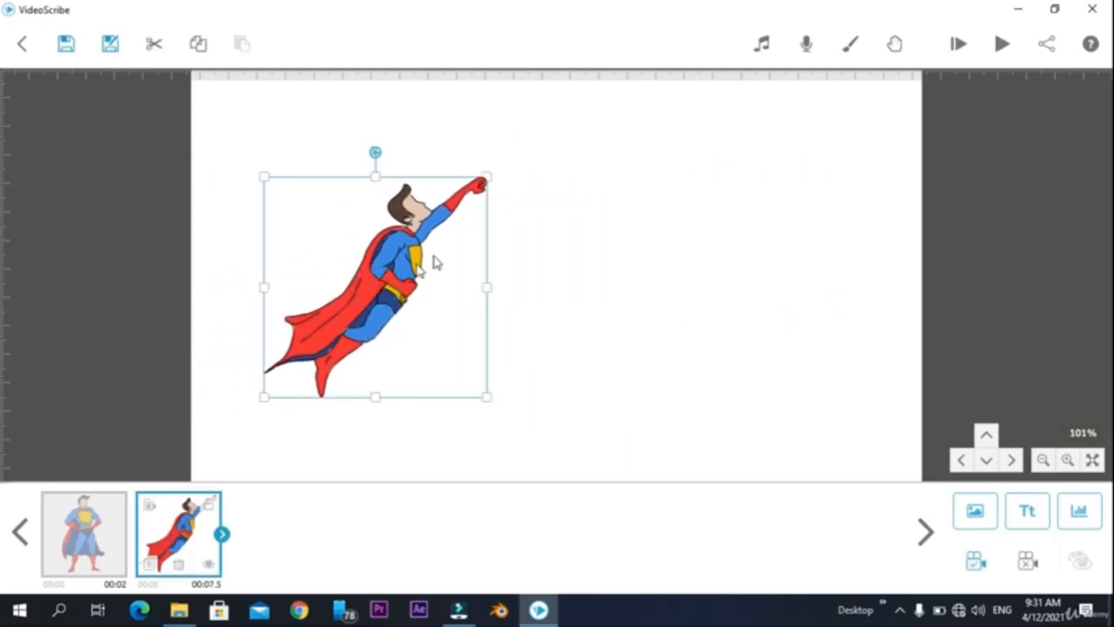
pyautogui.click(199, 44)
pyautogui.click(243, 44)
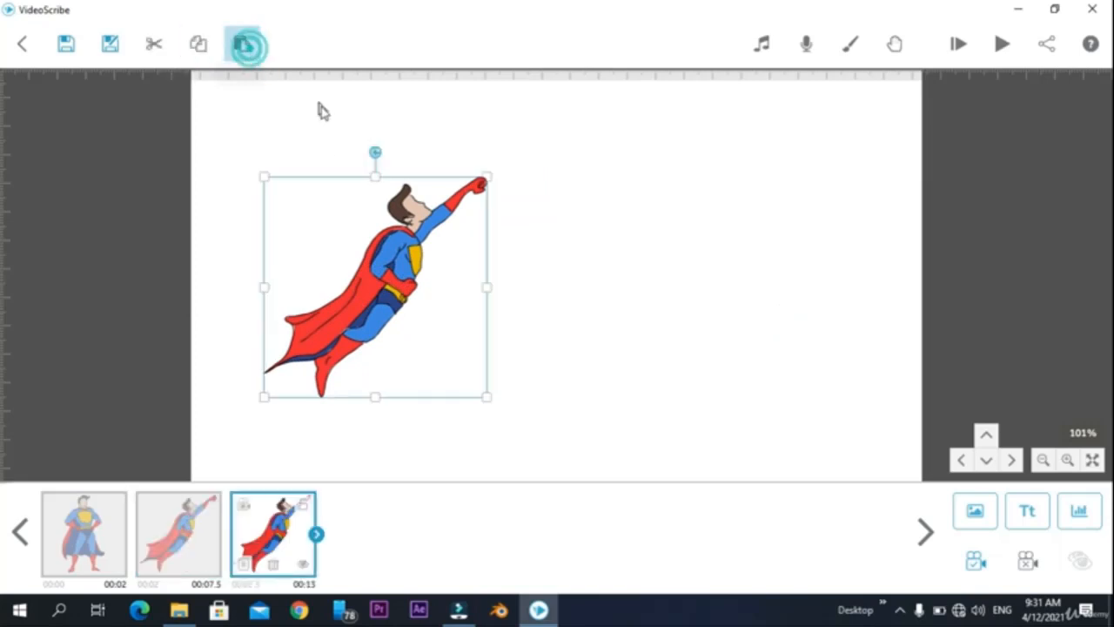
pyautogui.moveTo(386, 275); pyautogui.dragTo(726, 279)
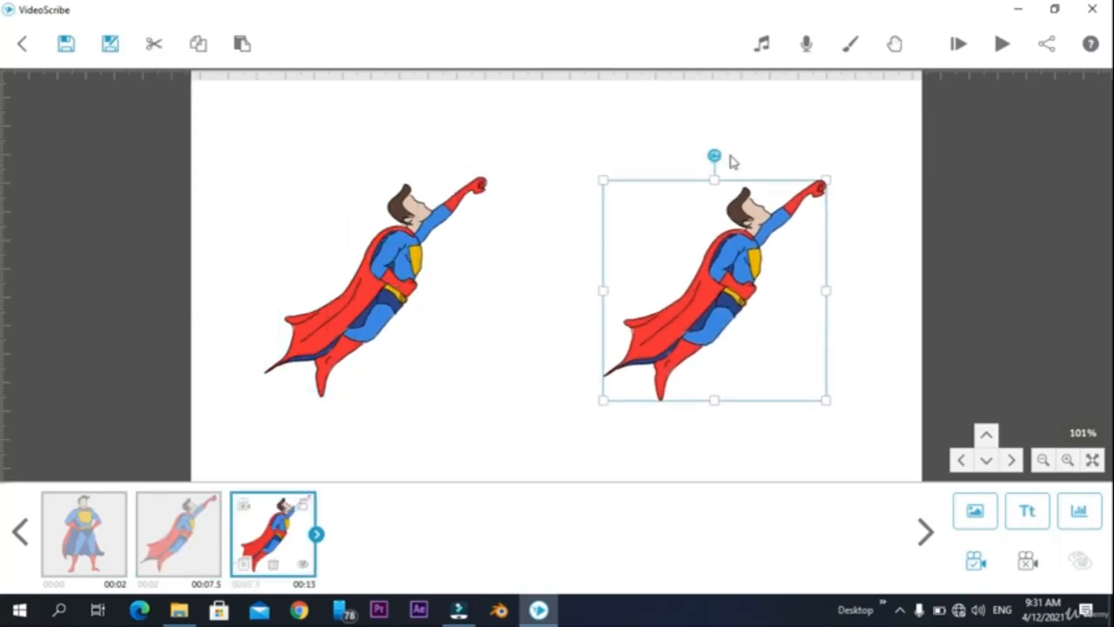
# Rotate the copied superhero about 48° clockwise into a horizontal flying pose and adjust its position beside the original
pyautogui.moveTo(713, 156); pyautogui.dragTo(818, 202)
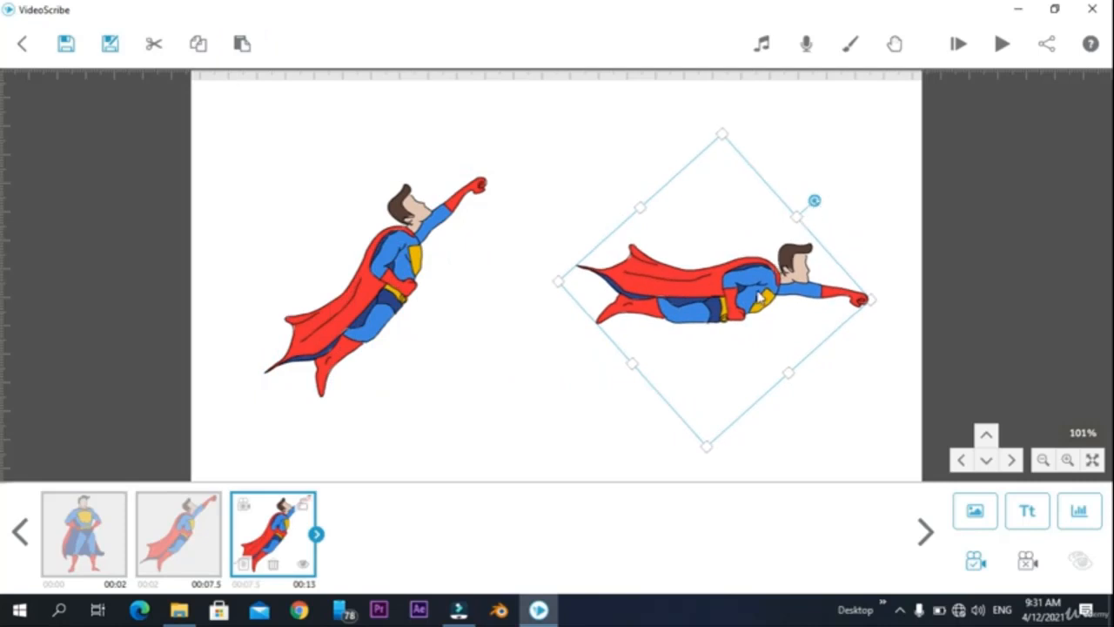
pyautogui.moveTo(759, 297); pyautogui.dragTo(792, 290)
pyautogui.click(497, 369)
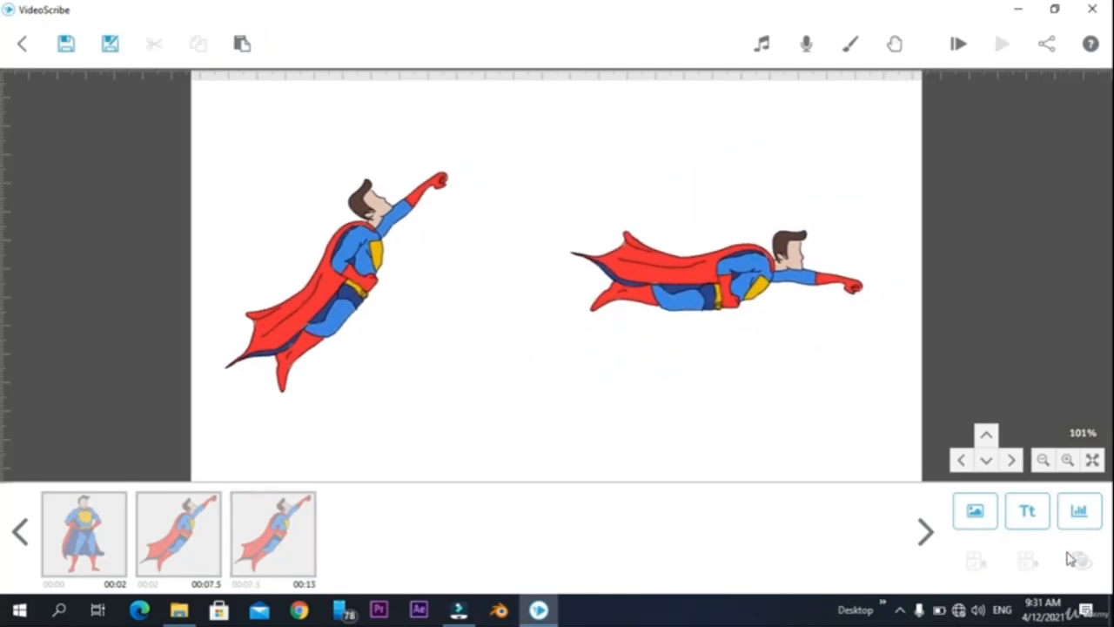
# Open the drawing options of the horizontal flying superhero and choose Morph as its animation type
pyautogui.click(766, 278)
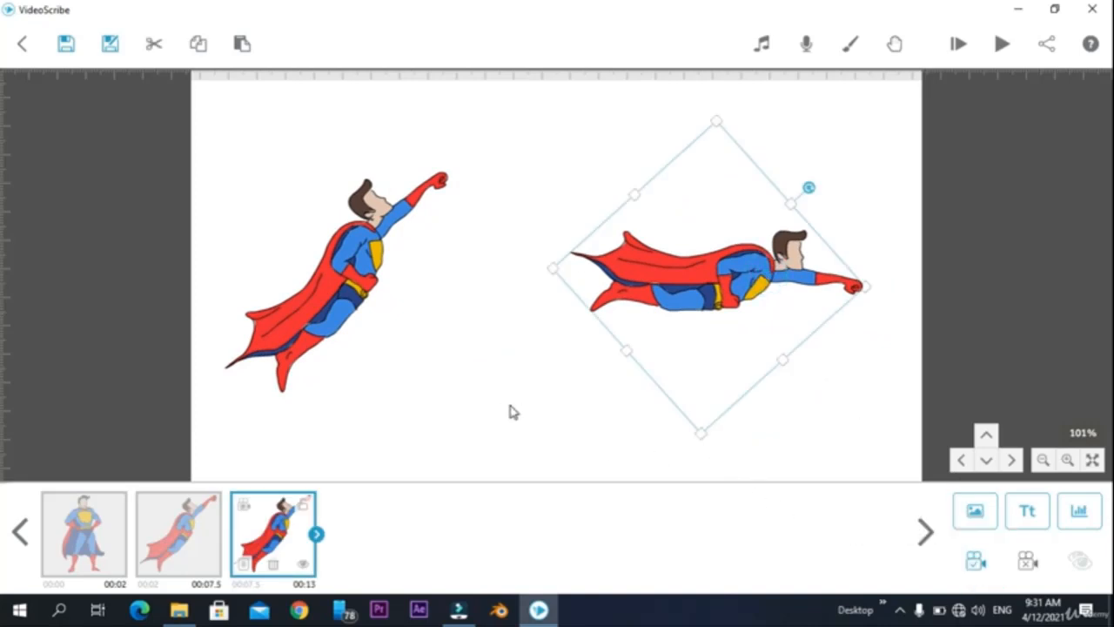
pyautogui.click(242, 565)
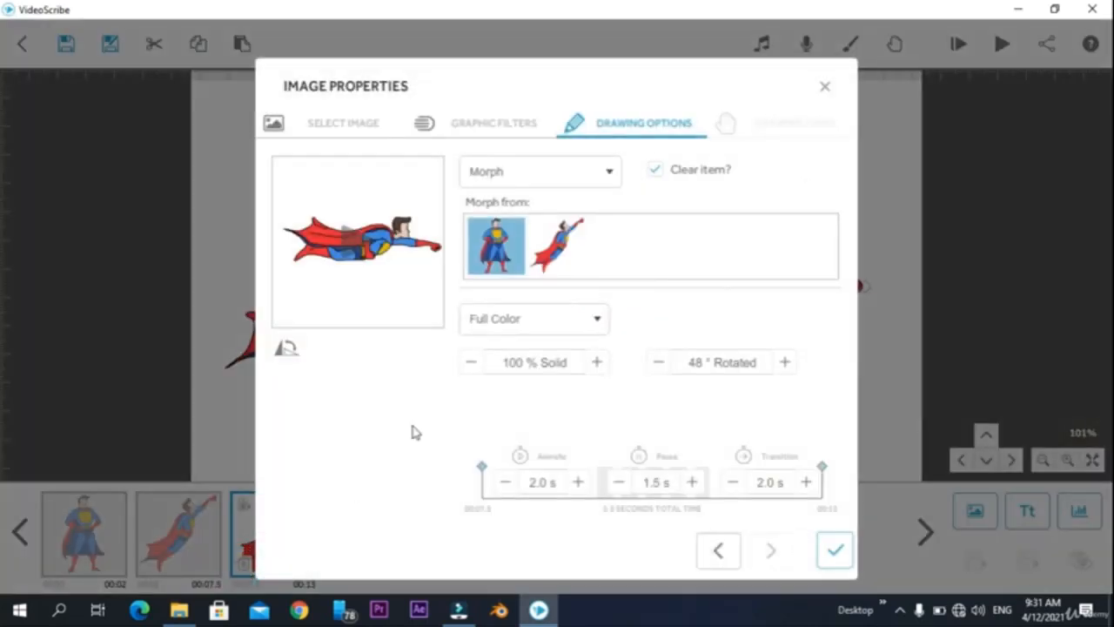
pyautogui.click(572, 177)
pyautogui.click(488, 298)
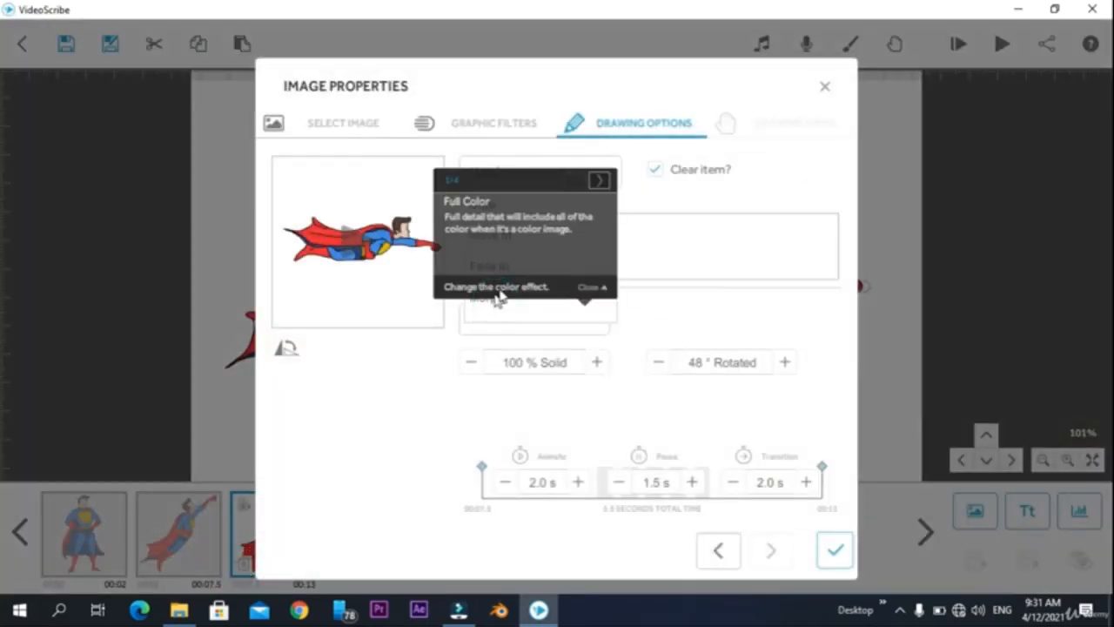
pyautogui.click(602, 180)
pyautogui.click(663, 188)
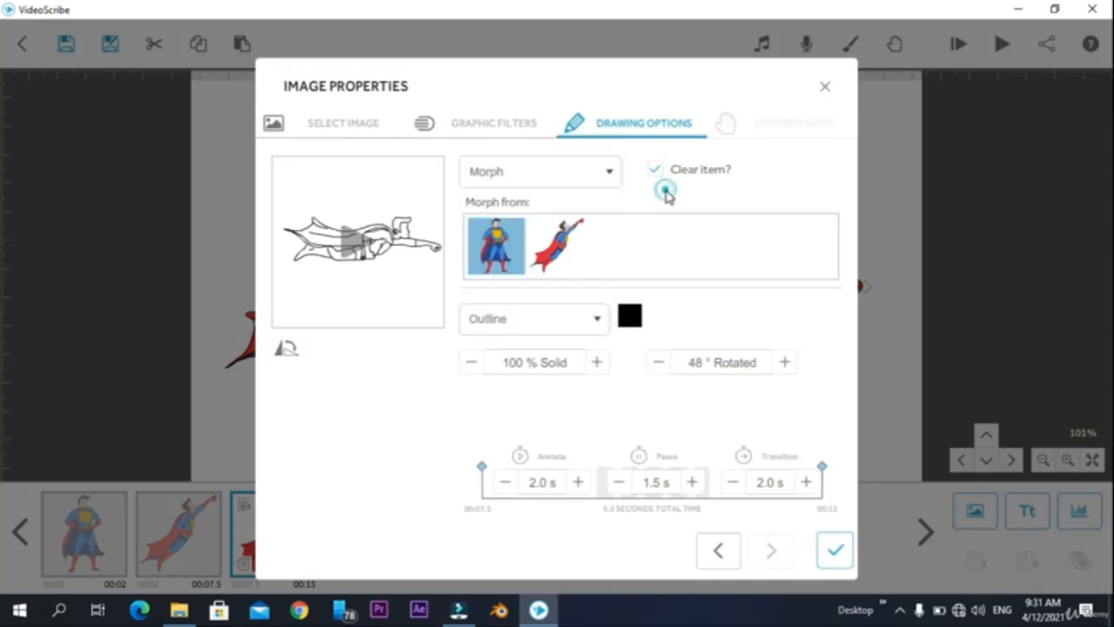
pyautogui.click(597, 318)
pyautogui.click(486, 349)
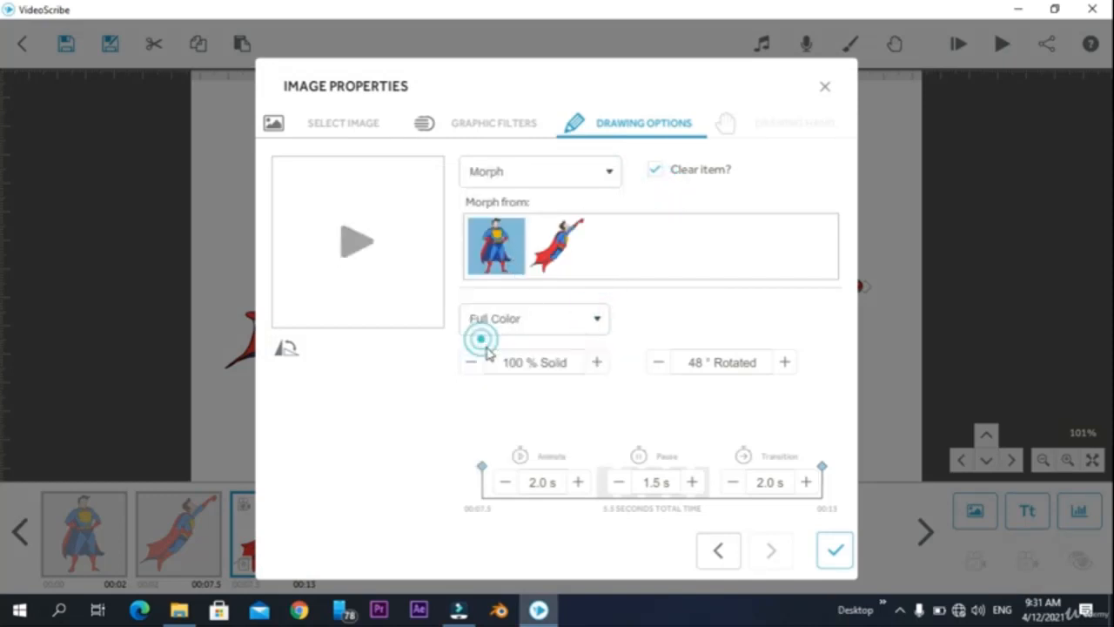
# Apply the diagonally flying superhero as the image to morph from, and preview the scene starting at that diagonal pose
pyautogui.click(562, 250)
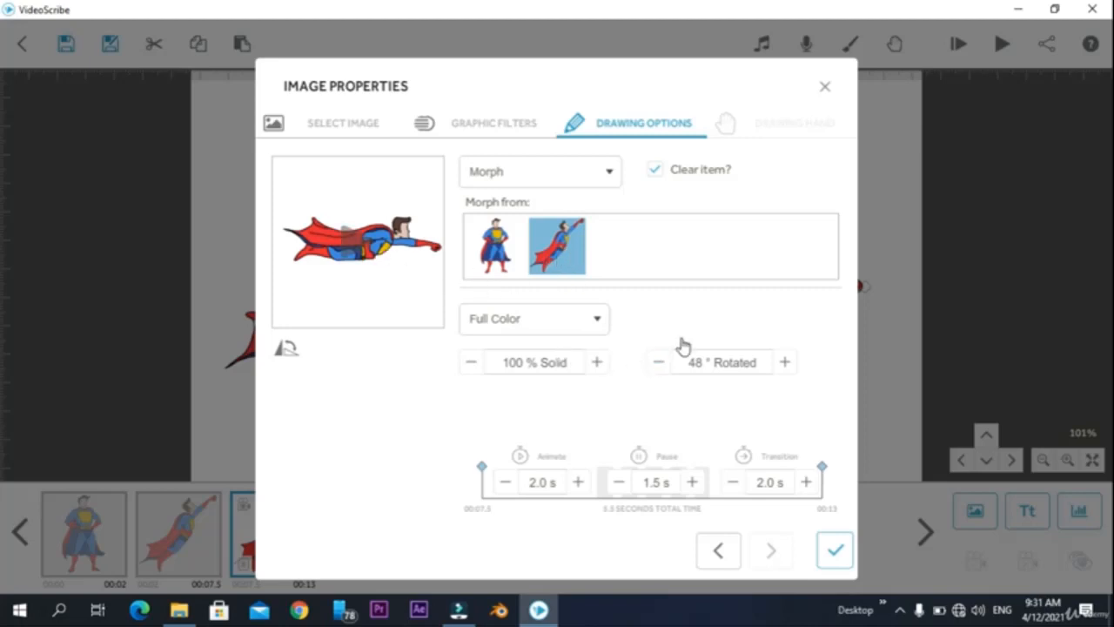
pyautogui.click(835, 550)
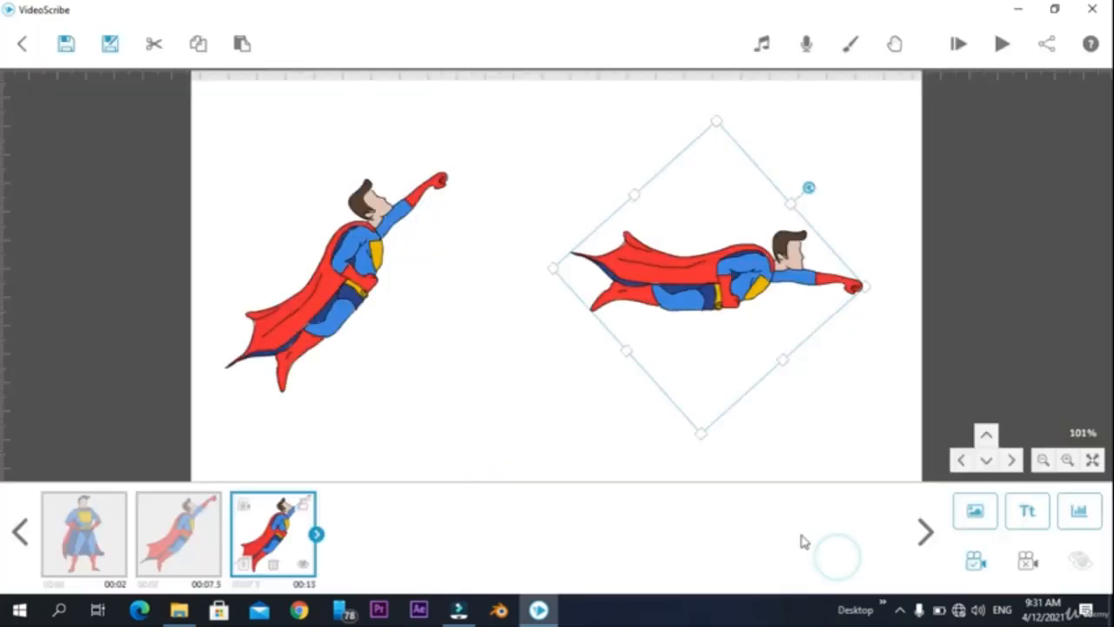
pyautogui.click(197, 537)
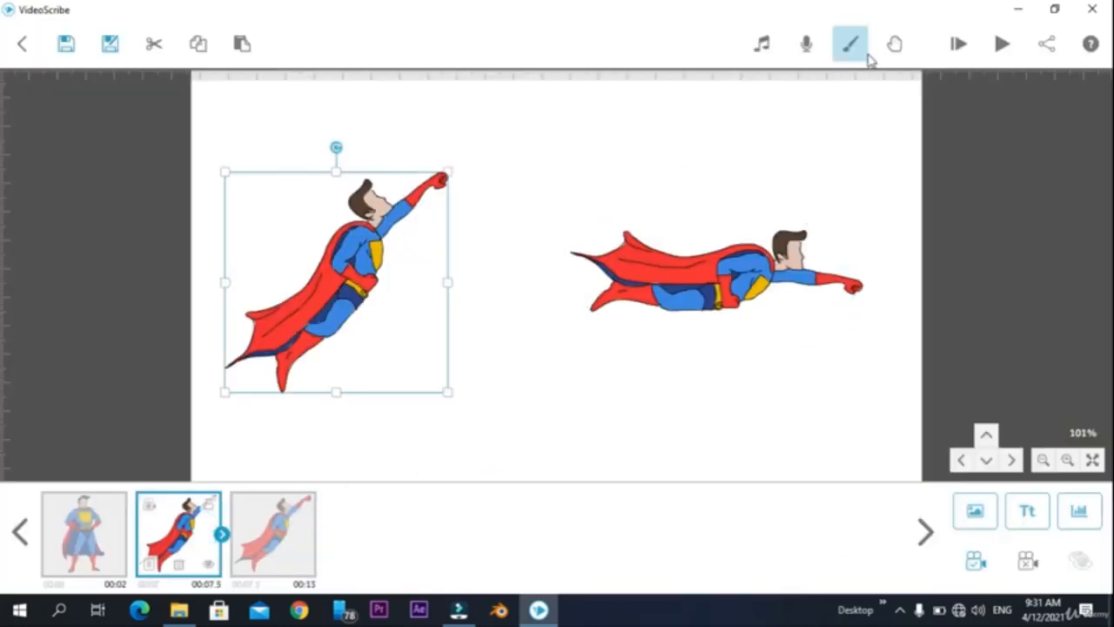
pyautogui.click(1003, 46)
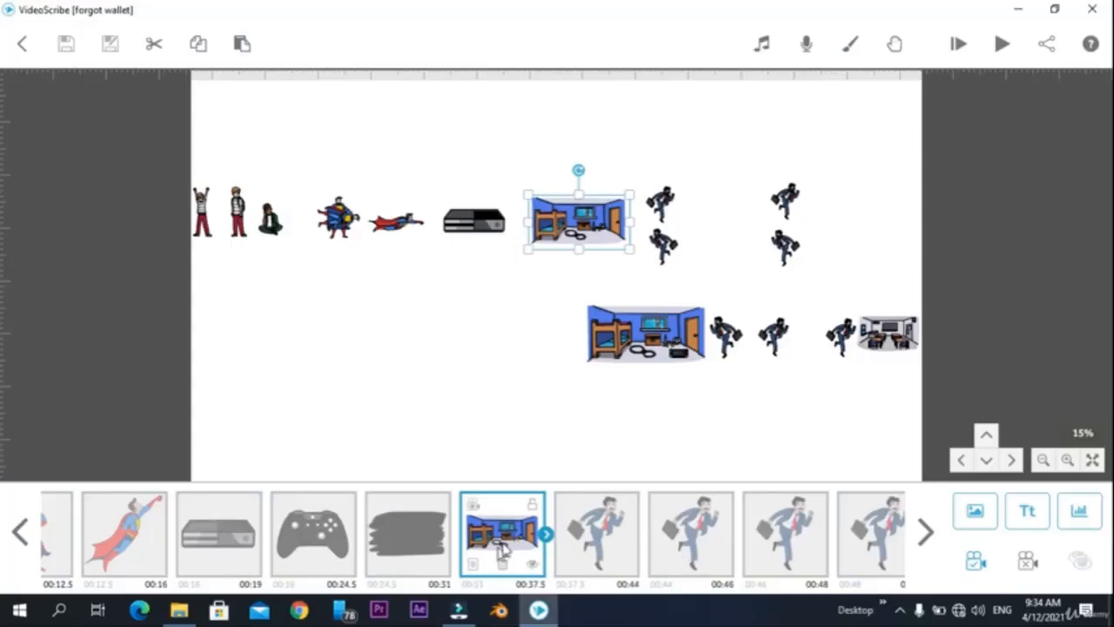
# Preview the forgot wallet scribe from the bedroom image, and leave it to create a new blank scribe
pyautogui.click(1014, 47)
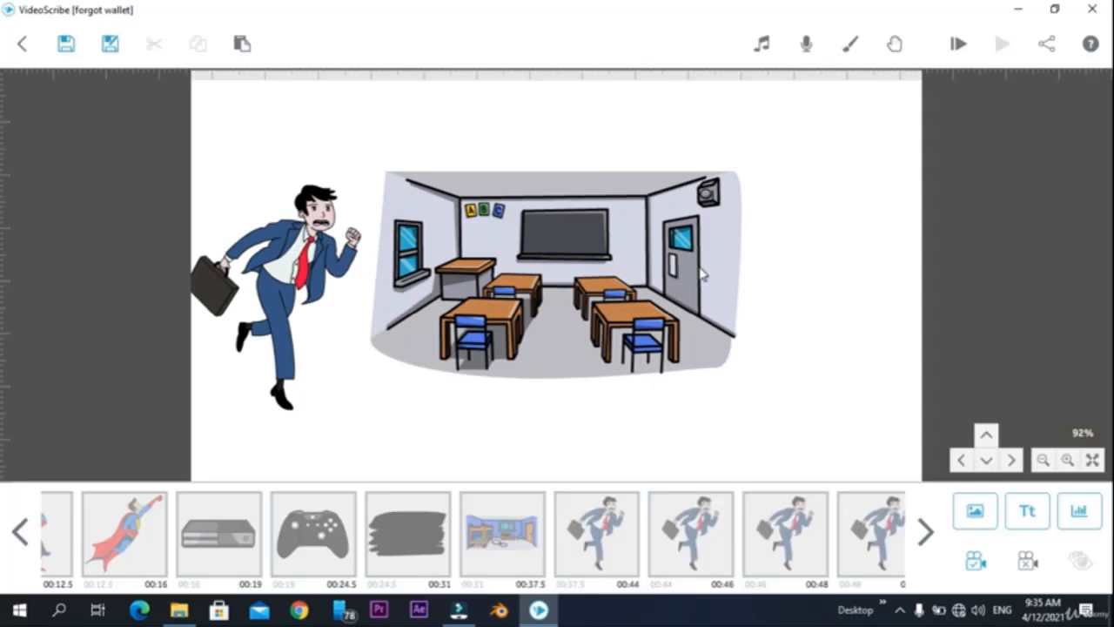
pyautogui.click(23, 44)
pyautogui.click(687, 351)
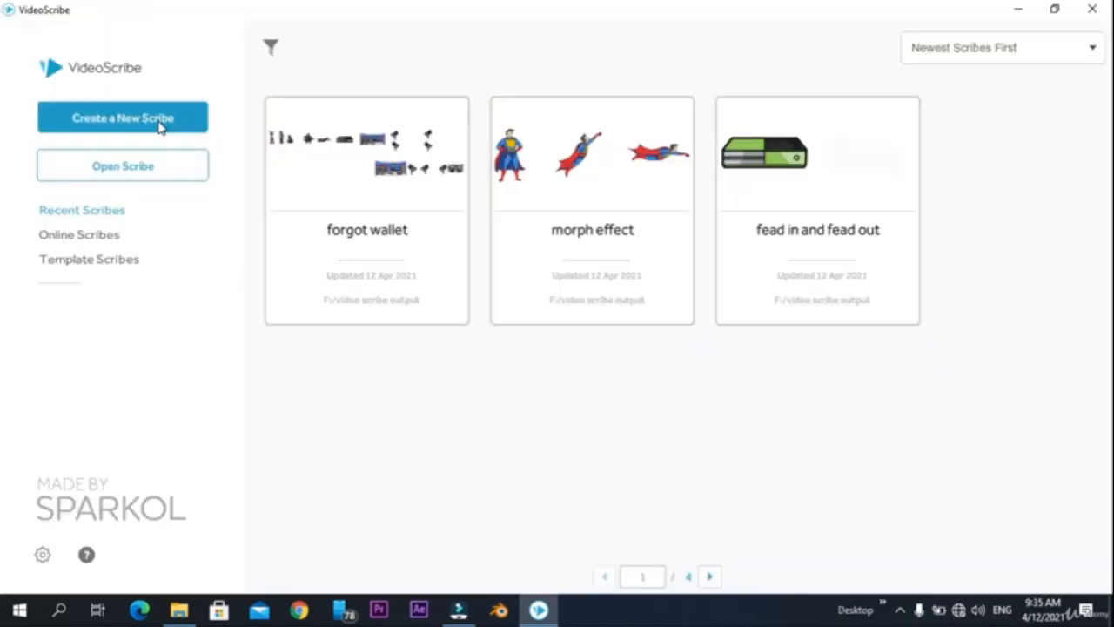
pyautogui.click(159, 120)
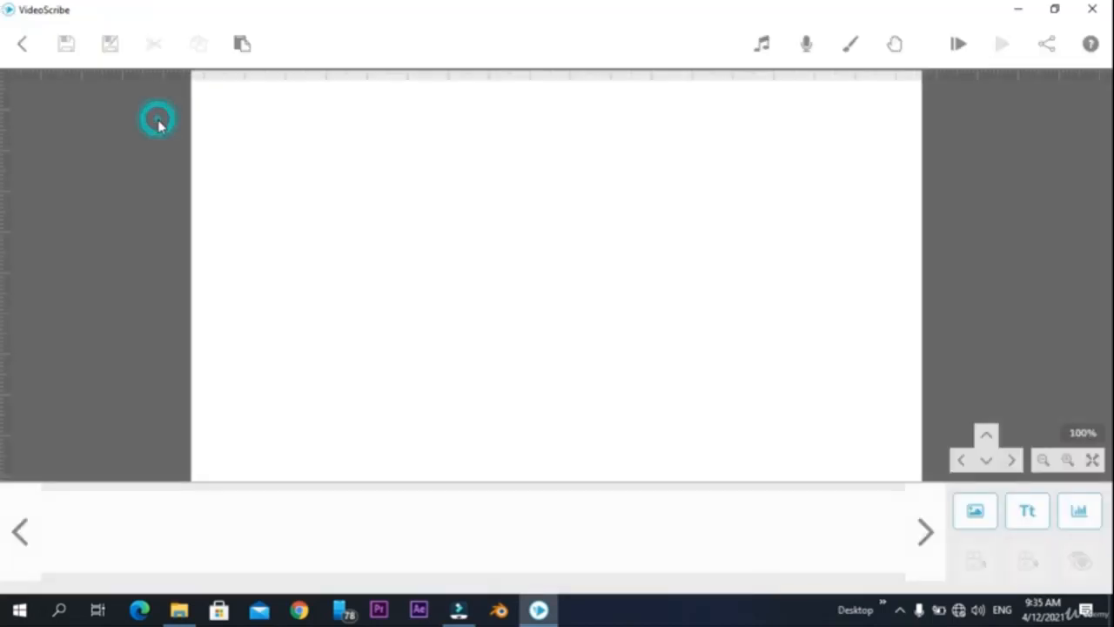
# Add the recently used blue bedroom image and enlarge it to cover most of the canvas
pyautogui.click(976, 526)
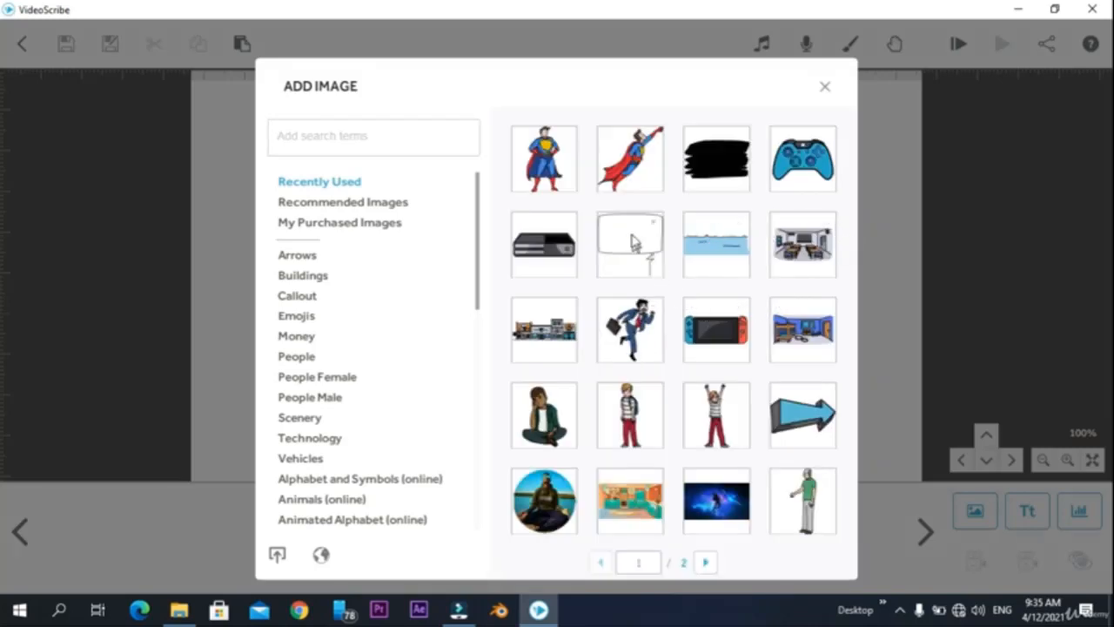
pyautogui.click(802, 338)
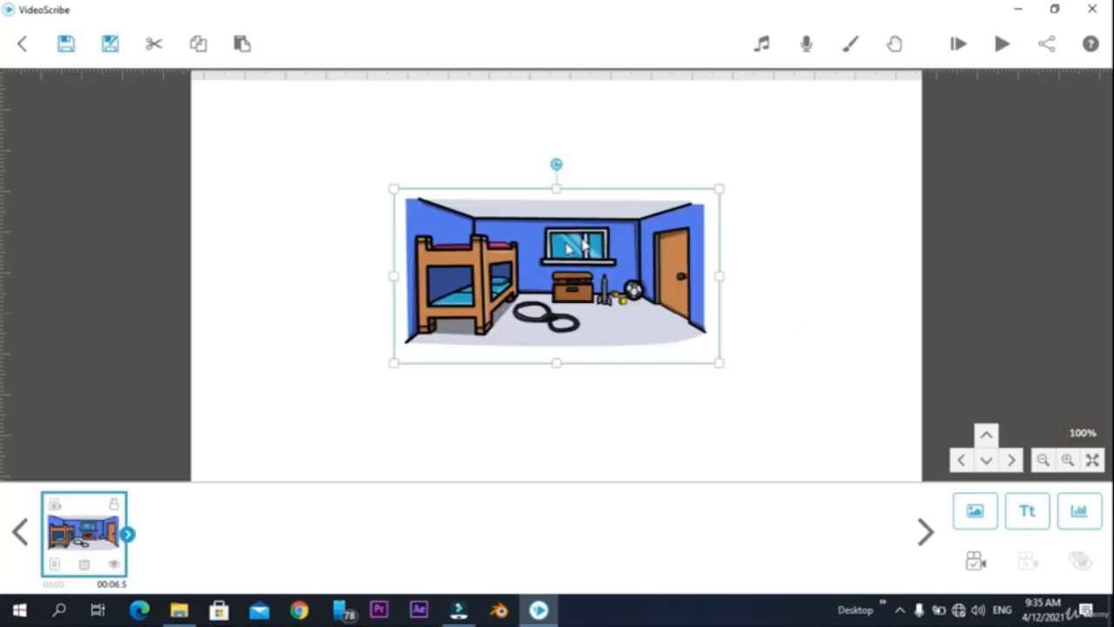
pyautogui.moveTo(719, 366); pyautogui.dragTo(687, 372)
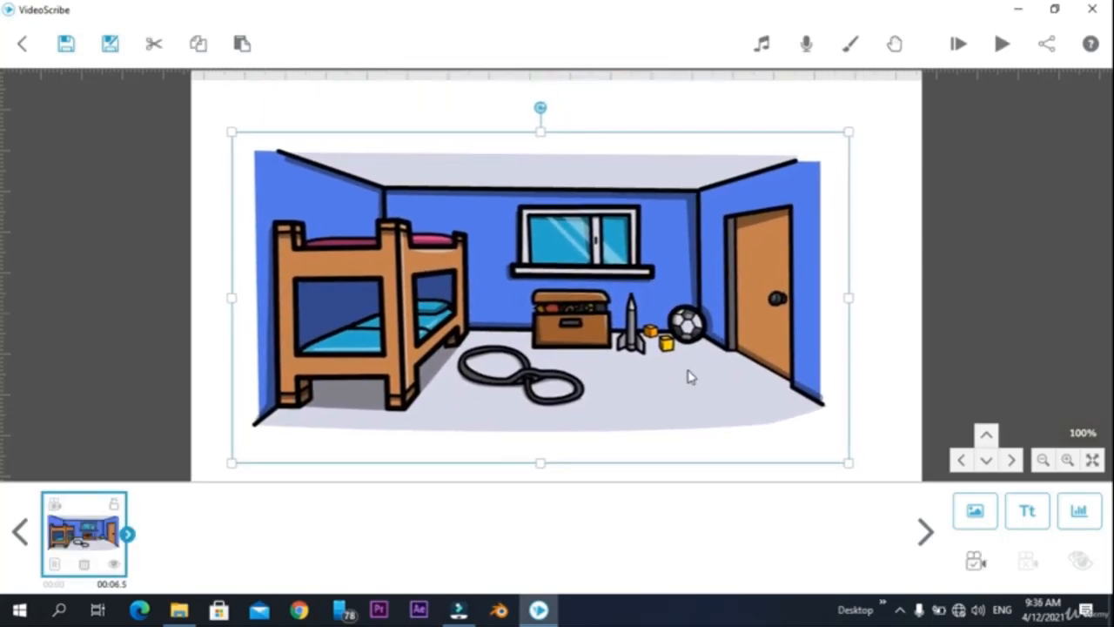
# Add the running businessman image, scale him down and place him in the bedroom just in front of the door
pyautogui.click(975, 513)
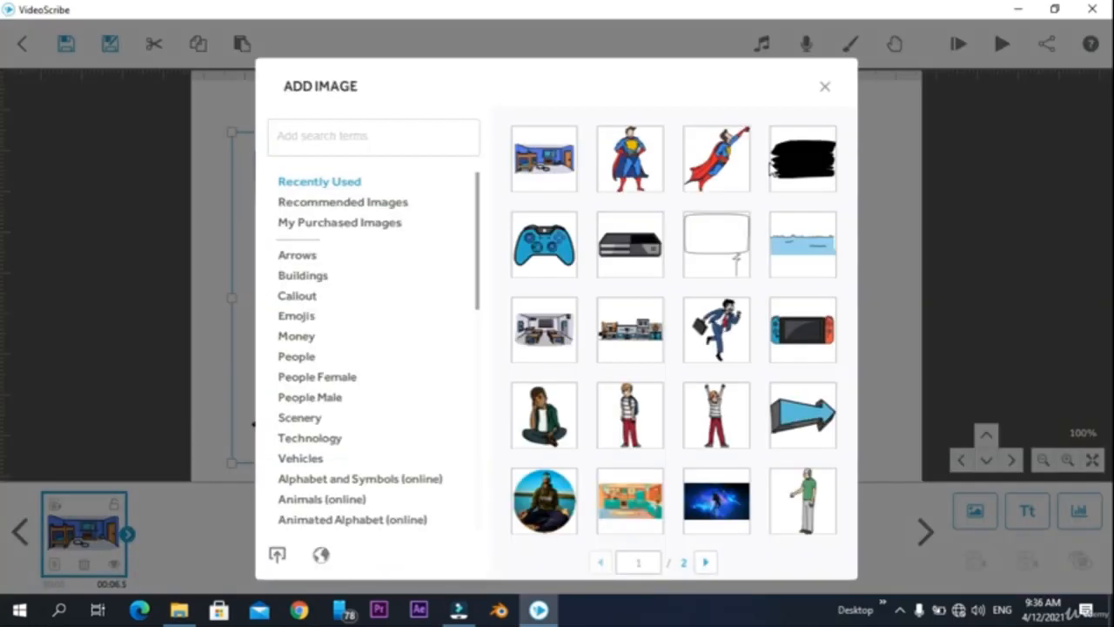
pyautogui.click(716, 329)
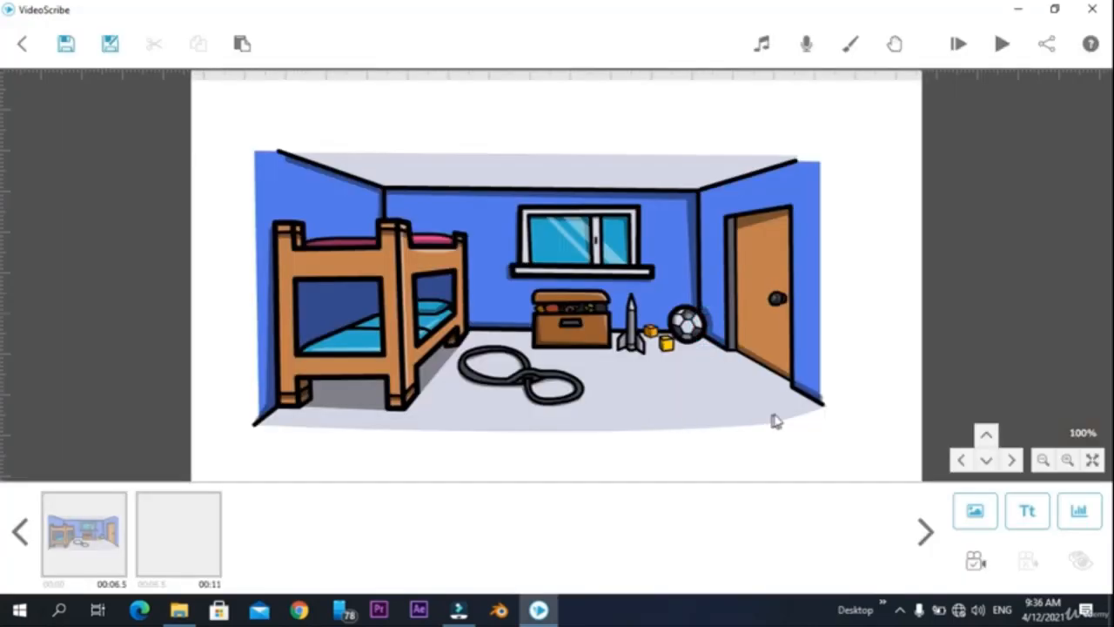
pyautogui.moveTo(684, 112); pyautogui.dragTo(639, 201)
pyautogui.moveTo(579, 265); pyautogui.dragTo(708, 304)
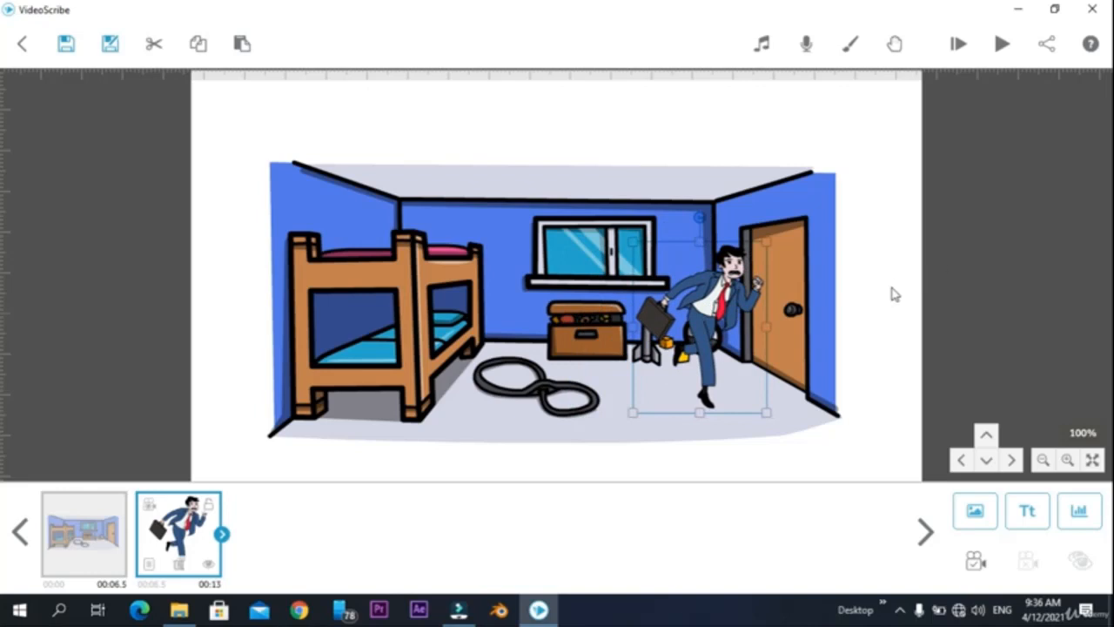
pyautogui.click(883, 310)
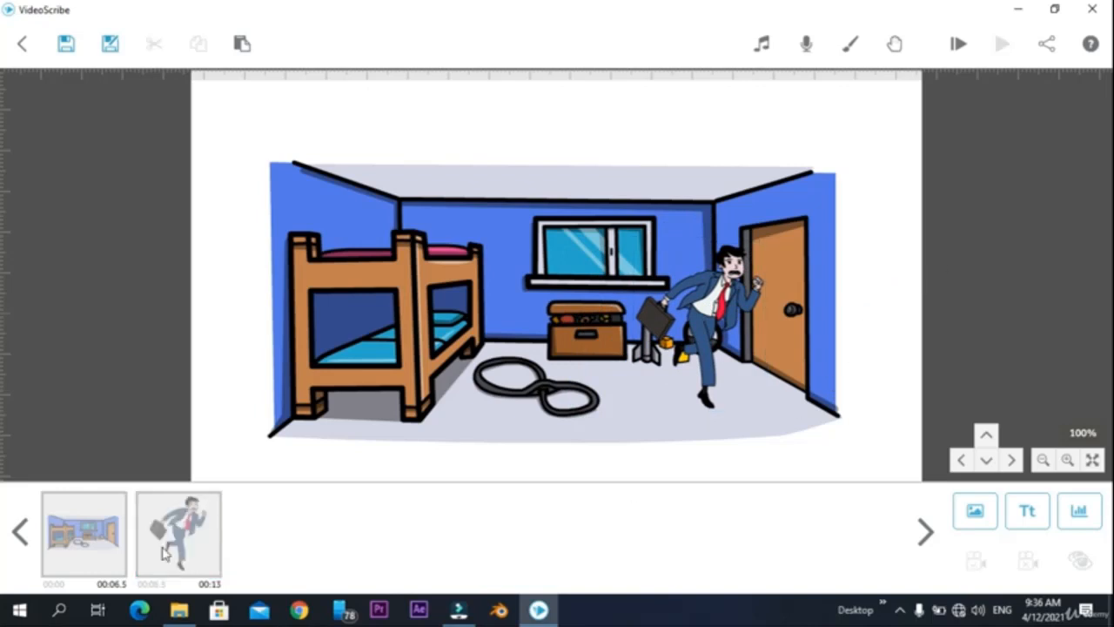
# Set the camera to the current position for both the bedroom and the businessman
pyautogui.click(90, 541)
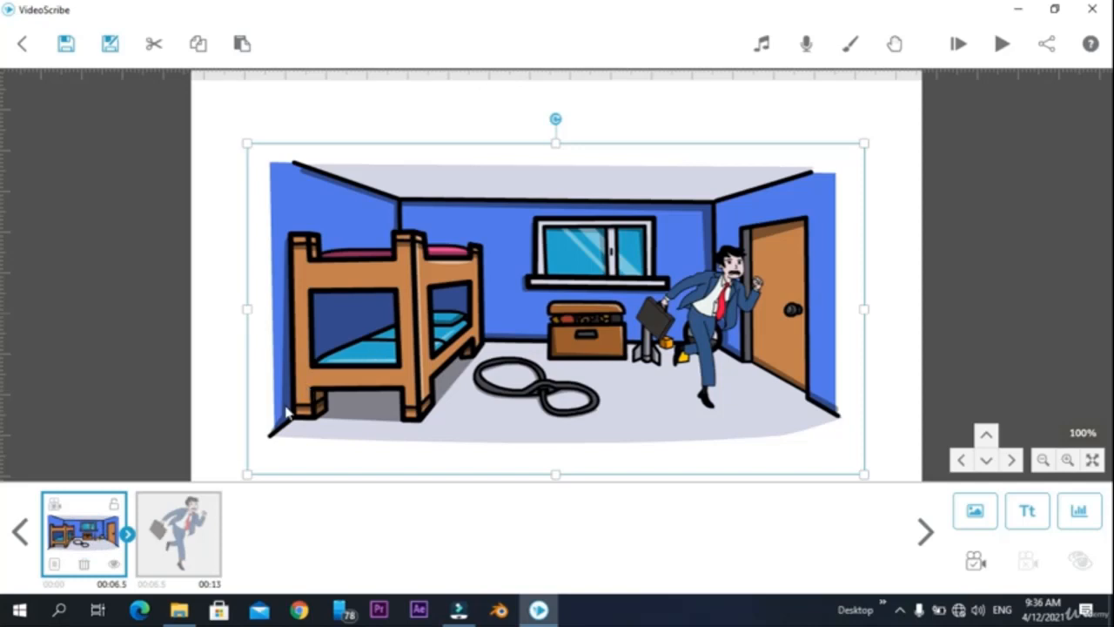
pyautogui.click(168, 529)
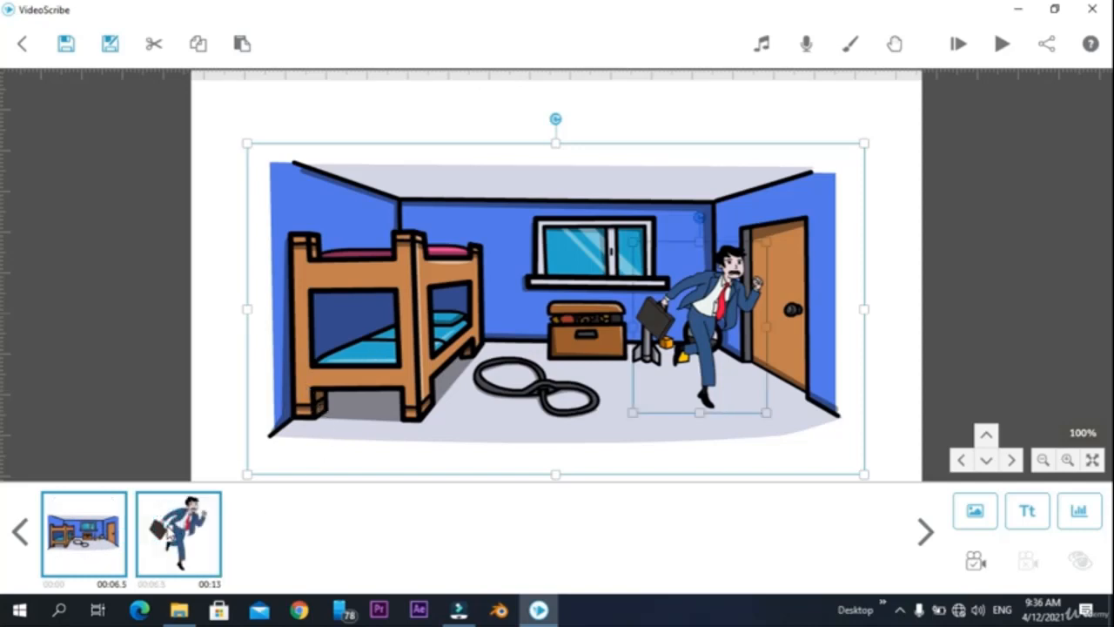
pyautogui.click(982, 567)
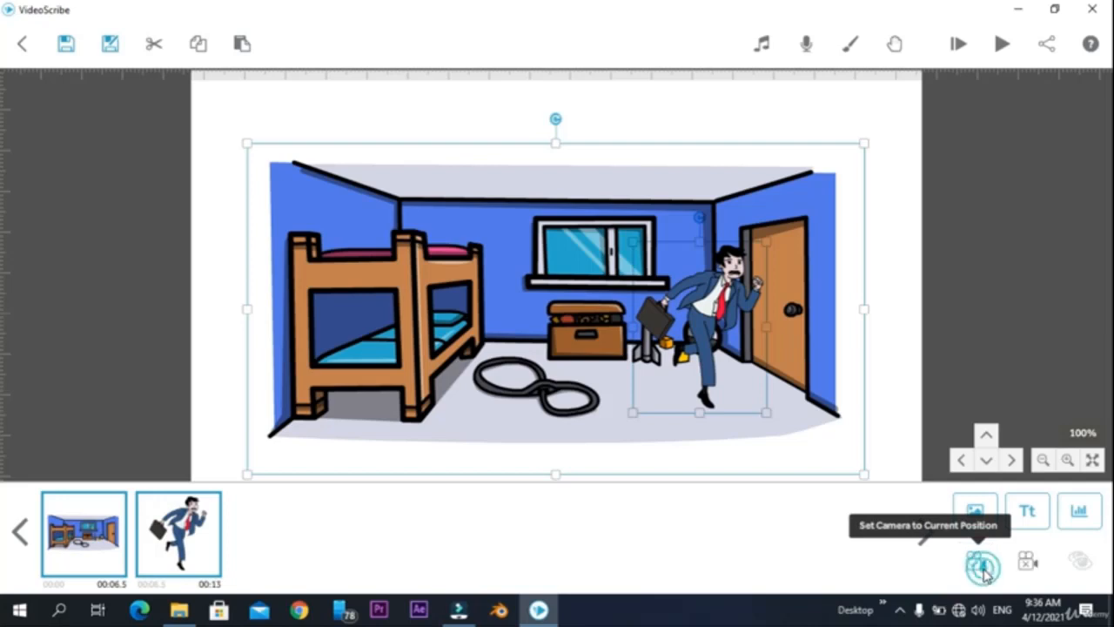
pyautogui.click(902, 383)
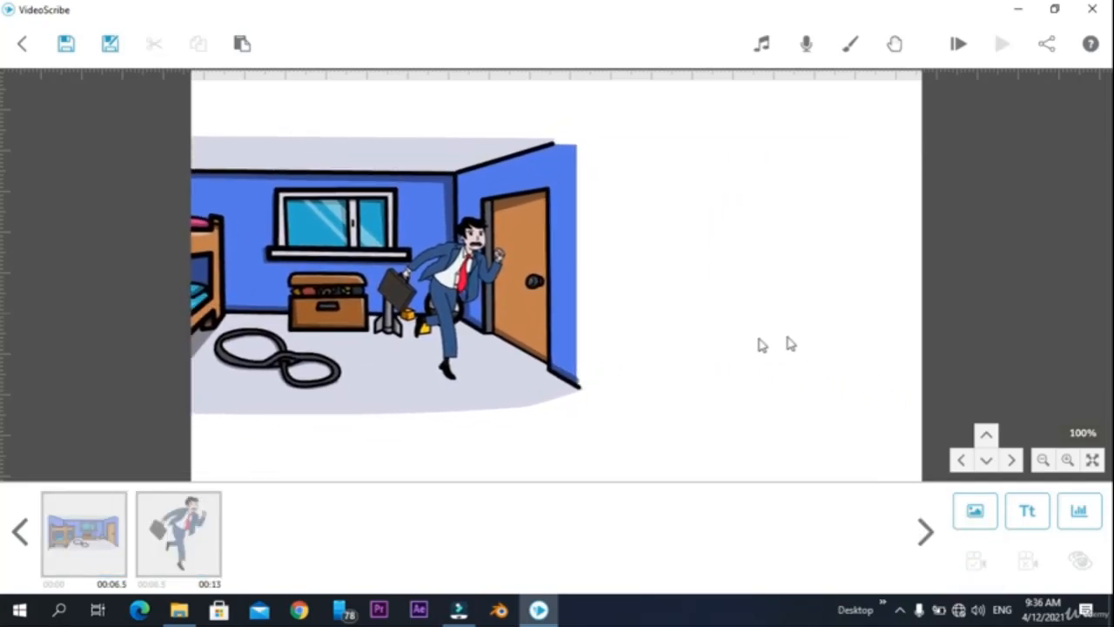
# Add a second running businessman on the empty canvas beyond the bedroom, scale him down and place him at the left edge
pyautogui.moveTo(811, 327); pyautogui.dragTo(522, 370)
pyautogui.moveTo(850, 298); pyautogui.dragTo(715, 306)
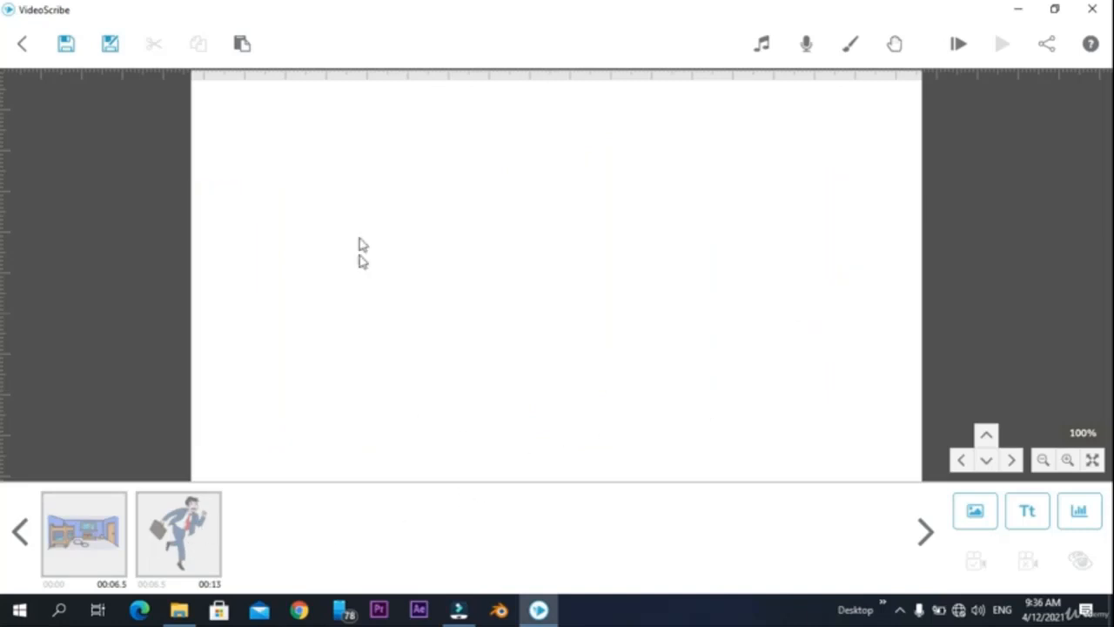
pyautogui.click(984, 521)
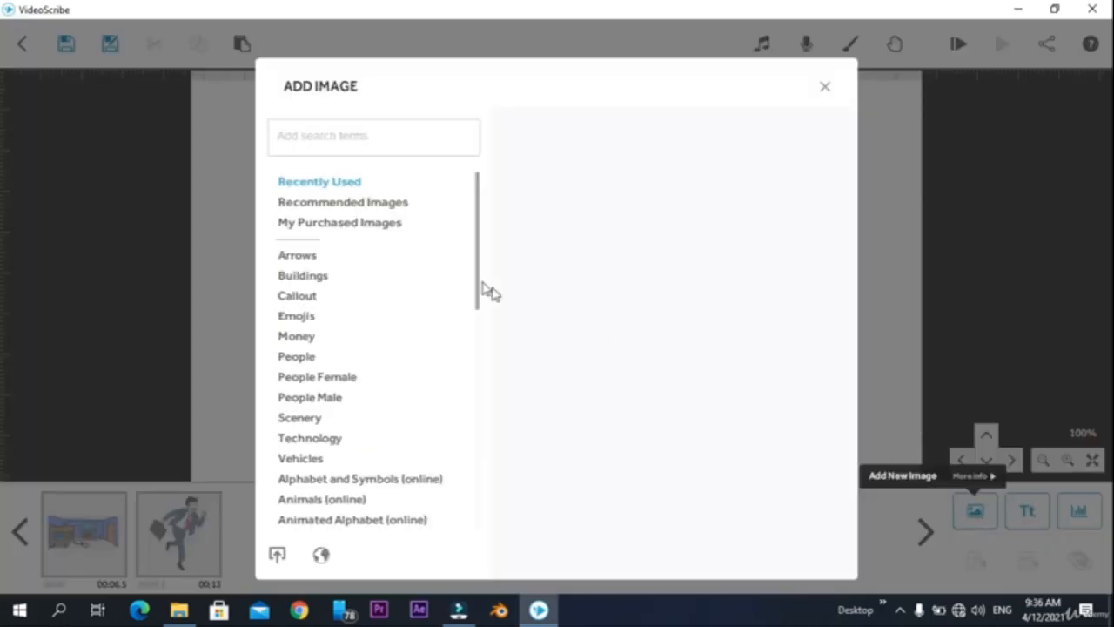
pyautogui.click(543, 166)
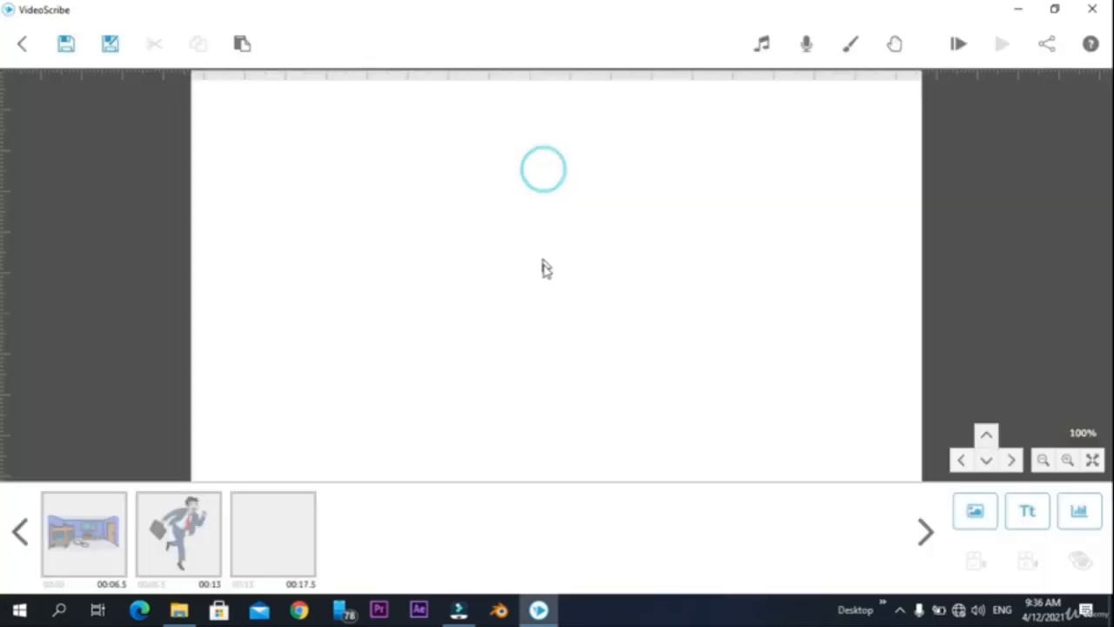
pyautogui.moveTo(686, 113); pyautogui.dragTo(639, 168)
pyautogui.moveTo(532, 288); pyautogui.dragTo(290, 313)
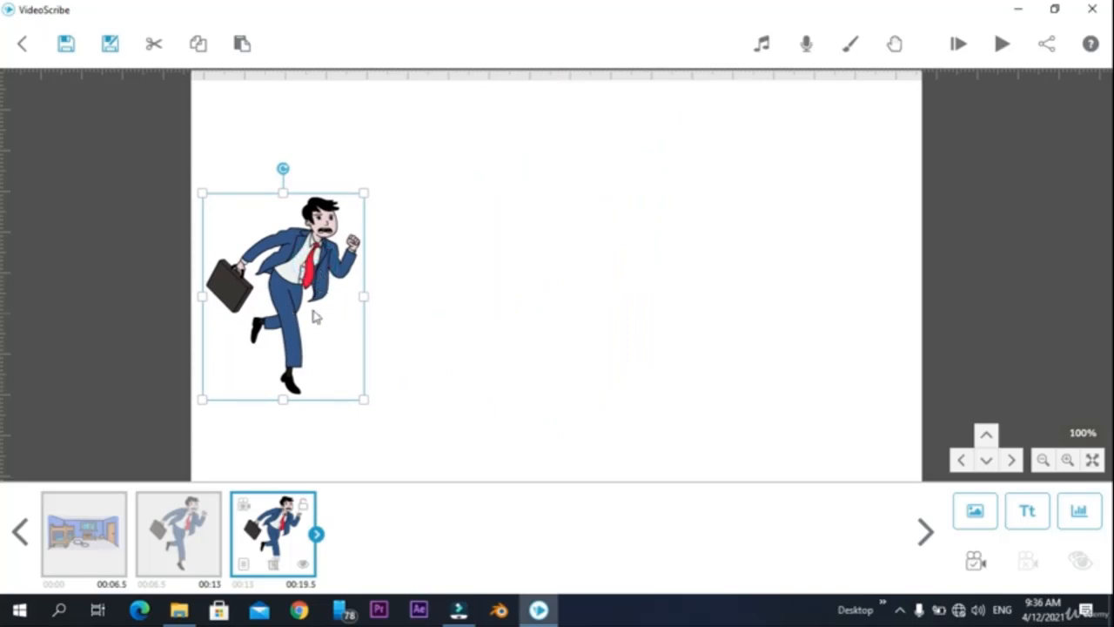
# Duplicate the second businessman to the right side of the canvas and set the camera to the current position for both figures
pyautogui.click(198, 44)
pyautogui.click(241, 43)
pyautogui.moveTo(300, 265); pyautogui.dragTo(814, 265)
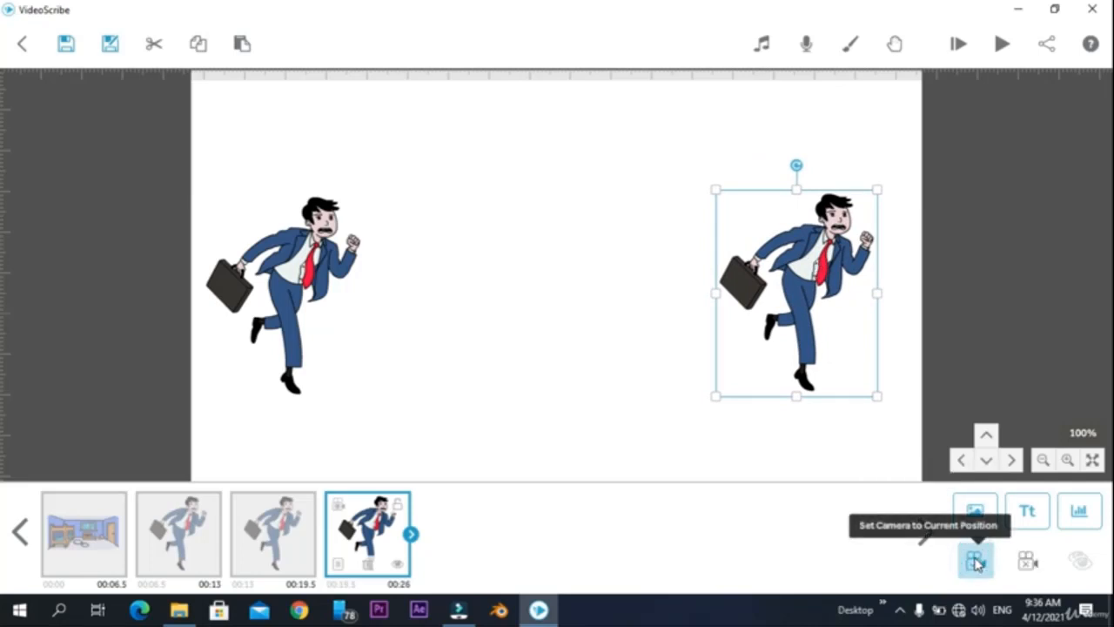
pyautogui.click(296, 292)
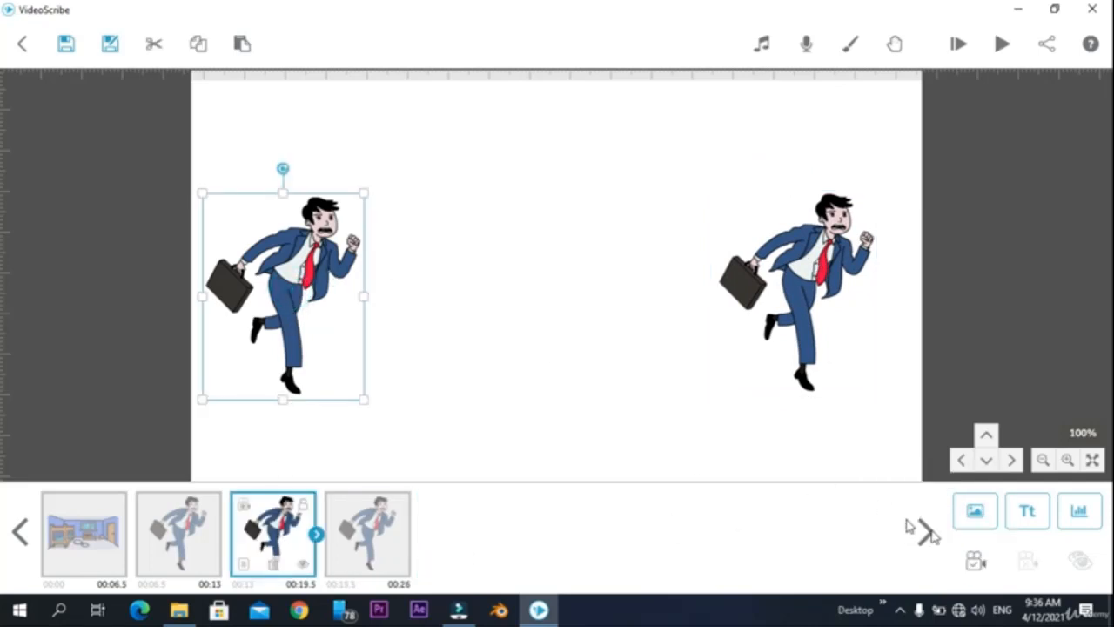
pyautogui.click(977, 562)
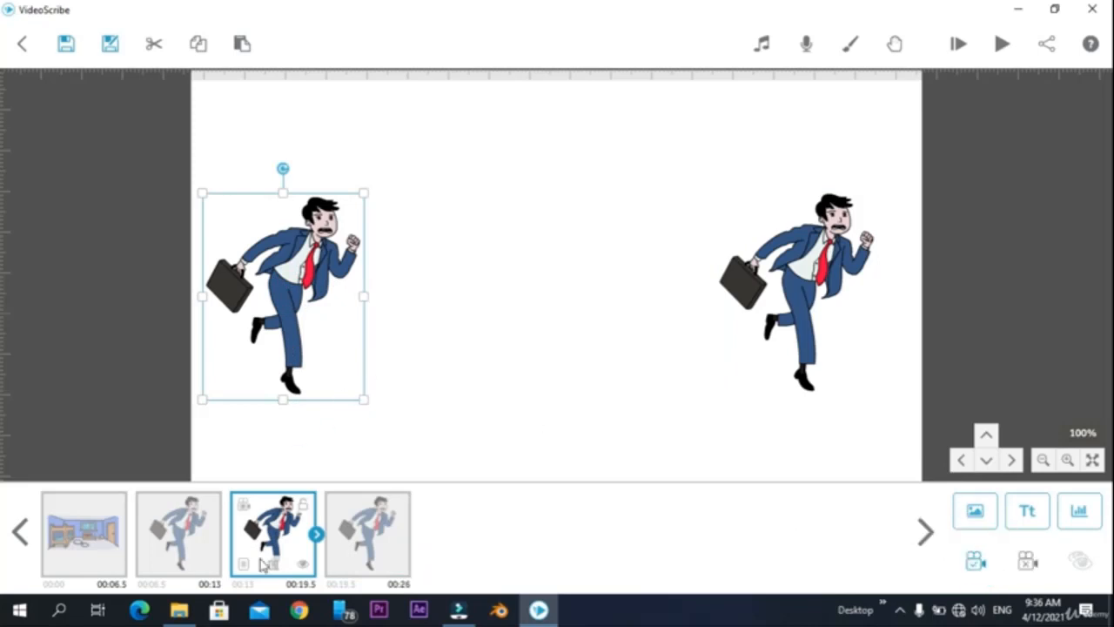
# Set the copied businessman's animation type to Morph, with the businessman at the canvas's left edge as the image to morph from
pyautogui.click(371, 533)
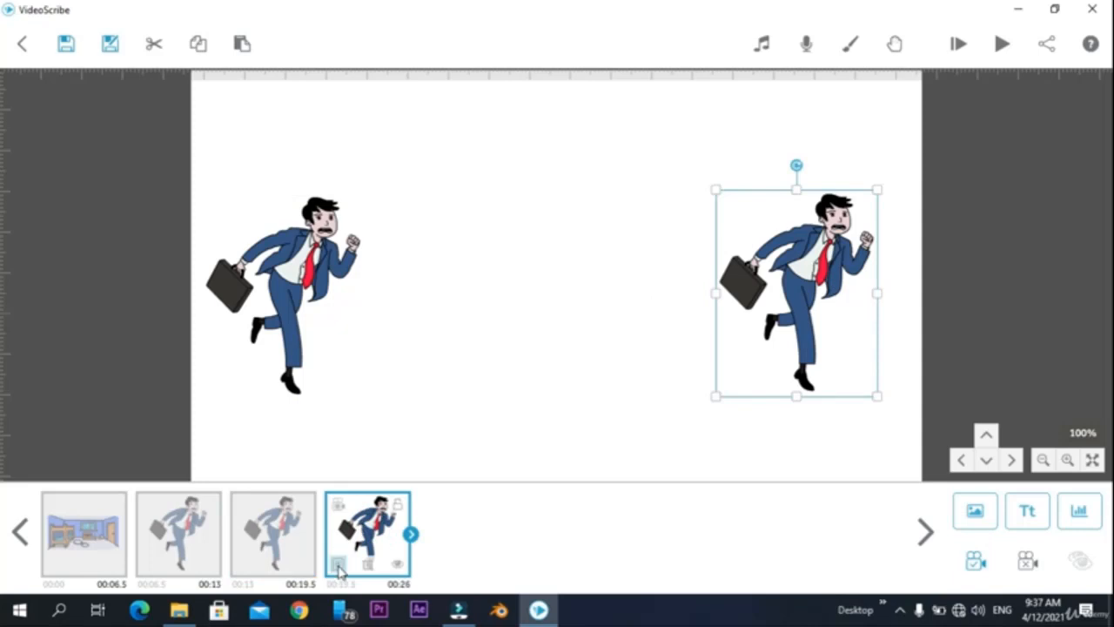
pyautogui.click(340, 570)
pyautogui.click(534, 173)
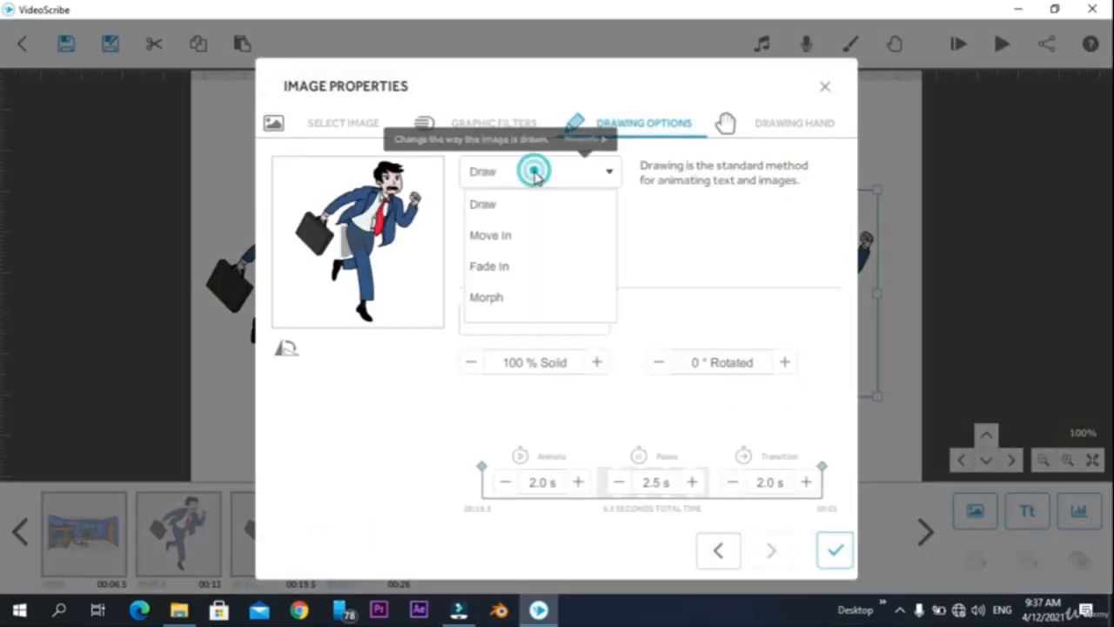
pyautogui.click(487, 304)
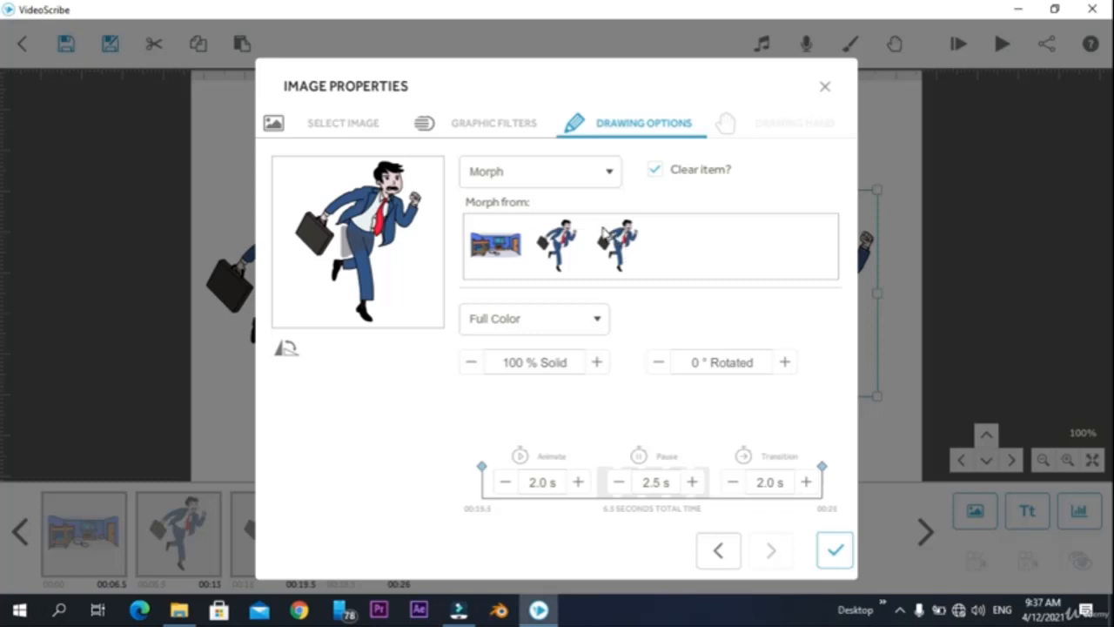
pyautogui.click(621, 261)
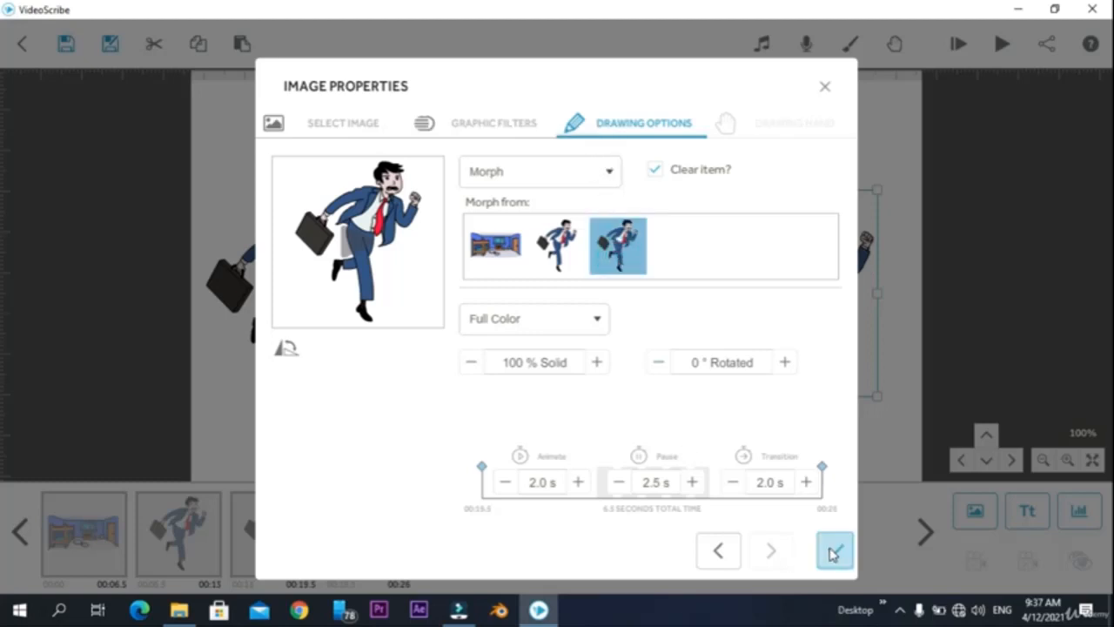
# Set the copied businessman's pause to 0.5 s and transition to 0.5 s, and apply the image properties
pyautogui.click(621, 482)
pyautogui.click(620, 482)
pyautogui.click(621, 482)
pyautogui.click(620, 482)
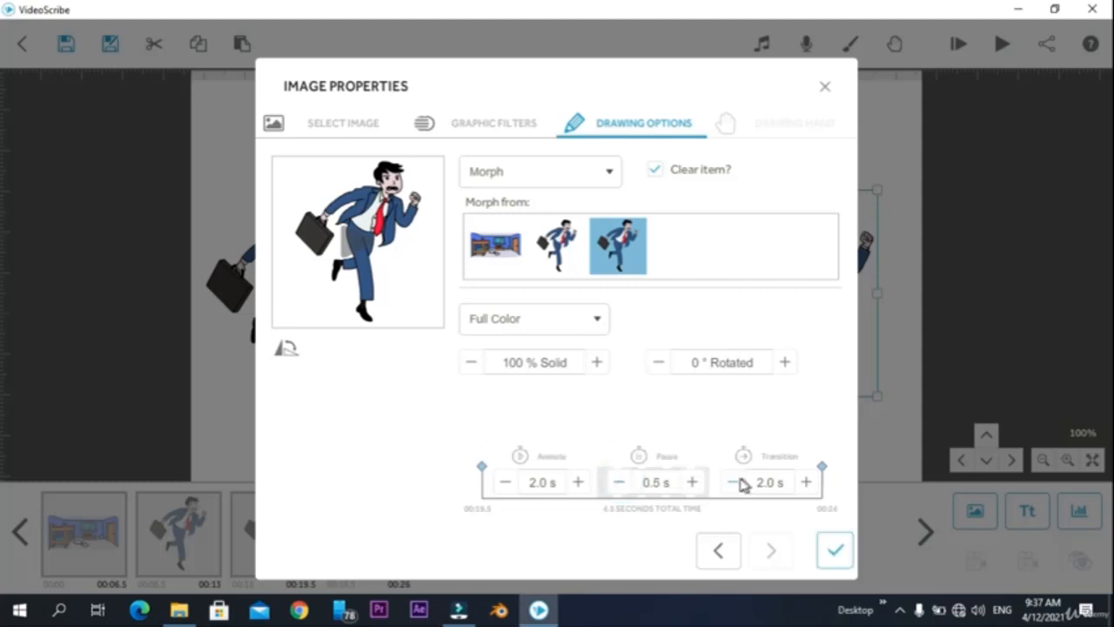
pyautogui.click(733, 482)
pyautogui.click(733, 482)
pyautogui.click(733, 482)
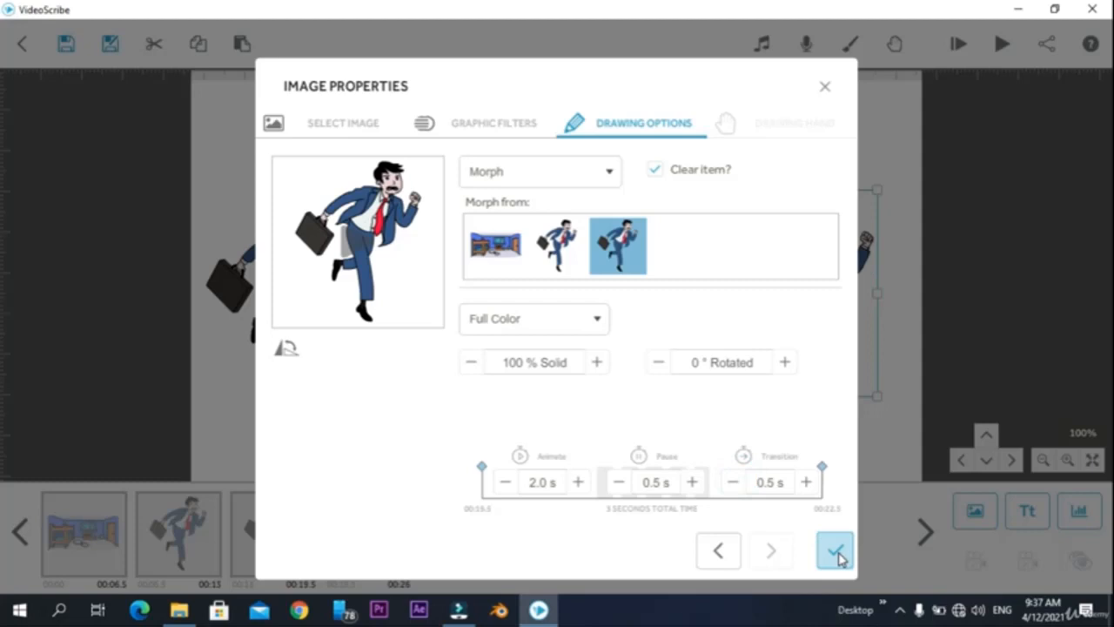
pyautogui.click(835, 551)
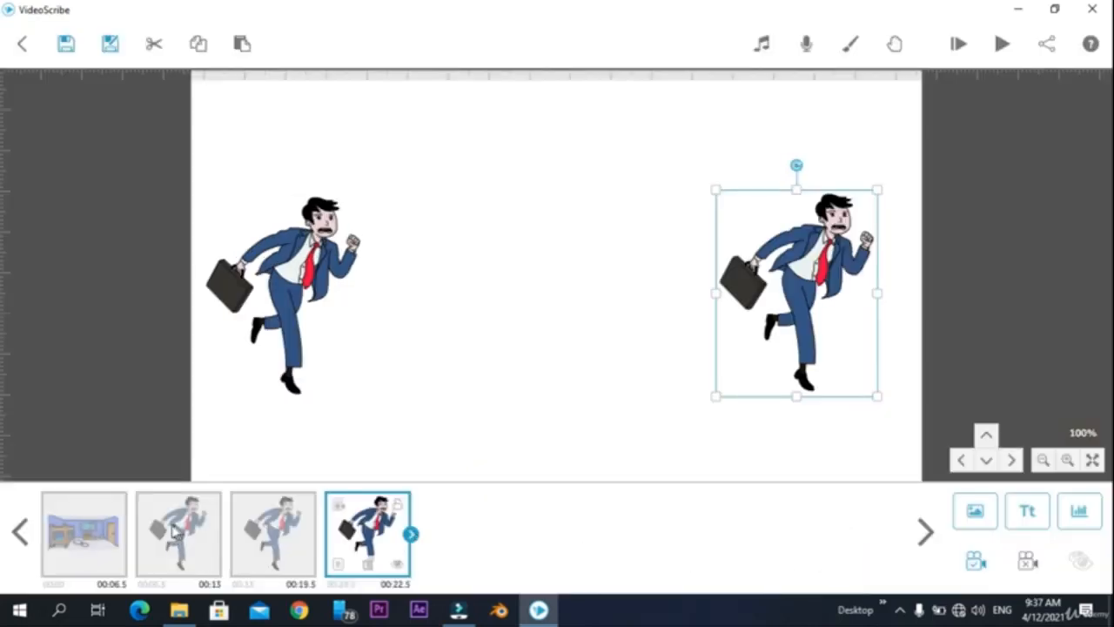
# Preview the scribe from the bedroom image through the businessman's run across the canvas
pyautogui.click(68, 550)
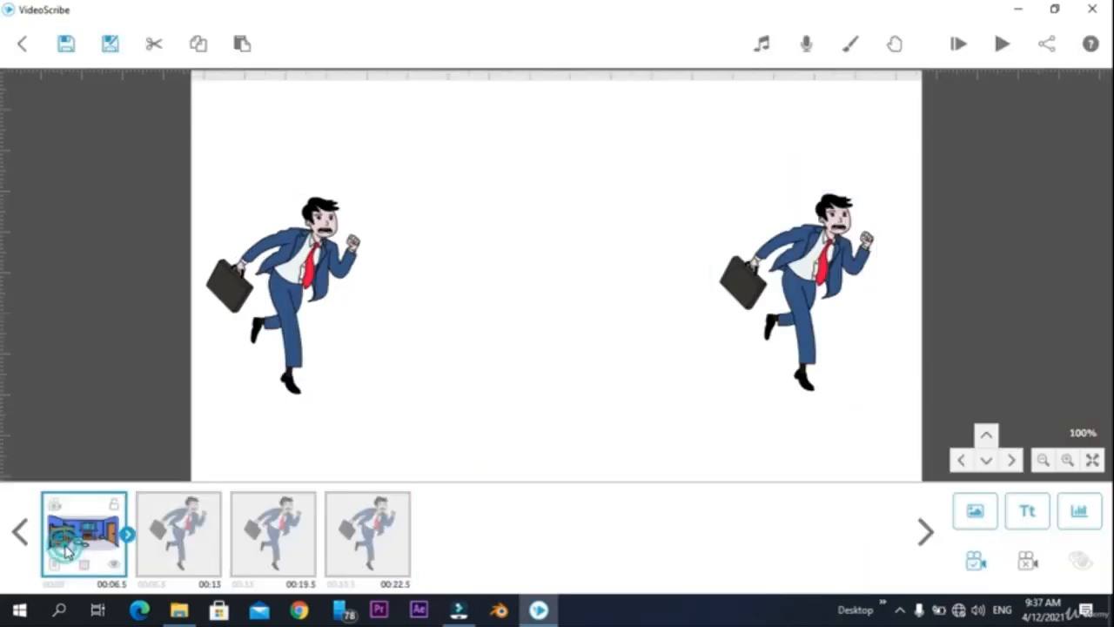
pyautogui.click(959, 43)
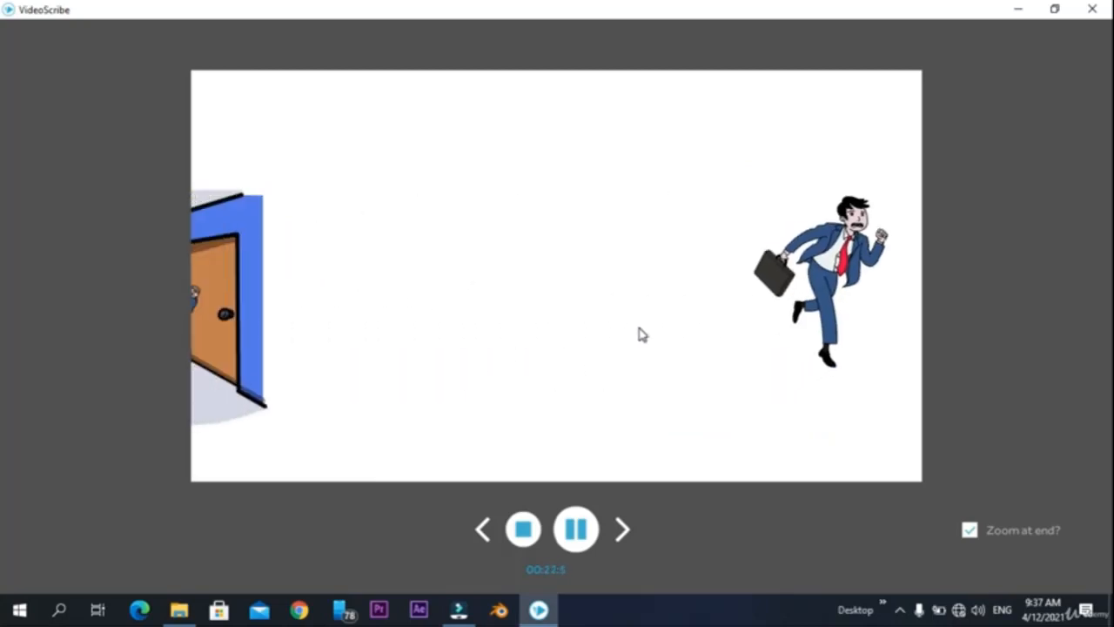
pyautogui.click(522, 531)
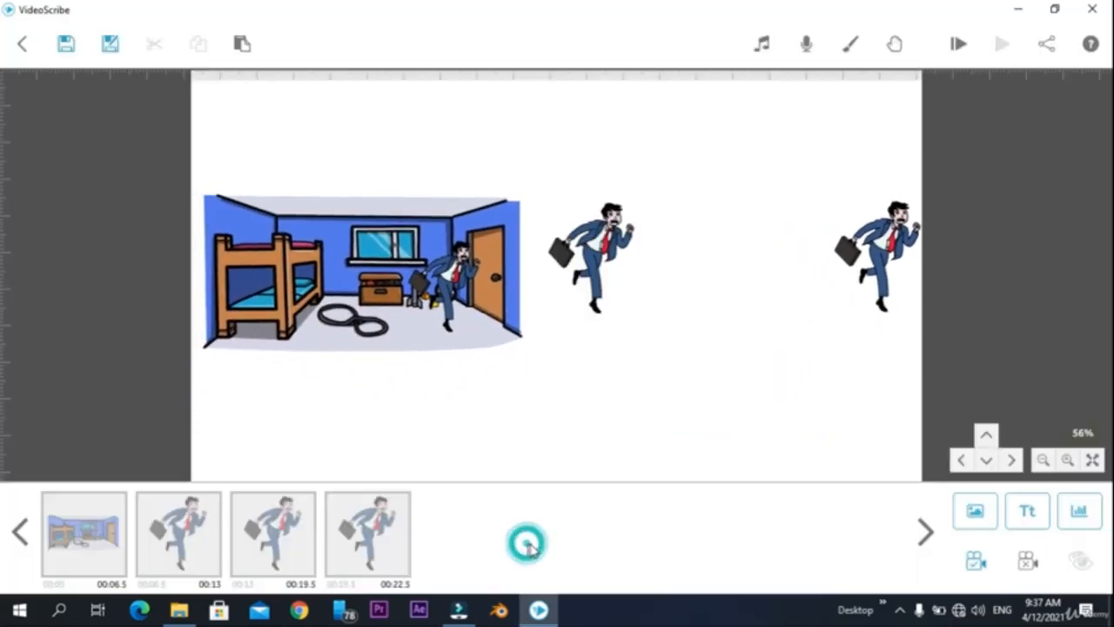
# Duplicate the businessman on the far side of the canvas and place the copy directly below him
pyautogui.moveTo(738, 407); pyautogui.dragTo(403, 395)
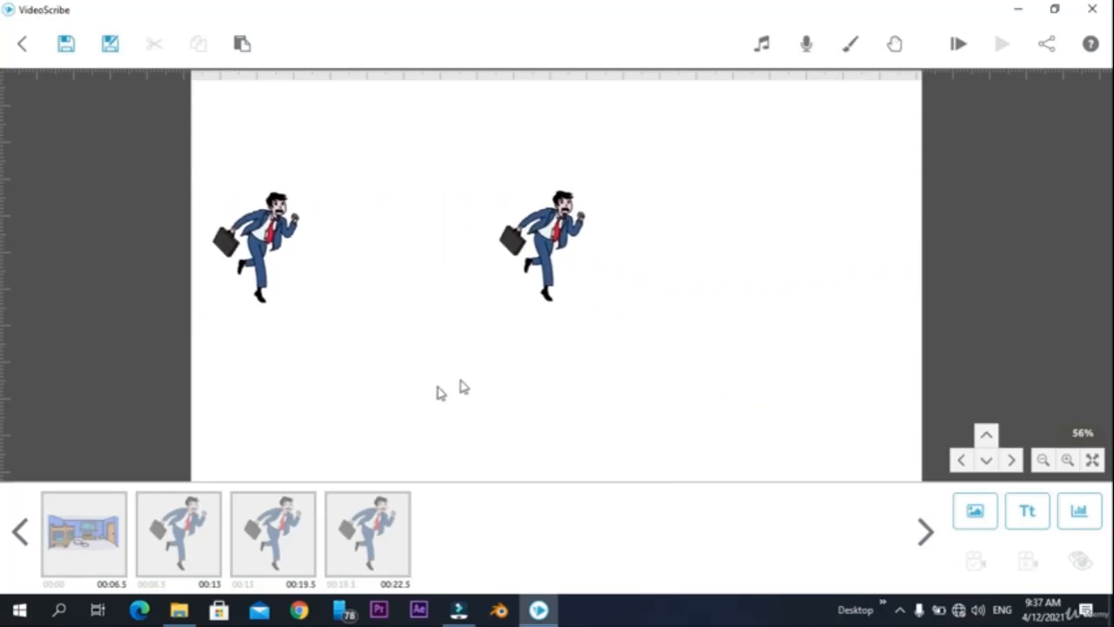
pyautogui.moveTo(724, 315); pyautogui.dragTo(860, 333)
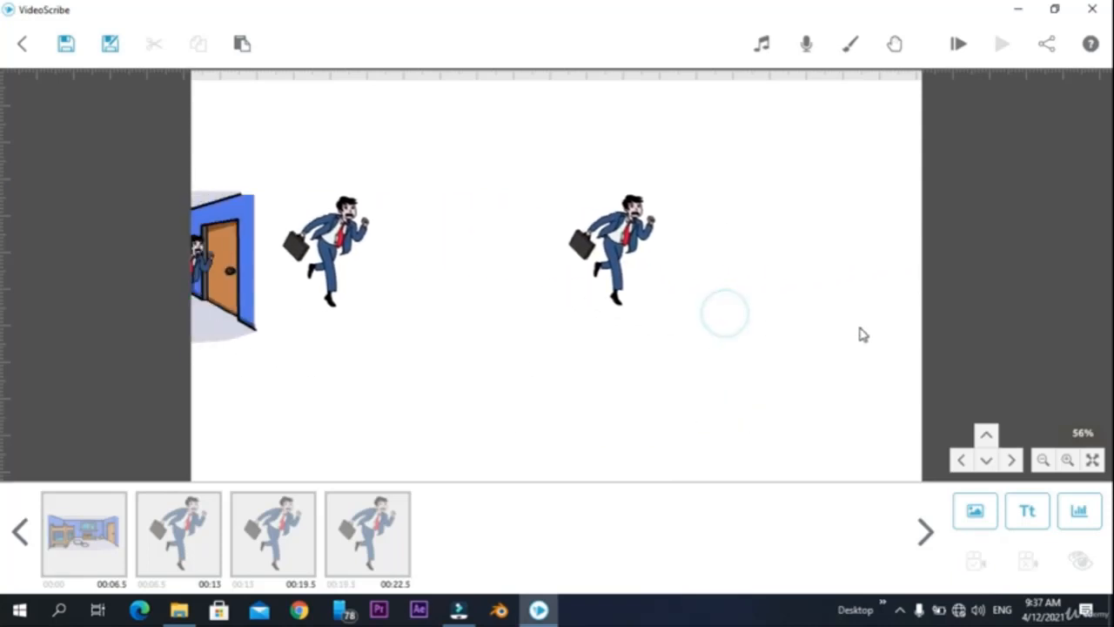
pyautogui.scroll(2, 793, 357)
pyautogui.moveTo(766, 405); pyautogui.dragTo(693, 356)
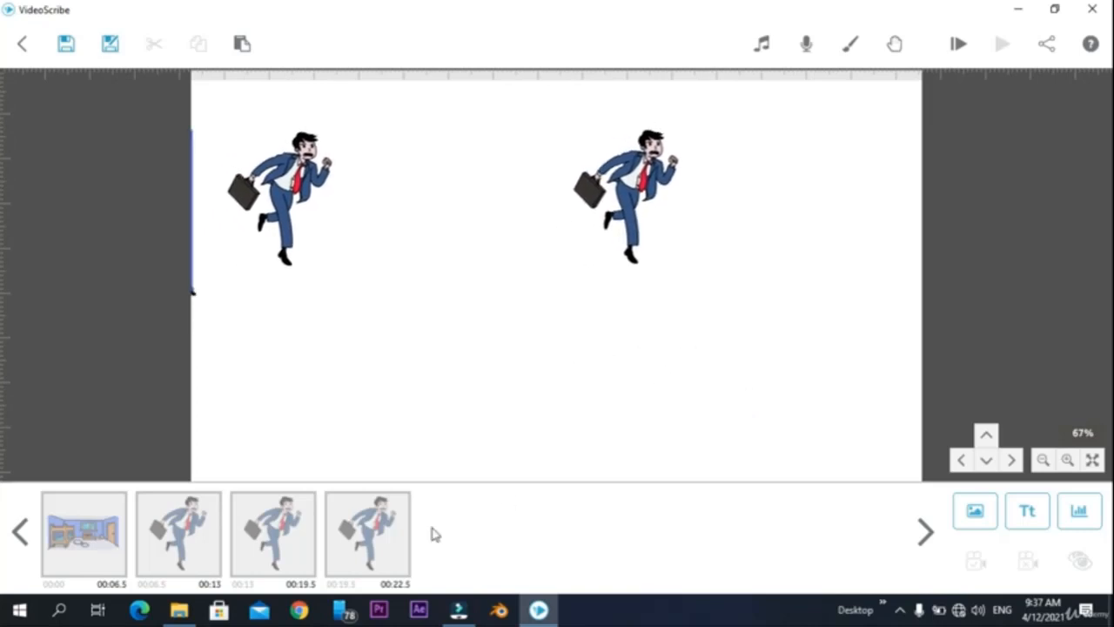
pyautogui.click(625, 196)
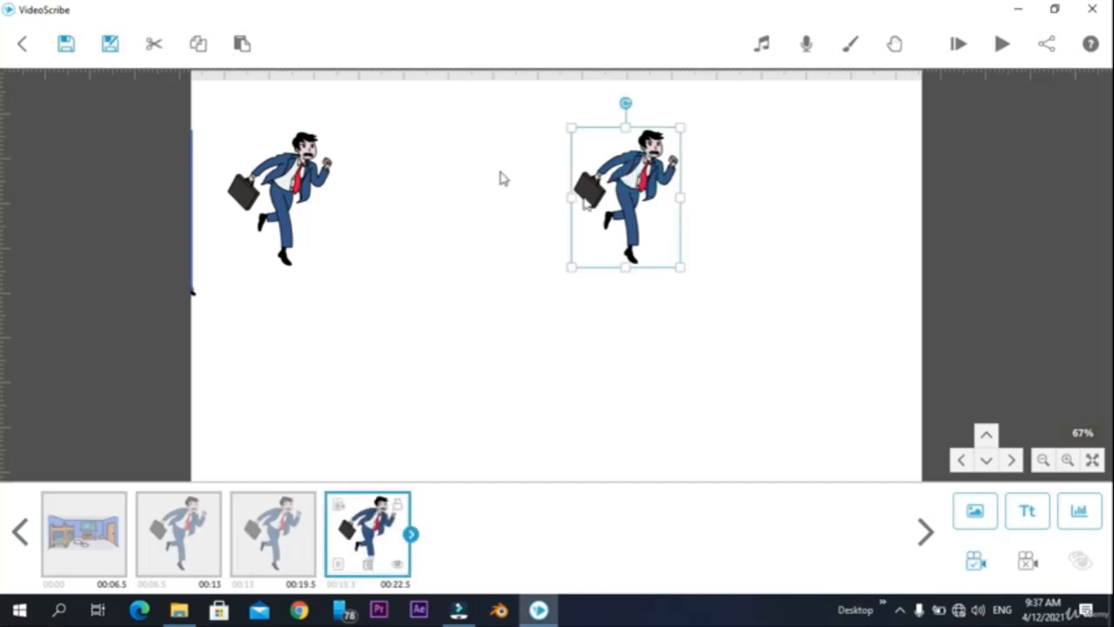
pyautogui.click(198, 43)
pyautogui.click(242, 43)
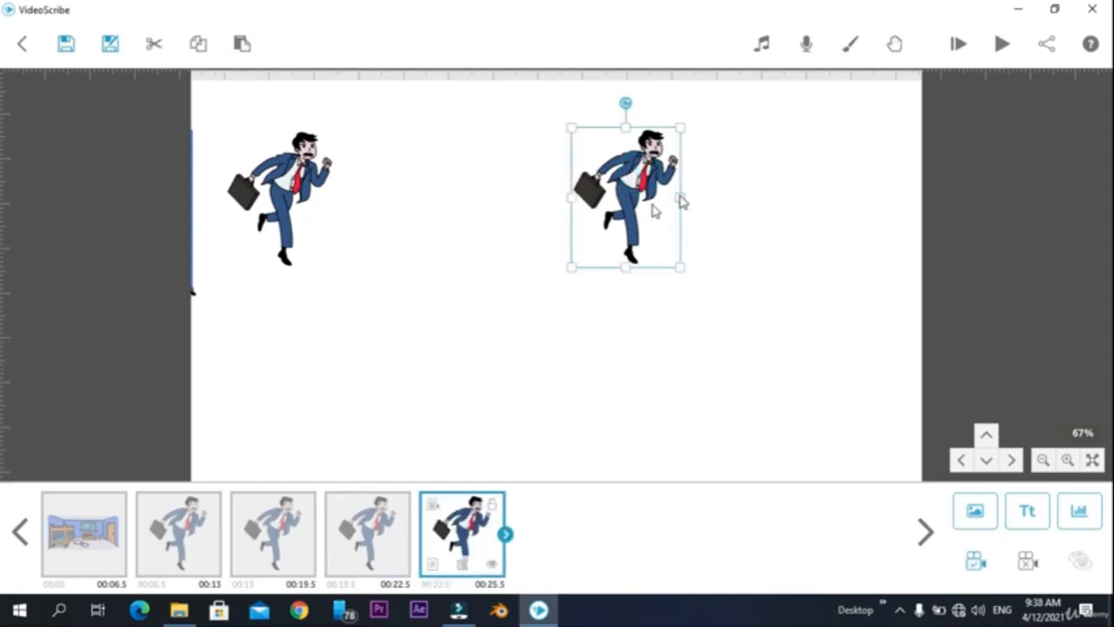
pyautogui.moveTo(649, 207); pyautogui.dragTo(646, 372)
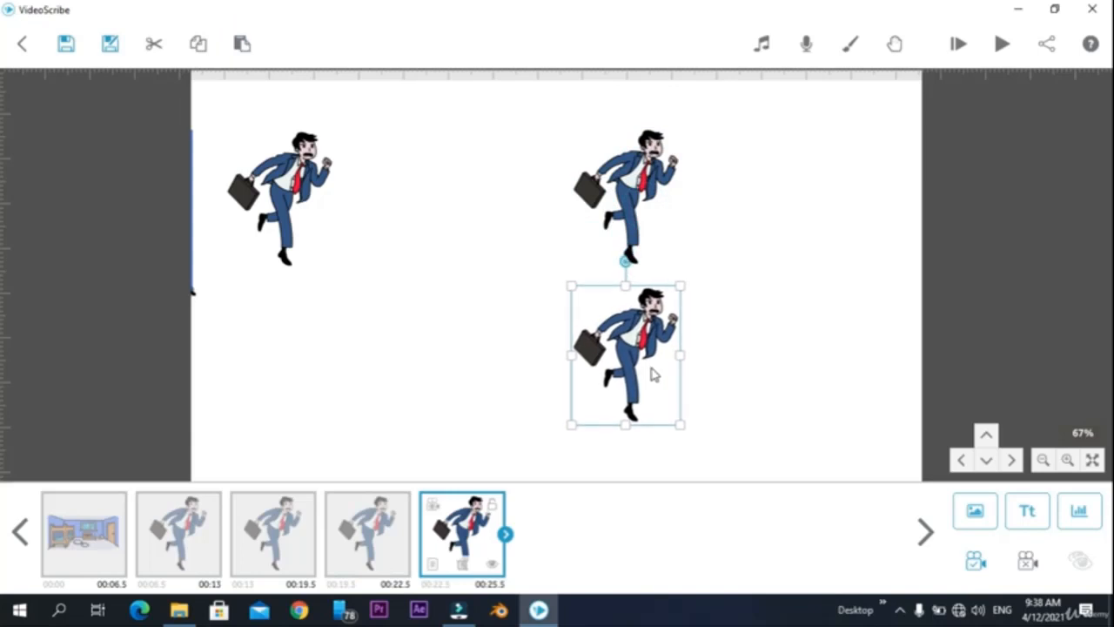
# Flip the lower copy horizontally and set it to morph from the businessman directly above it
pyautogui.doubleClick(653, 372)
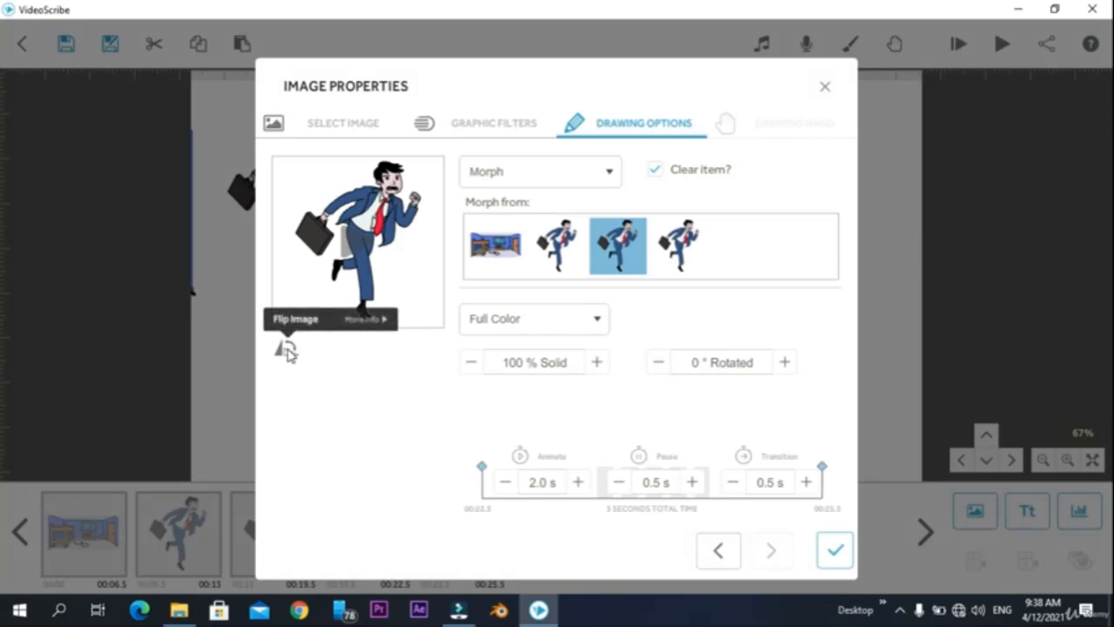
pyautogui.click(288, 351)
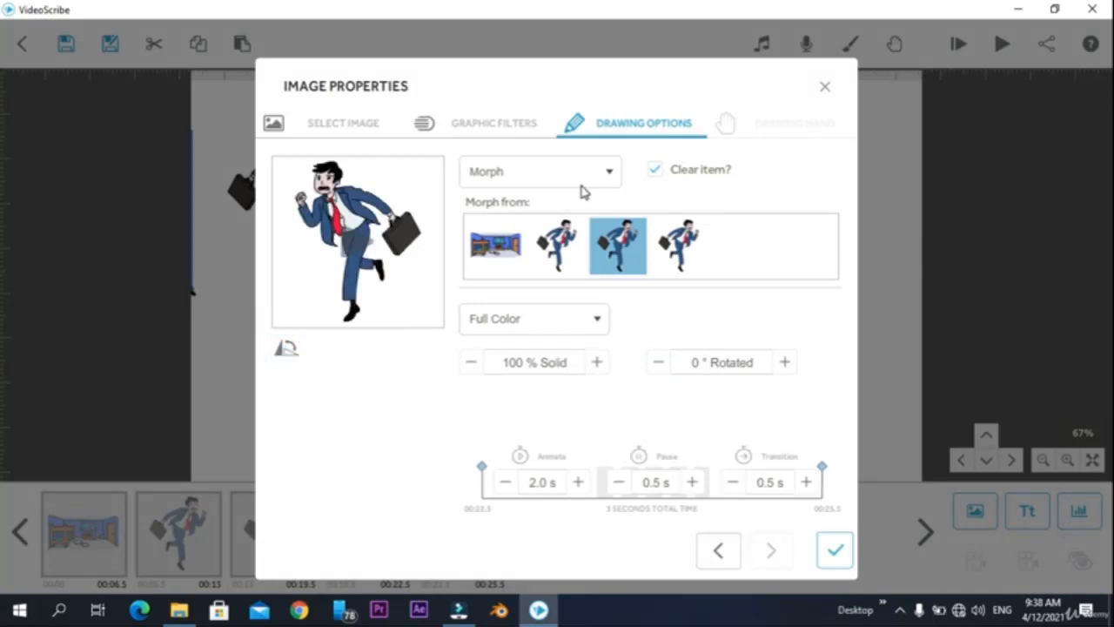
pyautogui.click(682, 242)
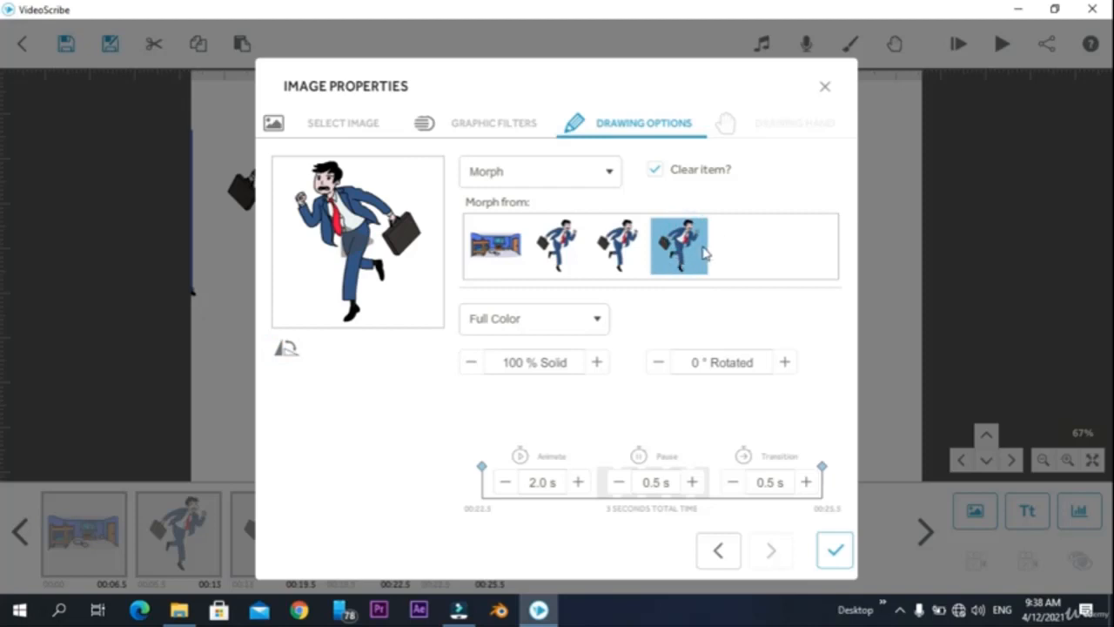
pyautogui.click(834, 553)
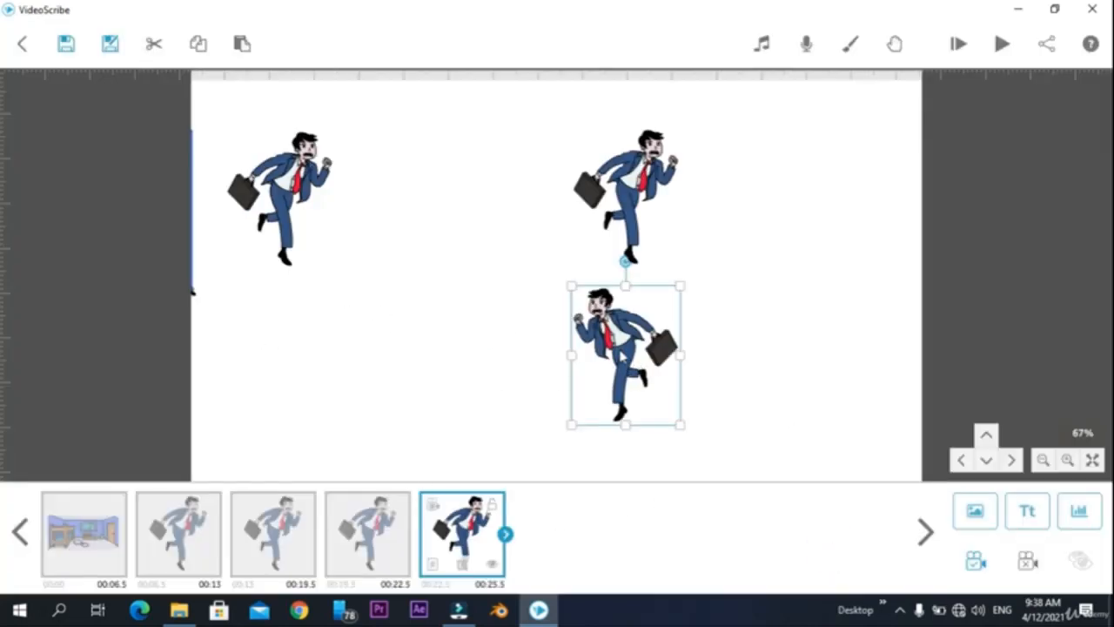
# Duplicate the flipped businessman and place the copy below the upper businessman nearest the bedroom
pyautogui.click(199, 43)
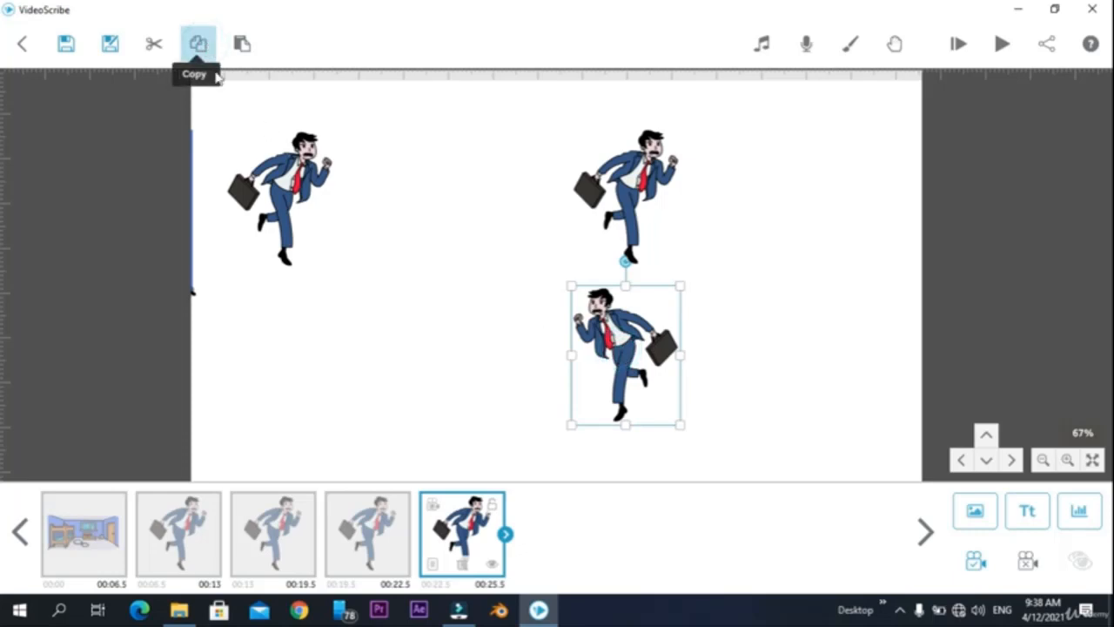
pyautogui.click(242, 44)
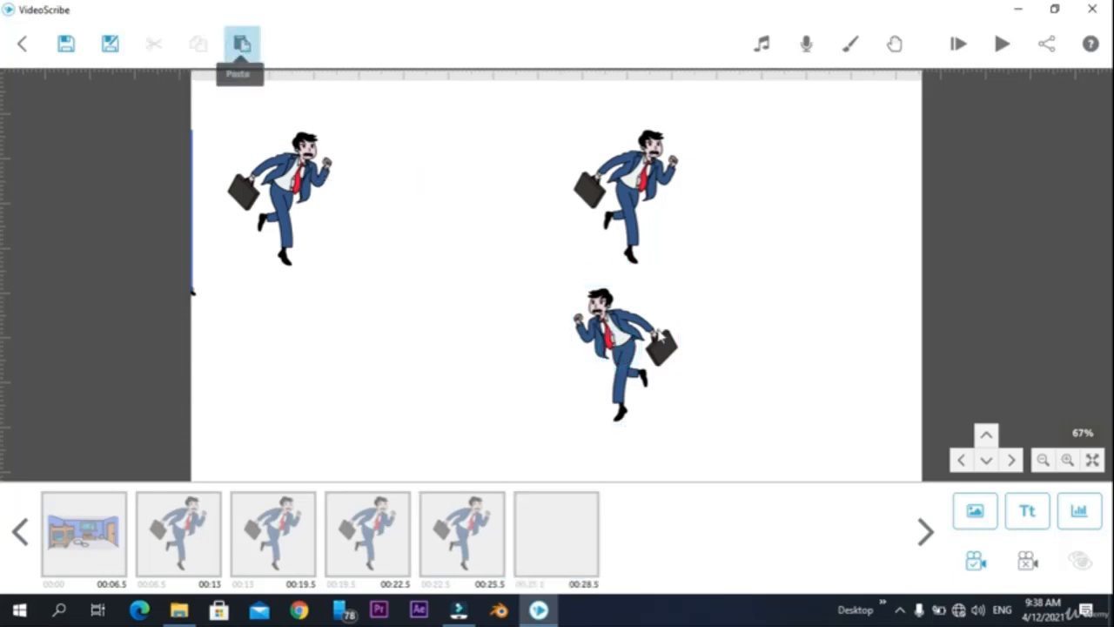
pyautogui.moveTo(620, 359); pyautogui.dragTo(320, 380)
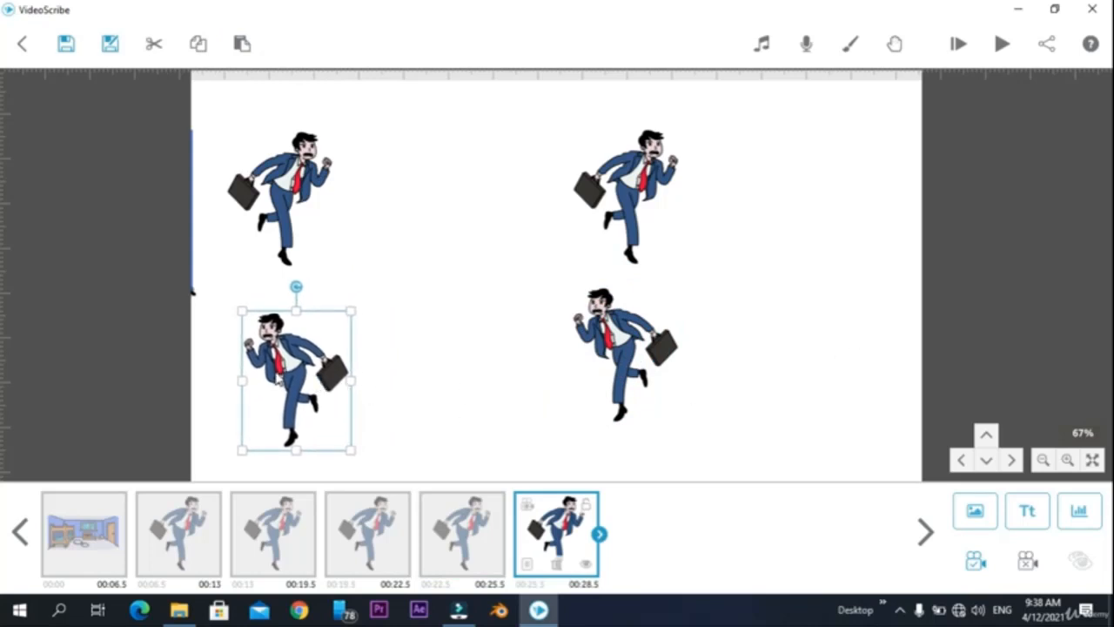
# Set the new flipped copy to morph from the first flipped businessman
pyautogui.doubleClick(276, 373)
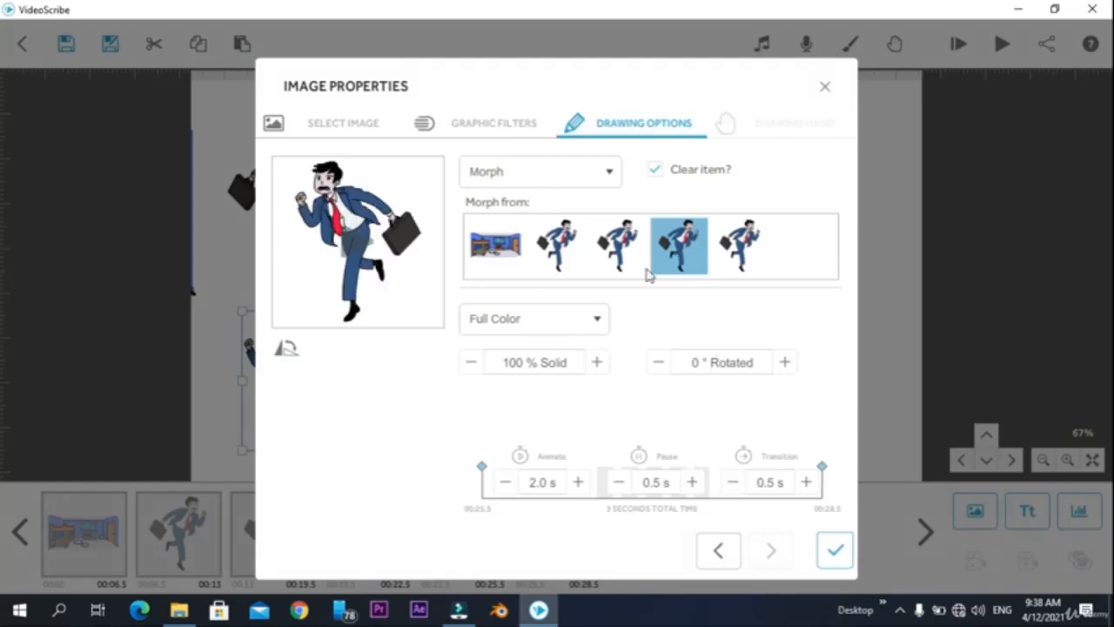
pyautogui.click(746, 246)
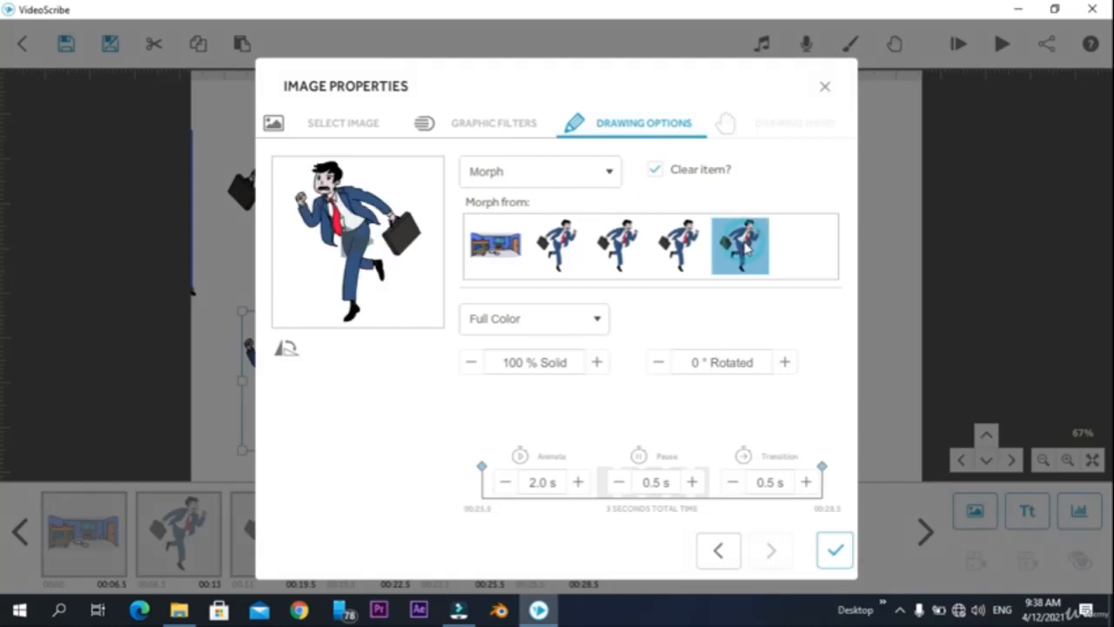
pyautogui.click(834, 550)
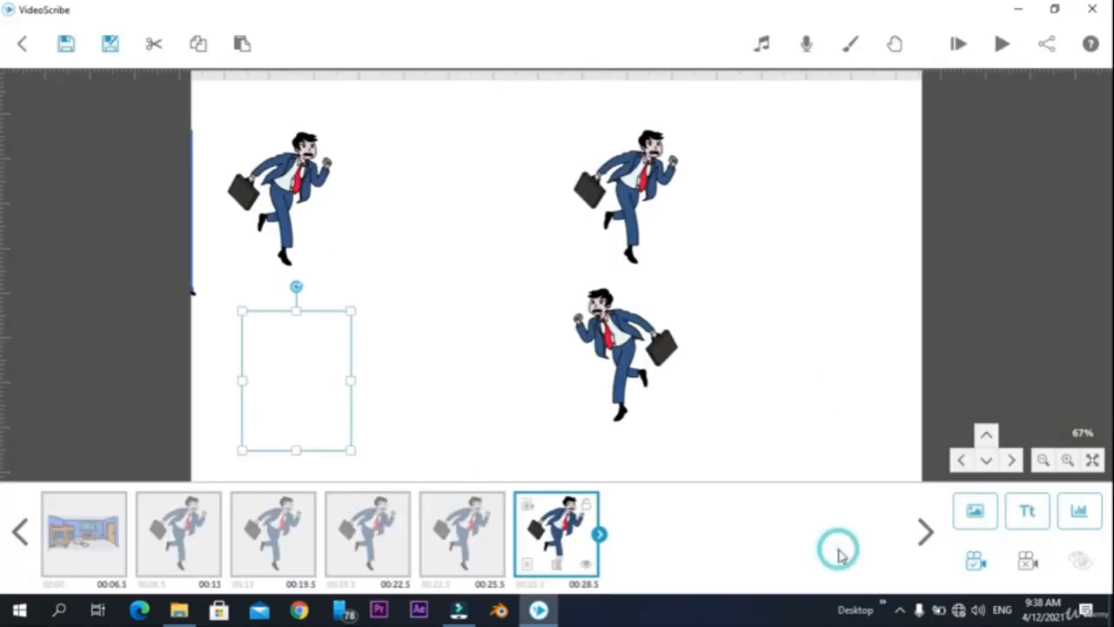
# Set the camera to the current position for the two flipped businessmen
pyautogui.moveTo(793, 325); pyautogui.dragTo(904, 374)
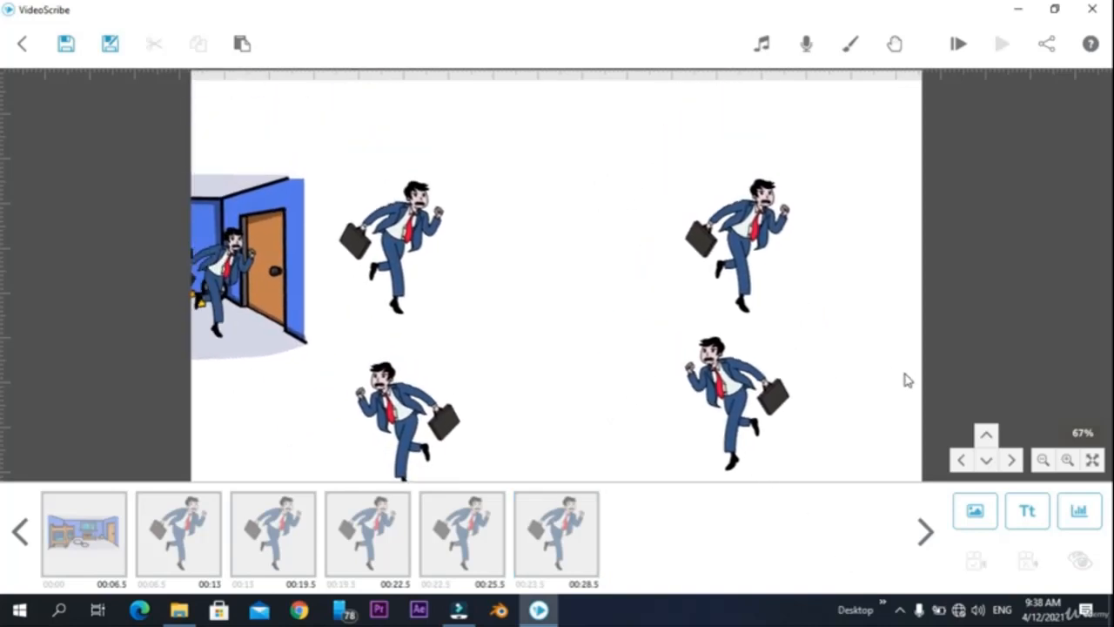
pyautogui.click(113, 533)
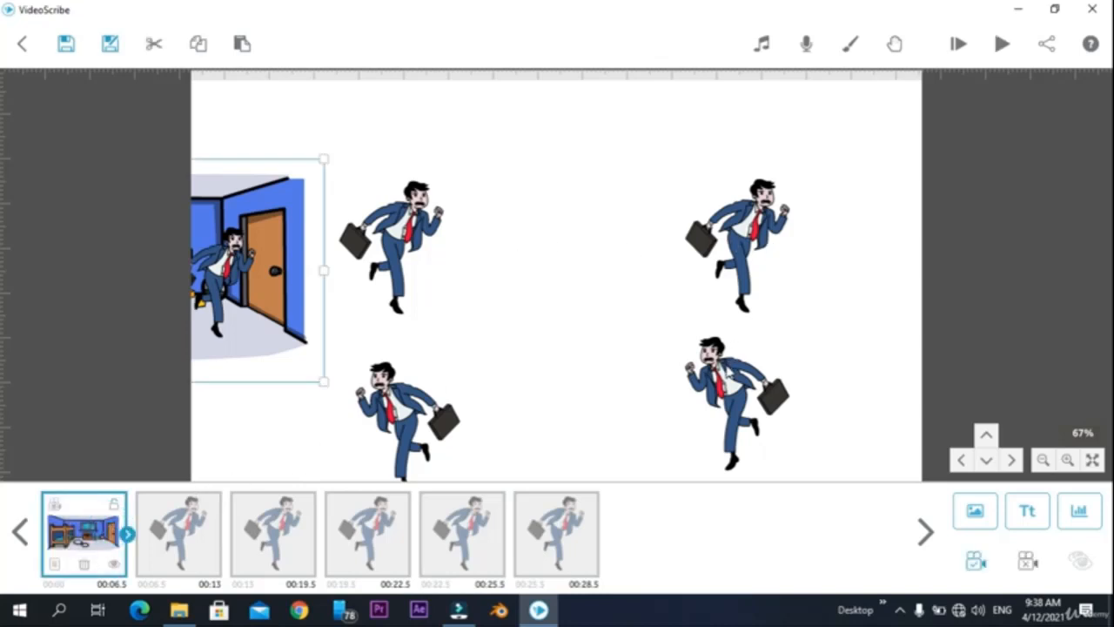
pyautogui.click(714, 357)
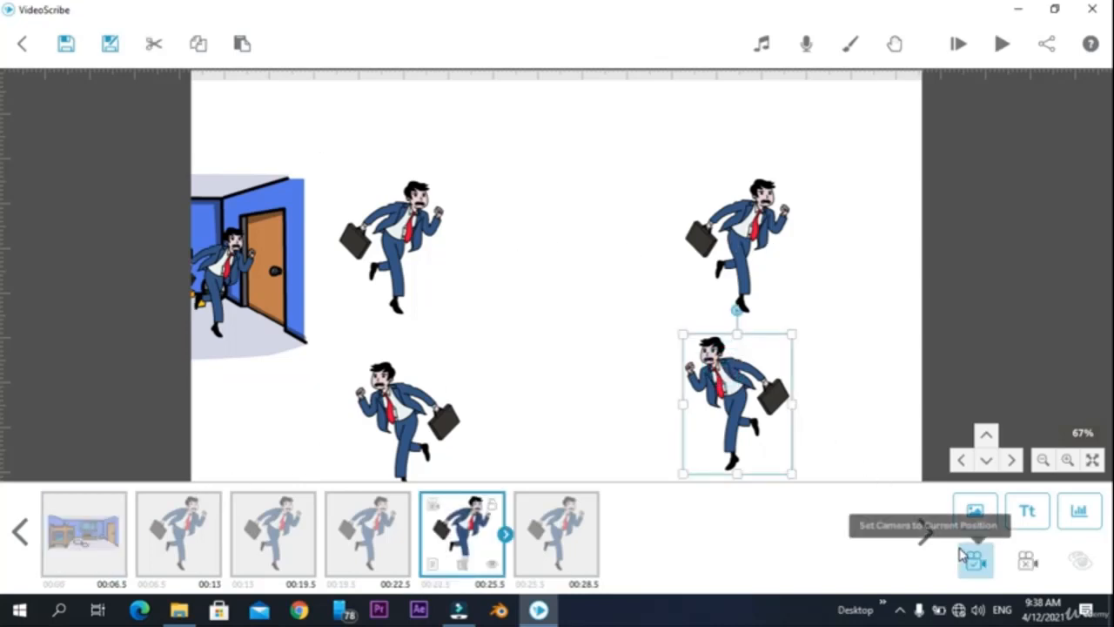
pyautogui.keyDown('shift'); pyautogui.click(400, 413); pyautogui.keyUp('shift')
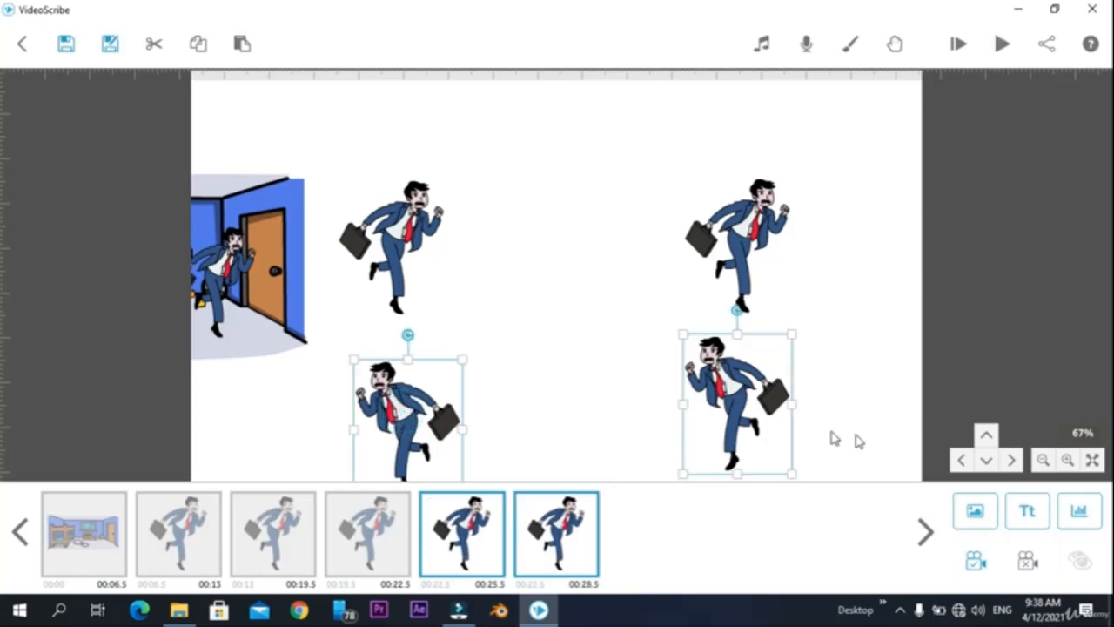
pyautogui.click(975, 561)
# Frame all four businessmen outside the bedroom and set the camera to the current position for all of them
pyautogui.click(779, 306)
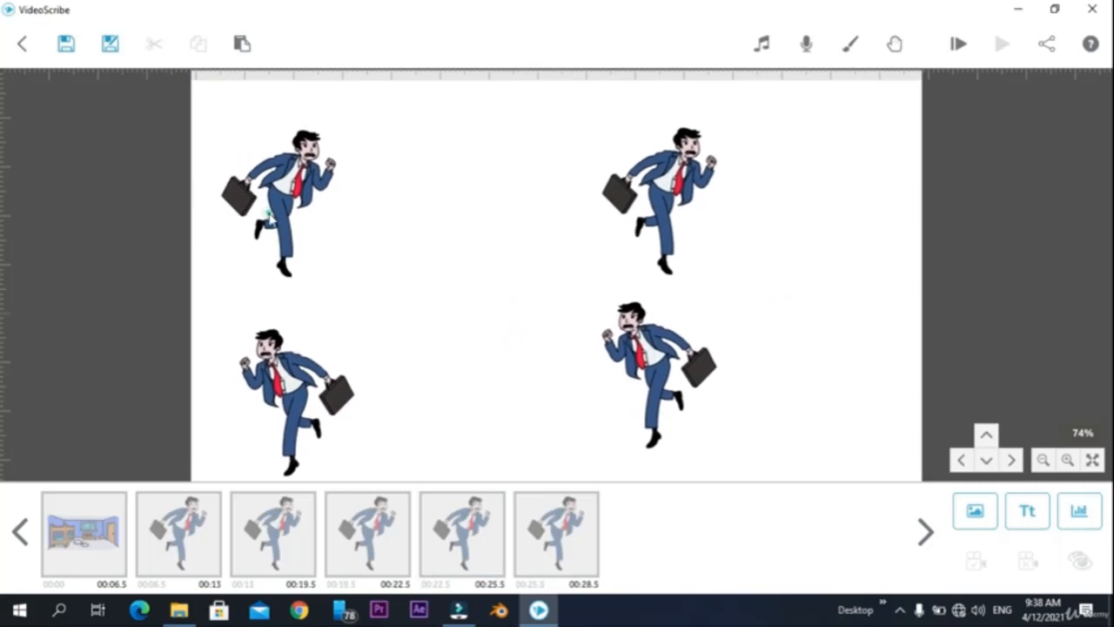
pyautogui.click(267, 214)
pyautogui.keyDown('shift'); pyautogui.click(678, 191); pyautogui.keyUp('shift')
pyautogui.click(667, 324)
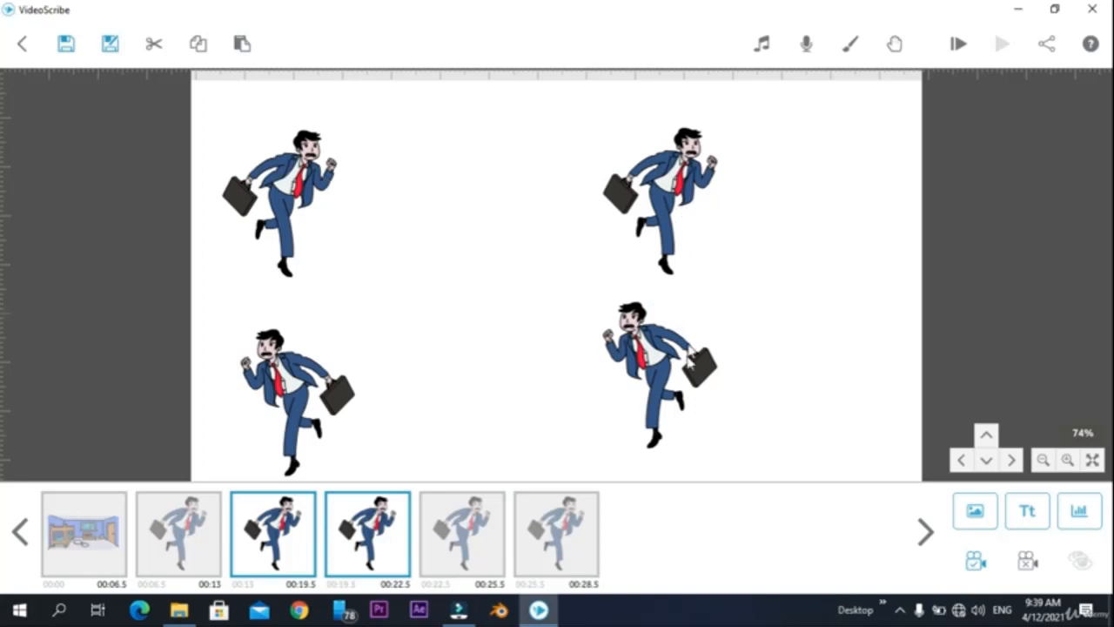
pyautogui.keyDown('shift'); pyautogui.click(626, 353); pyautogui.keyUp('shift')
pyautogui.keyDown('shift'); pyautogui.click(270, 392); pyautogui.keyUp('shift')
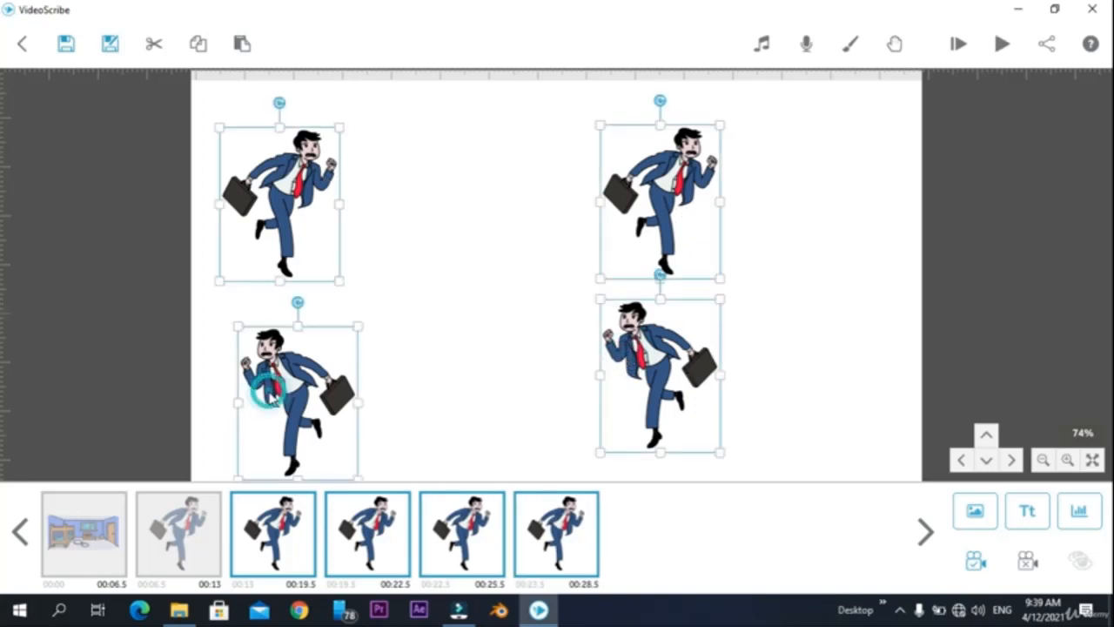
pyautogui.click(979, 565)
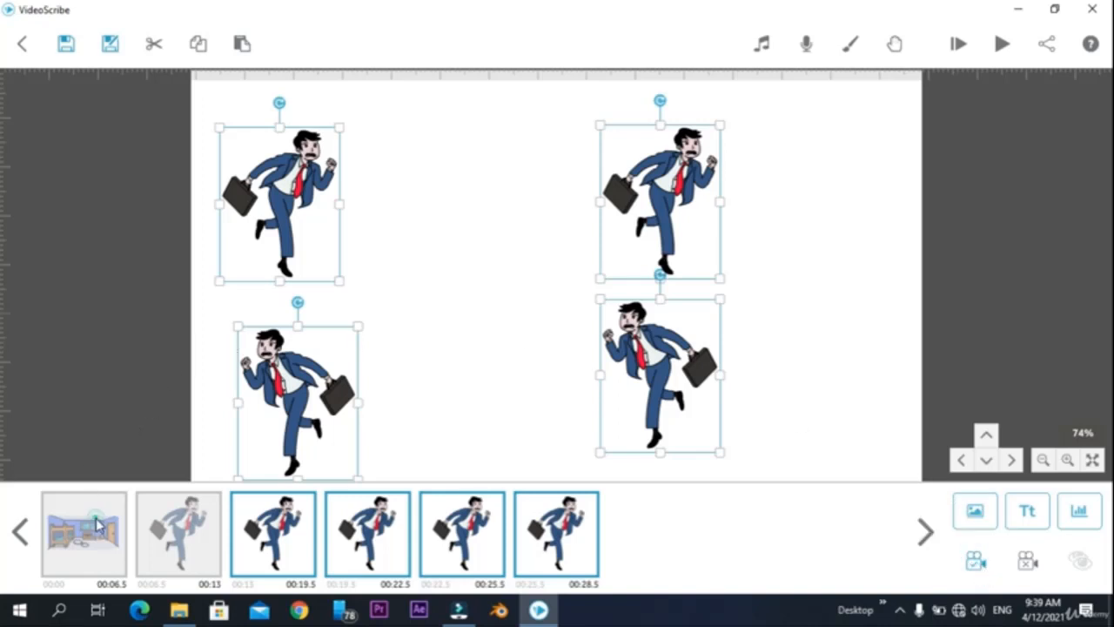
# Preview the scribe from the bedroom image through the businessman's return run
pyautogui.click(98, 525)
pyautogui.click(976, 44)
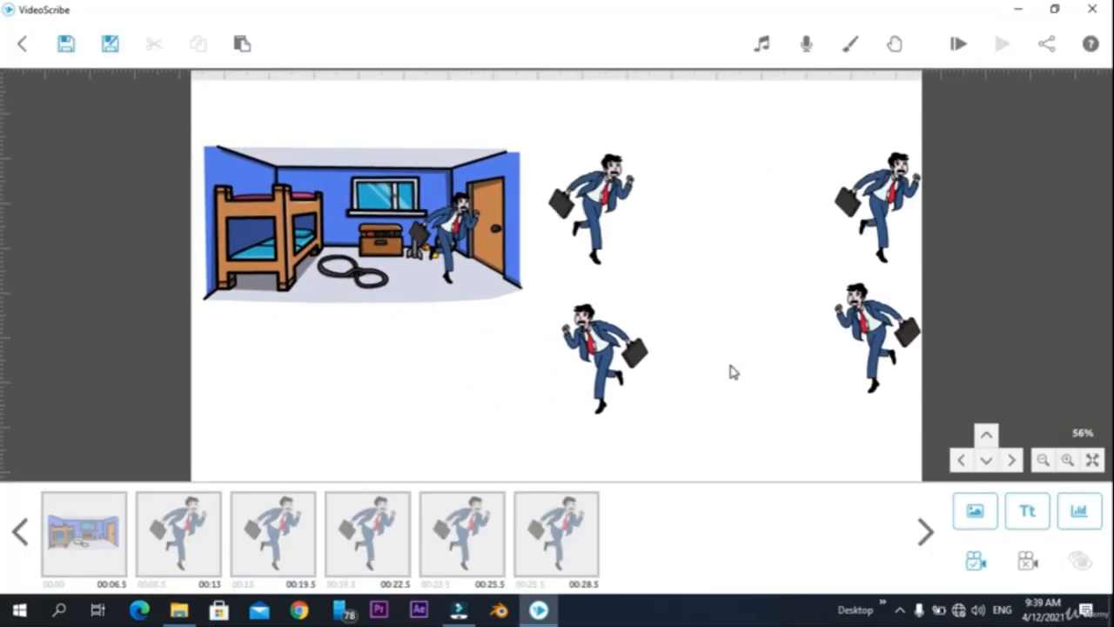
# Add the handheld game console from the recently used images and scale it down between the two flipped businessmen
pyautogui.moveTo(731, 386); pyautogui.dragTo(572, 275)
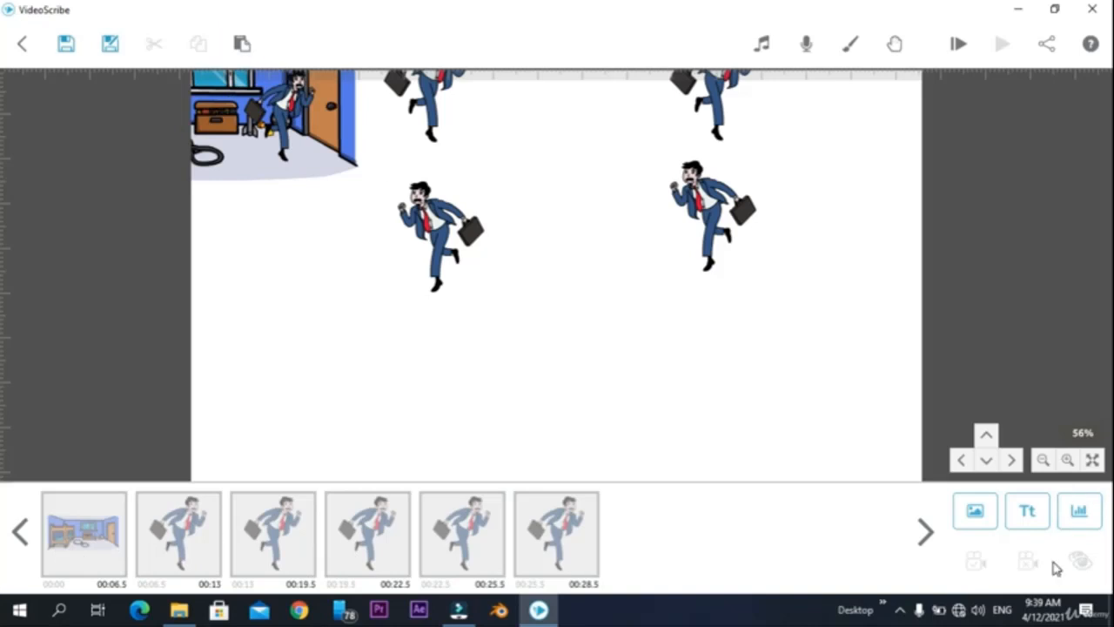
pyautogui.click(961, 520)
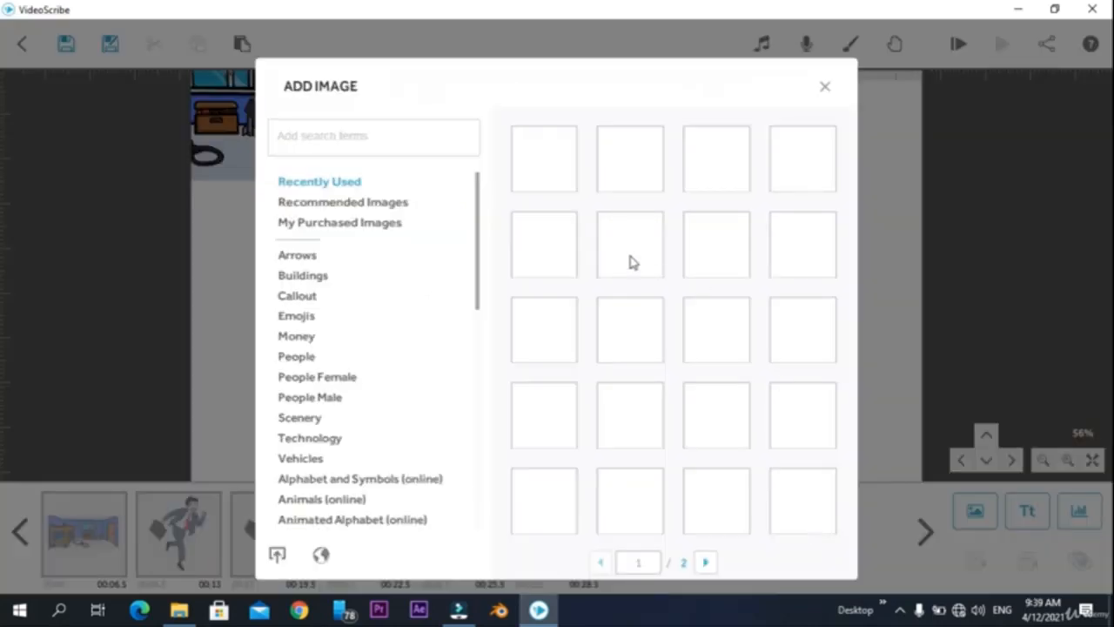
pyautogui.click(803, 349)
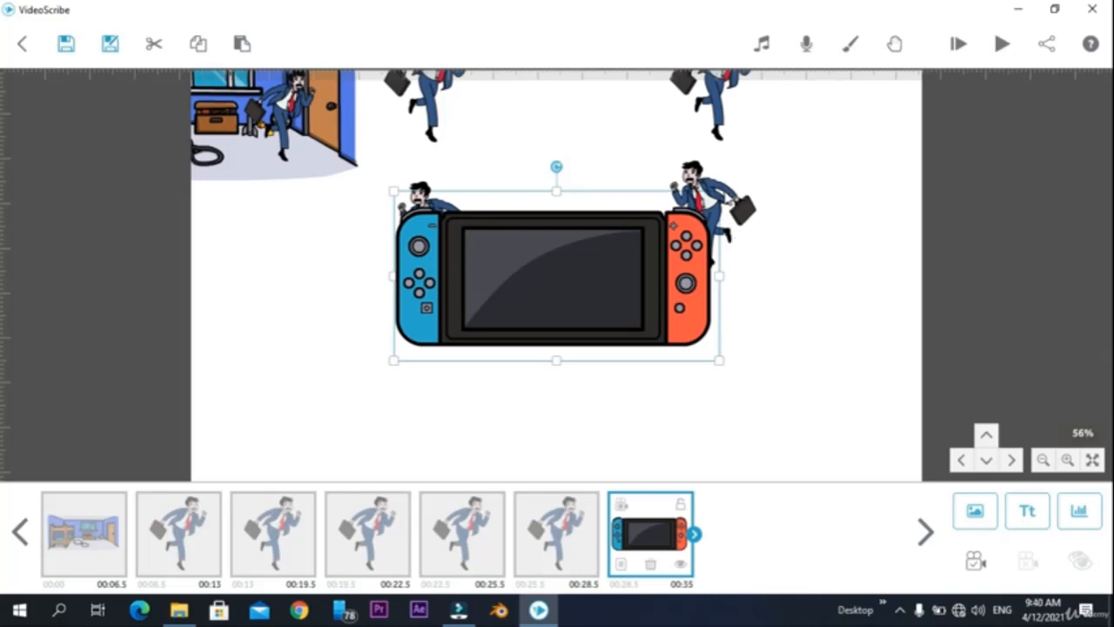
pyautogui.moveTo(719, 191); pyautogui.dragTo(600, 261)
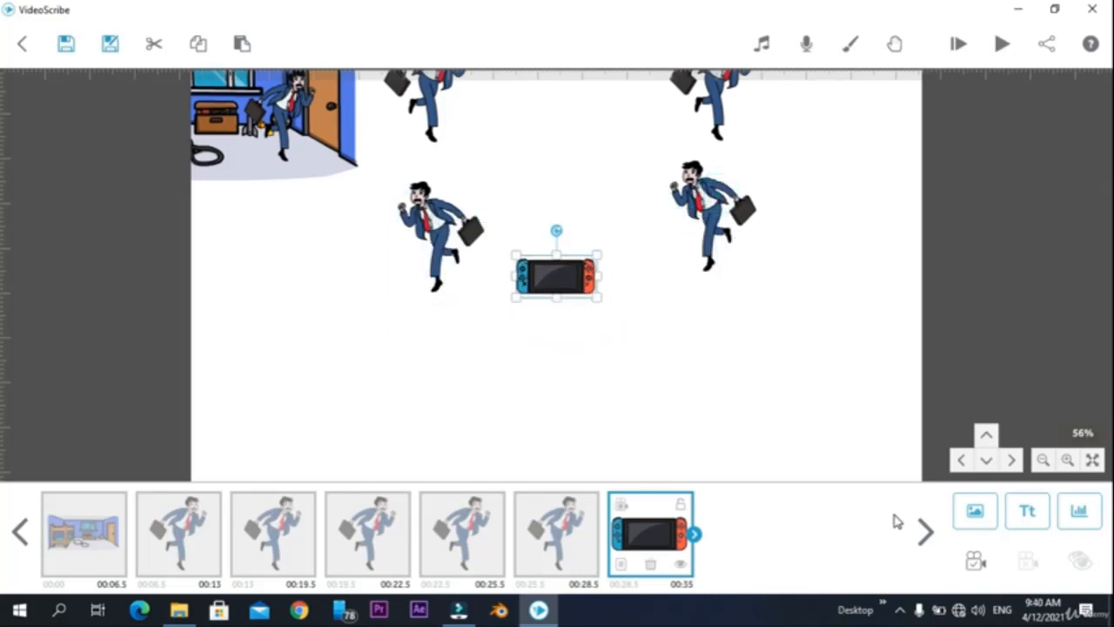
# Add the bedroom image from the recently used images and place it directly below the first bedroom
pyautogui.click(974, 511)
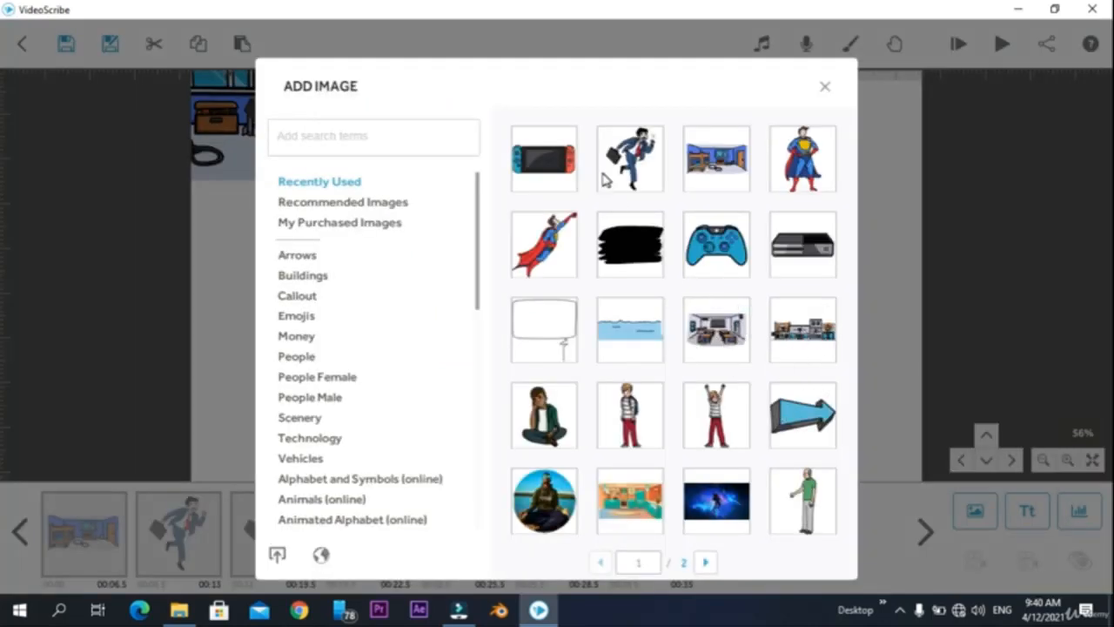
pyautogui.click(716, 164)
pyautogui.hotkey('ctrl', 'v')
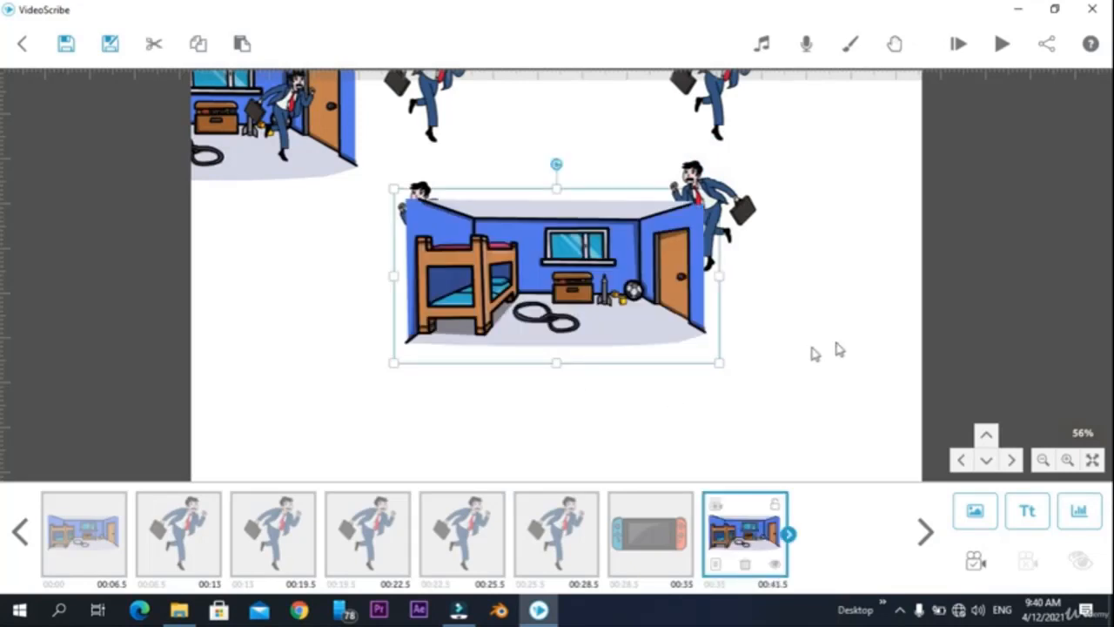
pyautogui.click(858, 328)
pyautogui.moveTo(714, 264); pyautogui.dragTo(377, 285)
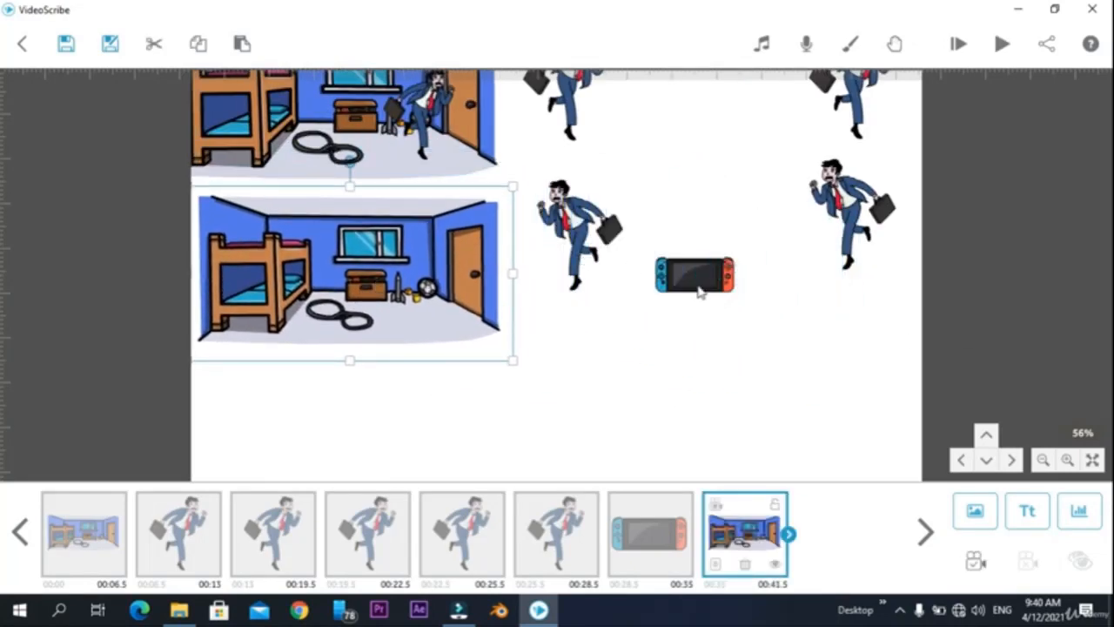
# Reorder the handheld console after the new bedroom in the timeline, then shrink it and place it on that bedroom's floor near the door
pyautogui.click(703, 330)
pyautogui.moveTo(648, 531); pyautogui.dragTo(745, 529)
pyautogui.moveTo(710, 277); pyautogui.dragTo(452, 311)
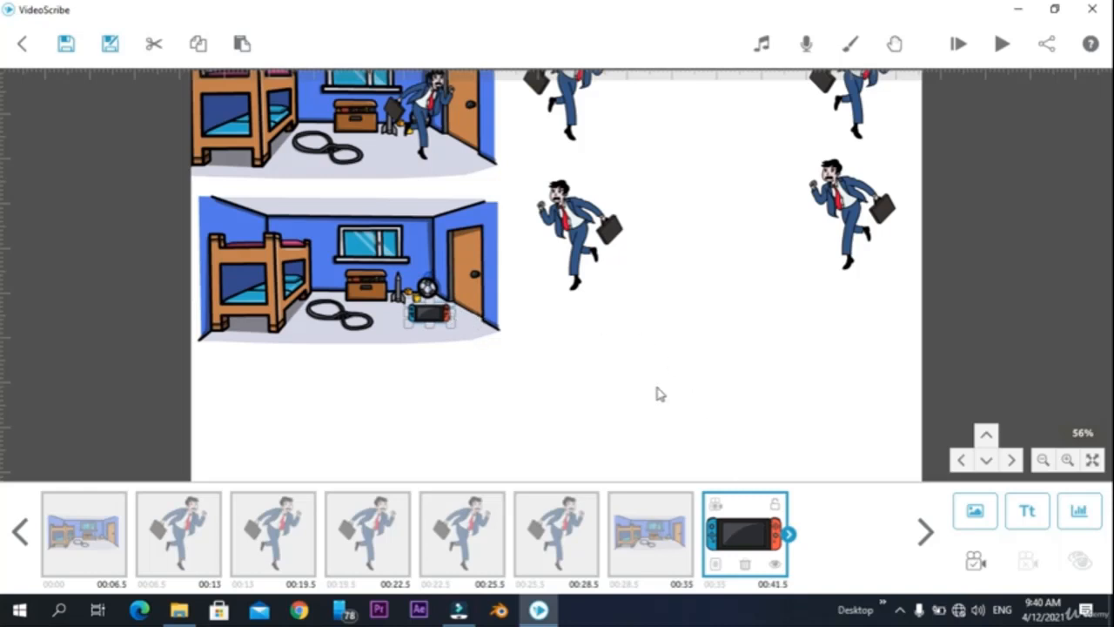
# Add the running businessman to the empty canvas area below the bedrooms, scale him down and place him at the area's upper left
pyautogui.moveTo(653, 391); pyautogui.dragTo(542, 251)
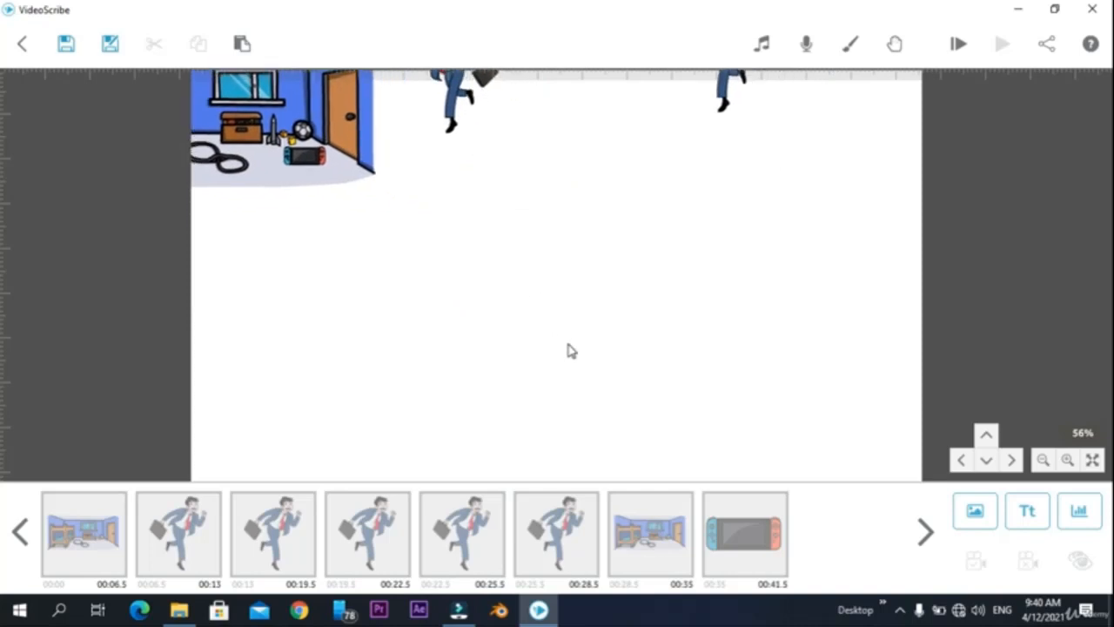
pyautogui.moveTo(567, 350); pyautogui.dragTo(513, 241)
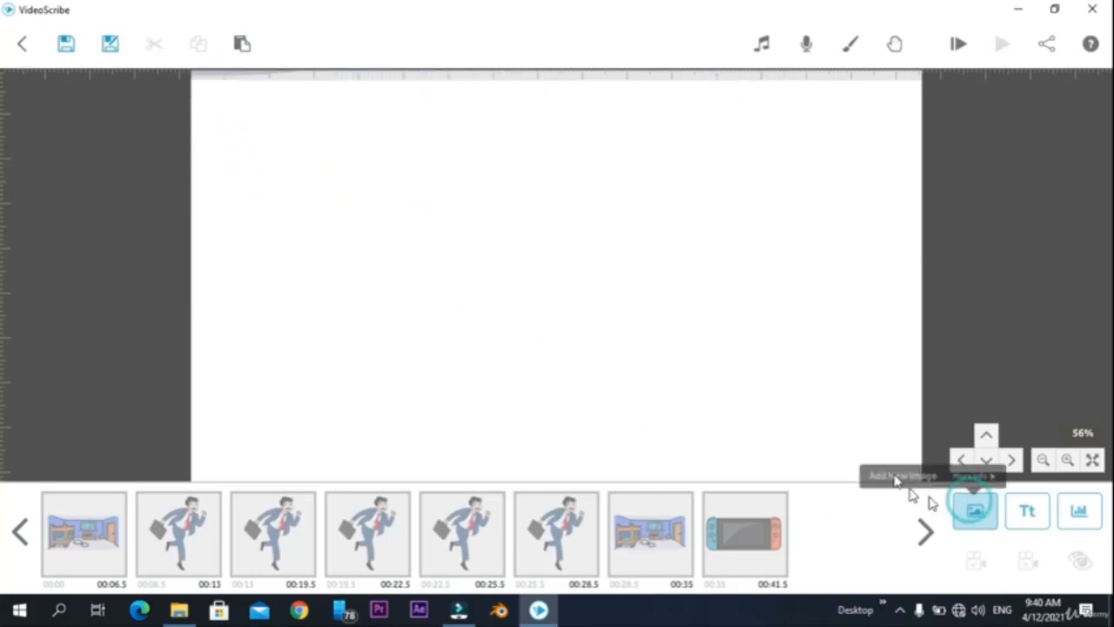
pyautogui.click(972, 509)
pyautogui.click(729, 164)
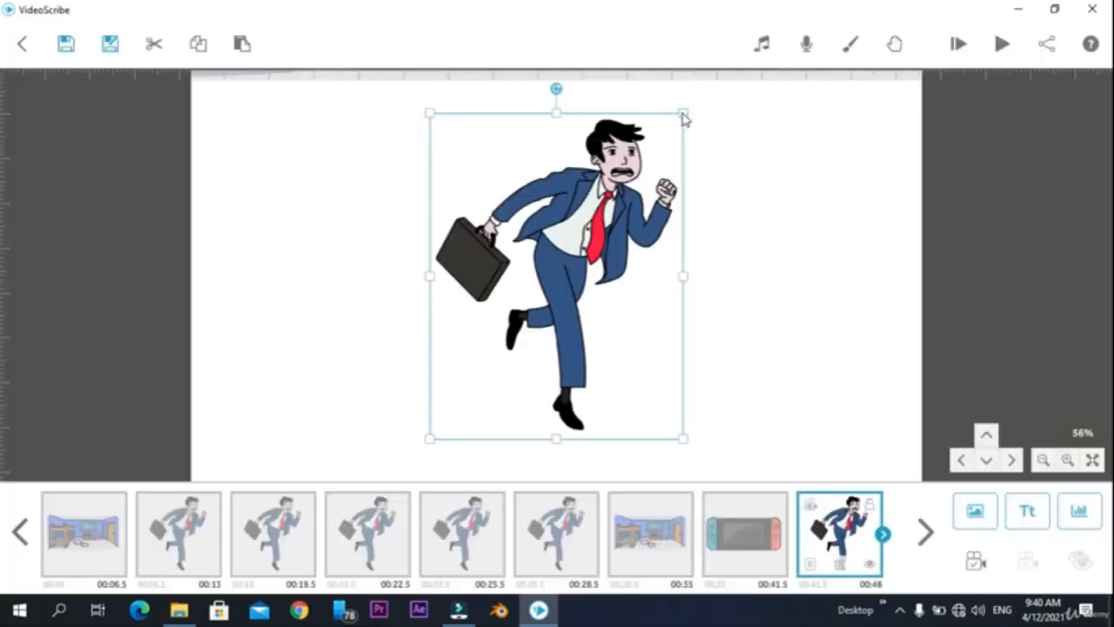
pyautogui.moveTo(684, 114); pyautogui.dragTo(624, 182)
pyautogui.moveTo(570, 306); pyautogui.dragTo(414, 356)
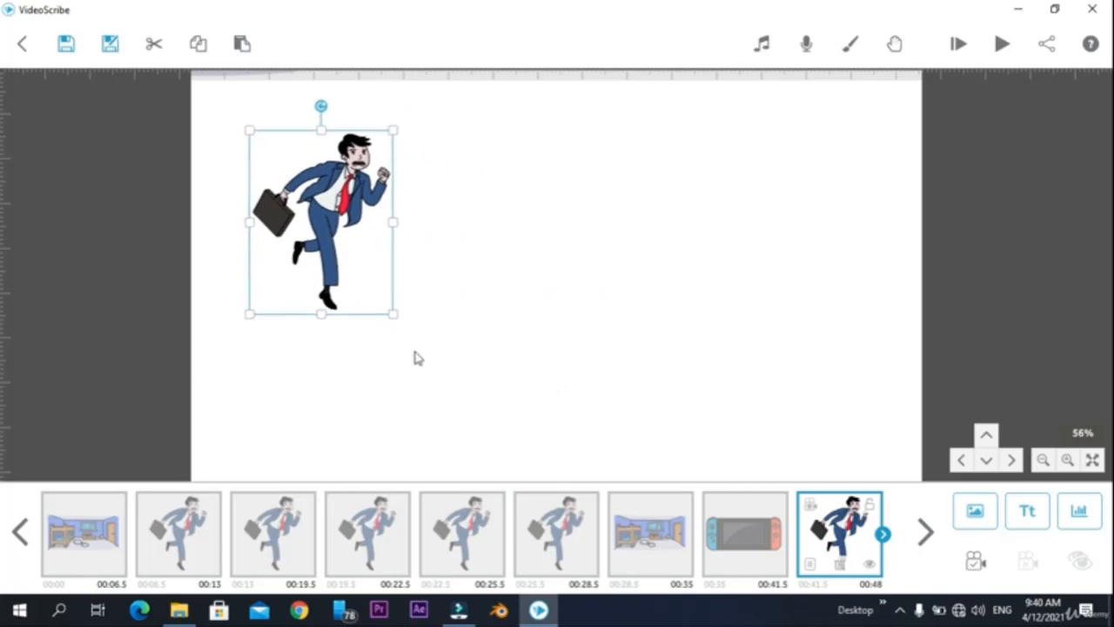
# Add a second running businessman, scale him smaller than the first and place him ahead of the first at about the same height
pyautogui.click(974, 513)
pyautogui.click(659, 292)
pyautogui.moveTo(684, 114); pyautogui.dragTo(614, 201)
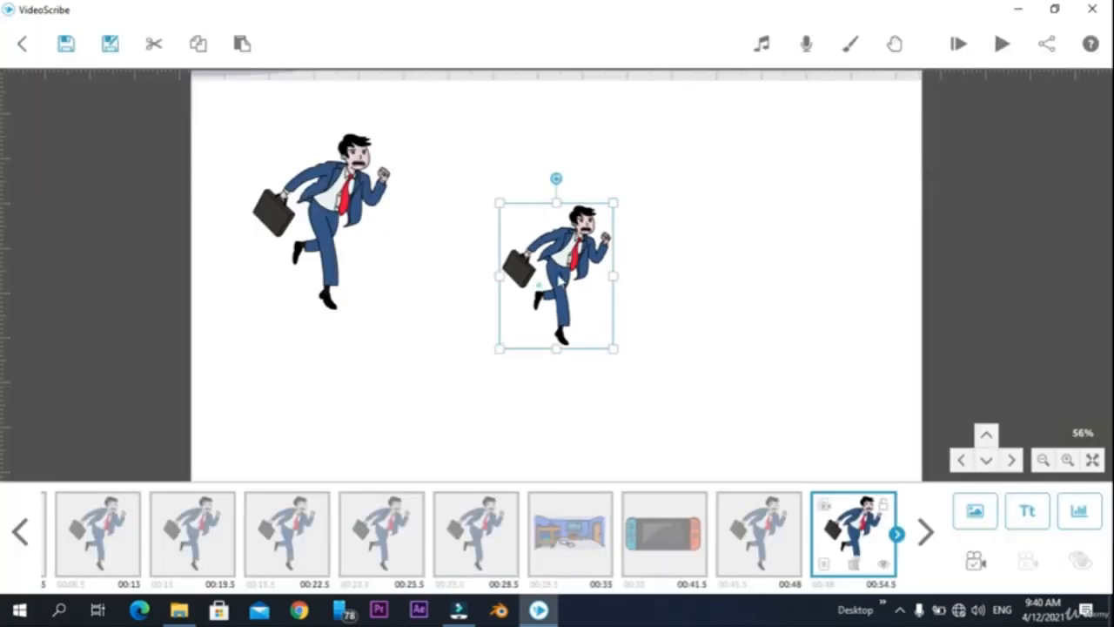
pyautogui.moveTo(536, 284); pyautogui.dragTo(558, 217)
# Add the classroom image and place it just to the right of the smaller businessman
pyautogui.click(975, 511)
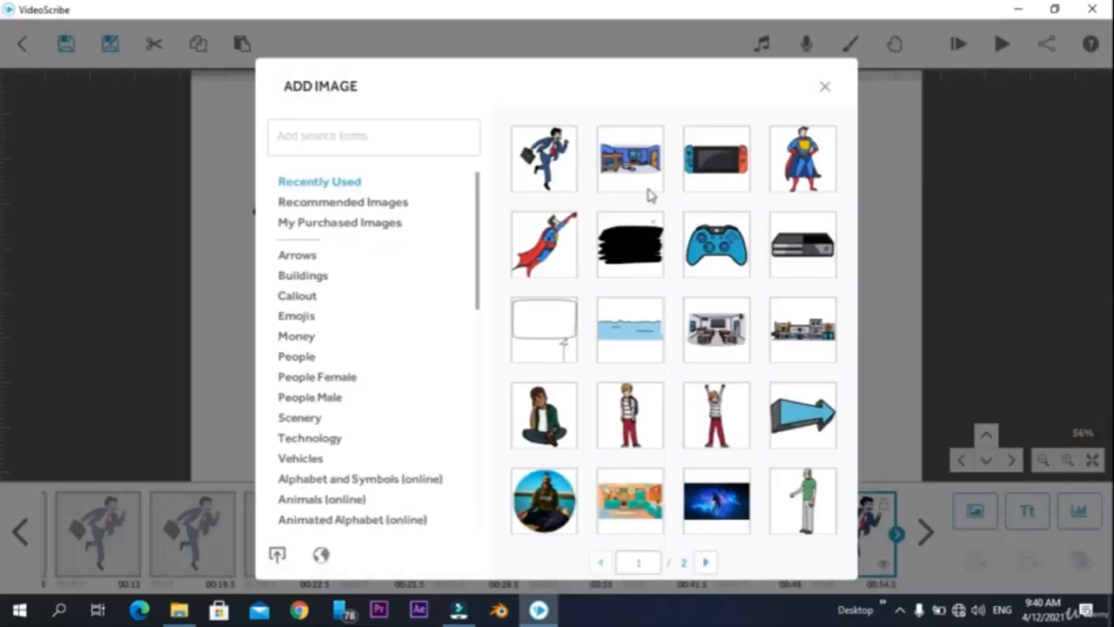
pyautogui.click(715, 329)
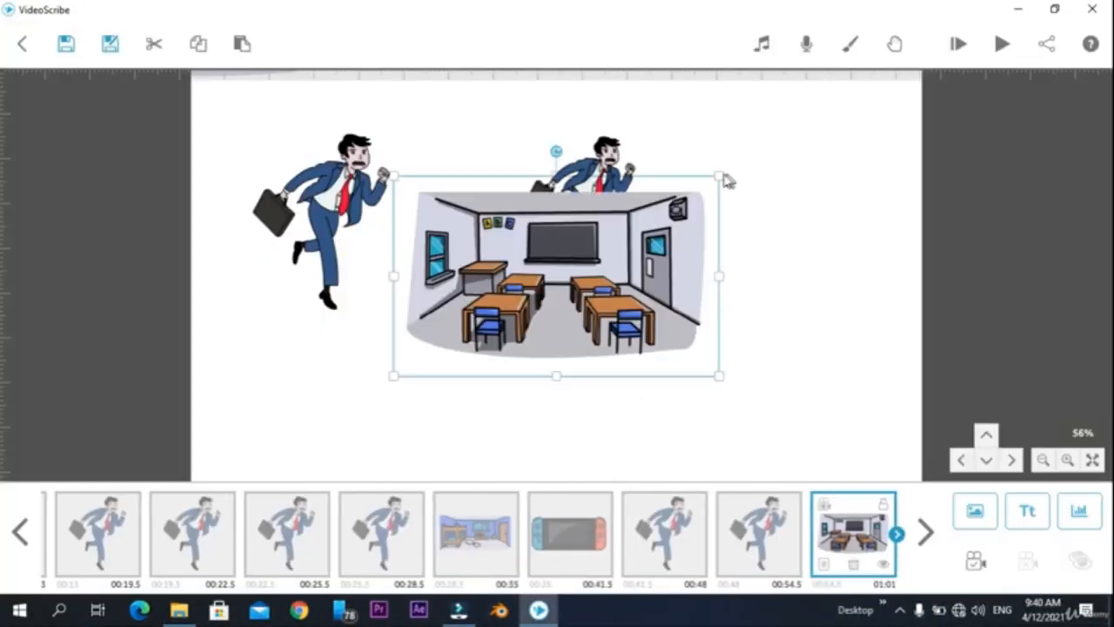
pyautogui.moveTo(516, 355); pyautogui.dragTo(713, 431)
pyautogui.click(449, 381)
pyautogui.moveTo(448, 381); pyautogui.dragTo(404, 377)
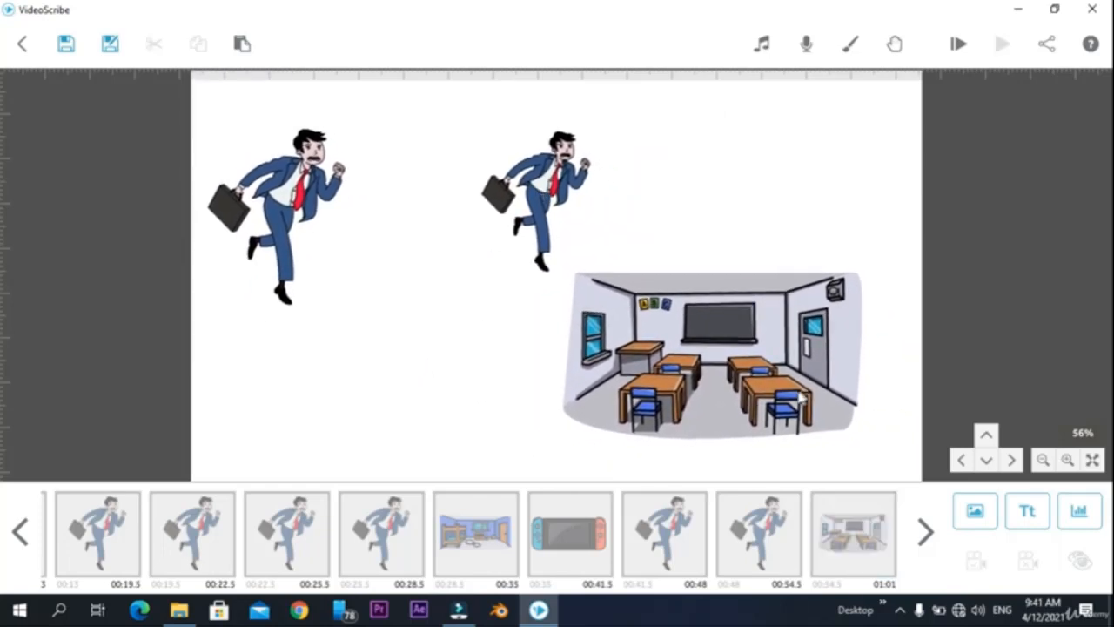
pyautogui.moveTo(780, 396); pyautogui.dragTo(804, 264)
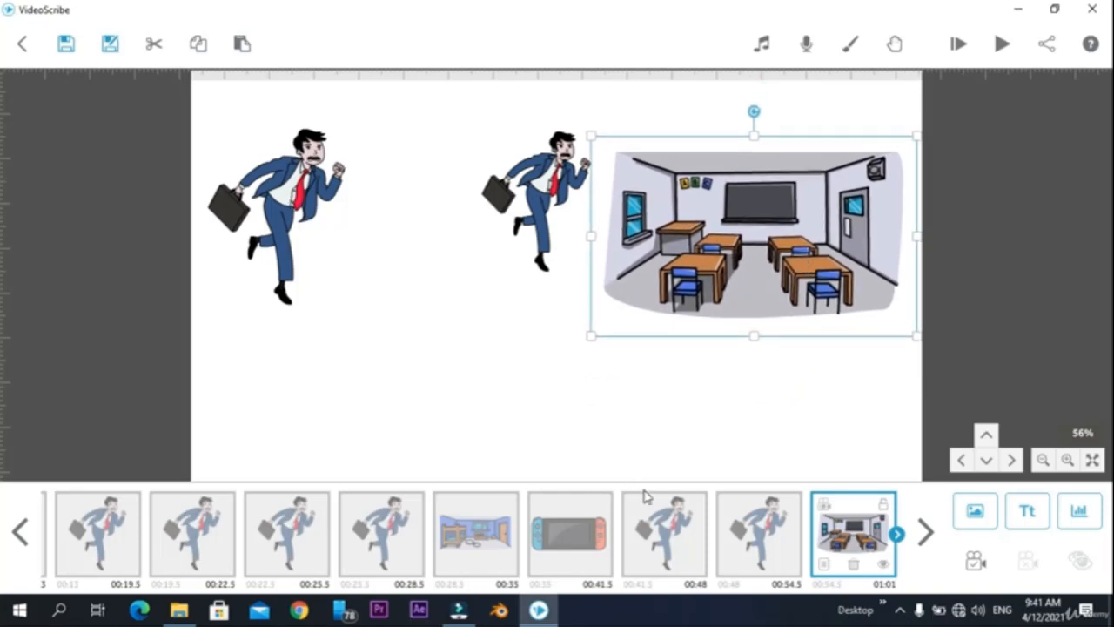
# Set the camera to the current position for the two new businessmen and the classroom together
pyautogui.click(660, 527)
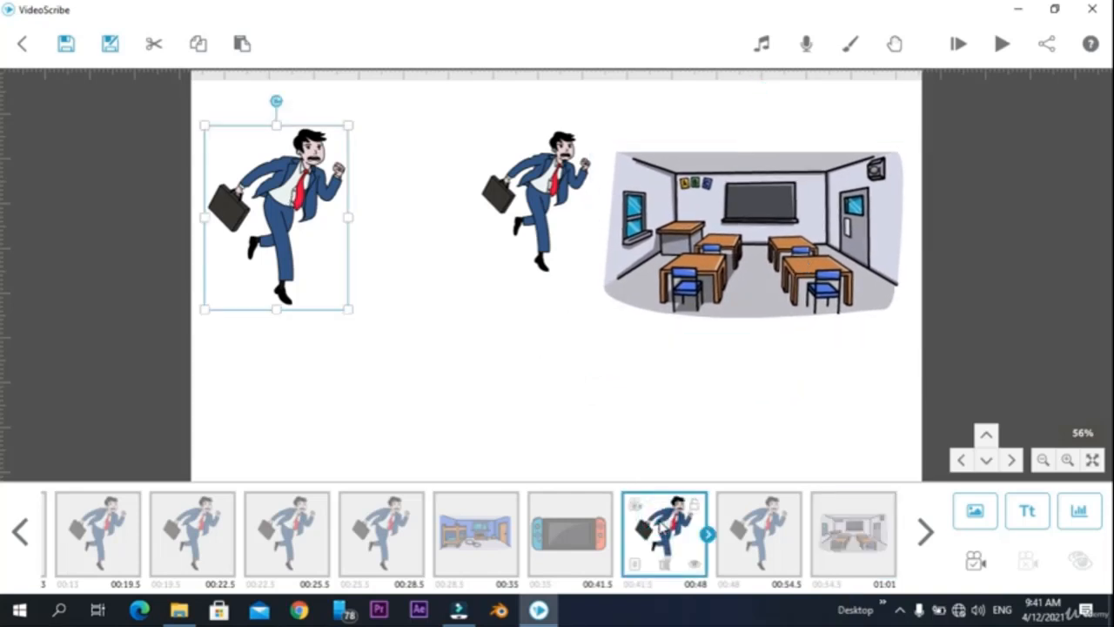
pyautogui.keyDown('shift'); pyautogui.click(770, 534); pyautogui.keyUp('shift')
pyautogui.keyDown('shift'); pyautogui.click(848, 541); pyautogui.keyUp('shift')
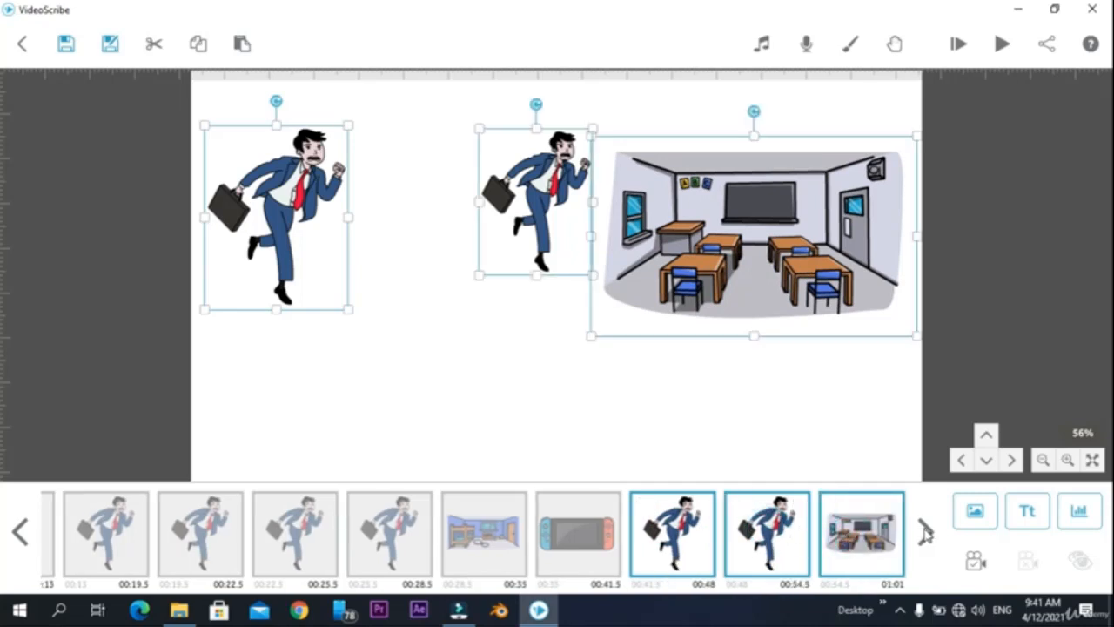
pyautogui.click(976, 563)
# Preview the scribe from the start, then from the second bedroom through the two new businessmen
pyautogui.click(486, 550)
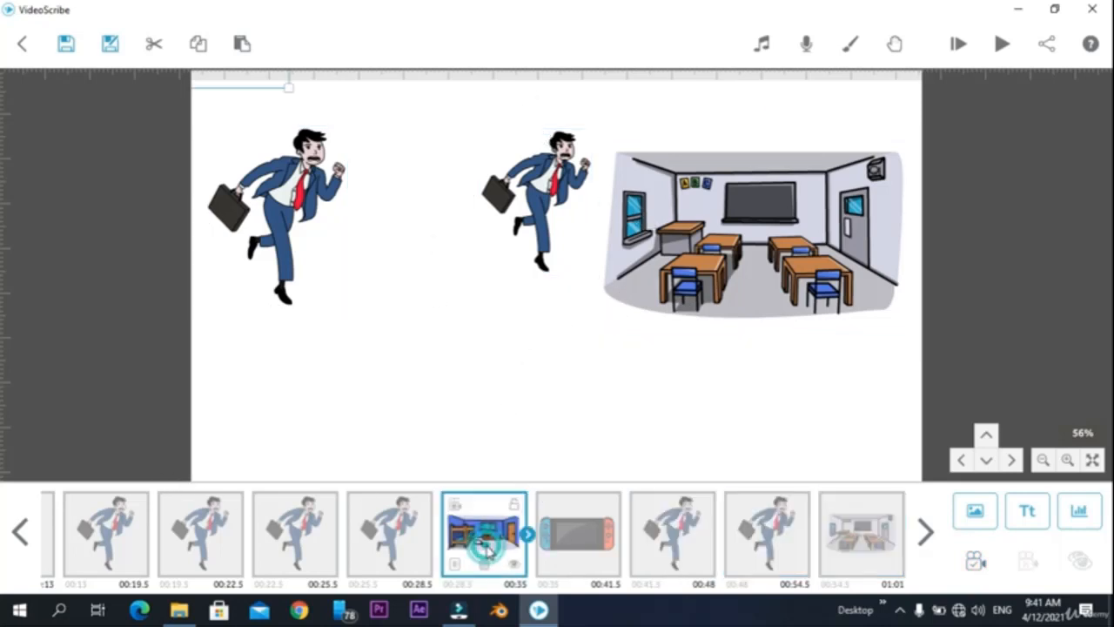
pyautogui.click(952, 43)
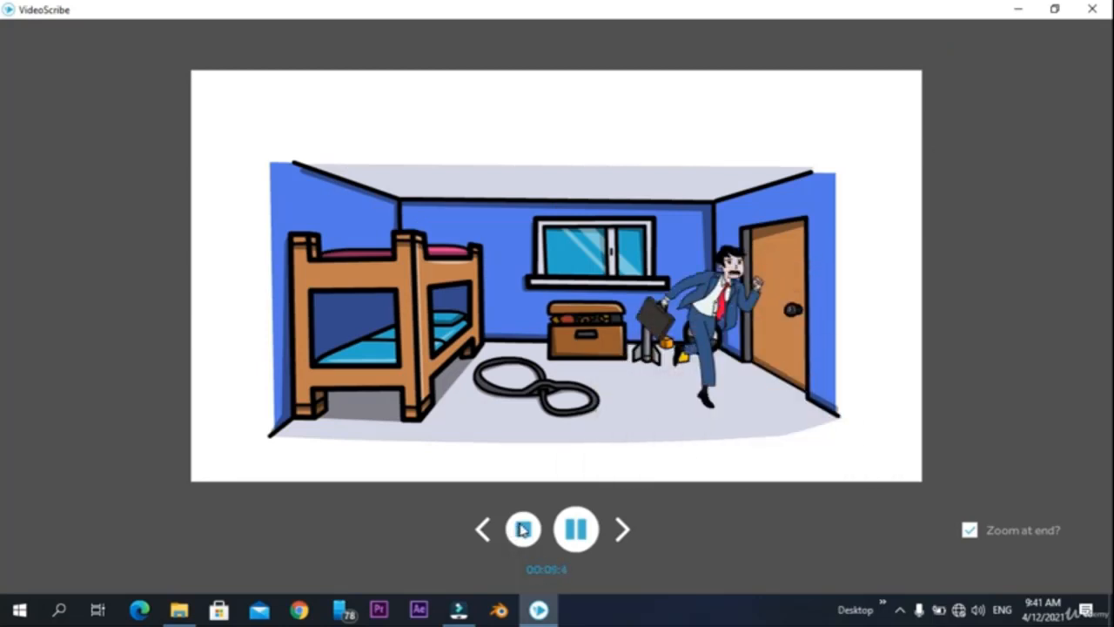
pyautogui.click(522, 528)
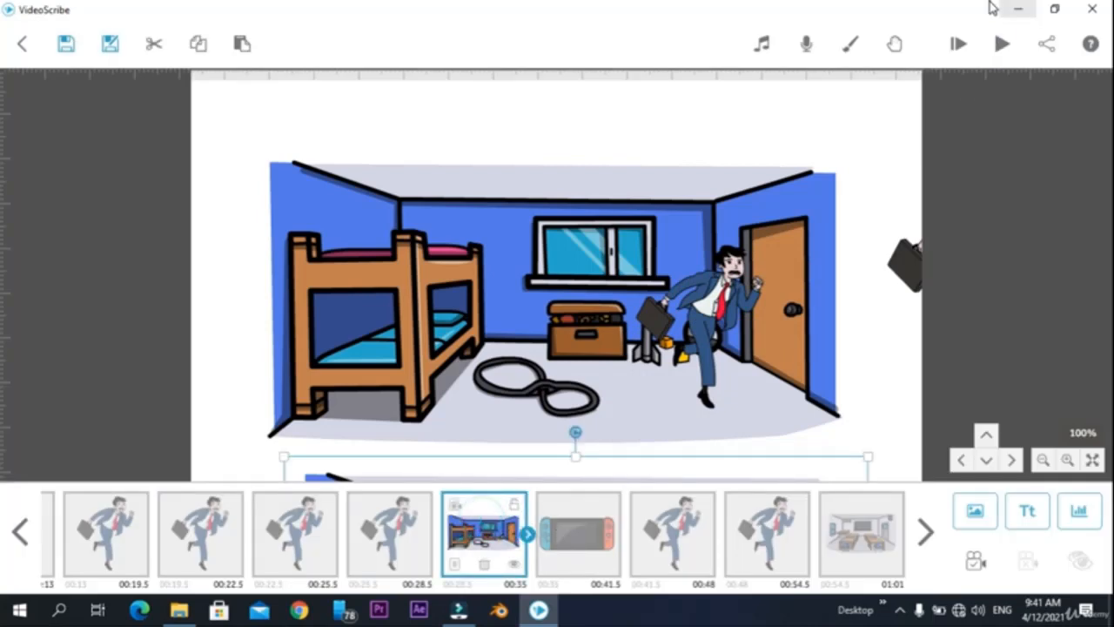
pyautogui.click(1001, 43)
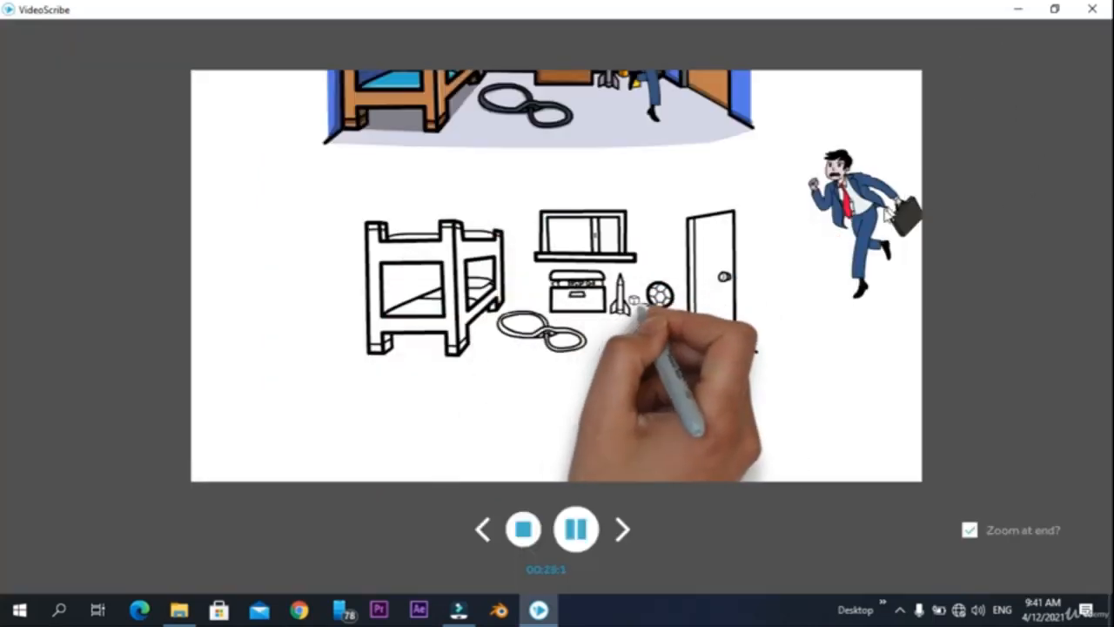
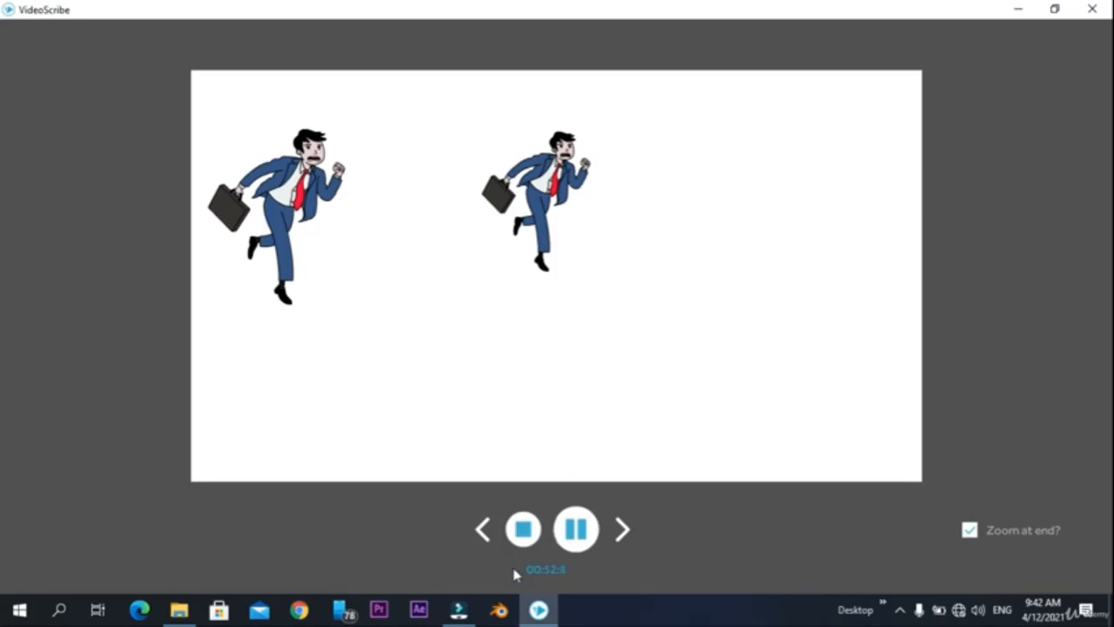
pyautogui.click(522, 536)
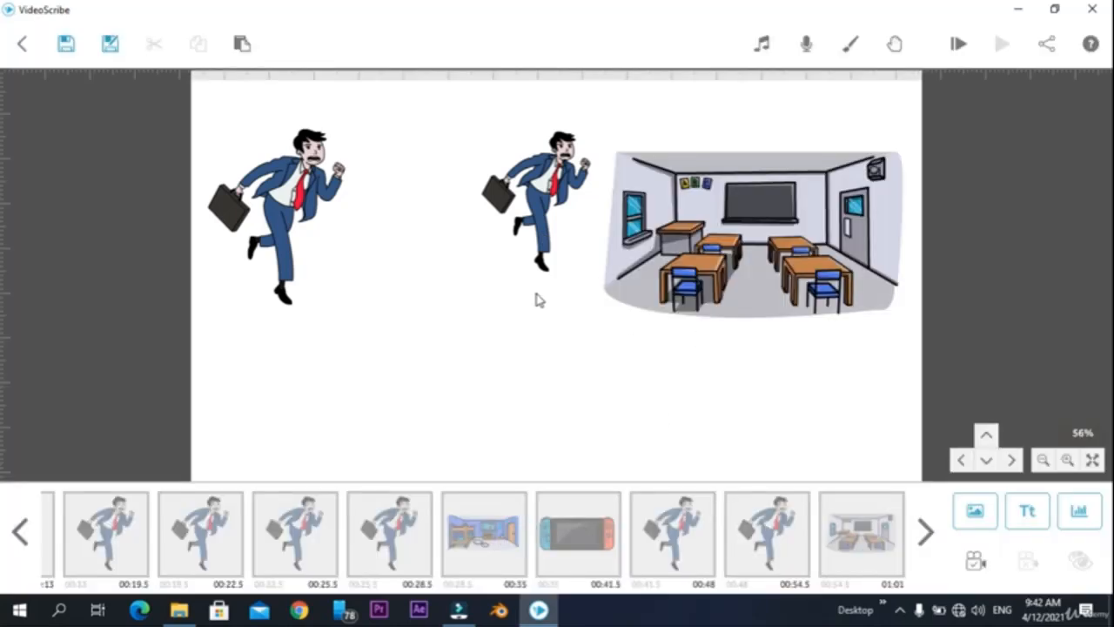
# Change the smaller businessman's animation from Draw to Morph, morphing from the larger businessman
pyautogui.click(540, 196)
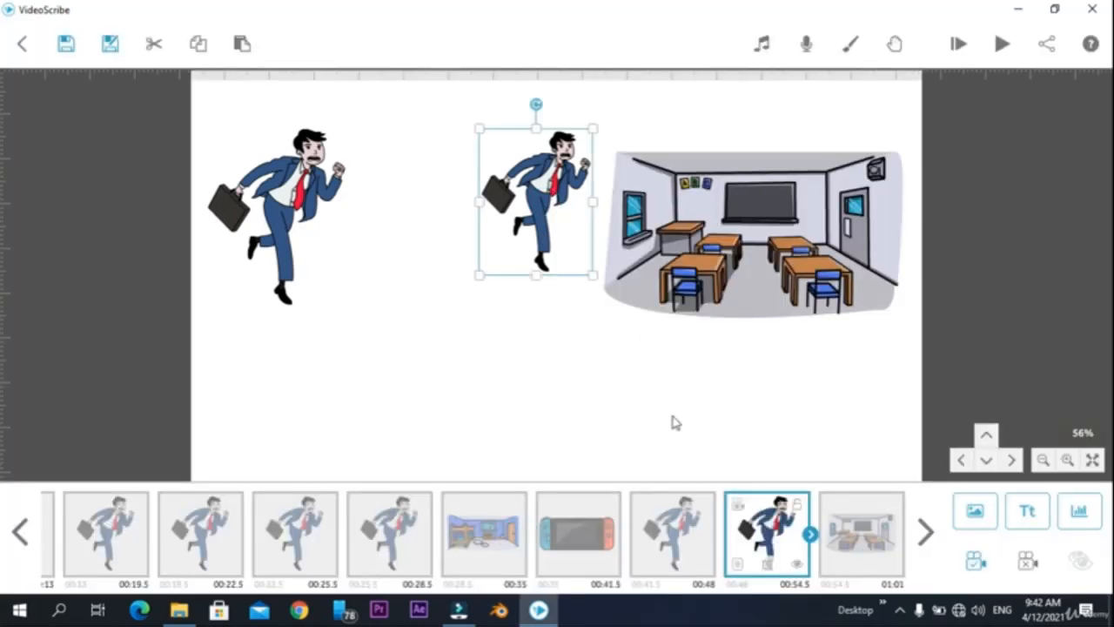
pyautogui.click(738, 564)
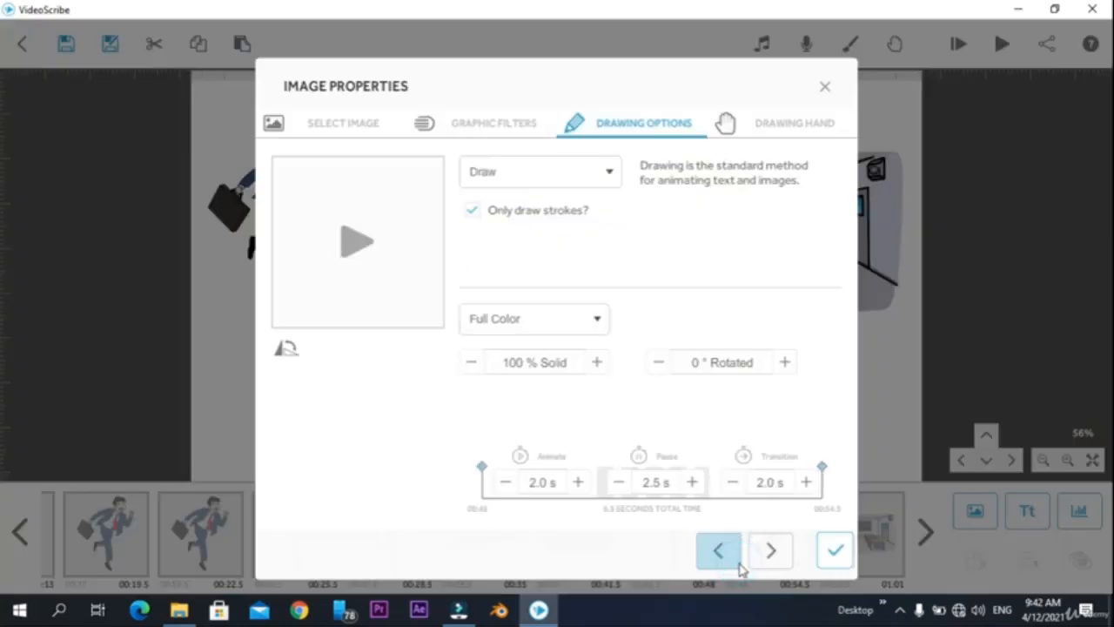
pyautogui.click(580, 174)
pyautogui.click(503, 300)
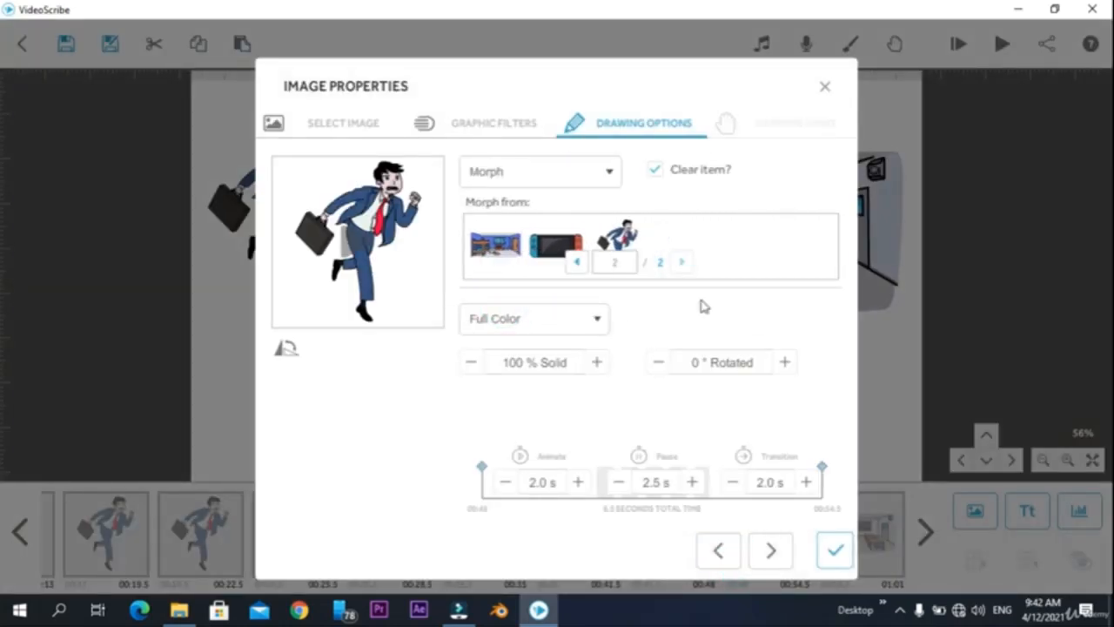
pyautogui.click(619, 233)
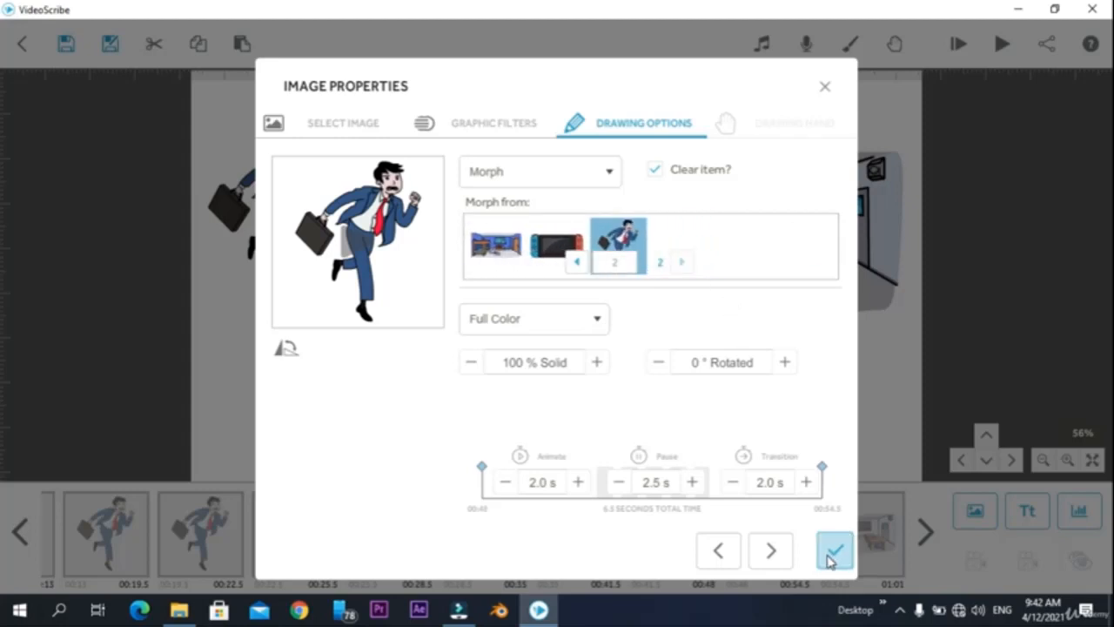
# Set the morphing businessman's pause to 0.5 s and transition to 1.0 s, and apply the image properties
pyautogui.click(618, 481)
pyautogui.click(618, 481)
pyautogui.click(618, 481)
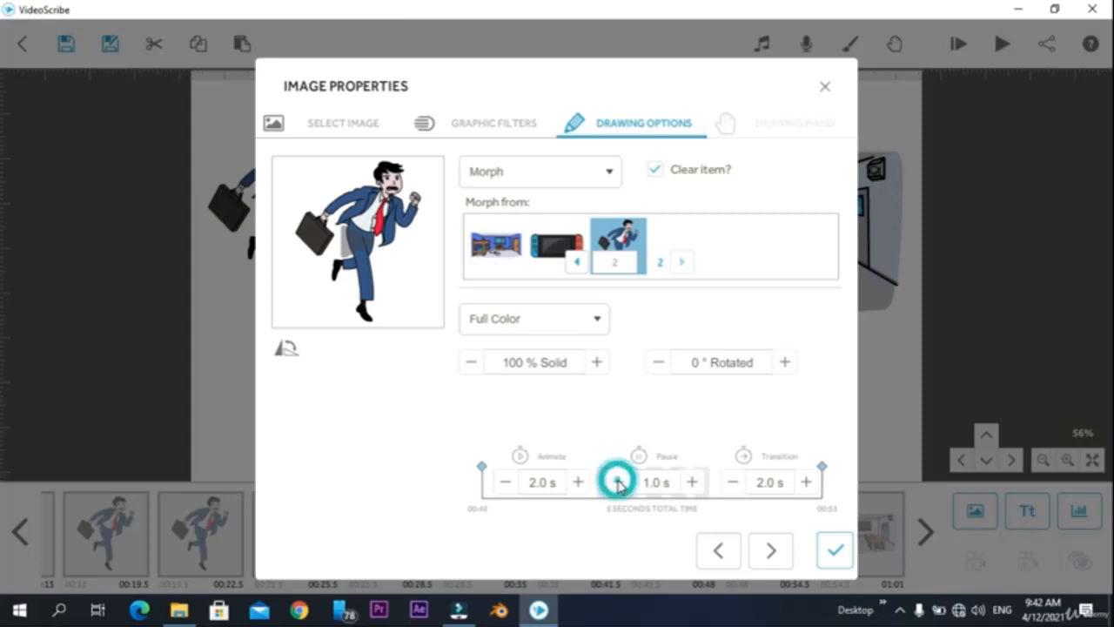
pyautogui.click(618, 481)
pyautogui.click(734, 481)
pyautogui.click(734, 481)
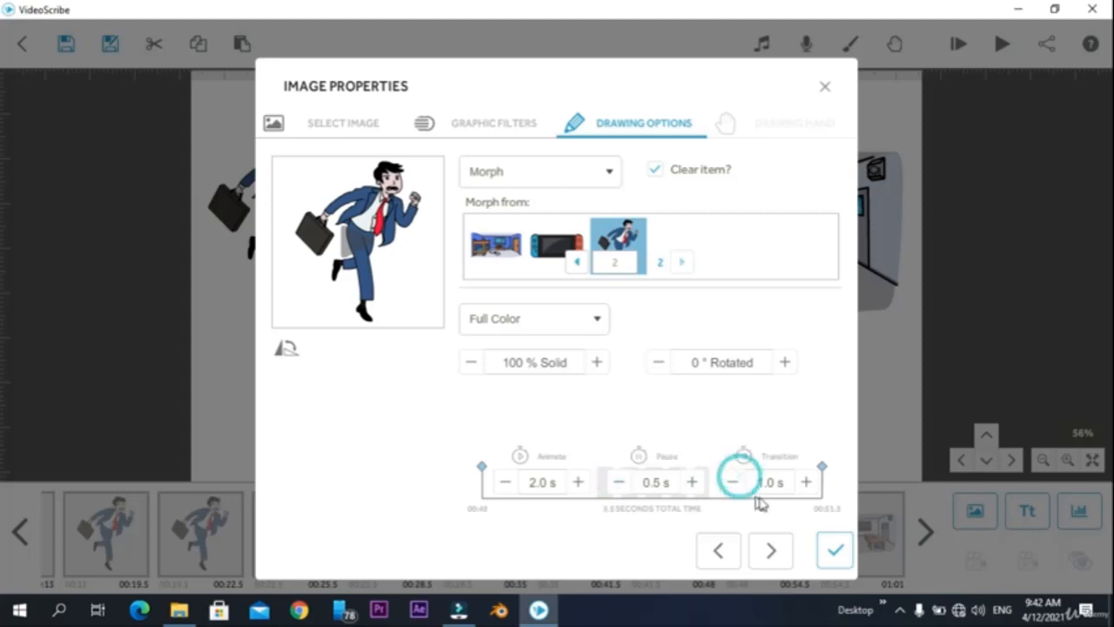
pyautogui.click(849, 557)
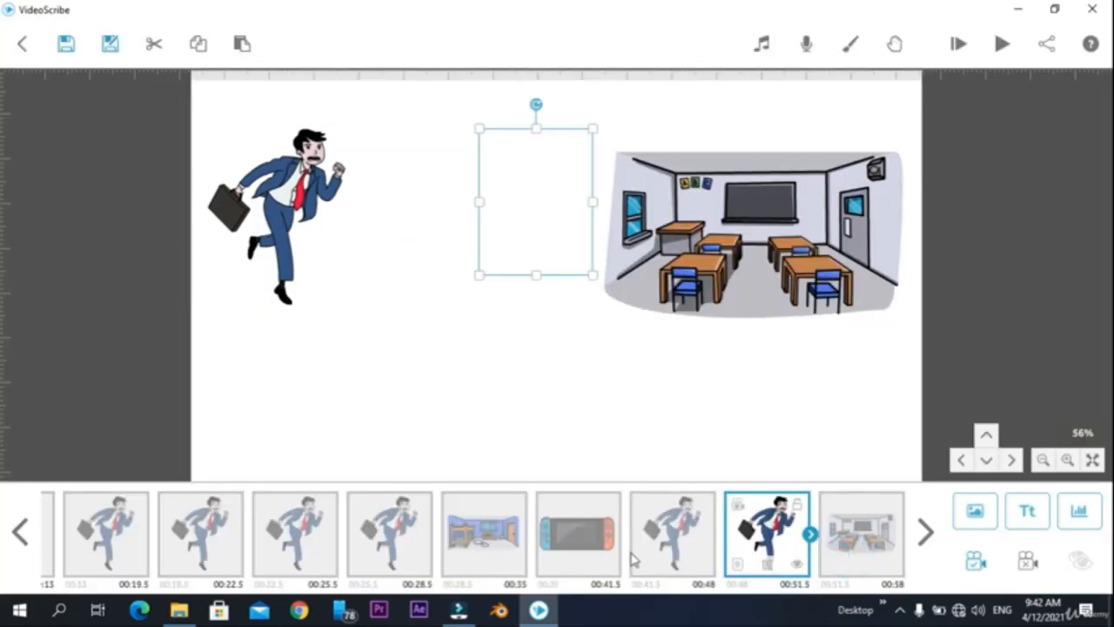
# Preview the scribe from the larger lower businessman, then from the first businessman outside the upper bedroom
pyautogui.click(675, 521)
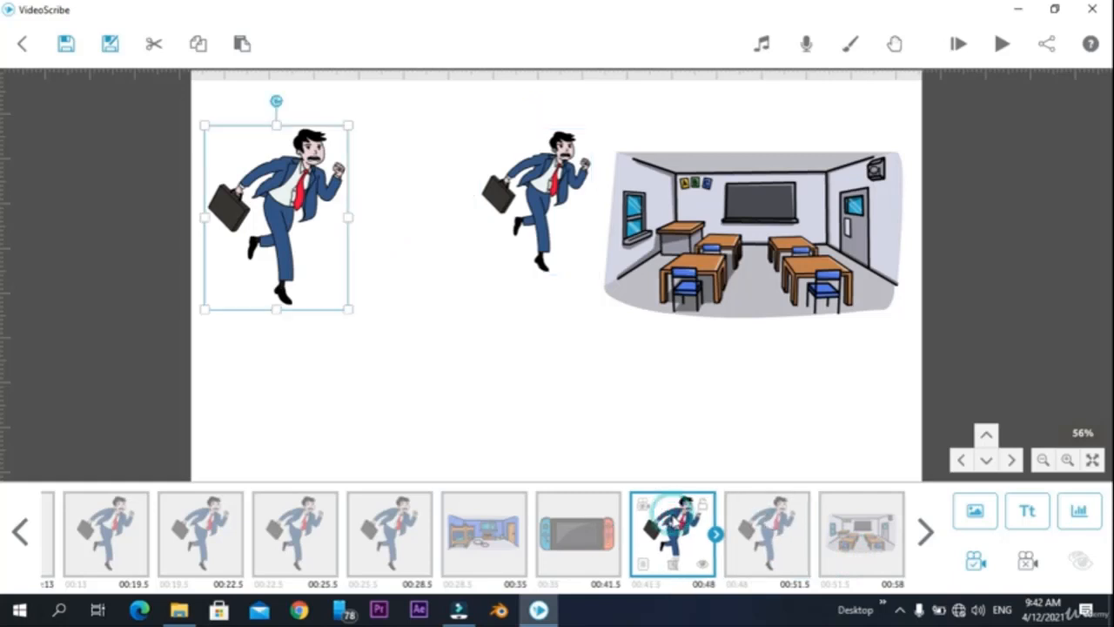
pyautogui.click(996, 50)
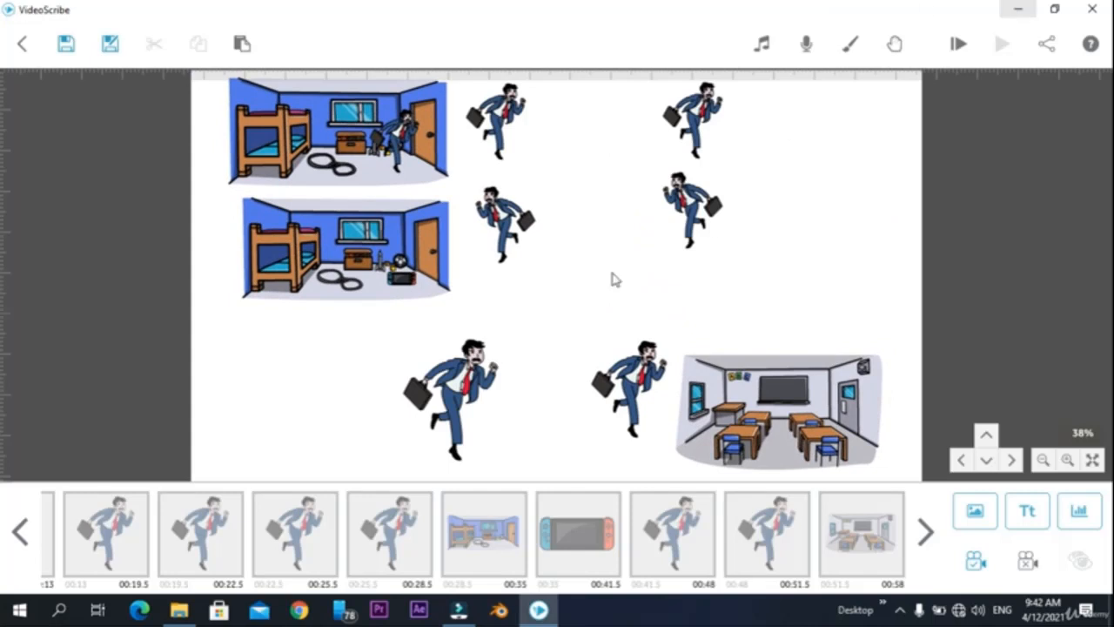
pyautogui.click(827, 189)
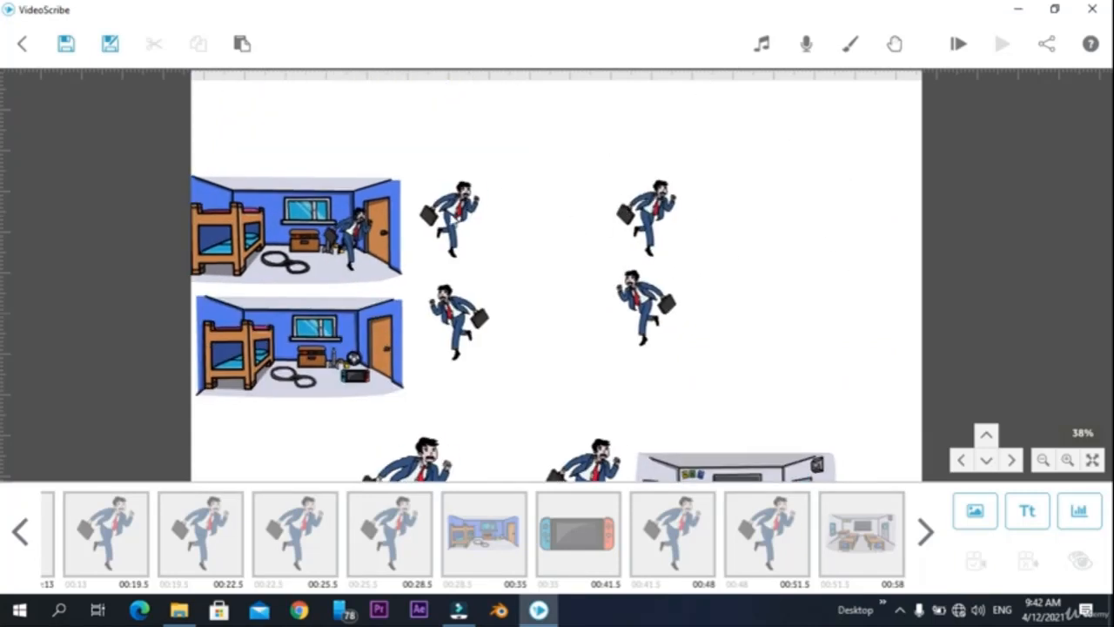
pyautogui.click(452, 218)
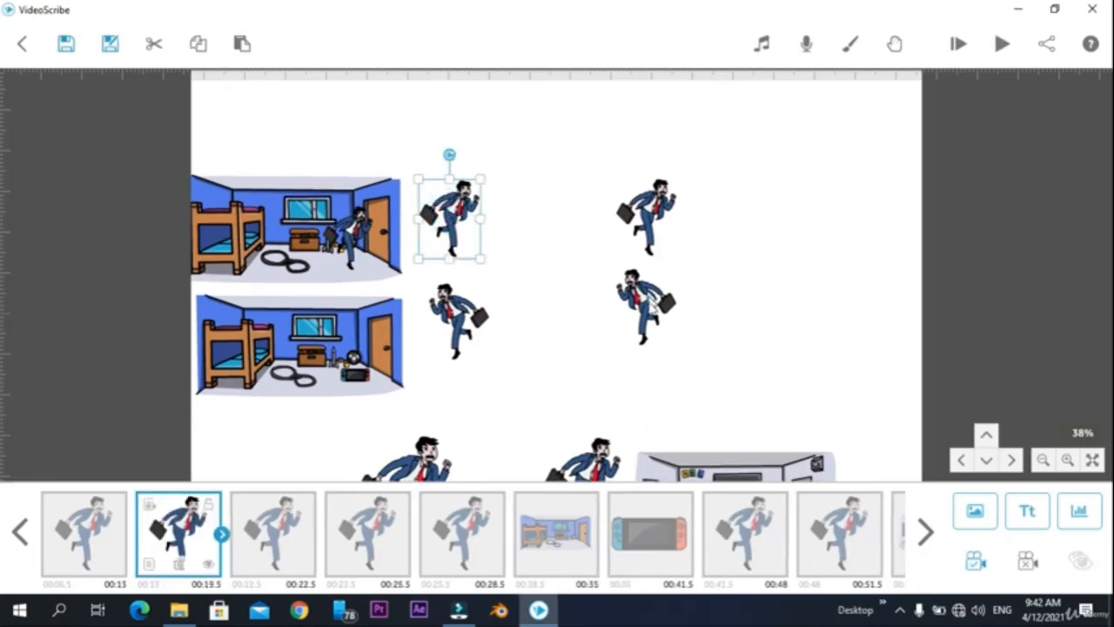
pyautogui.click(1005, 48)
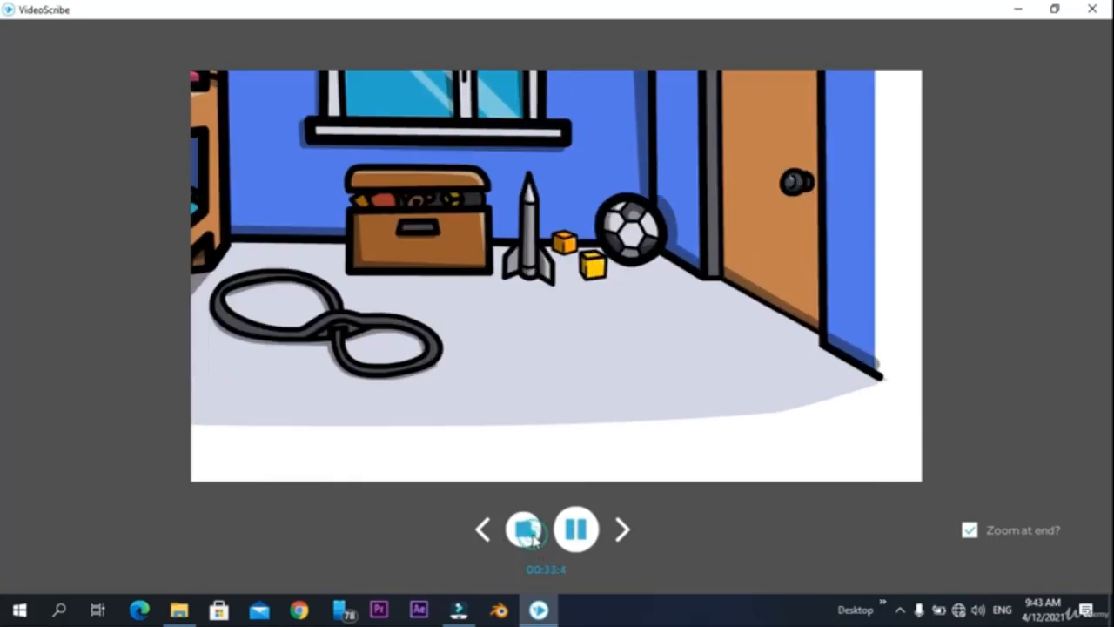
pyautogui.click(523, 528)
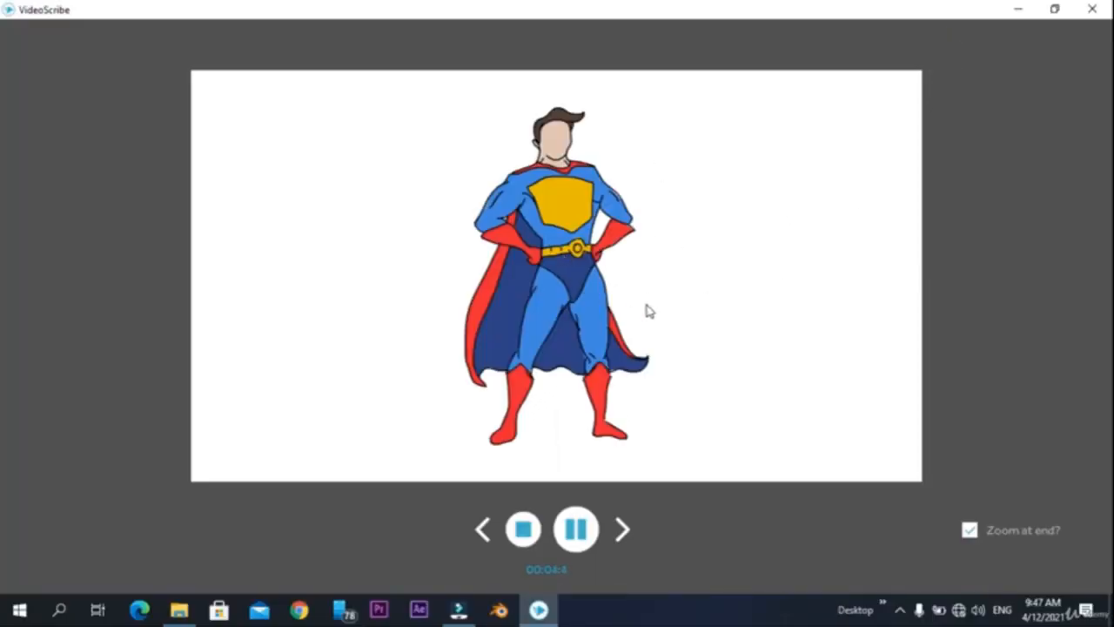
# Stop the preview of the superhero scribe and return to its canvas
pyautogui.click(522, 541)
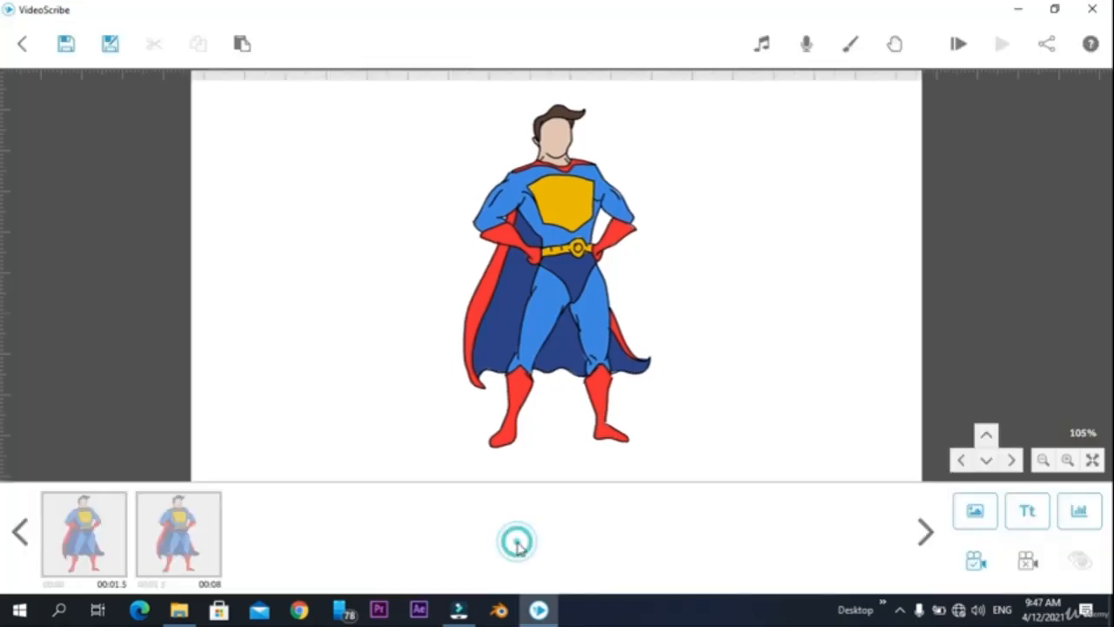
# Delete both superhero elements from the scribe, leaving the canvas empty
pyautogui.click(194, 556)
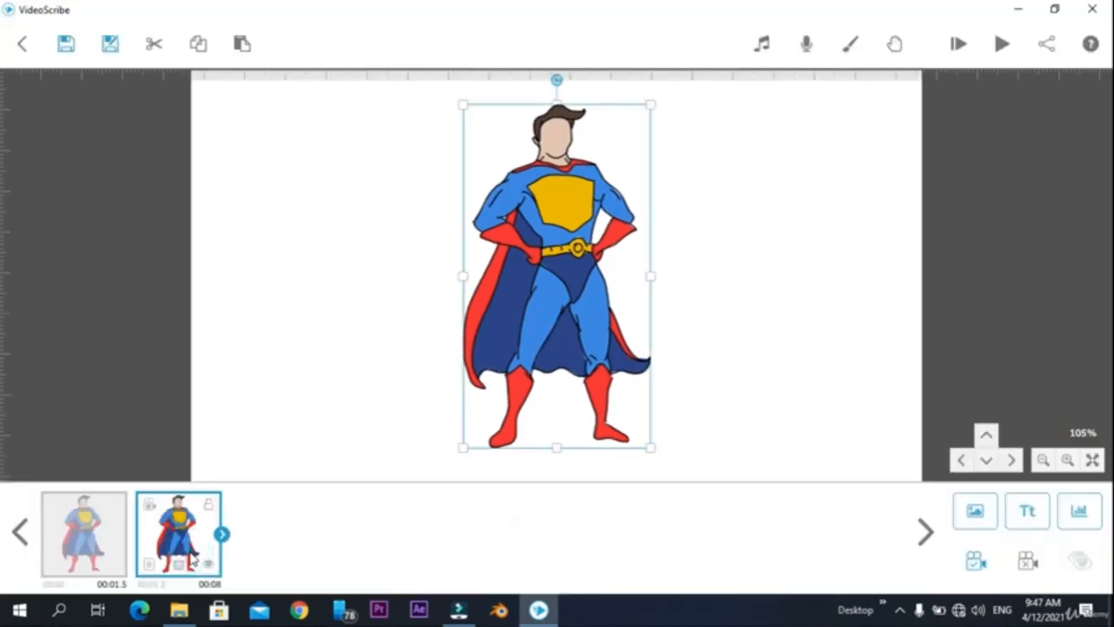
pyautogui.click(174, 567)
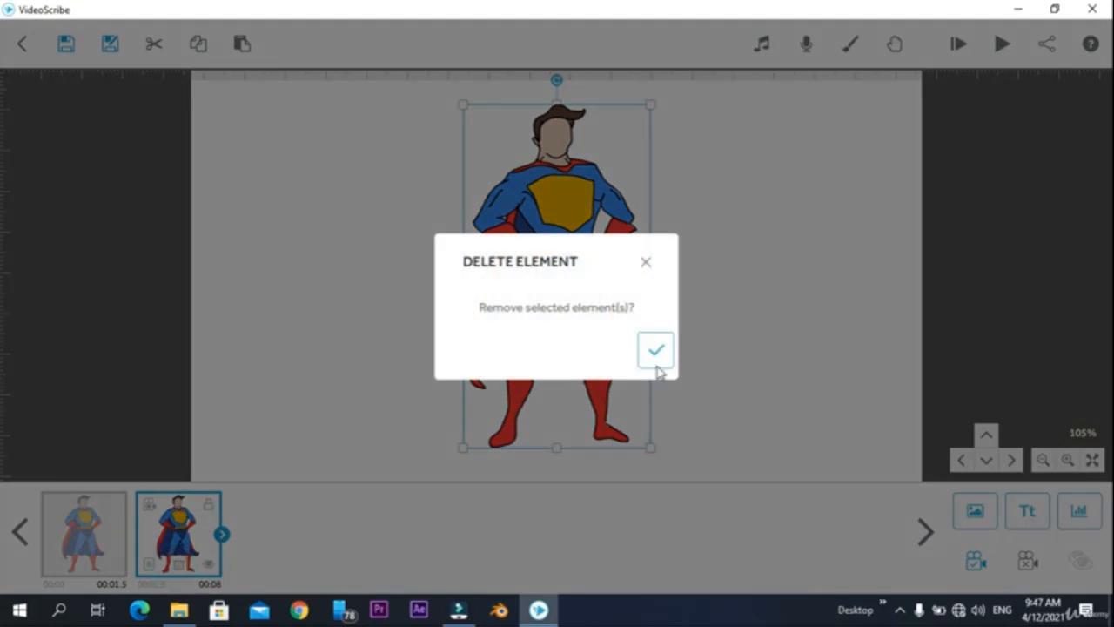
pyautogui.click(648, 346)
pyautogui.click(112, 544)
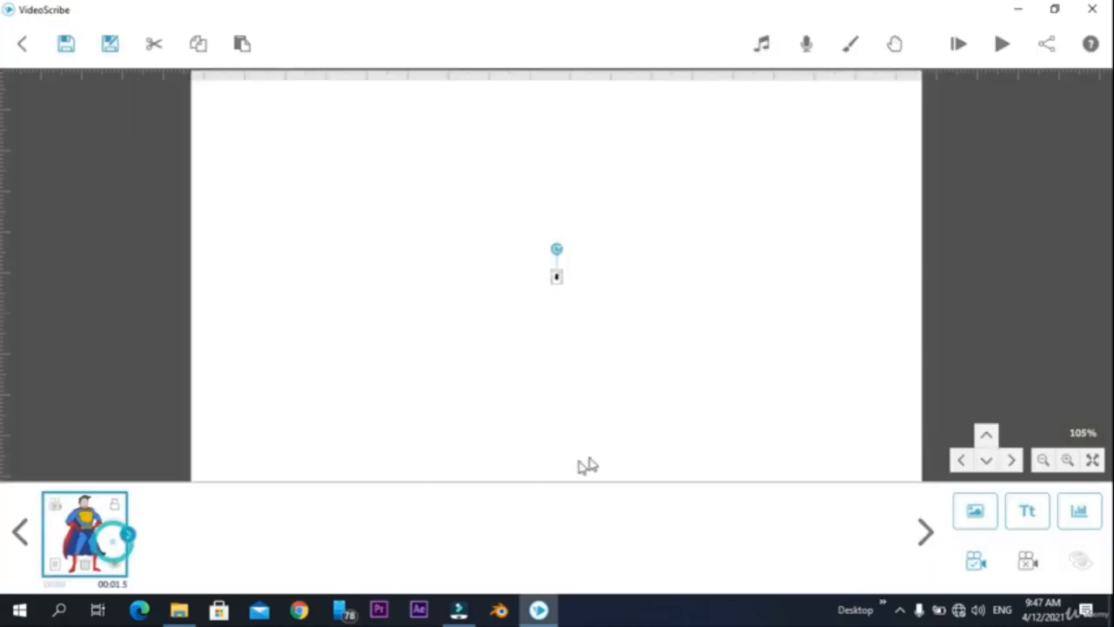
pyautogui.click(83, 568)
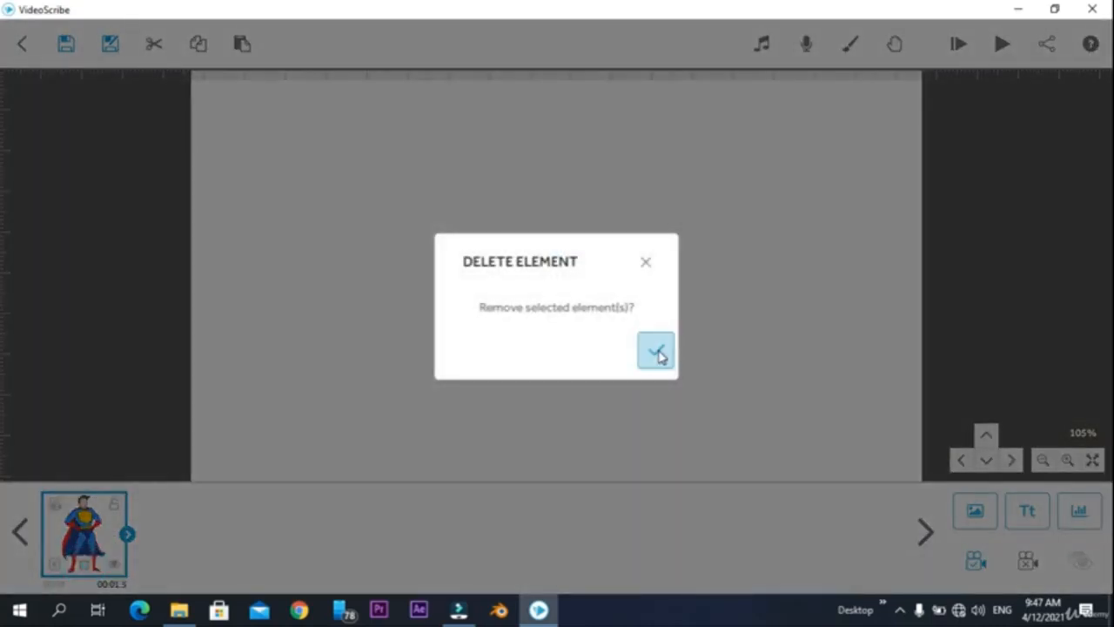
pyautogui.click(656, 349)
# Add the recently used standing superhero image, shrink it to a tiny figure at the canvas centre, and set its camera position
pyautogui.click(985, 521)
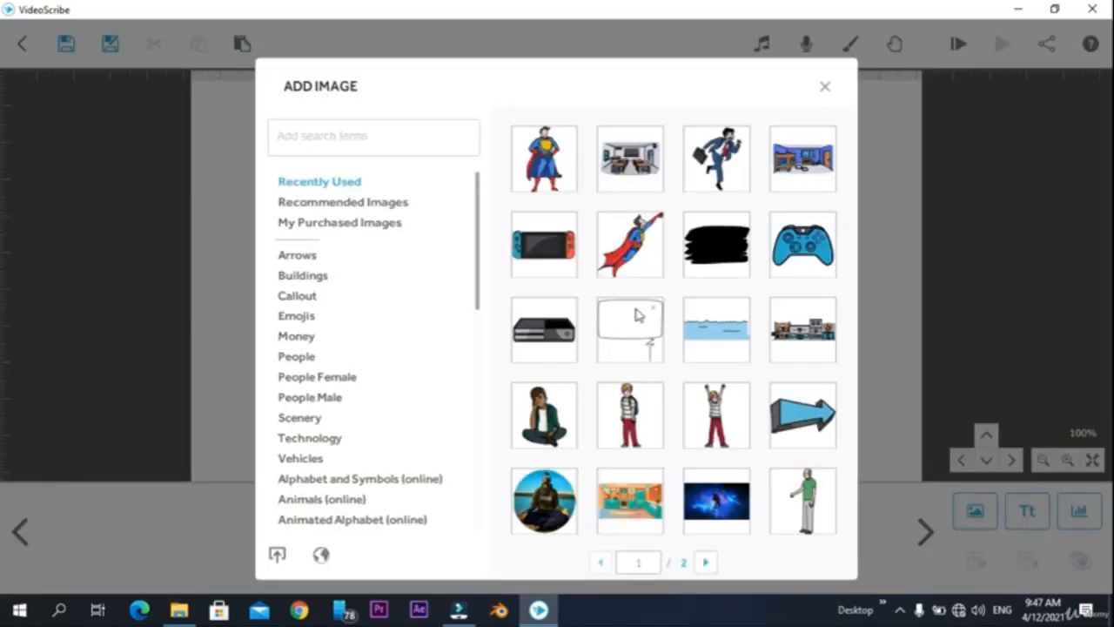
pyautogui.click(542, 184)
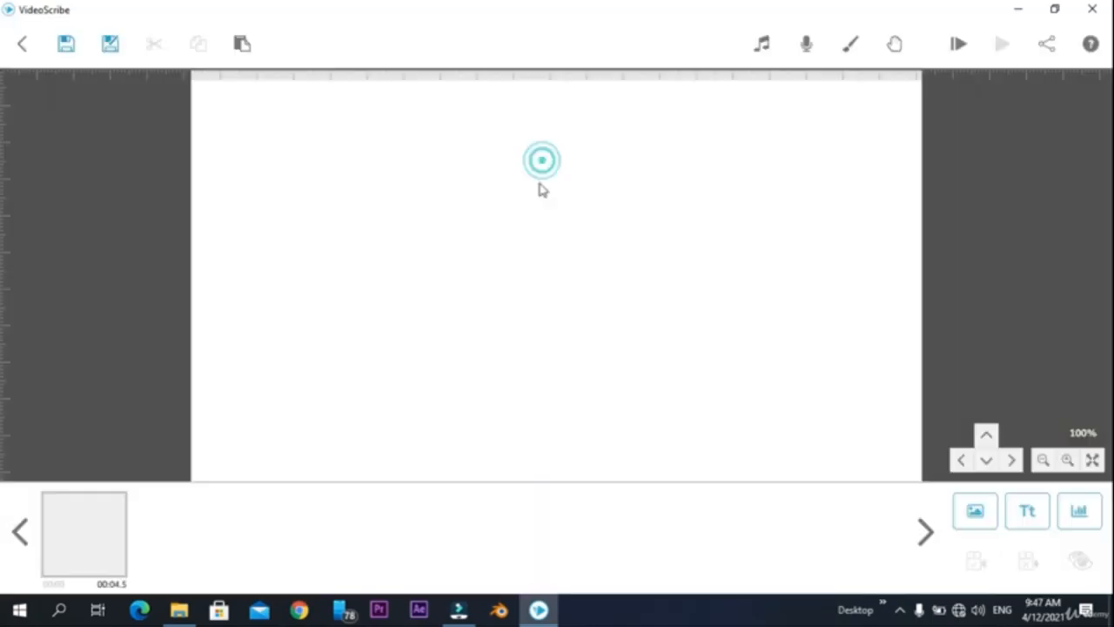
pyautogui.moveTo(646, 122); pyautogui.dragTo(645, 120)
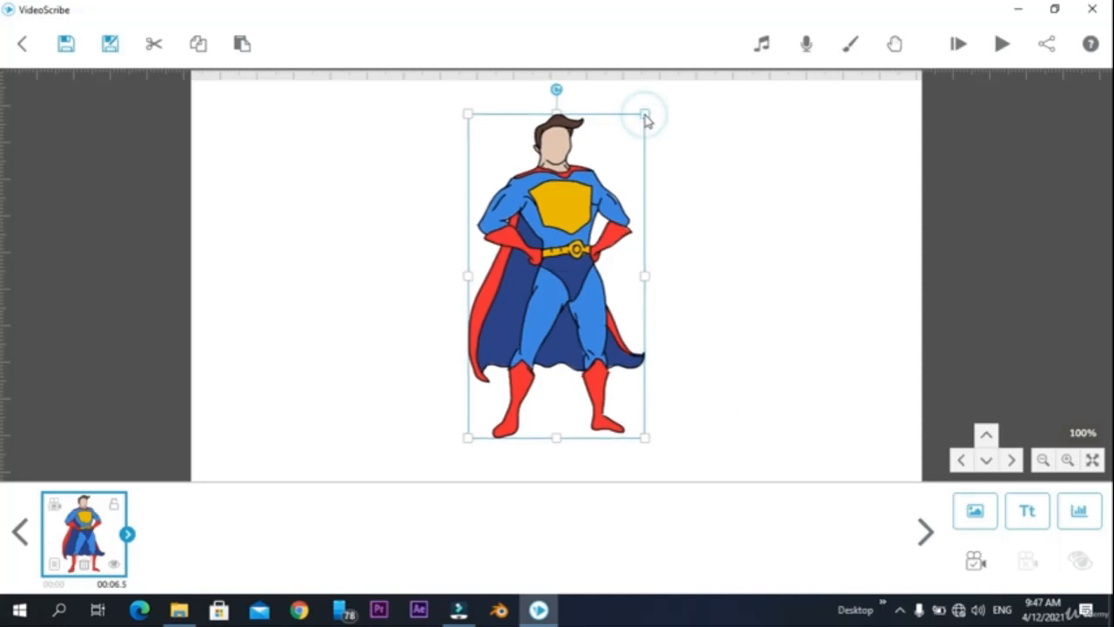
pyautogui.moveTo(600, 207); pyautogui.dragTo(554, 285)
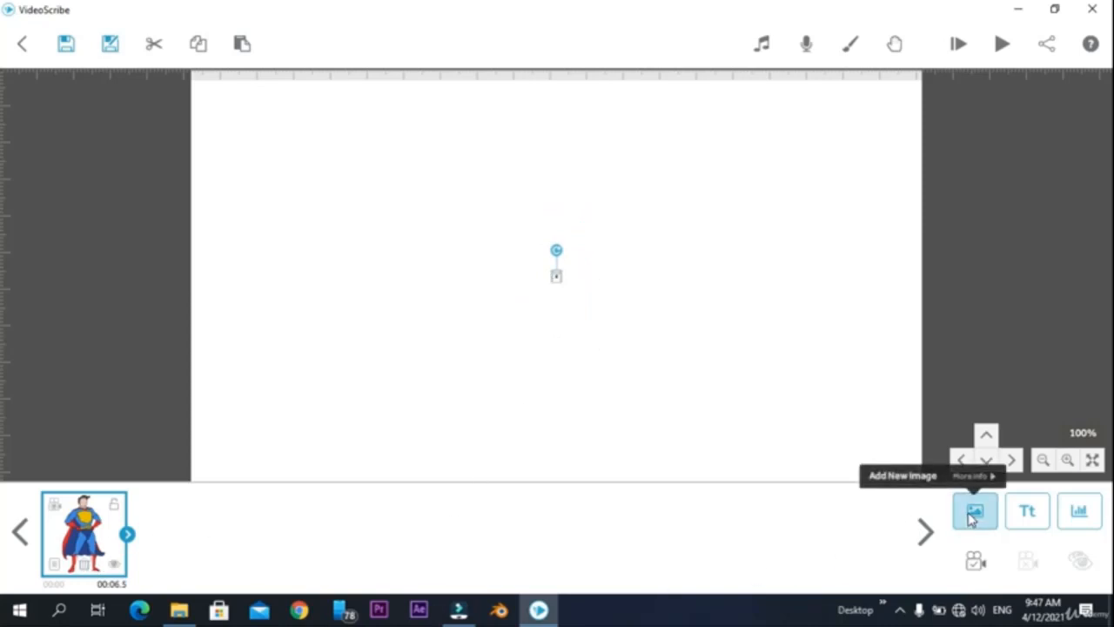
pyautogui.click(981, 564)
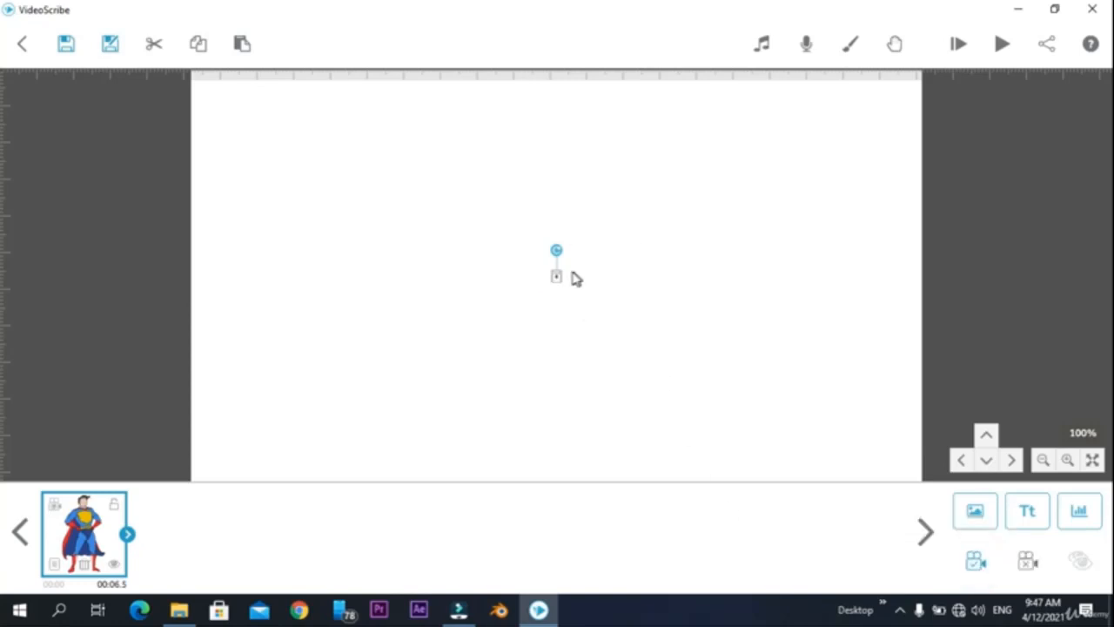
# Add a second, full-size standing superhero and change its animation to Morph, morphing from the tiny superhero
pyautogui.click(975, 516)
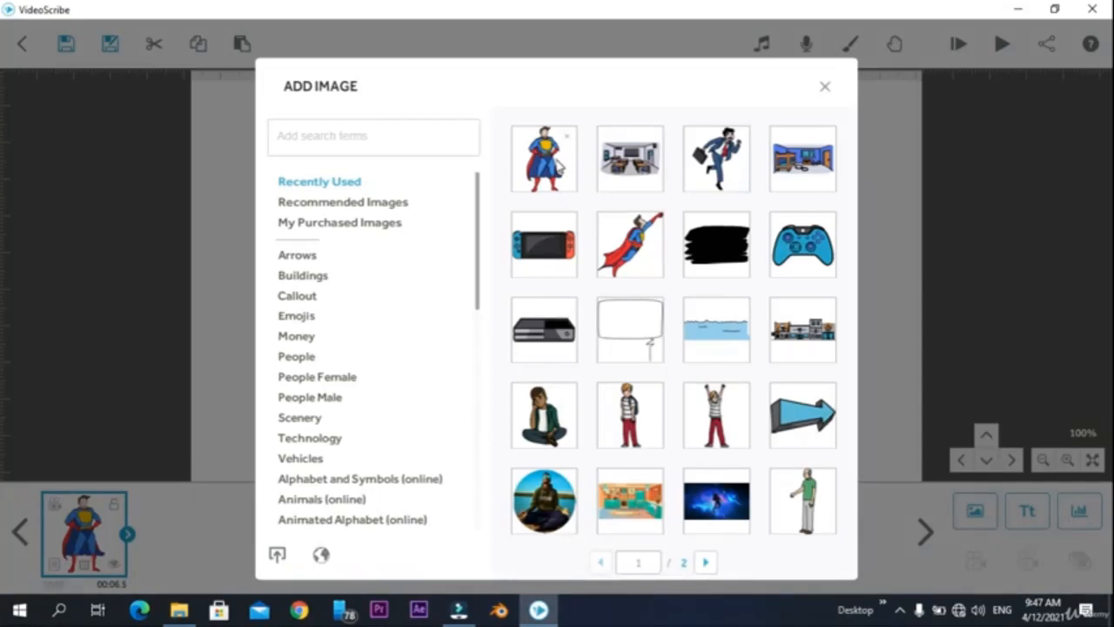
pyautogui.click(548, 158)
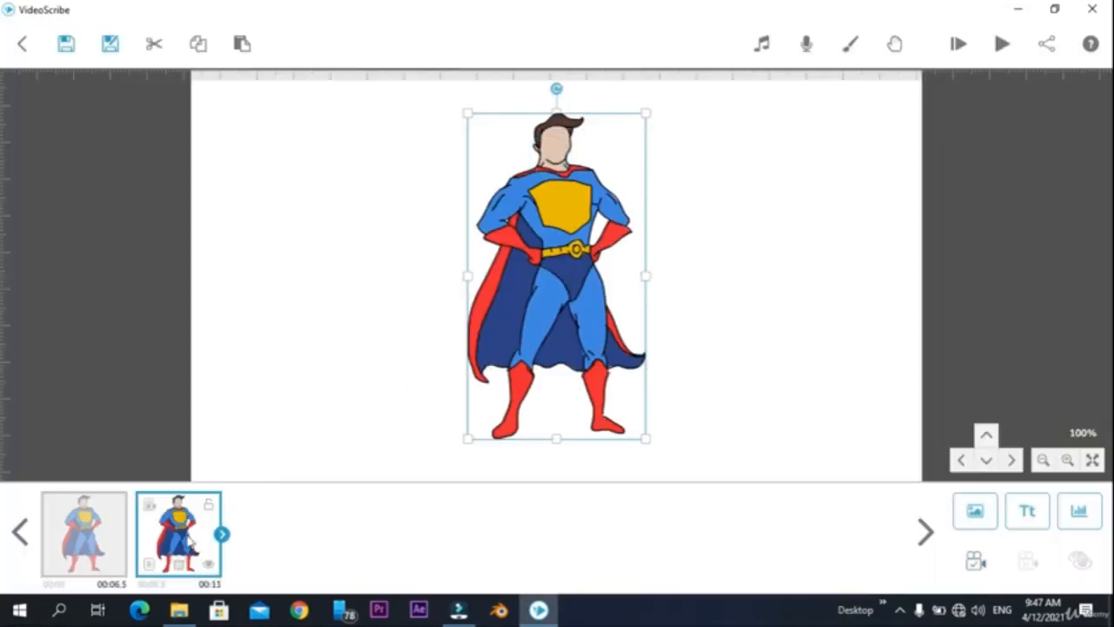
pyautogui.click(146, 566)
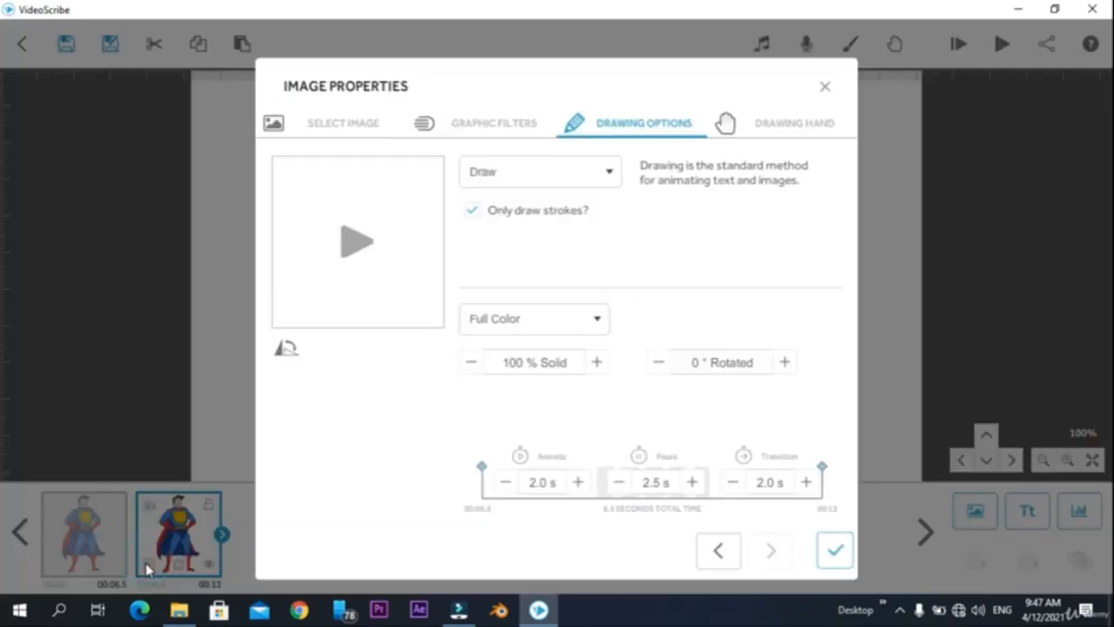
pyautogui.click(525, 174)
pyautogui.click(487, 298)
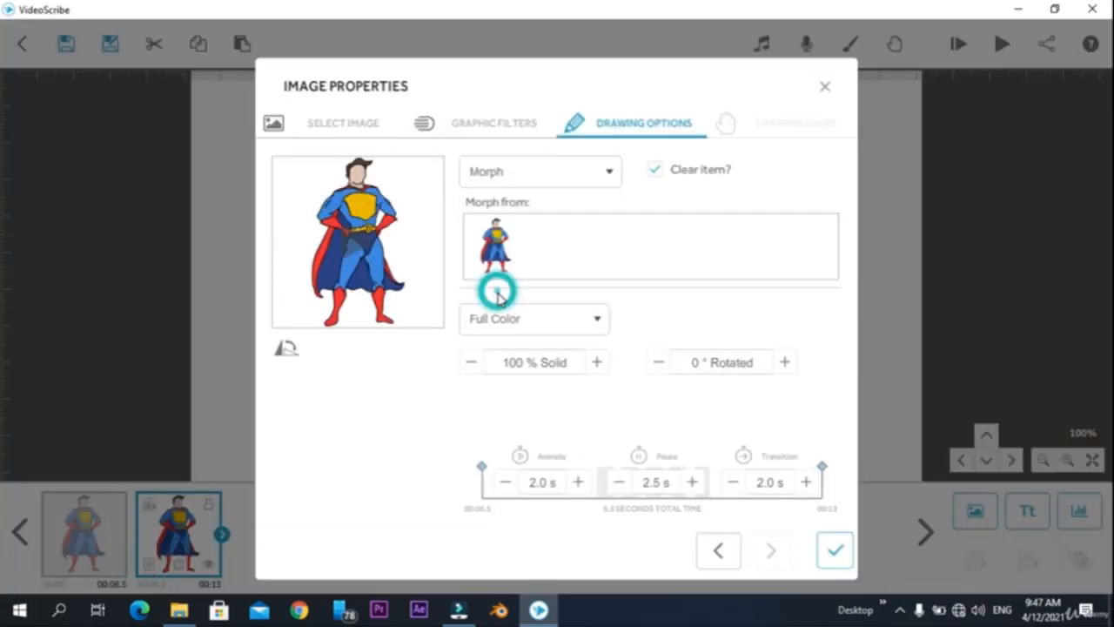
pyautogui.click(514, 249)
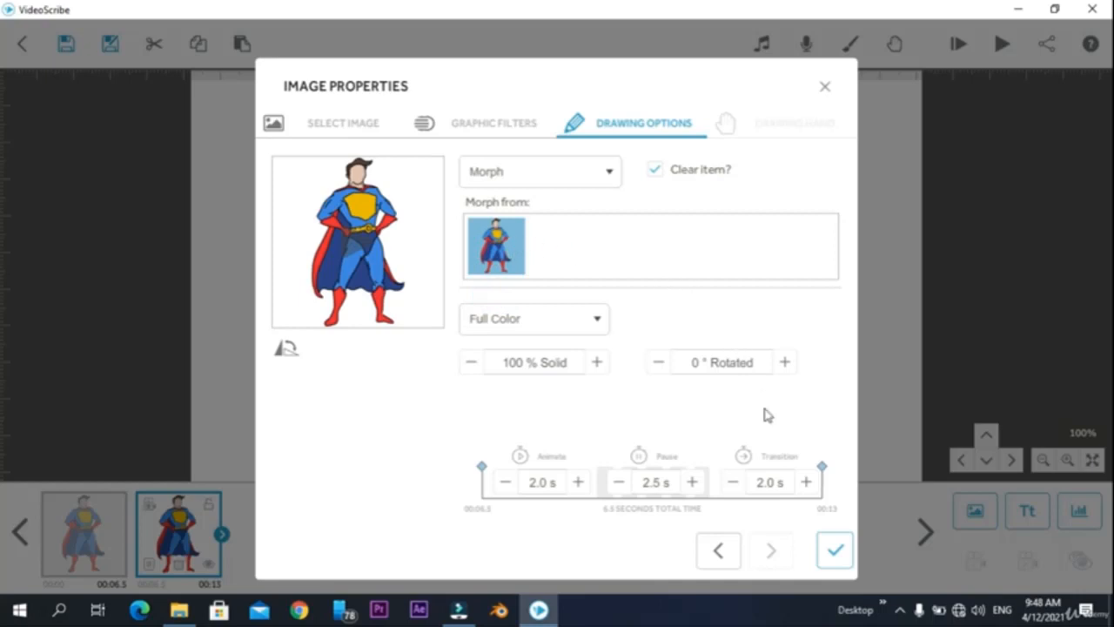
pyautogui.click(836, 550)
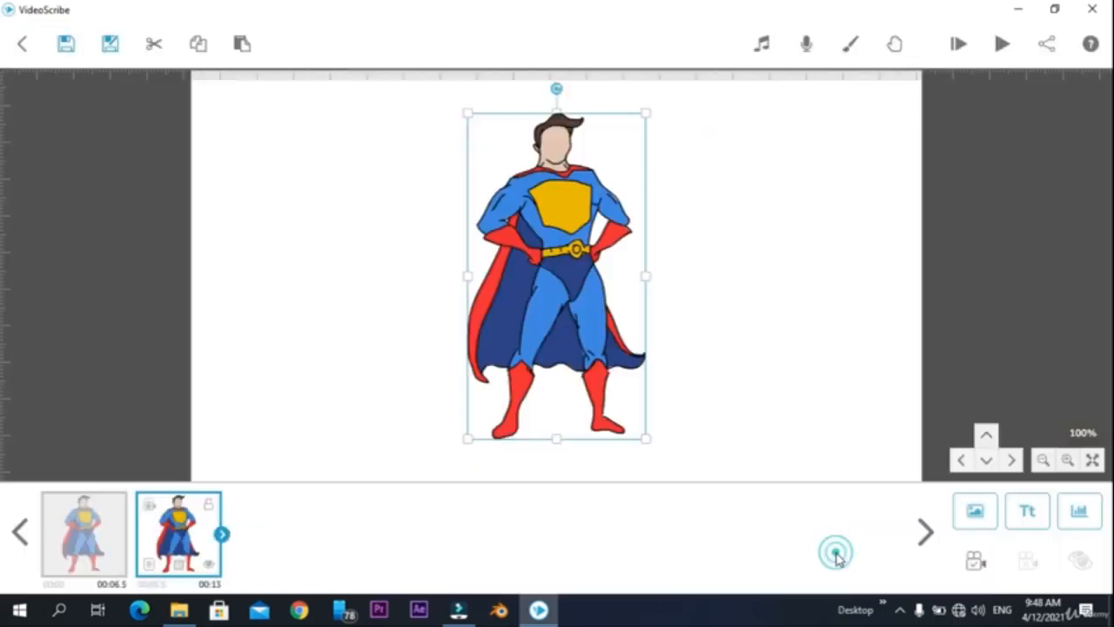
# Change the first, tiny superhero's animation from Draw to Fade In
pyautogui.click(101, 550)
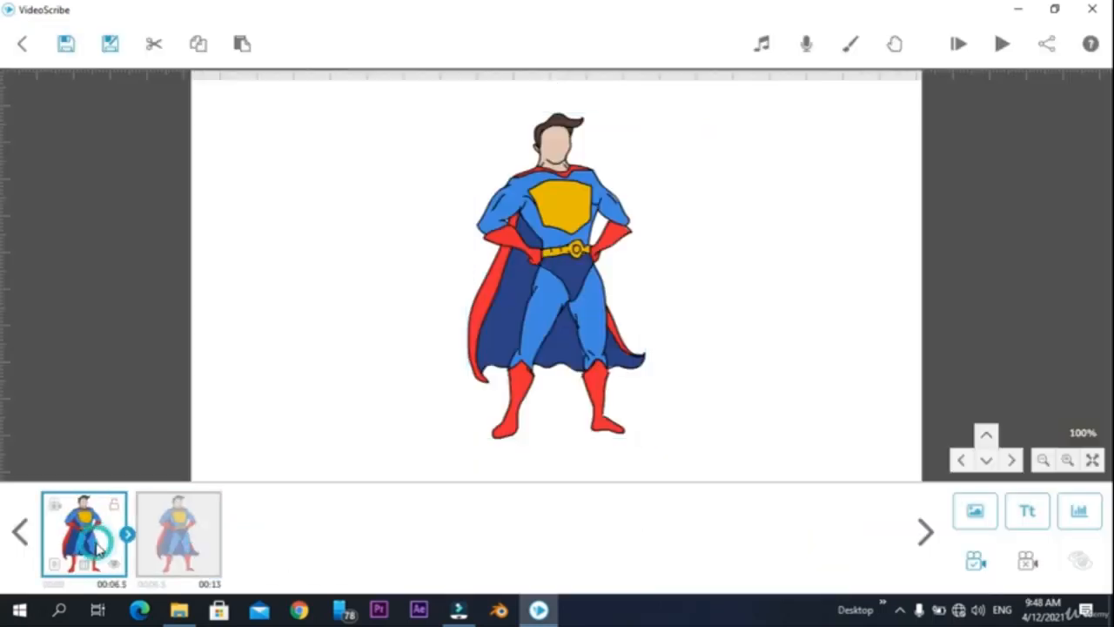
pyautogui.click(52, 564)
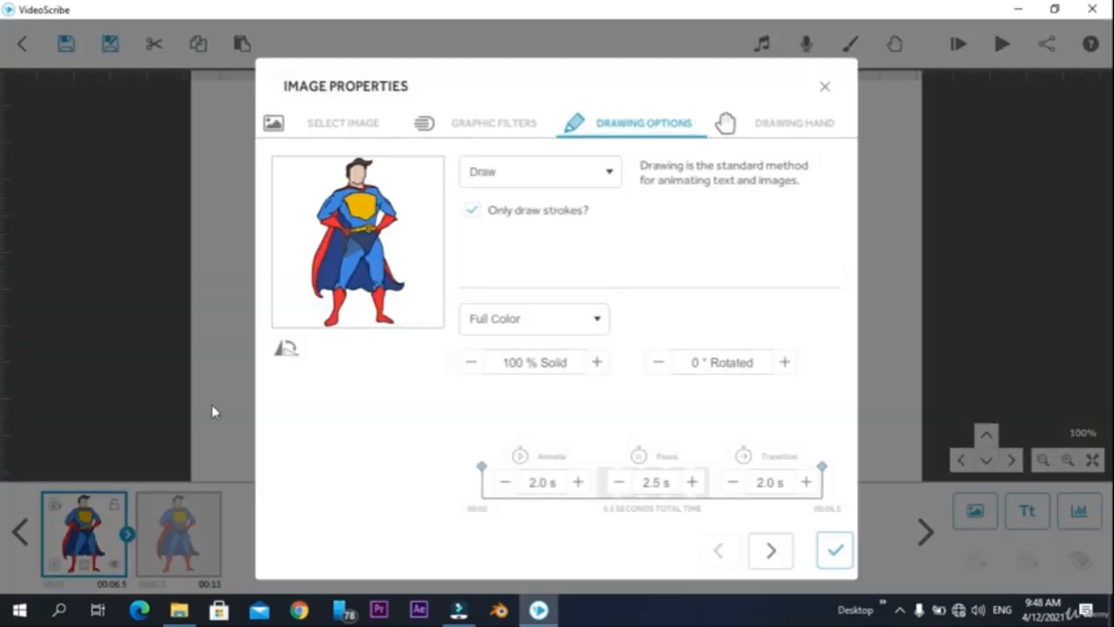
pyautogui.click(596, 174)
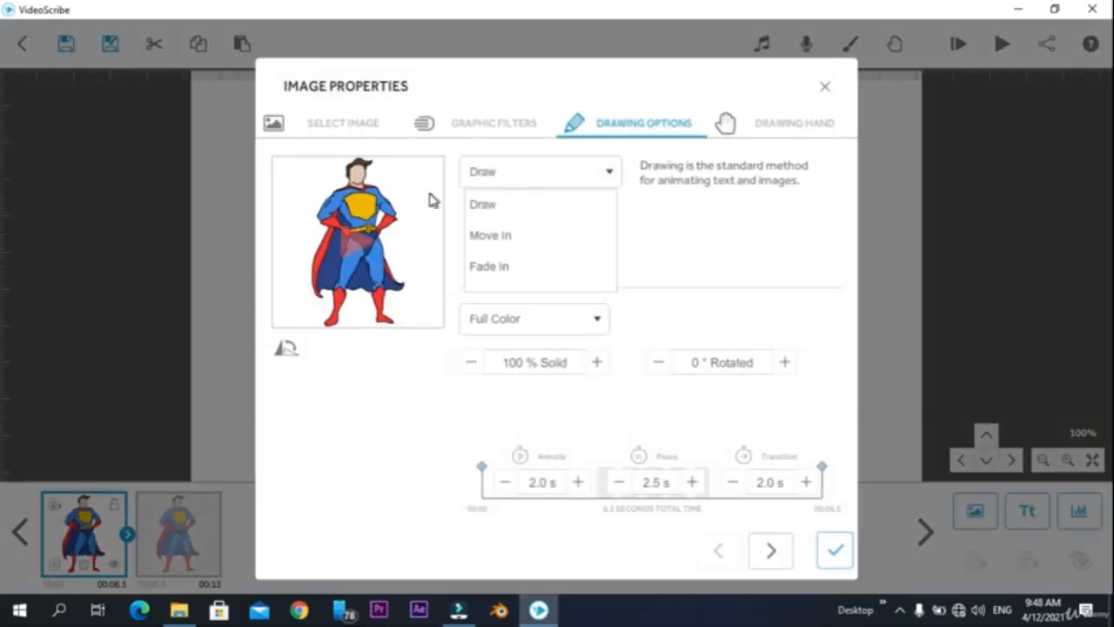
pyautogui.click(500, 267)
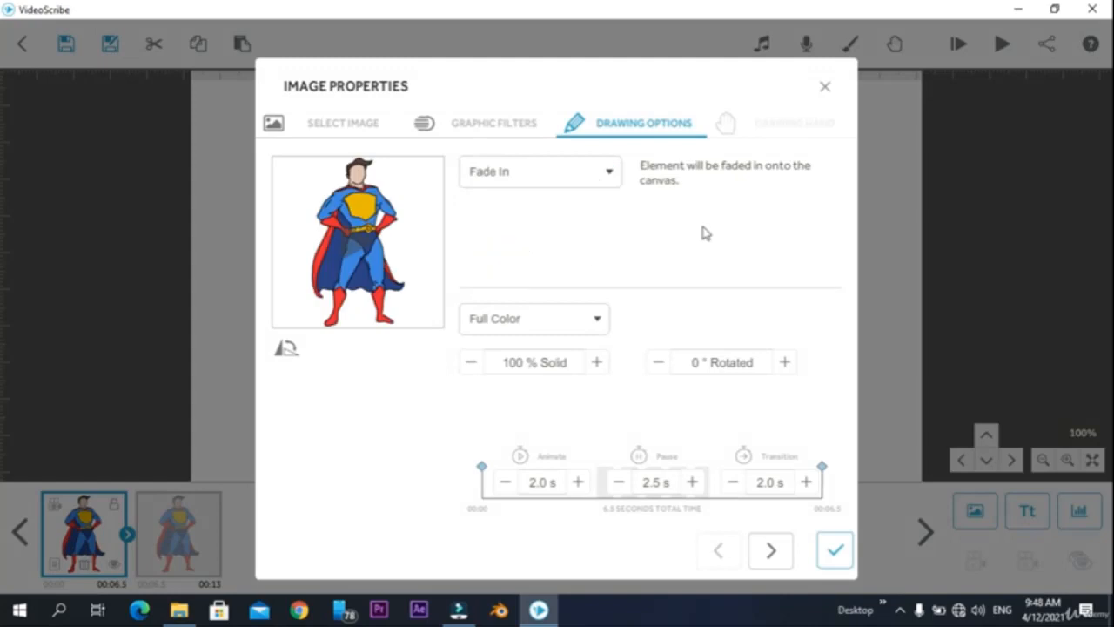
# Set the tiny superhero's animate, pause and transition times to 0.0 s and apply the image properties
pyautogui.click(504, 482)
pyautogui.click(504, 482)
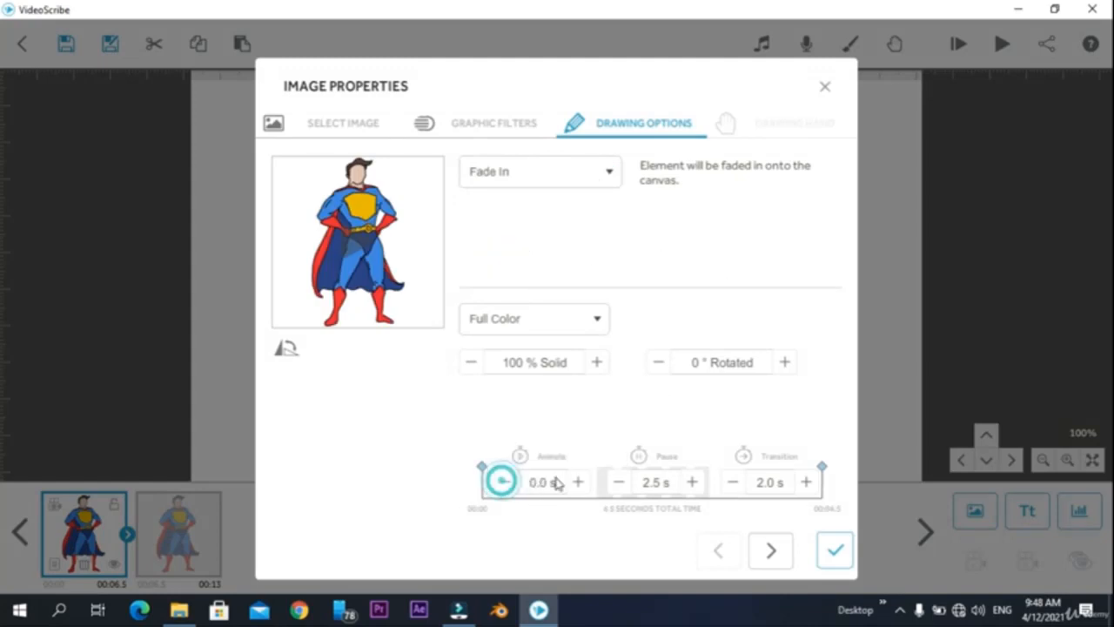
pyautogui.click(620, 482)
pyautogui.click(621, 483)
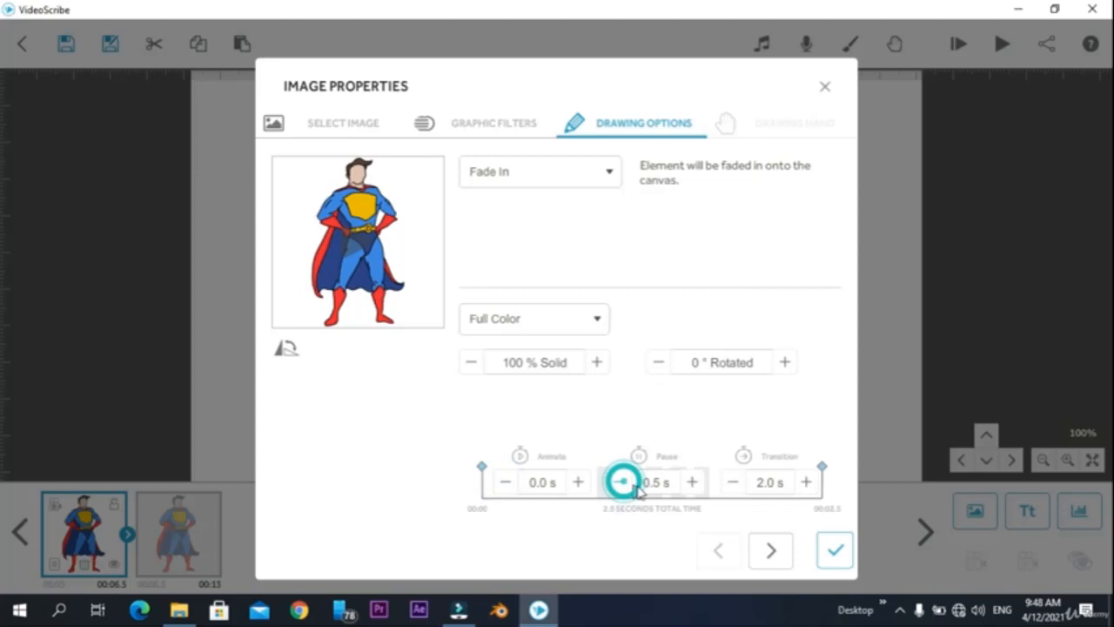
pyautogui.click(724, 482)
pyautogui.click(722, 482)
pyautogui.click(619, 482)
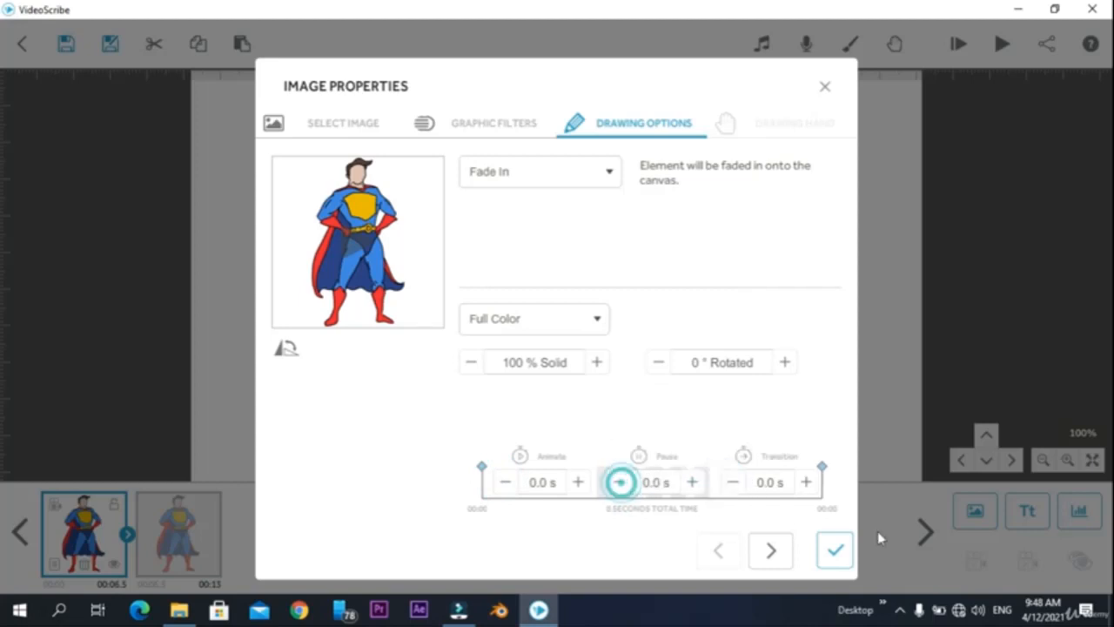
pyautogui.click(842, 559)
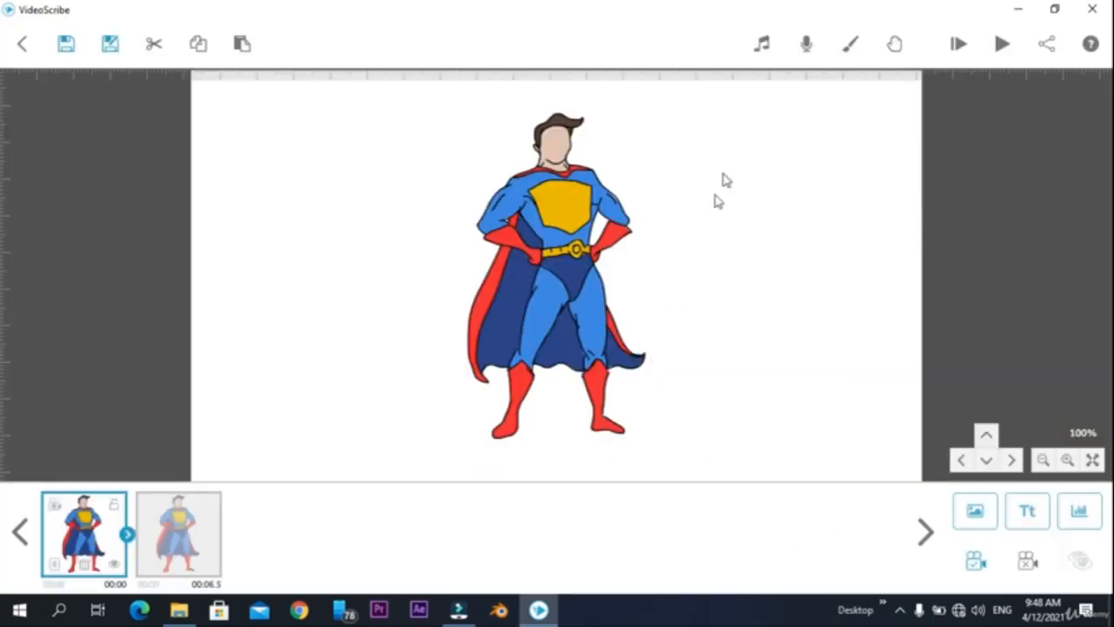
# Preview the superhero morph scribe, return to its canvas, and play the preview again
pyautogui.click(968, 42)
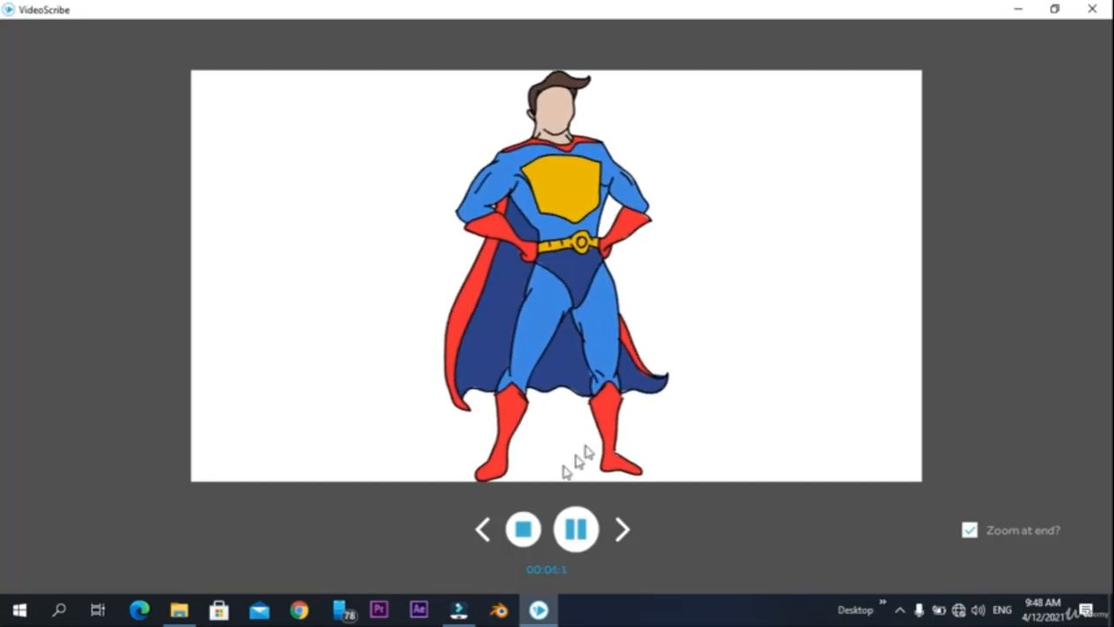
pyautogui.click(87, 541)
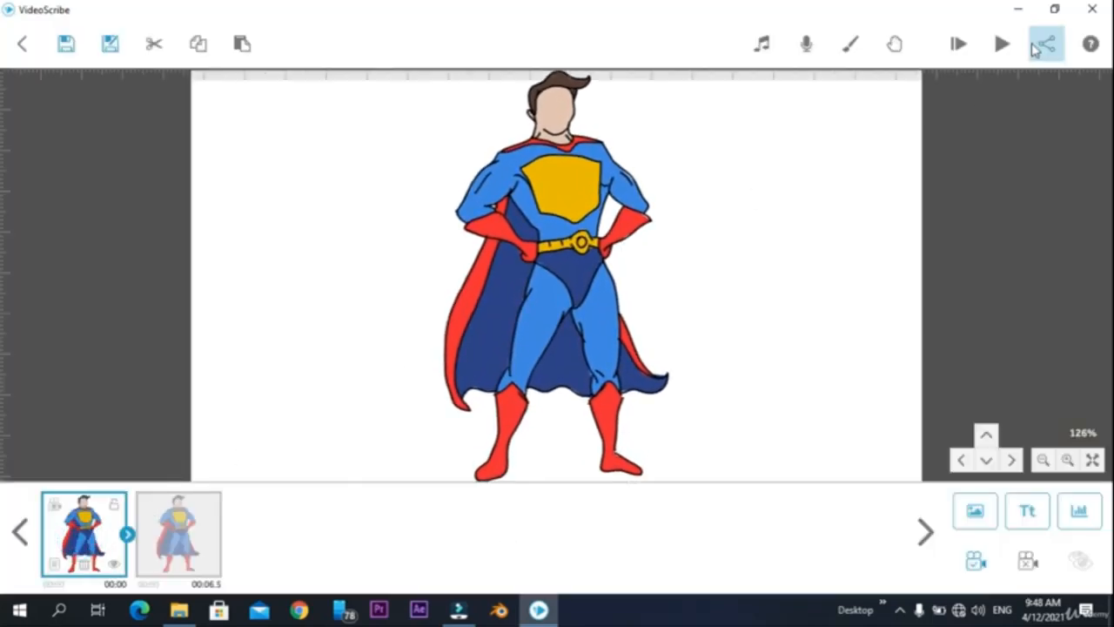
pyautogui.click(972, 47)
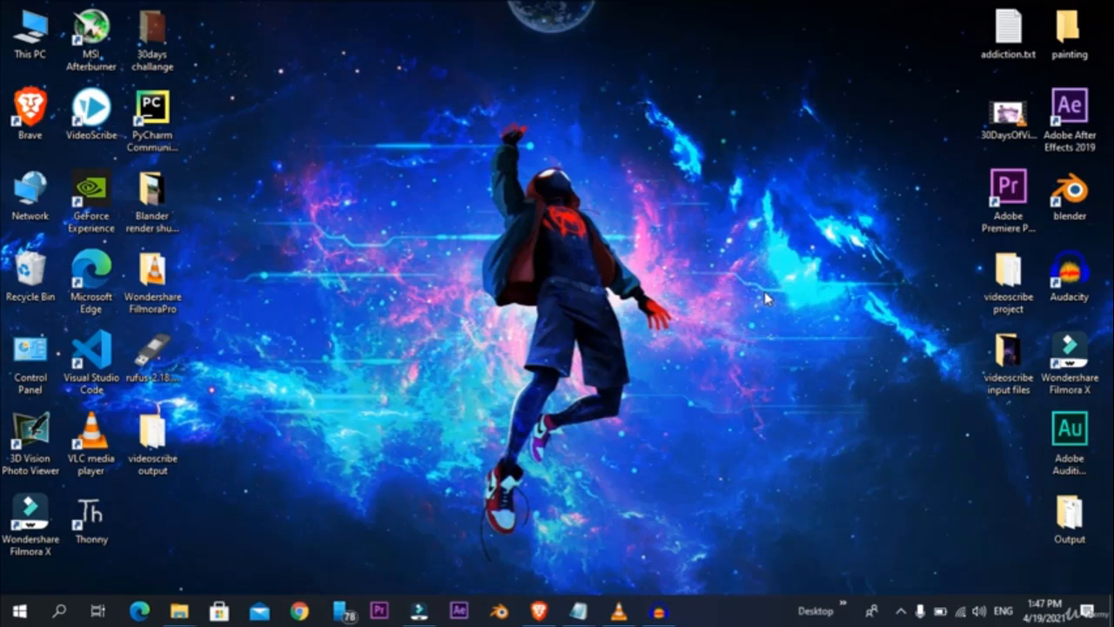
# Switch to the Brave browser, look over the course intro script in Grammarly, and open the Audacity download page
pyautogui.click(539, 611)
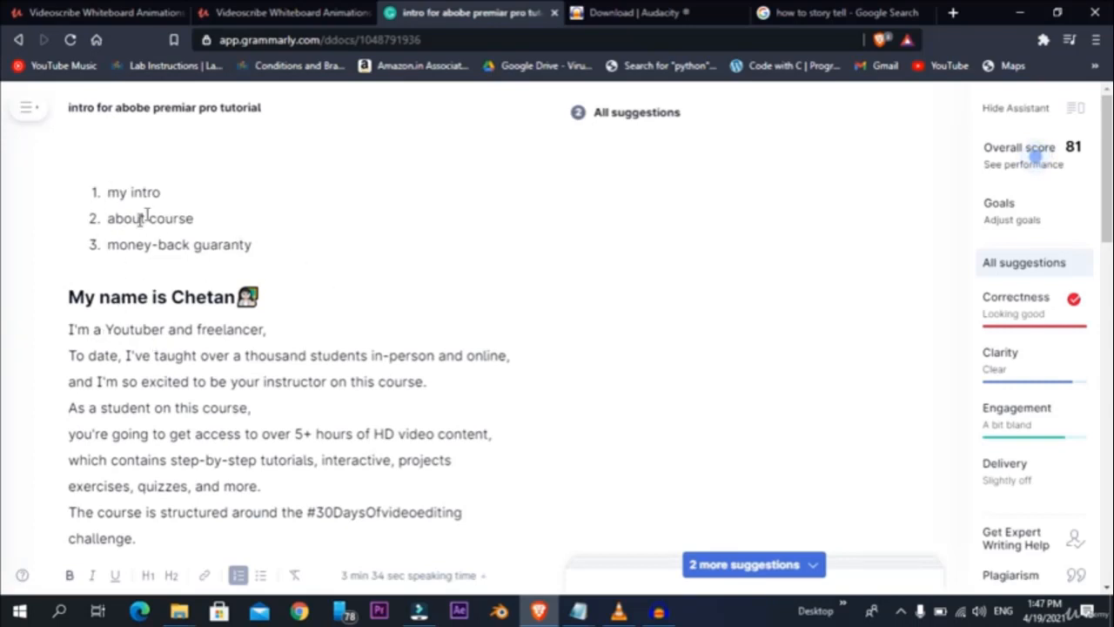
pyautogui.scroll(-15, 207, 331)
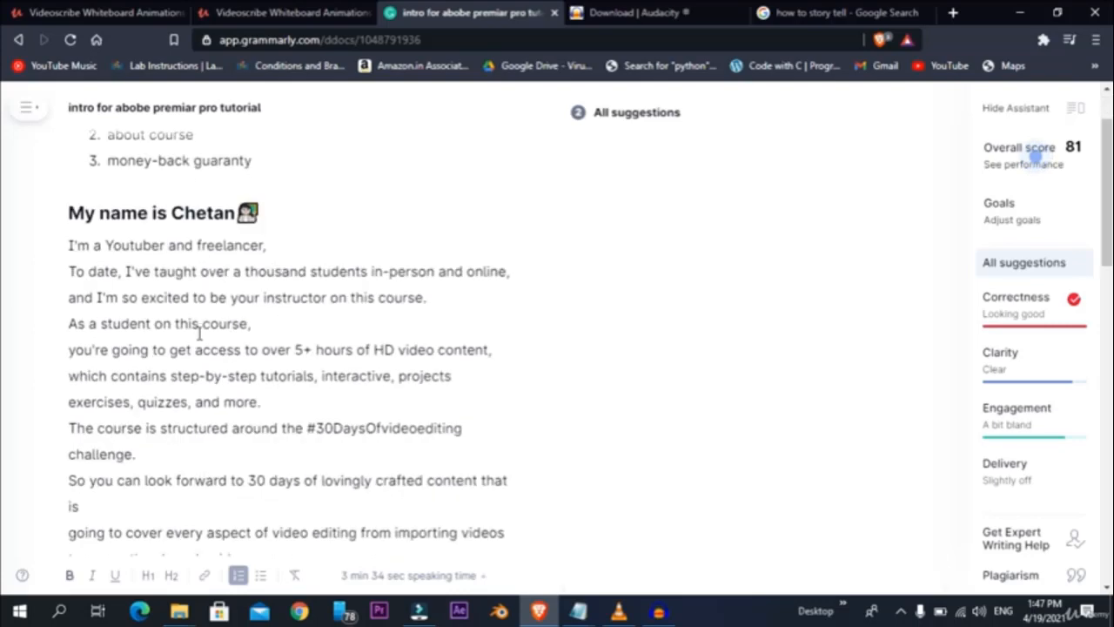
pyautogui.scroll(15, 205, 331)
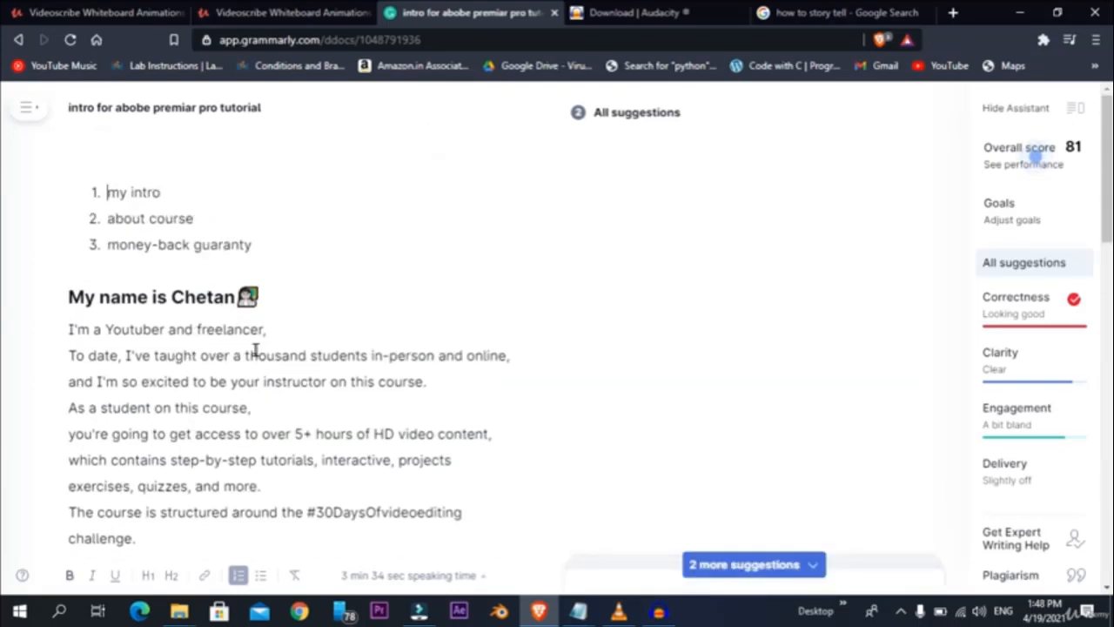
pyautogui.click(638, 12)
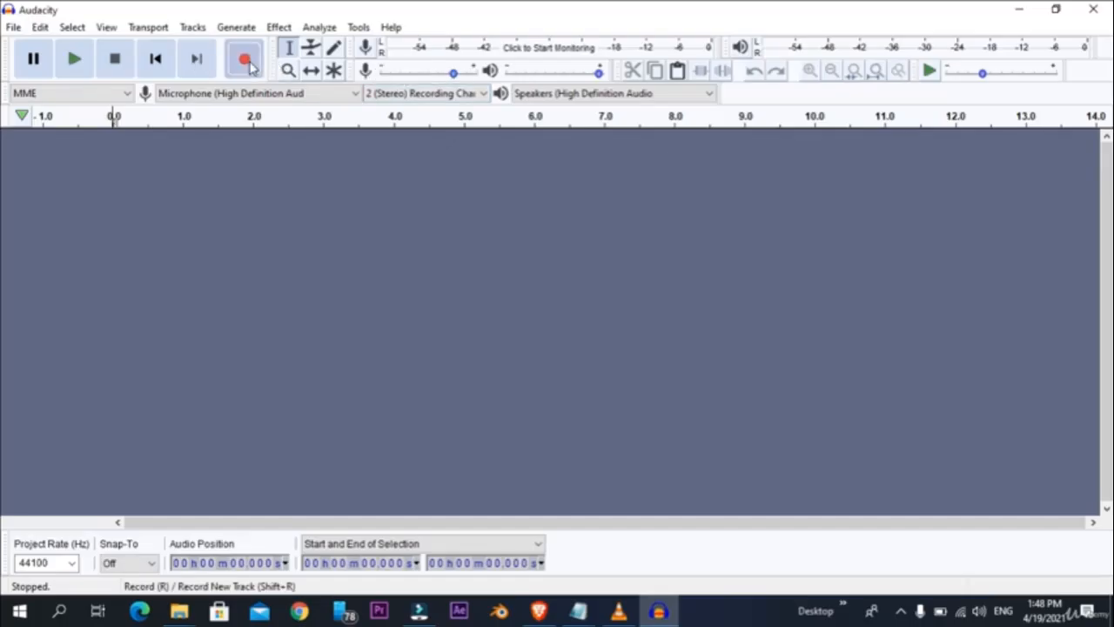
# Record a voice clip about 9.5 s long in Audacity and stop the recording
pyautogui.click(245, 58)
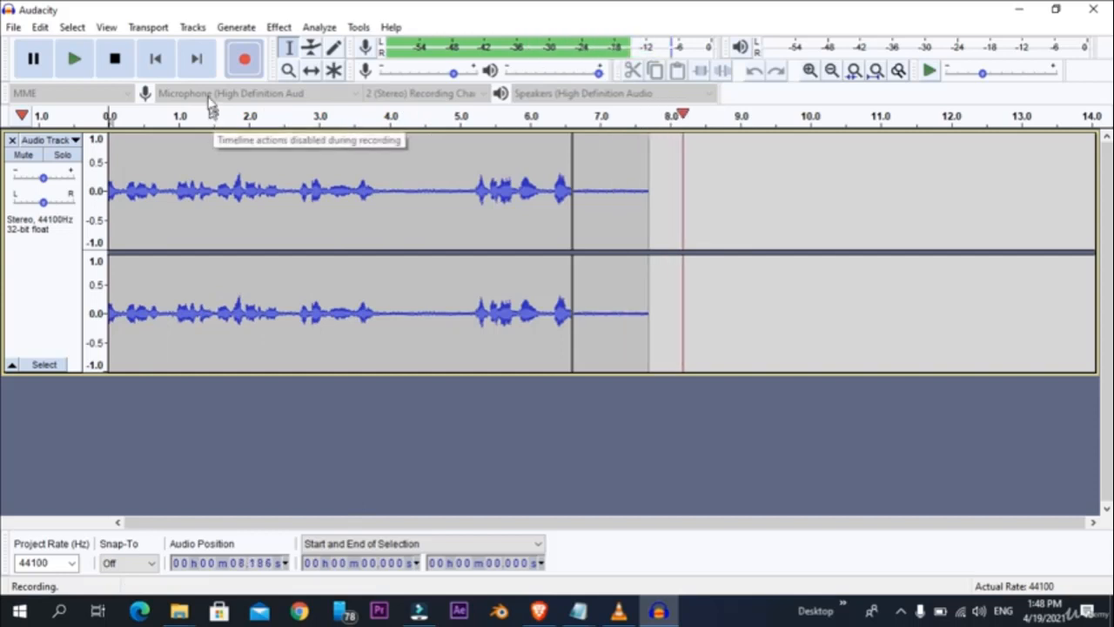
pyautogui.click(116, 63)
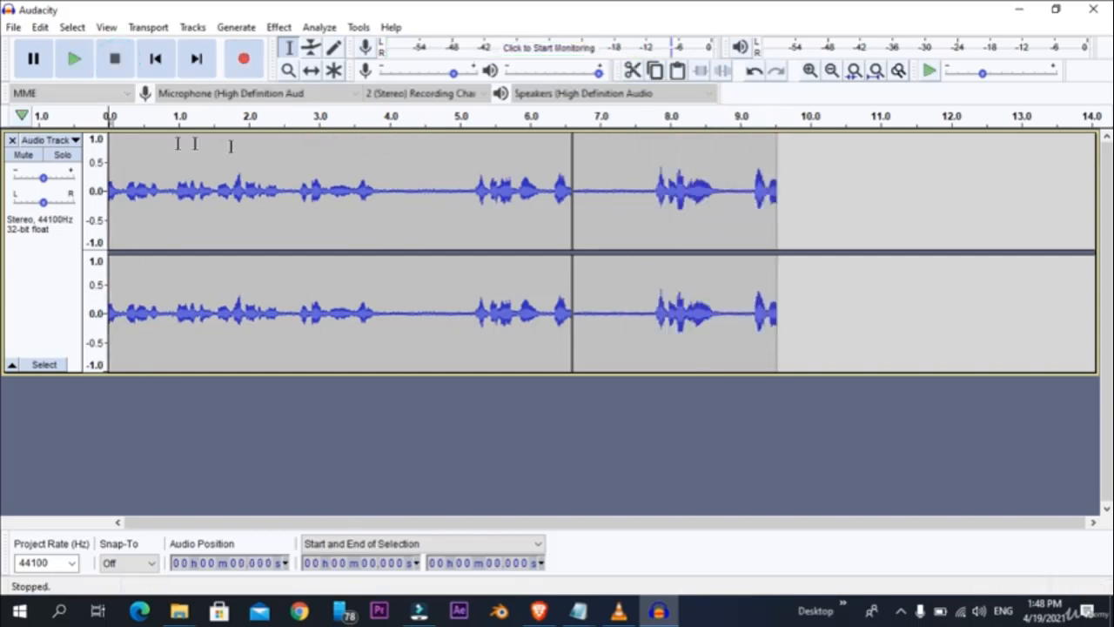
# Delete the silent gap from about 3.9 to 5.2 s and capture a noise profile from the pause at about 5.3 to 6.3 s
pyautogui.moveTo(380, 178); pyautogui.dragTo(473, 252)
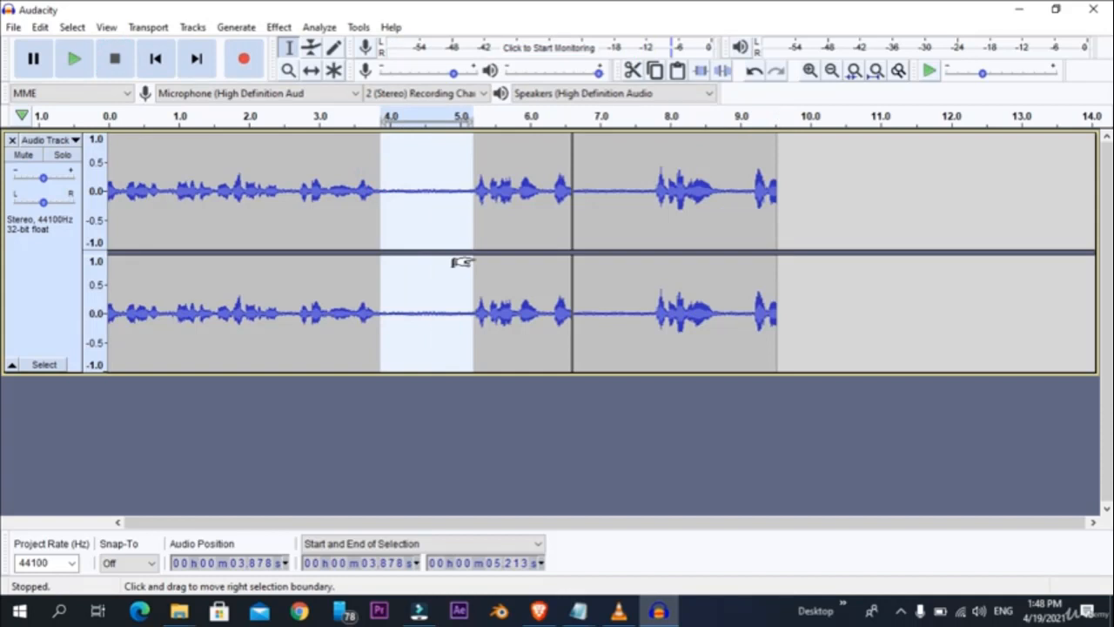
pyautogui.press('Delete')
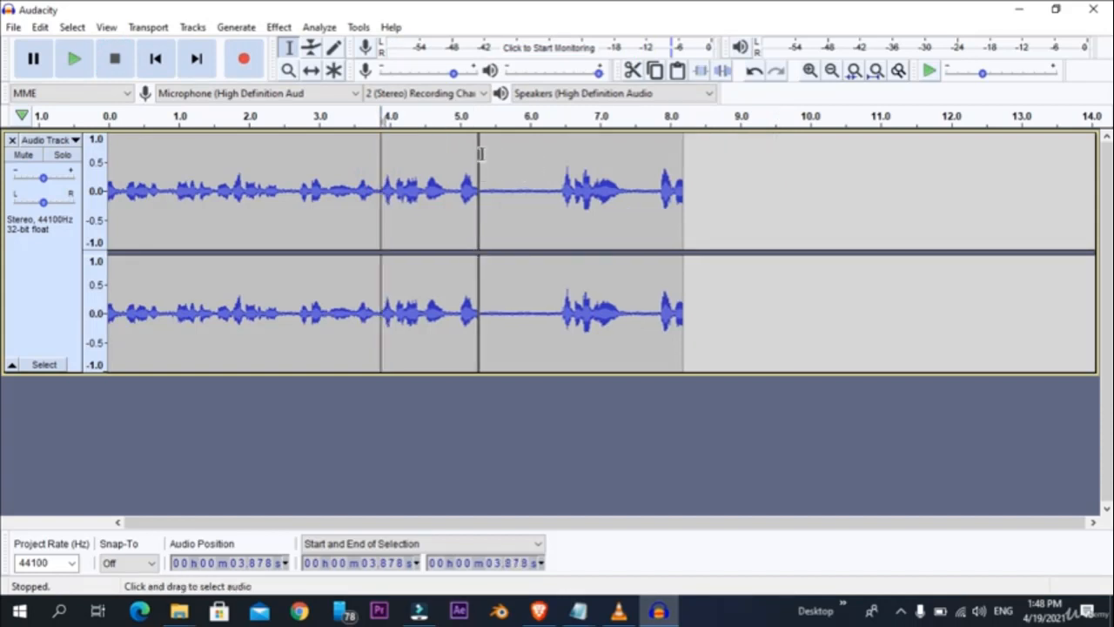
pyautogui.moveTo(480, 153); pyautogui.dragTo(552, 207)
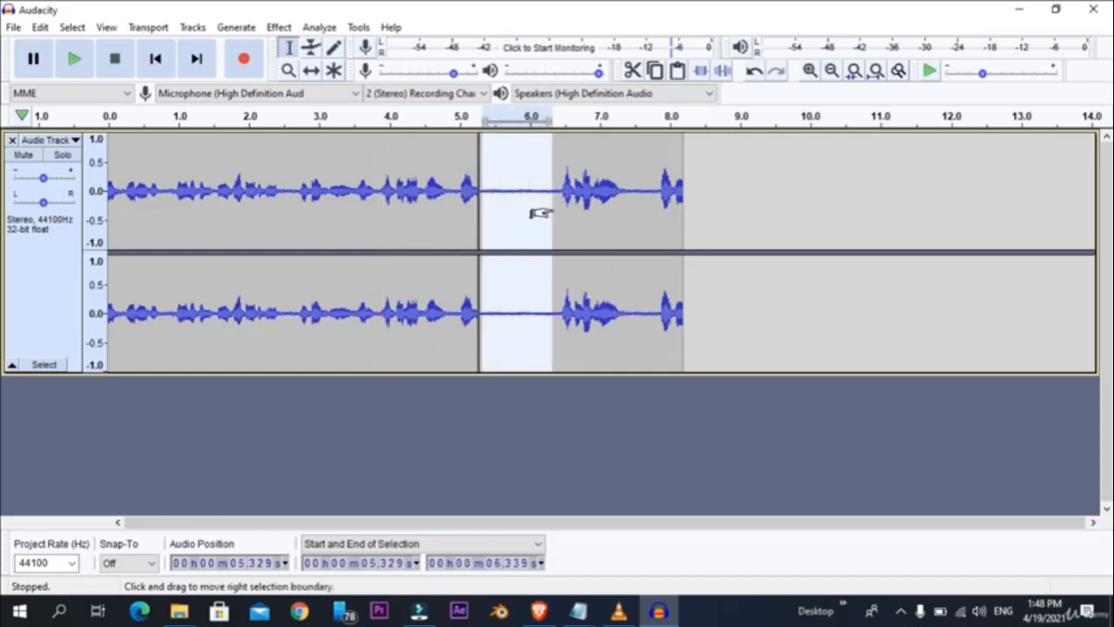
pyautogui.click(279, 27)
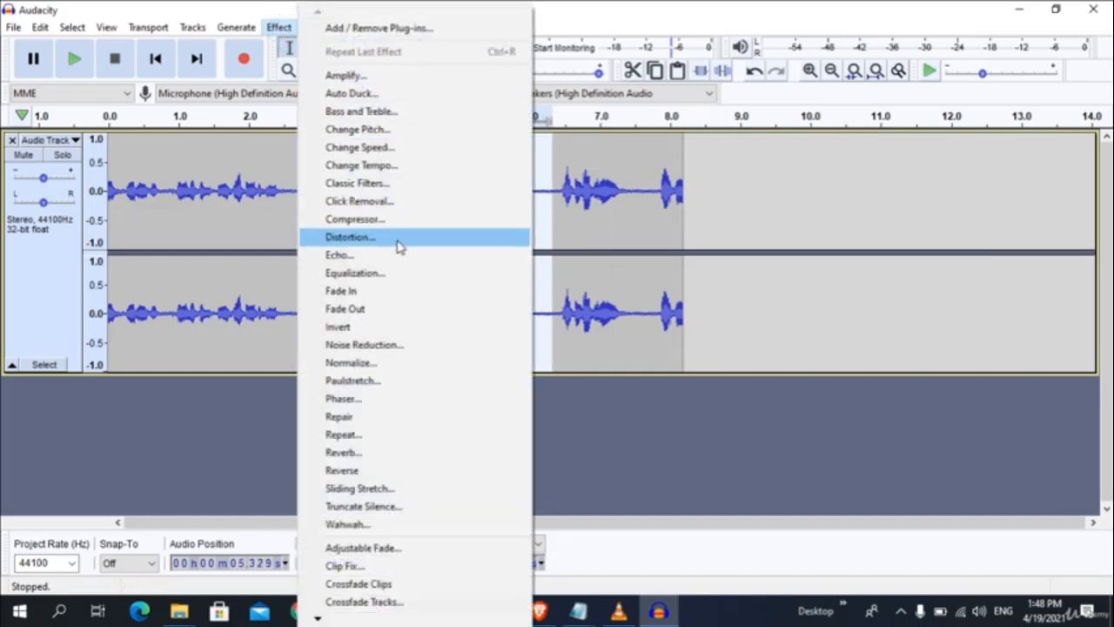
pyautogui.click(365, 344)
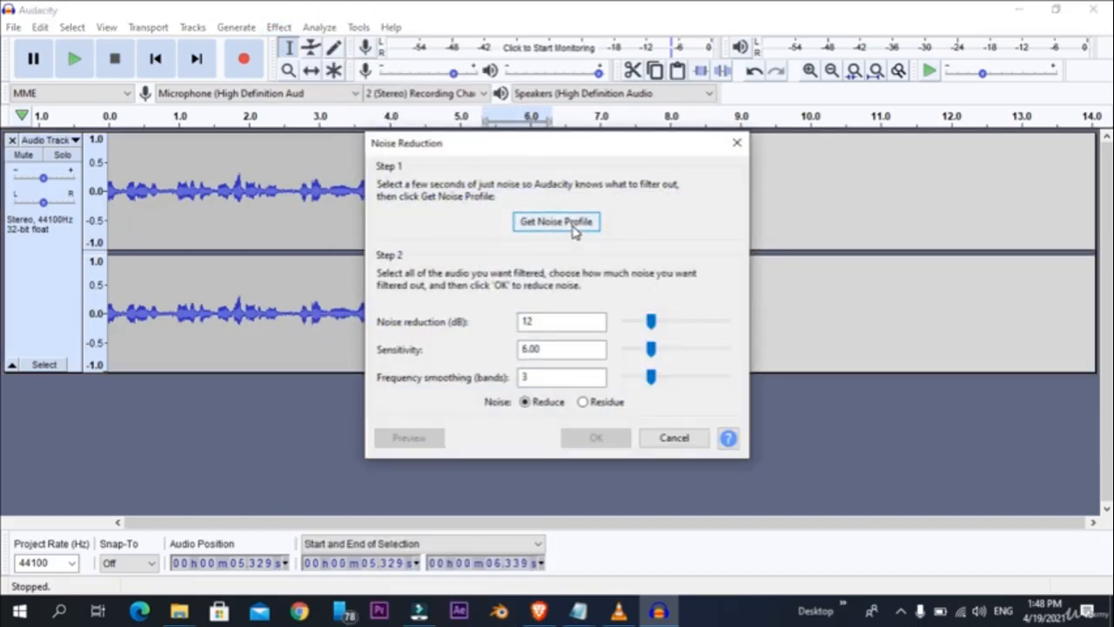
pyautogui.click(574, 228)
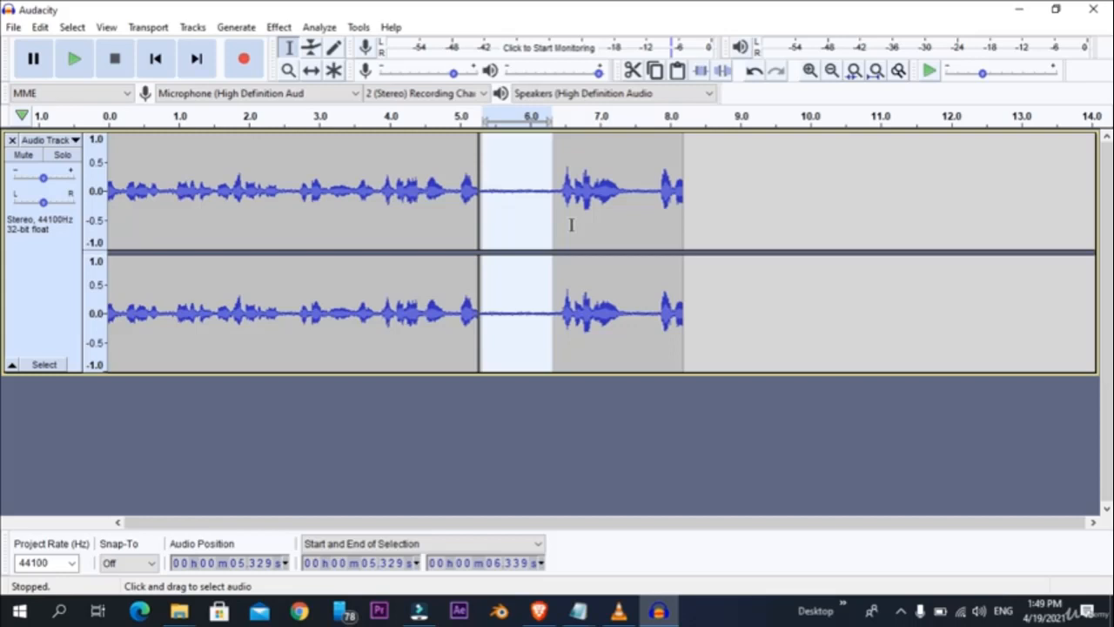
# Apply Noise Reduction to the whole track with 12 dB reduction, sensitivity 6.00 and frequency smoothing of 3 bands
pyautogui.hotkey('ctrl', 'a')
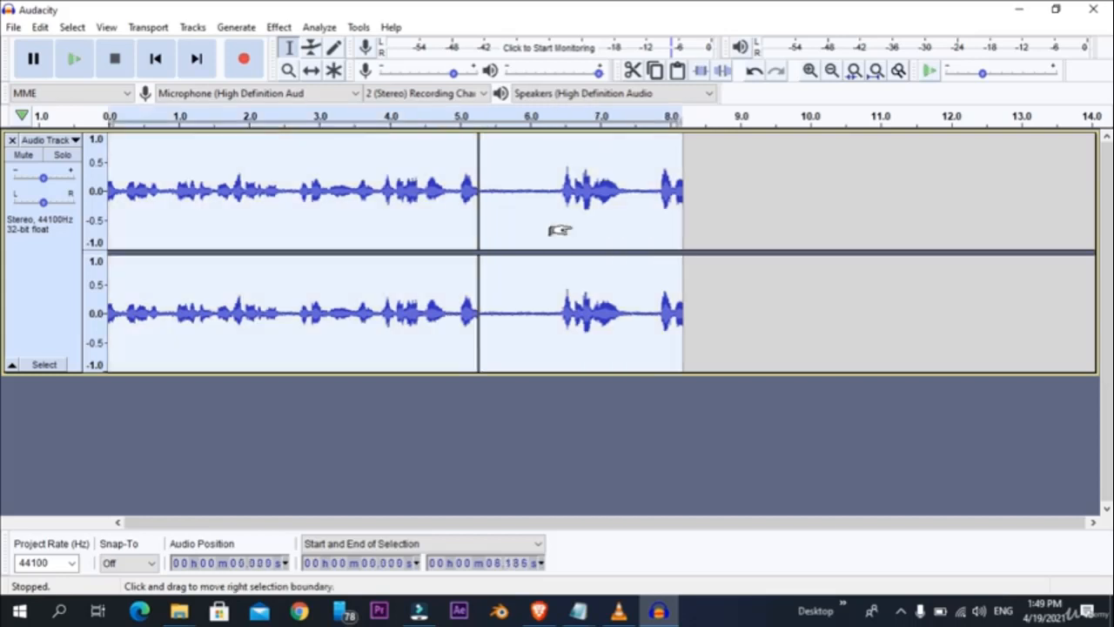
pyautogui.click(278, 27)
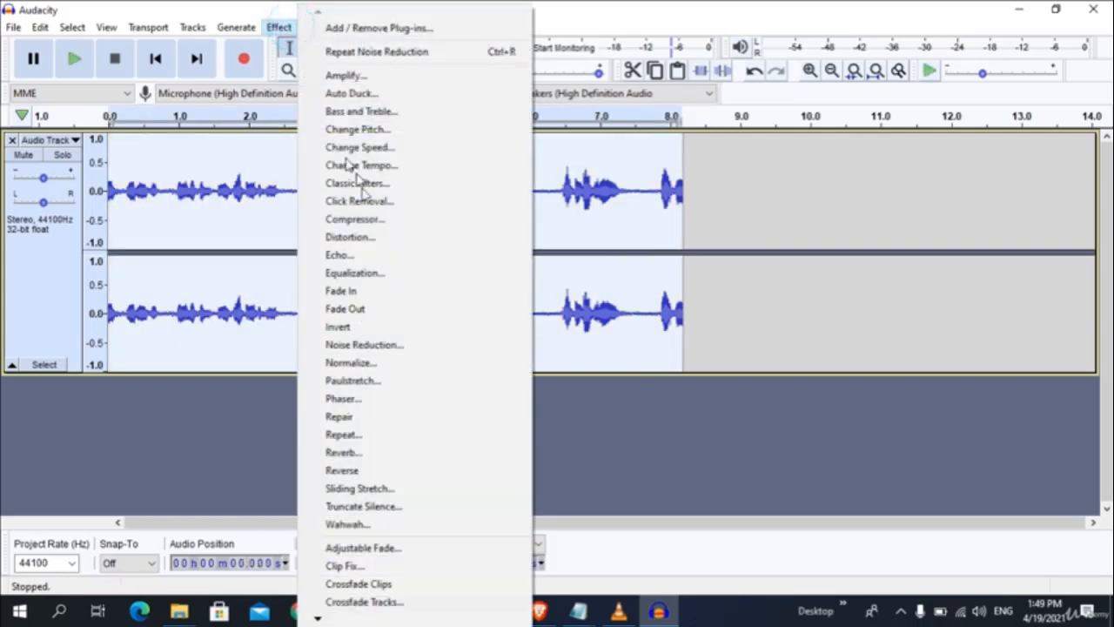
pyautogui.click(411, 345)
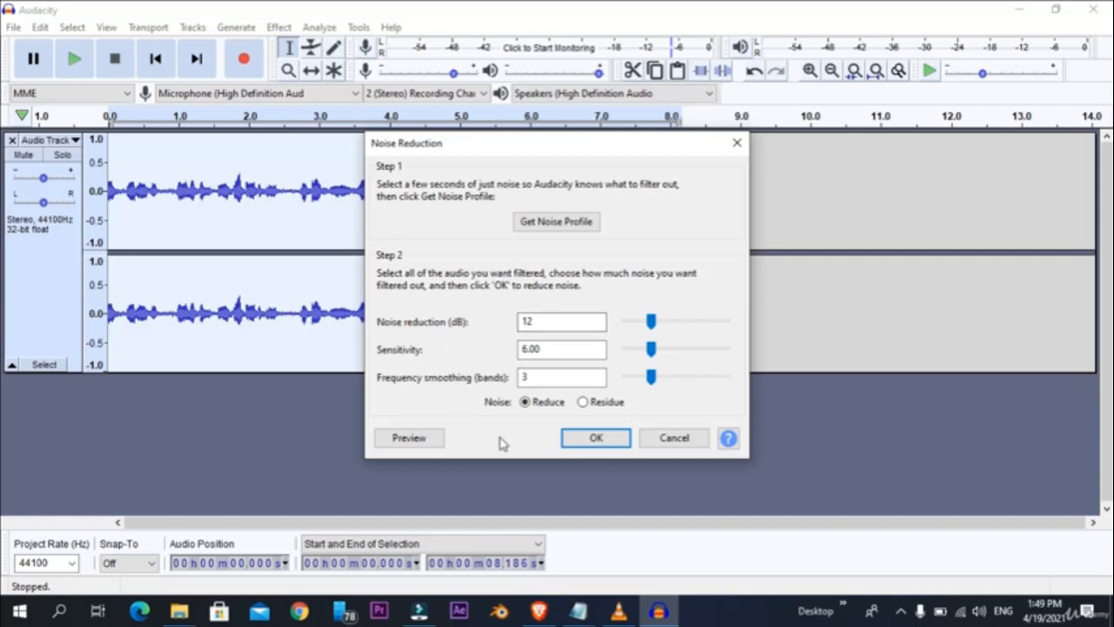
pyautogui.click(597, 439)
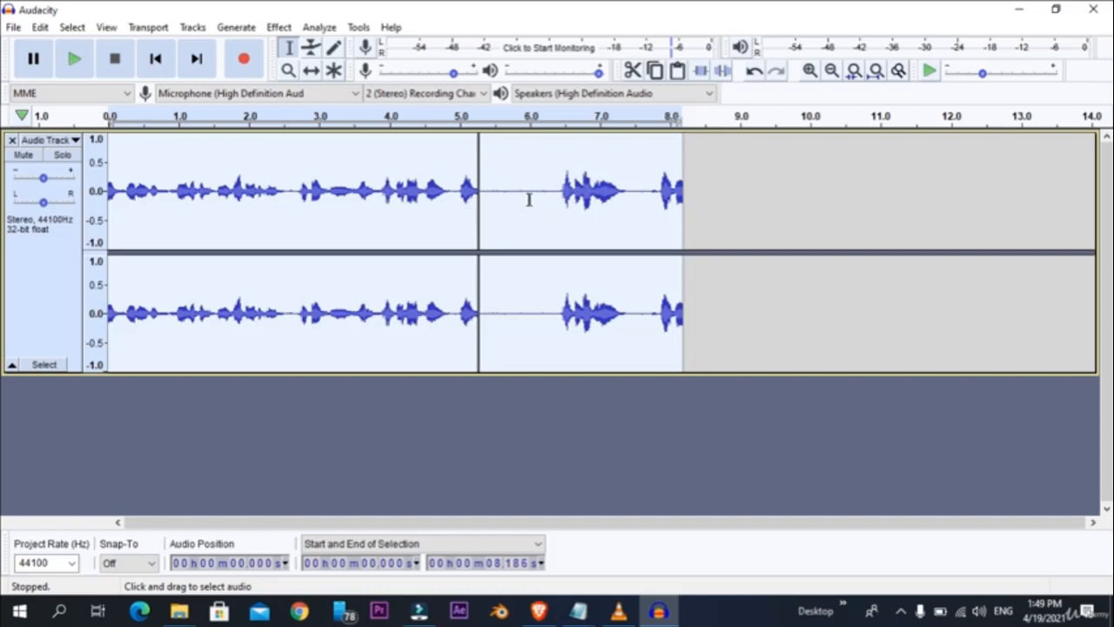
# Export the recording as an MP3 file named "test vs" to the Desktop at the Insane, 320 kbps quality
pyautogui.click(13, 27)
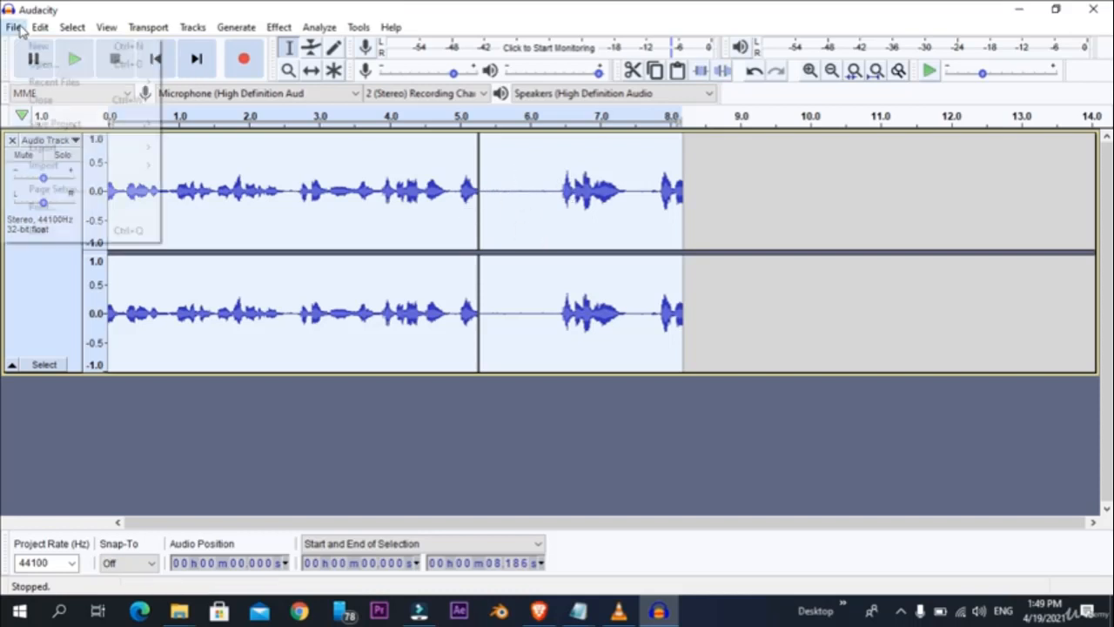
pyautogui.moveTo(67, 150)
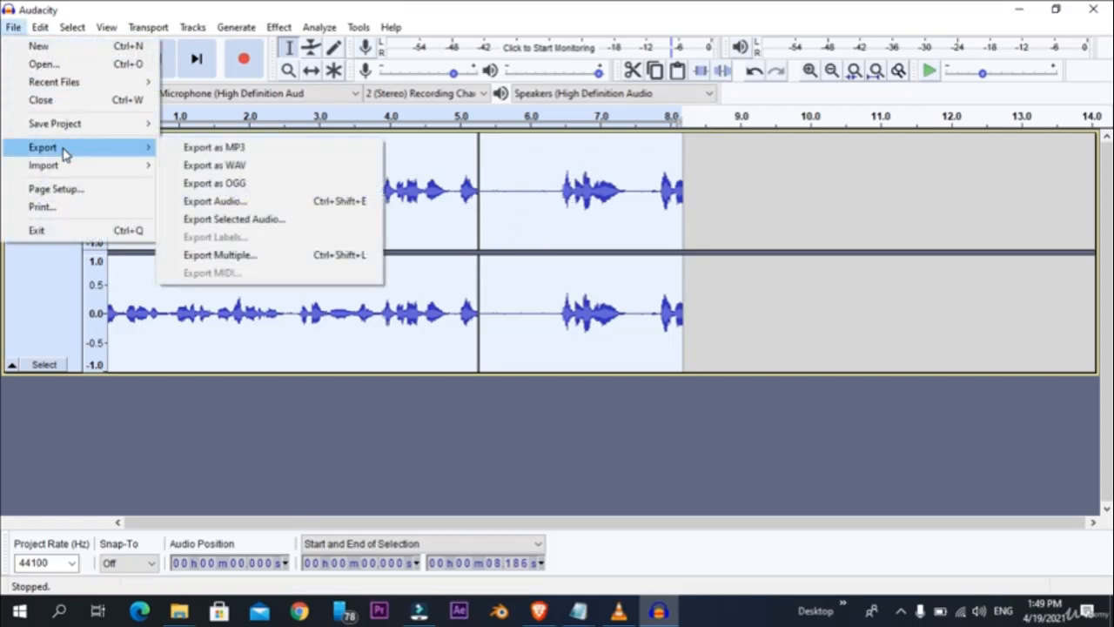
pyautogui.click(228, 147)
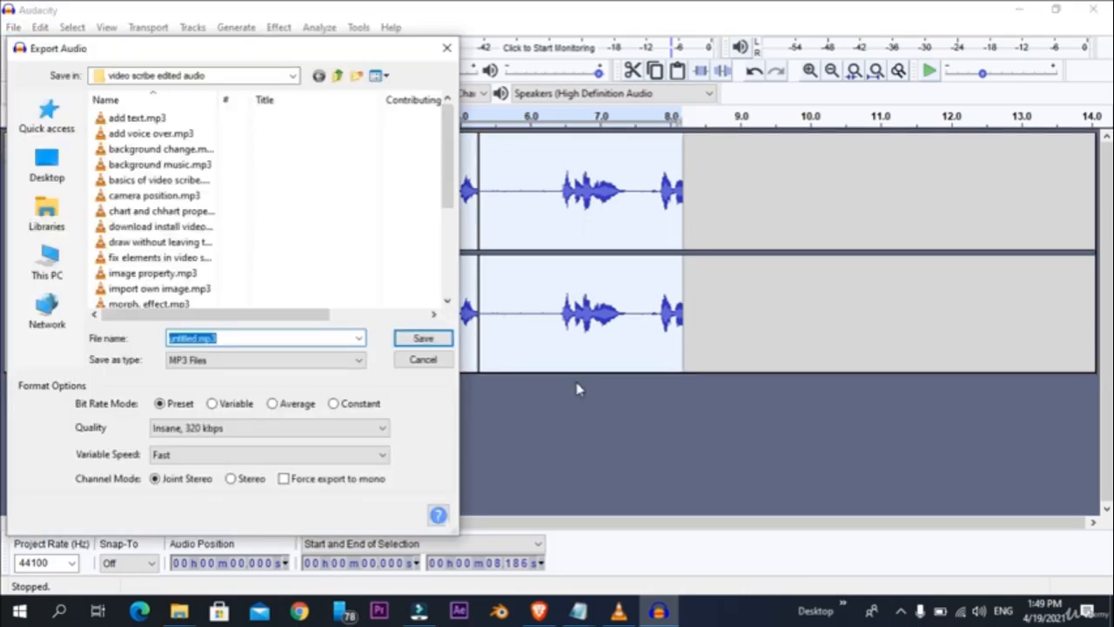
pyautogui.write('test vs')
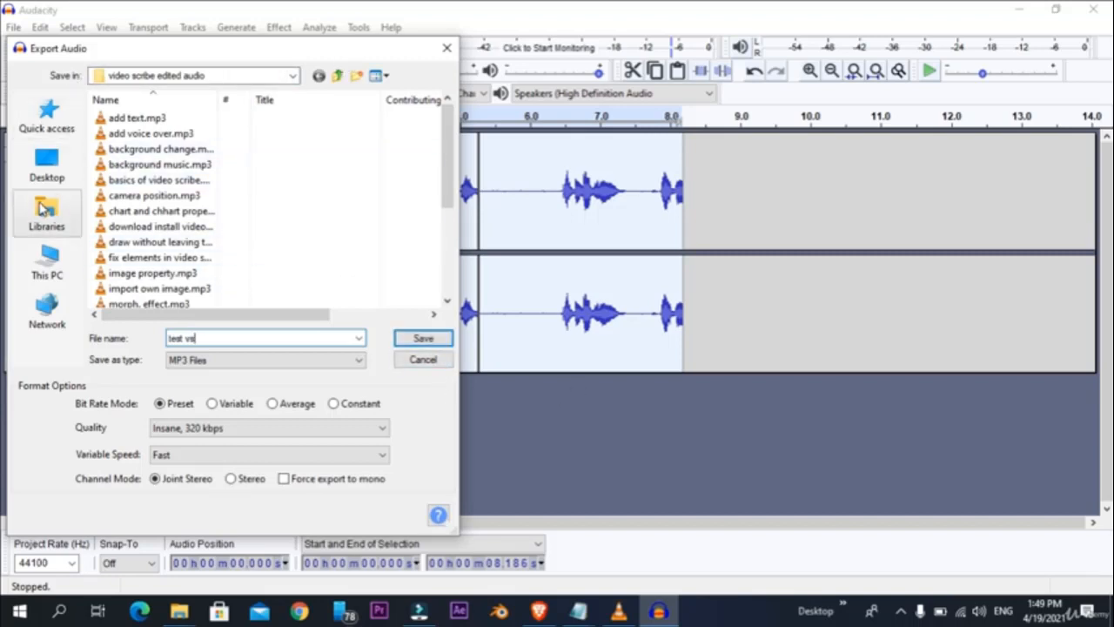
pyautogui.click(56, 182)
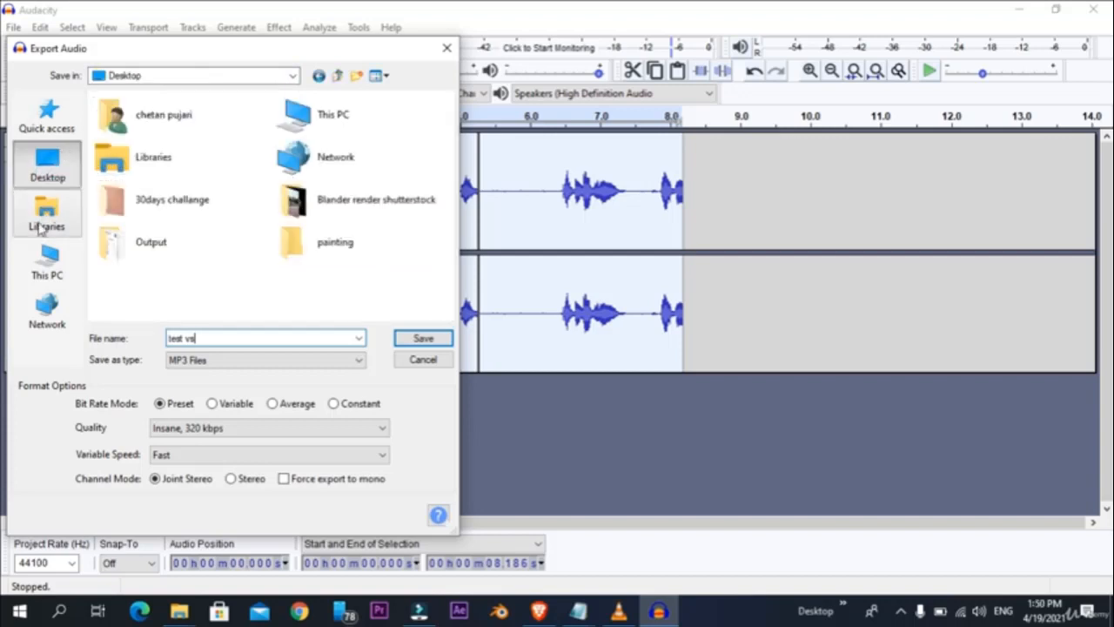
pyautogui.click(424, 342)
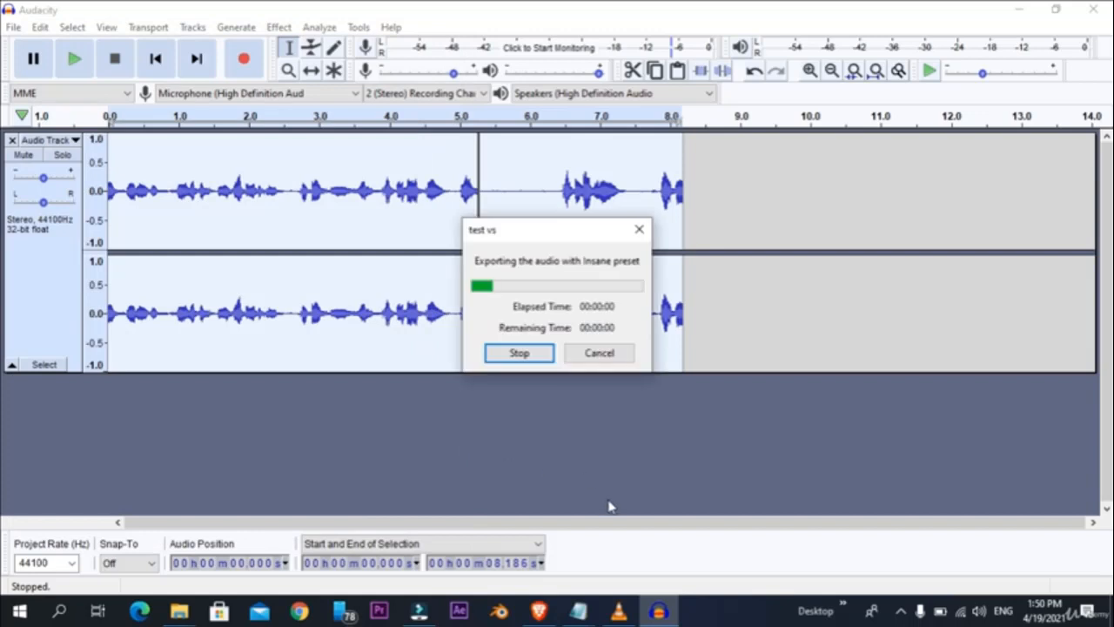
# Minimize Audacity and the browser, start VideoScribe and open the "old man project1" scribe
pyautogui.click(1015, 9)
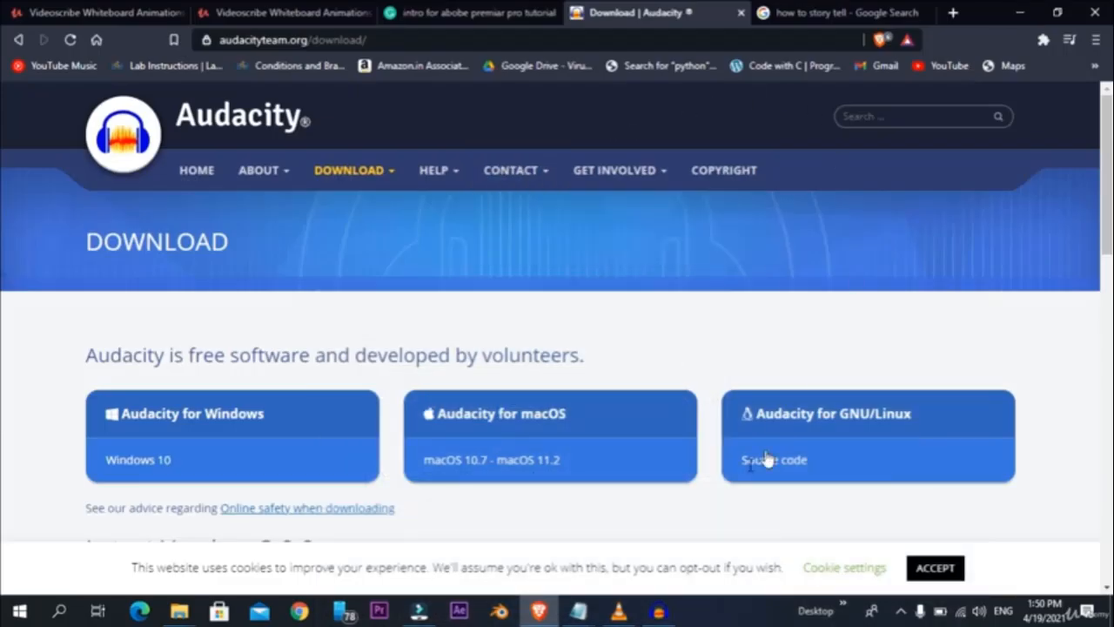
pyautogui.click(1019, 12)
pyautogui.doubleClick(94, 135)
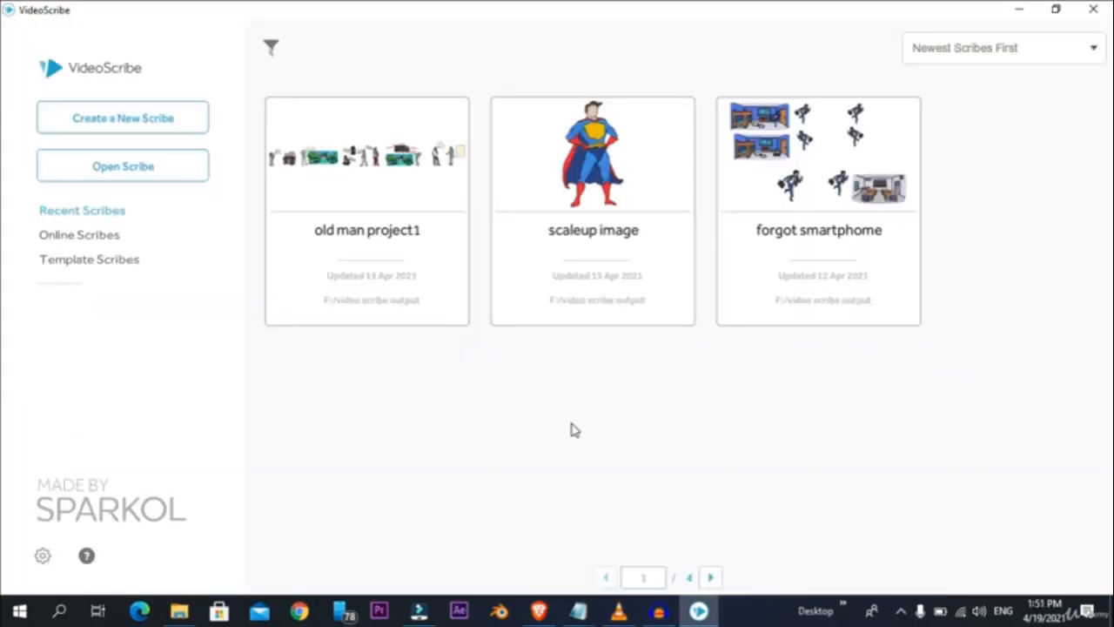
pyautogui.click(375, 172)
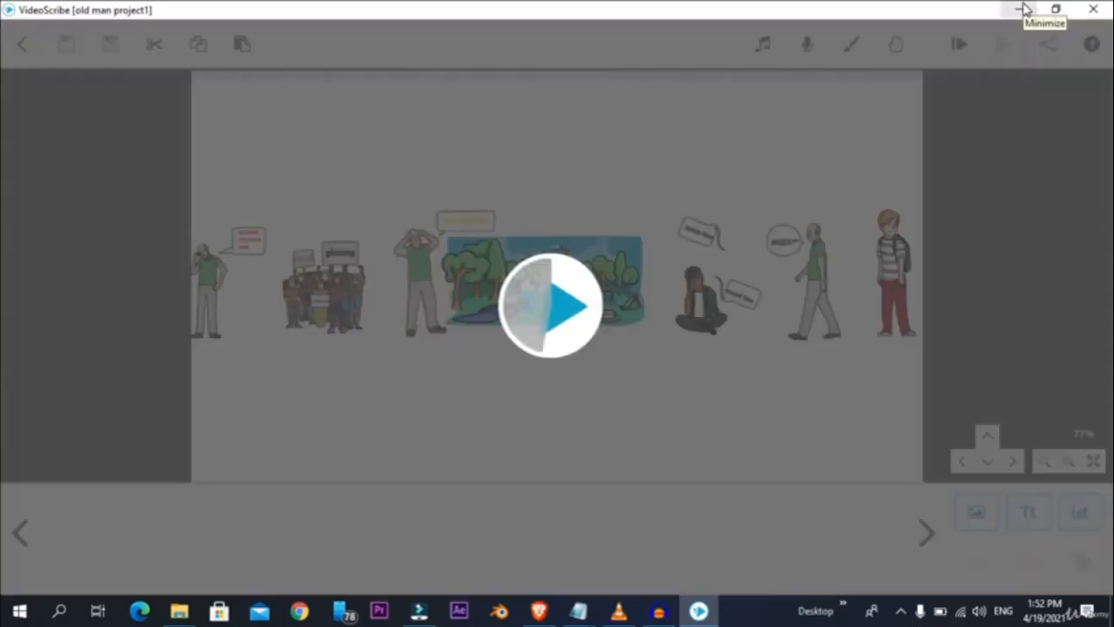
# Minimize VideoScribe, switch to Wondershare Filmora and open the media import dialog
pyautogui.click(1023, 9)
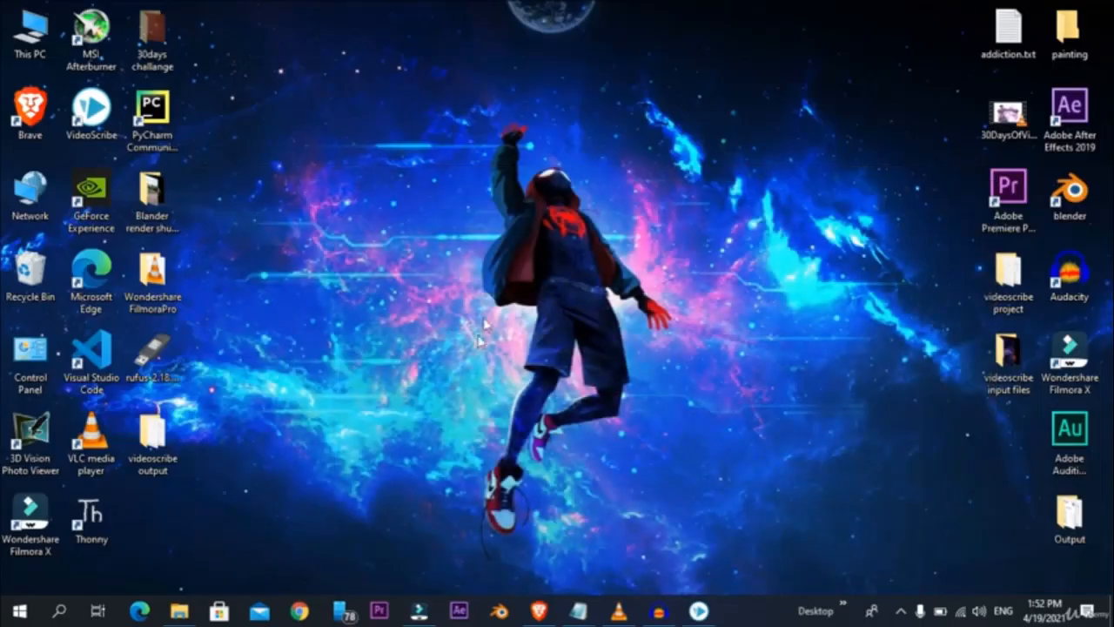
pyautogui.click(419, 610)
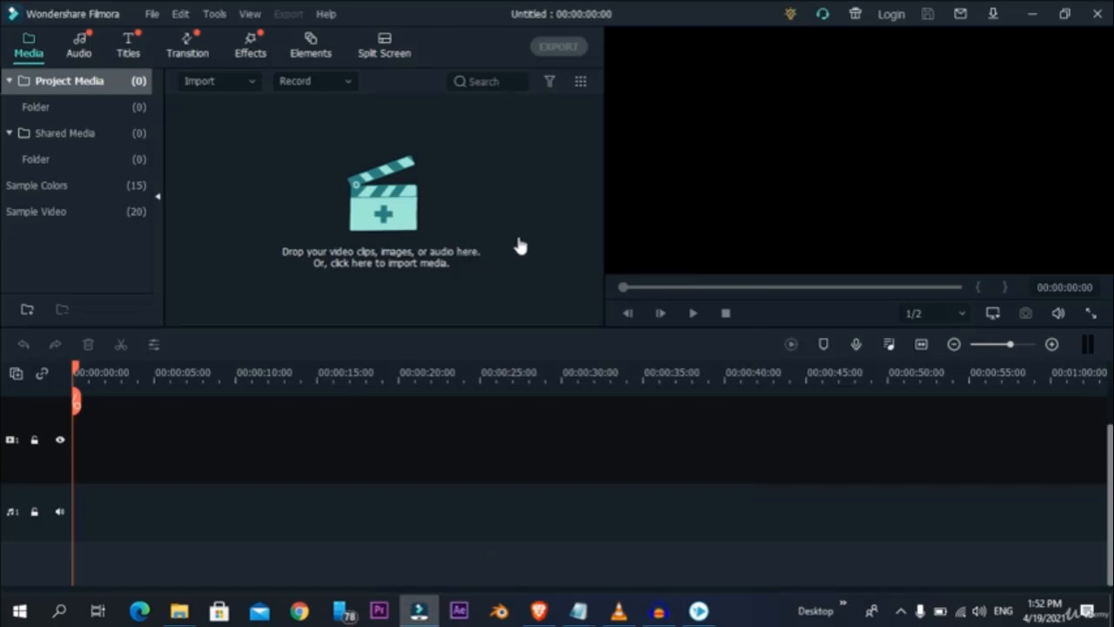
pyautogui.click(519, 241)
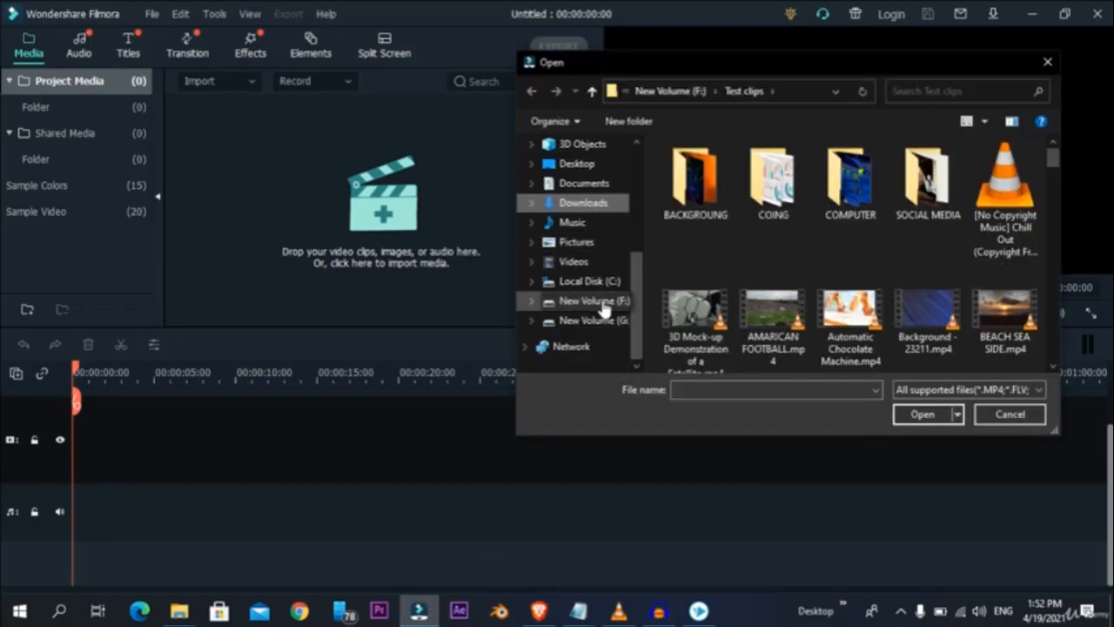
# Switch to Brave, look over the Udemy course's Filmora X video editing section, and return to Filmora
pyautogui.click(539, 612)
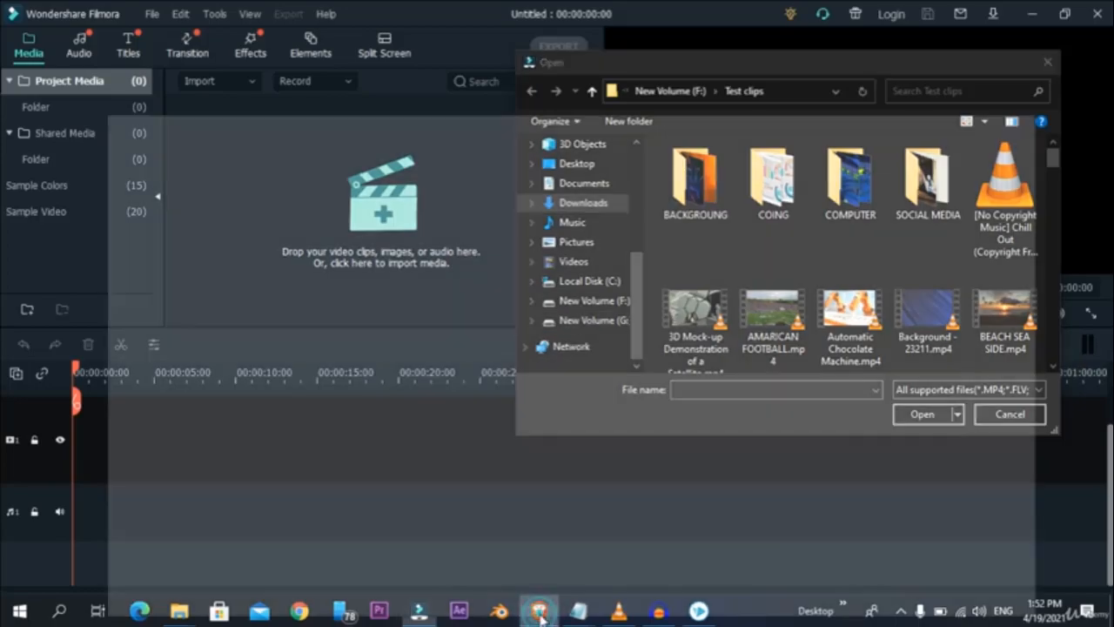
pyautogui.click(275, 10)
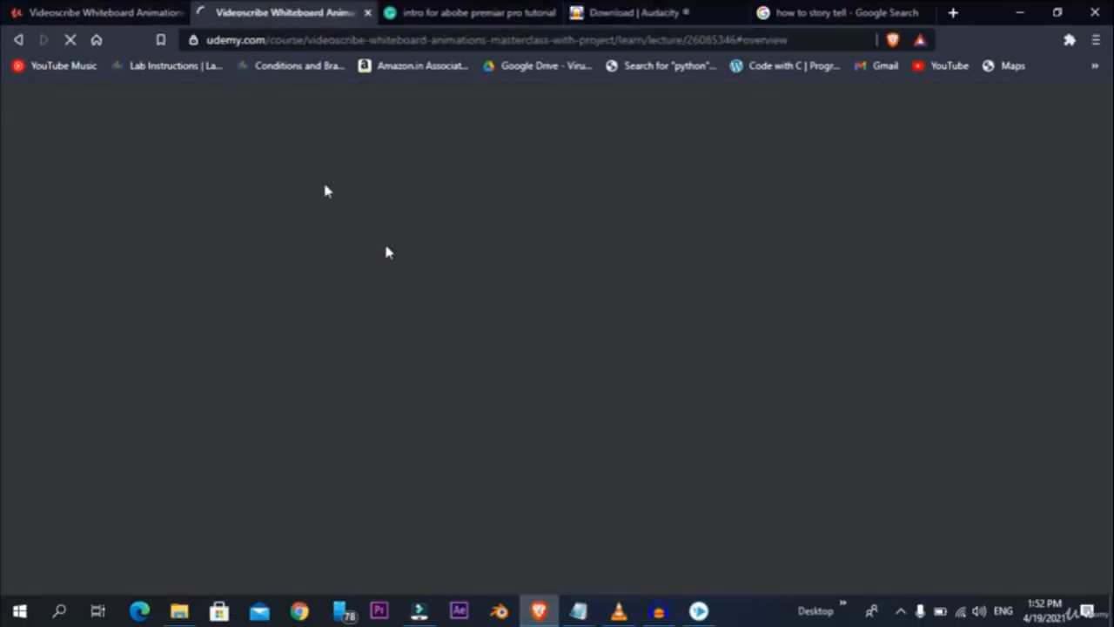
pyautogui.click(135, 11)
pyautogui.click(244, 9)
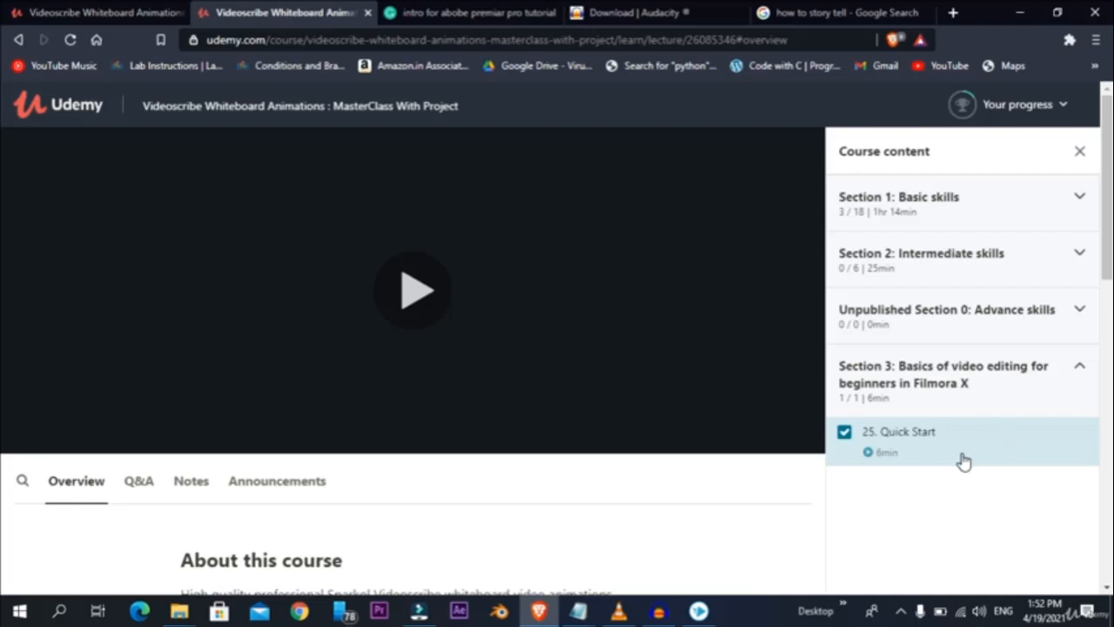
pyautogui.click(1020, 15)
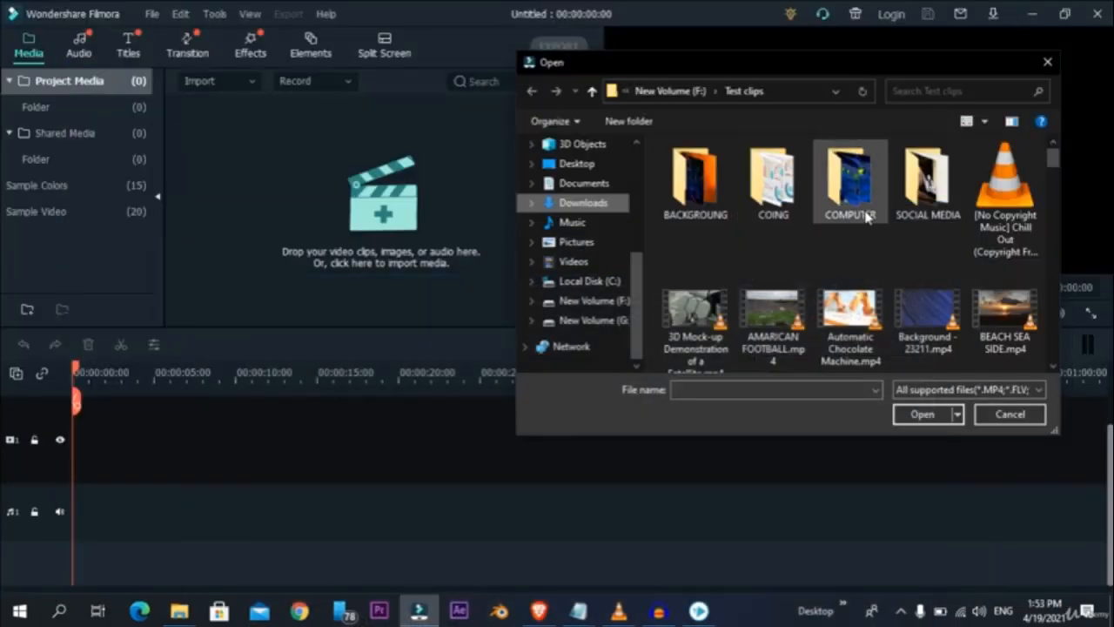
# Import heros.wmv, sam gamer.wmv and superman.wmv from the "video scribe output" folder on drive F
pyautogui.scroll(-2, 689, 301)
pyautogui.click(566, 300)
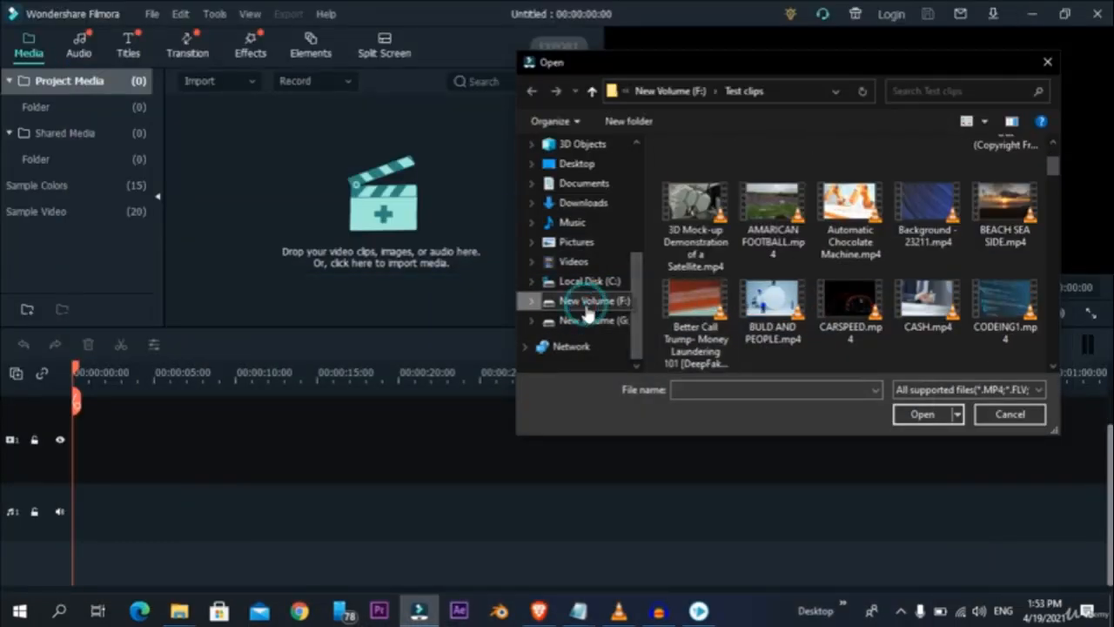
pyautogui.scroll(-1, 899, 297)
pyautogui.scroll(1, 899, 298)
pyautogui.doubleClick(900, 323)
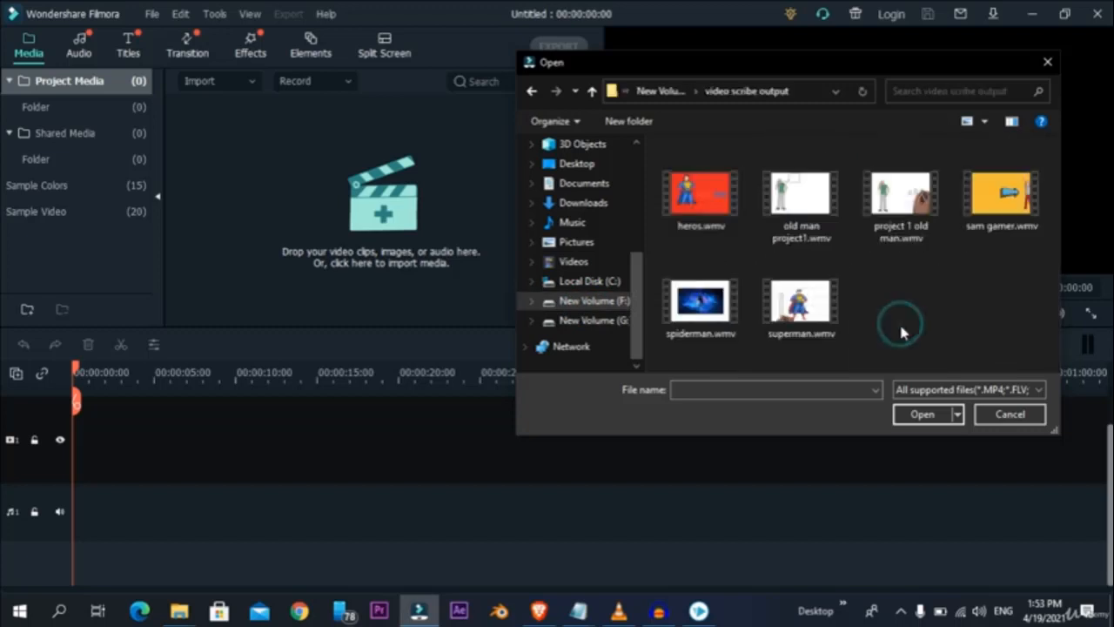
pyautogui.click(691, 209)
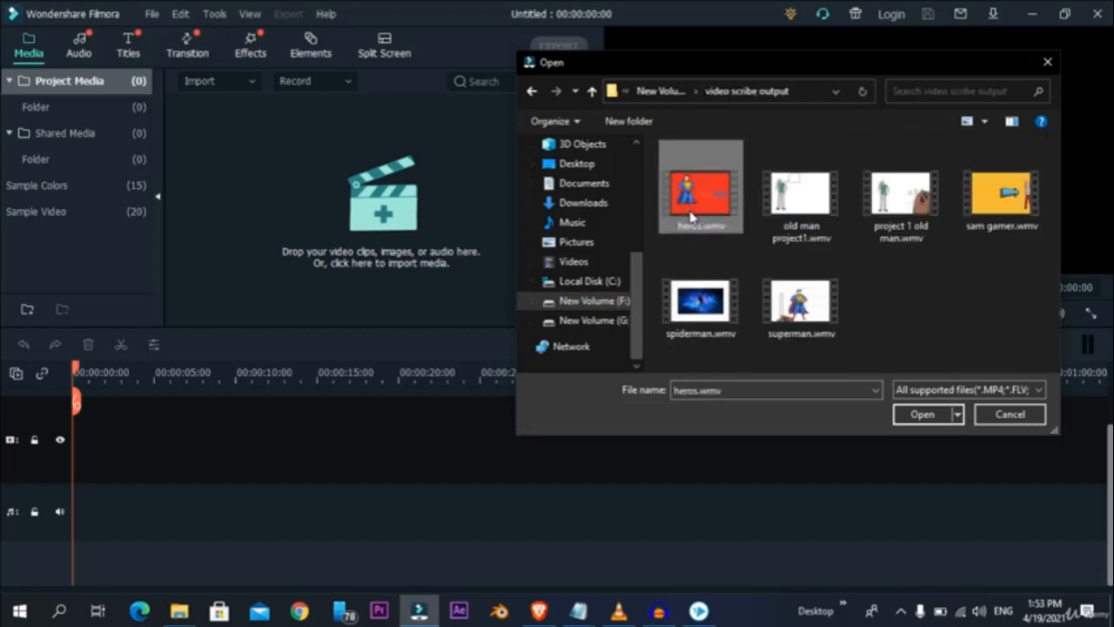
pyautogui.keyDown('ctrl'); pyautogui.click(988, 231); pyautogui.keyUp('ctrl')
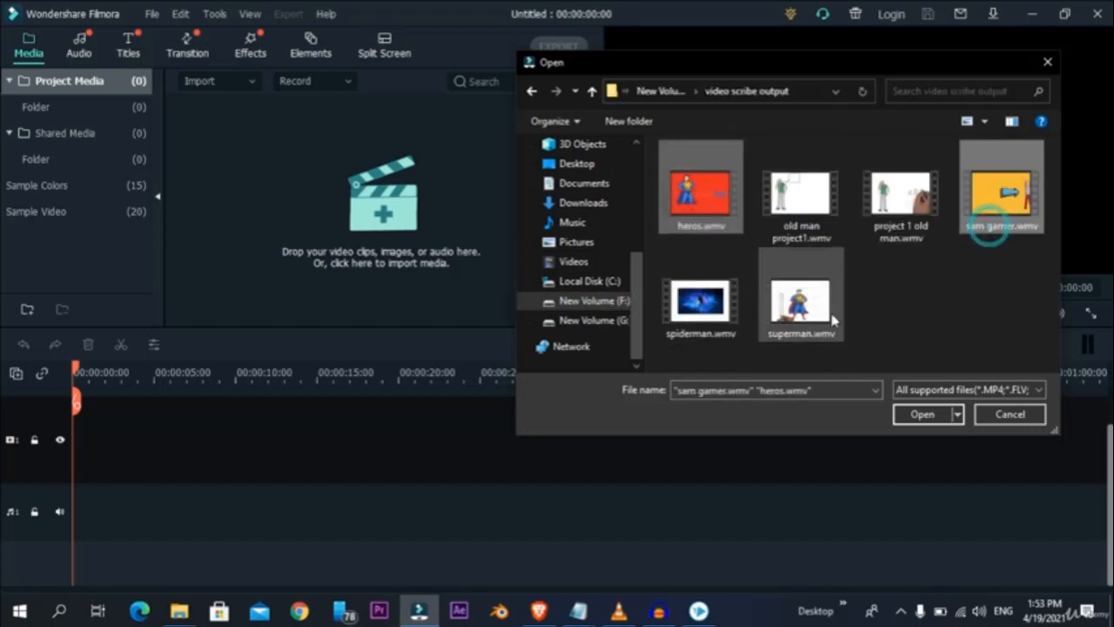
pyautogui.keyDown('ctrl'); pyautogui.click(831, 315); pyautogui.keyUp('ctrl')
pyautogui.click(936, 416)
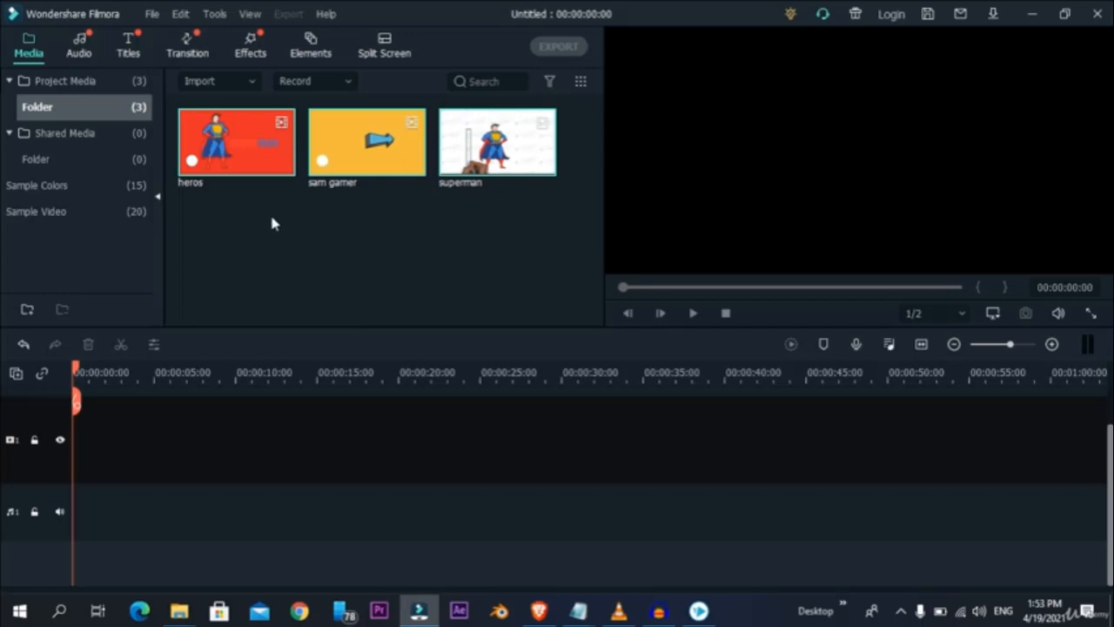
# Place the heros, sam gamer and superman clips one after another on video track 1, starting at 00:00:00:00
pyautogui.moveTo(206, 139); pyautogui.dragTo(72, 474)
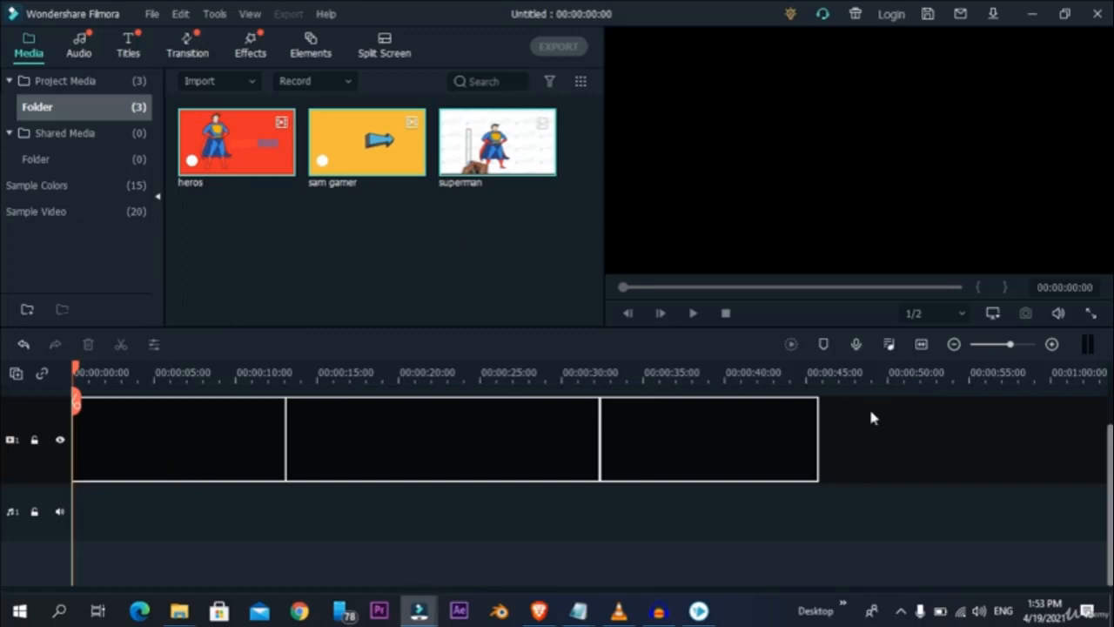
pyautogui.click(674, 343)
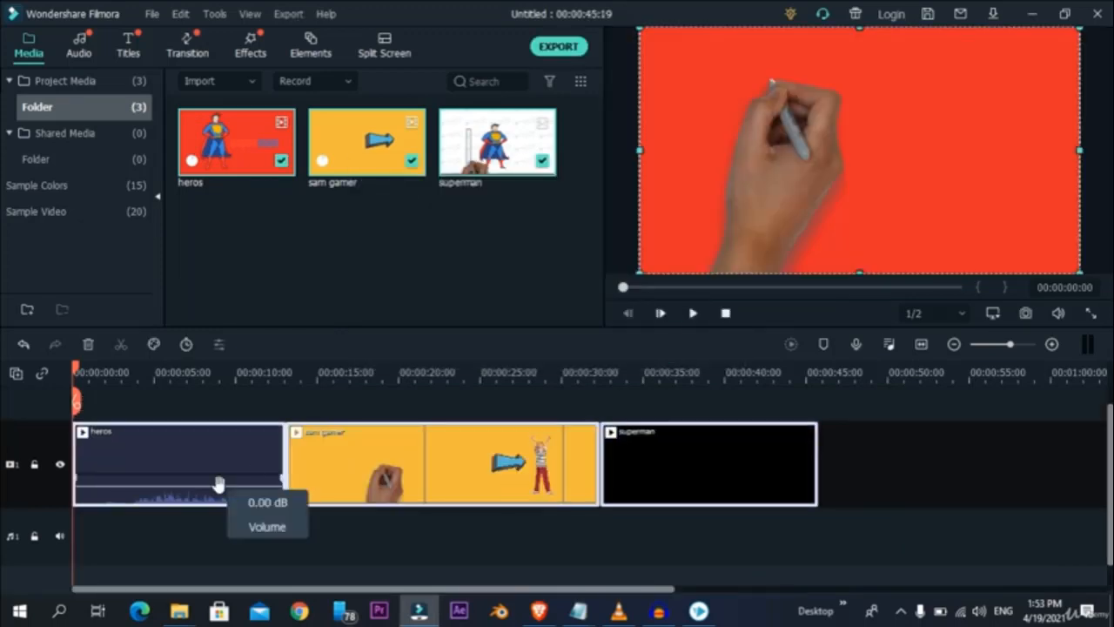
# Import the "_FREE_ _GRIM_ Japanese Type PARTY BEAT" music file from the "filmora9 raw" folder on drive F
pyautogui.click(302, 283)
pyautogui.doubleClick(305, 280)
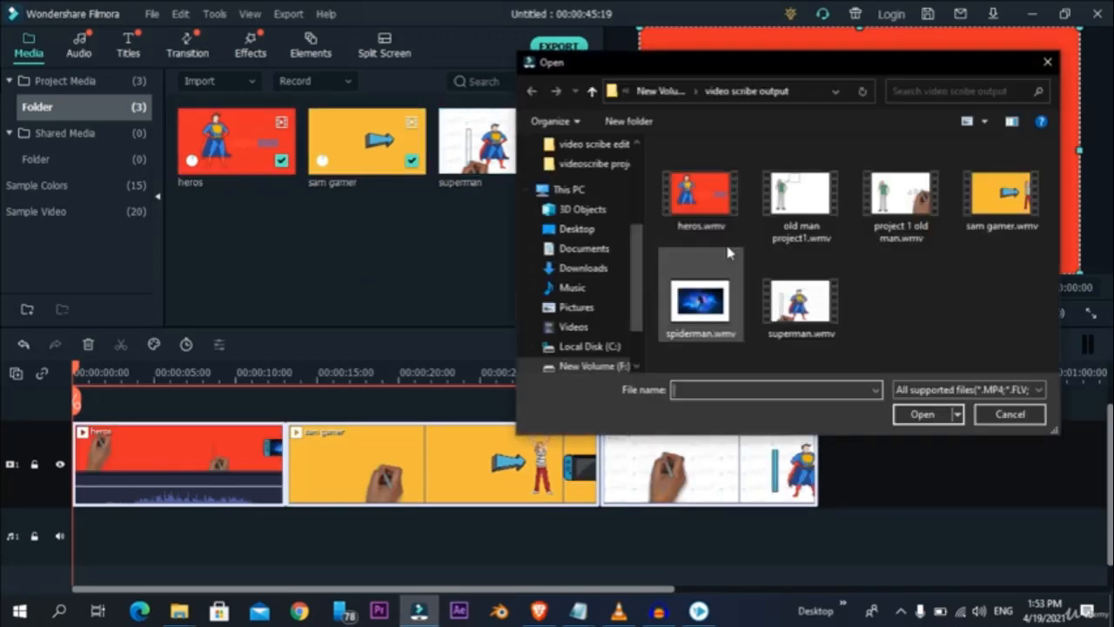
pyautogui.click(592, 366)
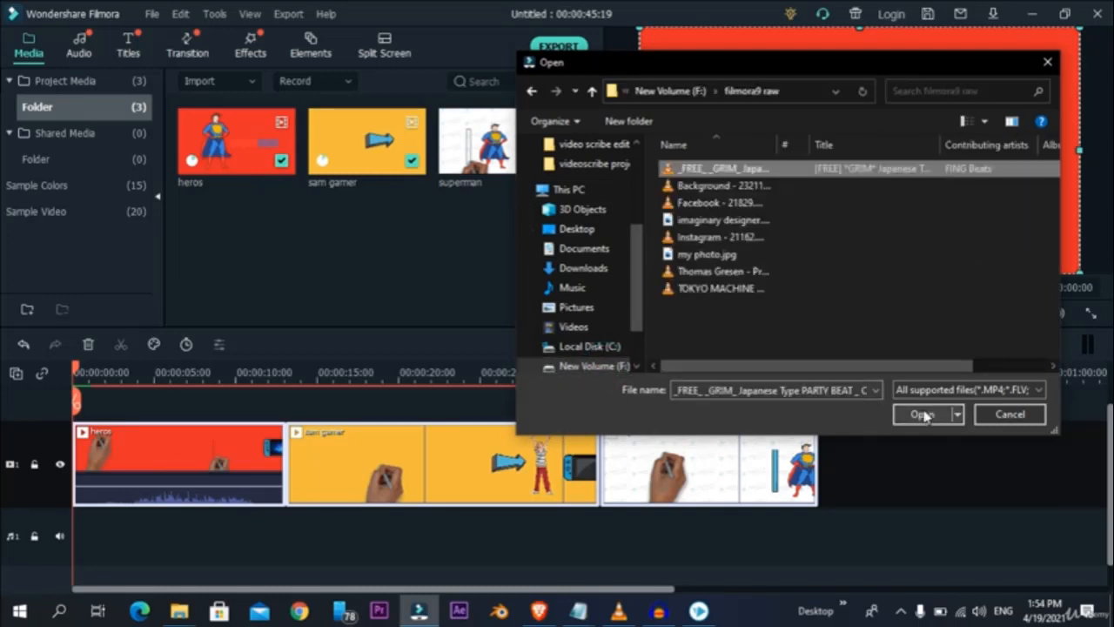
pyautogui.click(923, 413)
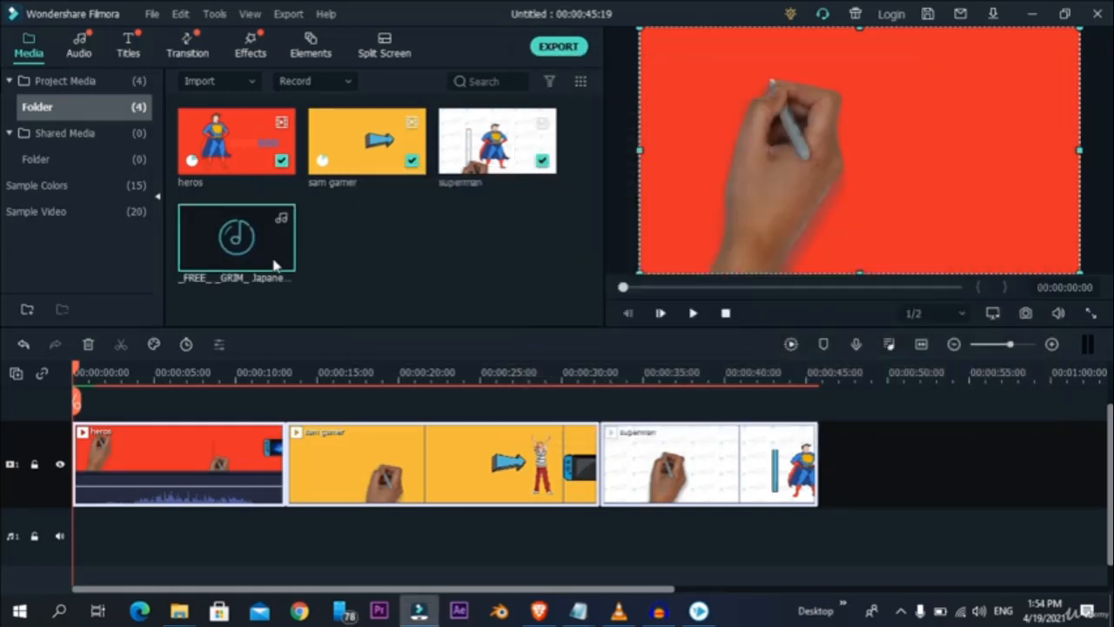
# Place the imported music at the start of audio track 1 and trim its end to match the end of the superman clip
pyautogui.moveTo(233, 377); pyautogui.dragTo(50, 533)
pyautogui.click(922, 345)
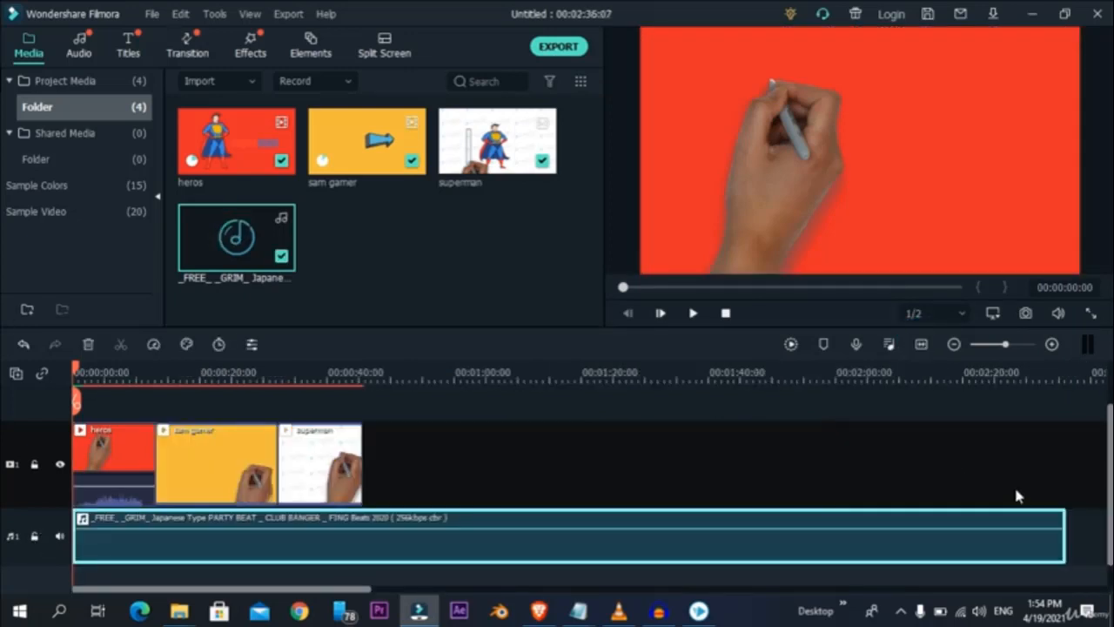
pyautogui.moveTo(1063, 539); pyautogui.dragTo(364, 541)
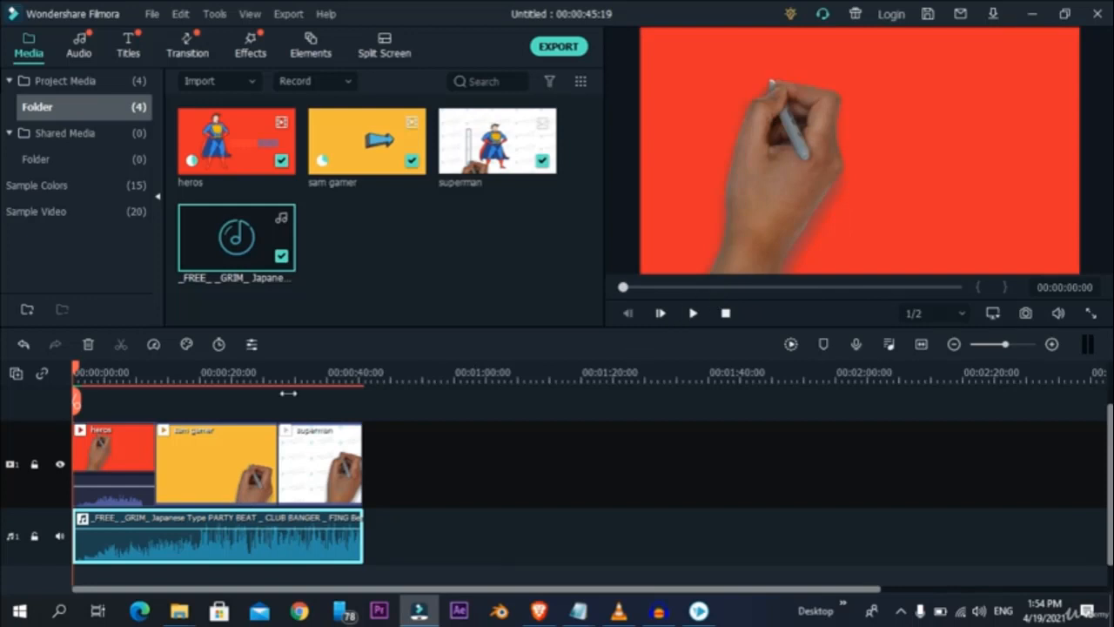
# Play the timeline from about 00:00:15:09 through the sam gamer clip to check the music against the video
pyautogui.click(170, 376)
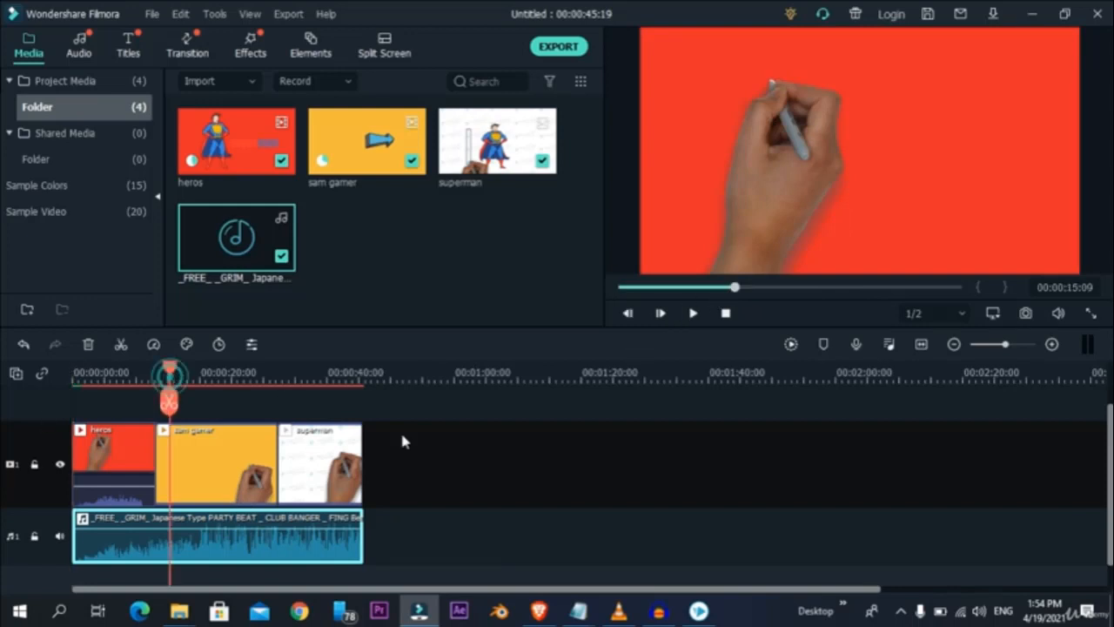
pyautogui.click(693, 313)
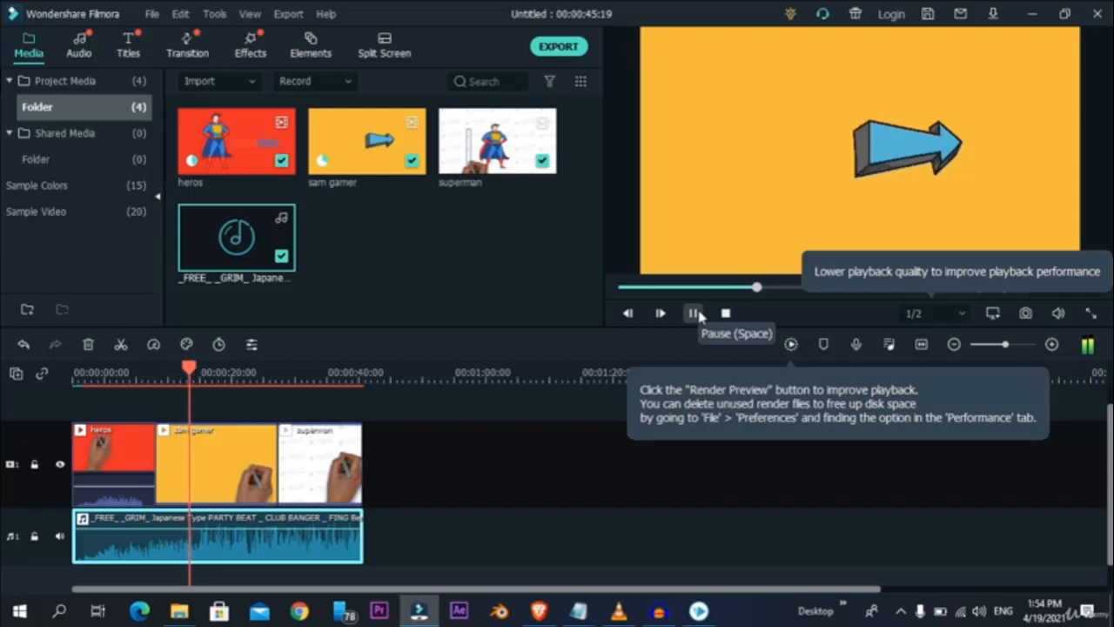
pyautogui.click(695, 313)
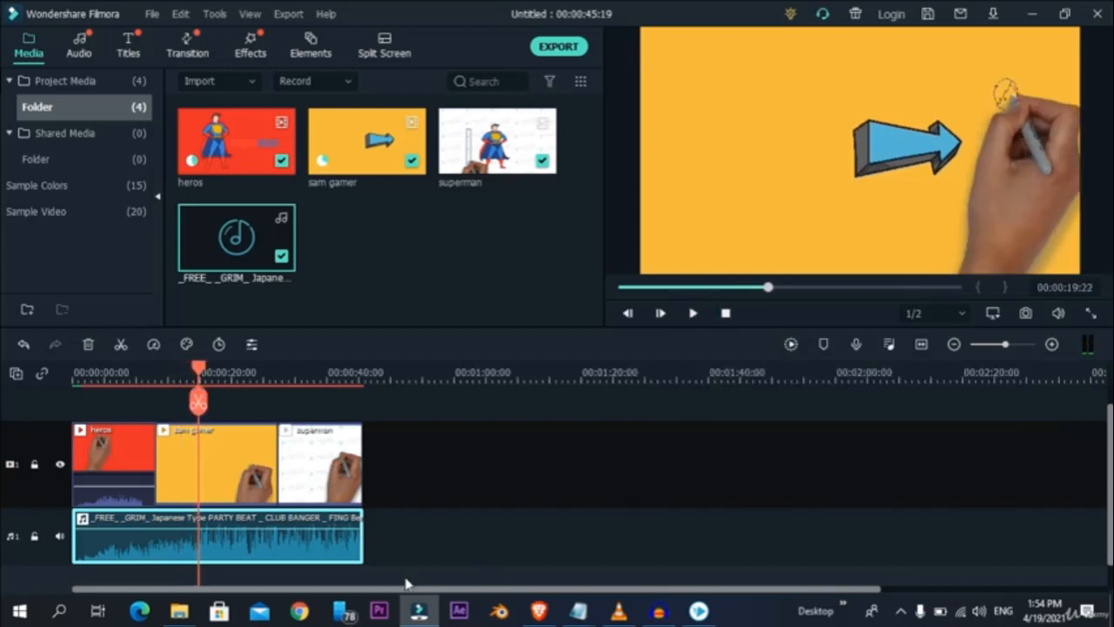
# Lower the music clip's volume to -31.29 dB and play a short part of the timeline to check the level
pyautogui.click(323, 546)
pyautogui.click(320, 489)
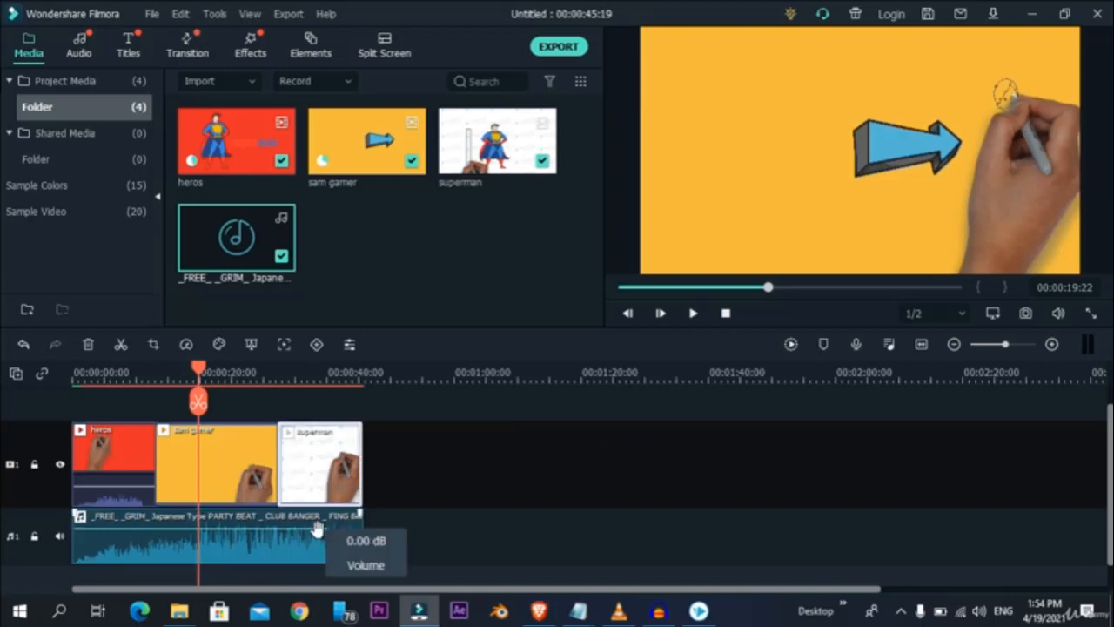
pyautogui.moveTo(317, 530); pyautogui.dragTo(319, 550)
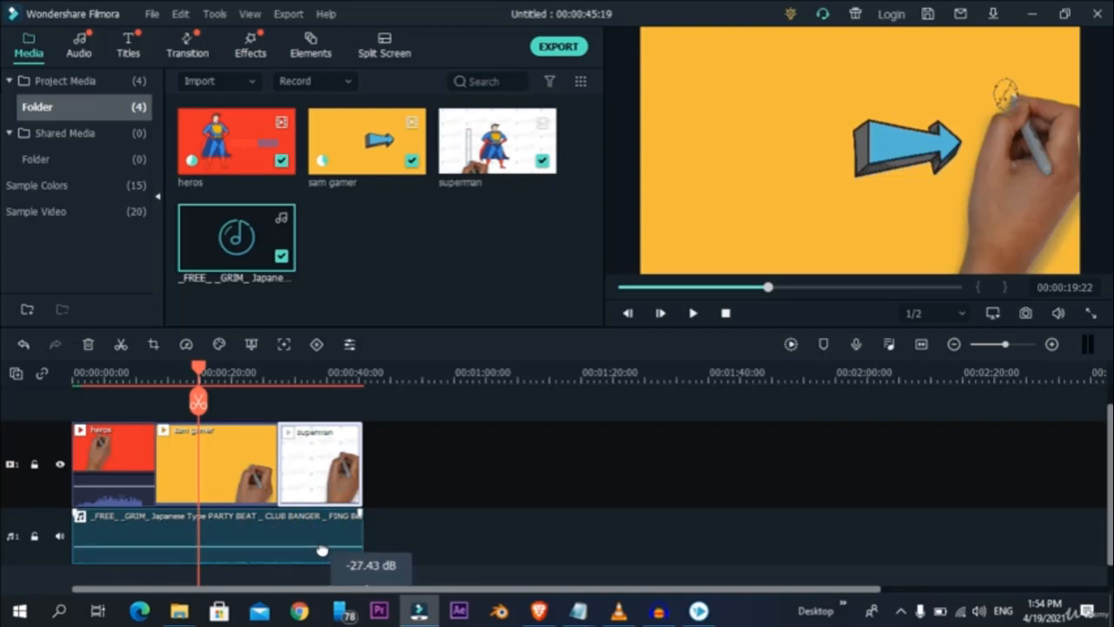
pyautogui.moveTo(322, 550); pyautogui.dragTo(323, 552)
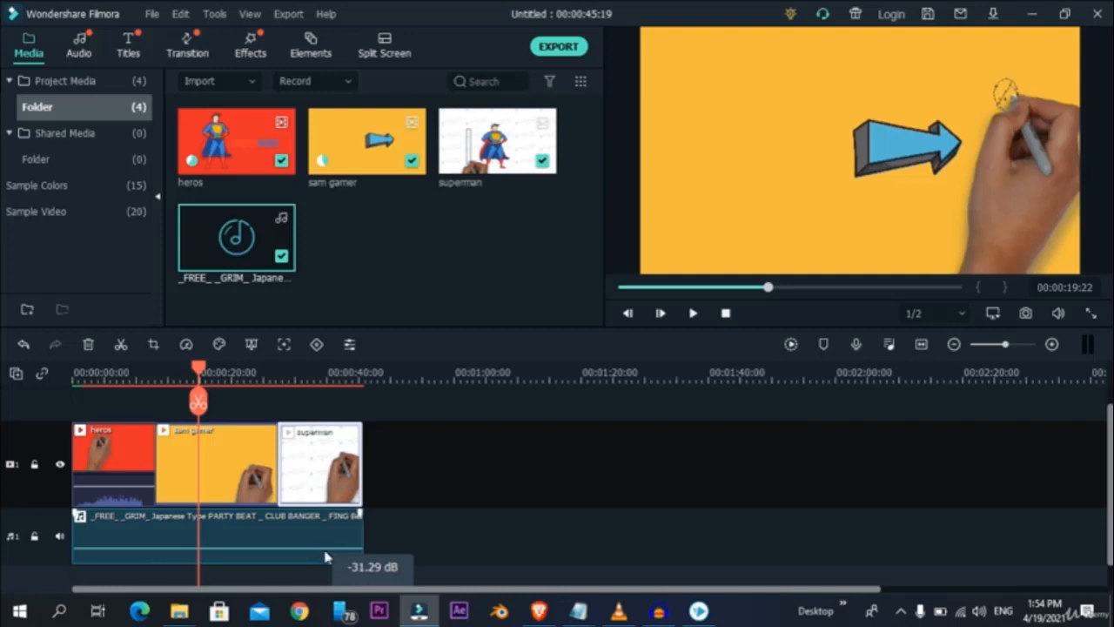
pyautogui.click(693, 313)
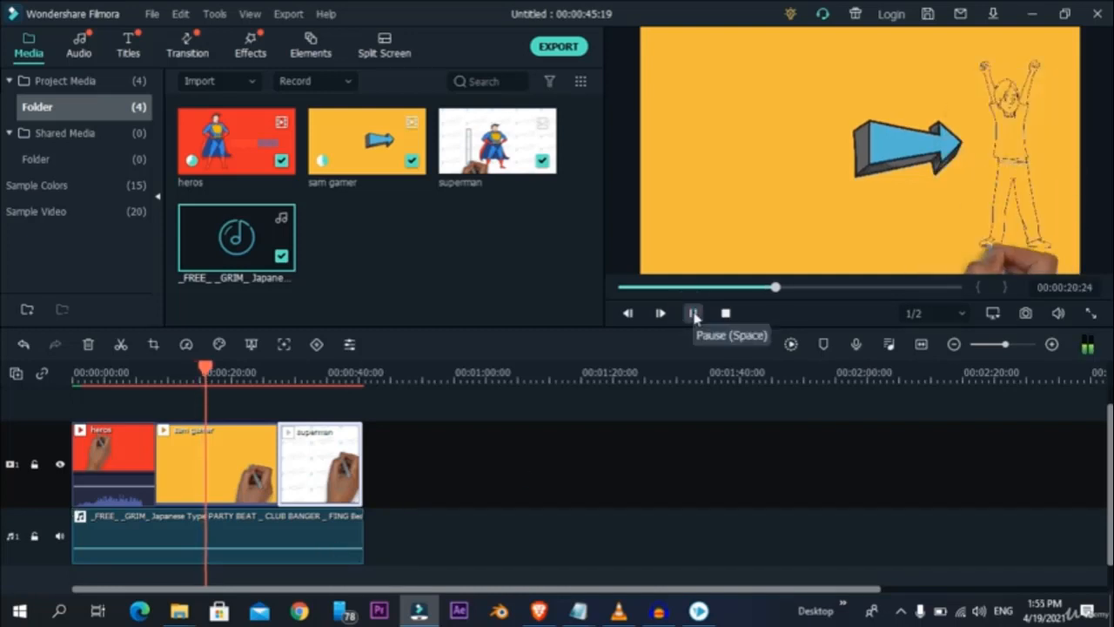
pyautogui.click(694, 314)
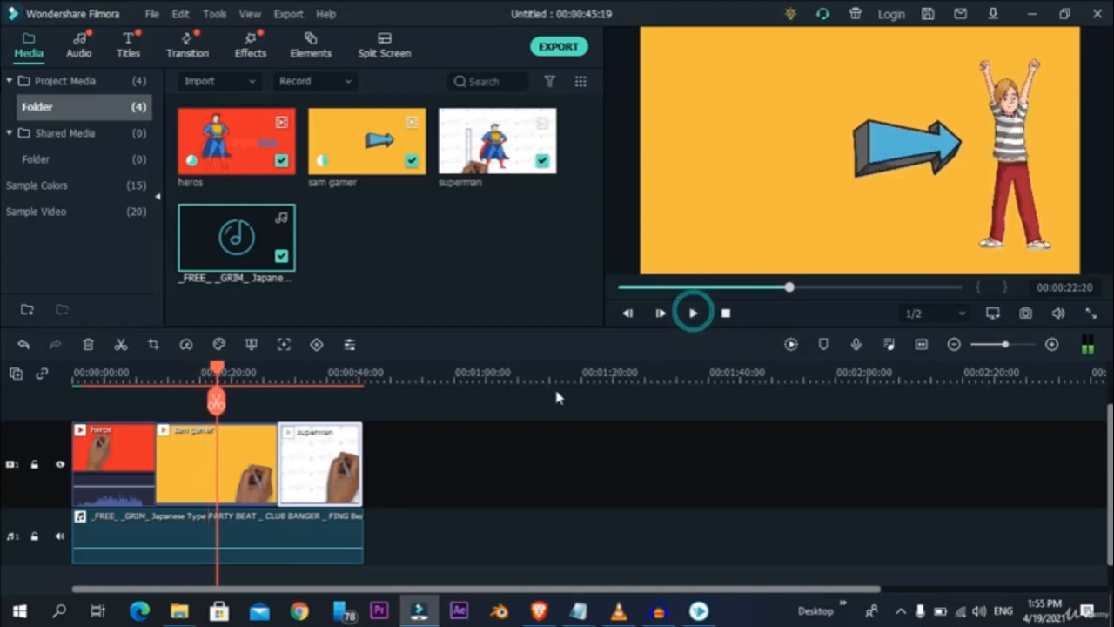
# Import add text.mp3 from the "video scribe edited audio" folder on drive G
pyautogui.doubleClick(470, 230)
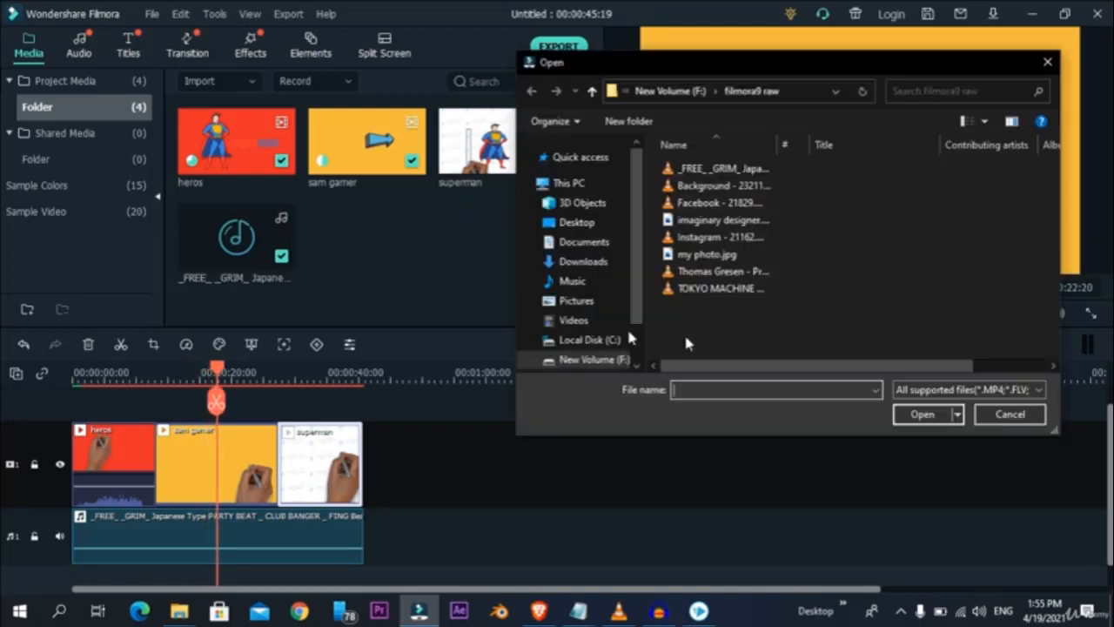
pyautogui.scroll(-2, 584, 283)
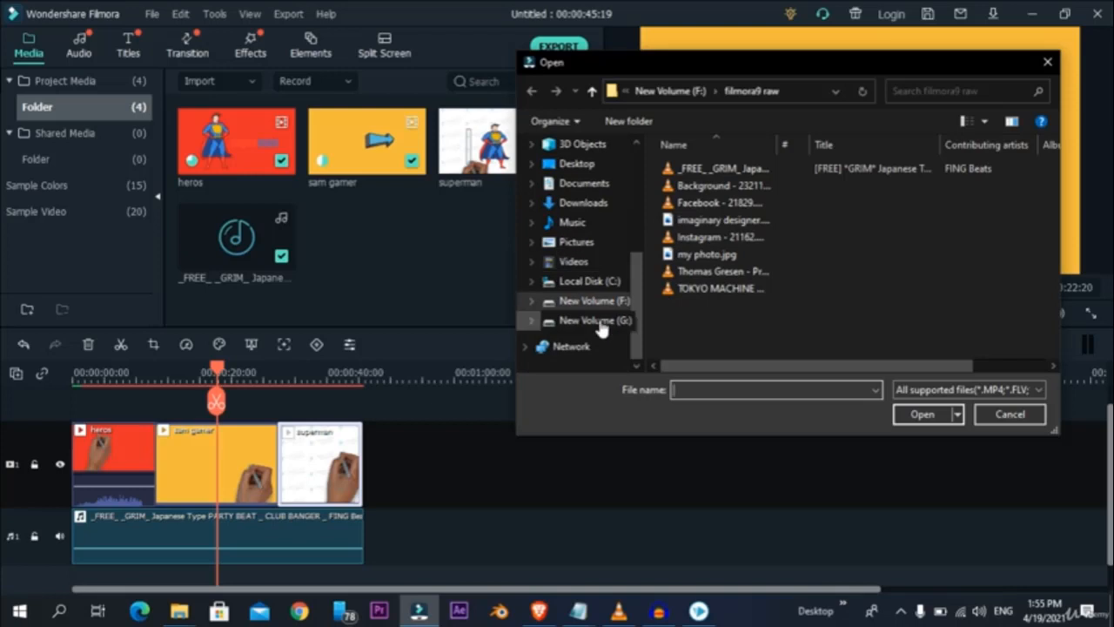
pyautogui.click(599, 322)
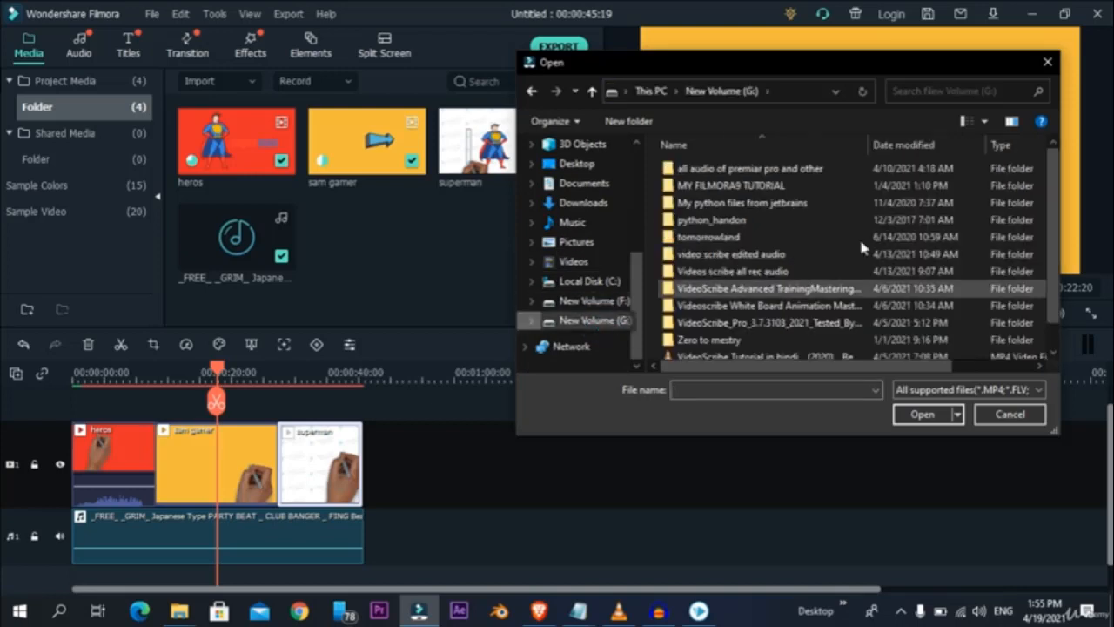
pyautogui.doubleClick(792, 254)
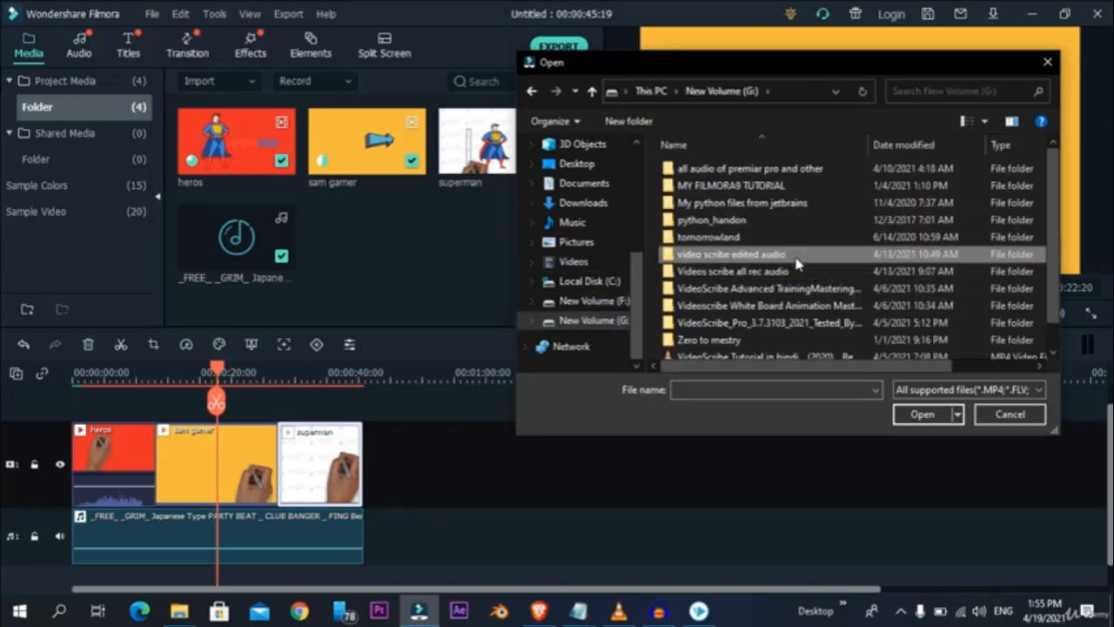
pyautogui.click(807, 169)
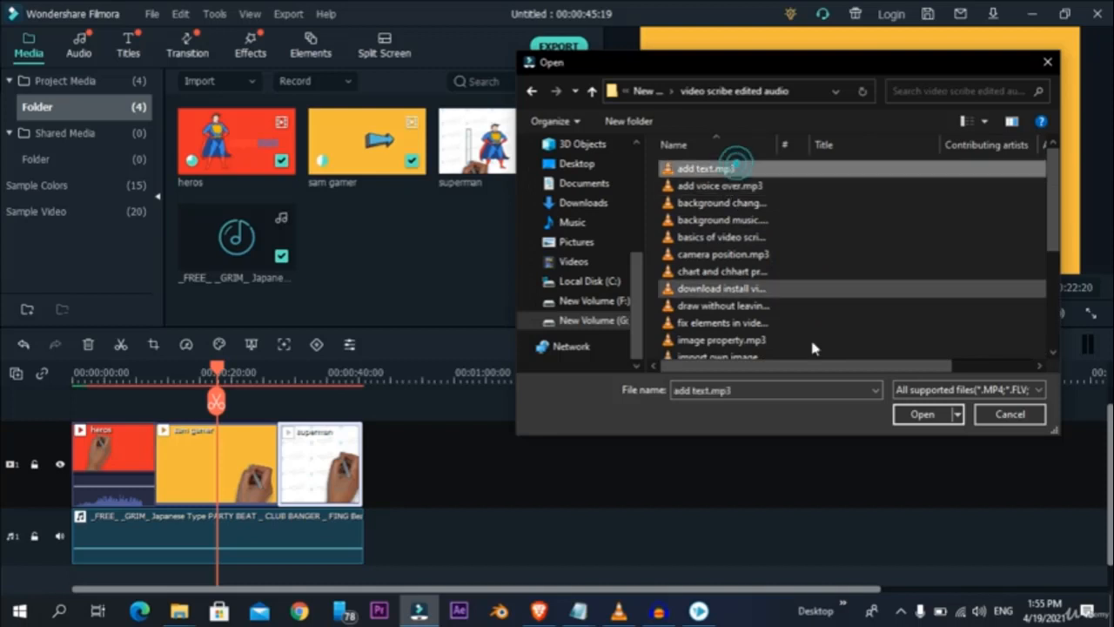
pyautogui.click(913, 413)
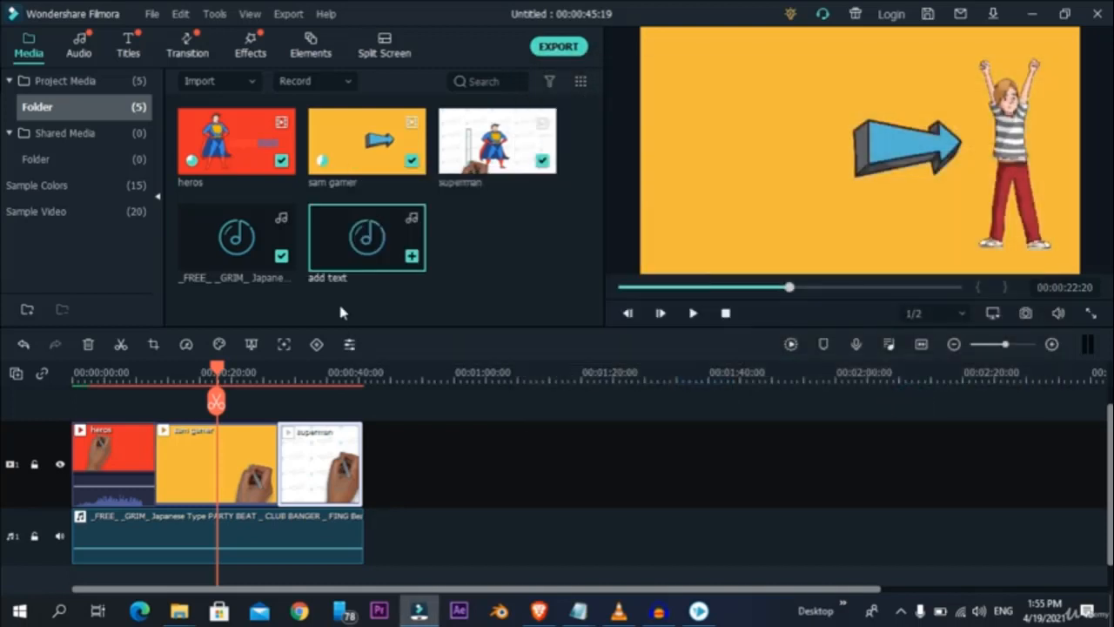
# Place the add text voice-over at the start of audio track 1, with the music on track 2, and trim it to the video's end
pyautogui.scroll(-1, 668, 463)
pyautogui.moveTo(315, 515); pyautogui.dragTo(307, 574)
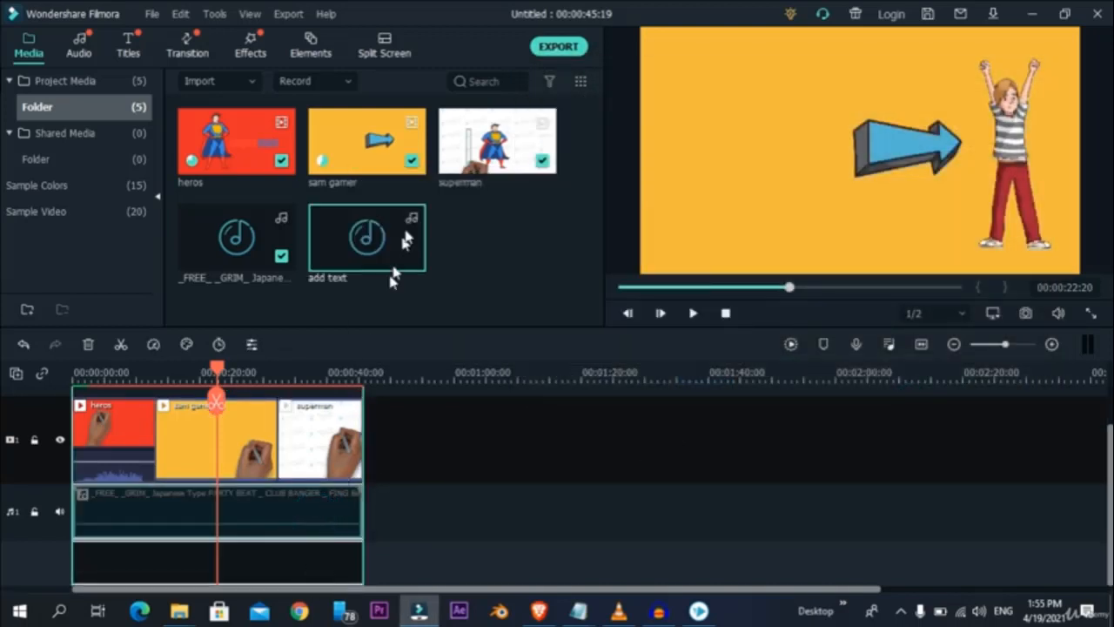
pyautogui.moveTo(378, 244); pyautogui.dragTo(35, 522)
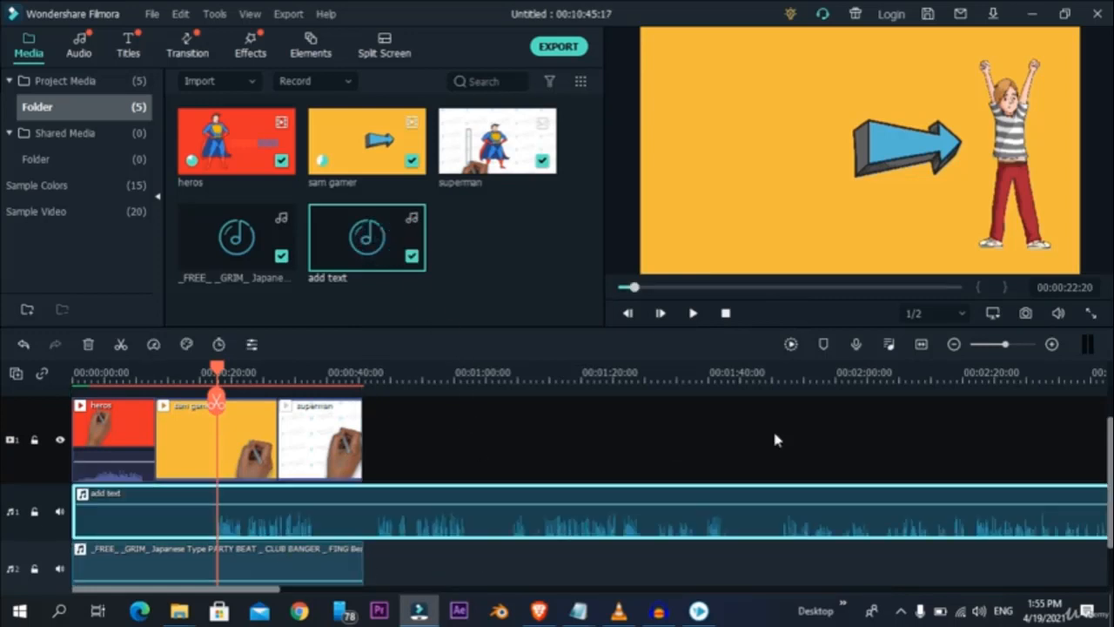
pyautogui.click(921, 344)
pyautogui.moveTo(1063, 513); pyautogui.dragTo(139, 517)
pyautogui.click(921, 344)
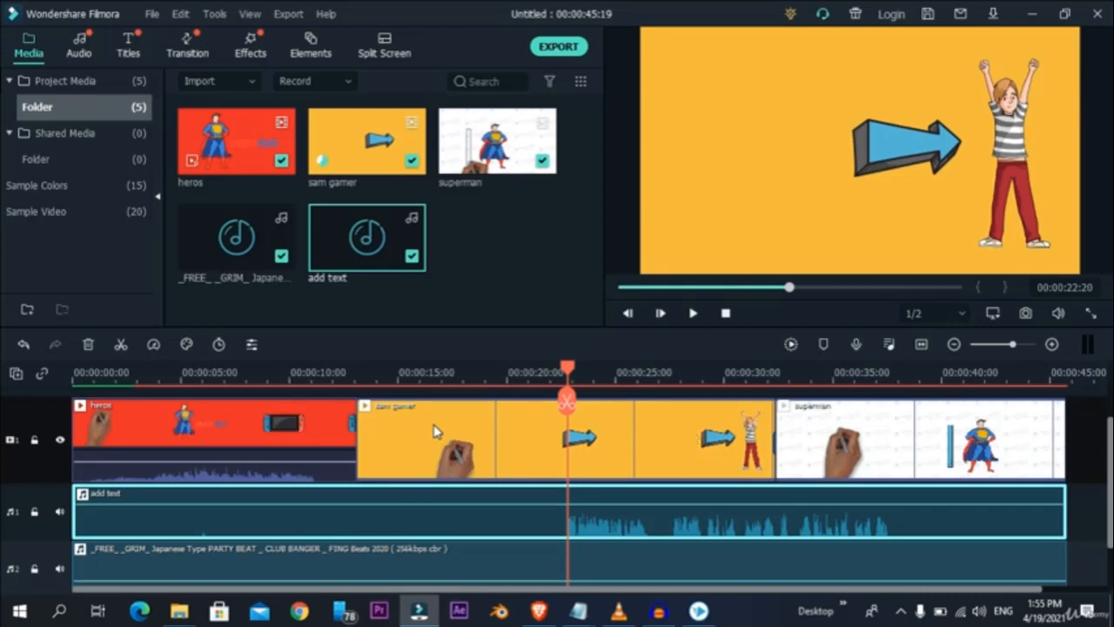
# Examine frames across the heros, sam gamer and superman clips together with the voice-over and music tracks beneath them
pyautogui.scroll(-1, 406, 492)
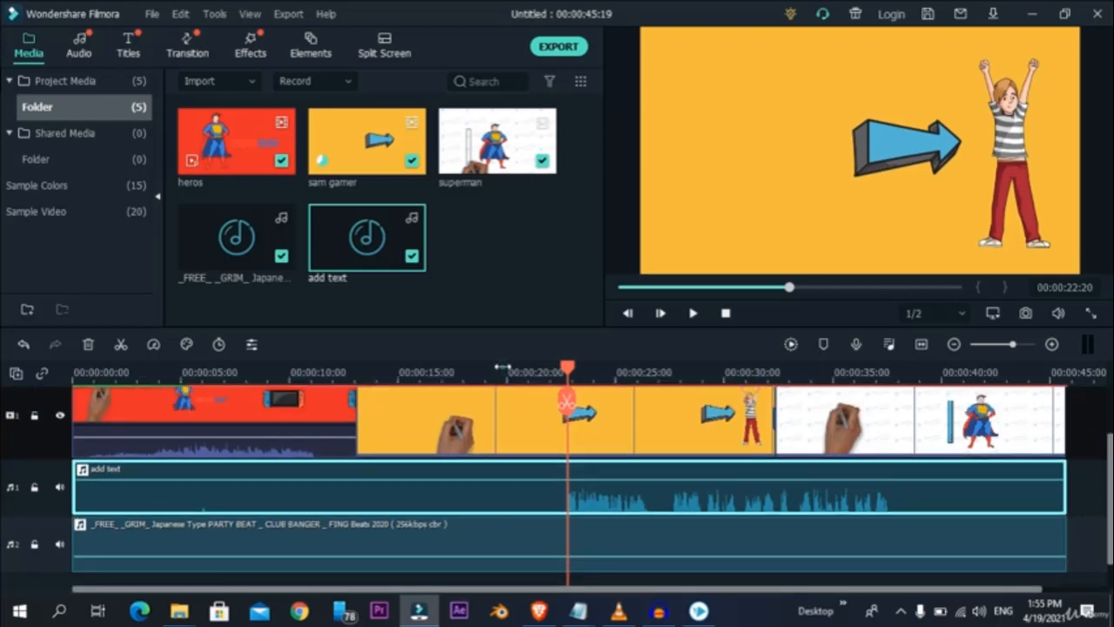
pyautogui.click(502, 368)
pyautogui.scroll(2, 462, 465)
pyautogui.click(288, 369)
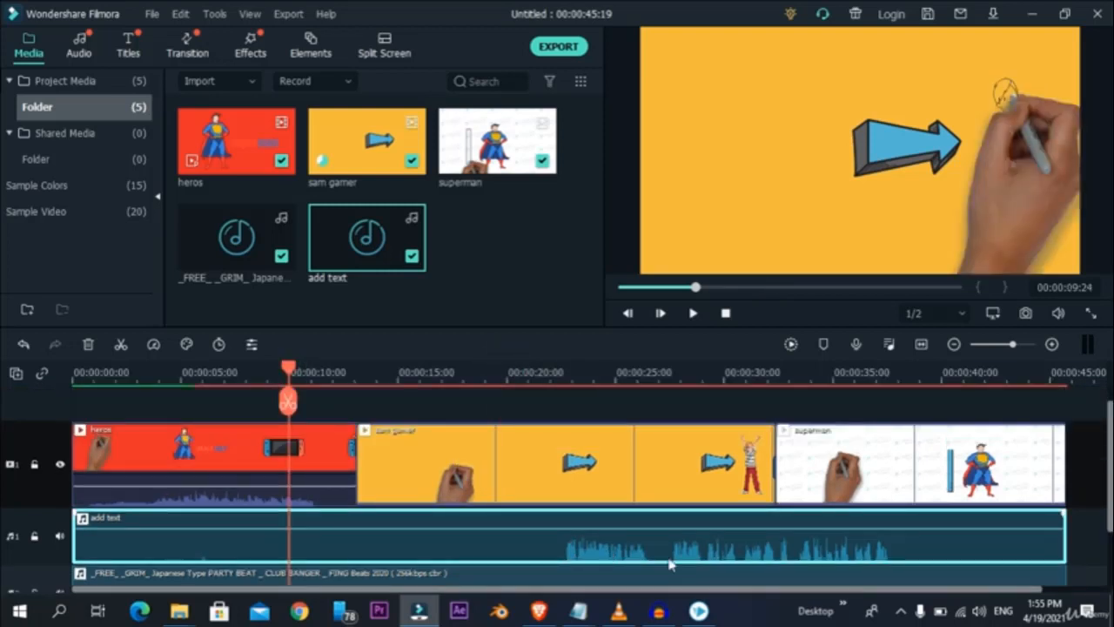
pyautogui.click(929, 383)
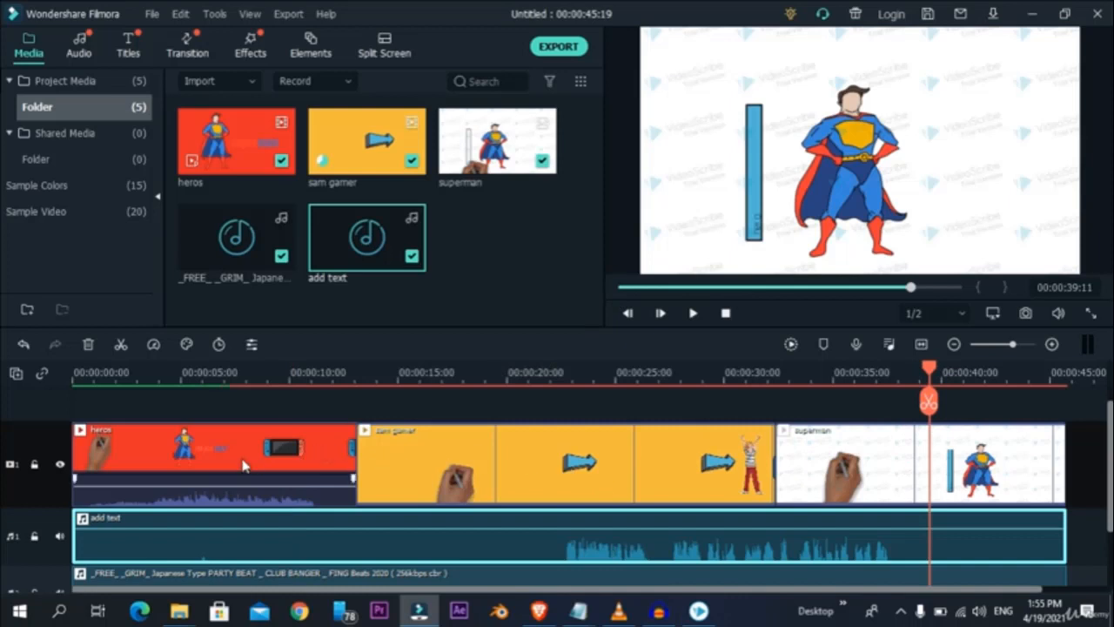
pyautogui.click(607, 370)
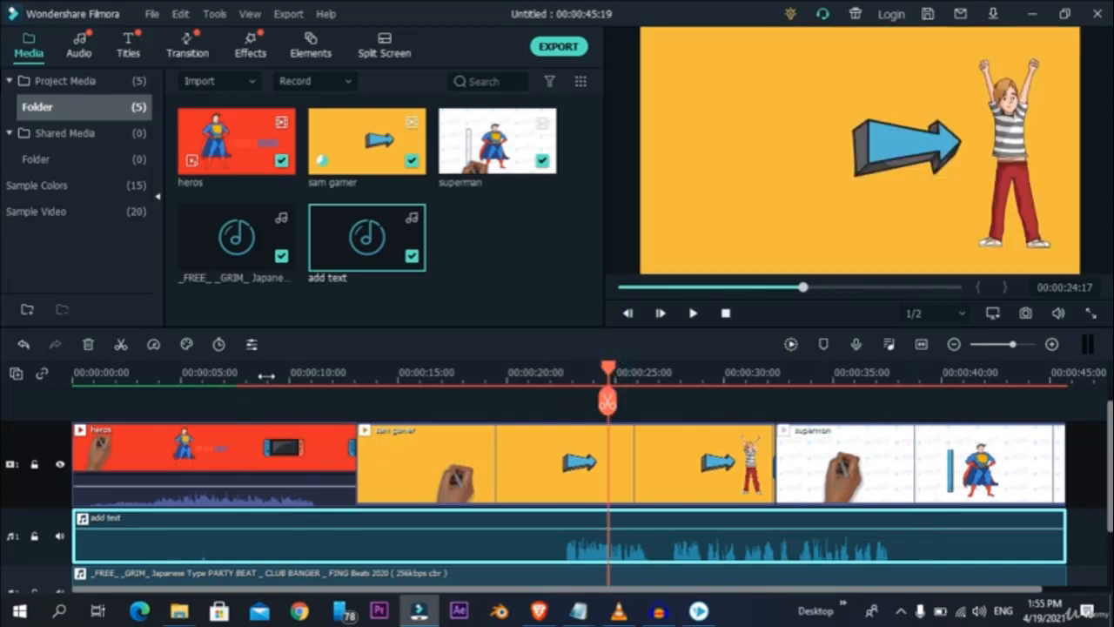
pyautogui.click(270, 373)
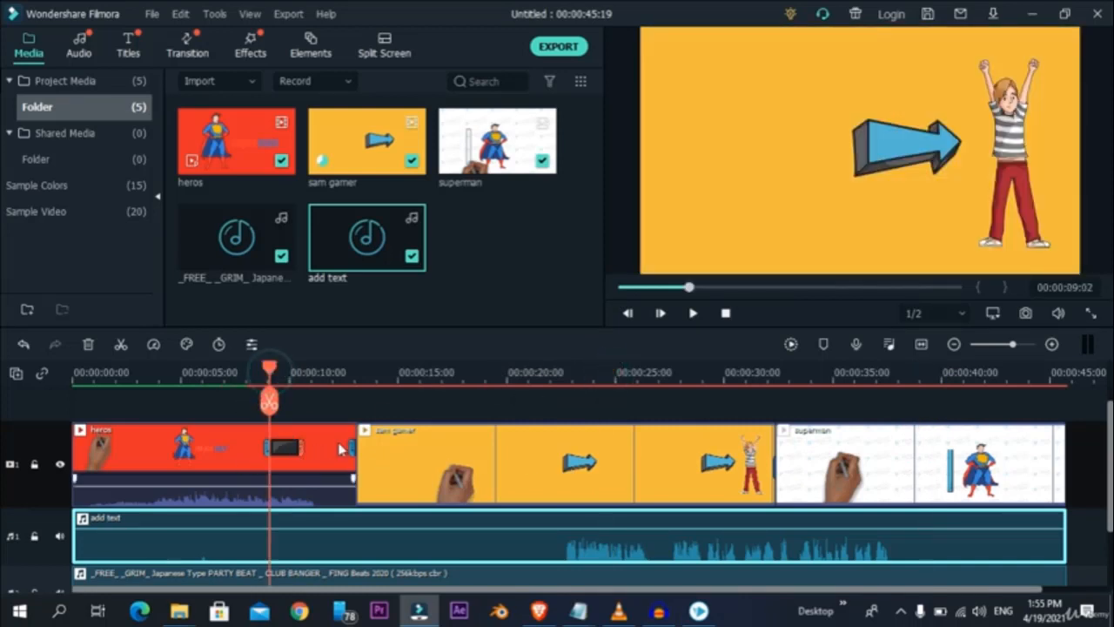
pyautogui.click(916, 376)
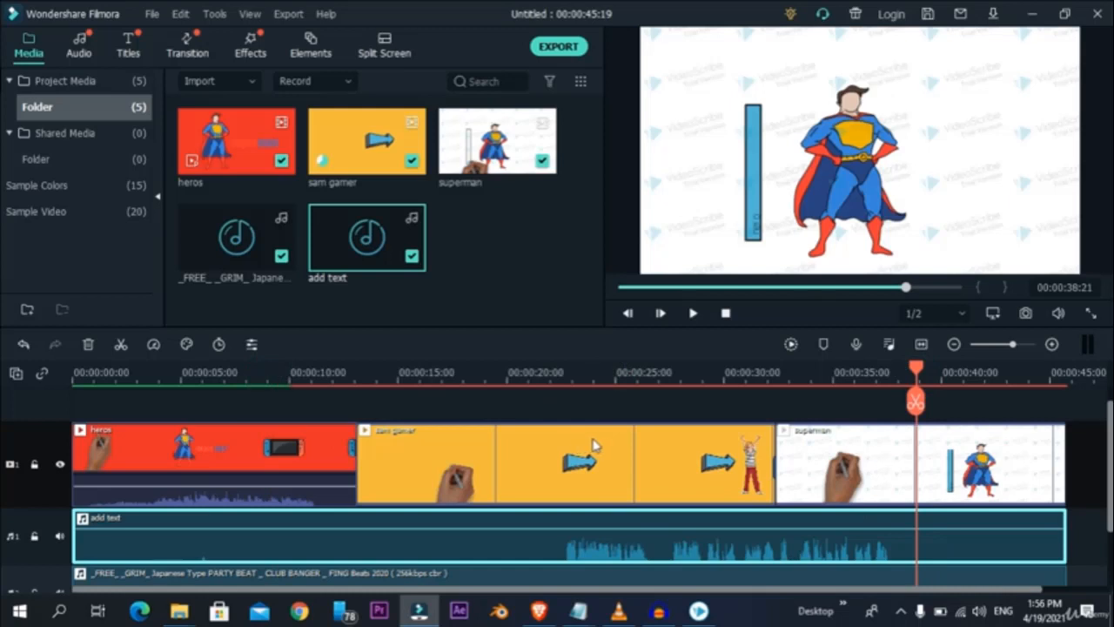
pyautogui.click(569, 372)
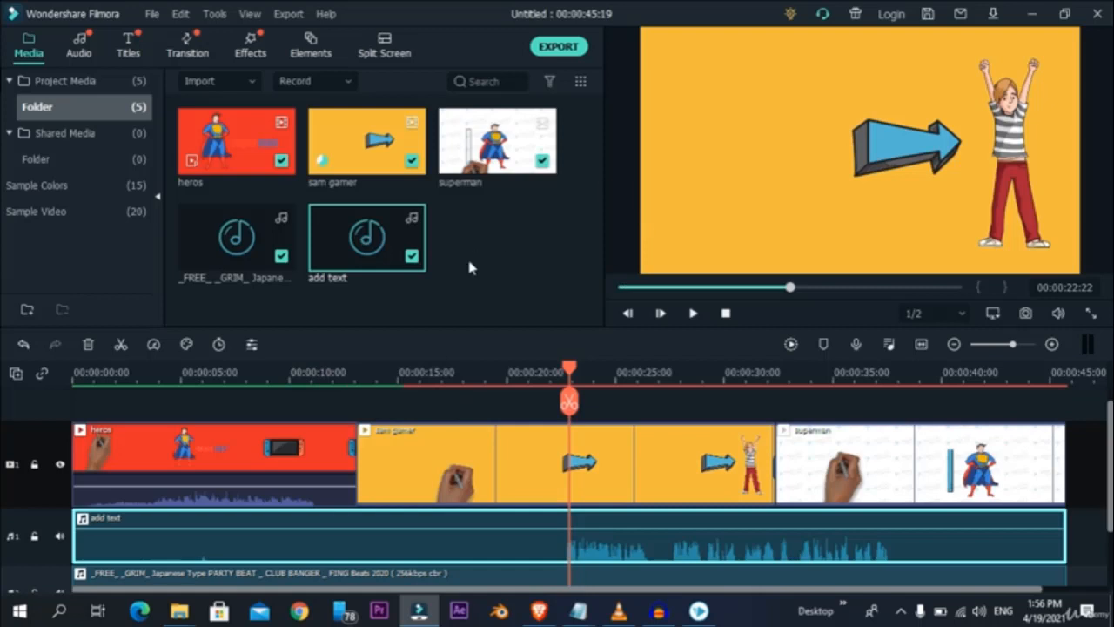
pyautogui.click(262, 396)
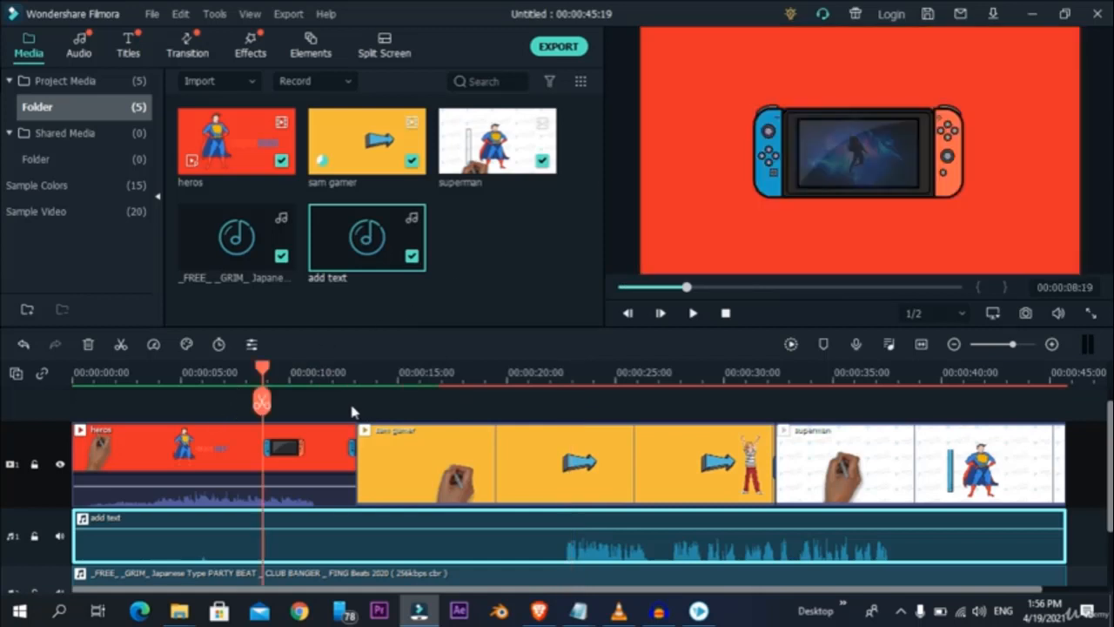
pyautogui.click(341, 372)
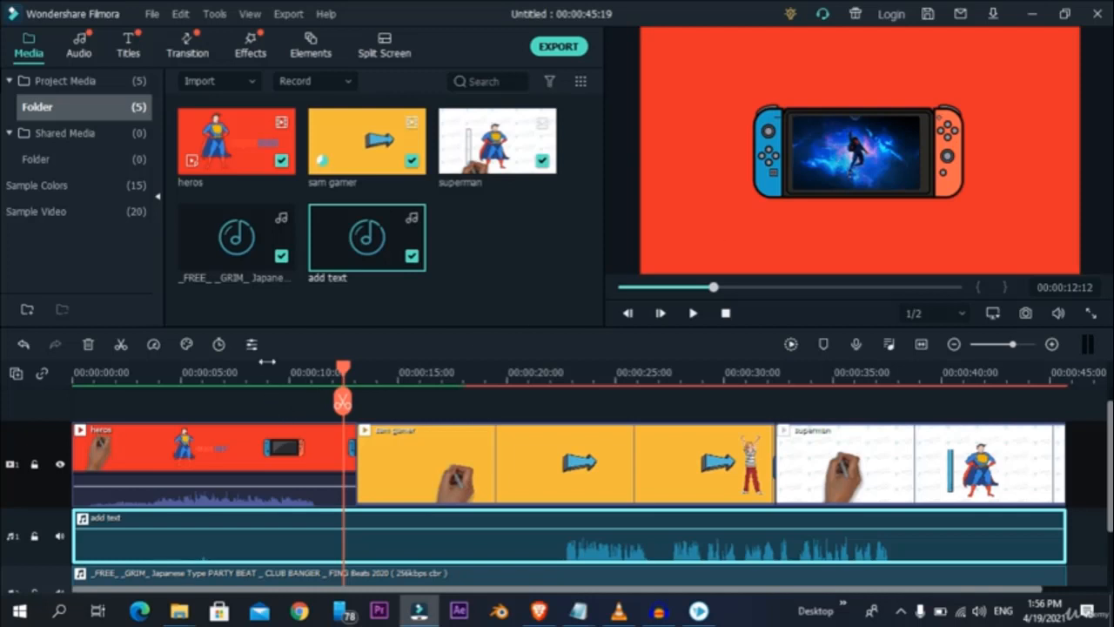
pyautogui.click(275, 381)
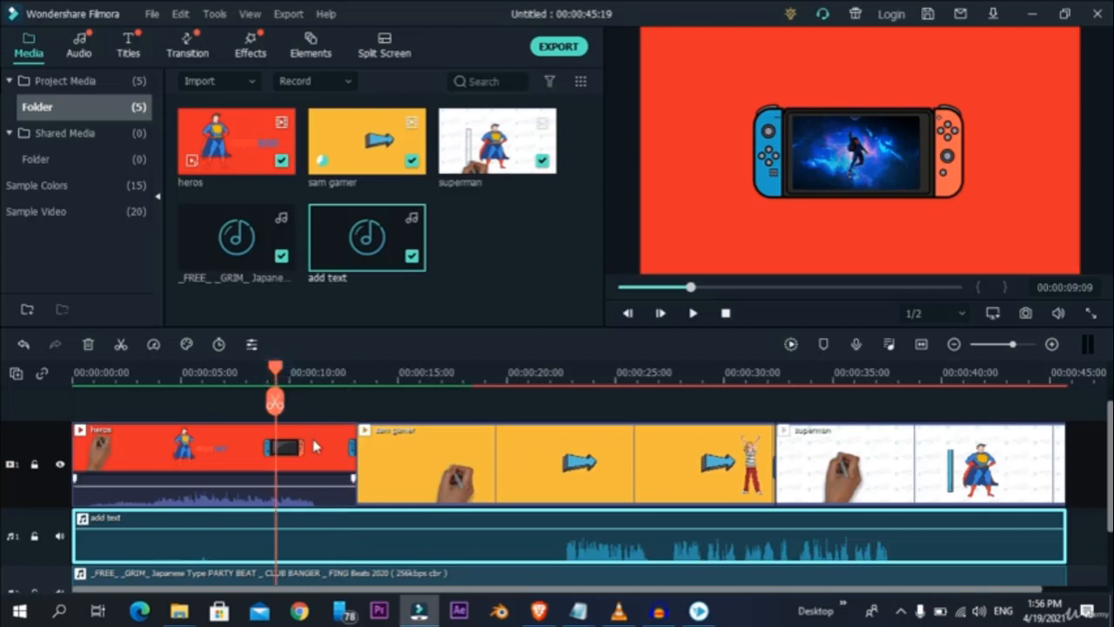
pyautogui.click(520, 372)
pyautogui.moveTo(520, 382); pyautogui.dragTo(638, 389)
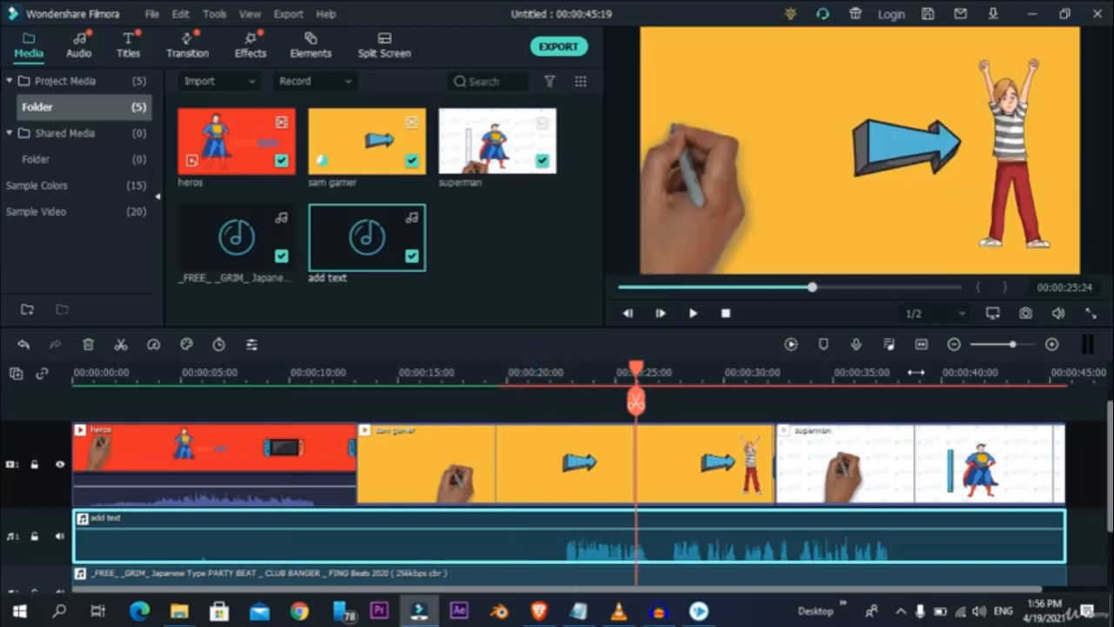
pyautogui.click(913, 383)
# Raise the add text voice-over clip's volume to 0.43 dB
pyautogui.scroll(-1, 1081, 470)
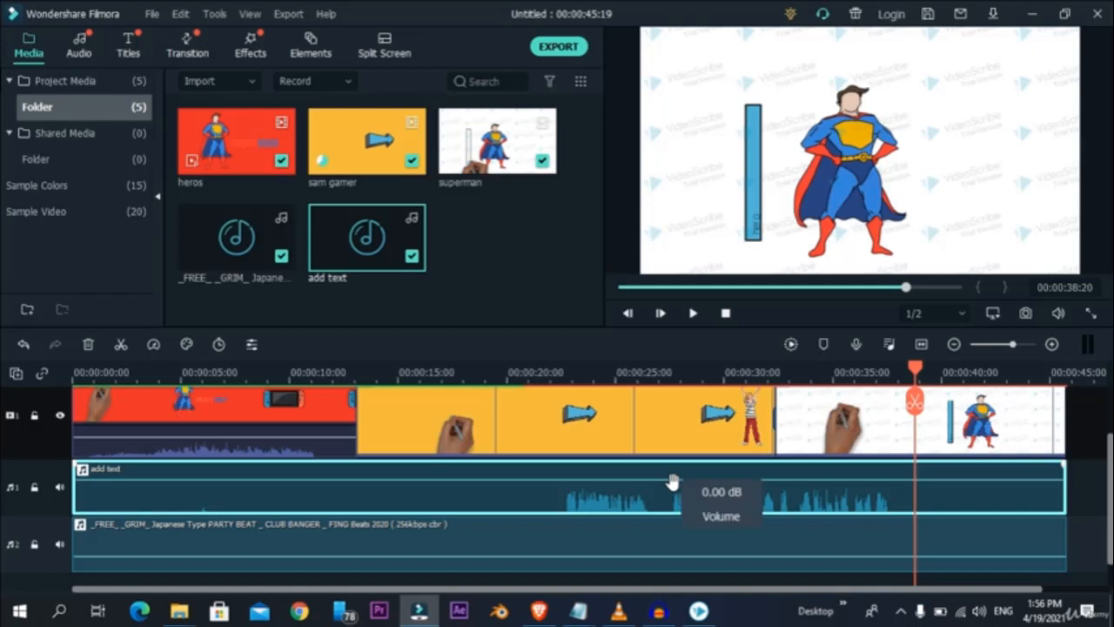
pyautogui.moveTo(672, 484)
pyautogui.mouseDown()
pyautogui.moveTo(676, 467)
pyautogui.moveTo(673, 482)
pyautogui.mouseUp()
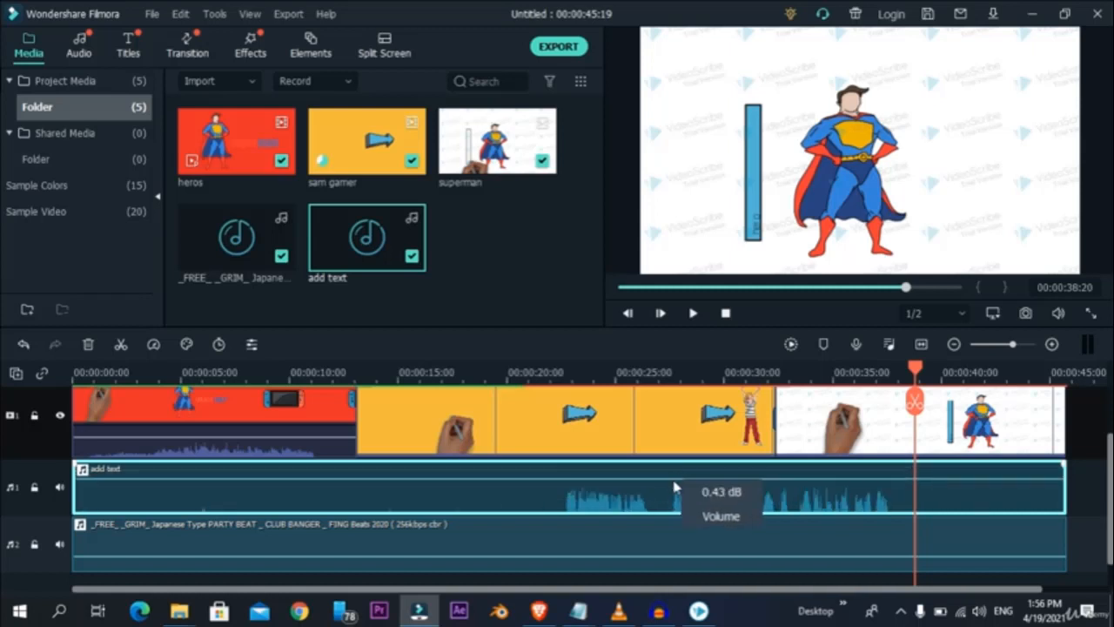
# Set the add text voice-over clip's volume to 0 dB
pyautogui.click(625, 508)
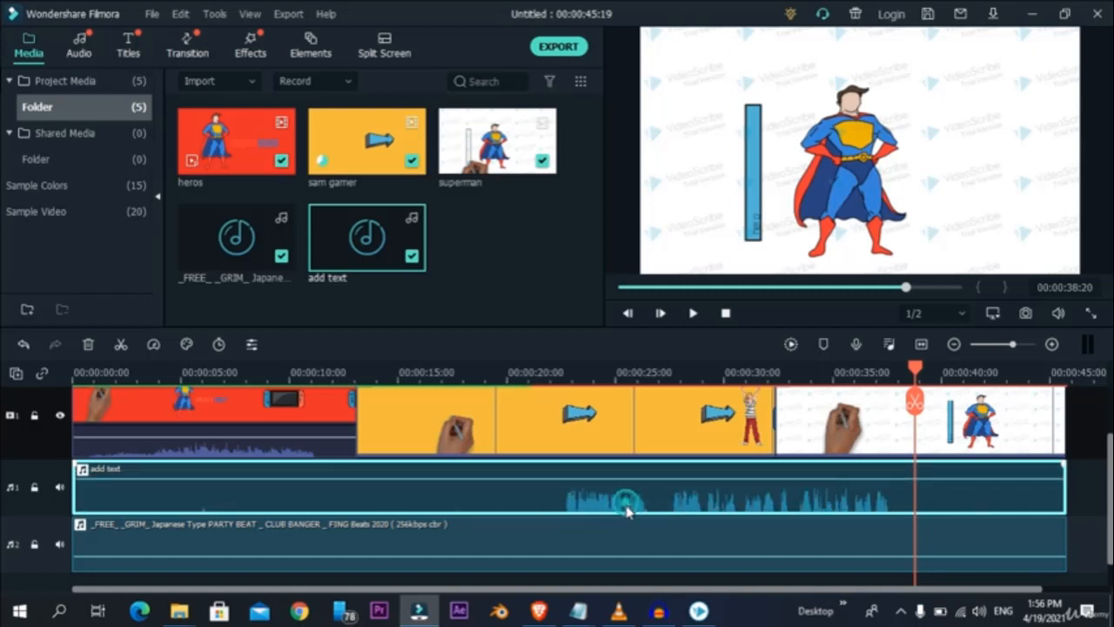
pyautogui.doubleClick(626, 508)
pyautogui.scroll(-3, 94, 251)
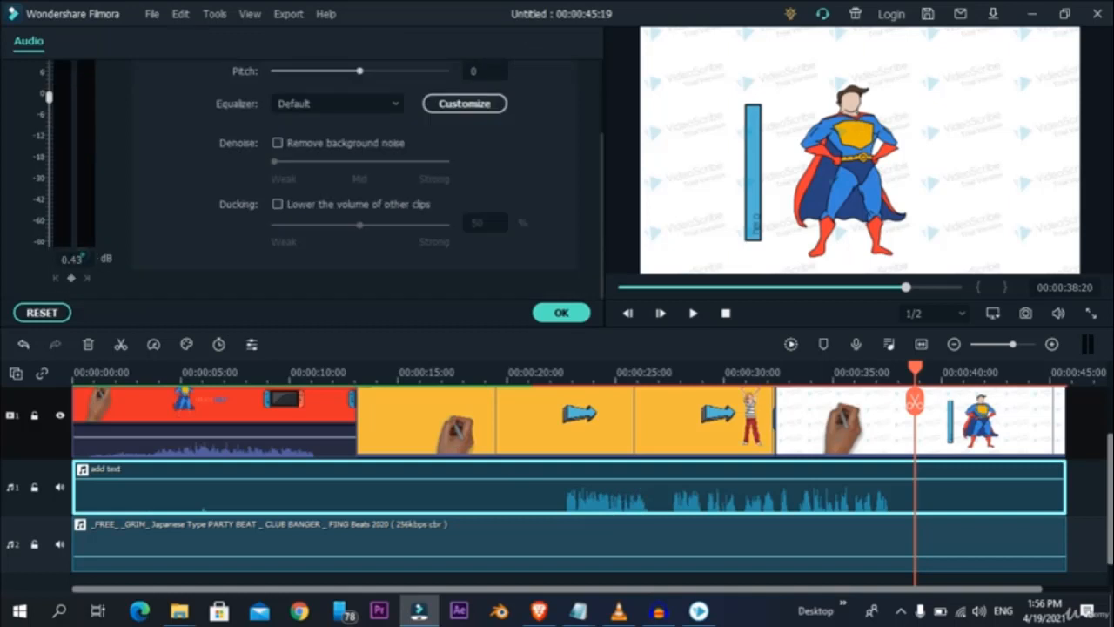
pyautogui.doubleClick(81, 254)
pyautogui.press('Return')
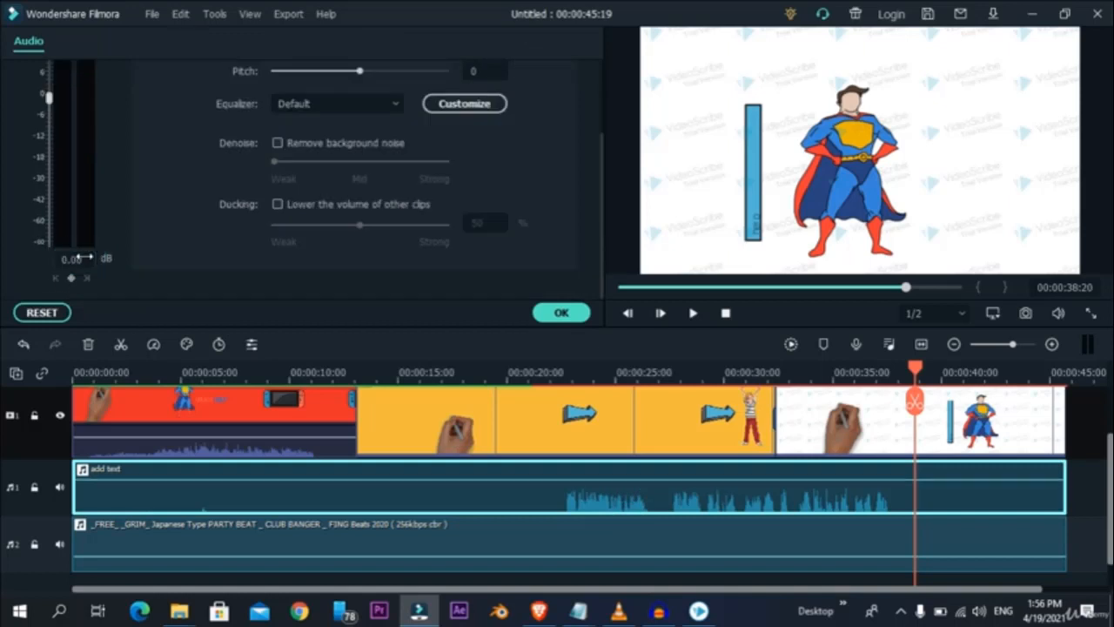
# Set the background music clip's volume to -40 dB and accept the audio changes
pyautogui.click(584, 542)
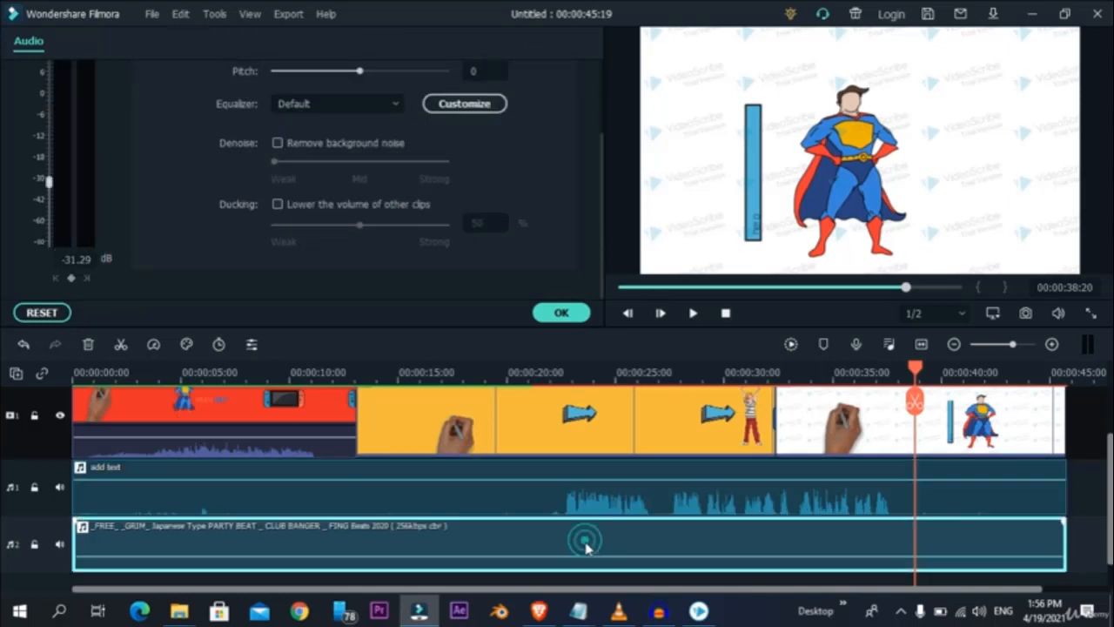
pyautogui.doubleClick(77, 258)
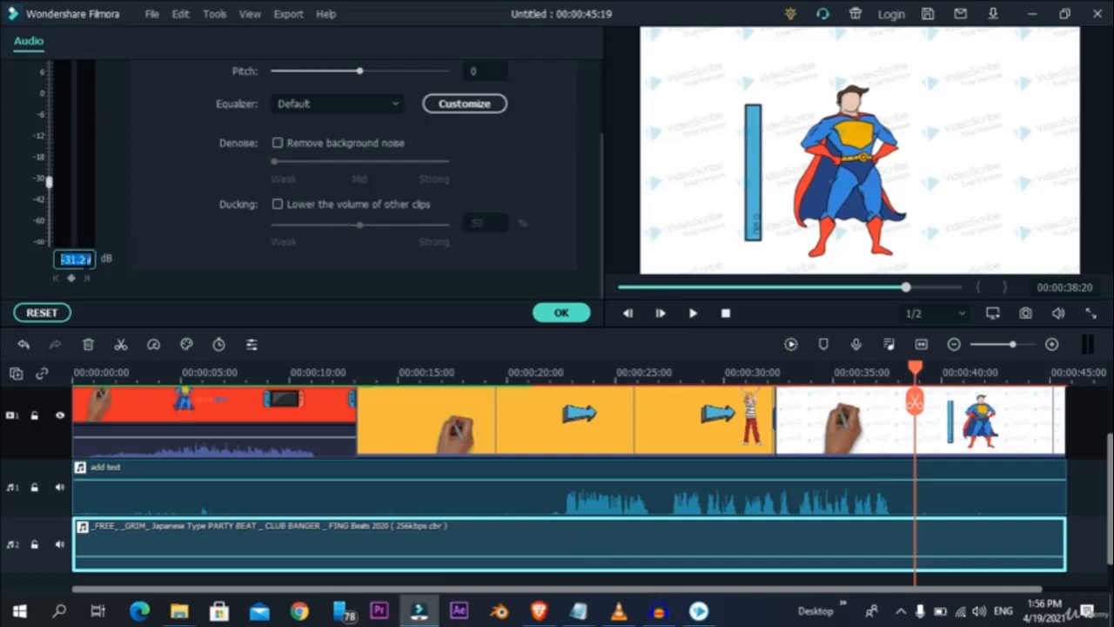
pyautogui.write('-40')
pyautogui.press('Return')
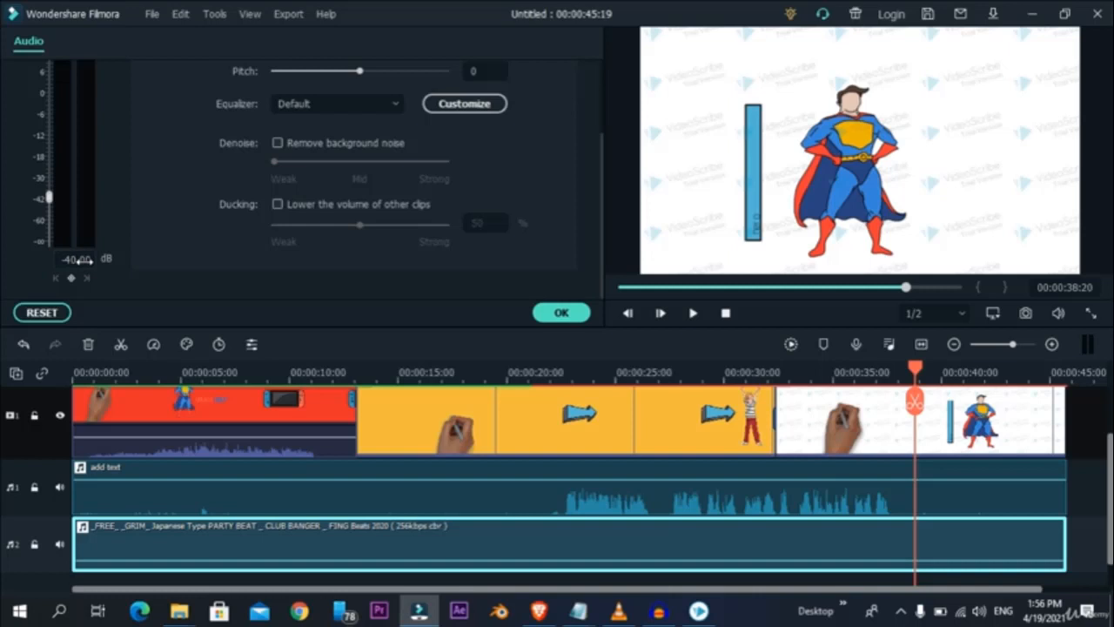
pyautogui.scroll(2, 861, 363)
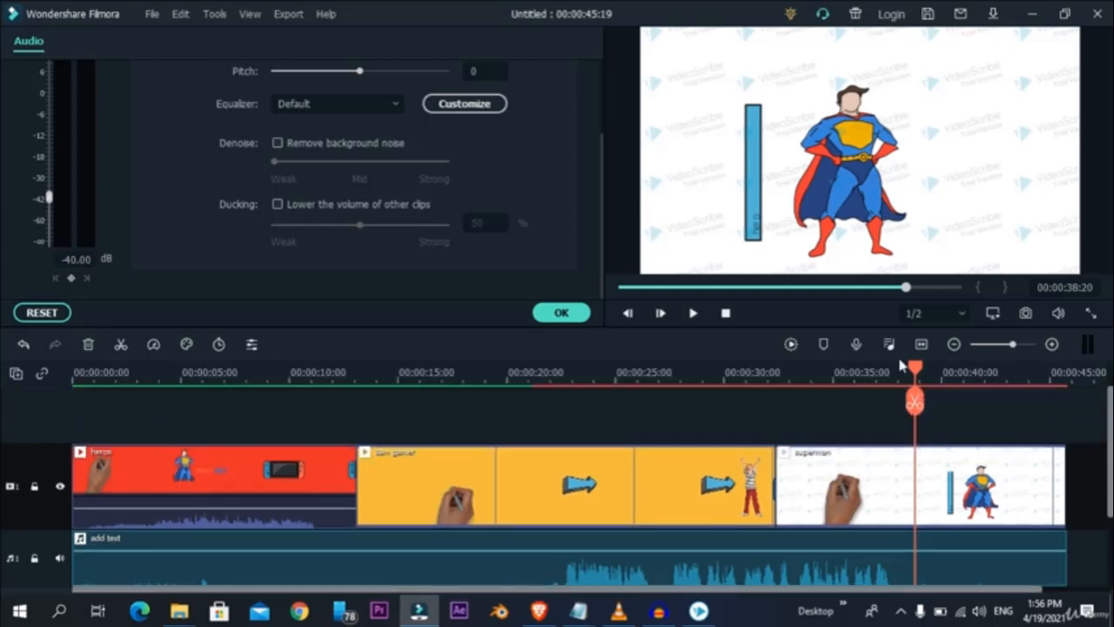
pyautogui.click(563, 315)
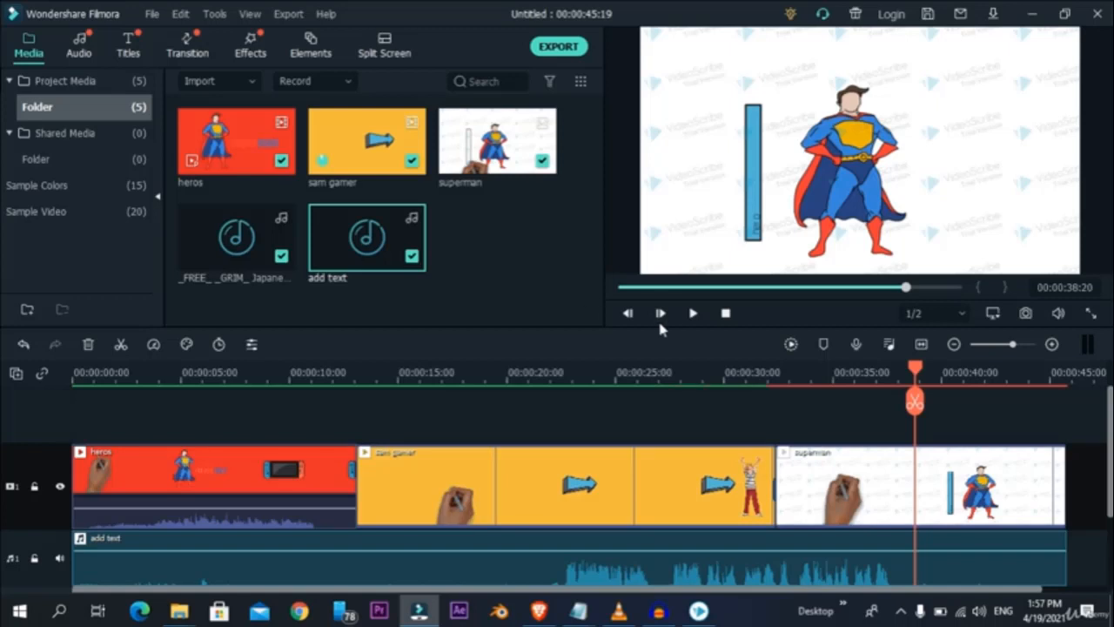
# Export the project as an MP4 file named "test vs" at 1920x1080 and 25 fps
pyautogui.click(327, 409)
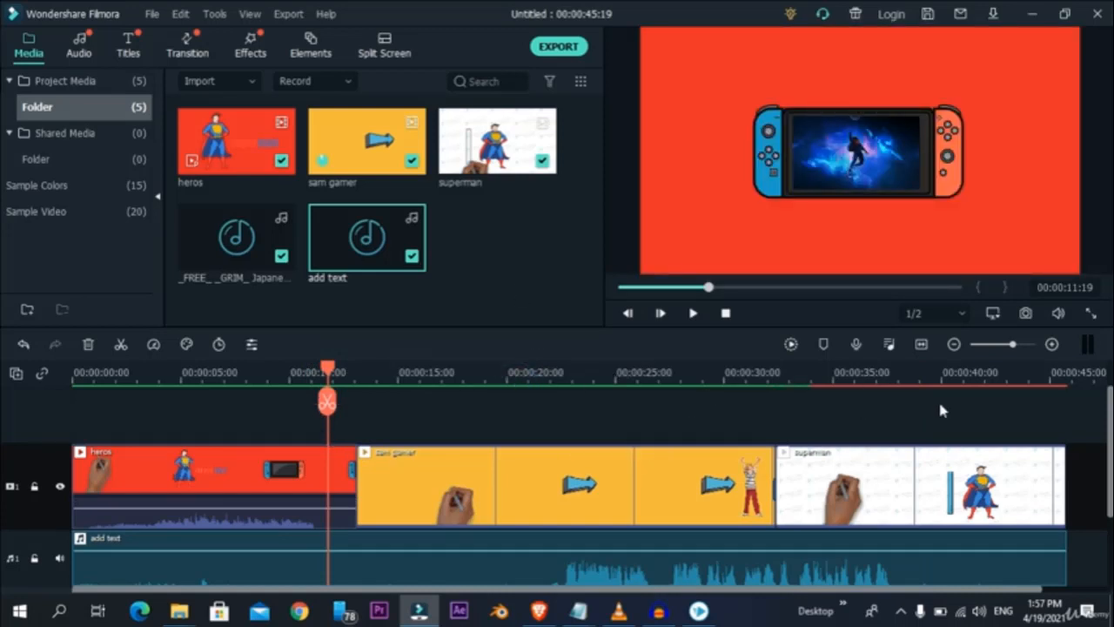
pyautogui.hotkey('ctrl', 'e')
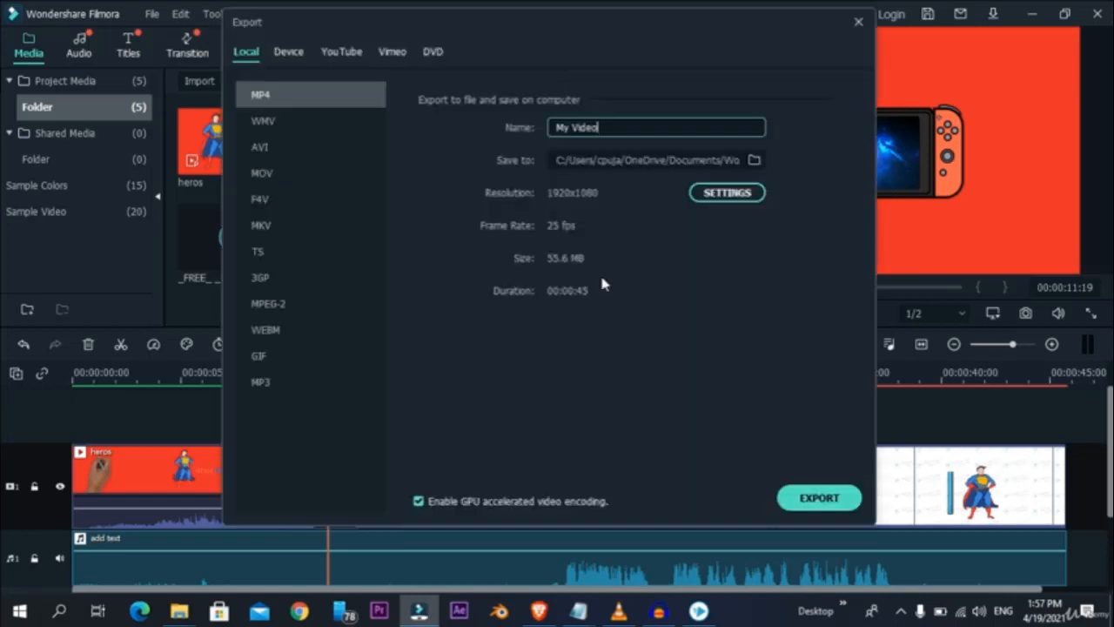
pyautogui.press('BackSpace')
pyautogui.press('BackSpace')
pyautogui.press('BackSpace')
pyautogui.press('BackSpace')
pyautogui.press('BackSpace')
pyautogui.press('BackSpace')
pyautogui.press('BackSpace')
pyautogui.press('BackSpace')
pyautogui.write('te')
pyautogui.write('d')
pyautogui.press('BackSpace')
pyautogui.write('st vs')
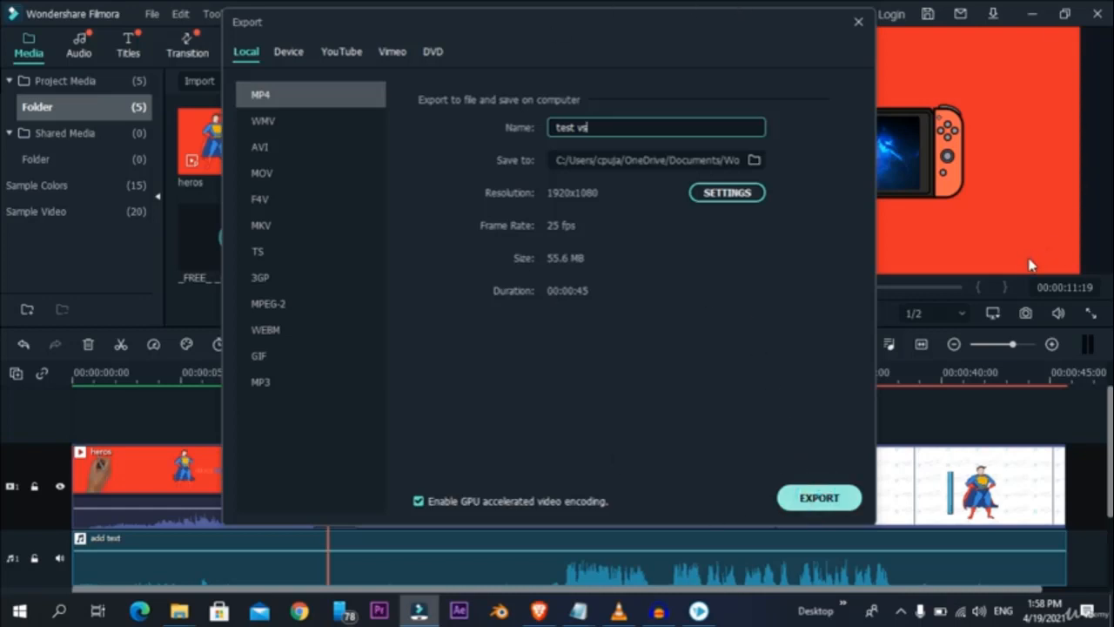
pyautogui.press('Return')
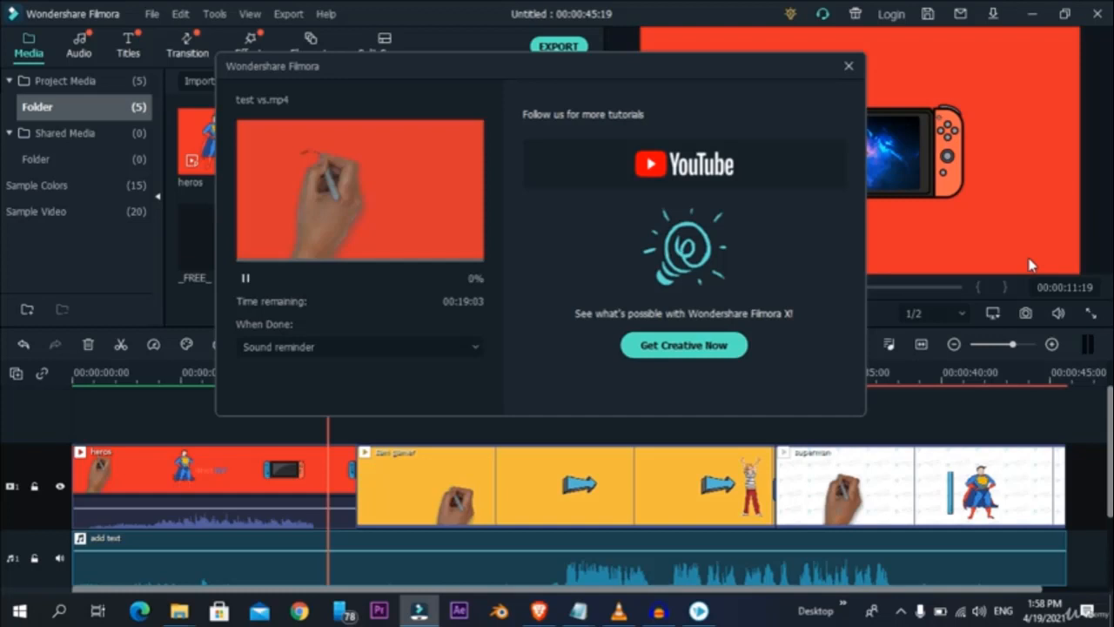
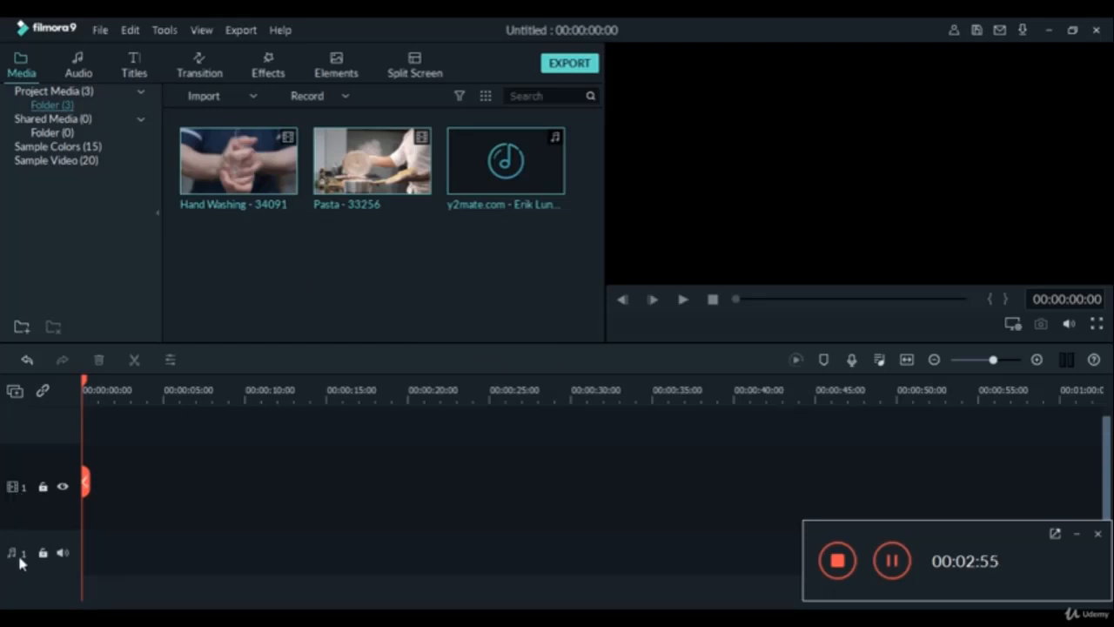
# Place the Hand Washing clip at the start of video track 1 and match the project settings to its 1920 x 1080 24fps format
pyautogui.click(325, 252)
pyautogui.moveTo(277, 163); pyautogui.dragTo(80, 503)
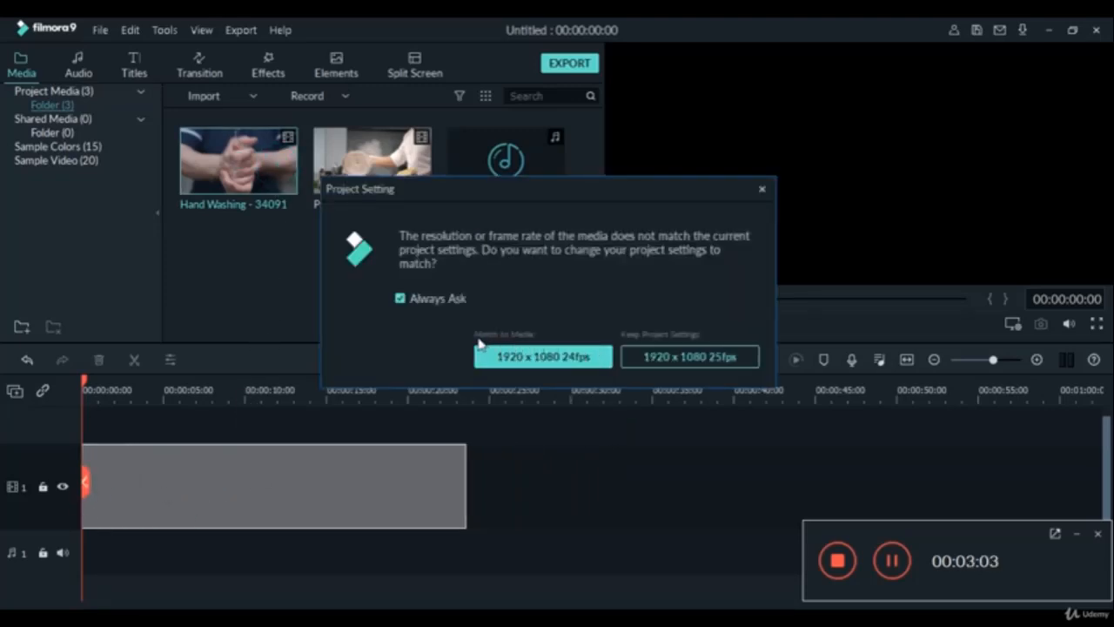
pyautogui.click(534, 363)
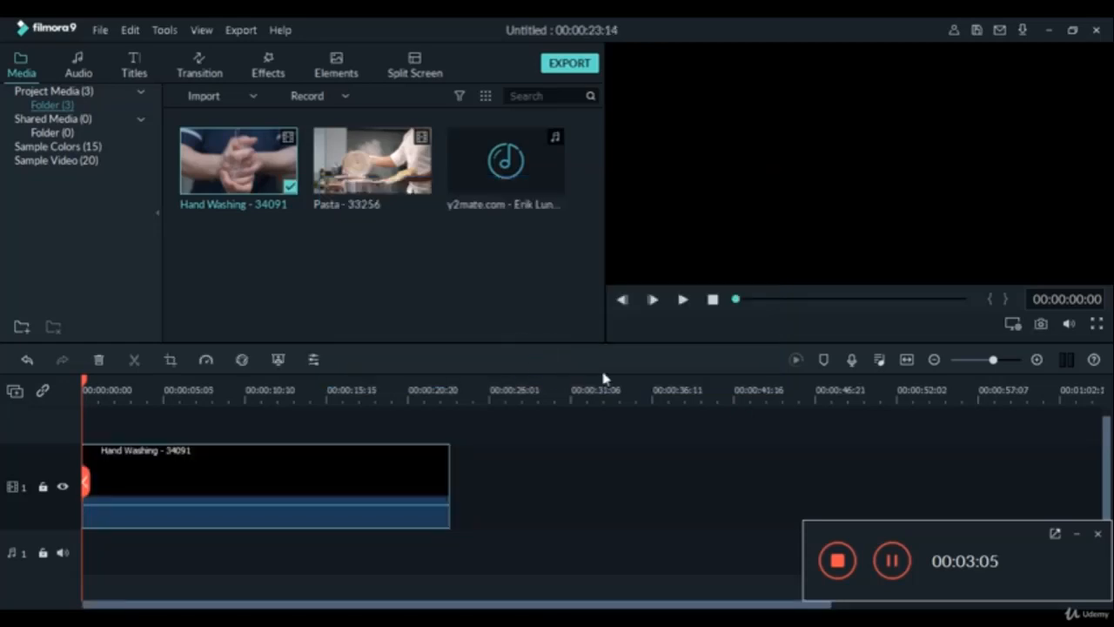
# Split the Hand Washing clip at 00:00:13:15
pyautogui.click(310, 394)
pyautogui.moveTo(311, 393); pyautogui.dragTo(307, 487)
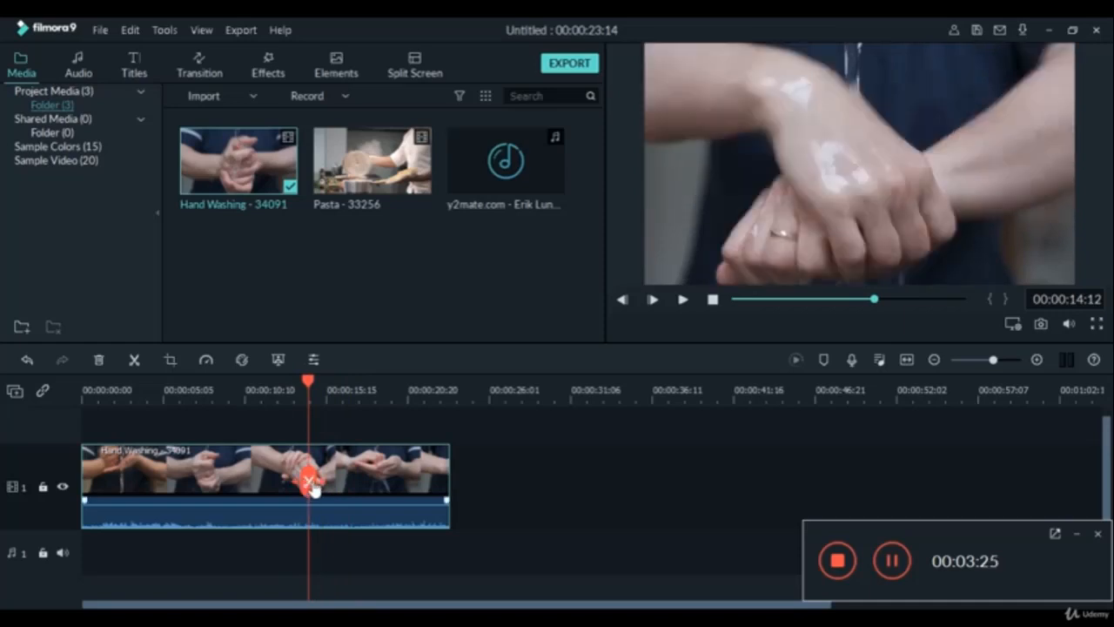
pyautogui.click(368, 469)
pyautogui.moveTo(309, 383); pyautogui.dragTo(294, 379)
pyautogui.click(301, 493)
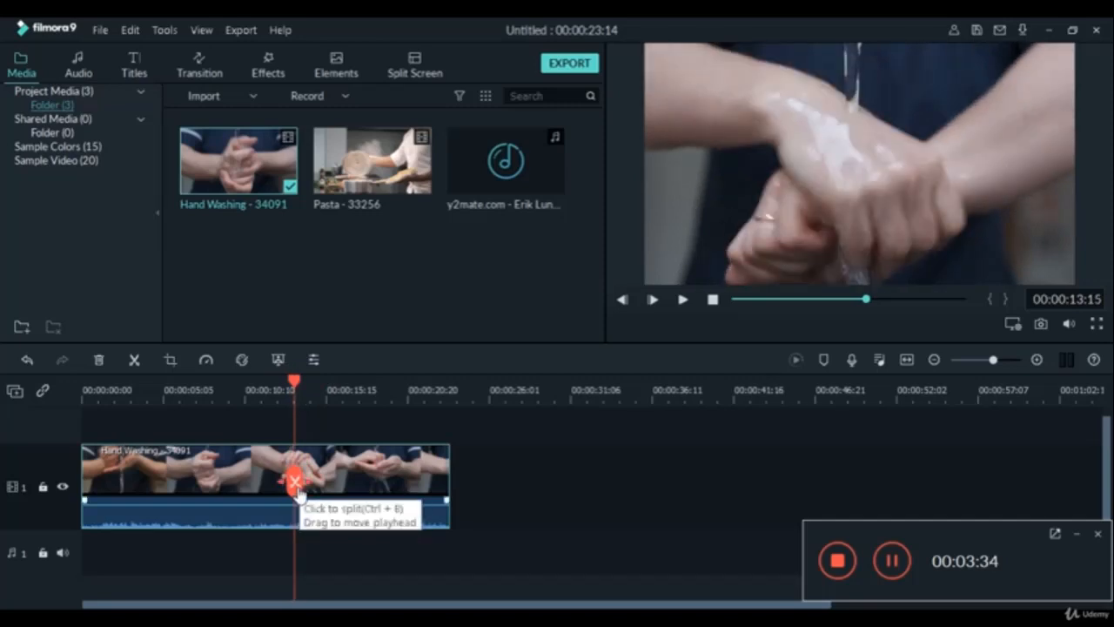
pyautogui.click(298, 494)
# Split the second Hand Washing part at 00:00:18:23 and delete the middle section, closing the gap
pyautogui.moveTo(296, 383); pyautogui.dragTo(376, 385)
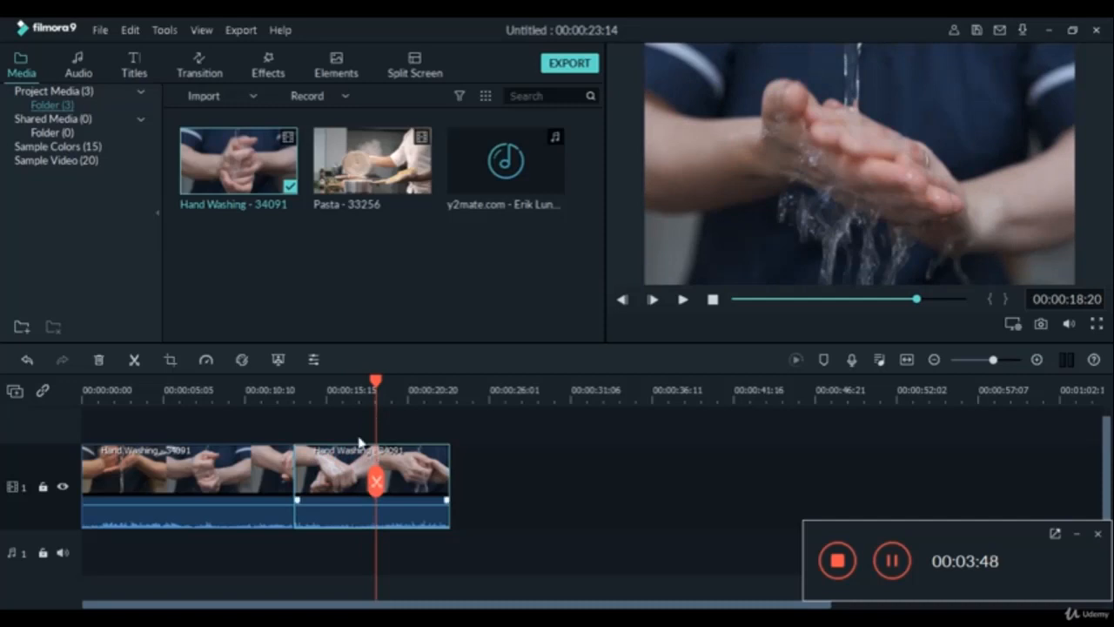
pyautogui.moveTo(375, 383)
pyautogui.mouseDown()
pyautogui.moveTo(293, 389)
pyautogui.moveTo(380, 389)
pyautogui.moveTo(379, 401)
pyautogui.mouseUp()
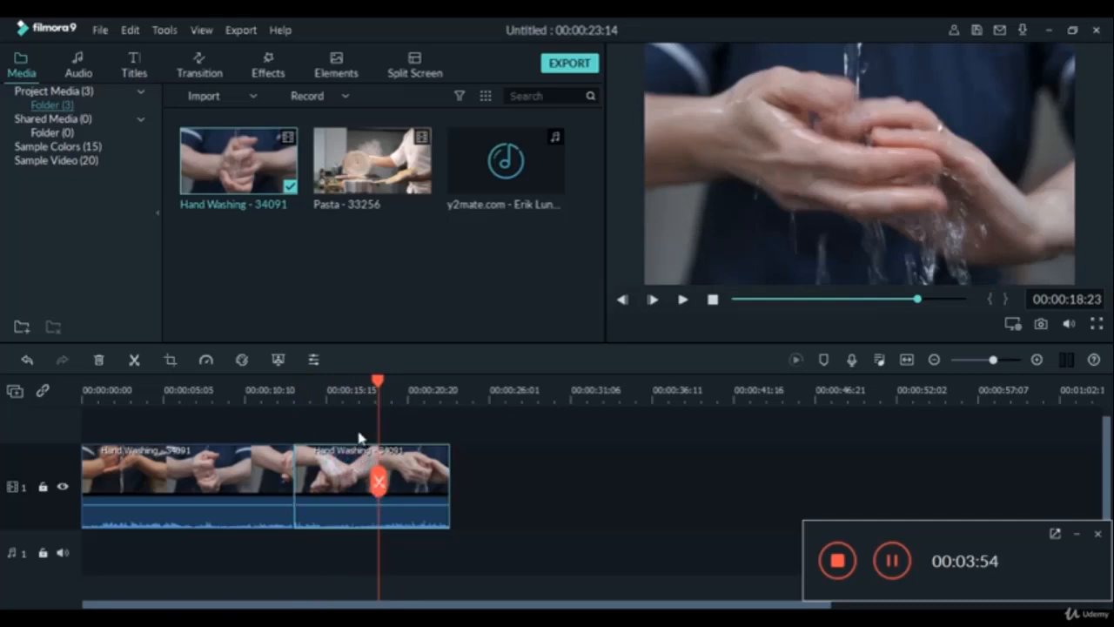
pyautogui.click(377, 481)
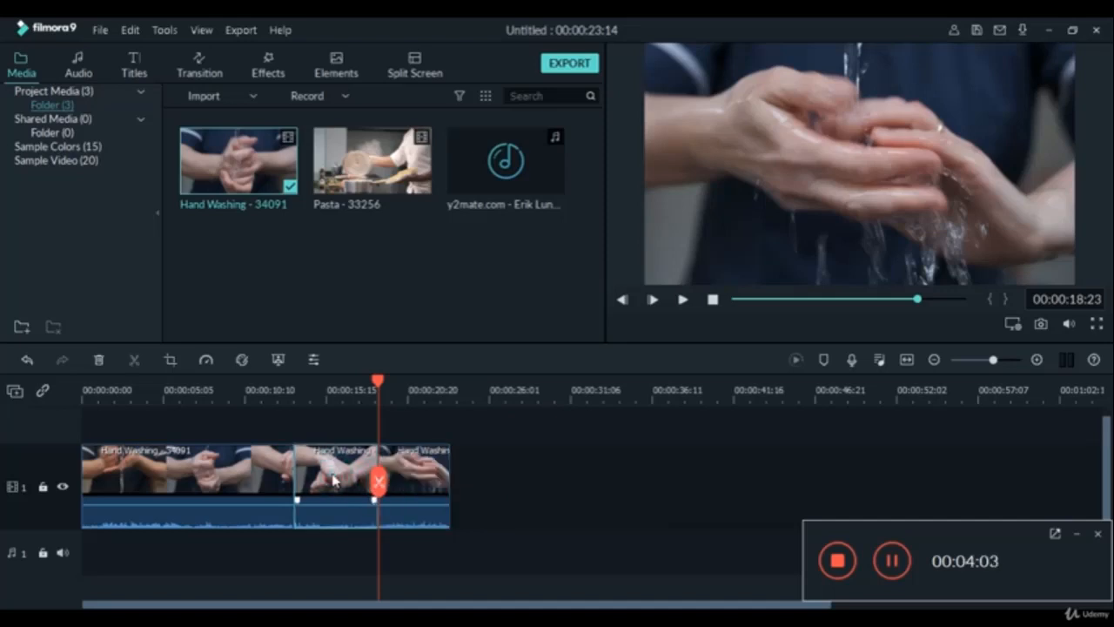
pyautogui.press('Delete')
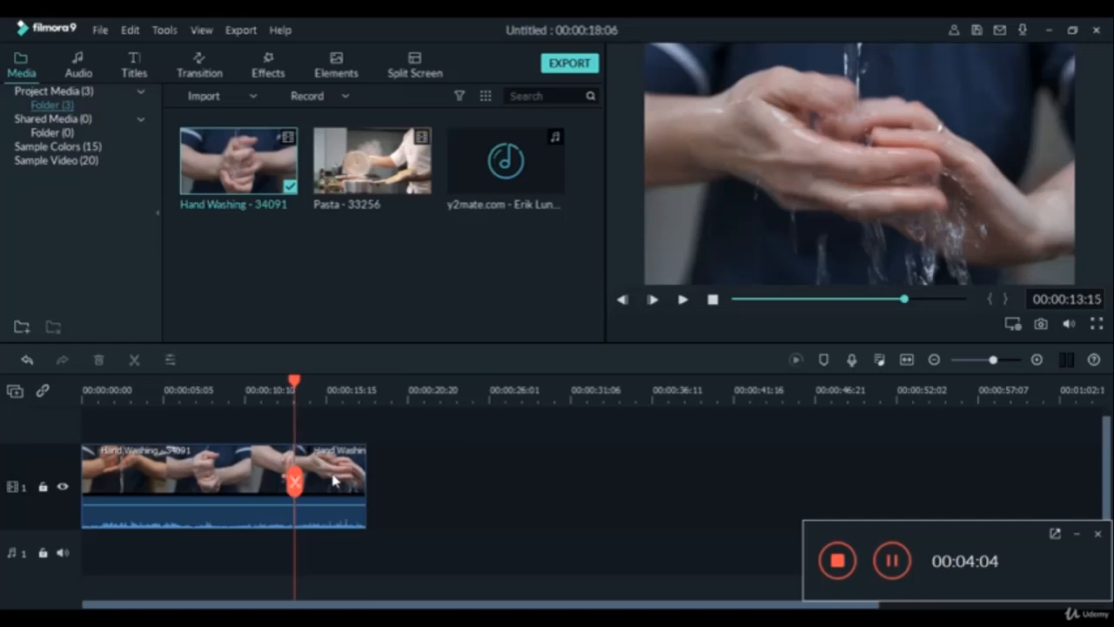
# Append the Pasta clip directly behind the last Hand Washing part on video track 1
pyautogui.click(272, 389)
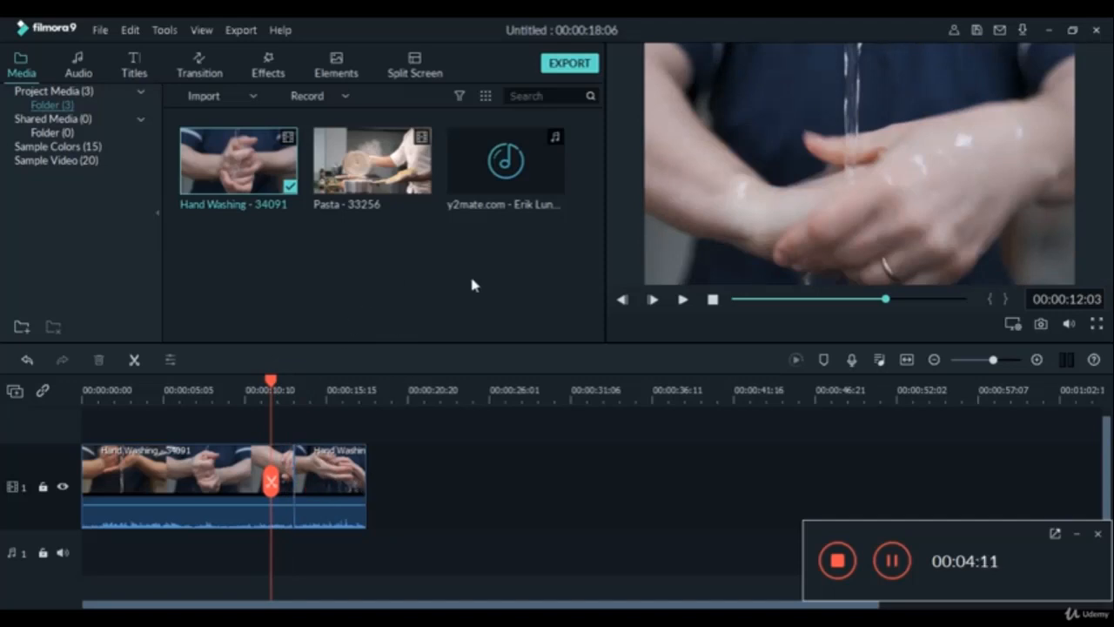
pyautogui.moveTo(412, 171); pyautogui.dragTo(377, 486)
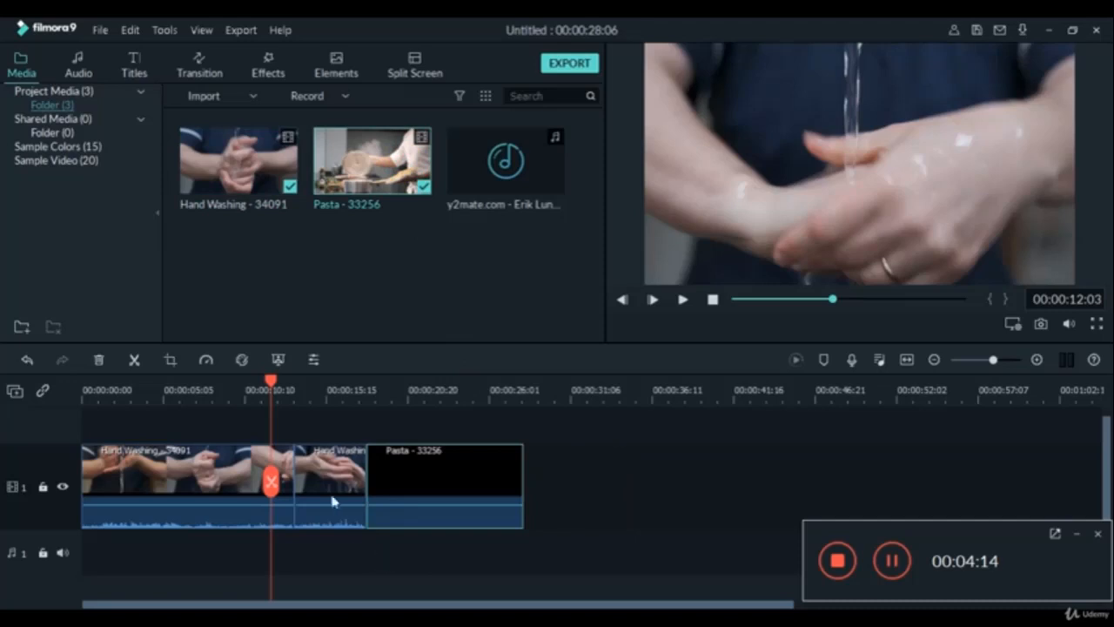
pyautogui.click(265, 382)
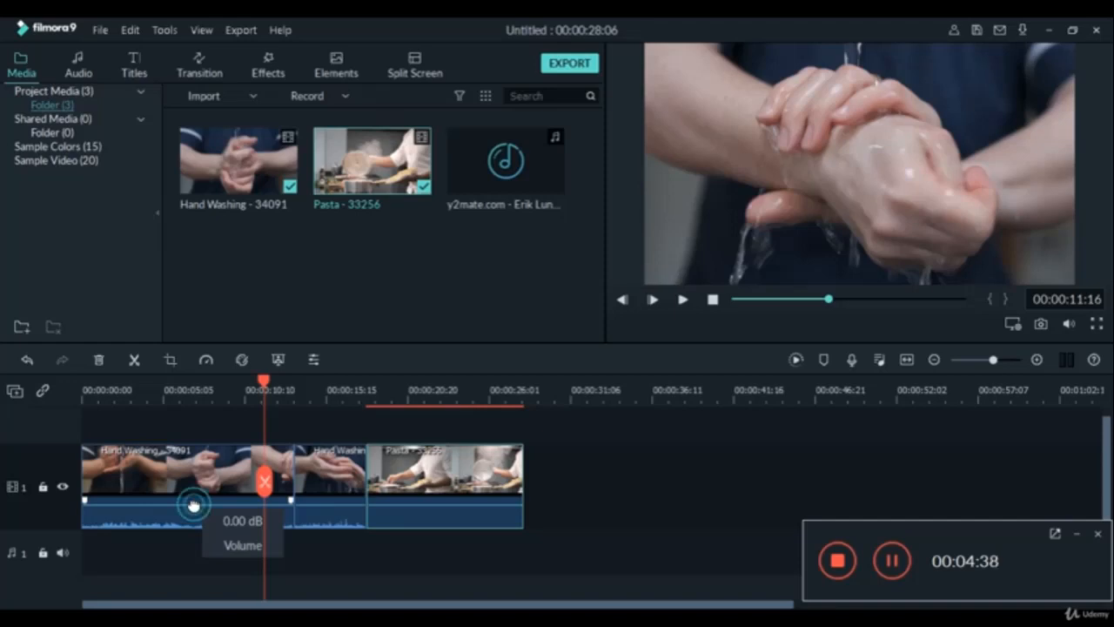
# Silence the original sound of both Hand Washing parts by lowering their volume to the minimum
pyautogui.moveTo(192, 503); pyautogui.dragTo(194, 542)
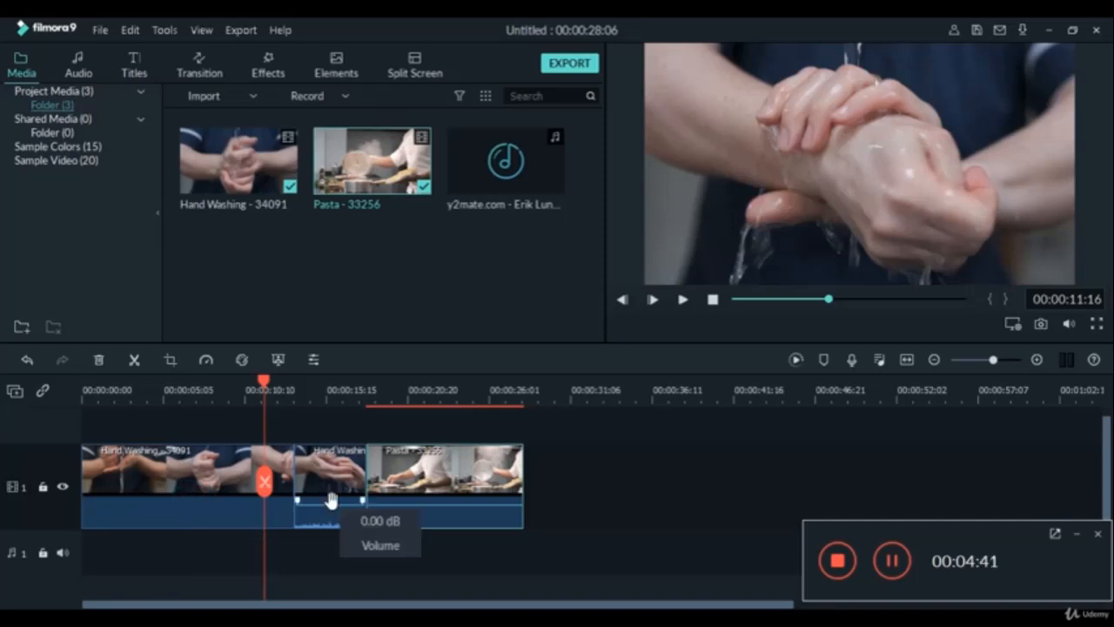
pyautogui.moveTo(331, 503); pyautogui.dragTo(330, 574)
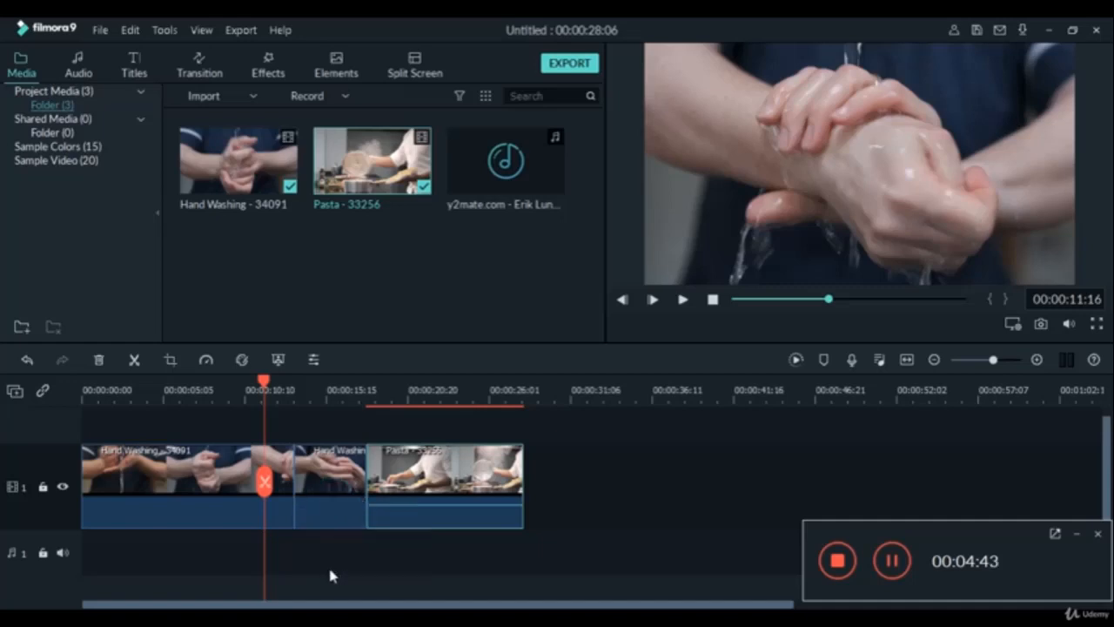
pyautogui.moveTo(262, 387)
pyautogui.mouseDown()
pyautogui.moveTo(127, 391)
pyautogui.moveTo(254, 390)
pyautogui.mouseUp()
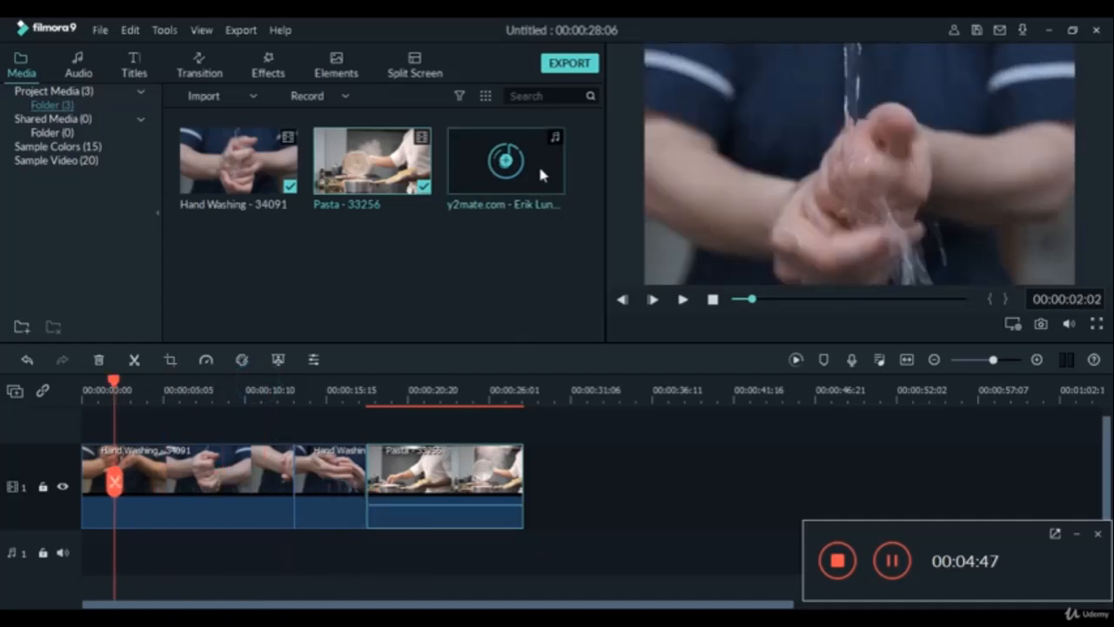
# Place the Erik Lund music at the start of audio track 1 and trim it to the end of the Pasta clip
pyautogui.click(537, 163)
pyautogui.moveTo(497, 276); pyautogui.dragTo(96, 553)
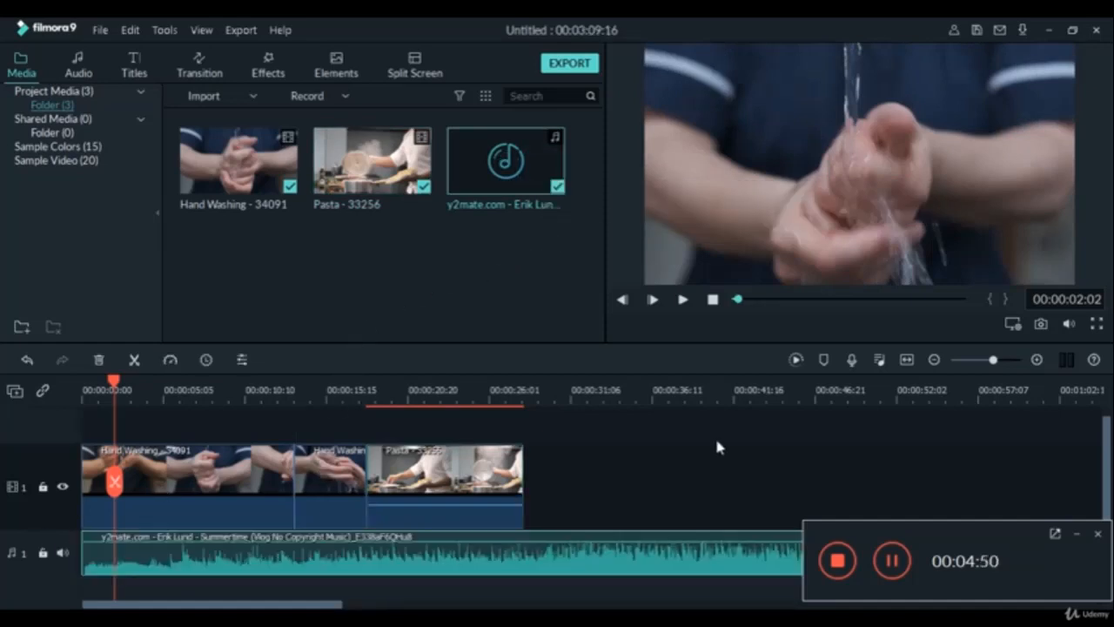
pyautogui.click(1076, 533)
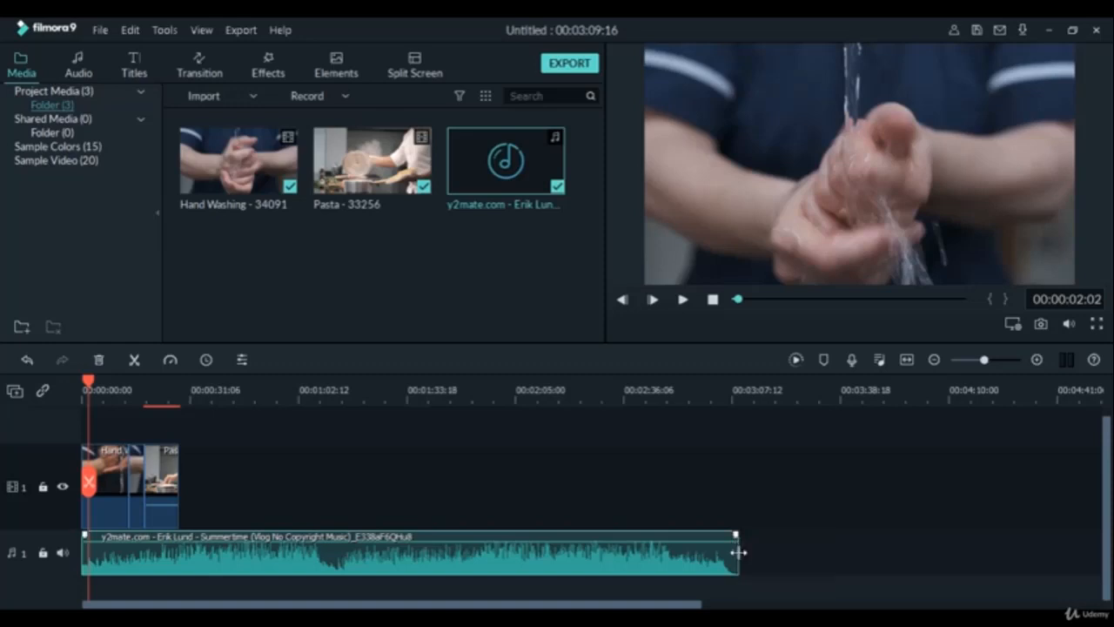
pyautogui.moveTo(738, 552); pyautogui.dragTo(179, 540)
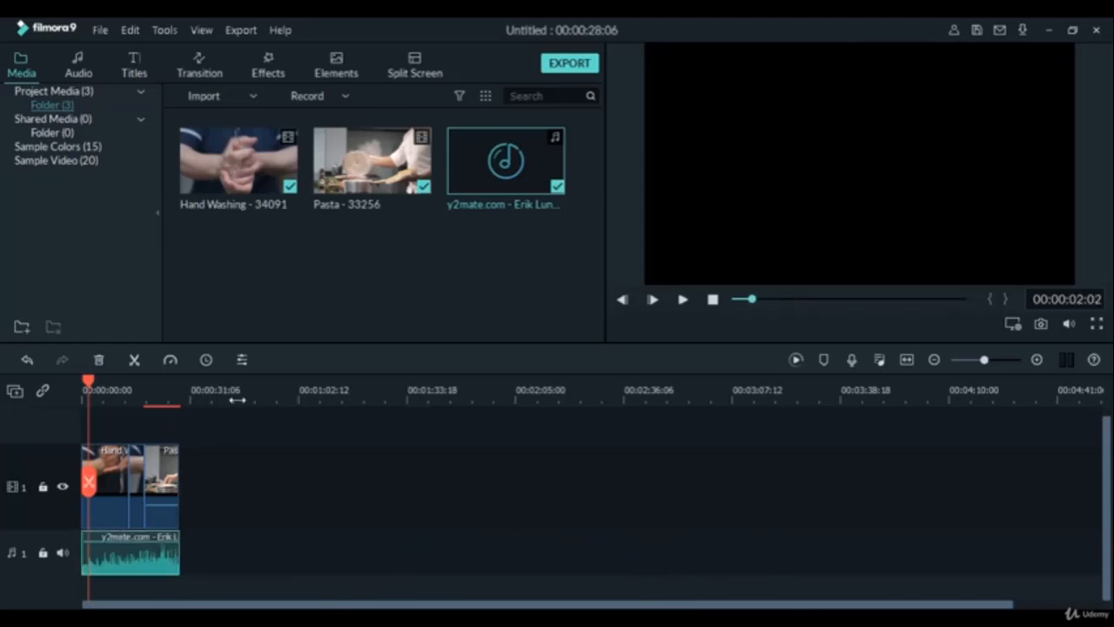
# Play the assembled video with its music from the start to the end and scrub back through the clips
pyautogui.moveTo(242, 397); pyautogui.dragTo(1057, 403)
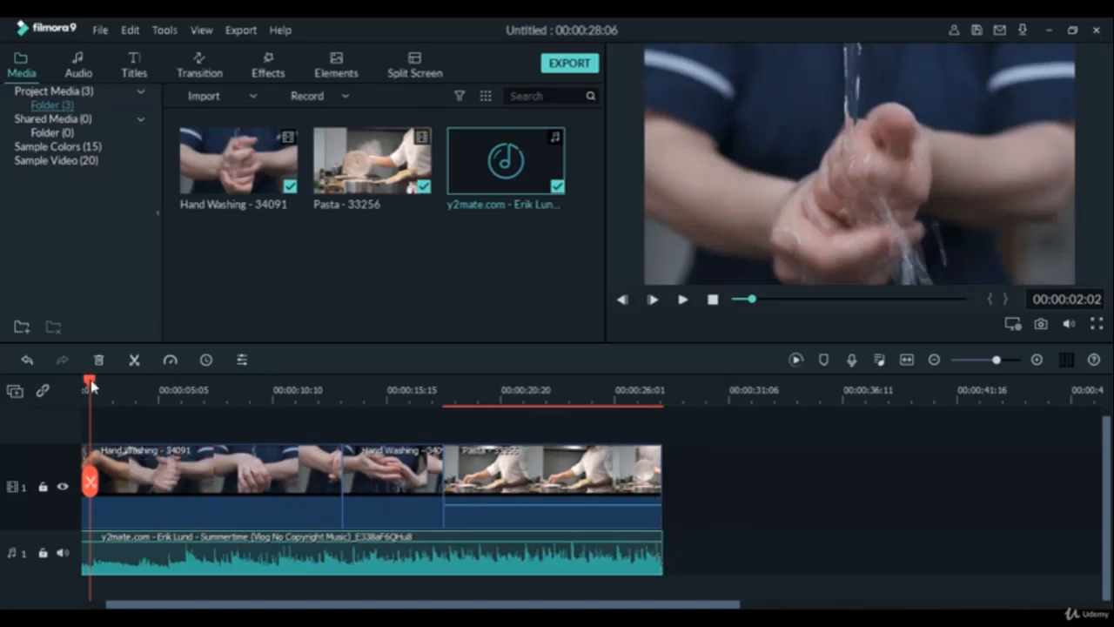
pyautogui.moveTo(90, 384); pyautogui.dragTo(81, 384)
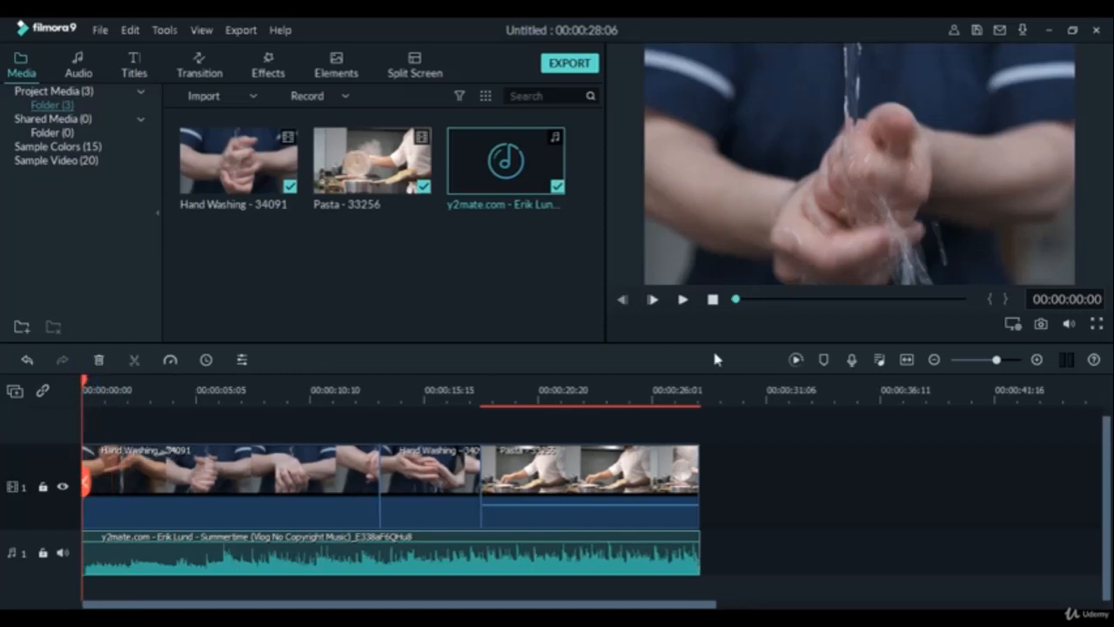
pyautogui.click(682, 299)
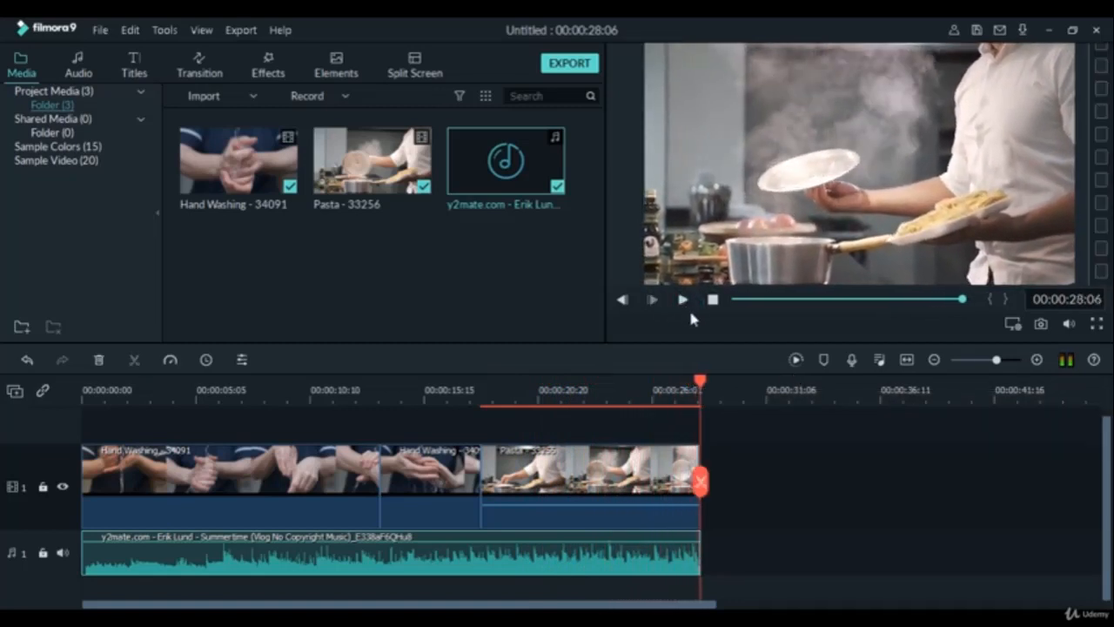
pyautogui.moveTo(700, 383); pyautogui.dragTo(694, 383)
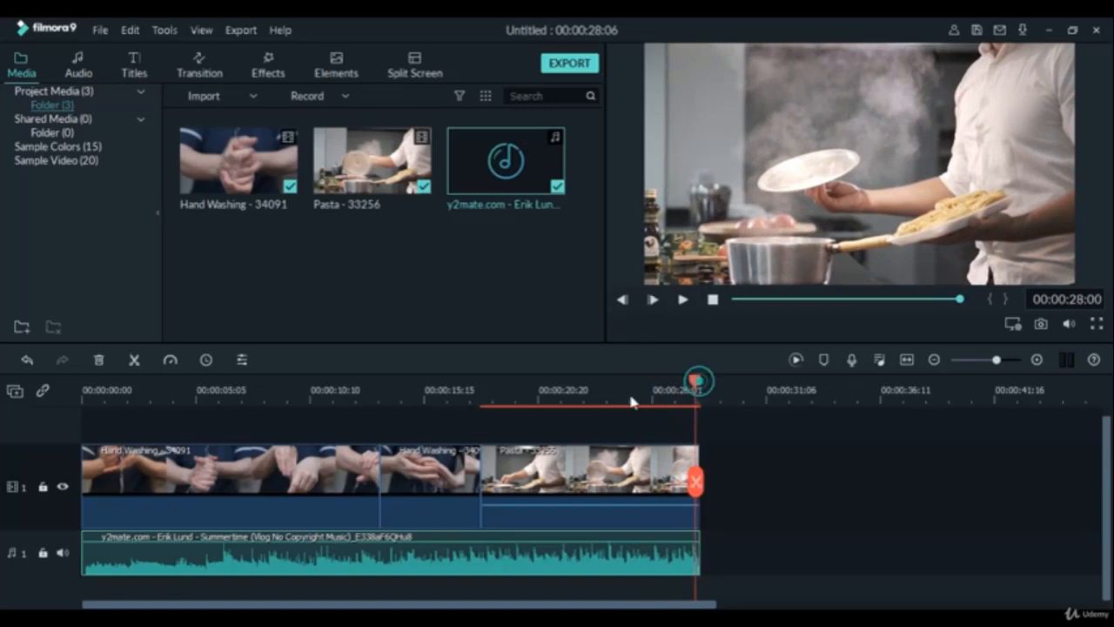
pyautogui.moveTo(631, 397); pyautogui.dragTo(376, 392)
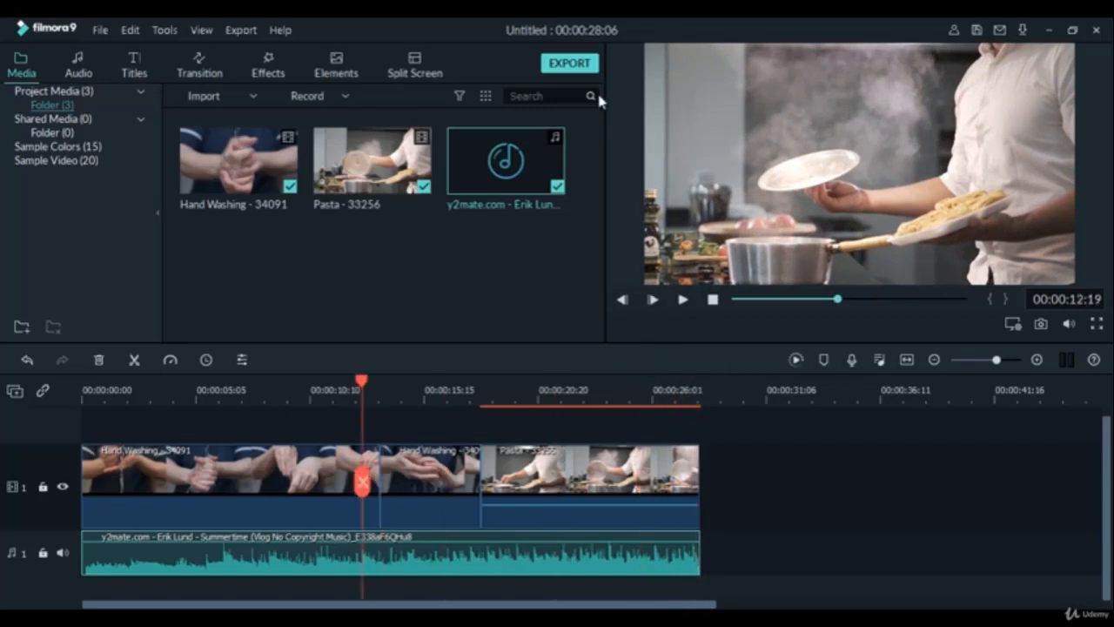
# Open the video export and configure its settings with 1920x1080 resolution and a frame rate of 30 fps
pyautogui.click(581, 72)
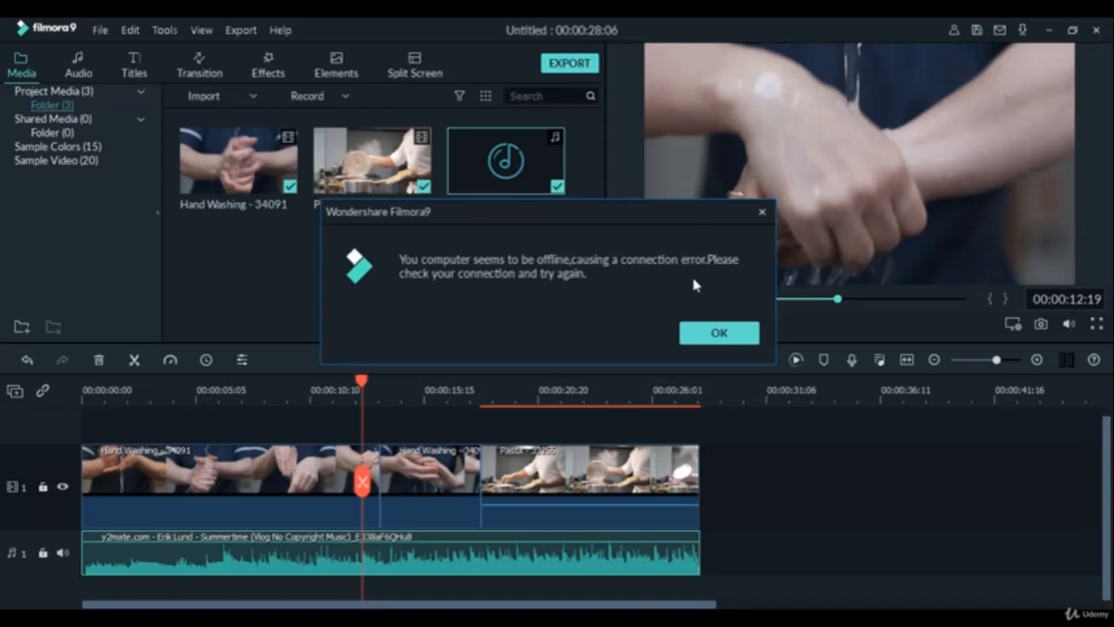
pyautogui.click(728, 342)
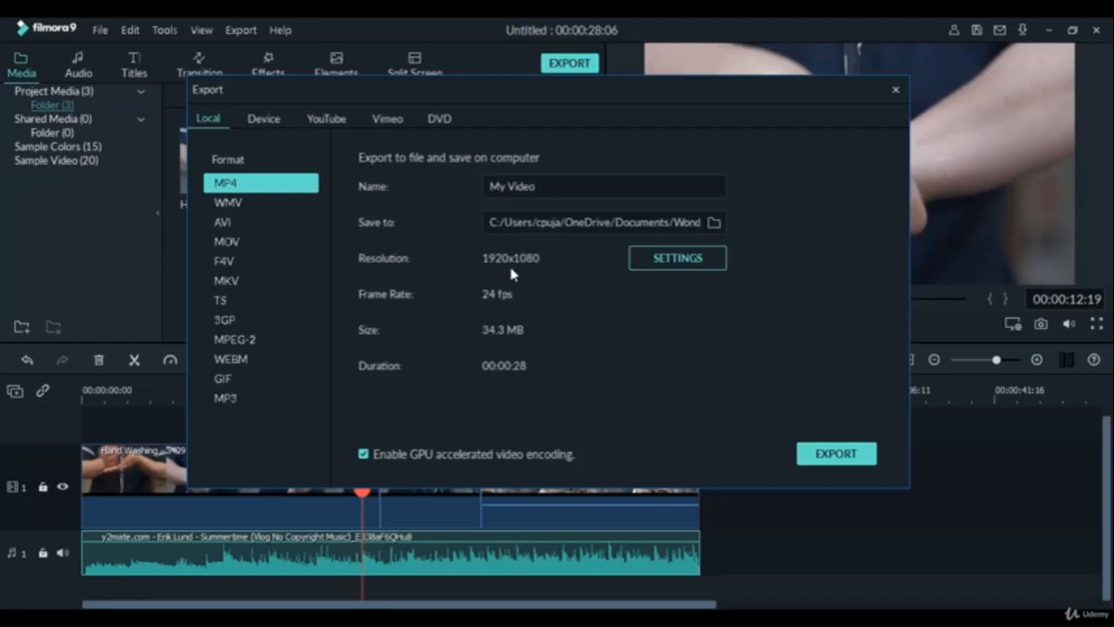
pyautogui.click(668, 259)
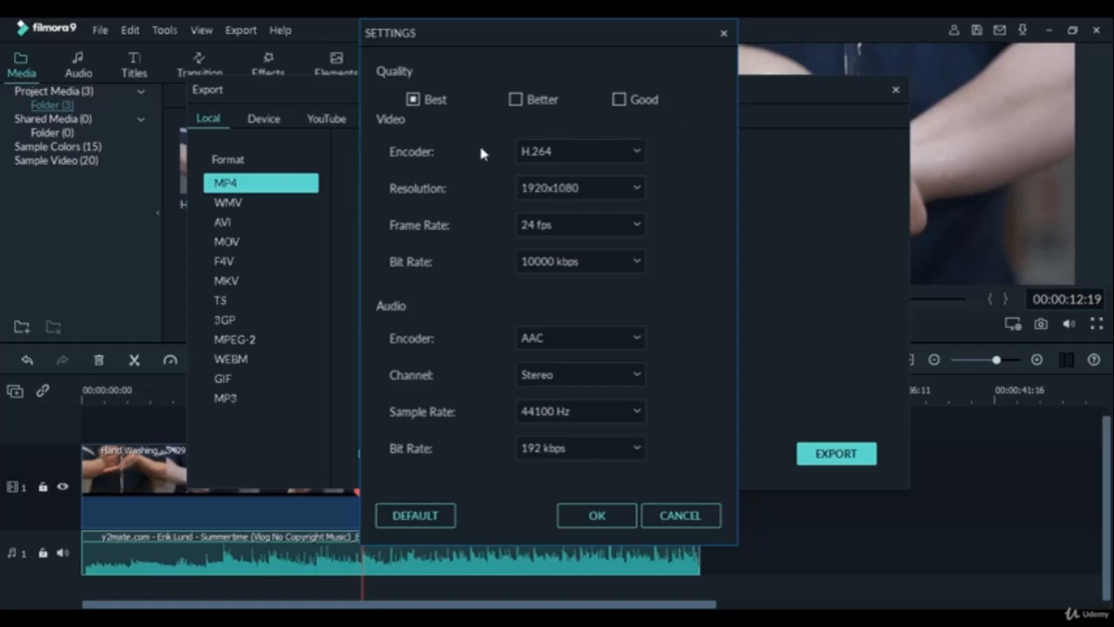
pyautogui.click(615, 192)
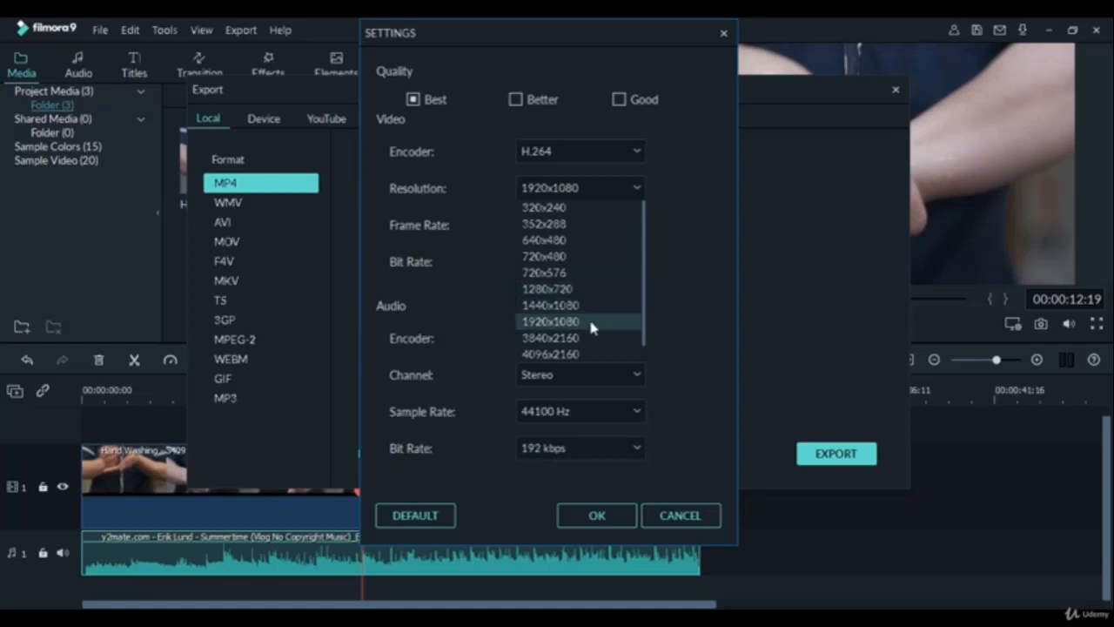
pyautogui.click(591, 322)
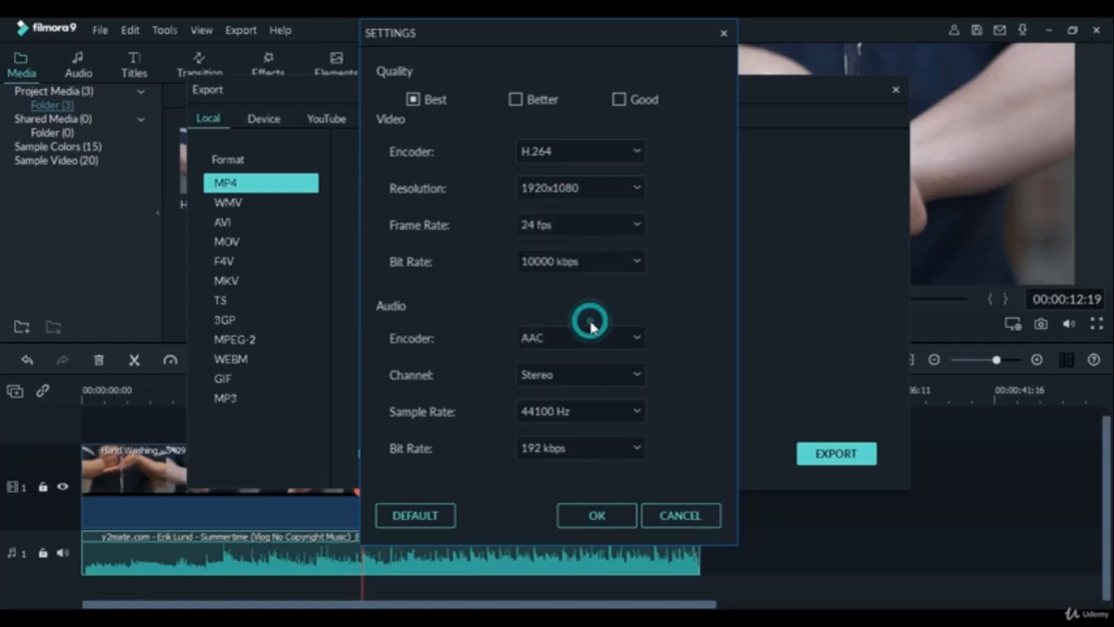
pyautogui.click(634, 226)
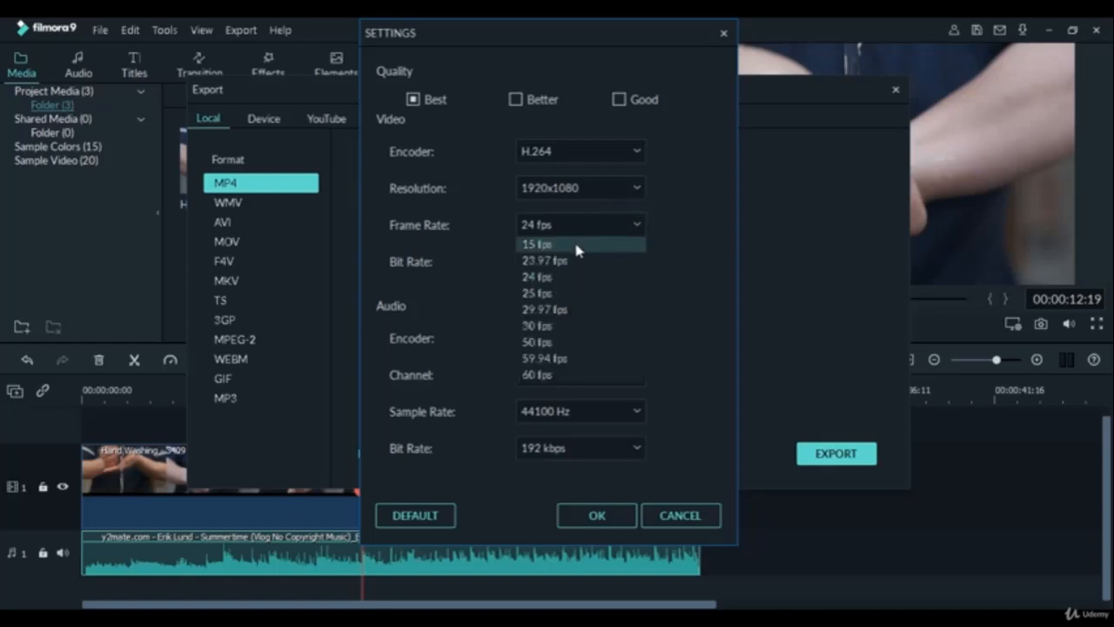
pyautogui.click(567, 325)
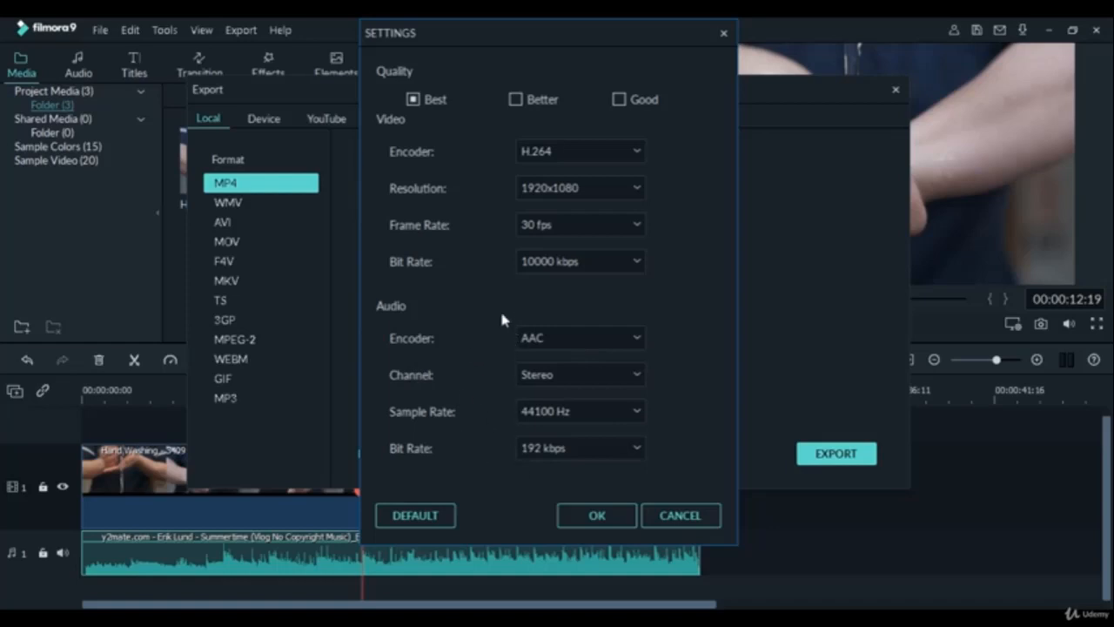
pyautogui.click(603, 510)
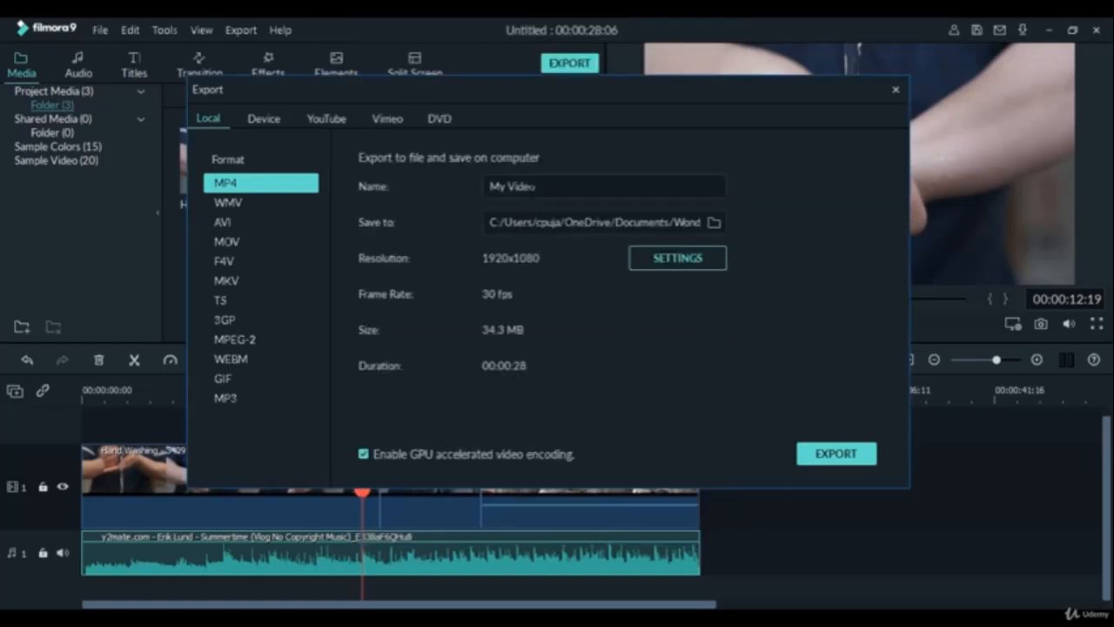
# Name the output file pasta and export it as MP4, keeping Sound reminder as the completion action
pyautogui.press('BackSpace')
pyautogui.press('BackSpace')
pyautogui.press('BackSpace')
pyautogui.press('BackSpace')
pyautogui.press('BackSpace')
pyautogui.press('BackSpace')
pyautogui.press('BackSpace')
pyautogui.click(848, 454)
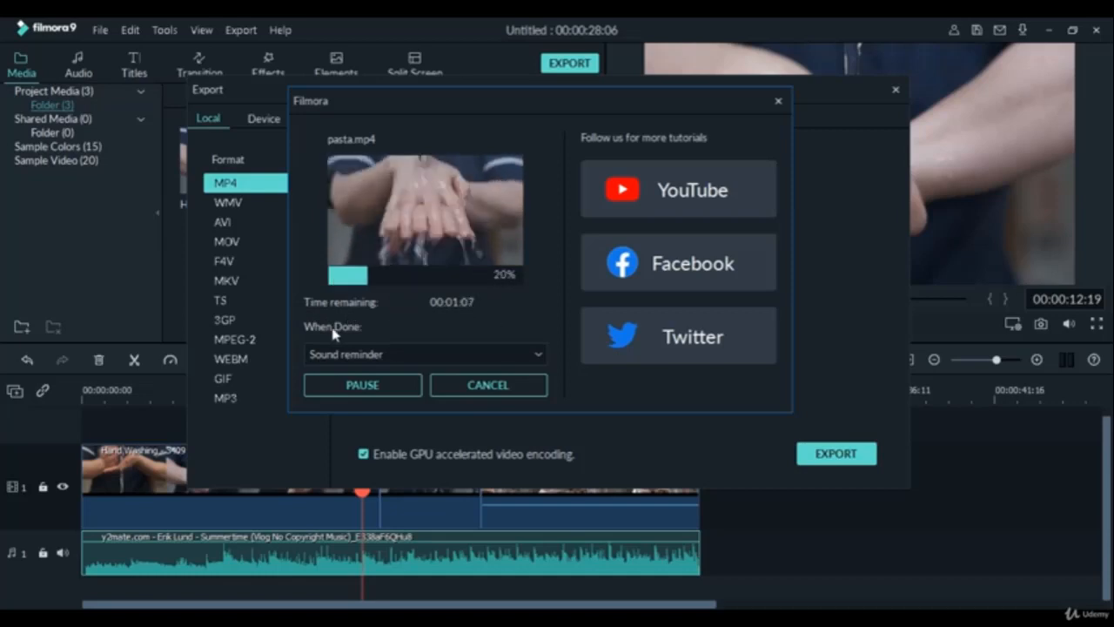
pyautogui.click(541, 358)
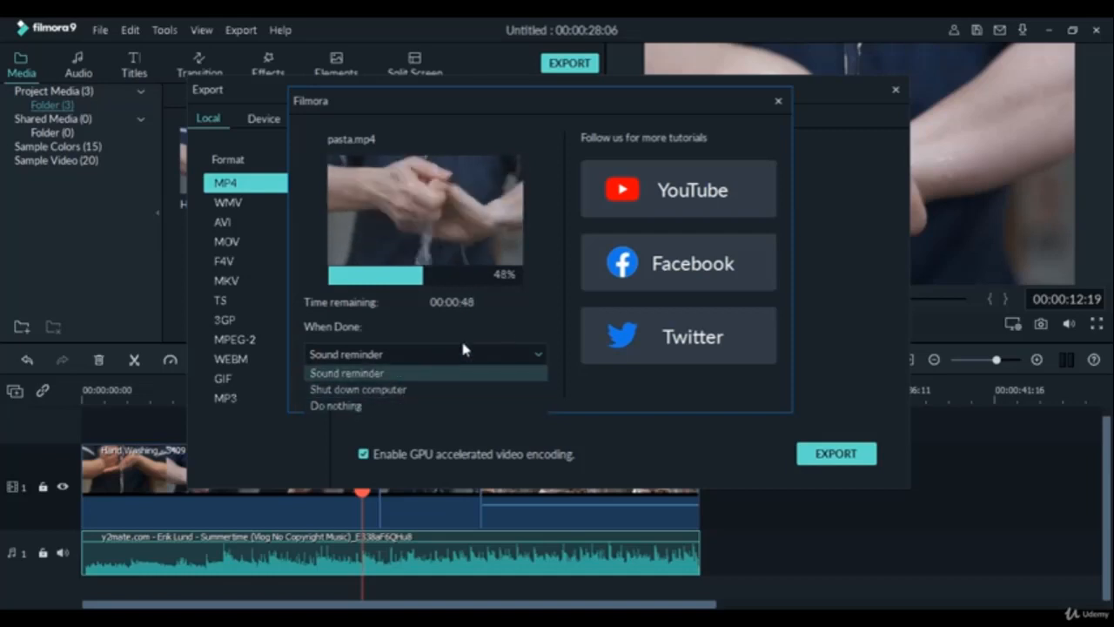
pyautogui.click(498, 322)
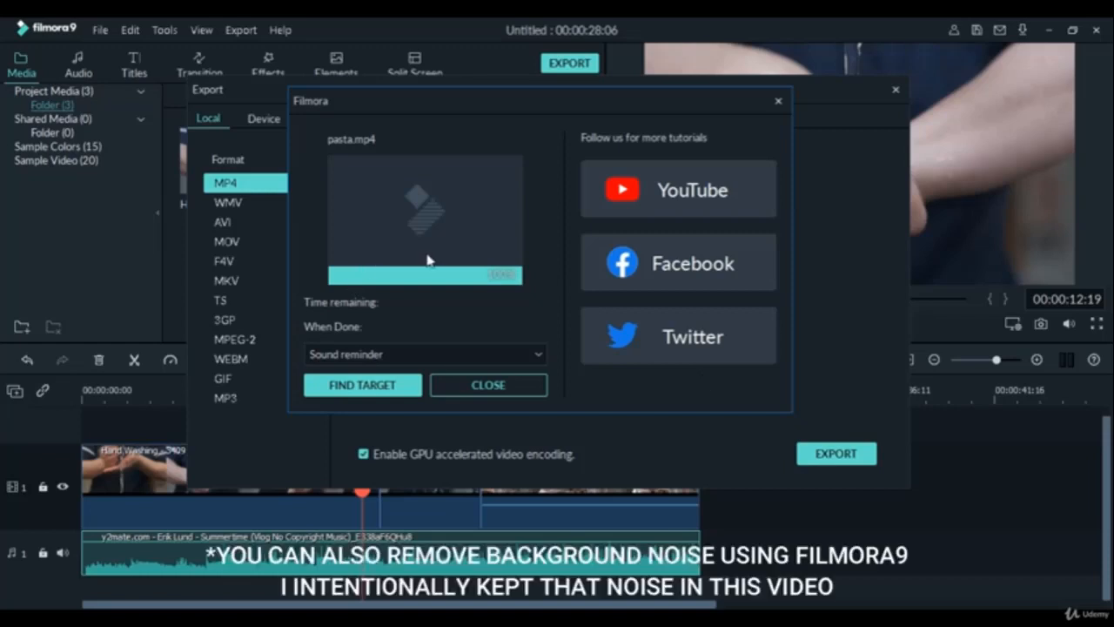
# Locate the exported pasta video in its output folder and play it full screen in VLC media player
pyautogui.click(376, 391)
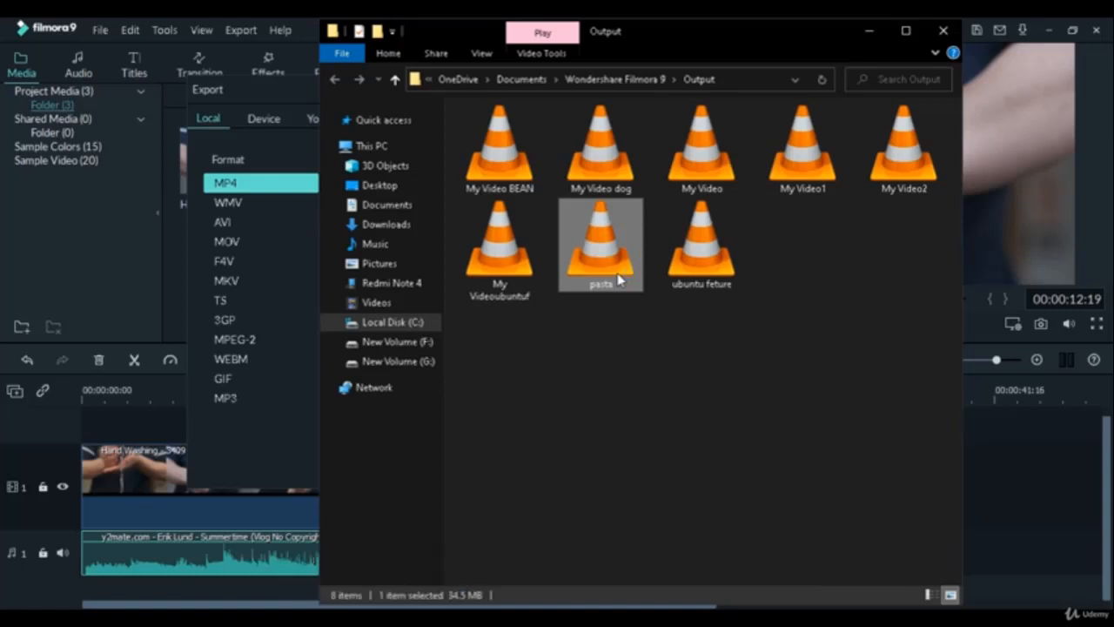
pyautogui.doubleClick(620, 279)
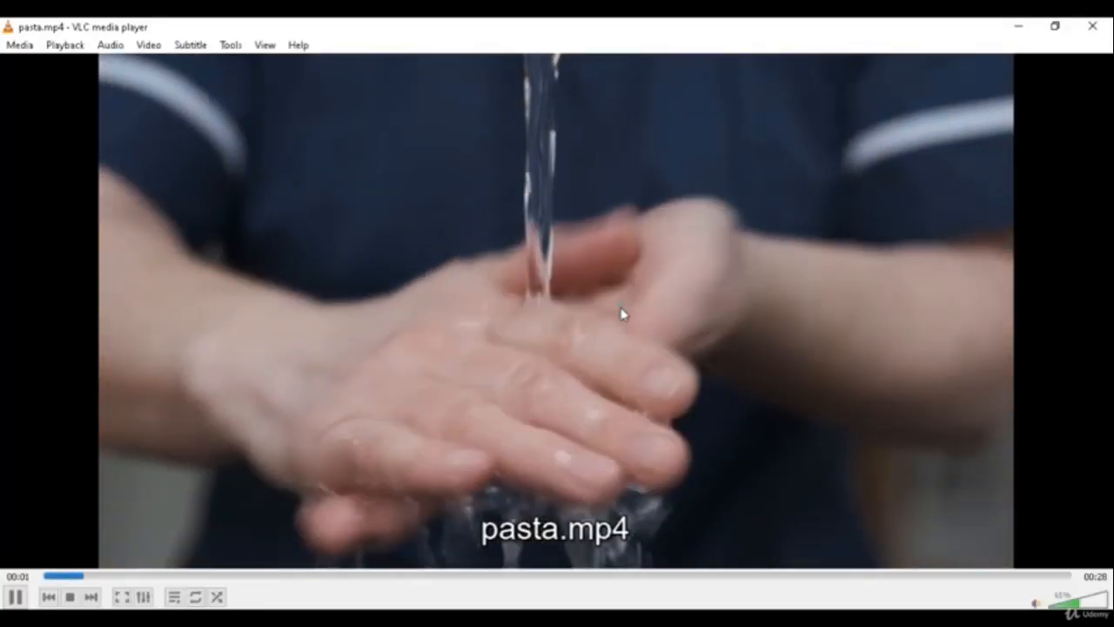
pyautogui.doubleClick(620, 309)
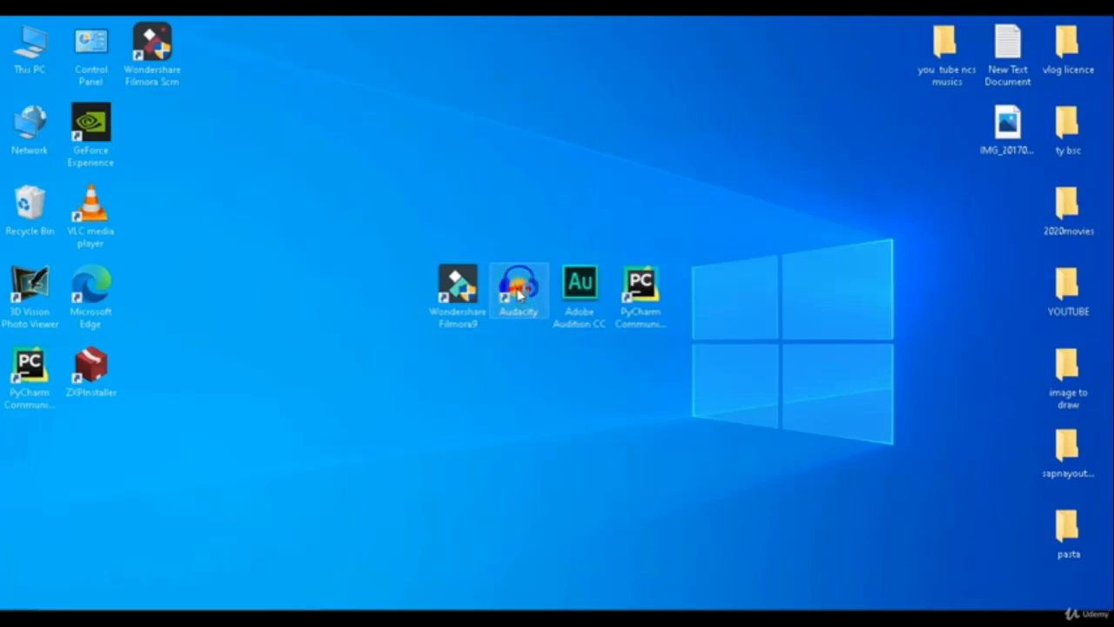
# Switch to Audacity, dismiss its welcome message and import the 4 (2) recording from folder 5
pyautogui.doubleClick(519, 294)
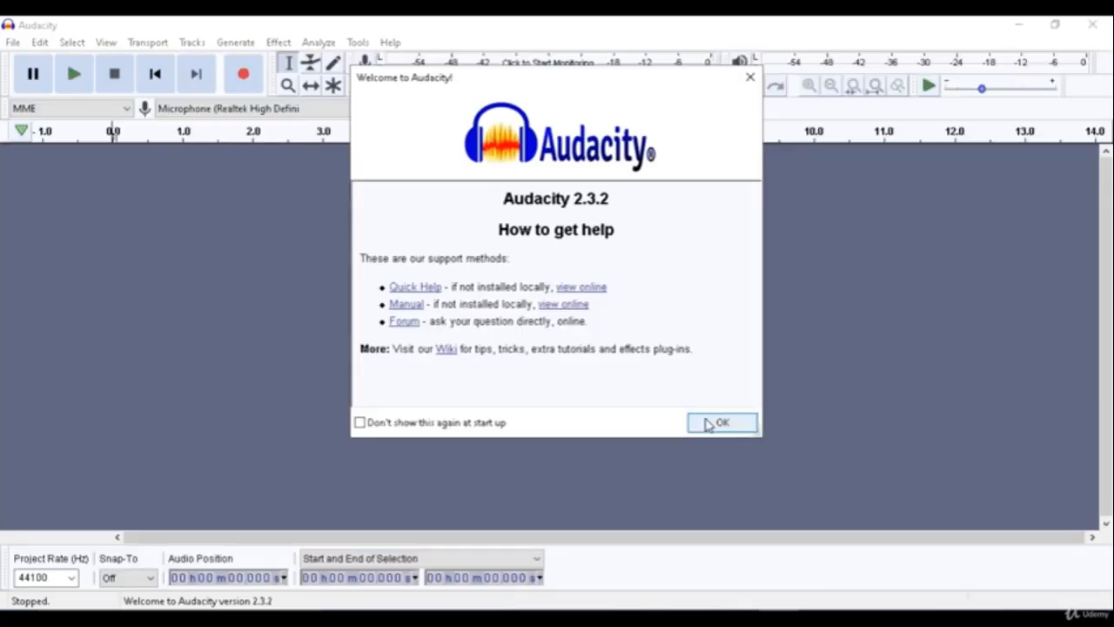
pyautogui.click(721, 423)
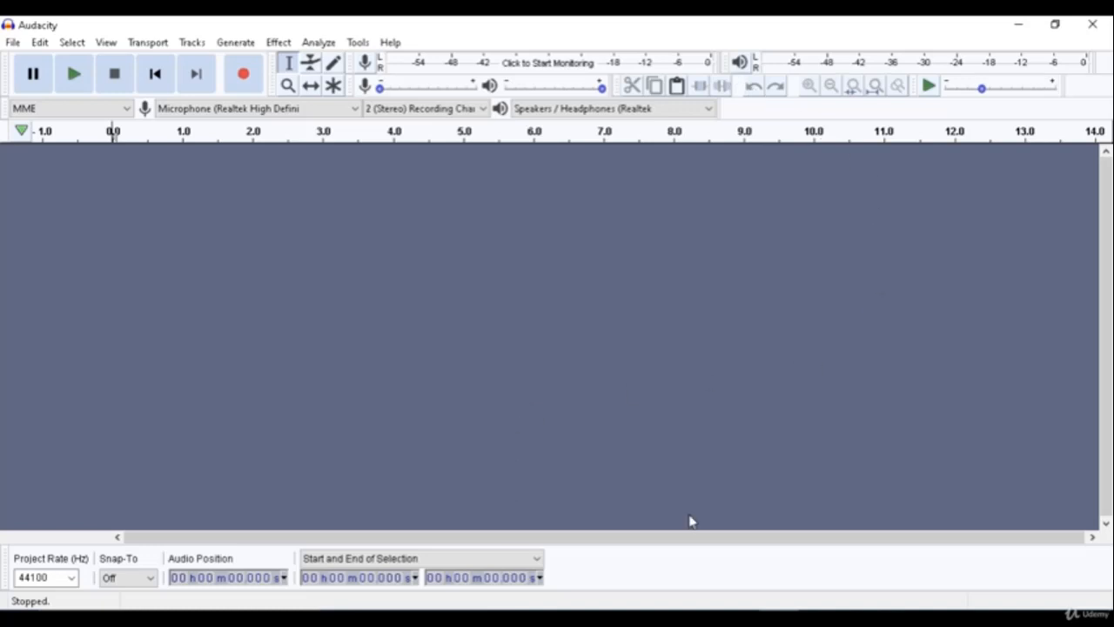
pyautogui.moveTo(541, 620)
pyautogui.click(591, 564)
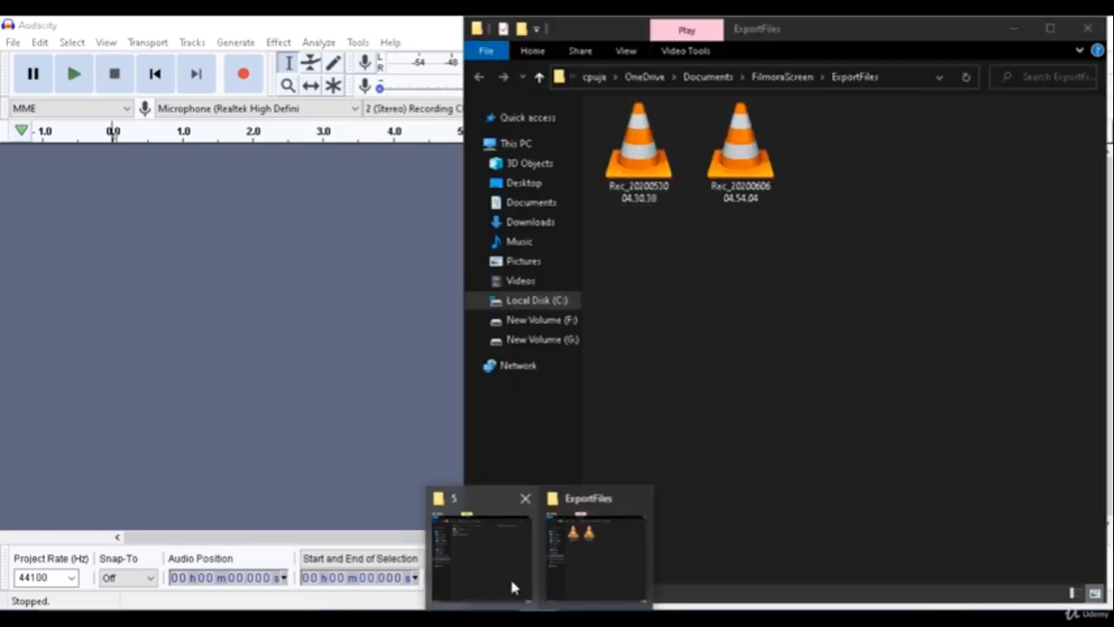
pyautogui.click(510, 579)
pyautogui.moveTo(624, 147); pyautogui.dragTo(261, 323)
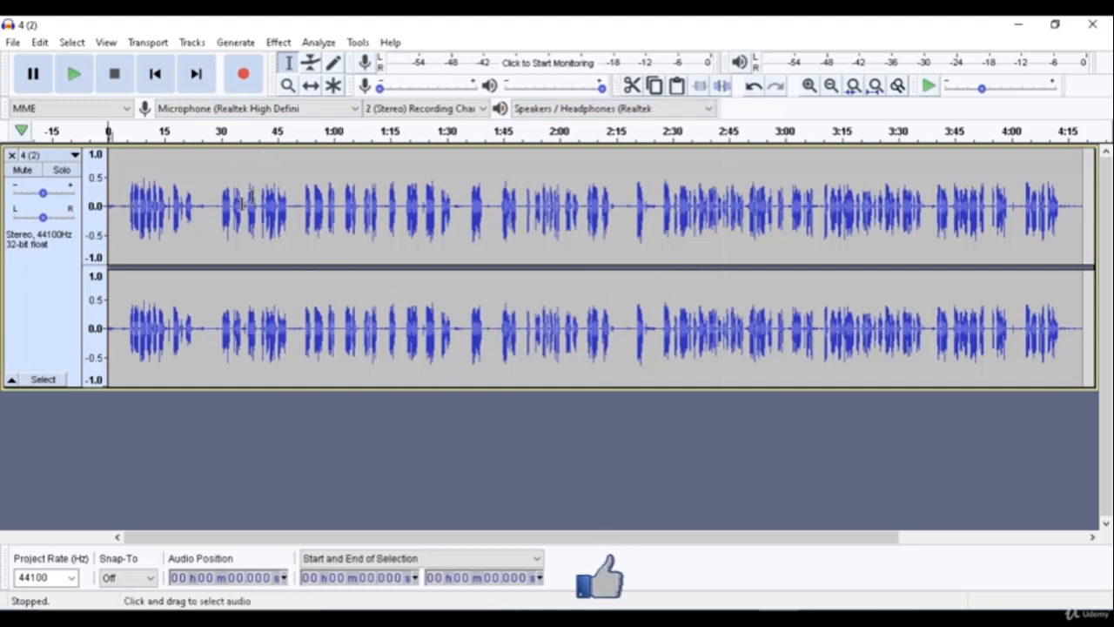
# Play the opening seconds of the 4 (2) recording at a closer zoom to hear the background noise
pyautogui.click(809, 86)
pyautogui.click(808, 86)
pyautogui.click(808, 86)
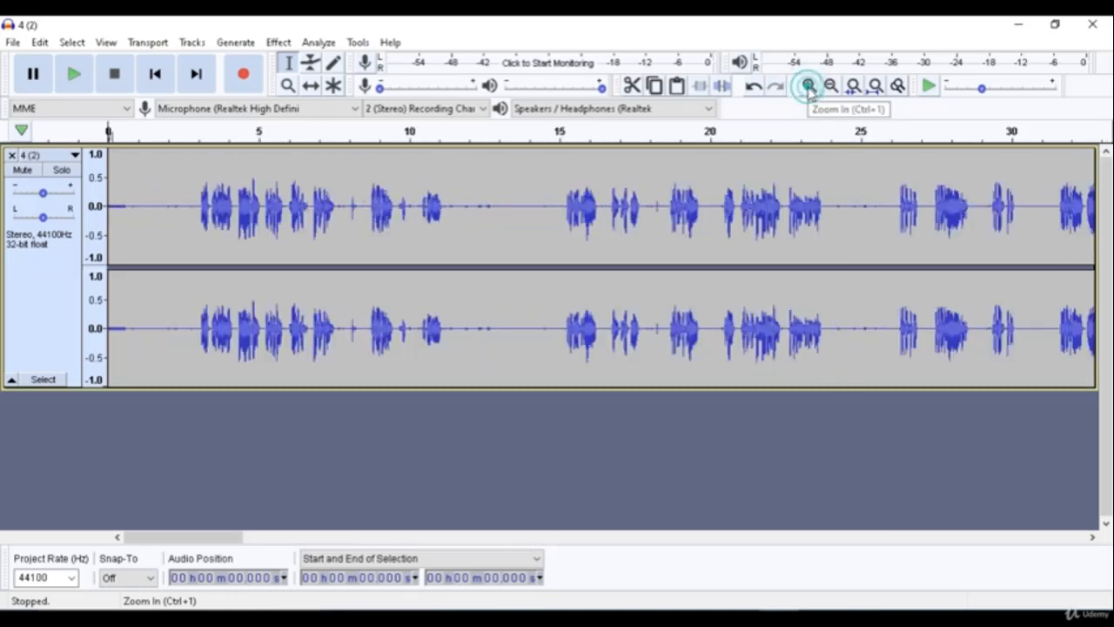
pyautogui.click(809, 87)
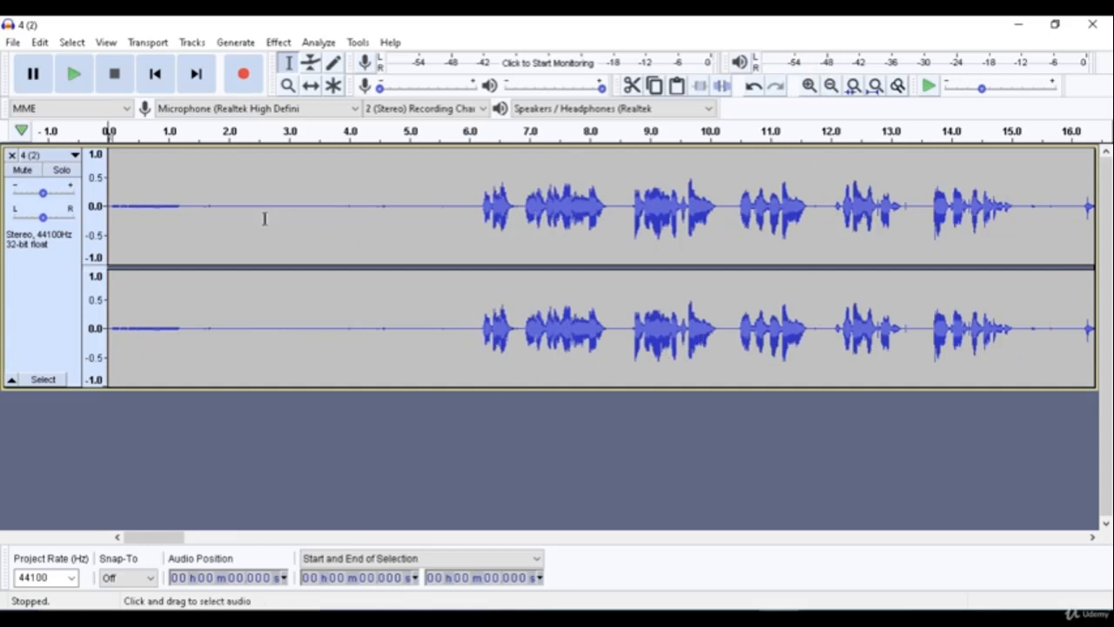
pyautogui.click(84, 80)
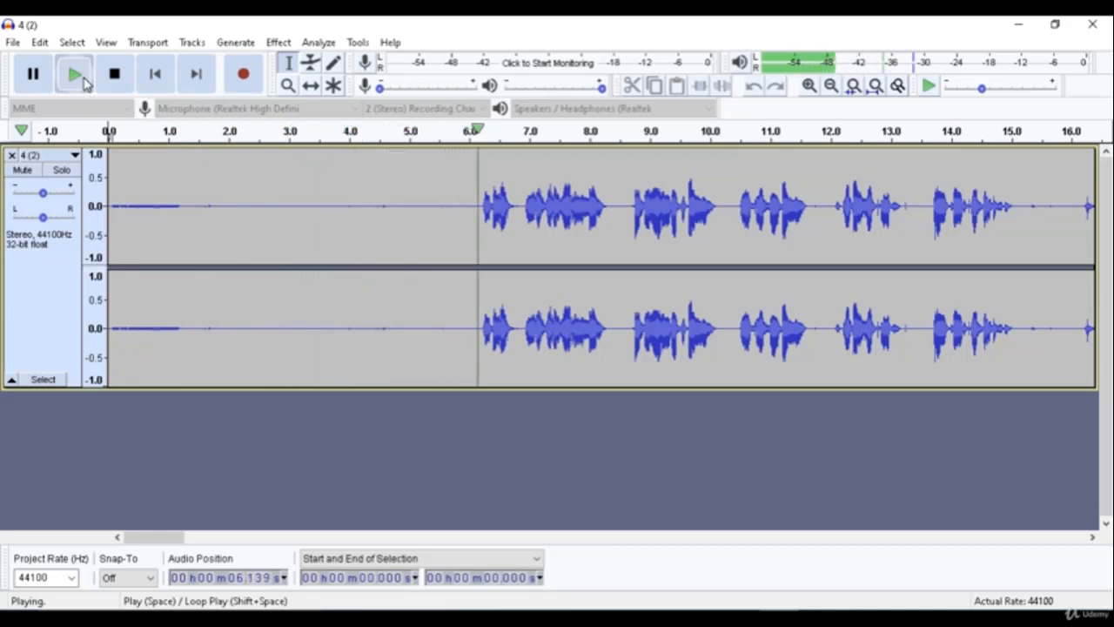
pyautogui.click(84, 80)
pyautogui.click(85, 81)
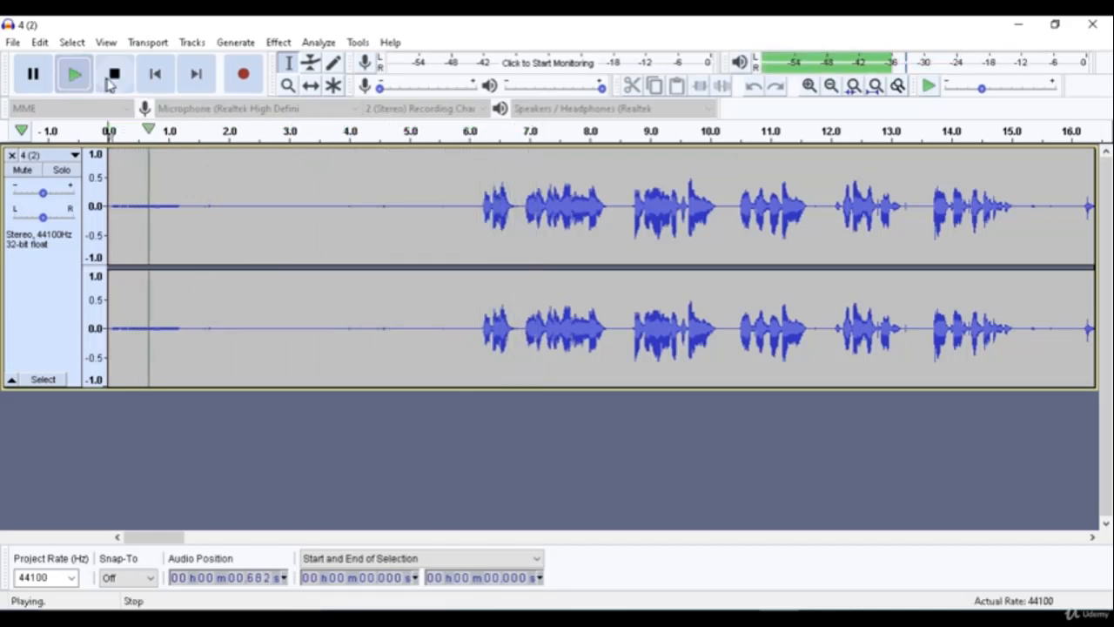
pyautogui.click(115, 76)
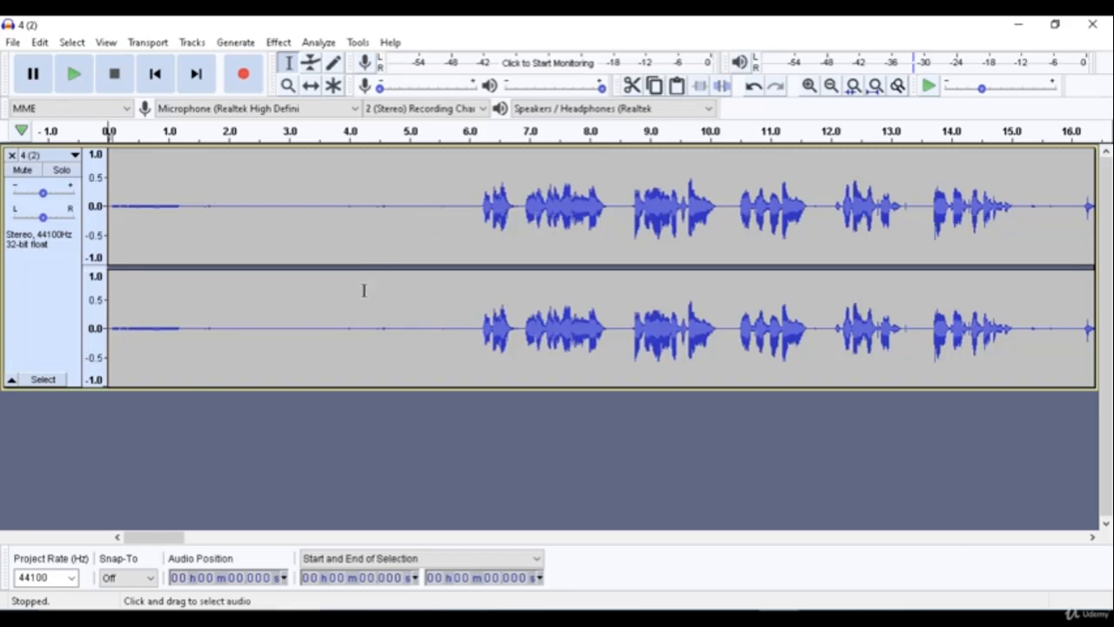
# Select the speech-free first 6 seconds or so of the track and capture them as the Noise Reduction profile
pyautogui.click(467, 236)
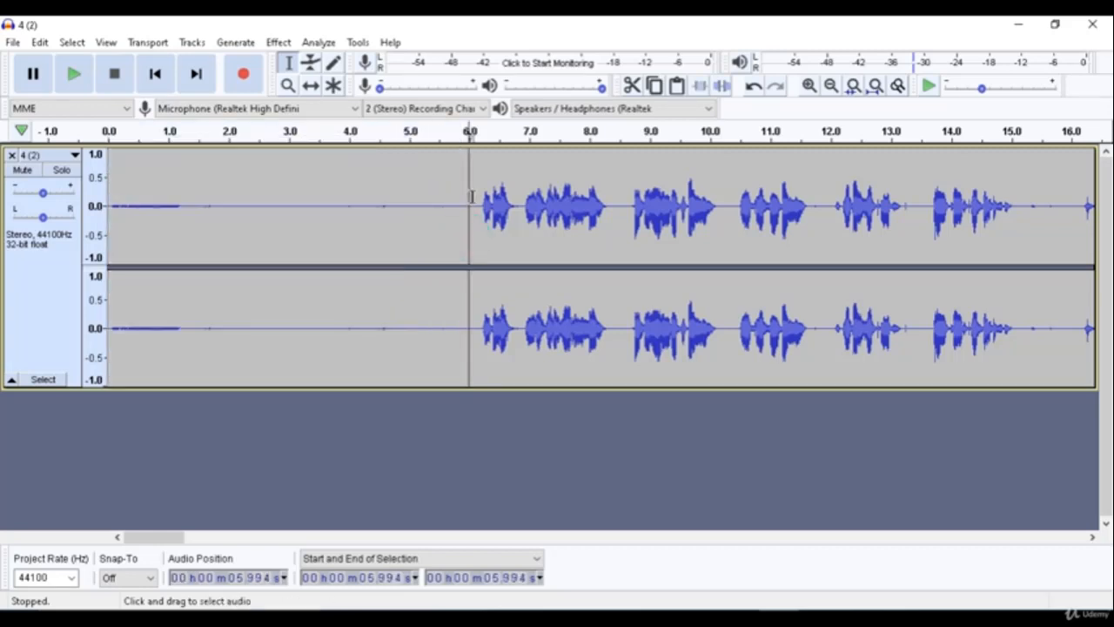
pyautogui.moveTo(472, 197); pyautogui.dragTo(20, 219)
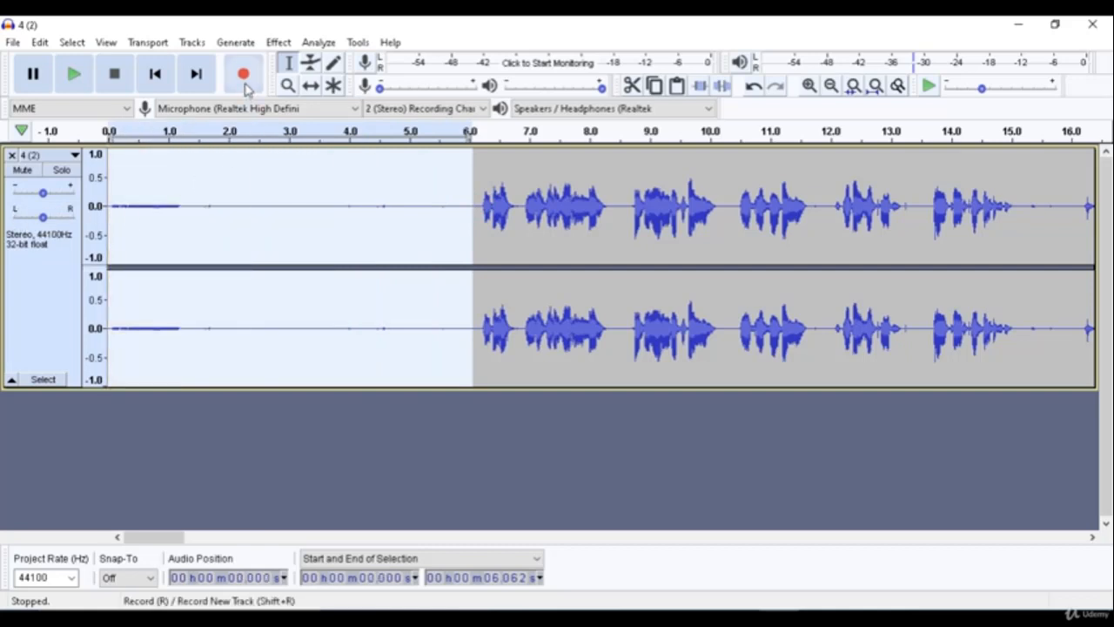
pyautogui.click(280, 42)
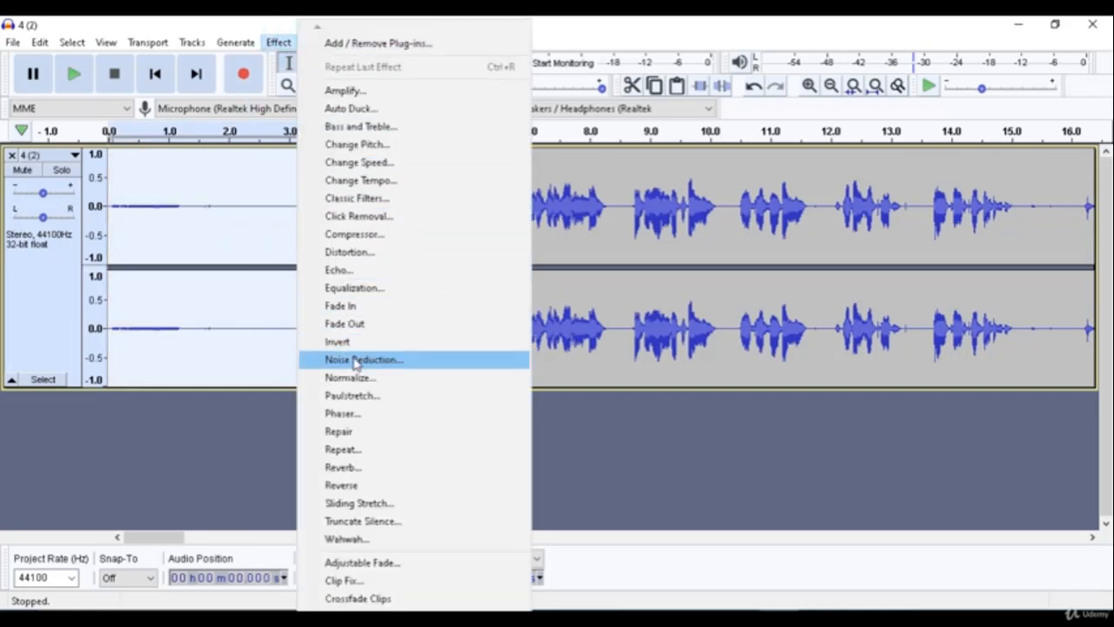
pyautogui.click(394, 363)
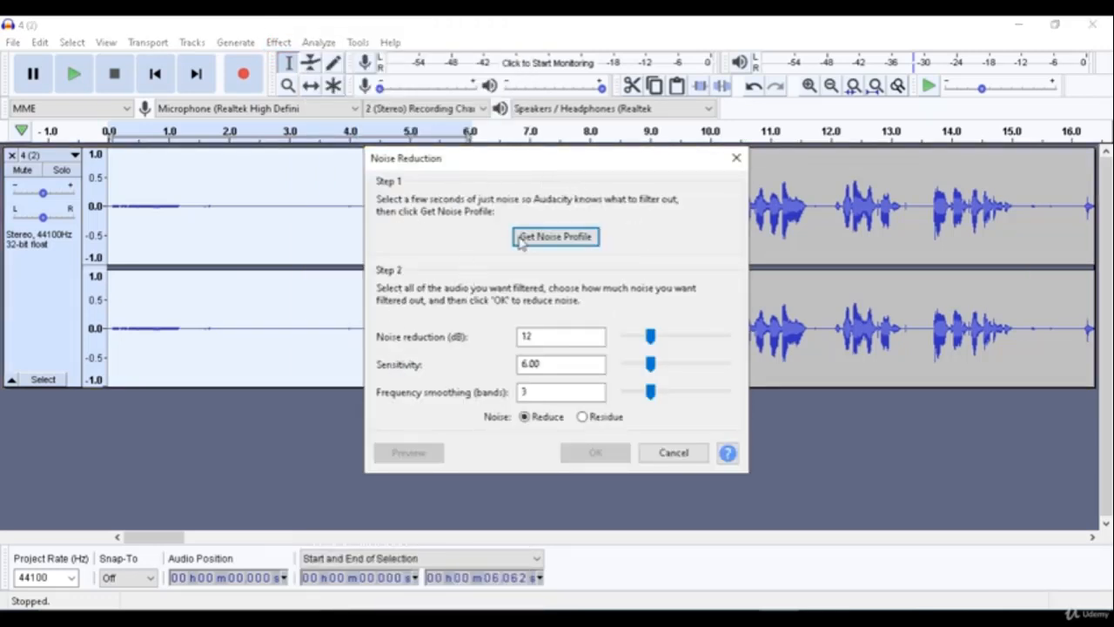
pyautogui.click(575, 246)
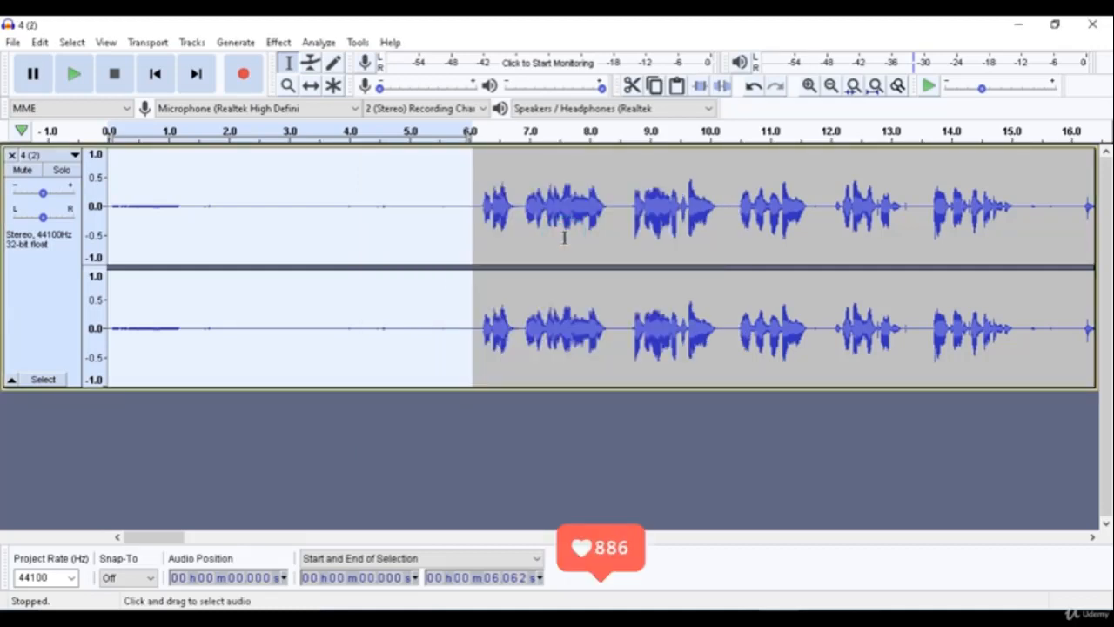
# Apply Noise Reduction to the whole track with 12 dB, sensitivity 6.00 and 3 smoothing bands, and play back the opening
pyautogui.click(430, 247)
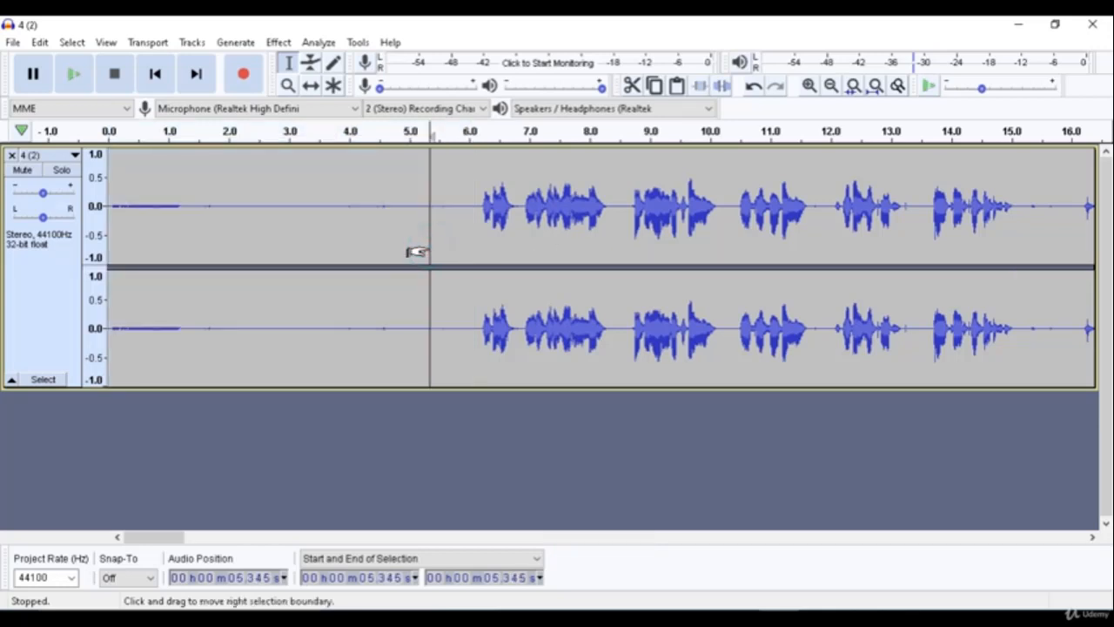
pyautogui.hotkey('ctrl', 'a')
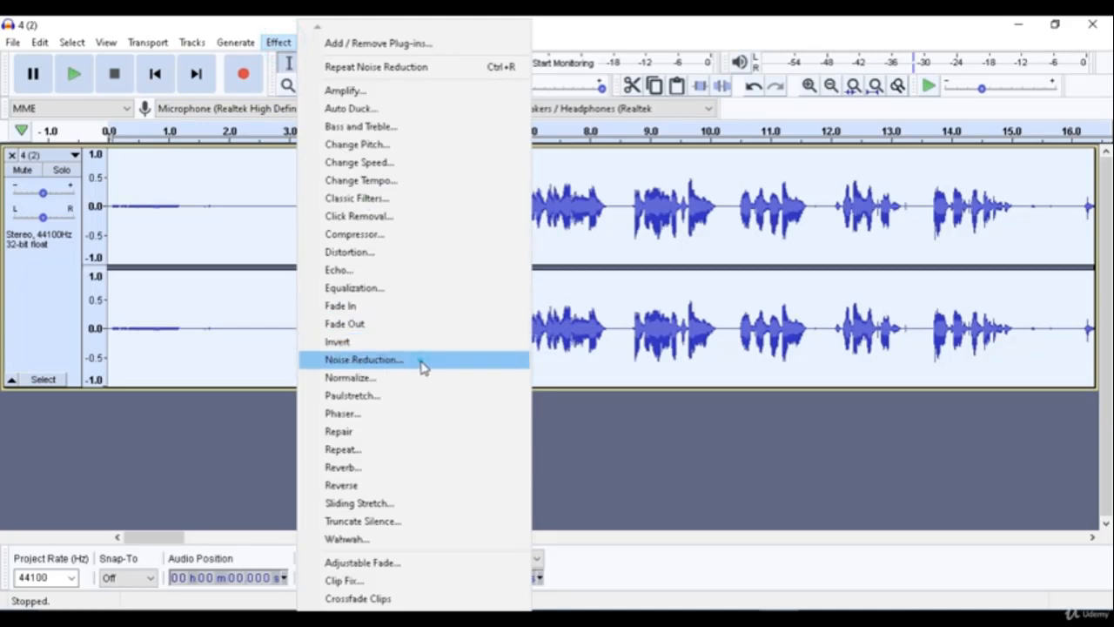
pyautogui.click(422, 360)
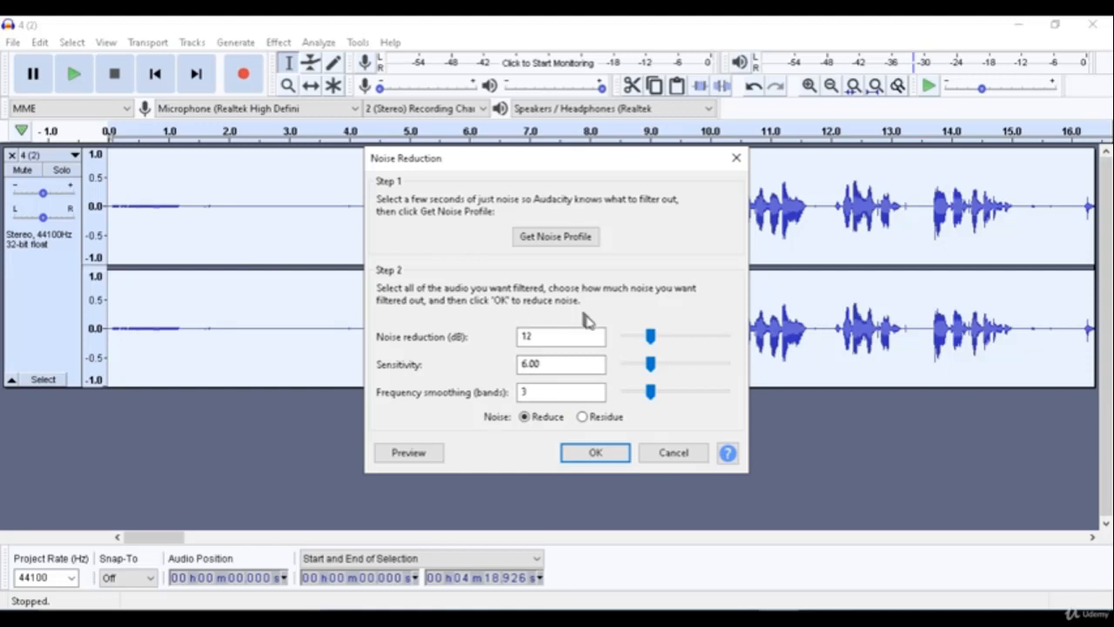
pyautogui.click(601, 452)
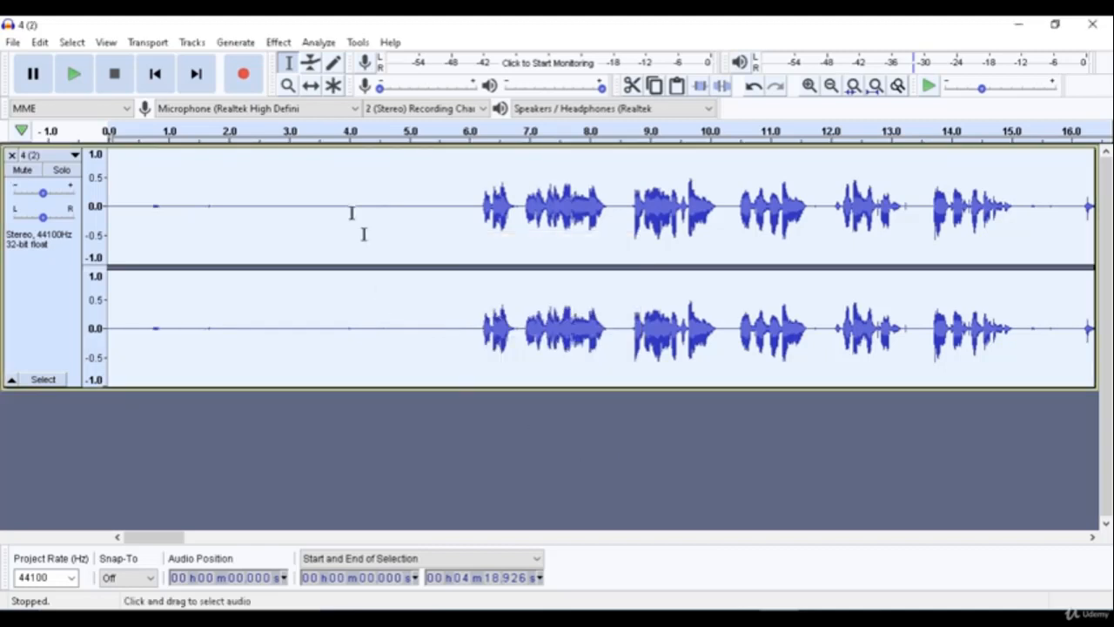
pyautogui.click(83, 80)
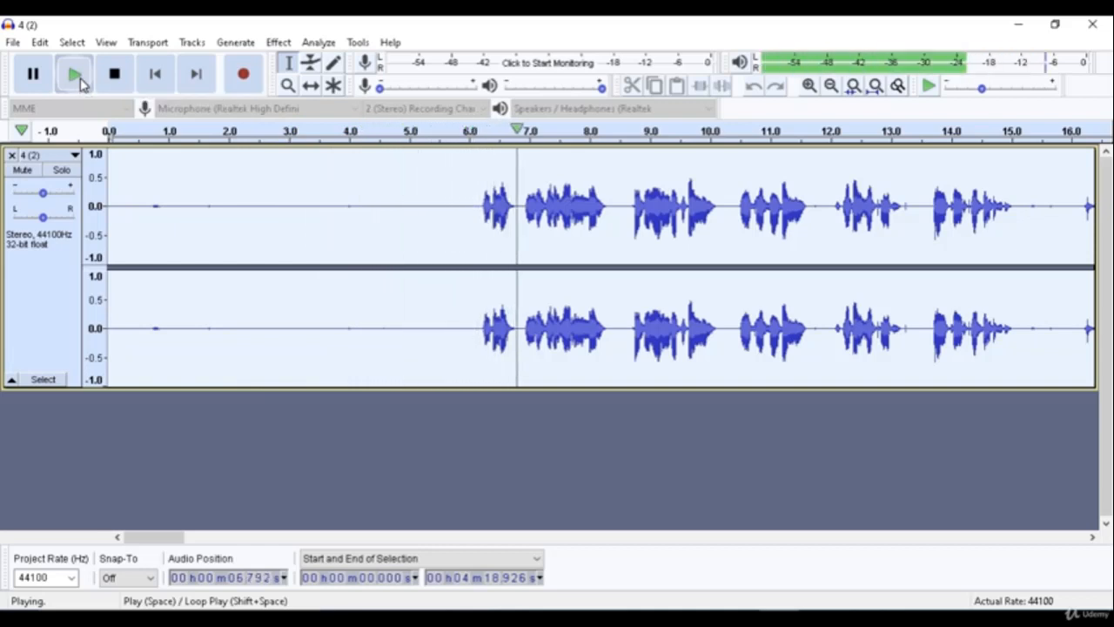
pyautogui.click(116, 79)
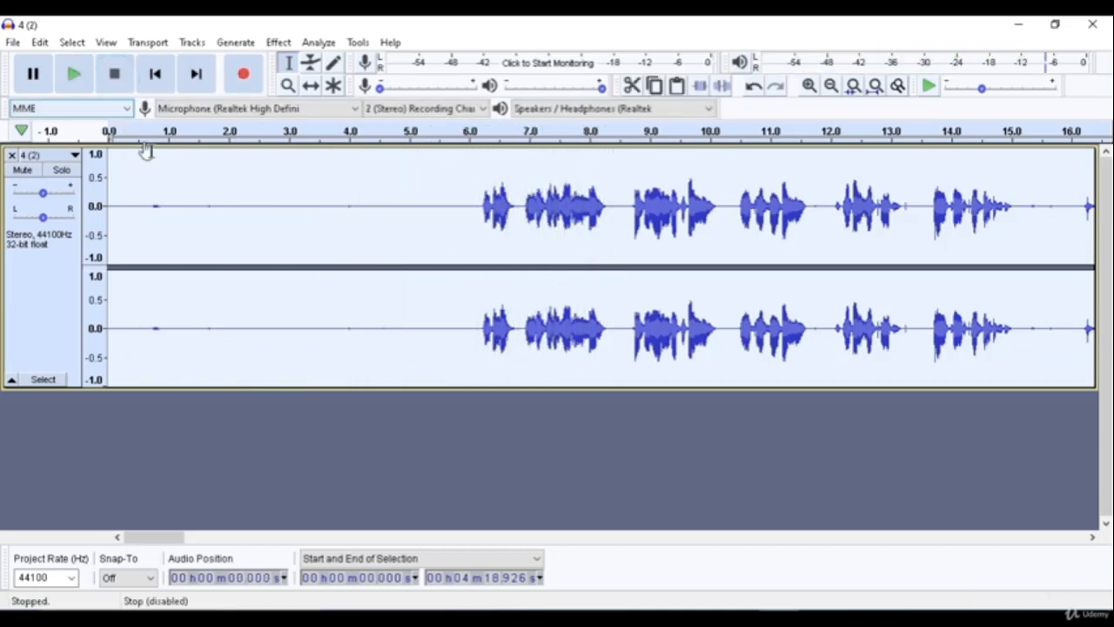